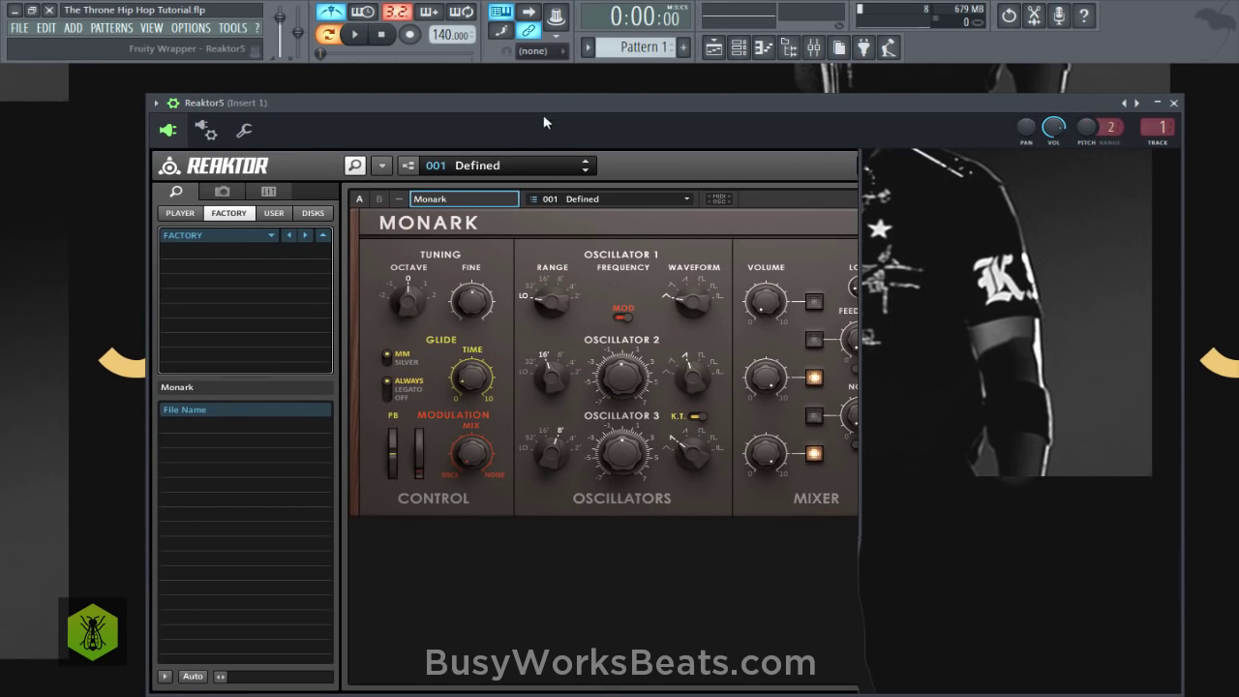
Check the Reaktor5 wrapper settings and lower Monark's output volume.
{"action": "left_click", "coordinate": [244, 128]}
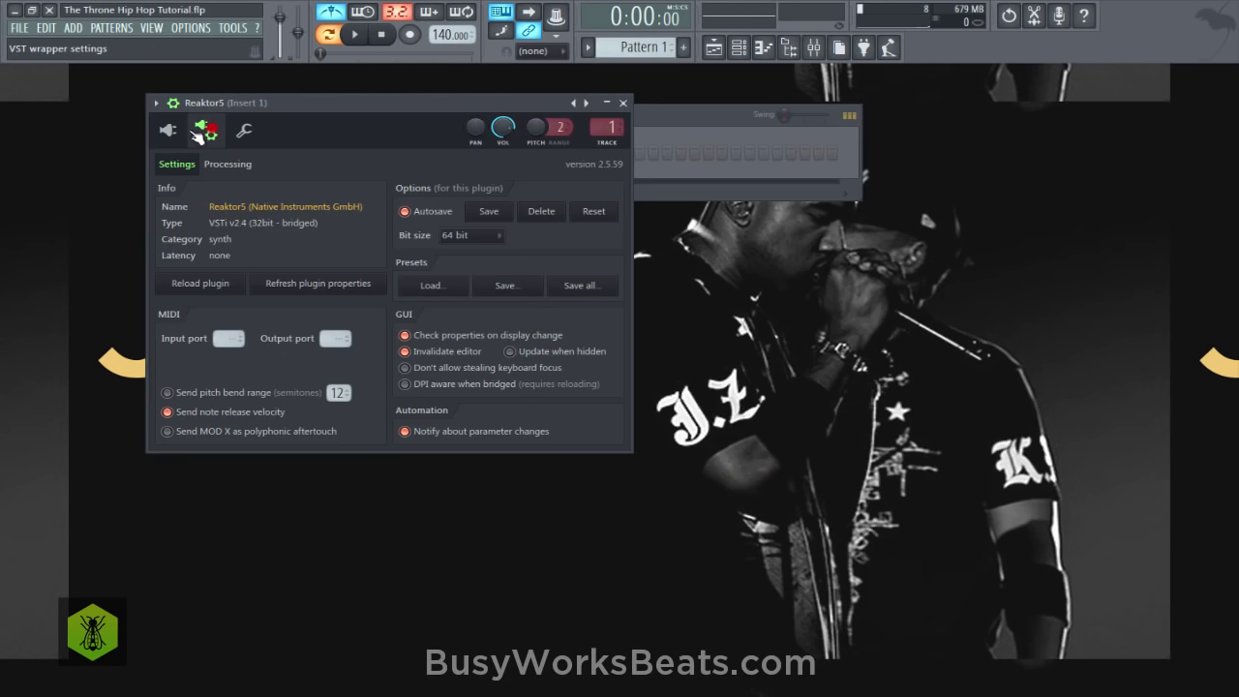
{"action": "left_click", "coordinate": [169, 130]}
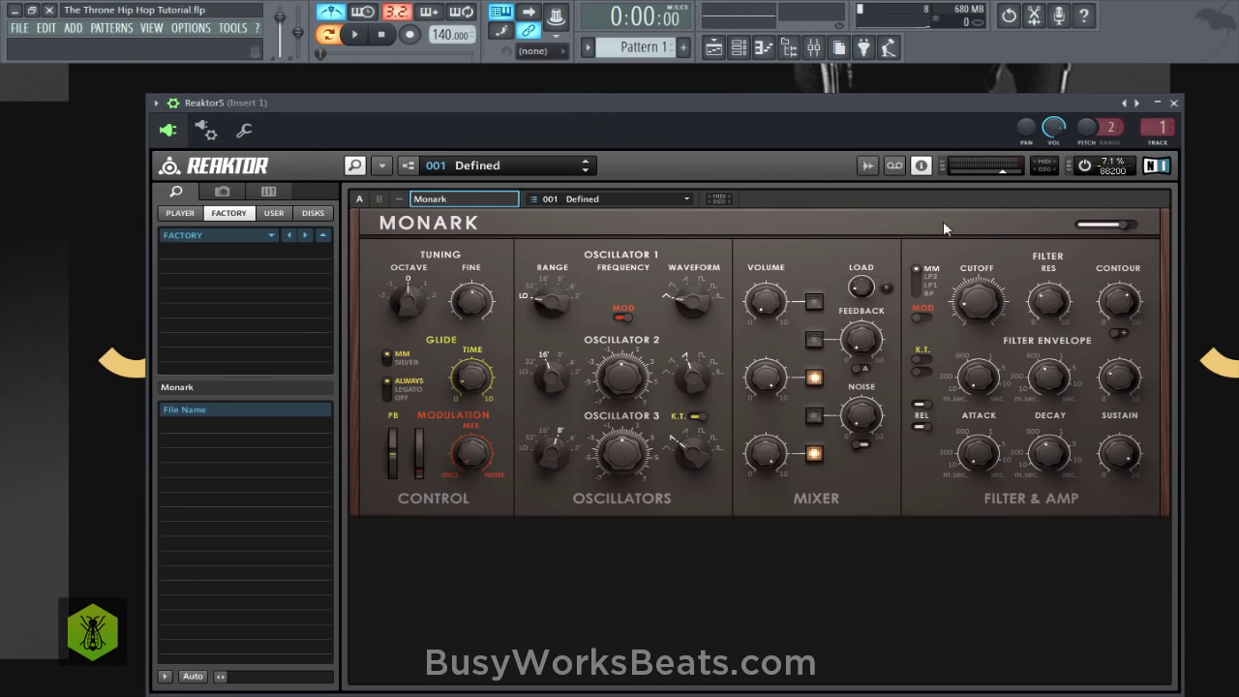
{"action": "left_click_drag", "start_coordinate": [1121, 224], "coordinate": [1091, 224]}
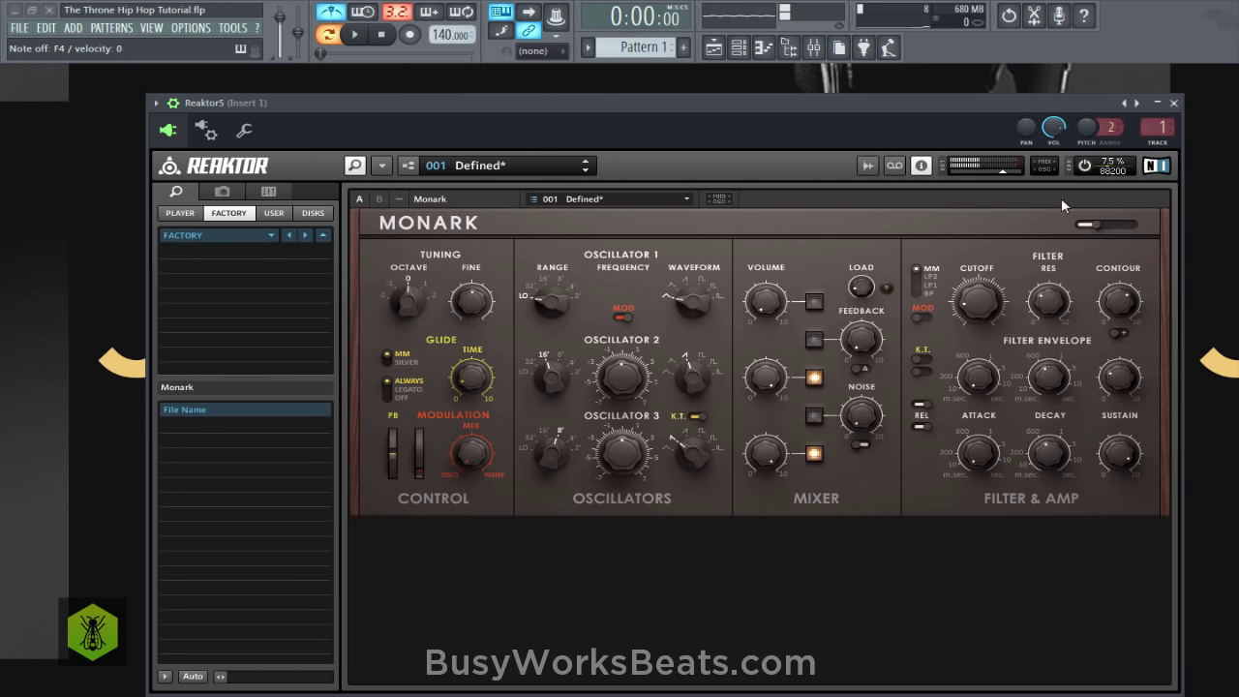
{"action": "left_click", "coordinate": [1093, 224]}
{"action": "left_click_drag", "start_coordinate": [1093, 226], "coordinate": [1085, 228]}
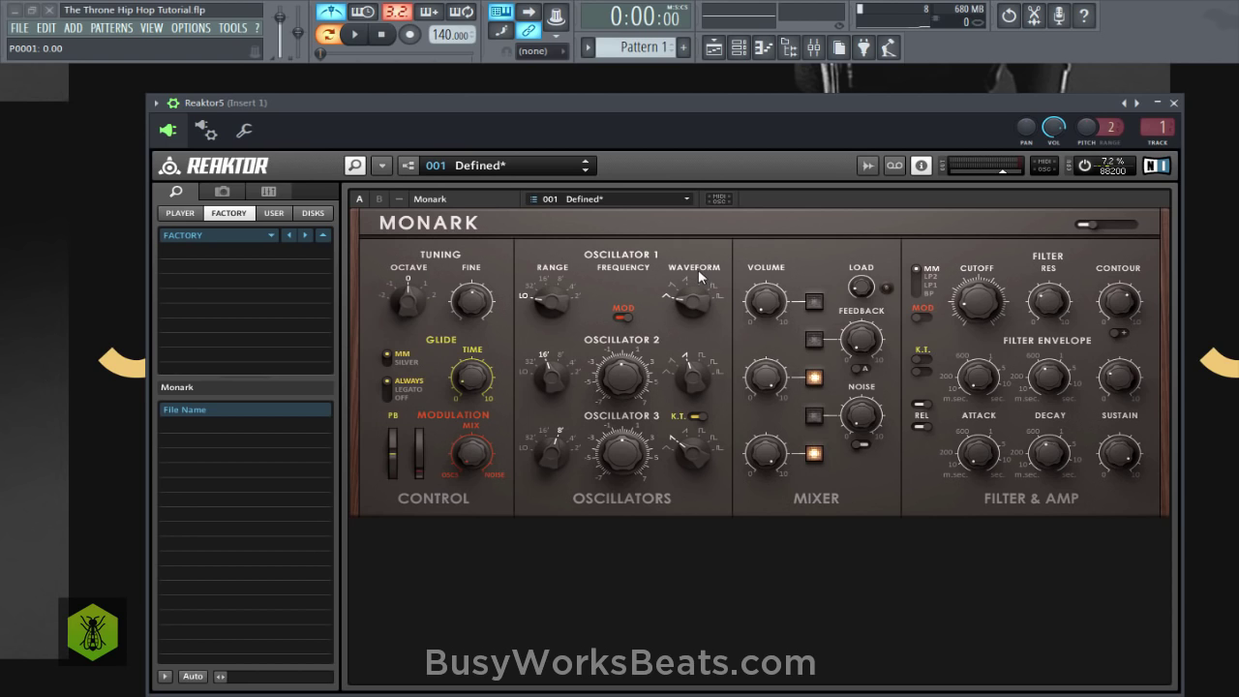
Set Monark's tuning octave to 2 and turn on the noise source in the synth's mixer section.
{"action": "left_click_drag", "start_coordinate": [408, 243], "coordinate": [422, 169]}
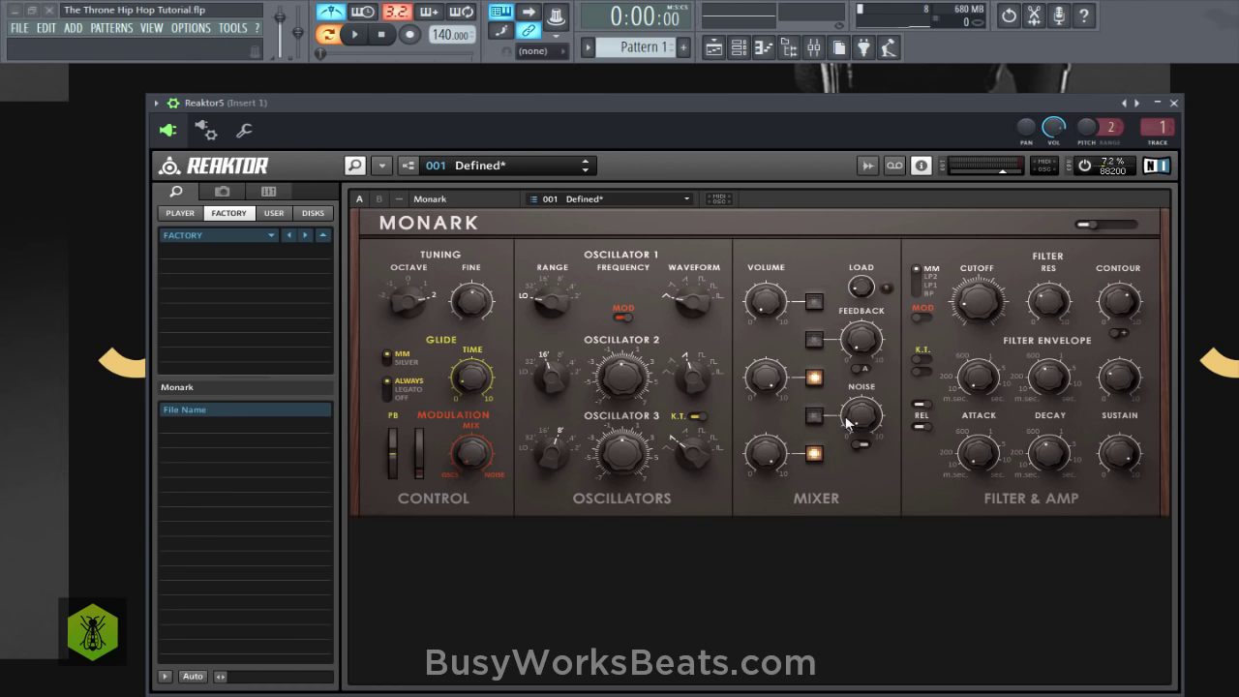
{"action": "left_click", "coordinate": [814, 415]}
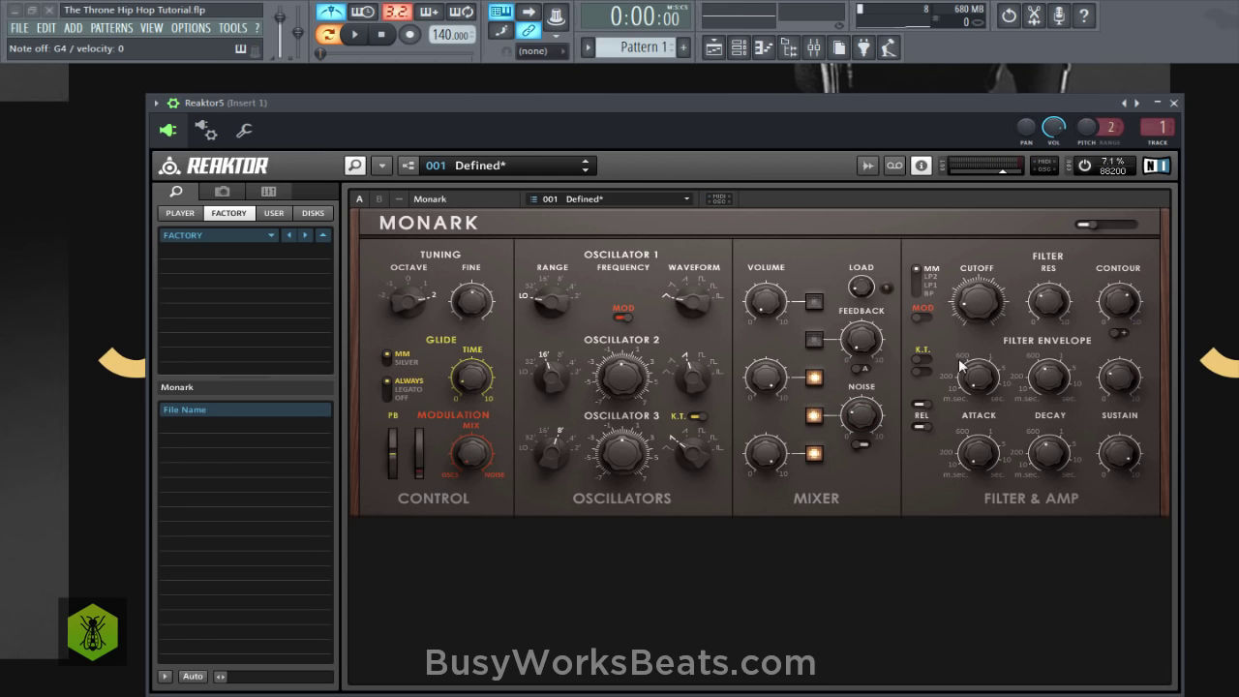
Adjust Monark's filter cutoff and shape the amplitude envelope with its attack, sustain and release controls.
{"action": "left_click", "coordinate": [976, 304]}
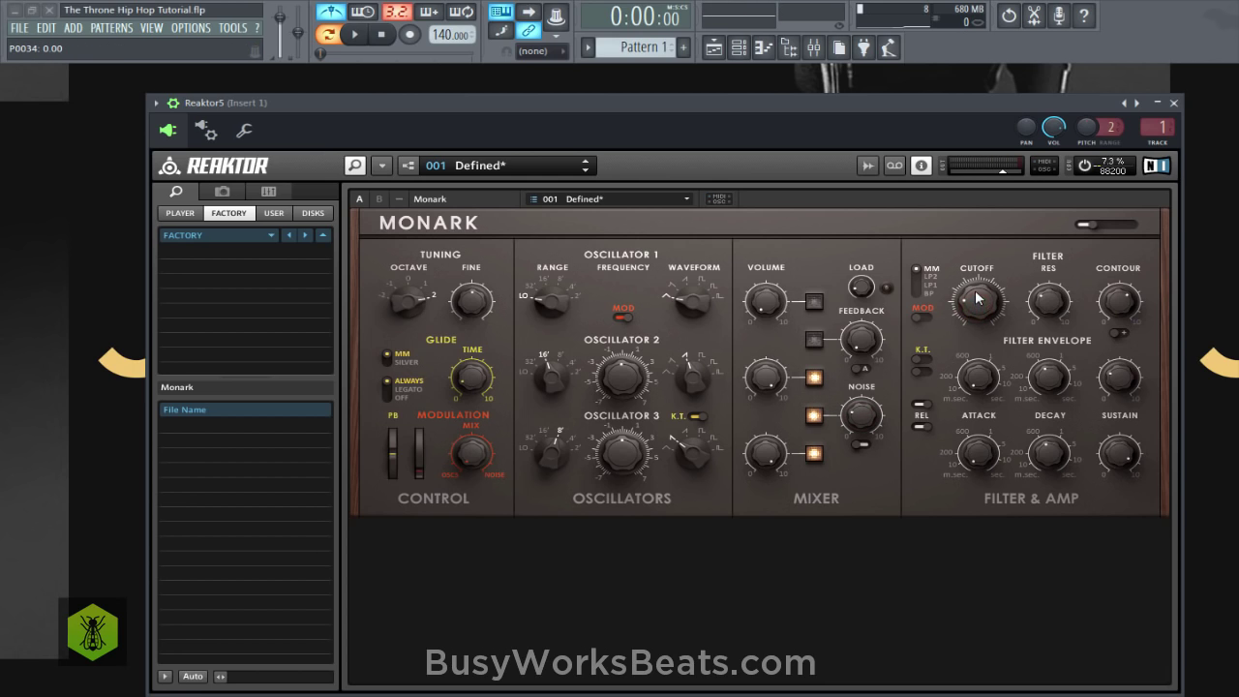
{"action": "mouse_move", "coordinate": [976, 298]}
{"action": "left_mouse_down"}
{"action": "mouse_move", "coordinate": [990, 276]}
{"action": "mouse_move", "coordinate": [988, 295]}
{"action": "left_mouse_up"}
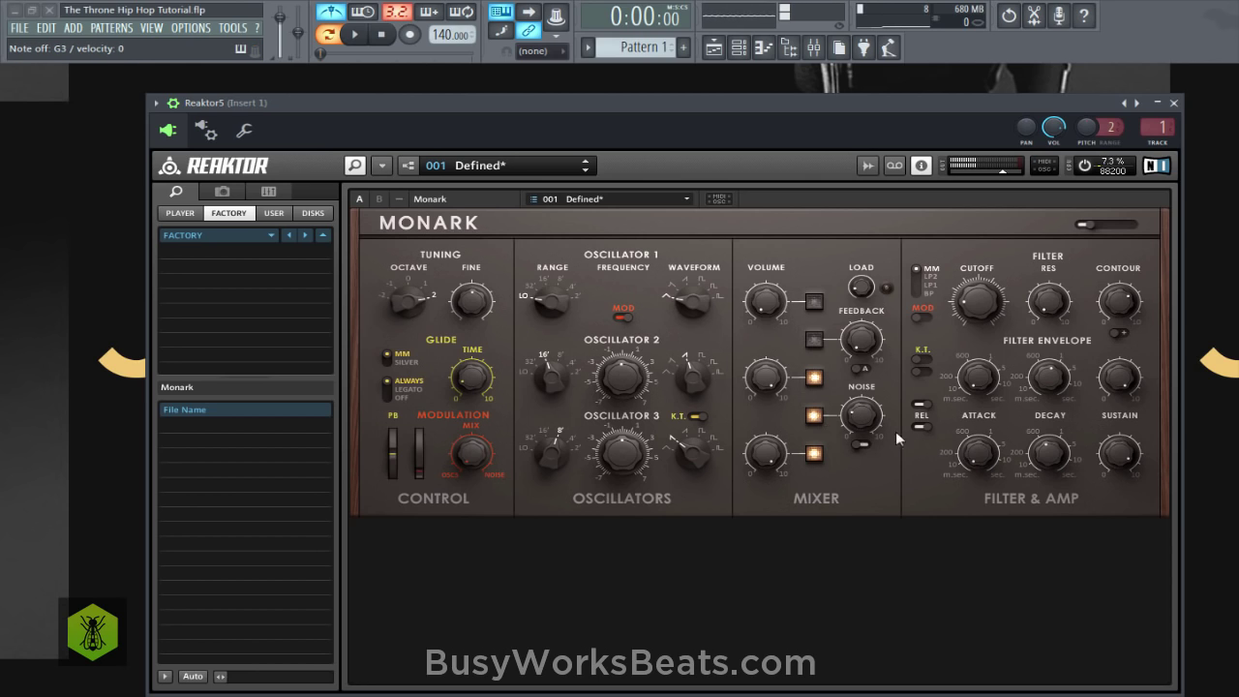
{"action": "mouse_move", "coordinate": [983, 457]}
{"action": "left_mouse_down"}
{"action": "mouse_move", "coordinate": [990, 484]}
{"action": "mouse_move", "coordinate": [991, 444]}
{"action": "left_mouse_up"}
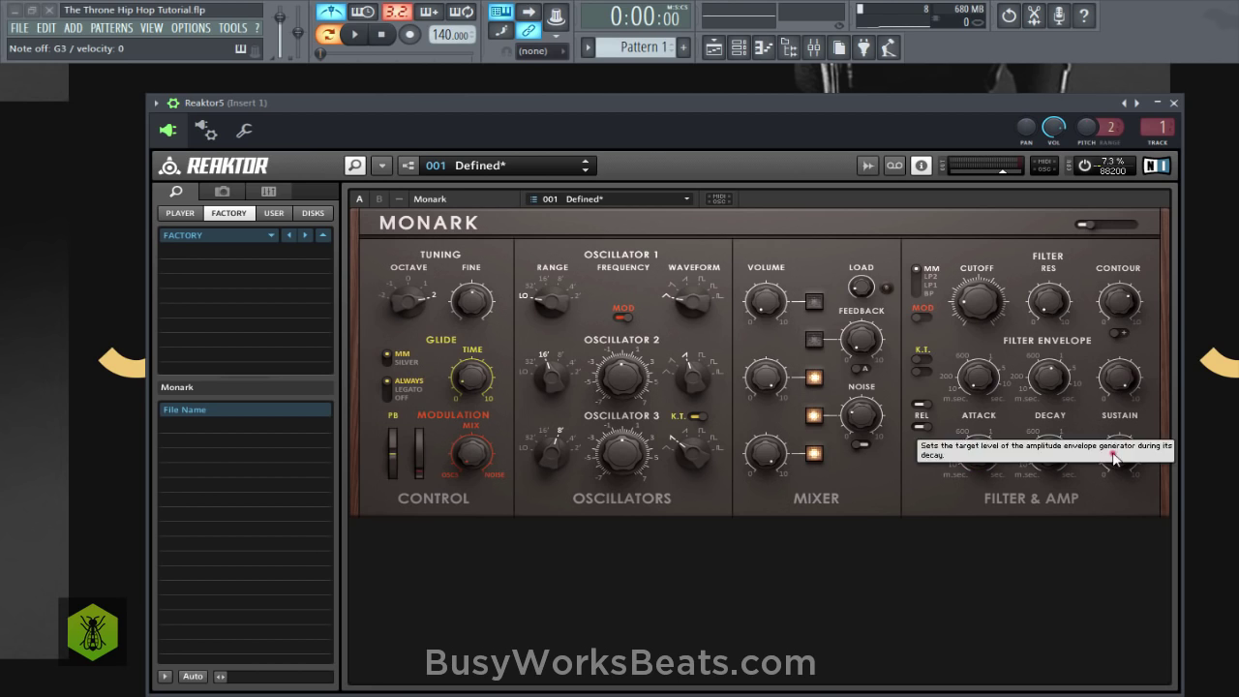
{"action": "left_click_drag", "start_coordinate": [1117, 449], "coordinate": [1112, 466]}
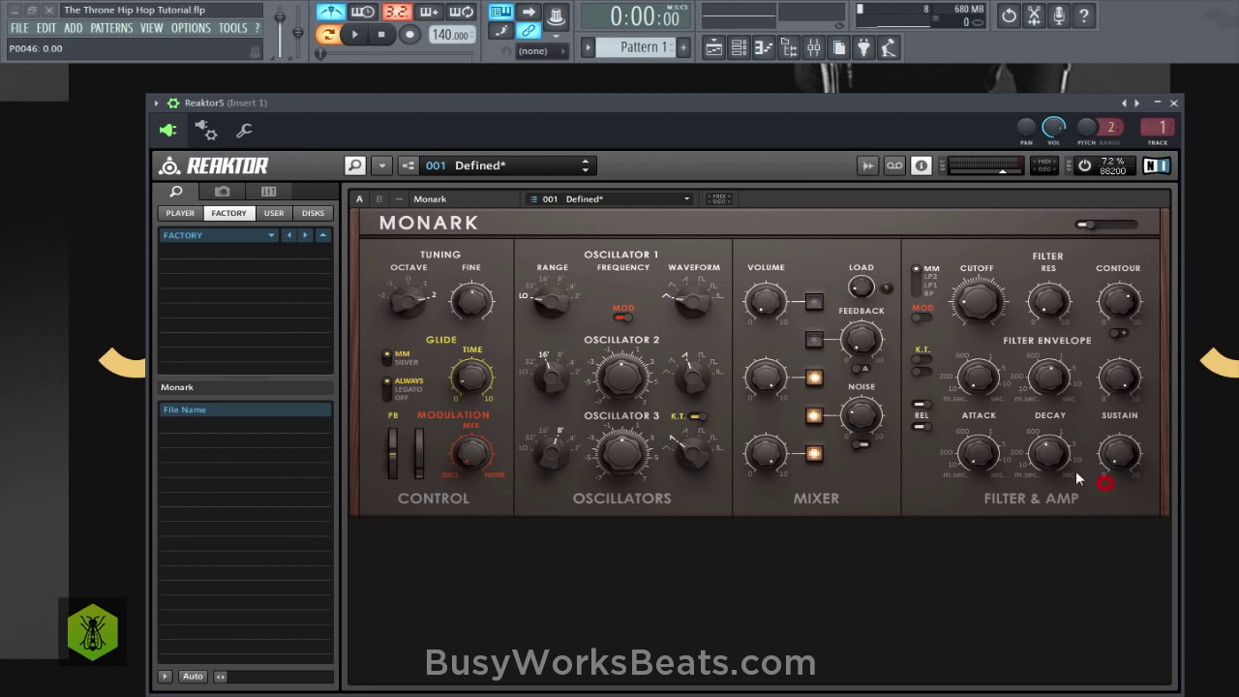
{"action": "left_click", "coordinate": [921, 427]}
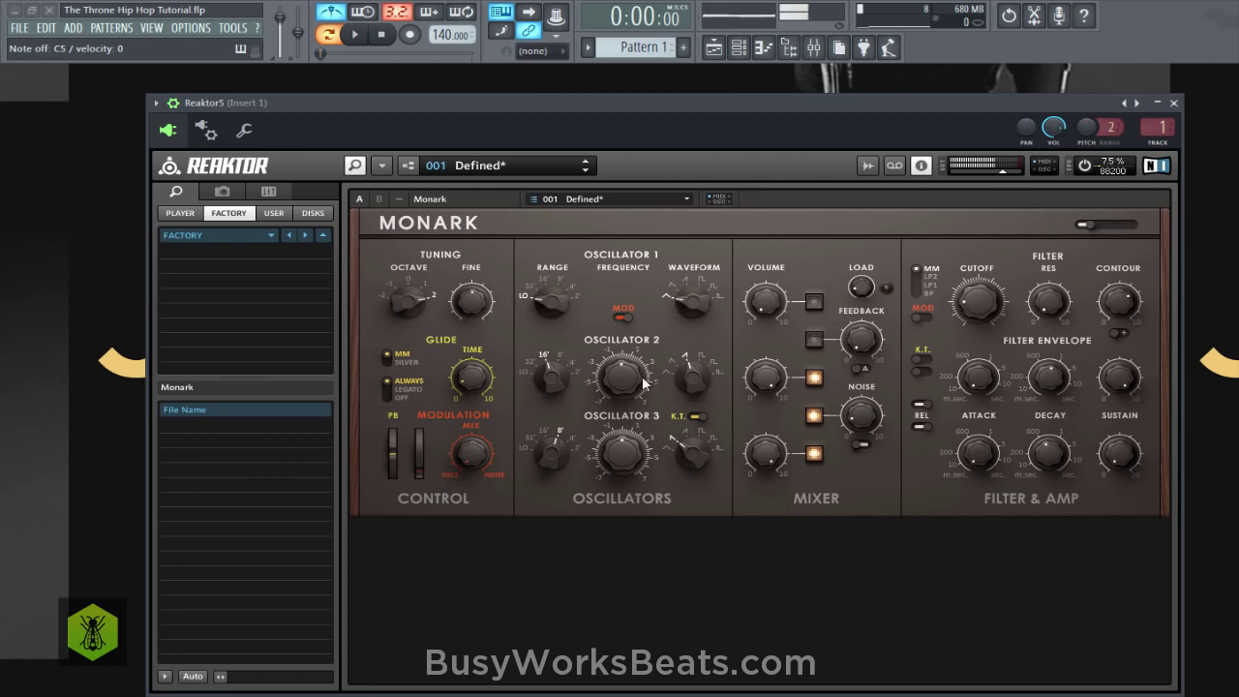
Adjust the glide time and enable oscillator 1 with its range set to 32'.
{"action": "left_click_drag", "start_coordinate": [471, 380], "coordinate": [483, 334]}
{"action": "left_click", "coordinate": [815, 302]}
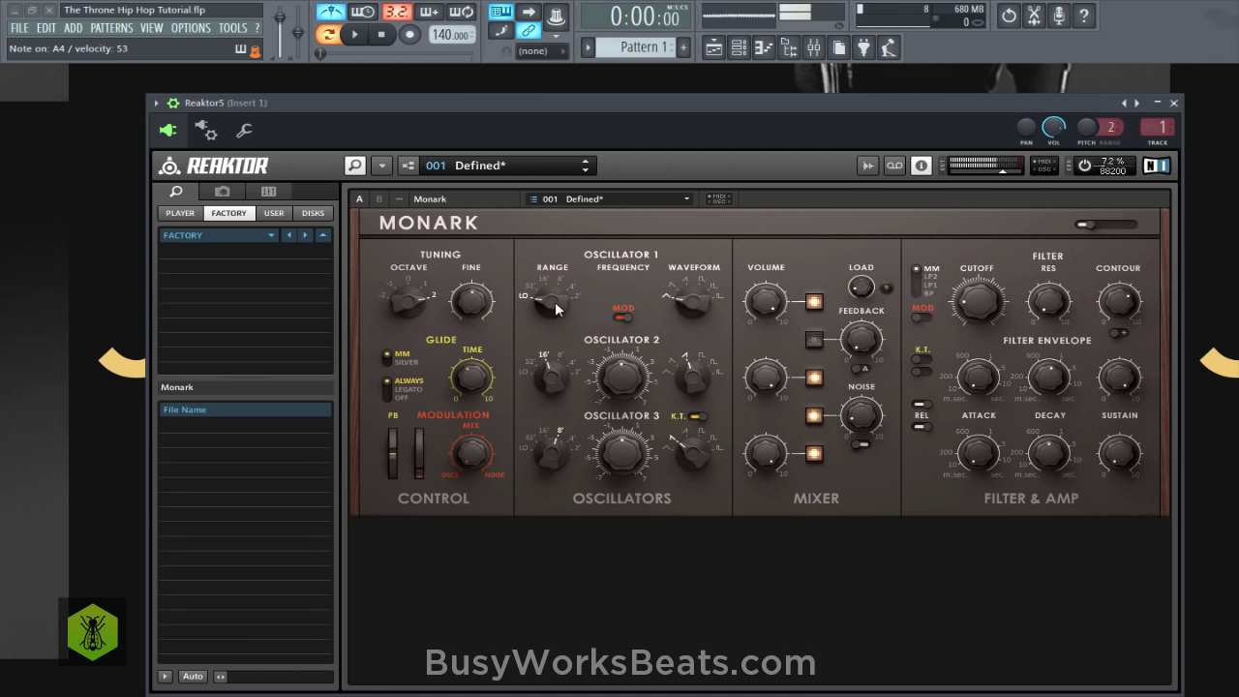
{"action": "left_click_drag", "start_coordinate": [556, 303], "coordinate": [554, 291]}
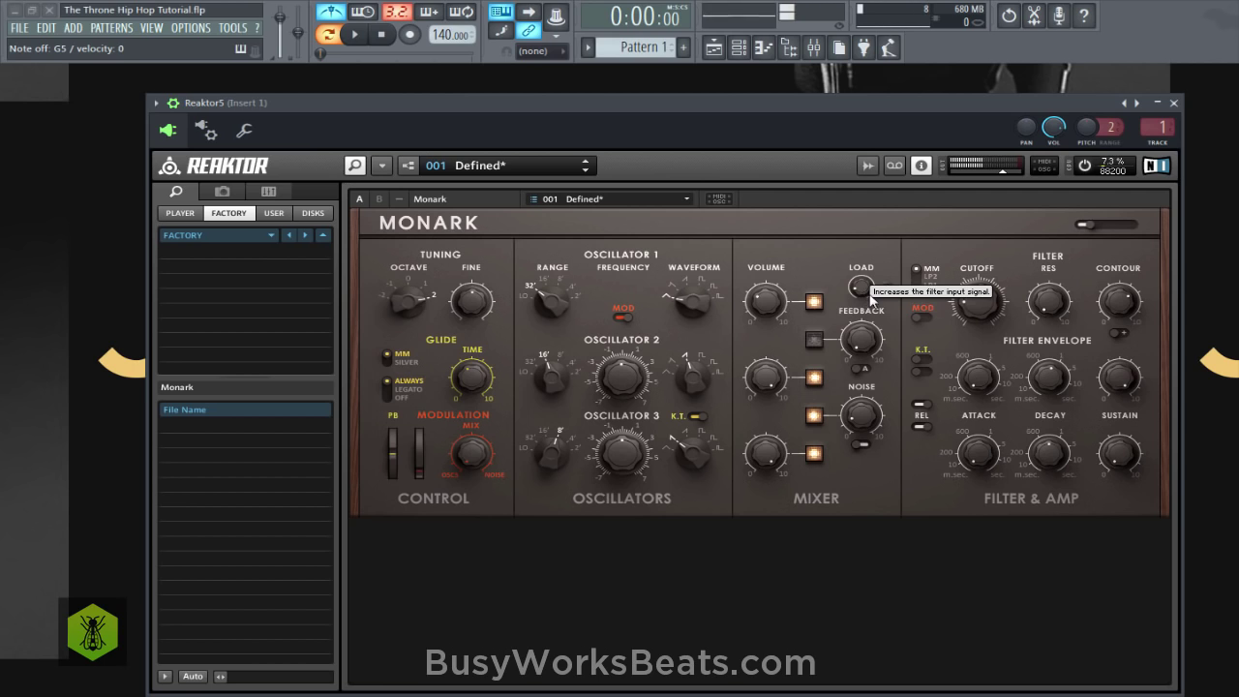
Increase the load on Monark's filter input and raise the synth's output volume to near maximum.
{"action": "left_click_drag", "start_coordinate": [860, 291], "coordinate": [873, 240]}
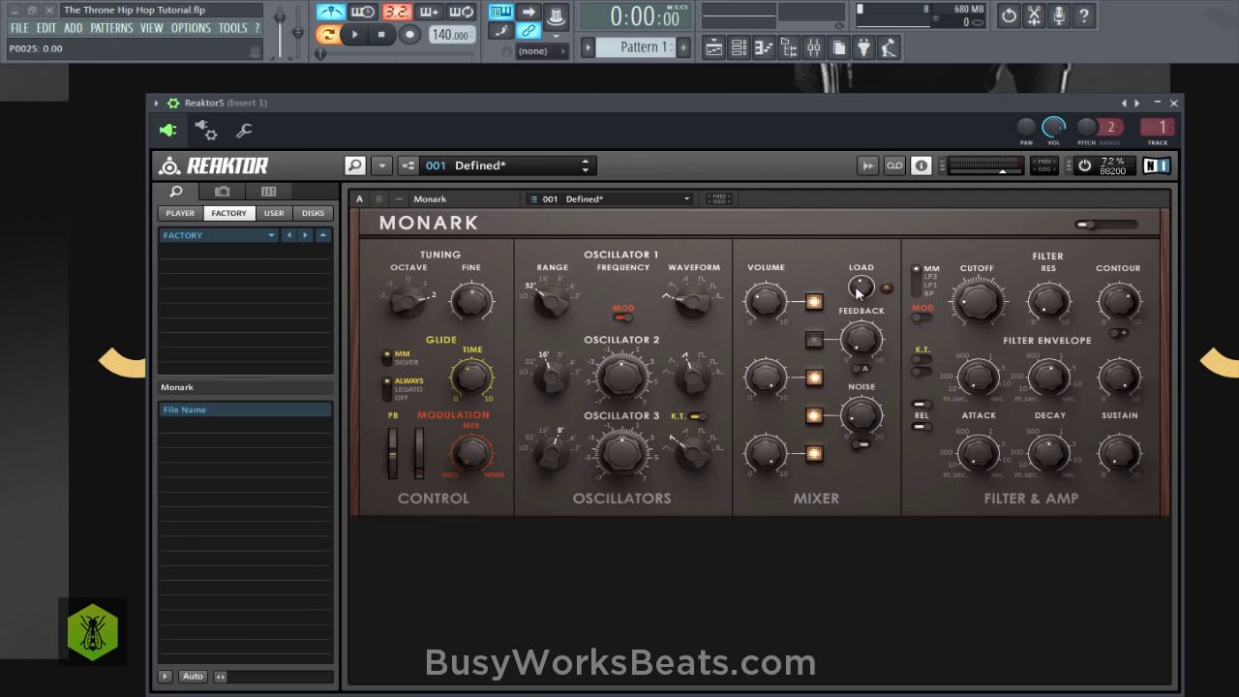
{"action": "left_click_drag", "start_coordinate": [856, 288], "coordinate": [862, 293]}
{"action": "left_click", "coordinate": [1084, 226]}
{"action": "right_click", "coordinate": [1094, 227]}
{"action": "left_click", "coordinate": [1094, 225]}
Show the FL Studio mixer, reposition its window and lower the Insert 1 track's level fader.
{"action": "left_click", "coordinate": [813, 46]}
{"action": "left_click_drag", "start_coordinate": [184, 548], "coordinate": [183, 598]}
{"action": "left_click_drag", "start_coordinate": [373, 335], "coordinate": [397, 225]}
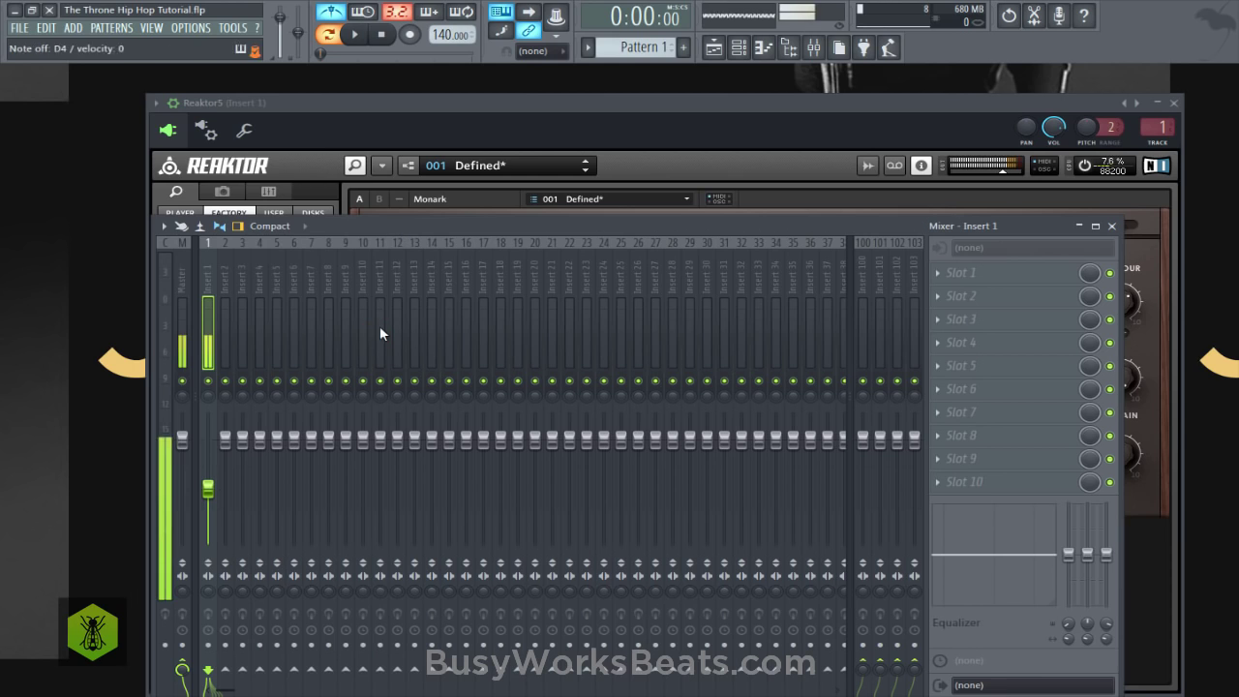
{"action": "left_click_drag", "start_coordinate": [209, 492], "coordinate": [208, 498]}
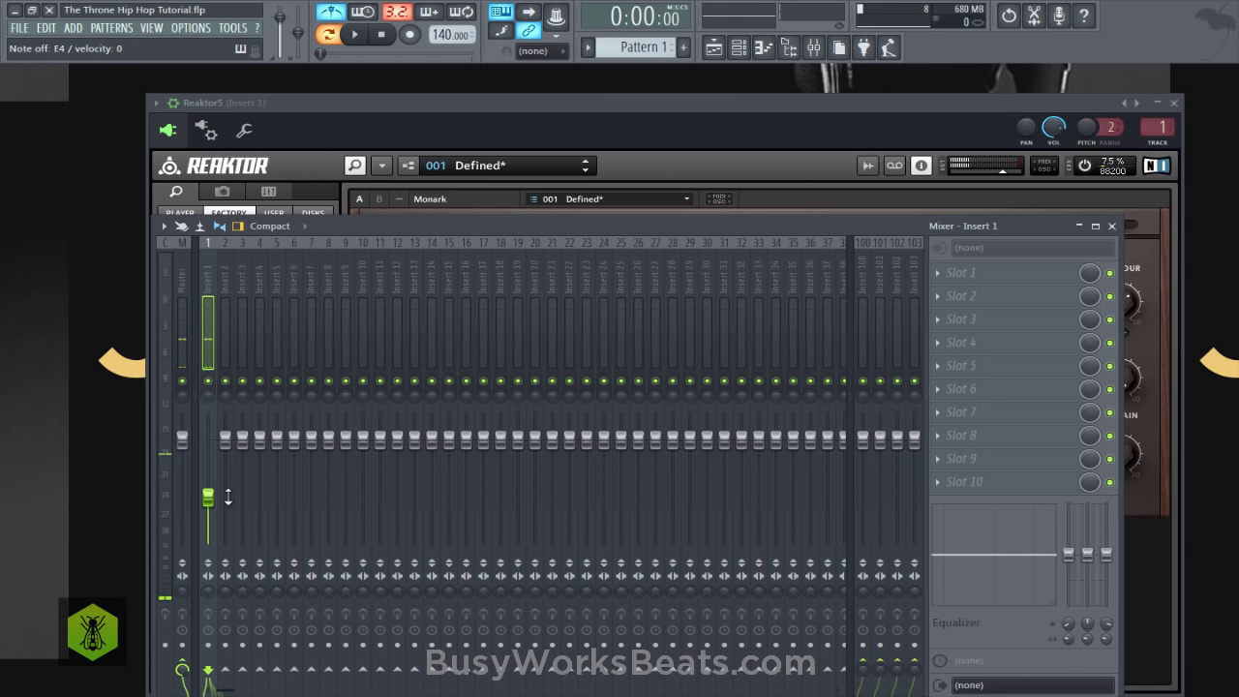
{"action": "left_click_drag", "start_coordinate": [208, 497], "coordinate": [207, 502]}
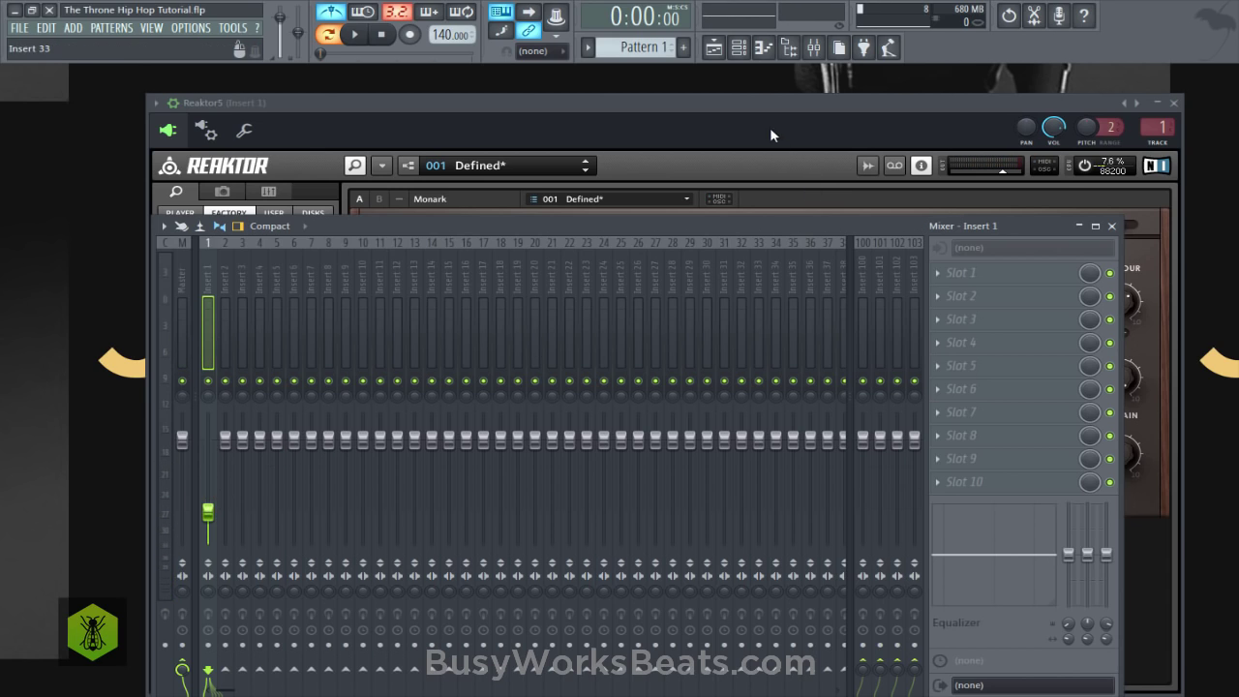
Raise Monark's modulation wheel and switch the modulation from the oscillators to the filter.
{"action": "left_click", "coordinate": [763, 114]}
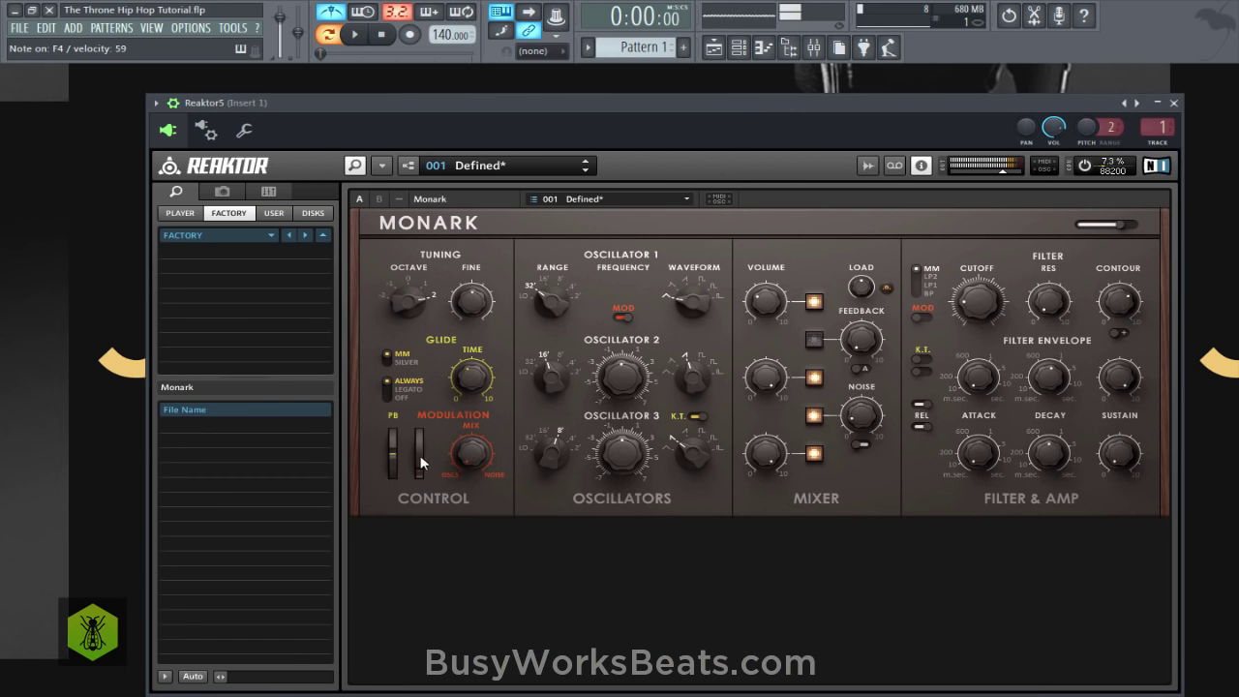
{"action": "left_click_drag", "start_coordinate": [420, 462], "coordinate": [433, 415]}
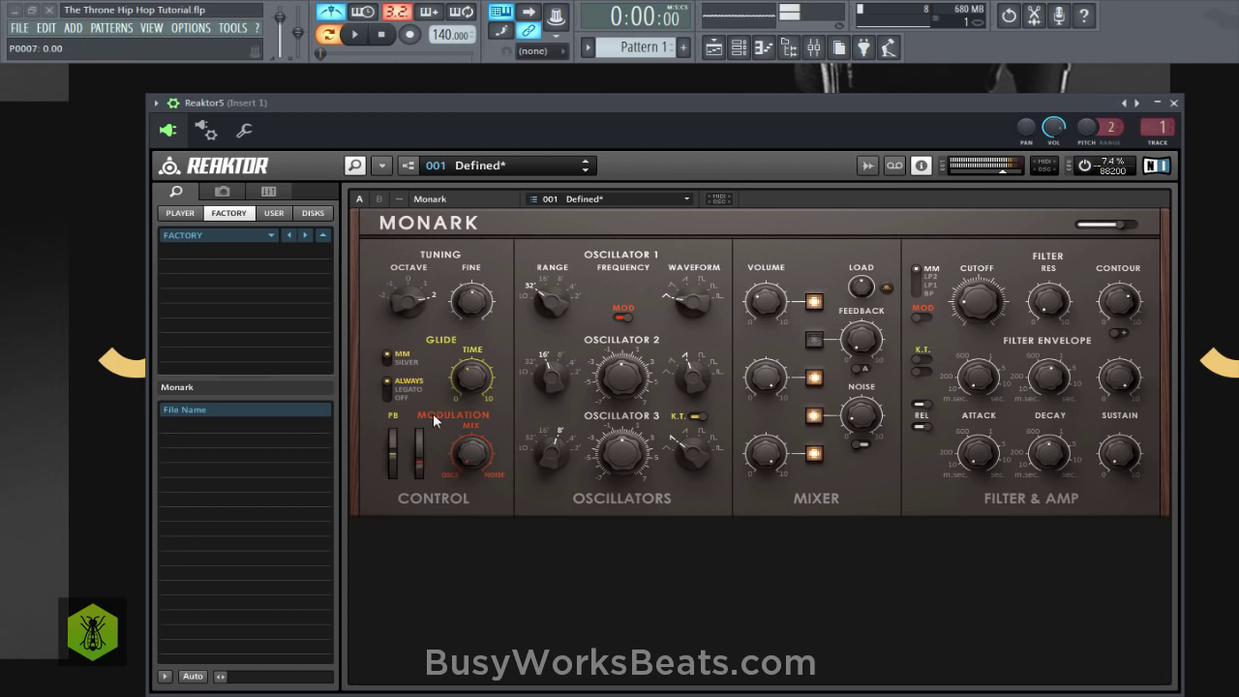
{"action": "left_click", "coordinate": [420, 472]}
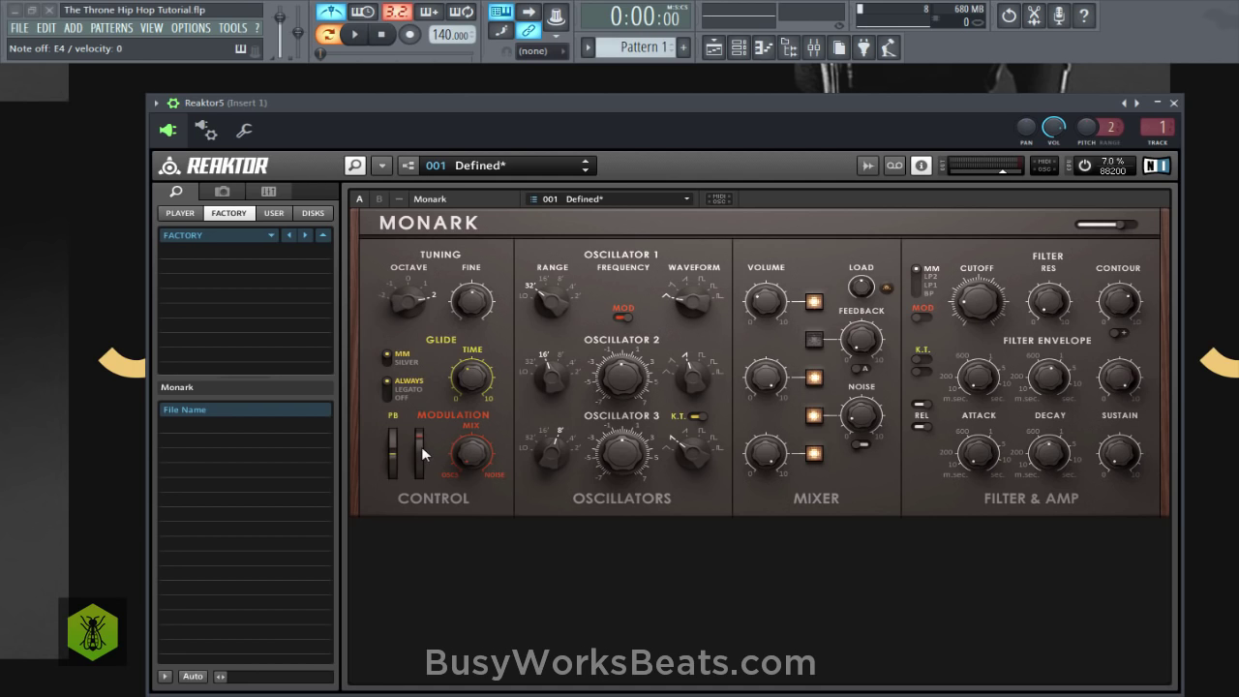
{"action": "left_click", "coordinate": [624, 323]}
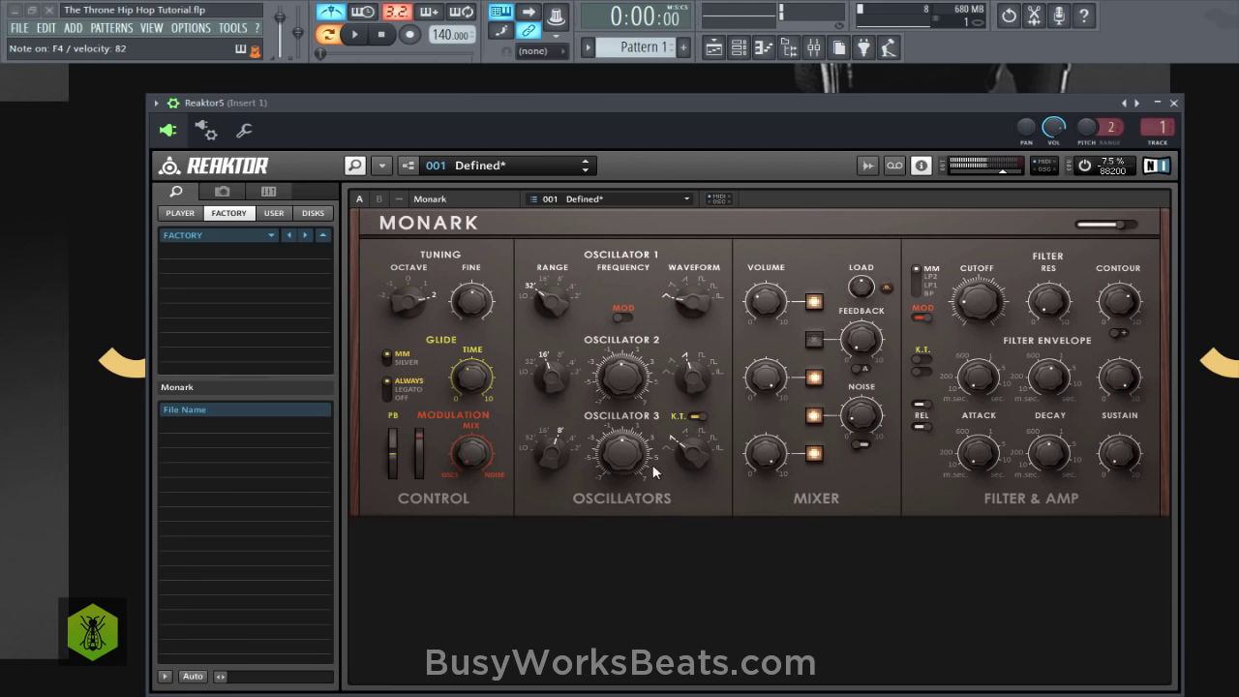
Try lower ranges for oscillator 3 and a higher filter resonance, ending with the range at 8'.
{"action": "left_click", "coordinate": [549, 450]}
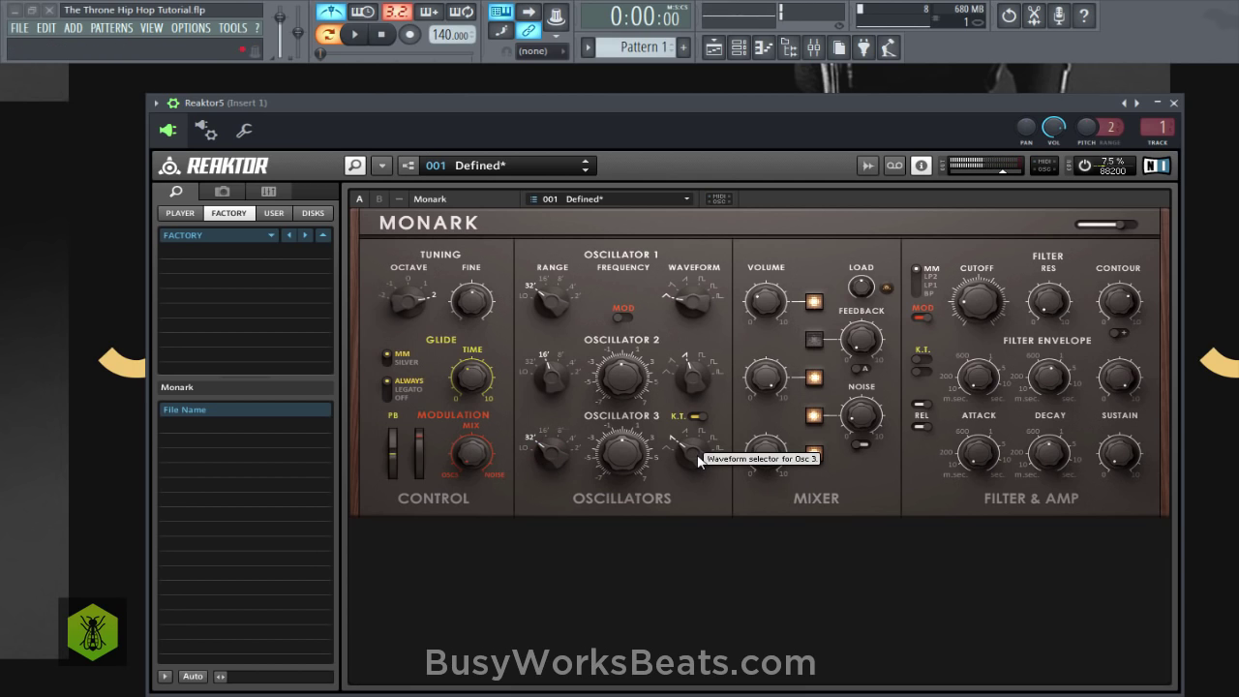
{"action": "left_click", "coordinate": [1051, 314]}
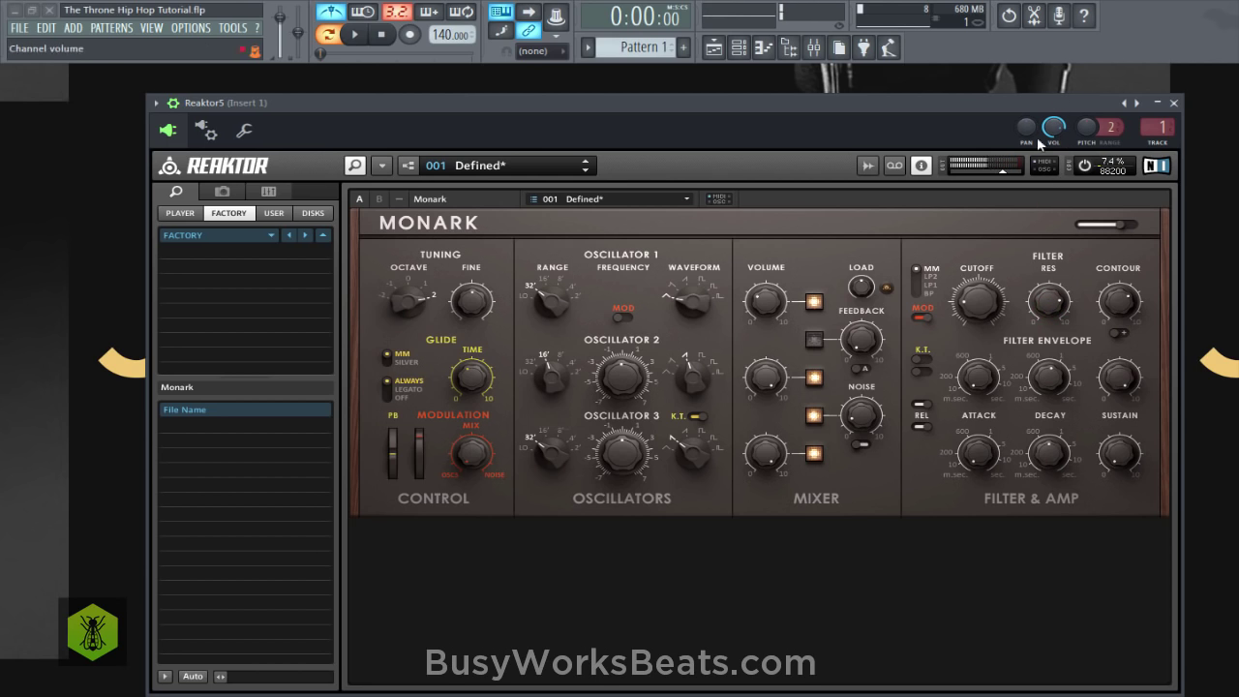
{"action": "left_click", "coordinate": [550, 452]}
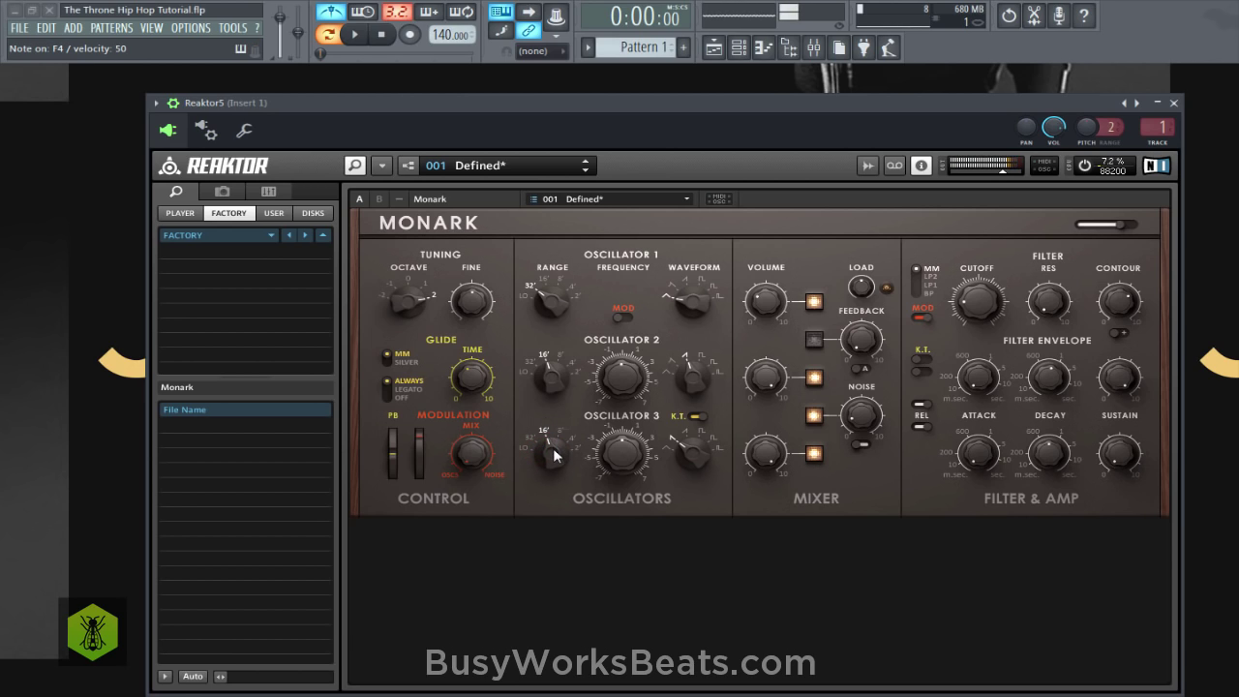
{"action": "left_click_drag", "start_coordinate": [551, 449], "coordinate": [551, 440]}
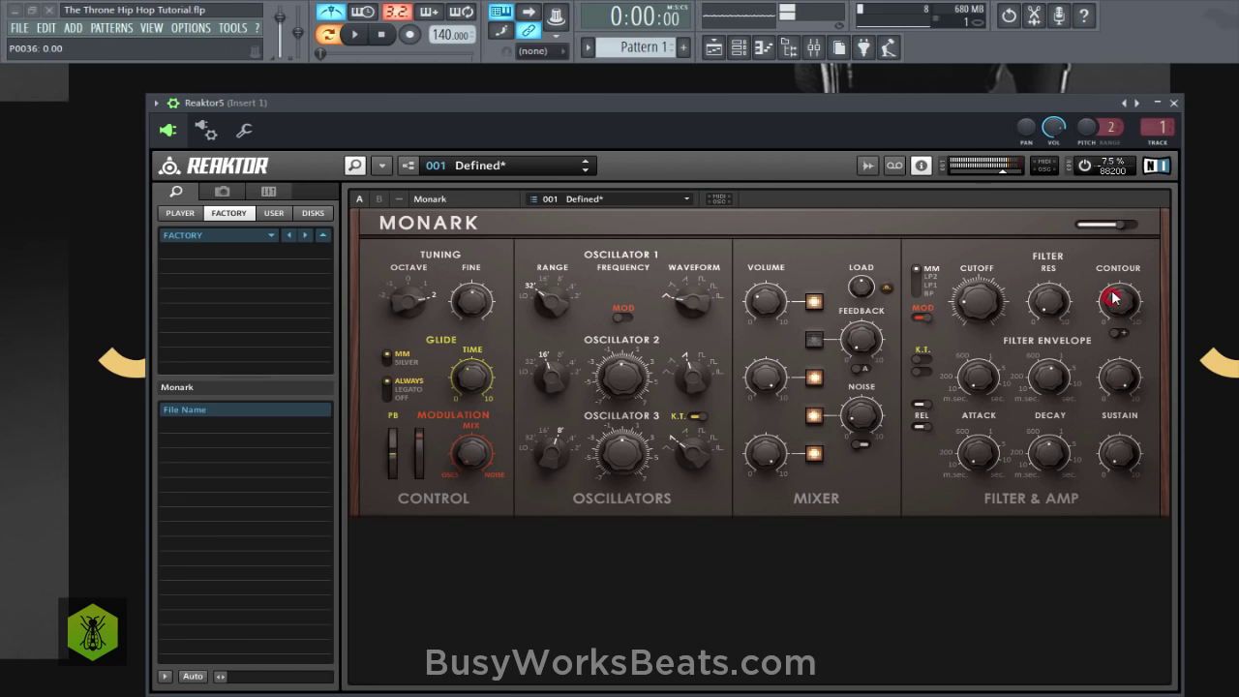
Close the Reaktor5 window and set the project tempo to 93 BPM with the tempo tapper.
{"action": "left_click", "coordinate": [1174, 103]}
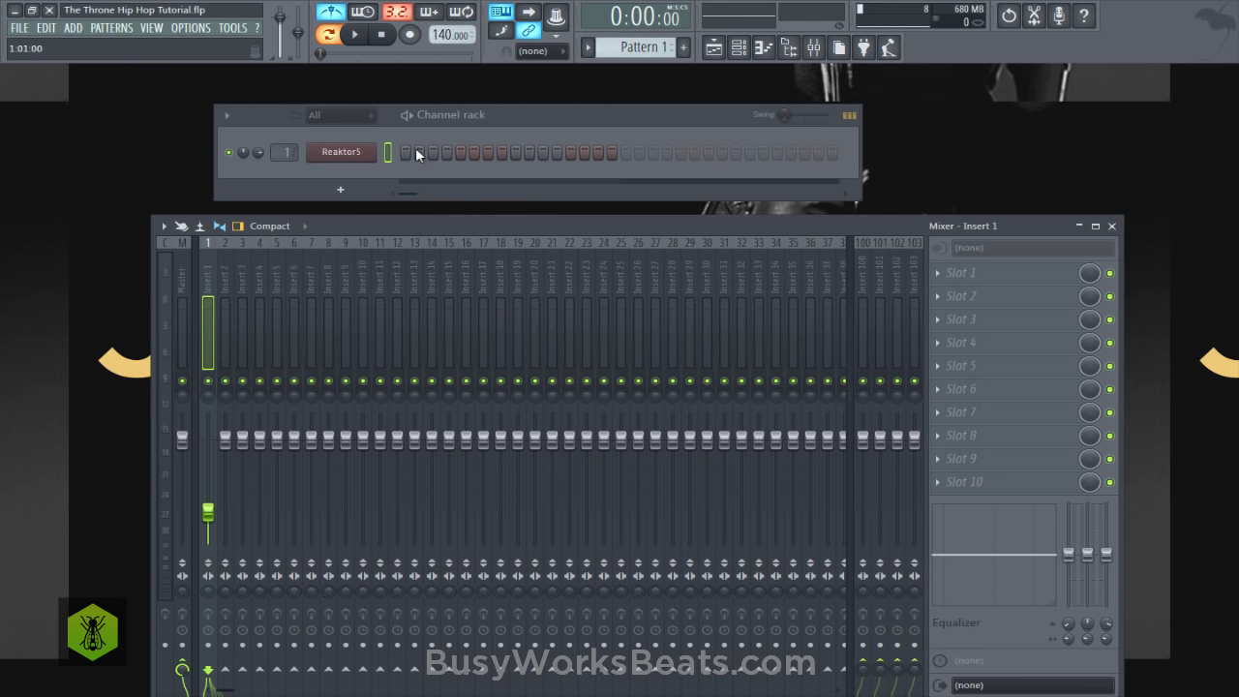
{"action": "right_click", "coordinate": [441, 36]}
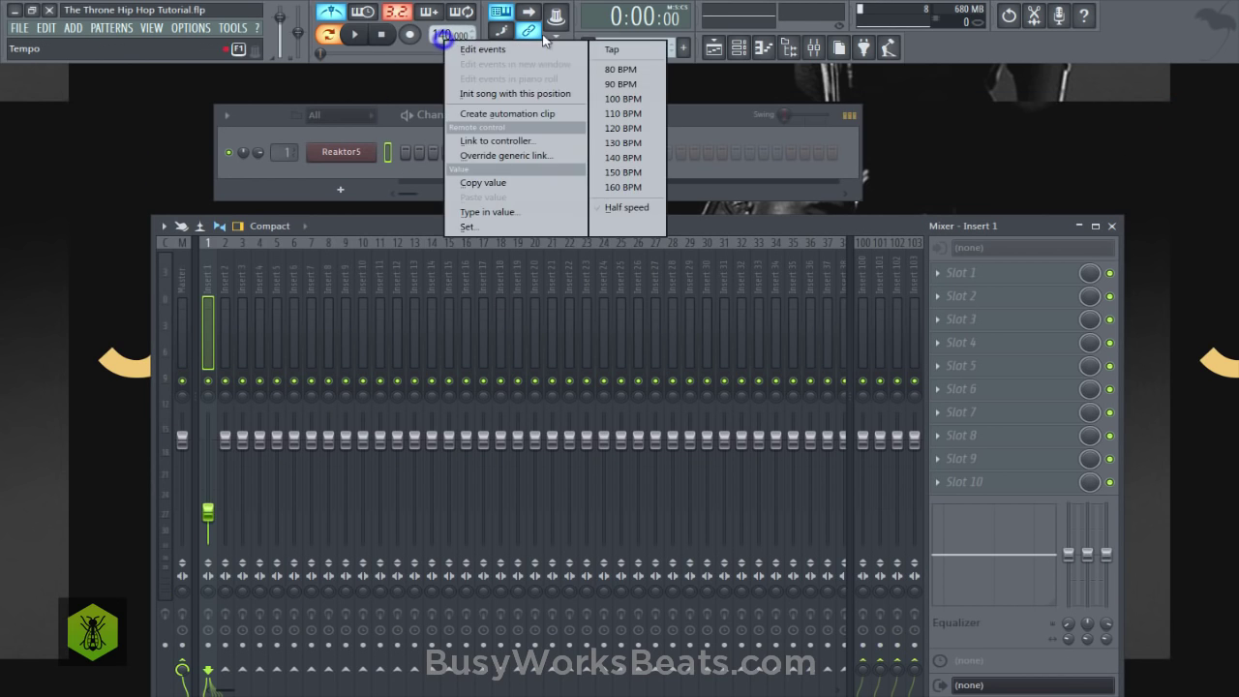
{"action": "left_click", "coordinate": [604, 48]}
{"action": "left_click", "coordinate": [590, 323]}
{"action": "left_click", "coordinate": [622, 316]}
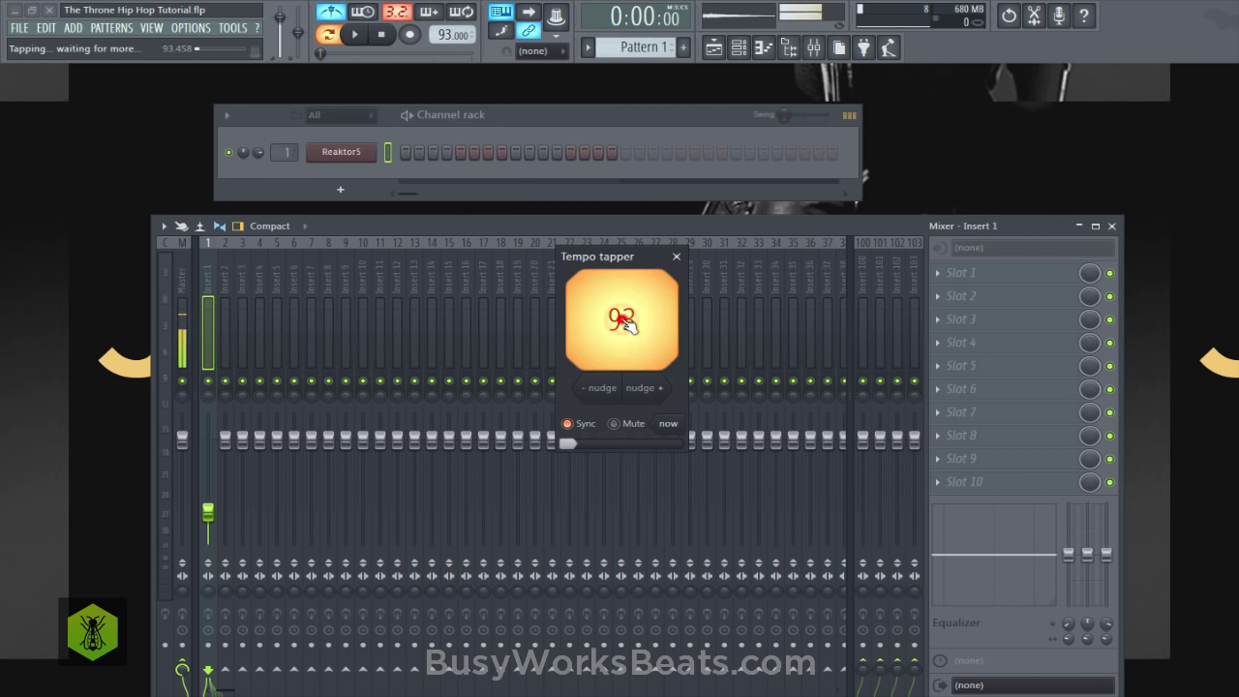
{"action": "left_click", "coordinate": [639, 321]}
{"action": "left_click", "coordinate": [679, 256]}
Open the Reaktor5 channel in the piano roll and try a one-bar A5 note at the start.
{"action": "right_click", "coordinate": [358, 157]}
{"action": "left_click", "coordinate": [389, 156]}
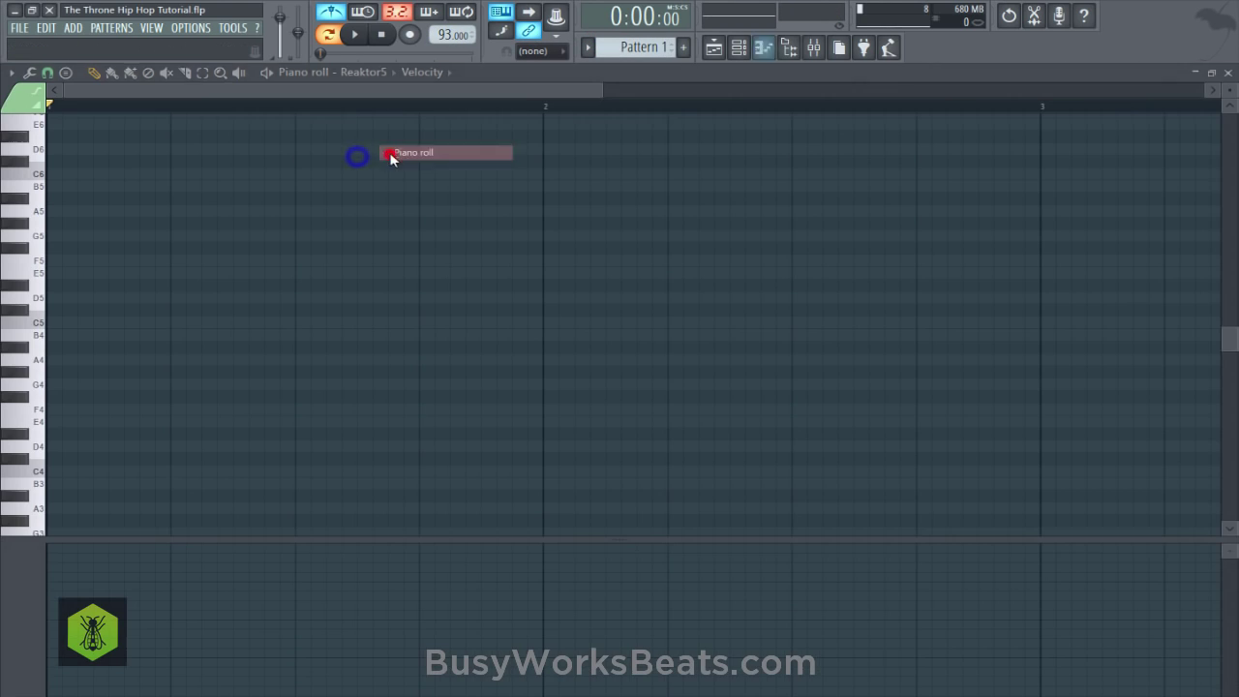
{"action": "scroll", "coordinate": [314, 122], "scroll_direction": "down", "scroll_amount": 2}
{"action": "scroll", "coordinate": [29, 184], "scroll_direction": "up", "scroll_amount": 2}
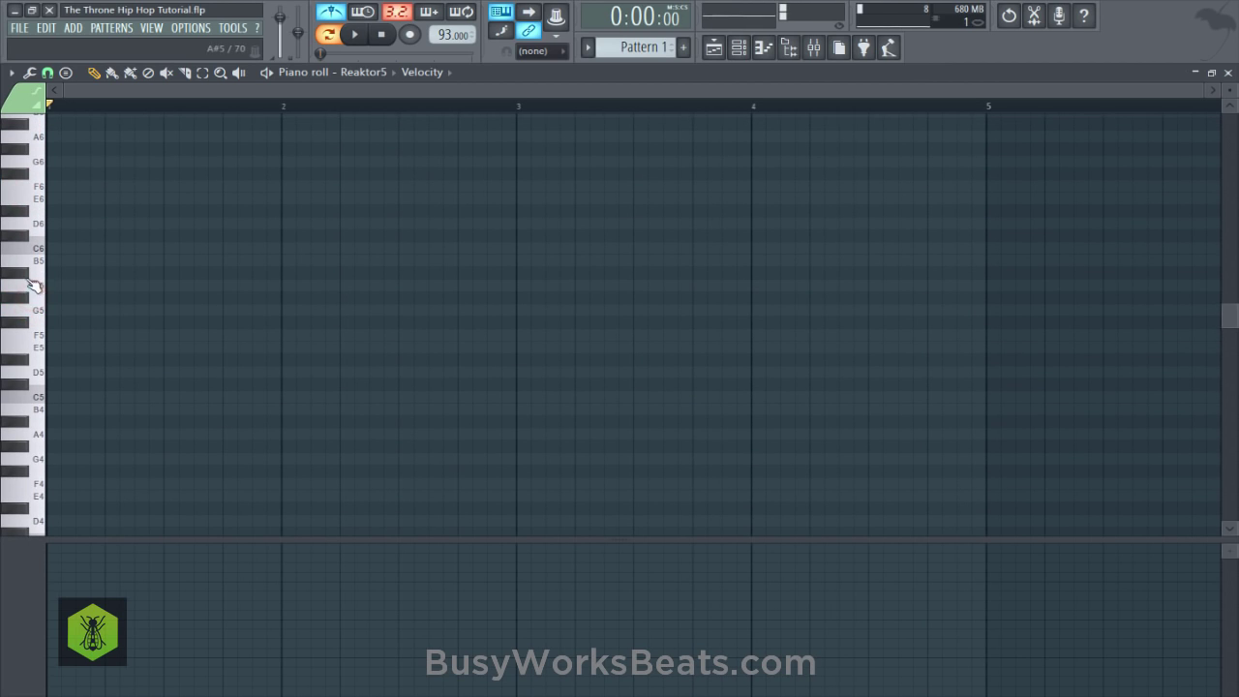
{"action": "left_click", "coordinate": [34, 287]}
{"action": "left_click_drag", "start_coordinate": [91, 285], "coordinate": [4, 289]}
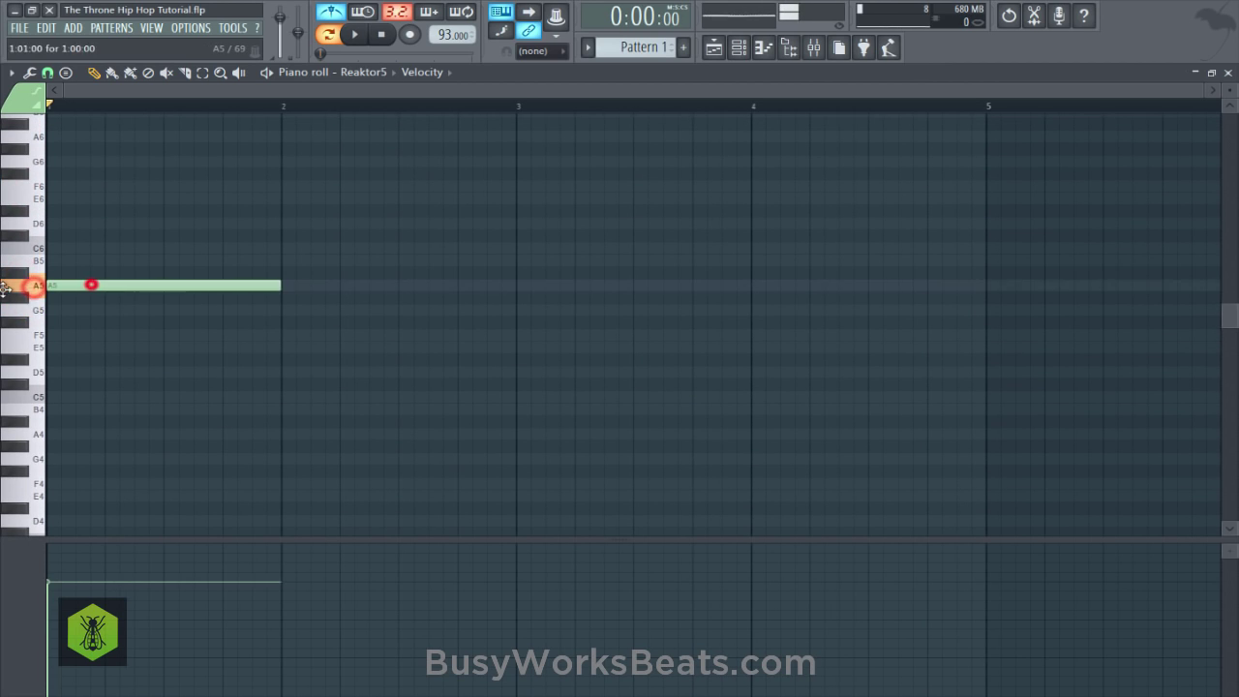
Draw a half-beat A4 note at the start of bar 1, follow it with a half-beat A#4, and save the project.
{"action": "scroll", "coordinate": [57, 294], "scroll_direction": "down", "scroll_amount": 2}
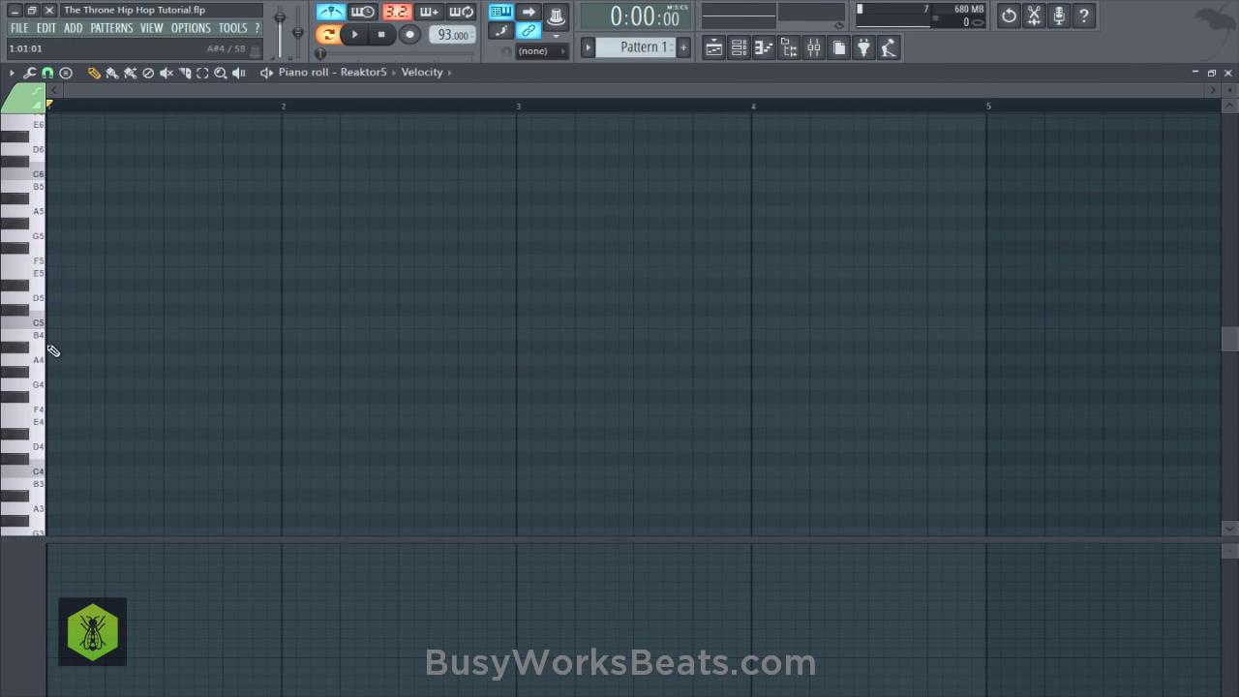
{"action": "left_click_drag", "start_coordinate": [55, 361], "coordinate": [20, 358]}
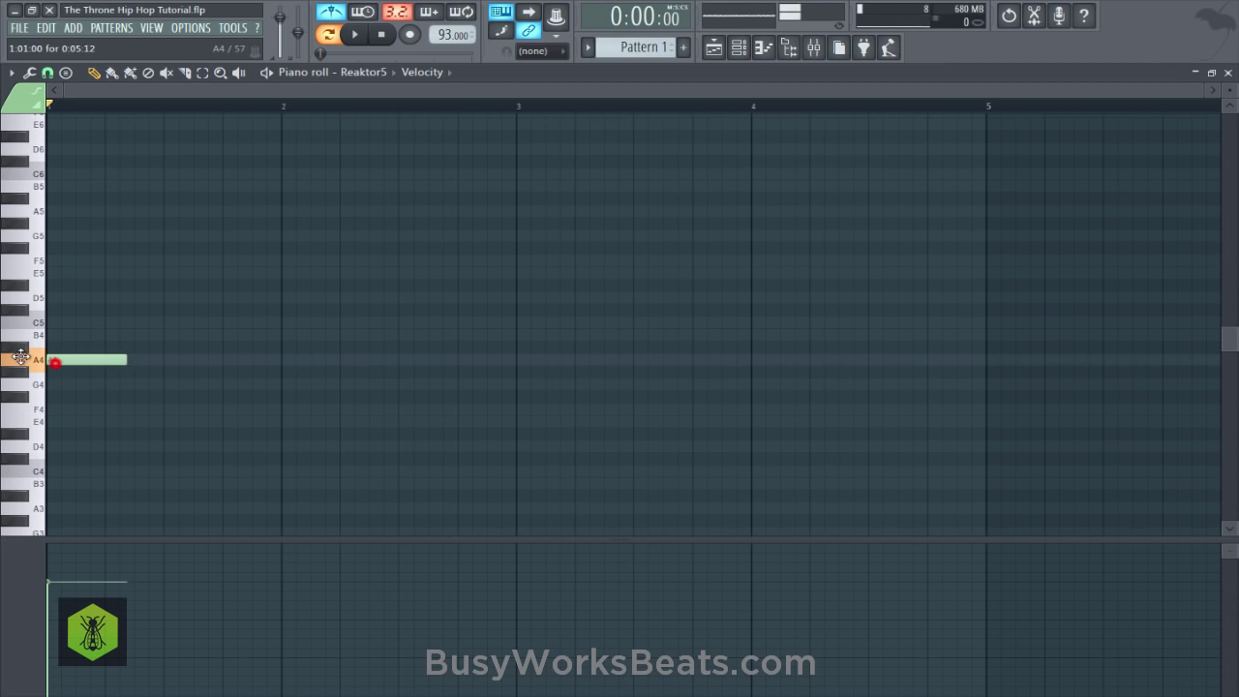
{"action": "left_click", "coordinate": [98, 357]}
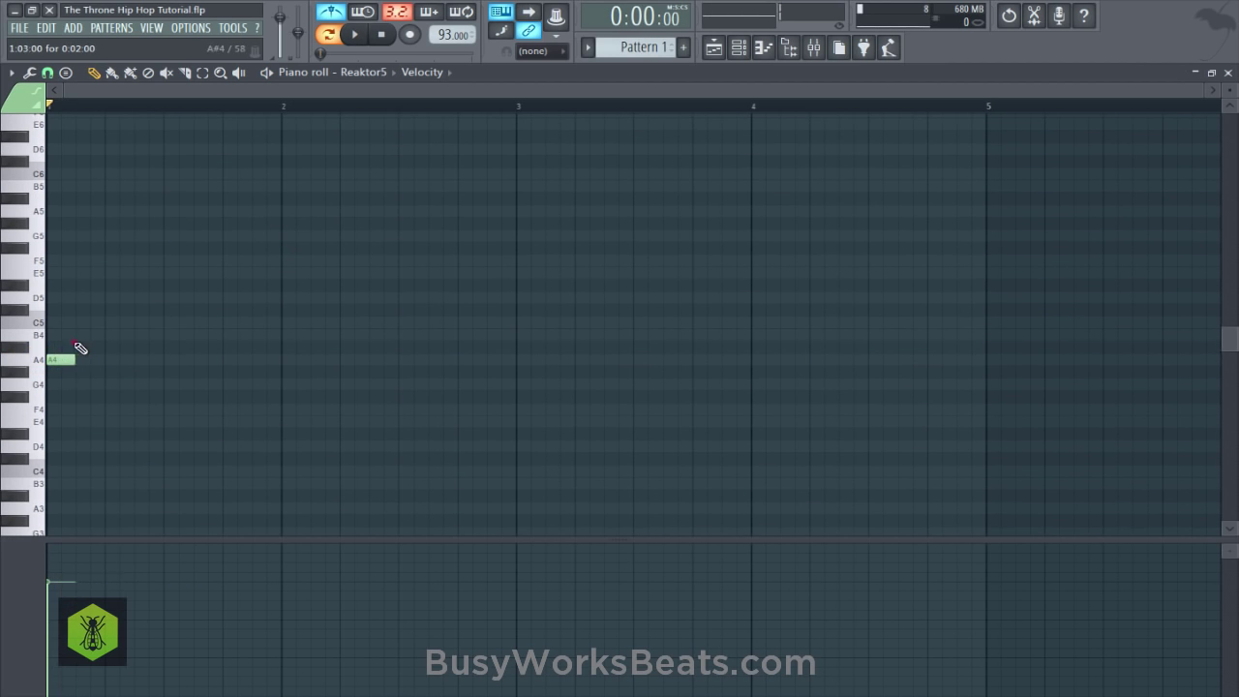
{"action": "key", "text": "ctrl+s"}
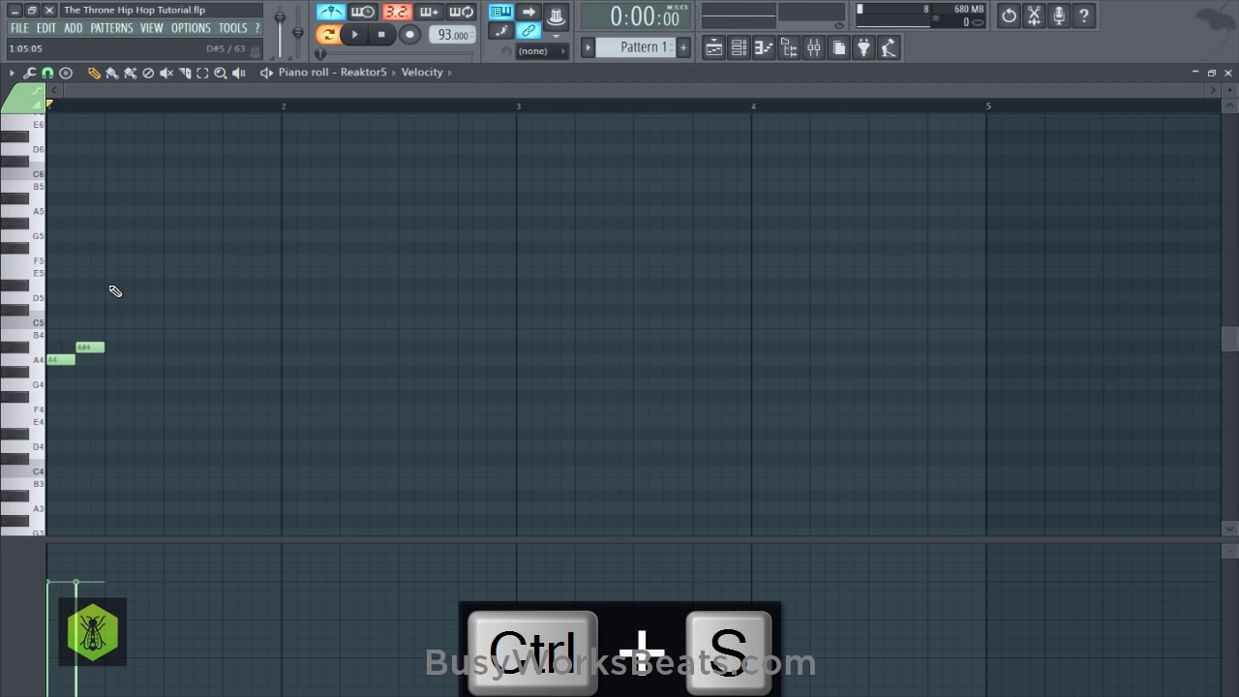
Extend the bar 1 melody with a half-beat A4 after the A#4, followed by a half-beat D4, and play it.
{"action": "scroll", "coordinate": [178, 265], "scroll_direction": "down", "scroll_amount": 2}
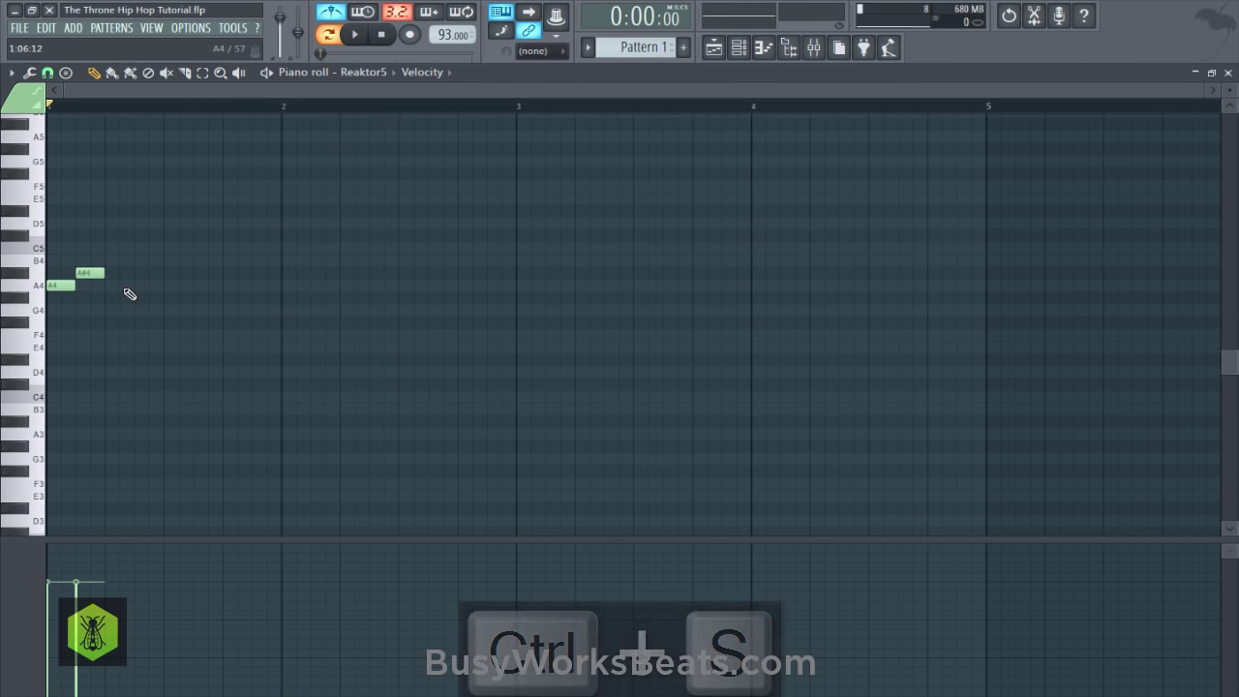
{"action": "key", "text": "space"}
{"action": "key", "text": "space"}
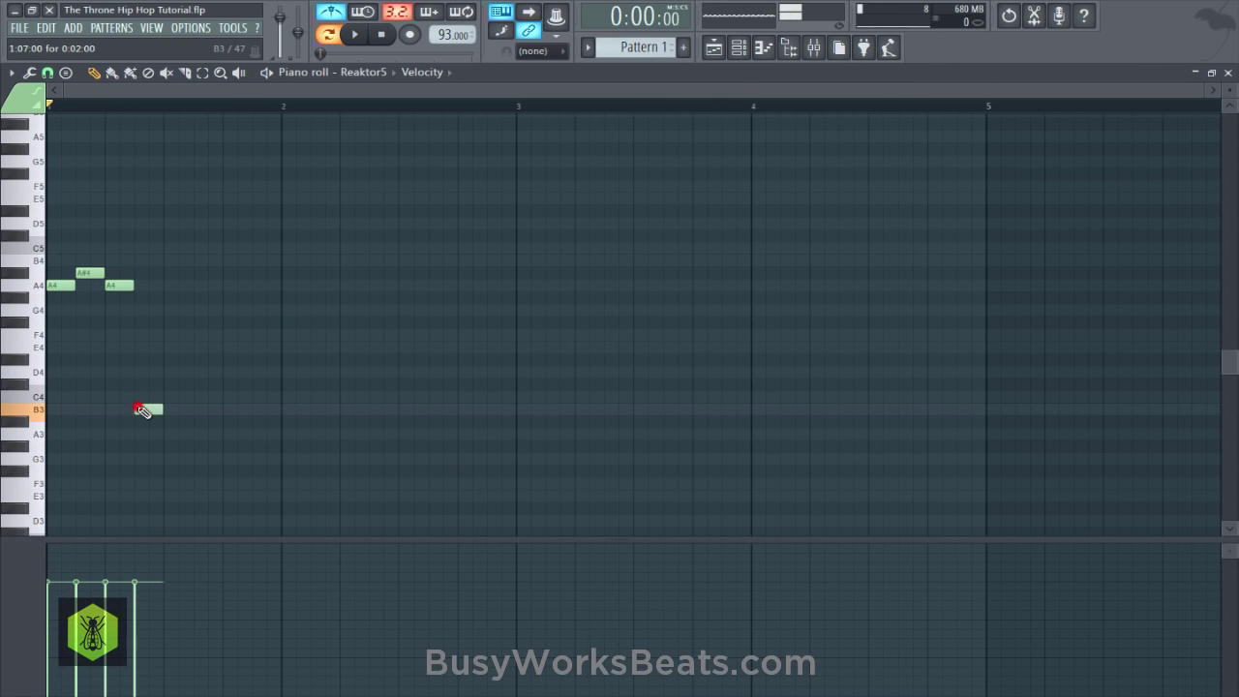
{"action": "left_click_drag", "start_coordinate": [141, 392], "coordinate": [140, 372]}
{"action": "key", "text": "space"}
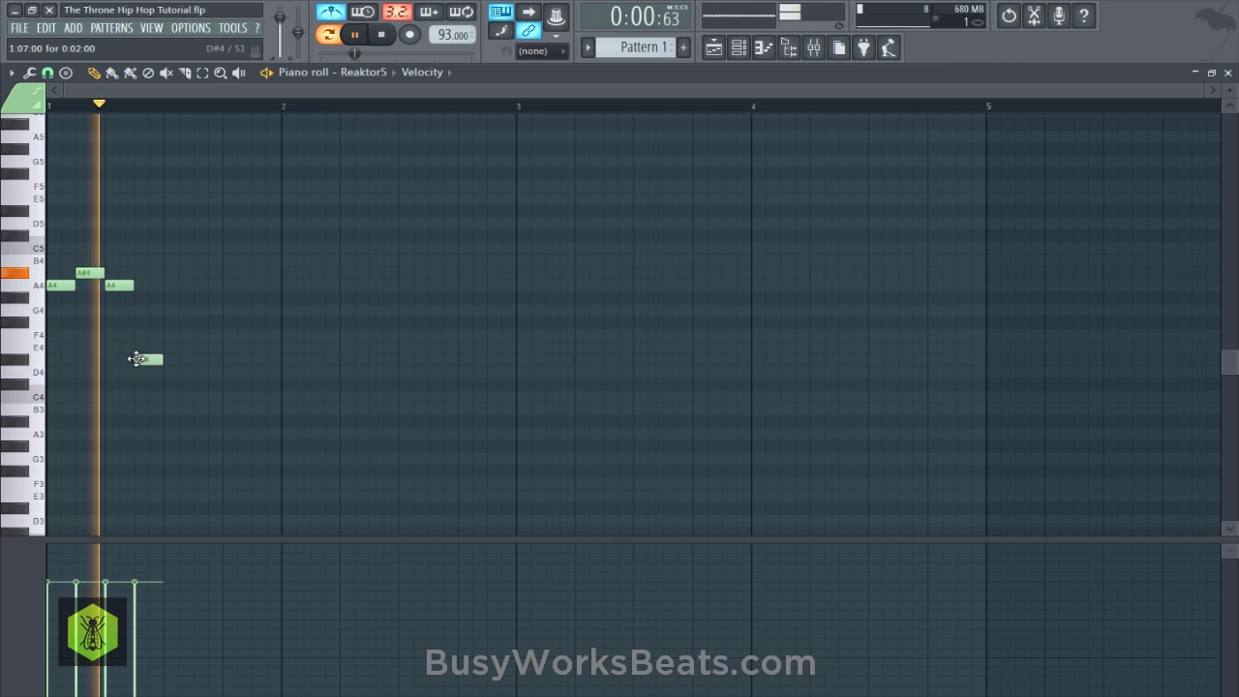
{"action": "key", "text": "space"}
Open the Reaktor5 channel's Monark synth, adjust its amp decay, and close its window.
{"action": "left_click", "coordinate": [741, 49]}
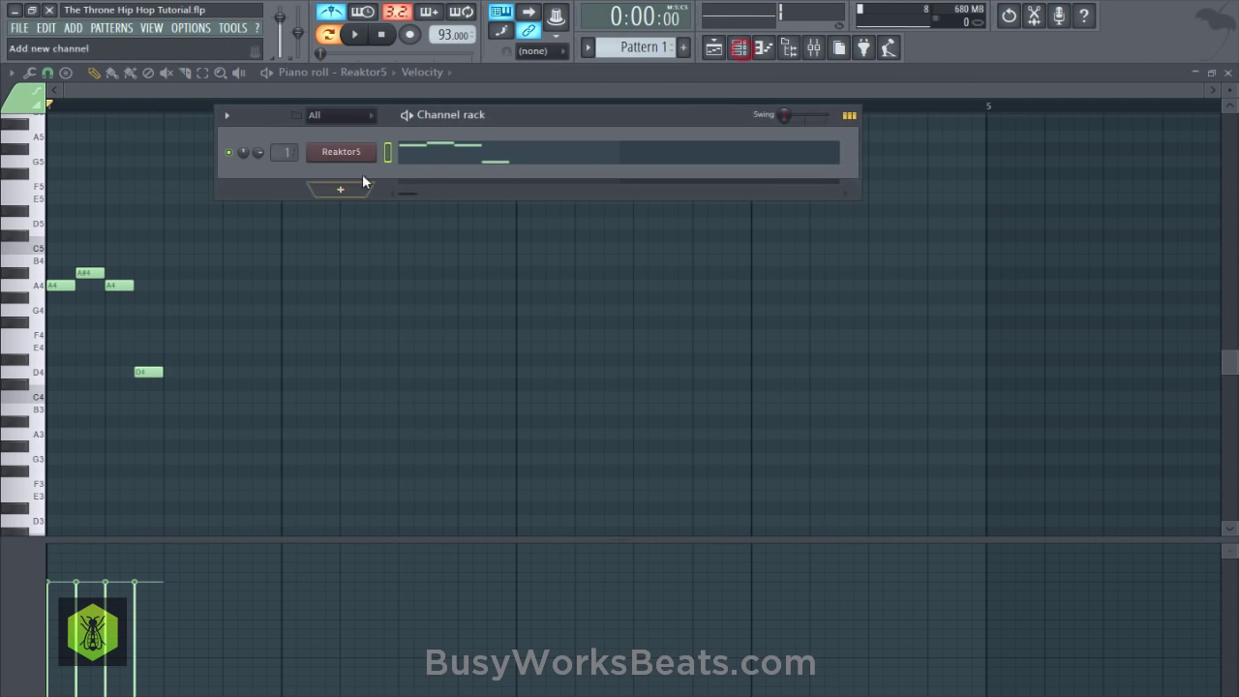
{"action": "left_click", "coordinate": [360, 156]}
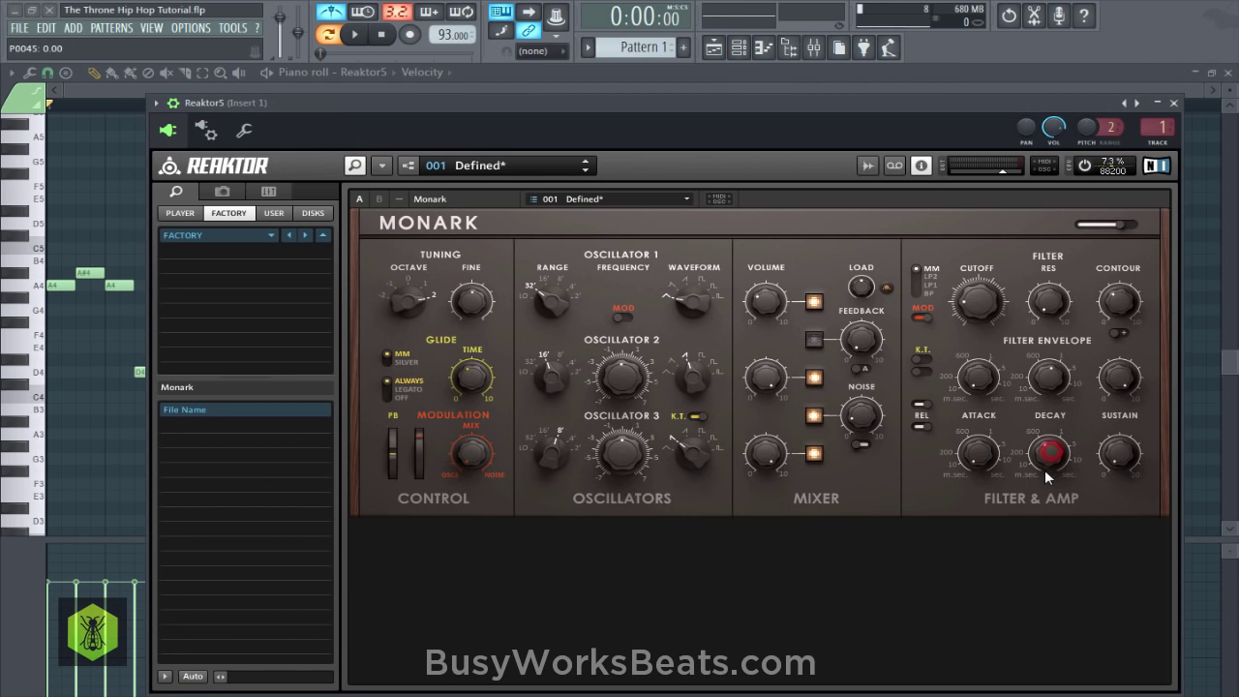
{"action": "key", "text": "Escape"}
Complete bar 1 with descending half-beat A#3, A3, F3 and D3 notes, and save the project.
{"action": "key", "text": "space"}
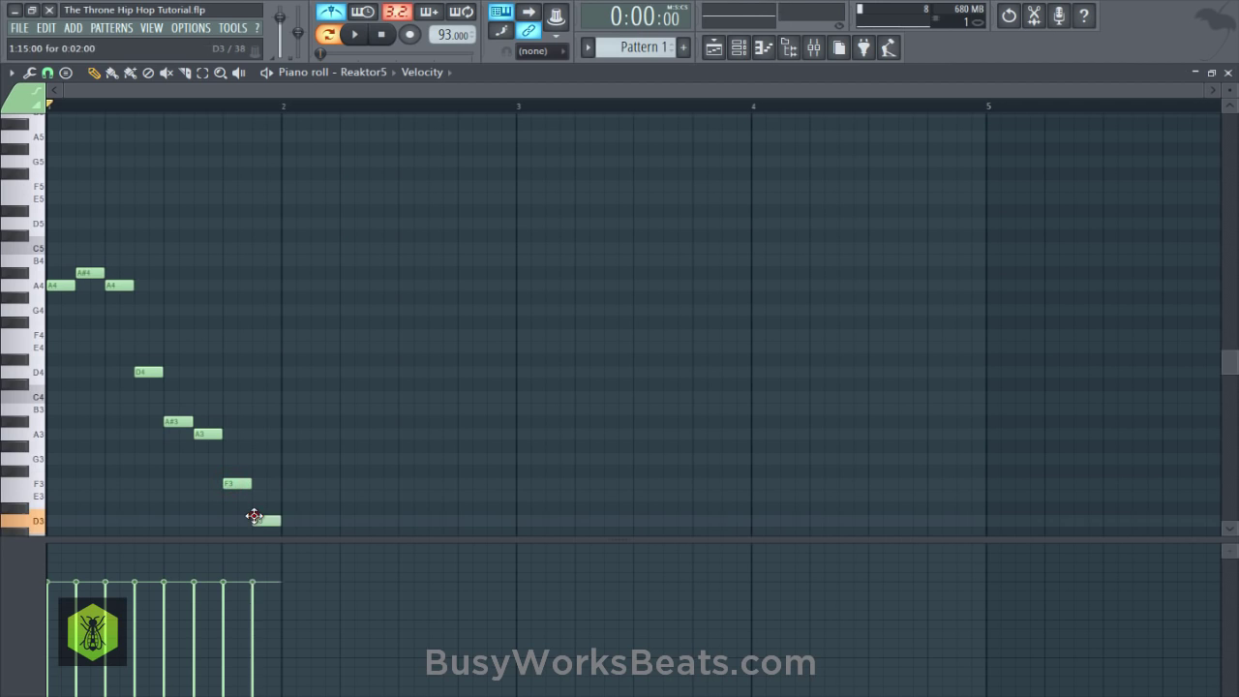
{"action": "key", "text": "ctrl+s"}
{"action": "scroll", "coordinate": [288, 443], "scroll_direction": "down", "scroll_amount": 2}
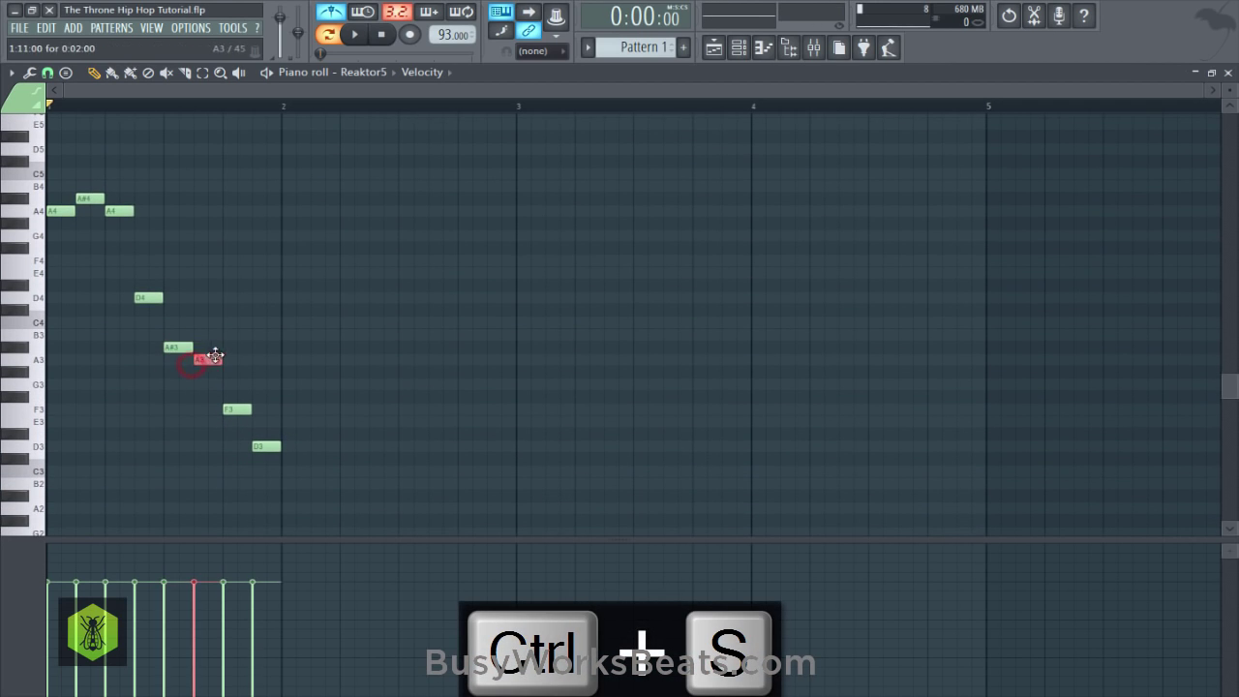
Shorten the last F3 and D3 notes of bar 1 to a quarter beat each, starting a quarter beat later, and save.
{"action": "left_click_drag", "start_coordinate": [94, 197], "coordinate": [73, 221]}
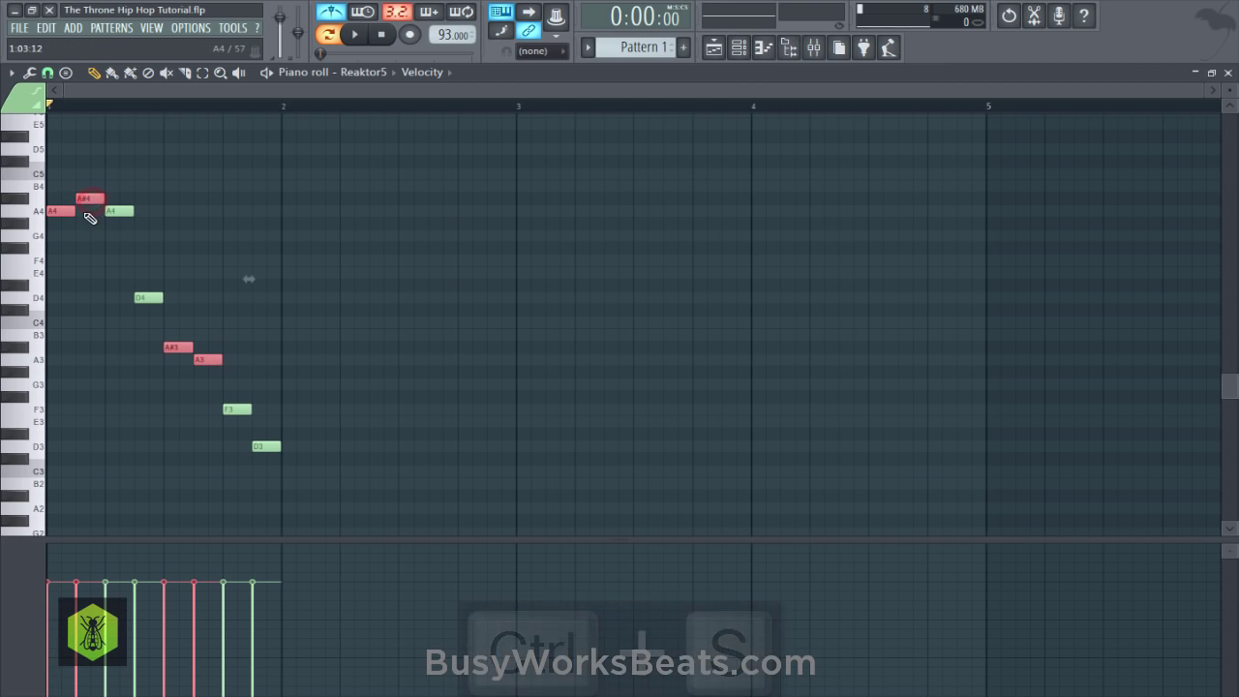
{"action": "right_click", "coordinate": [186, 200]}
{"action": "key", "text": "space"}
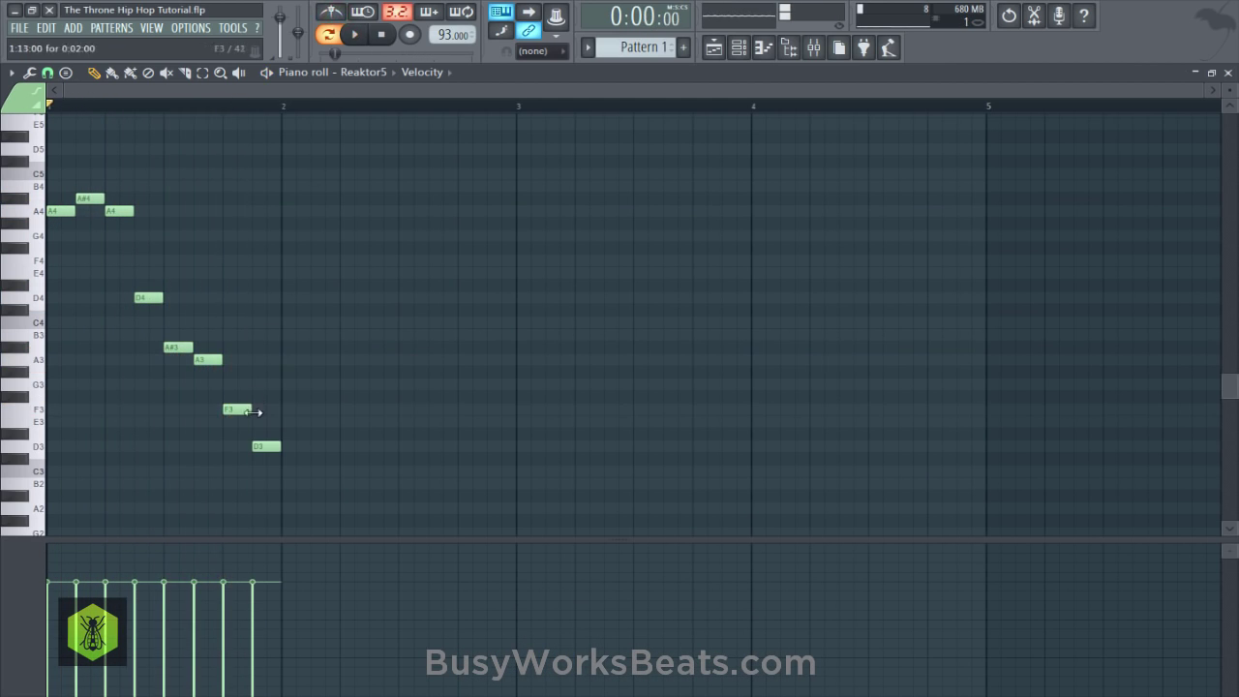
{"action": "left_click_drag", "start_coordinate": [265, 445], "coordinate": [250, 408]}
{"action": "key", "text": "ctrl+s"}
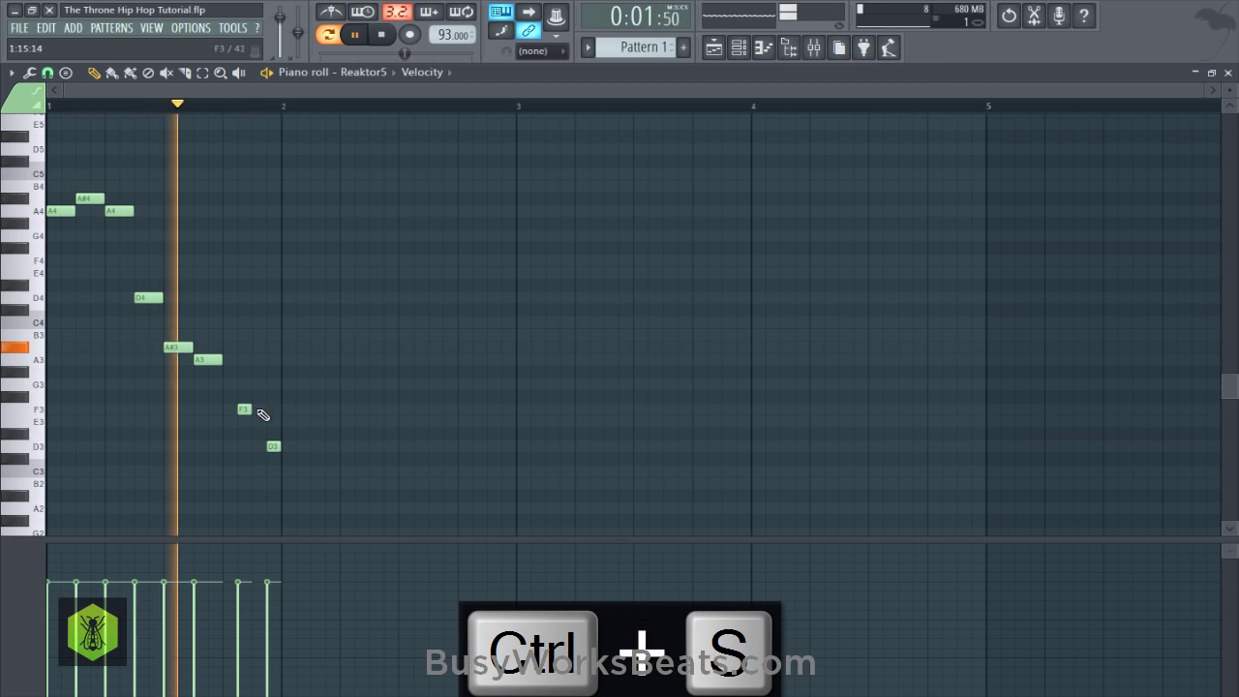
Duplicate the whole bar 1 melody into bar 2 and save the project.
{"action": "left_click_drag", "start_coordinate": [314, 462], "coordinate": [55, 185]}
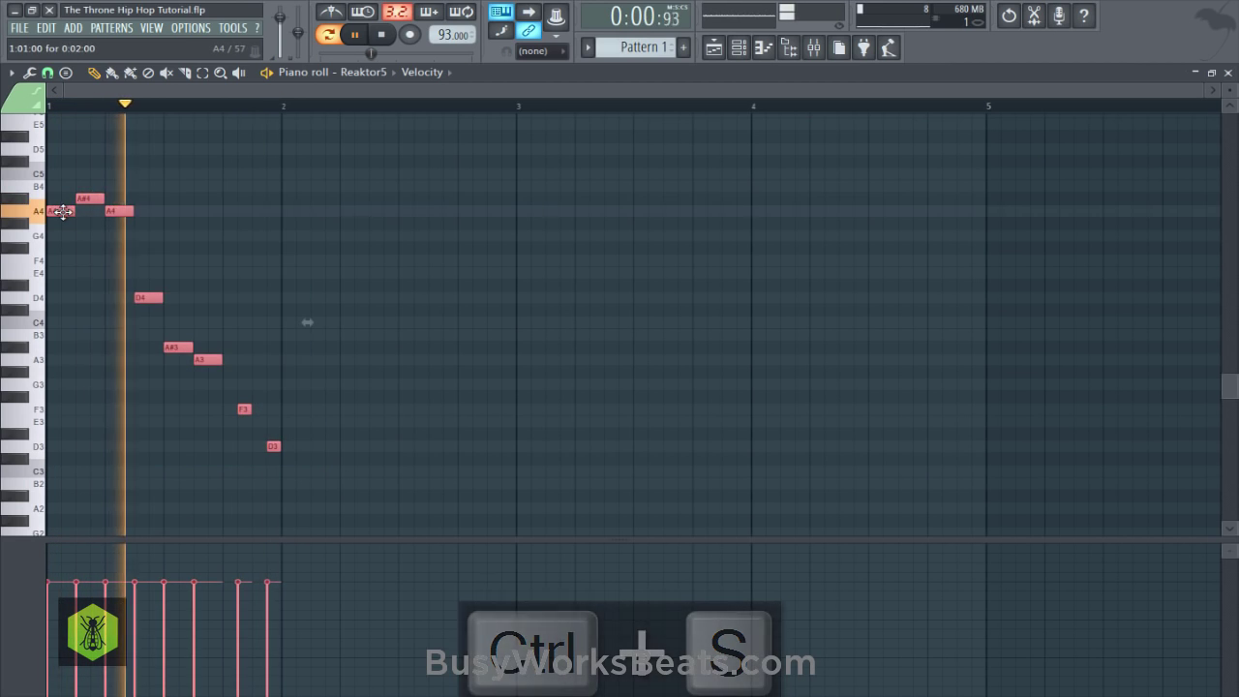
{"action": "key", "text": "ctrl+b"}
{"action": "right_click", "coordinate": [293, 177]}
{"action": "key", "text": "ctrl+s"}
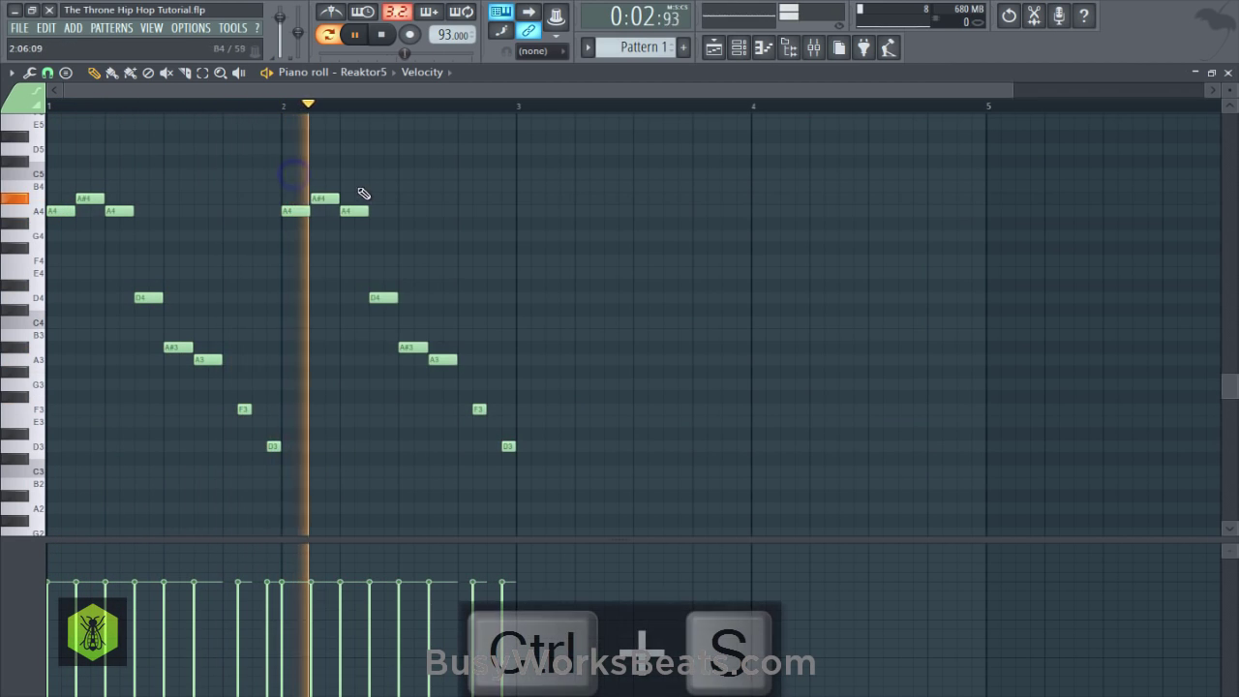
Try half-beat A5 notes on the first three beats of bar 2 in the Reaktor5 channel, and delete them again.
{"action": "scroll", "coordinate": [330, 186], "scroll_direction": "up", "scroll_amount": 2}
{"action": "key", "text": "space"}
{"action": "left_click", "coordinate": [282, 148]}
{"action": "key", "text": "space"}
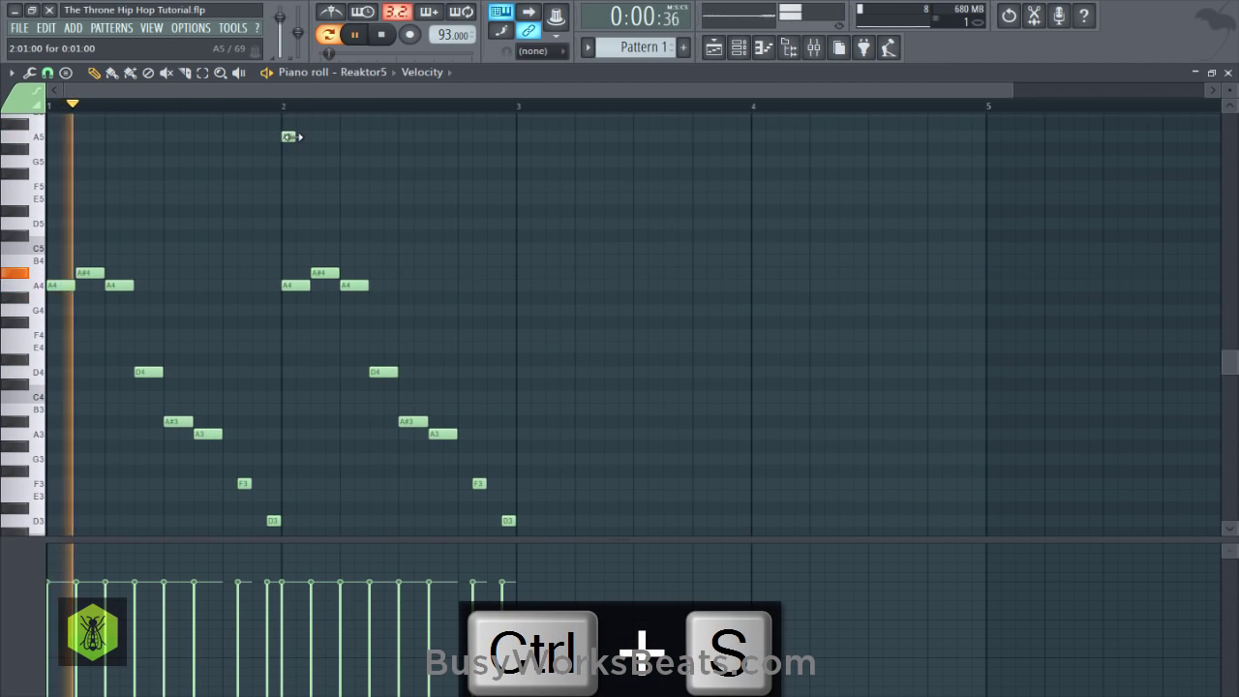
{"action": "left_click_drag", "start_coordinate": [294, 136], "coordinate": [309, 136]}
{"action": "left_click", "coordinate": [340, 136]}
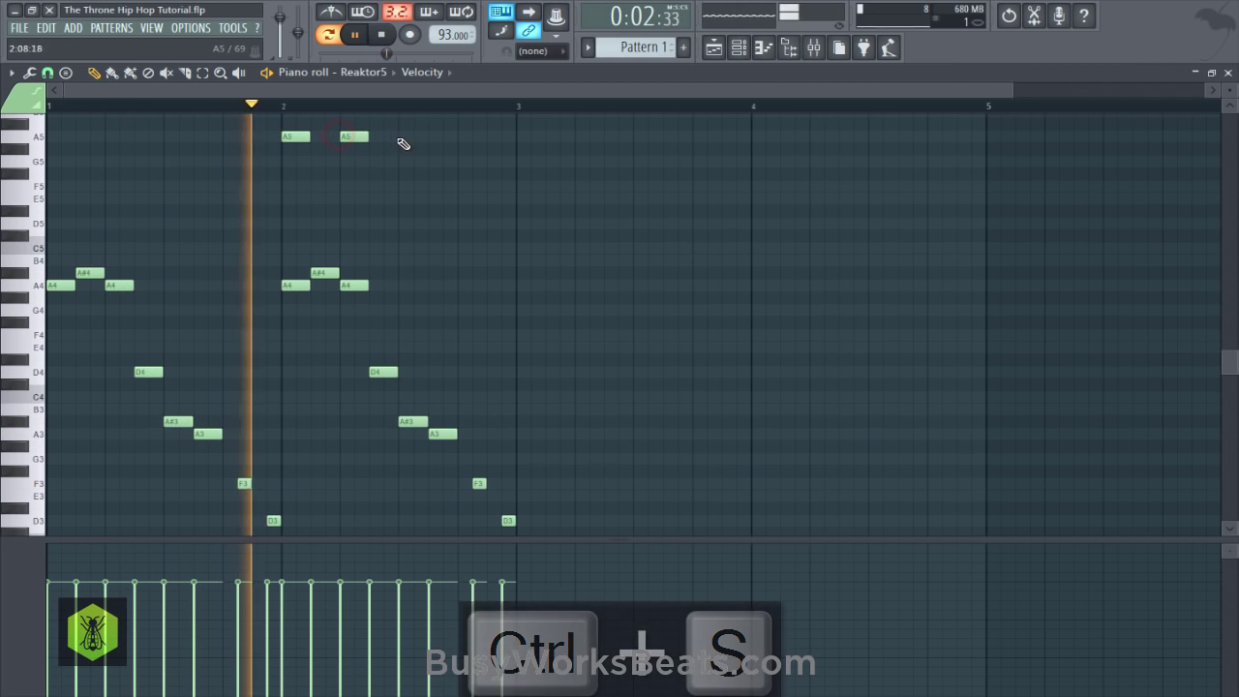
{"action": "left_click", "coordinate": [402, 135]}
{"action": "key", "text": "space"}
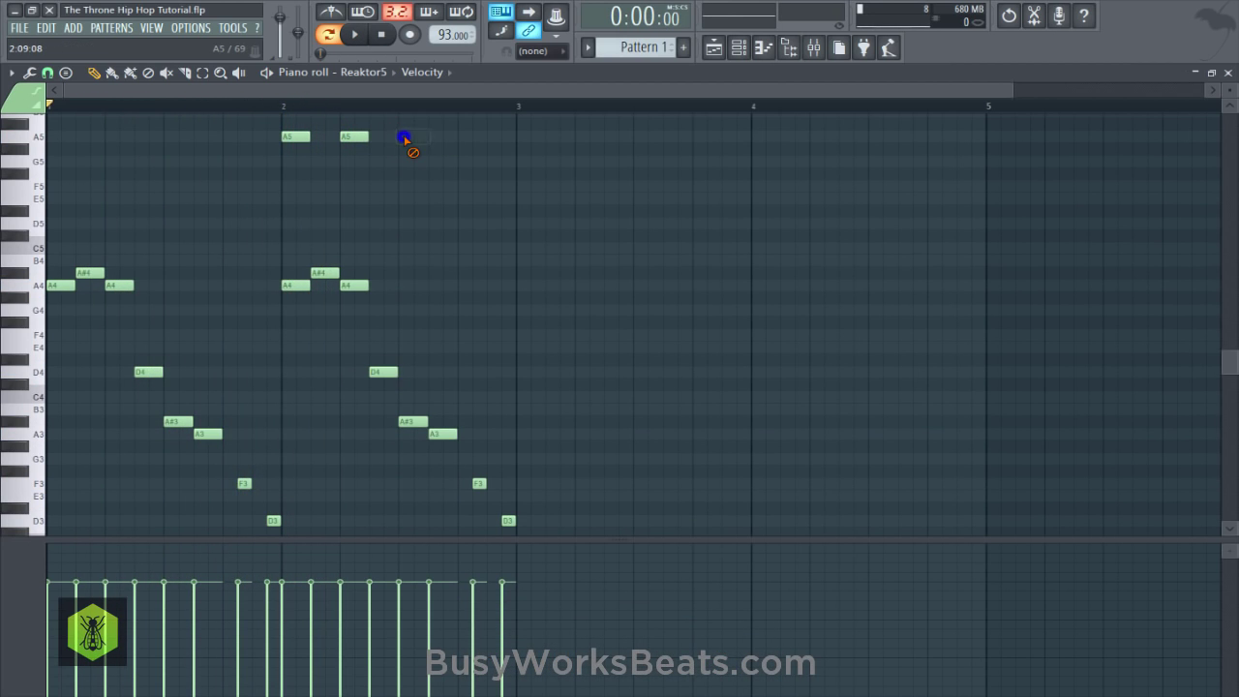
{"action": "key", "text": "ctrl+s"}
{"action": "right_click", "coordinate": [355, 135]}
{"action": "right_click", "coordinate": [295, 136]}
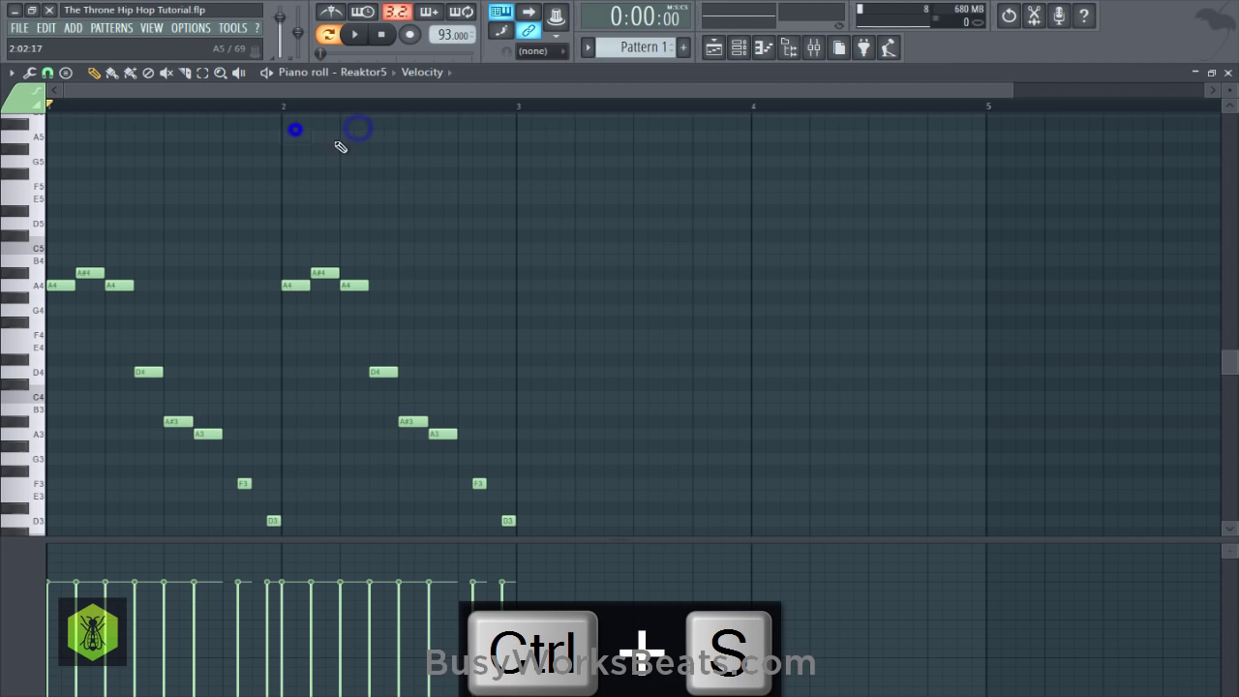
Clone the Reaktor5 channel and open the cloned channel in the piano roll.
{"action": "left_click", "coordinate": [747, 56]}
{"action": "right_click", "coordinate": [334, 152]}
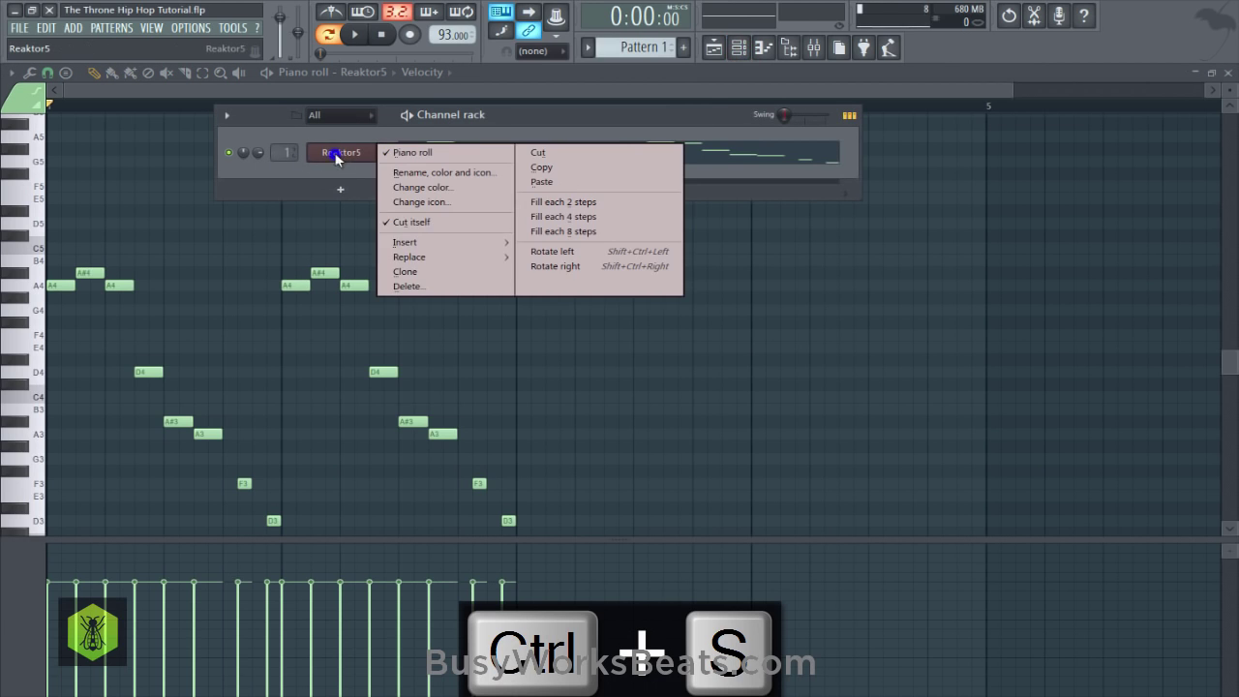
{"action": "left_click", "coordinate": [409, 272]}
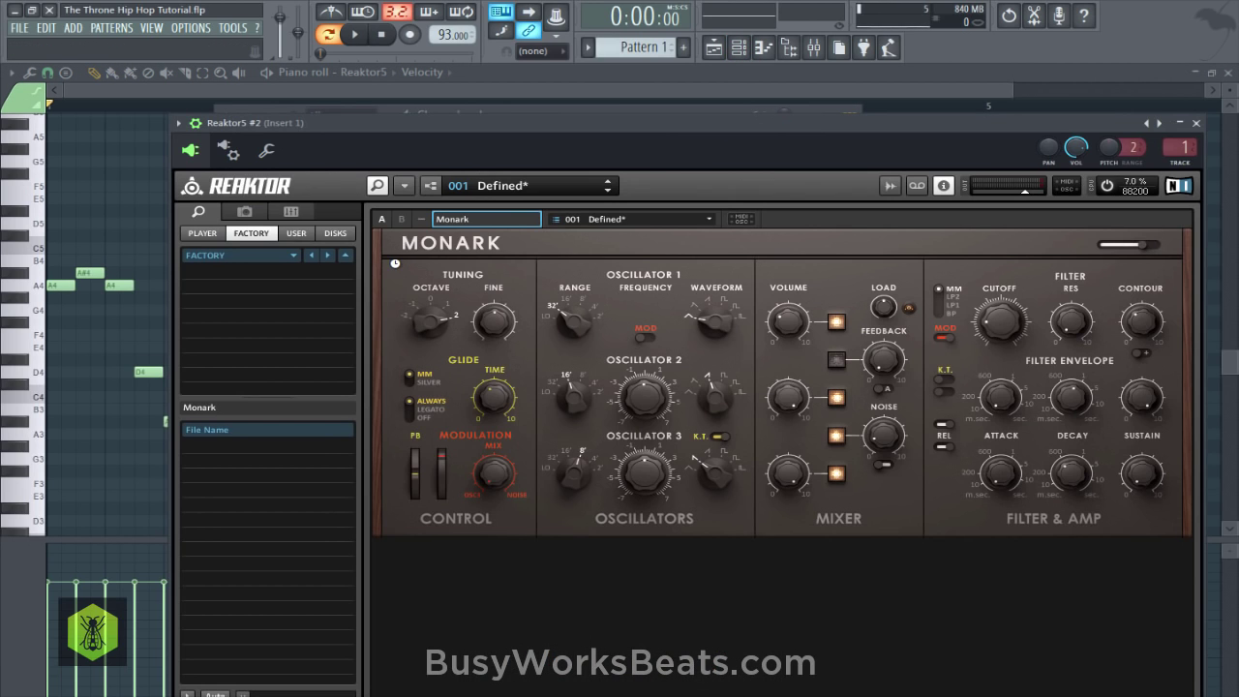
{"action": "left_click", "coordinate": [538, 118]}
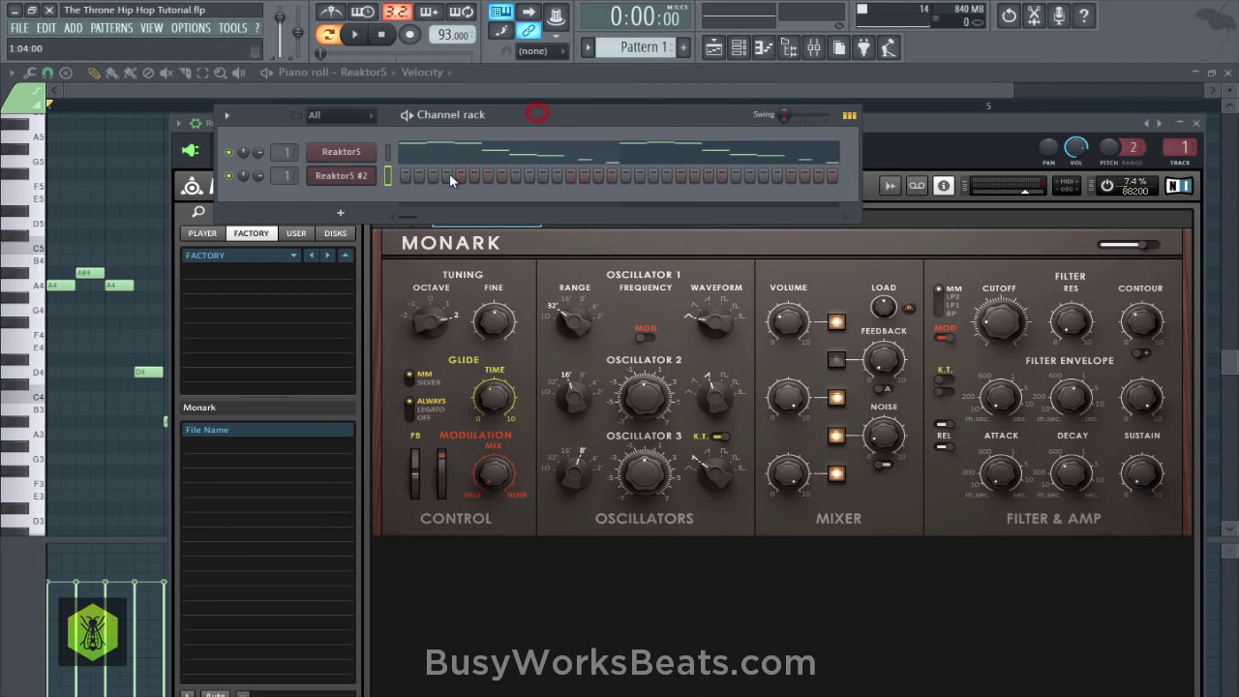
{"action": "right_click", "coordinate": [357, 167]}
{"action": "left_click", "coordinate": [402, 174]}
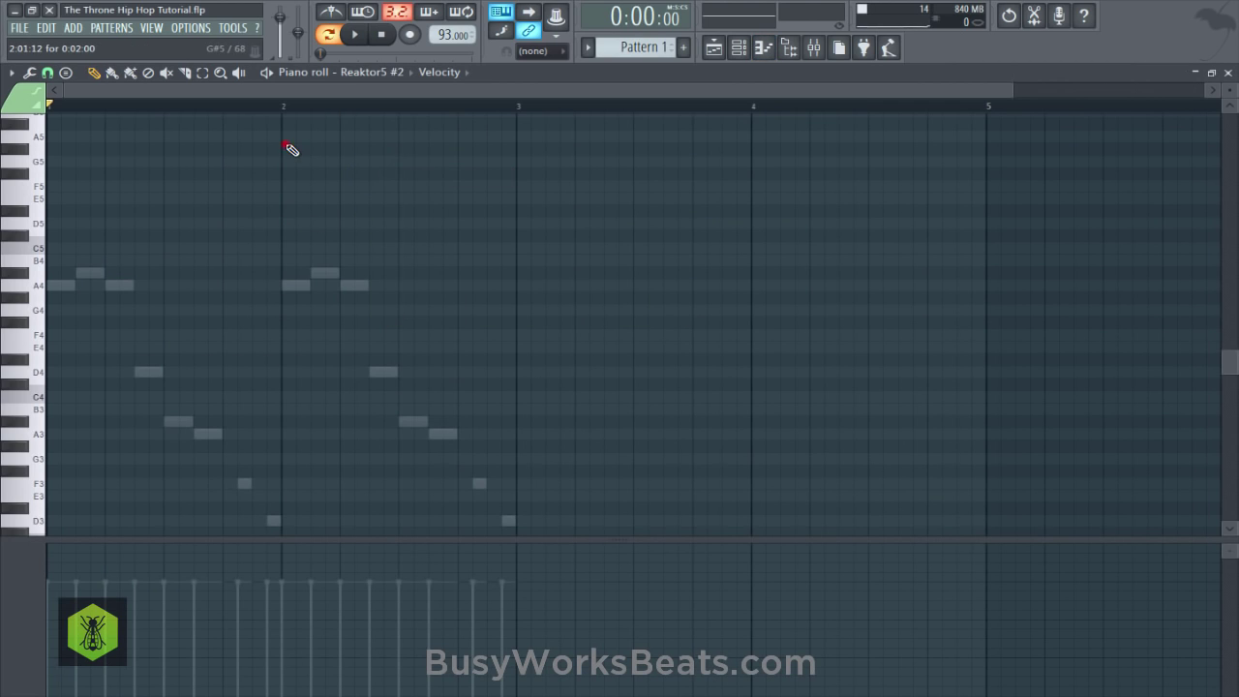
Draw a half-beat A5 note on each of the four beats of bar 2 in the Reaktor5 #2 channel.
{"action": "left_click_drag", "start_coordinate": [278, 120], "coordinate": [280, 142]}
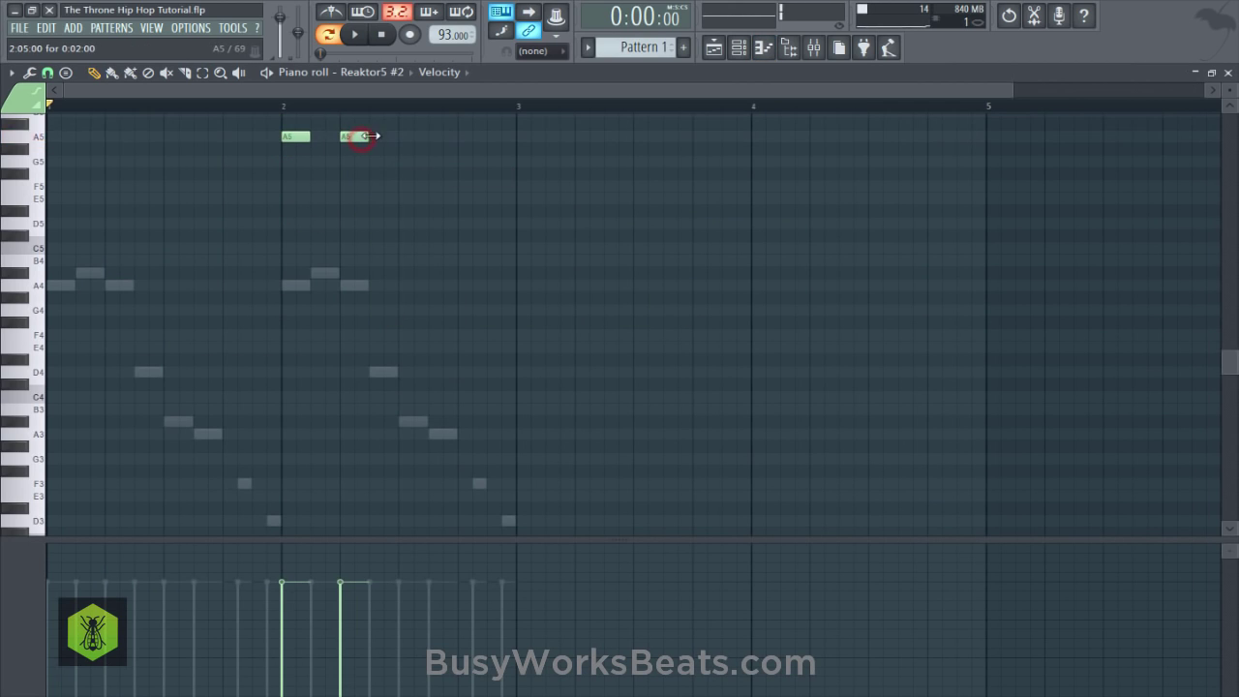
{"action": "key", "text": "space"}
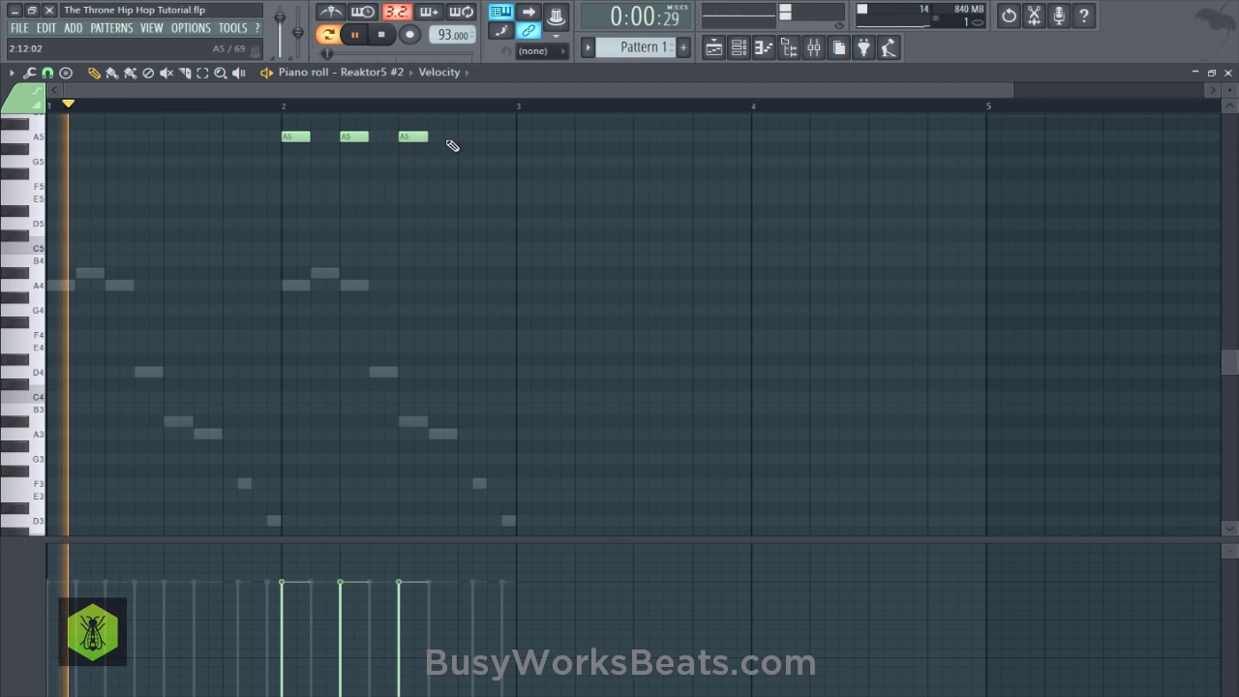
{"action": "left_click", "coordinate": [461, 136]}
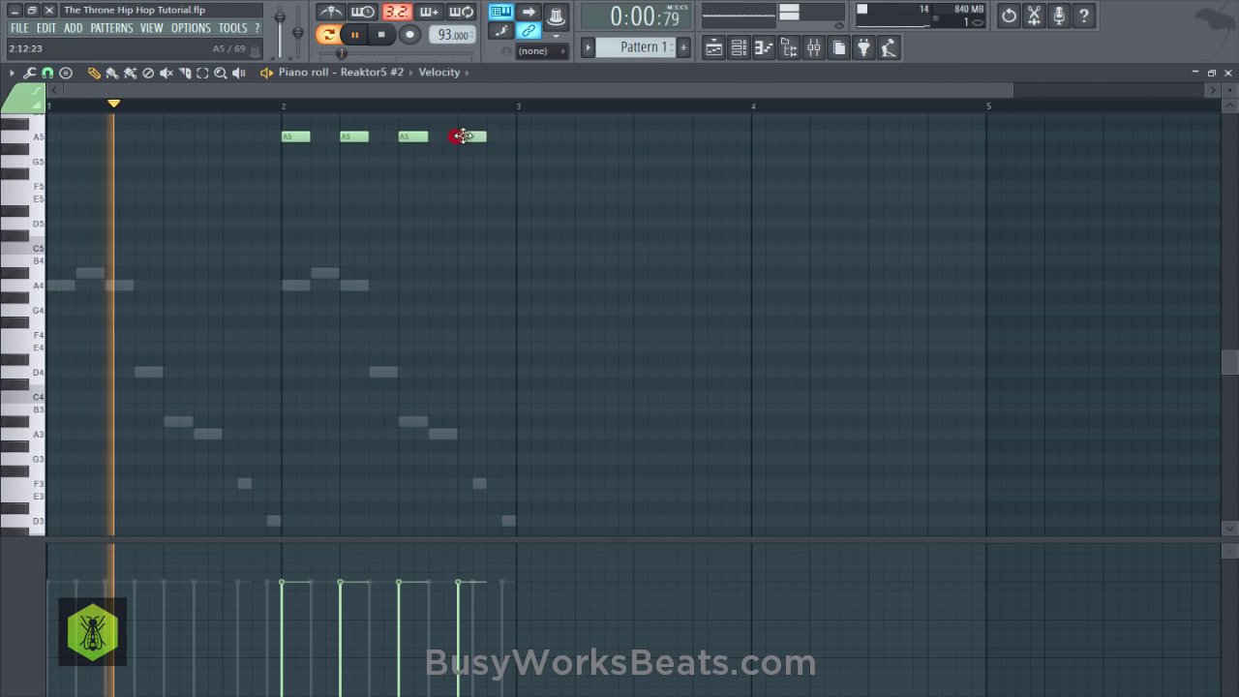
Adjust the time shift in the Reaktor5 #2 channel's settings, save the project, and return to its piano roll during playback.
{"action": "left_click", "coordinate": [738, 46]}
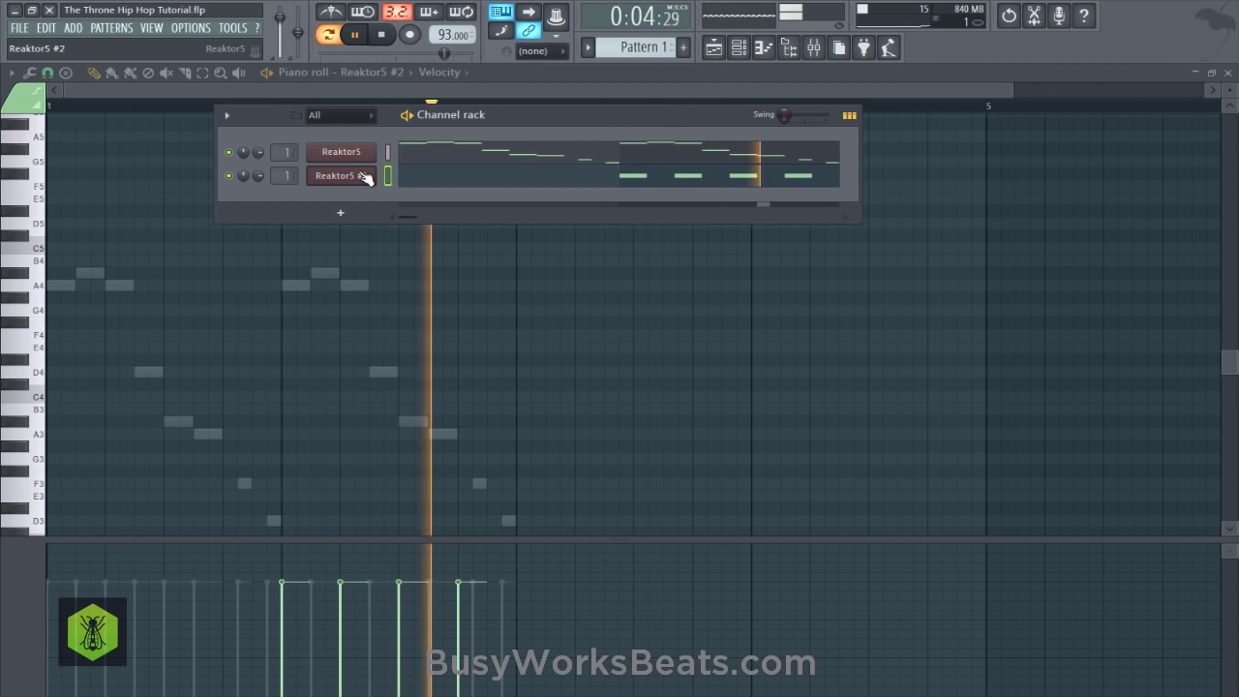
{"action": "key", "text": "space"}
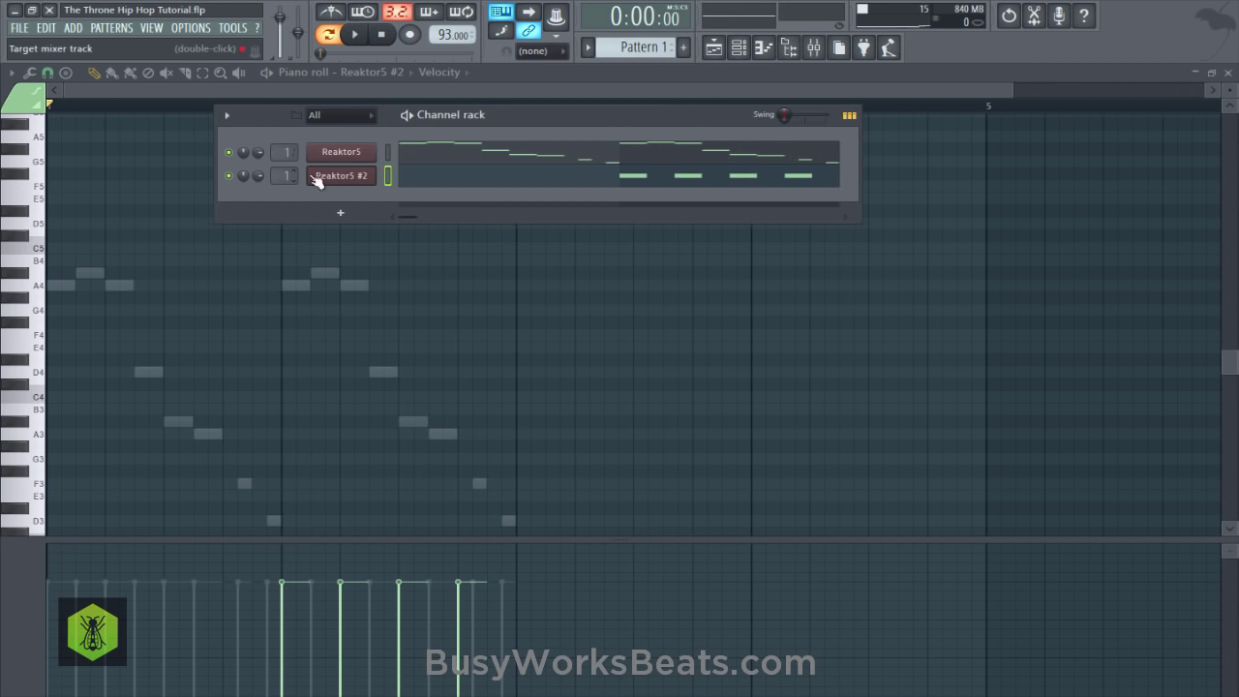
{"action": "left_click", "coordinate": [338, 177]}
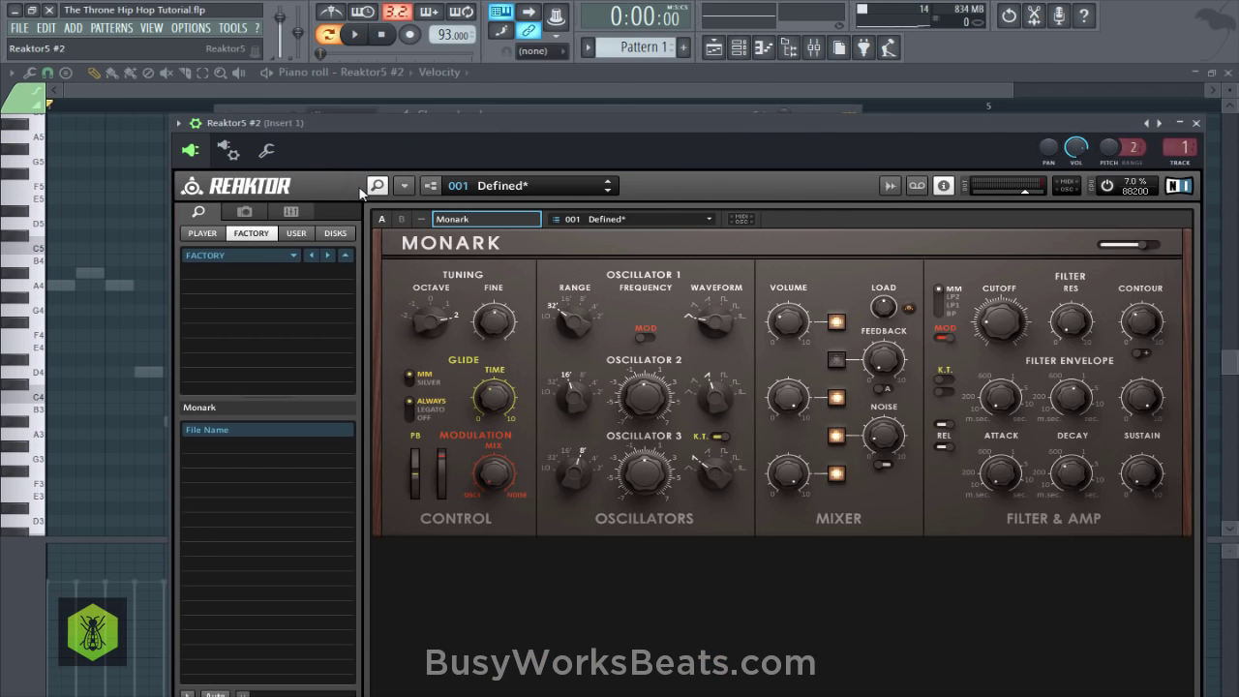
{"action": "left_click", "coordinate": [277, 151]}
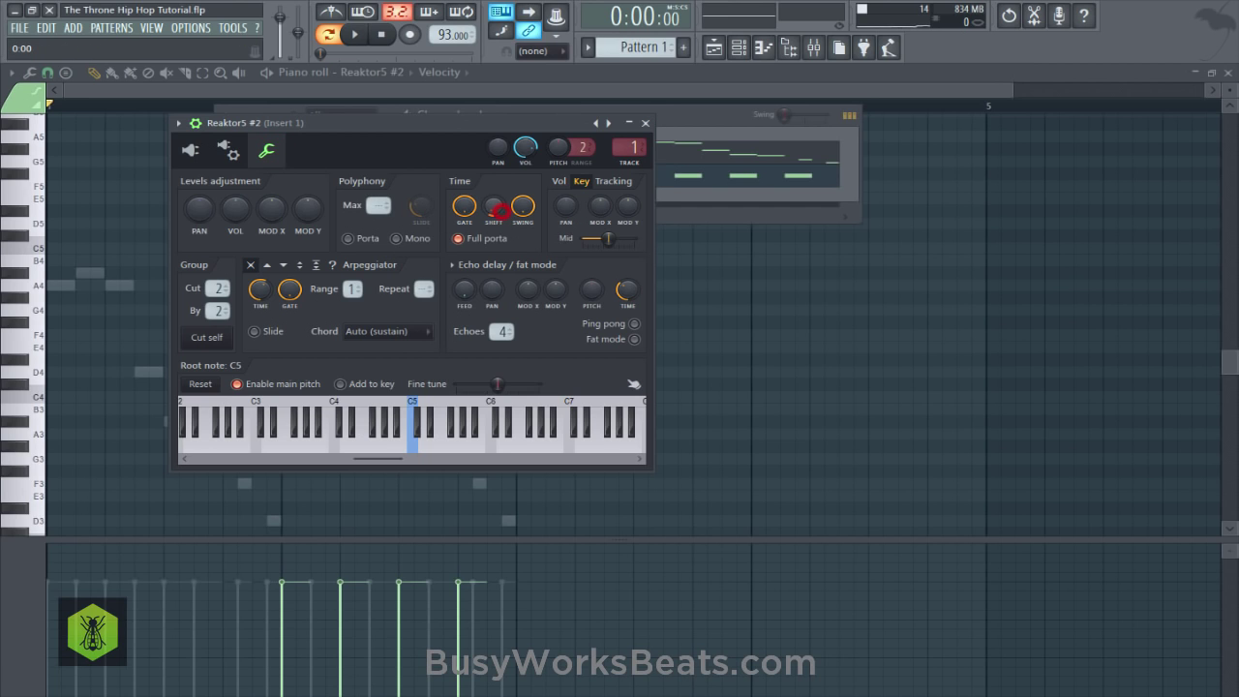
{"action": "key", "text": "ctrl+s"}
{"action": "key", "text": "space"}
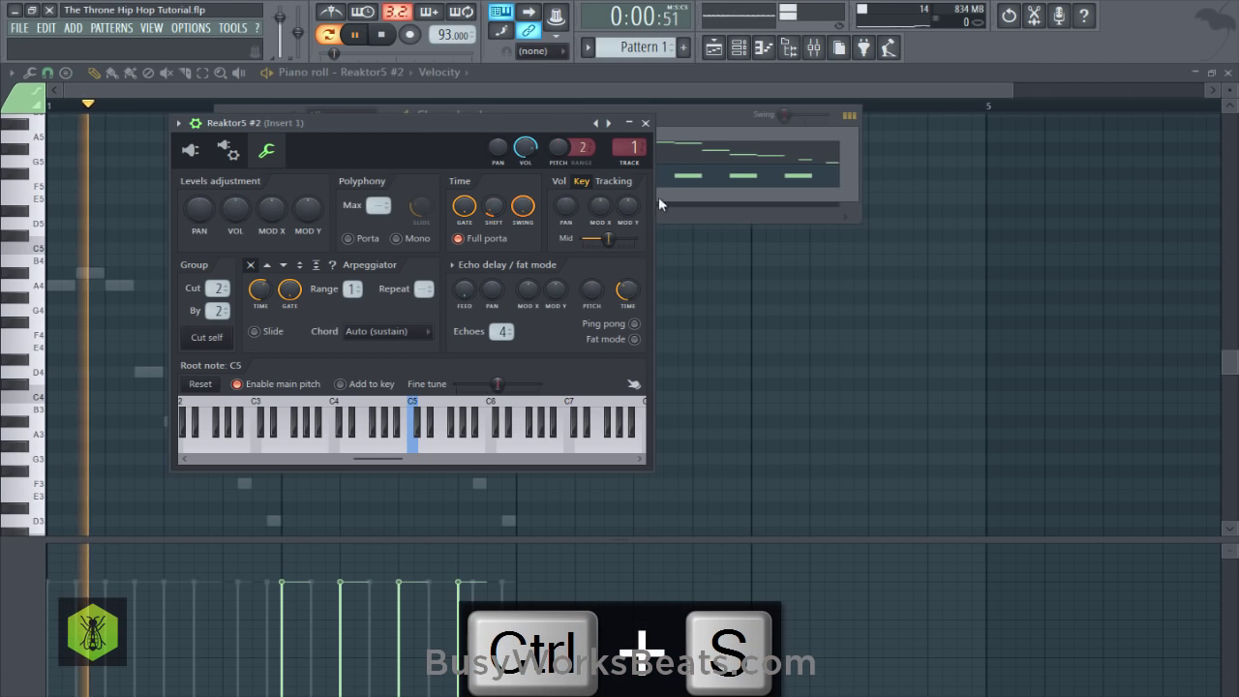
{"action": "left_click", "coordinate": [680, 274]}
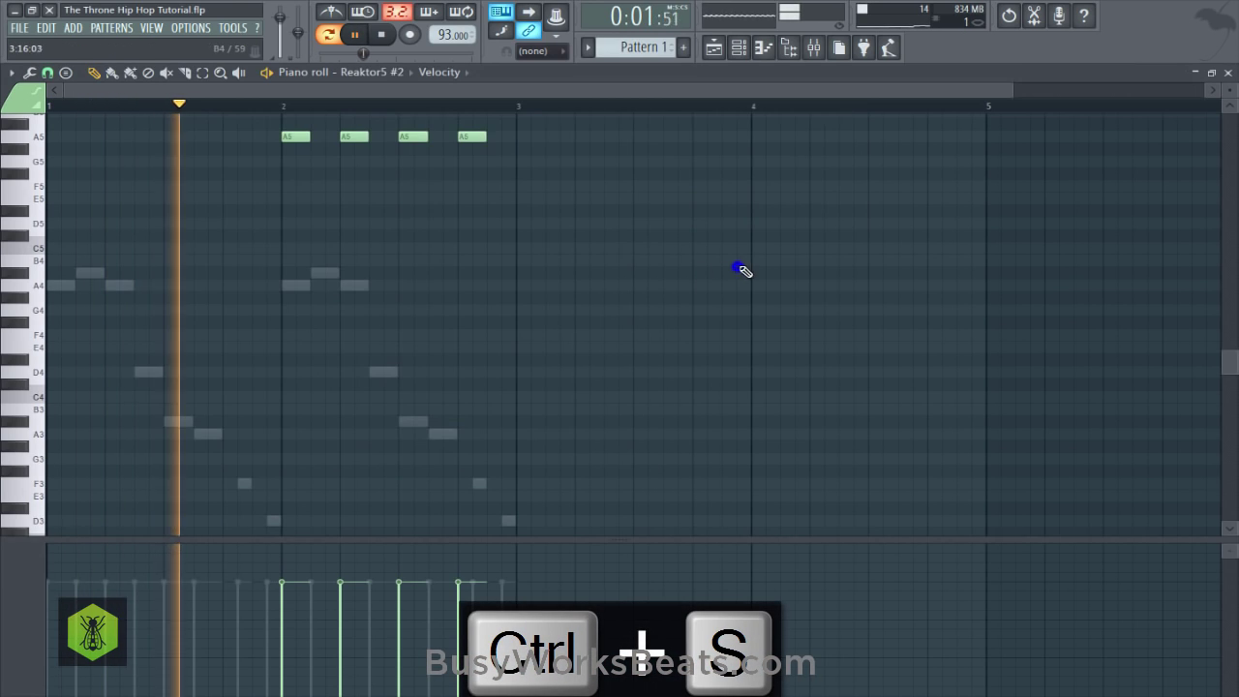
Route the Reaktor5 #2 channel to mixer track 2 and stop playback.
{"action": "left_click", "coordinate": [742, 50]}
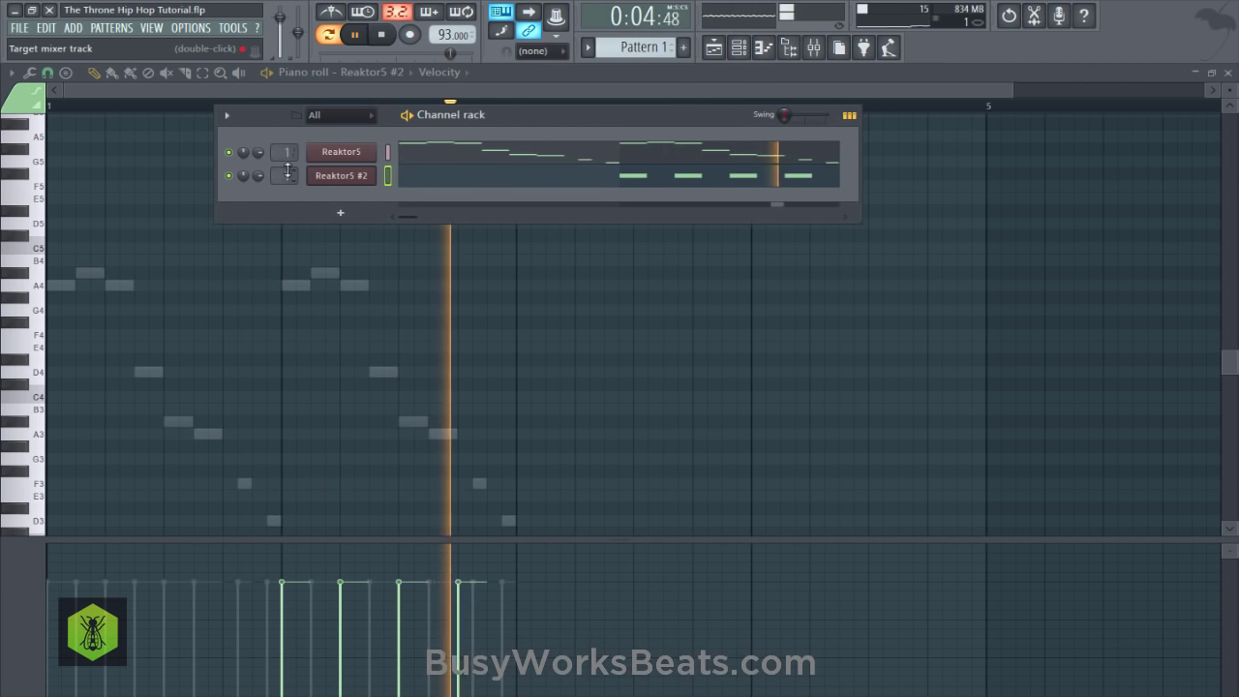
{"action": "right_click", "coordinate": [323, 268]}
{"action": "key", "text": "space"}
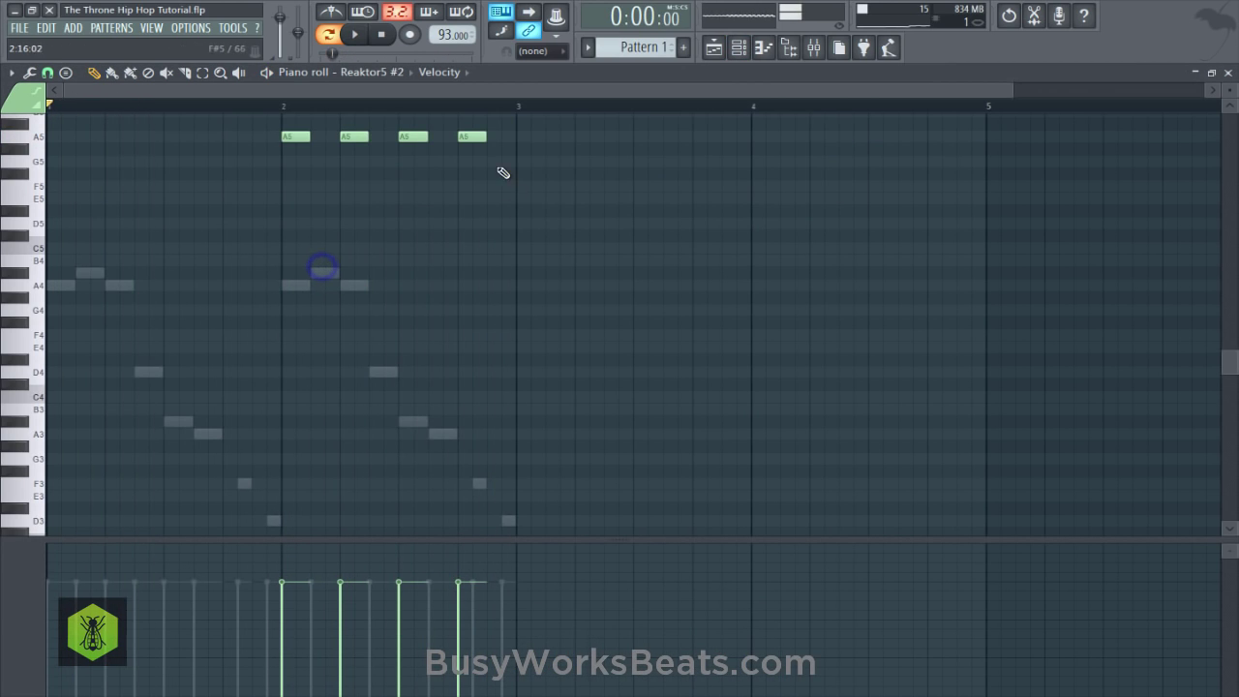
Place a short D5 note, 0:00:12 long, on the last step of bar 2 in Reaktor5 #2 and save.
{"action": "left_click", "coordinate": [496, 187]}
{"action": "right_click", "coordinate": [504, 185]}
{"action": "left_click", "coordinate": [502, 212]}
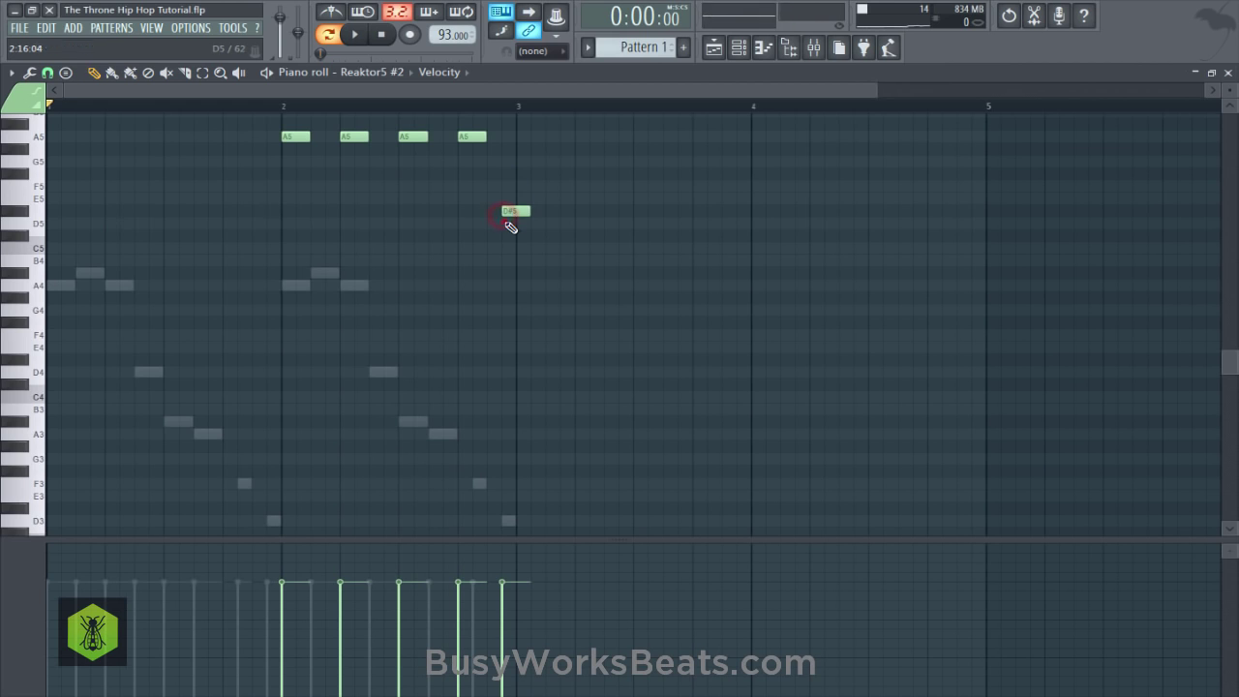
{"action": "right_click", "coordinate": [513, 222]}
{"action": "key", "text": "ctrl+s"}
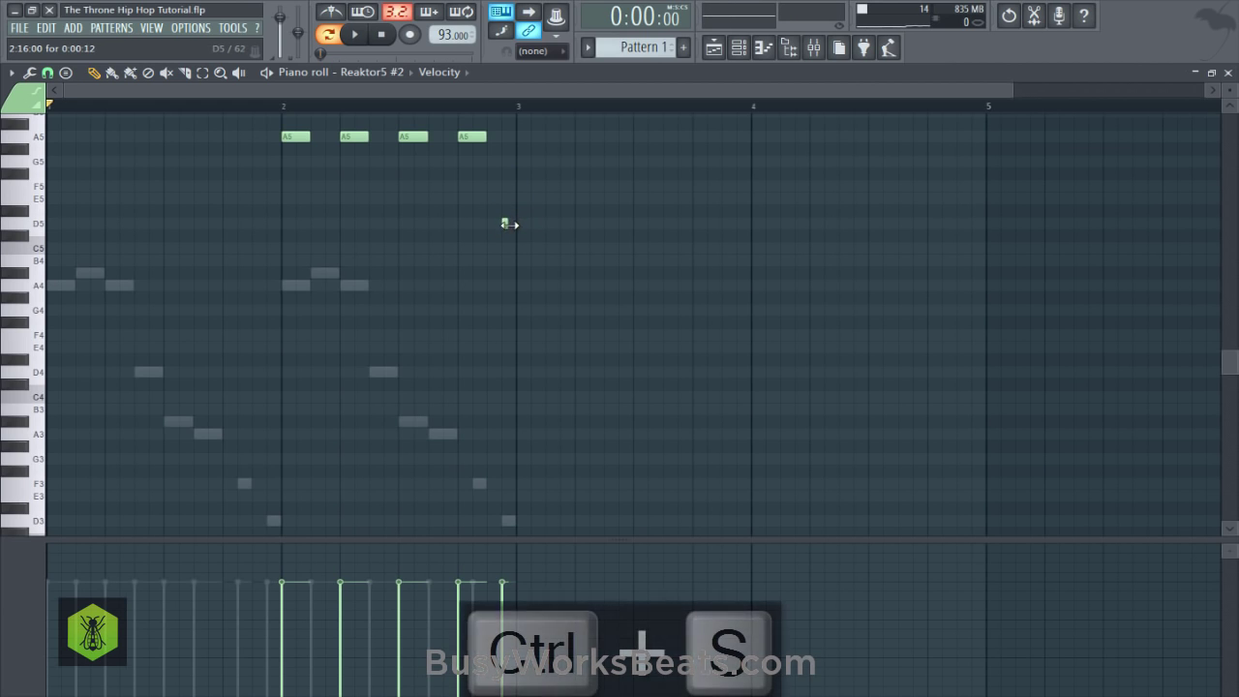
Open the mixer and lower the Insert 2 fader to about -18.5 dB (33%) during playback.
{"action": "left_click", "coordinate": [812, 50]}
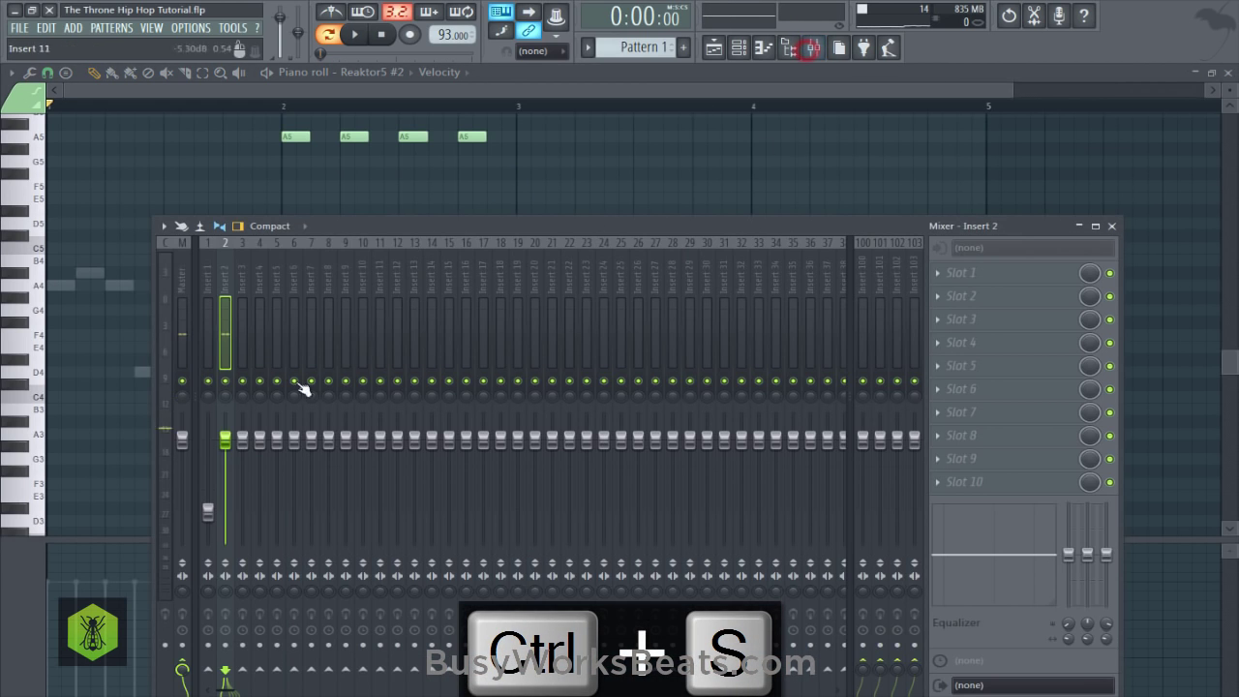
{"action": "key", "text": "space"}
{"action": "left_click_drag", "start_coordinate": [232, 445], "coordinate": [233, 515]}
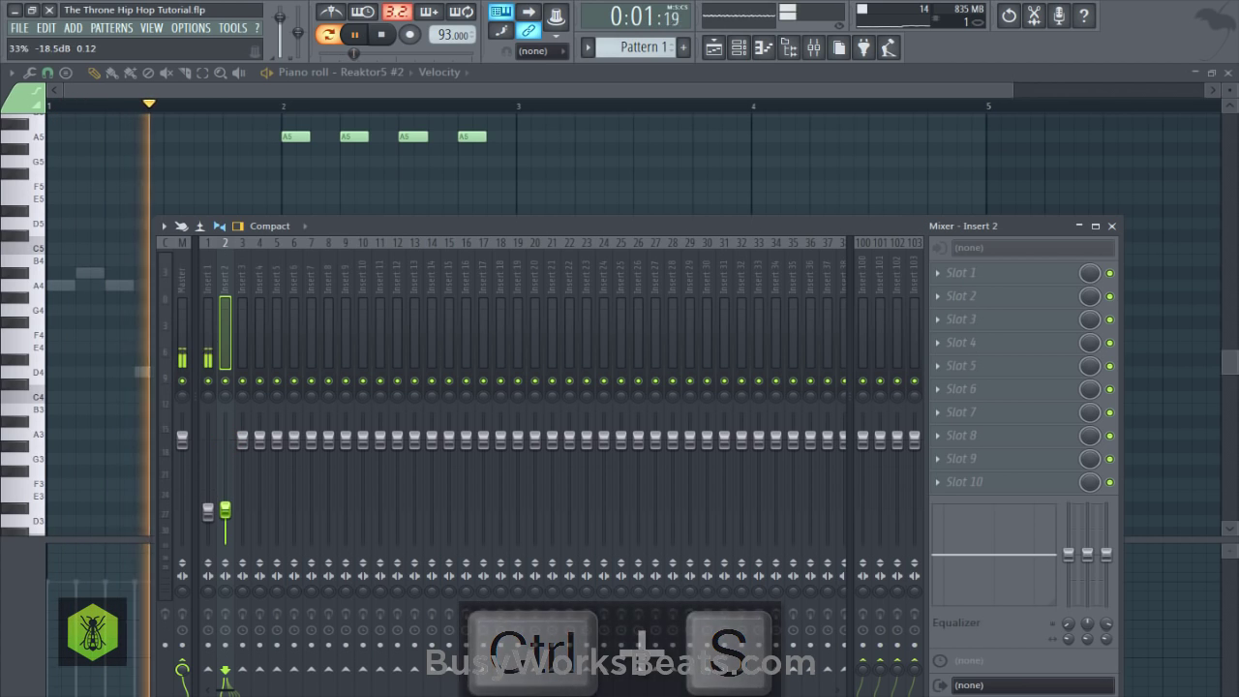
Close the mixer, fill playlist Track 1 with four back-to-back Pattern 1 clips across bars 1 to 8, and save.
{"action": "key", "text": "F9"}
{"action": "key", "text": "ctrl+s"}
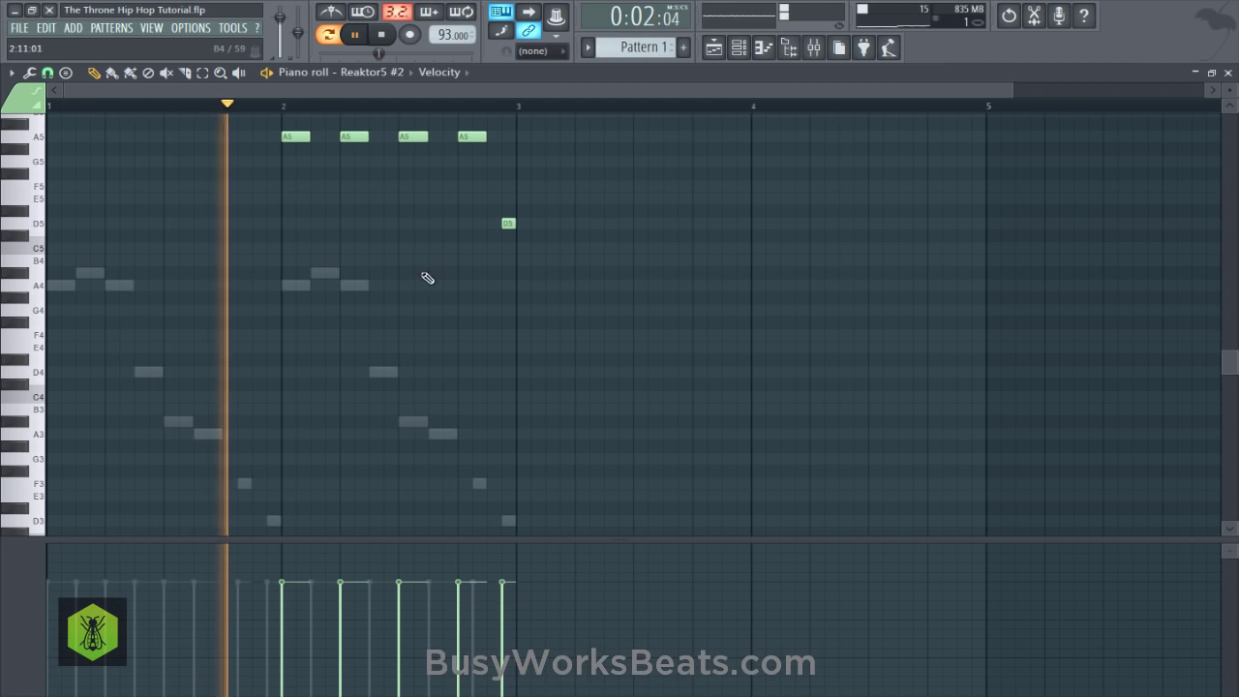
{"action": "left_click", "coordinate": [713, 47]}
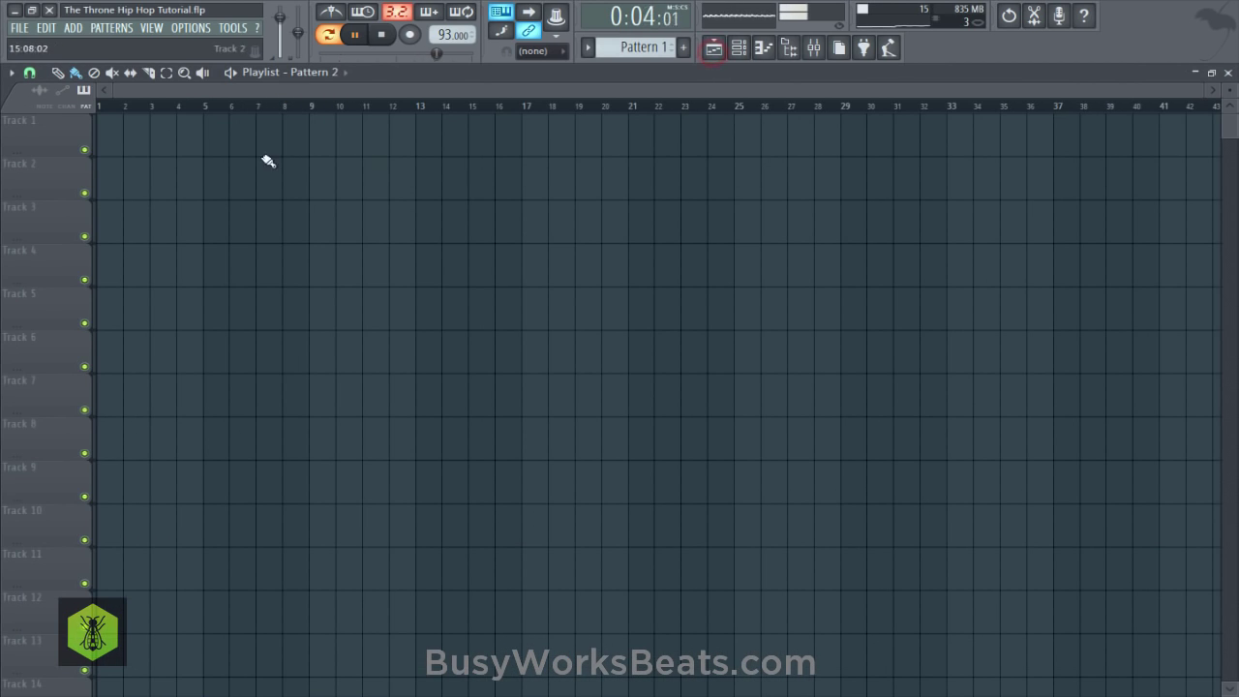
{"action": "left_click", "coordinate": [84, 91]}
{"action": "left_click", "coordinate": [101, 109]}
{"action": "key", "text": "space"}
{"action": "left_click", "coordinate": [105, 127]}
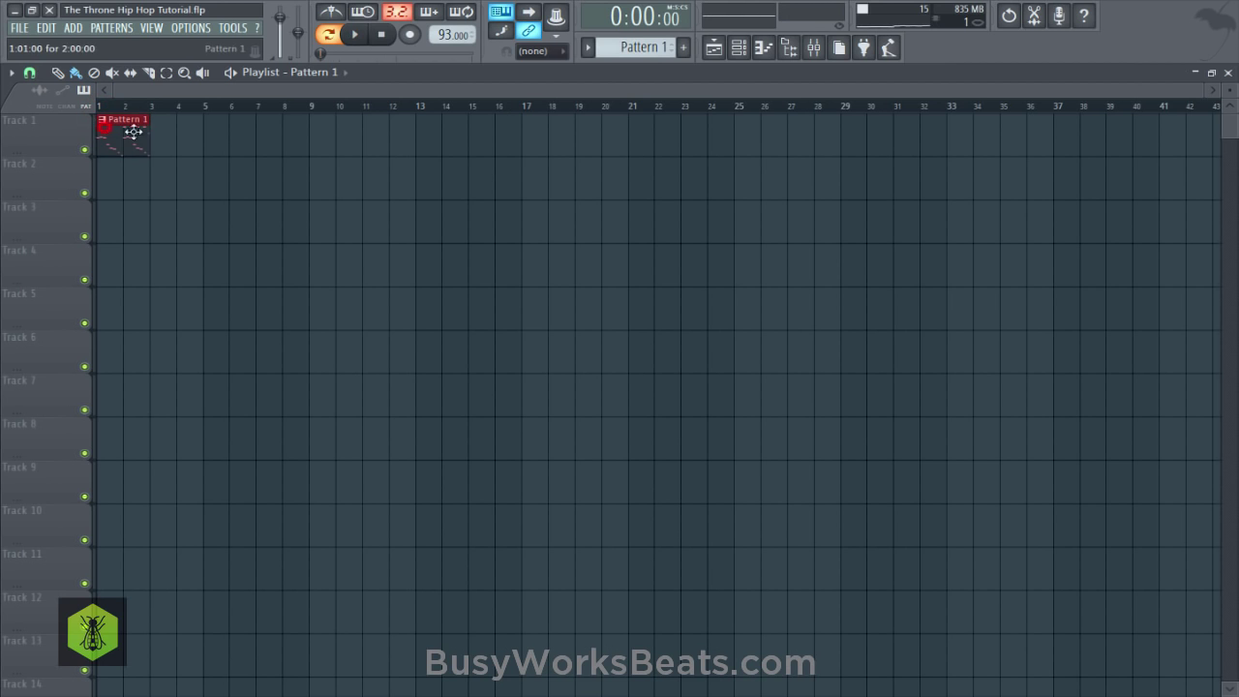
{"action": "left_click", "coordinate": [159, 144]}
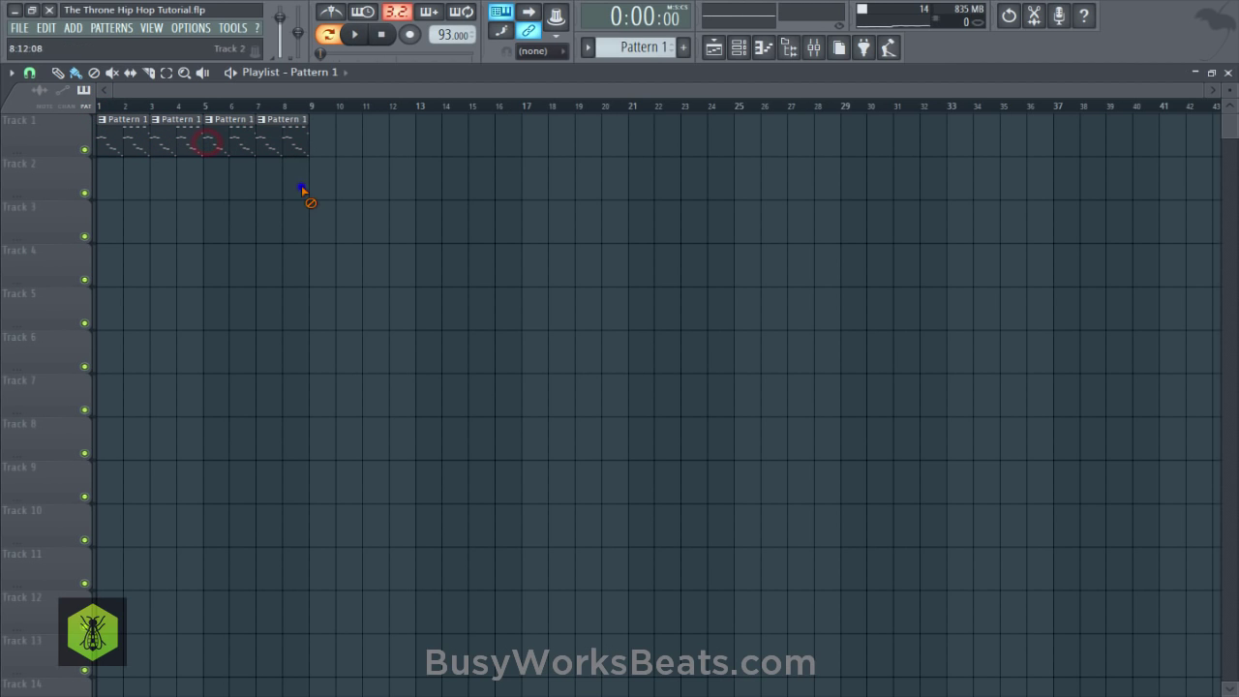
{"action": "key", "text": "ctrl+s"}
Switch playback to song mode and audition the start of the playlist arrangement, then stop.
{"action": "left_click", "coordinate": [335, 36]}
{"action": "right_click", "coordinate": [400, 221], "text": "ctrl"}
{"action": "key", "text": "space"}
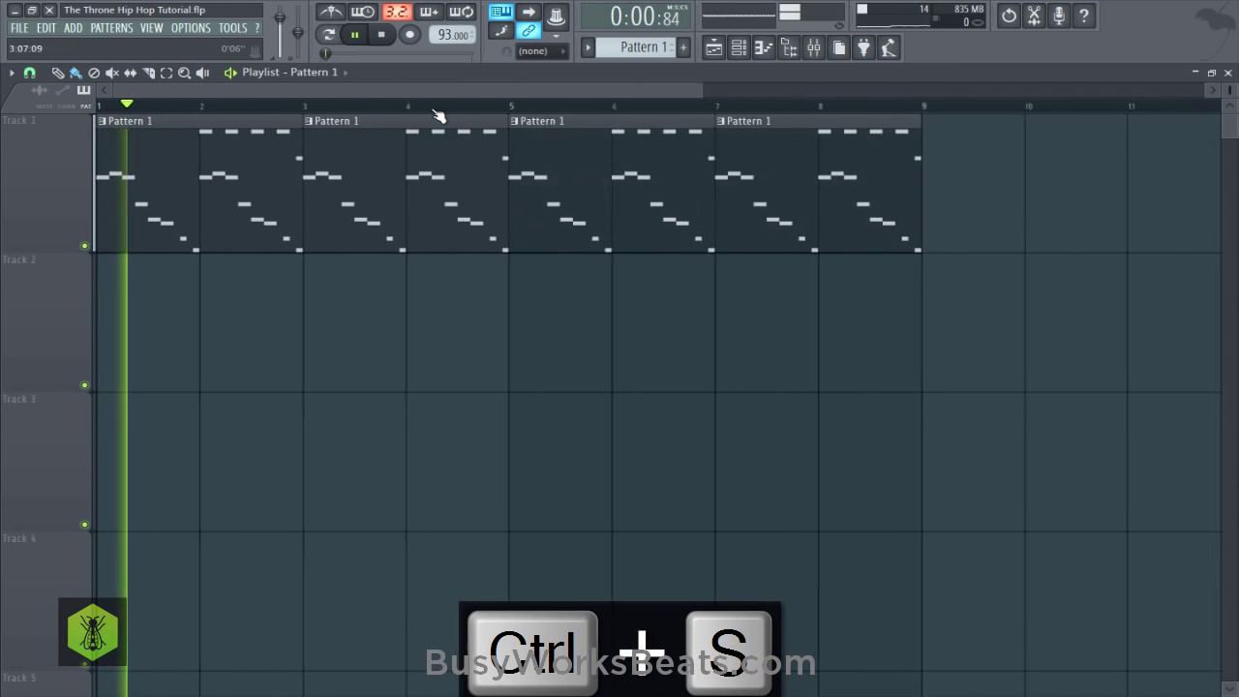
{"action": "scroll", "coordinate": [434, 111], "scroll_direction": "down", "scroll_amount": 5}
{"action": "scroll", "coordinate": [35, 193], "scroll_direction": "down", "scroll_amount": 1}
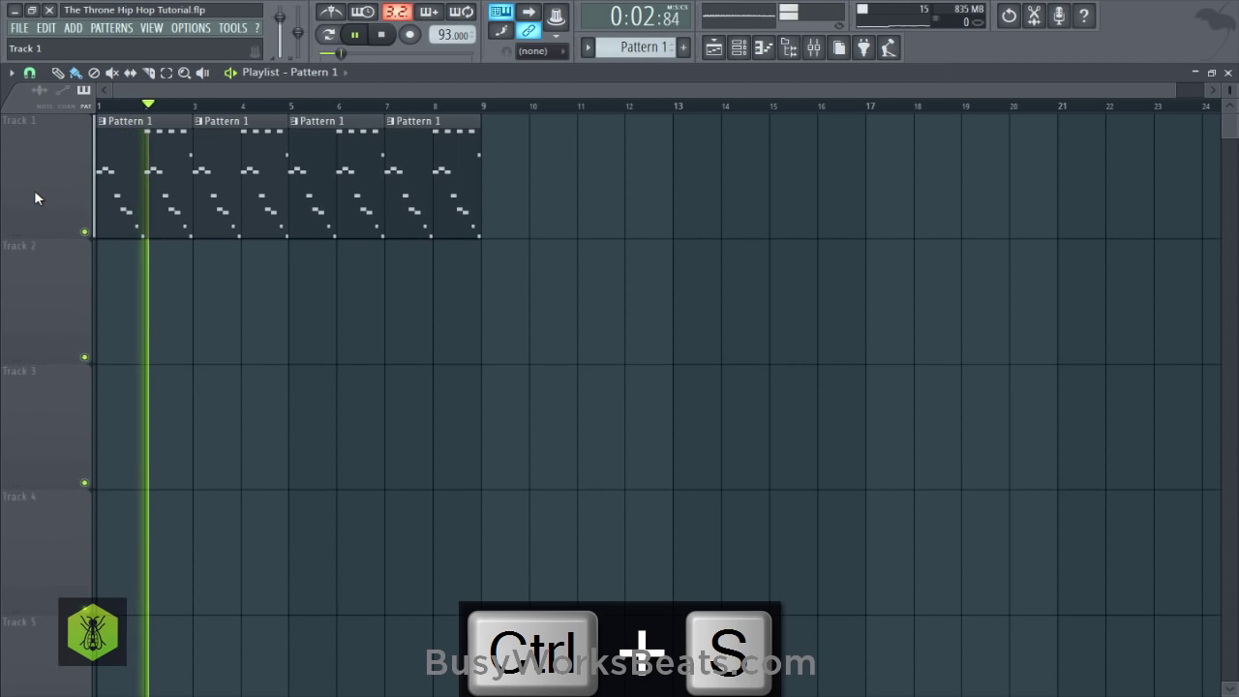
{"action": "scroll", "coordinate": [34, 198], "scroll_direction": "down", "scroll_amount": 2}
{"action": "key", "text": "space"}
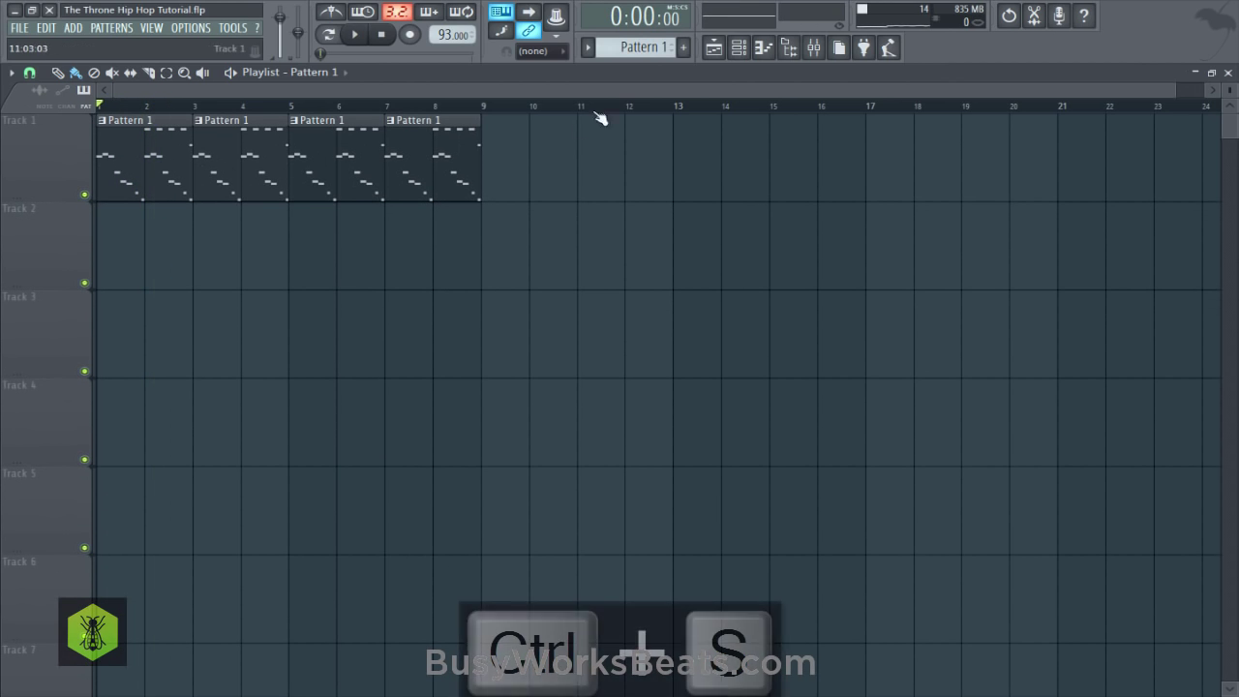
Transpose all notes in the Reaktor5 piano roll down one octave, save, and audition the lowered melody.
{"action": "left_click", "coordinate": [744, 49]}
{"action": "left_click", "coordinate": [494, 158]}
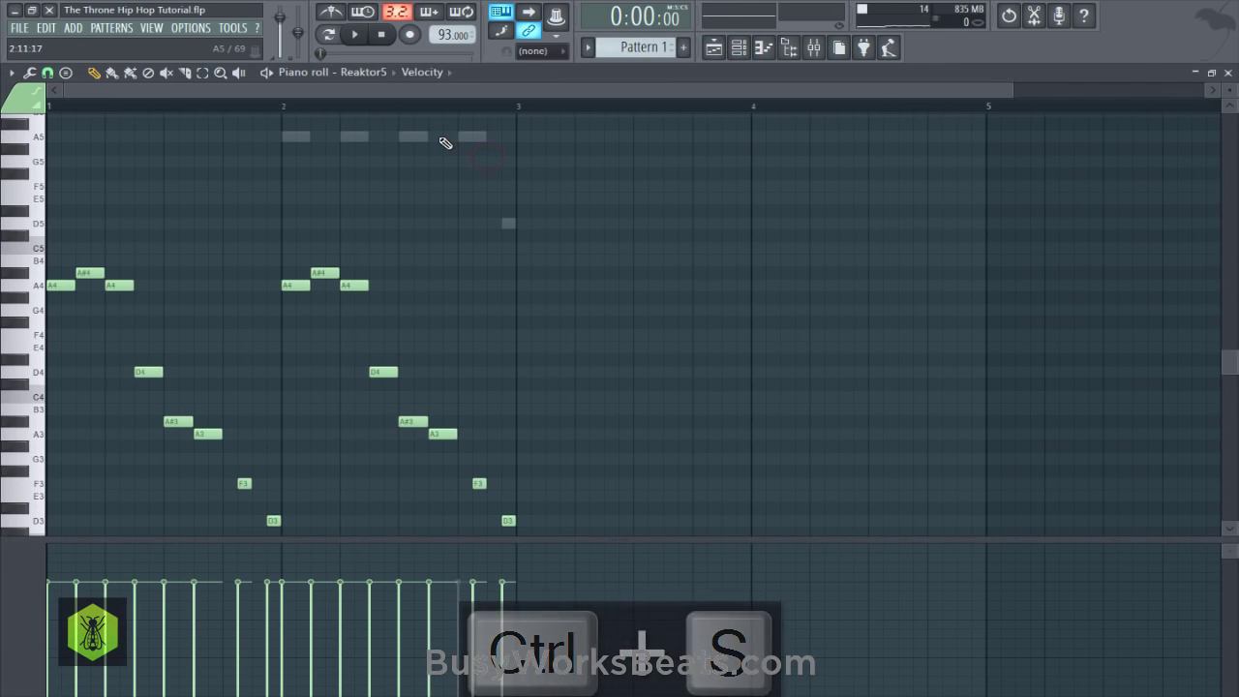
{"action": "key", "text": "ctrl+Down"}
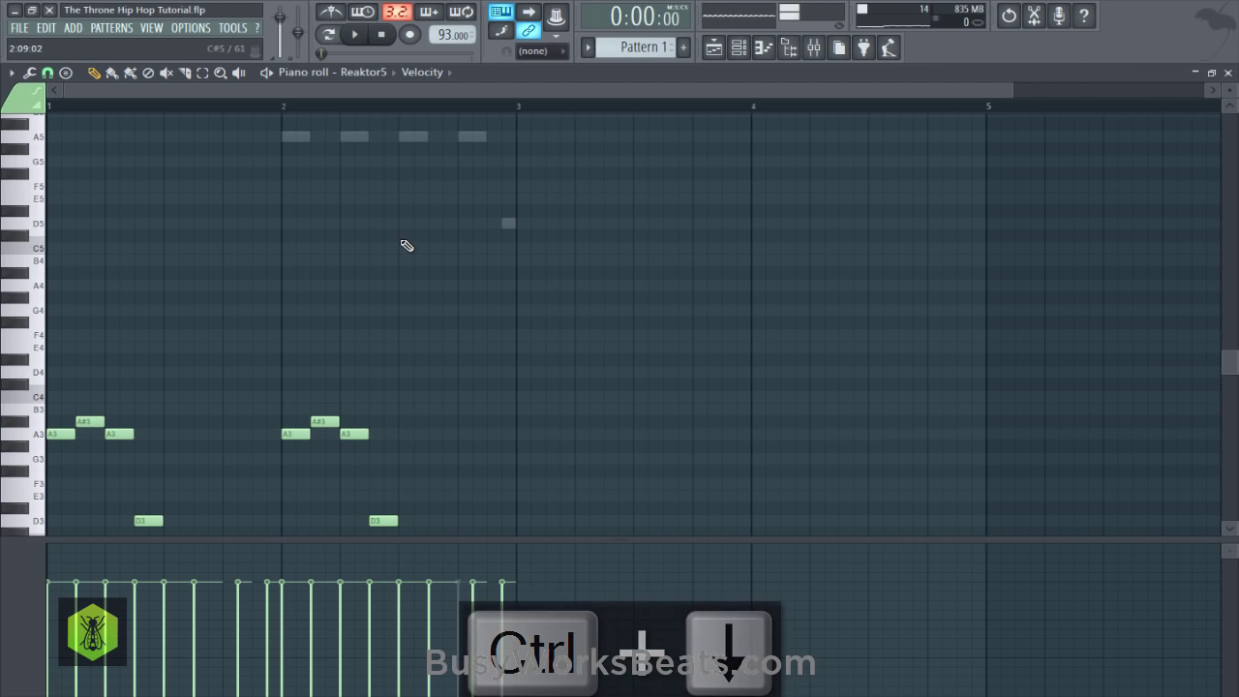
{"action": "key", "text": "ctrl+s"}
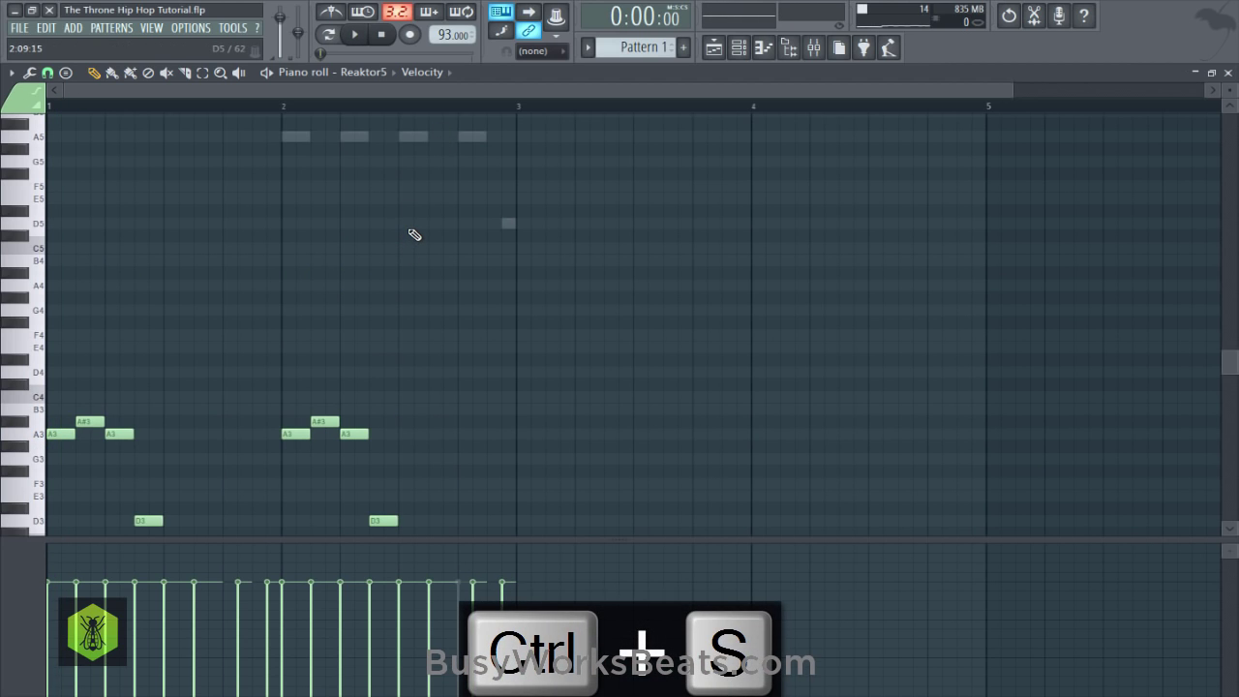
{"action": "scroll", "coordinate": [395, 309], "scroll_direction": "down", "scroll_amount": 3}
{"action": "key", "text": "space"}
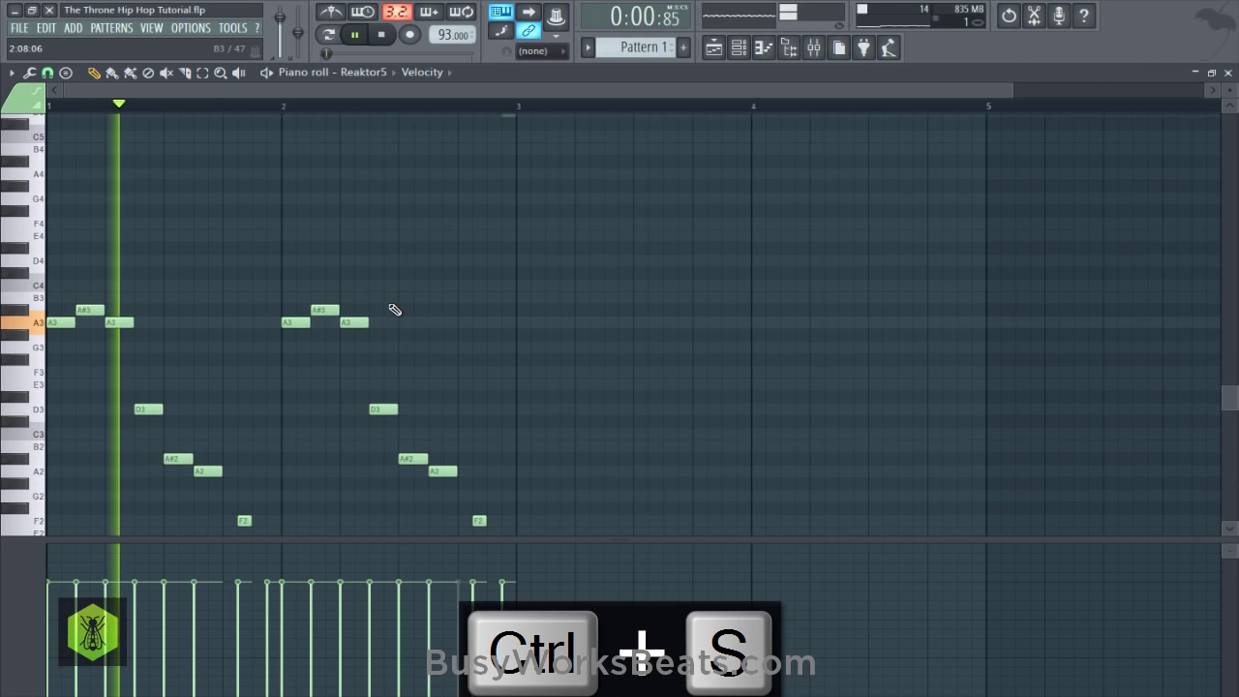
{"action": "scroll", "coordinate": [427, 282], "scroll_direction": "down", "scroll_amount": 3}
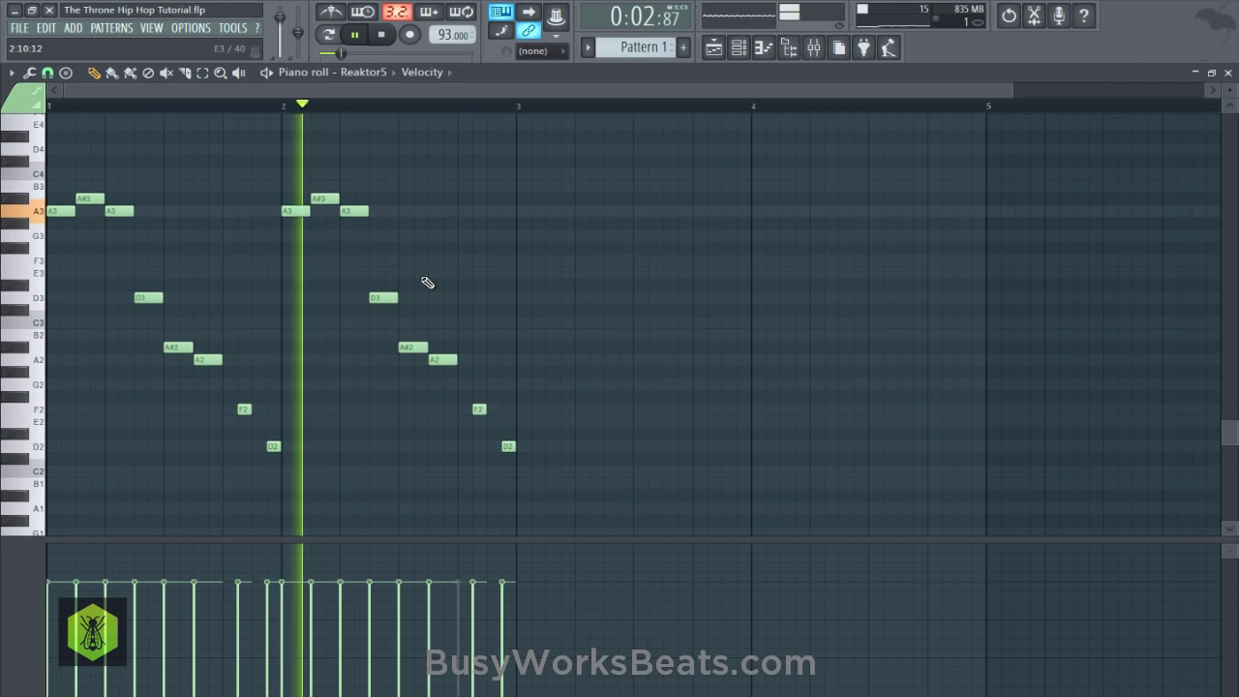
Stop playback, transpose all Reaktor5 #2 notes up one octave, save, and return to the playlist.
{"action": "left_click", "coordinate": [1227, 76]}
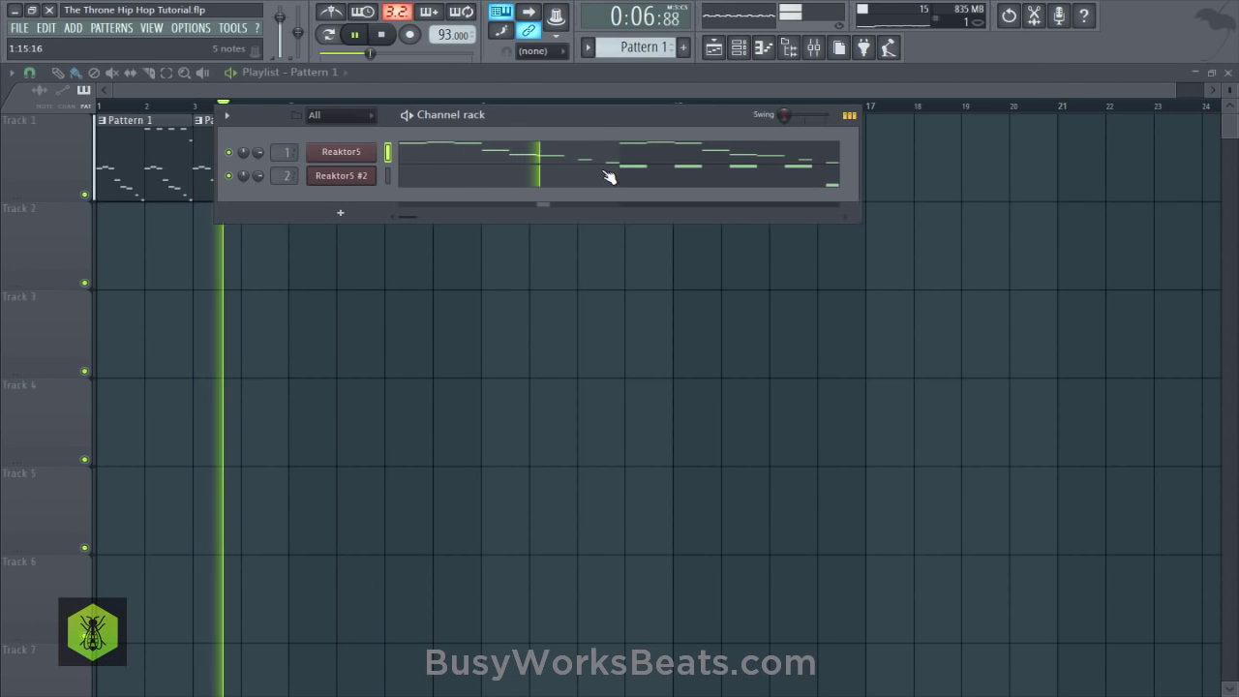
{"action": "left_click", "coordinate": [404, 184]}
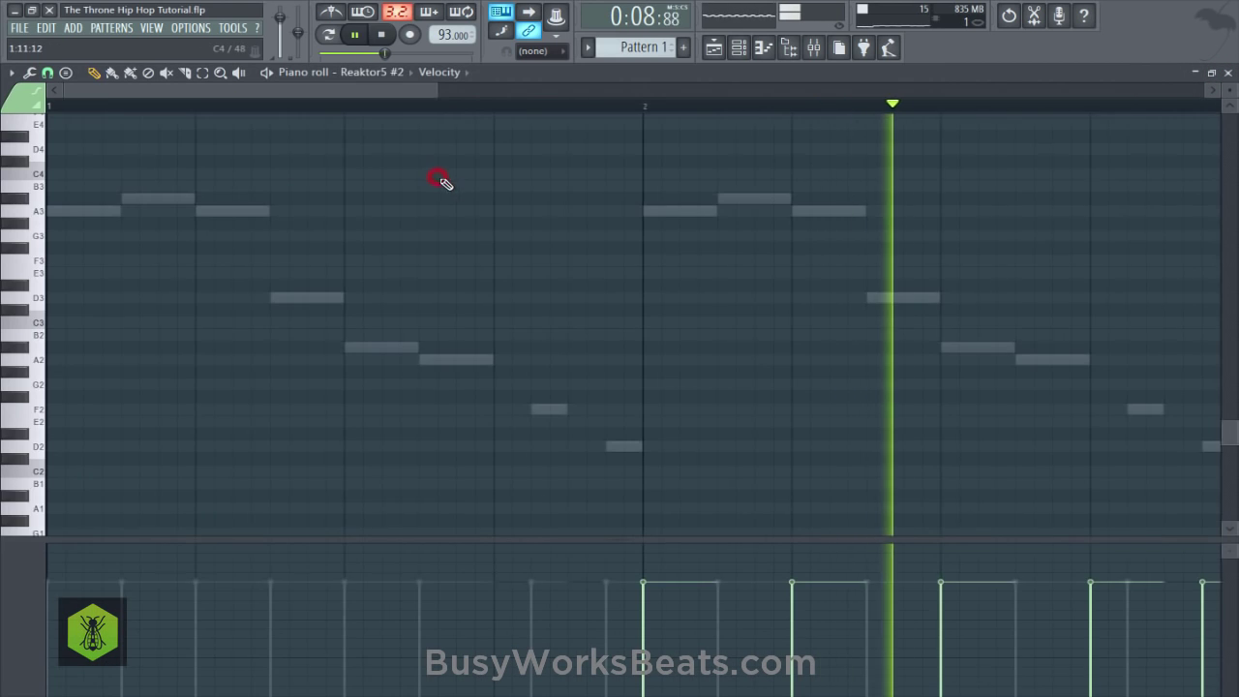
{"action": "key", "text": "space"}
{"action": "key", "text": "ctrl+Up"}
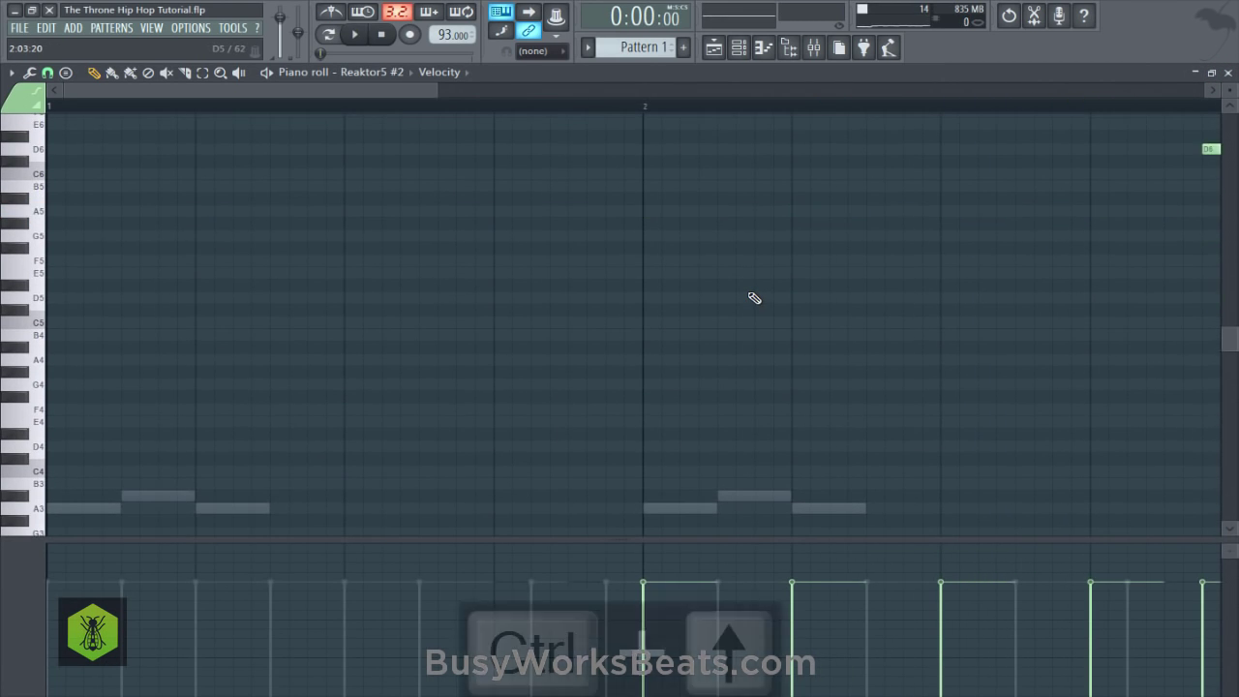
{"action": "key", "text": "ctrl+s"}
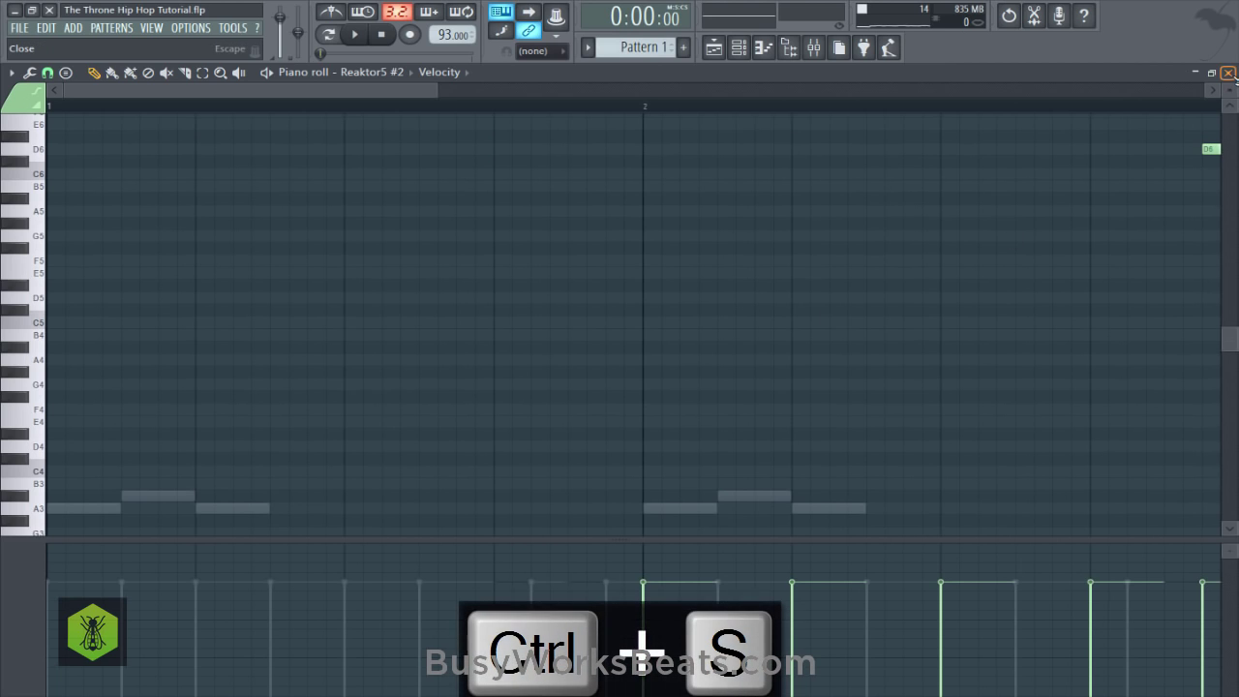
{"action": "left_click", "coordinate": [1226, 72]}
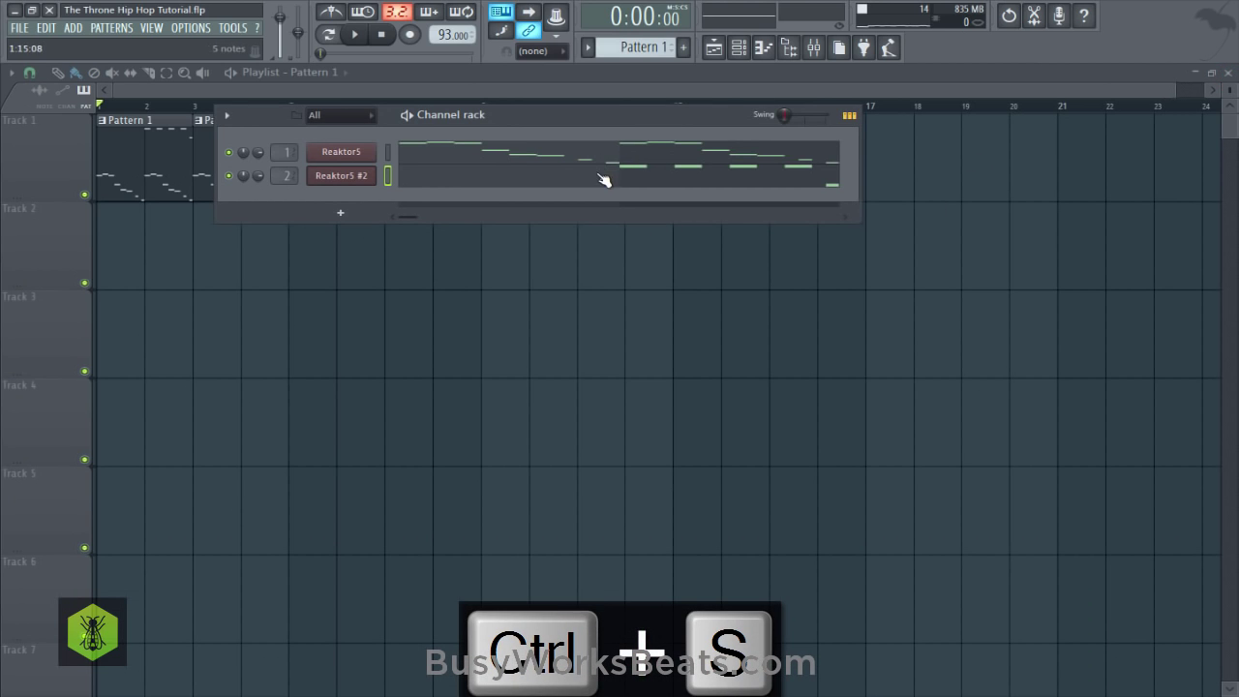
{"action": "right_click", "coordinate": [567, 295]}
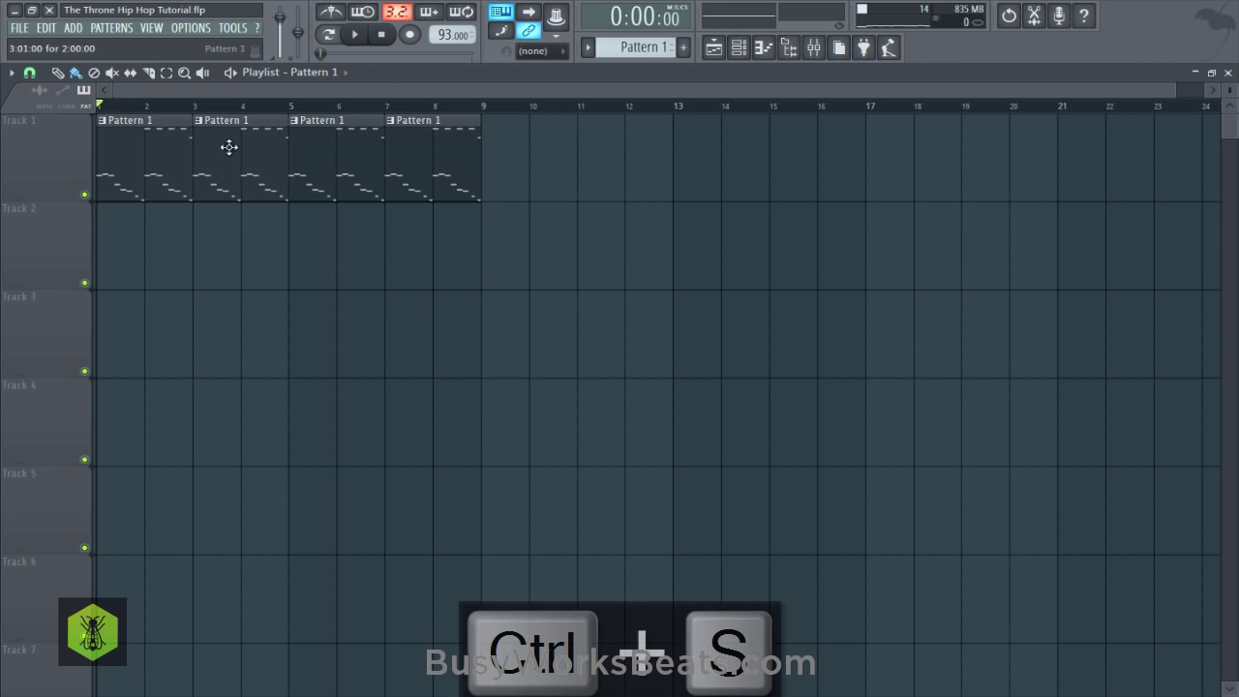
Play the playlist arrangement from the start and save the project.
{"action": "scroll", "coordinate": [68, 174], "scroll_direction": "down", "scroll_amount": 3}
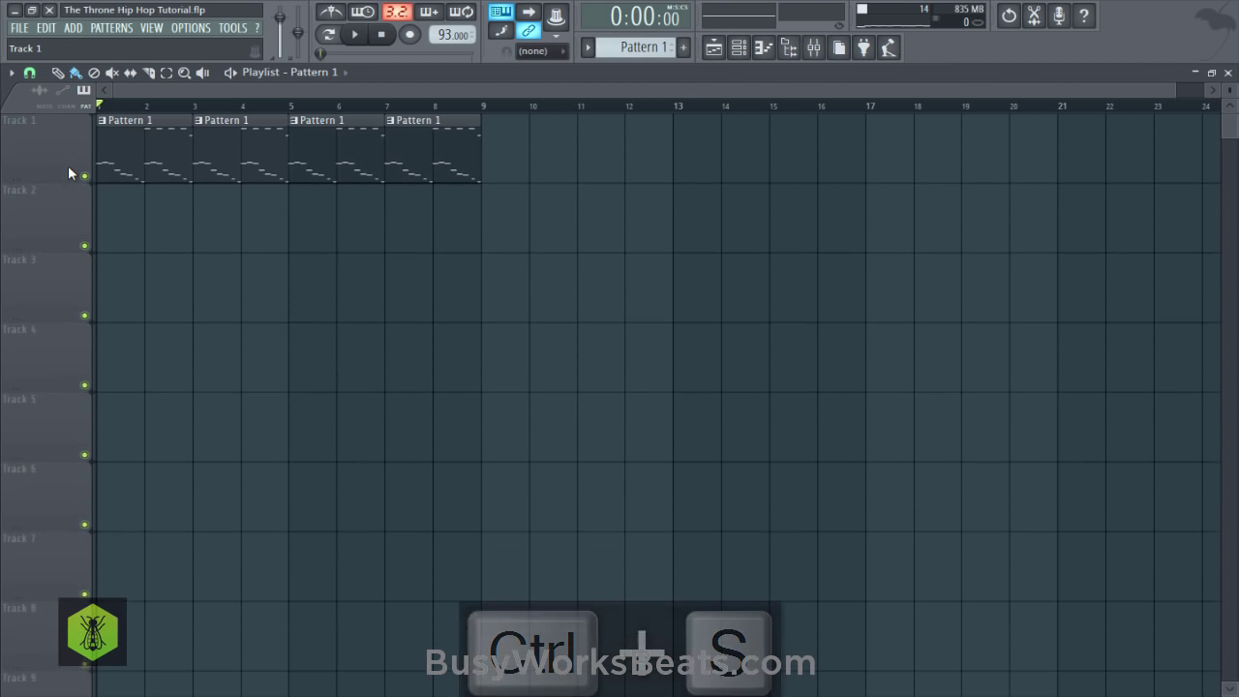
{"action": "key", "text": "alt+space"}
{"action": "key", "text": "ctrl+s"}
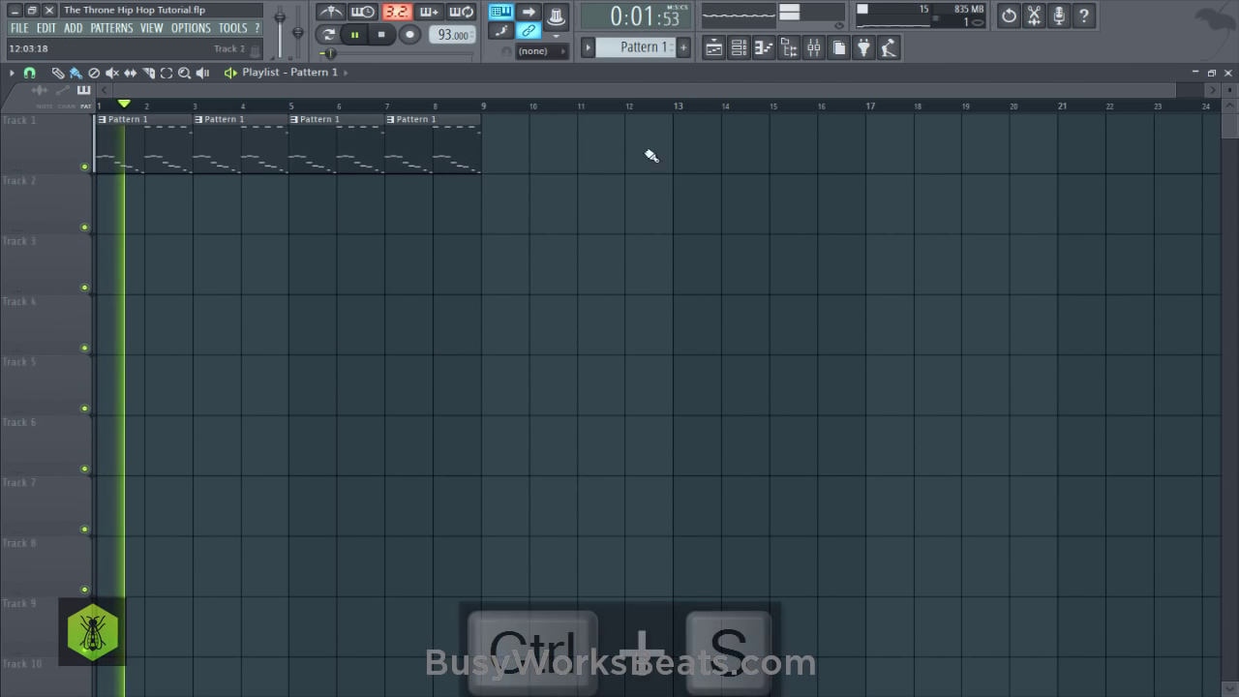
Stop playback, review the Reaktor5 #2 channel's Monark settings, audition the arrangement briefly, and save.
{"action": "left_click", "coordinate": [739, 50]}
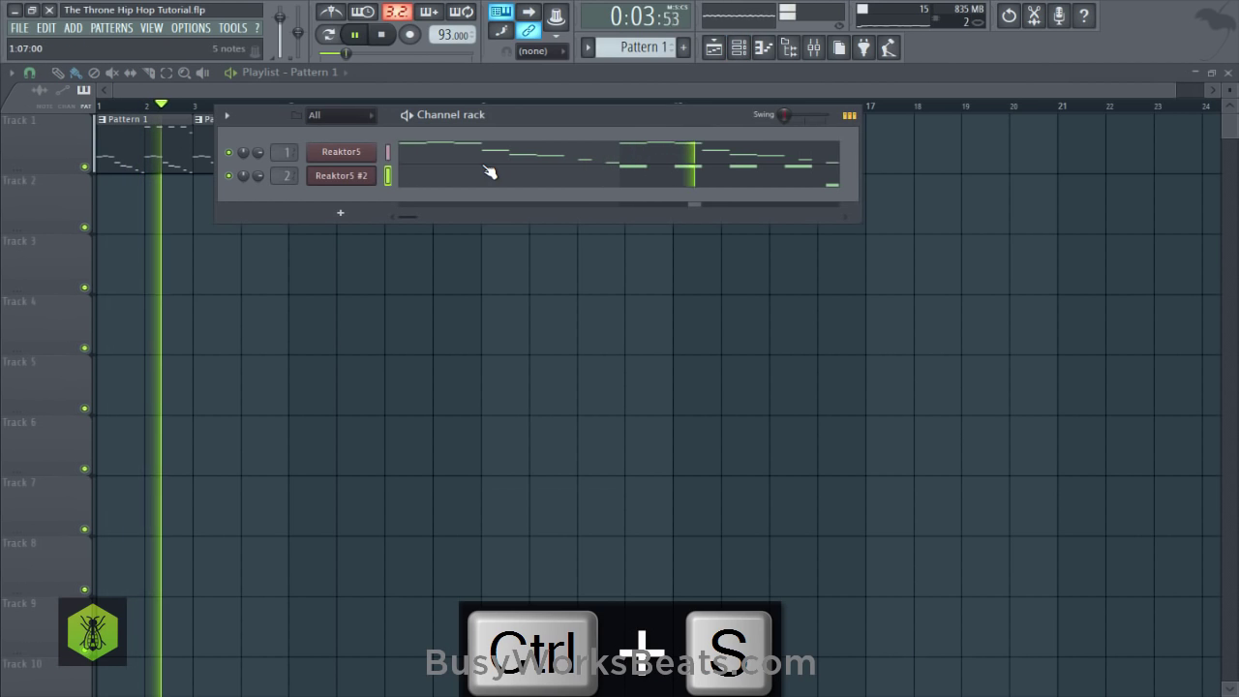
{"action": "key", "text": "space"}
{"action": "left_click", "coordinate": [335, 176]}
{"action": "left_click", "coordinate": [192, 153]}
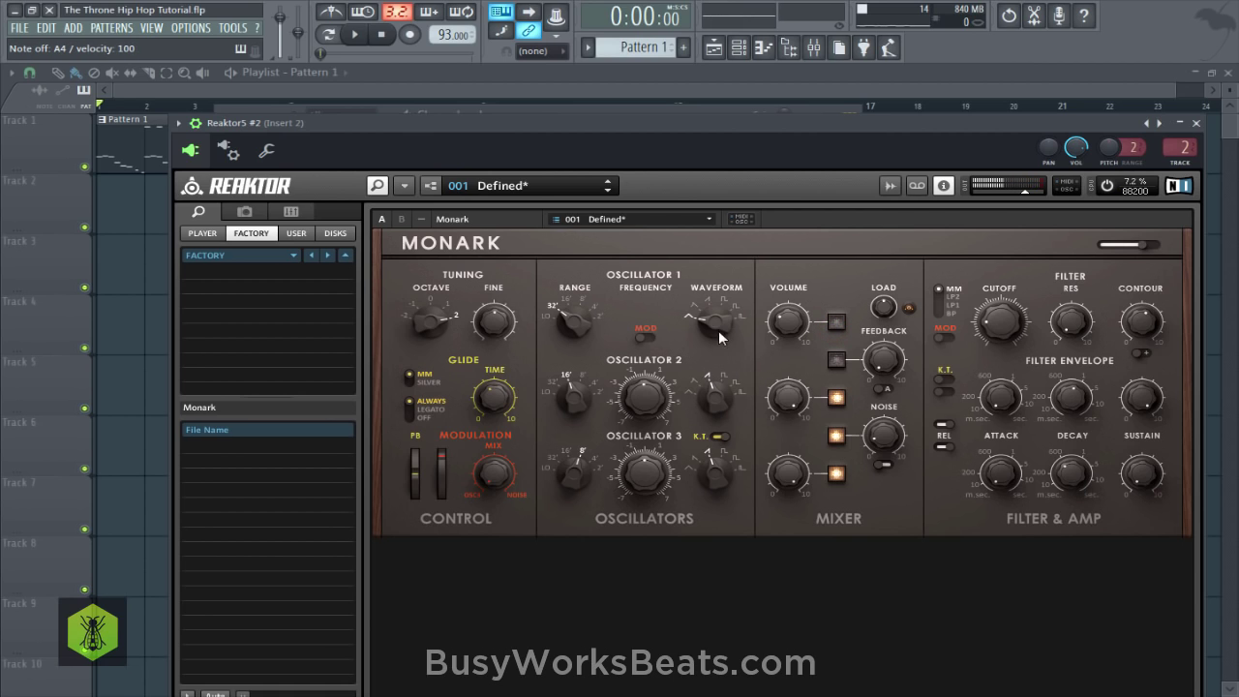
{"action": "key", "text": "space"}
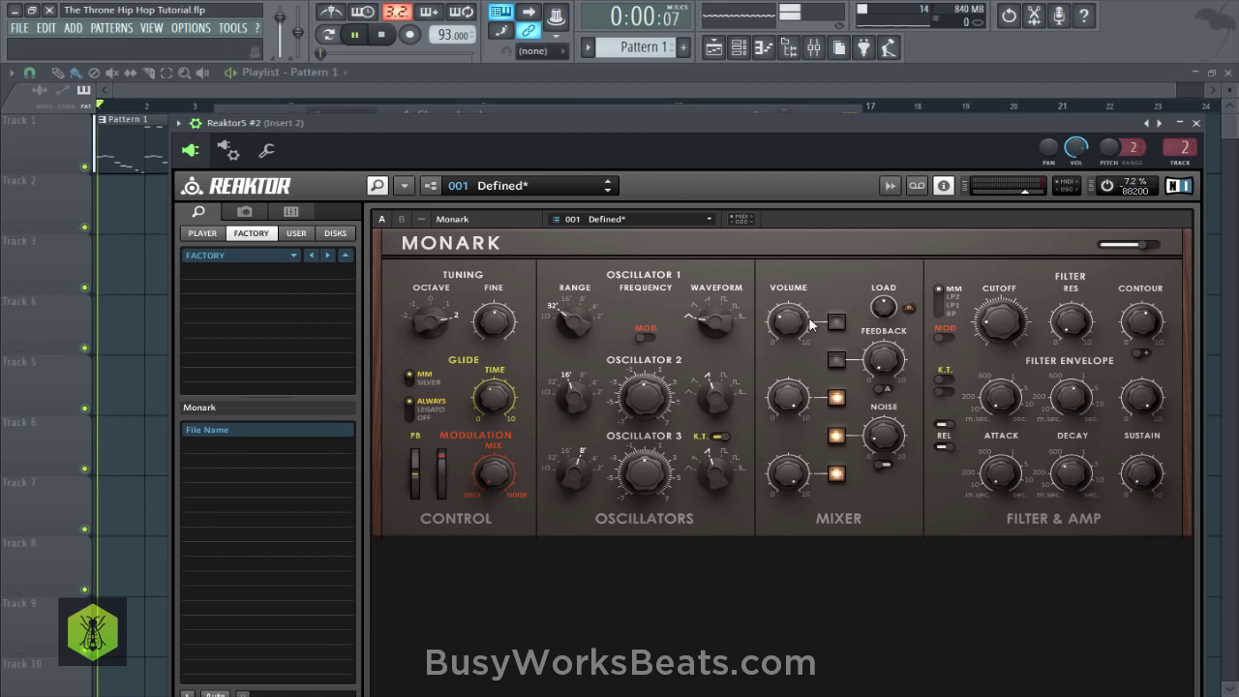
{"action": "left_click", "coordinate": [1196, 125]}
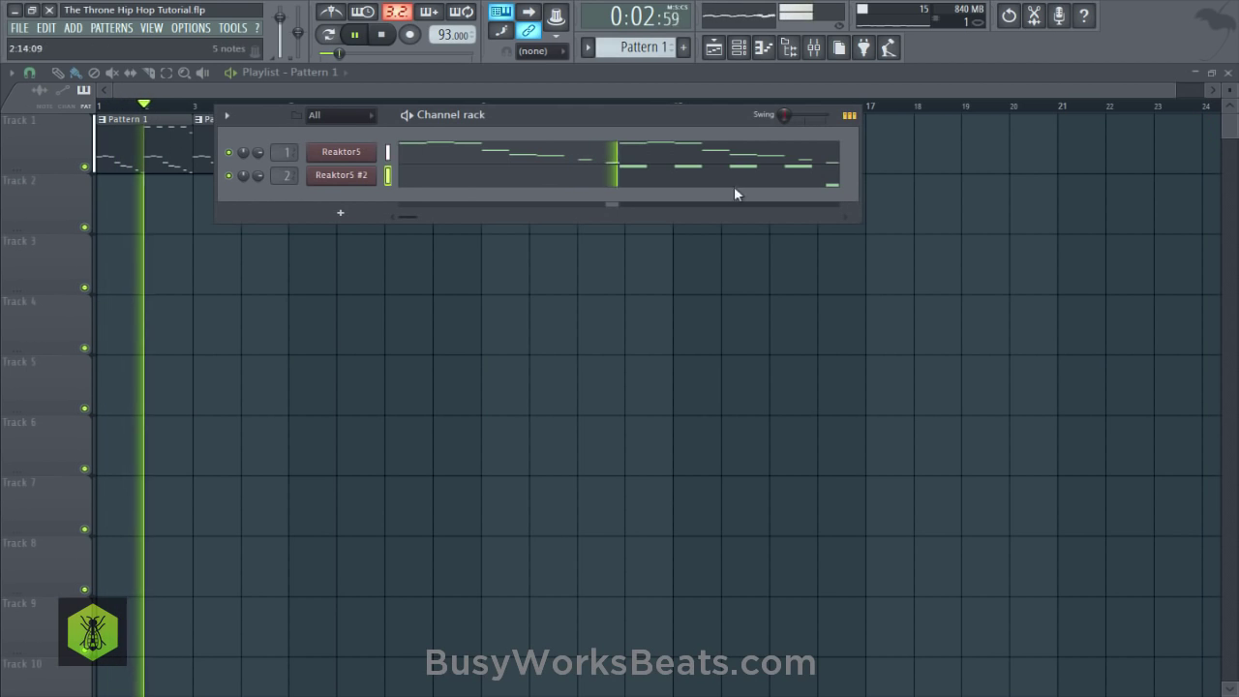
{"action": "key", "text": "space"}
{"action": "left_click", "coordinate": [348, 194]}
{"action": "key", "text": "ctrl+s"}
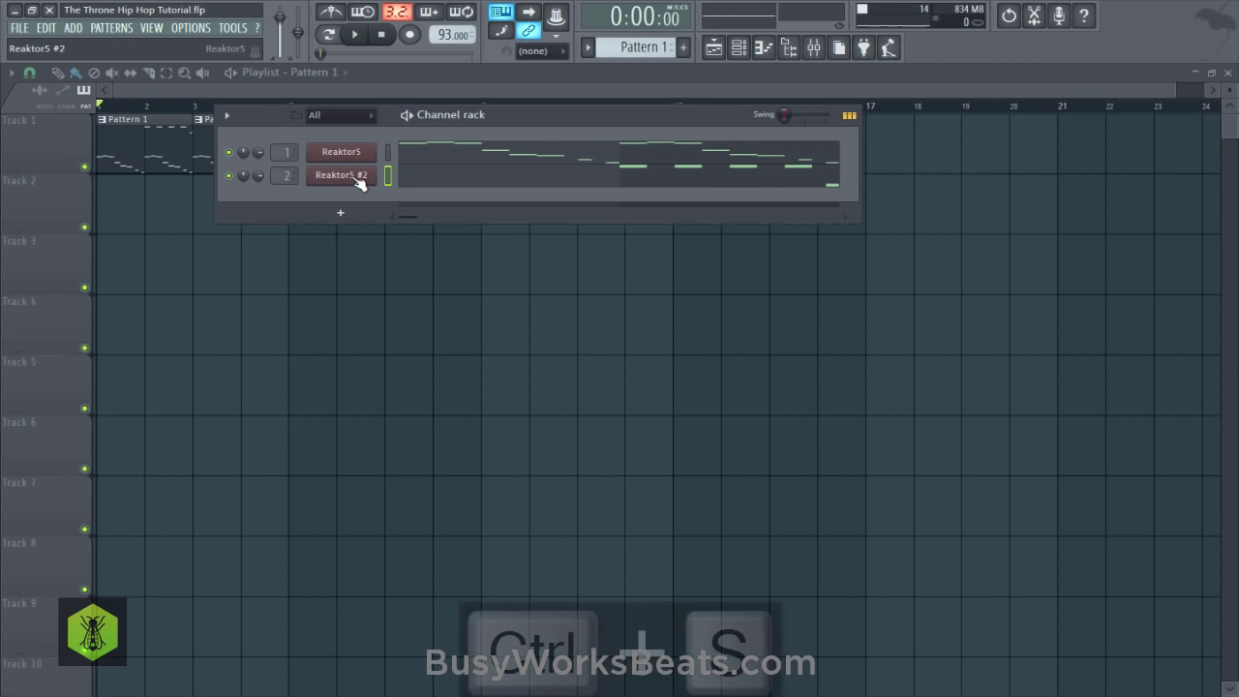
Load Fruity Reeverb 2 into Insert 2's first effect slot, set its wet level to about 84%, lower its dry level, and save.
{"action": "left_click", "coordinate": [359, 178]}
{"action": "left_click", "coordinate": [813, 48]}
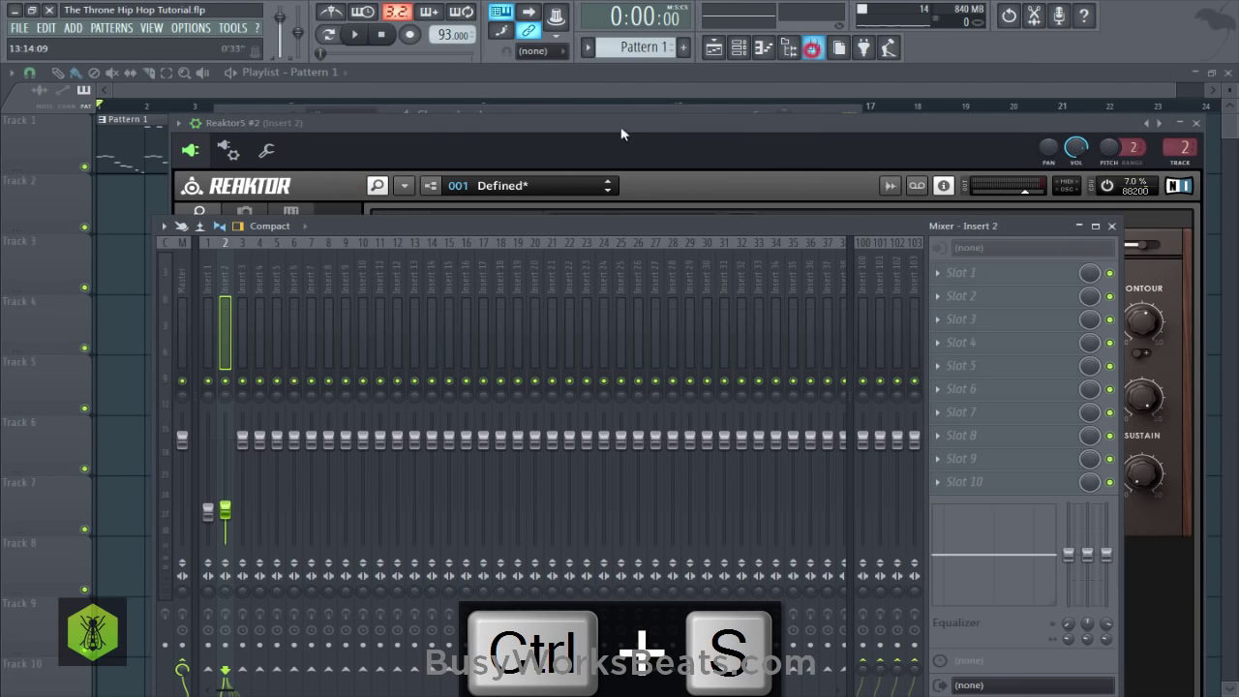
{"action": "left_click", "coordinate": [921, 273]}
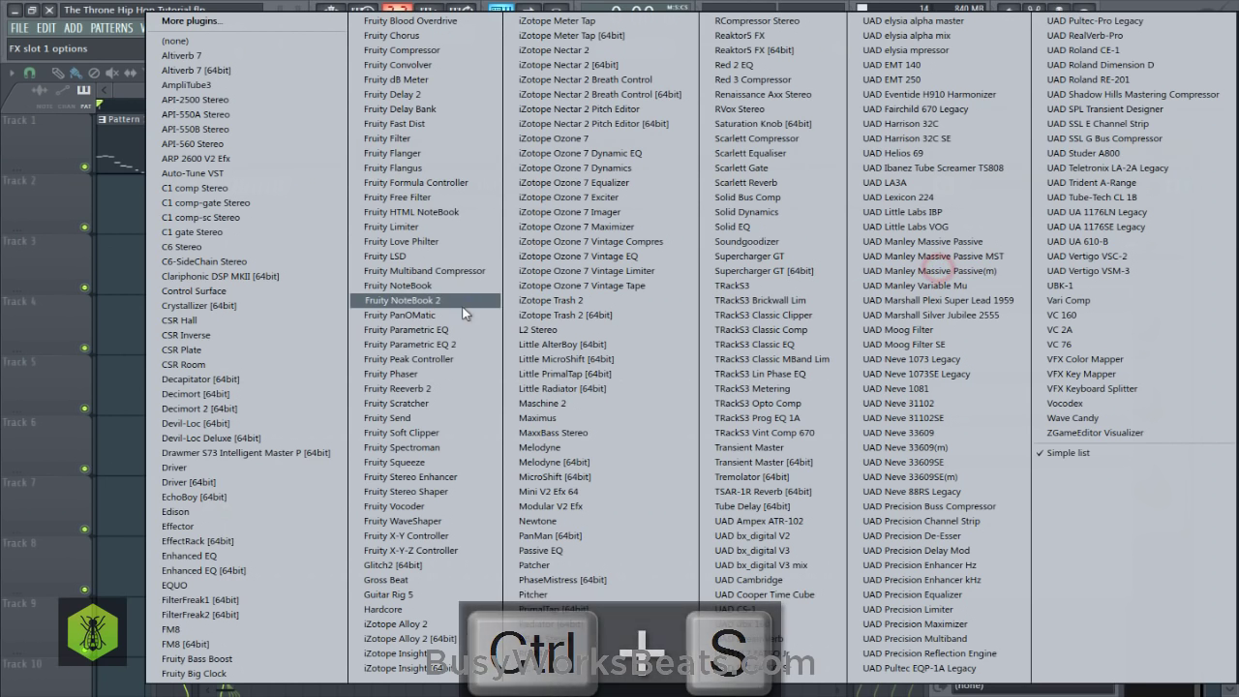
{"action": "left_click", "coordinate": [441, 388]}
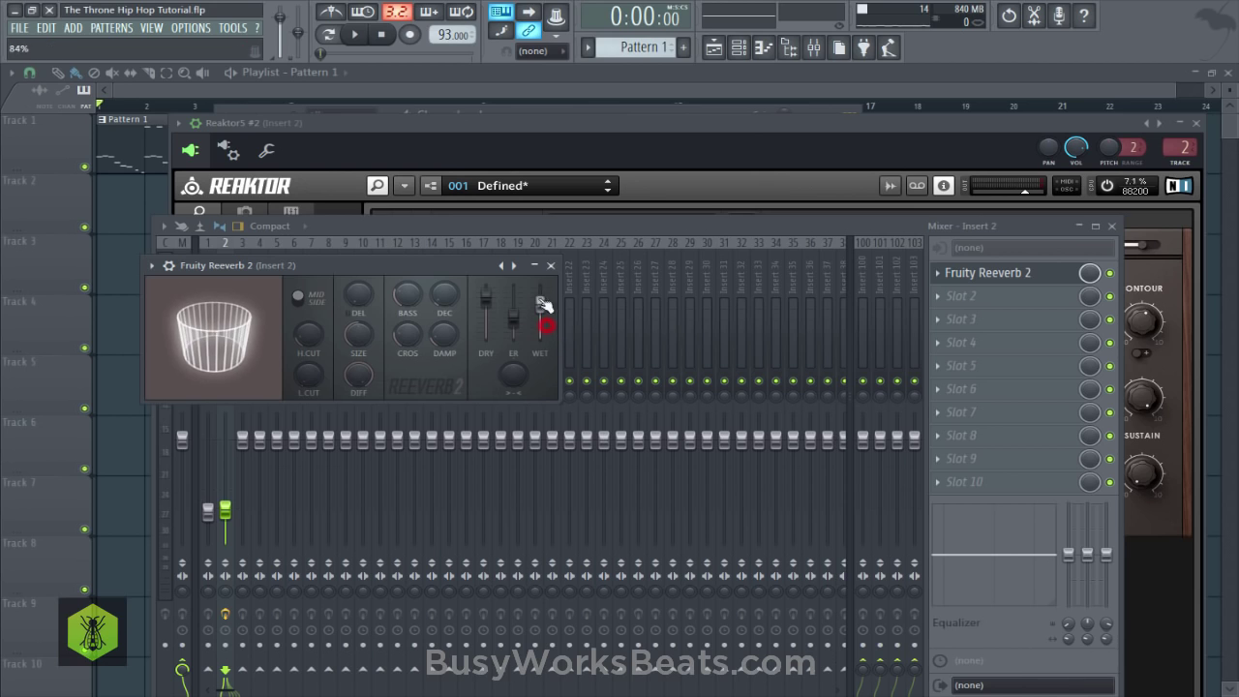
{"action": "key", "text": "ctrl+s"}
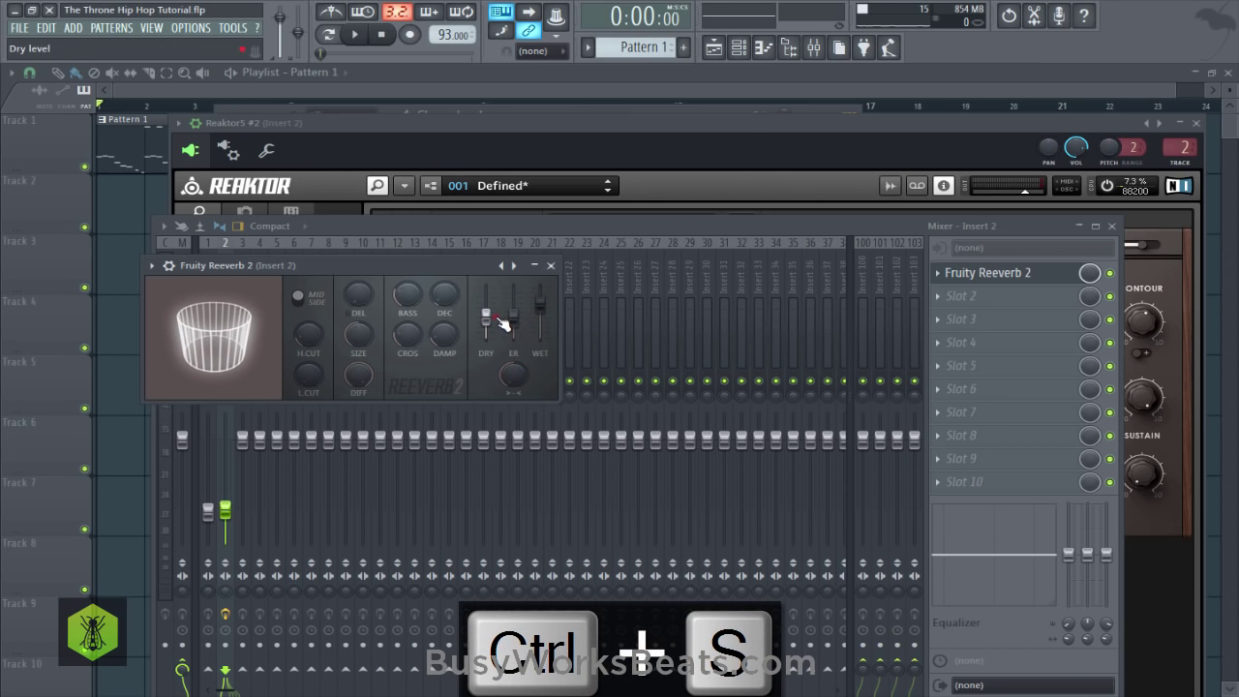
Raise Fruity Reeverb 2's decay time and adjust its predelay during playback, then save the project.
{"action": "key", "text": "space"}
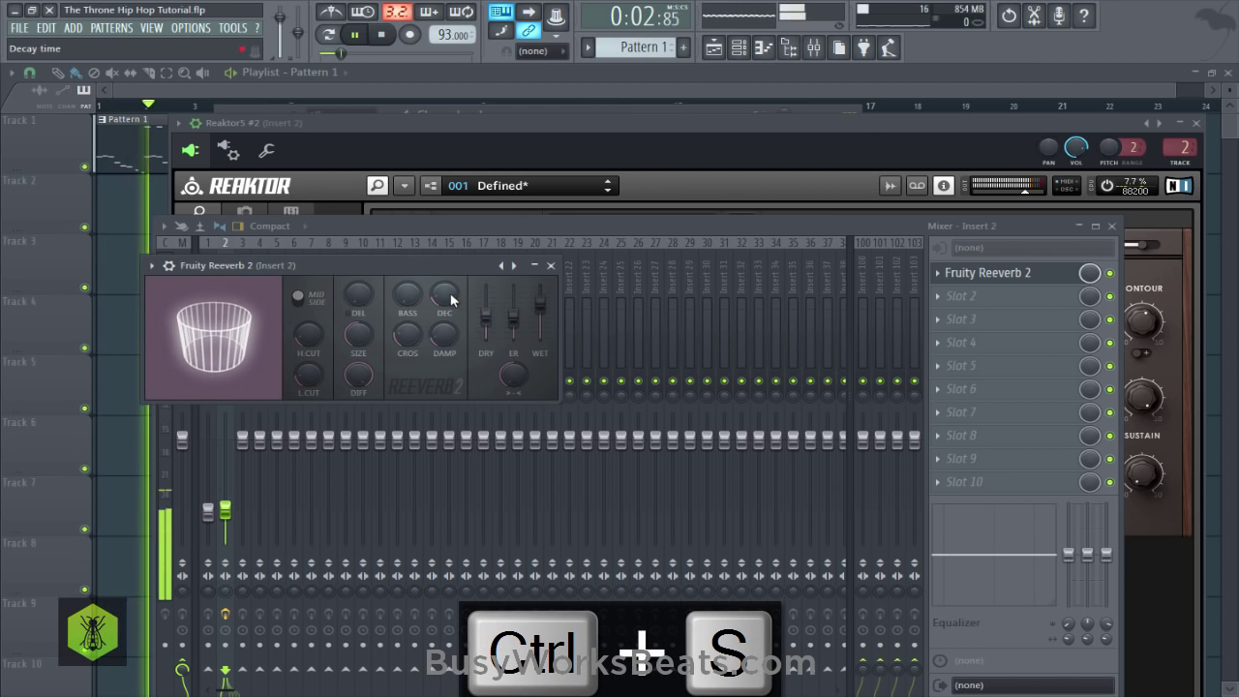
{"action": "left_click_drag", "start_coordinate": [450, 293], "coordinate": [449, 279]}
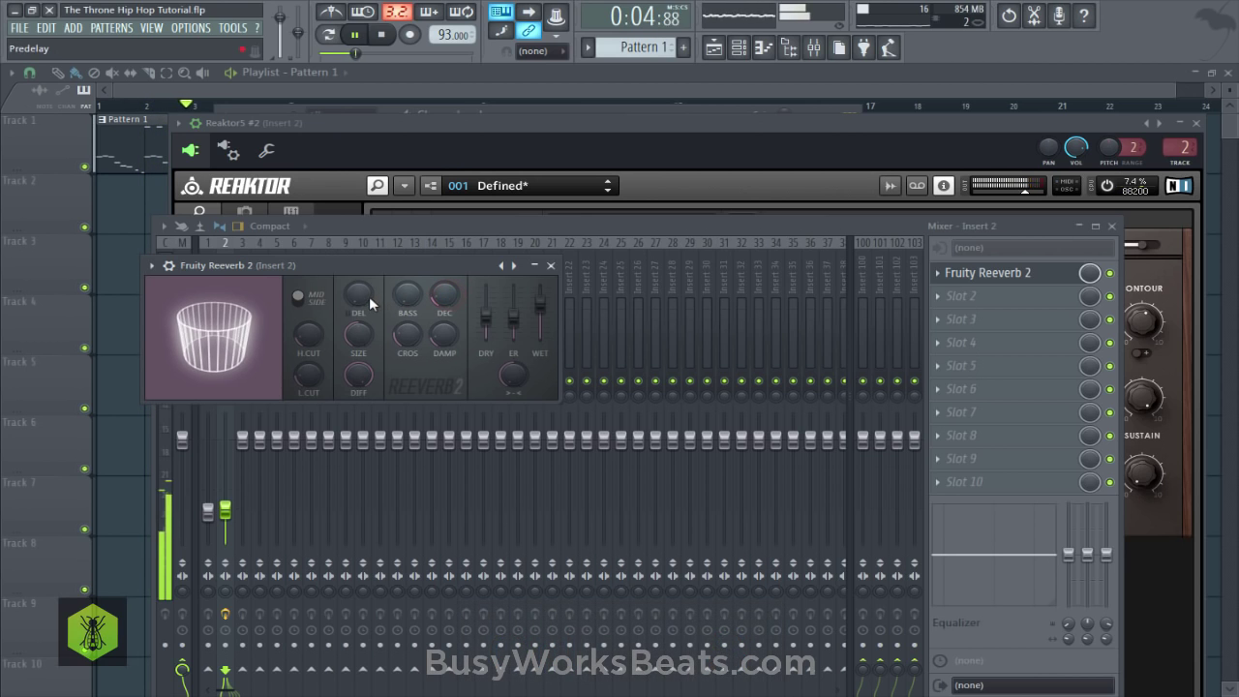
{"action": "left_click_drag", "start_coordinate": [359, 293], "coordinate": [376, 316]}
{"action": "key", "text": "space"}
{"action": "key", "text": "ctrl+s"}
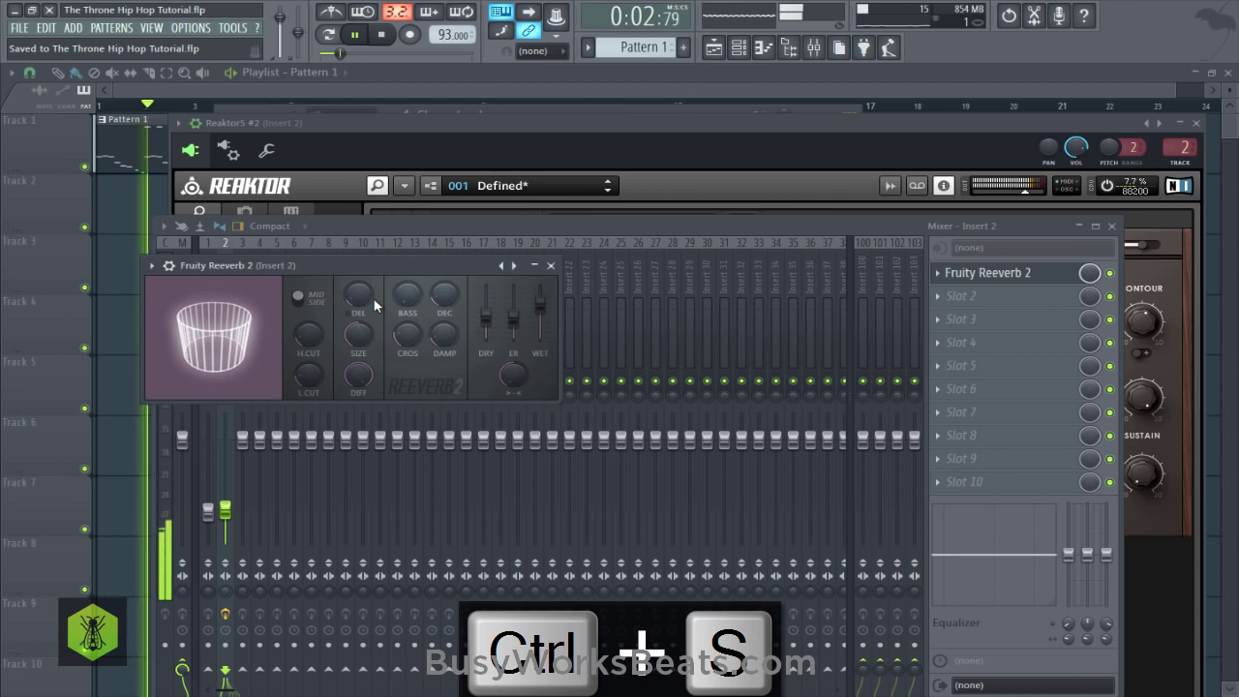
Readjust Fruity Reeverb 2's predelay, replay the arrangement from the start, and save.
{"action": "key", "text": "space"}
{"action": "left_click_drag", "start_coordinate": [363, 303], "coordinate": [363, 292]}
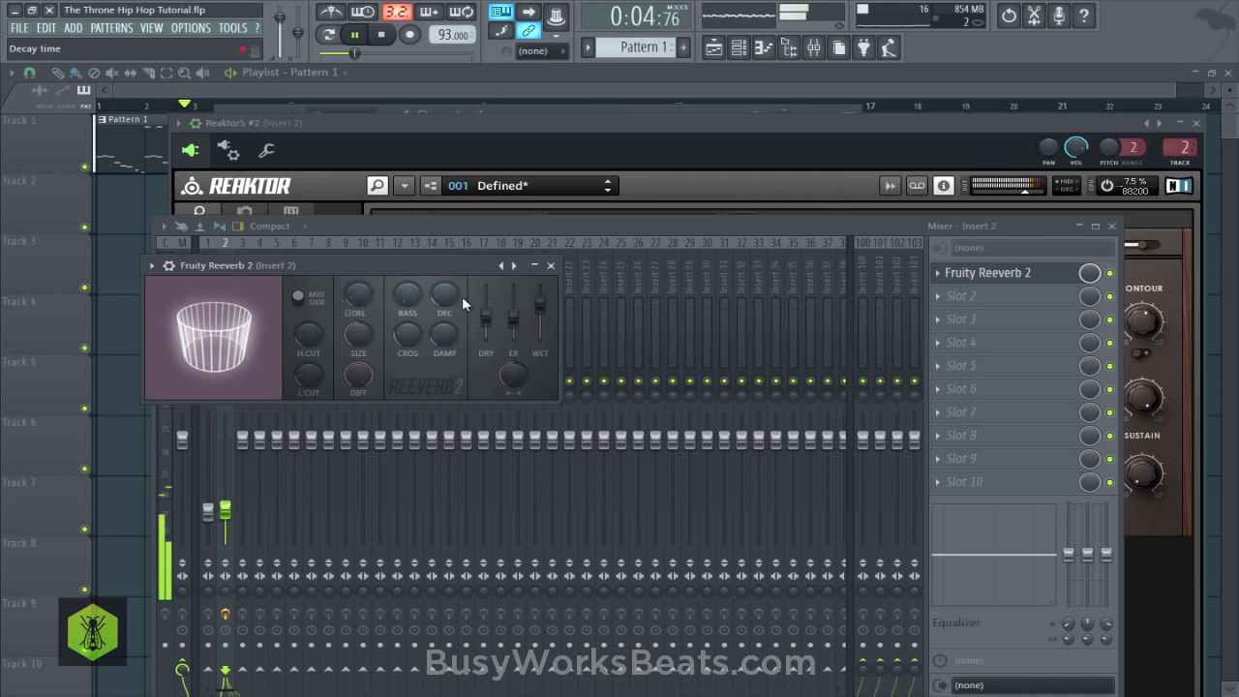
{"action": "key", "text": "space"}
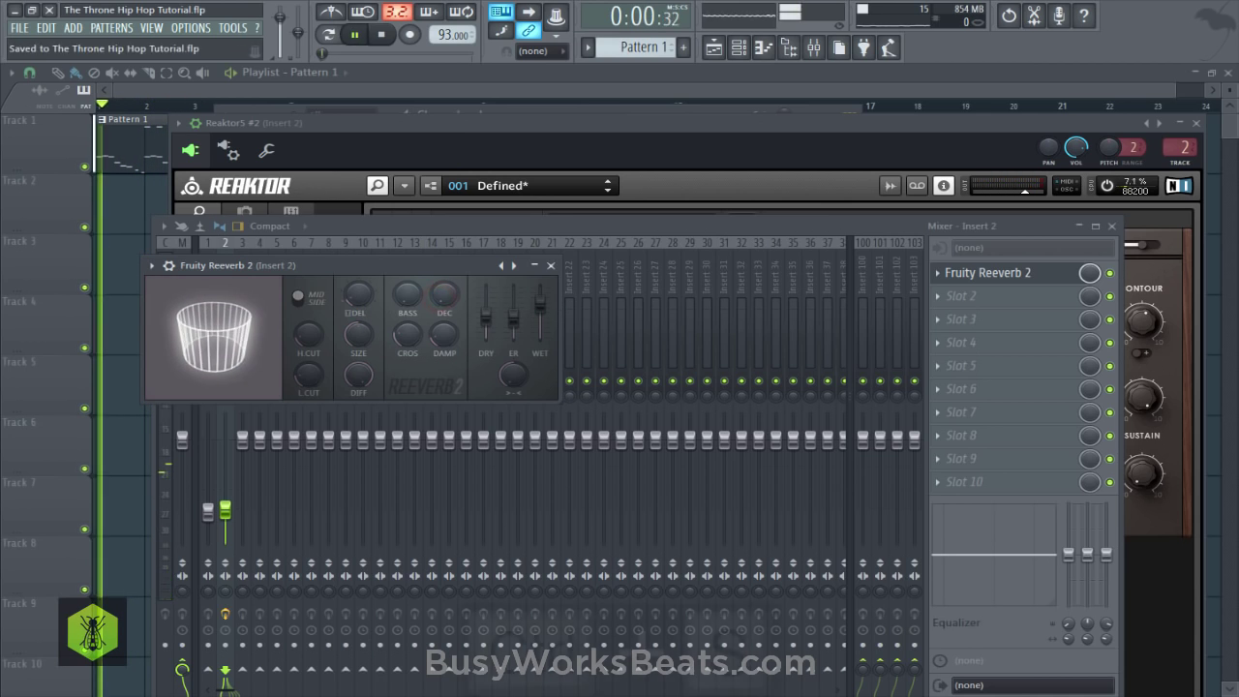
{"action": "key", "text": "ctrl+s"}
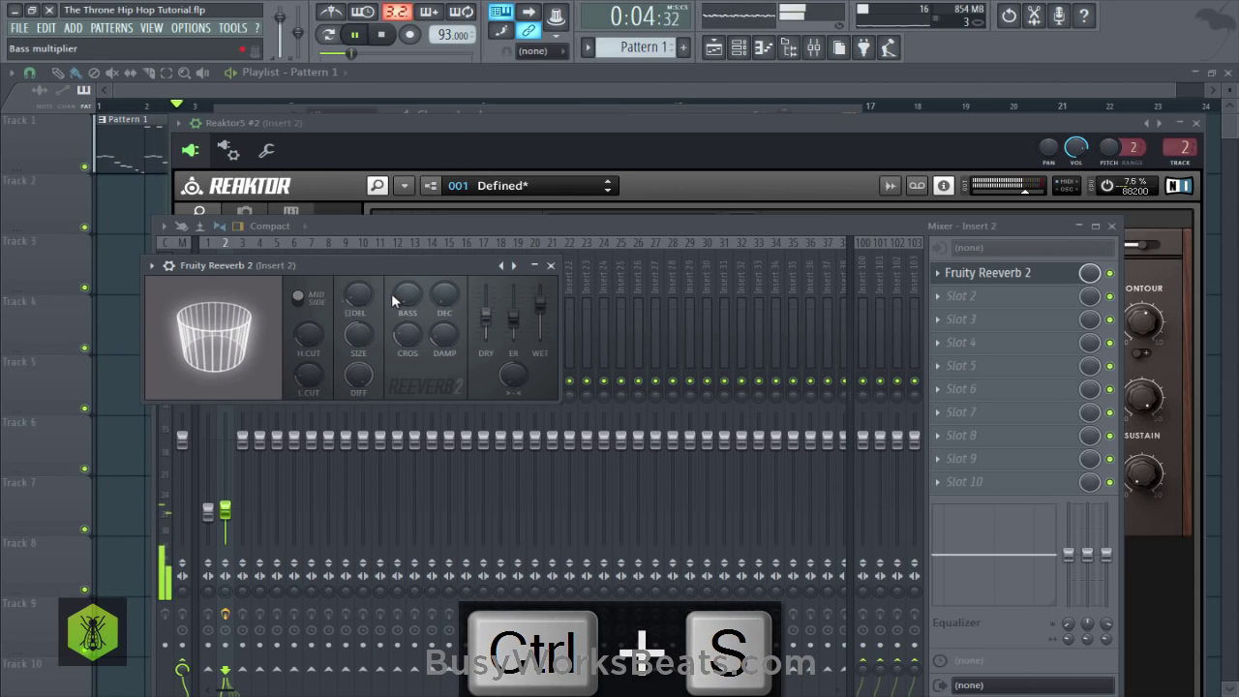
Close Fruity Reeverb 2, bring up the channel rack, and save the project.
{"action": "left_click", "coordinate": [551, 265]}
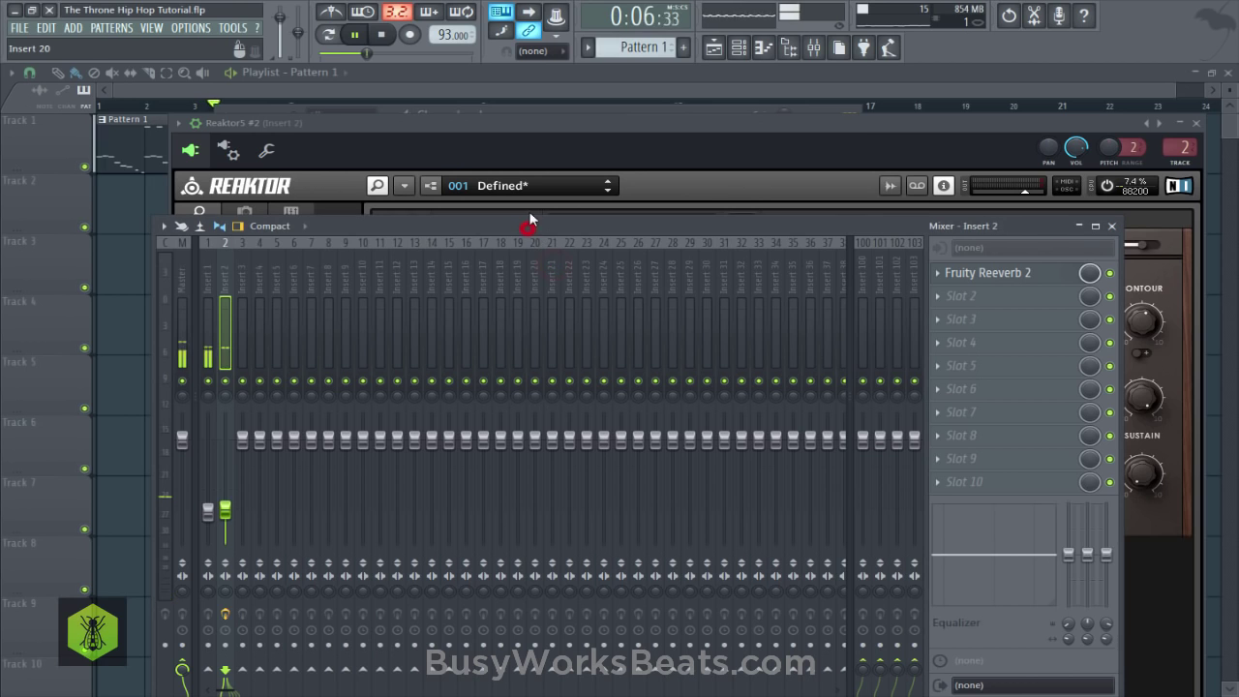
{"action": "left_click", "coordinate": [741, 48]}
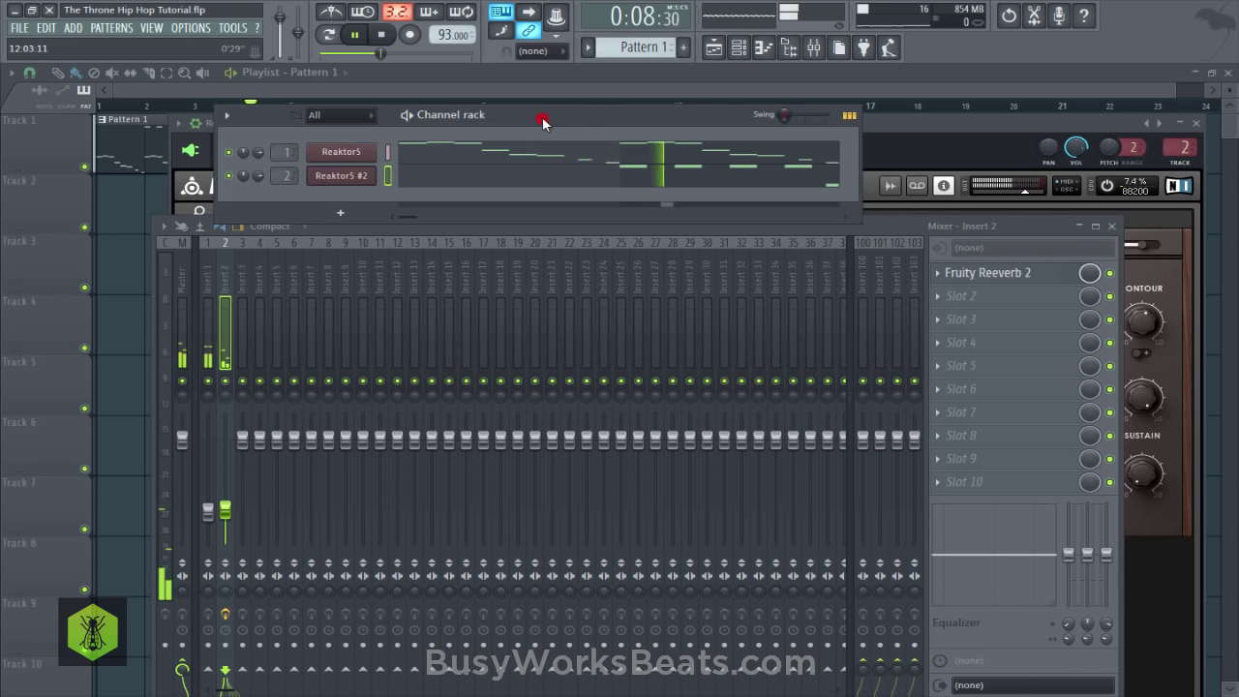
{"action": "key", "text": "ctrl+s"}
Review the Reaktor5 channel's Monark settings, including the octave and filter modulation controls, while auditioning the arrangement.
{"action": "left_click", "coordinate": [358, 154]}
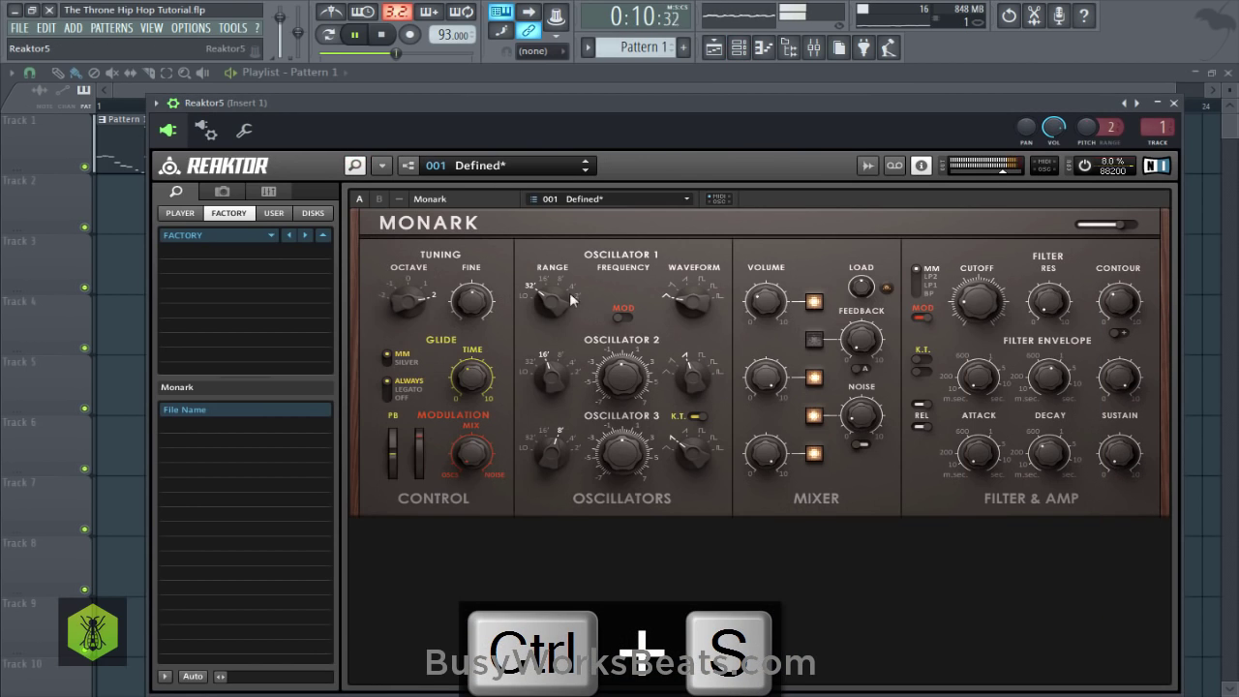
{"action": "left_click_drag", "start_coordinate": [408, 308], "coordinate": [418, 283]}
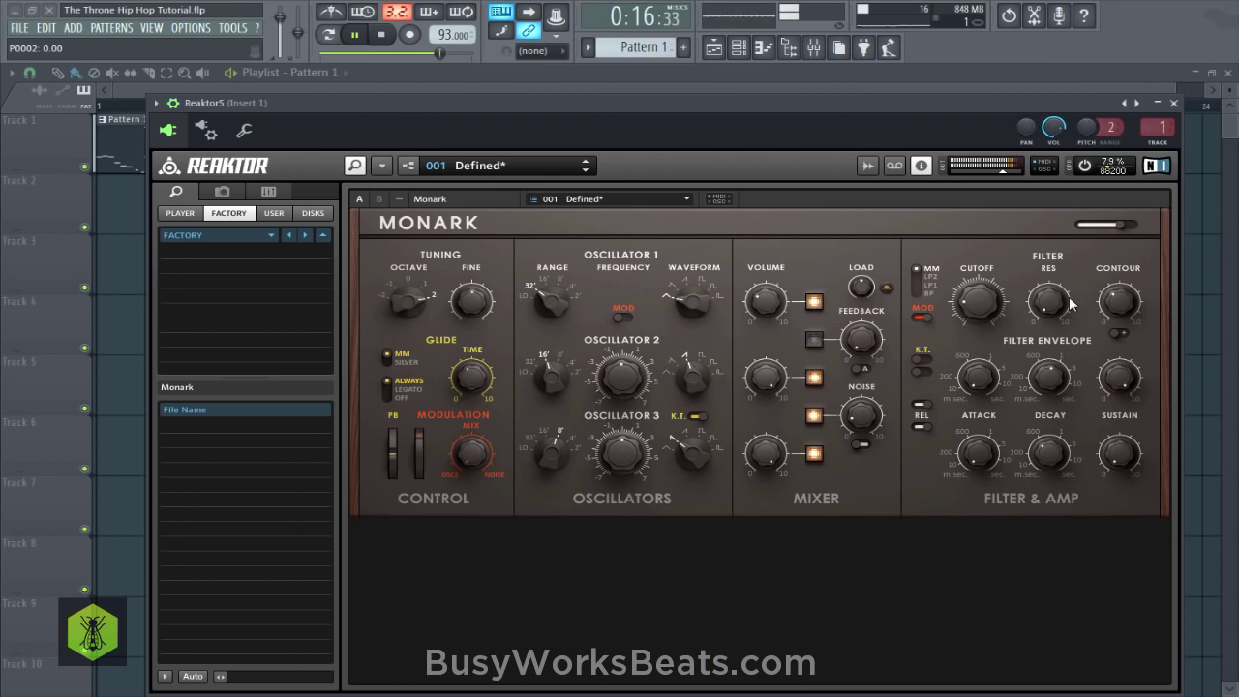
{"action": "left_click", "coordinate": [1174, 104]}
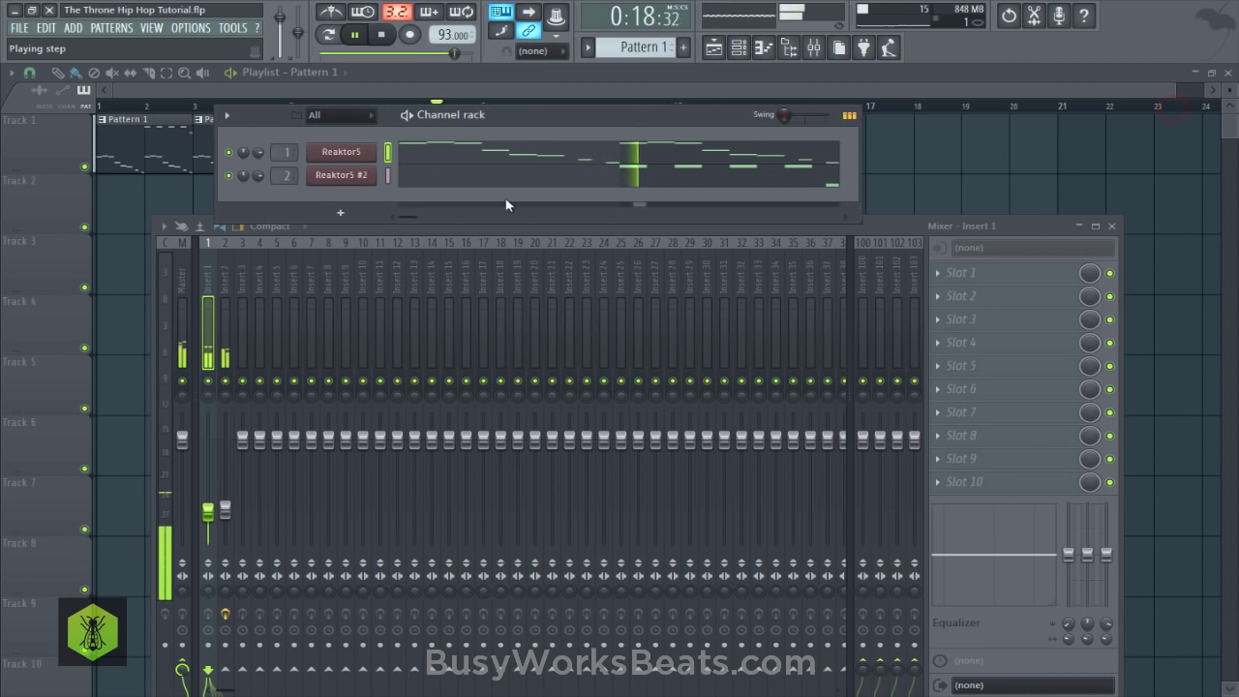
{"action": "left_click", "coordinate": [323, 158]}
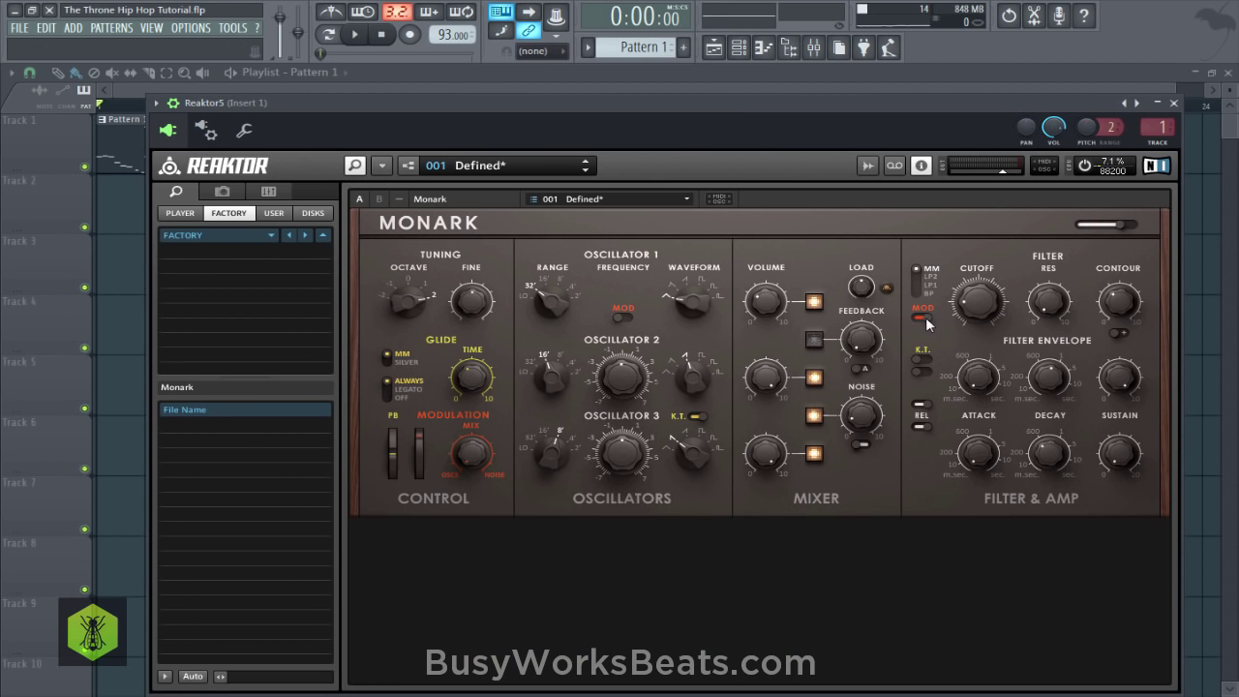
{"action": "left_click", "coordinate": [923, 319]}
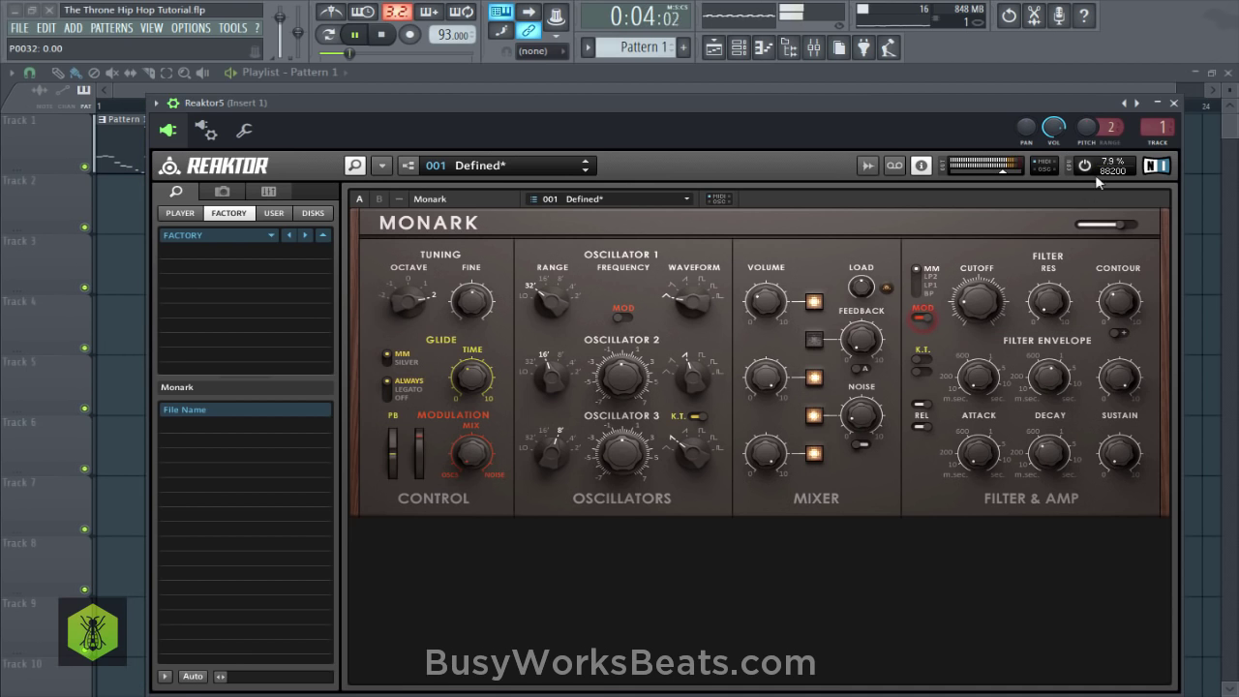
{"action": "left_click", "coordinate": [1174, 104]}
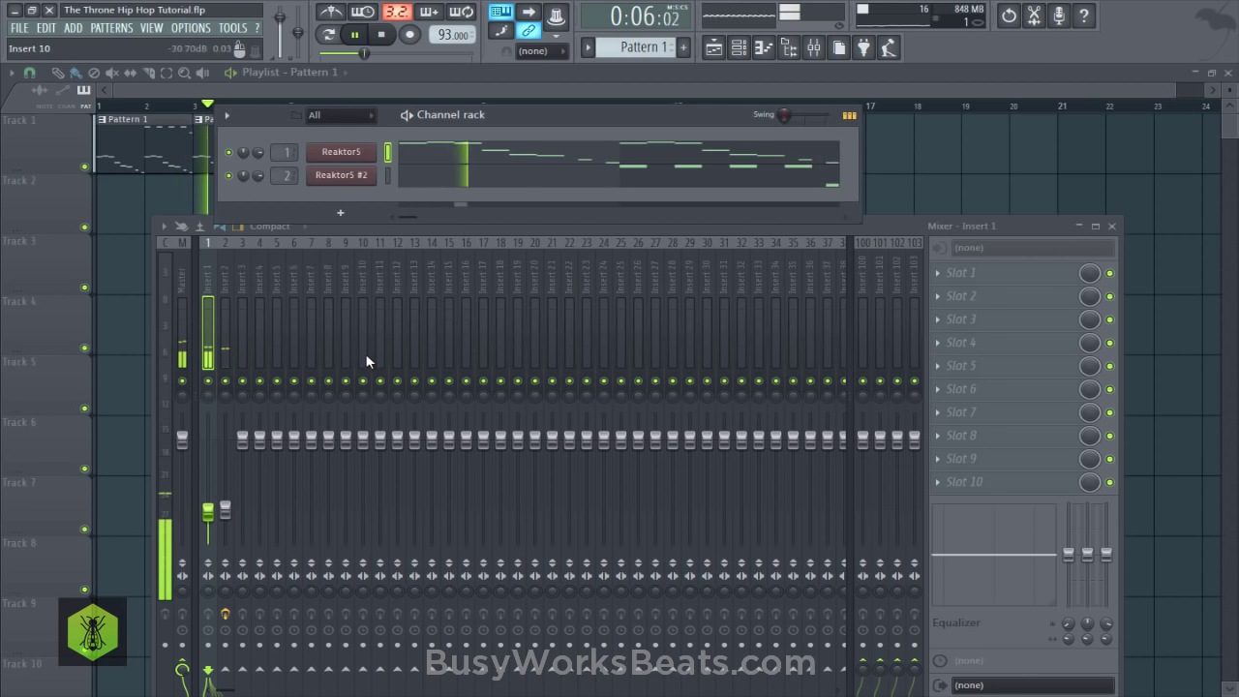
Raise Insert 1's level to about 37% (-17.0 dB) and load UAD Pultec-Pro Legacy into its first effect slot.
{"action": "left_click_drag", "start_coordinate": [223, 511], "coordinate": [225, 506]}
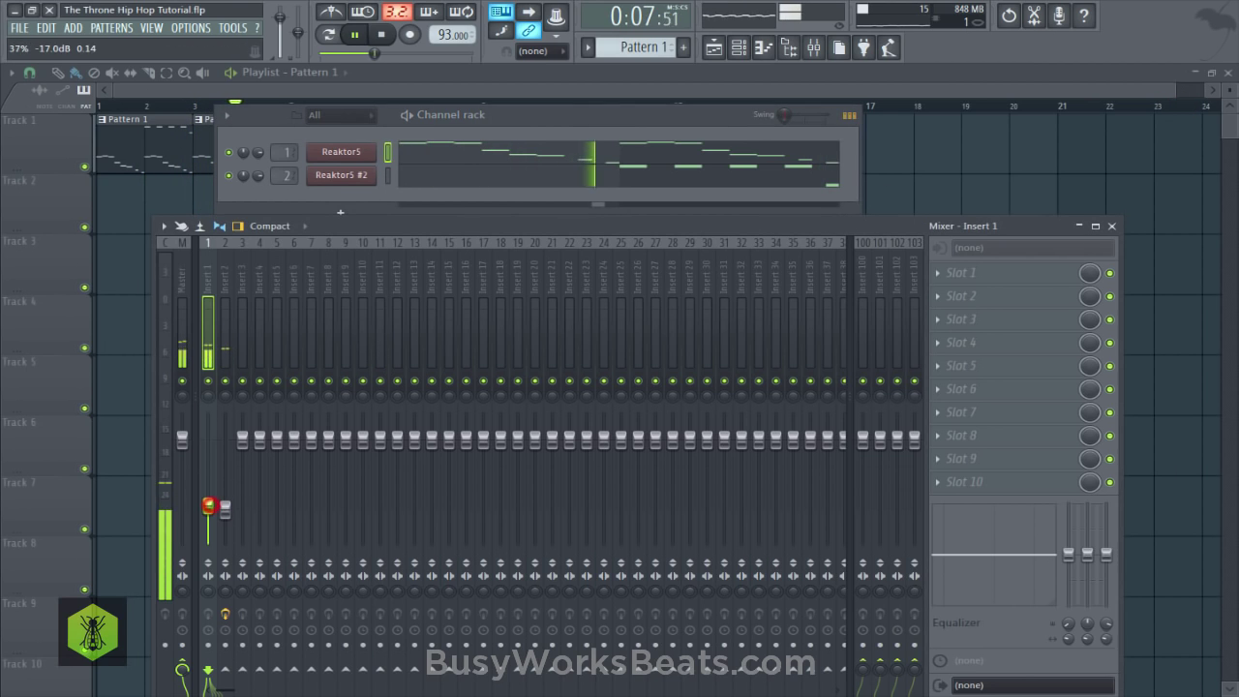
{"action": "left_click", "coordinate": [962, 276]}
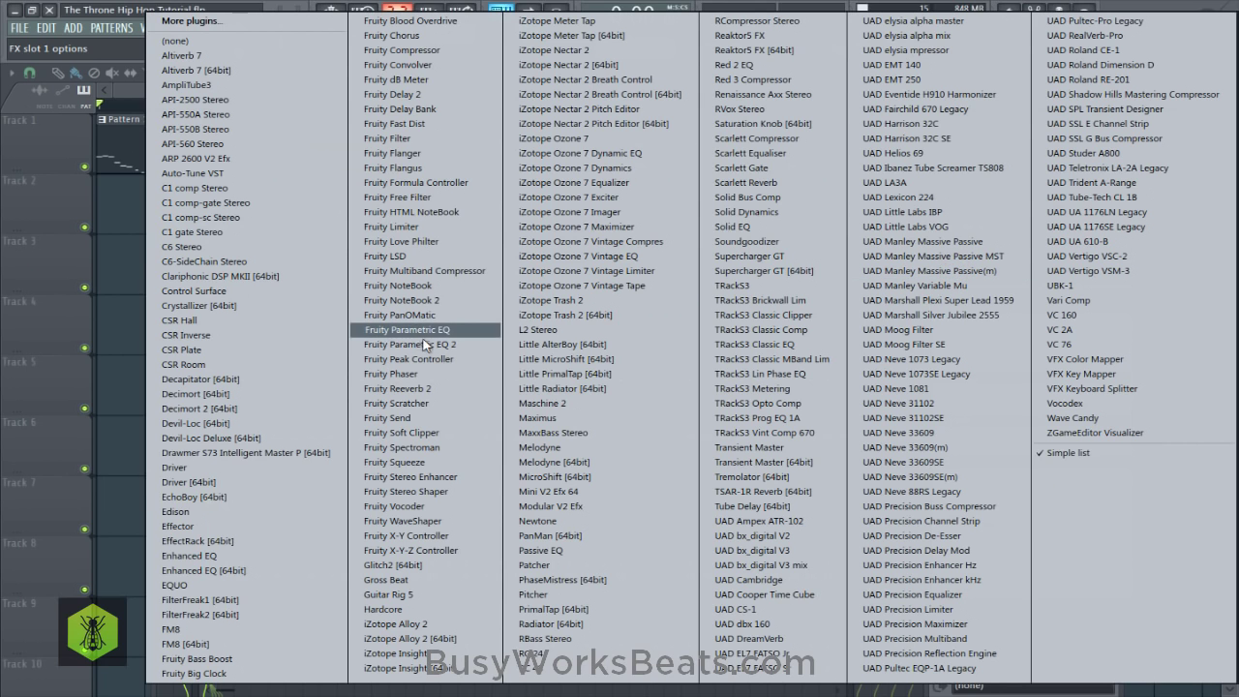
{"action": "left_click", "coordinate": [1094, 21]}
{"action": "left_click_drag", "start_coordinate": [437, 226], "coordinate": [517, 197]}
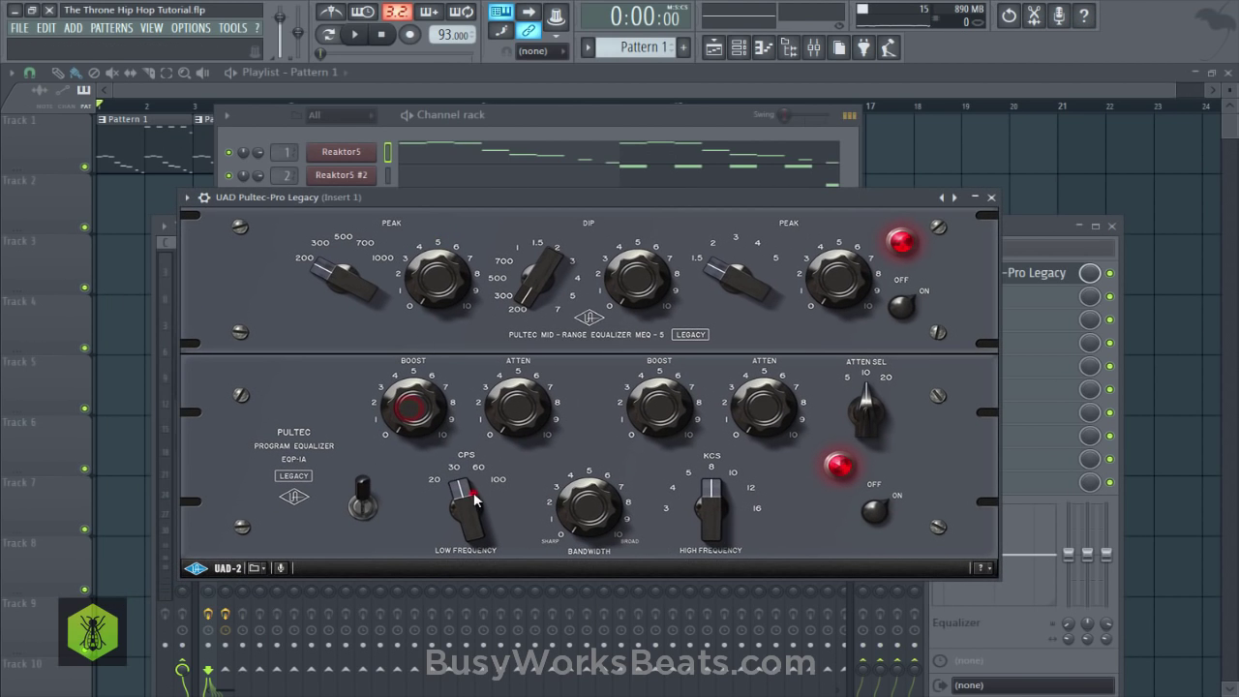
Raise the low-frequency boost on the Pultec EQP-1A section during playback and close the equalizer.
{"action": "key", "text": "space"}
{"action": "left_click_drag", "start_coordinate": [414, 366], "coordinate": [417, 328]}
{"action": "left_click", "coordinate": [992, 198]}
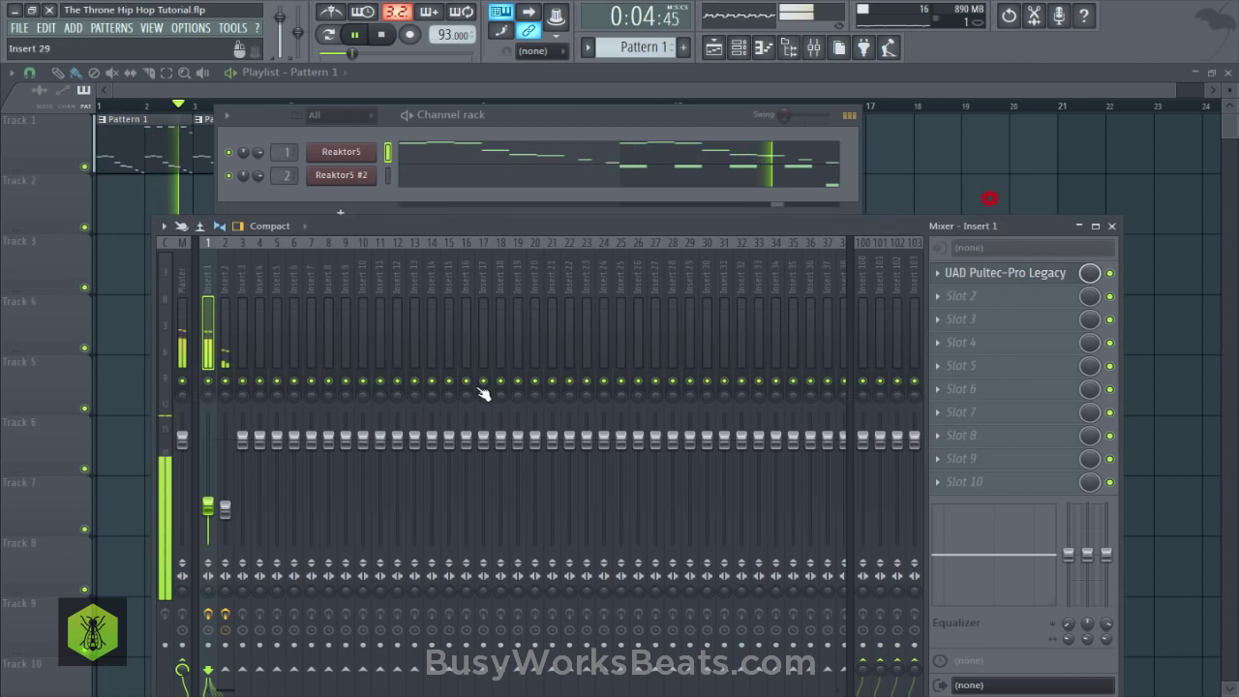
Stop playback, lower Insert 1's fader slightly, and save the project.
{"action": "key", "text": "space"}
{"action": "left_click", "coordinate": [207, 506]}
{"action": "key", "text": "ctrl+s"}
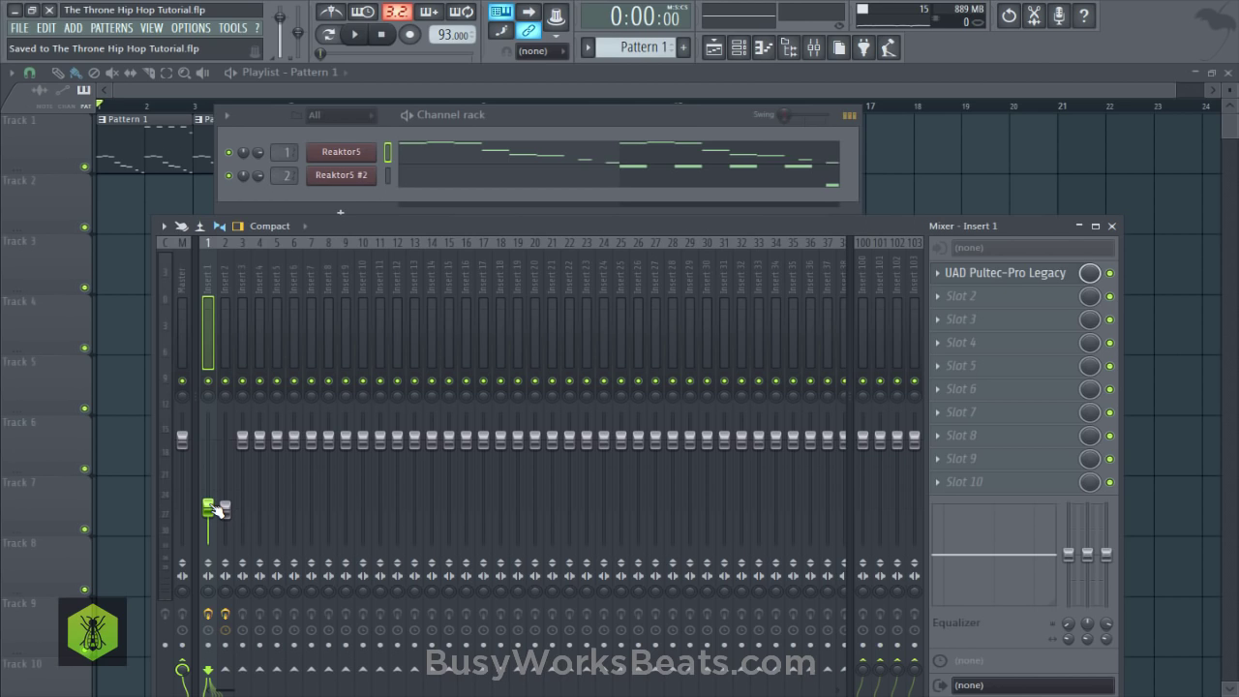
{"action": "left_click", "coordinate": [348, 191]}
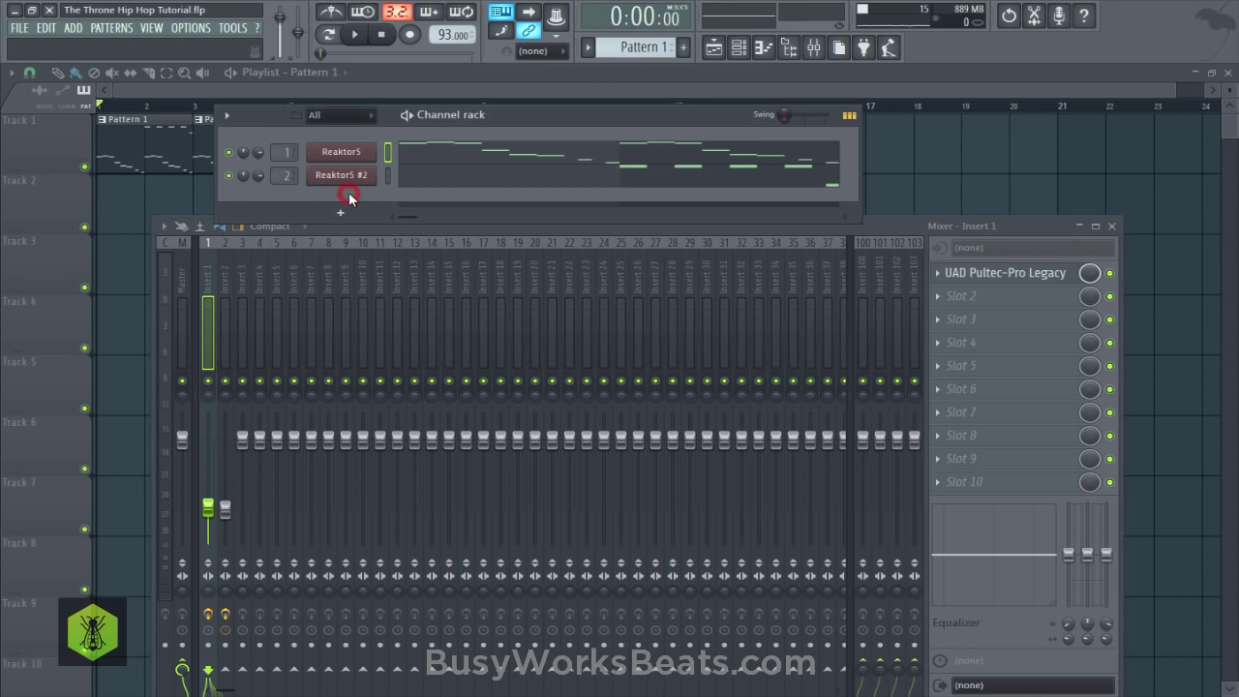
{"action": "key", "text": "ctrl+s"}
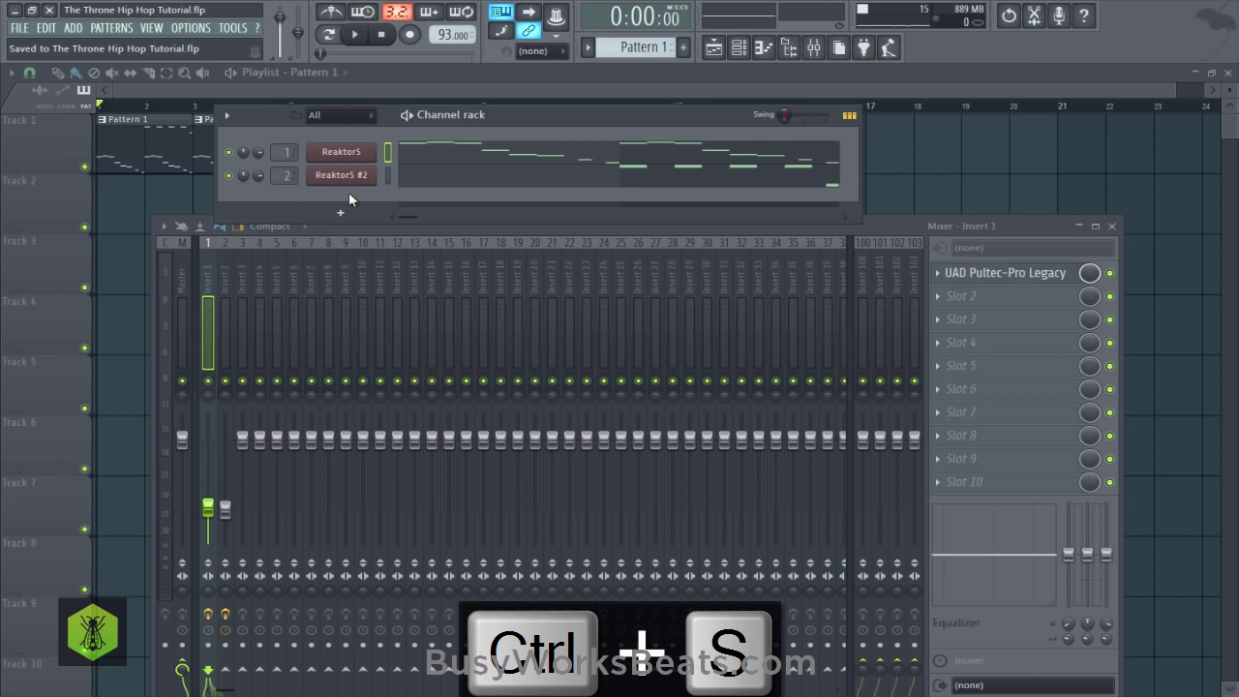
Audition the arrangement twice from the start to check the equalized Reaktor5 lead.
{"action": "key", "text": "space"}
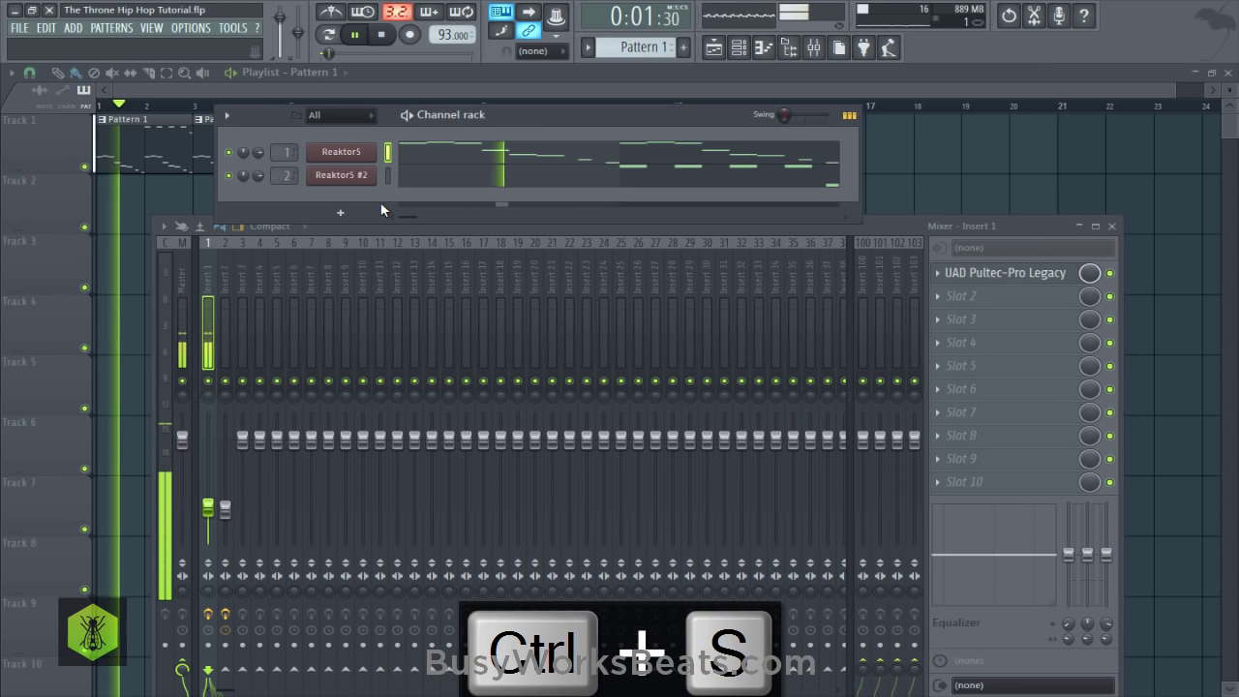
{"action": "key", "text": "space"}
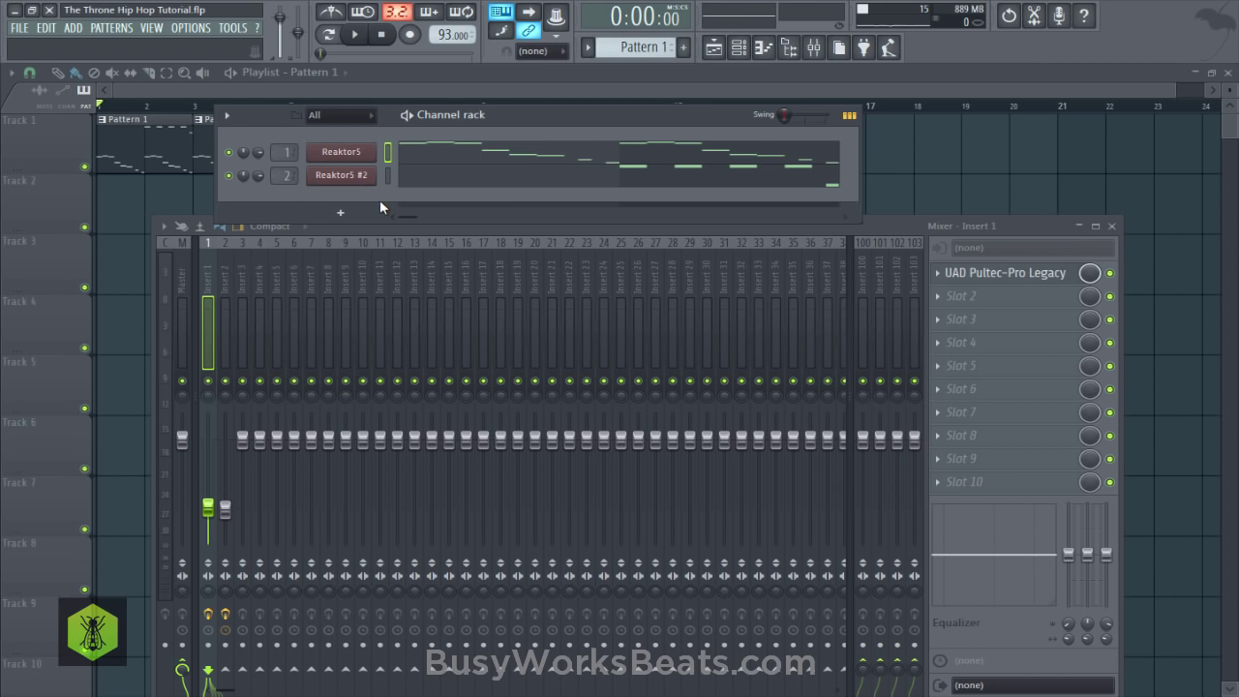
{"action": "key", "text": "space"}
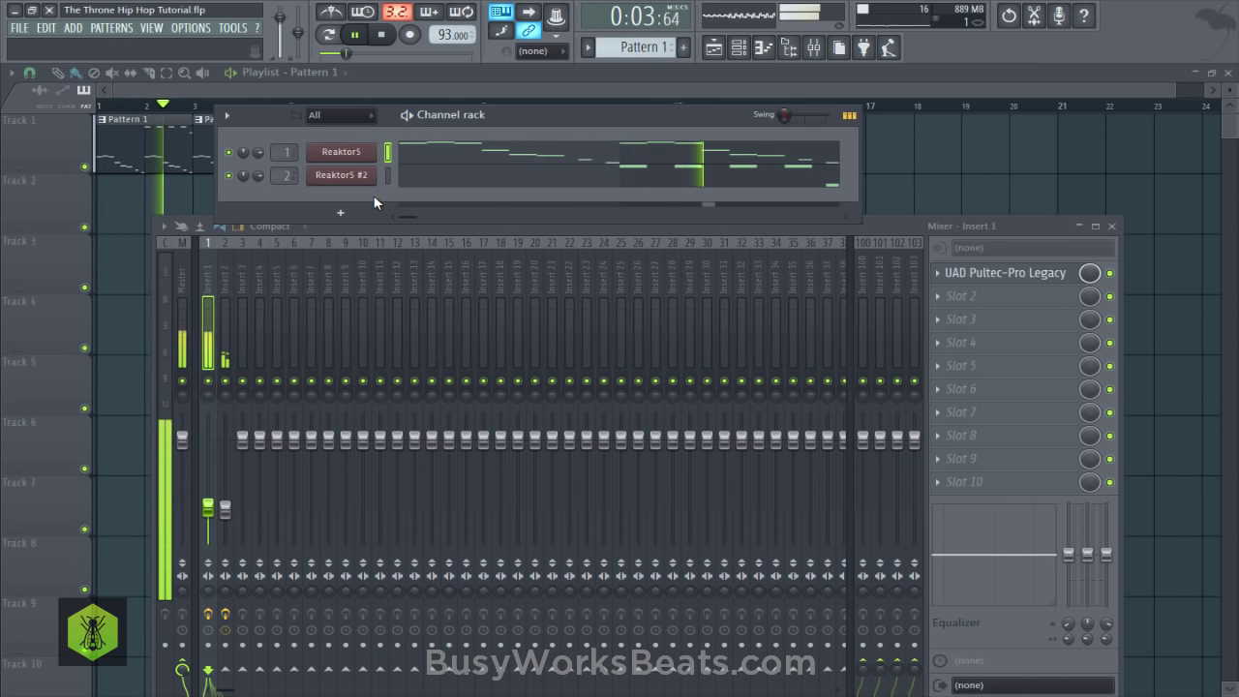
{"action": "key", "text": "space"}
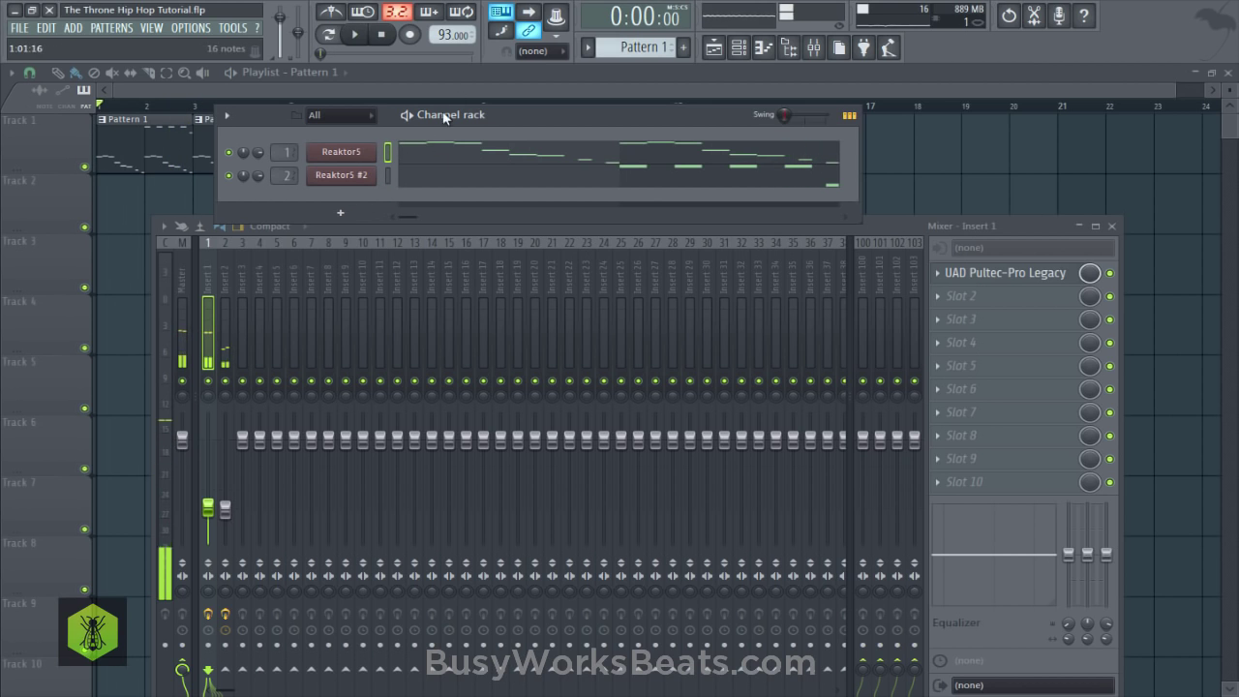
Clone Pattern 1 and open the copy's Reaktor5 notes in the piano roll.
{"action": "left_click", "coordinate": [587, 48]}
{"action": "left_click", "coordinate": [678, 165]}
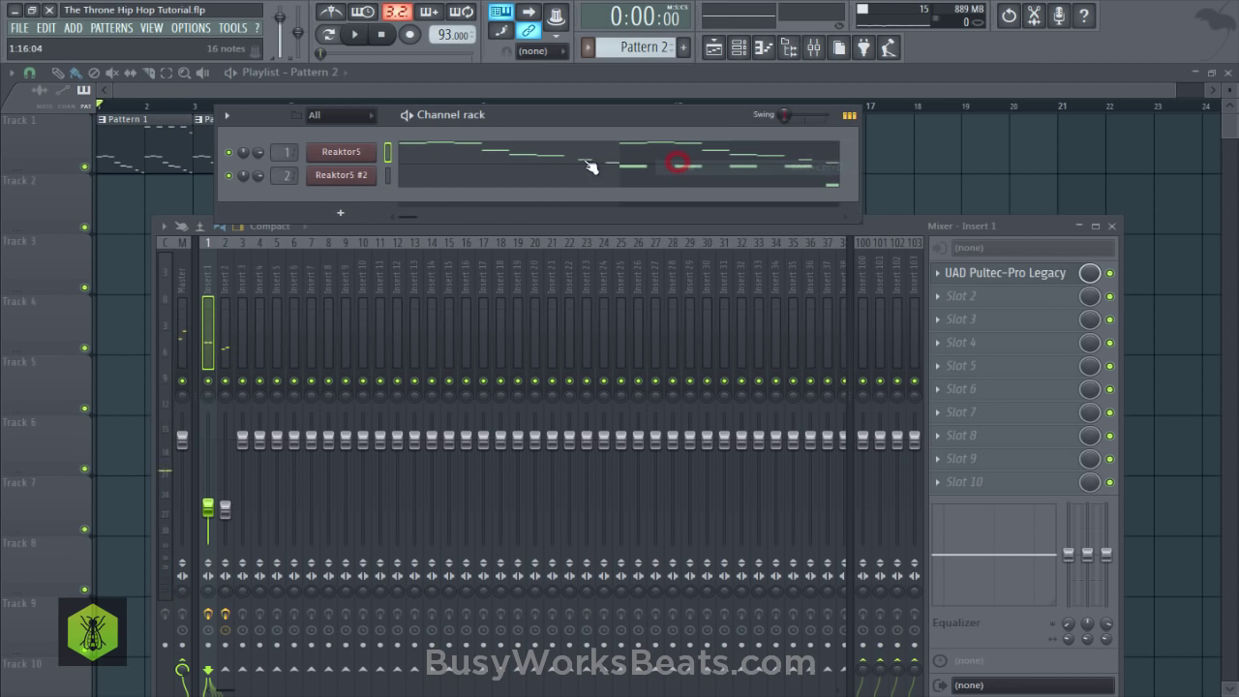
{"action": "left_click", "coordinate": [515, 145]}
Split the first bar's A2 note in Pattern 2 into two equal shorter A2 notes and audition the pattern.
{"action": "scroll", "coordinate": [324, 116], "scroll_direction": "down", "scroll_amount": 6}
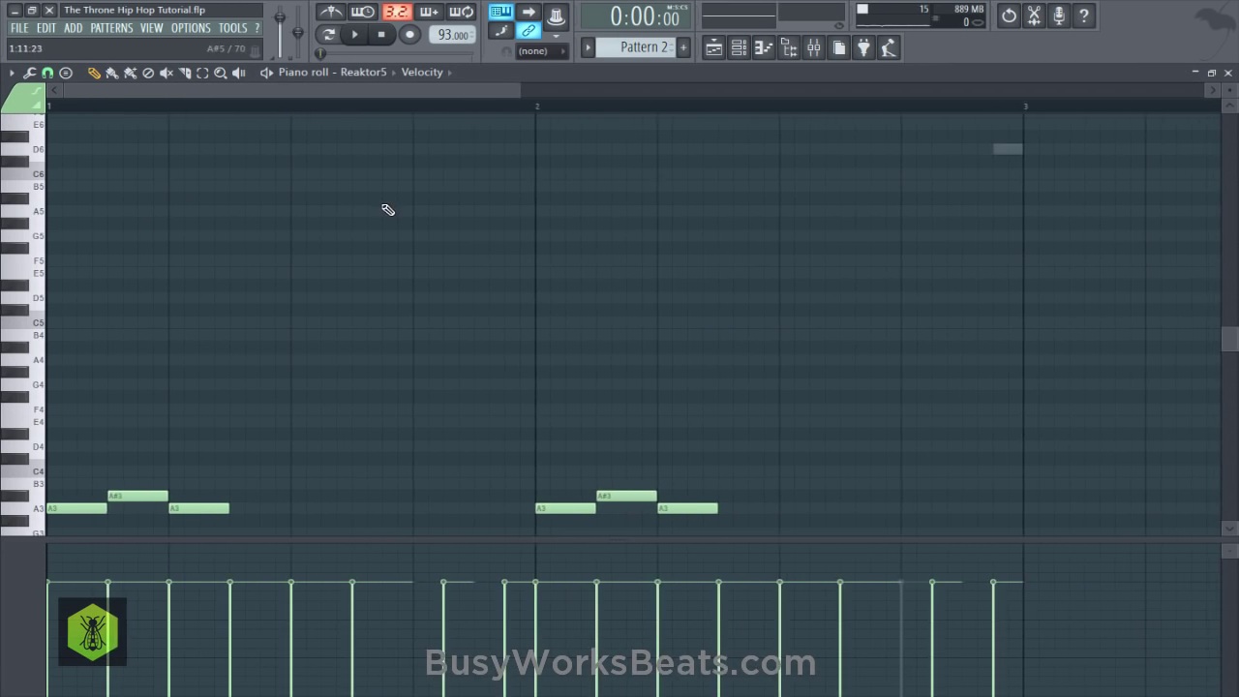
{"action": "scroll", "coordinate": [495, 221], "scroll_direction": "down", "scroll_amount": 3}
{"action": "scroll", "coordinate": [491, 219], "scroll_direction": "down", "scroll_amount": 5}
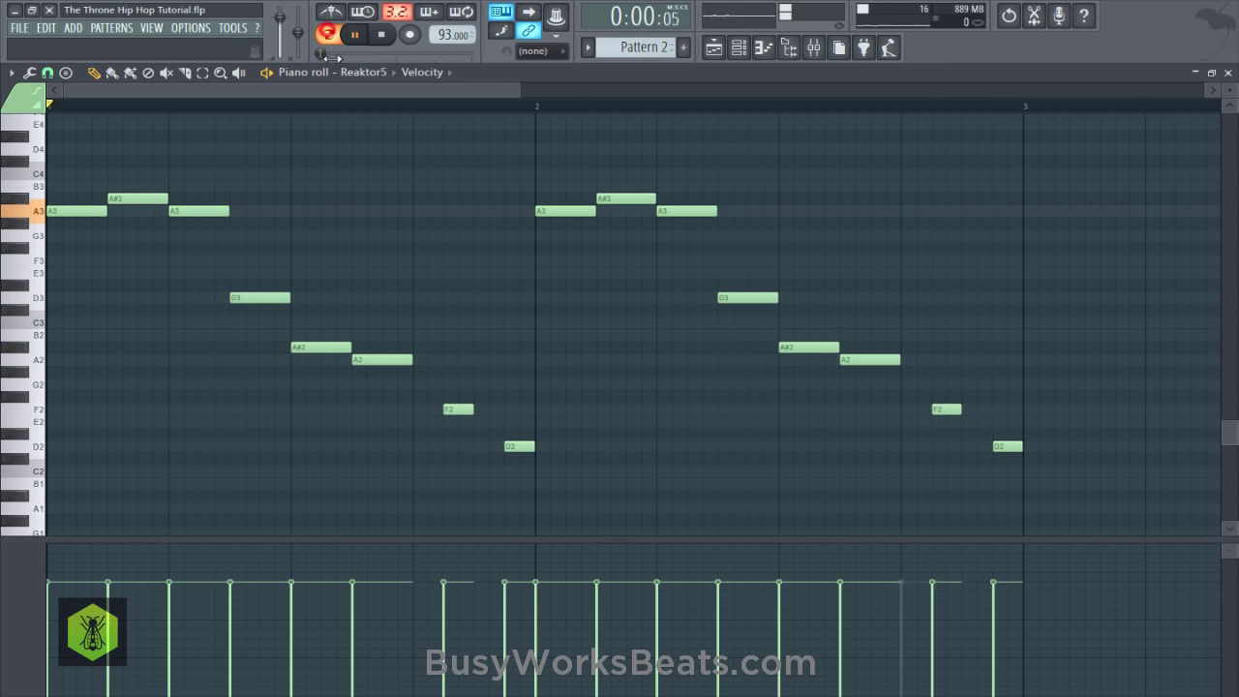
{"action": "scroll", "coordinate": [355, 111], "scroll_direction": "down", "scroll_amount": 2}
{"action": "key", "text": "space"}
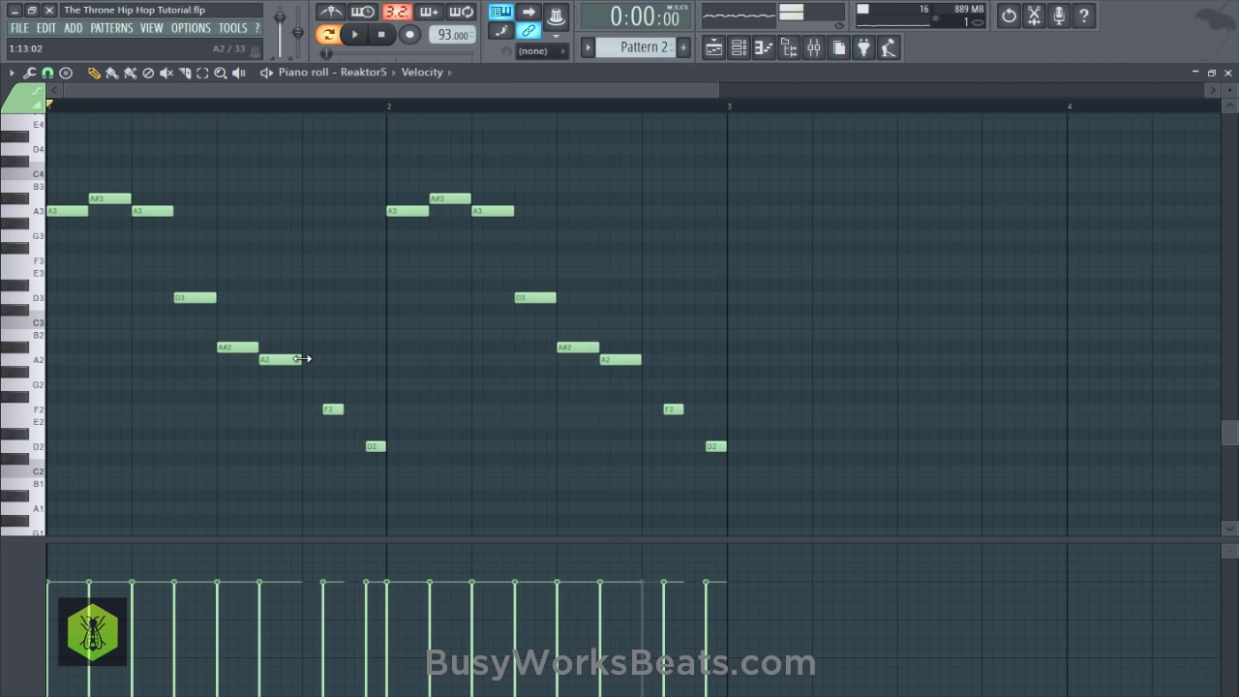
{"action": "key", "text": "space"}
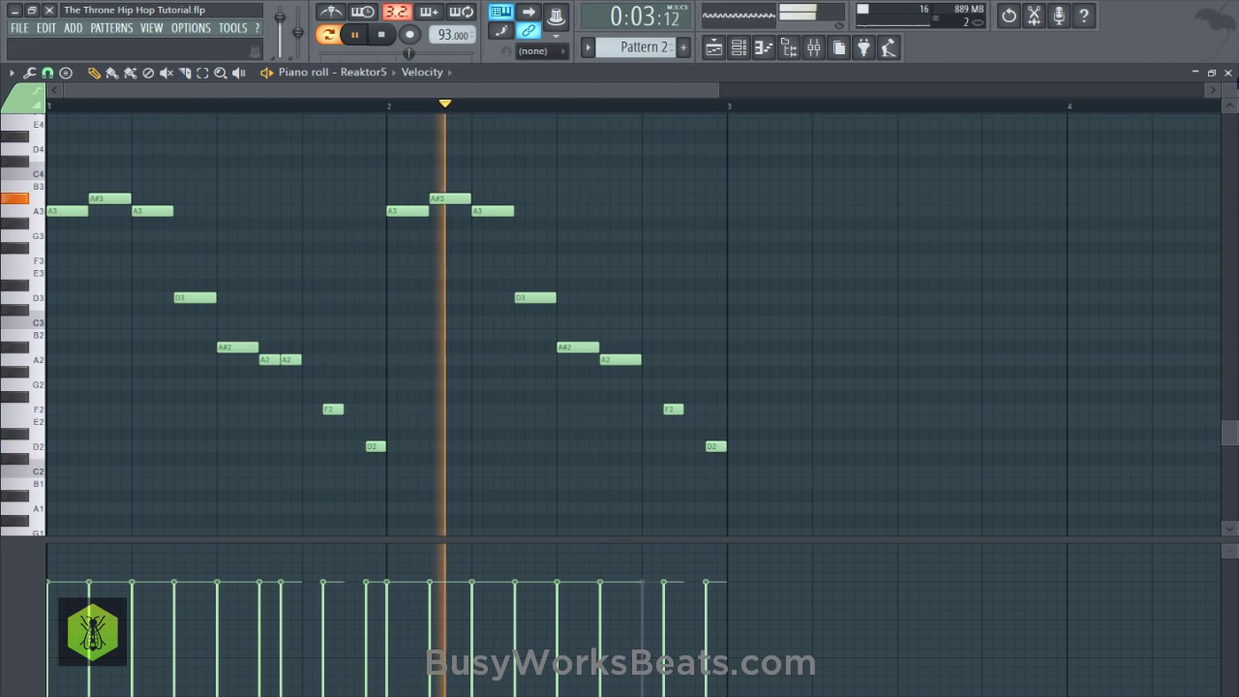
Close the piano roll and replace the Pattern 1 clips at bars 3 and 7 on Track 1 with Pattern 2.
{"action": "left_click", "coordinate": [1228, 73]}
{"action": "right_click", "coordinate": [1177, 291]}
{"action": "key", "text": "space"}
{"action": "right_click", "coordinate": [244, 167]}
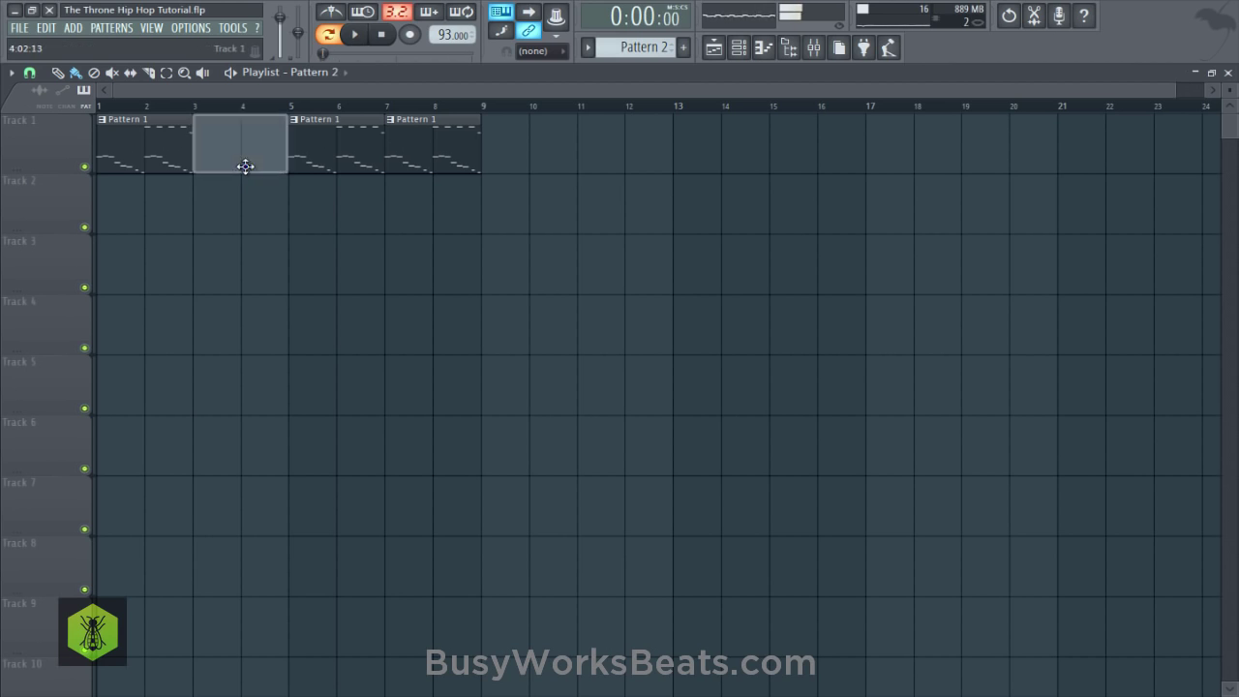
{"action": "left_click", "coordinate": [245, 166]}
{"action": "right_click", "coordinate": [403, 150]}
{"action": "left_click", "coordinate": [397, 150]}
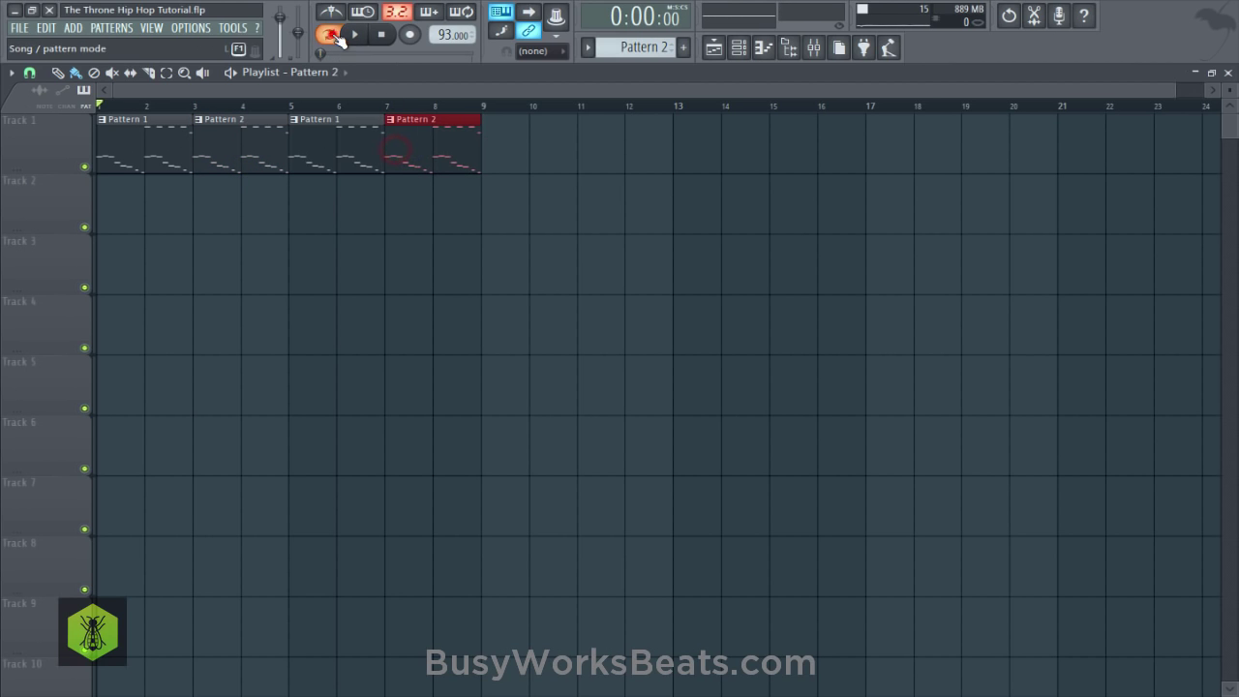
Play the arrangement in song mode, lower Insert 1's level to about 29% (-19.8 dB), and save the project.
{"action": "key", "text": "space"}
{"action": "key", "text": "ctrl+s"}
{"action": "left_click", "coordinate": [816, 47]}
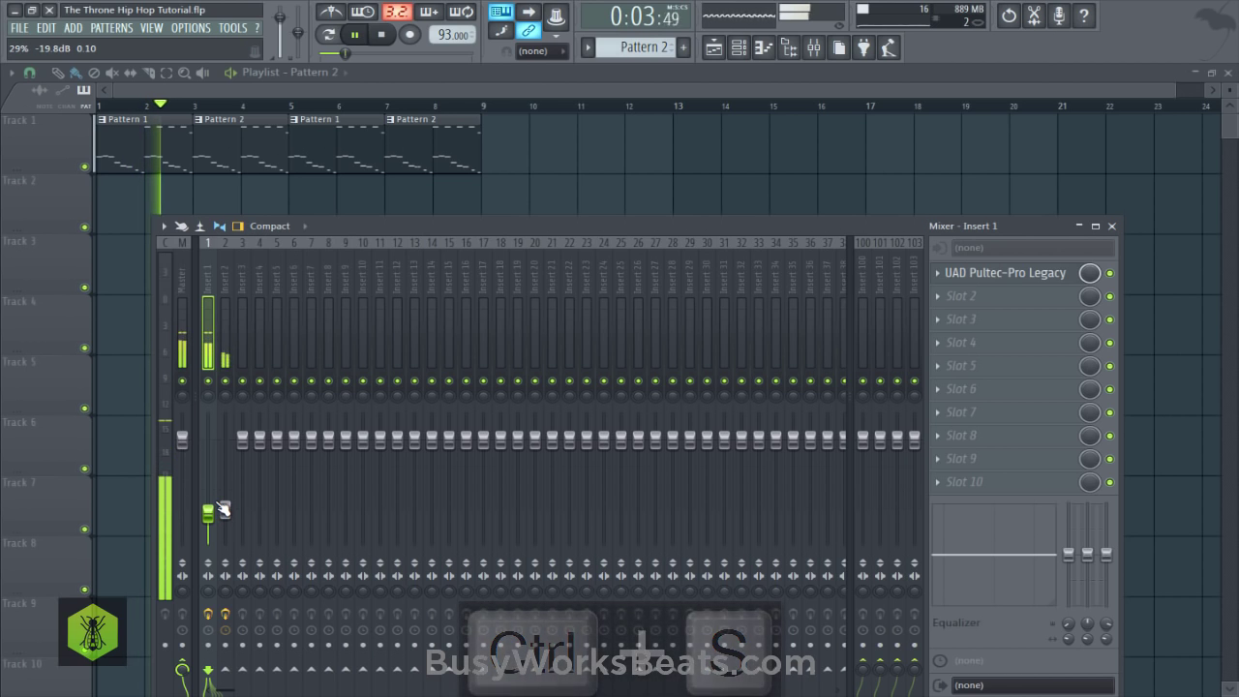
{"action": "key", "text": "ctrl+s"}
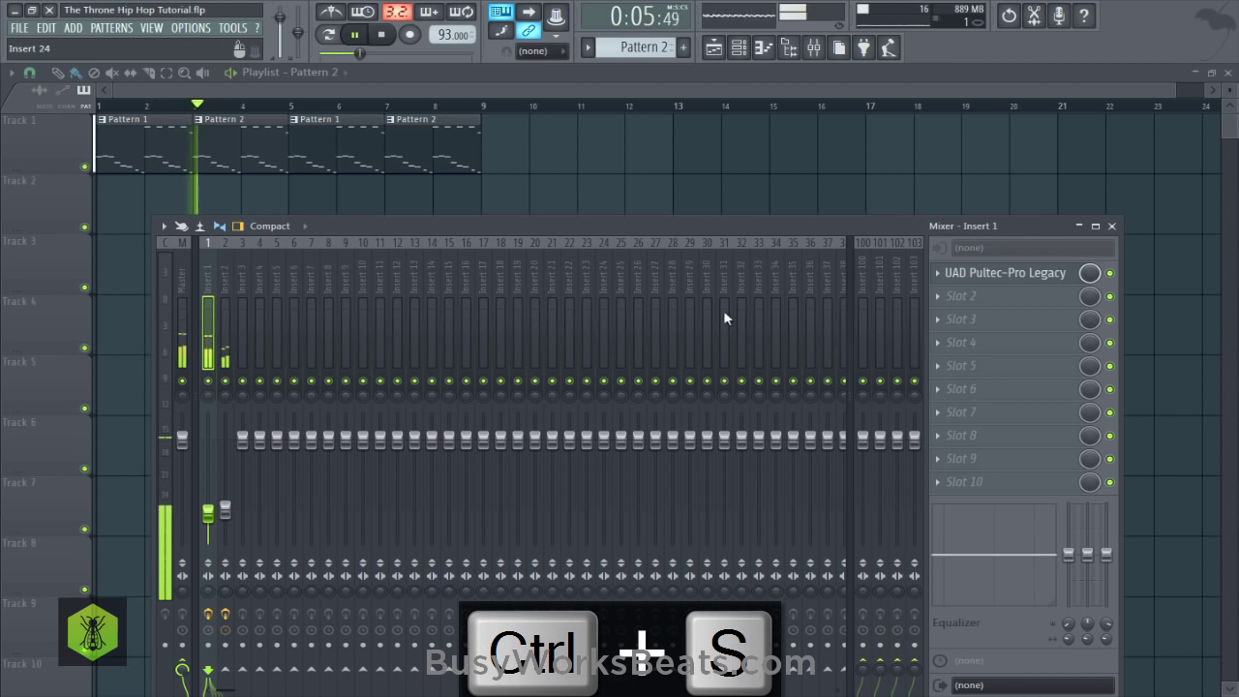
Load iZotope Ozone 7 Imager into Insert 1's second effect slot and dismiss its preset manager.
{"action": "left_click", "coordinate": [974, 300]}
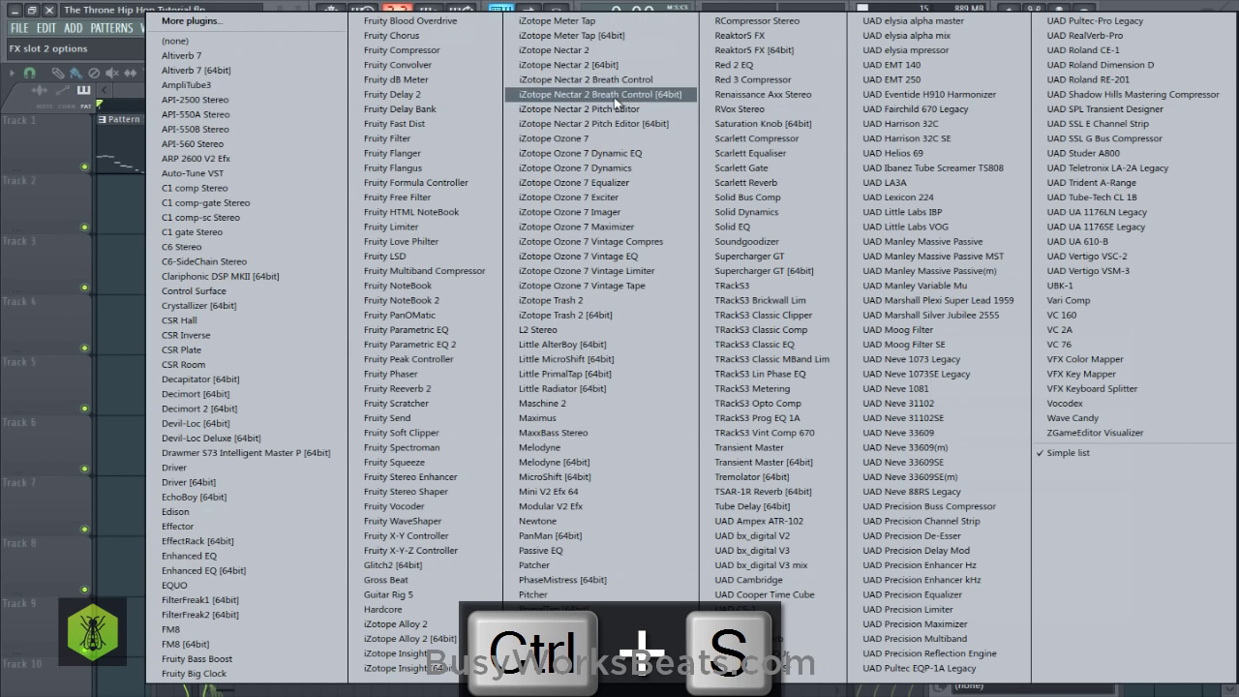
{"action": "left_click", "coordinate": [624, 213]}
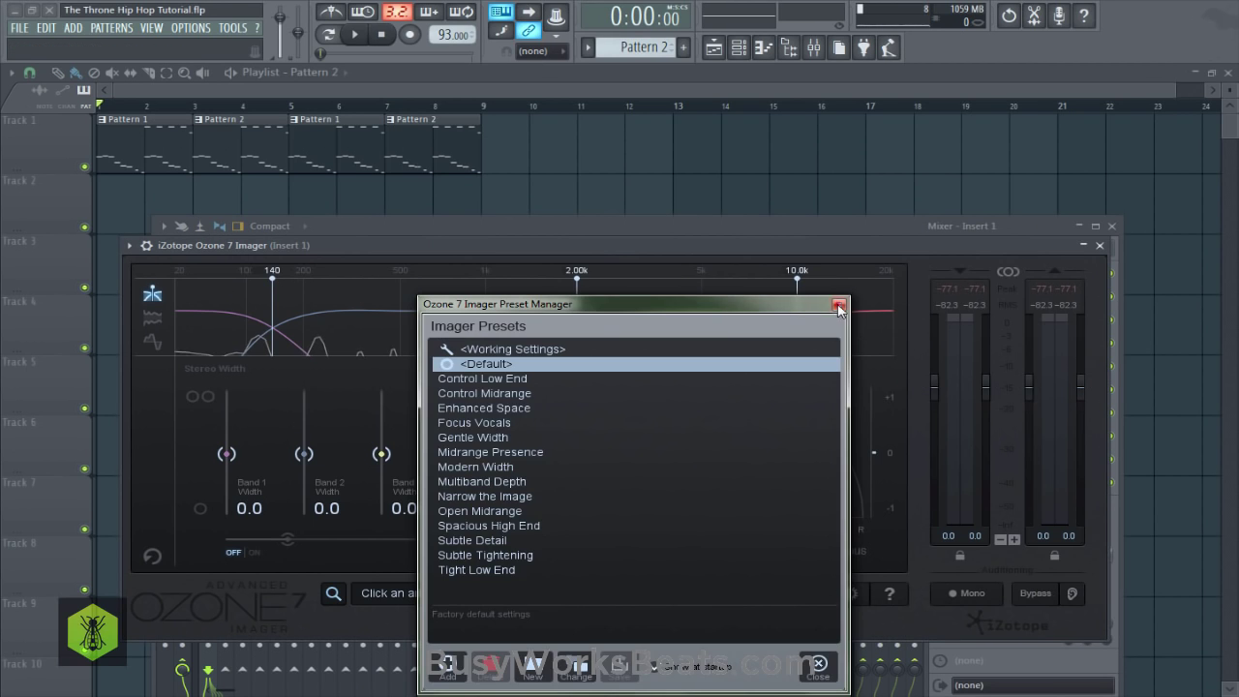
{"action": "left_click", "coordinate": [838, 306]}
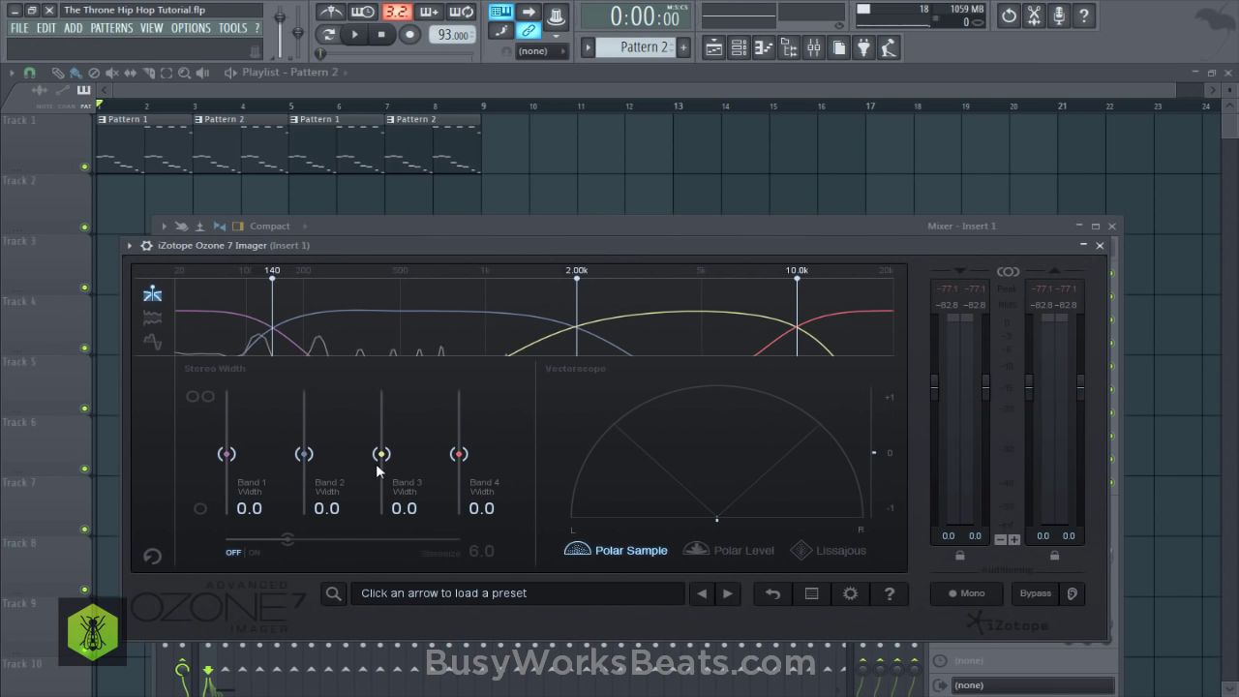
Set the Imager's Band 3 width to about 93.7 and Stereoize to about 13.5, auditioning the arrangement.
{"action": "left_click_drag", "start_coordinate": [380, 454], "coordinate": [374, 414]}
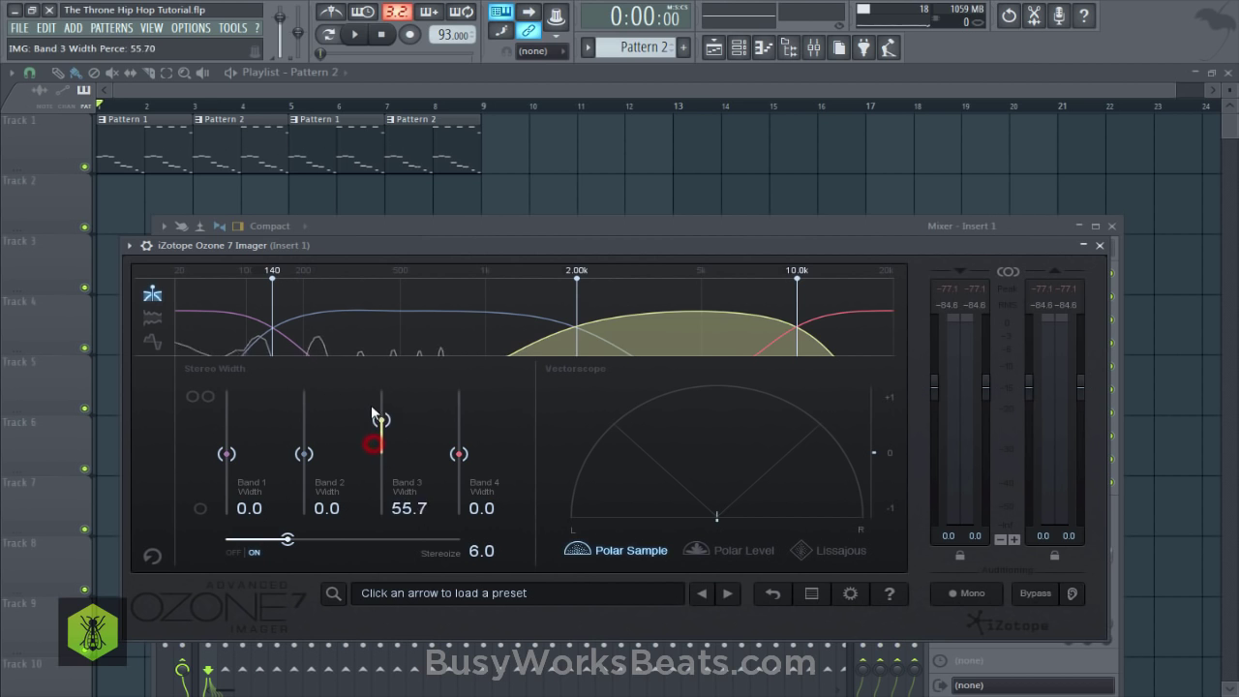
{"action": "key", "text": "space"}
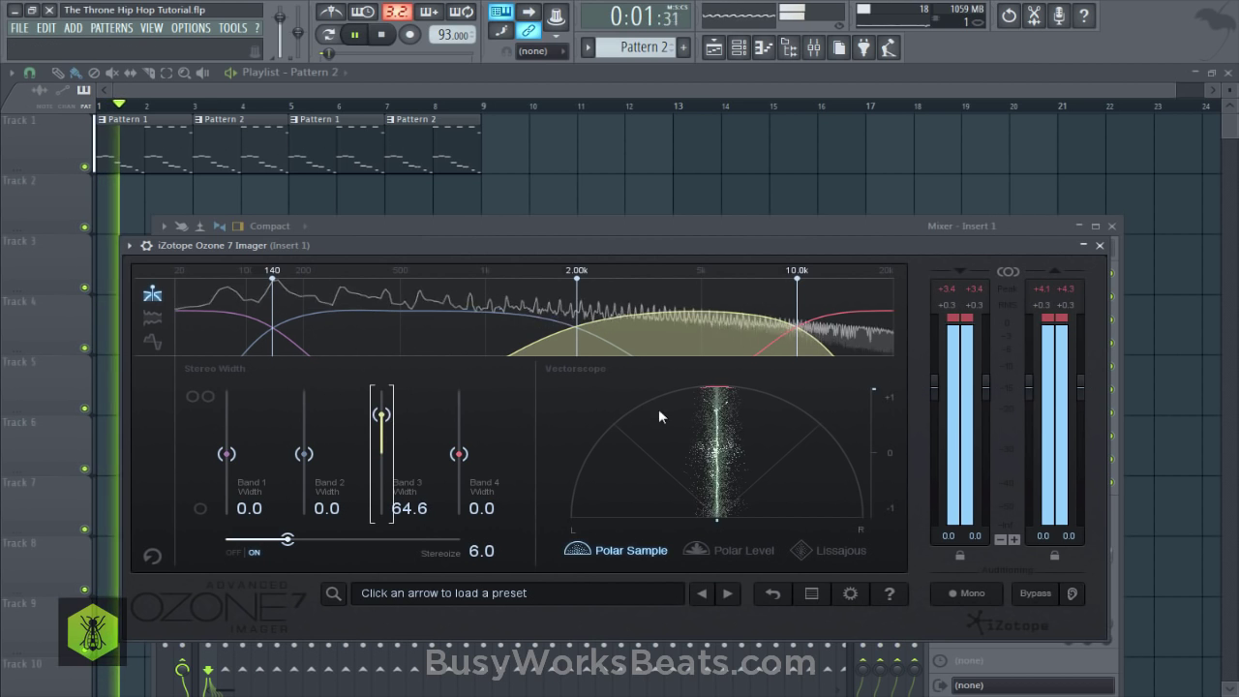
{"action": "left_click_drag", "start_coordinate": [382, 414], "coordinate": [381, 395]}
{"action": "key", "text": "space"}
{"action": "left_click_drag", "start_coordinate": [288, 539], "coordinate": [383, 542]}
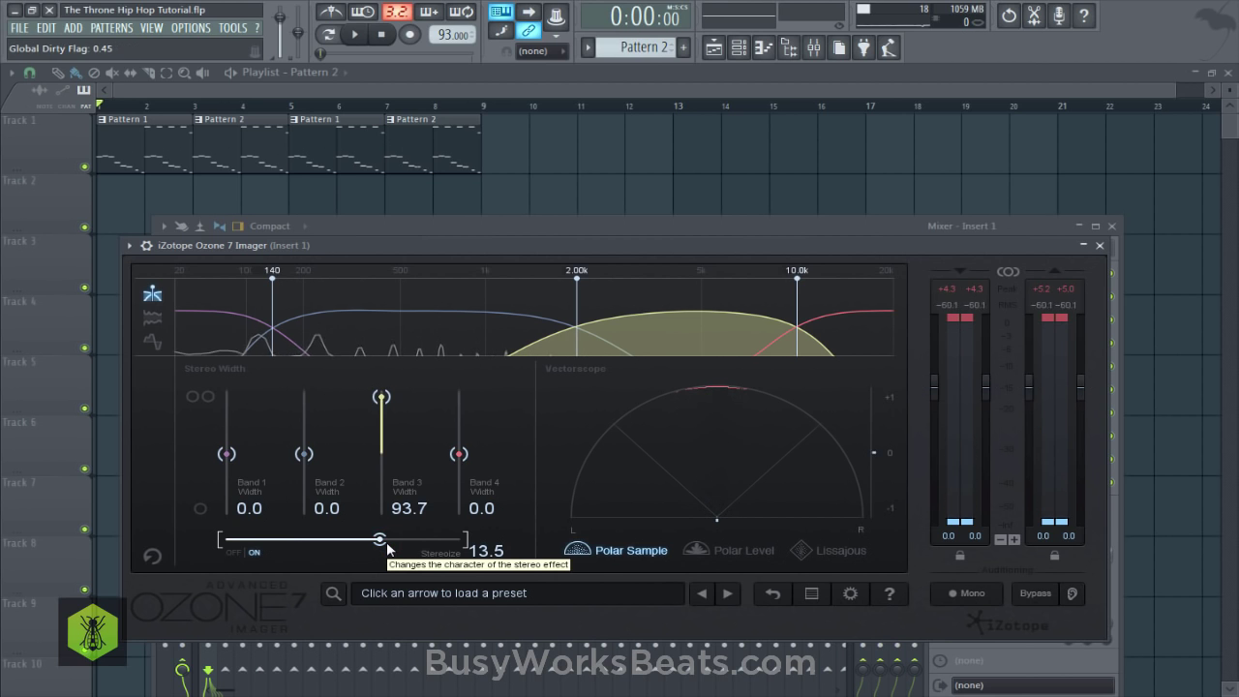
{"action": "key", "text": "space"}
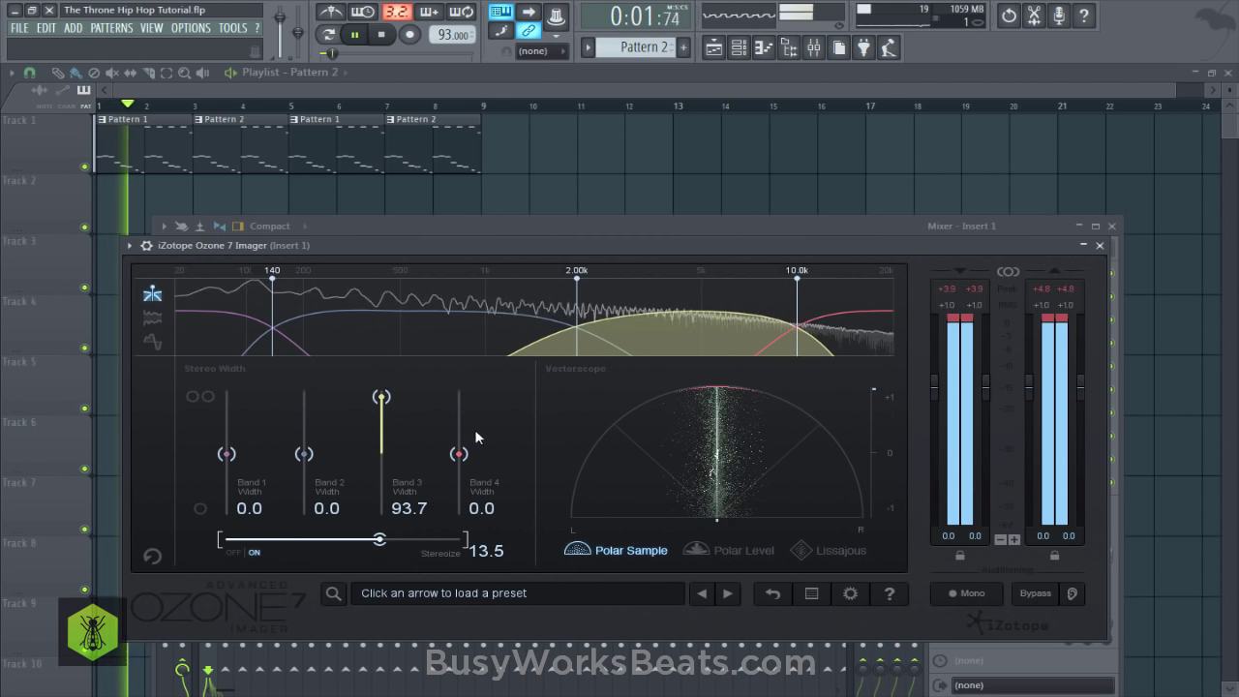
Set the Imager's Band 4 width to about 57.0 and Band 2 width to about 38.0, audition the arrangement, and close the Imager.
{"action": "left_click_drag", "start_coordinate": [459, 453], "coordinate": [460, 411]}
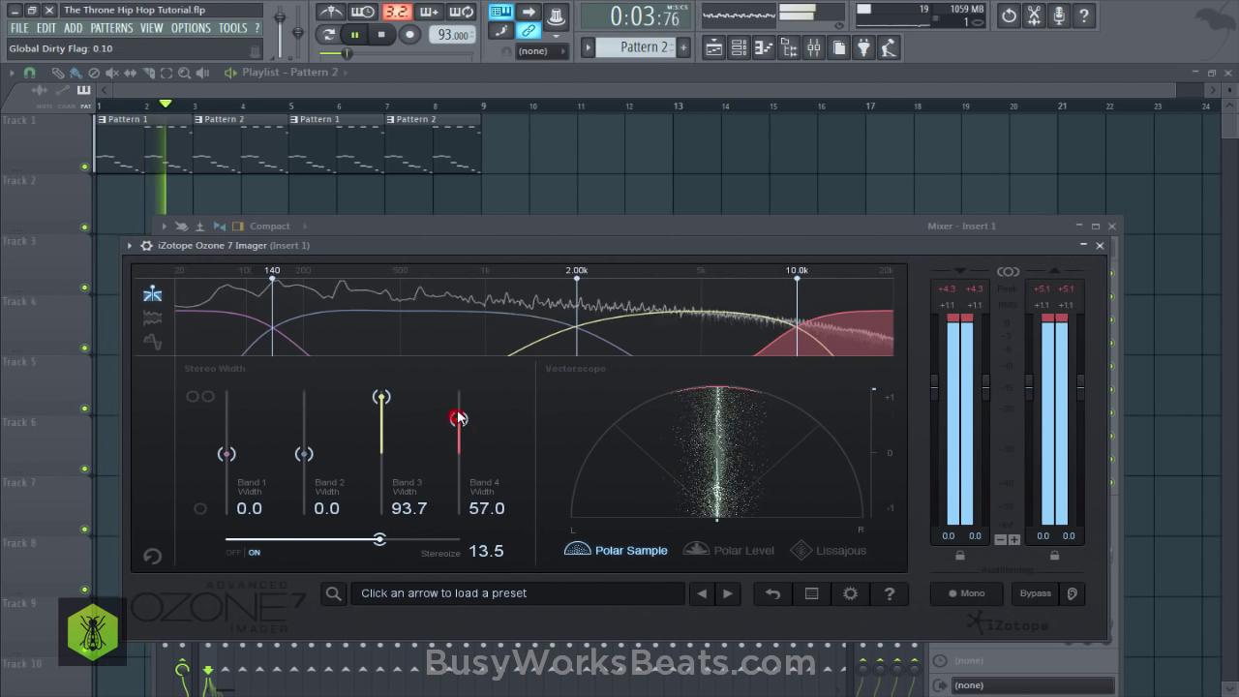
{"action": "mouse_move", "coordinate": [304, 453]}
{"action": "left_mouse_down"}
{"action": "mouse_move", "coordinate": [305, 416]}
{"action": "mouse_move", "coordinate": [304, 430]}
{"action": "left_mouse_up"}
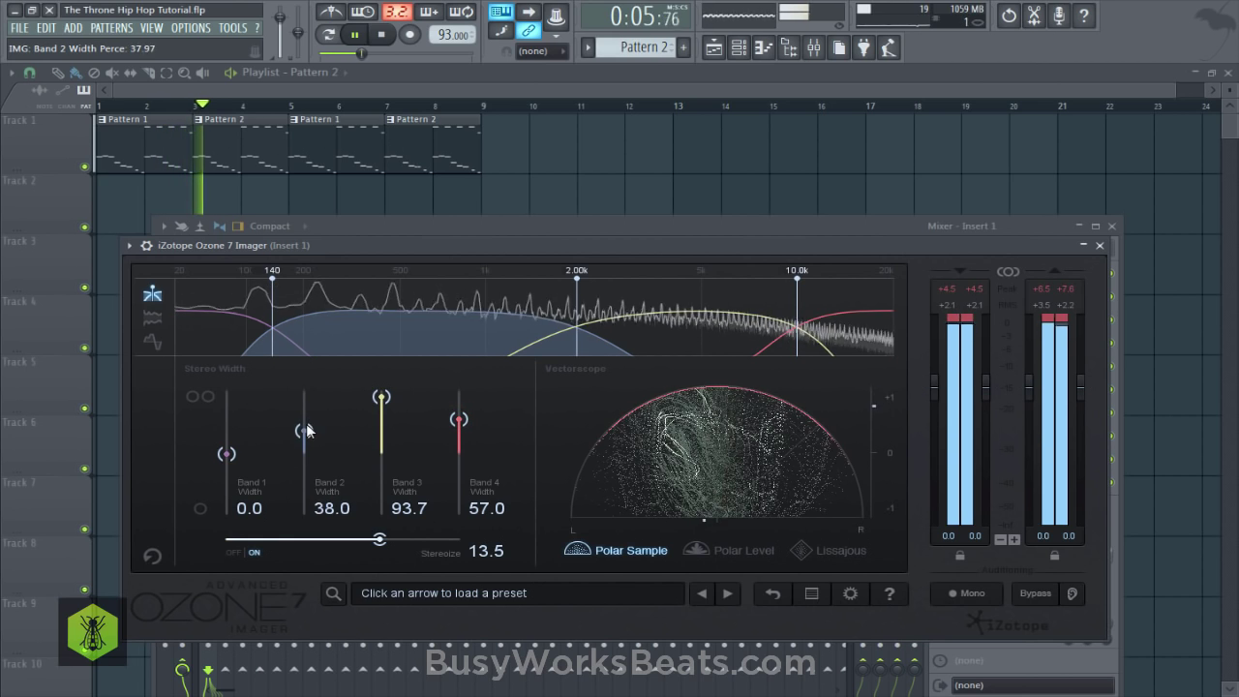
{"action": "key", "text": "space"}
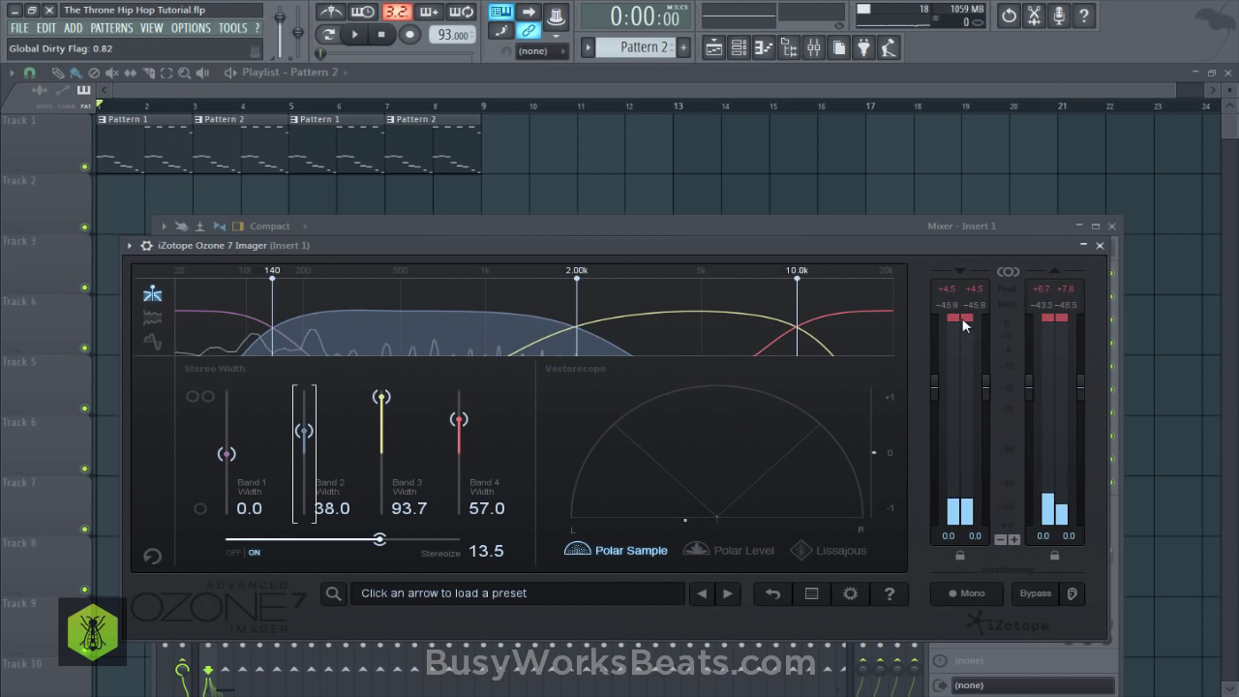
{"action": "key", "text": "space"}
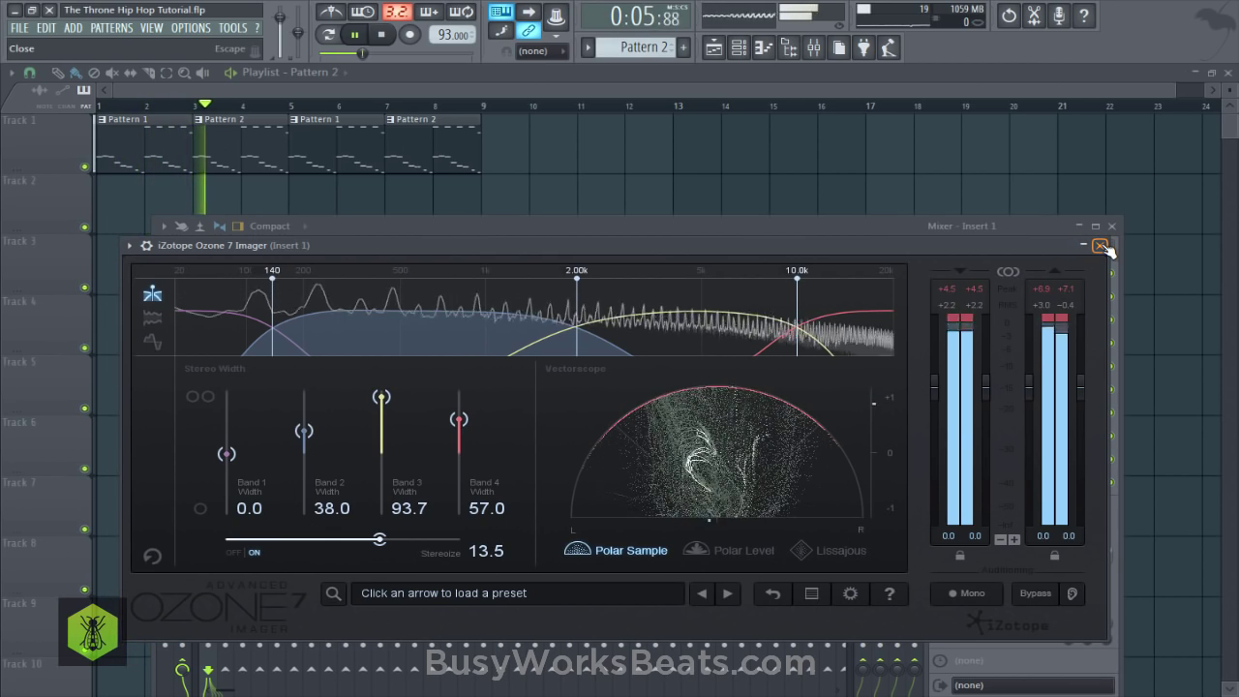
{"action": "key", "text": "space"}
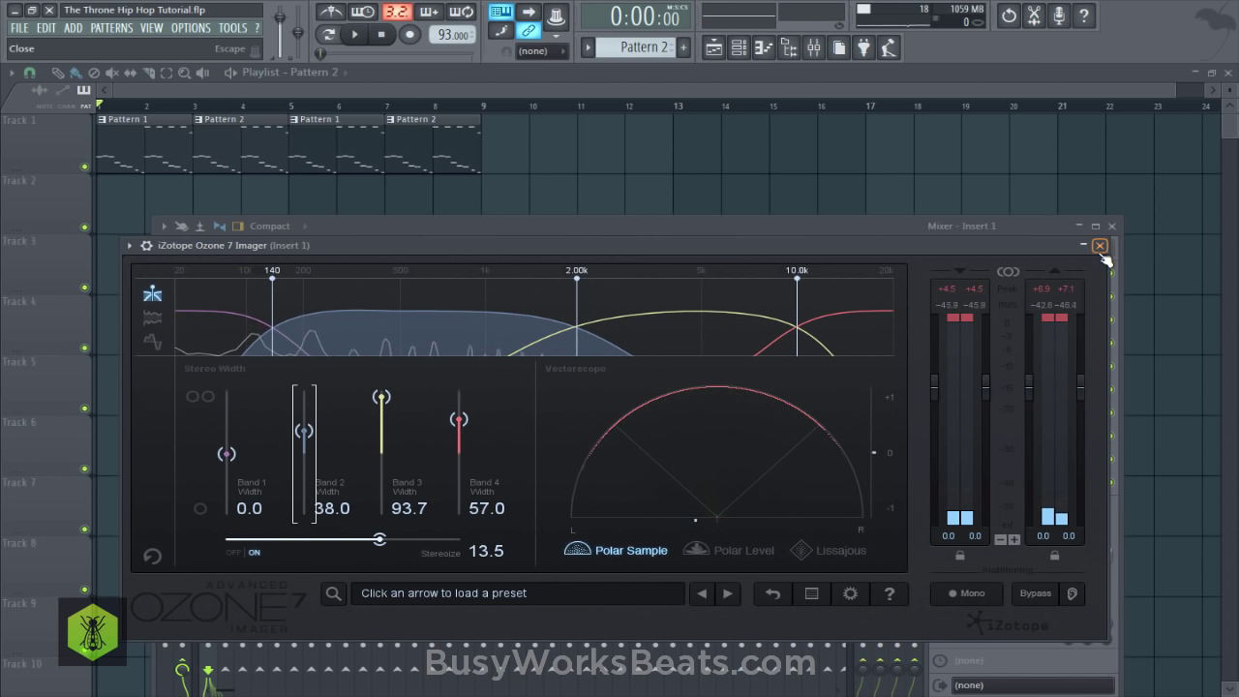
{"action": "left_click", "coordinate": [1100, 247]}
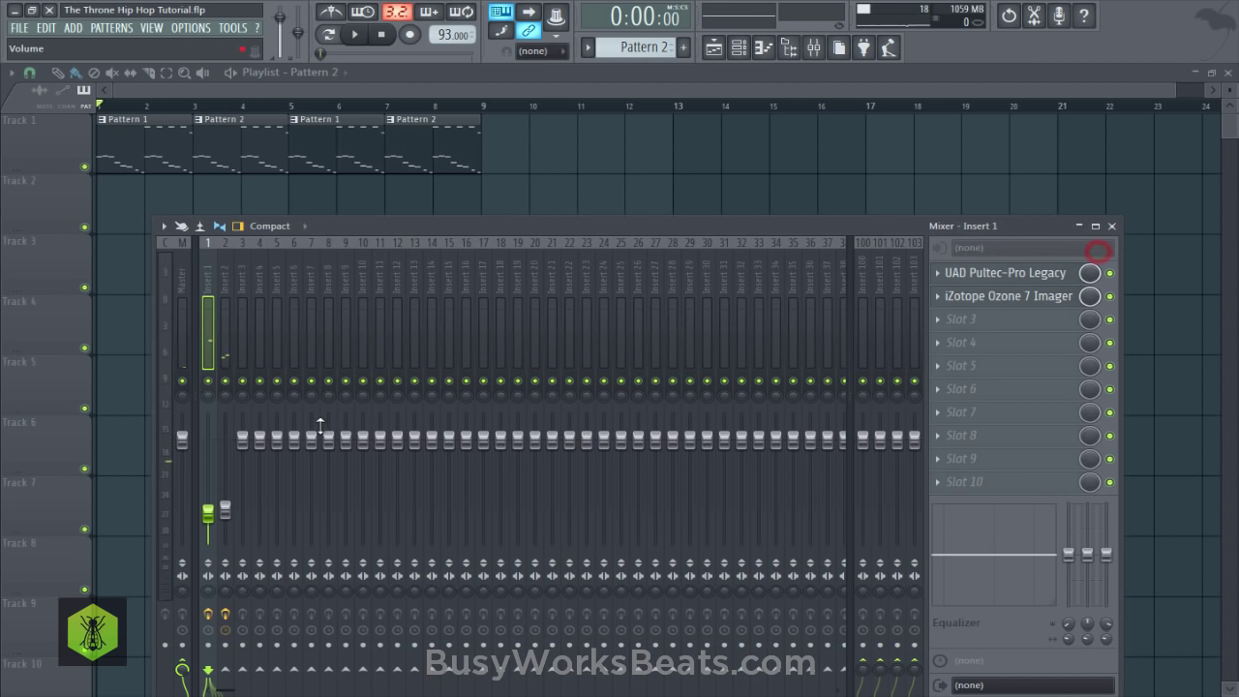
Open the first Reaktor5 channel's instrument, reset Insert 1's mixer level to its default during playback, and close the instrument.
{"action": "left_click", "coordinate": [739, 49]}
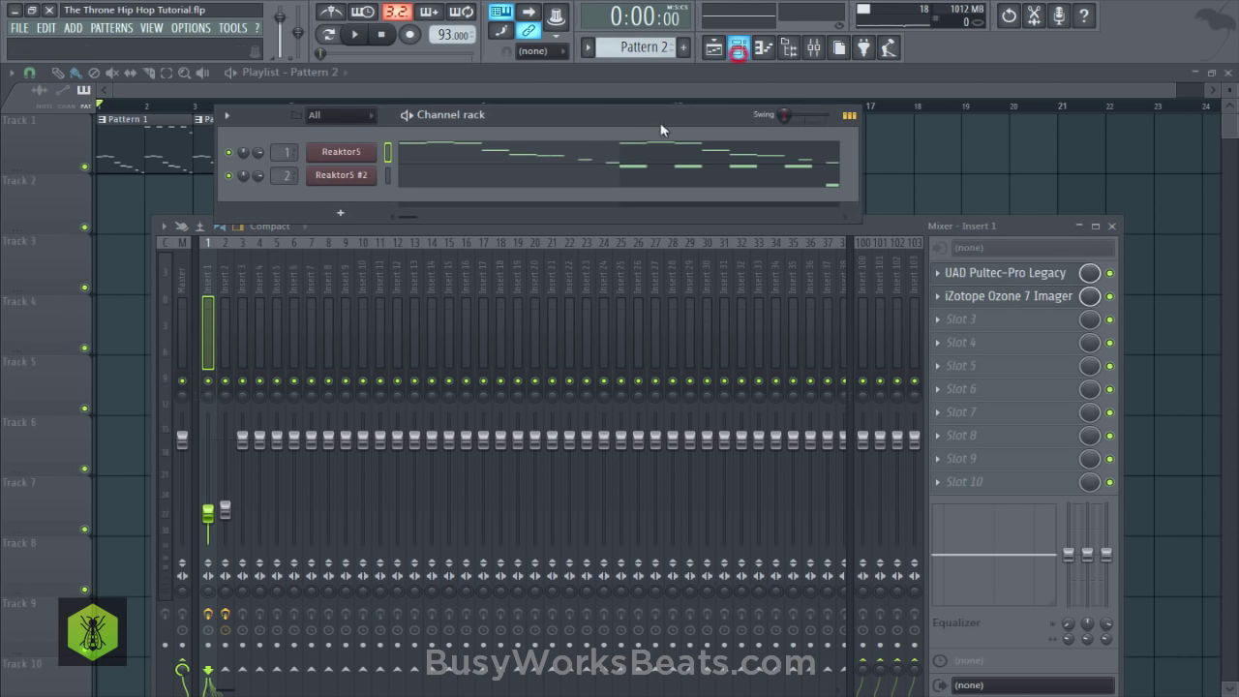
{"action": "left_click", "coordinate": [358, 155]}
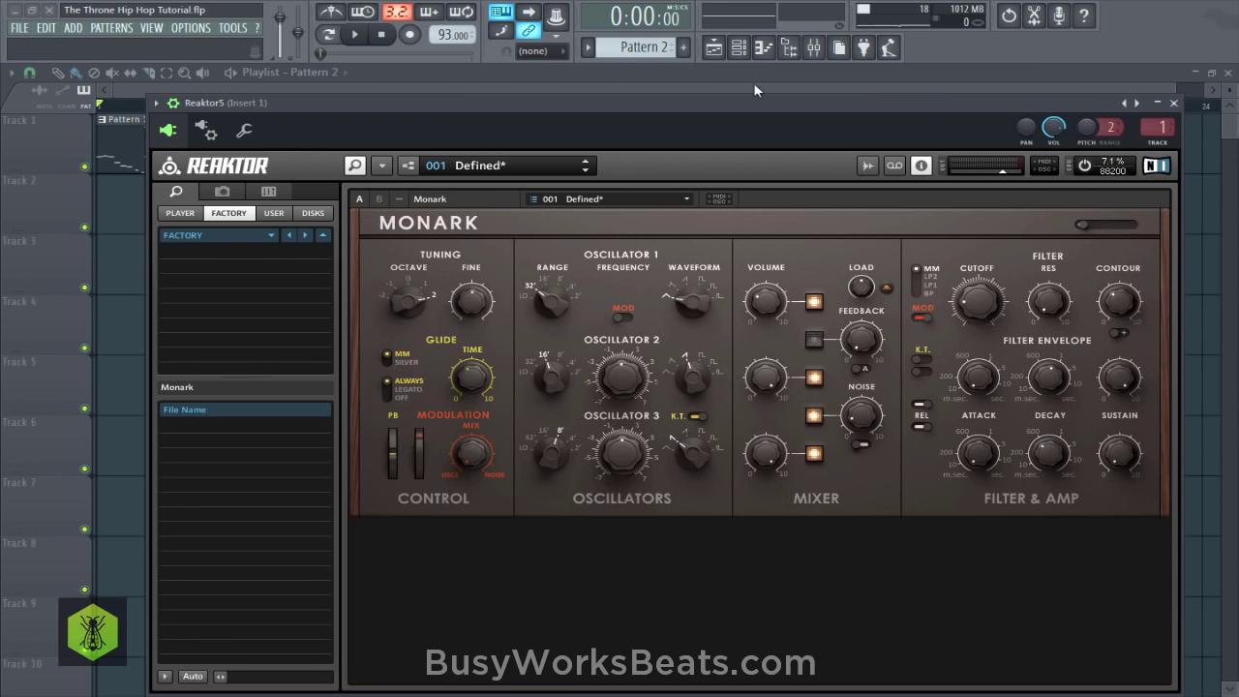
{"action": "left_click", "coordinate": [813, 47]}
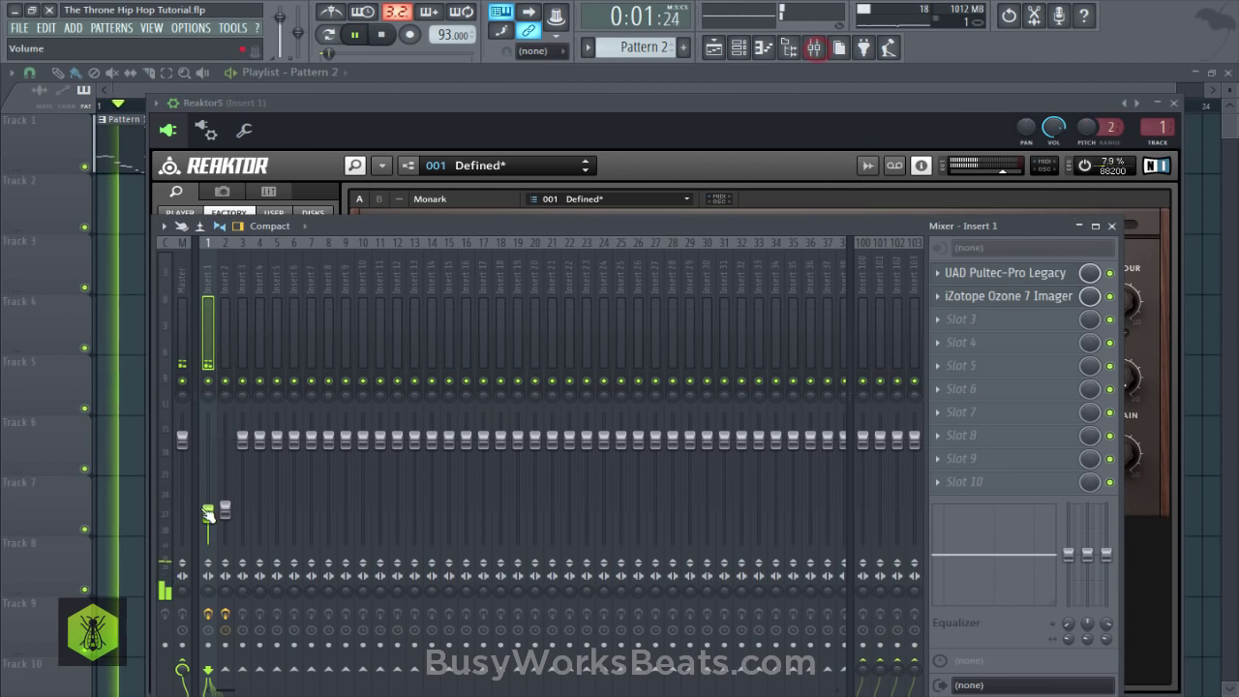
{"action": "right_click", "coordinate": [207, 451]}
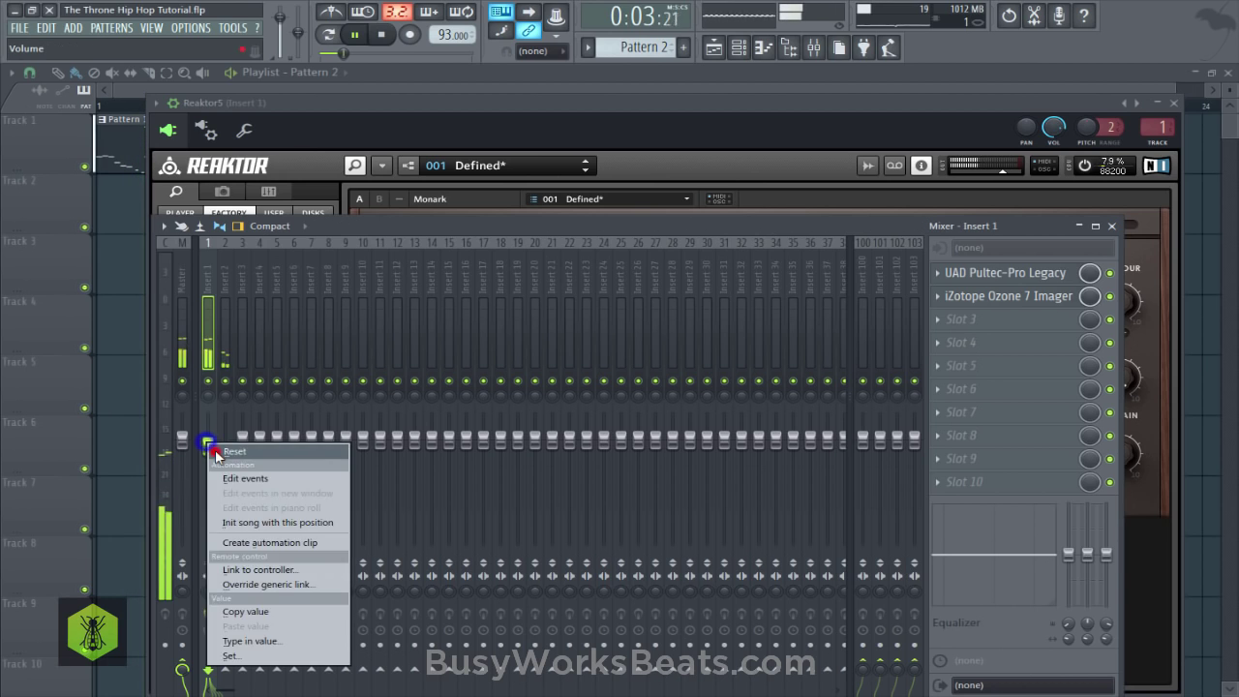
{"action": "left_click", "coordinate": [215, 450]}
{"action": "left_click", "coordinate": [677, 124]}
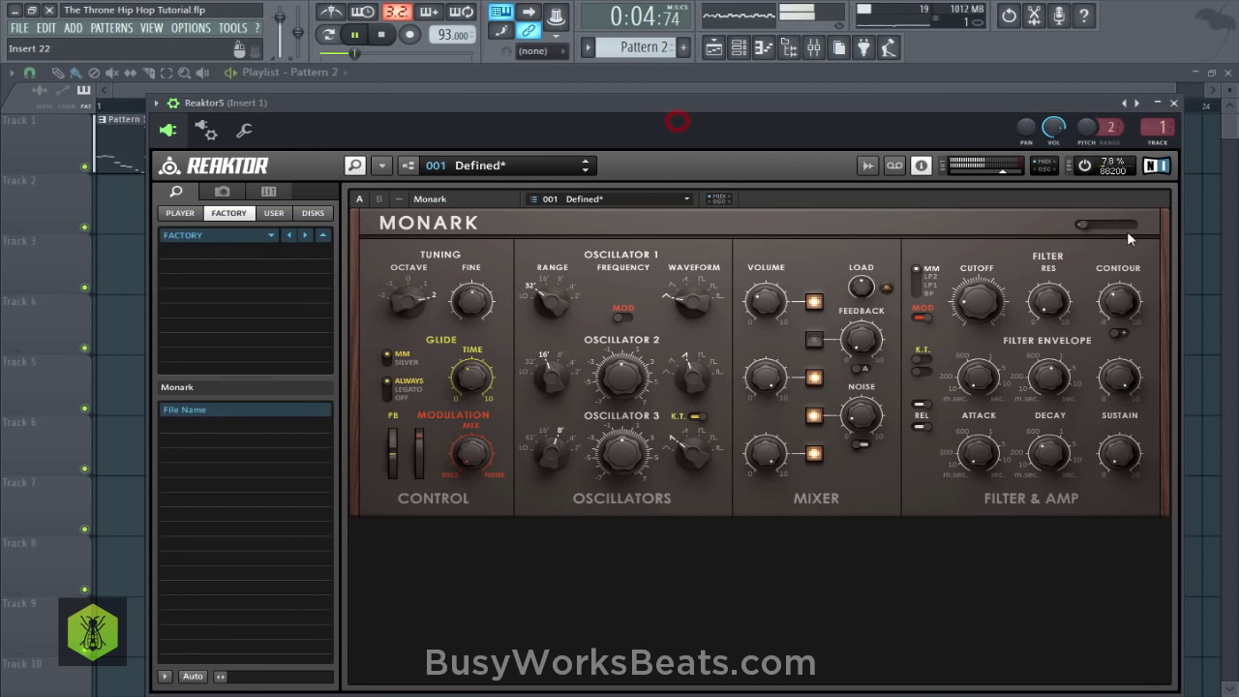
{"action": "left_click", "coordinate": [1173, 104]}
Reopen Insert 1's Ozone 7 Imager, dismiss its preset manager, set Band 1 width to -100.0, and close the Imager.
{"action": "left_click", "coordinate": [1003, 295]}
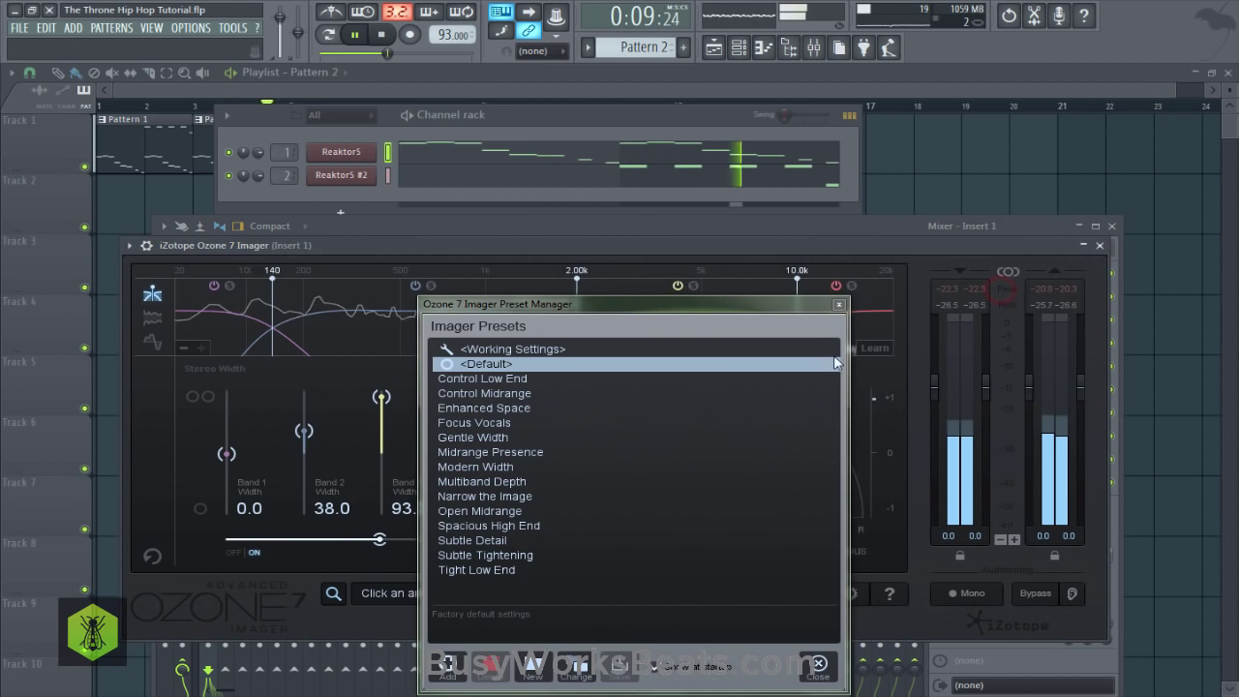
{"action": "left_click", "coordinate": [840, 305]}
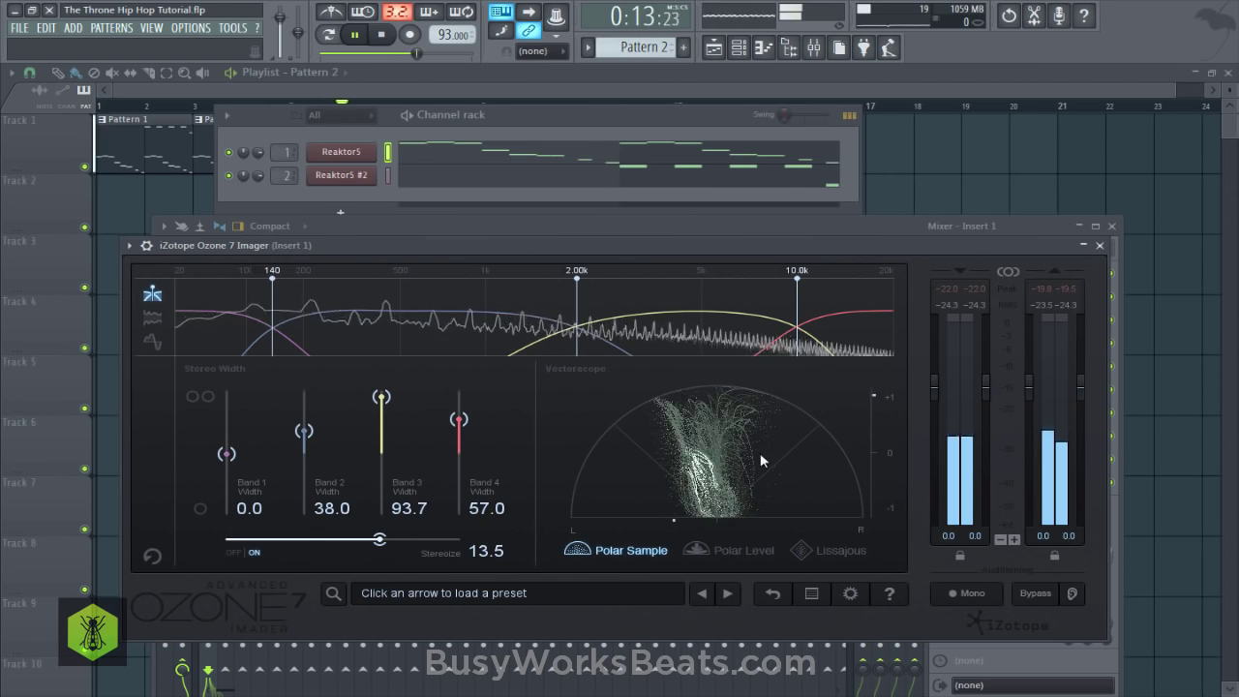
{"action": "left_click_drag", "start_coordinate": [229, 455], "coordinate": [208, 525]}
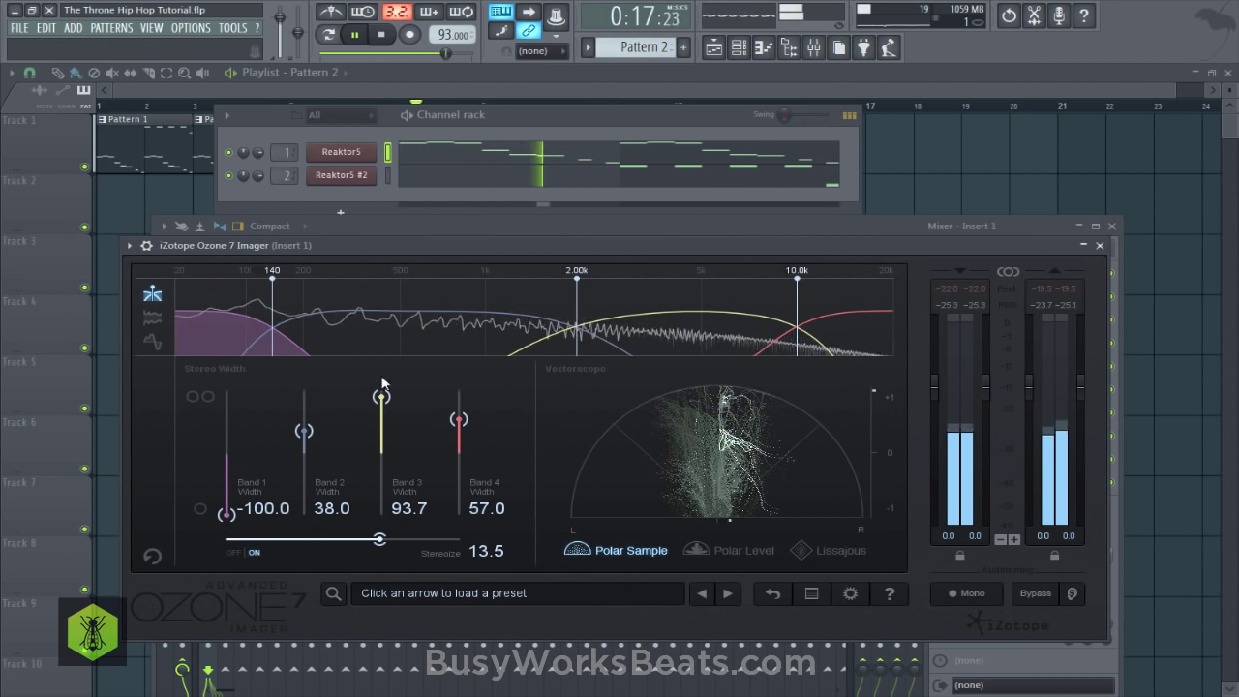
{"action": "left_click", "coordinate": [1099, 246]}
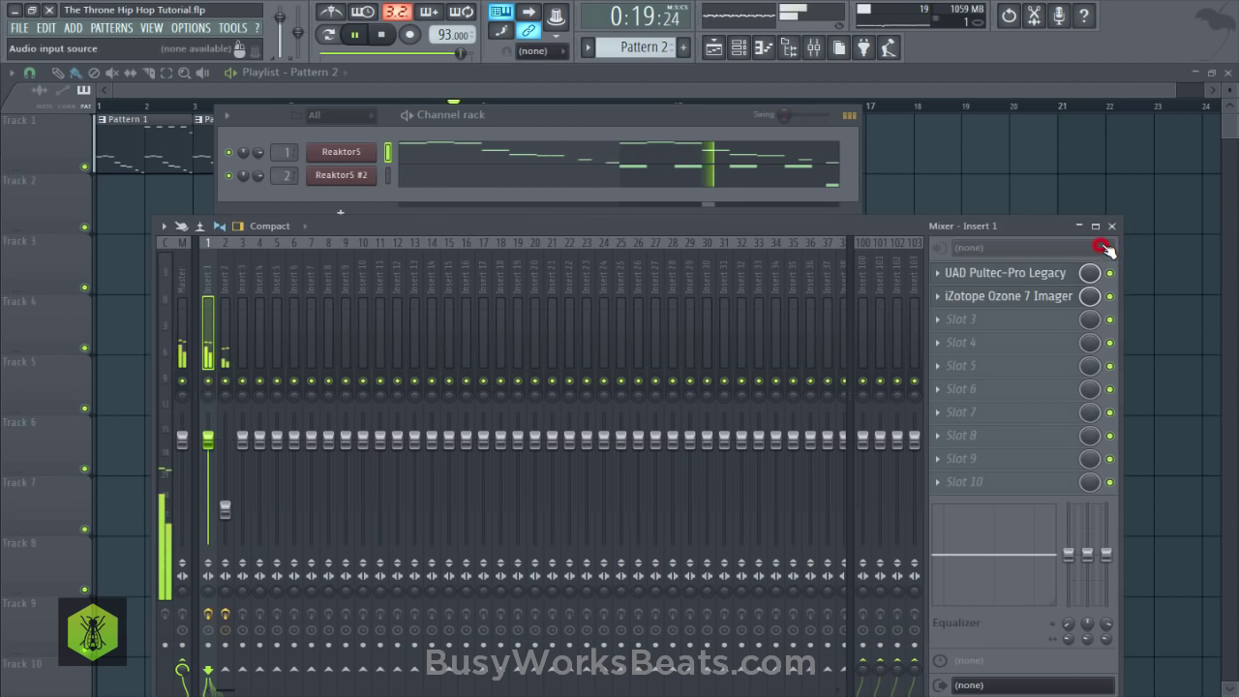
Reduce the Imager's Stereoize amount to about 10.2 on Insert 1, and close the Imager, mixer and channel rack.
{"action": "left_click", "coordinate": [1004, 296]}
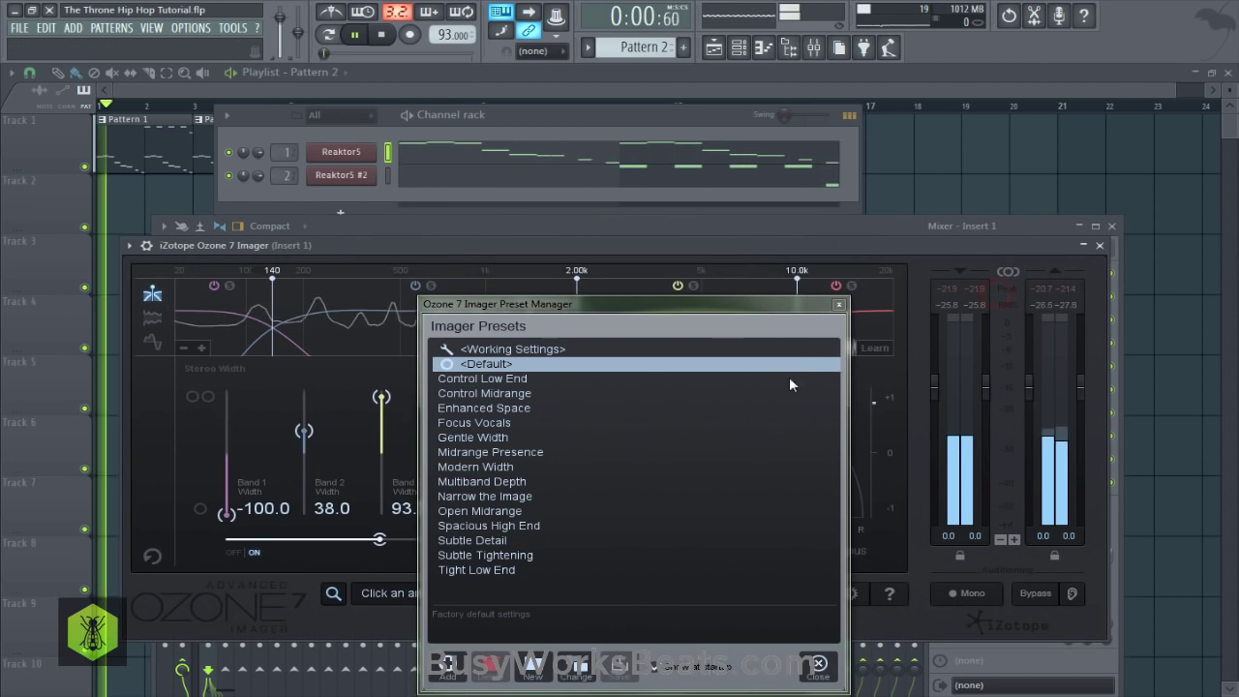
{"action": "left_click_drag", "start_coordinate": [379, 540], "coordinate": [342, 540]}
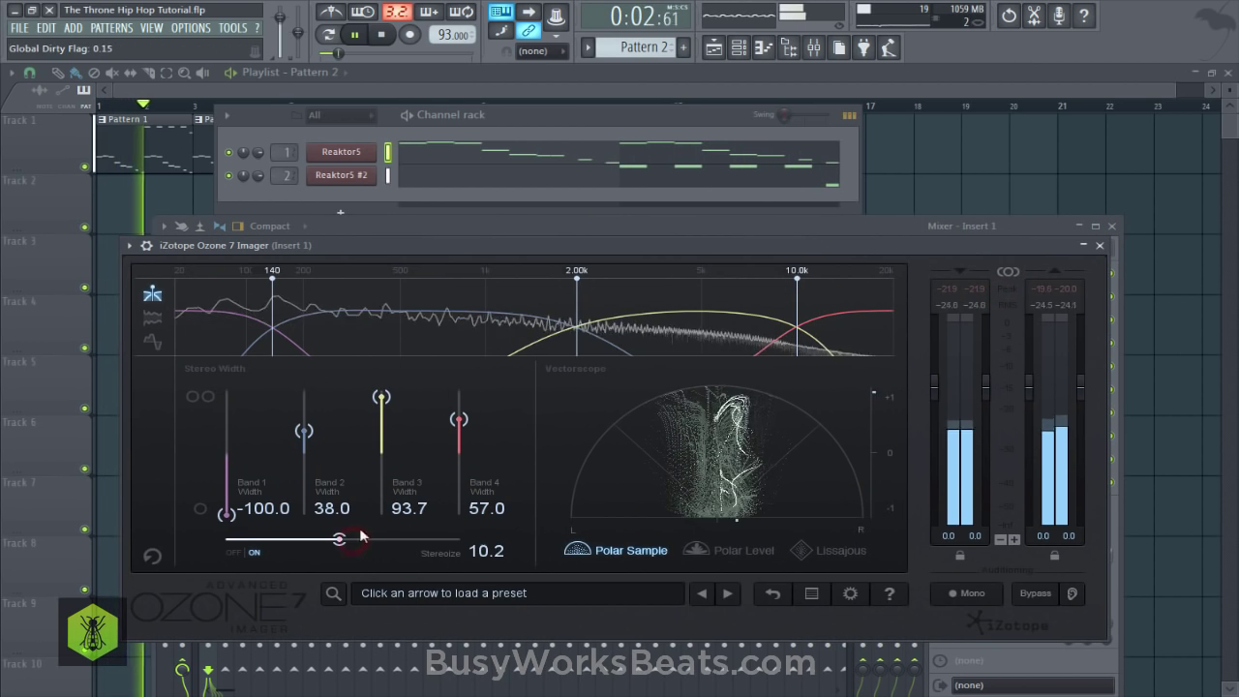
{"action": "left_click", "coordinate": [1100, 246]}
{"action": "left_click", "coordinate": [1112, 226]}
{"action": "key", "text": "F6"}
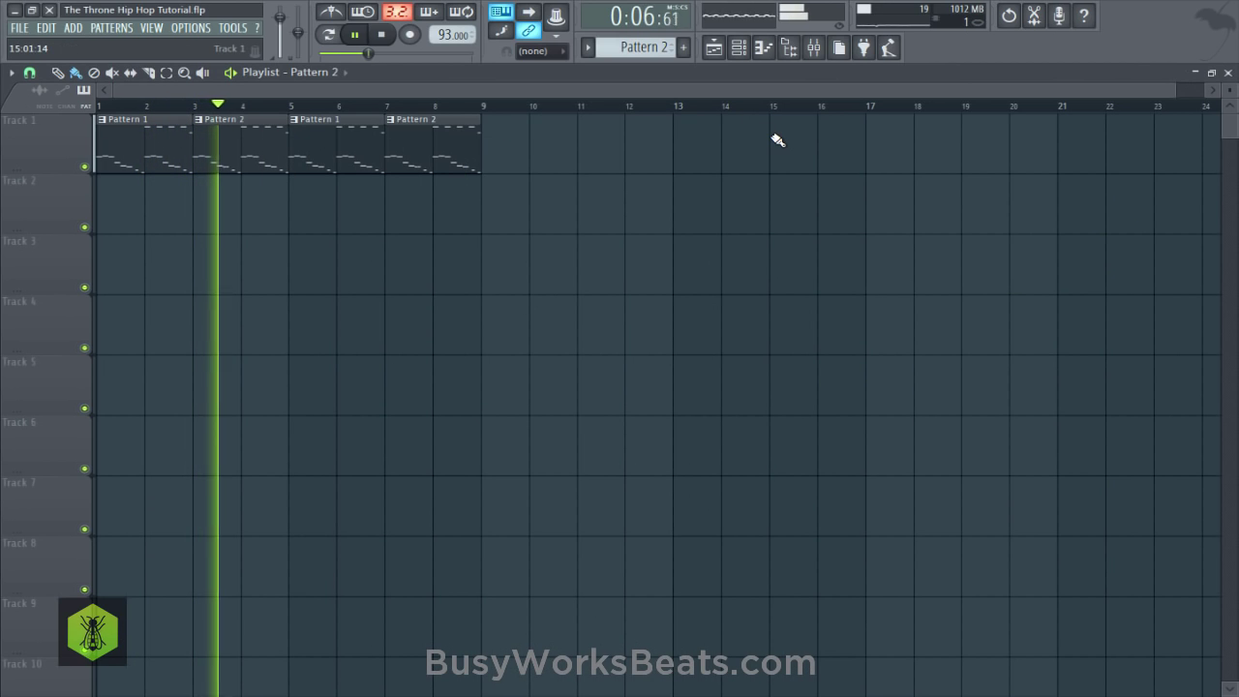
Switch to the empty Pattern 3, stop playback, and save the project.
{"action": "left_click", "coordinate": [739, 48]}
{"action": "scroll", "coordinate": [656, 47], "scroll_direction": "up", "scroll_amount": 1}
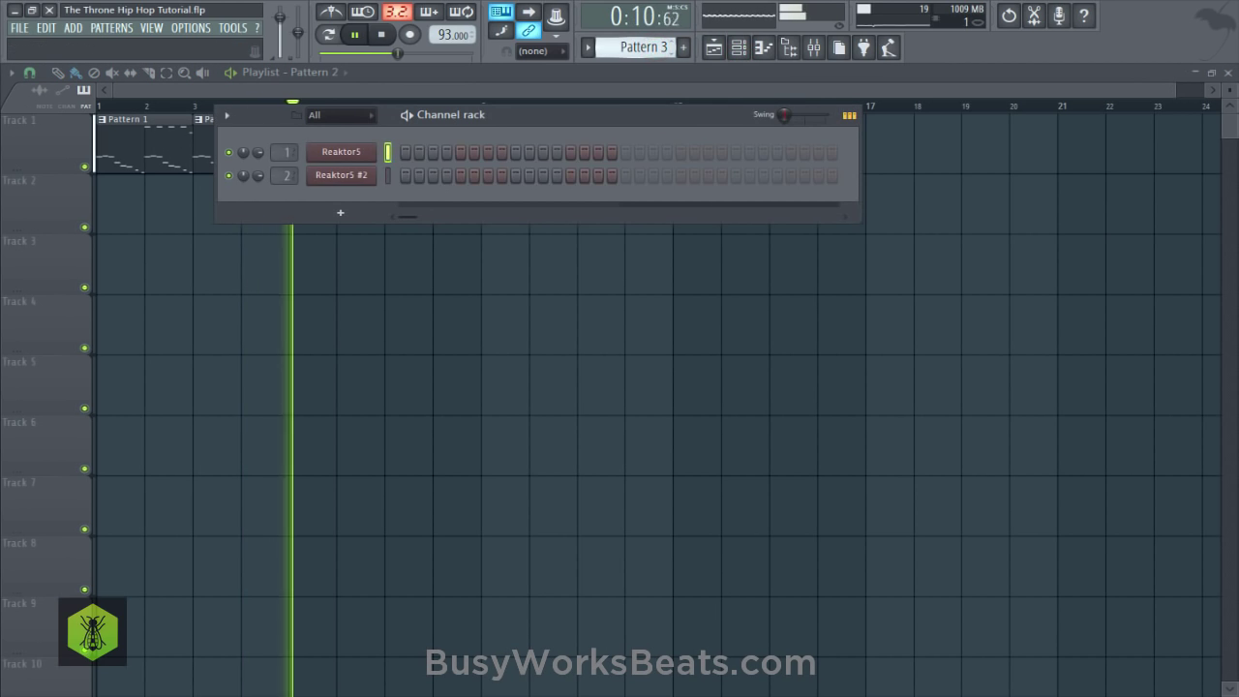
{"action": "right_click", "coordinate": [354, 328]}
{"action": "key", "text": "space"}
{"action": "key", "text": "ctrl+s"}
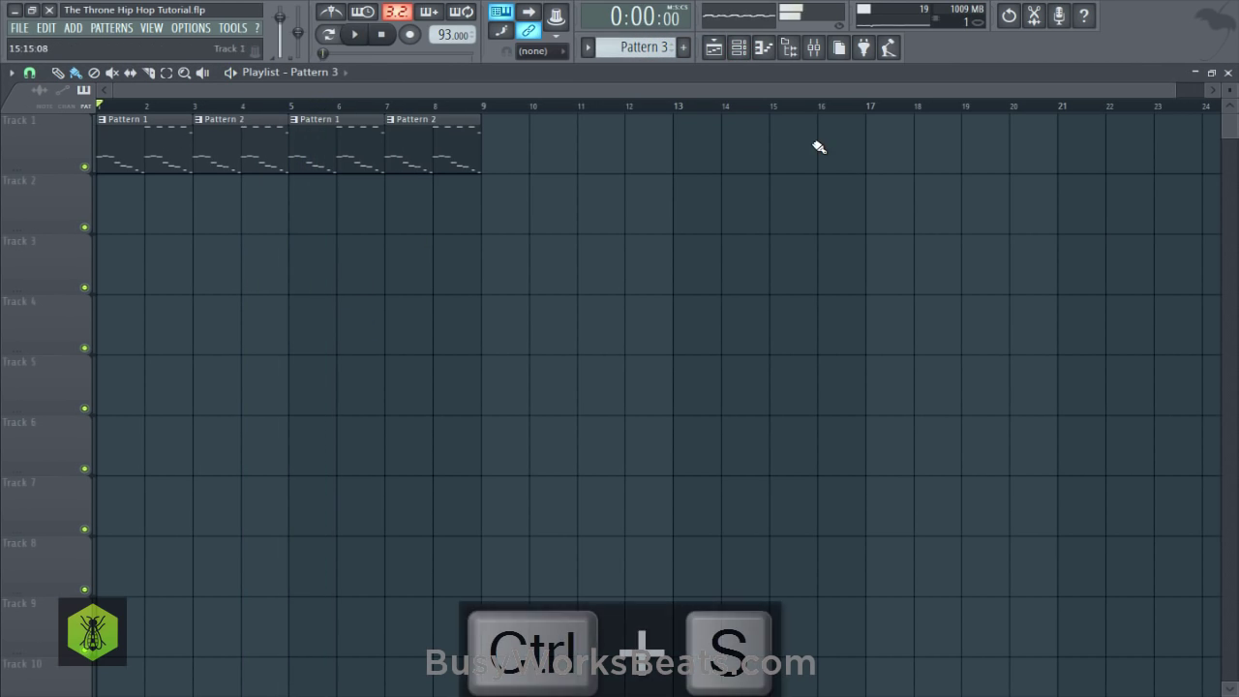
Play the arrangement and open the Snares folder of the Fire Drum Kit in Ultimate Producer Bundle 2 in the browser.
{"action": "key", "text": "space"}
{"action": "left_click", "coordinate": [788, 48]}
{"action": "left_click", "coordinate": [188, 312]}
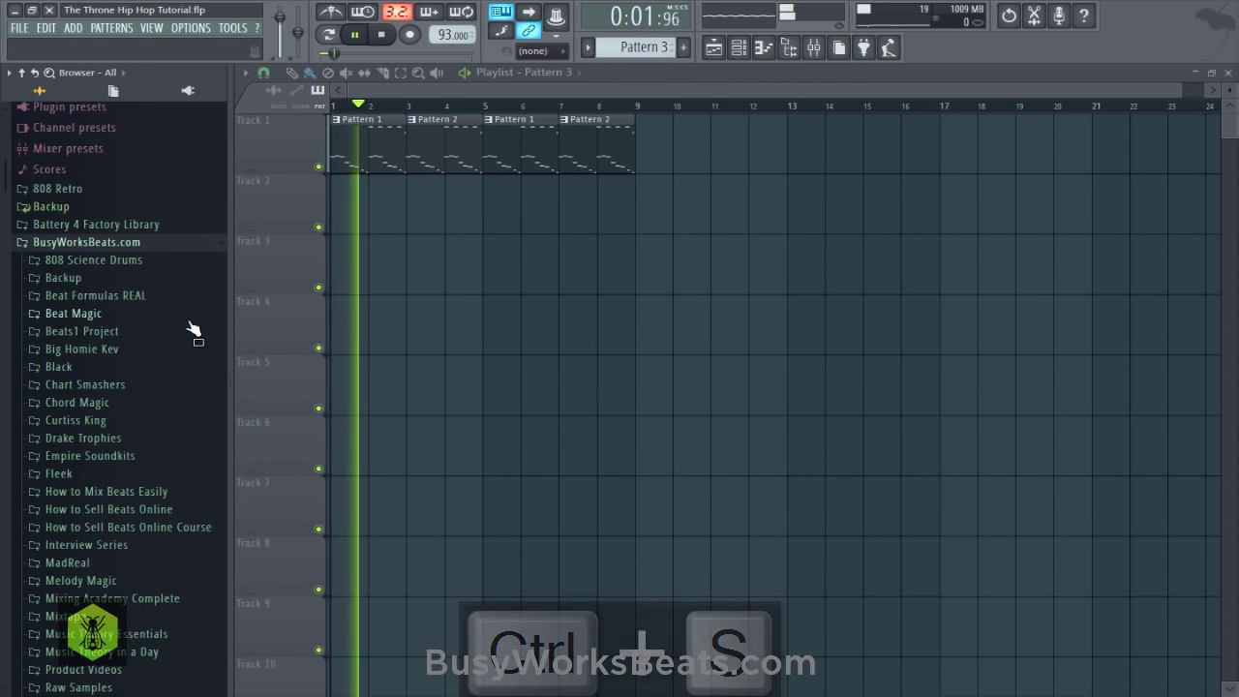
{"action": "scroll", "coordinate": [136, 366], "scroll_direction": "down", "scroll_amount": 5}
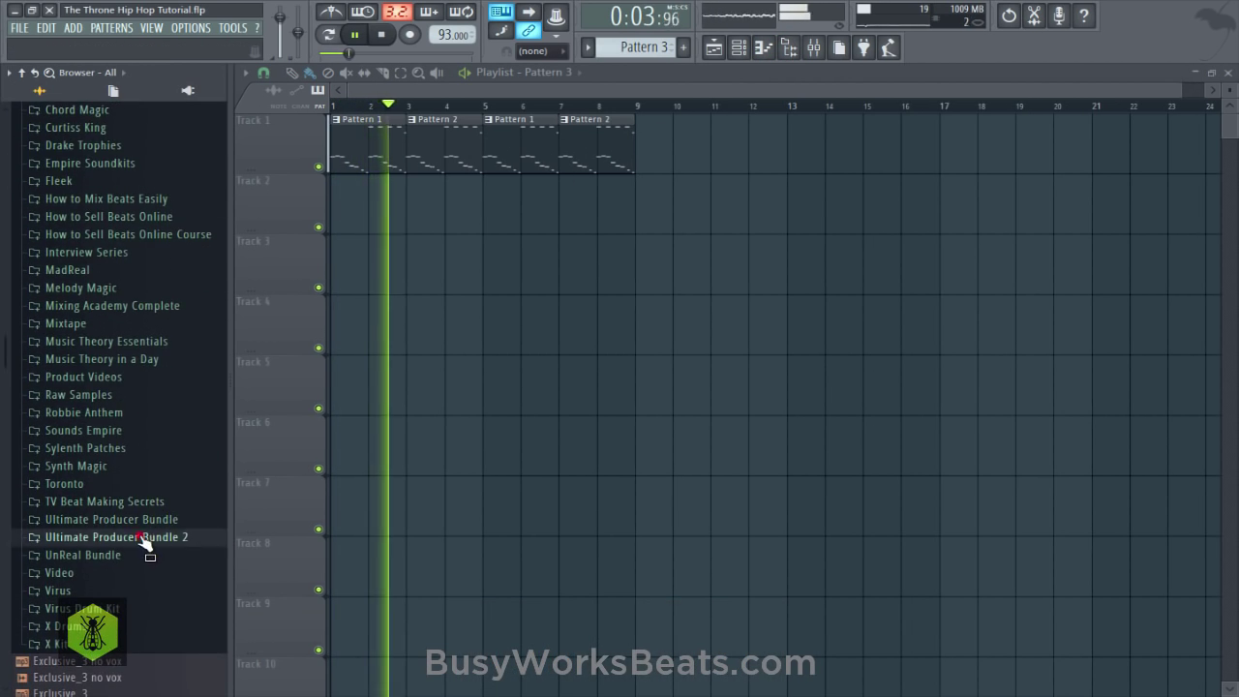
{"action": "left_click", "coordinate": [141, 539]}
{"action": "scroll", "coordinate": [120, 522], "scroll_direction": "down", "scroll_amount": 2}
{"action": "left_click", "coordinate": [103, 489]}
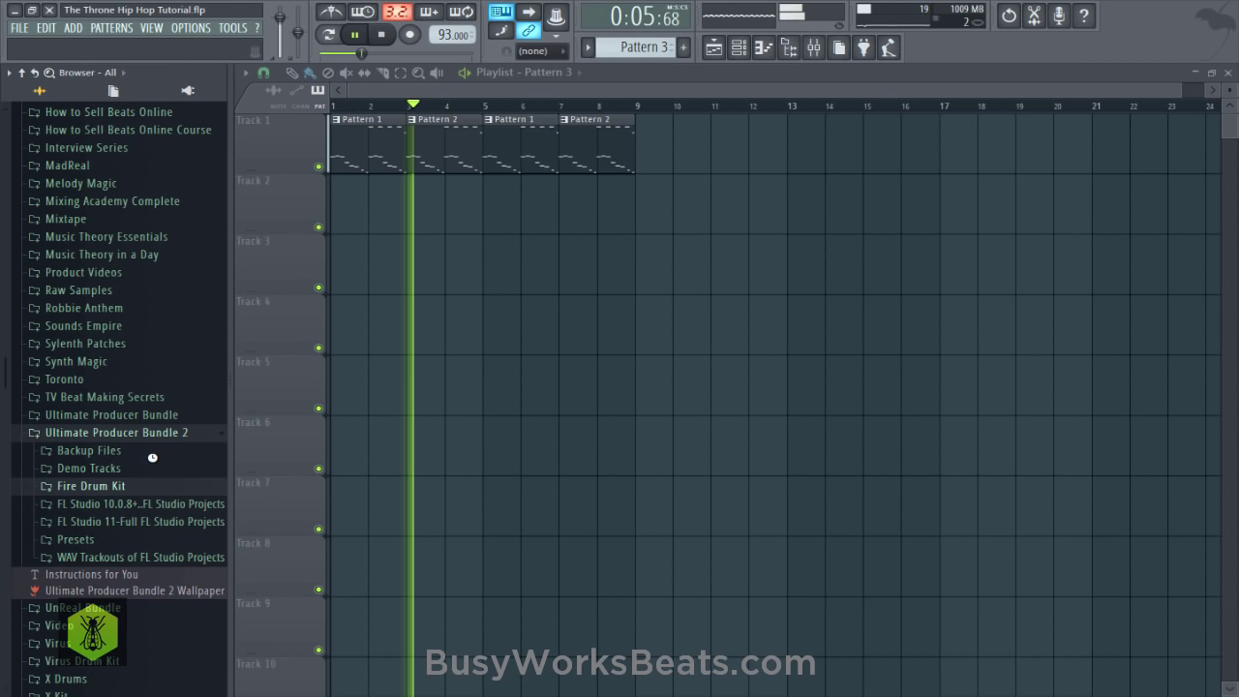
{"action": "scroll", "coordinate": [155, 504], "scroll_direction": "down", "scroll_amount": 2}
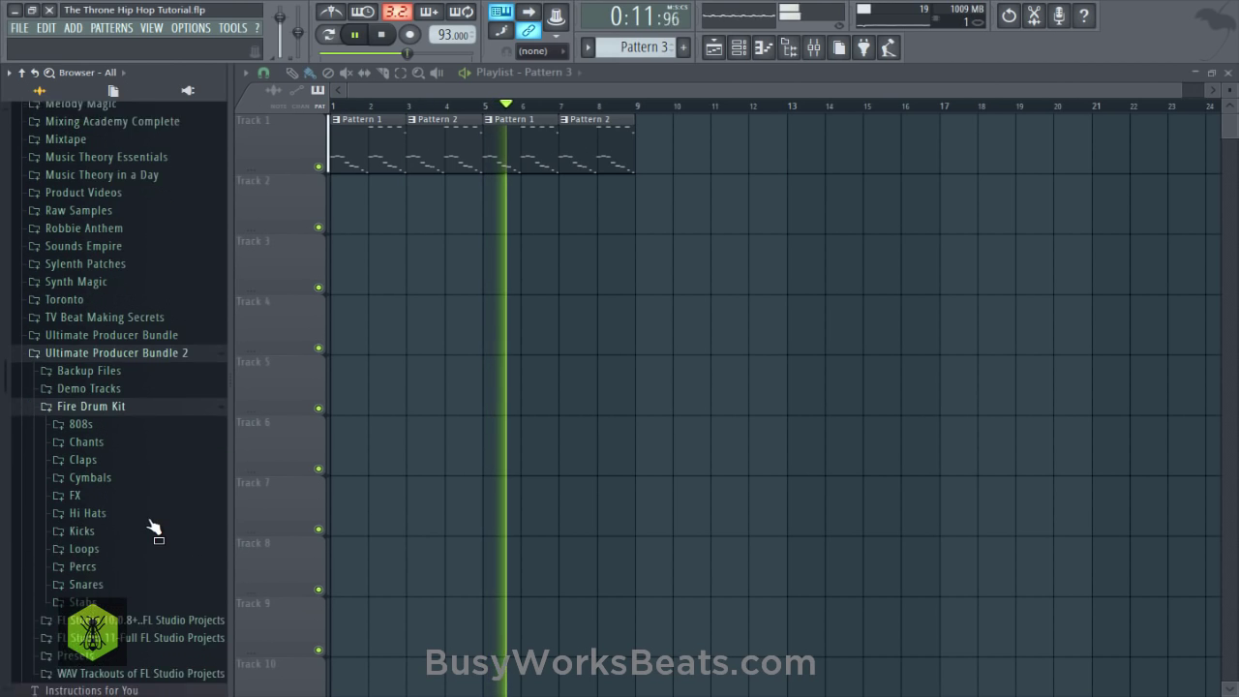
{"action": "left_click", "coordinate": [106, 570]}
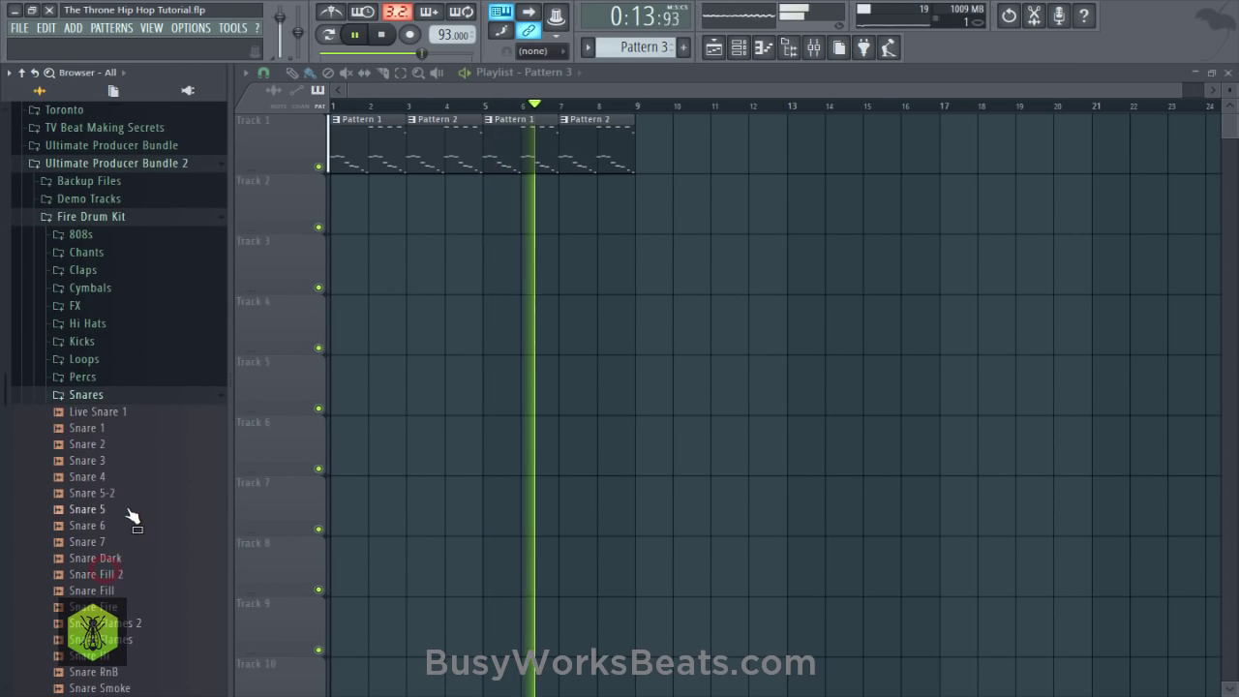
Audition Snare 5 and Snare 6, load Snare 6 into a new channel, and close its channel settings.
{"action": "left_click", "coordinate": [131, 513]}
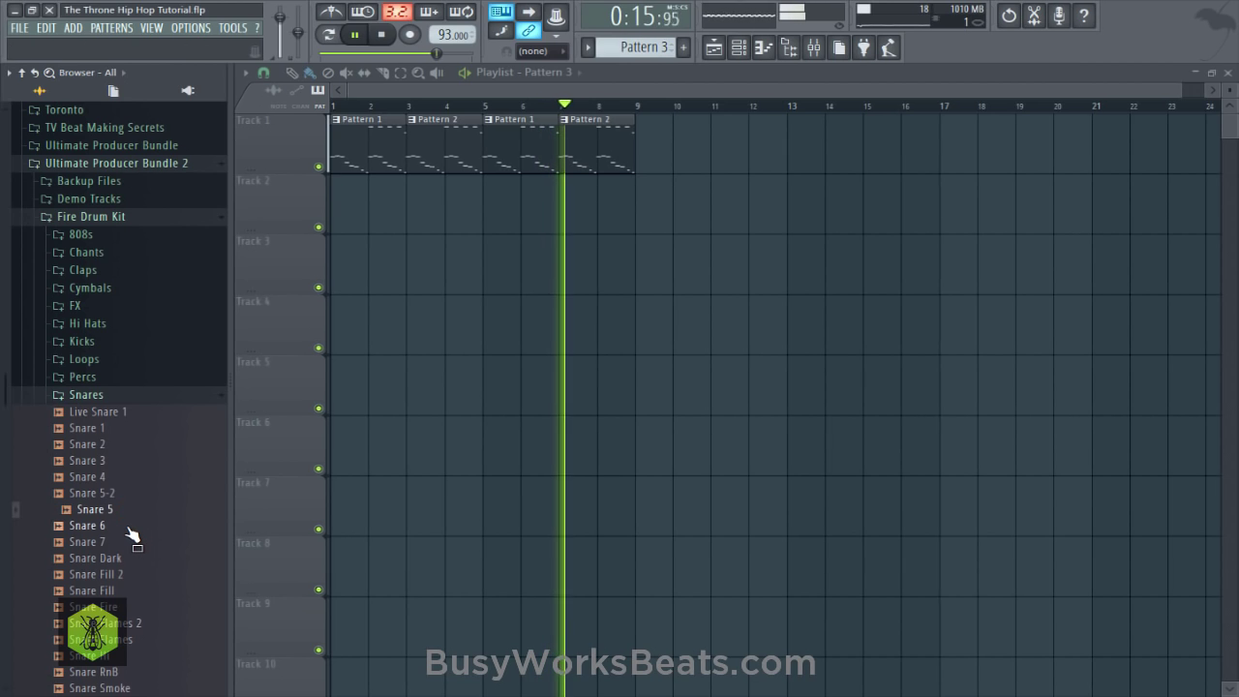
{"action": "left_click", "coordinate": [129, 528]}
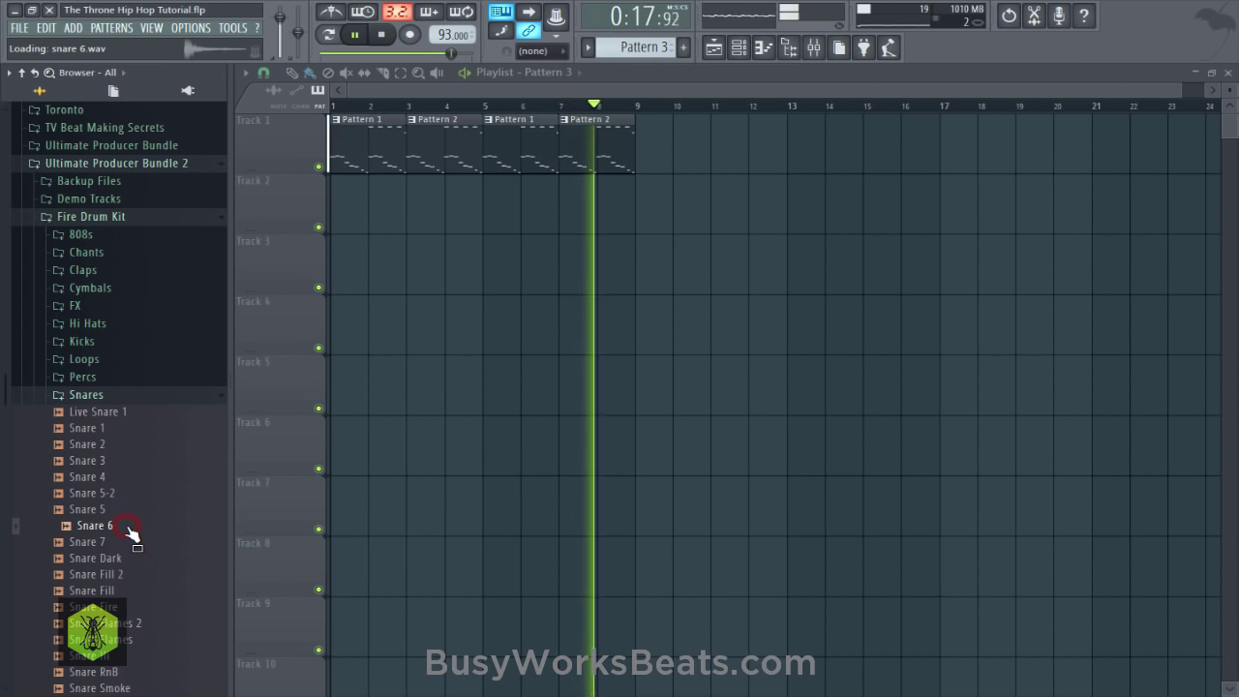
{"action": "right_click", "coordinate": [132, 536]}
{"action": "left_click", "coordinate": [135, 536]}
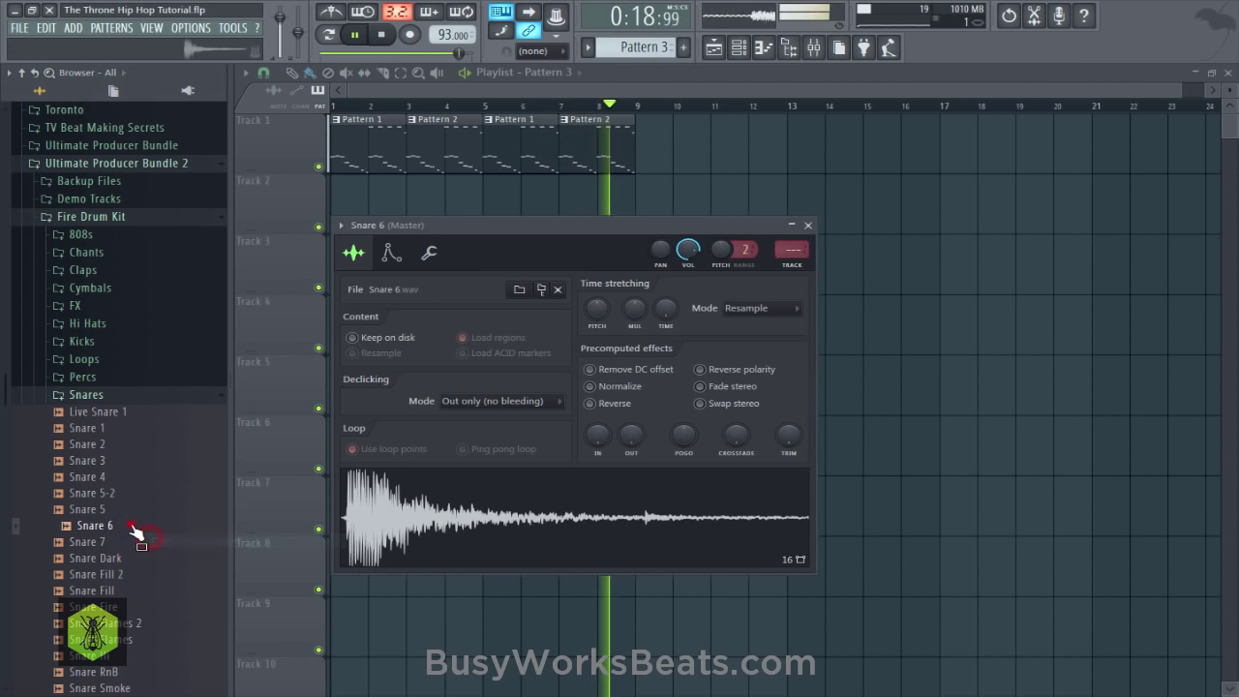
{"action": "left_click", "coordinate": [810, 226]}
Route Snare 6 to mixer track 3 with a hit on step 9, and place Pattern 3 at bar 1 of Track 2.
{"action": "left_click", "coordinate": [738, 47]}
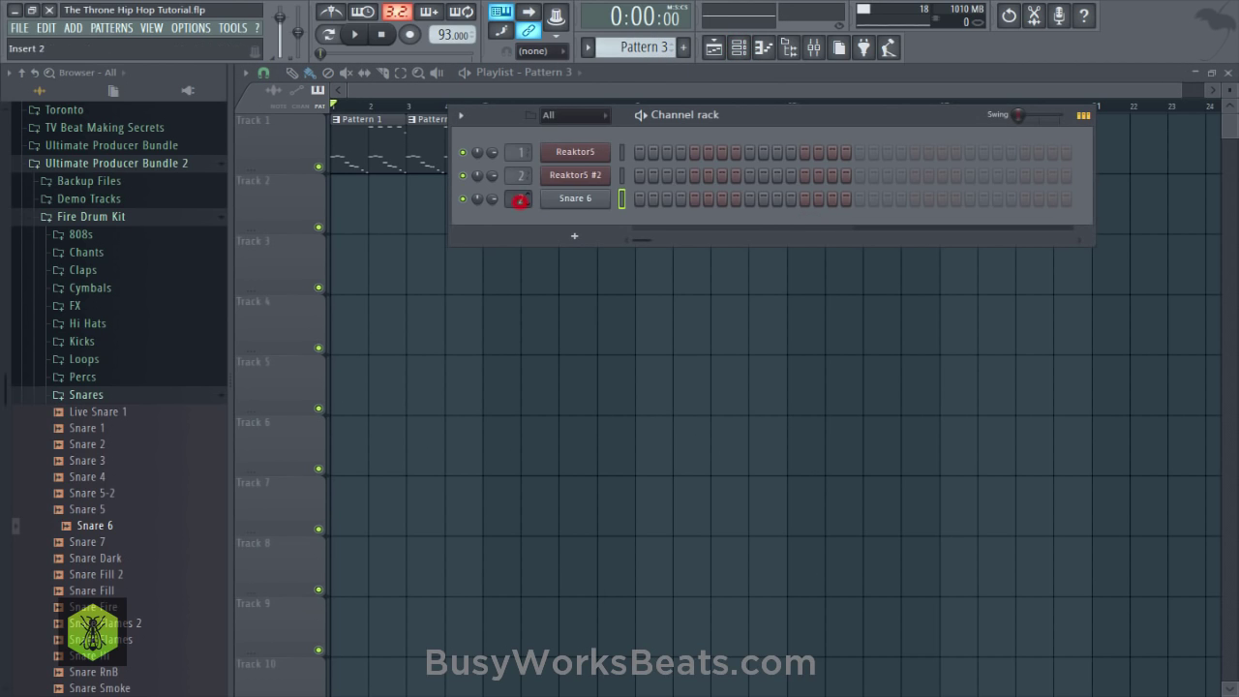
{"action": "left_click", "coordinate": [753, 200]}
{"action": "right_click", "coordinate": [688, 301]}
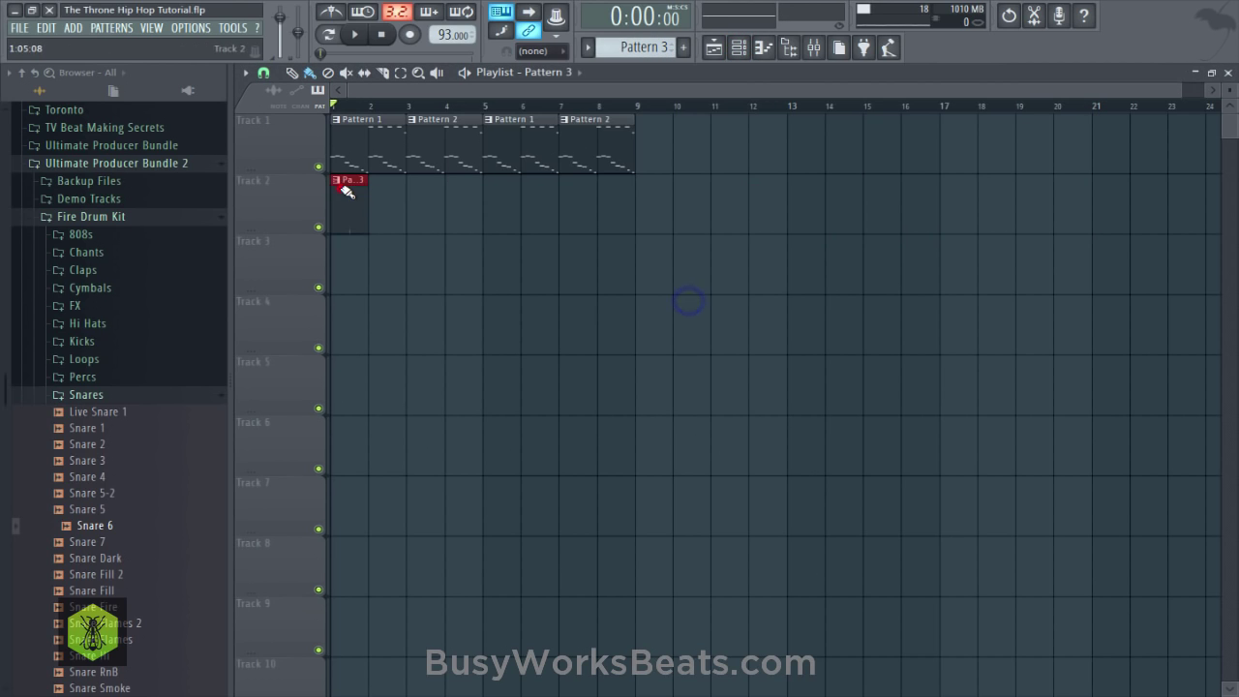
Replace Snare 6's step 9 hit in Pattern 3 with hits on steps 5 and 13, auditioning the arrangement.
{"action": "left_click", "coordinate": [739, 47]}
{"action": "key", "text": "space"}
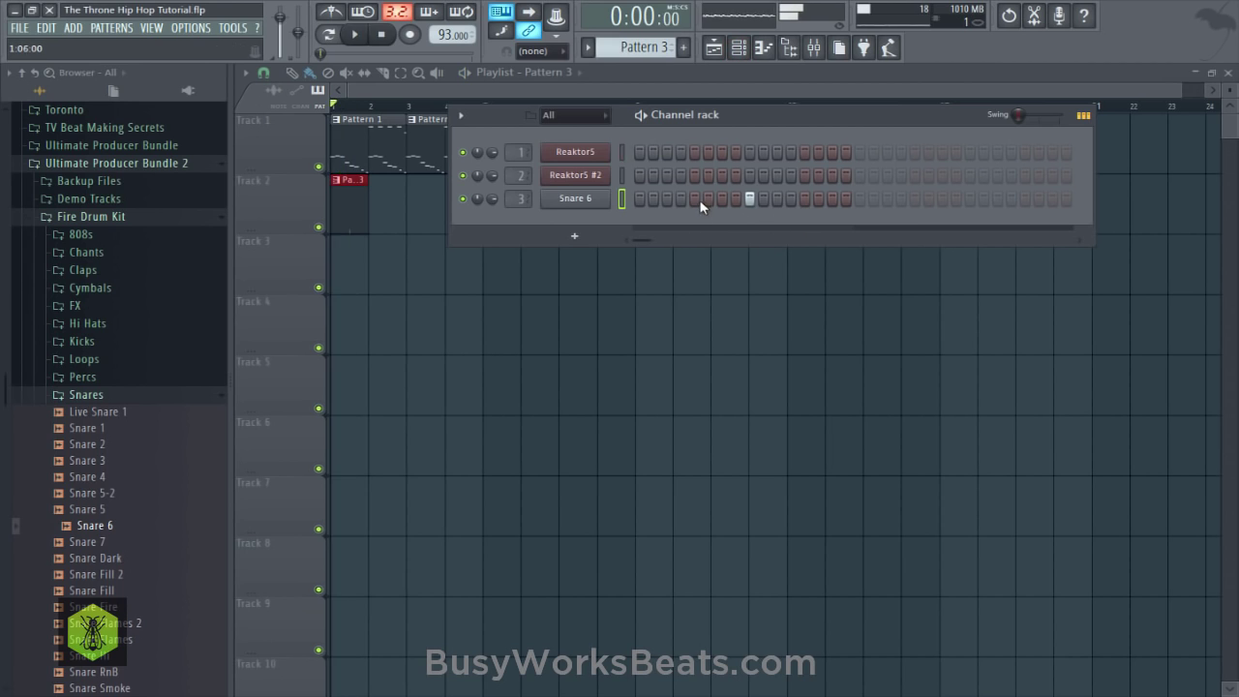
{"action": "left_click", "coordinate": [804, 198]}
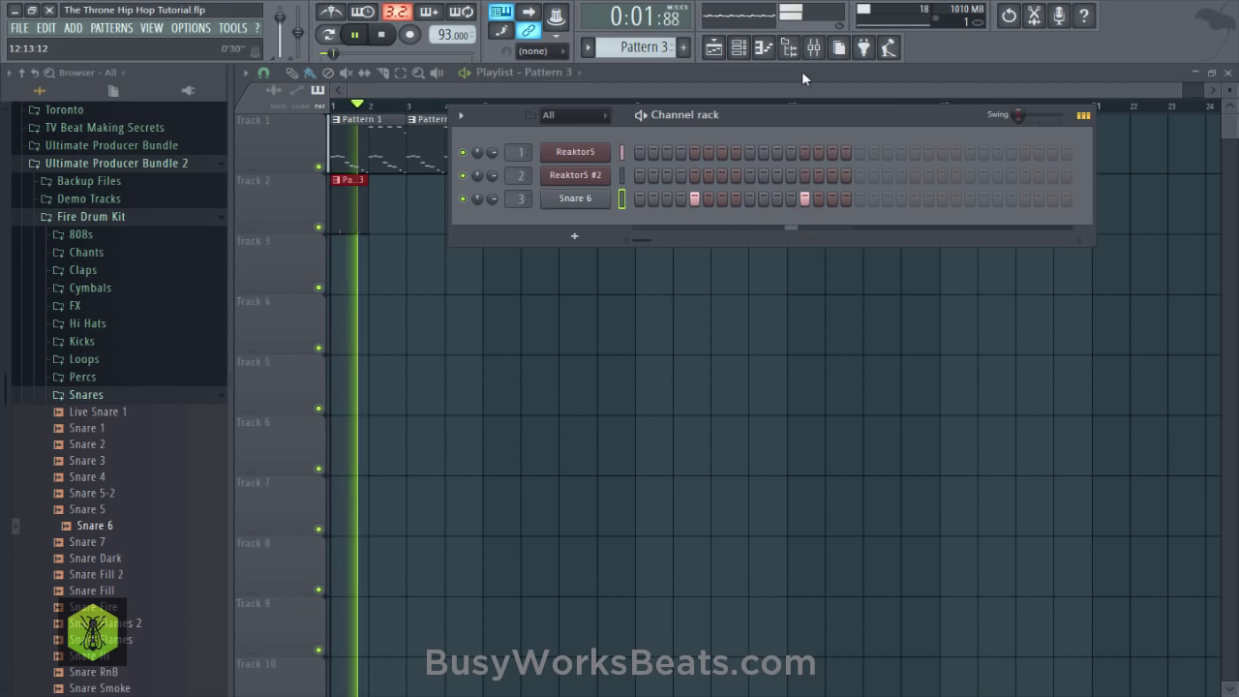
Lower Insert 3's level to about 94% (-1.5 dB) and repeat Pattern 3 along Track 2 through bar 8.
{"action": "left_click", "coordinate": [812, 48]}
{"action": "left_click", "coordinate": [476, 441]}
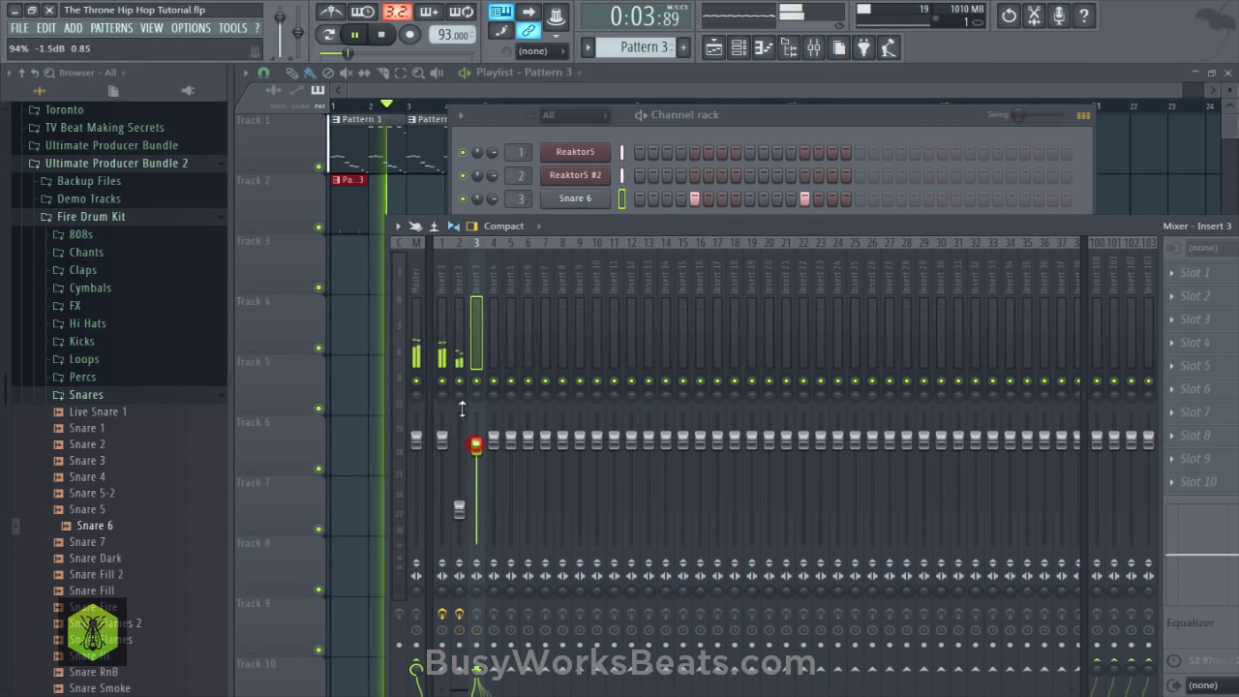
{"action": "right_click", "coordinate": [354, 238]}
{"action": "mouse_move", "coordinate": [368, 213]}
{"action": "left_mouse_down"}
{"action": "mouse_move", "coordinate": [589, 213]}
{"action": "mouse_move", "coordinate": [708, 194]}
{"action": "left_mouse_up"}
{"action": "right_click", "coordinate": [707, 194]}
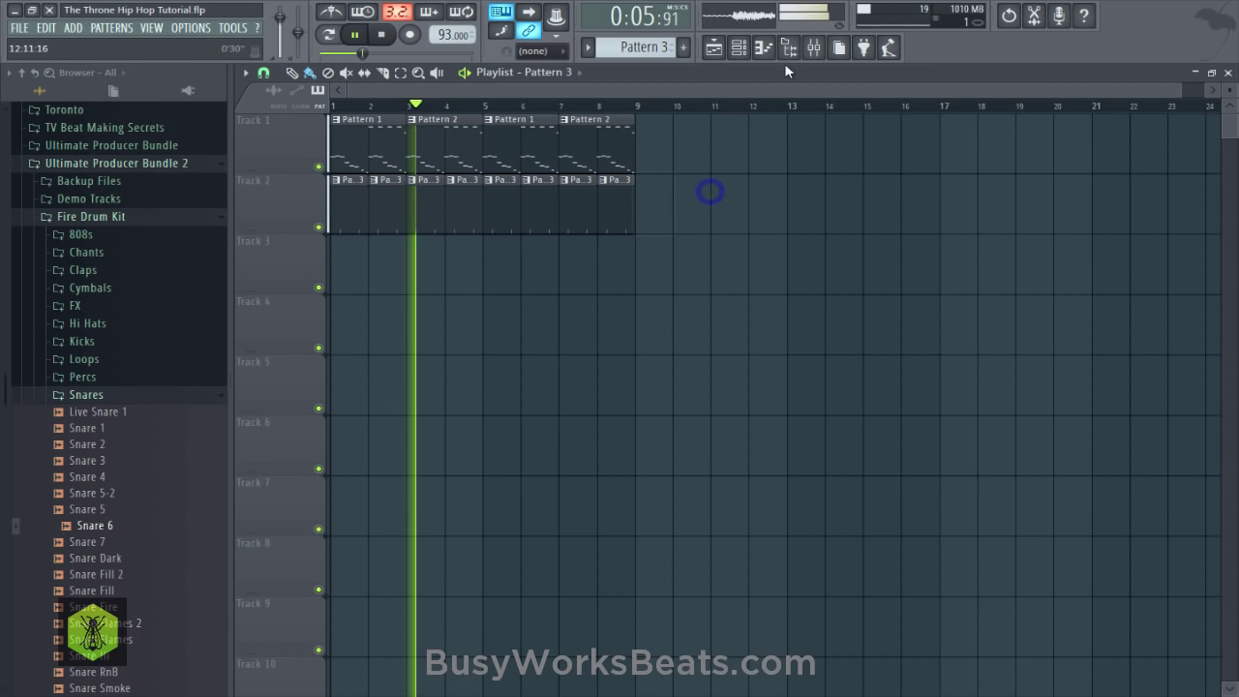
Show the channel rack, browse to the Fire Drum Kit's Kicks folder, and make Pattern 3 the active pattern.
{"action": "left_click", "coordinate": [739, 49]}
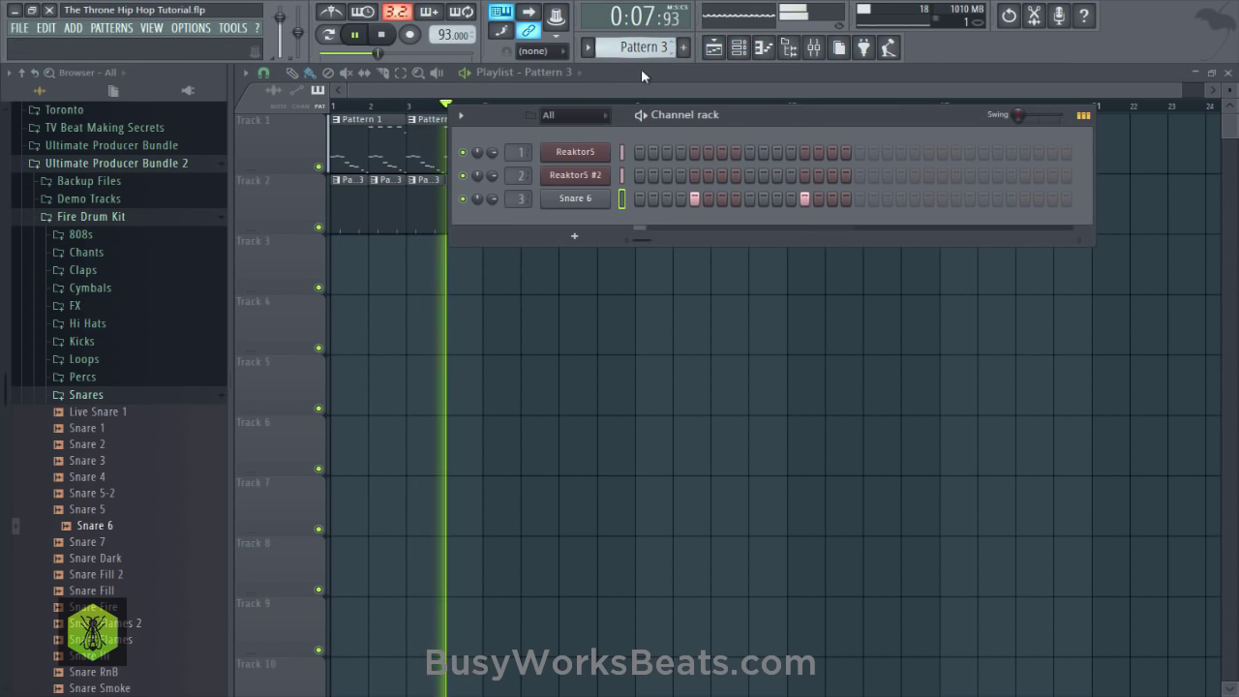
{"action": "key", "text": "F4"}
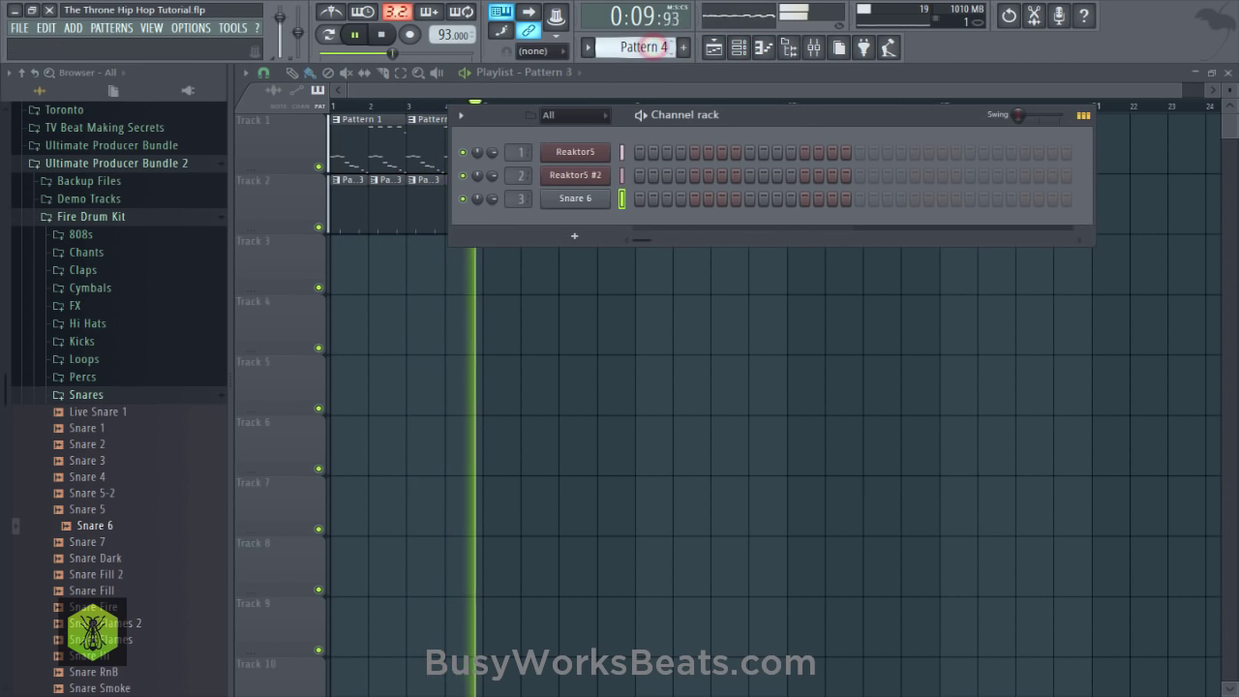
{"action": "left_click", "coordinate": [136, 396]}
{"action": "left_click", "coordinate": [116, 342]}
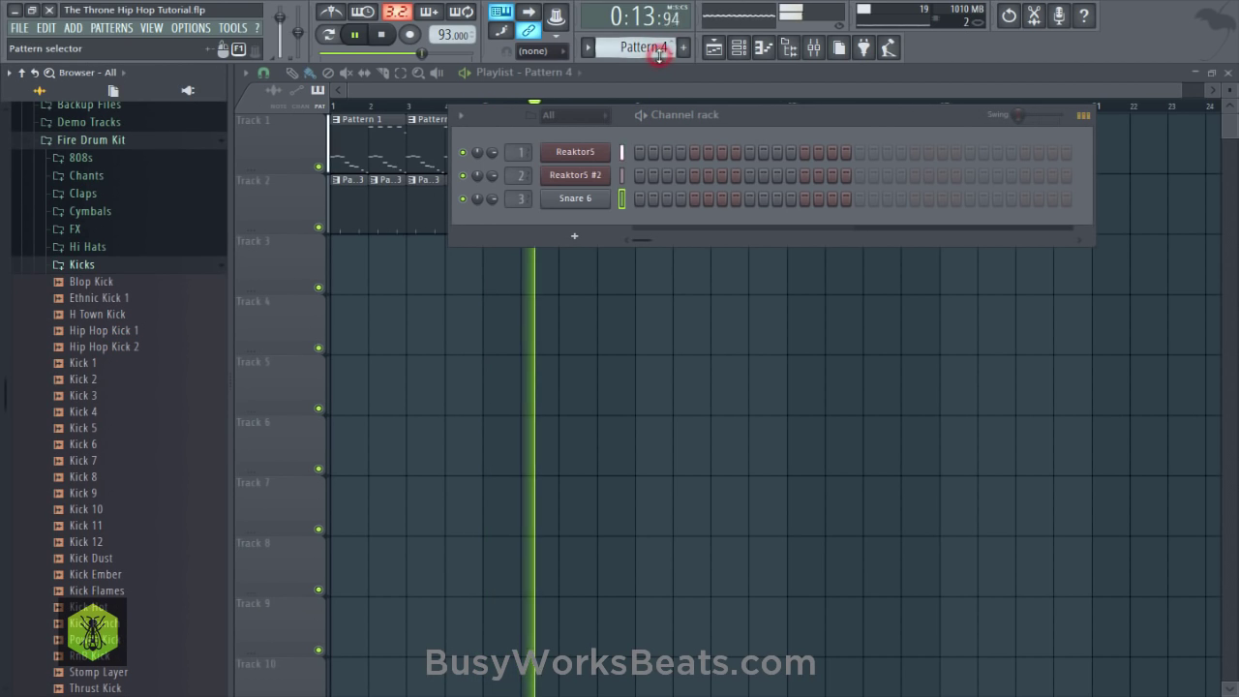
{"action": "key", "text": "F3"}
Audition kick samples against the beat, including Kick Ember, Kick Flames, Kick Hot, Power Kick, Stomp Layer, and Kick 7 to Kick 9.
{"action": "left_click", "coordinate": [107, 575]}
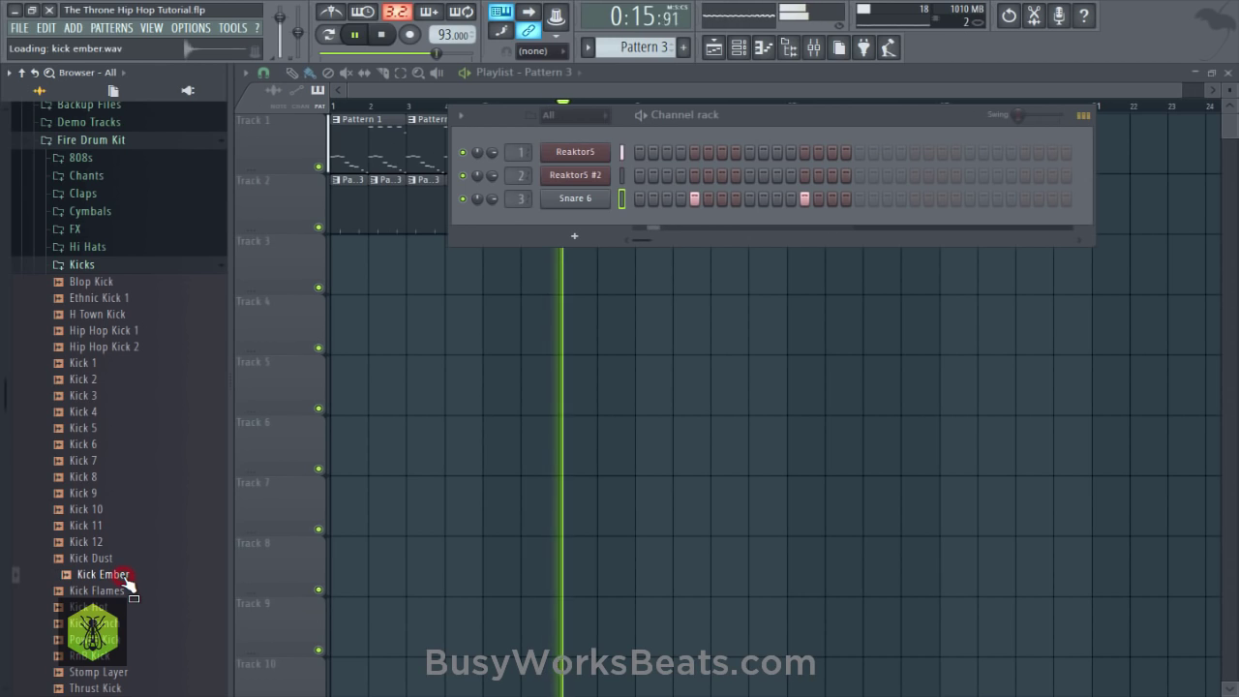
{"action": "left_click", "coordinate": [123, 591]}
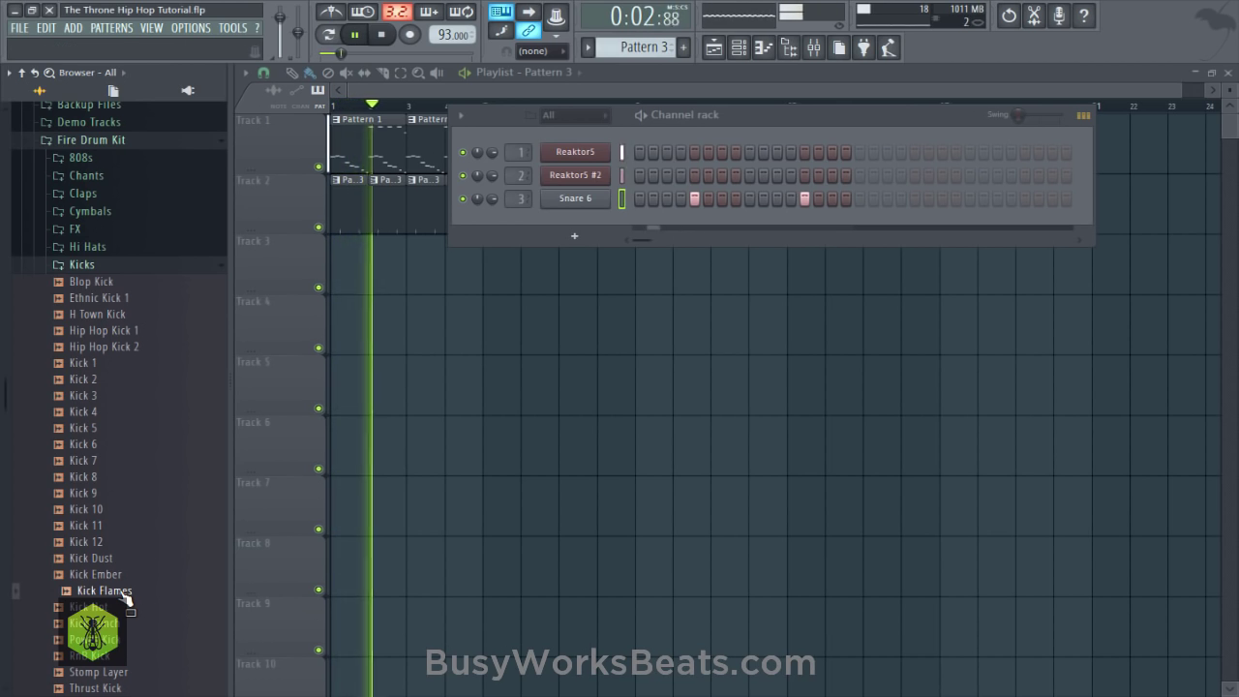
{"action": "left_click", "coordinate": [123, 592]}
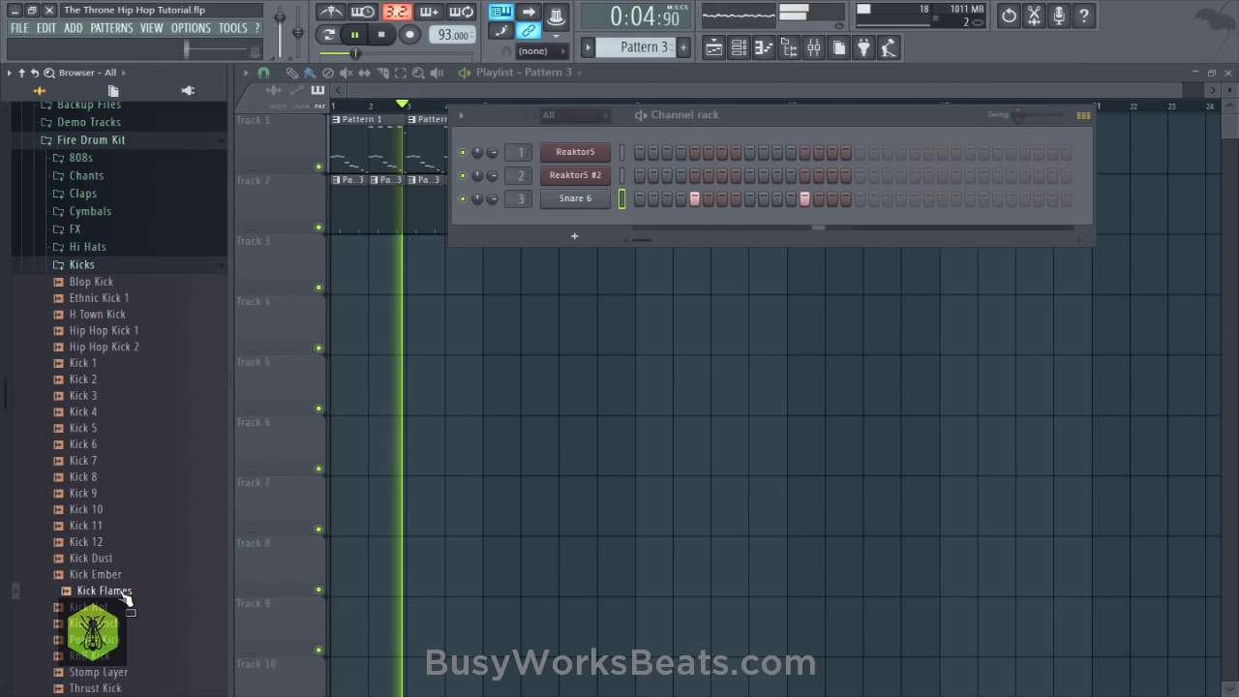
{"action": "left_click", "coordinate": [123, 607]}
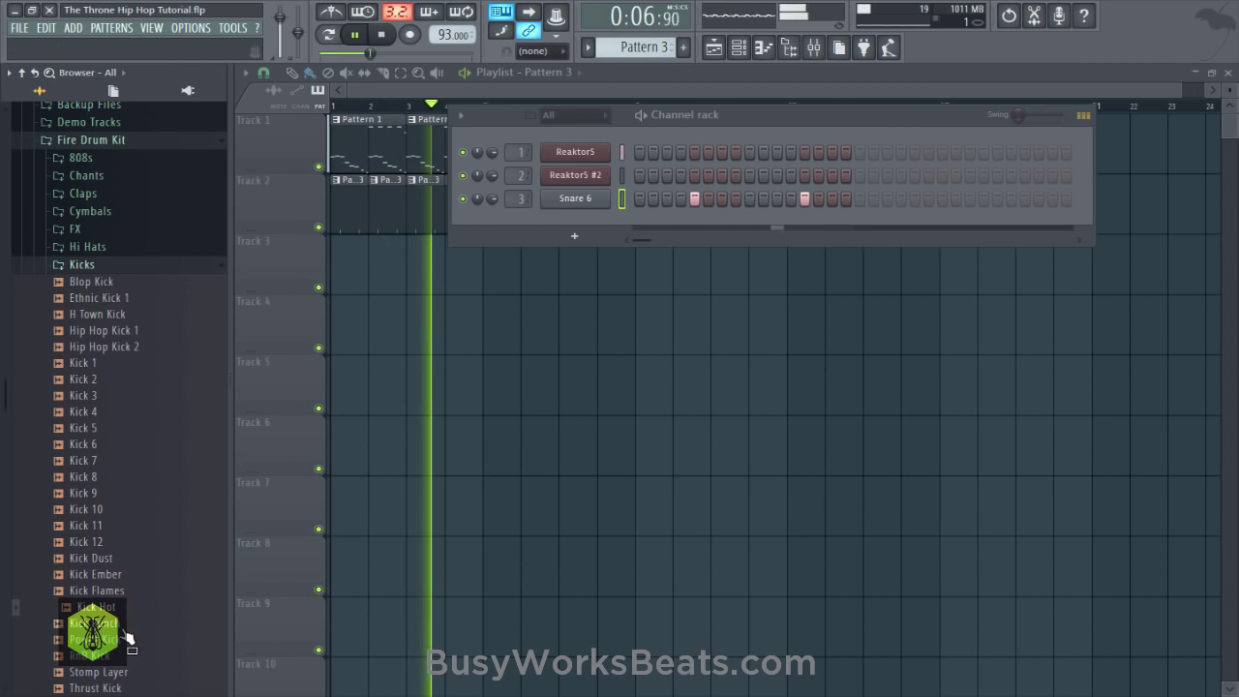
{"action": "left_click", "coordinate": [124, 640]}
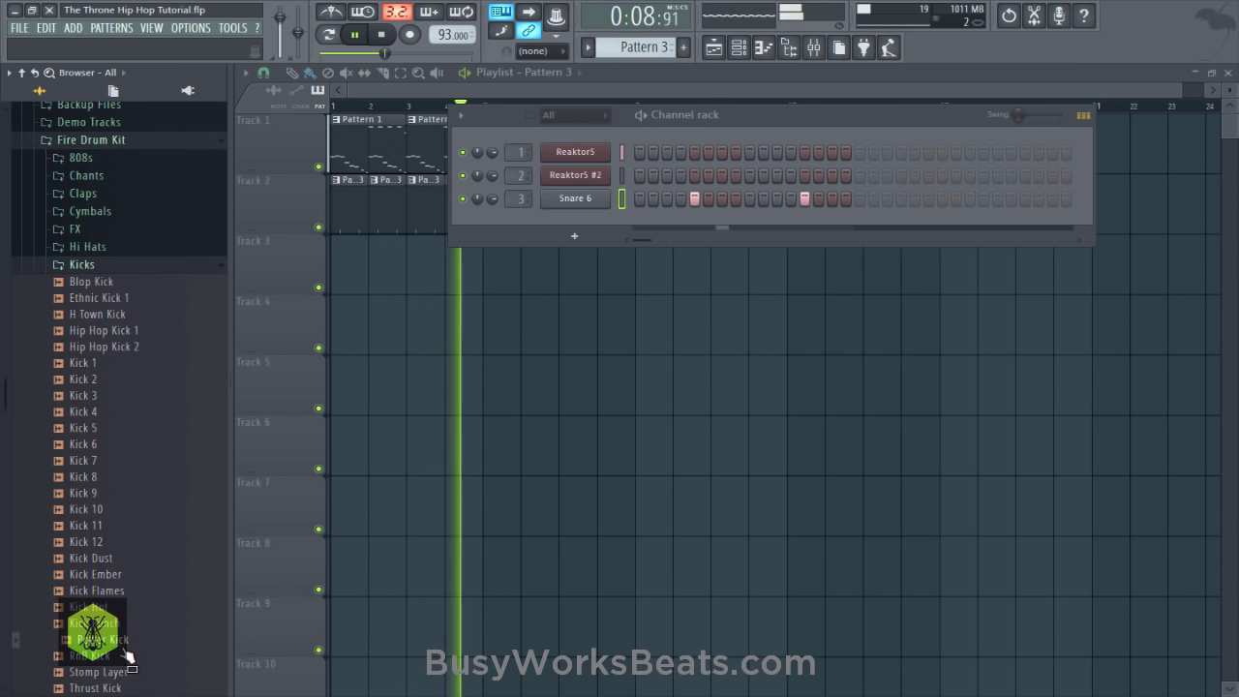
{"action": "scroll", "coordinate": [122, 644], "scroll_direction": "down", "scroll_amount": 2}
{"action": "left_click", "coordinate": [111, 573]}
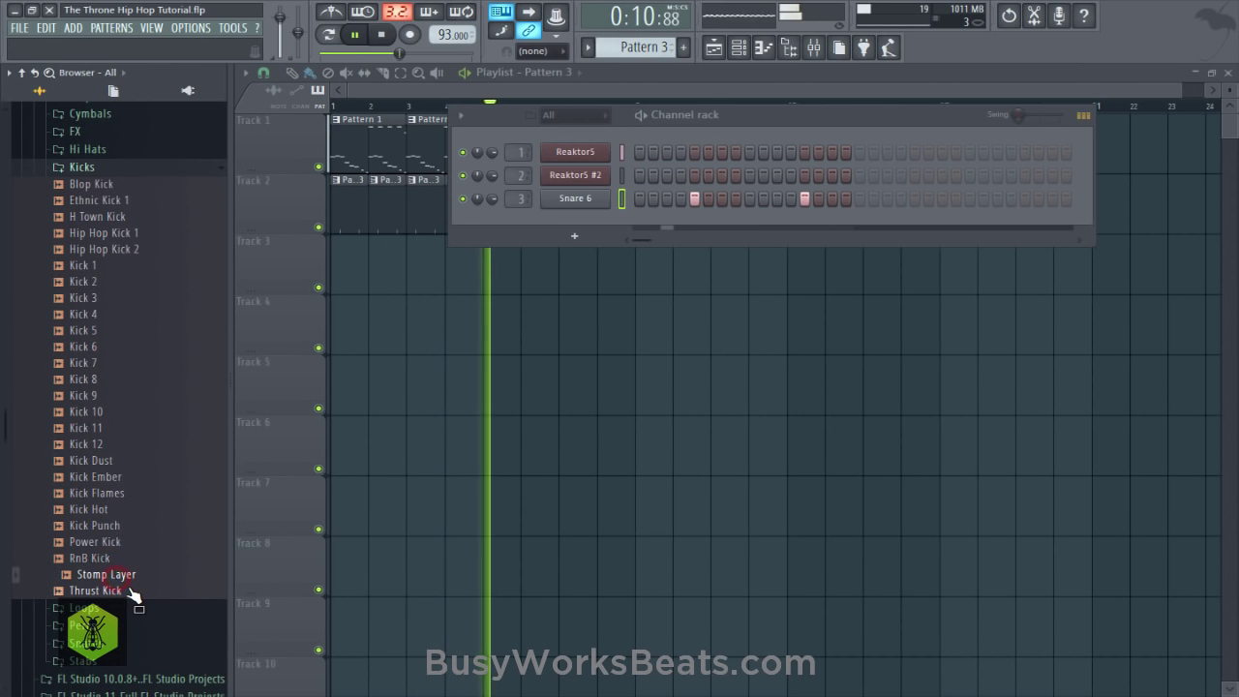
{"action": "left_click", "coordinate": [124, 591]}
{"action": "left_click", "coordinate": [139, 342]}
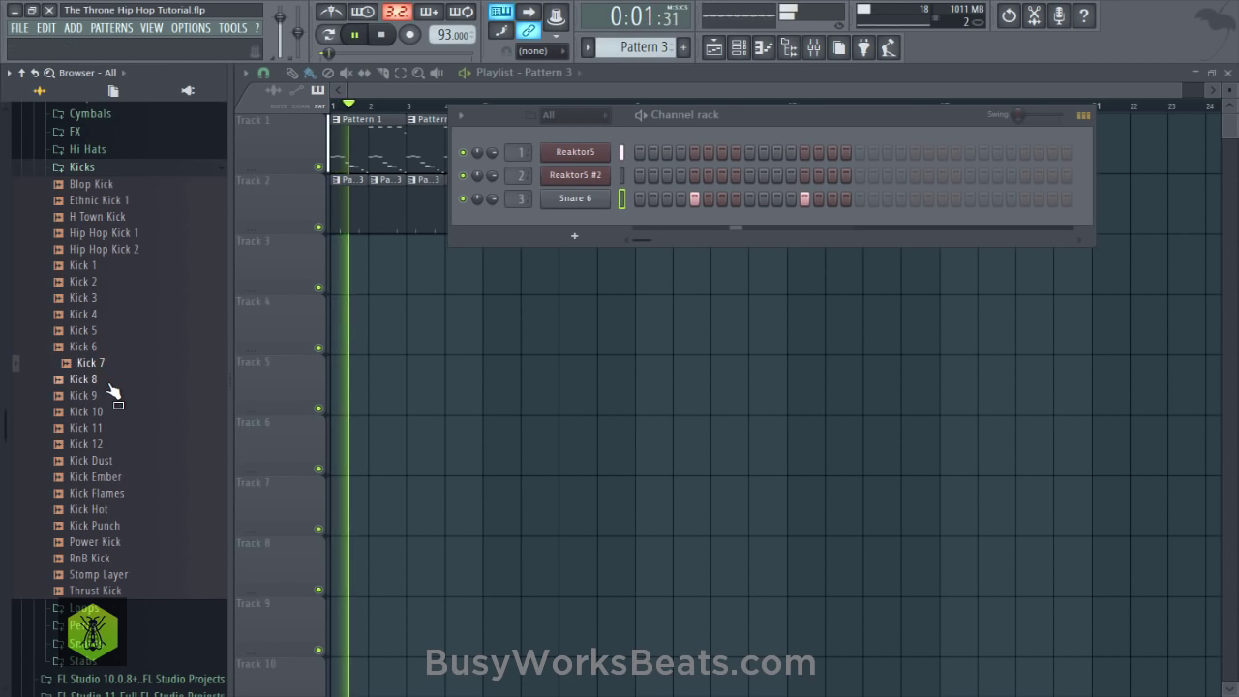
{"action": "left_click", "coordinate": [112, 378]}
{"action": "left_click", "coordinate": [109, 396]}
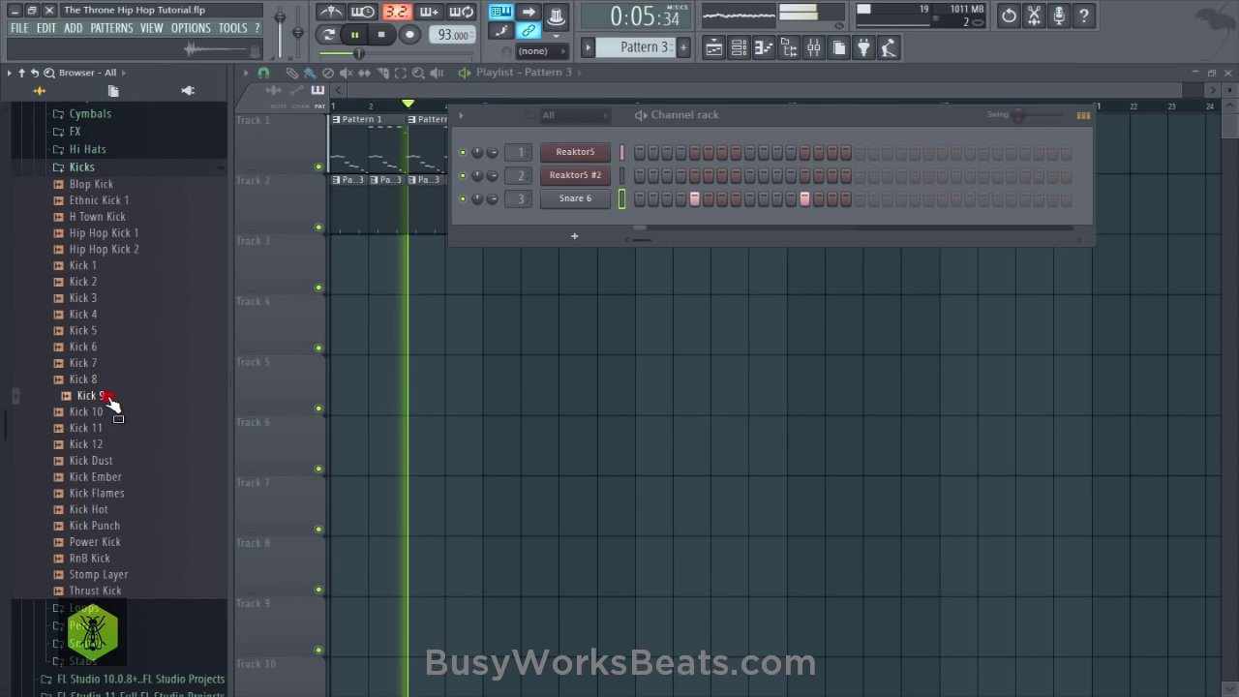
Stop playback, load Kick 9 into a new channel, and close its channel settings.
{"action": "key", "text": "space"}
{"action": "right_click", "coordinate": [108, 396]}
{"action": "left_click", "coordinate": [124, 411]}
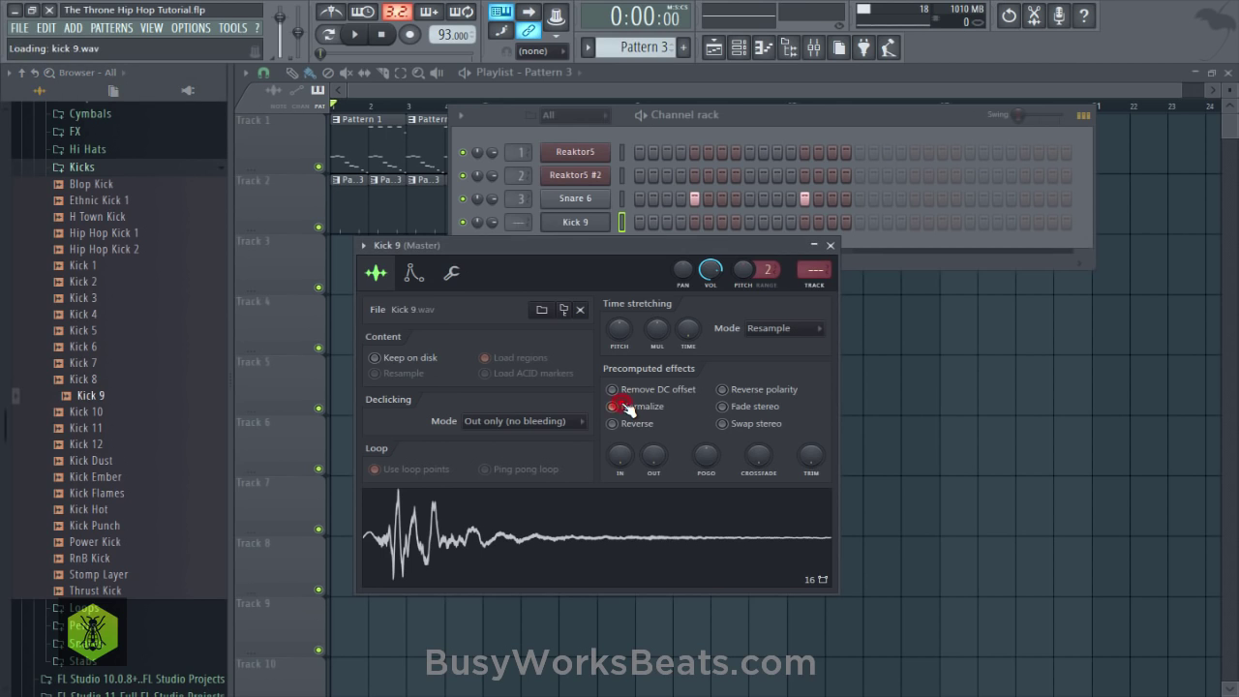
{"action": "left_click", "coordinate": [830, 245]}
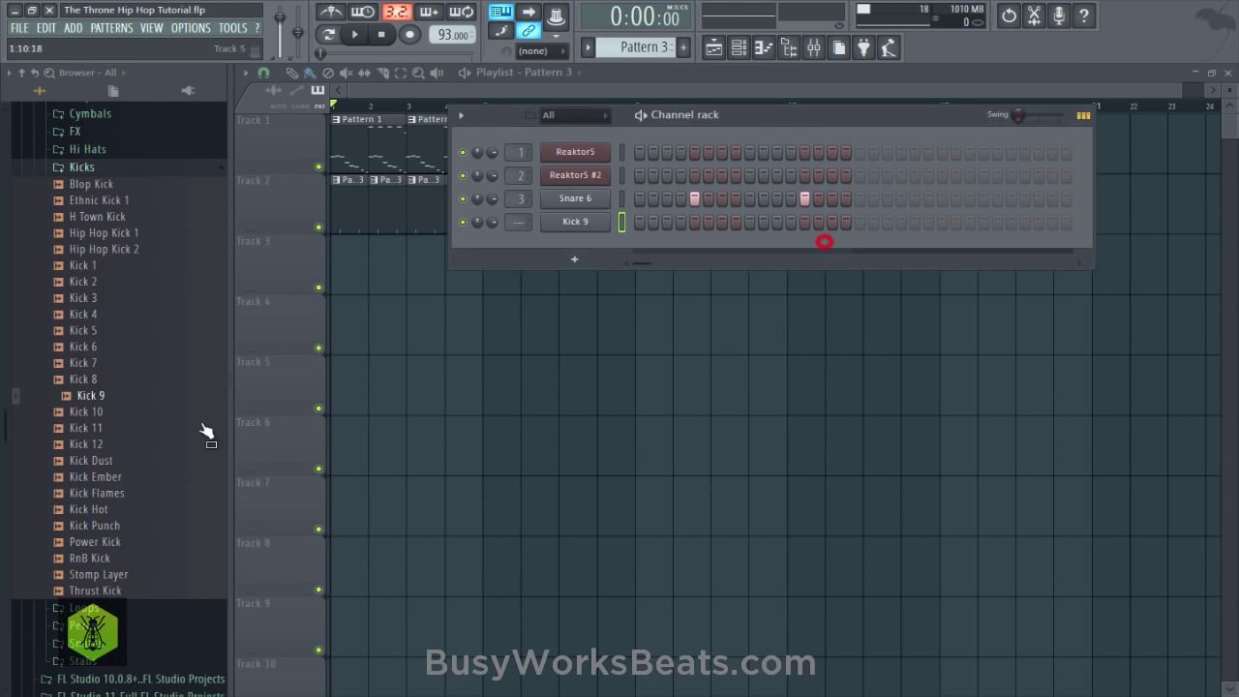
Load Kick Flames into a new channel and route Kick 9 and Kick Flames to mixer tracks 4 and 5.
{"action": "left_click", "coordinate": [123, 481]}
{"action": "left_click", "coordinate": [117, 494]}
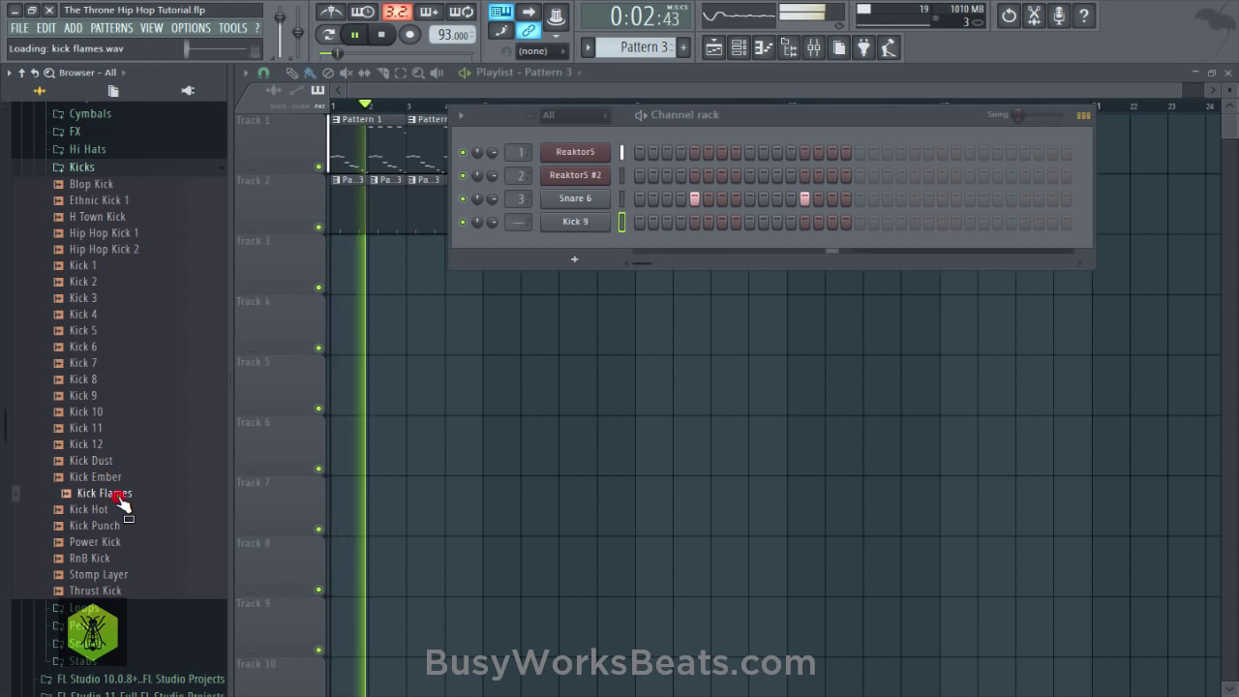
{"action": "right_click", "coordinate": [117, 495]}
{"action": "left_click", "coordinate": [135, 506]}
{"action": "left_click", "coordinate": [524, 221]}
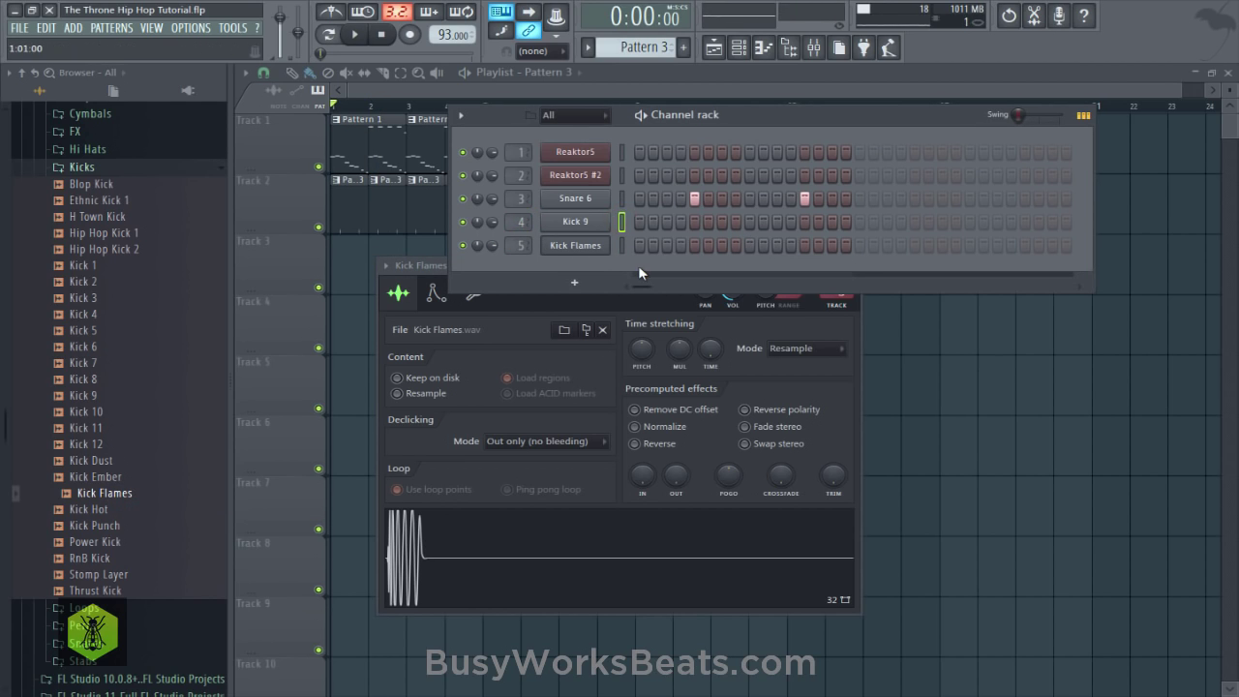
Add Fruity Parametric EQ 2 to Kick 9's Insert 4 and cut the lows with a high-pass on band 1.
{"action": "left_click", "coordinate": [597, 226]}
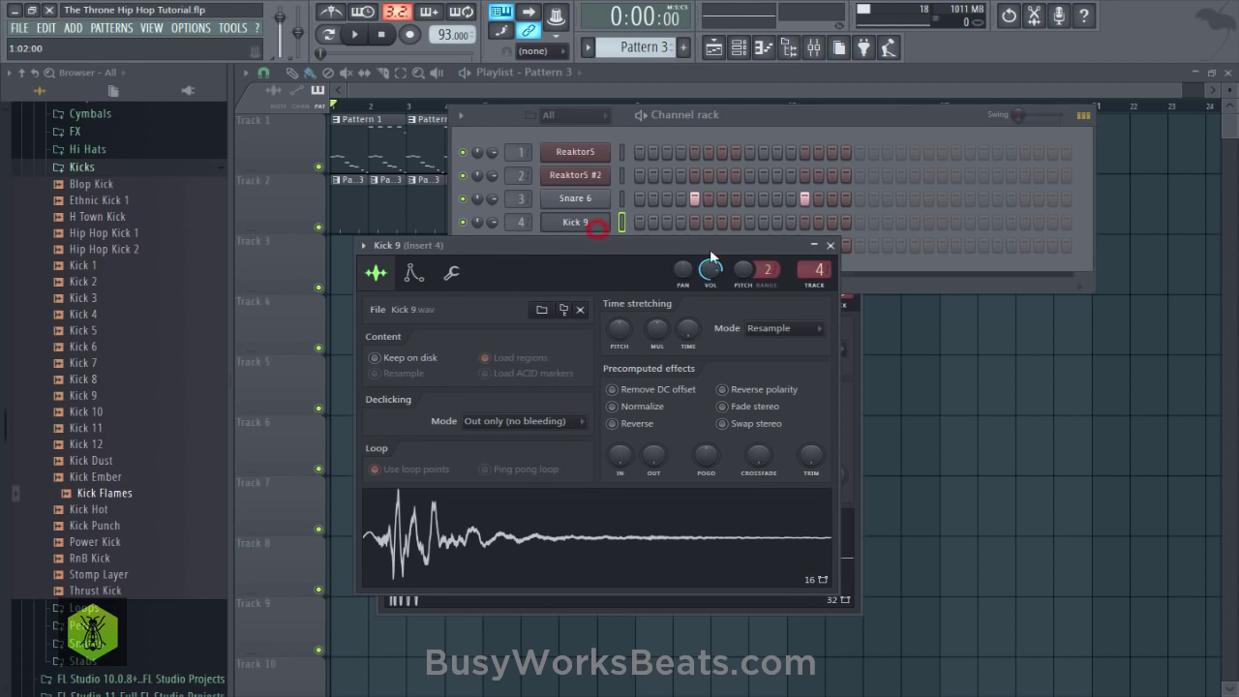
{"action": "left_click", "coordinate": [819, 48]}
{"action": "left_click", "coordinate": [1181, 273]}
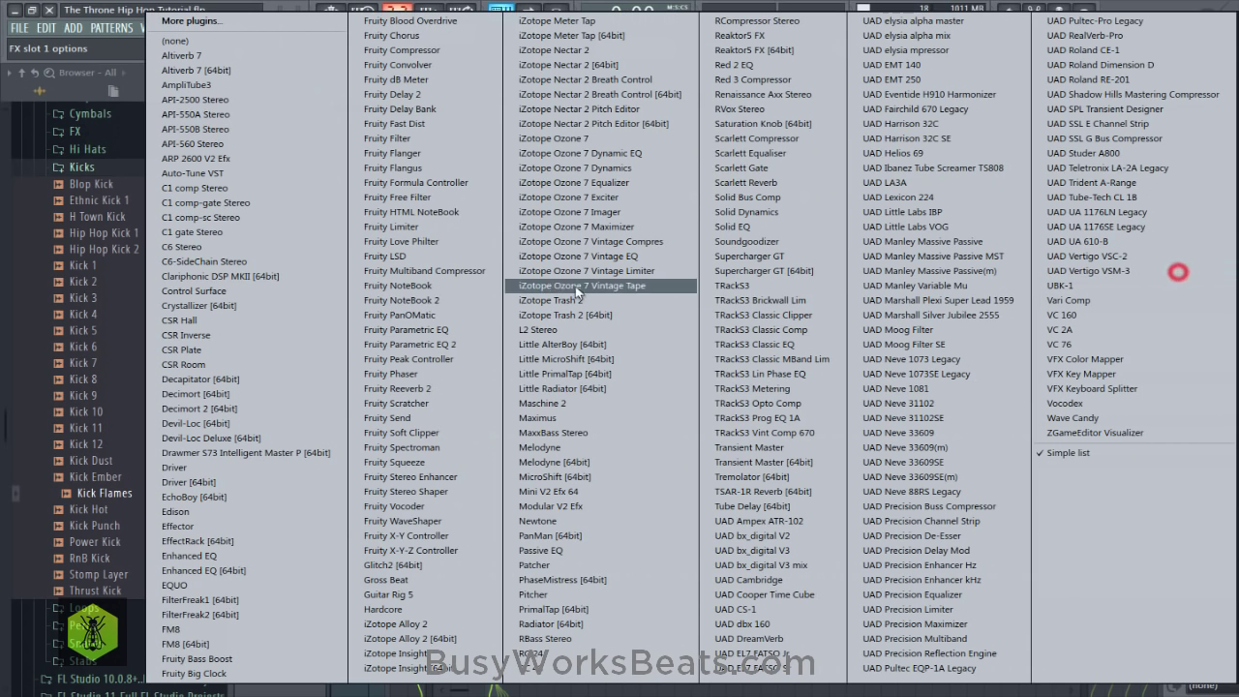
{"action": "left_click", "coordinate": [455, 343]}
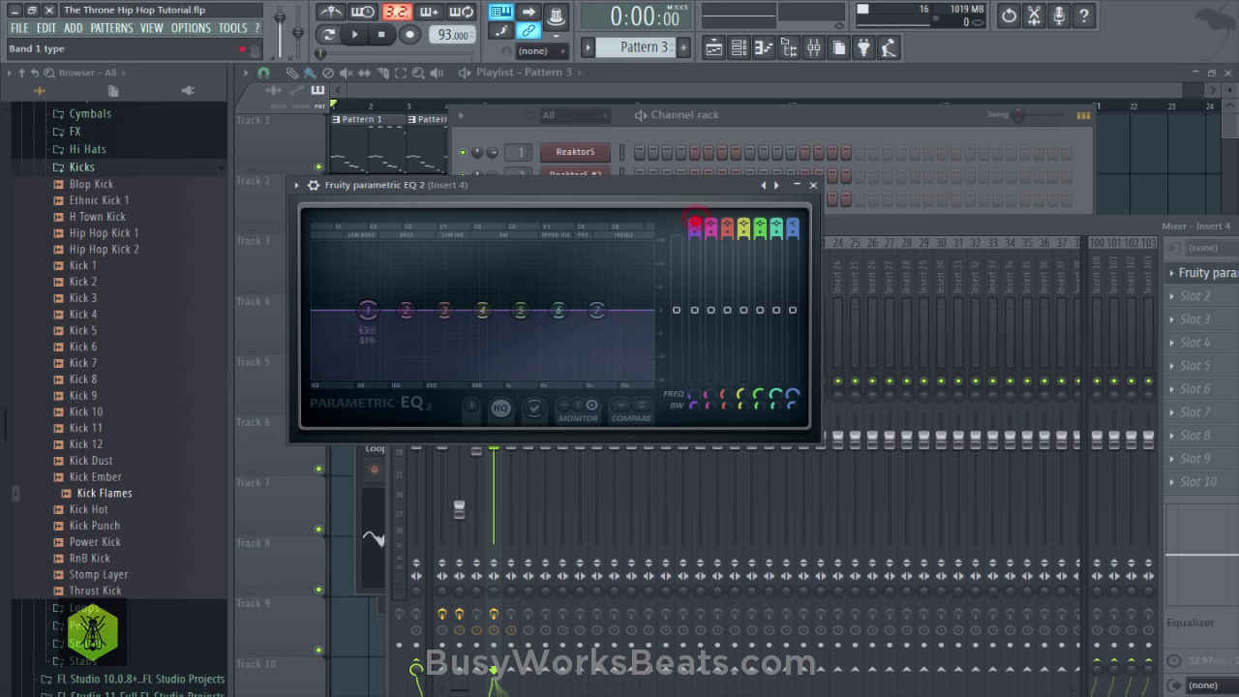
{"action": "left_click_drag", "start_coordinate": [693, 394], "coordinate": [693, 370]}
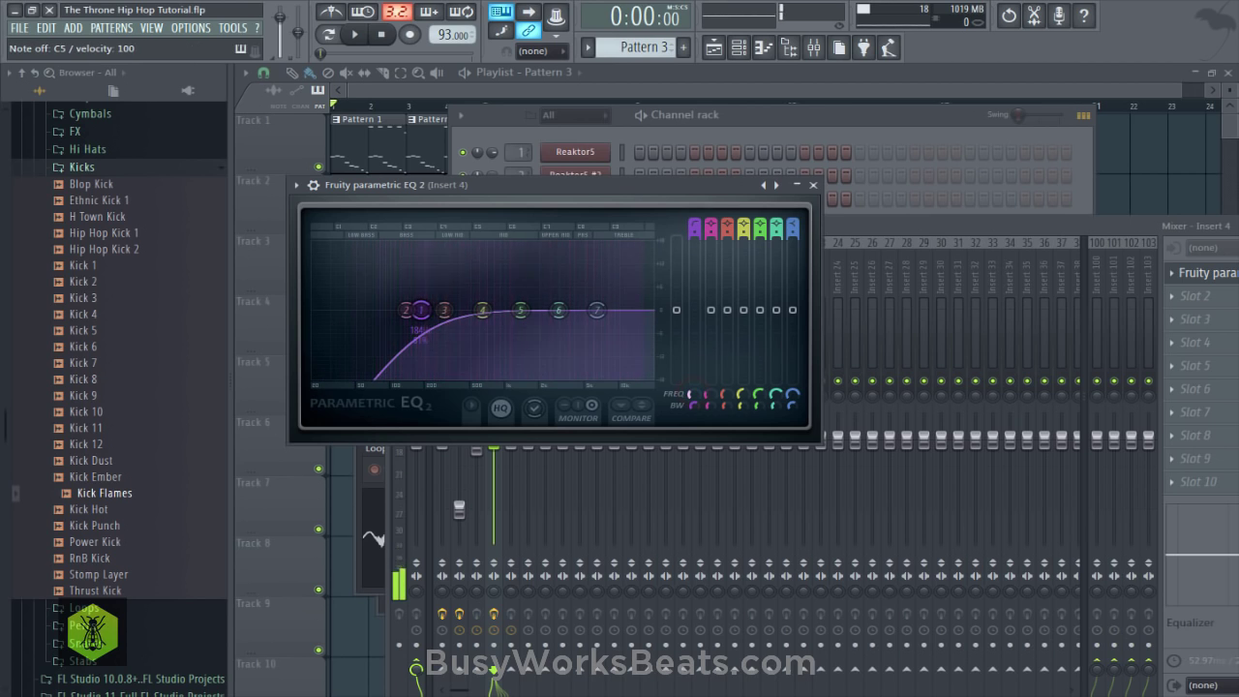
{"action": "left_click", "coordinate": [813, 184]}
Place Kick 9 and Kick Flames hits on step 1 of Pattern 3 and audition the layered kick.
{"action": "left_click", "coordinate": [776, 124]}
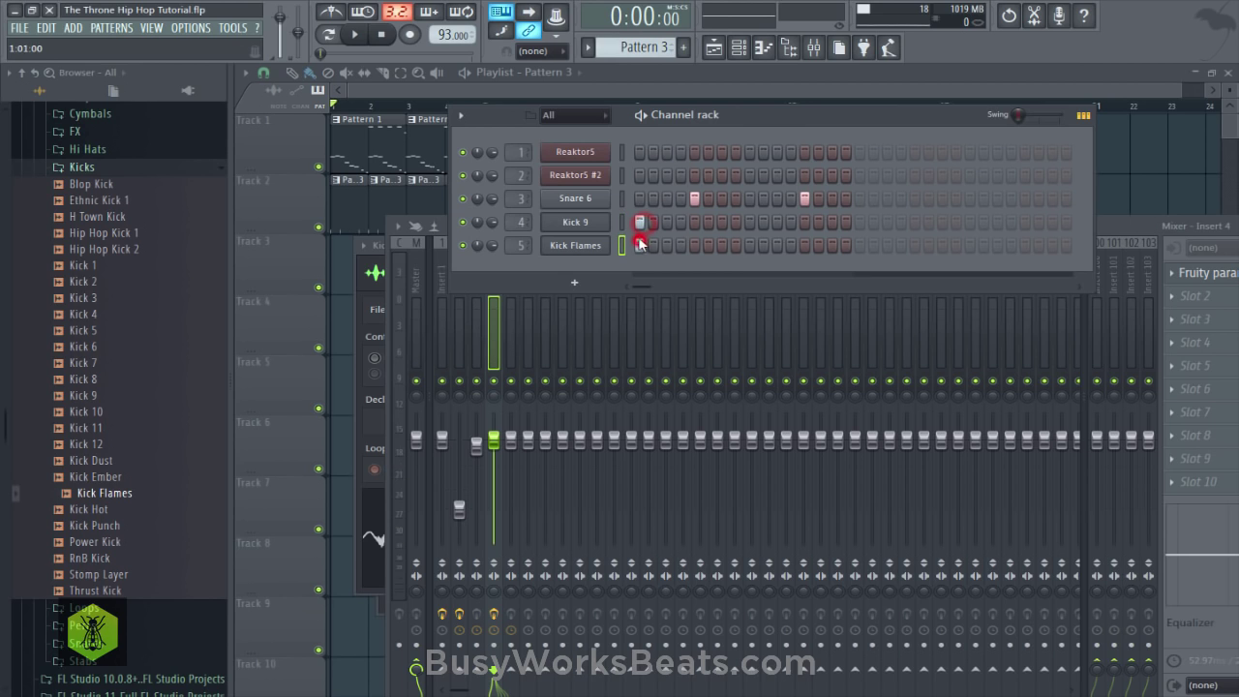
{"action": "key", "text": "space"}
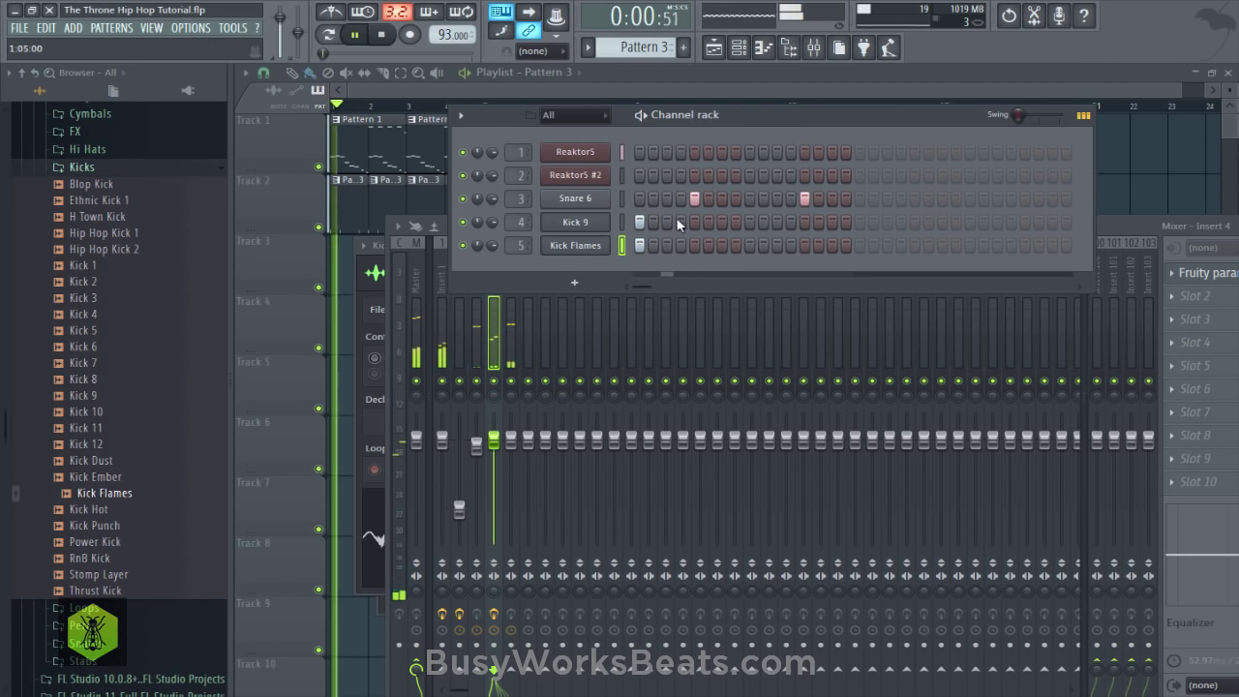
{"action": "key", "text": "space"}
Set the audio buffer length to 2048 samples (47 ms) in the audio settings.
{"action": "left_click", "coordinate": [191, 27]}
{"action": "left_click", "coordinate": [201, 68]}
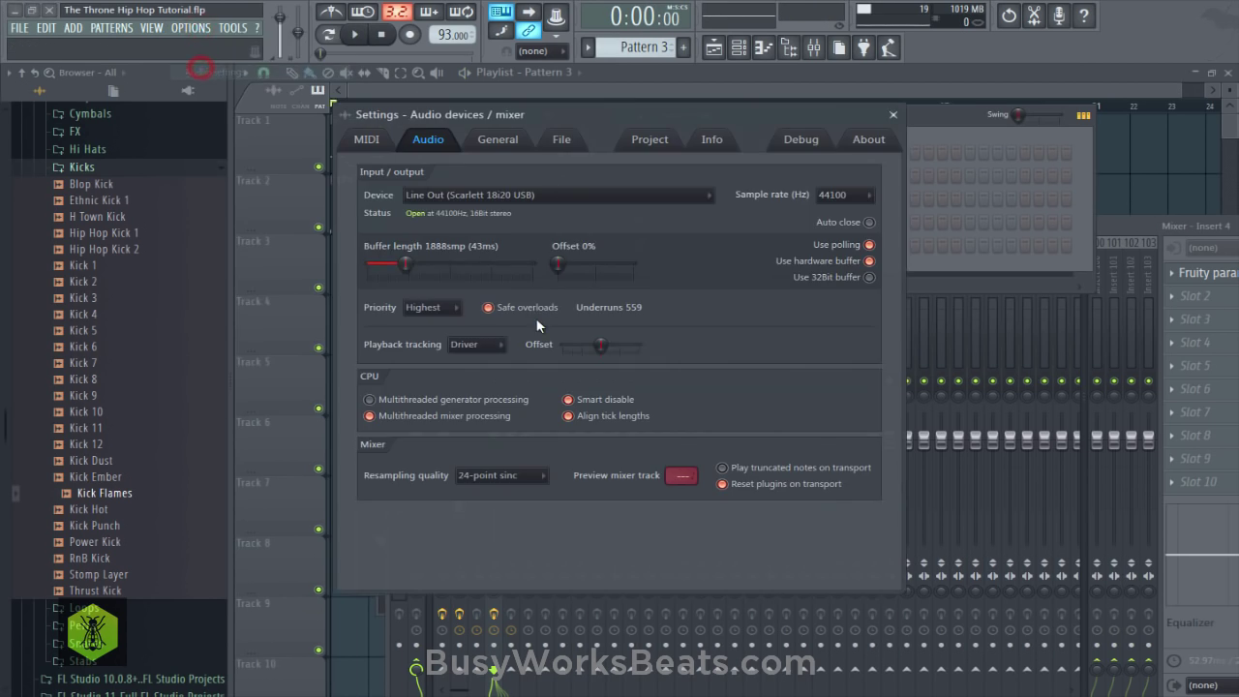
{"action": "left_click", "coordinate": [893, 114]}
Add Kick Flames hits on steps 11 and 14 of Pattern 3 while auditioning the beat.
{"action": "key", "text": "space"}
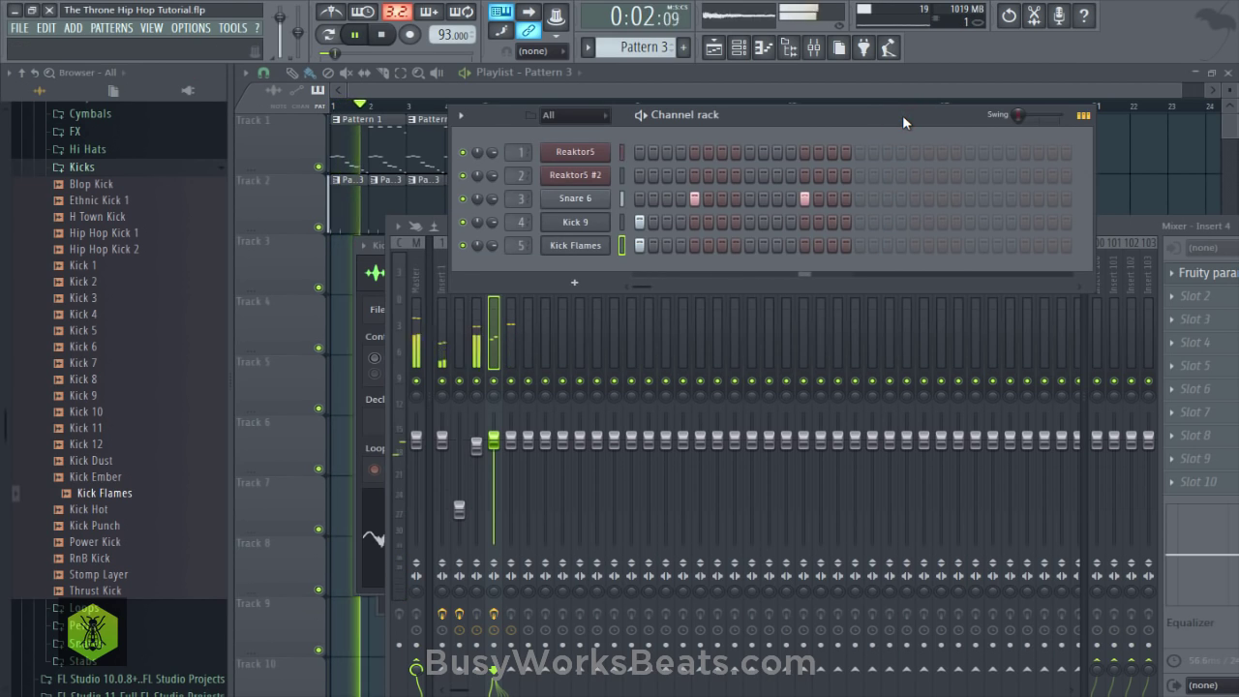
{"action": "key", "text": "space"}
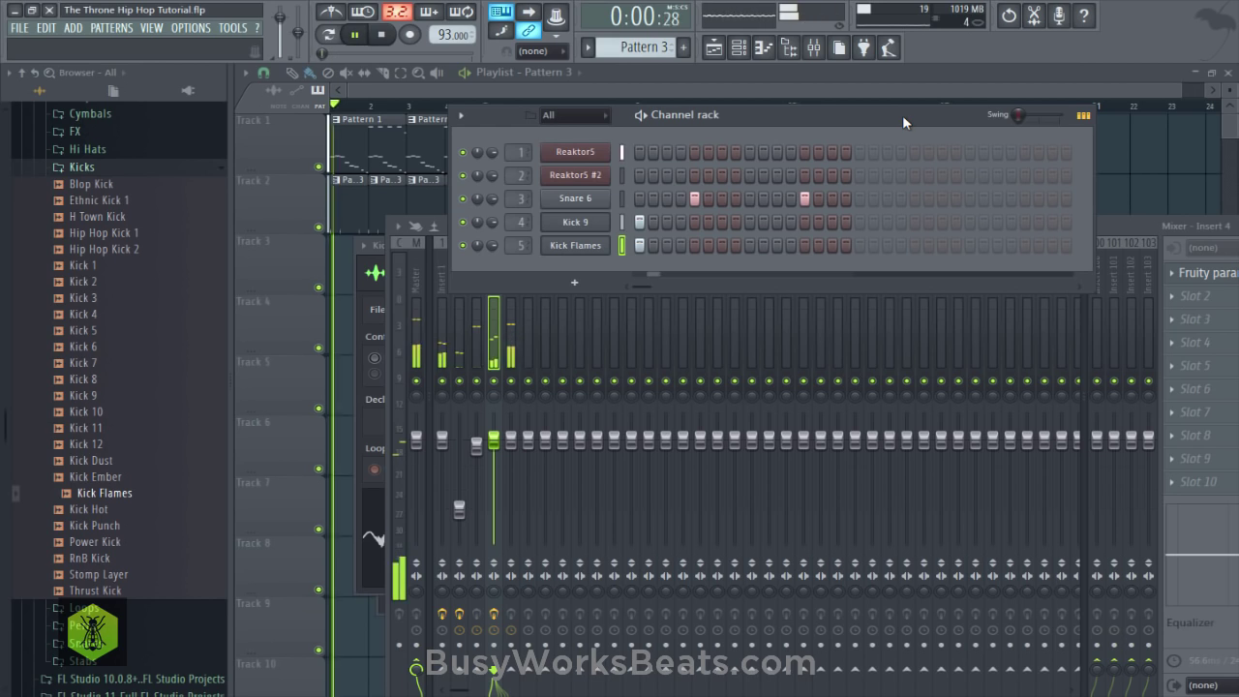
{"action": "key", "text": "space"}
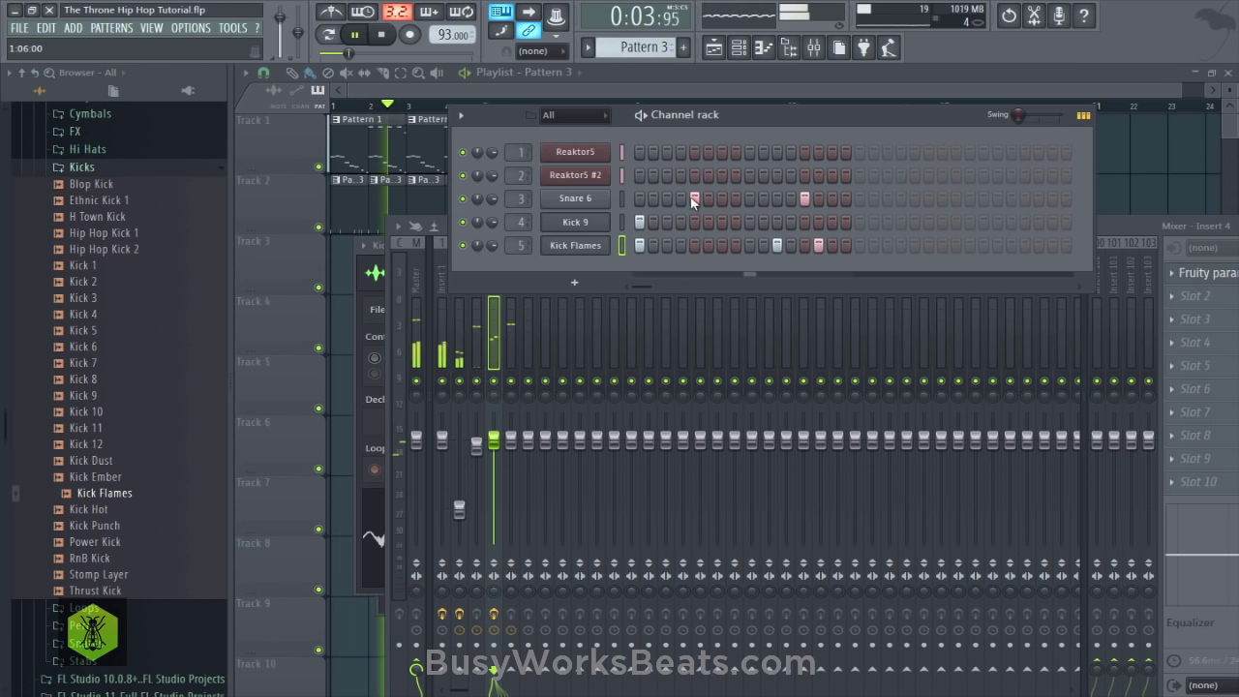
Review the audio buffer settings and return to an unobstructed playlist.
{"action": "left_click", "coordinate": [190, 27]}
{"action": "left_click", "coordinate": [206, 72]}
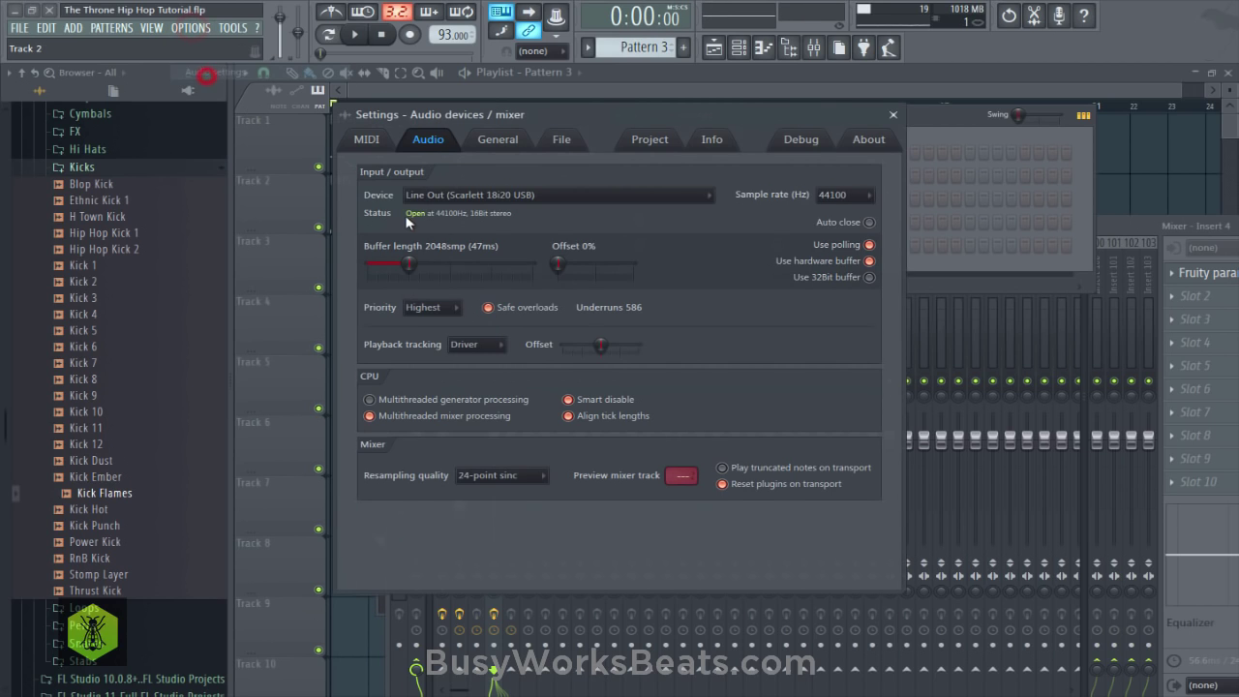
{"action": "left_click", "coordinate": [893, 115]}
{"action": "left_click", "coordinate": [1168, 187]}
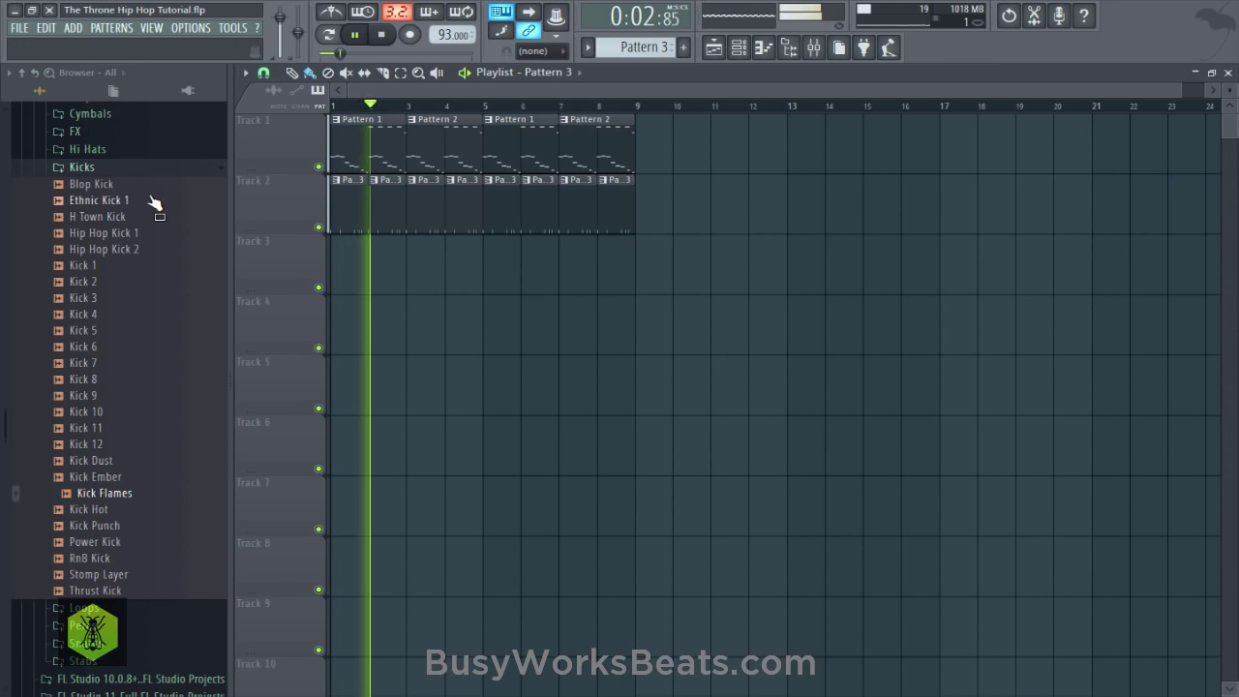
Switch from the Kicks folder to the Percs folder and audition the Clav samples with the beat.
{"action": "left_click", "coordinate": [132, 165]}
{"action": "key", "text": "space"}
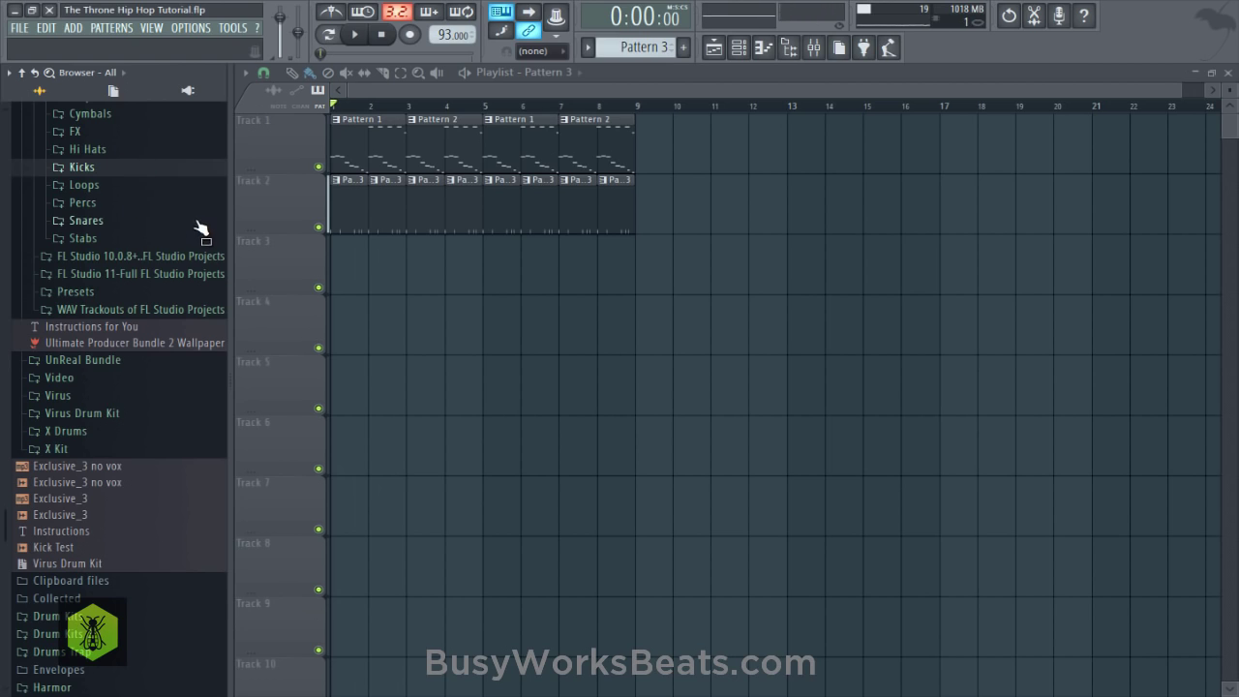
{"action": "left_click", "coordinate": [124, 202]}
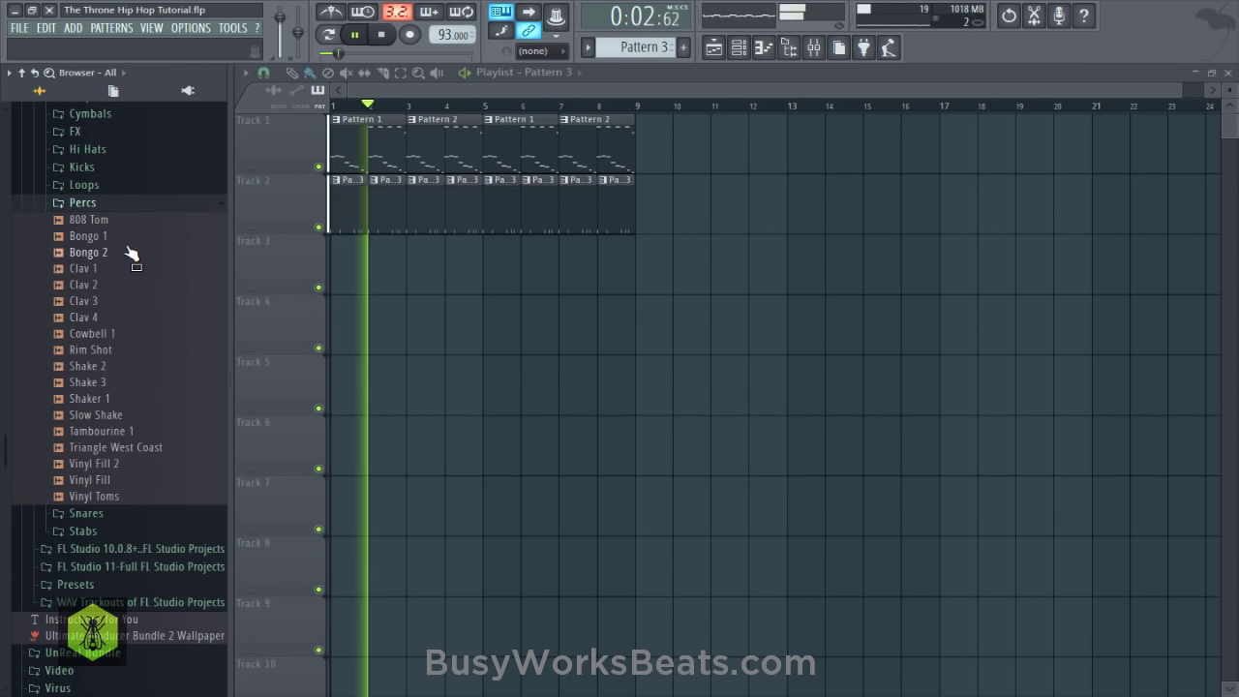
{"action": "left_click", "coordinate": [114, 288]}
{"action": "key", "text": "space"}
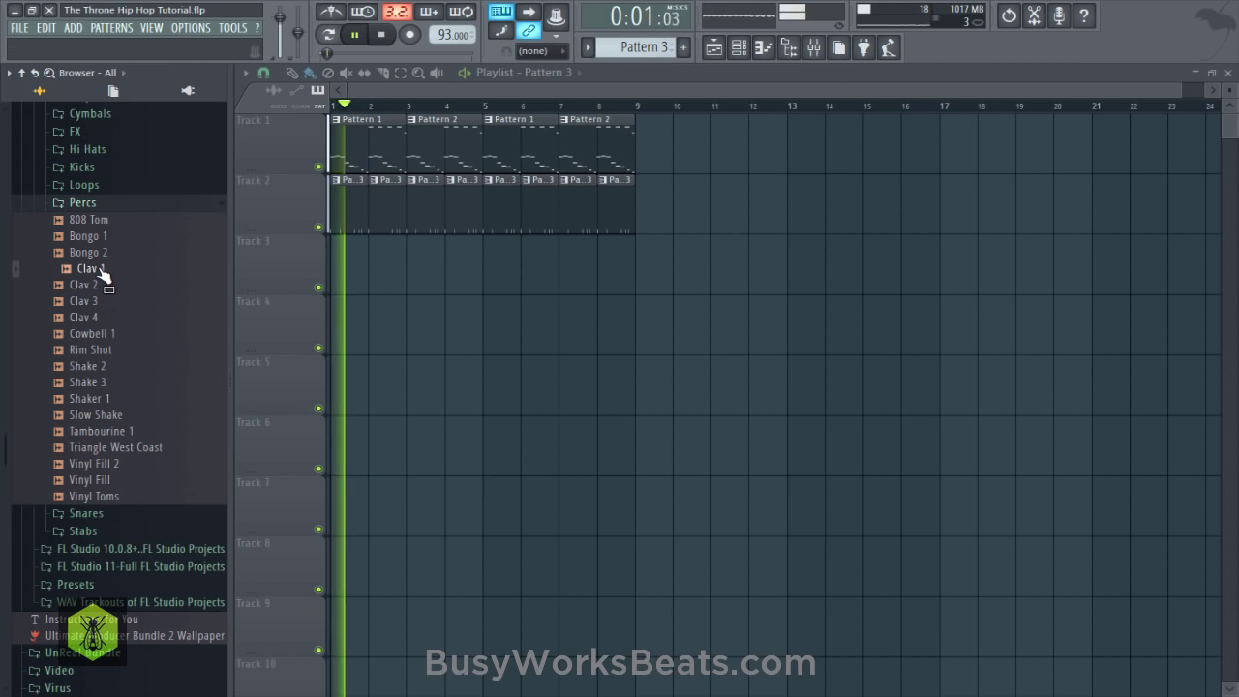
Load Clav 1 into a new channel, raise its channel pitch, and close its settings.
{"action": "key", "text": "space"}
{"action": "right_click", "coordinate": [98, 274]}
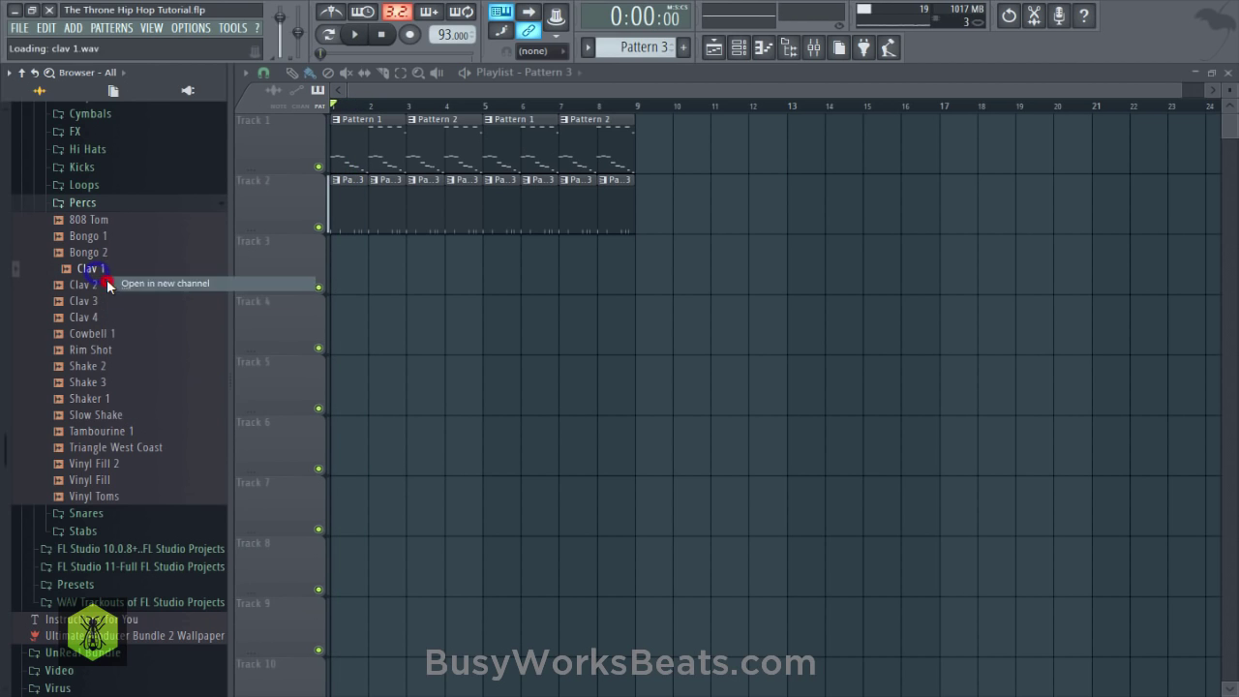
{"action": "left_click", "coordinate": [109, 281]}
{"action": "left_click", "coordinate": [740, 49]}
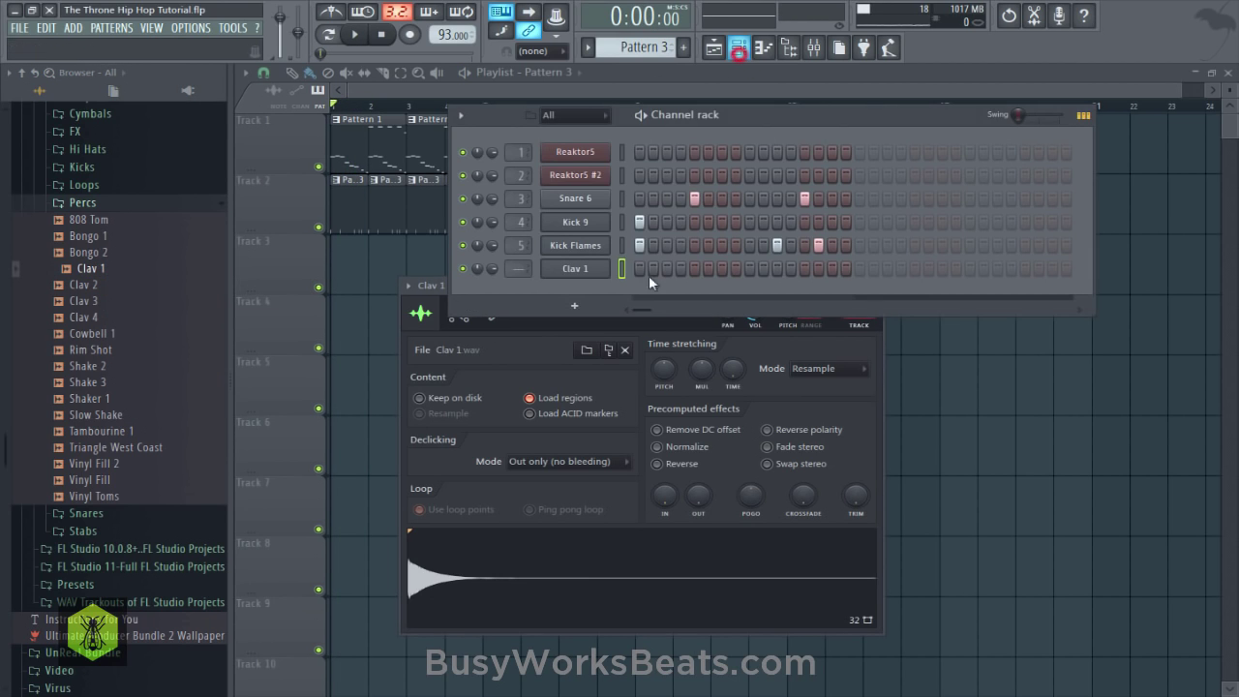
{"action": "left_click", "coordinate": [877, 345]}
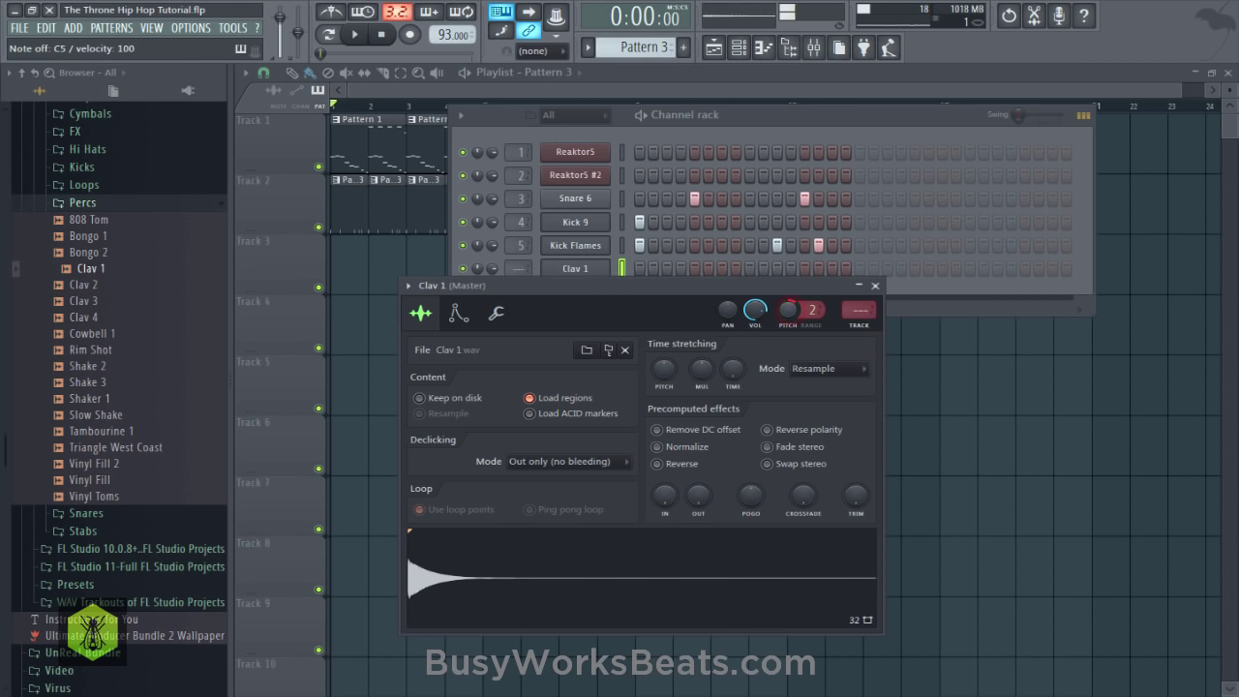
{"action": "left_click", "coordinate": [879, 287]}
Place a Clav 1 hit on step 8 of Pattern 3, leaving step 7 empty, and audition it.
{"action": "key", "text": "space"}
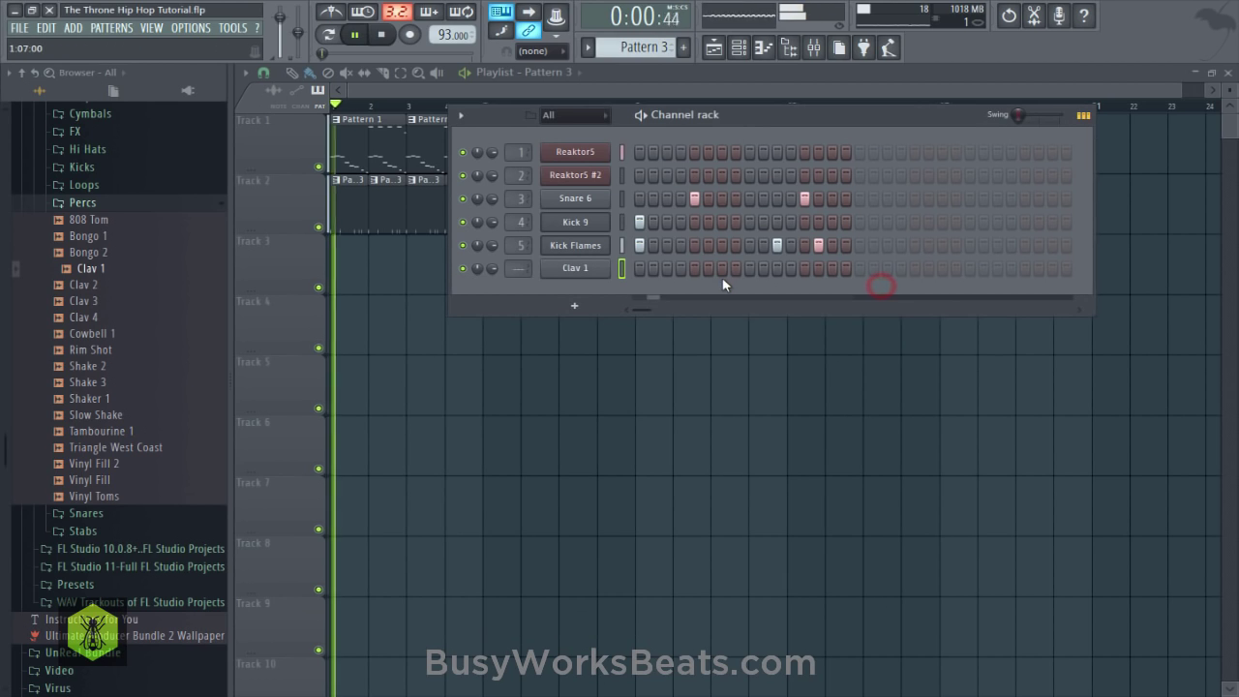
{"action": "left_click", "coordinate": [724, 269]}
{"action": "left_click", "coordinate": [736, 269]}
{"action": "right_click", "coordinate": [720, 272]}
{"action": "key", "text": "space"}
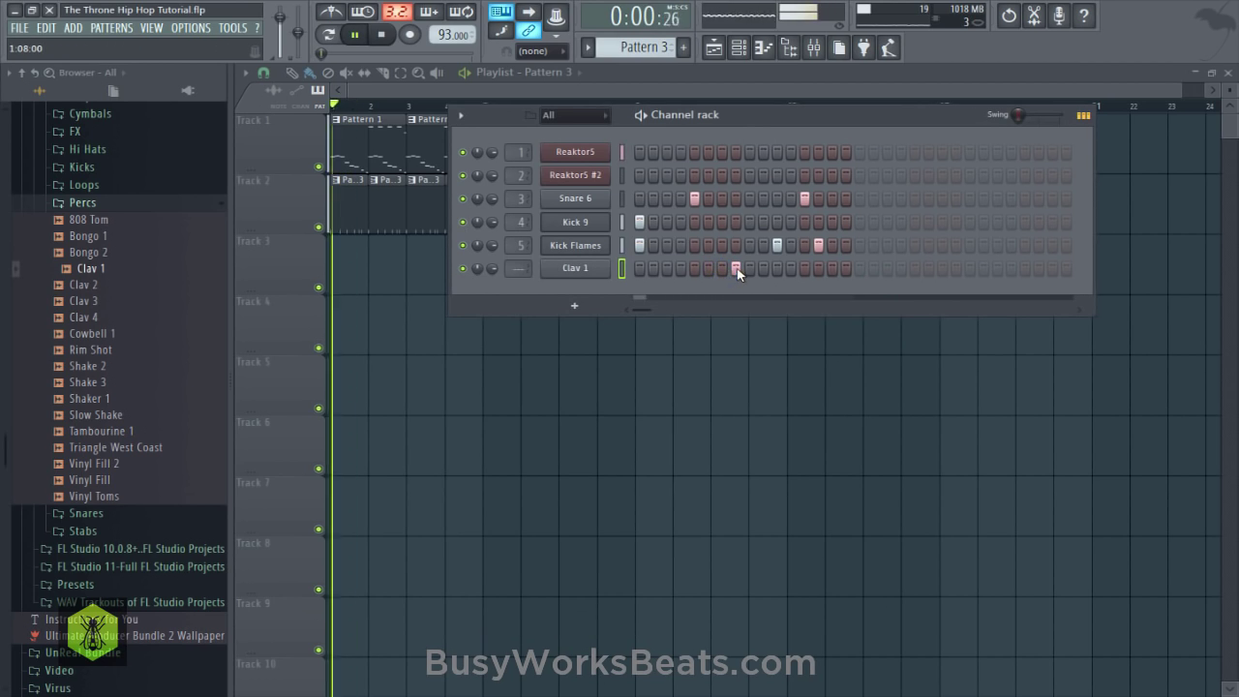
Place Clav 1 hits on steps 7 and 8 of Pattern 3 and route the channel to mixer track 6.
{"action": "key", "text": "space"}
{"action": "left_click", "coordinate": [725, 268]}
{"action": "key", "text": "space"}
{"action": "right_click", "coordinate": [742, 267]}
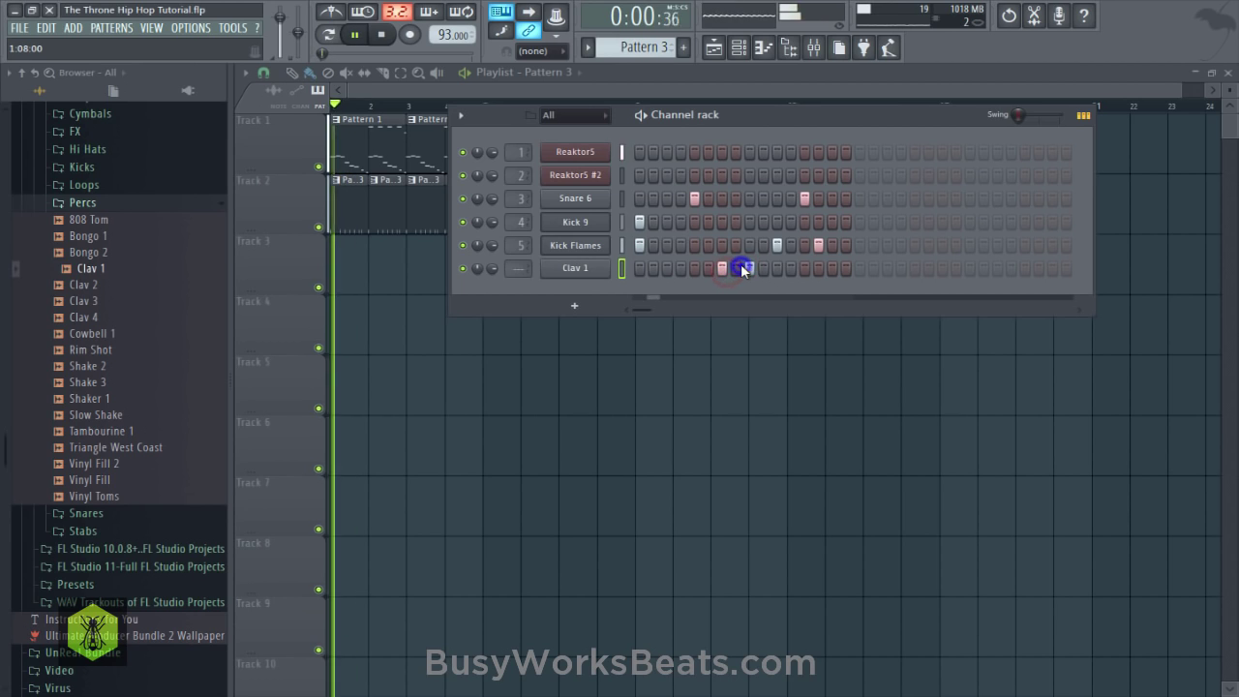
{"action": "left_click", "coordinate": [739, 266]}
{"action": "key", "text": "space"}
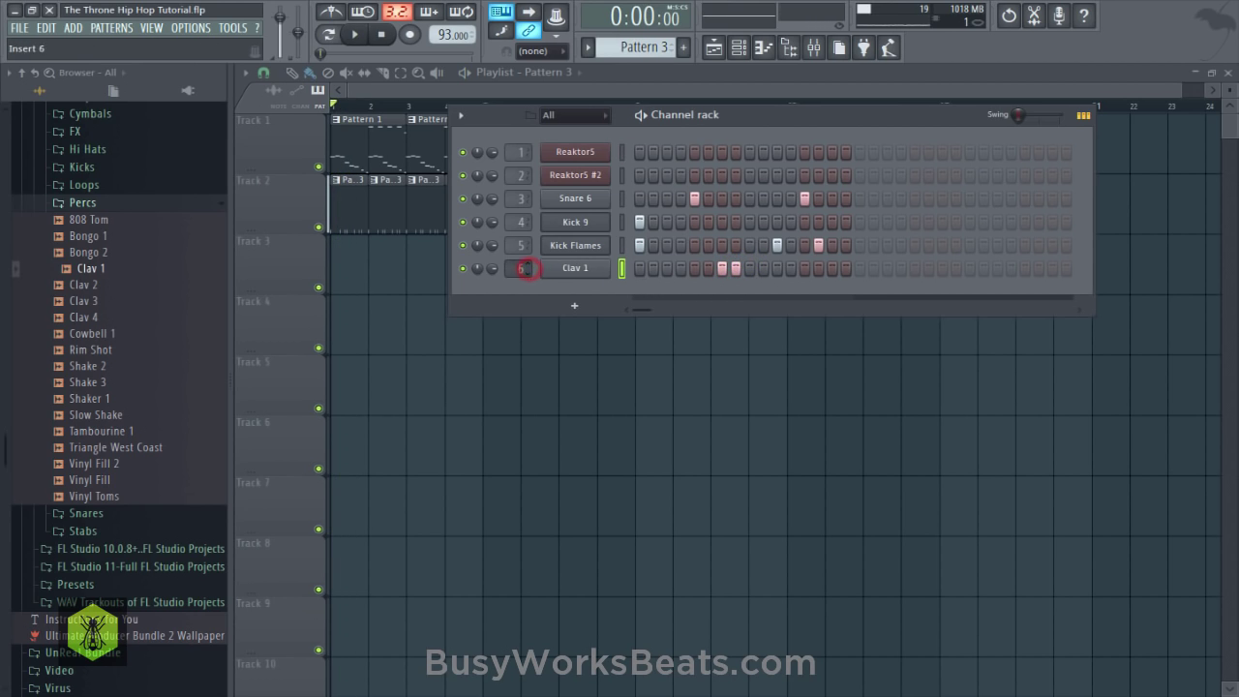
{"action": "scroll", "coordinate": [523, 268], "scroll_direction": "down", "scroll_amount": 1}
Audition the beat and increase the time Shift in Clav 1's miscellaneous channel settings.
{"action": "left_click", "coordinate": [557, 270]}
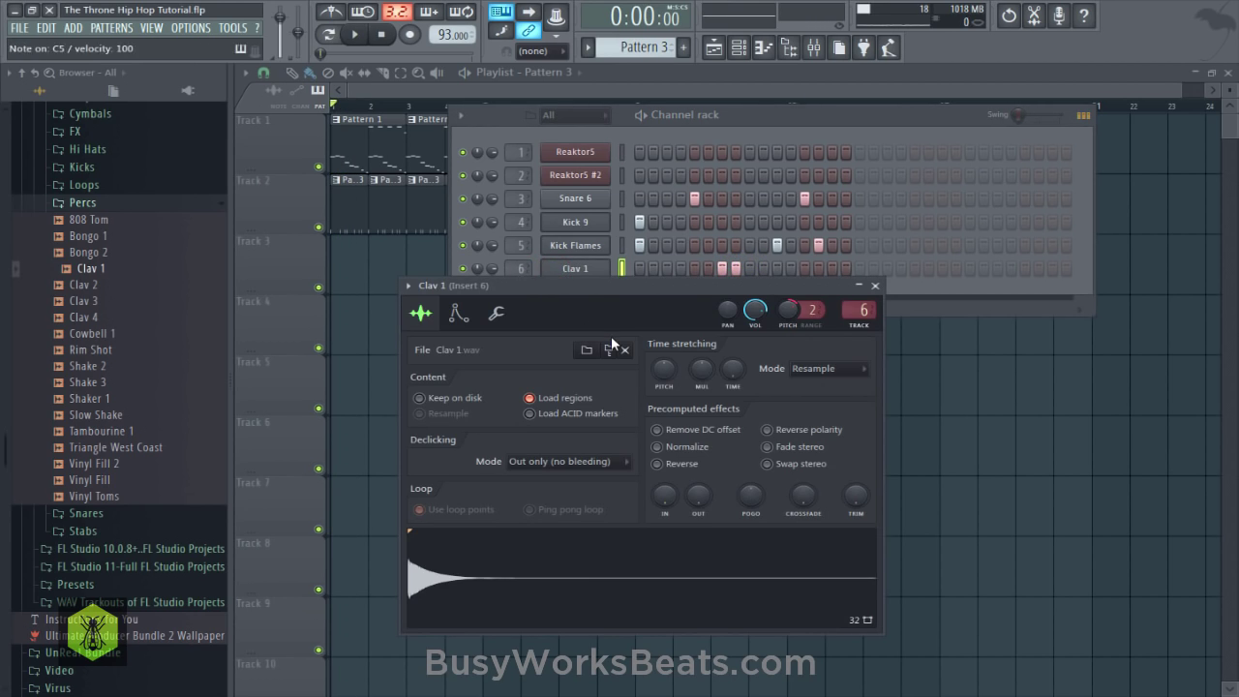
{"action": "left_click", "coordinate": [494, 315]}
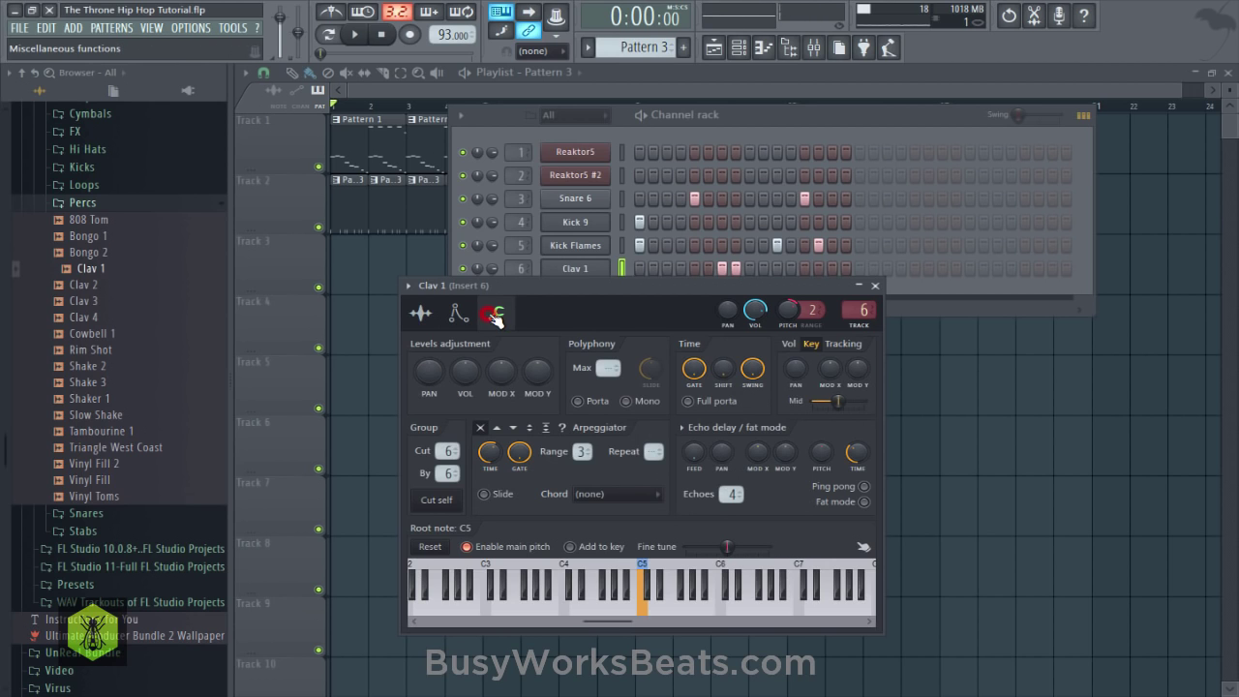
{"action": "left_click", "coordinate": [875, 287]}
{"action": "key", "text": "space"}
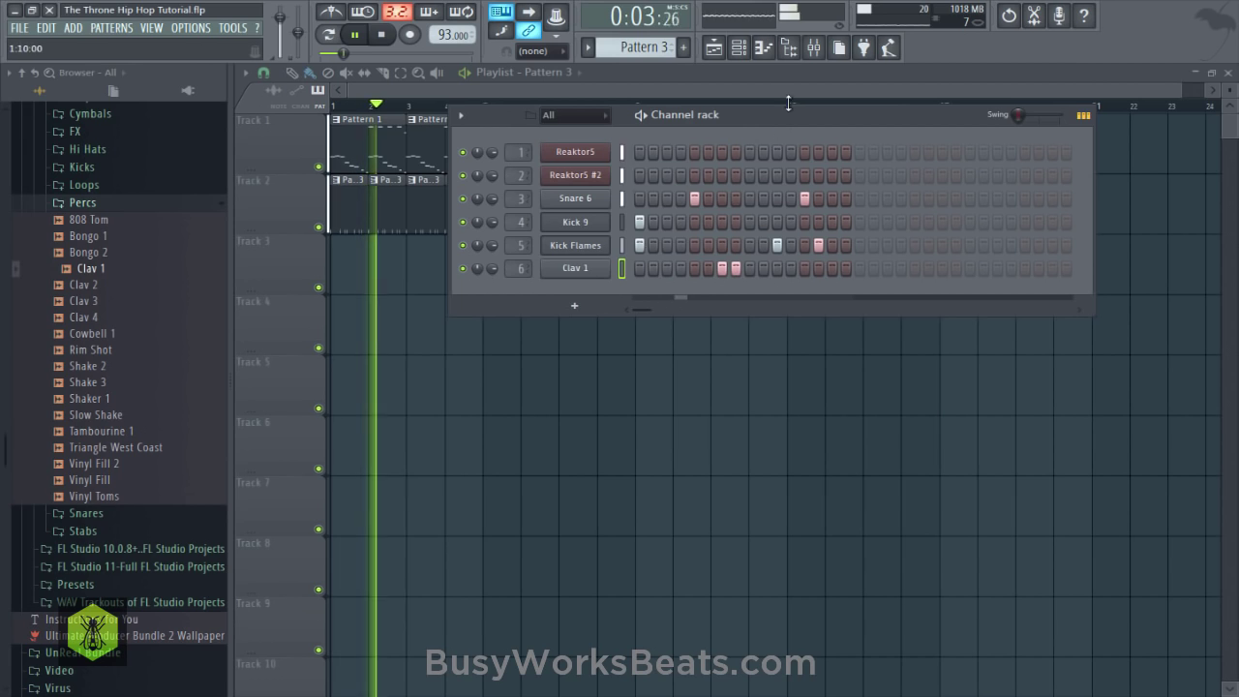
{"action": "key", "text": "space"}
{"action": "left_click", "coordinate": [592, 273]}
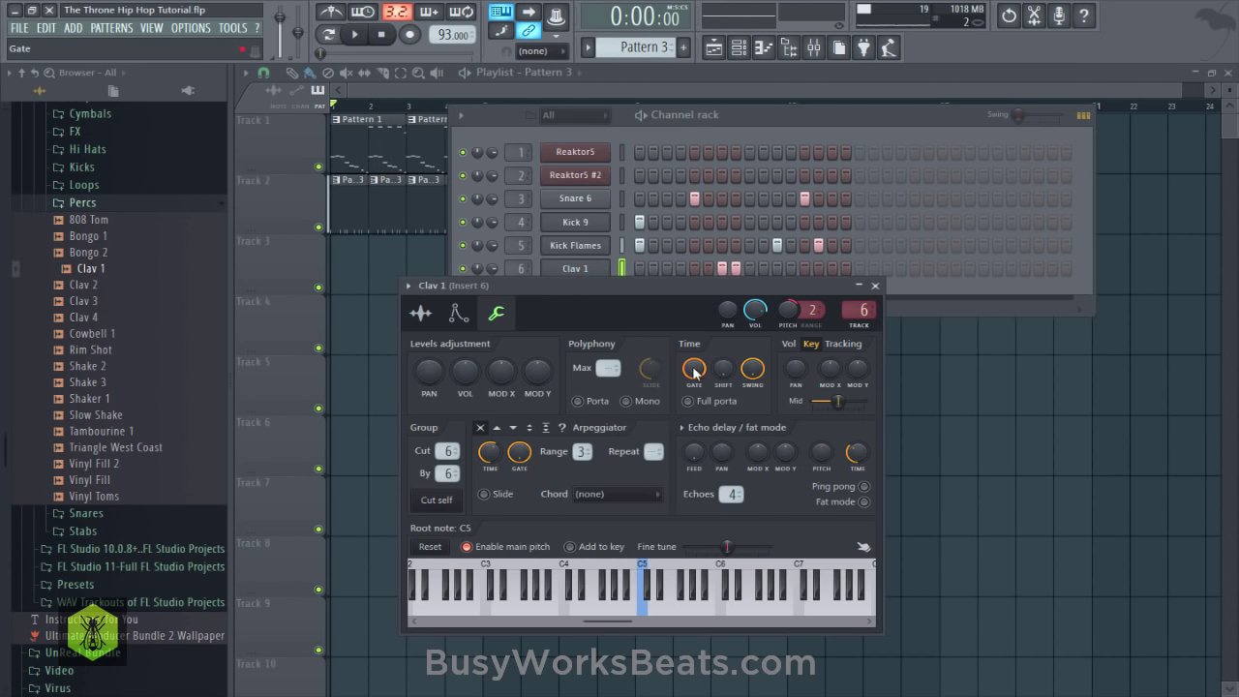
Lower the Insert 6 fader in the mixer while the beat plays, and return to the channel rack.
{"action": "left_click", "coordinate": [822, 54]}
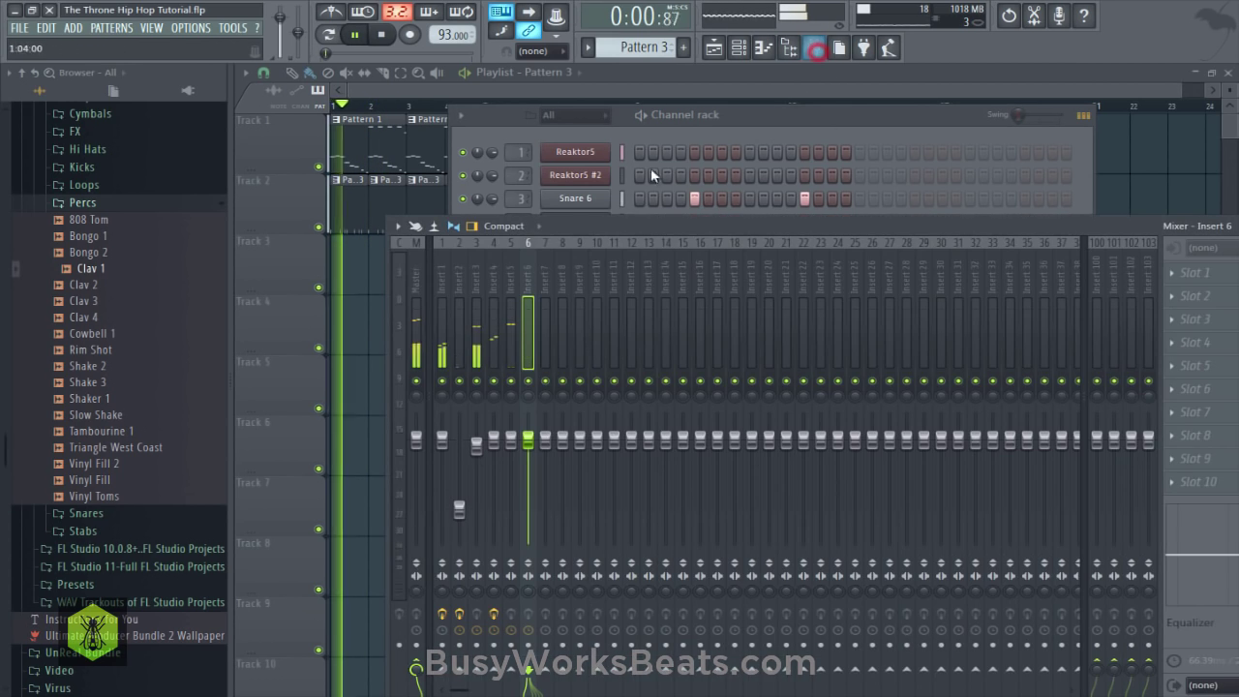
{"action": "left_click", "coordinate": [777, 129]}
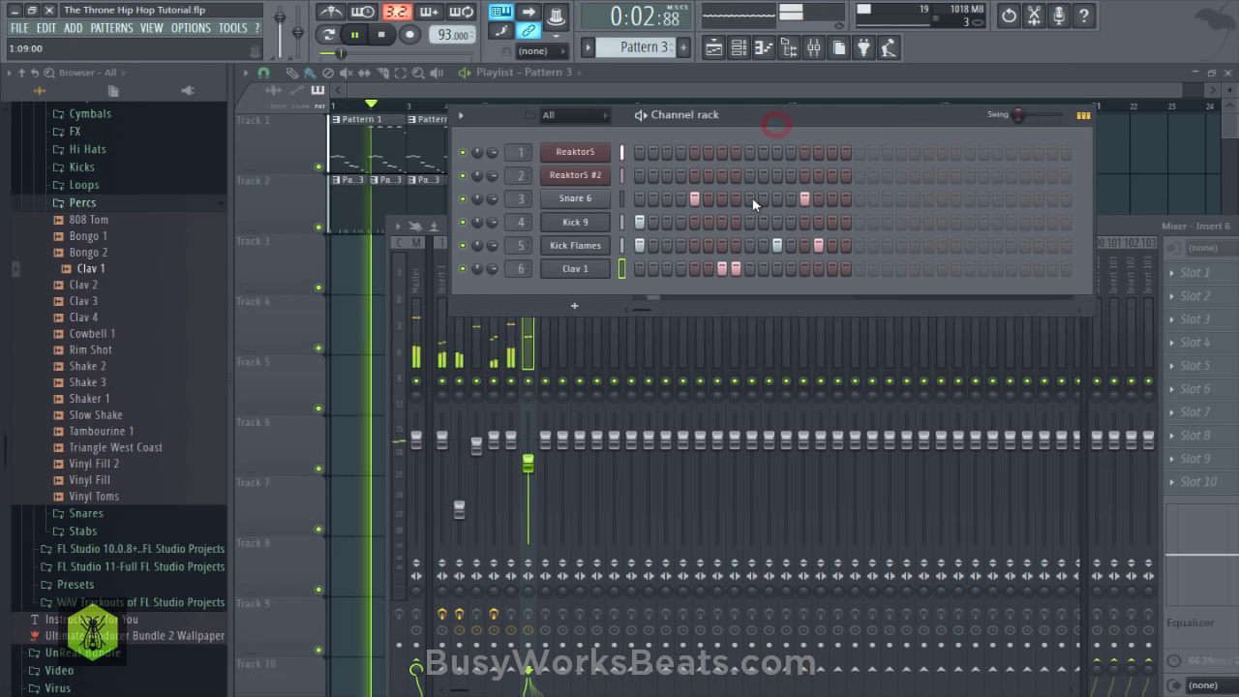
{"action": "key", "text": "space"}
Lower the velocity of the first Clav 1 hit in the piano roll, save the project, and return to the channel rack.
{"action": "right_click", "coordinate": [590, 276]}
{"action": "left_click", "coordinate": [646, 272]}
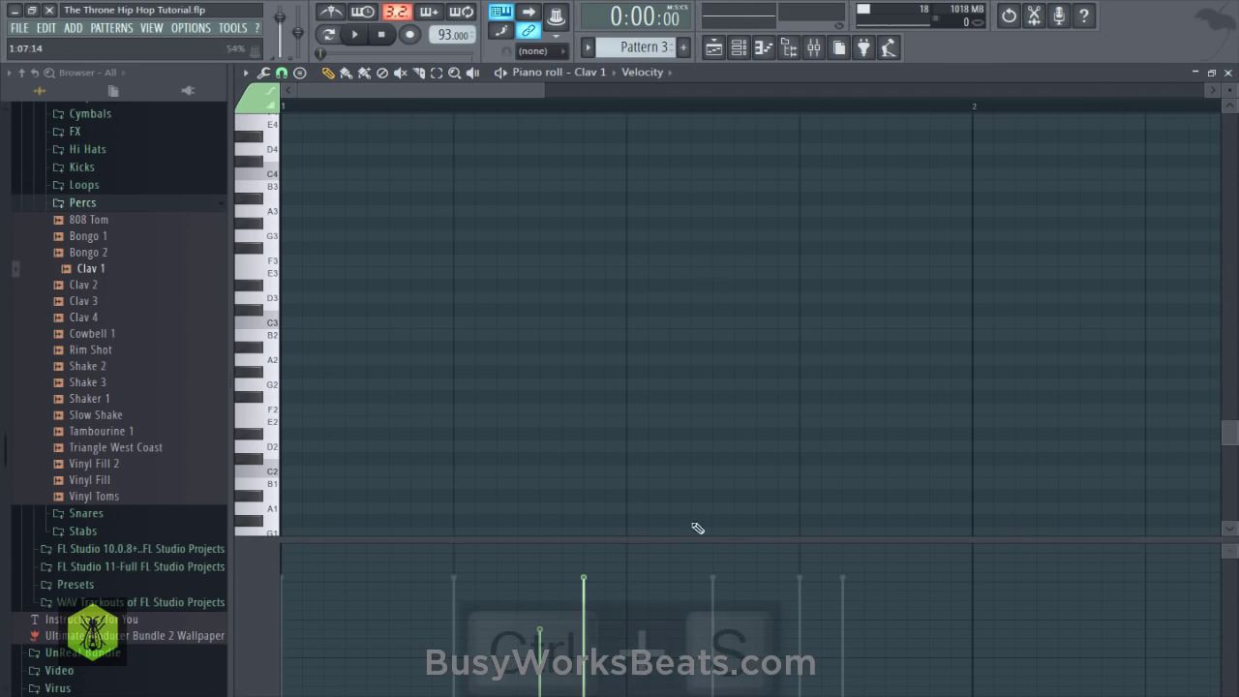
{"action": "key", "text": "ctrl+s"}
{"action": "key", "text": "space"}
{"action": "left_click", "coordinate": [1227, 72]}
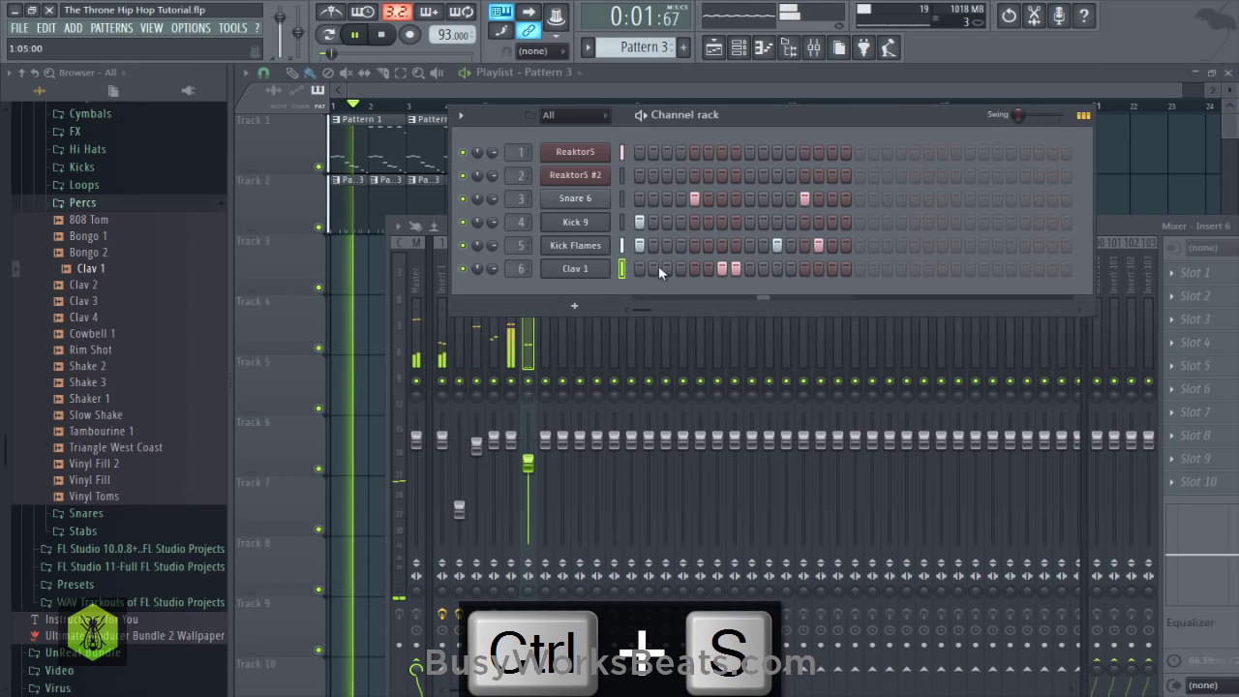
Adjust Clav 1's channel pitch, audition it with the beat, and close its settings.
{"action": "key", "text": "space"}
{"action": "left_click", "coordinate": [592, 269]}
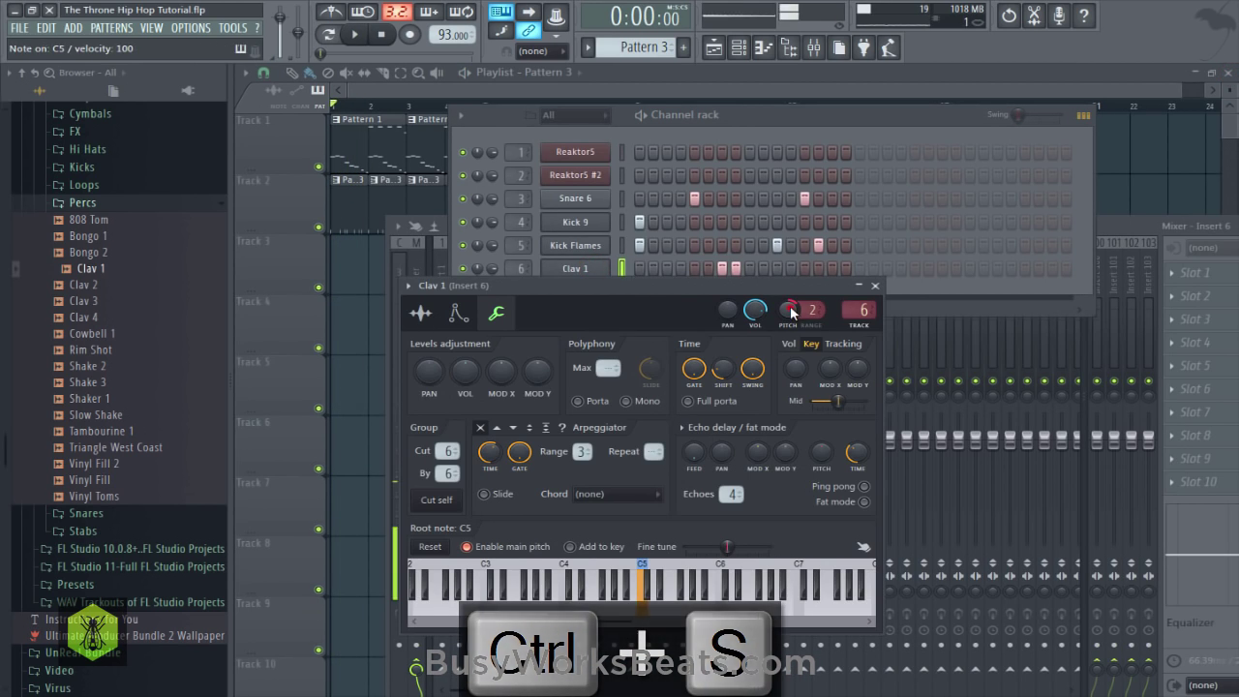
{"action": "key", "text": "space"}
{"action": "left_click", "coordinate": [875, 287]}
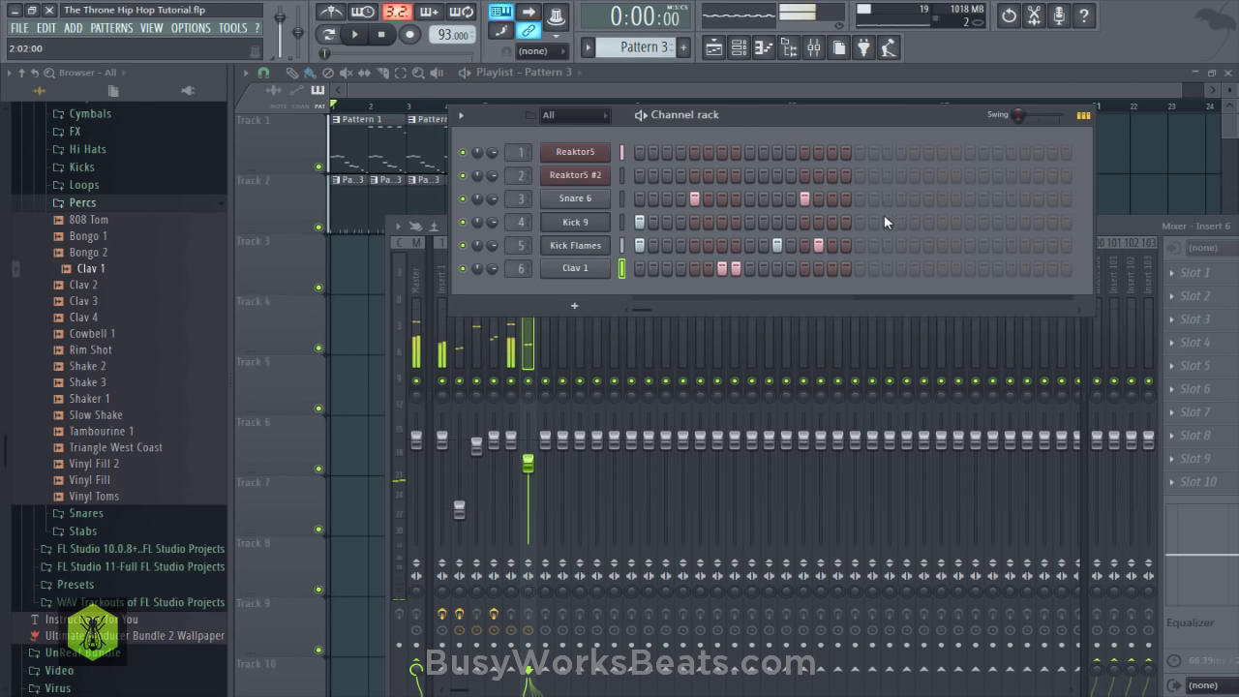
Remove the Pattern 3 clips at bars 2, 4, 6 and 8 on Track 2 and reopen the channel rack.
{"action": "left_click", "coordinate": [347, 282]}
{"action": "right_click", "coordinate": [383, 225]}
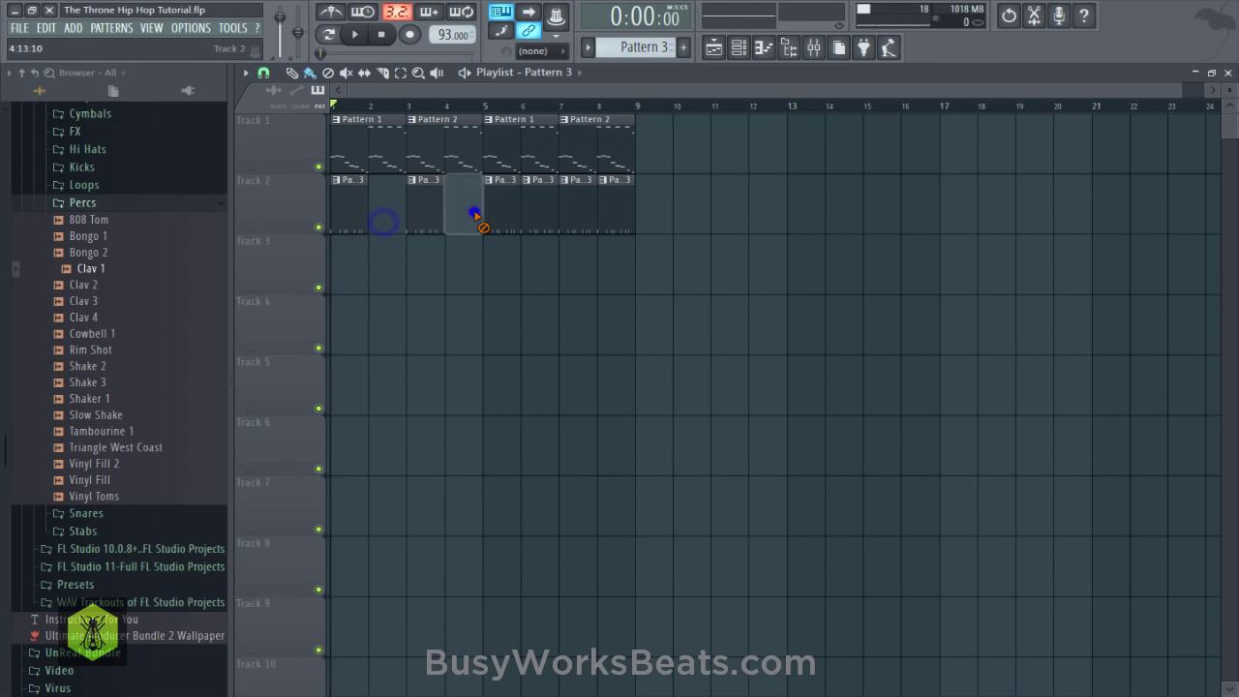
{"action": "left_click", "coordinate": [742, 46]}
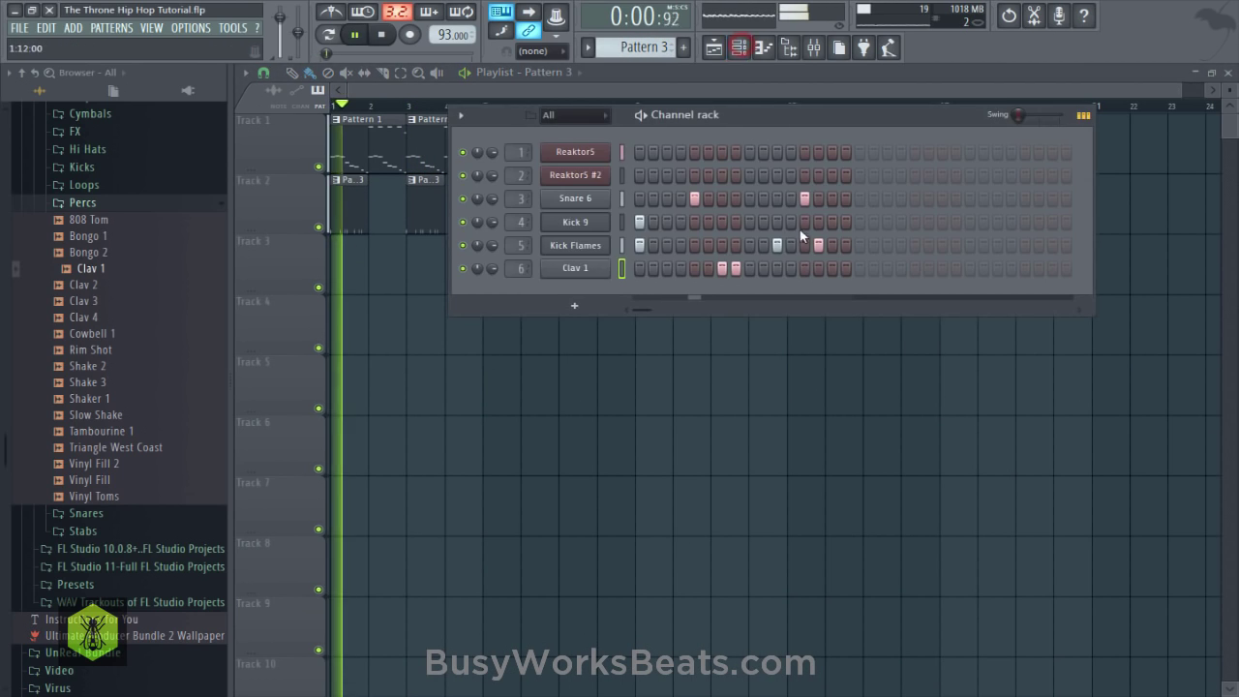
Extend Pattern 3 into a second bar with Kick Flames hits on steps 17, 23, 27, 30 and 31.
{"action": "left_click", "coordinate": [858, 245]}
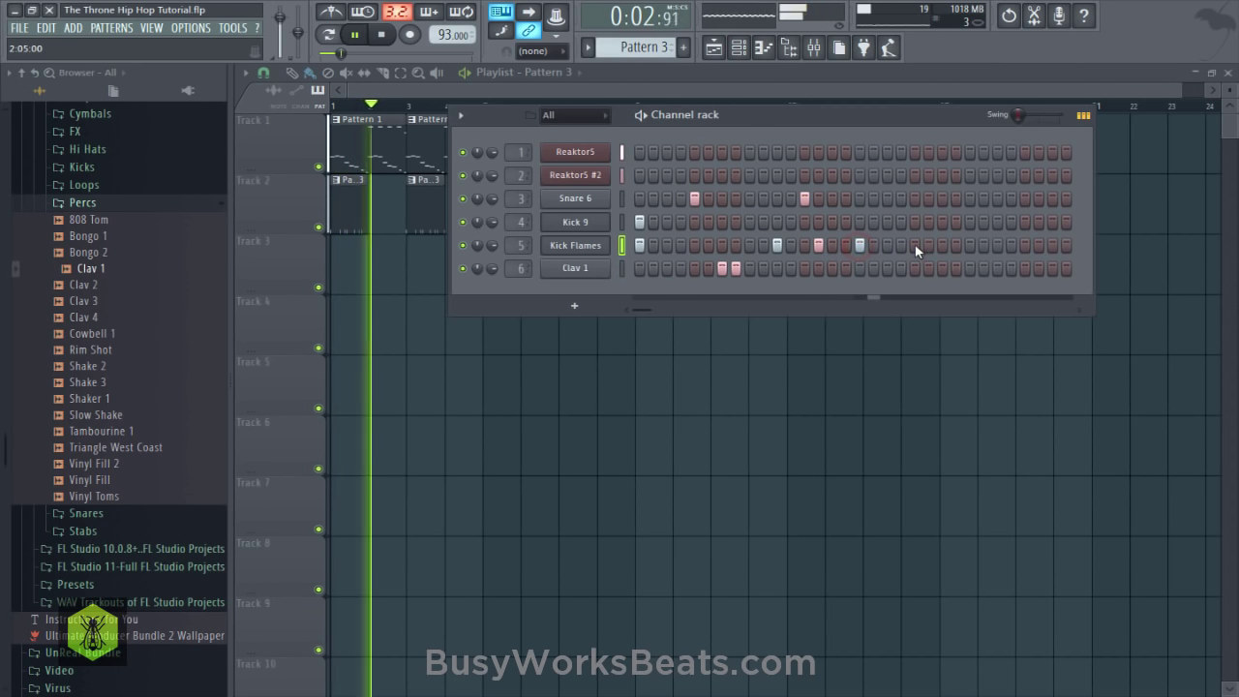
{"action": "left_click", "coordinate": [942, 245]}
{"action": "left_click", "coordinate": [997, 245]}
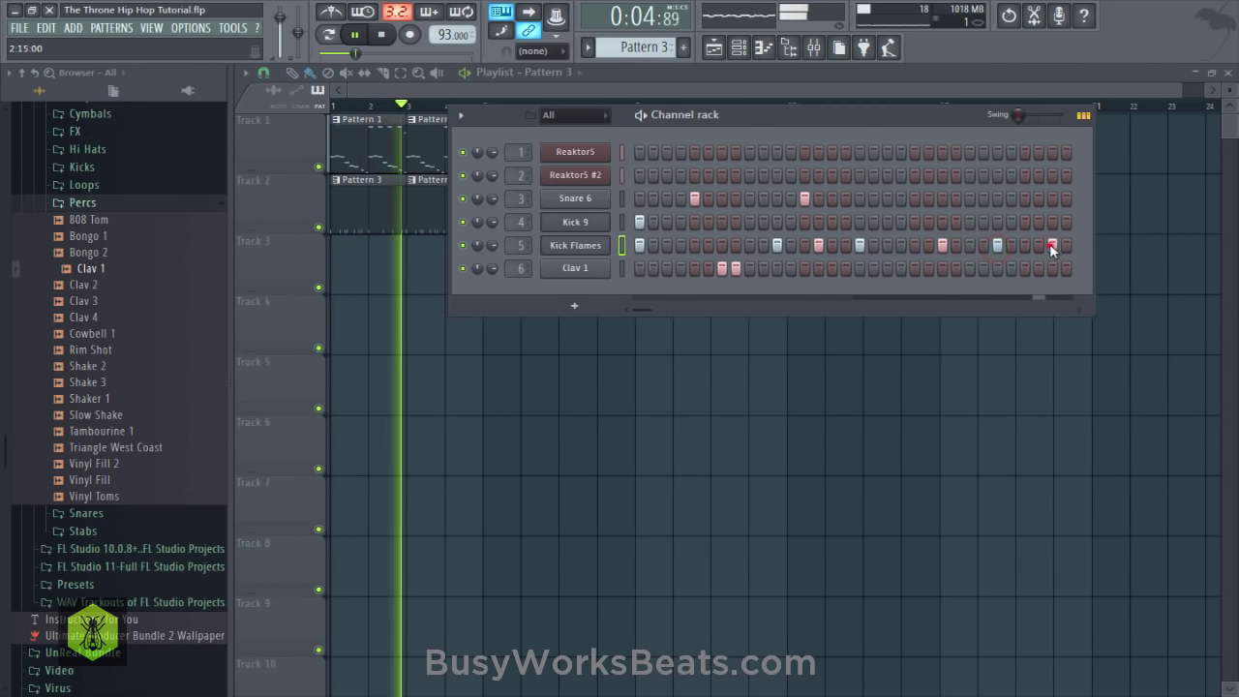
{"action": "left_click", "coordinate": [1050, 243]}
{"action": "left_click", "coordinate": [1039, 245]}
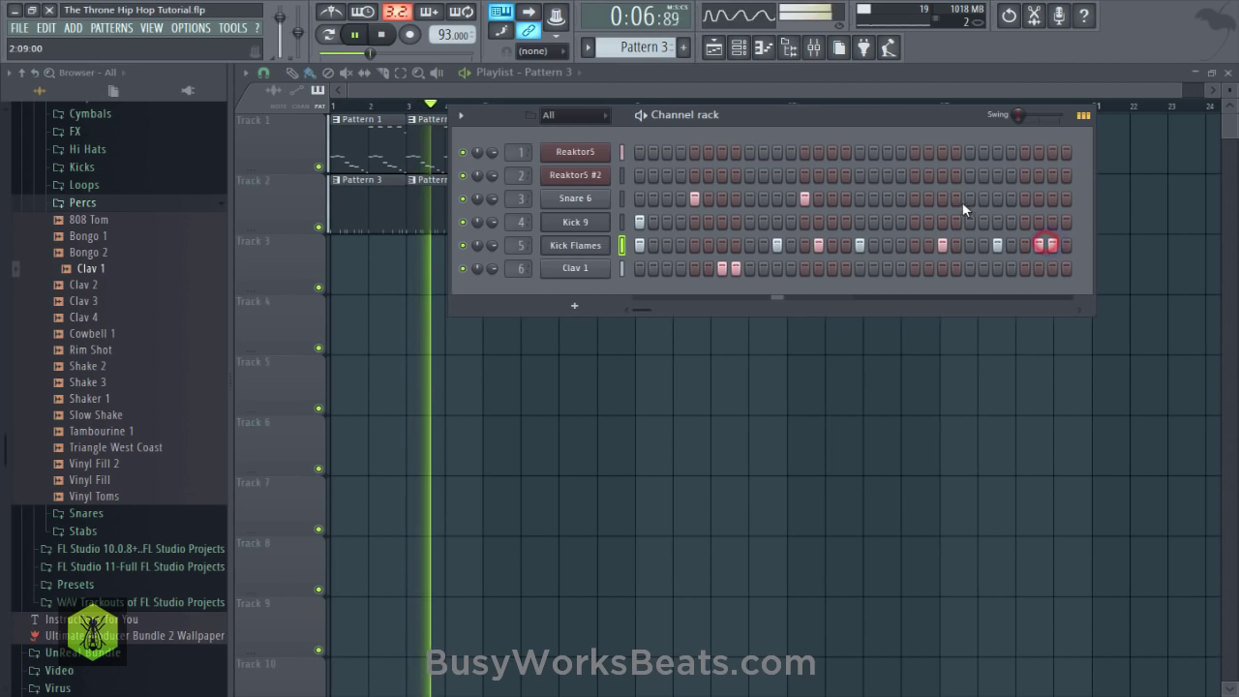
Add Snare 6 hits on steps 21 and 29 and remove the Kick Flames hit from step 31.
{"action": "left_click", "coordinate": [910, 198]}
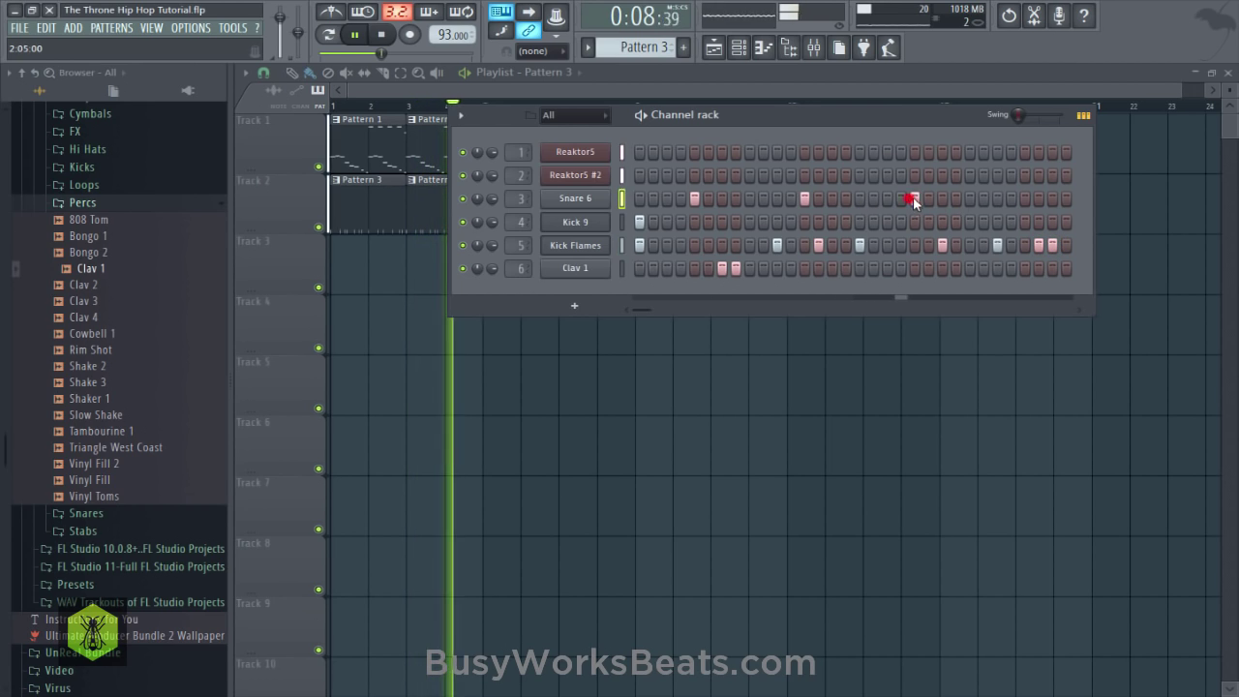
{"action": "left_click", "coordinate": [1025, 198]}
{"action": "left_click", "coordinate": [1051, 245]}
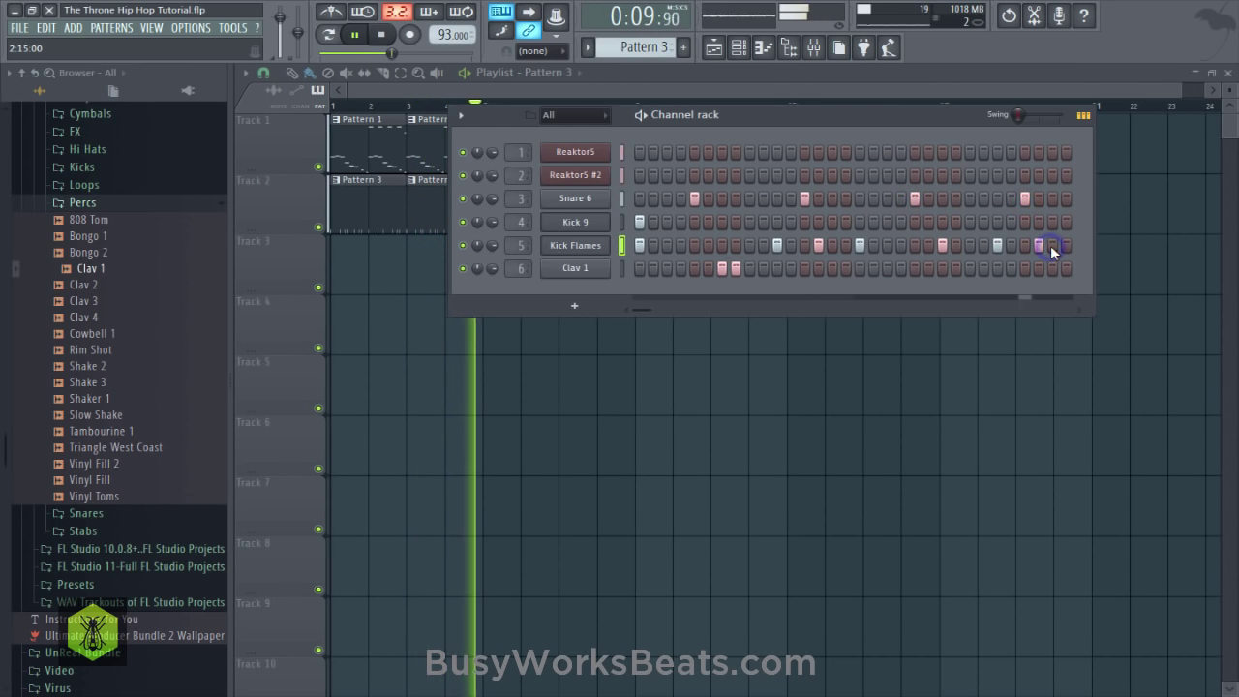
Try Kick Flames hits on steps 23 and 24 during playback, clear both, and save the project.
{"action": "left_click", "coordinate": [942, 245]}
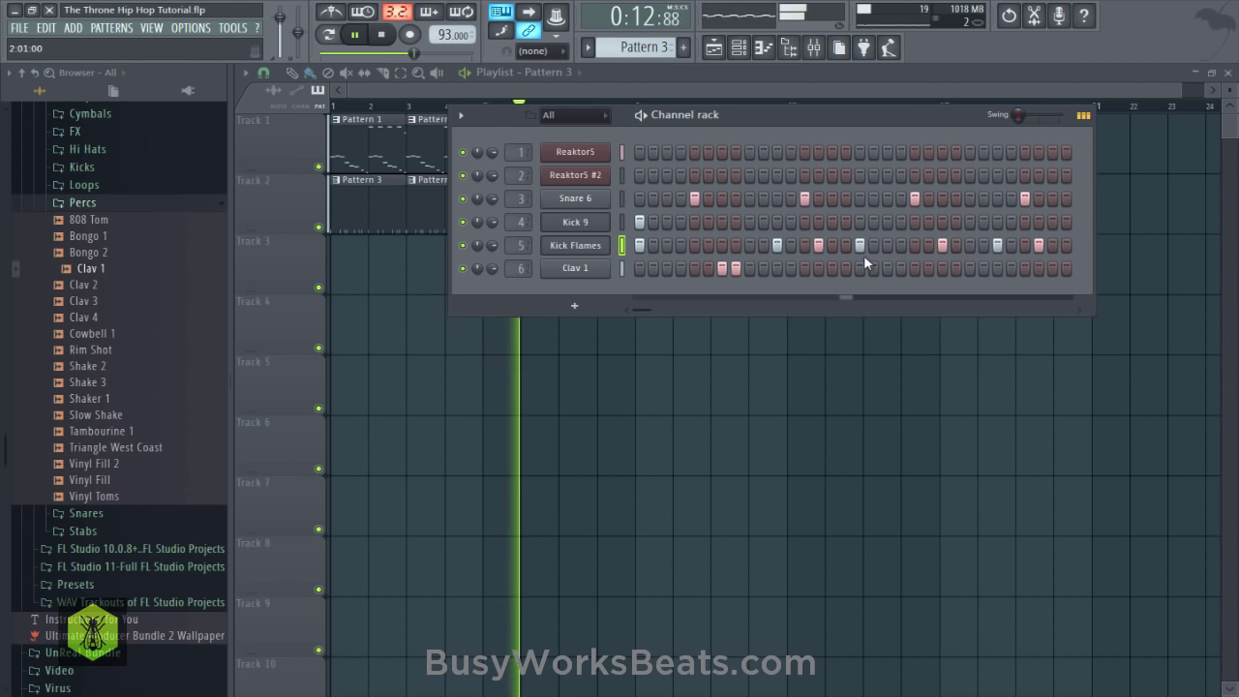
{"action": "left_click", "coordinate": [943, 245]}
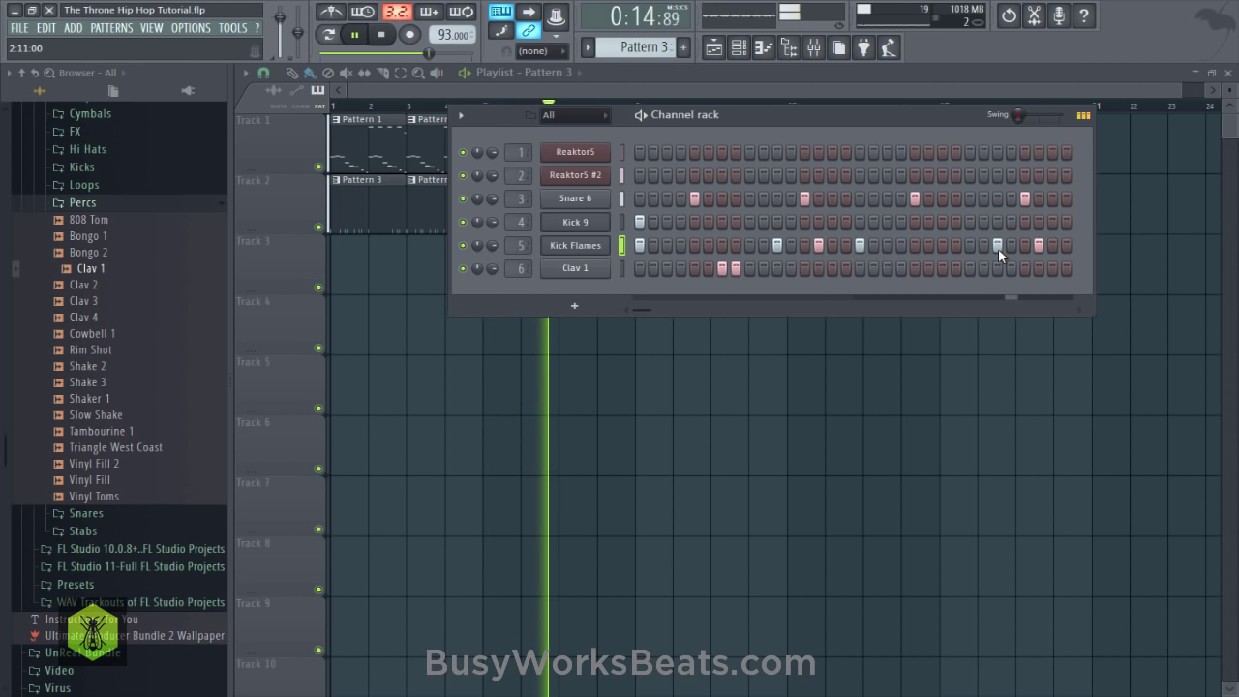
{"action": "left_click", "coordinate": [997, 247]}
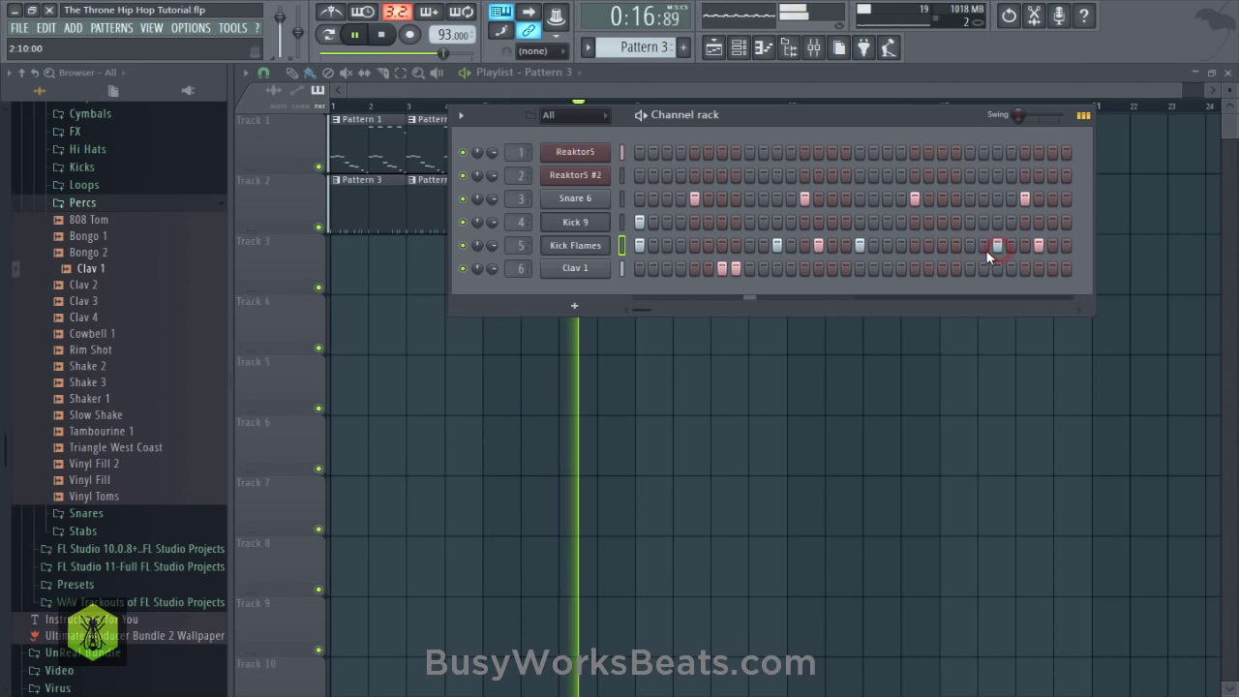
{"action": "left_click", "coordinate": [942, 245]}
{"action": "left_click", "coordinate": [956, 245]}
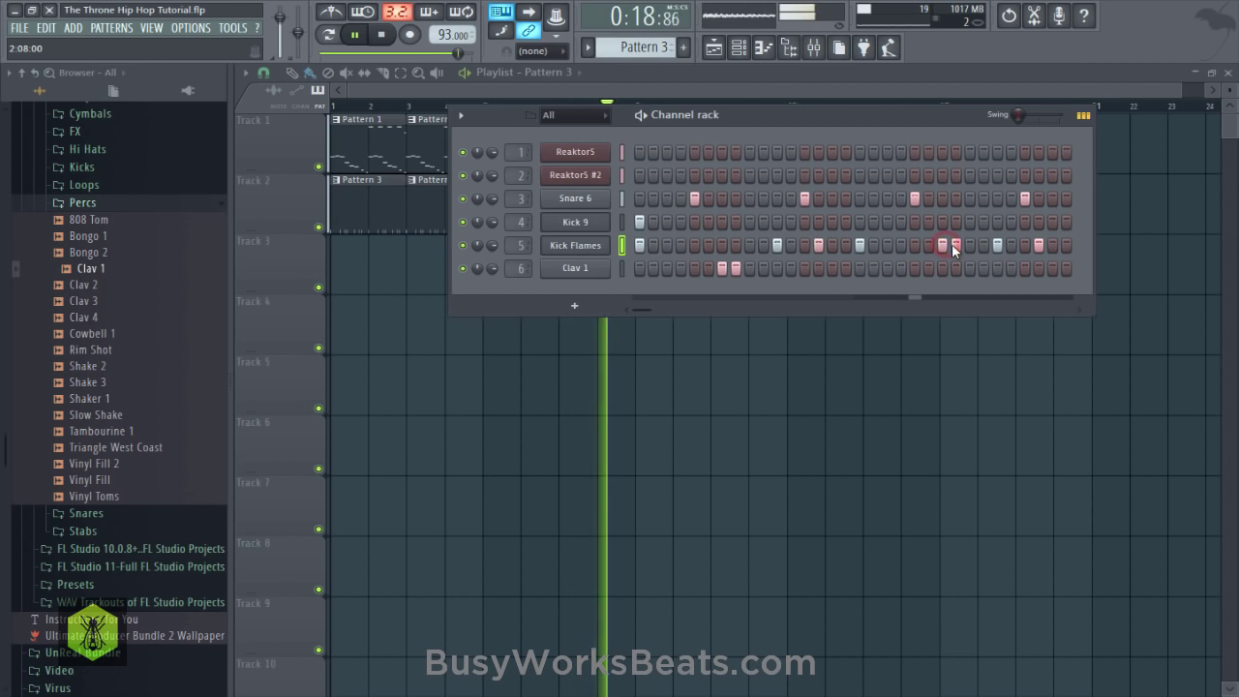
{"action": "left_click_drag", "start_coordinate": [967, 247], "coordinate": [938, 249]}
{"action": "key", "text": "space"}
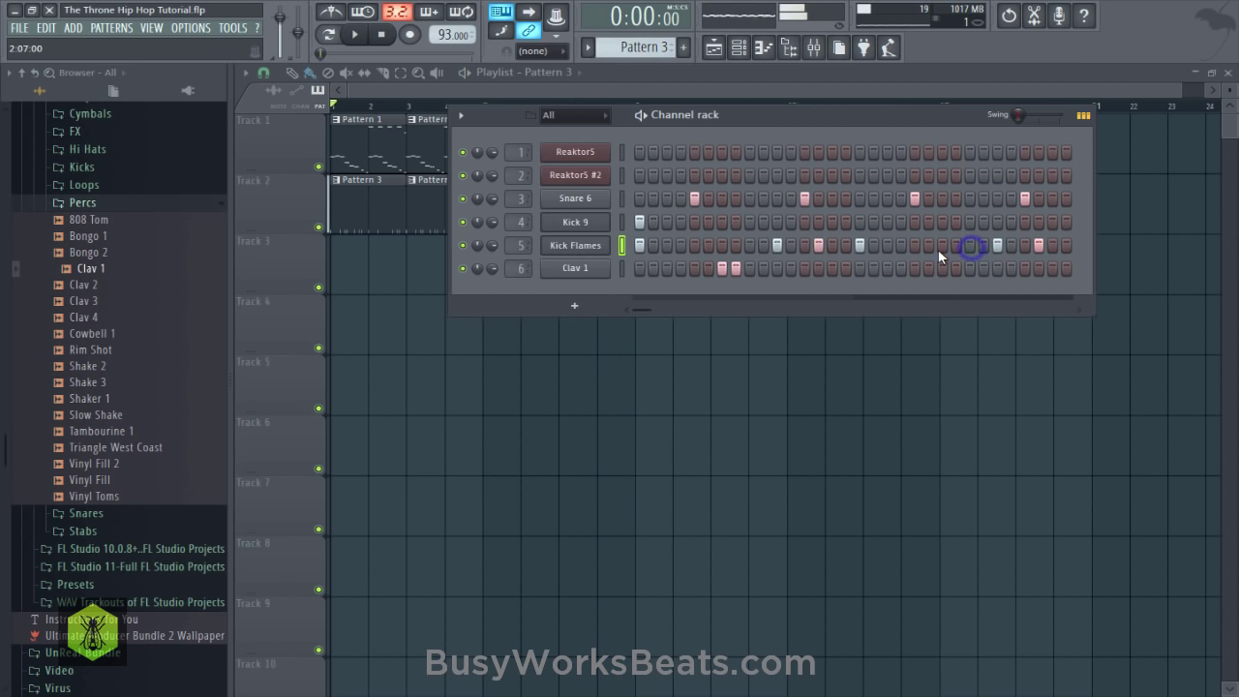
{"action": "key", "text": "ctrl+s"}
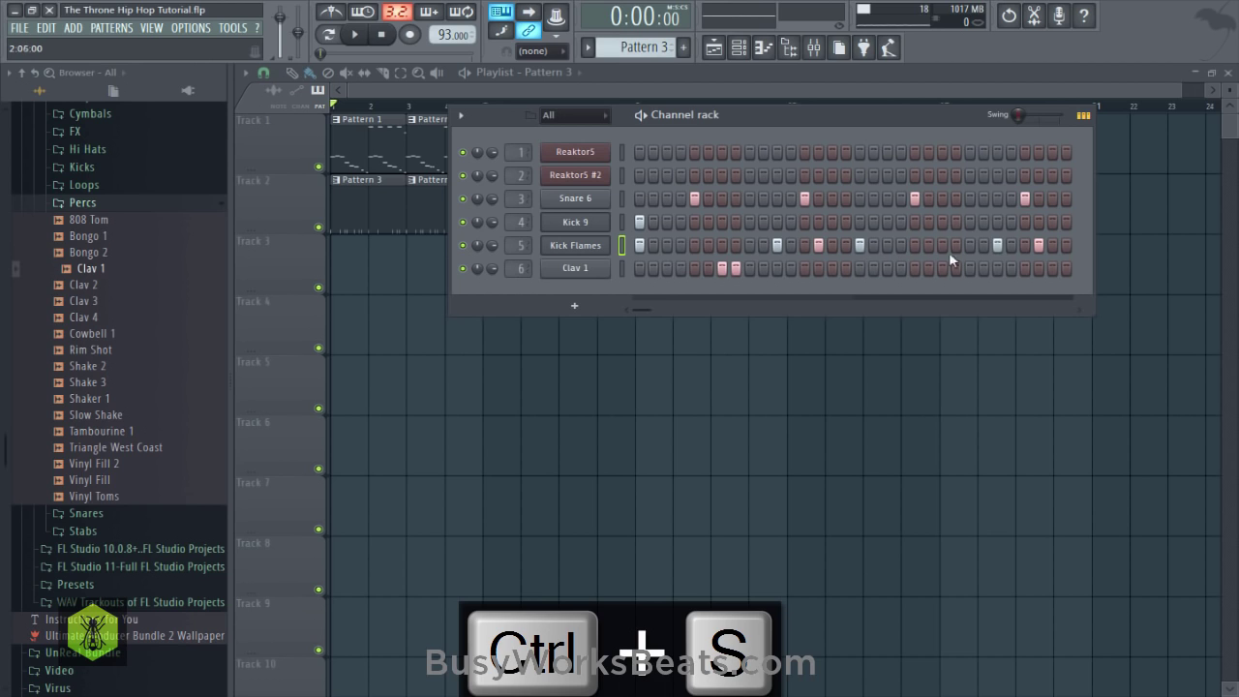
Add a Kick Flames hit on step 8, keep the one on step 11, and save the project.
{"action": "left_click", "coordinate": [774, 247]}
{"action": "left_click", "coordinate": [736, 246]}
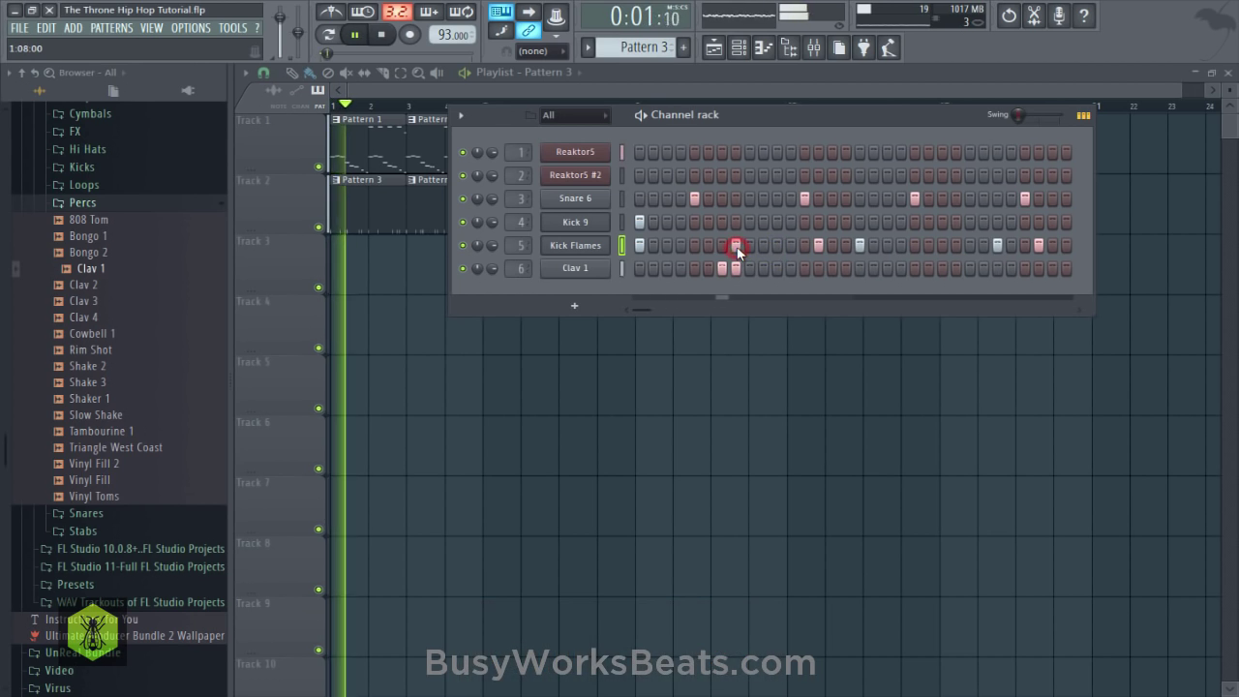
{"action": "right_click", "coordinate": [792, 246]}
{"action": "key", "text": "space"}
{"action": "left_click", "coordinate": [779, 245]}
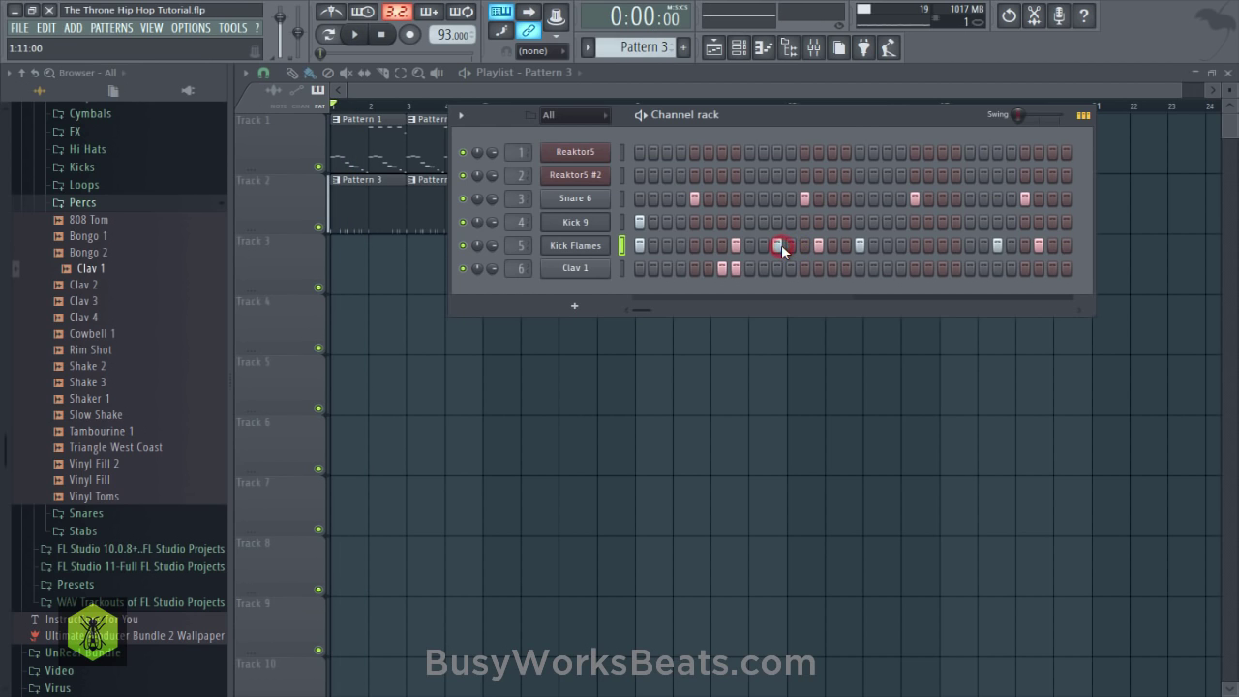
{"action": "key", "text": "ctrl+s"}
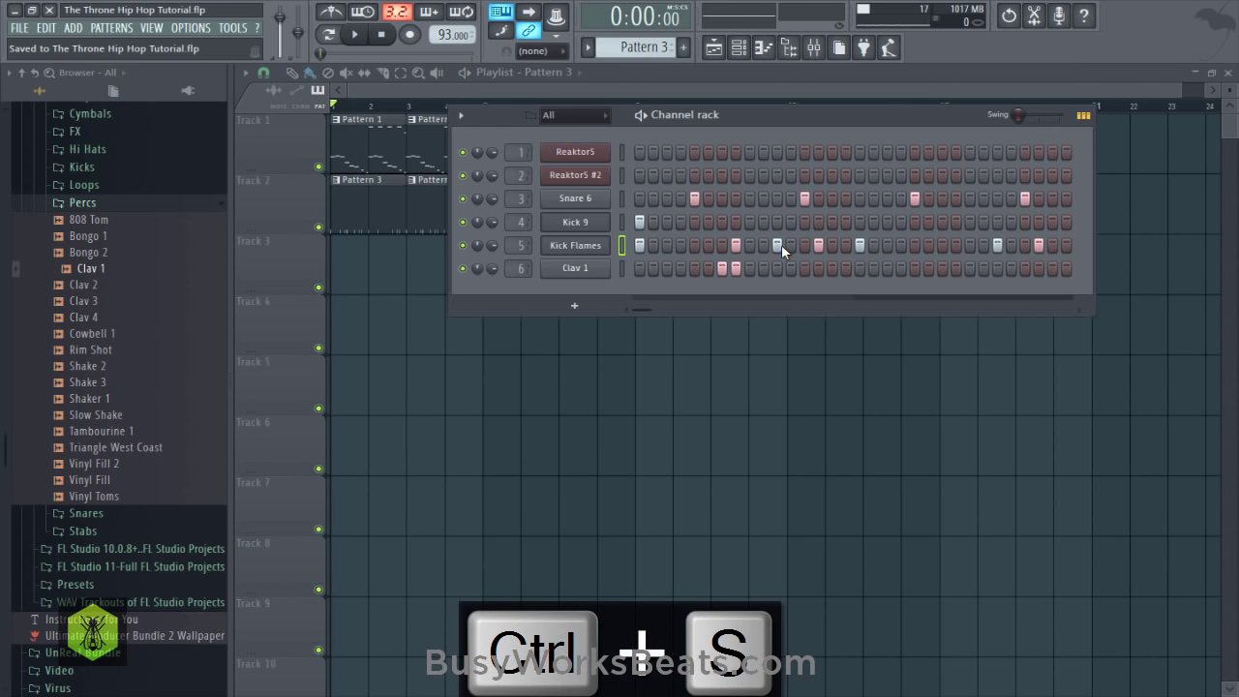
Add a Kick Flames hit on step 24 and remove the one on step 11, keeping step 27, while auditioning the beat.
{"action": "key", "text": "space"}
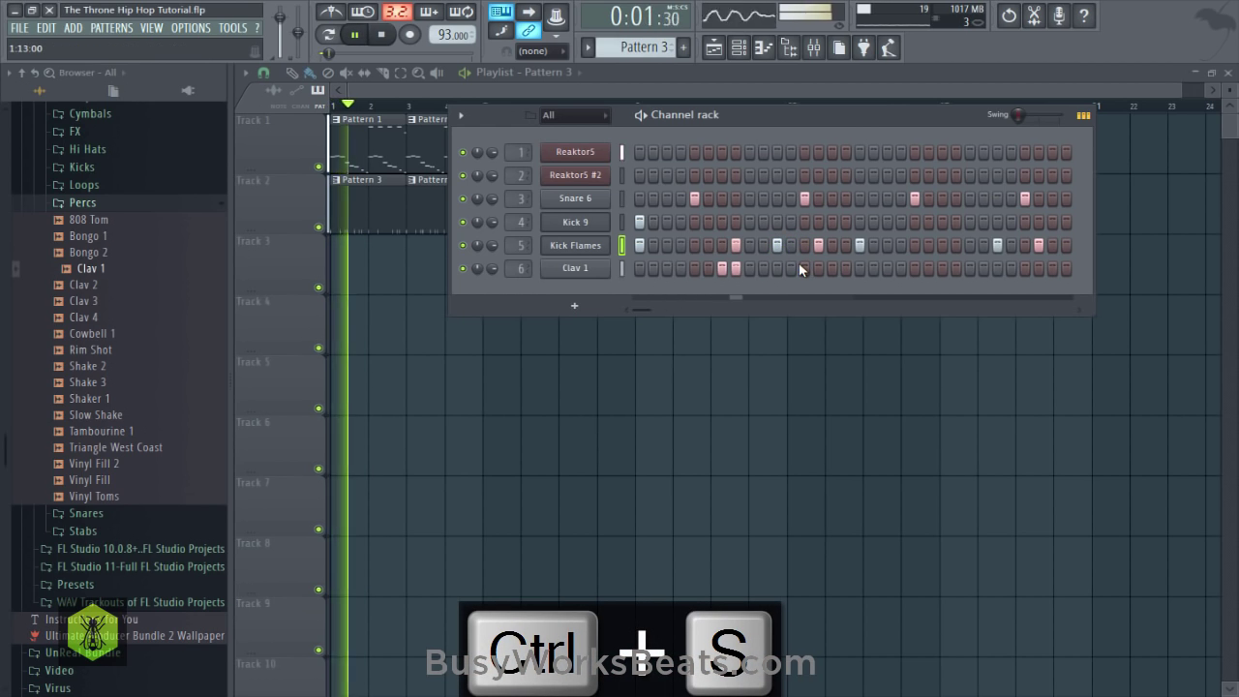
{"action": "left_click", "coordinate": [954, 245]}
{"action": "left_click", "coordinate": [998, 245]}
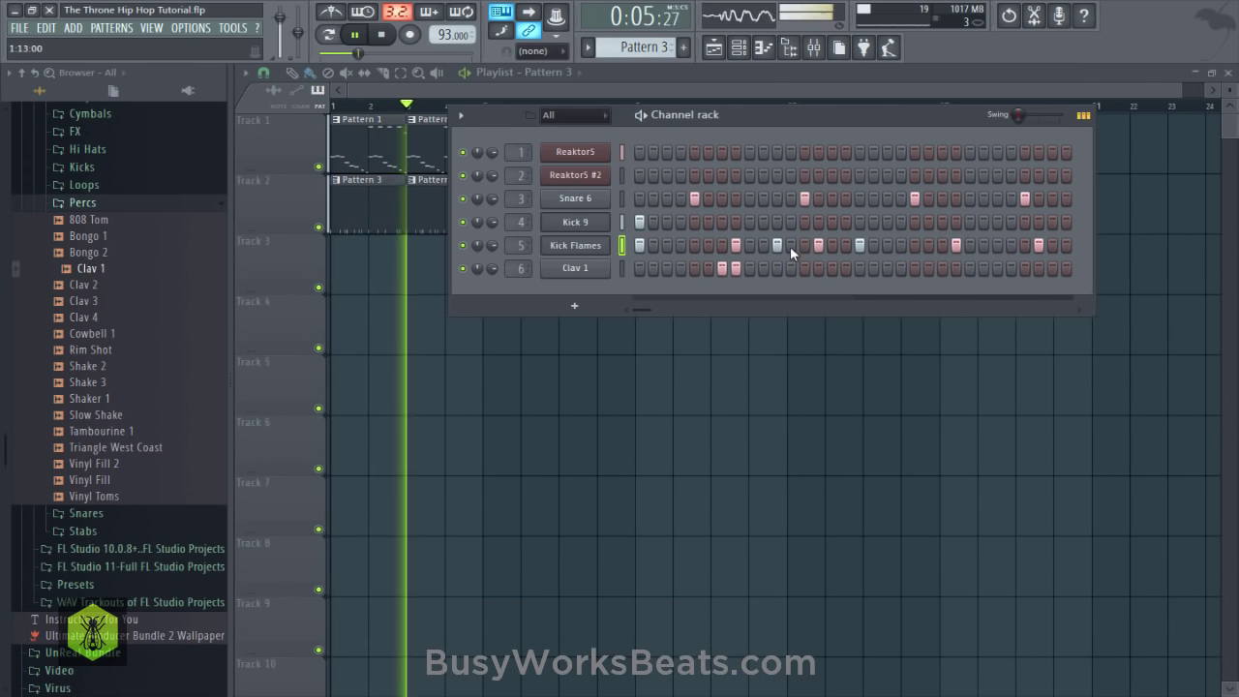
{"action": "left_click", "coordinate": [777, 245]}
{"action": "left_click", "coordinate": [998, 245]}
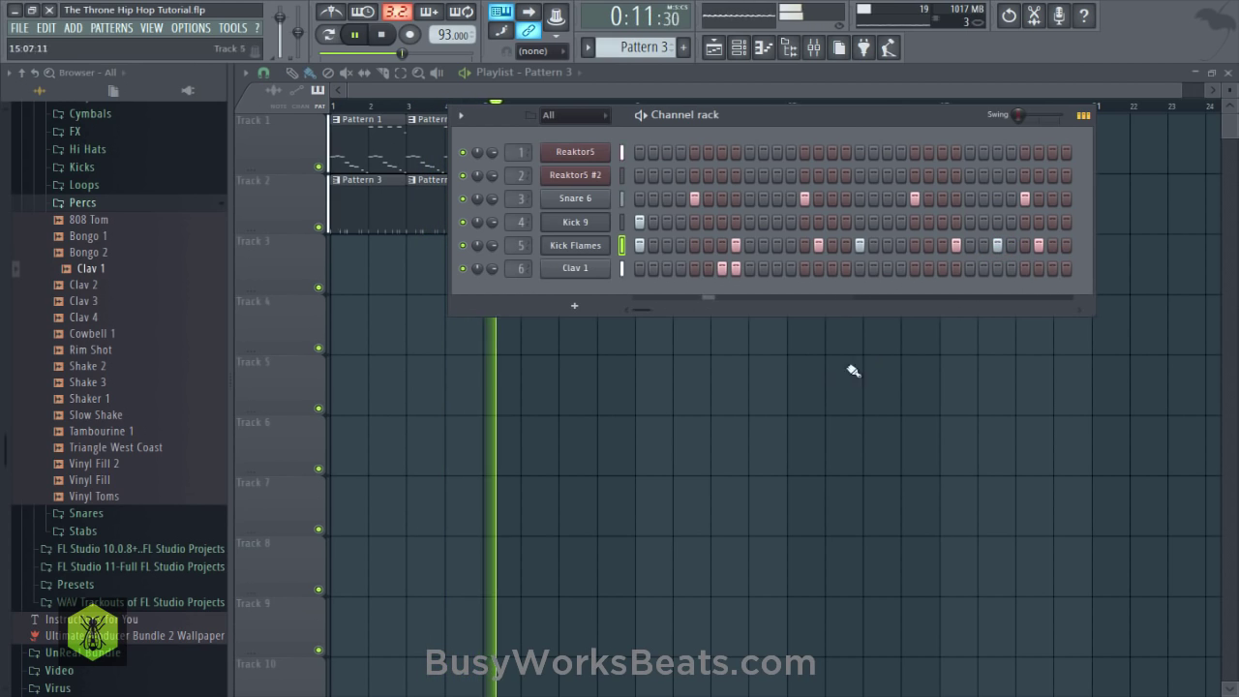
Check the playlist arrangement and compare the beat without and with the Kick Flames hit on step 8.
{"action": "key", "text": "F6"}
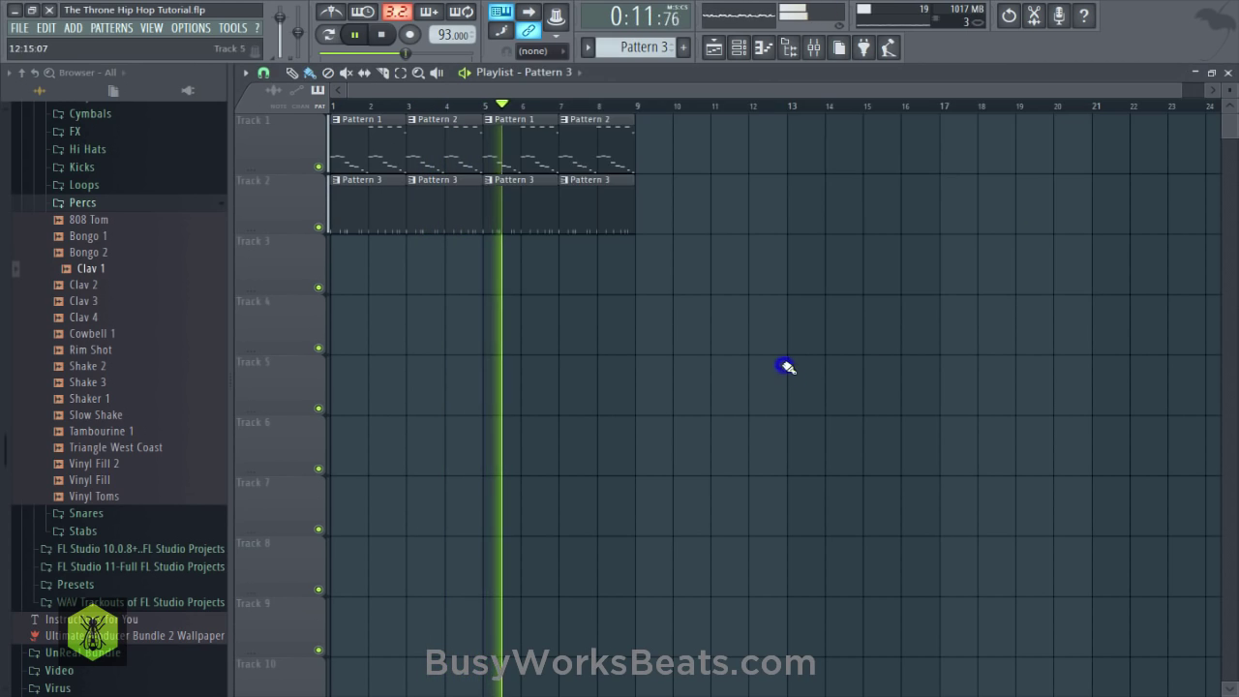
{"action": "left_click", "coordinate": [741, 49]}
{"action": "left_click", "coordinate": [736, 247]}
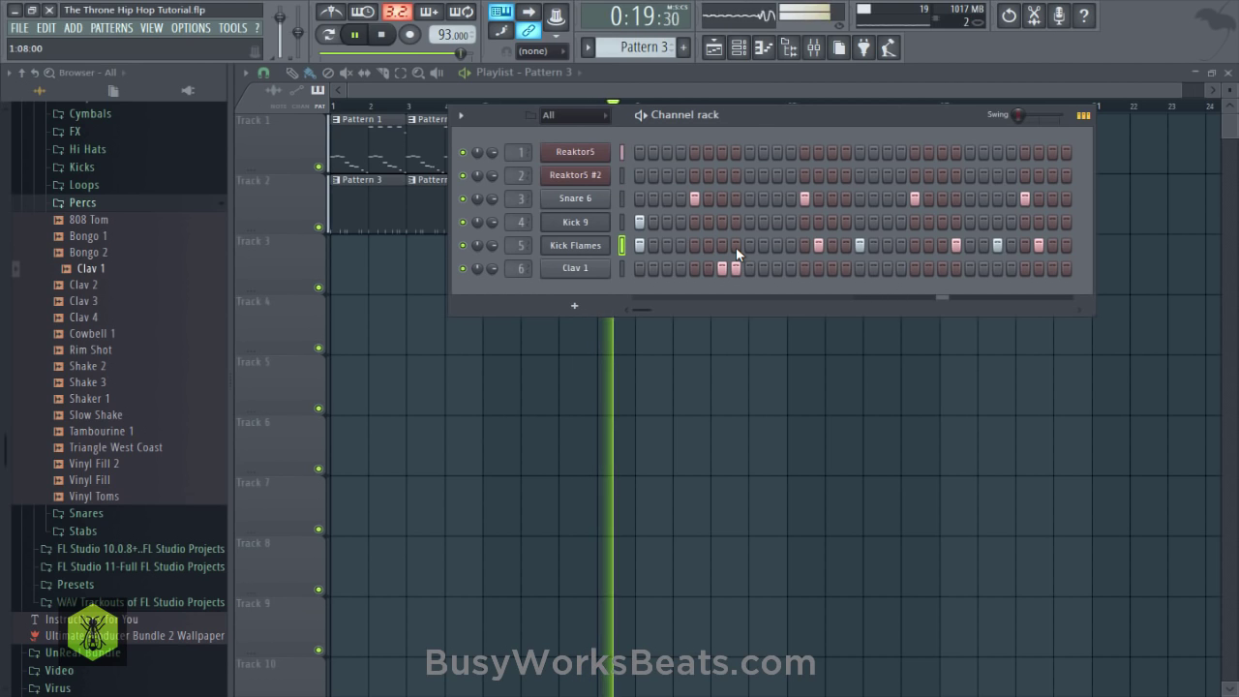
{"action": "left_click", "coordinate": [737, 245]}
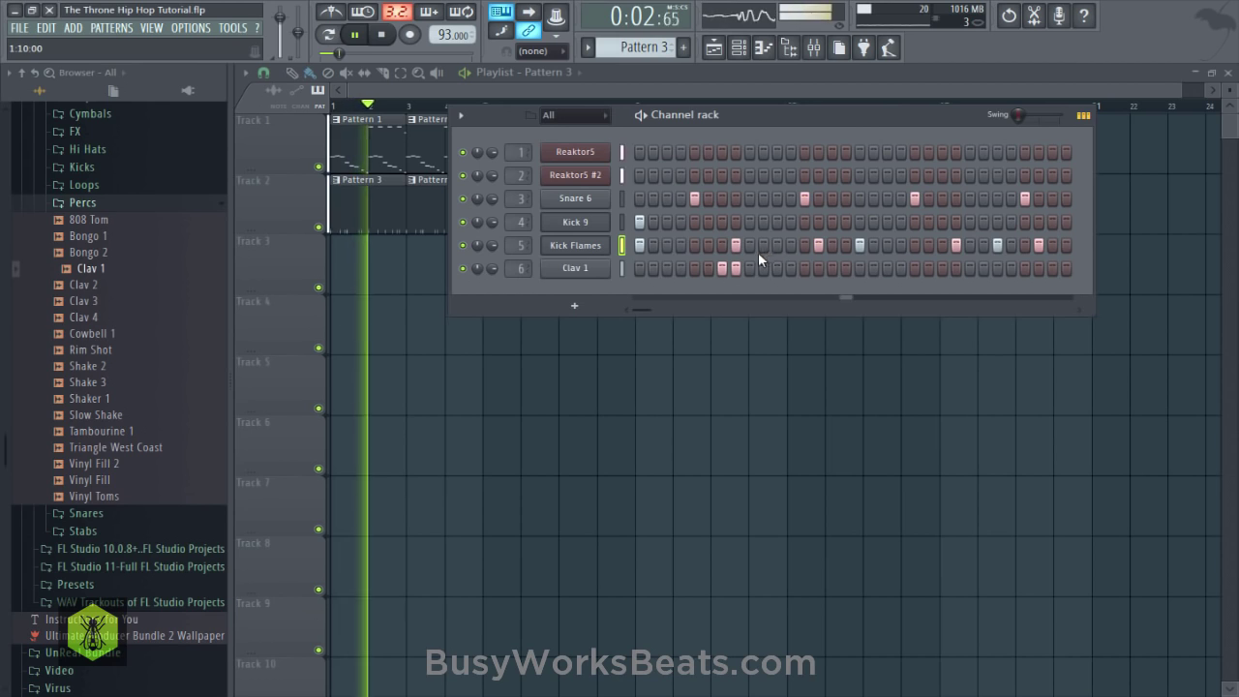
Move the two Clav 1 hits in Pattern 3 from steps 7 and 8 to steps 23 and 24.
{"action": "left_click", "coordinate": [625, 269]}
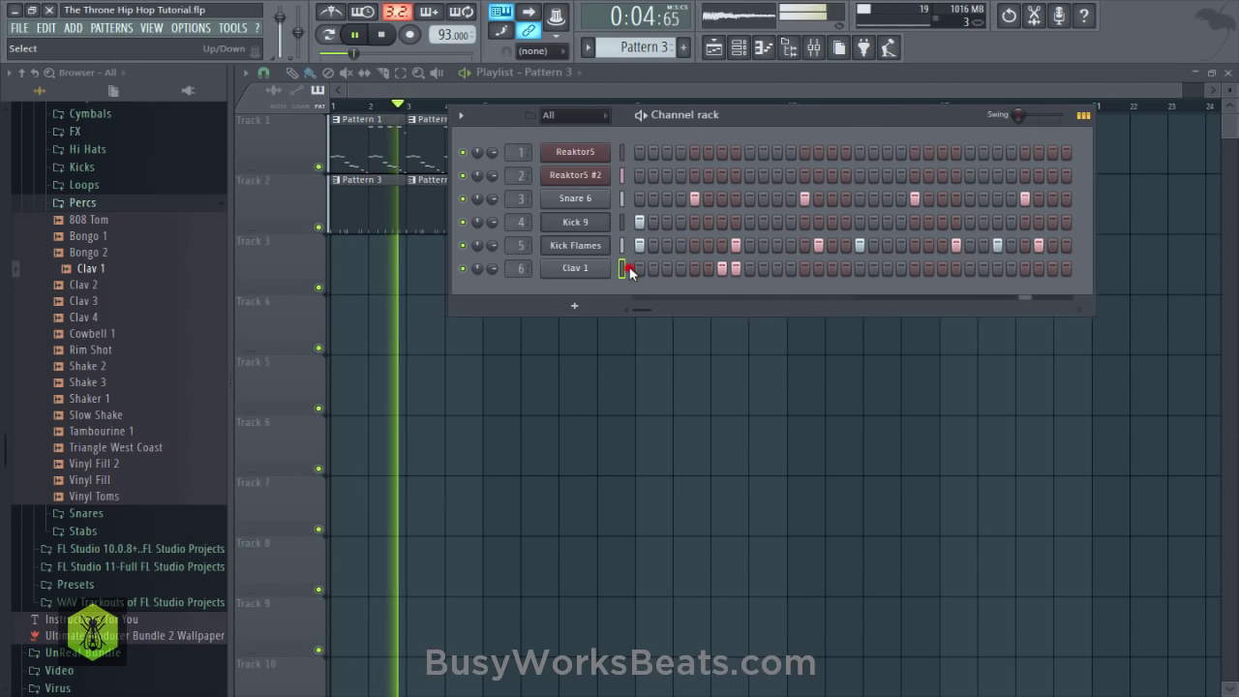
{"action": "right_click", "coordinate": [722, 268]}
{"action": "right_click", "coordinate": [735, 268]}
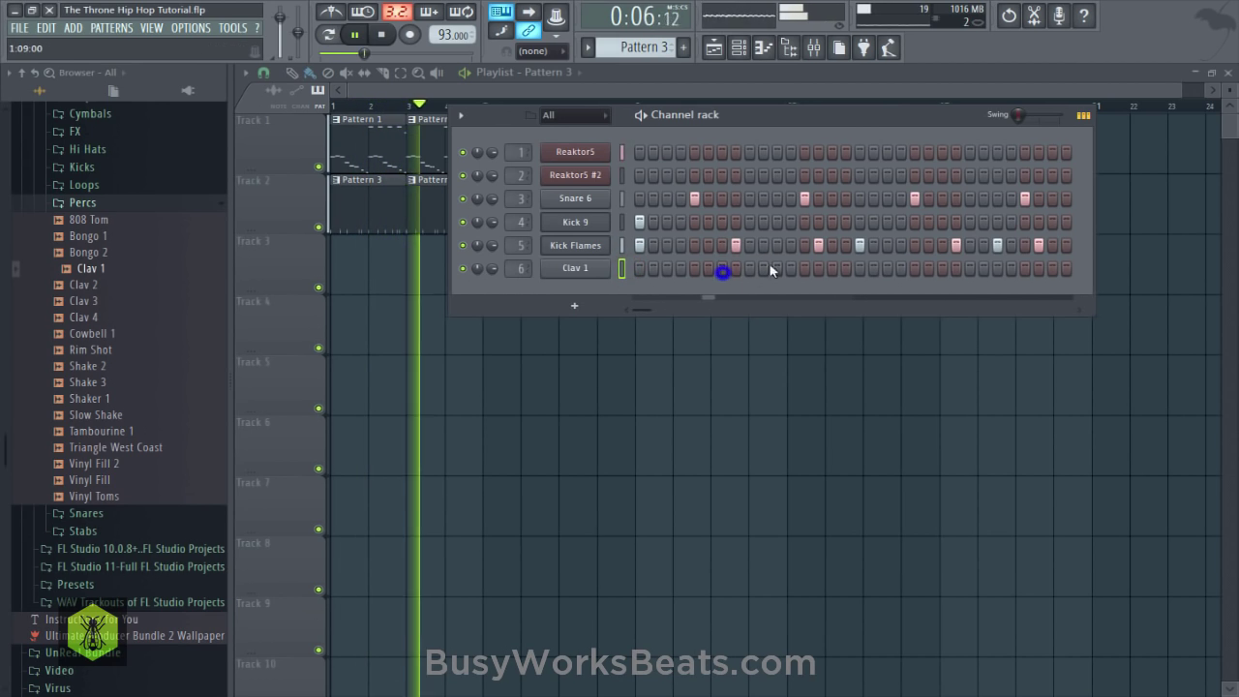
{"action": "left_click", "coordinate": [956, 268]}
{"action": "left_click", "coordinate": [943, 268]}
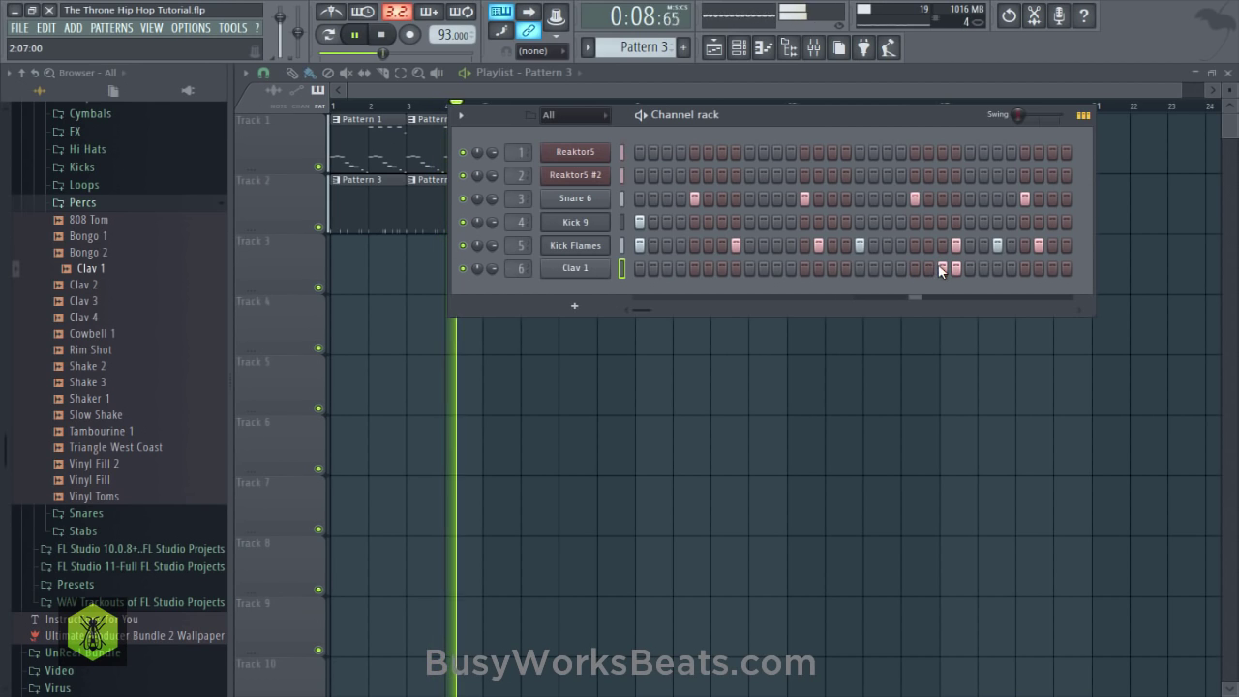
Inspect Clav 1's channel settings and its notes in the piano roll, and stop playback.
{"action": "left_click", "coordinate": [587, 270]}
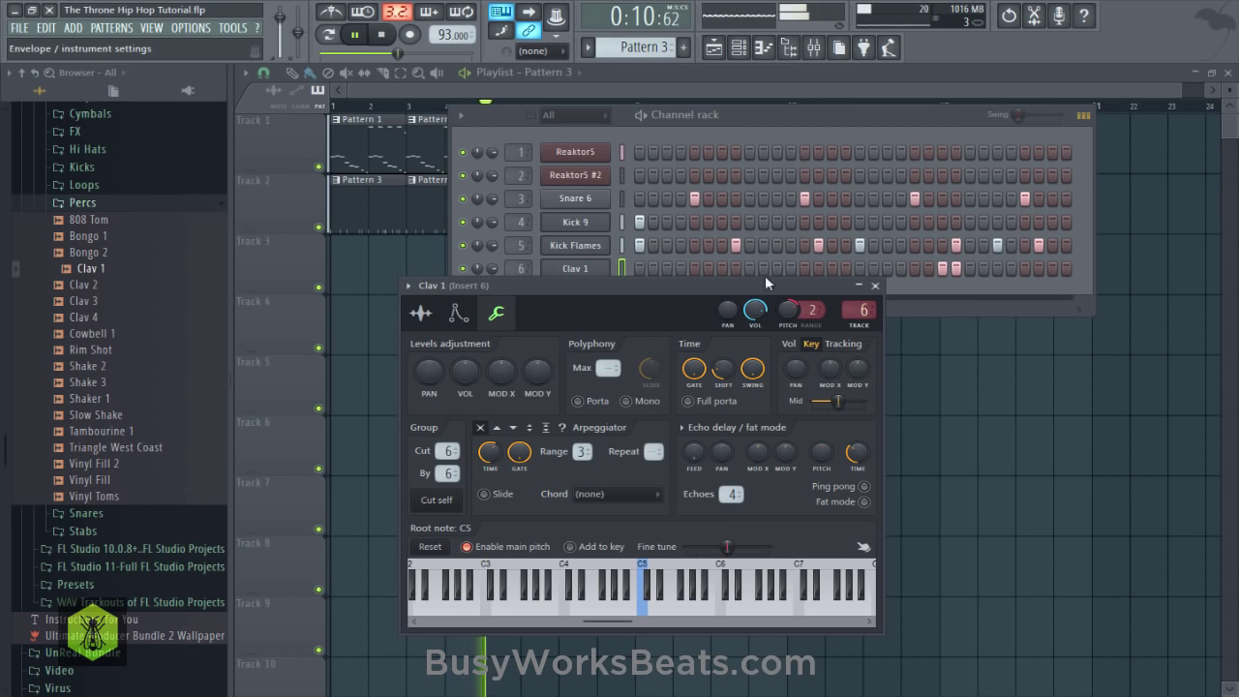
{"action": "left_click", "coordinate": [876, 287]}
{"action": "right_click", "coordinate": [610, 266]}
{"action": "left_click", "coordinate": [644, 270]}
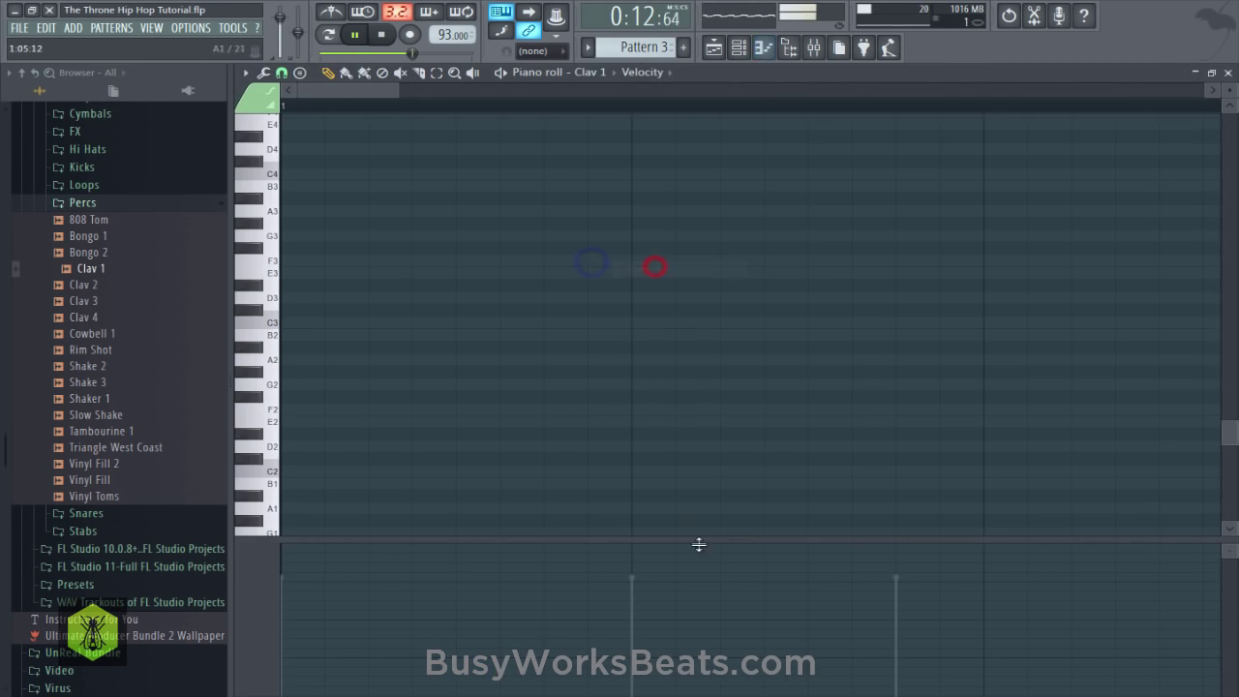
{"action": "scroll", "coordinate": [779, 109], "scroll_direction": "down", "scroll_amount": 3}
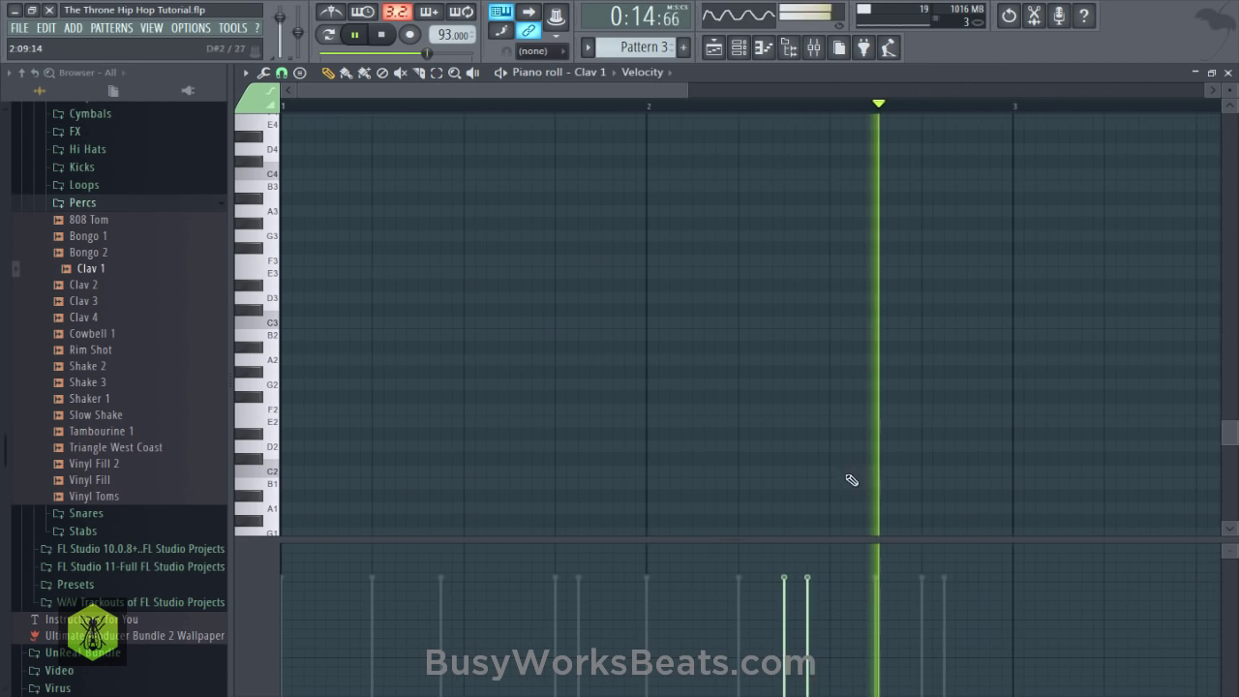
{"action": "left_click", "coordinate": [1229, 74]}
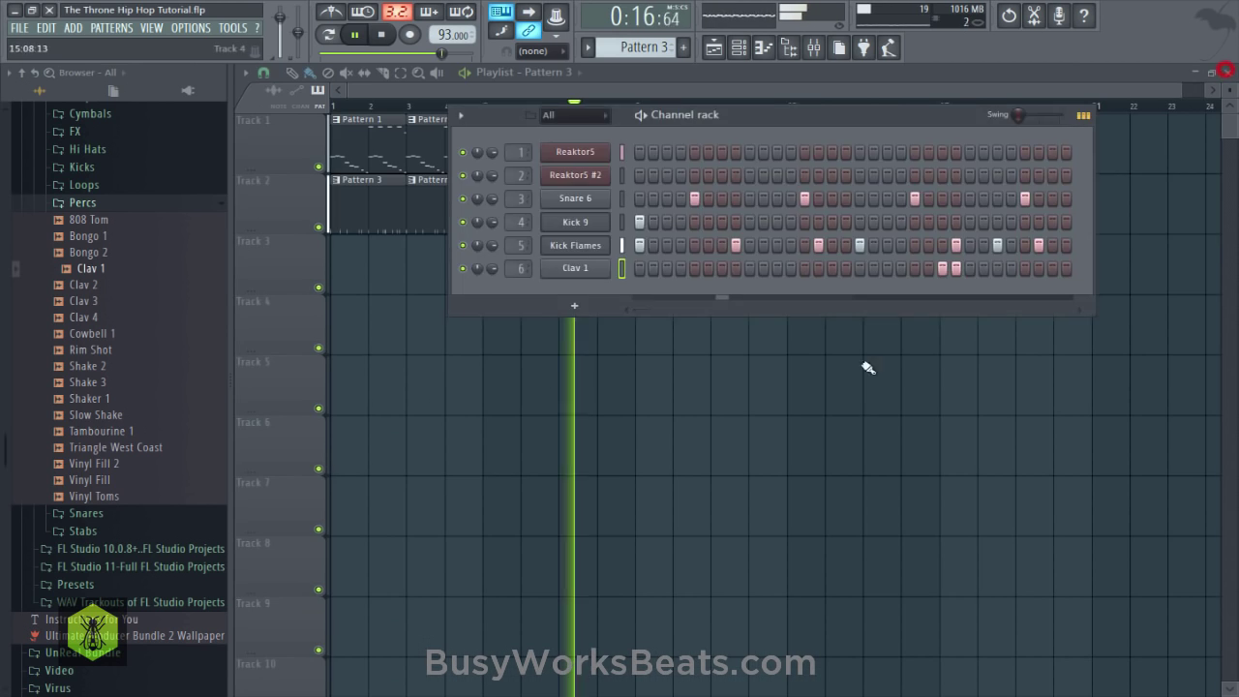
{"action": "right_click", "coordinate": [849, 393]}
{"action": "key", "text": "space"}
Raise the four A6 notes of Reaktor5 #2 in Pattern 2 to D7, play the arrangement and save the project.
{"action": "left_click", "coordinate": [737, 51]}
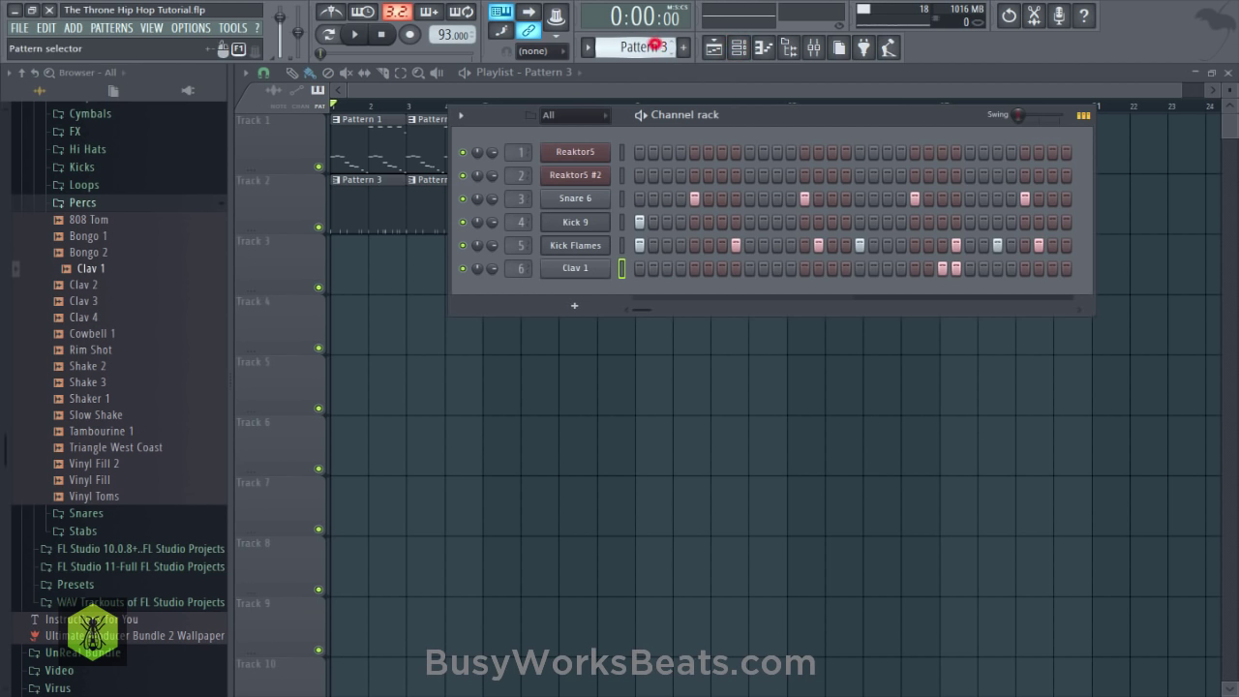
{"action": "scroll", "coordinate": [655, 45], "scroll_direction": "up", "scroll_amount": 1}
{"action": "left_click", "coordinate": [682, 185]}
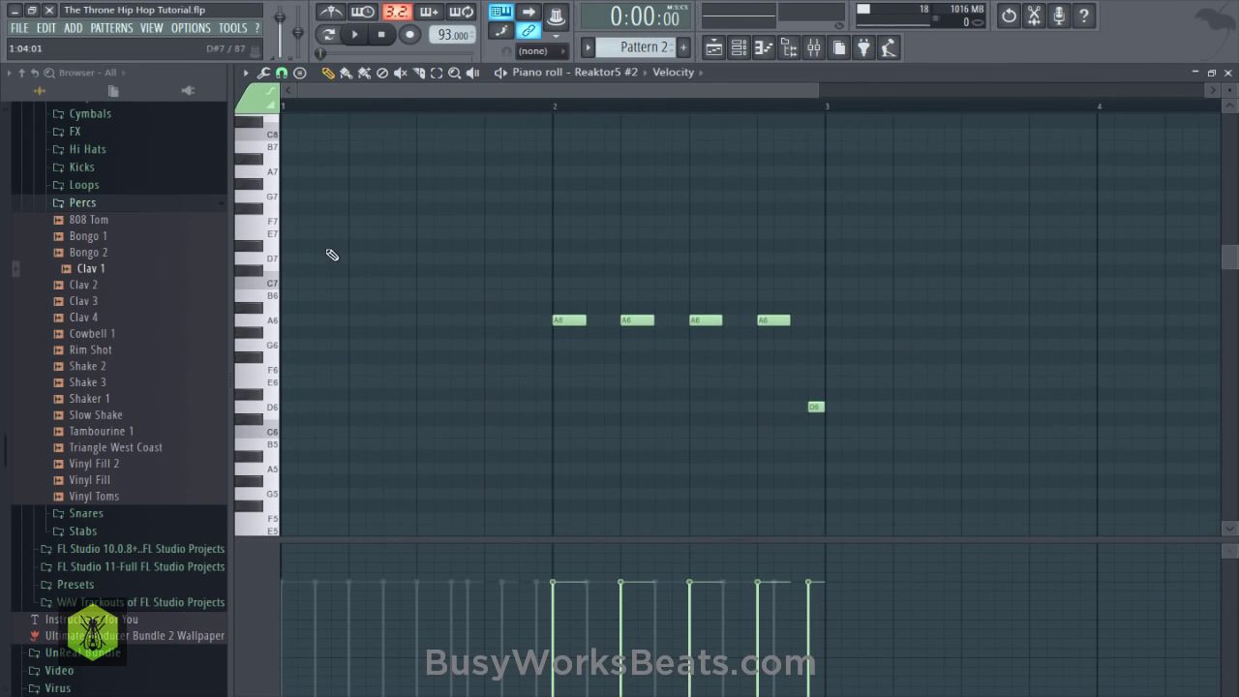
{"action": "left_click", "coordinate": [254, 202]}
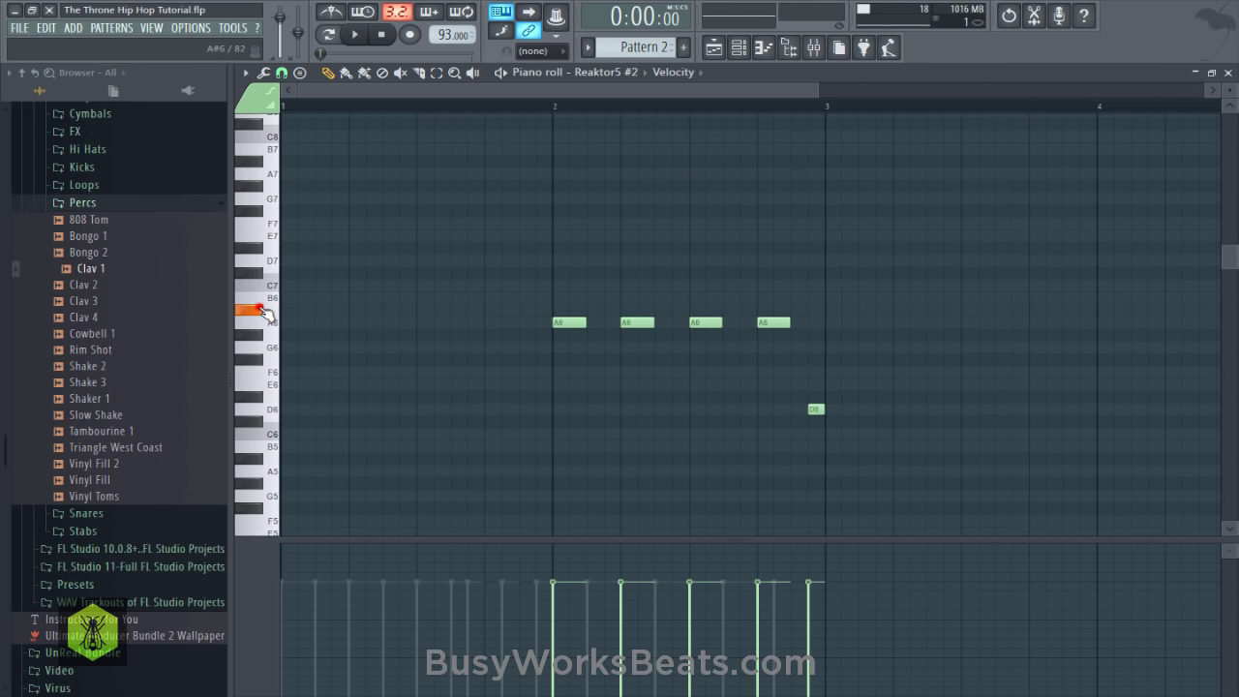
{"action": "left_click_drag", "start_coordinate": [520, 294], "coordinate": [818, 350]}
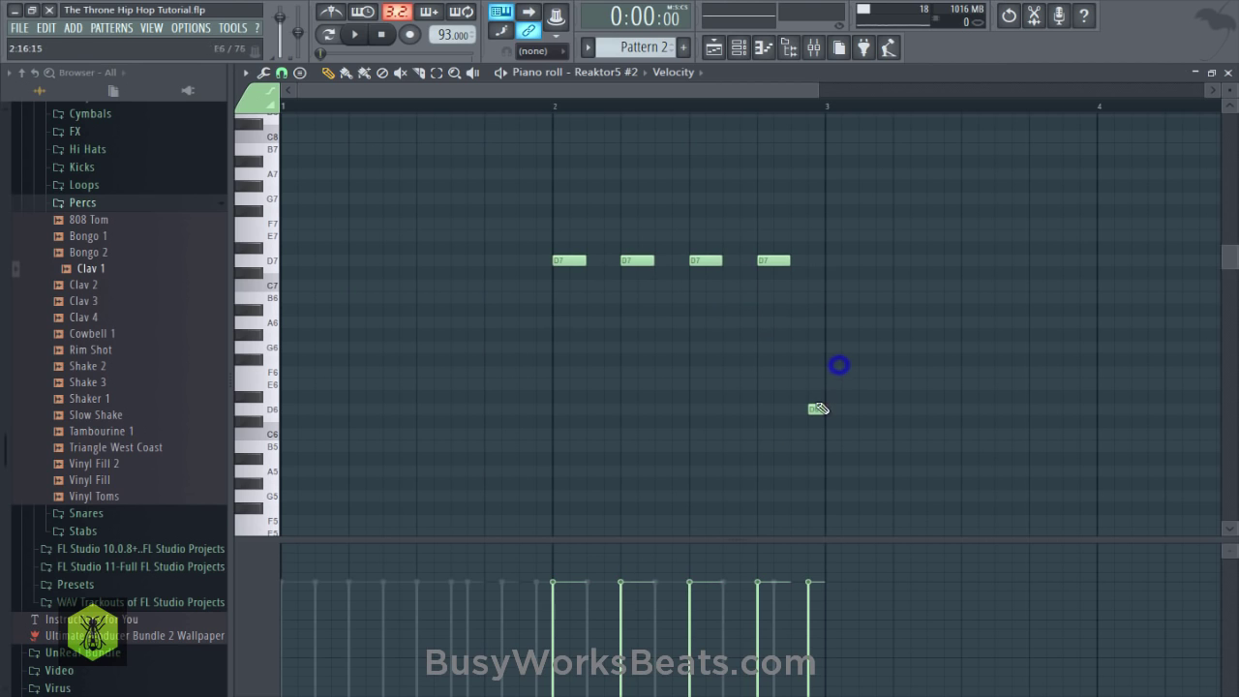
{"action": "left_click", "coordinate": [1230, 73]}
{"action": "key", "text": "F6"}
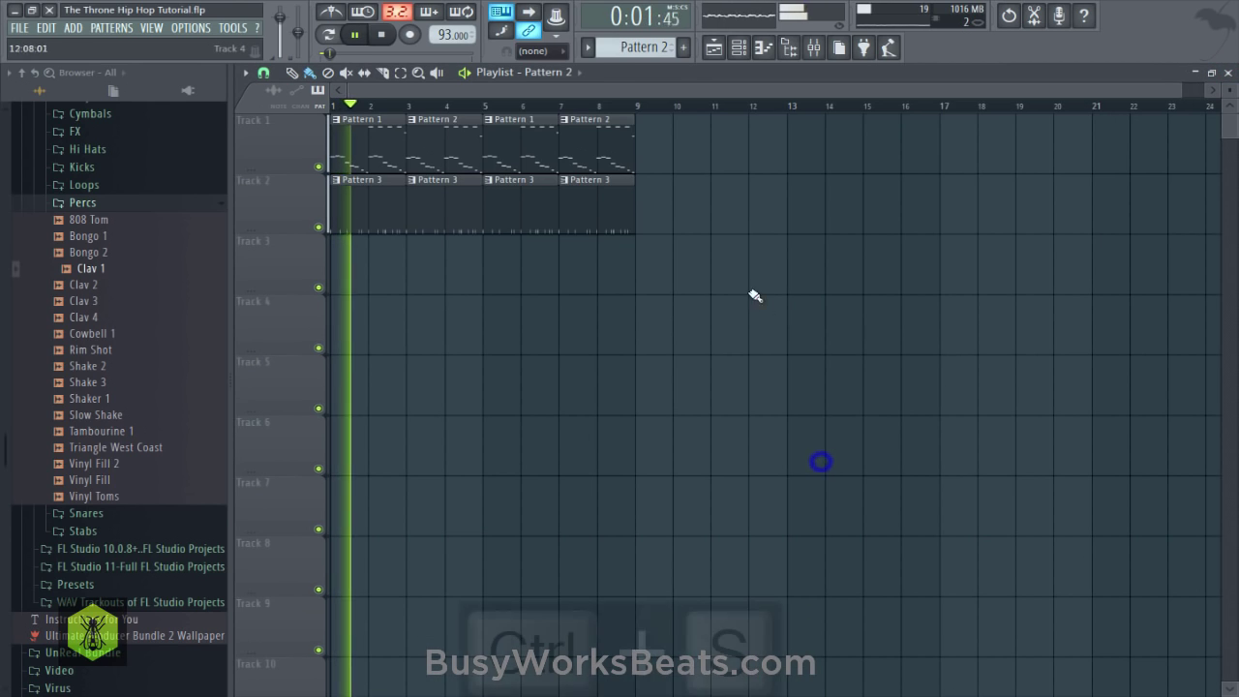
{"action": "key", "text": "ctrl+s"}
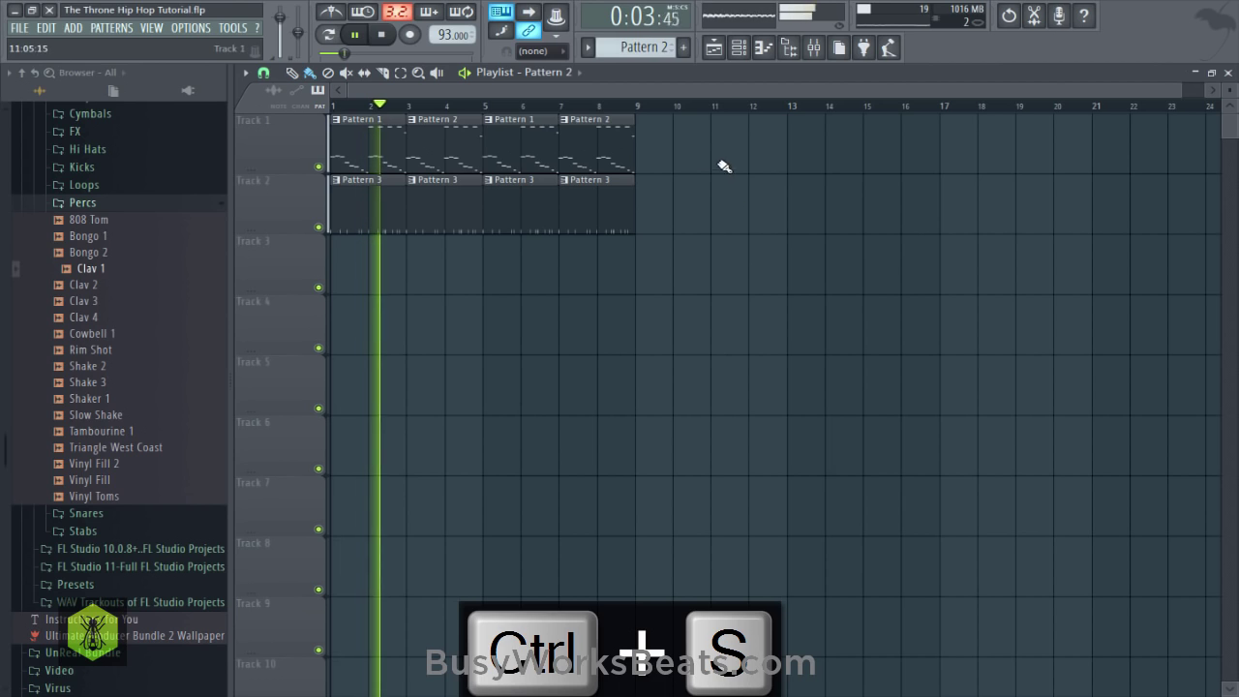
Audition the Tambourine 1 sample, load it as a new channel and switch to the empty Pattern 4.
{"action": "scroll", "coordinate": [667, 46], "scroll_direction": "down", "scroll_amount": 1}
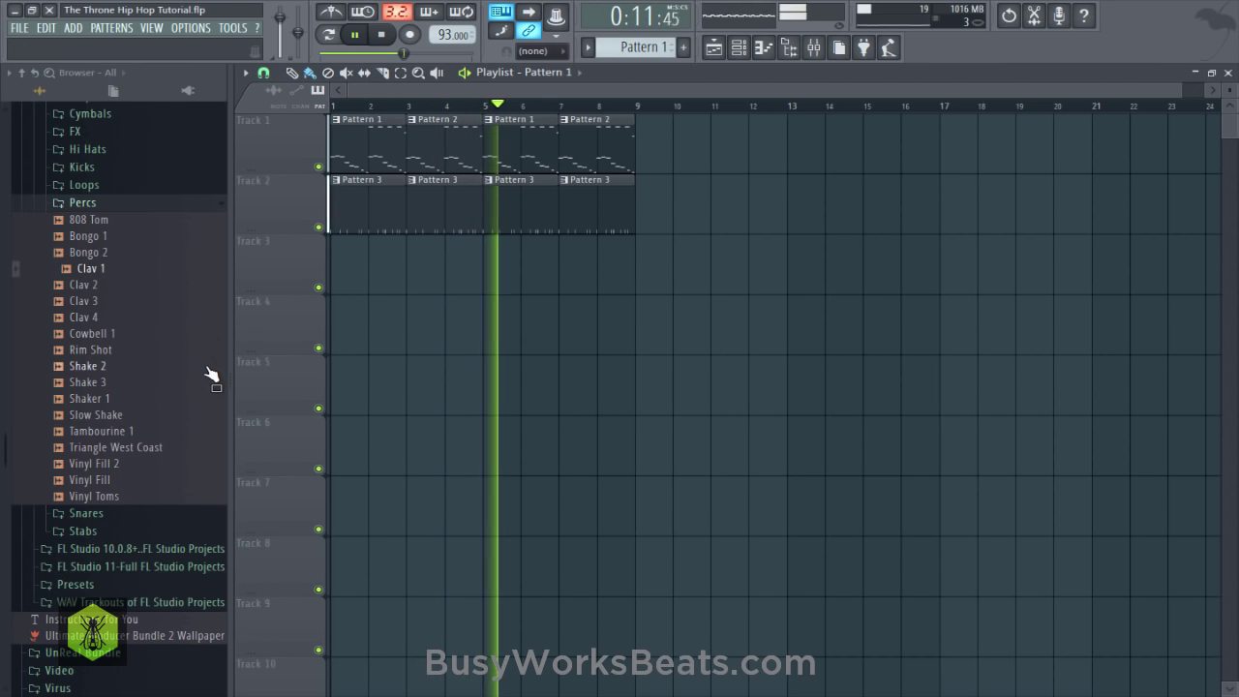
{"action": "left_click", "coordinate": [136, 429]}
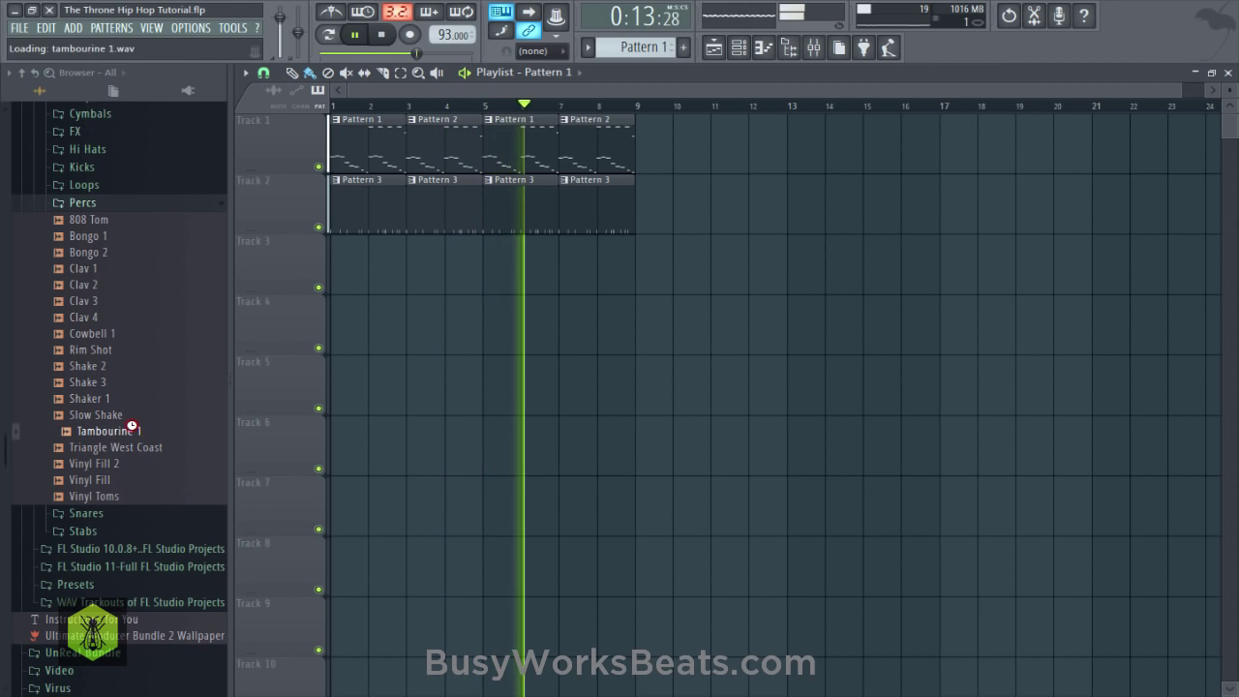
{"action": "right_click", "coordinate": [136, 432]}
{"action": "left_click", "coordinate": [194, 448]}
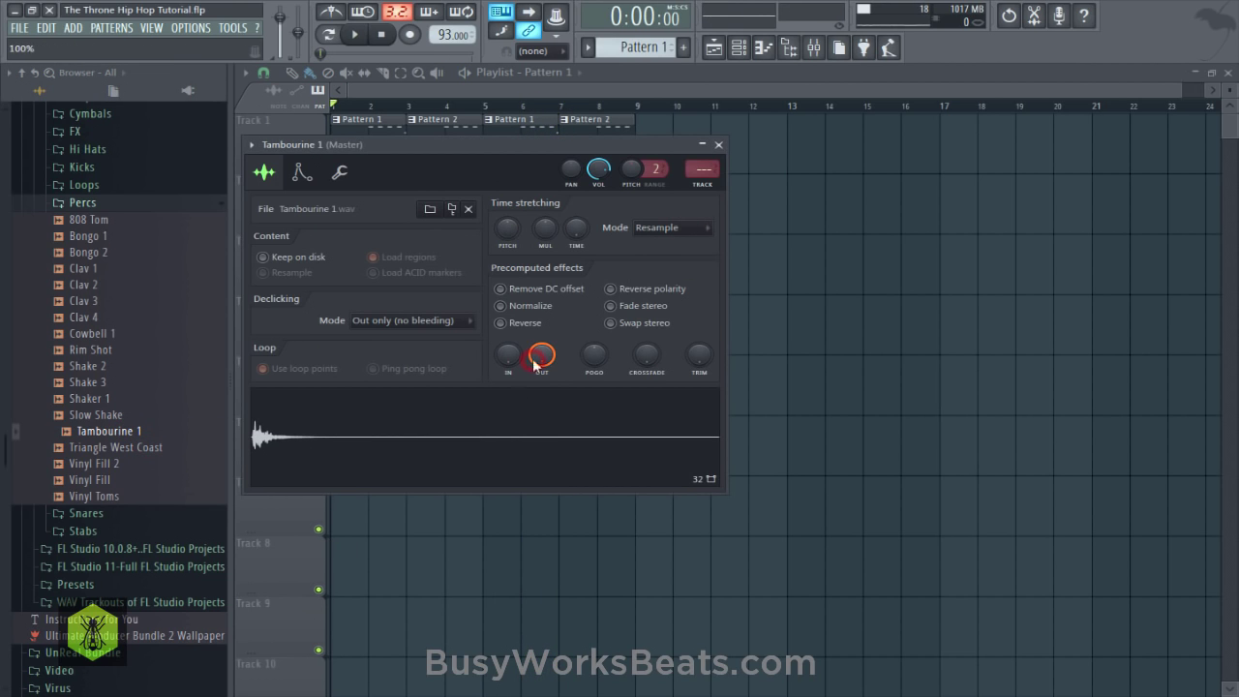
{"action": "left_click", "coordinate": [740, 48]}
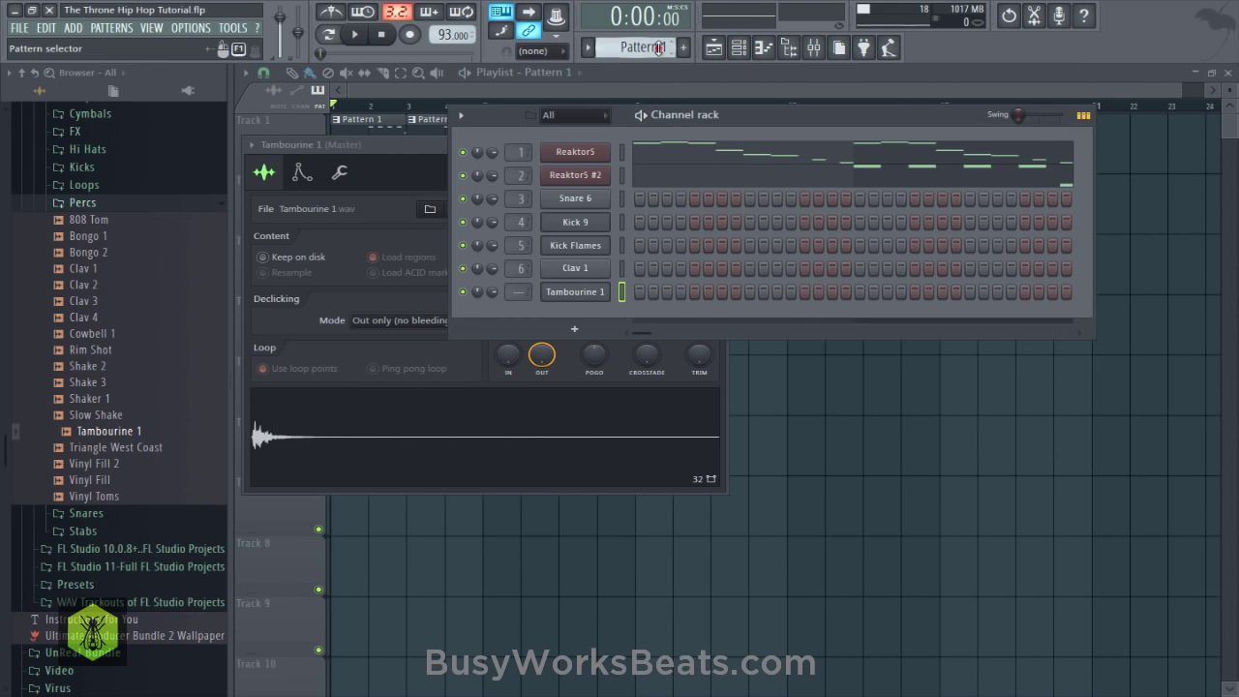
{"action": "left_click_drag", "start_coordinate": [659, 47], "coordinate": [658, 39]}
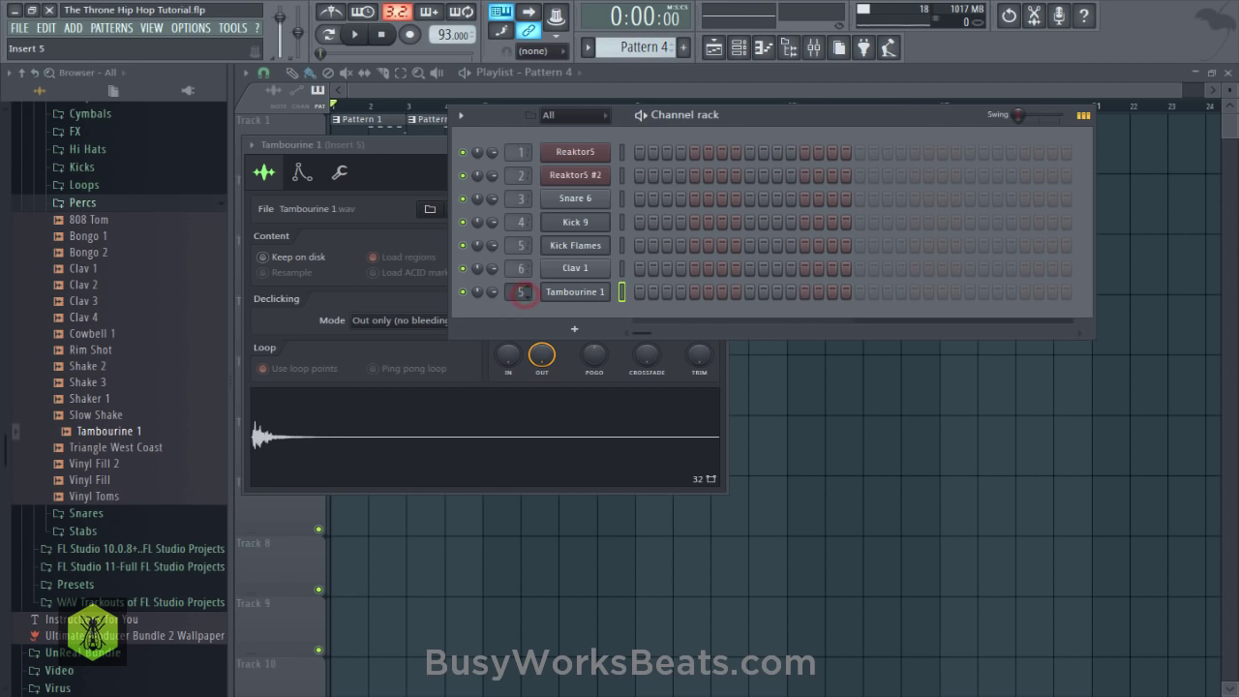
Fill Tambourine 1 with hits on every second step and lower the velocity of every other hit.
{"action": "right_click", "coordinate": [566, 304]}
{"action": "left_click", "coordinate": [770, 342]}
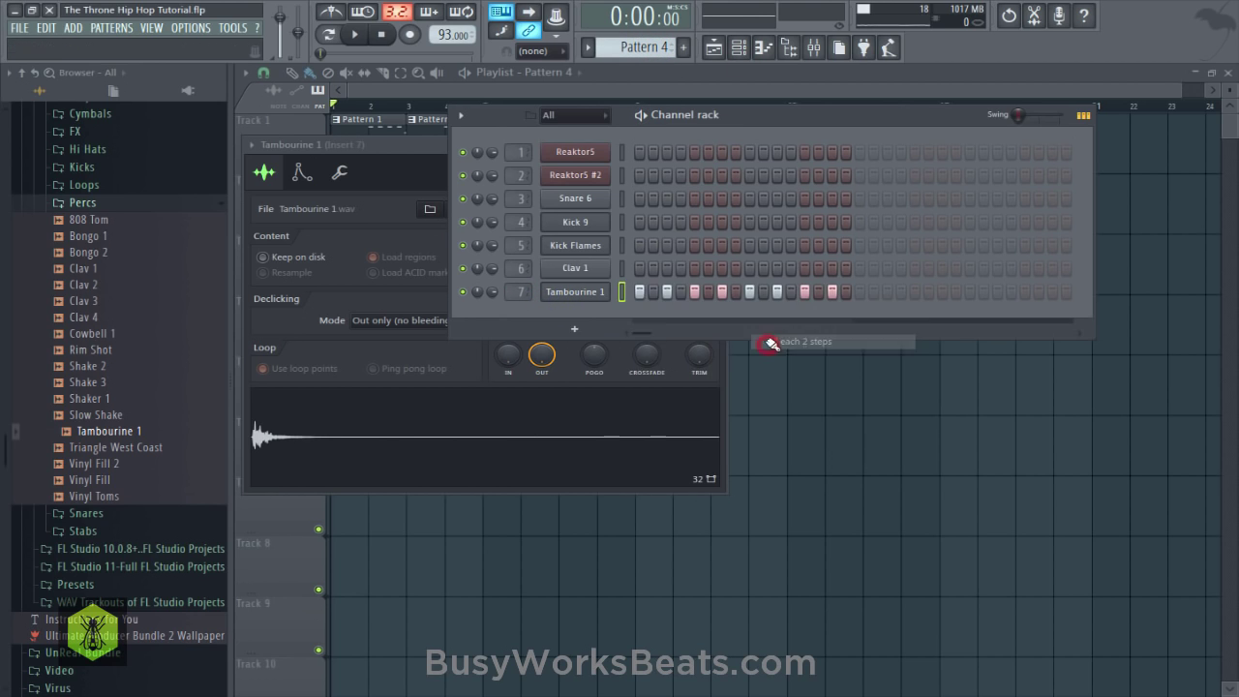
{"action": "right_click", "coordinate": [595, 294]}
{"action": "left_click", "coordinate": [612, 285]}
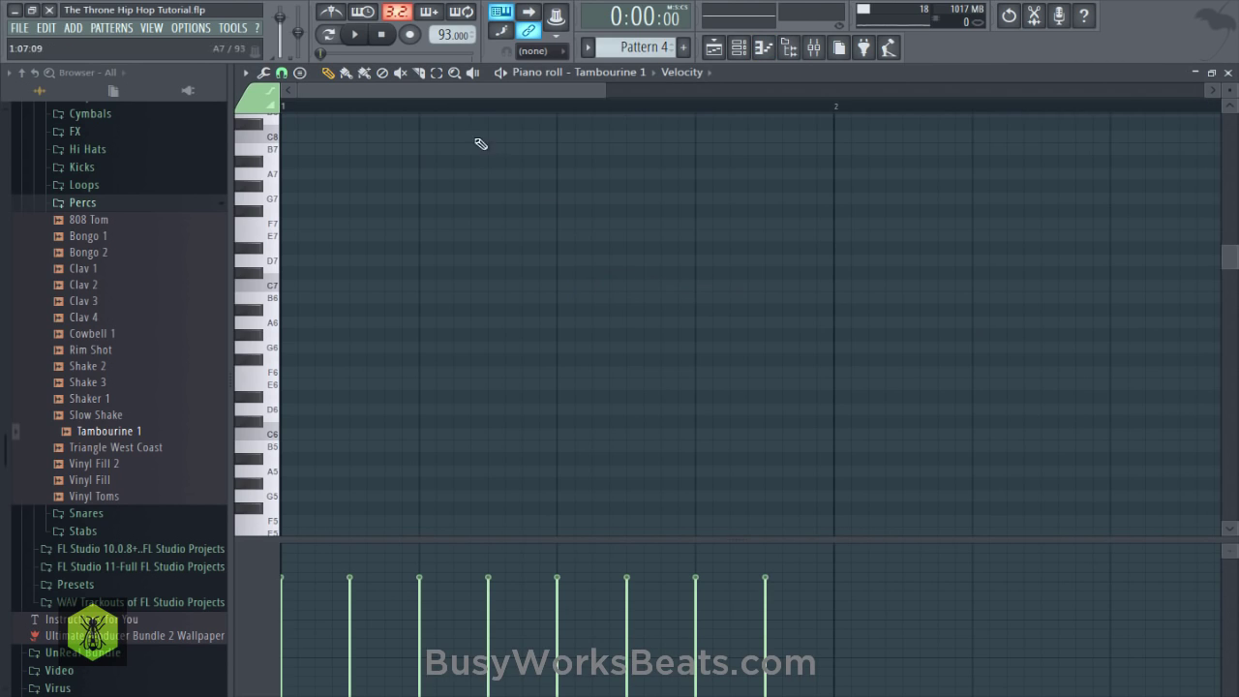
{"action": "scroll", "coordinate": [456, 111], "scroll_direction": "down", "scroll_amount": 2}
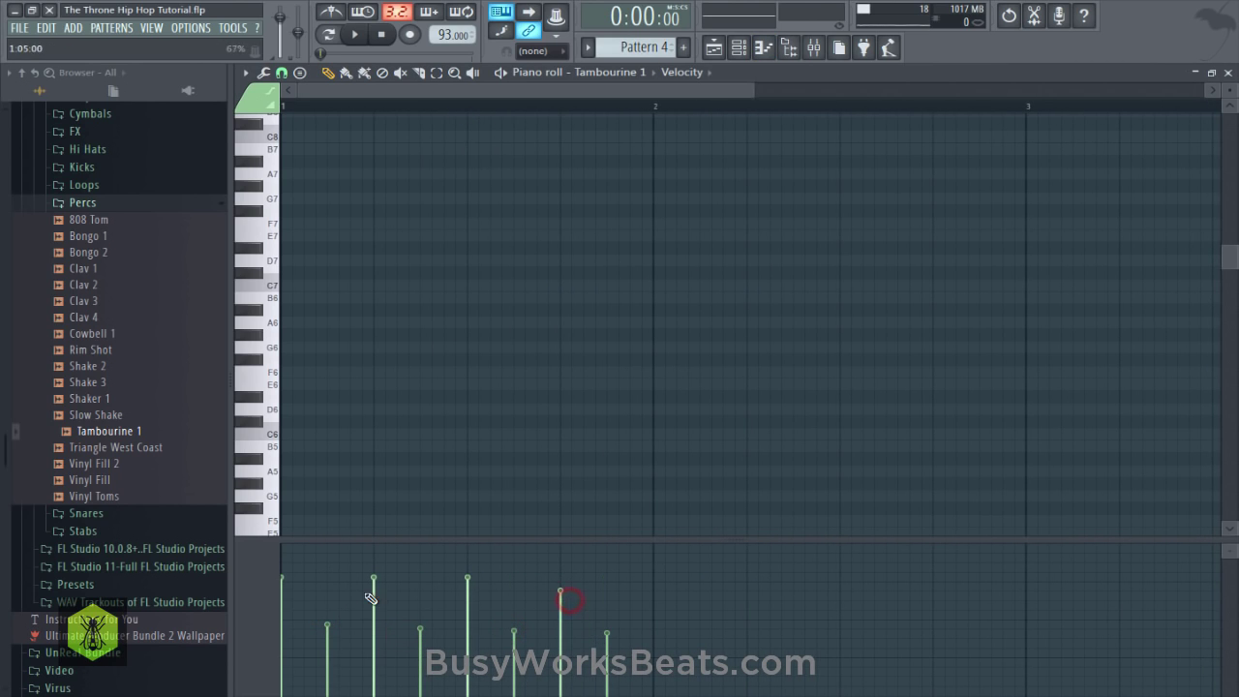
Place Pattern 4 repeatedly on Track 3 of the playlist, covering bars 1 to 8.
{"action": "left_click", "coordinate": [716, 49]}
{"action": "key", "text": "space"}
{"action": "left_click_drag", "start_coordinate": [350, 257], "coordinate": [607, 259]}
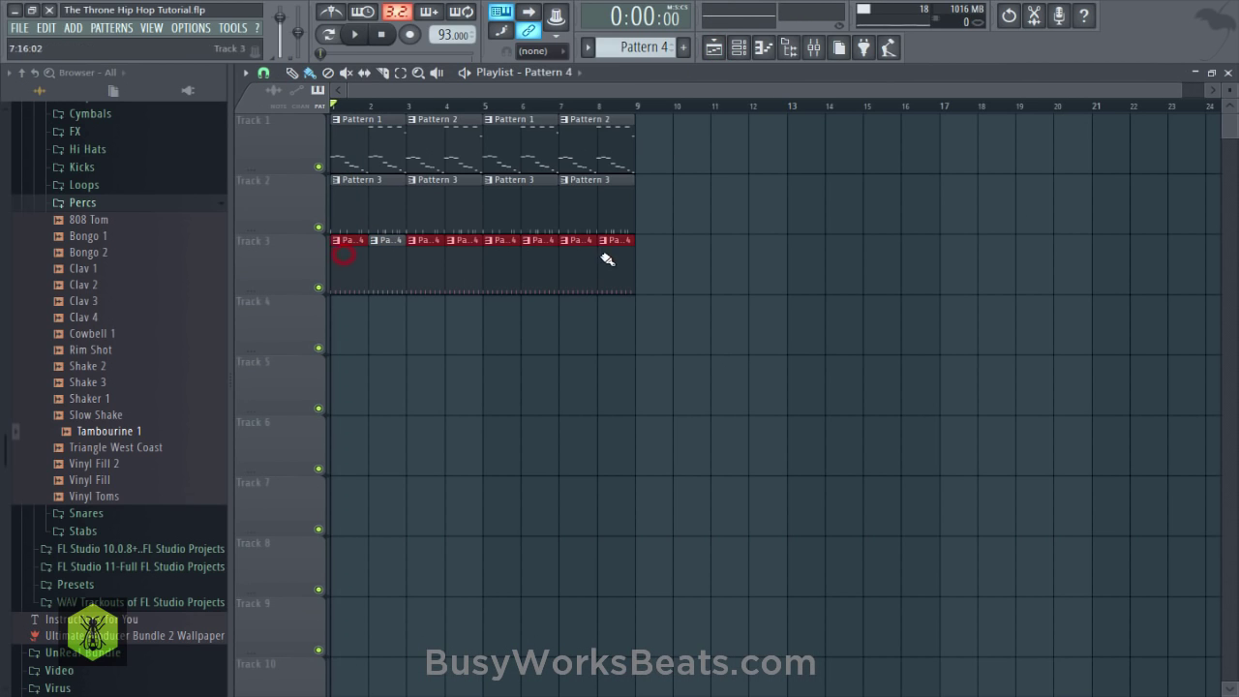
Set Tambourine 1's time shift to 0:02 during playback and return to the playlist.
{"action": "left_click", "coordinate": [738, 48]}
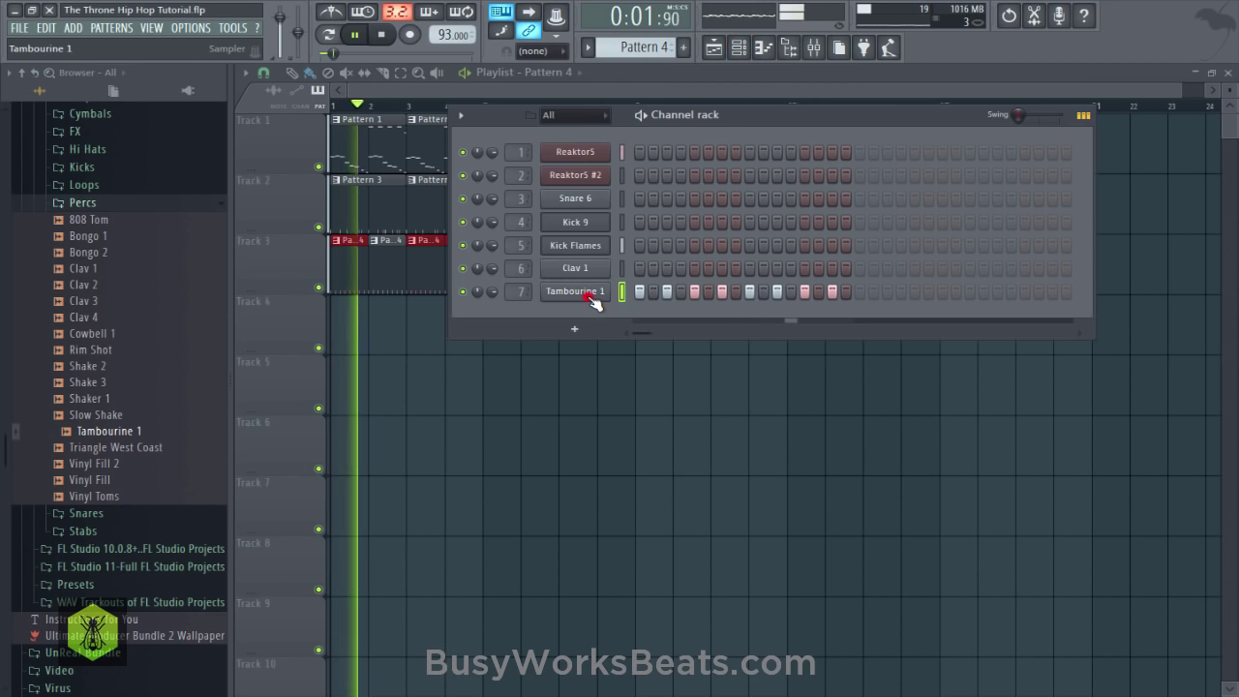
{"action": "left_click", "coordinate": [588, 296]}
{"action": "left_click", "coordinate": [337, 178]}
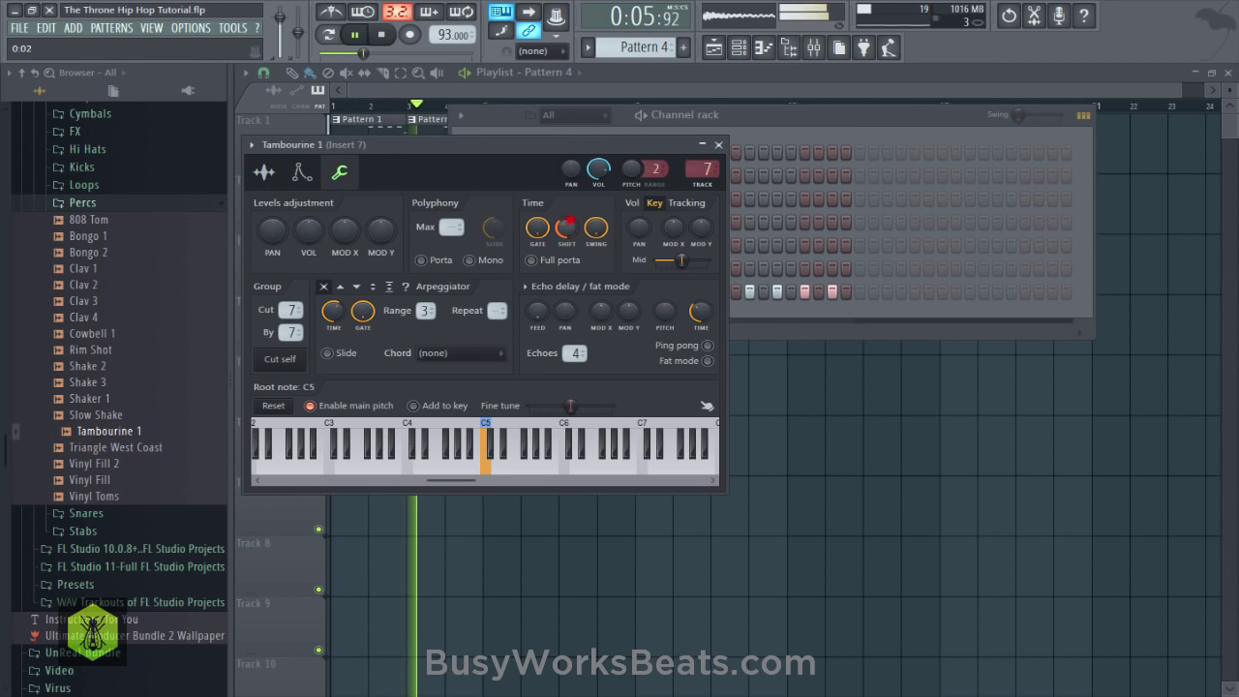
{"action": "left_click", "coordinate": [719, 145]}
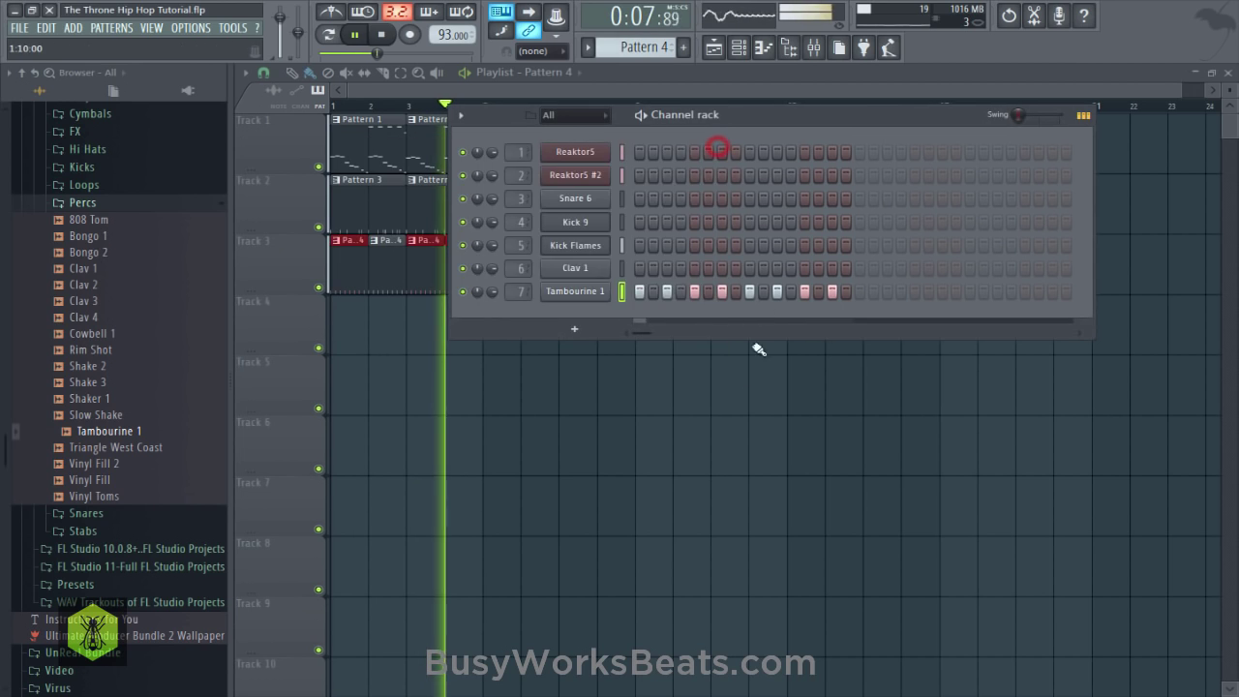
{"action": "right_click", "coordinate": [708, 398]}
{"action": "right_click", "coordinate": [604, 339]}
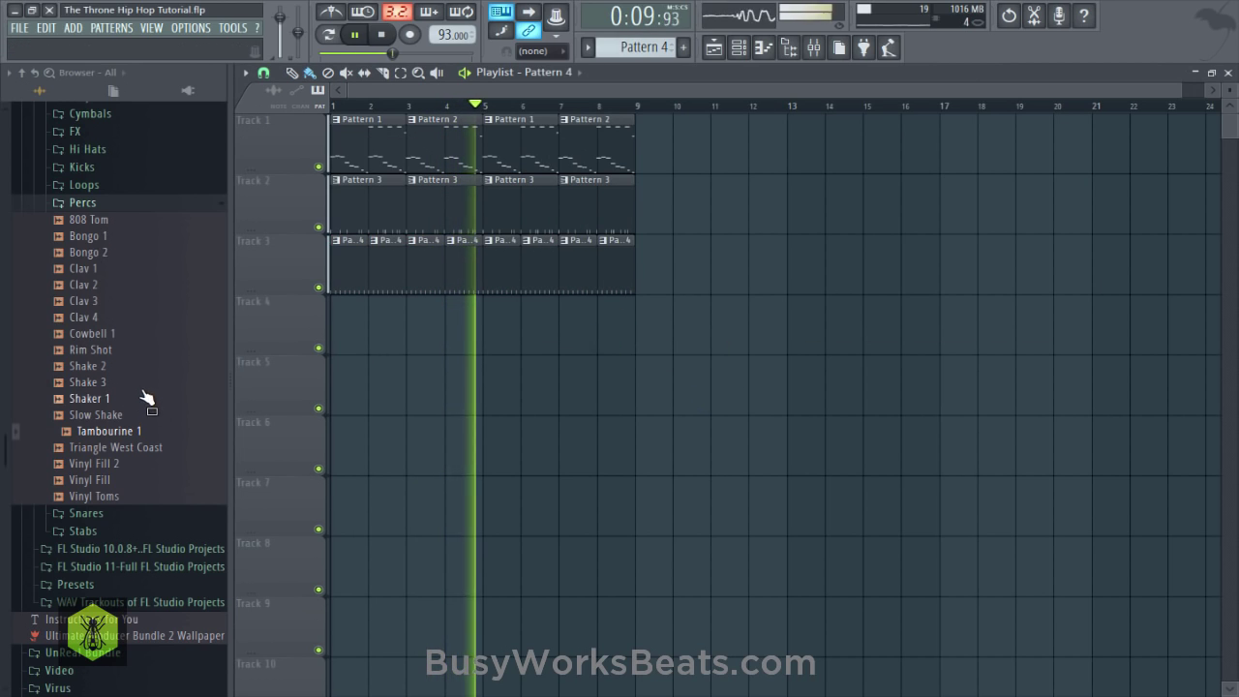
Audition the Rim Shot sample, load it as a new channel and switch to Pattern 3.
{"action": "left_click", "coordinate": [100, 351]}
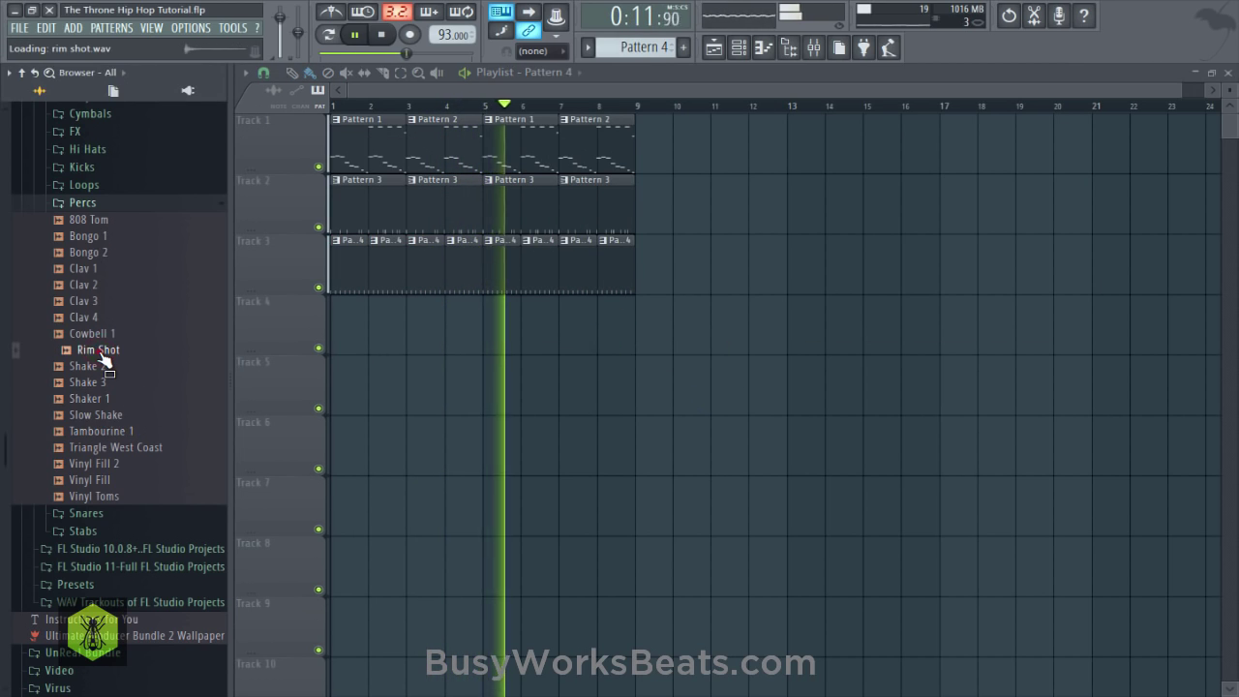
{"action": "right_click", "coordinate": [100, 350]}
{"action": "left_click", "coordinate": [124, 364]}
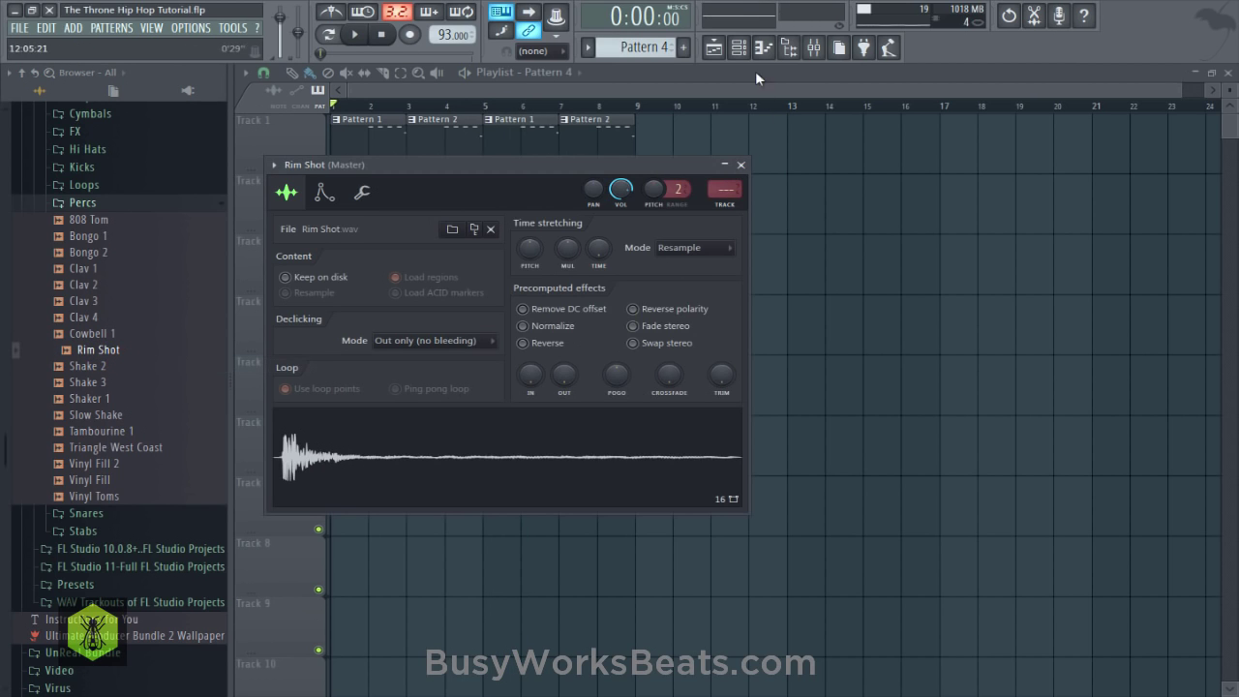
{"action": "left_click", "coordinate": [739, 47]}
{"action": "scroll", "coordinate": [651, 45], "scroll_direction": "down", "scroll_amount": 1}
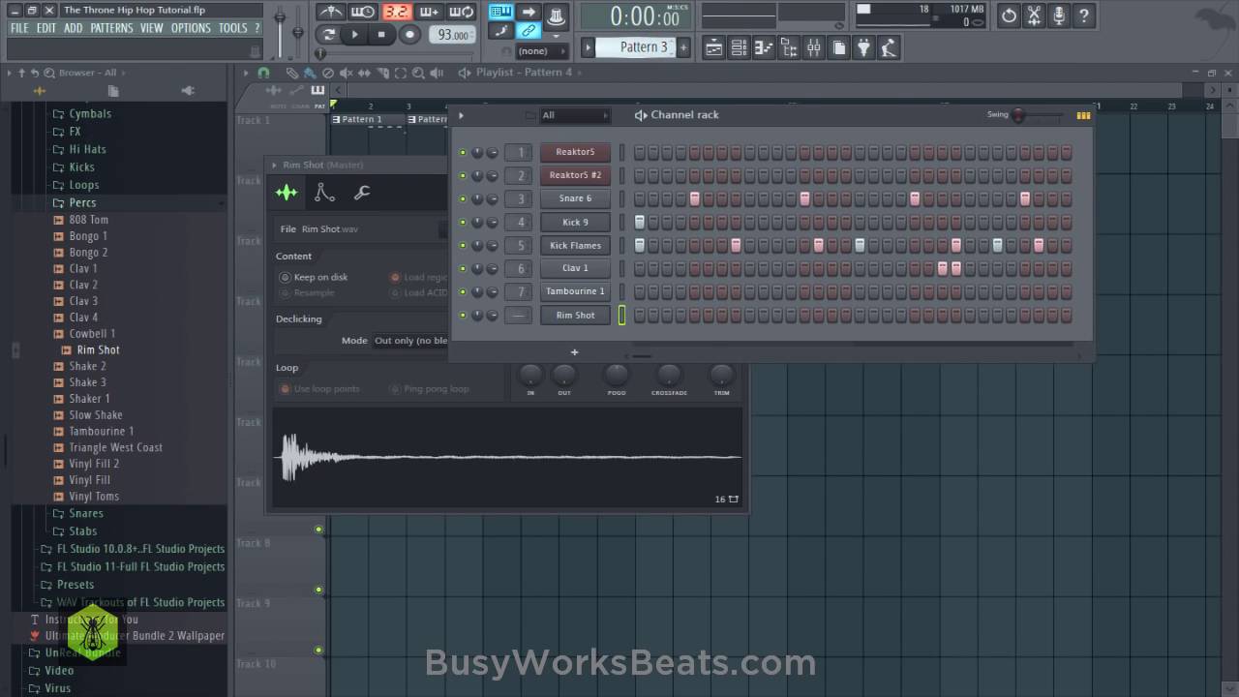
Try a Rim Shot hit on step 8, replacing it with hits on steps 12 and 28 while auditioning the beat.
{"action": "left_click", "coordinate": [735, 316]}
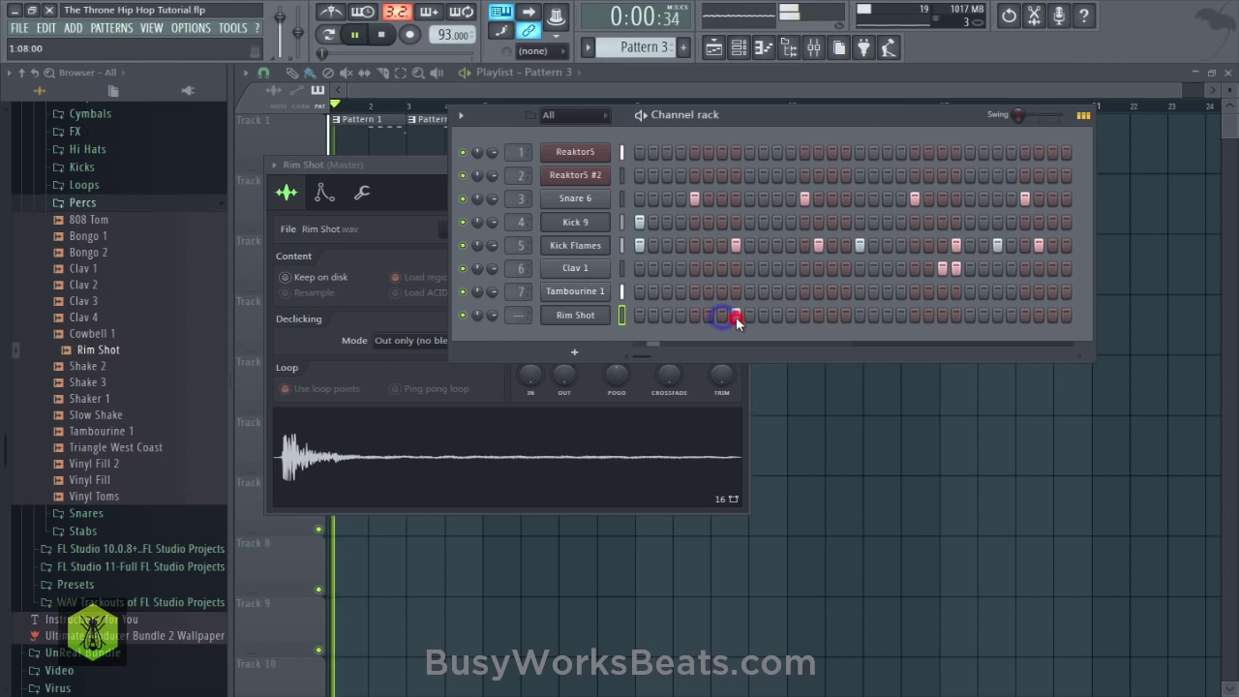
{"action": "key", "text": "space"}
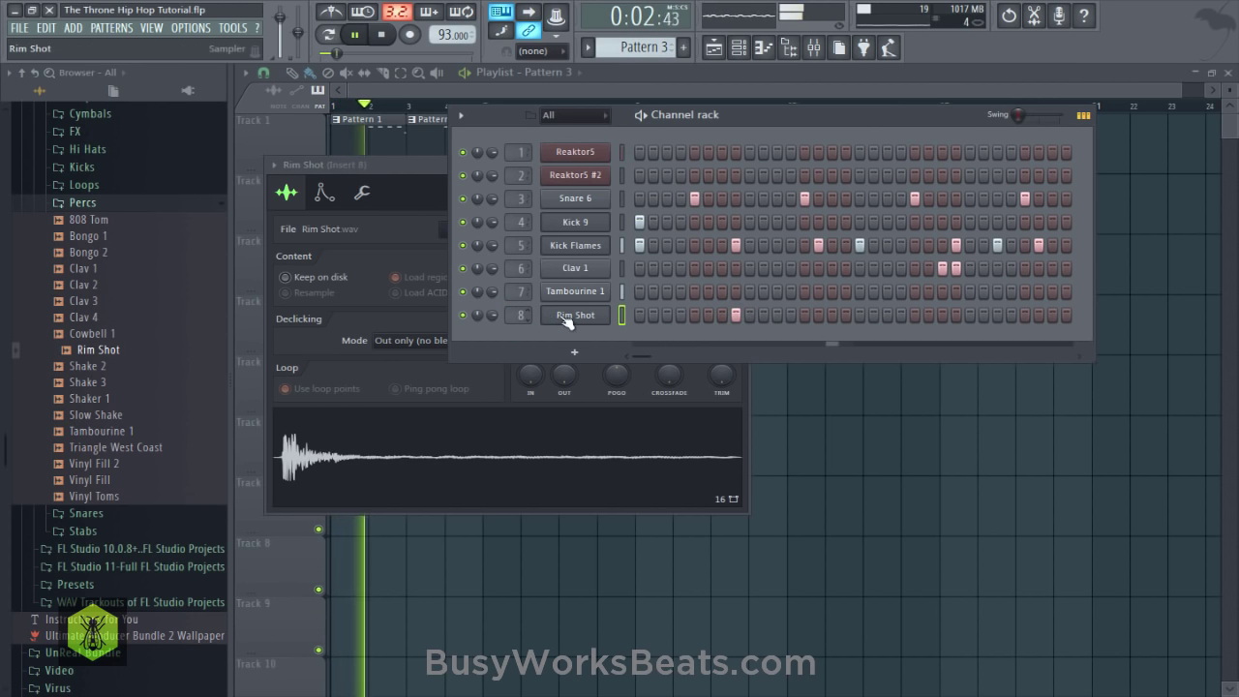
{"action": "left_click", "coordinate": [789, 316]}
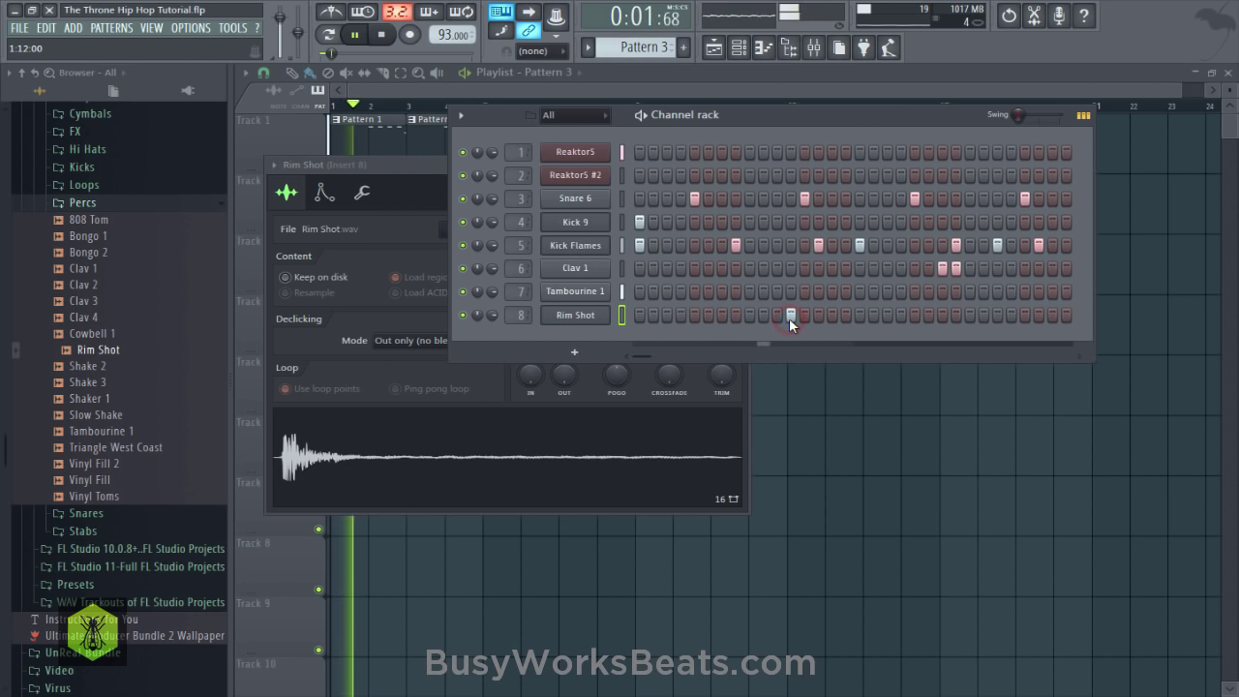
{"action": "left_click", "coordinate": [1008, 313]}
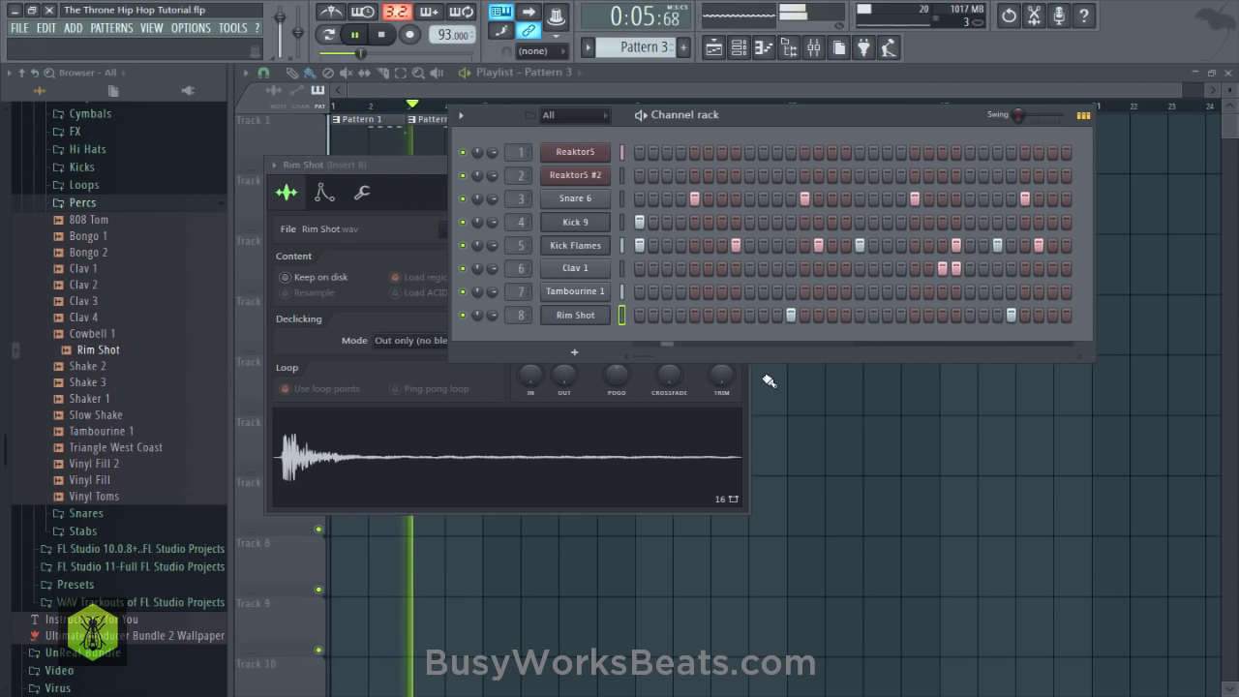
{"action": "right_click", "coordinate": [822, 417]}
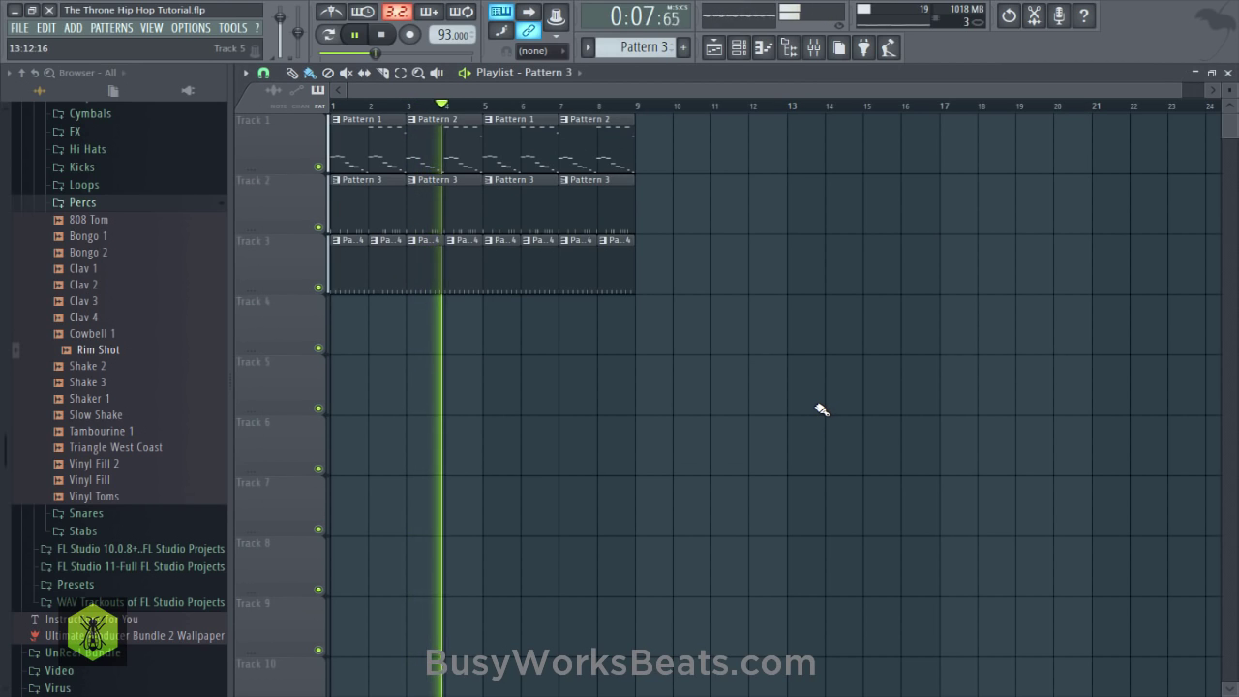
Lower the mixer fader of Insert 7 to about -8.0 dB during playback and return to the playlist.
{"action": "right_click", "coordinate": [816, 407]}
{"action": "left_click", "coordinate": [814, 49]}
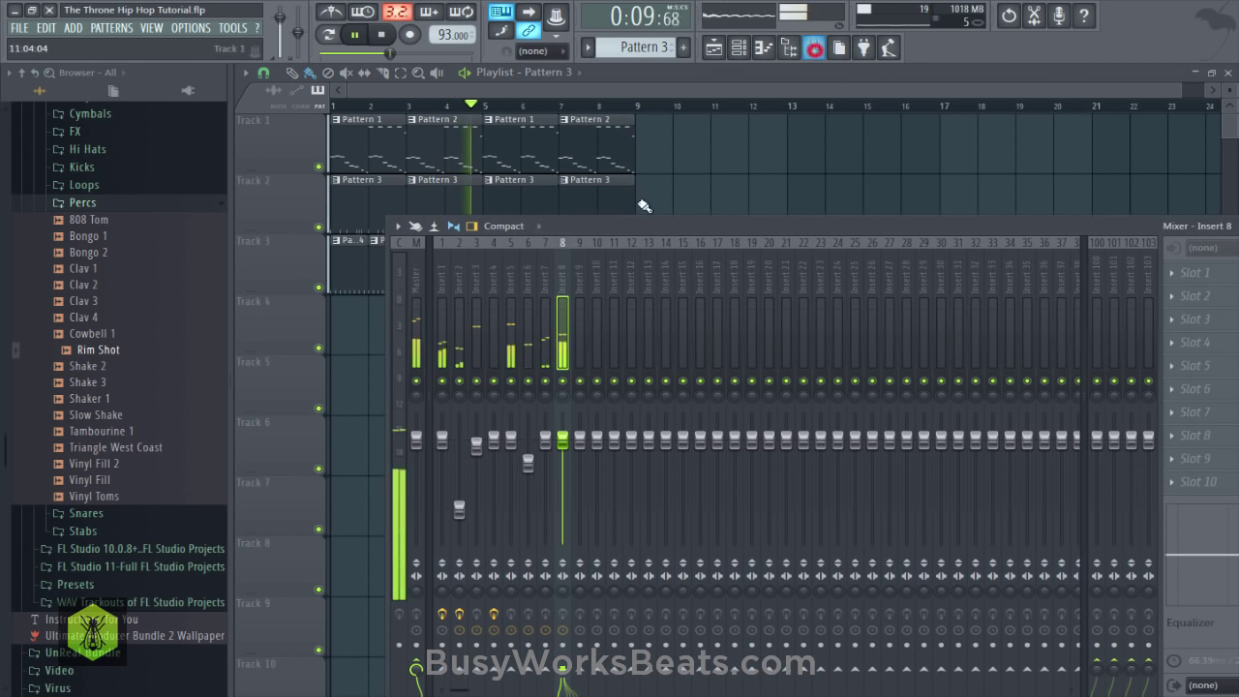
{"action": "left_click_drag", "start_coordinate": [546, 437], "coordinate": [546, 461]}
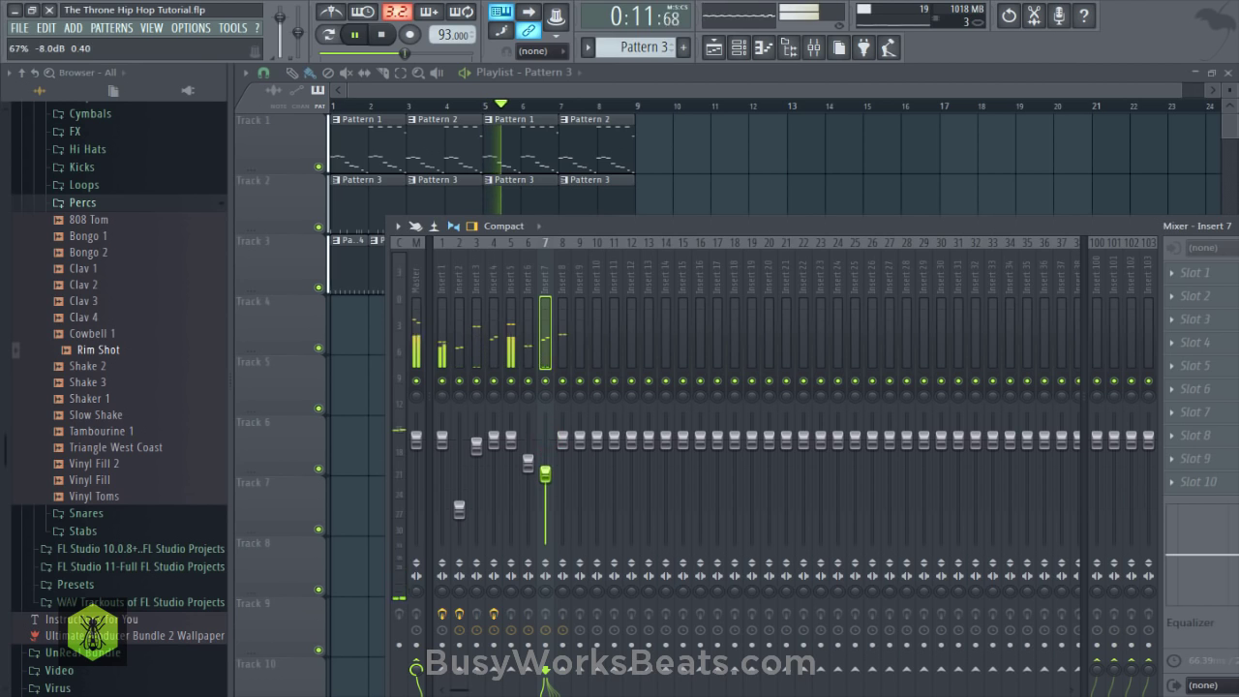
{"action": "right_click", "coordinate": [726, 179]}
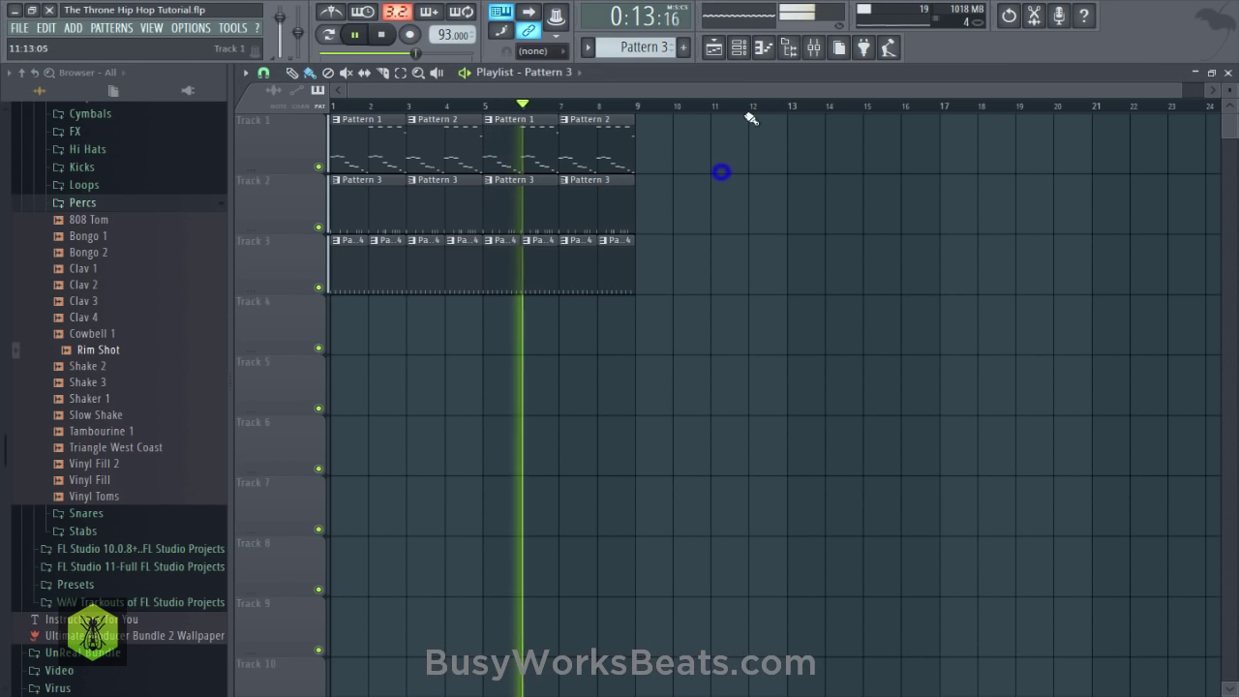
Remove the Kick Flames hit on step 8 of Pattern 3 during playback and save the project.
{"action": "left_click", "coordinate": [738, 48]}
{"action": "key", "text": "space"}
{"action": "key", "text": "ctrl+s"}
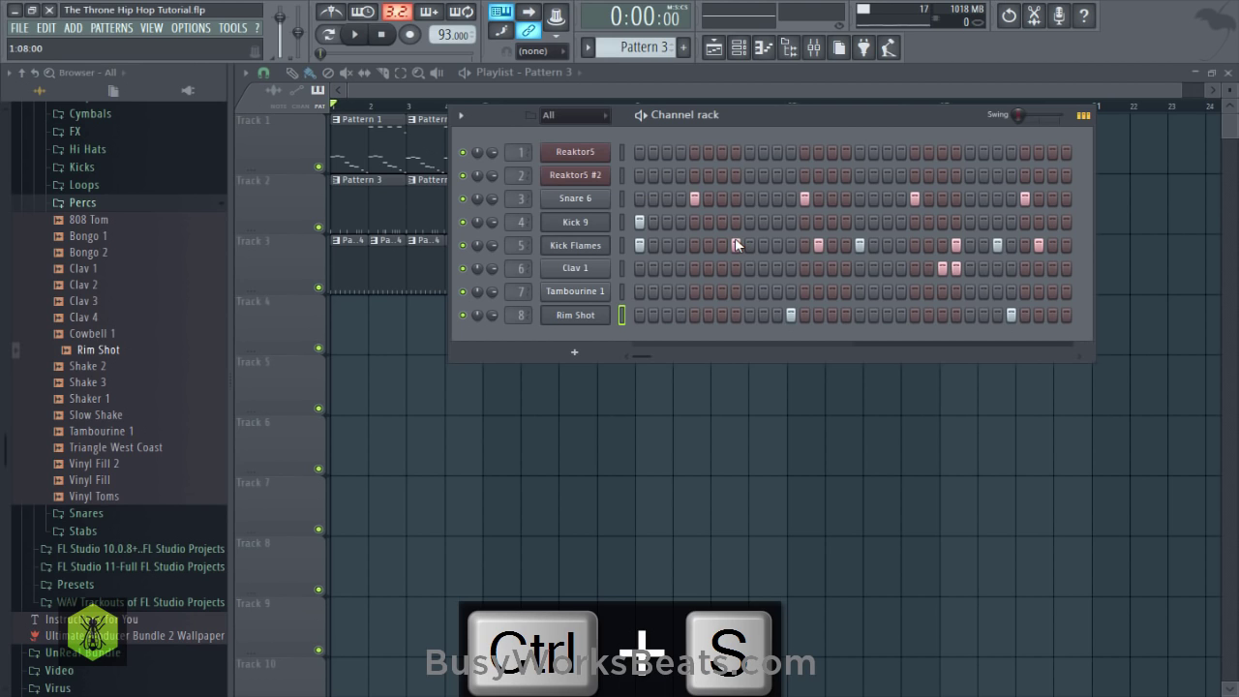
{"action": "key", "text": "space"}
{"action": "left_click", "coordinate": [736, 245]}
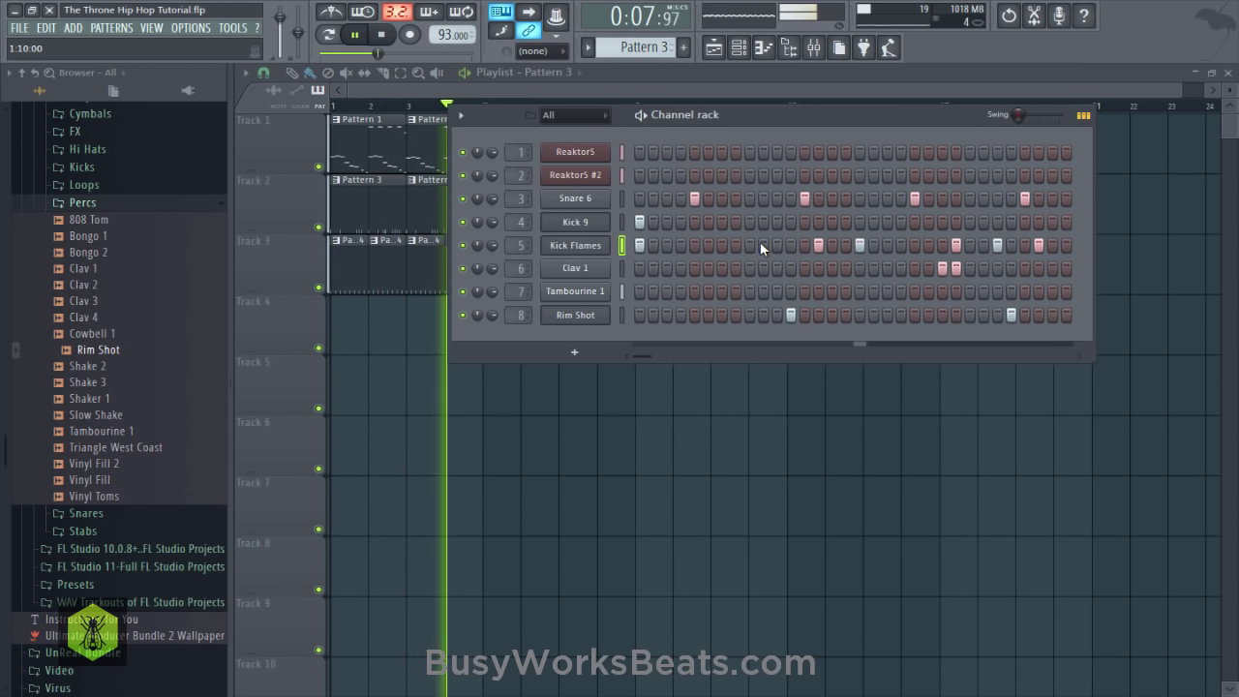
{"action": "left_click", "coordinate": [627, 415]}
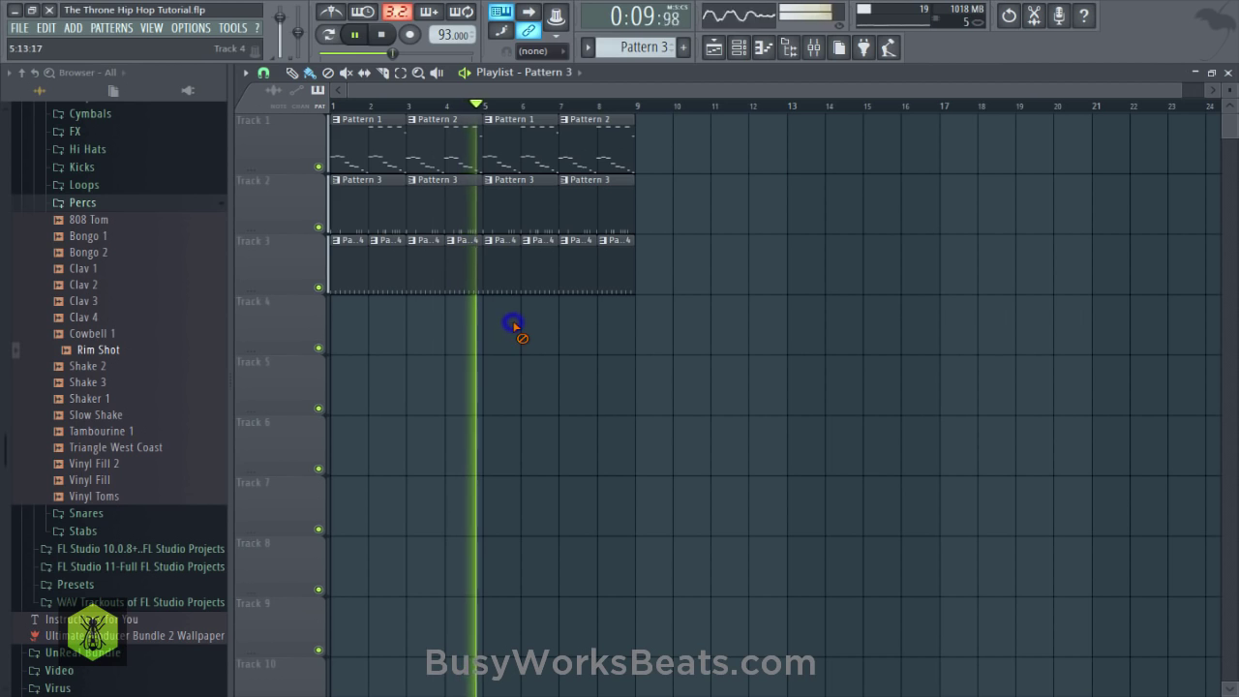
{"action": "key", "text": "ctrl+s"}
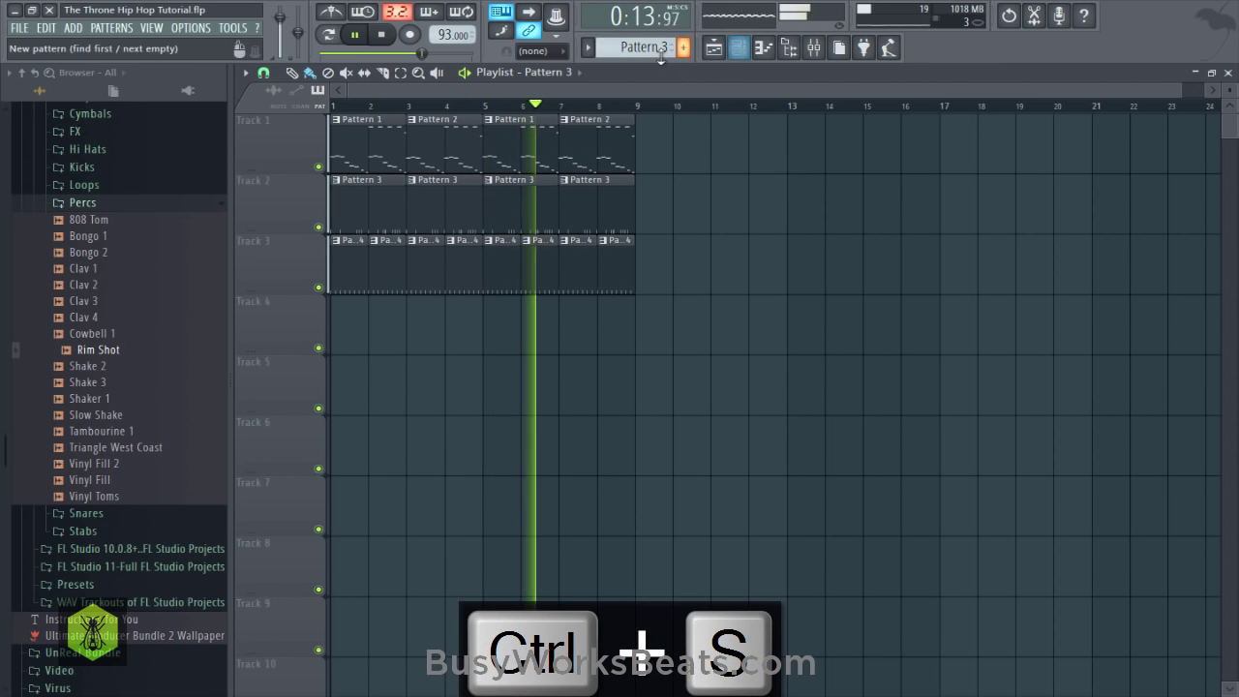
Open the first Reaktor5 channel and try Monark's octave at 0 before setting it back to 1.
{"action": "left_click", "coordinate": [739, 48]}
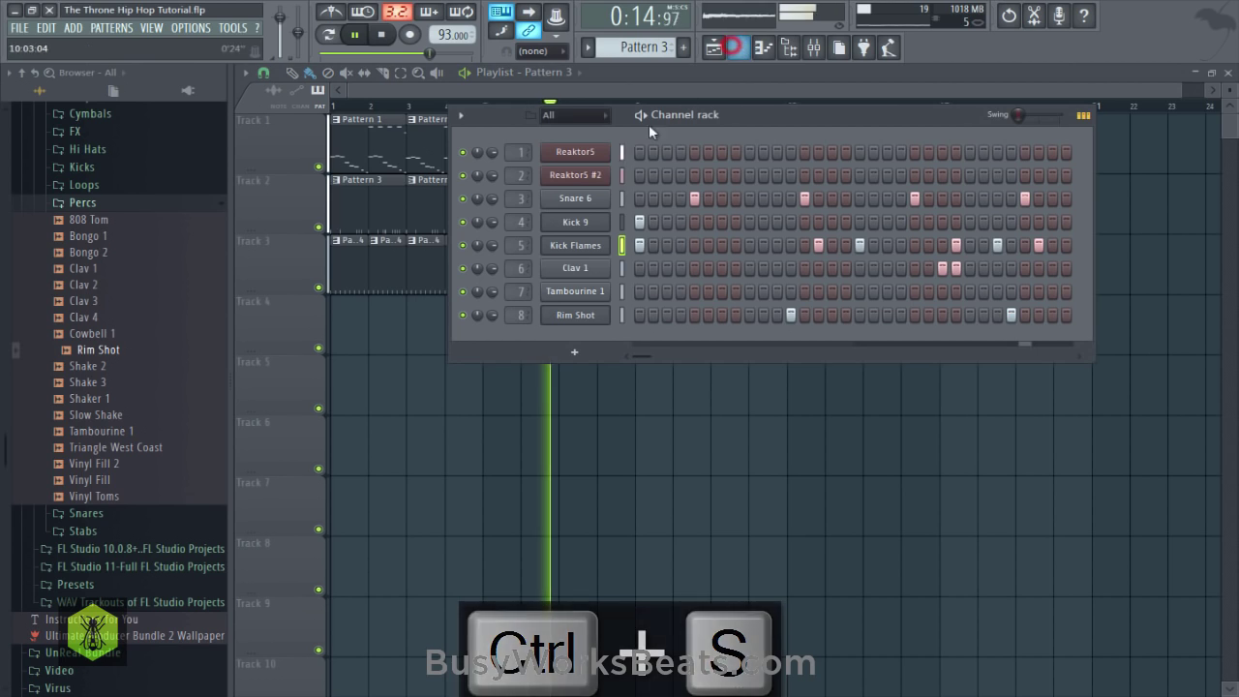
{"action": "left_click", "coordinate": [577, 153]}
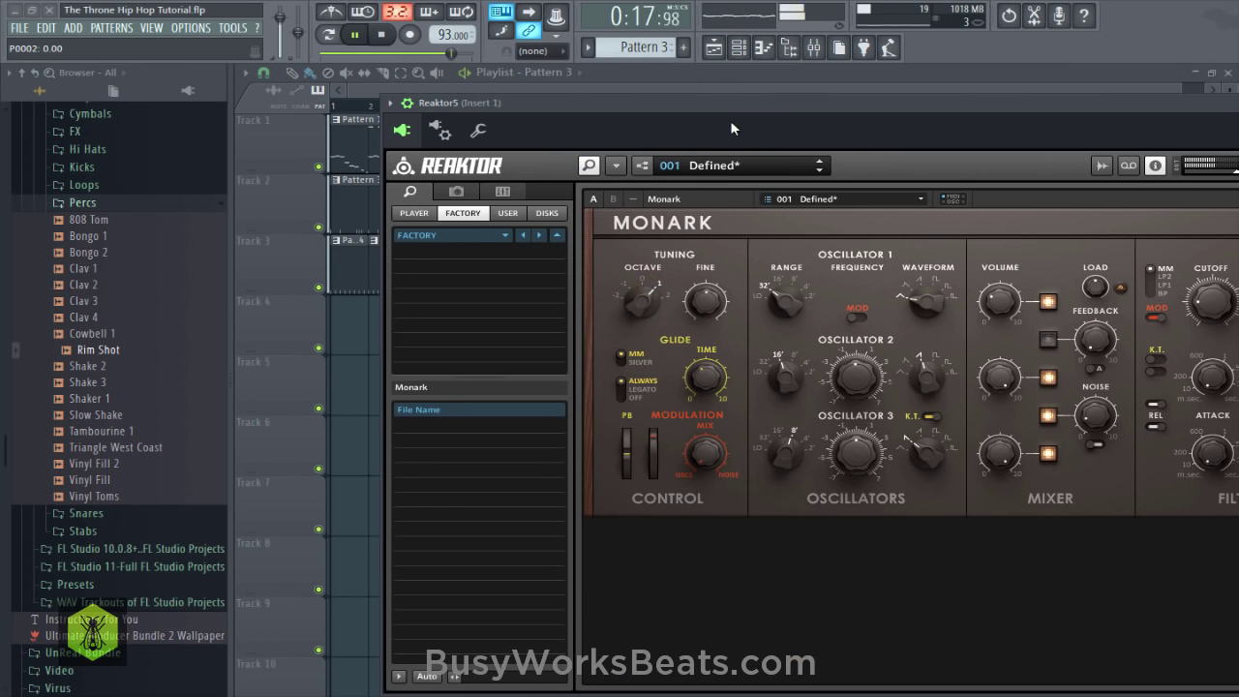
{"action": "left_click_drag", "start_coordinate": [733, 129], "coordinate": [679, 129]}
{"action": "left_click", "coordinate": [789, 46]}
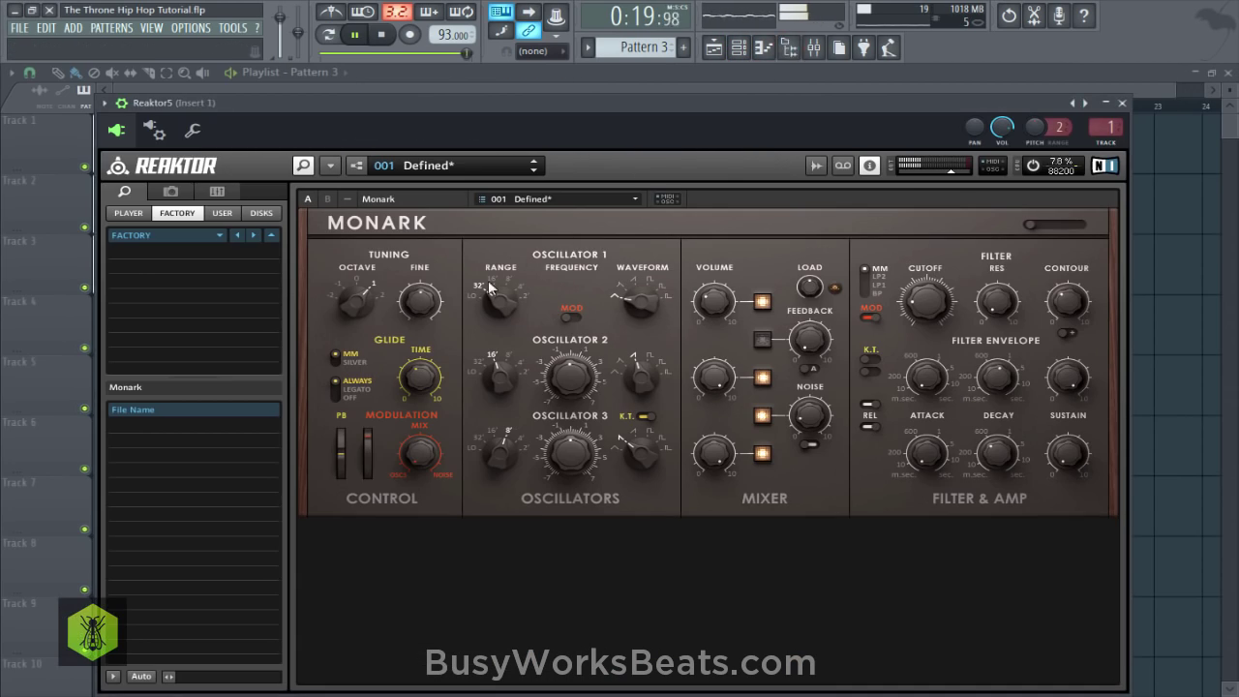
{"action": "left_click", "coordinate": [377, 299]}
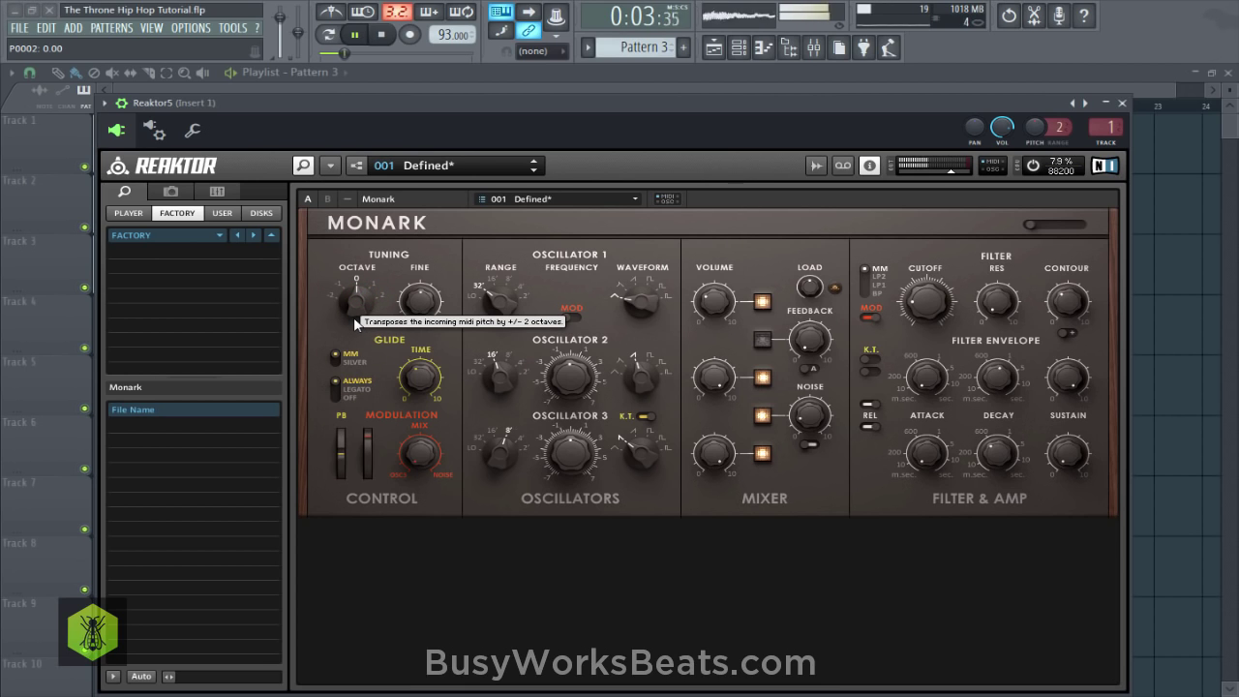
{"action": "left_click", "coordinate": [349, 316]}
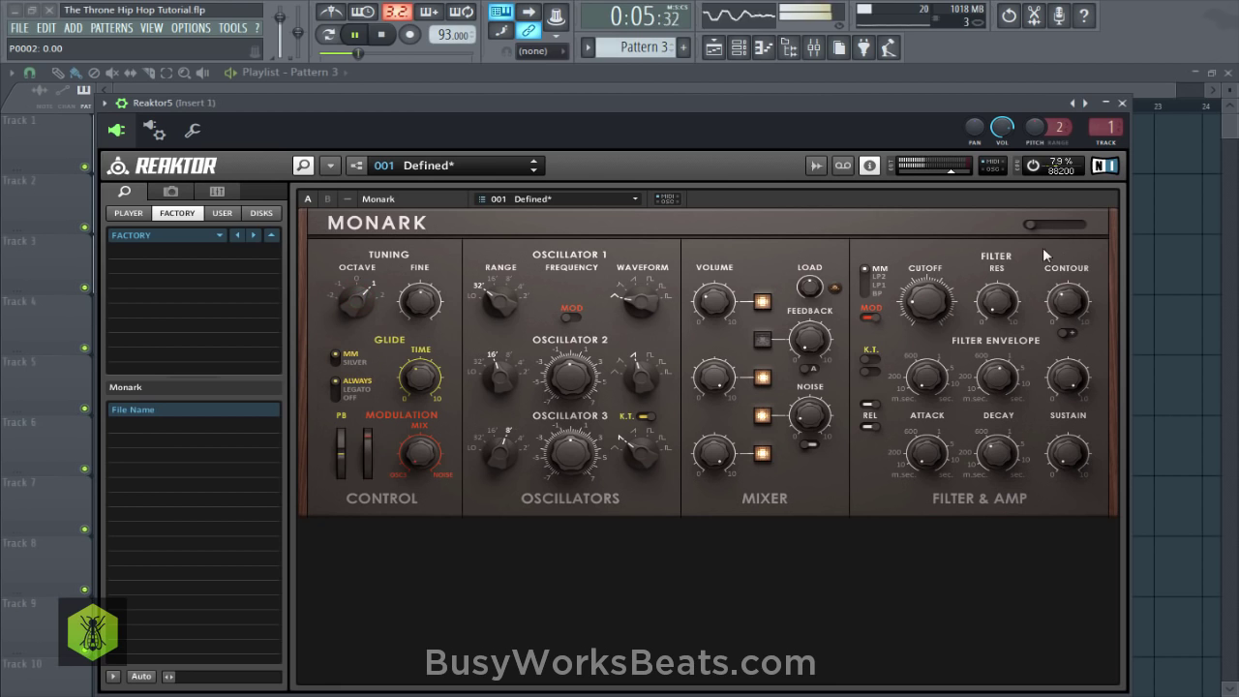
Try a 16' range on Monark's oscillator 3, restore it to 8' and close the instrument.
{"action": "left_click", "coordinate": [813, 47]}
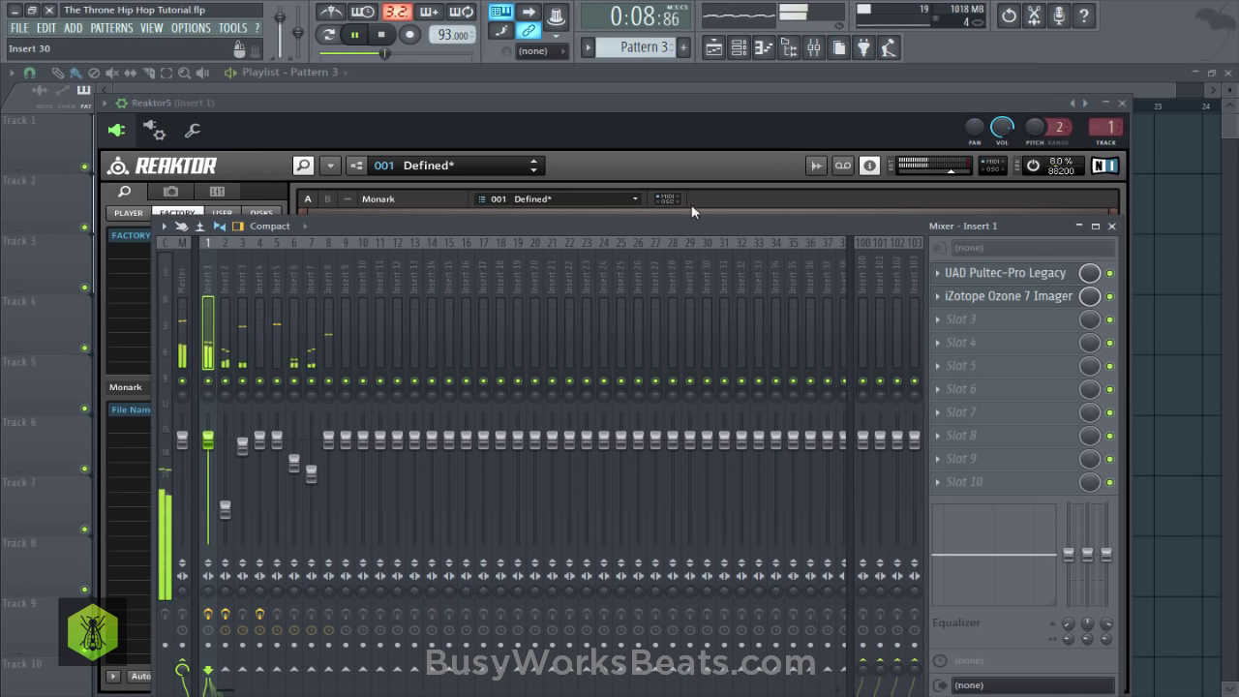
{"action": "left_click", "coordinate": [703, 97]}
{"action": "left_click", "coordinate": [1036, 228]}
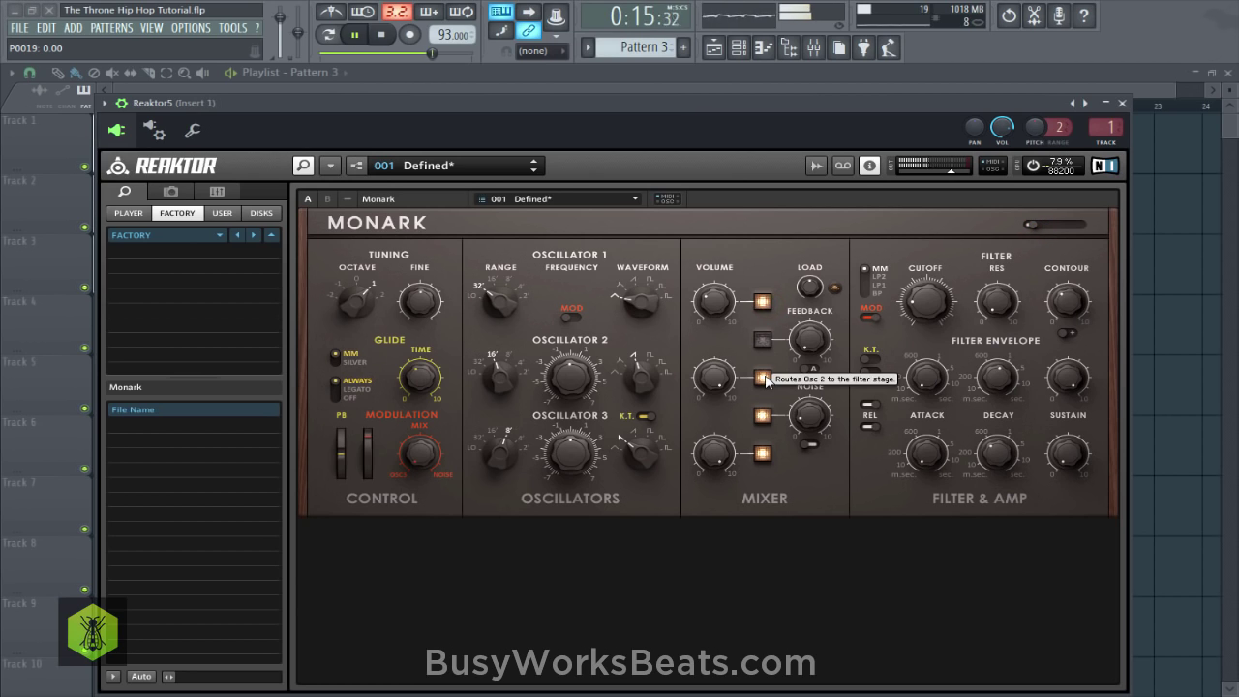
{"action": "left_click", "coordinate": [505, 457]}
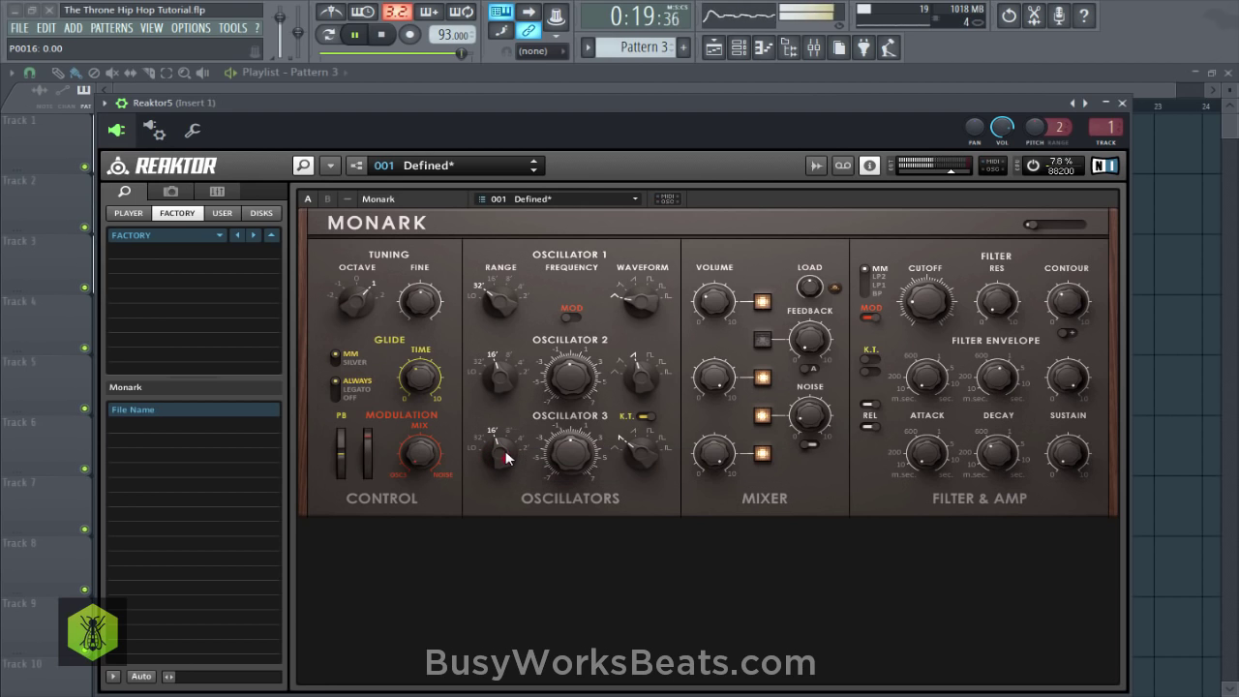
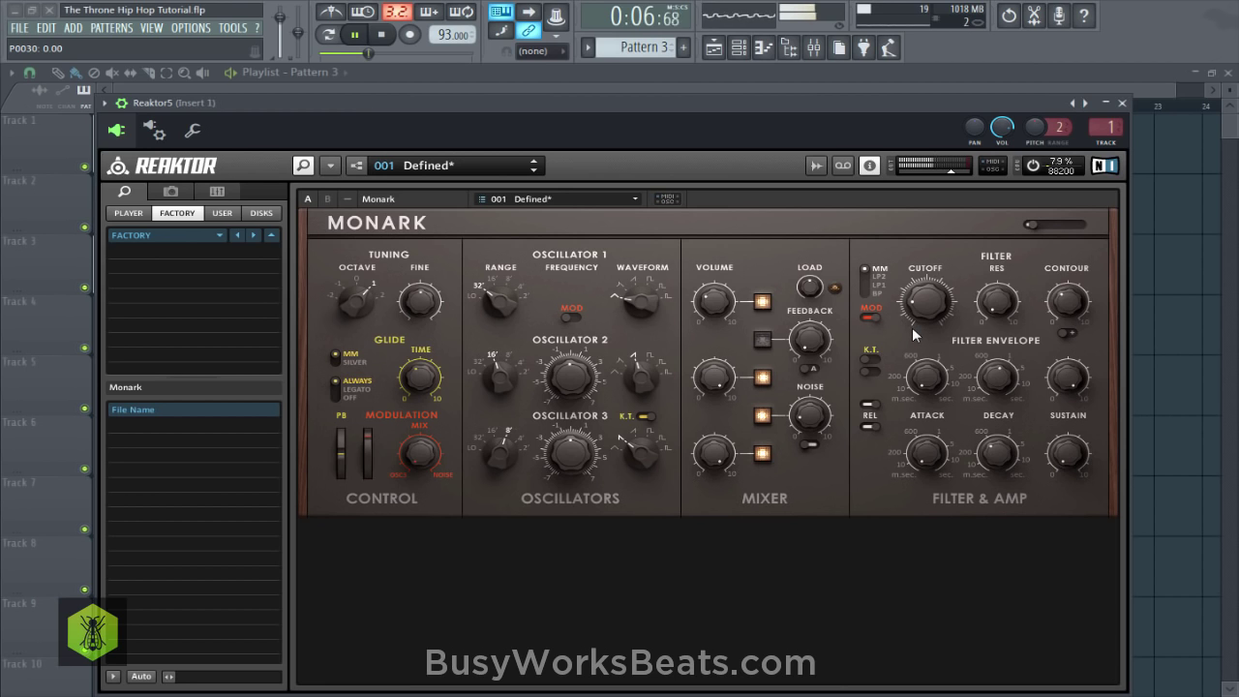
{"action": "left_click", "coordinate": [1122, 104]}
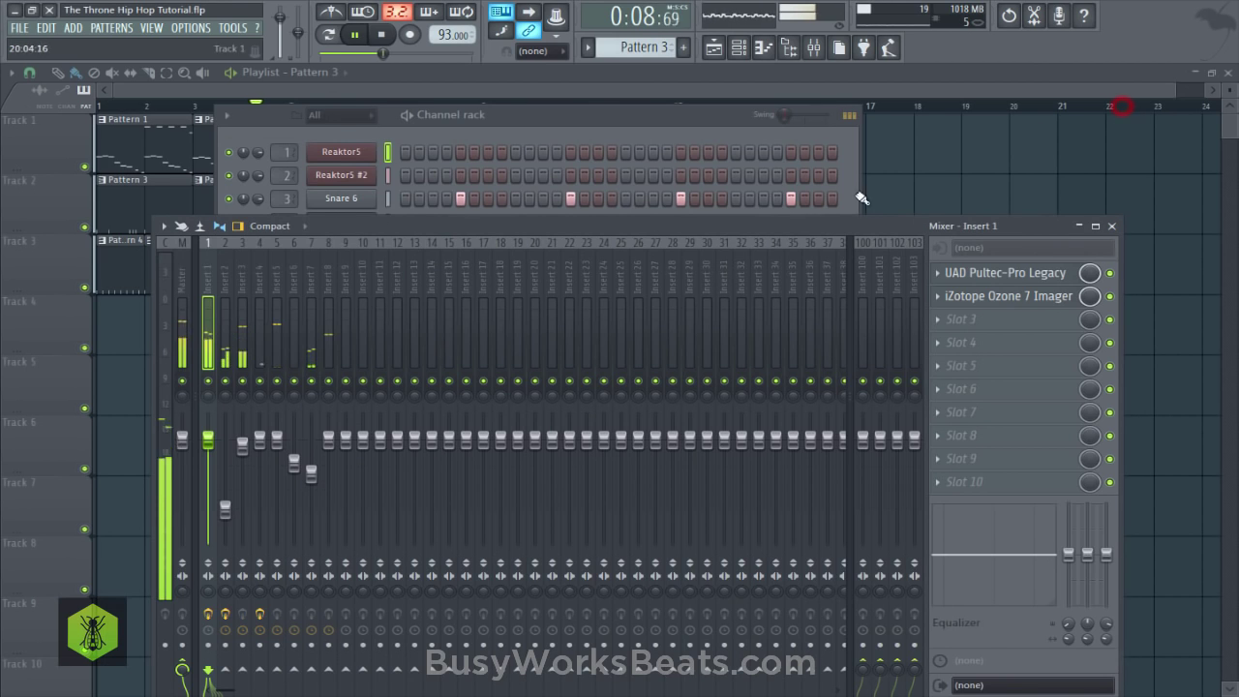
Set the first Reaktor5 channel's time shift to 0:01 and return to the playlist.
{"action": "left_click", "coordinate": [341, 150]}
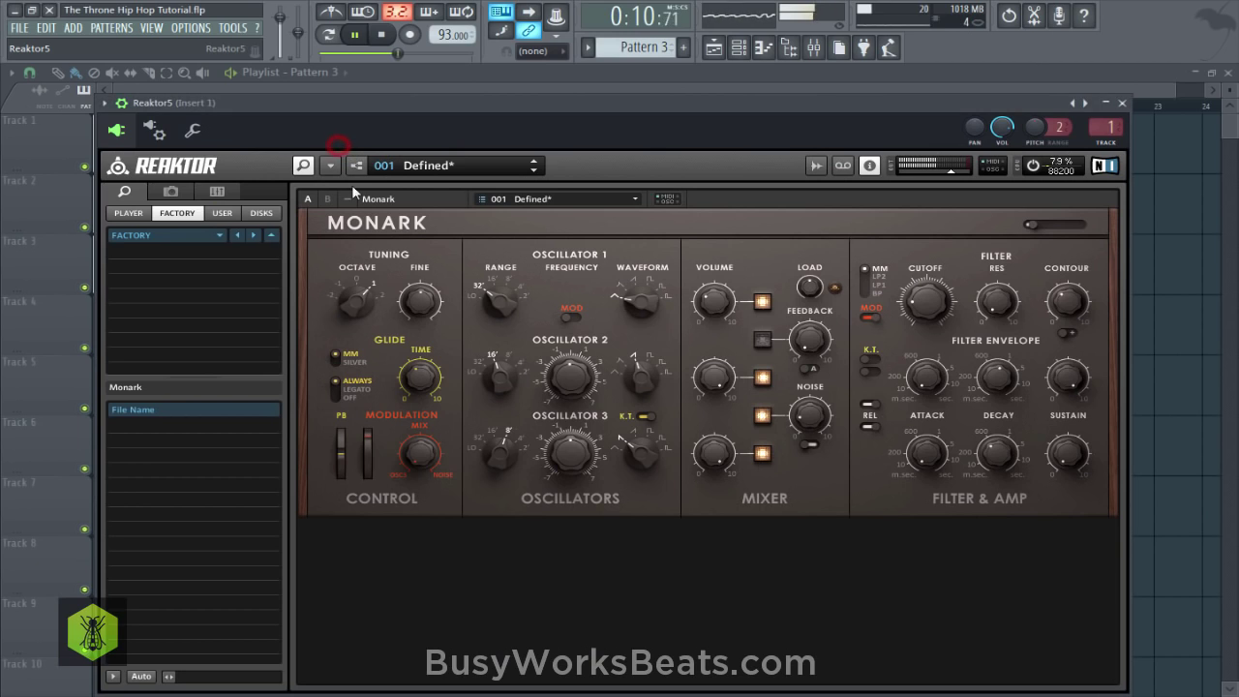
{"action": "left_click", "coordinate": [193, 131]}
{"action": "left_click", "coordinate": [423, 186]}
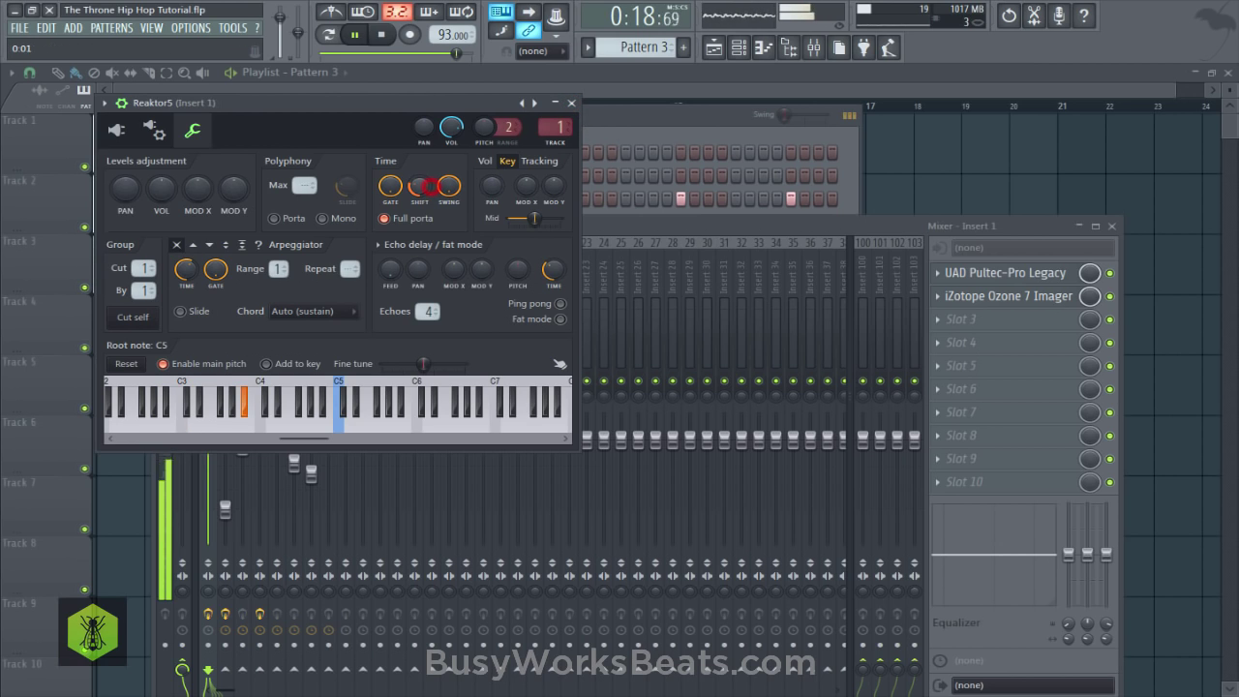
{"action": "left_click", "coordinate": [572, 102]}
{"action": "left_click", "coordinate": [898, 165]}
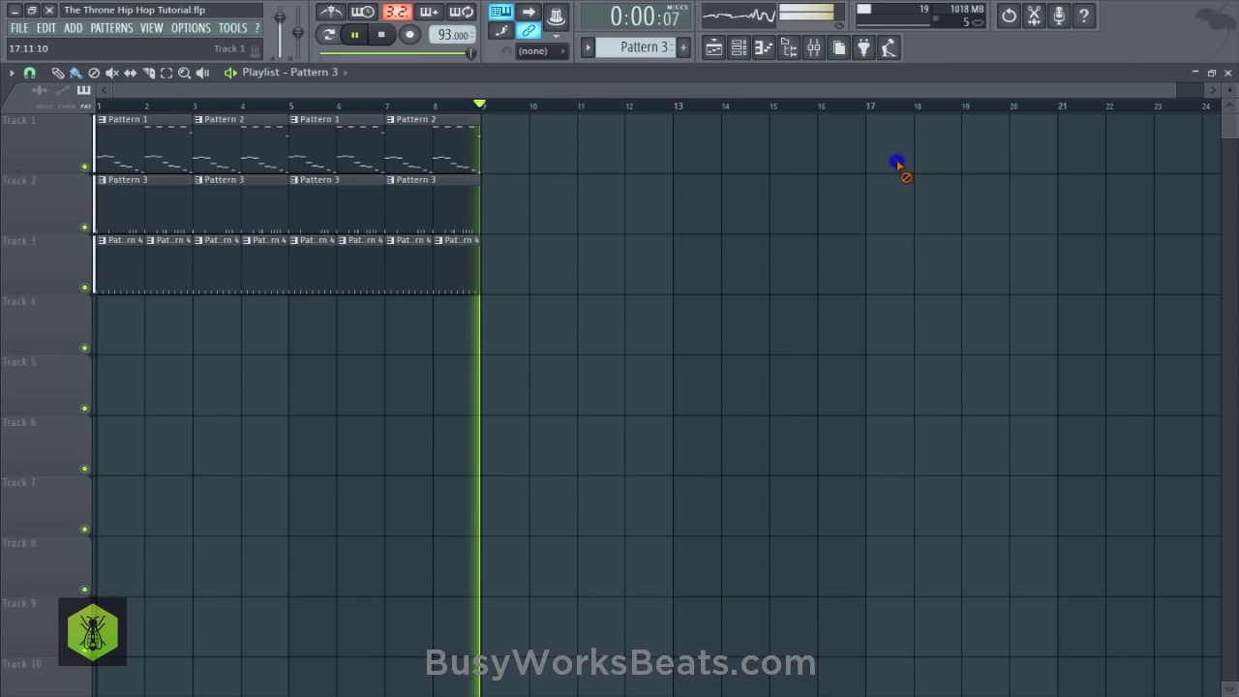
Delete the two Pattern 3 clips covering bars 1 to 4 on Track 2 of the playlist.
{"action": "right_click", "coordinate": [169, 219]}
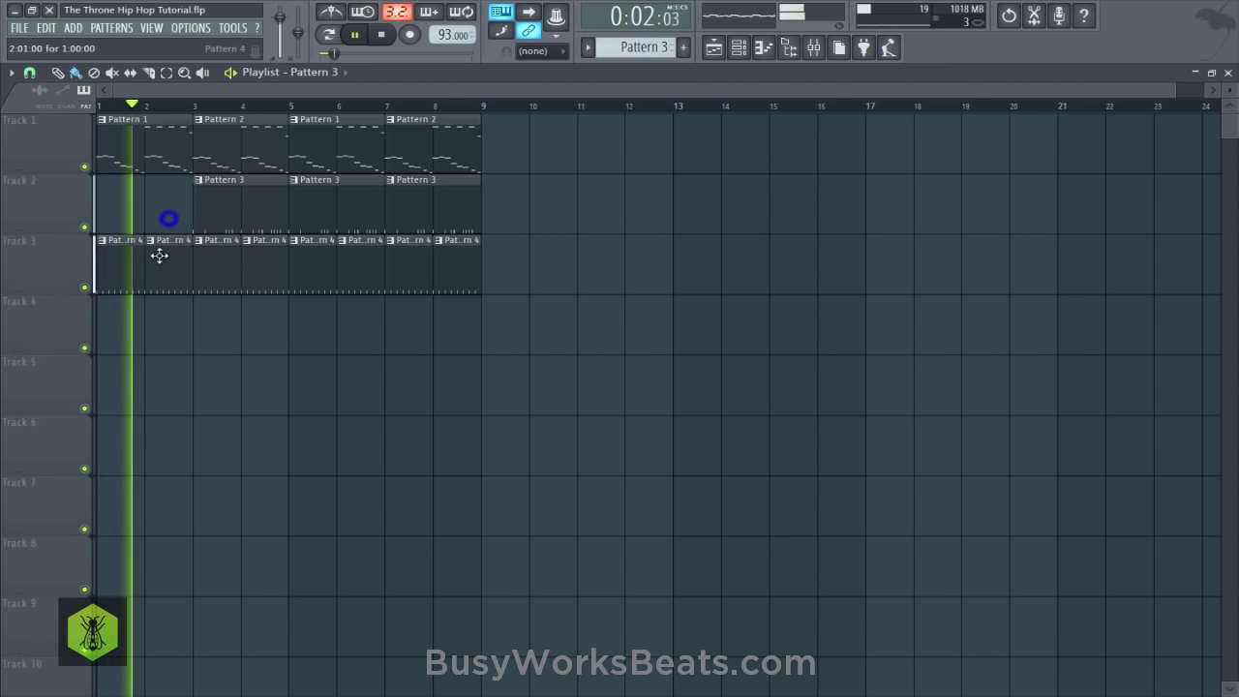
{"action": "right_click", "coordinate": [207, 215]}
{"action": "right_click", "coordinate": [582, 257]}
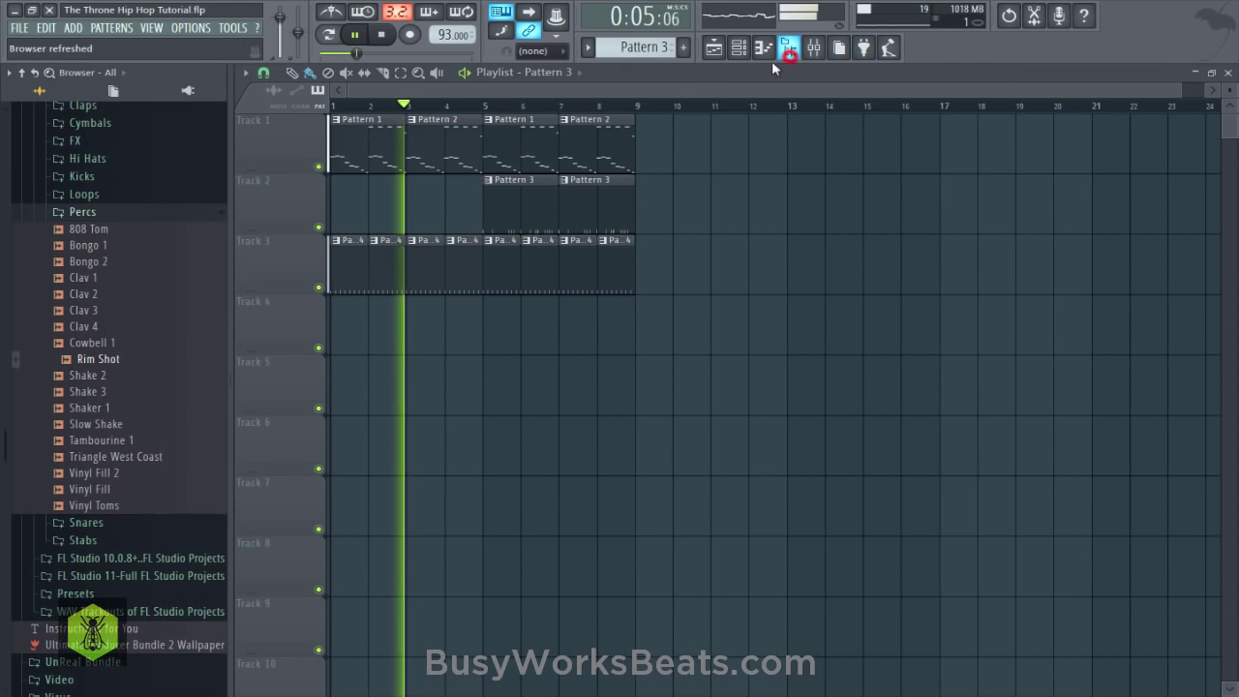
Create the new empty Pattern 5, save the project and stop playback.
{"action": "left_click", "coordinate": [788, 47]}
{"action": "left_click", "coordinate": [736, 48]}
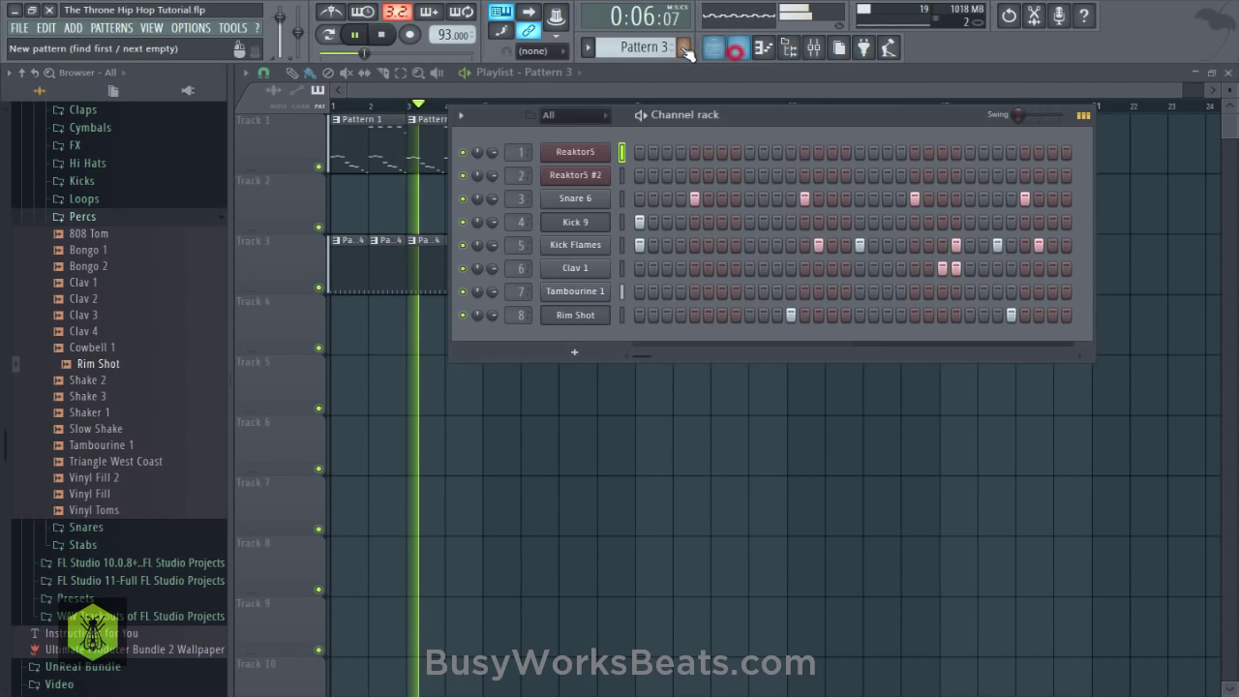
{"action": "left_click", "coordinate": [684, 47]}
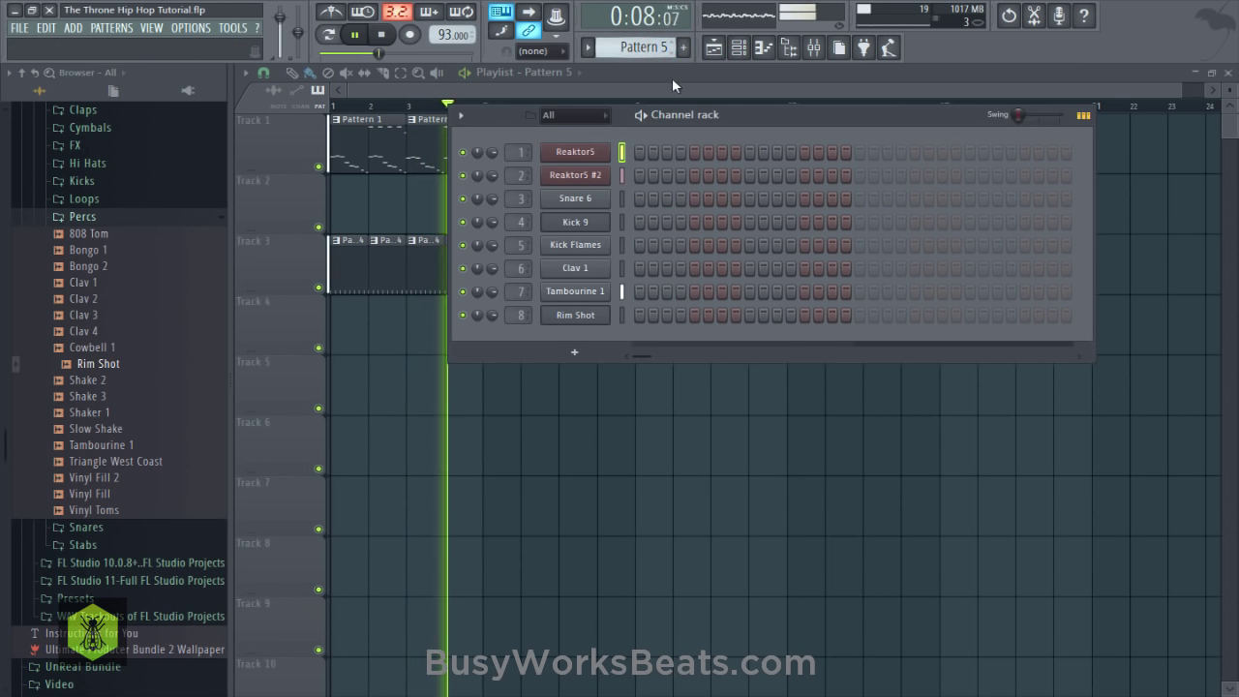
{"action": "key", "text": "ctrl+s"}
{"action": "key", "text": "space"}
Add a Kontakt 5 channel and load the Alicias Keys piano instrument into it.
{"action": "left_click", "coordinate": [574, 353]}
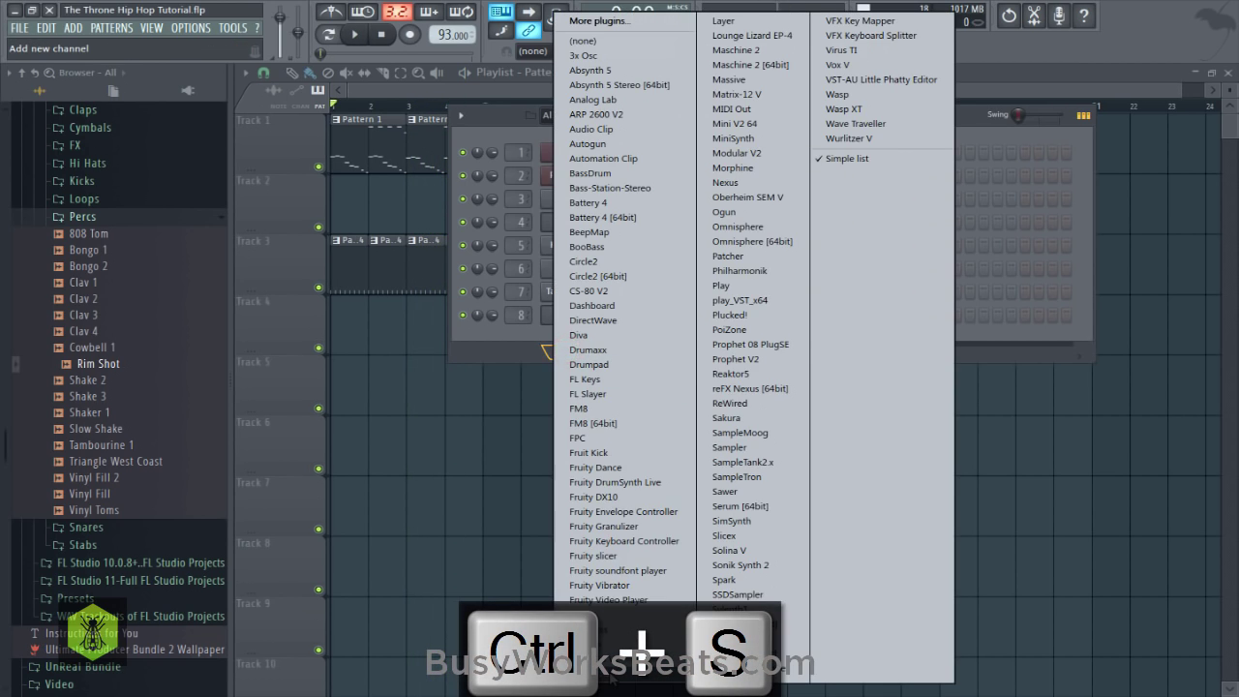
{"action": "left_click", "coordinate": [611, 678]}
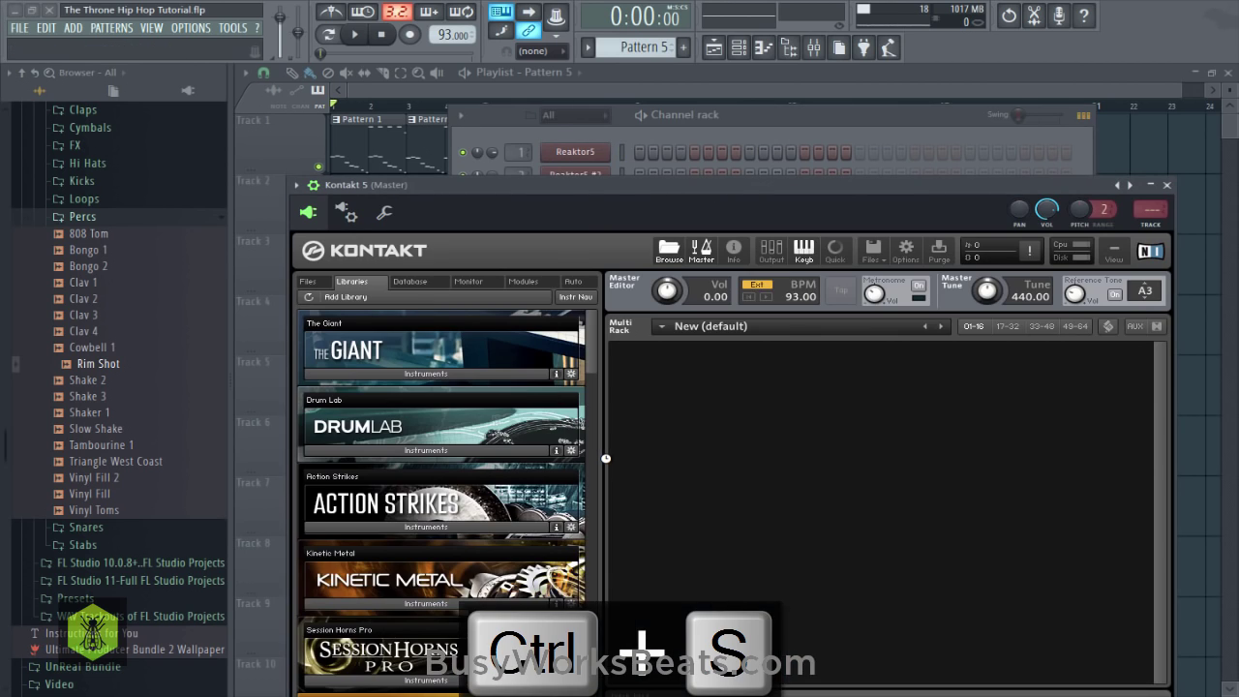
{"action": "left_click_drag", "start_coordinate": [588, 355], "coordinate": [584, 502]}
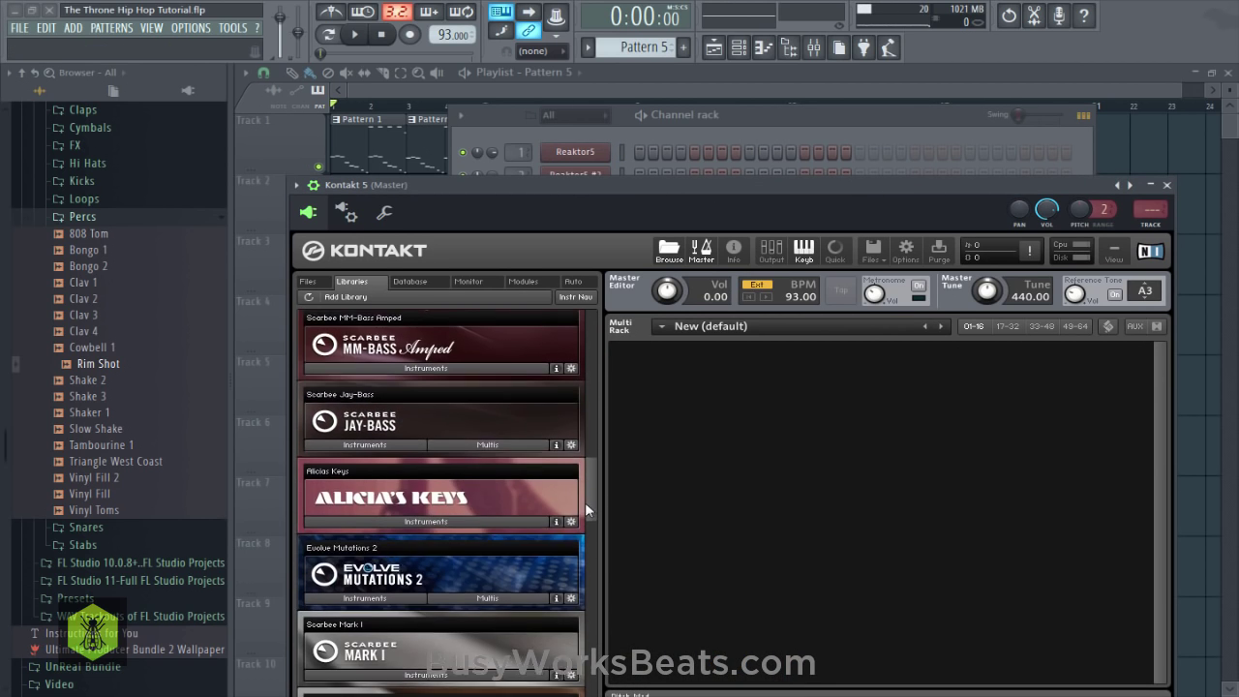
{"action": "left_click", "coordinate": [465, 516]}
{"action": "left_click", "coordinate": [437, 539]}
{"action": "left_click_drag", "start_coordinate": [436, 542], "coordinate": [647, 375]}
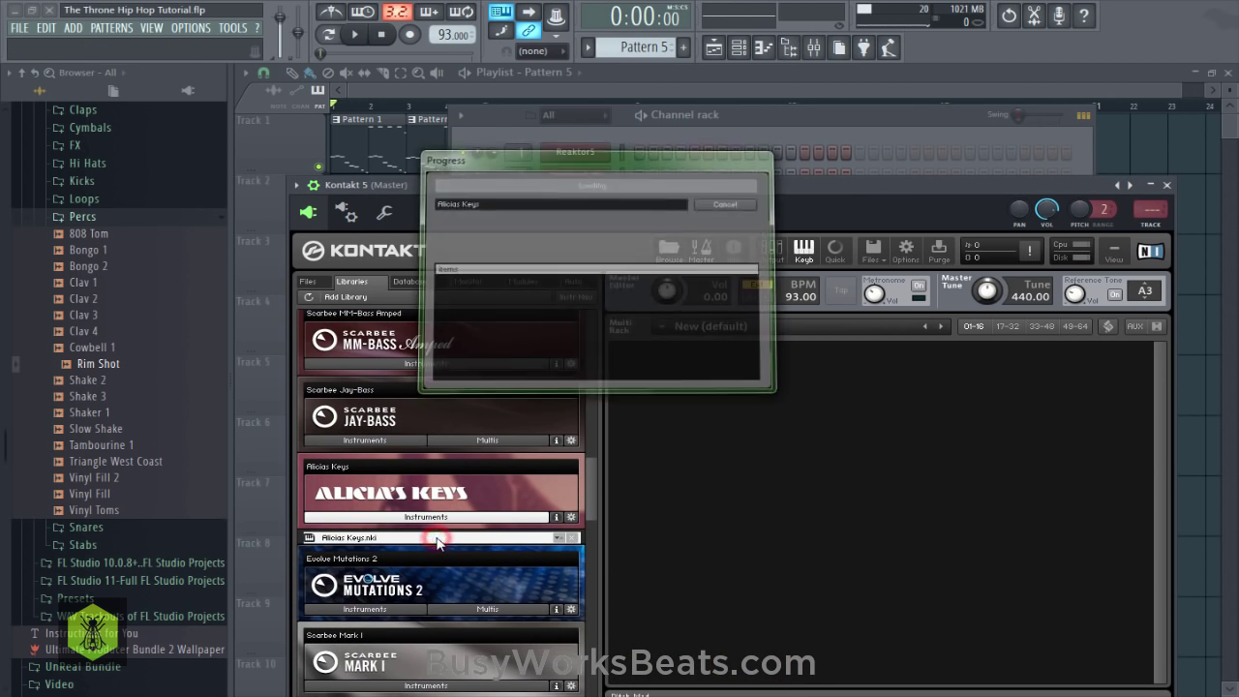
Show the Alicias Keys settings and raise the convolution reverb amount.
{"action": "left_click", "coordinate": [681, 405]}
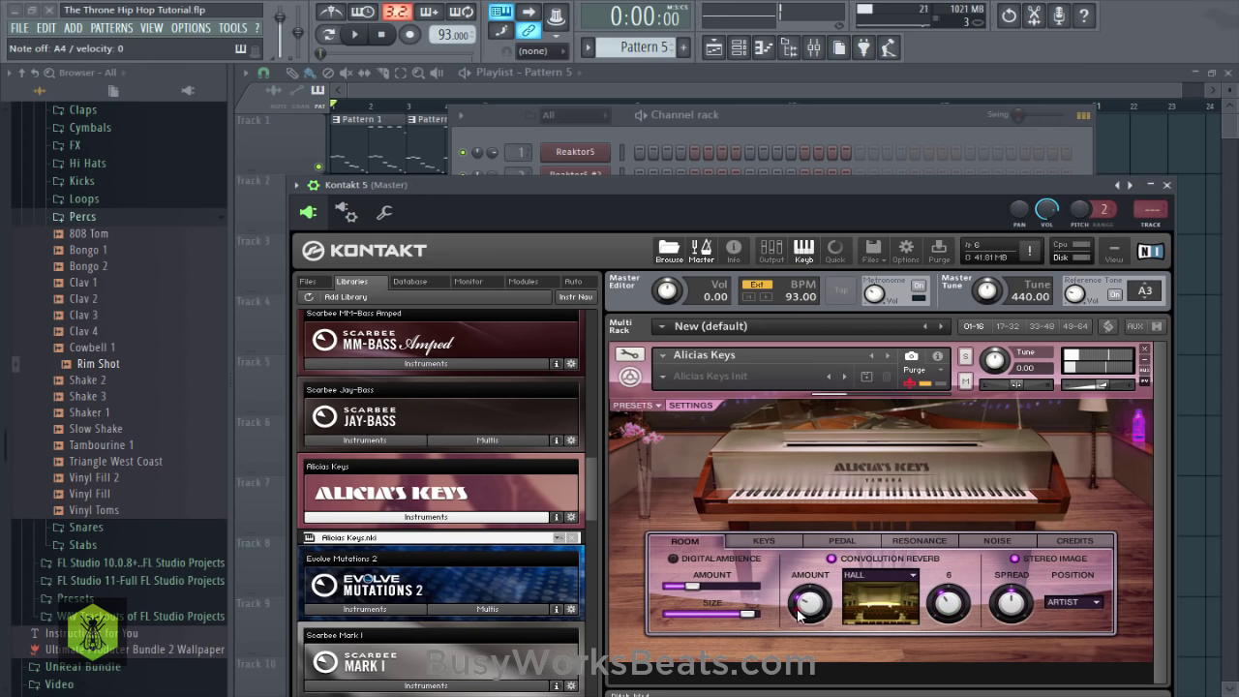
{"action": "left_click_drag", "start_coordinate": [800, 614], "coordinate": [806, 571]}
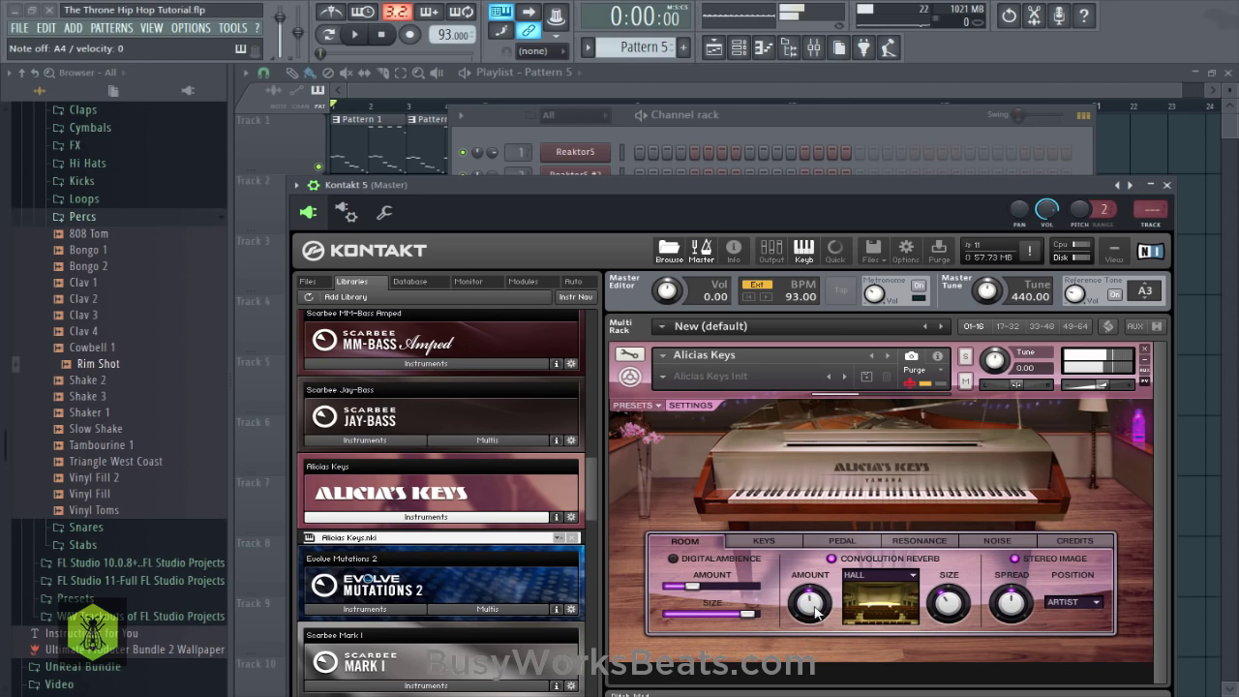
Adjust the piano's convolution reverb size and check the Kontakt wrapper's Processing options.
{"action": "left_click_drag", "start_coordinate": [938, 604], "coordinate": [937, 598]}
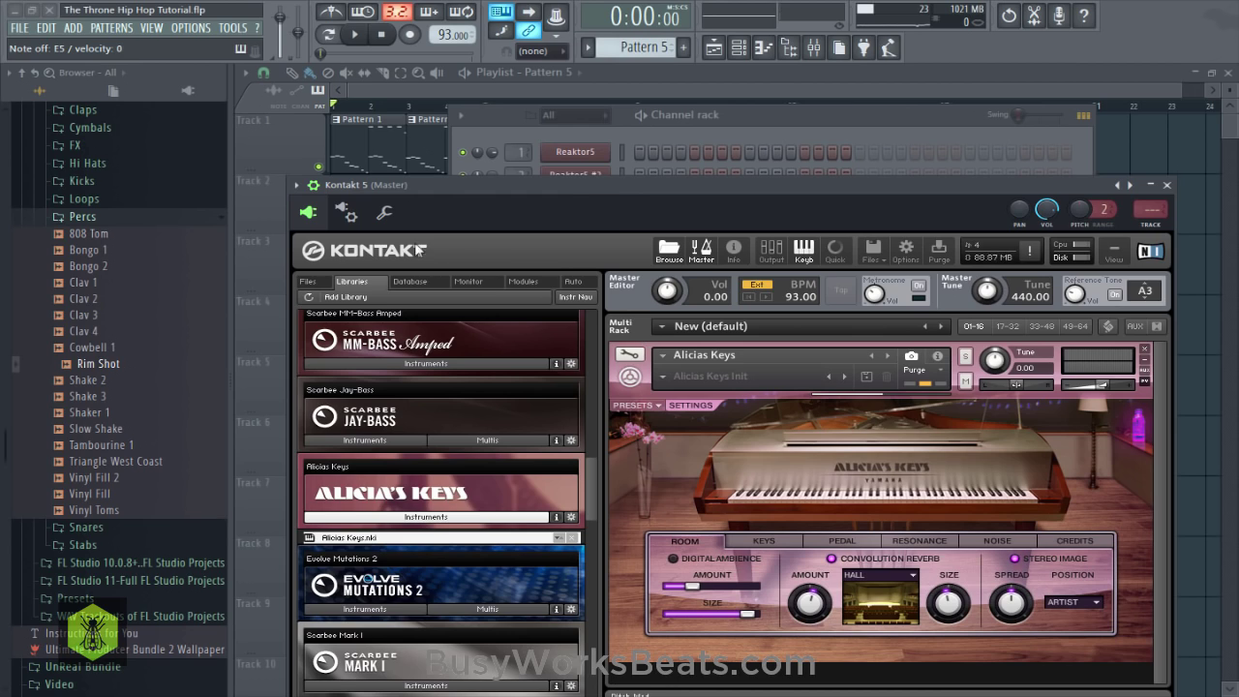
{"action": "left_click", "coordinate": [351, 214]}
{"action": "left_click", "coordinate": [372, 248]}
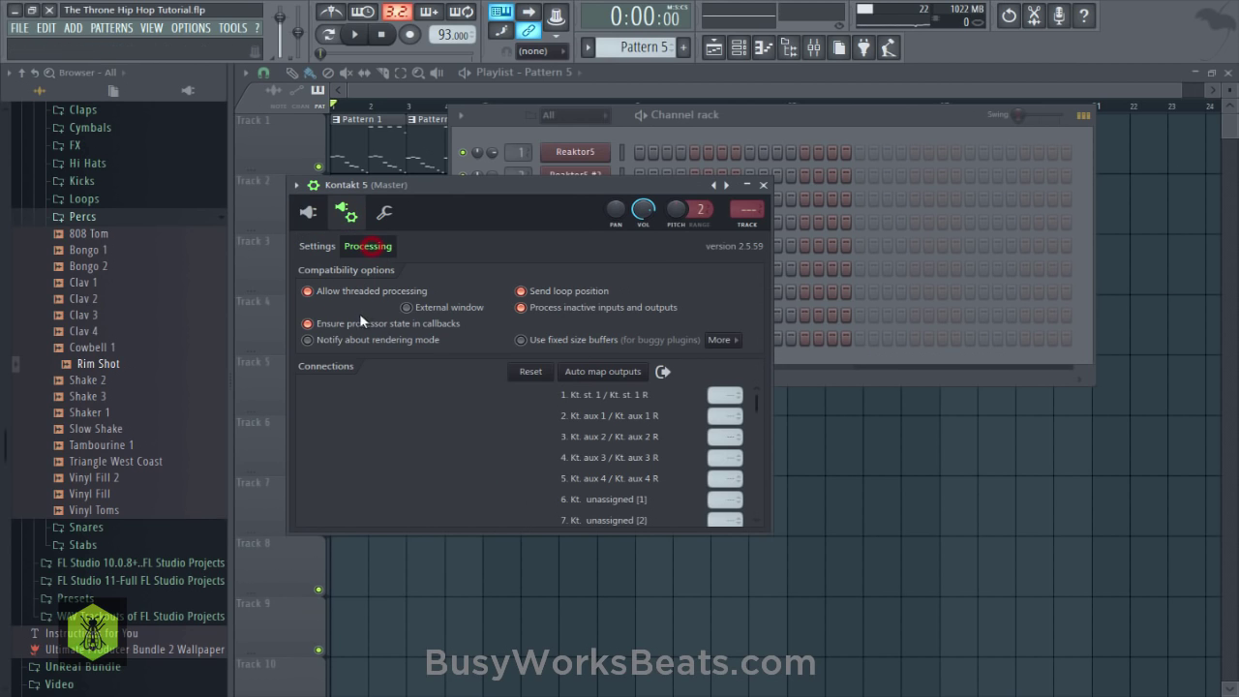
{"action": "left_click", "coordinate": [316, 219]}
Route the Kontakt 5 channel to mixer track 9 and set the piano's convolution reverb amount to 5.6 dB.
{"action": "left_click_drag", "start_coordinate": [628, 188], "coordinate": [641, 366]}
{"action": "left_click", "coordinate": [518, 337]}
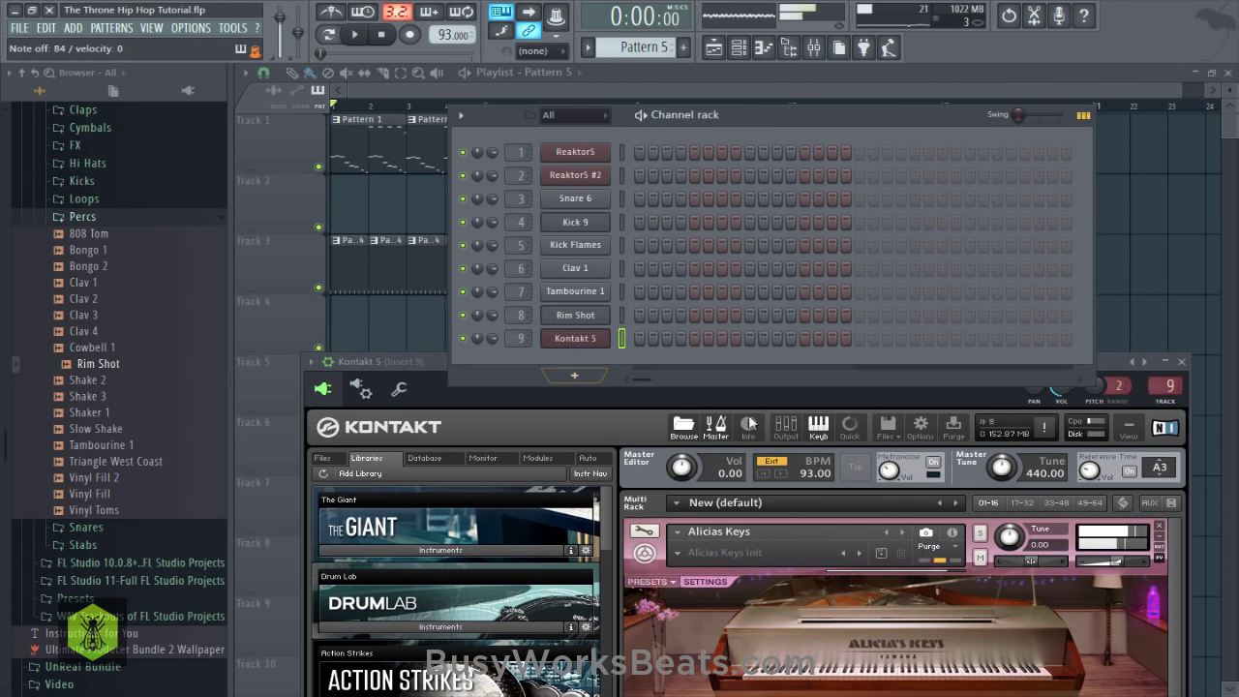
{"action": "left_click", "coordinate": [883, 396]}
{"action": "left_click_drag", "start_coordinate": [906, 364], "coordinate": [888, 193]}
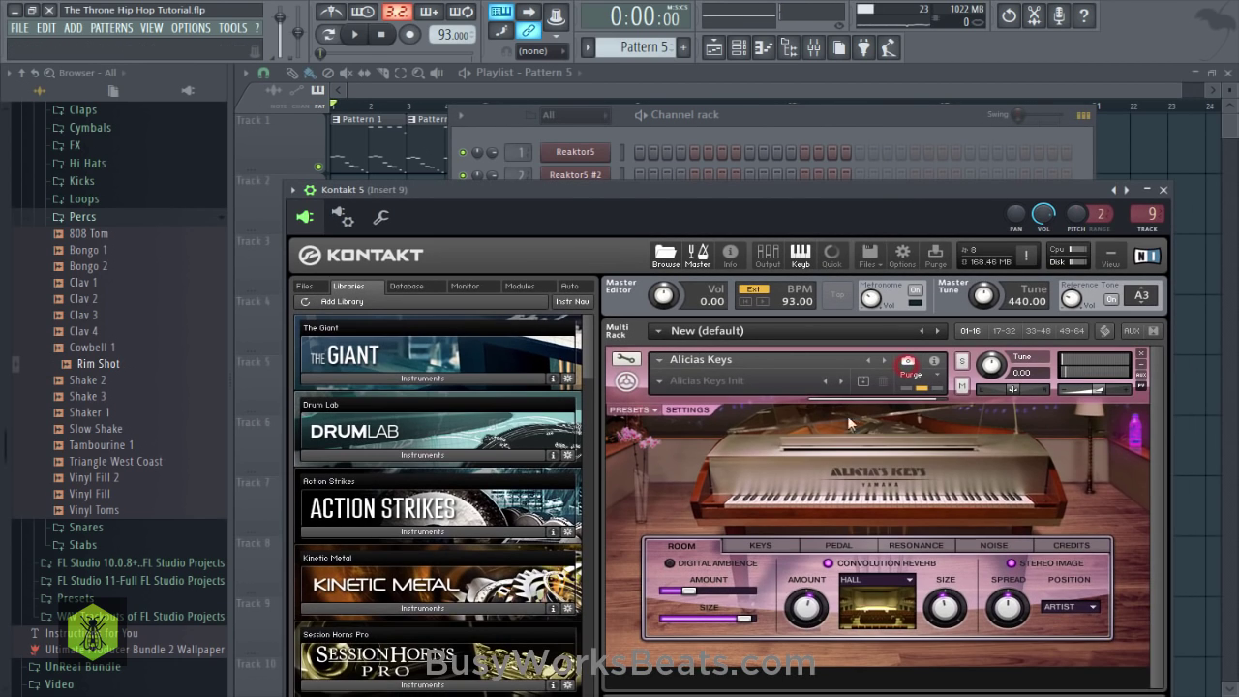
{"action": "left_click_drag", "start_coordinate": [809, 607], "coordinate": [811, 612]}
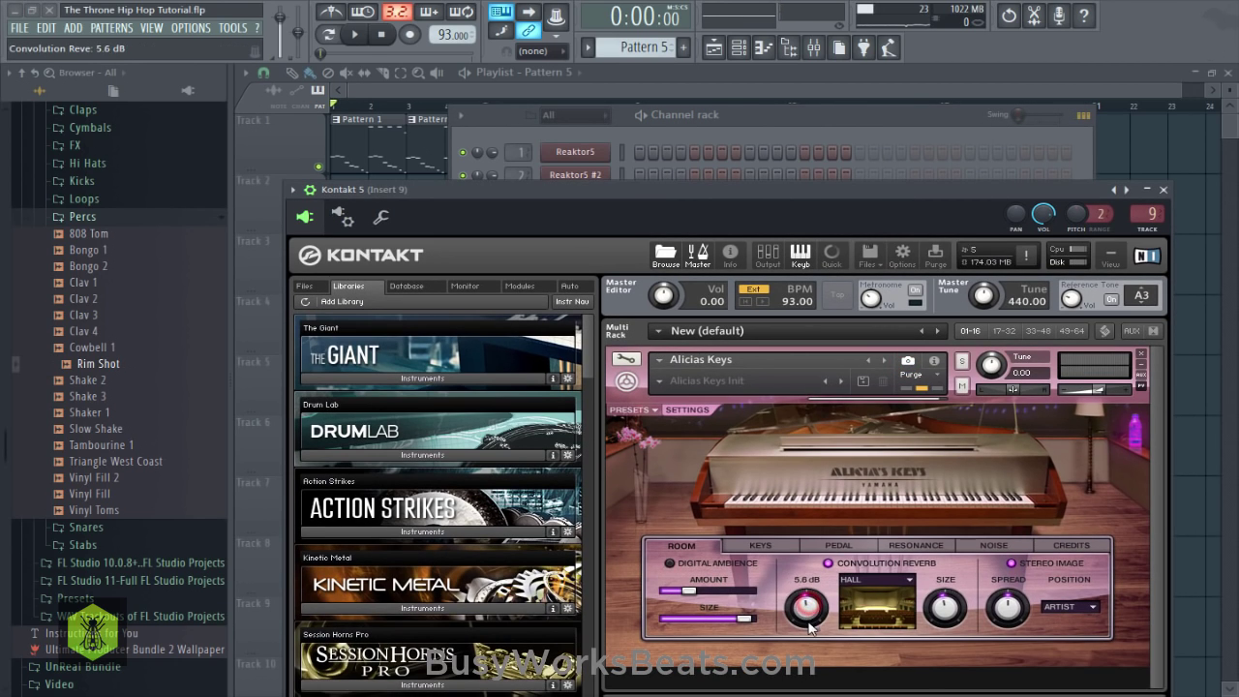
{"action": "left_click", "coordinate": [1165, 190]}
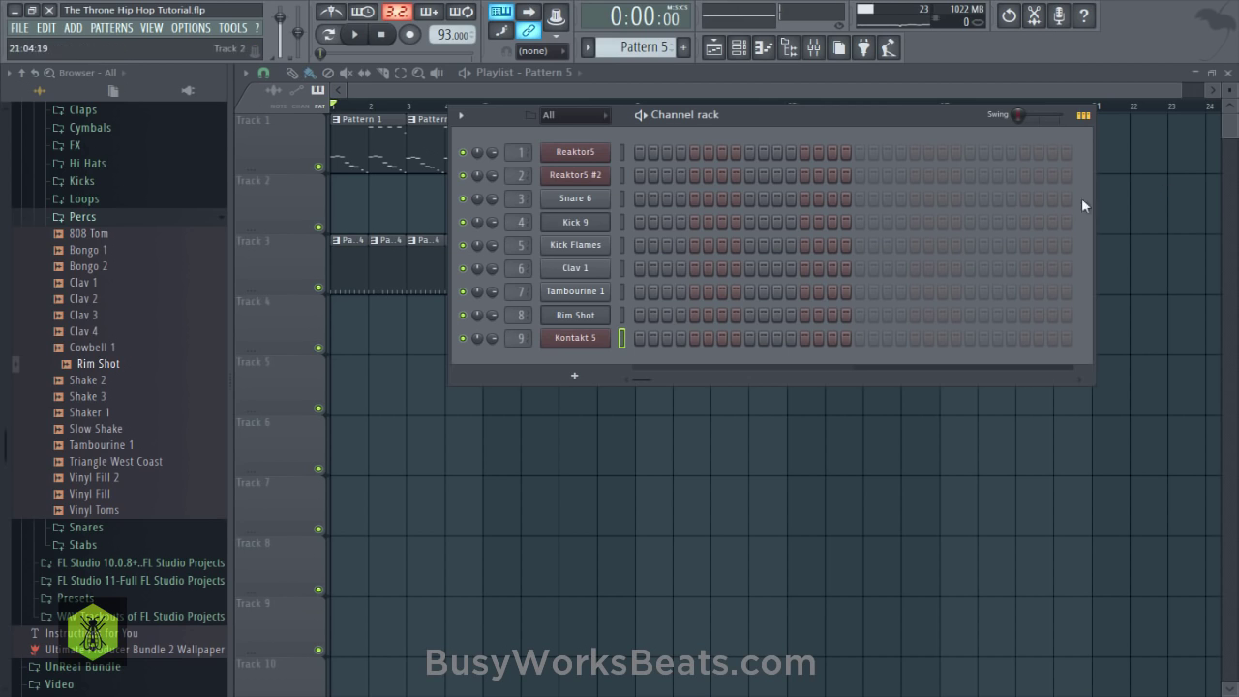
Place a Pattern 5 clip on playlist Track 4 and stretch it across bars 1 to 4.
{"action": "key", "text": "F6"}
{"action": "key", "text": "space"}
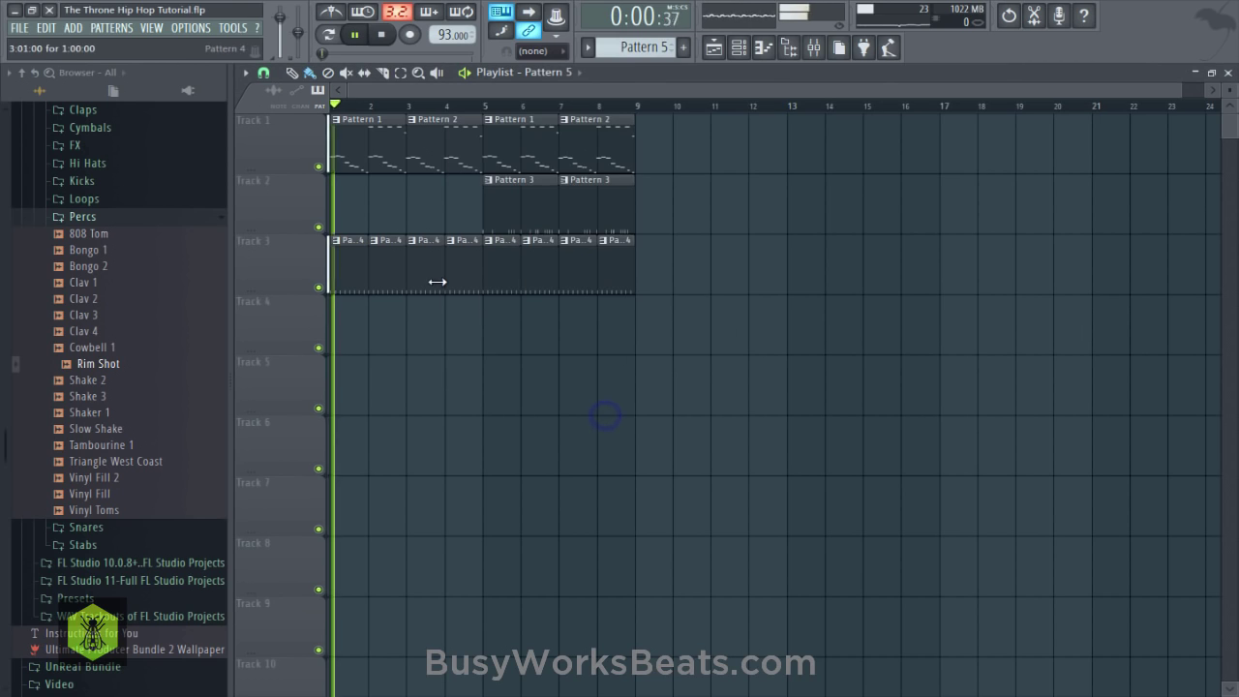
{"action": "left_click", "coordinate": [345, 327]}
{"action": "left_click_drag", "start_coordinate": [361, 322], "coordinate": [484, 329]}
{"action": "key", "text": "space"}
Open the Kontakt 5 channel's piano roll and draw a one-bar D2 note at the start of bar 1.
{"action": "left_click", "coordinate": [738, 47]}
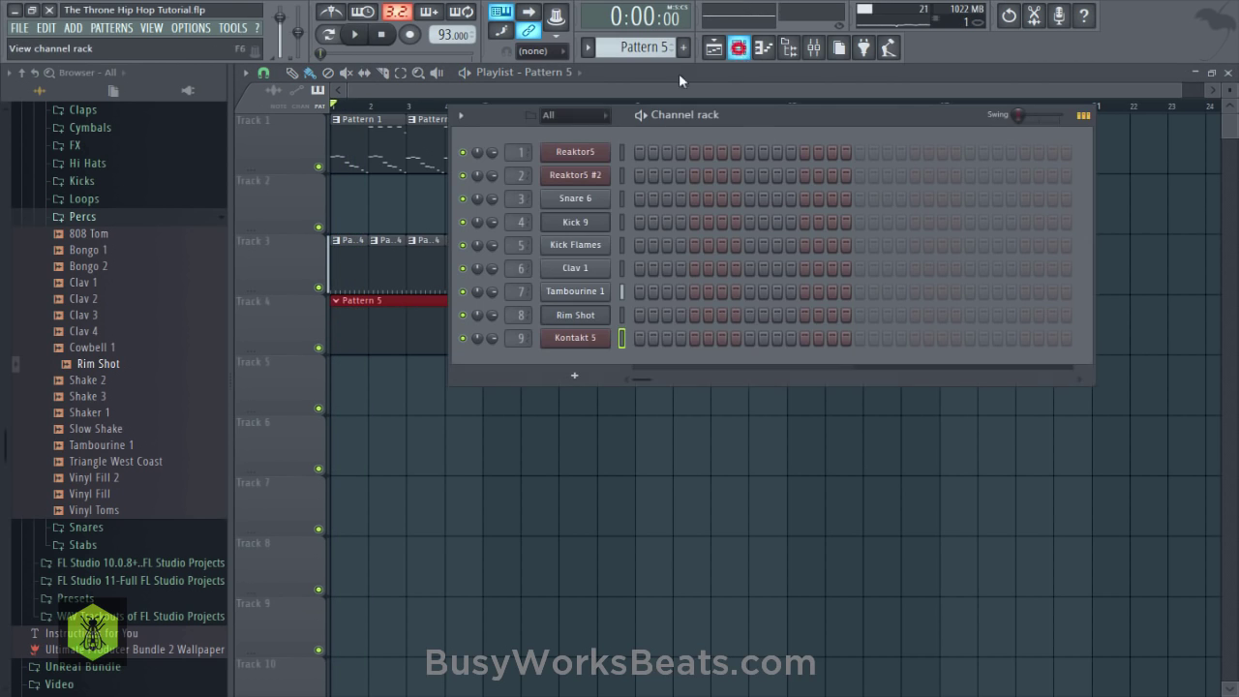
{"action": "right_click", "coordinate": [612, 337]}
{"action": "left_click", "coordinate": [645, 336]}
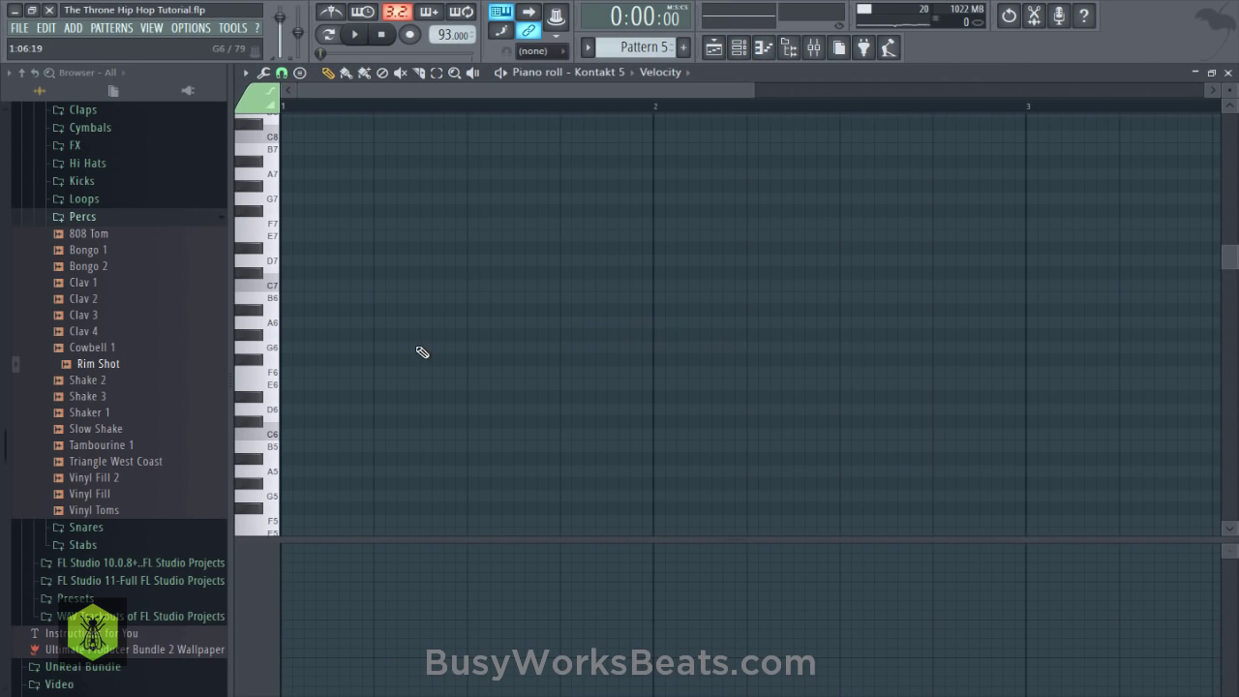
{"action": "scroll", "coordinate": [422, 352], "scroll_direction": "down", "scroll_amount": 10}
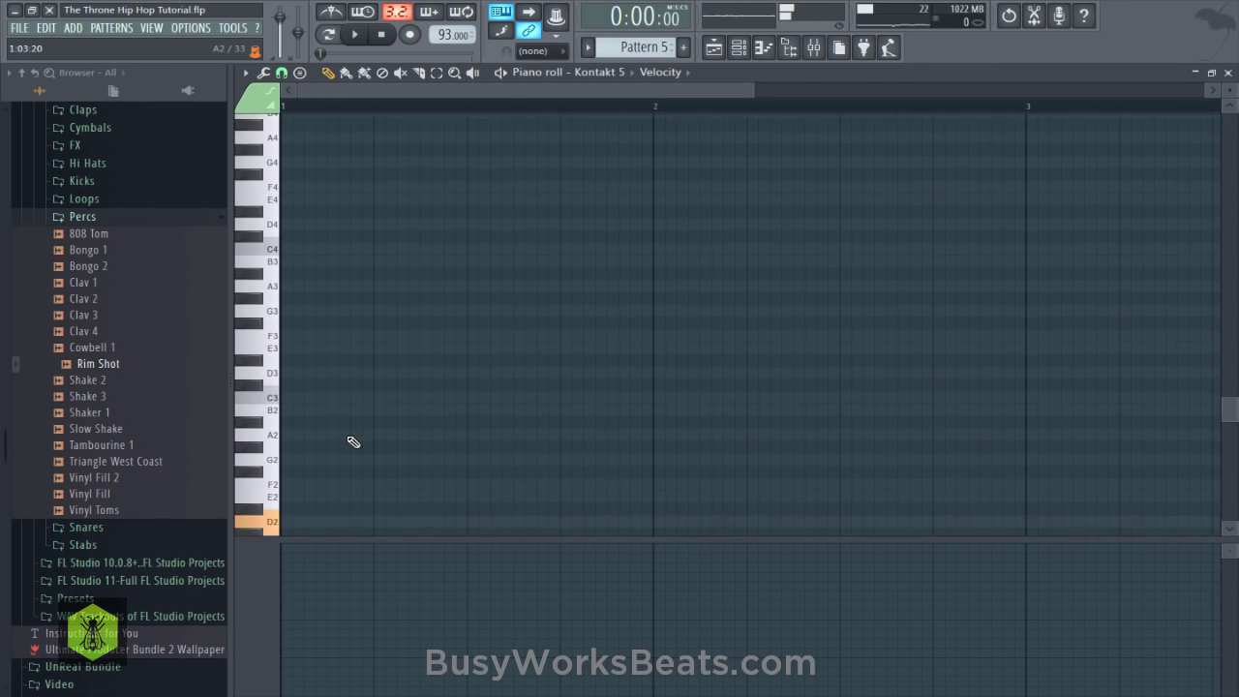
{"action": "scroll", "coordinate": [354, 443], "scroll_direction": "down", "scroll_amount": 4}
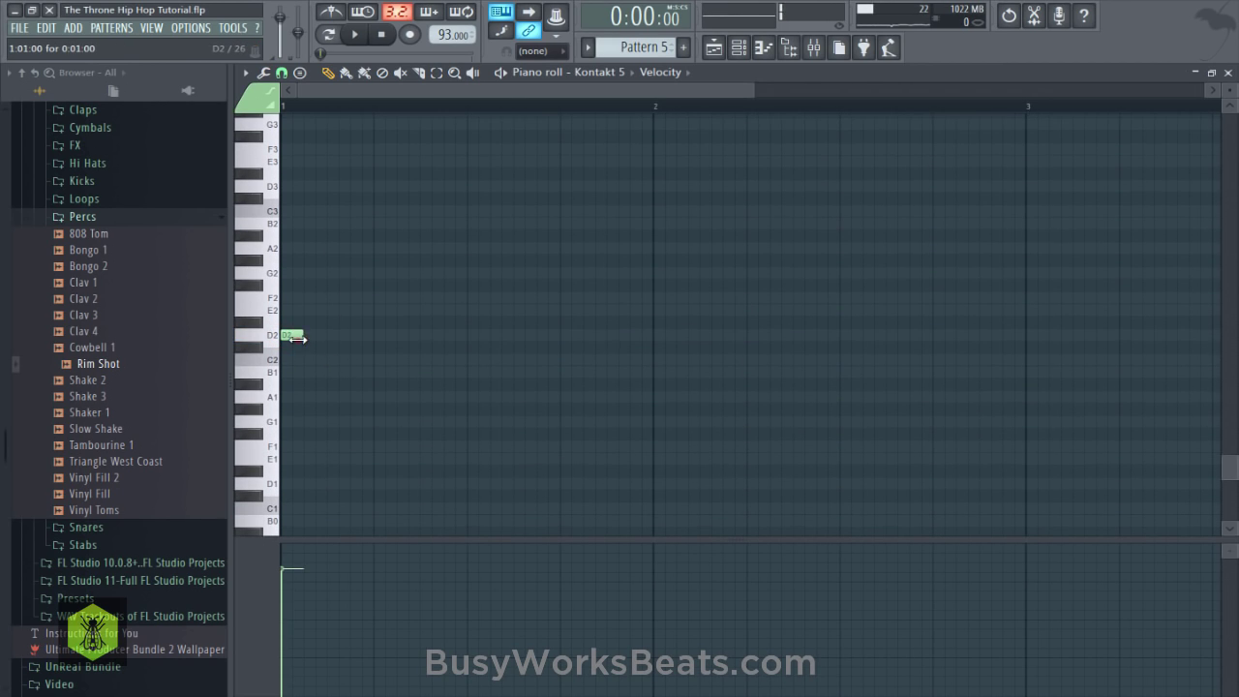
{"action": "left_click_drag", "start_coordinate": [297, 338], "coordinate": [490, 354]}
Add one-bar D3, D4, F4 and A4 notes at the start of bar 1 to complete the chord.
{"action": "scroll", "coordinate": [342, 323], "scroll_direction": "up", "scroll_amount": 4}
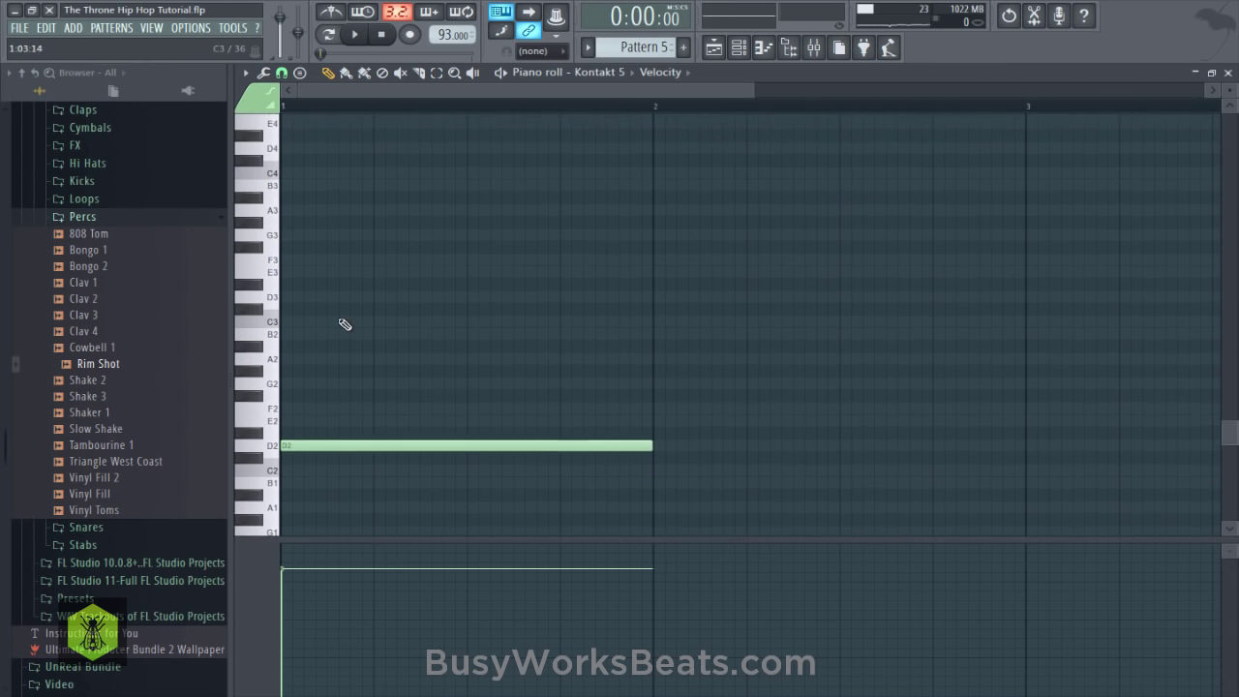
{"action": "left_click", "coordinate": [312, 336]}
{"action": "scroll", "coordinate": [311, 265], "scroll_direction": "up", "scroll_amount": 1}
{"action": "scroll", "coordinate": [305, 265], "scroll_direction": "up", "scroll_amount": 1}
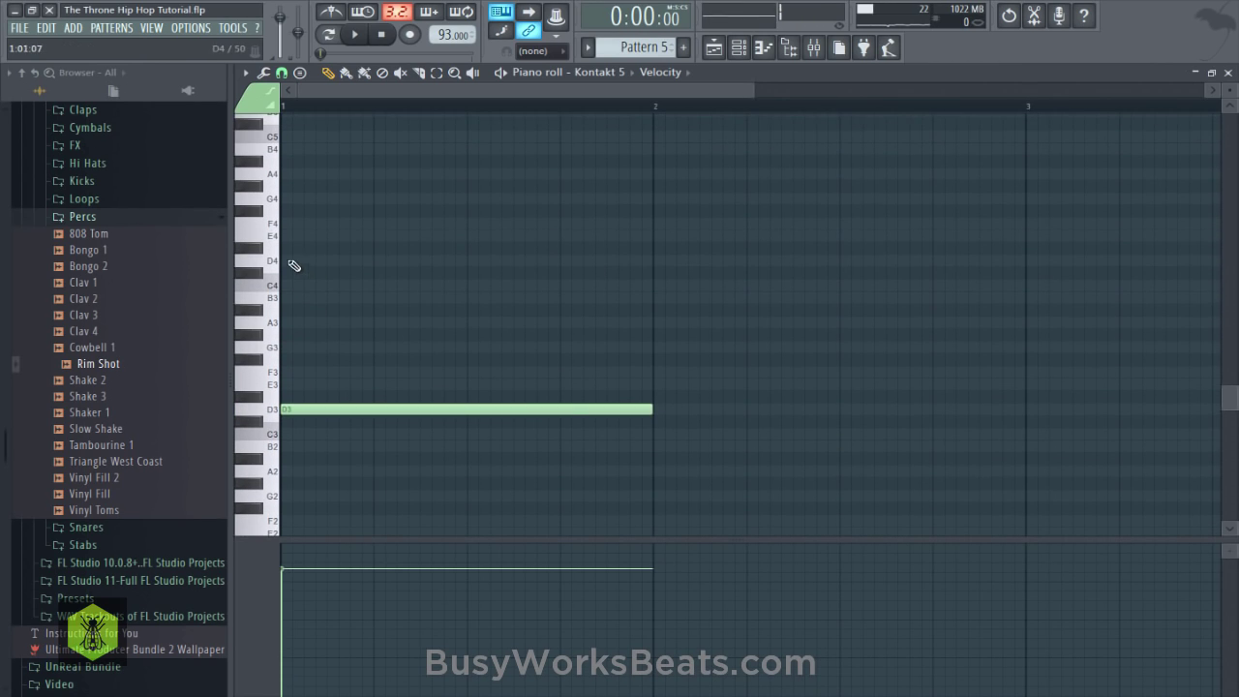
{"action": "left_click", "coordinate": [290, 260]}
{"action": "left_click", "coordinate": [288, 223]}
{"action": "left_click", "coordinate": [295, 173]}
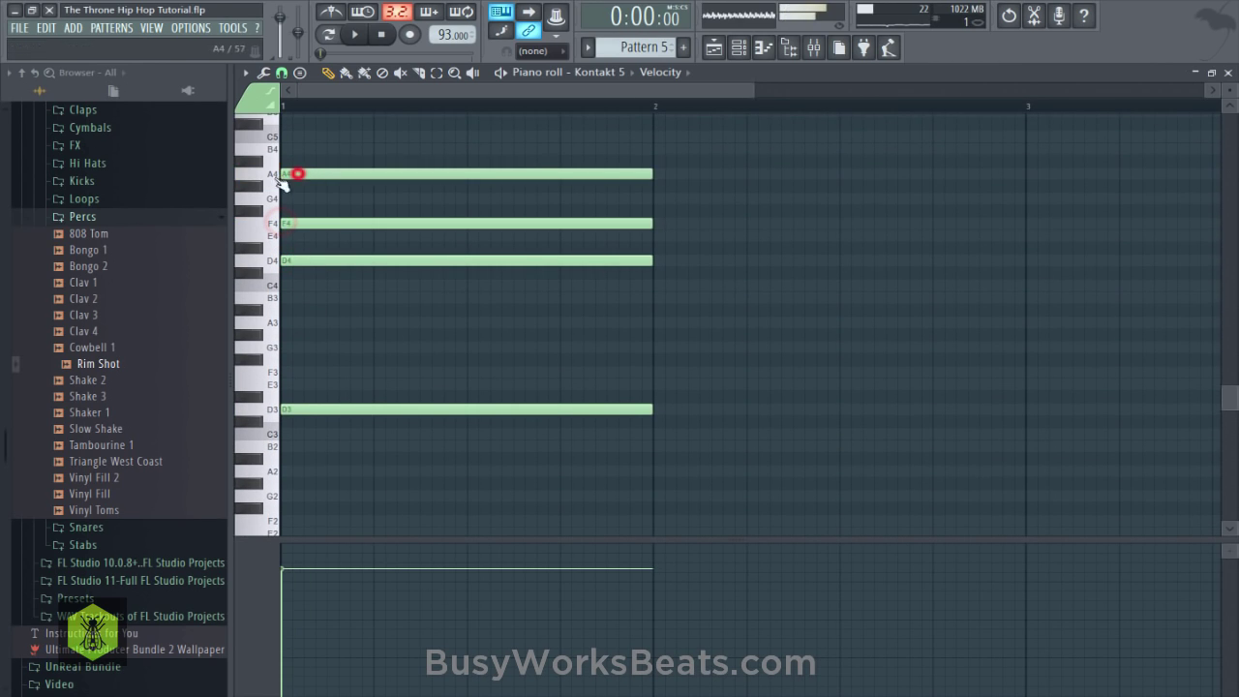
Lower the Insert 9 mixer volume and reduce the velocity of the D4, F4 and A4 notes.
{"action": "left_click", "coordinate": [814, 46]}
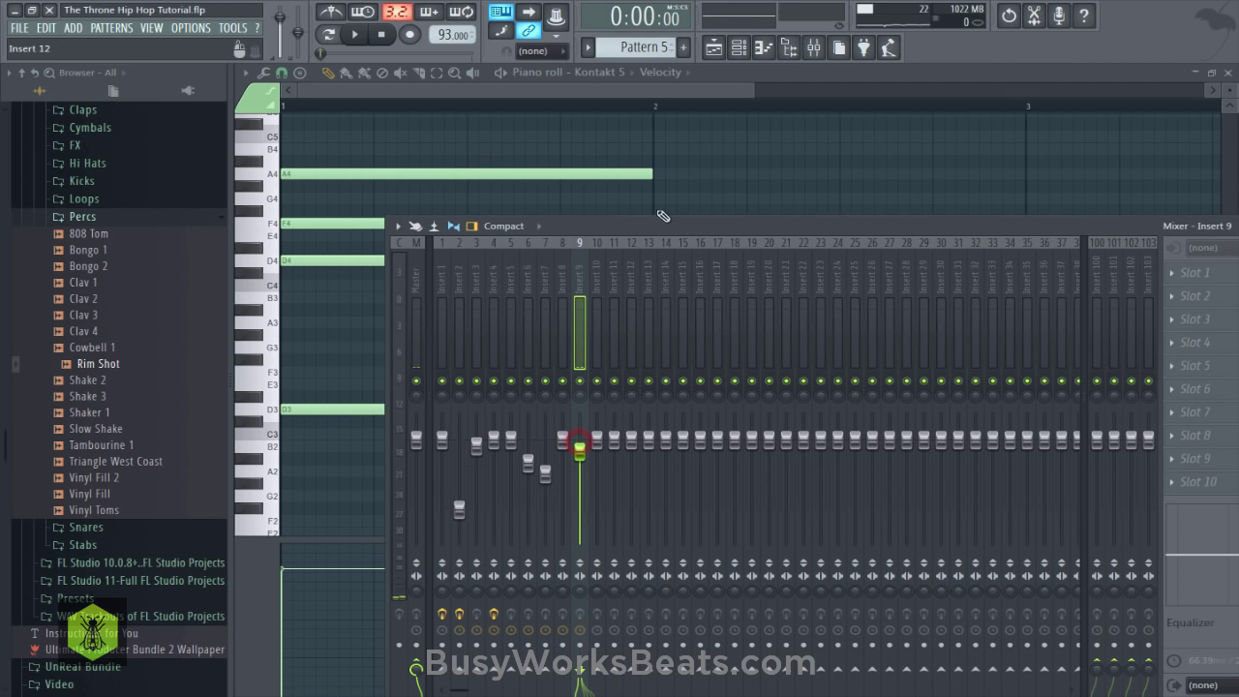
{"action": "key", "text": "F9"}
{"action": "left_click_drag", "start_coordinate": [639, 293], "coordinate": [466, 159]}
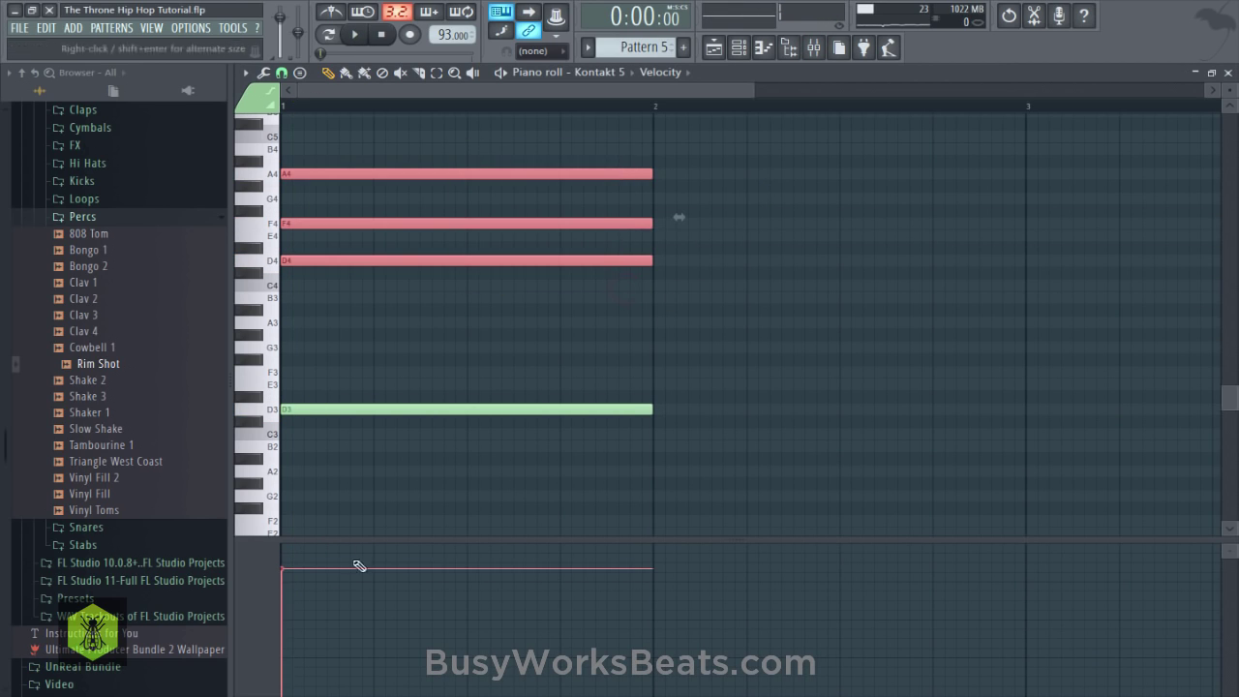
{"action": "left_click_drag", "start_coordinate": [358, 565], "coordinate": [322, 624]}
Try replacing the D4, F4 and A4 notes with one-bar G4, B4 and D5 notes and play the chord.
{"action": "scroll", "coordinate": [387, 288], "scroll_direction": "up", "scroll_amount": 3}
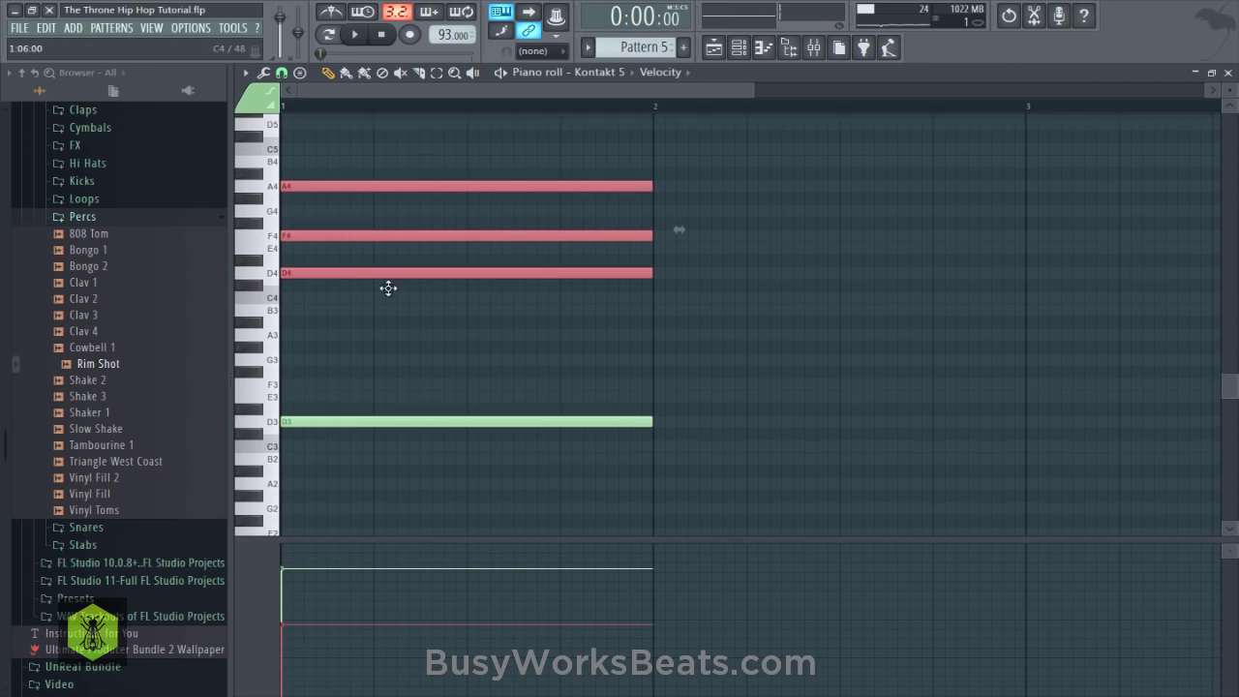
{"action": "left_click", "coordinate": [349, 264]}
{"action": "left_click_drag", "start_coordinate": [276, 208], "coordinate": [272, 193]}
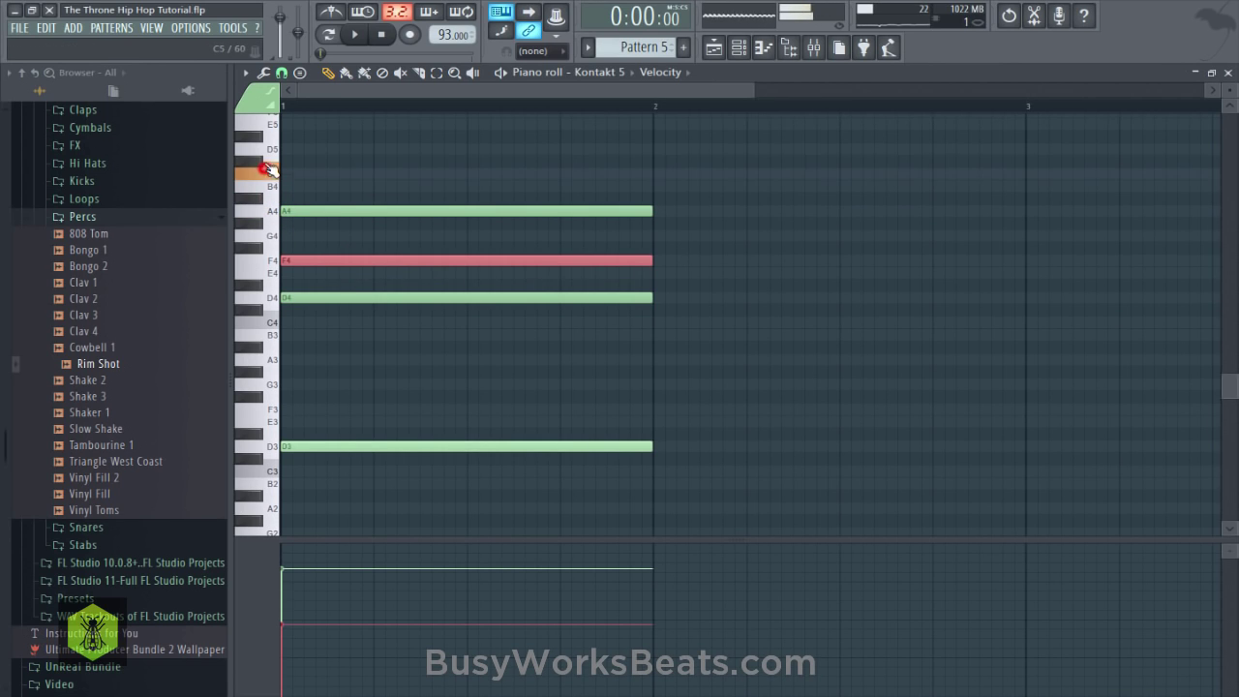
{"action": "right_click", "coordinate": [288, 310]}
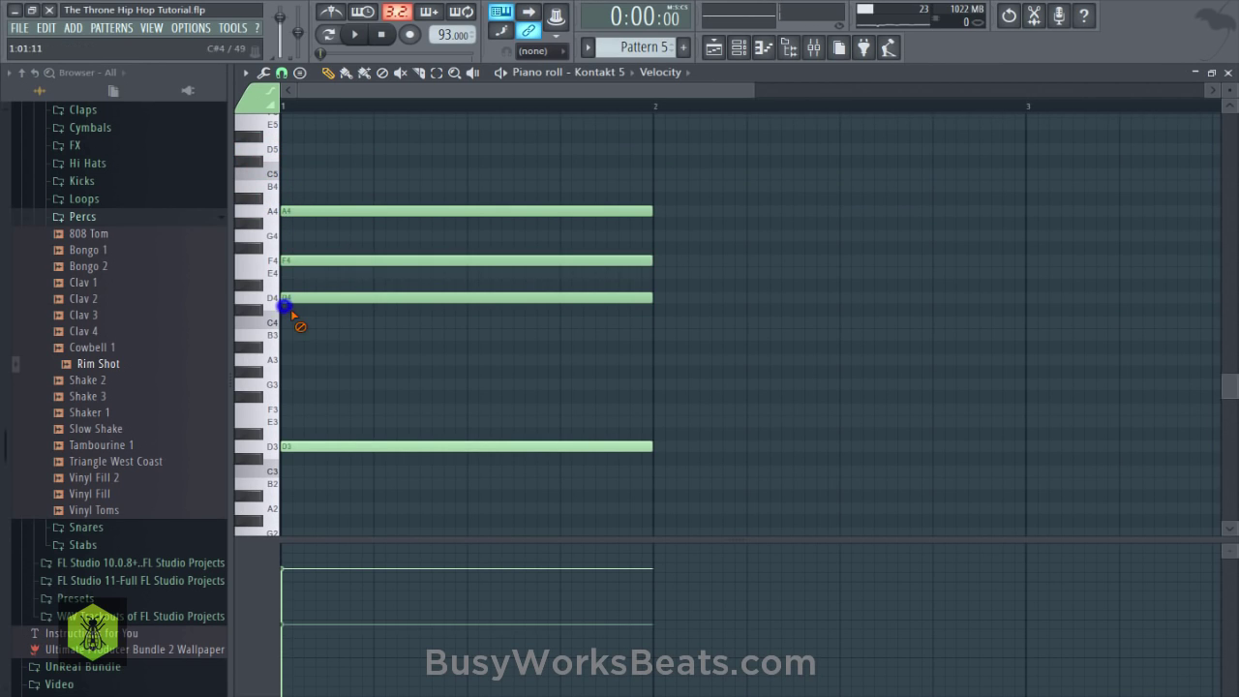
{"action": "right_click", "coordinate": [291, 298]}
{"action": "right_click", "coordinate": [302, 260]}
{"action": "right_click", "coordinate": [318, 211]}
{"action": "left_click", "coordinate": [289, 235]}
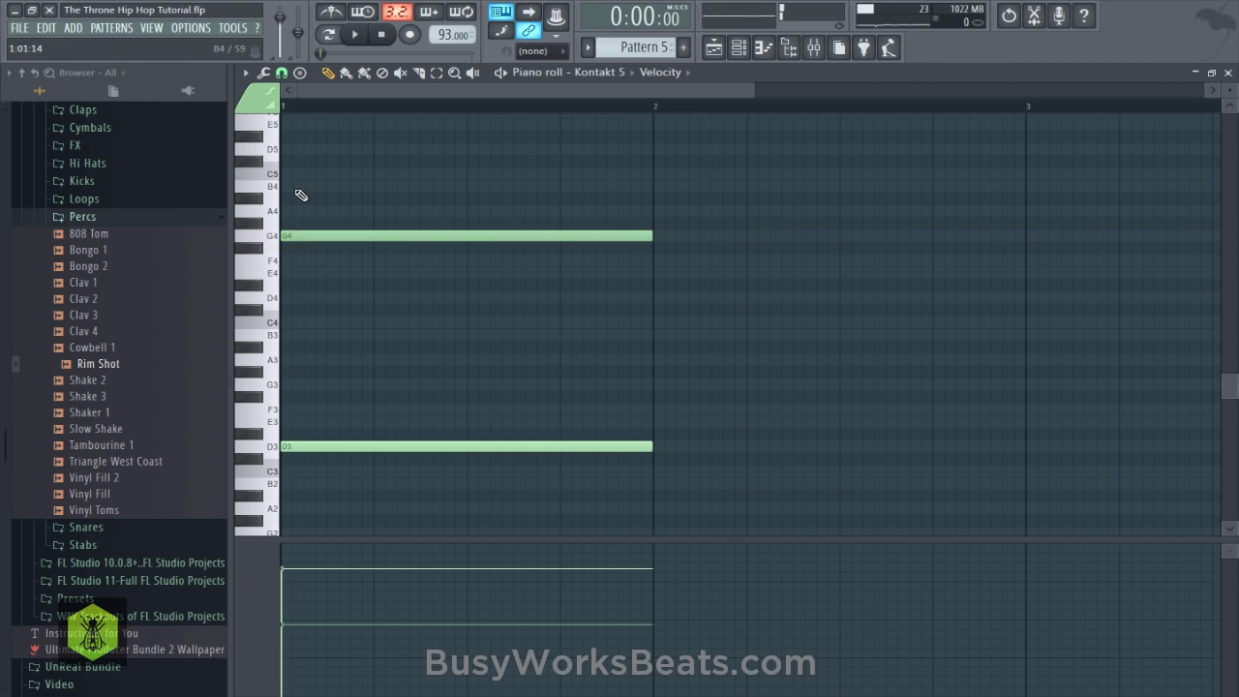
{"action": "left_click", "coordinate": [293, 186]}
{"action": "left_click", "coordinate": [293, 160]}
{"action": "left_click_drag", "start_coordinate": [284, 153], "coordinate": [283, 149]}
{"action": "key", "text": "space"}
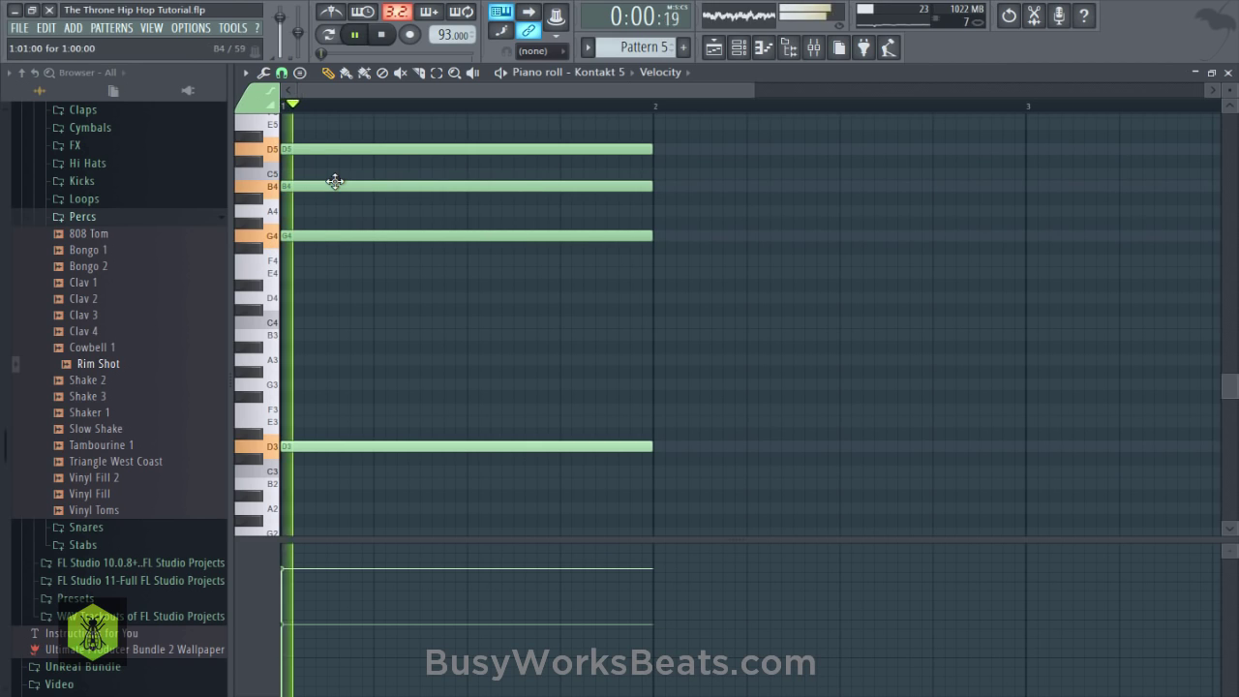
{"action": "key", "text": "space"}
Try transposing the two bass notes up five semitones to G2 and G3 and play the chord.
{"action": "scroll", "coordinate": [373, 291], "scroll_direction": "down", "scroll_amount": 3}
{"action": "left_click_drag", "start_coordinate": [346, 267], "coordinate": [332, 474]}
{"action": "key", "text": "Up"}
{"action": "key", "text": "Up"}
{"action": "key", "text": "Up"}
{"action": "key", "text": "Up"}
{"action": "key", "text": "Up"}
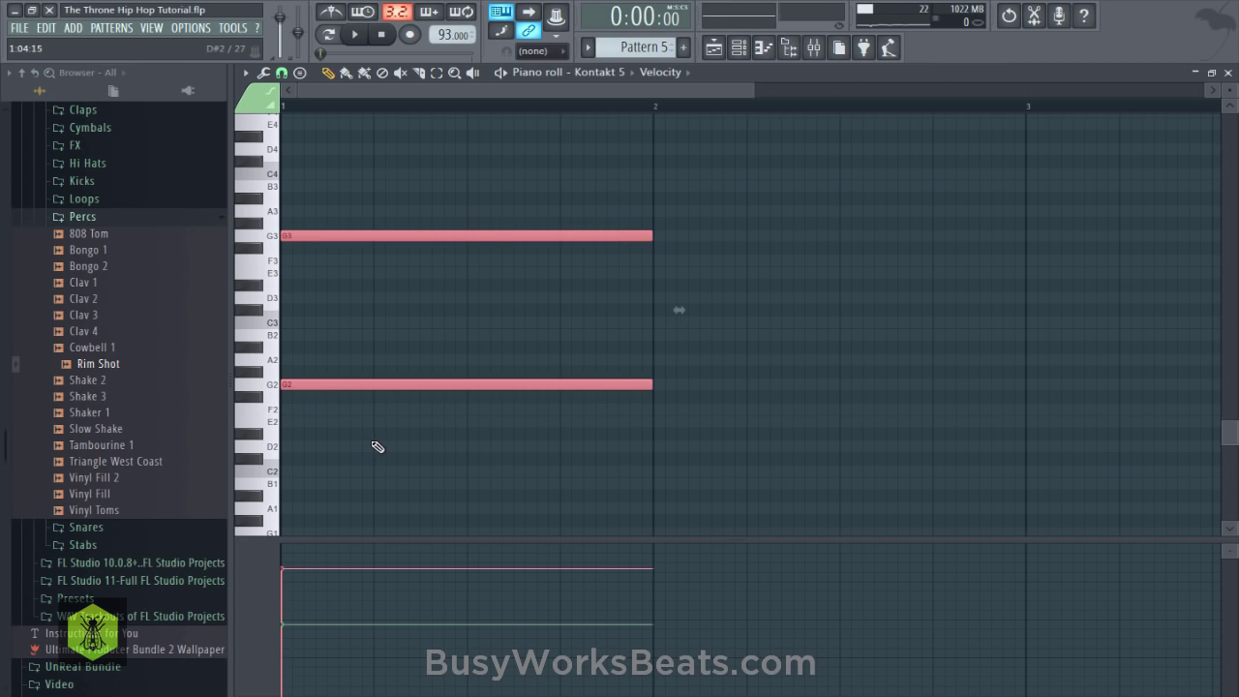
{"action": "left_click", "coordinate": [379, 442]}
{"action": "key", "text": "space"}
{"action": "scroll", "coordinate": [436, 437], "scroll_direction": "up", "scroll_amount": 3}
{"action": "key", "text": "space"}
Try transposing all the notes of the chord up one octave and play the result.
{"action": "scroll", "coordinate": [436, 437], "scroll_direction": "up", "scroll_amount": 2}
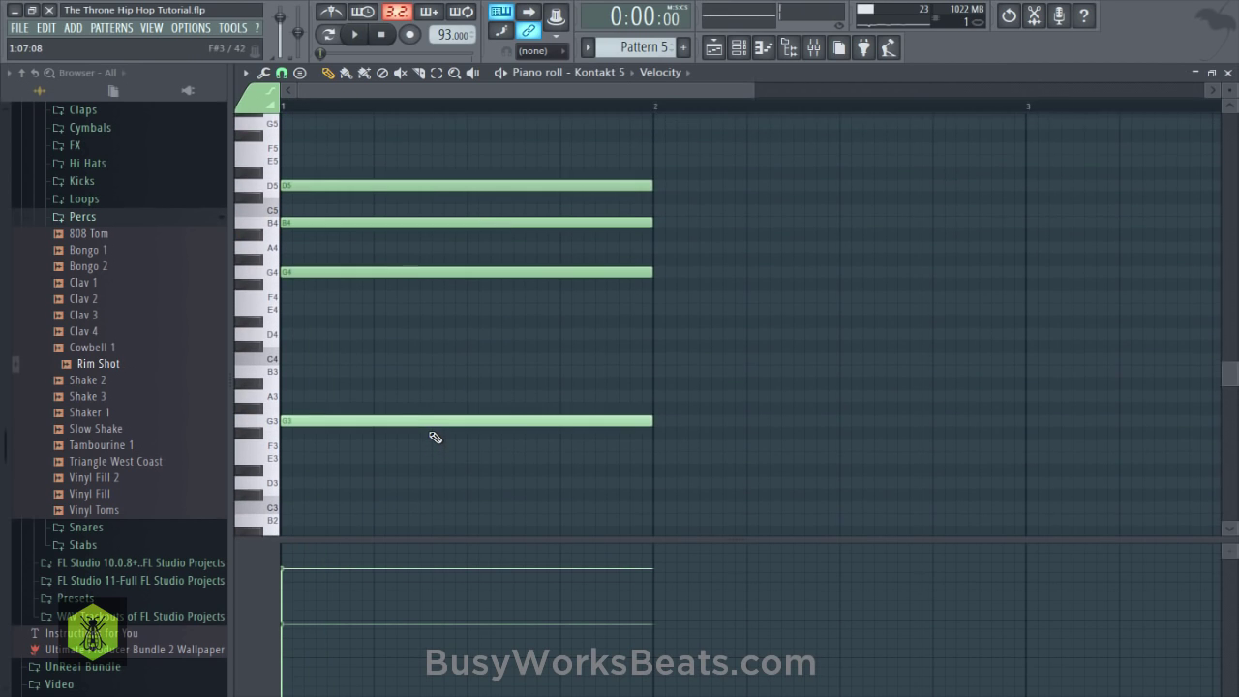
{"action": "key", "text": "ctrl+Up"}
{"action": "key", "text": "space"}
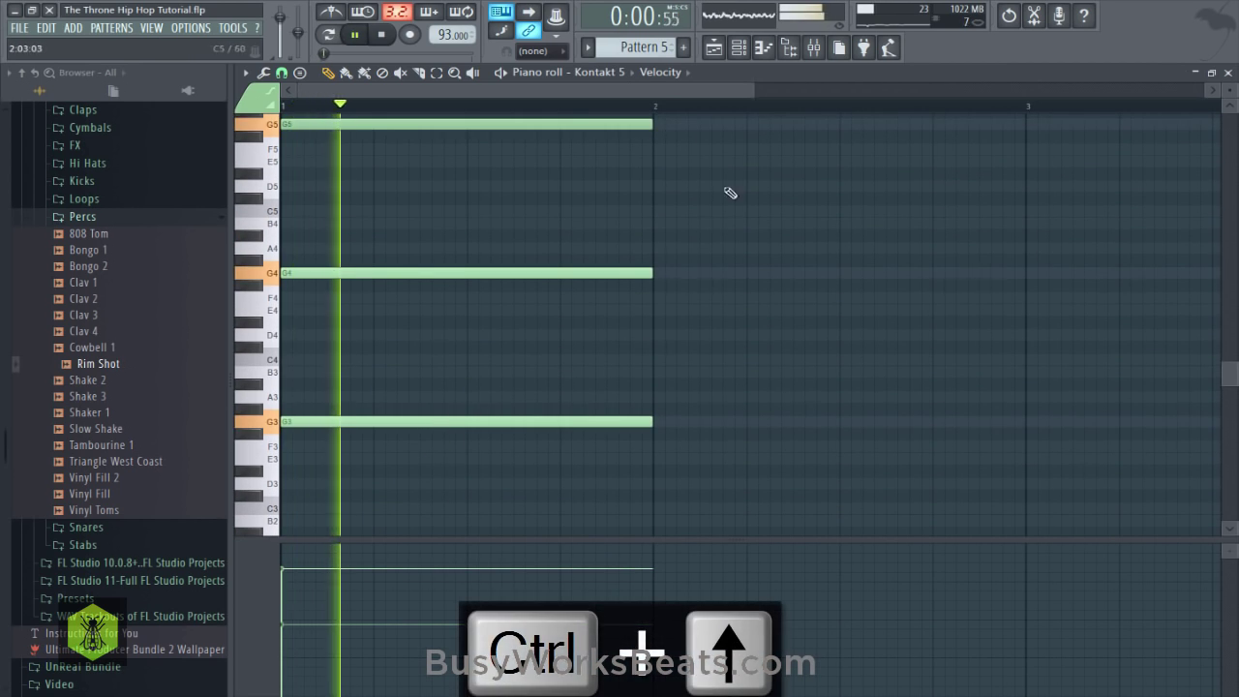
{"action": "key", "text": "space"}
Undo the transpositions and the chord replacement back to the D4, F4 and A4 notes, and play the chord.
{"action": "scroll", "coordinate": [520, 293], "scroll_direction": "up", "scroll_amount": 3}
{"action": "key", "text": "ctrl+alt+z"}
{"action": "key", "text": "ctrl+alt+z"}
{"action": "key", "text": "ctrl+alt+z"}
{"action": "key", "text": "ctrl+alt+z"}
{"action": "key", "text": "ctrl+alt+z"}
{"action": "key", "text": "ctrl+alt+z"}
{"action": "key", "text": "ctrl+alt+z"}
{"action": "key", "text": "ctrl+alt+z"}
{"action": "key", "text": "ctrl+alt+z"}
{"action": "key", "text": "ctrl+alt+z"}
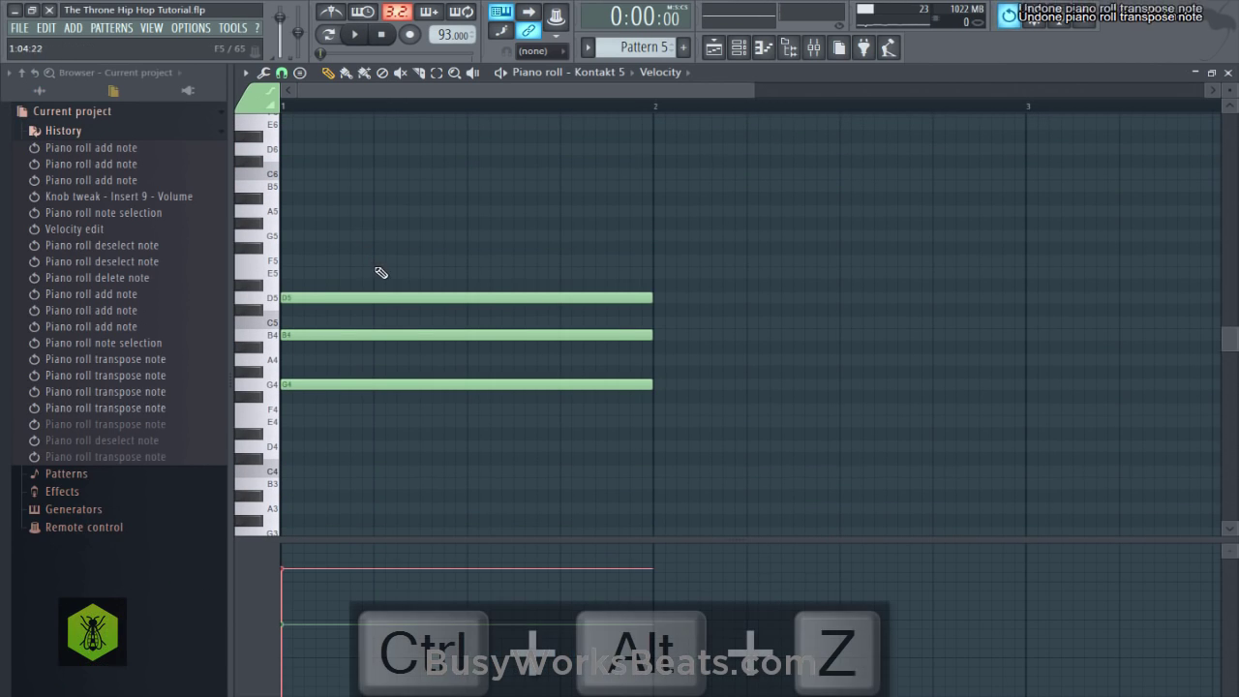
{"action": "key", "text": "ctrl+alt+z"}
{"action": "key", "text": "ctrl+alt+z"}
{"action": "key", "text": "ctrl+alt+z"}
{"action": "key", "text": "ctrl+alt+z"}
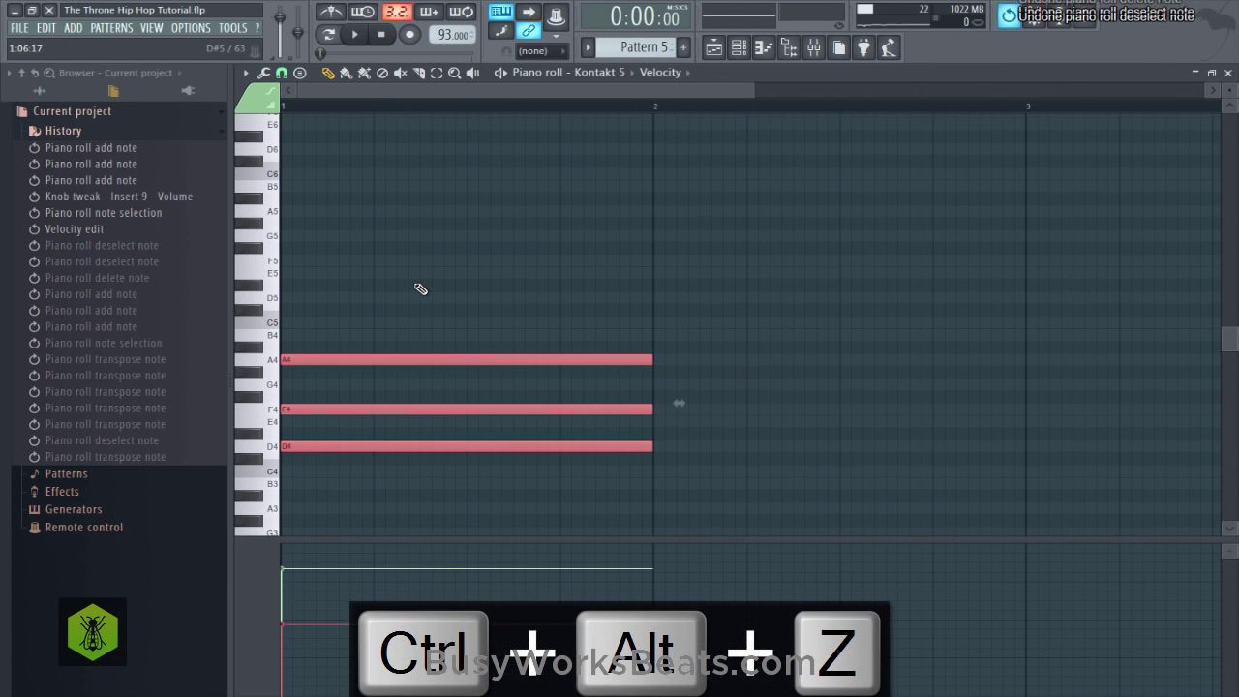
{"action": "key", "text": "space"}
{"action": "key", "text": "space"}
Lower the Insert 9 mixer volume further while playing the chord with Insert 1 temporarily muted.
{"action": "left_click", "coordinate": [813, 46]}
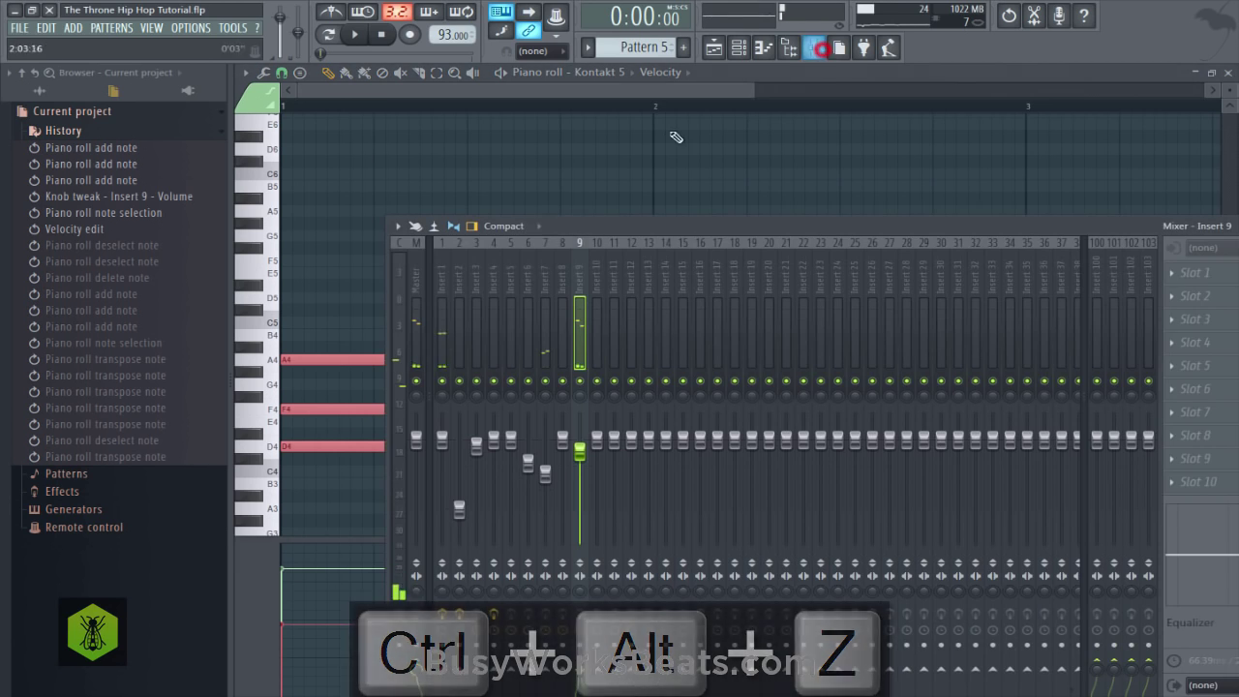
{"action": "left_click", "coordinate": [441, 380]}
{"action": "key", "text": "space"}
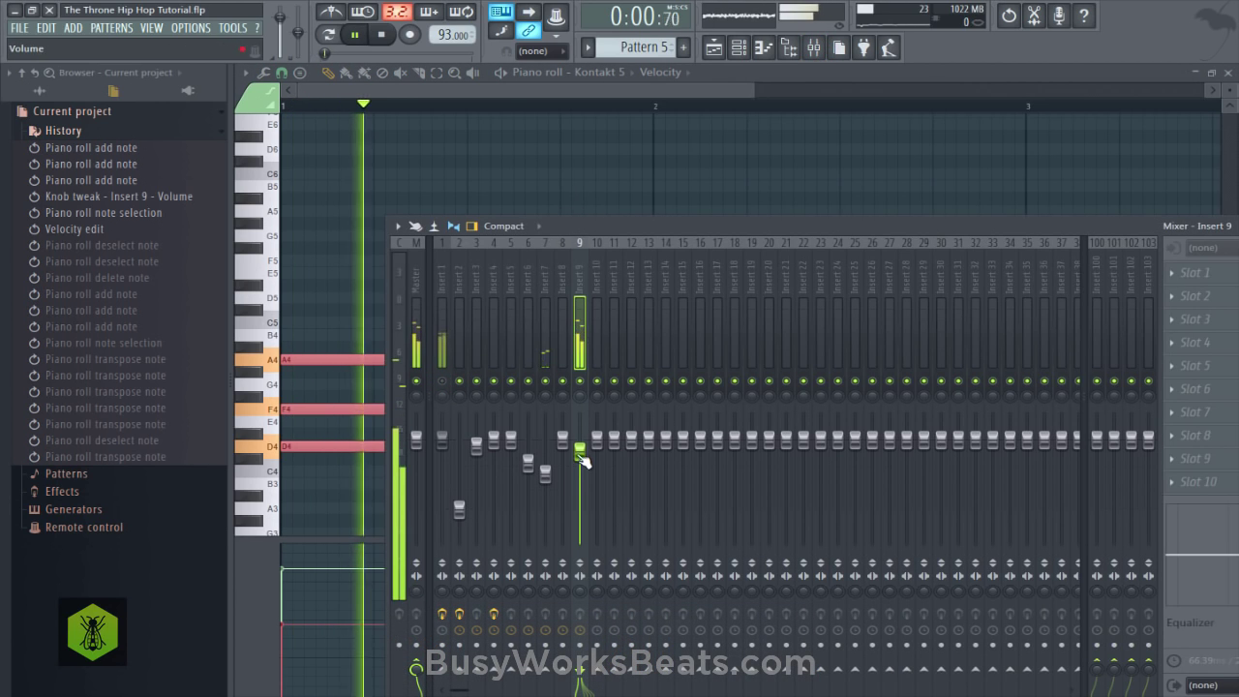
{"action": "left_click_drag", "start_coordinate": [581, 451], "coordinate": [580, 467]}
{"action": "key", "text": "space"}
{"action": "left_click", "coordinate": [441, 380]}
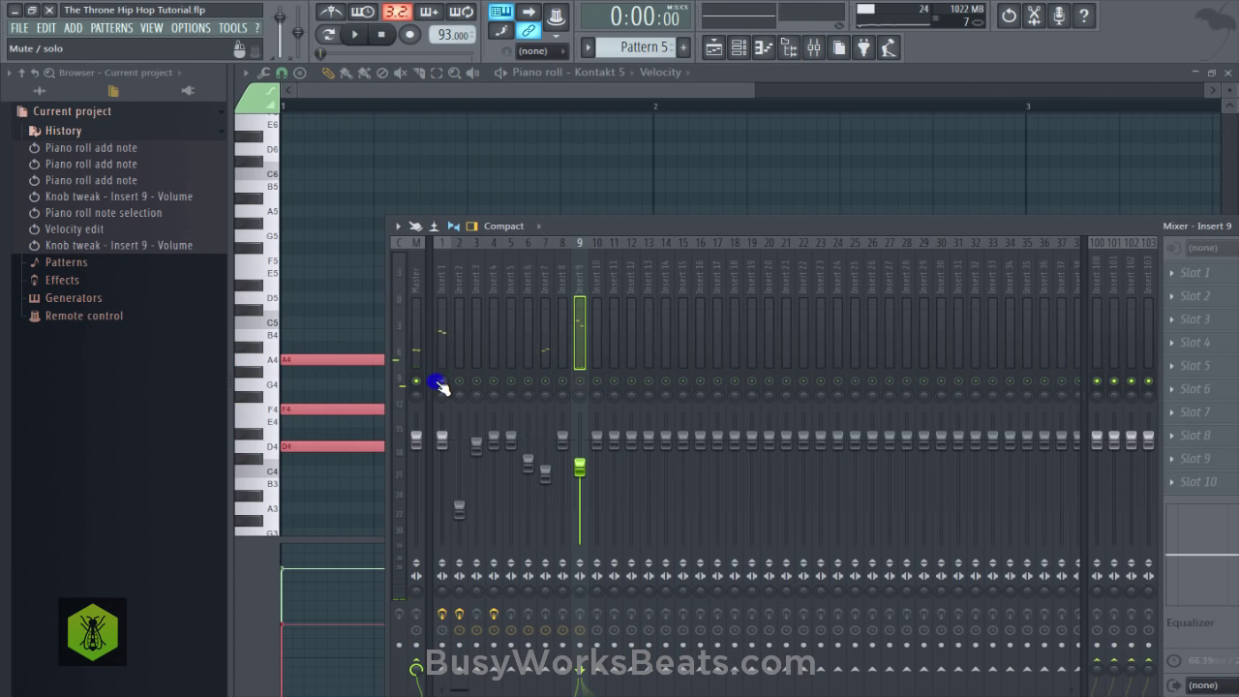
Delete the Pattern 1 and Pattern 2 clips in bars 1 to 4 of playlist Track 1 and start playback.
{"action": "left_click", "coordinate": [716, 47]}
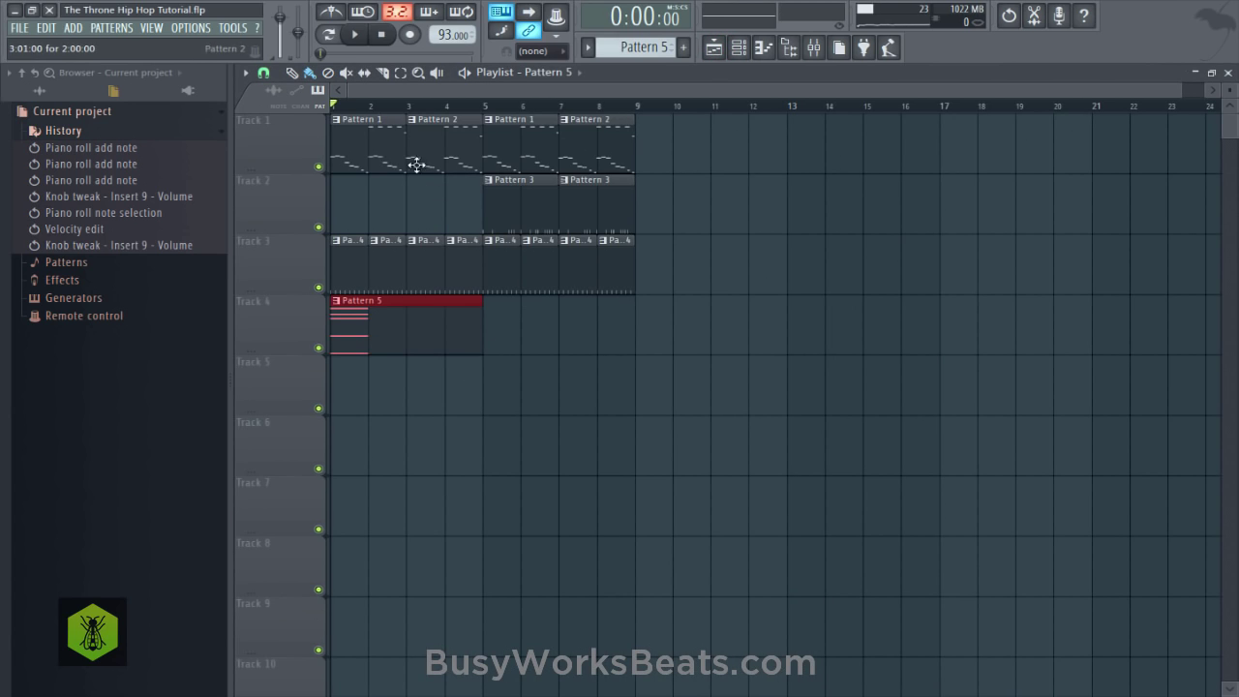
{"action": "right_click", "coordinate": [379, 145]}
{"action": "key", "text": "space"}
{"action": "right_click", "coordinate": [426, 162]}
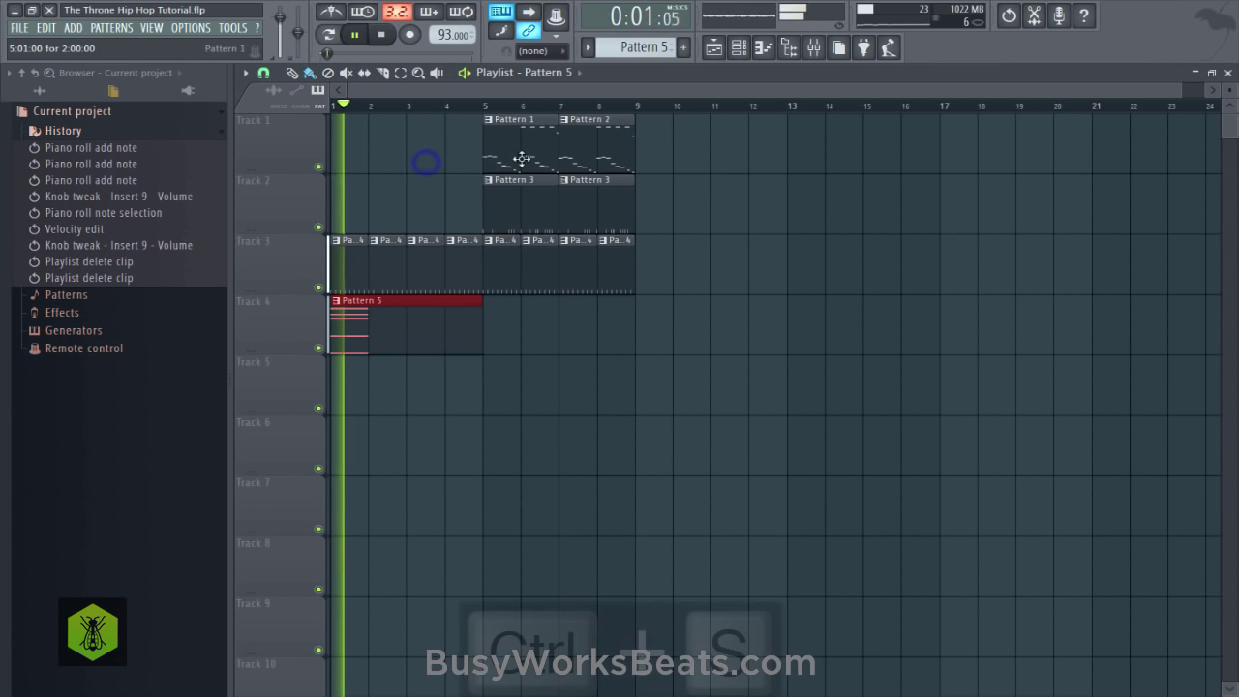
Open the Kontakt 5 piano roll and listen to the chord pattern.
{"action": "left_click", "coordinate": [736, 47]}
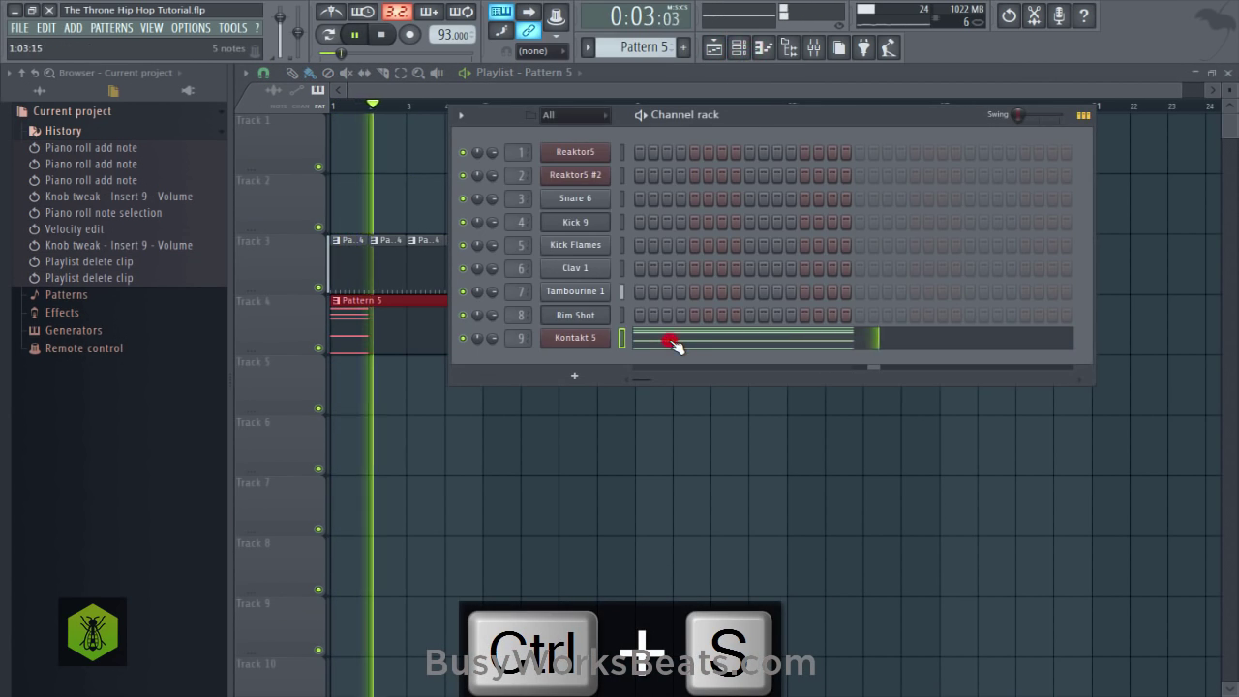
{"action": "left_click", "coordinate": [670, 341]}
{"action": "key", "text": "space"}
{"action": "scroll", "coordinate": [508, 109], "scroll_direction": "down", "scroll_amount": 4}
{"action": "scroll", "coordinate": [514, 187], "scroll_direction": "down", "scroll_amount": 2}
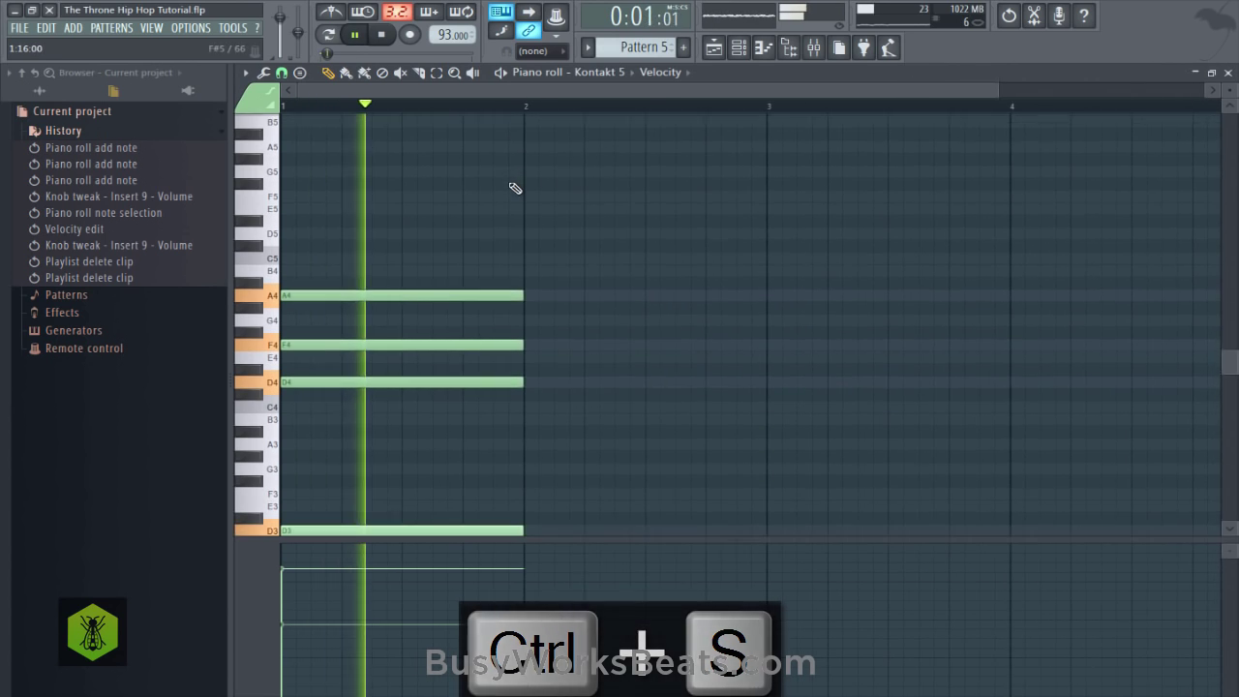
{"action": "key", "text": "space"}
Look at the Alicia's Keys piano in the Kontakt 5 instrument window, and play the chord pattern.
{"action": "left_click", "coordinate": [742, 46]}
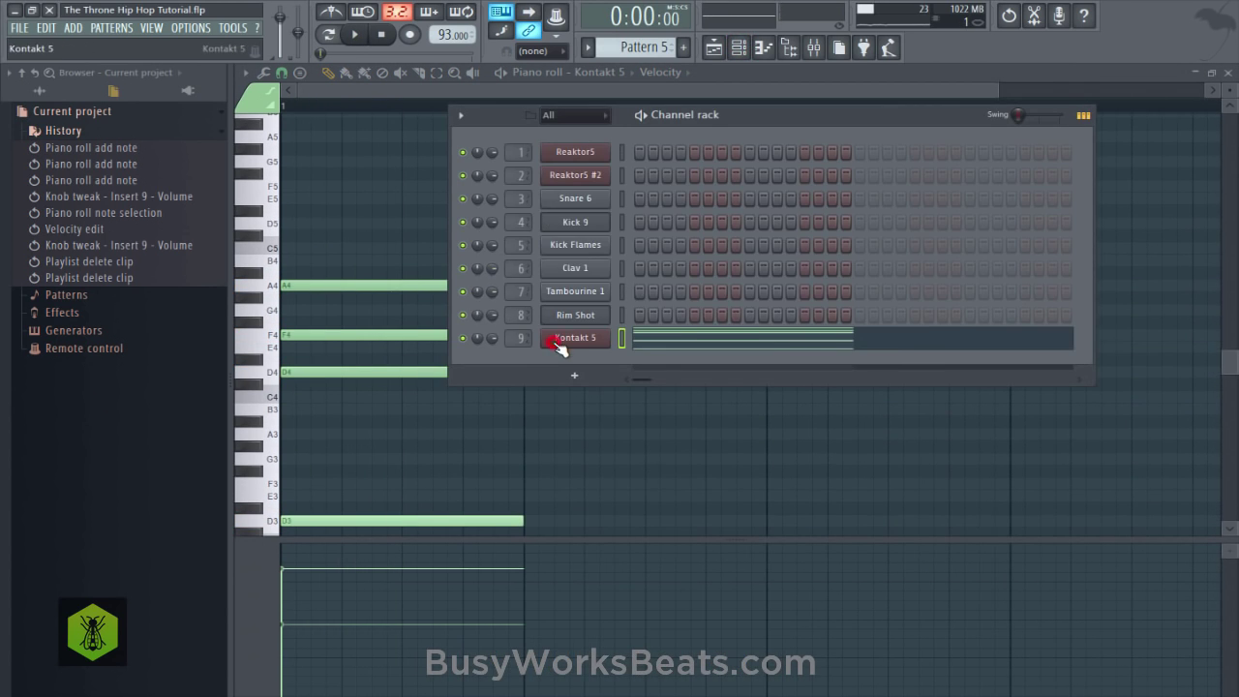
{"action": "left_click", "coordinate": [562, 341]}
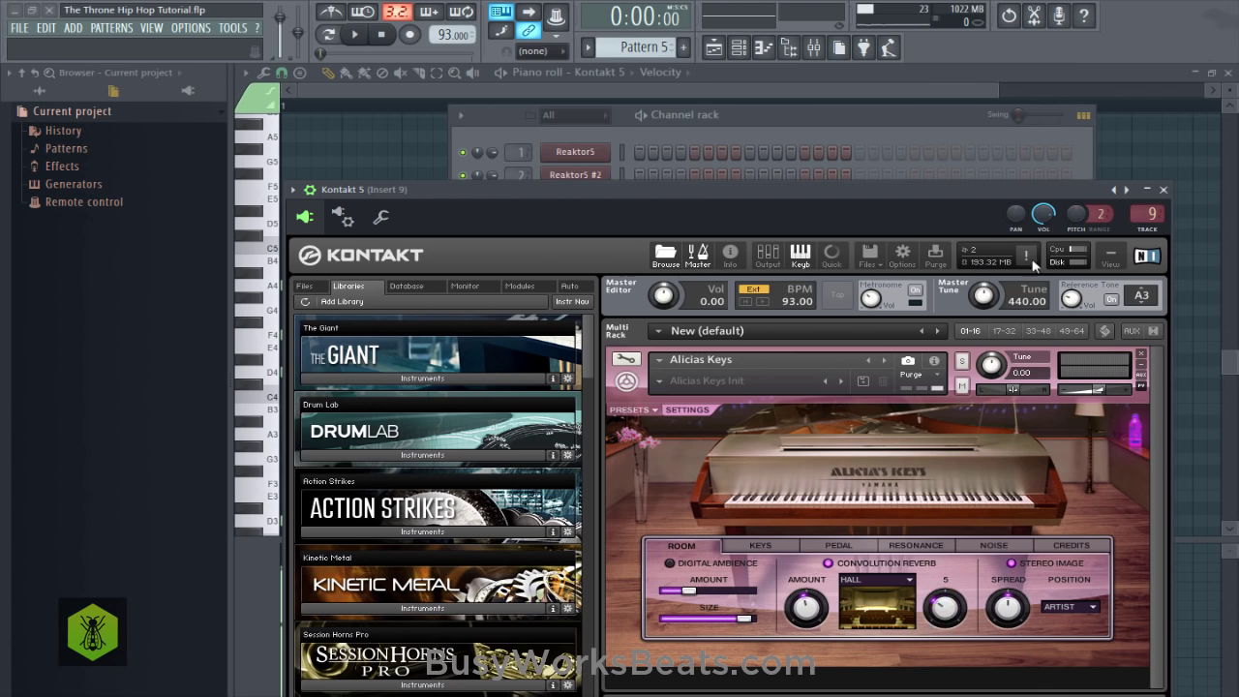
{"action": "left_click", "coordinate": [1149, 80]}
{"action": "key", "text": "space"}
{"action": "scroll", "coordinate": [534, 227], "scroll_direction": "down", "scroll_amount": 2}
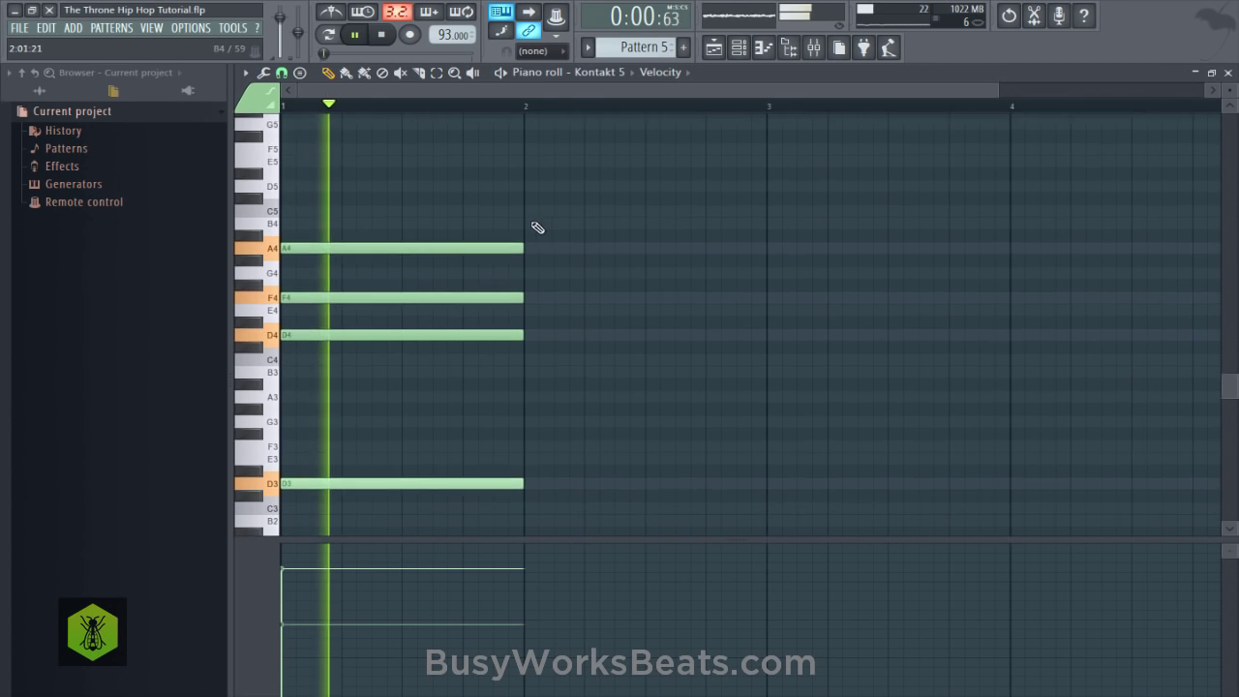
Lengthen all the notes starting at bar 1 to two bars and save the project.
{"action": "left_click_drag", "start_coordinate": [492, 162], "coordinate": [446, 564]}
{"action": "left_click_drag", "start_coordinate": [524, 481], "coordinate": [766, 477]}
{"action": "key", "text": "space"}
{"action": "key", "text": "ctrl+s"}
Add an A#2 bass note at bar 2, and shorten it and the D3 note to one bar each.
{"action": "mouse_move", "coordinate": [538, 370]}
{"action": "left_mouse_down"}
{"action": "mouse_move", "coordinate": [526, 365]}
{"action": "mouse_move", "coordinate": [525, 384]}
{"action": "left_mouse_up"}
{"action": "key", "text": "space"}
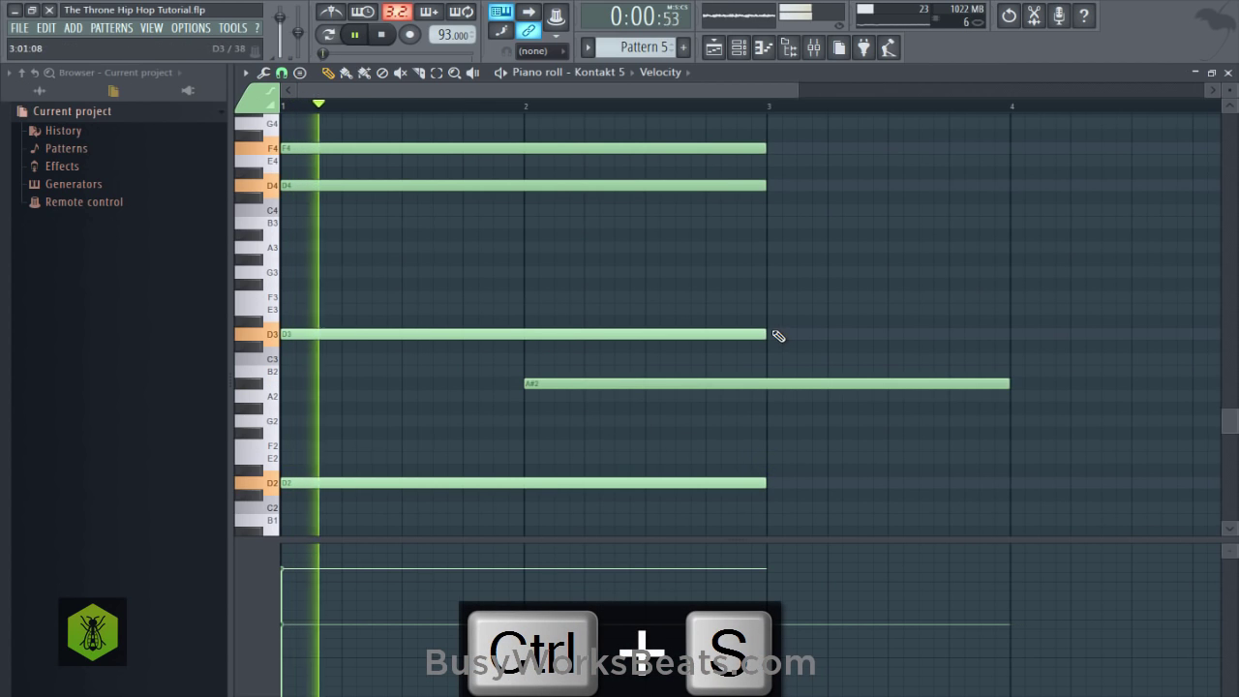
{"action": "left_click_drag", "start_coordinate": [762, 334], "coordinate": [526, 334]}
{"action": "left_click", "coordinate": [590, 384]}
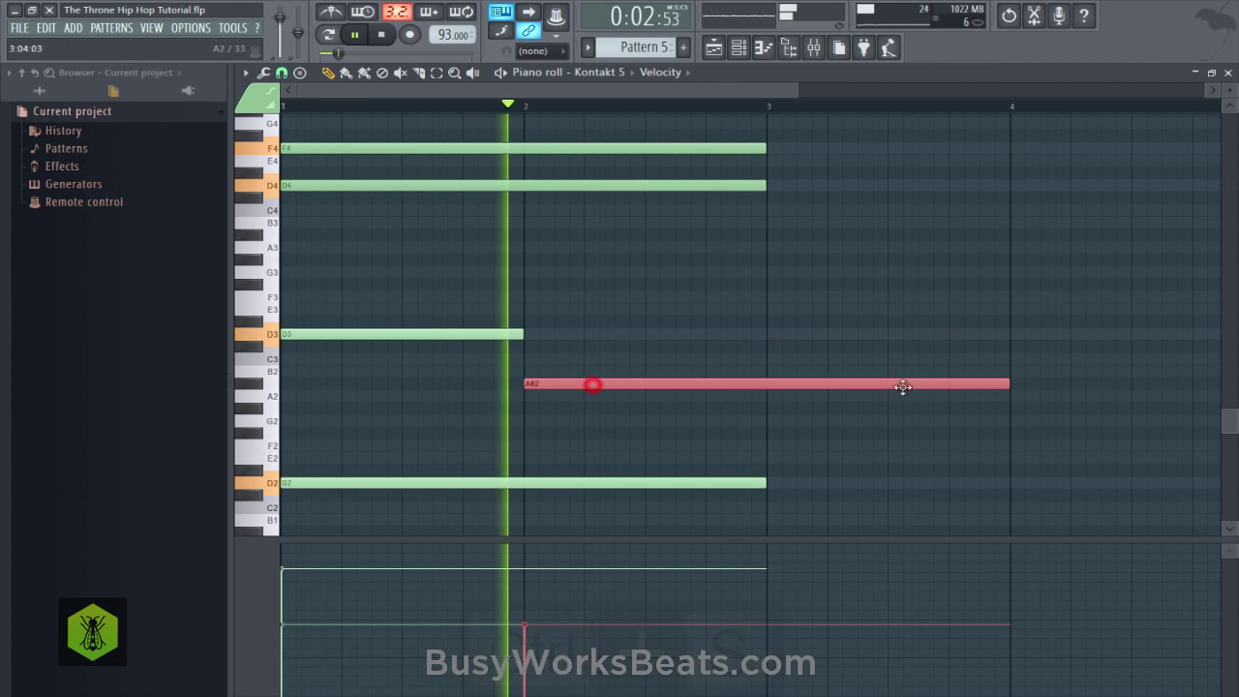
{"action": "left_click_drag", "start_coordinate": [1009, 381], "coordinate": [769, 393]}
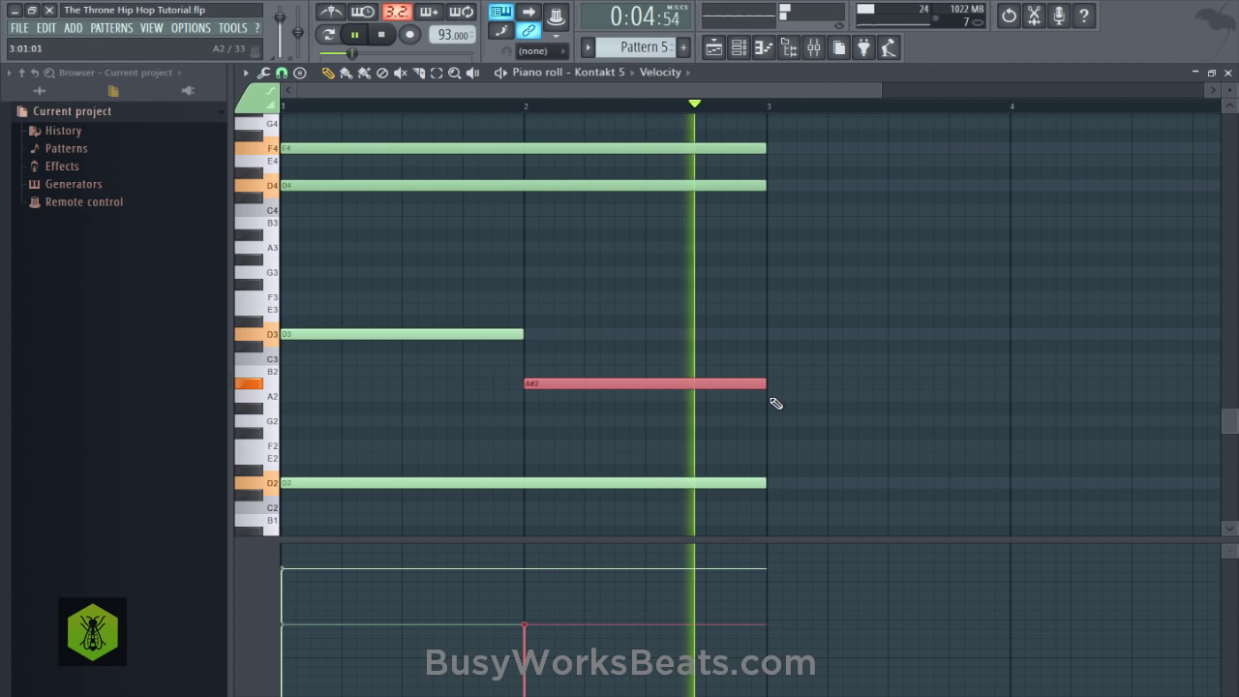
{"action": "key", "text": "space"}
Listen to the two-bar chord with the bass moving from D3 to A#2.
{"action": "scroll", "coordinate": [778, 409], "scroll_direction": "up", "scroll_amount": 3}
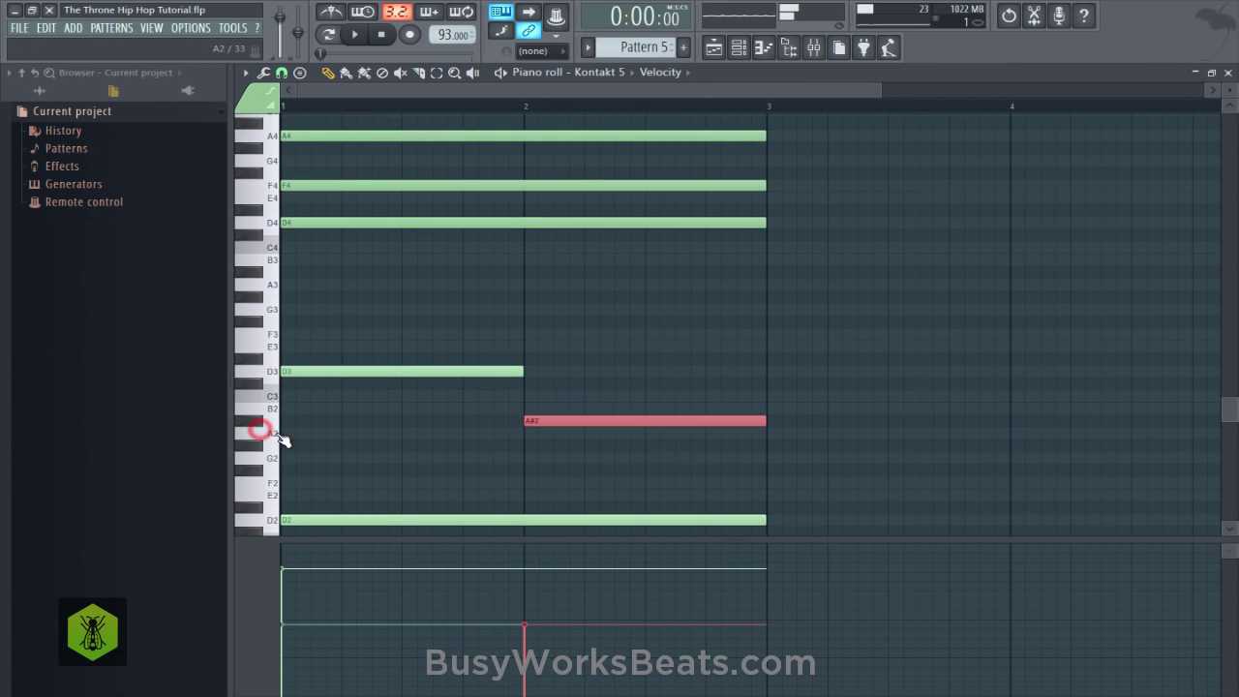
{"action": "key", "text": "space"}
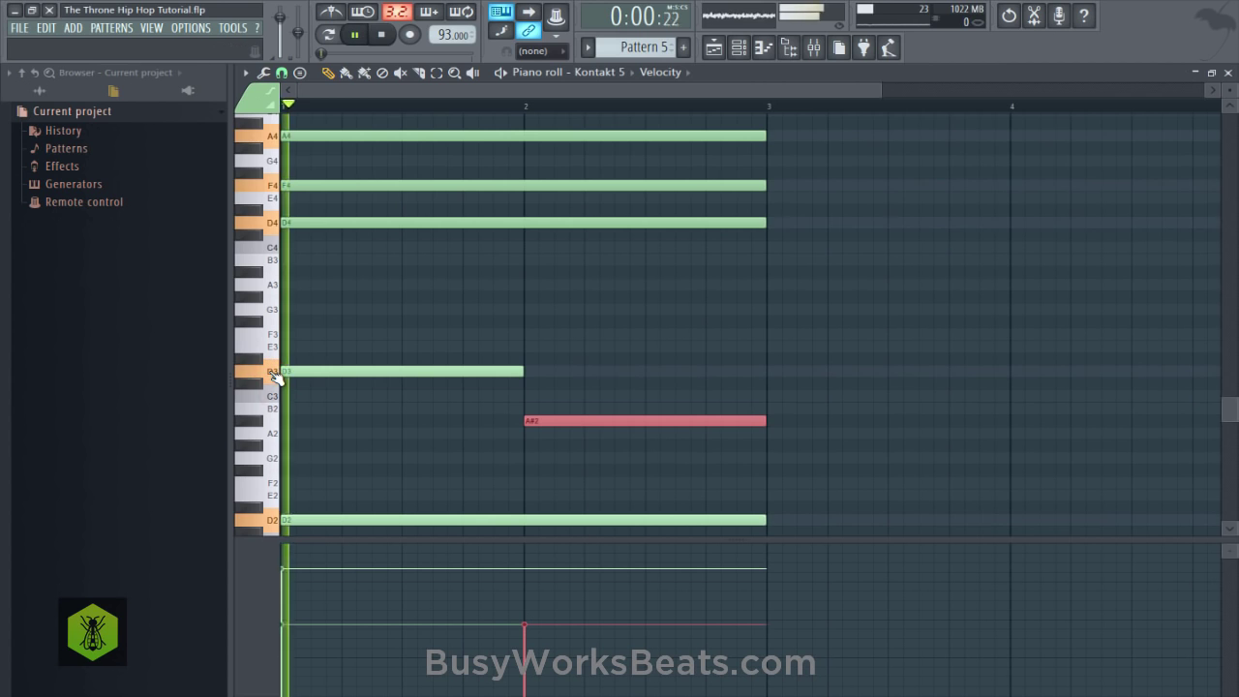
{"action": "scroll", "coordinate": [277, 363], "scroll_direction": "up", "scroll_amount": 2}
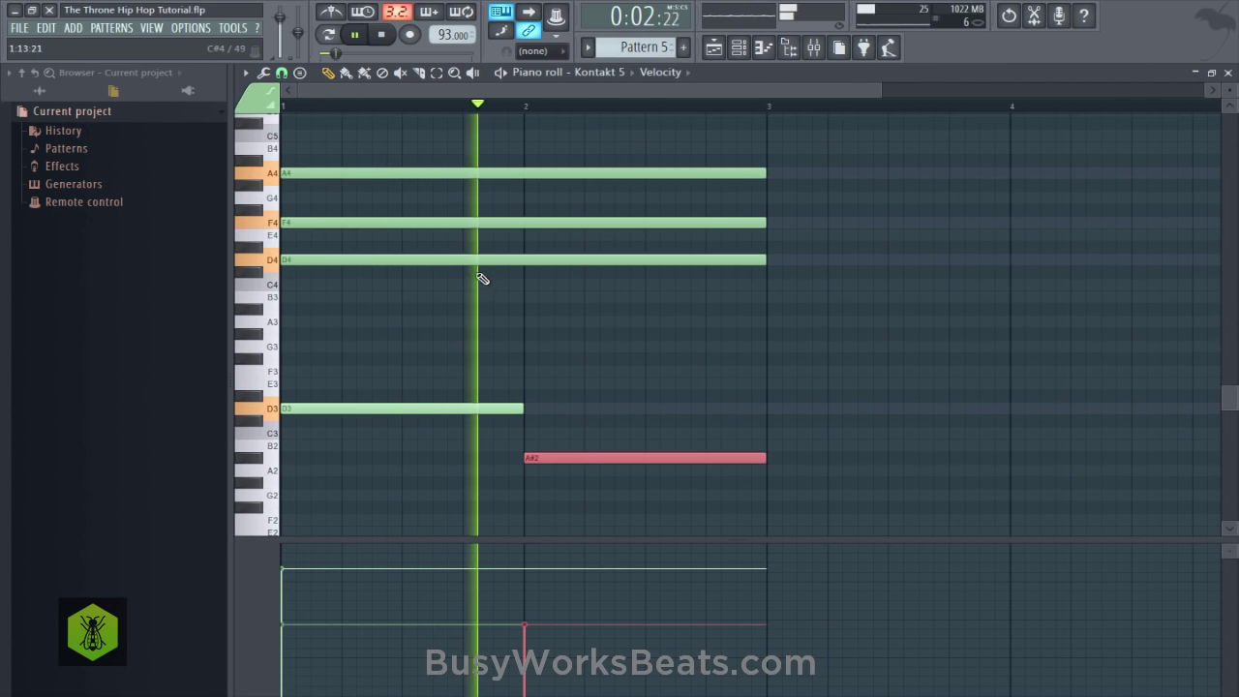
{"action": "scroll", "coordinate": [702, 313], "scroll_direction": "up", "scroll_amount": 2}
{"action": "scroll", "coordinate": [784, 322], "scroll_direction": "down", "scroll_amount": 3}
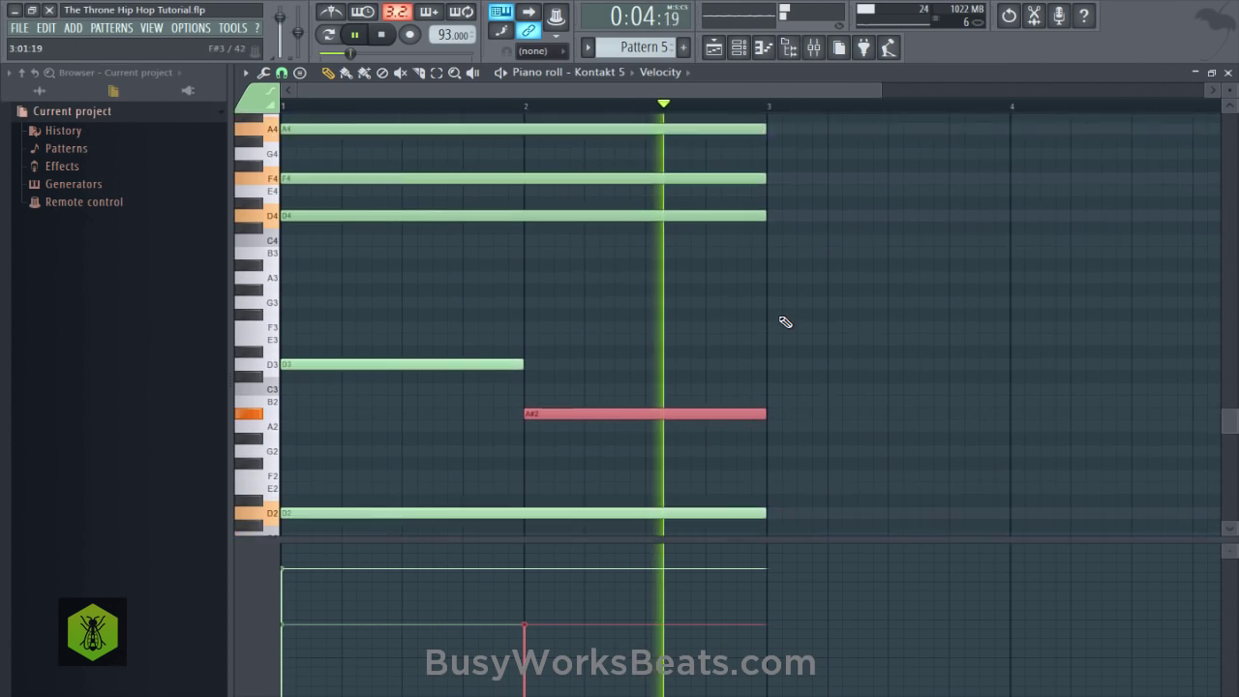
{"action": "scroll", "coordinate": [786, 310], "scroll_direction": "up", "scroll_amount": 3}
{"action": "key", "text": "space"}
{"action": "left_click_drag", "start_coordinate": [765, 162], "coordinate": [767, 122]}
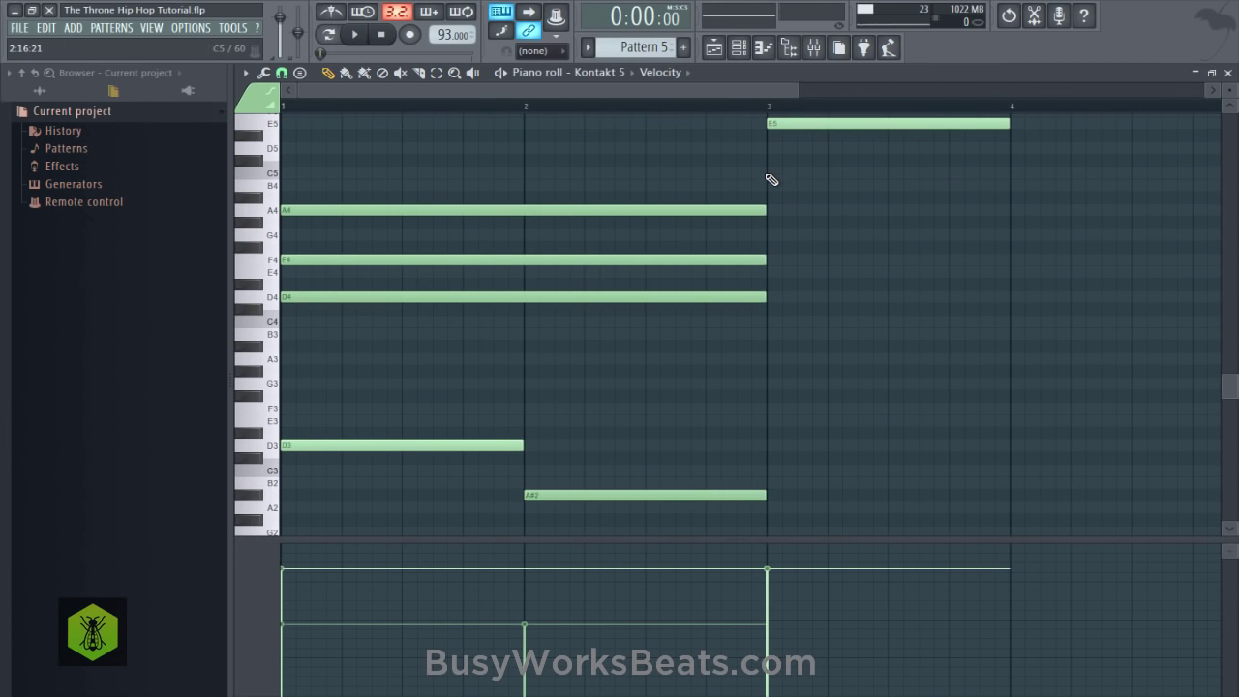
{"action": "left_click", "coordinate": [784, 210]}
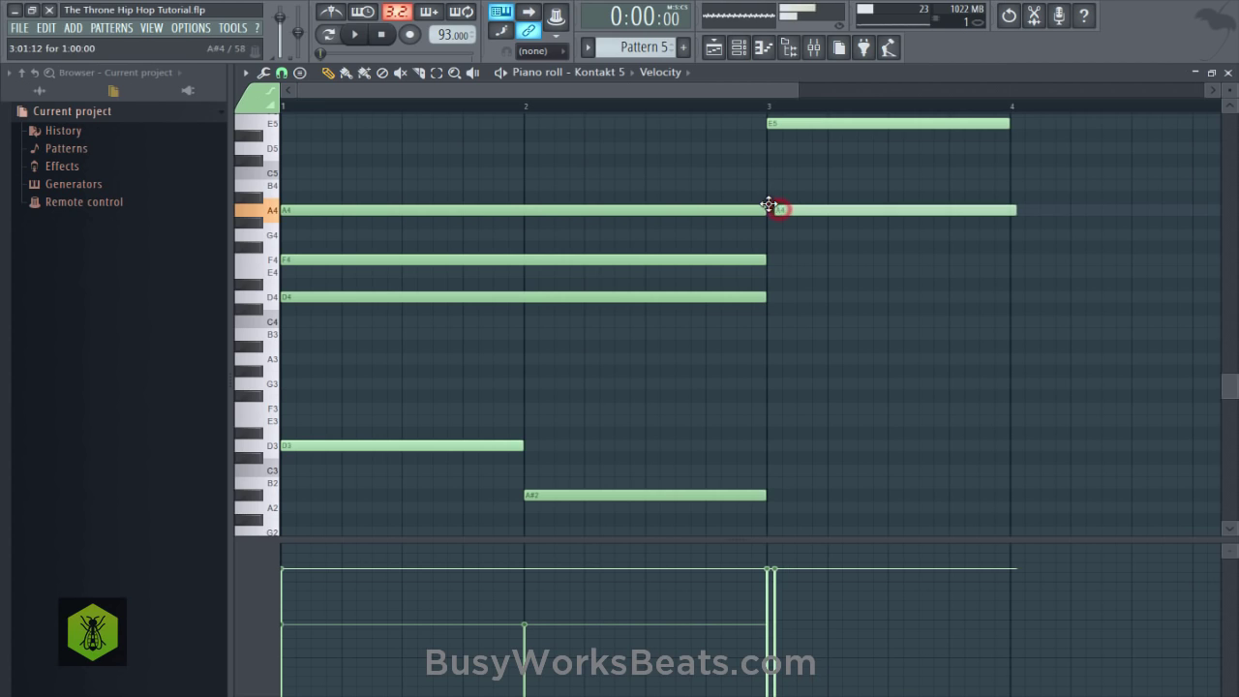
{"action": "right_click", "coordinate": [799, 206]}
{"action": "right_click", "coordinate": [822, 122]}
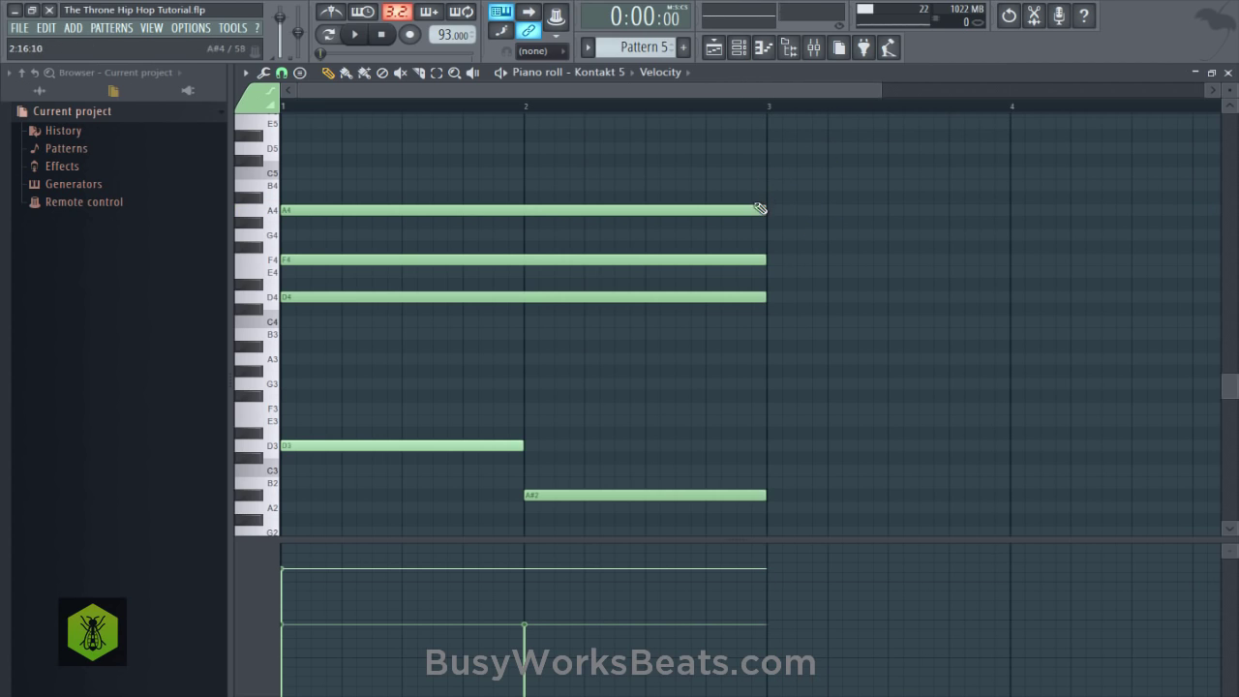
Add a second chord of two-bar A4, C5 and E5 notes starting at bar 3.
{"action": "left_click", "coordinate": [774, 209]}
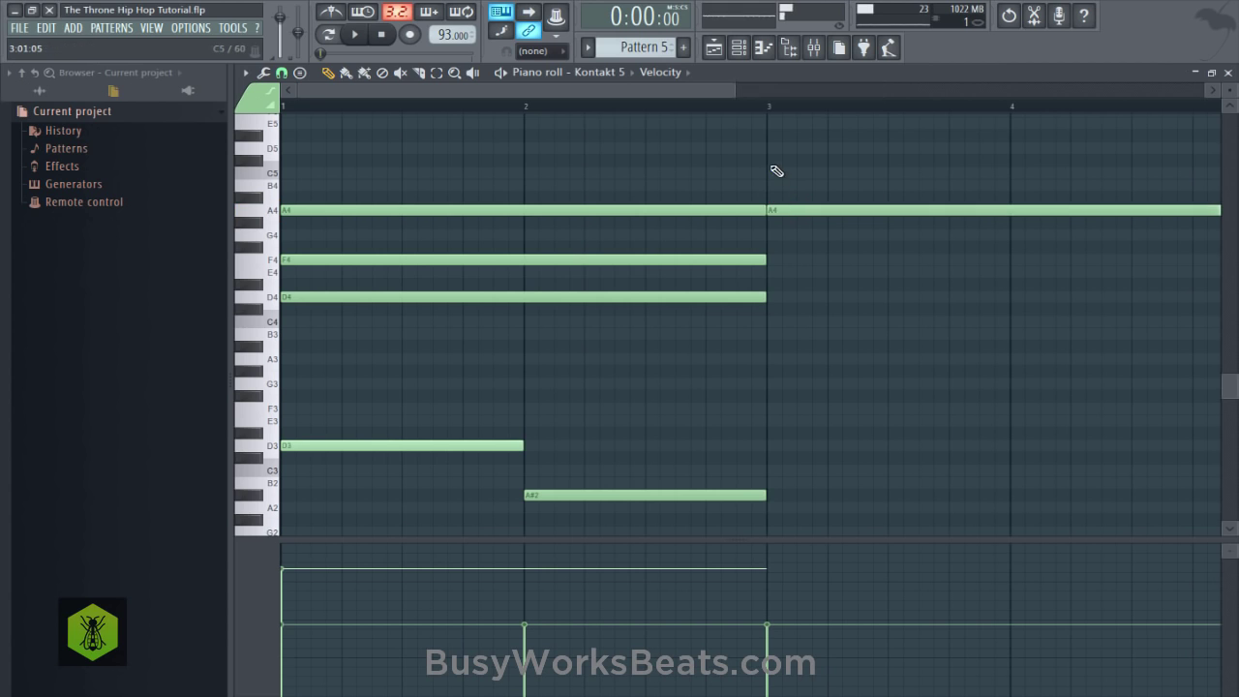
{"action": "left_click", "coordinate": [771, 173]}
{"action": "scroll", "coordinate": [769, 177], "scroll_direction": "up", "scroll_amount": 1}
{"action": "left_click", "coordinate": [769, 162]}
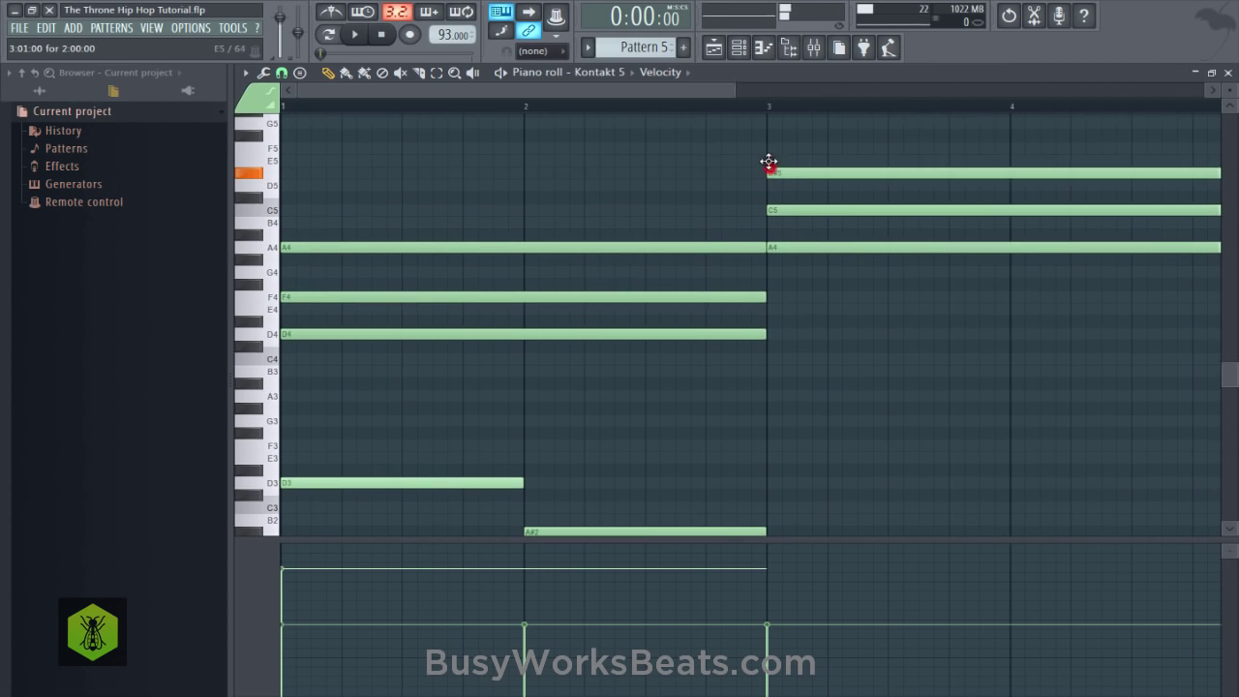
Select the A4, C5 and E5 notes at bar 3 and raise their velocity while the pattern plays.
{"action": "key", "text": "space"}
{"action": "left_click_drag", "start_coordinate": [798, 147], "coordinate": [855, 306]}
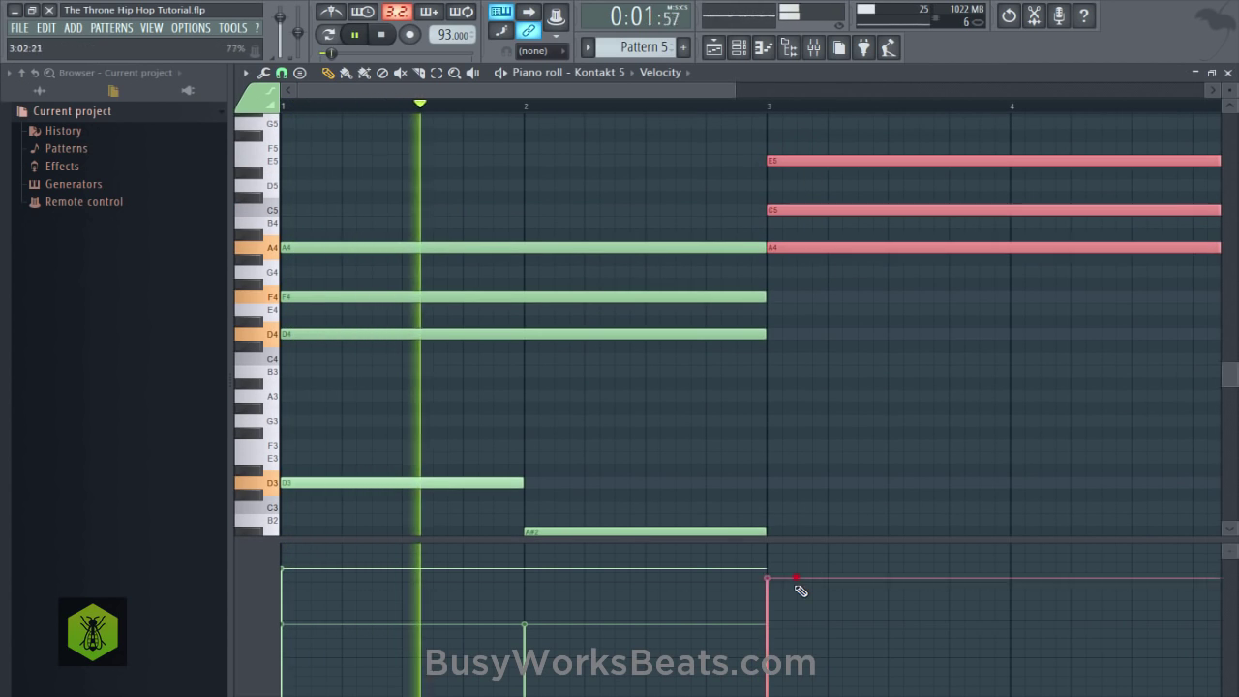
{"action": "left_click_drag", "start_coordinate": [799, 586], "coordinate": [800, 581]}
{"action": "scroll", "coordinate": [637, 104], "scroll_direction": "down", "scroll_amount": 3}
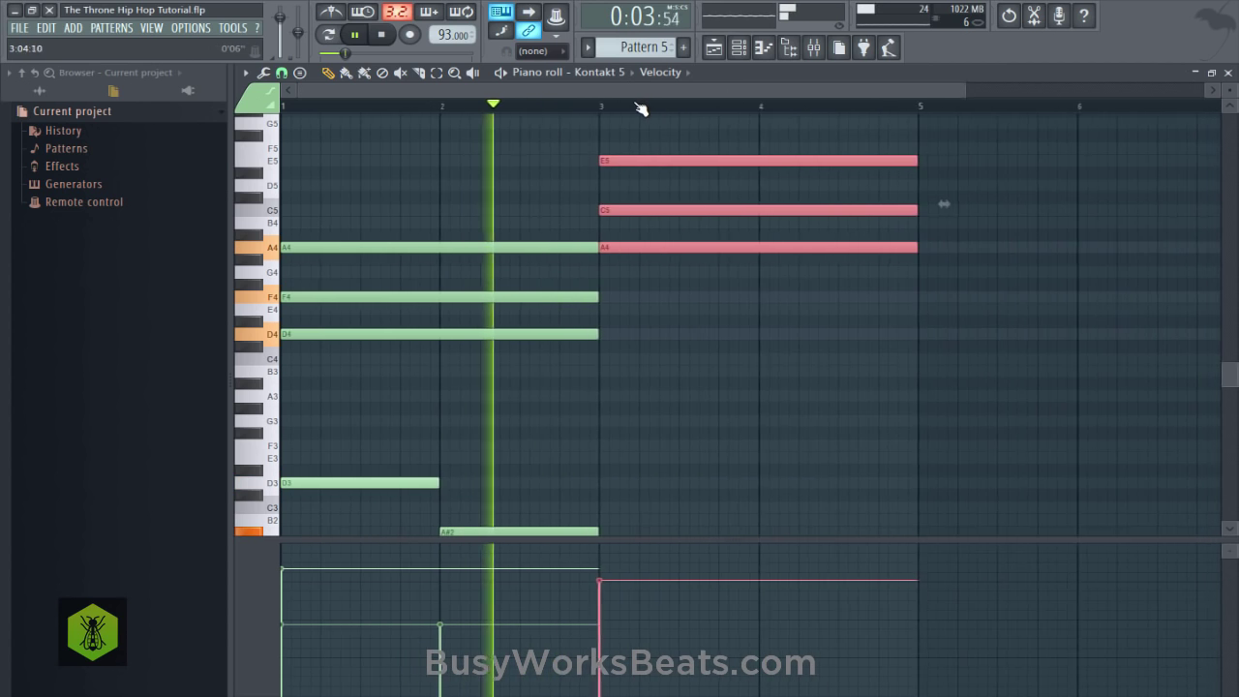
{"action": "left_click", "coordinate": [611, 308]}
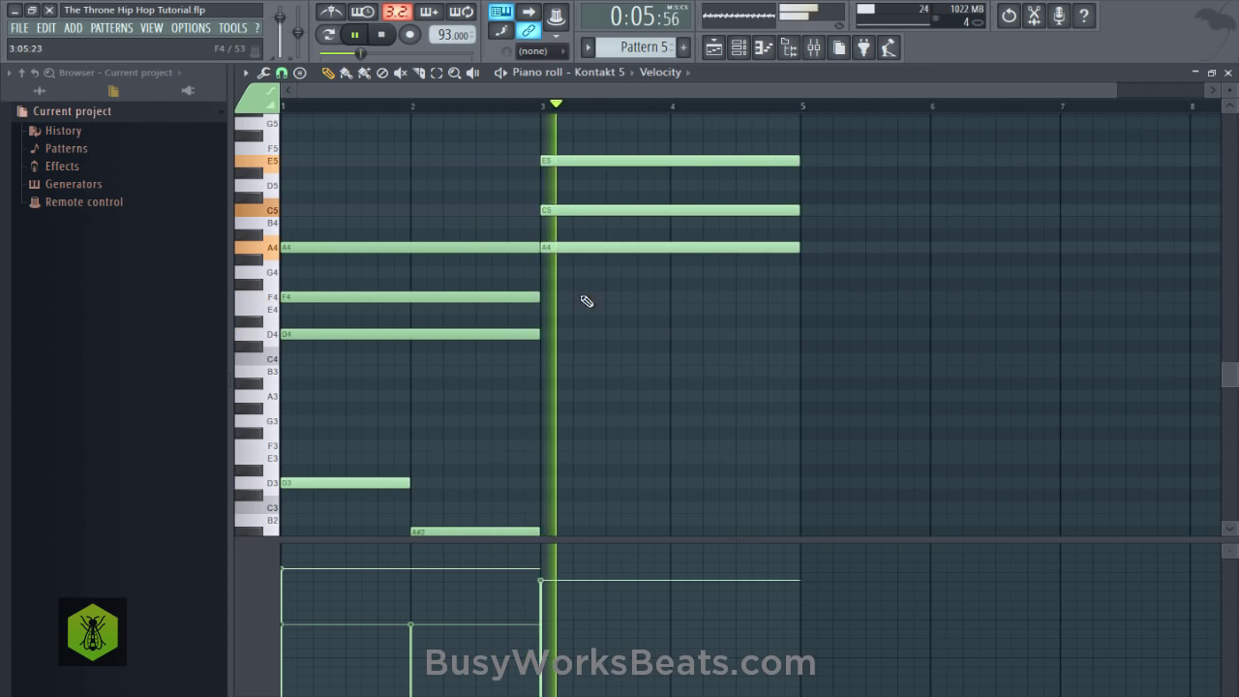
Add two-bar A3 and A2 bass notes under the second chord at bar 3 and stop playback.
{"action": "scroll", "coordinate": [584, 299], "scroll_direction": "down", "scroll_amount": 1}
{"action": "left_click", "coordinate": [544, 359]}
{"action": "scroll", "coordinate": [545, 397], "scroll_direction": "down", "scroll_amount": 1}
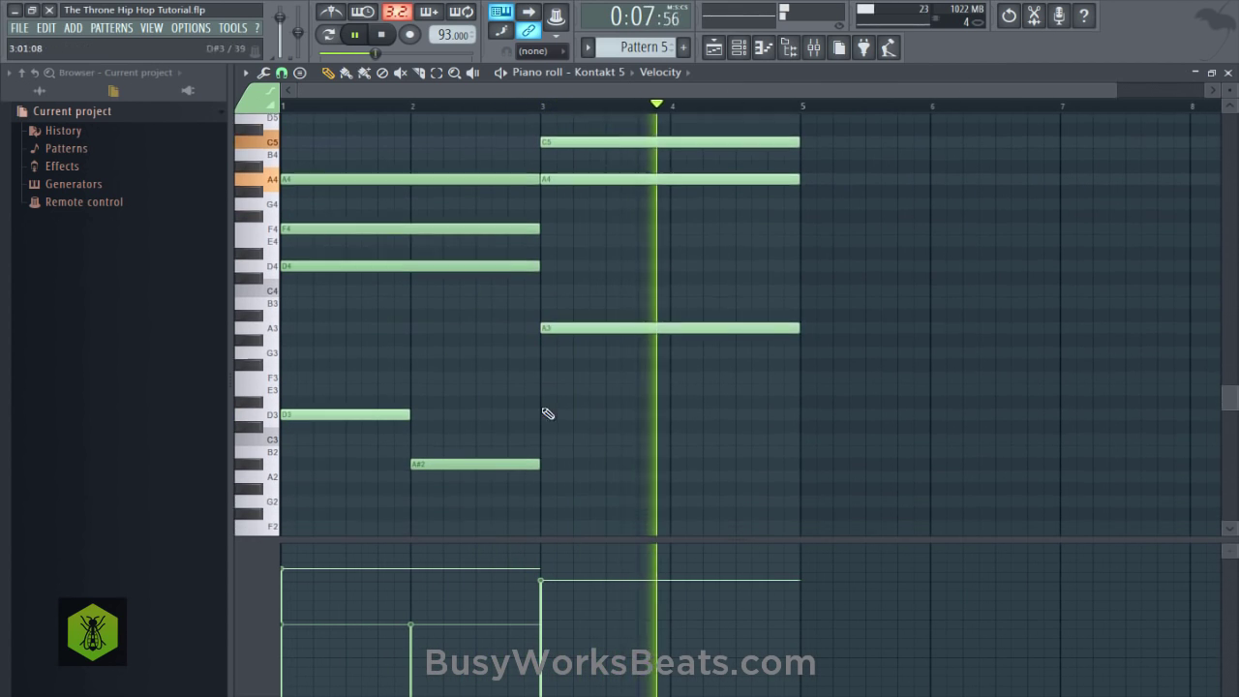
{"action": "left_click", "coordinate": [544, 471]}
{"action": "key", "text": "space"}
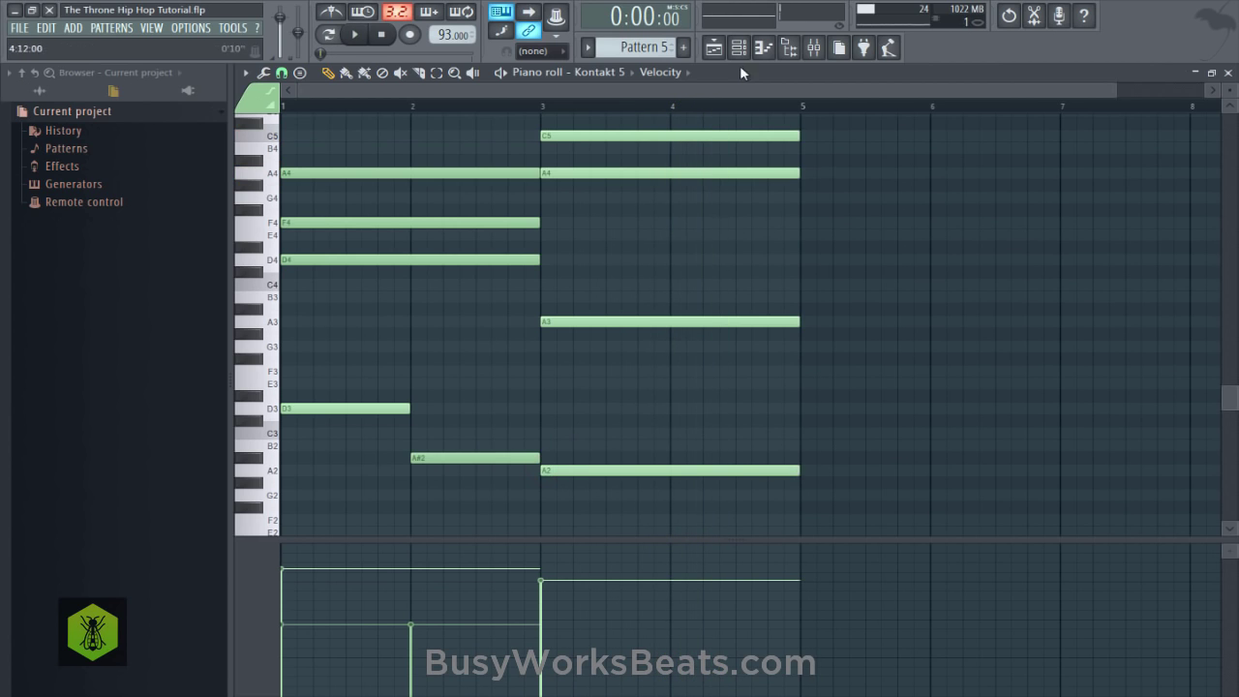
Place a second Pattern 5 clip at bar 5 on playlist Track 4 and play the arrangement from bar 5.
{"action": "key", "text": "F5"}
{"action": "left_click", "coordinate": [503, 330]}
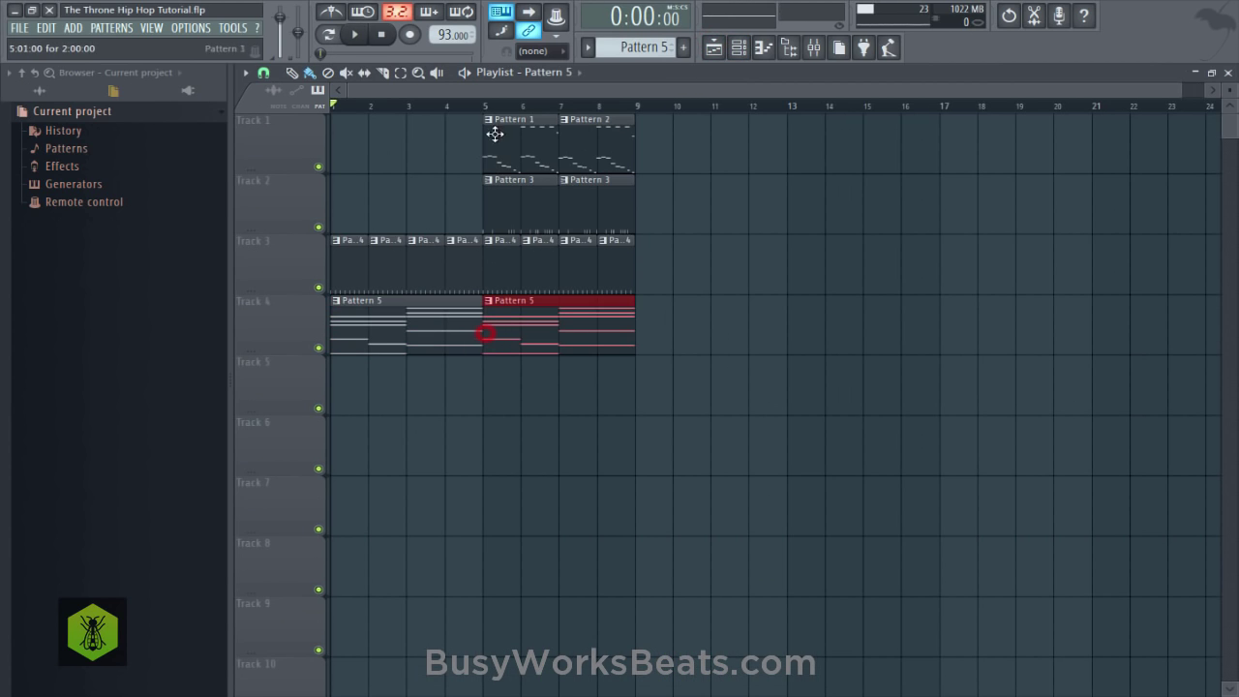
{"action": "left_click", "coordinate": [484, 108]}
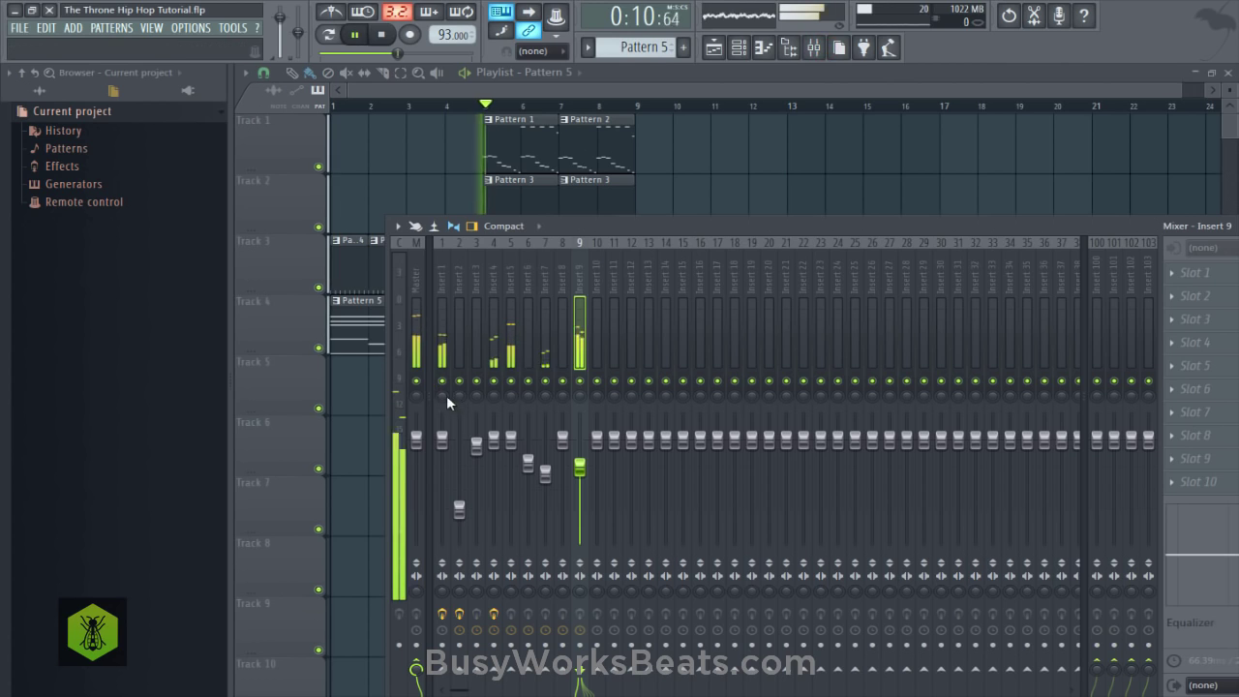
Check the mixer levels of Insert 1 and Insert 9 while the arrangement plays.
{"action": "right_click", "coordinate": [443, 383]}
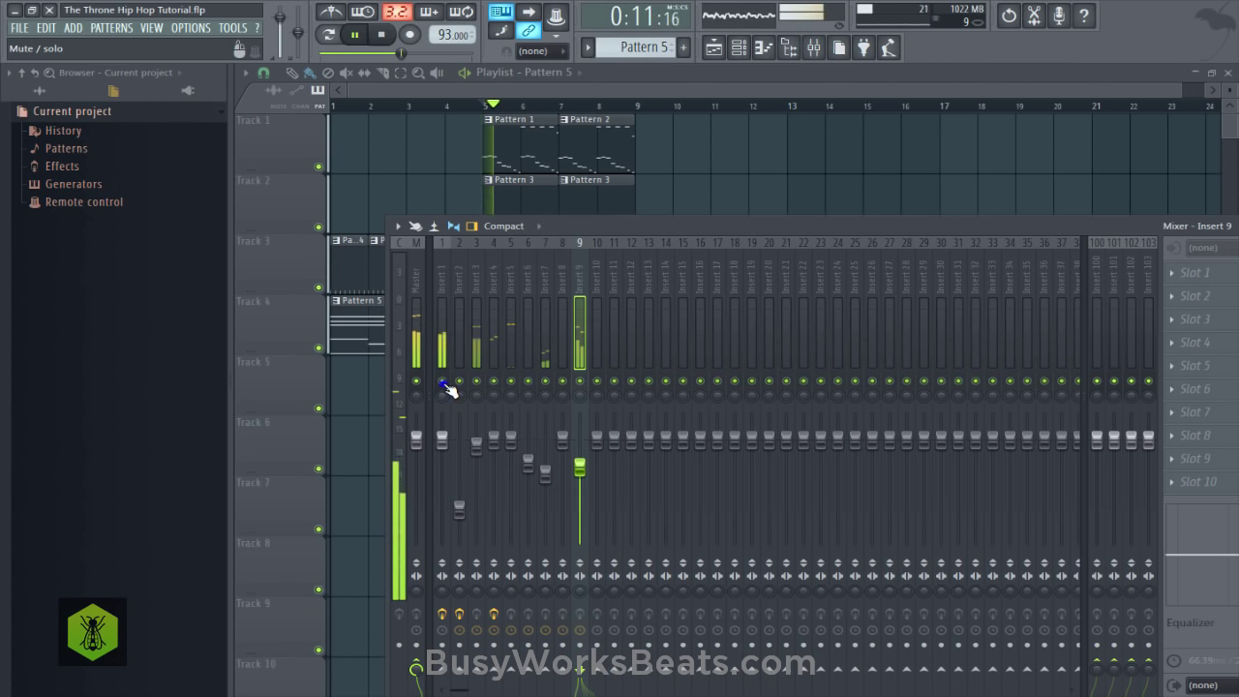
{"action": "left_click", "coordinate": [443, 290]}
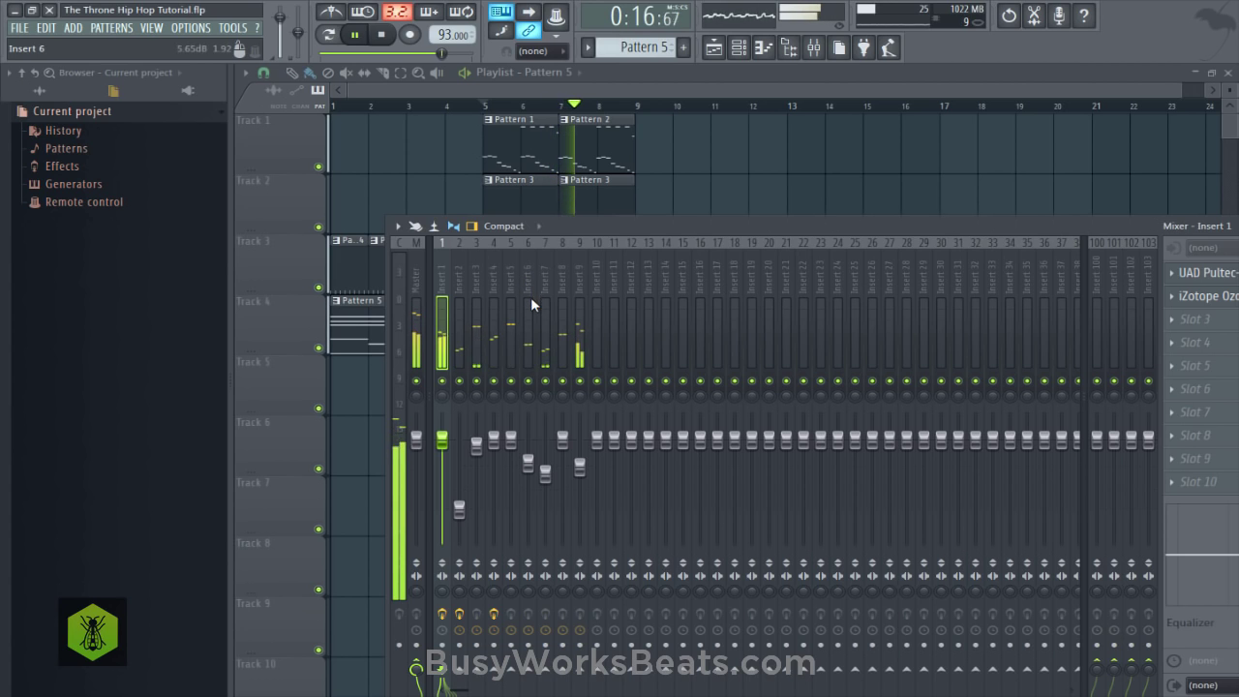
{"action": "left_click", "coordinate": [722, 197]}
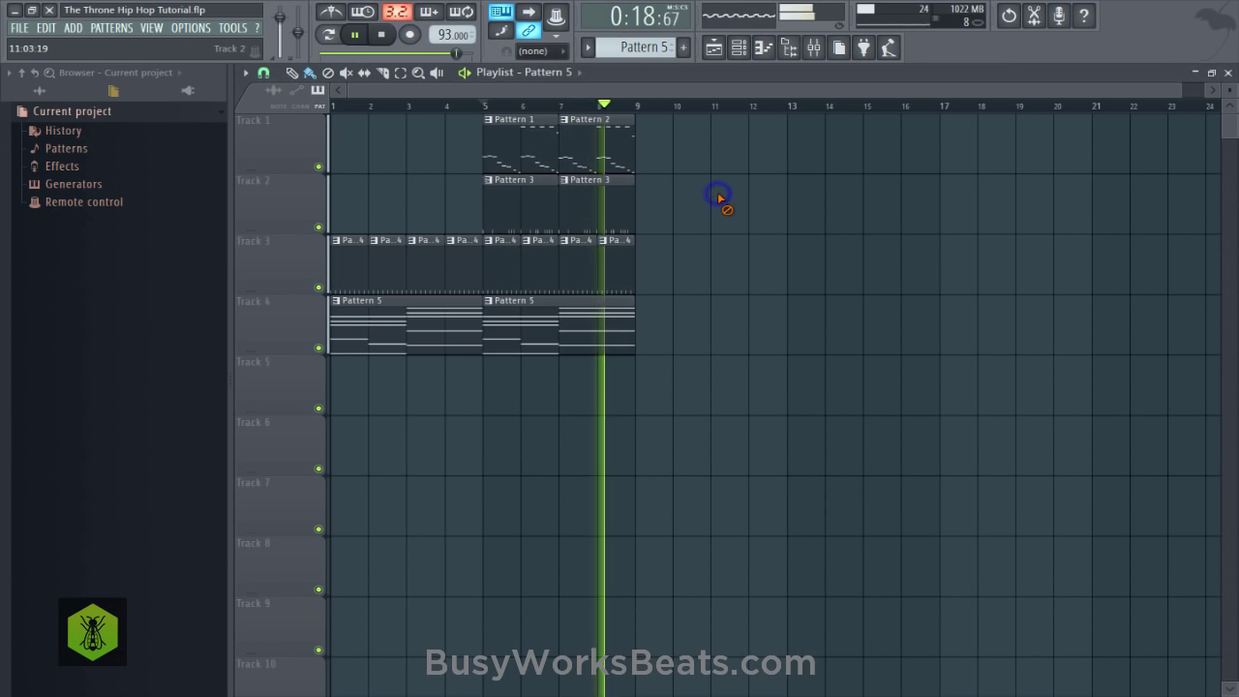
{"action": "left_click", "coordinate": [813, 48]}
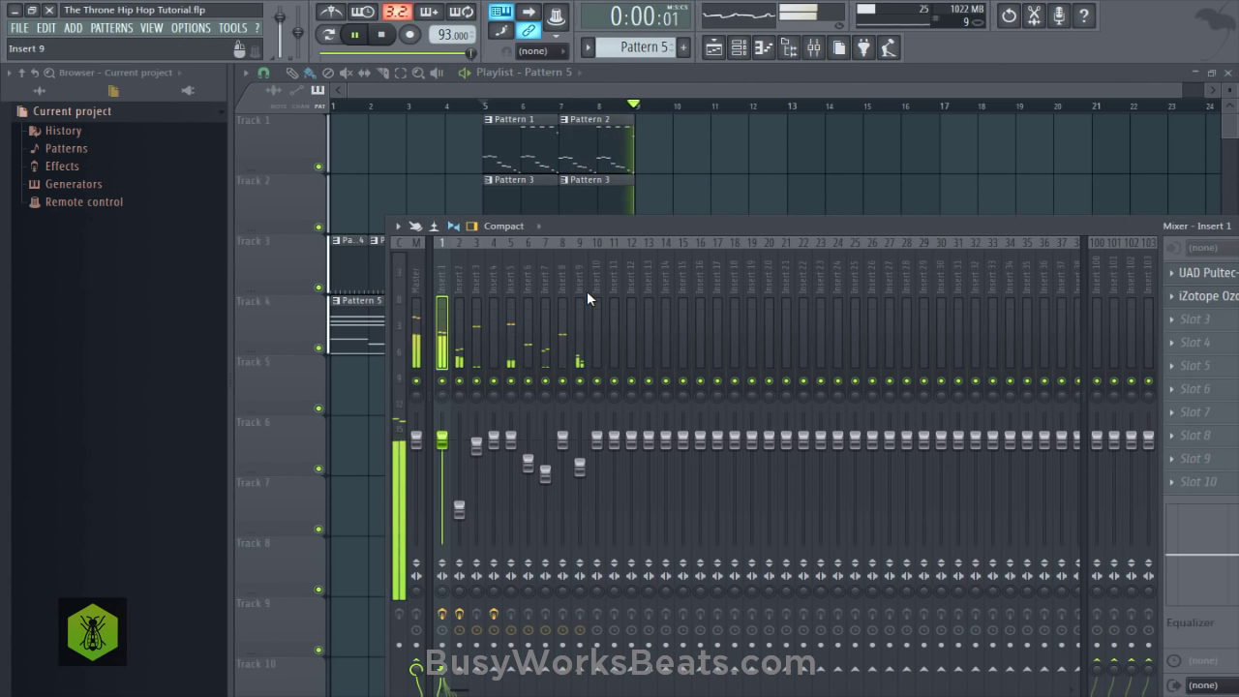
{"action": "left_click", "coordinate": [660, 194]}
Put Pattern 1 and Pattern 2 clips back in bars 1 to 4 of playlist Track 1 and save the project.
{"action": "left_click_drag", "start_coordinate": [647, 156], "coordinate": [408, 148]}
{"action": "key", "text": "space"}
{"action": "key", "text": "ctrl+s"}
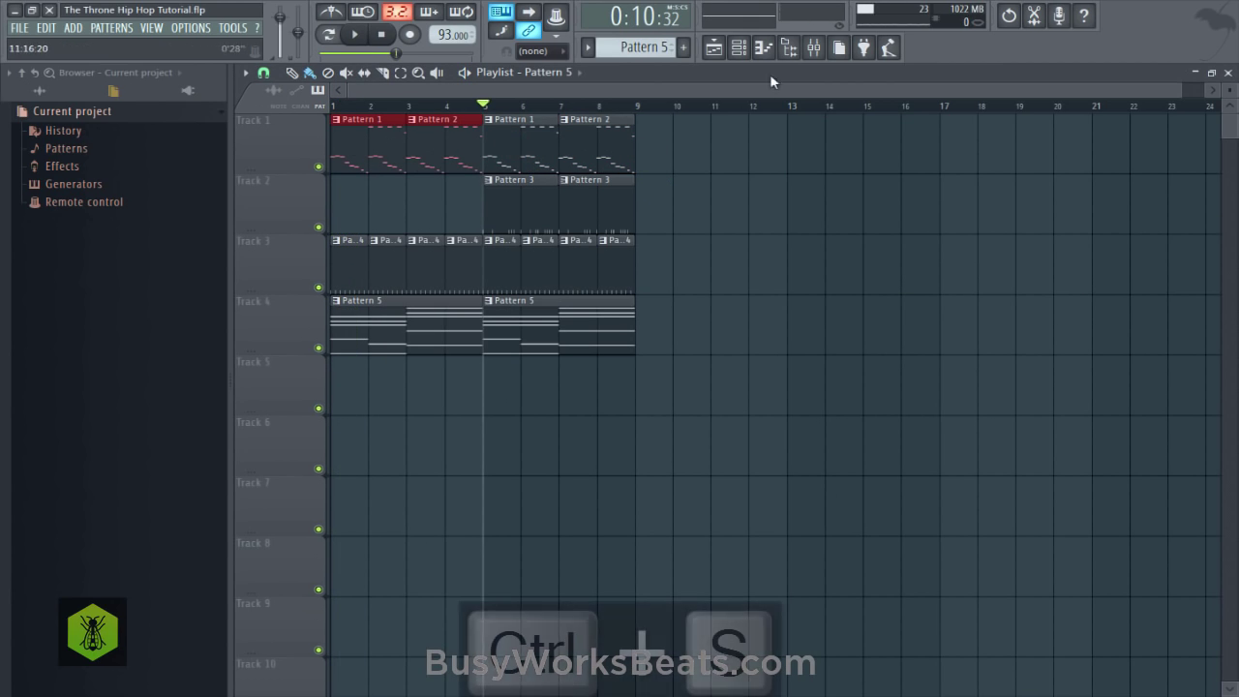
Load Fruity Parametric EQ 2 into the first effect slot of mixer Insert 9.
{"action": "left_click", "coordinate": [814, 47]}
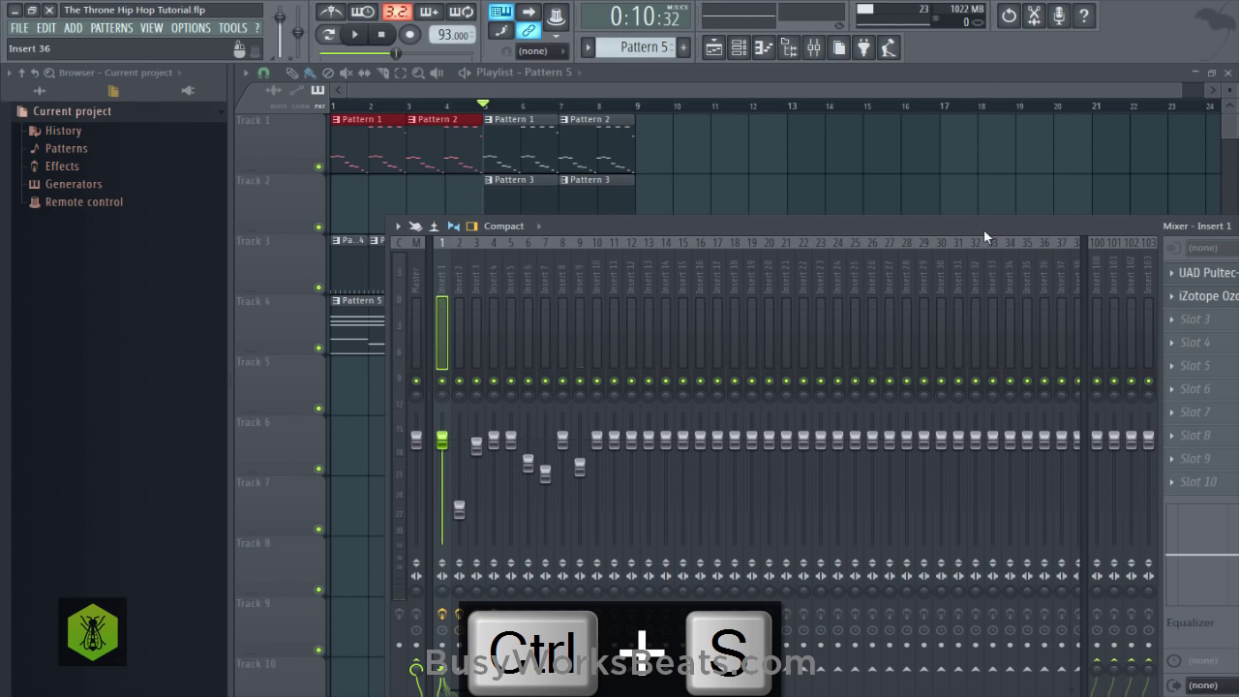
{"action": "key", "text": "space"}
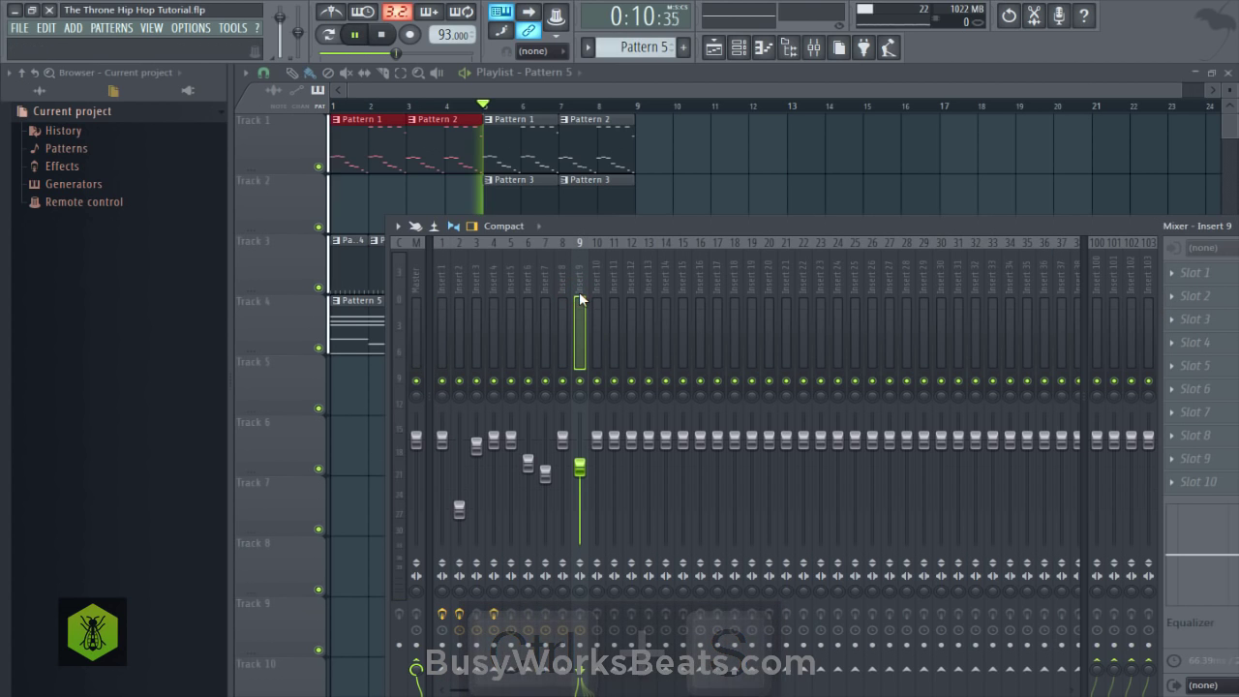
{"action": "left_click", "coordinate": [1213, 274]}
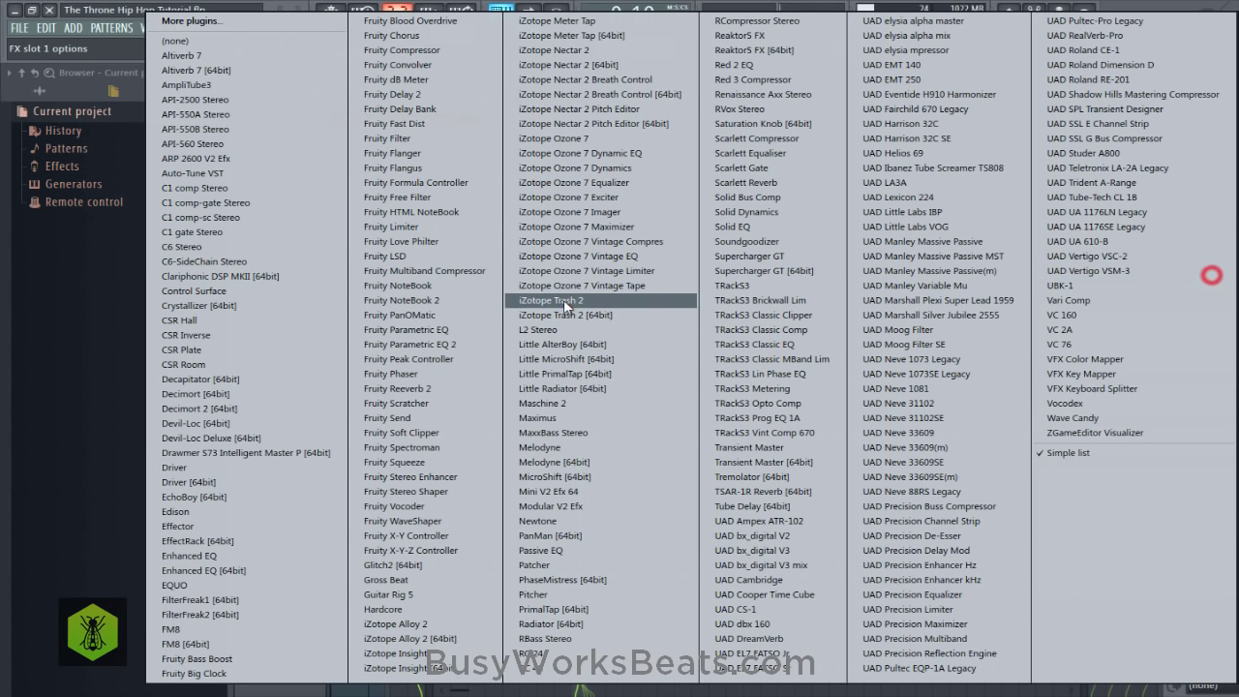
{"action": "left_click", "coordinate": [474, 345]}
{"action": "left_click", "coordinate": [858, 225]}
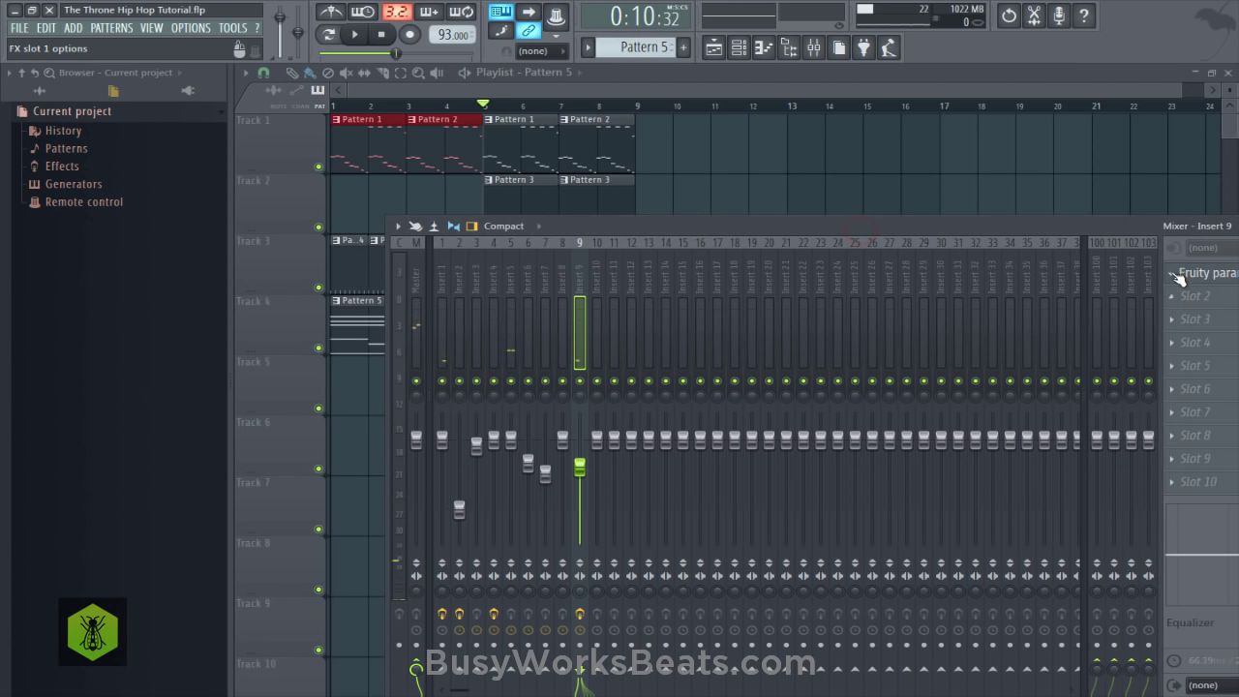
Replace the effect in the first slot of Insert 9 with Passive EQ and set its Mid HP to 39.
{"action": "left_click", "coordinate": [1178, 276]}
{"action": "mouse_move", "coordinate": [1075, 293]}
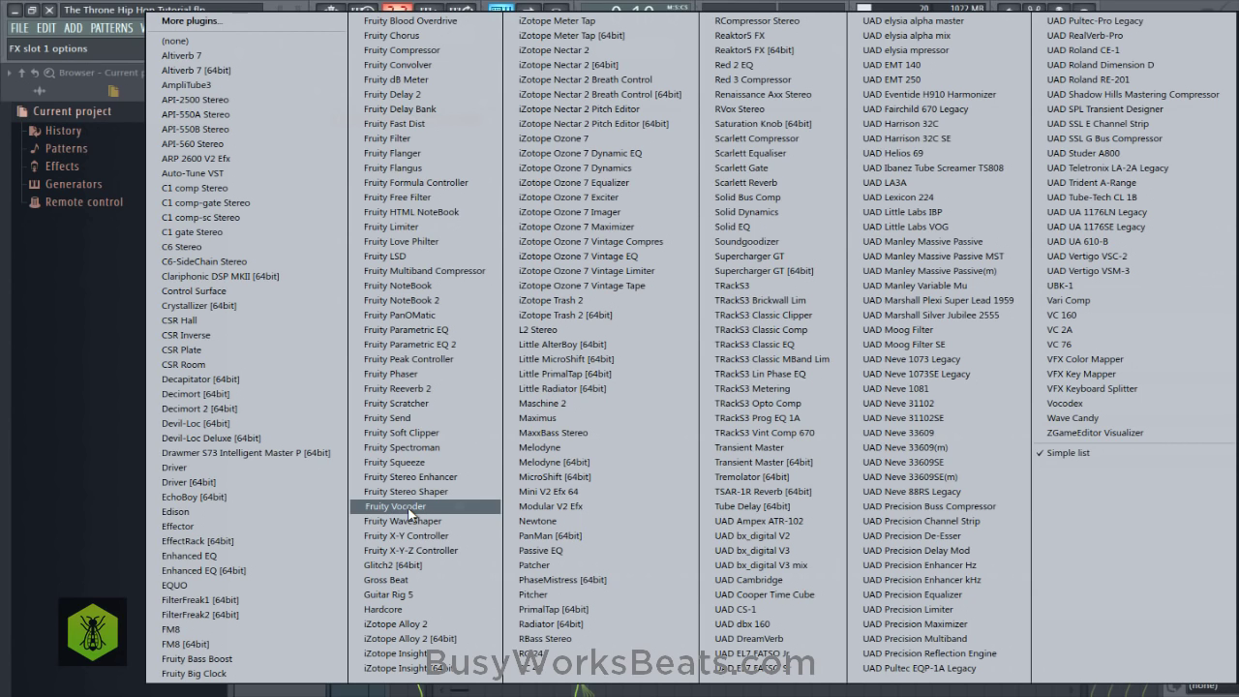
{"action": "left_click", "coordinate": [545, 551]}
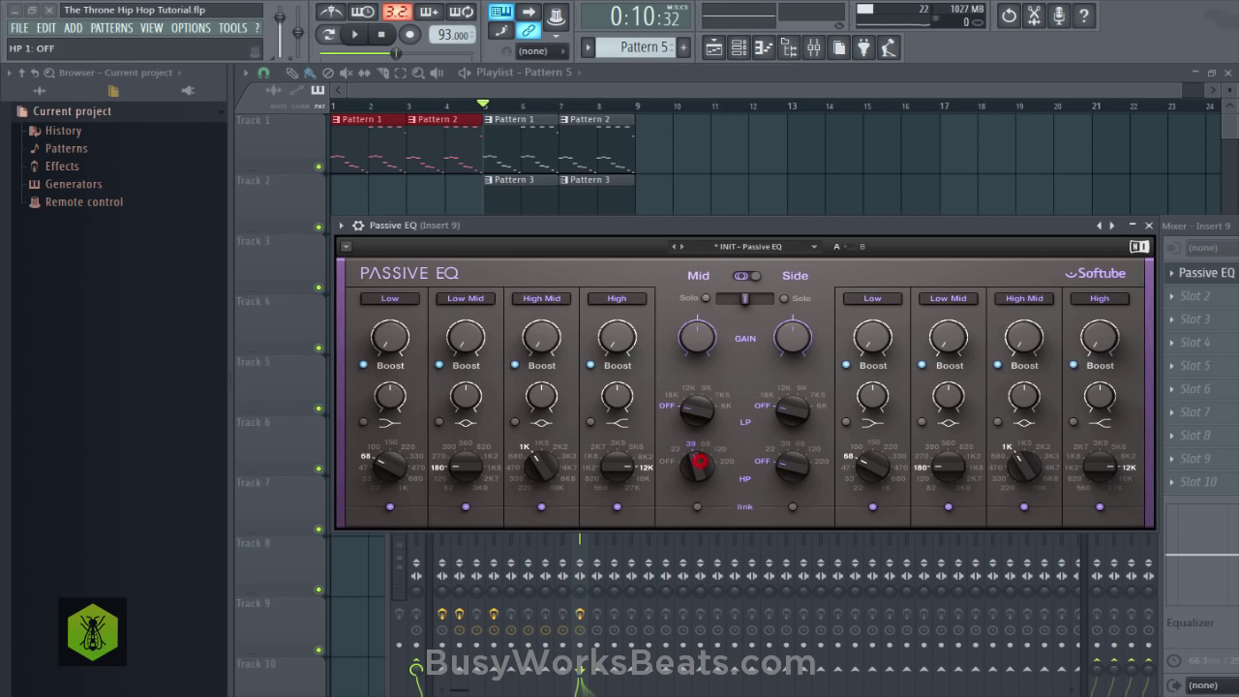
{"action": "key", "text": "F12"}
Inspect the time settings in the Kontakt 5 channel's miscellaneous functions while the arrangement plays.
{"action": "key", "text": "space"}
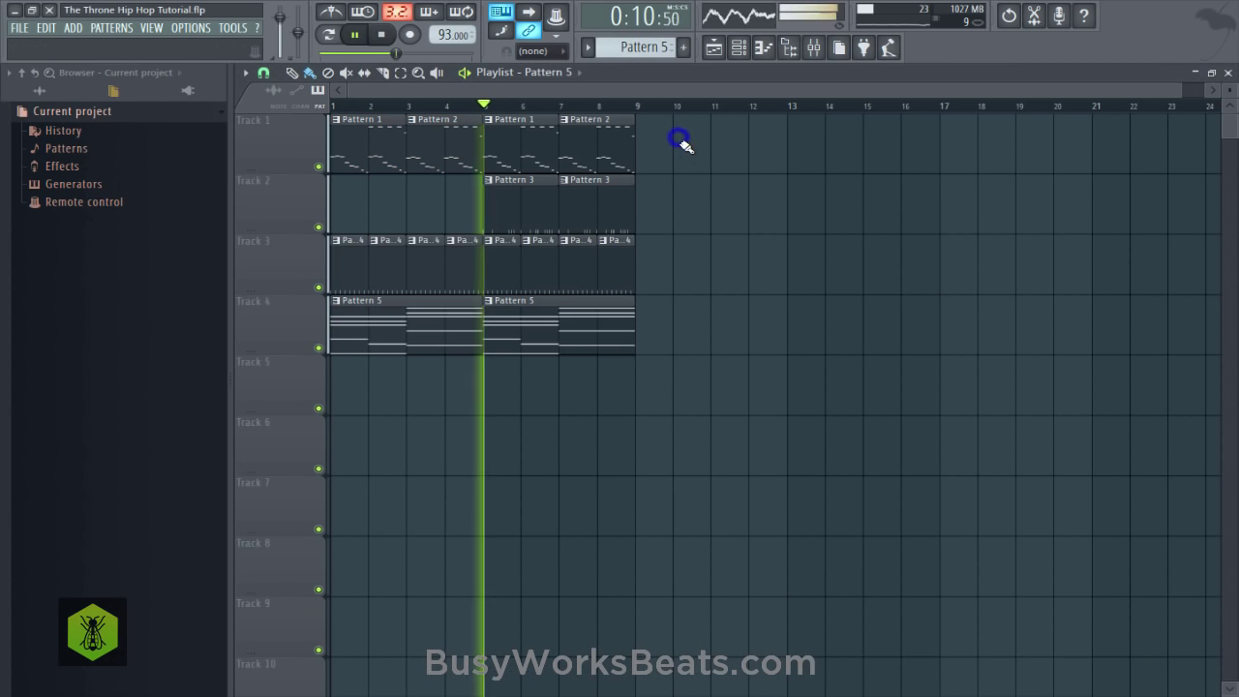
{"action": "left_click", "coordinate": [739, 48]}
{"action": "left_click", "coordinate": [574, 337]}
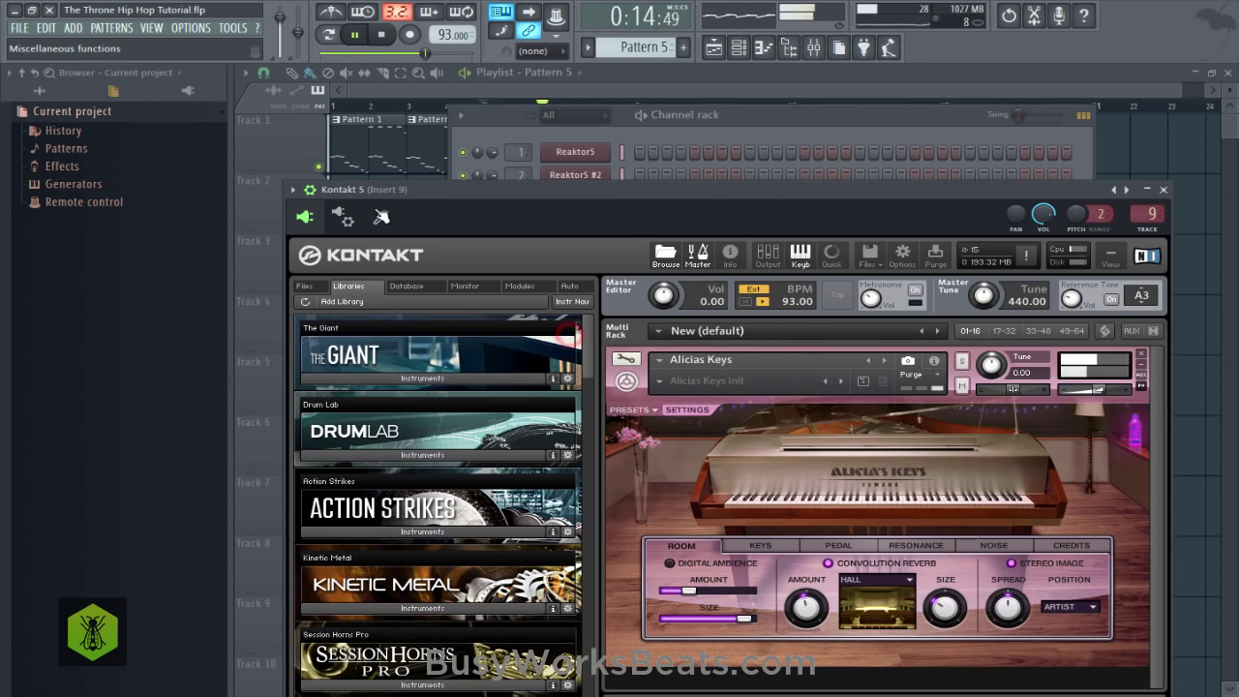
{"action": "left_click", "coordinate": [368, 209]}
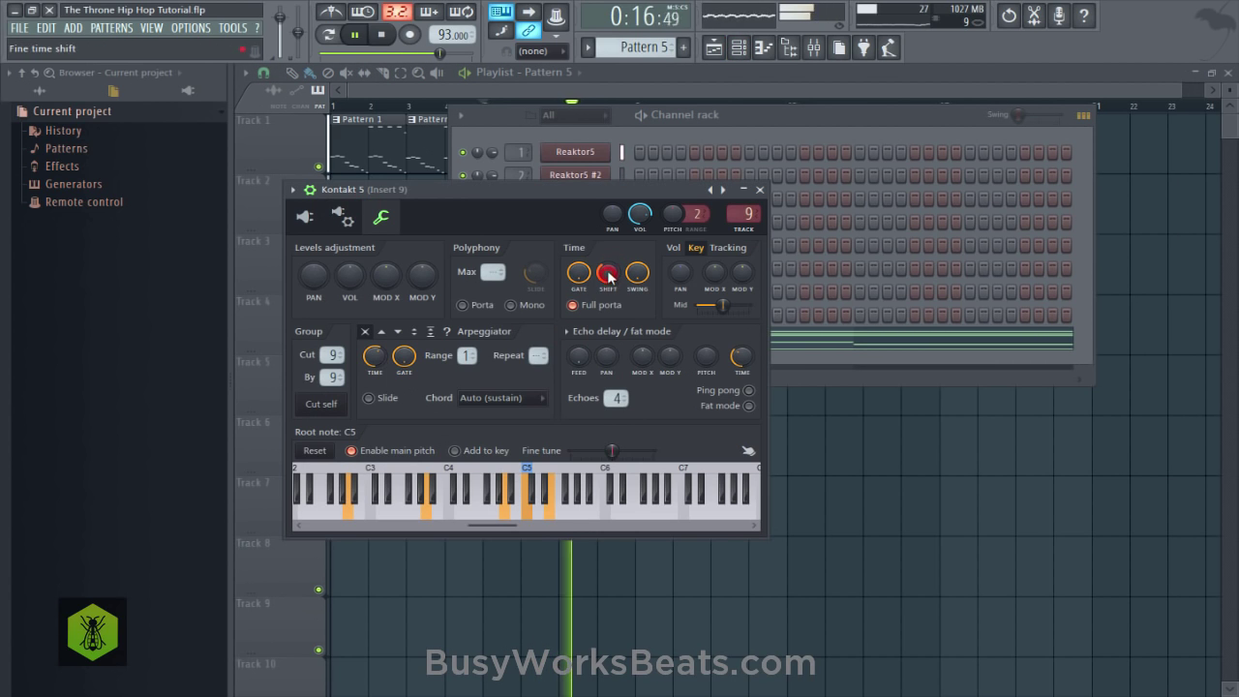
{"action": "left_click", "coordinate": [760, 191]}
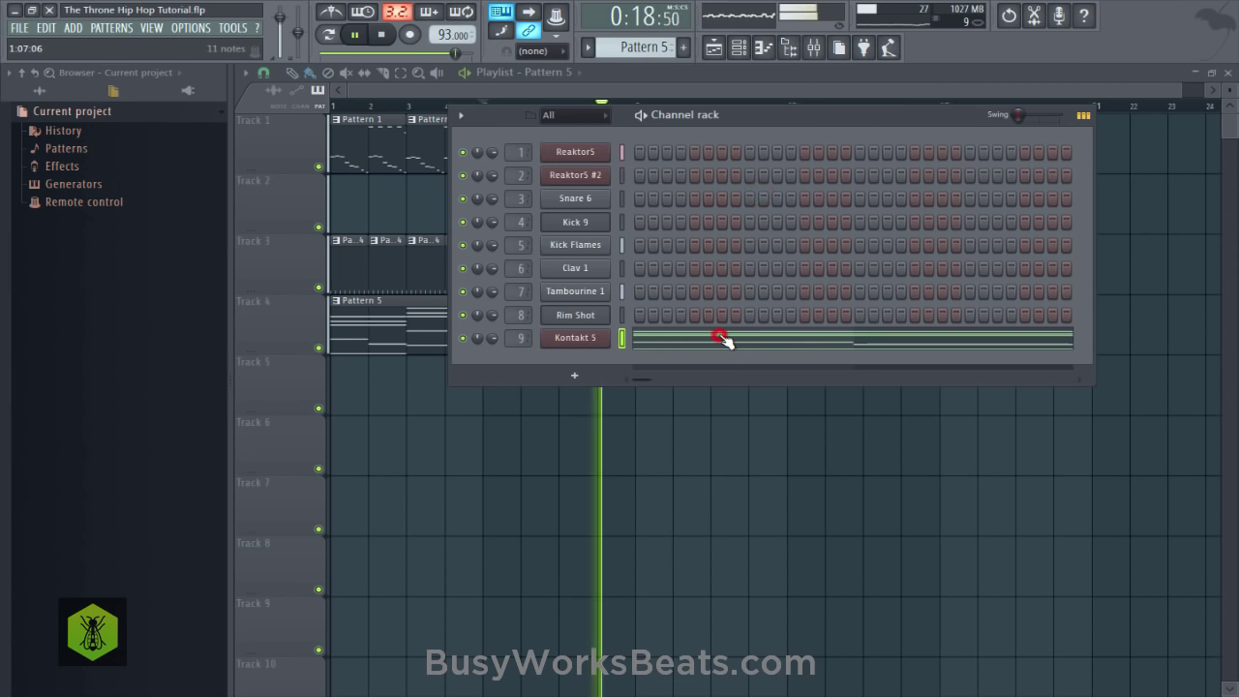
Add a half-bar A5 note ending at bar 5 in the Kontakt 5 piano roll and save the project.
{"action": "left_click", "coordinate": [721, 337]}
{"action": "key", "text": "space"}
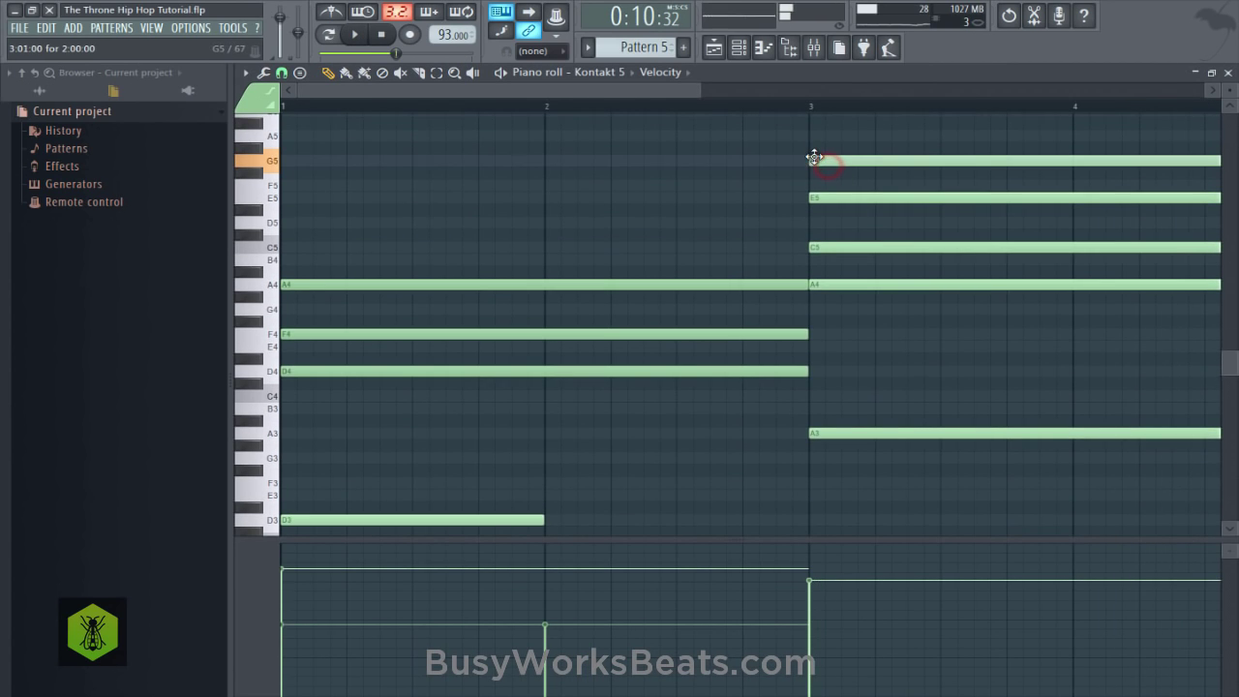
{"action": "scroll", "coordinate": [831, 120], "scroll_direction": "down", "scroll_amount": 3}
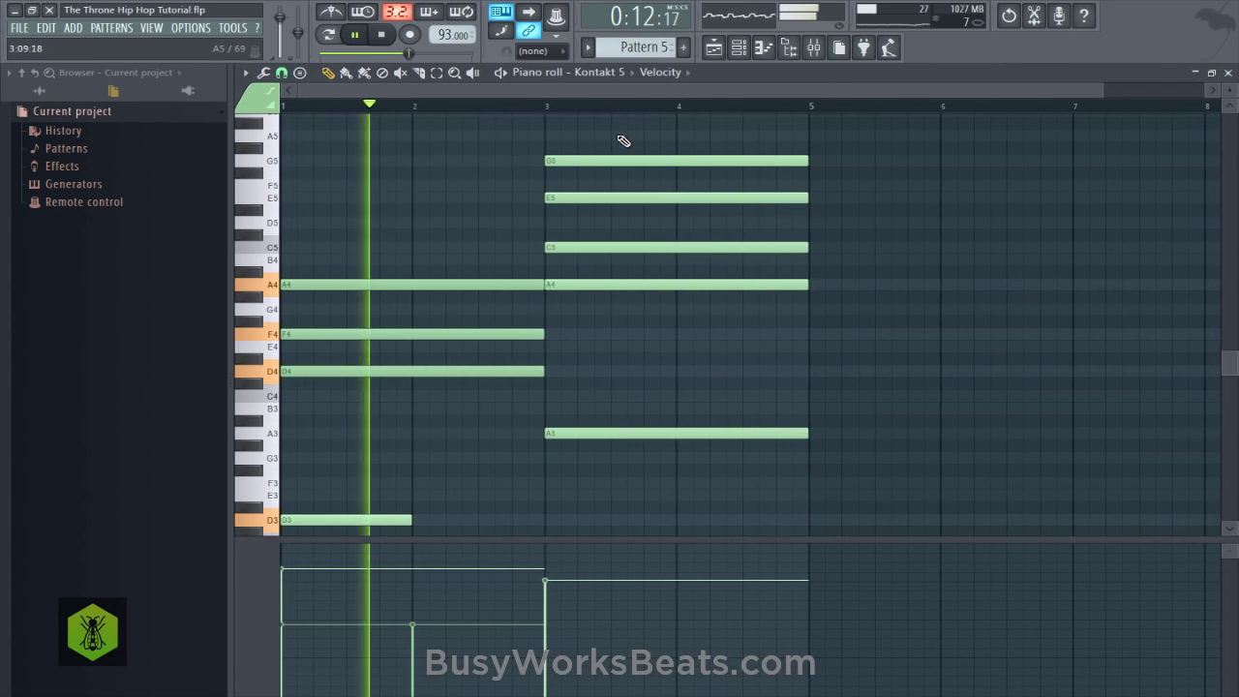
{"action": "scroll", "coordinate": [602, 114], "scroll_direction": "down", "scroll_amount": 1}
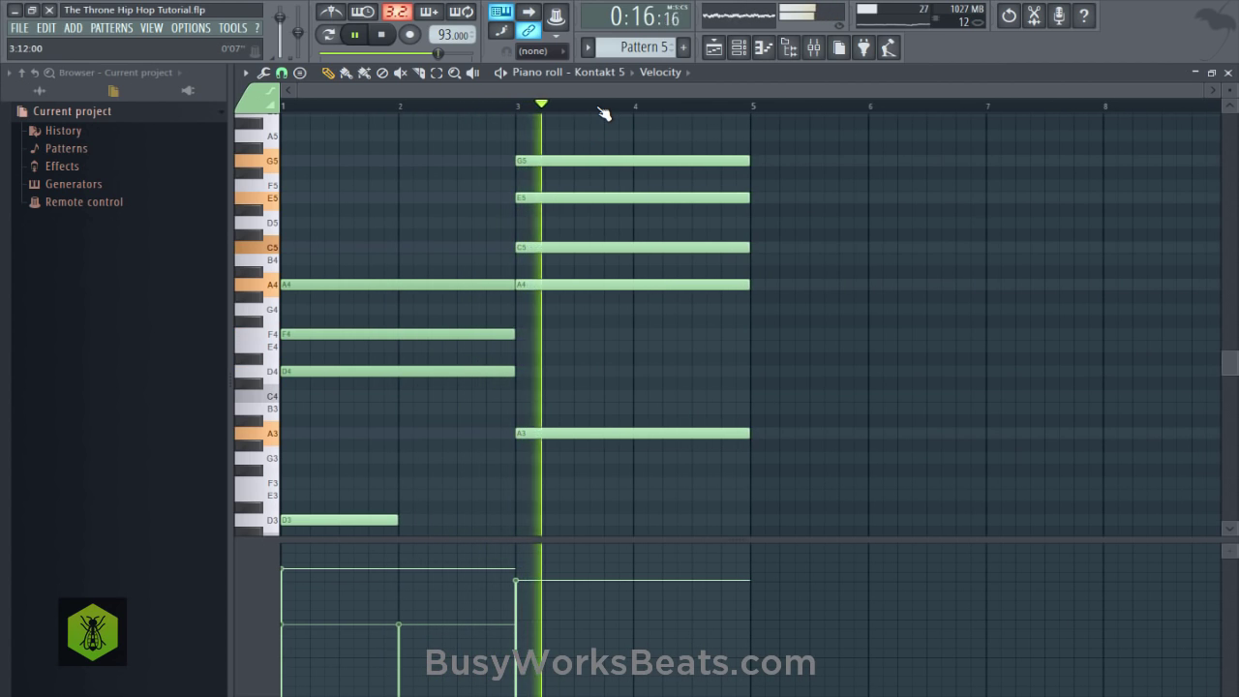
{"action": "left_click", "coordinate": [699, 135]}
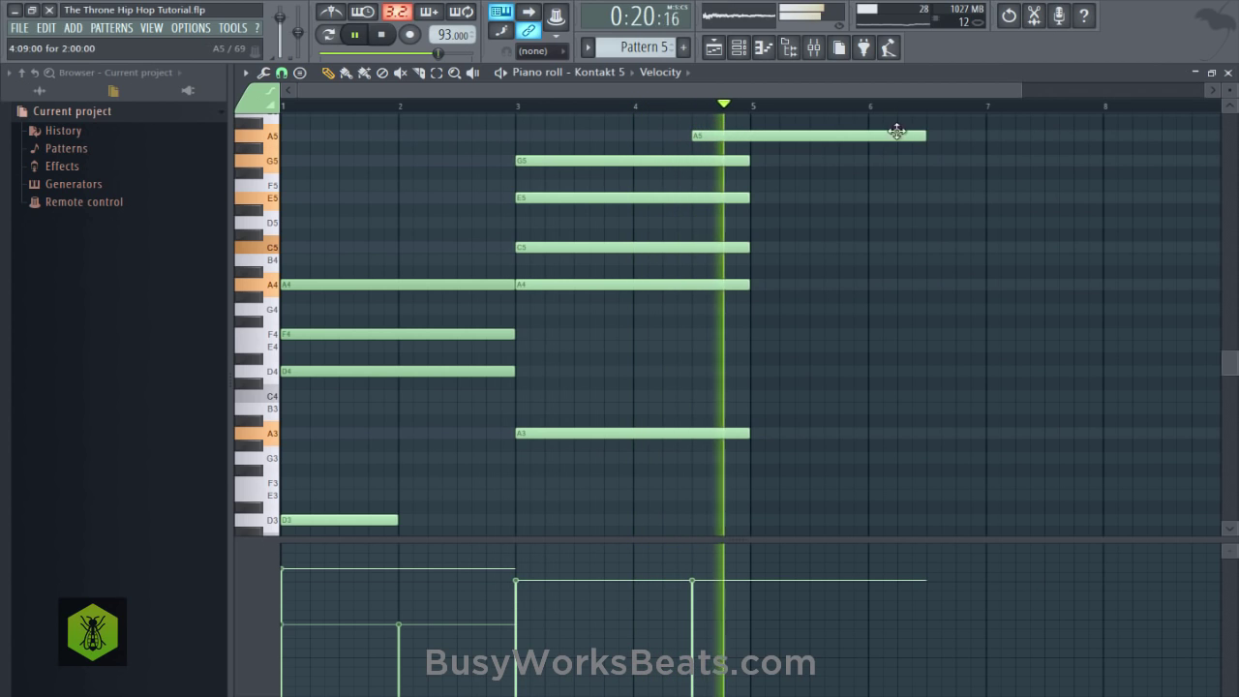
{"action": "left_click_drag", "start_coordinate": [923, 135], "coordinate": [794, 144]}
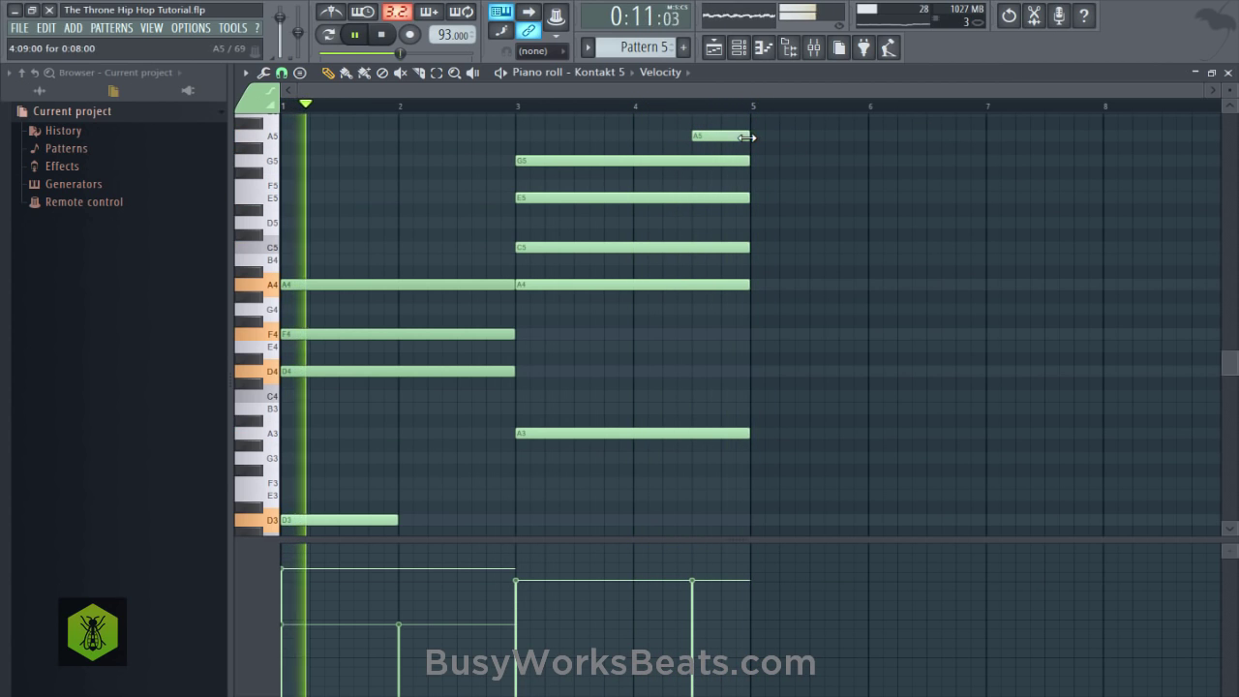
{"action": "scroll", "coordinate": [716, 205], "scroll_direction": "down", "scroll_amount": 3}
{"action": "scroll", "coordinate": [716, 205], "scroll_direction": "down", "scroll_amount": 9}
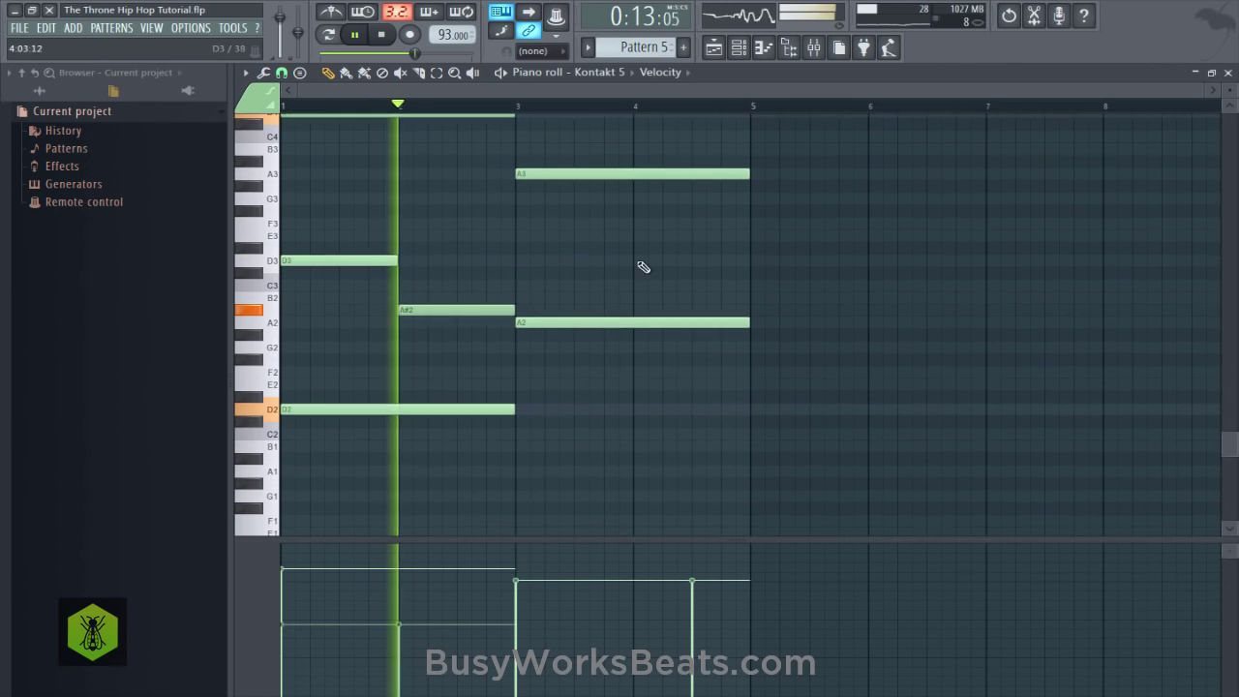
{"action": "key", "text": "ctrl+s"}
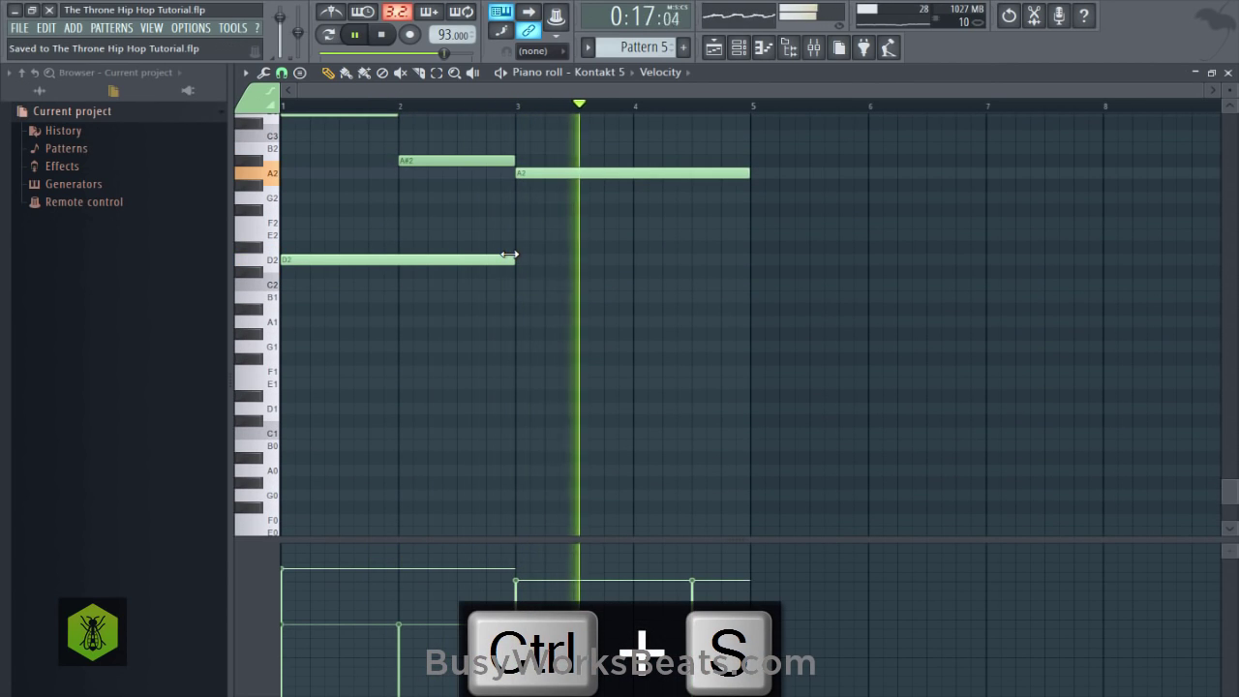
Copy the two-bar chord at bar 3 to bar 5, two semitones higher with A5 as its top note.
{"action": "scroll", "coordinate": [775, 320], "scroll_direction": "up", "scroll_amount": 6}
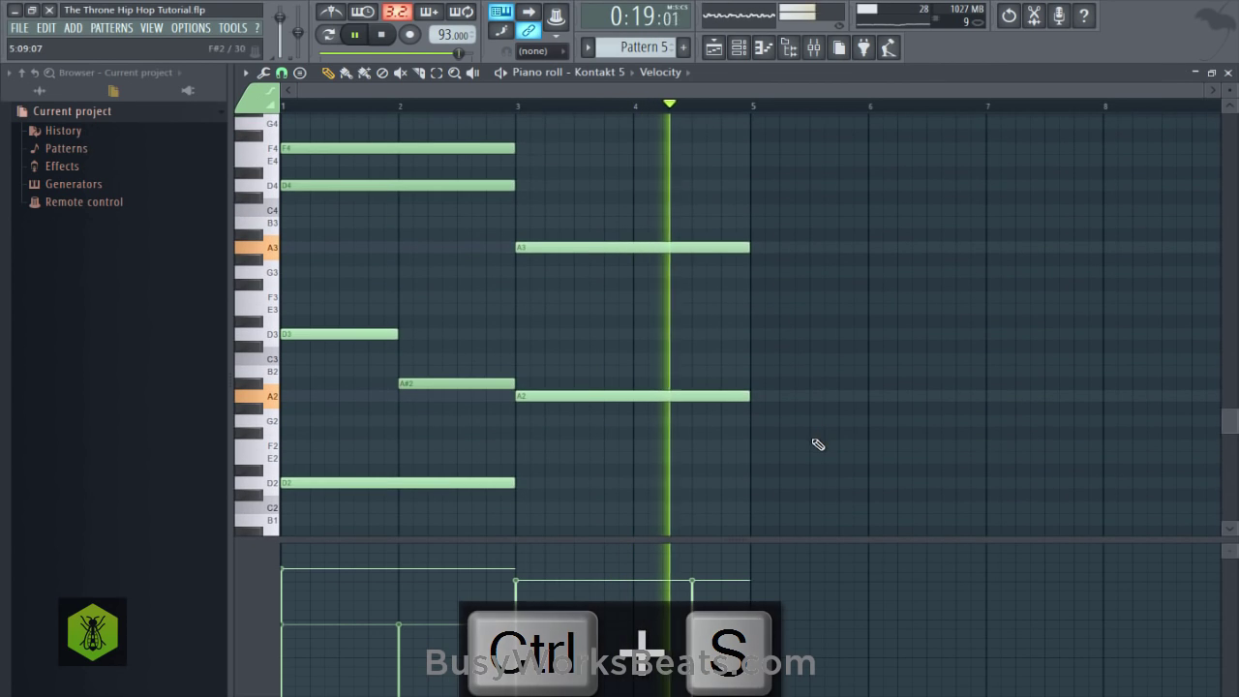
{"action": "scroll", "coordinate": [816, 443], "scroll_direction": "up", "scroll_amount": 6}
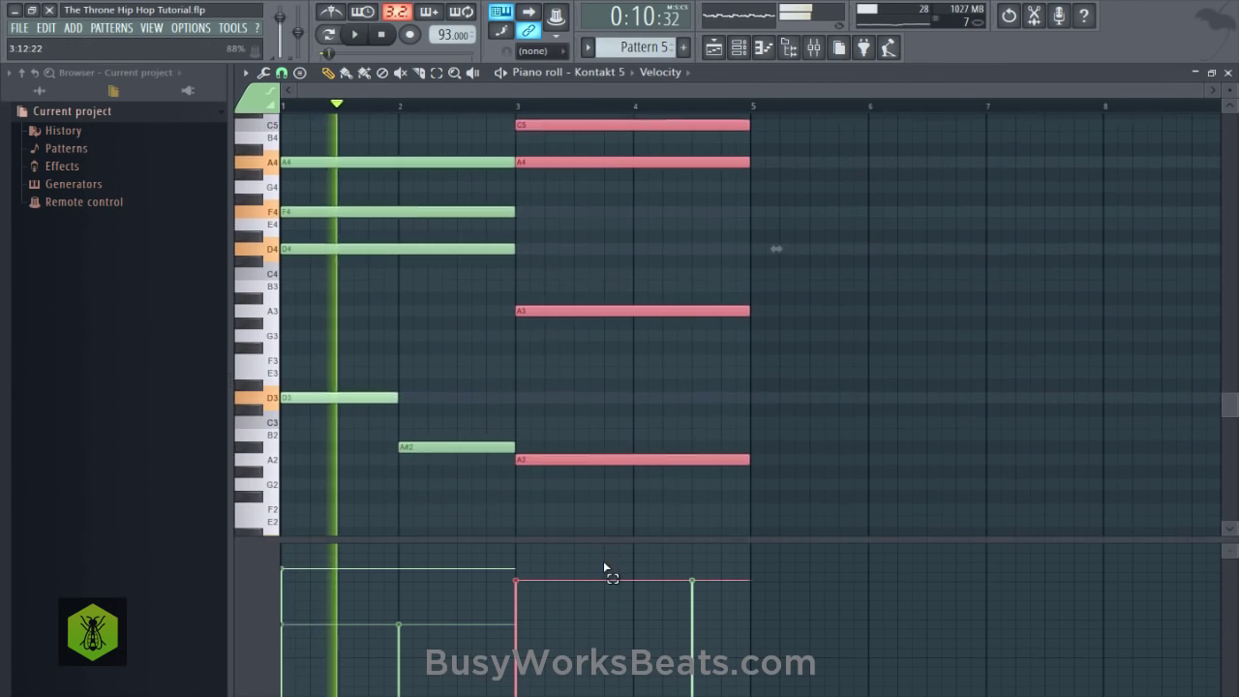
{"action": "key", "text": "space"}
{"action": "scroll", "coordinate": [638, 473], "scroll_direction": "up", "scroll_amount": 5}
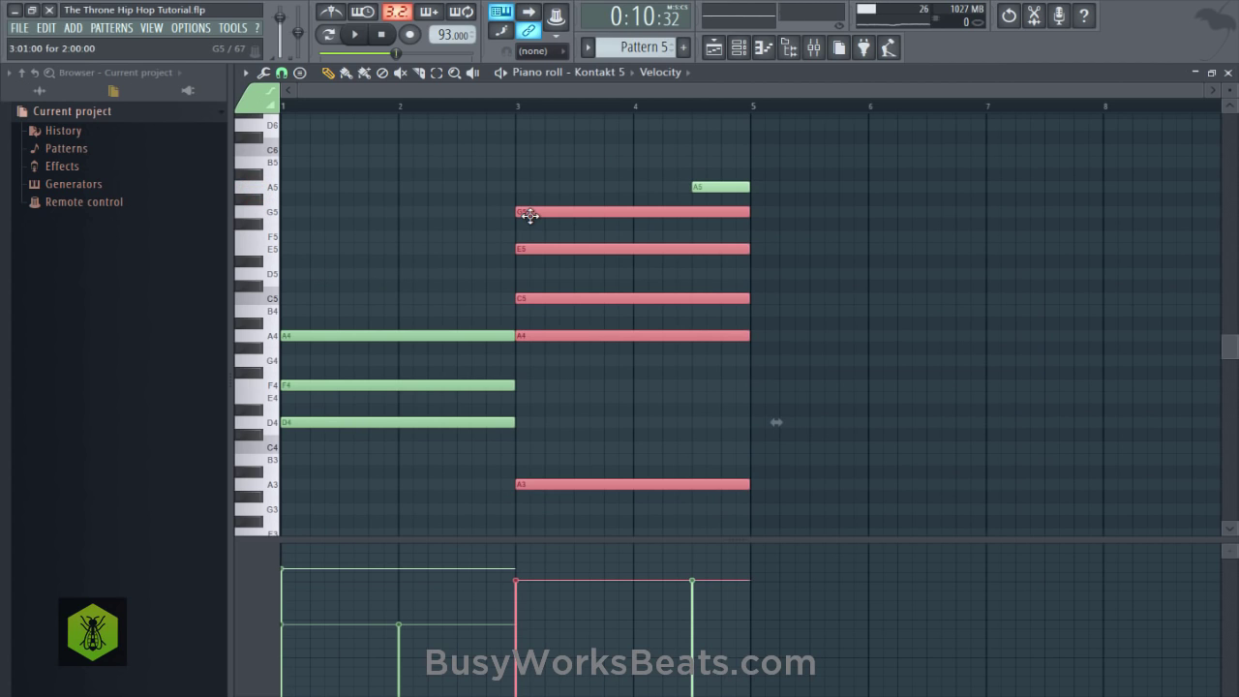
{"action": "left_click_drag", "start_coordinate": [537, 212], "coordinate": [770, 184]}
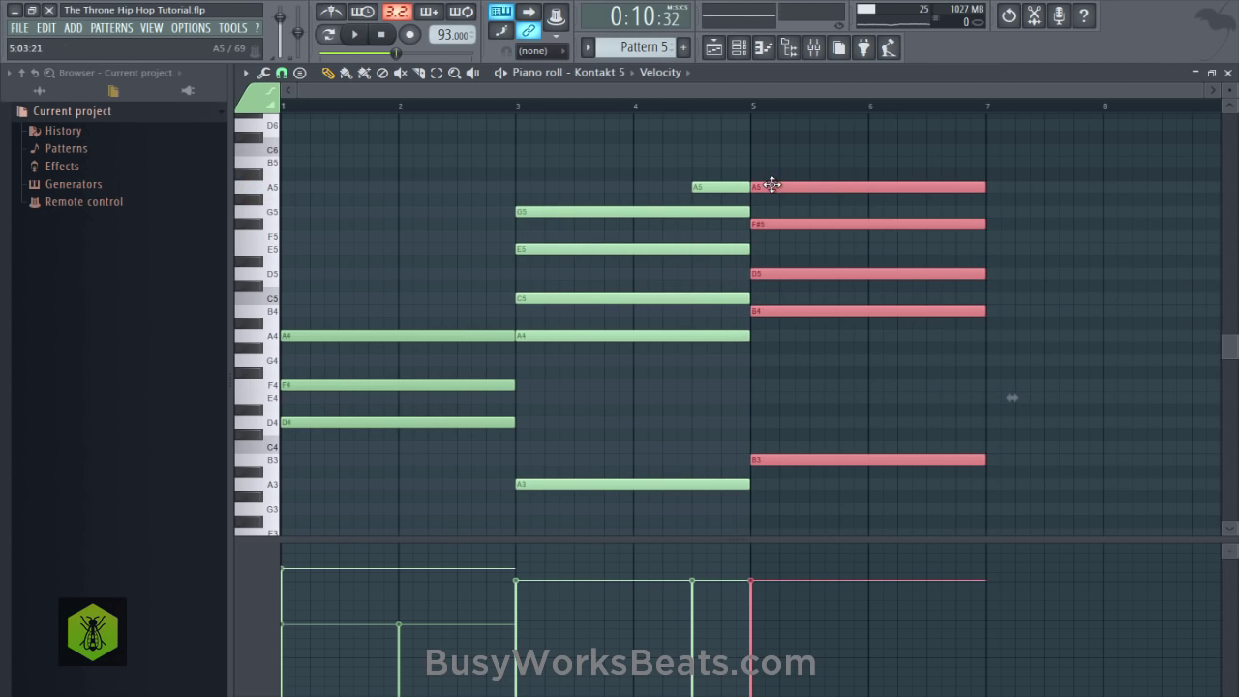
Play back the transition into the bar 5 chord, clear the note selection and save the project.
{"action": "left_click", "coordinate": [728, 111]}
{"action": "key", "text": "space"}
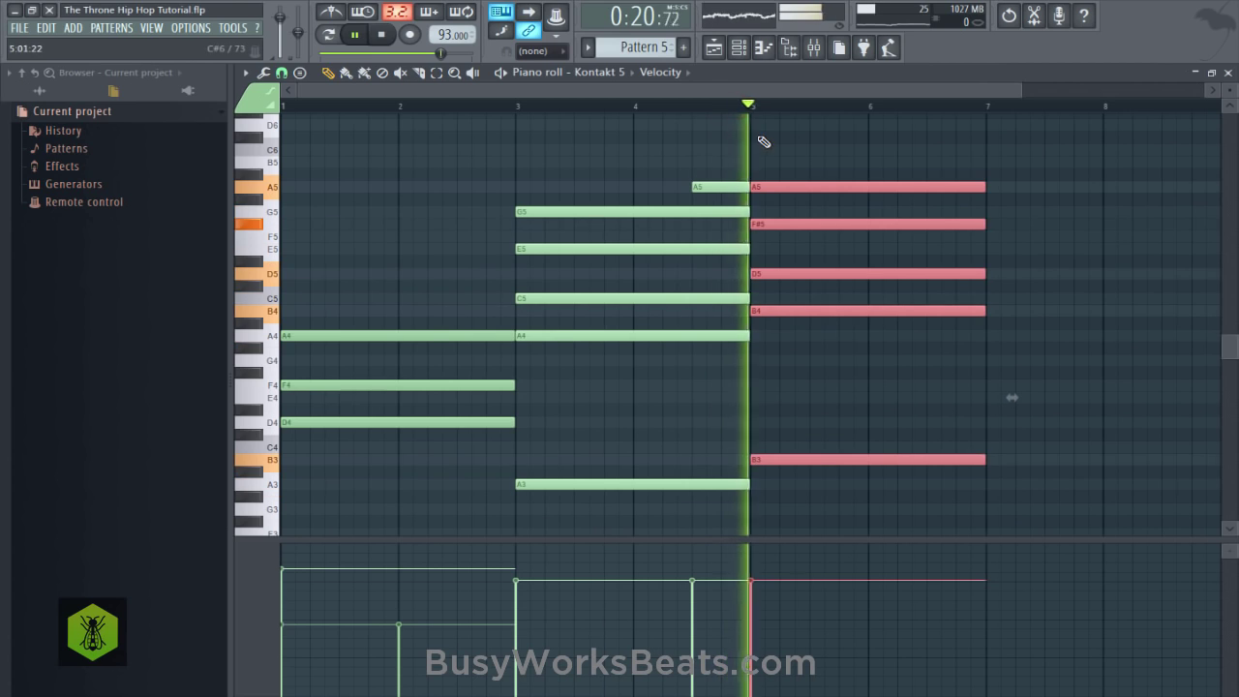
{"action": "key", "text": "space"}
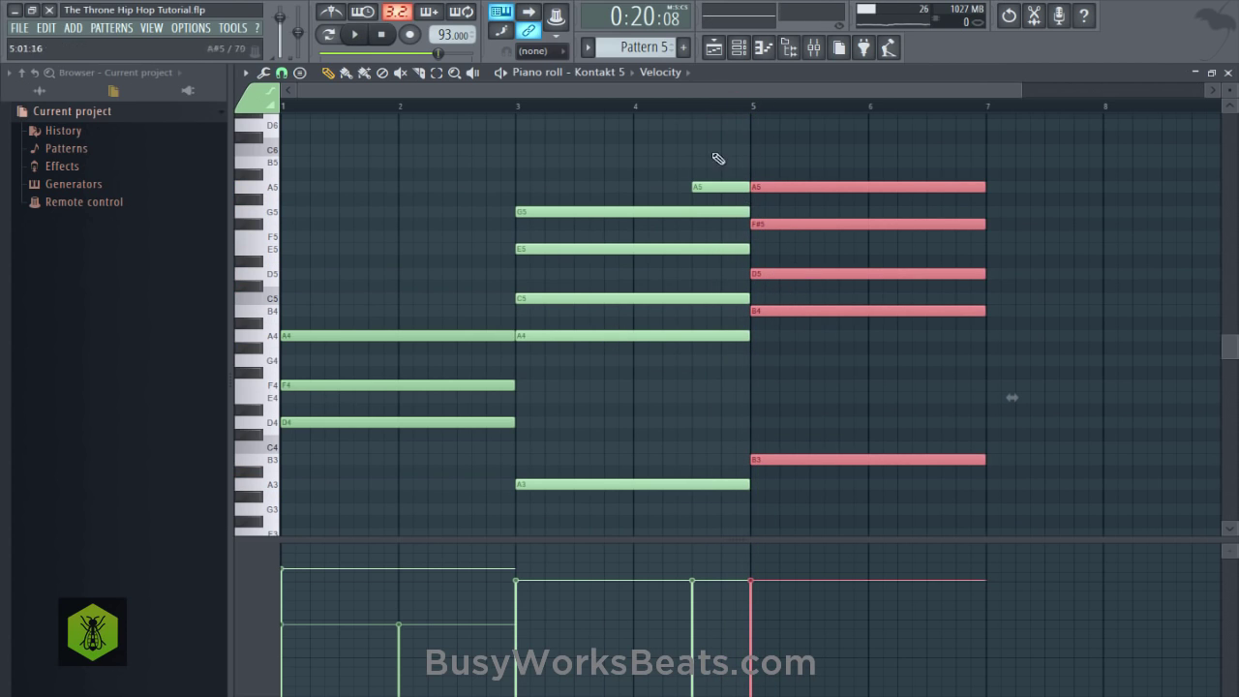
{"action": "key", "text": "space"}
{"action": "left_click", "coordinate": [512, 105]}
{"action": "left_click", "coordinate": [553, 125]}
{"action": "key", "text": "ctrl+s"}
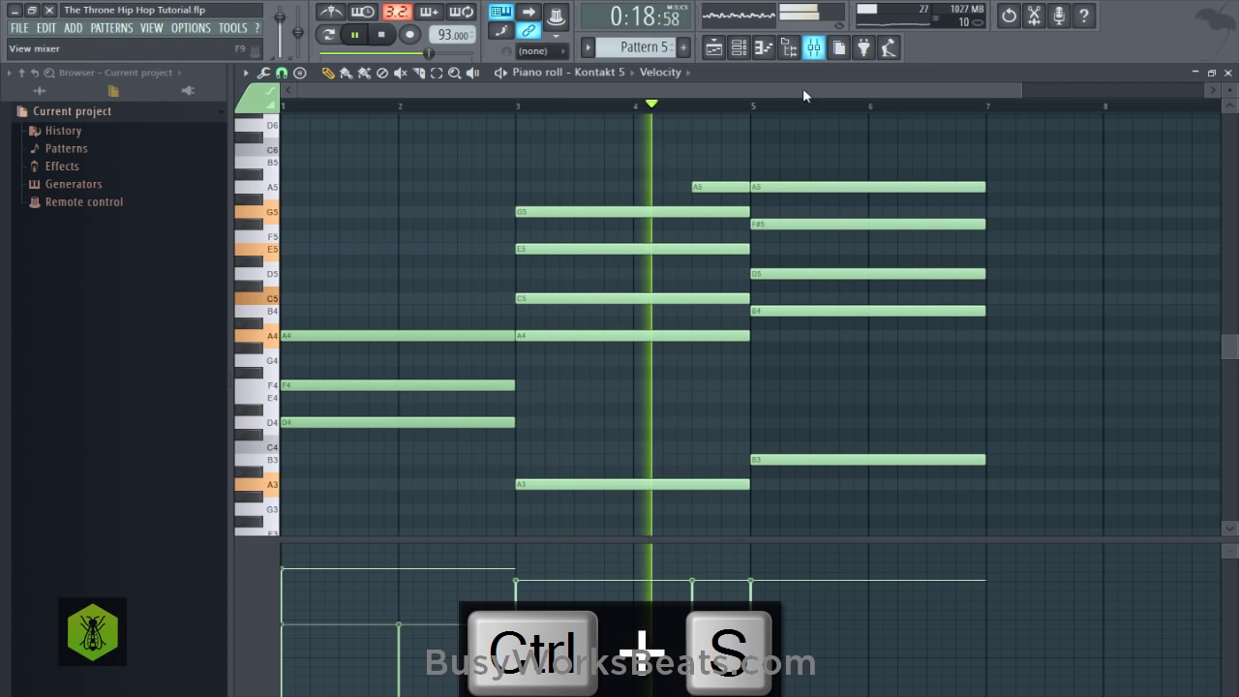
Delete the second Pattern 5 clip on playlist Track 4, save the project, and extend the first clip to bar 9.
{"action": "key", "text": "F5"}
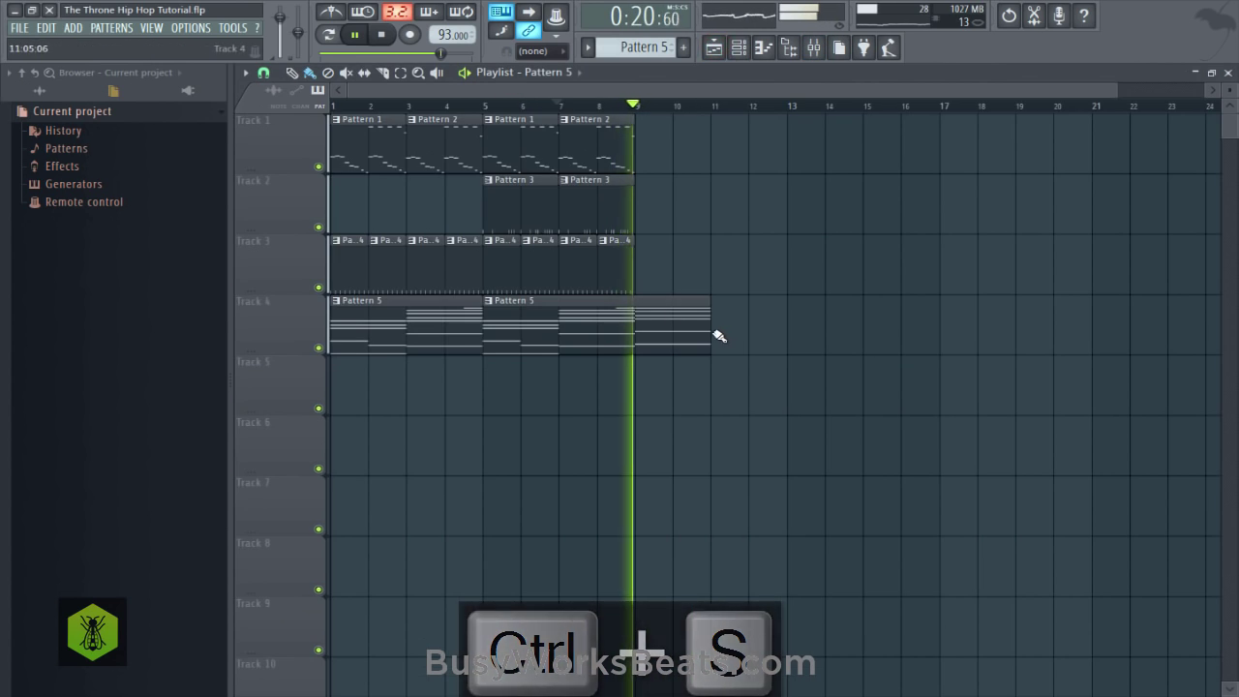
{"action": "key", "text": "space"}
{"action": "right_click", "coordinate": [703, 329]}
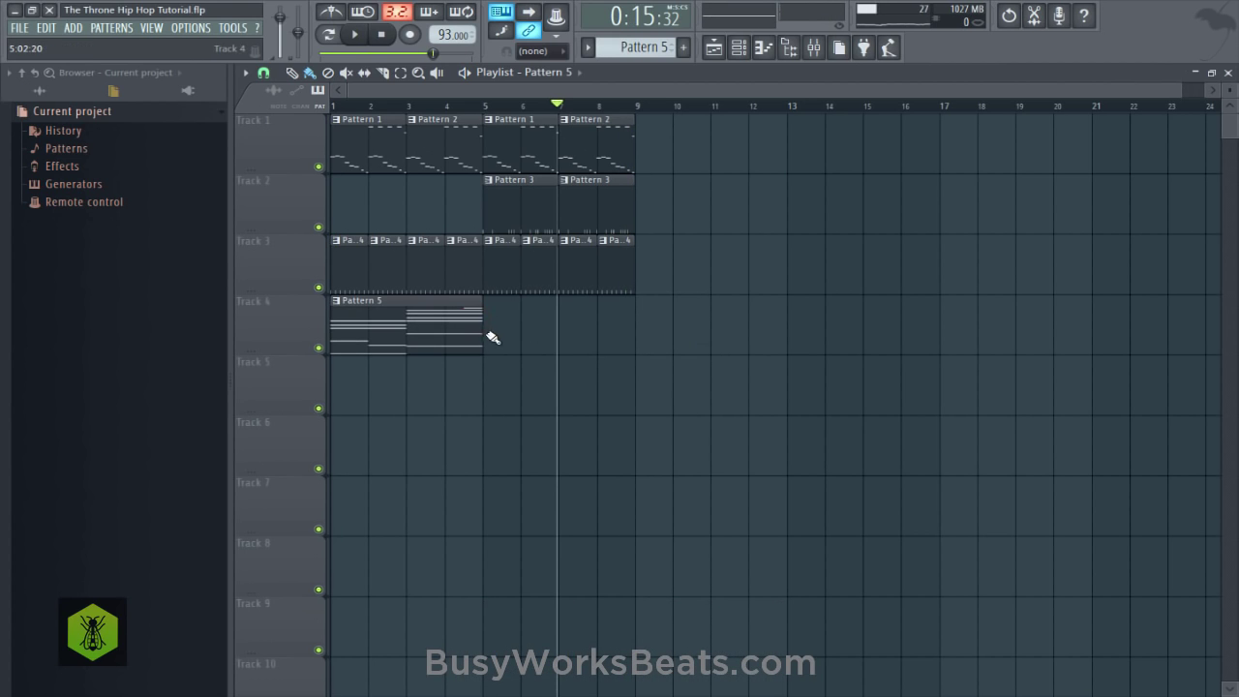
{"action": "key", "text": "ctrl+s"}
{"action": "left_click_drag", "start_coordinate": [592, 339], "coordinate": [635, 339]}
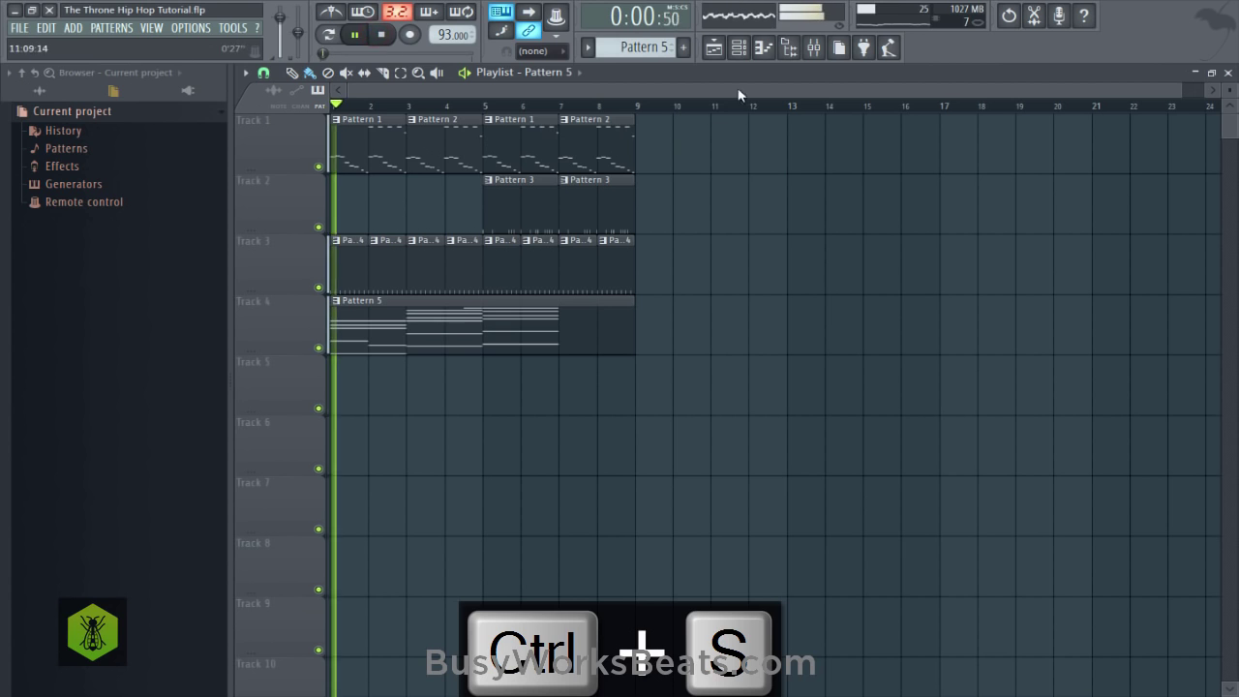
Re-pitch the Kontakt 5 chord at bar 5 to A#2, A#3, A#4, D5, F5 and A5.
{"action": "left_click", "coordinate": [741, 51]}
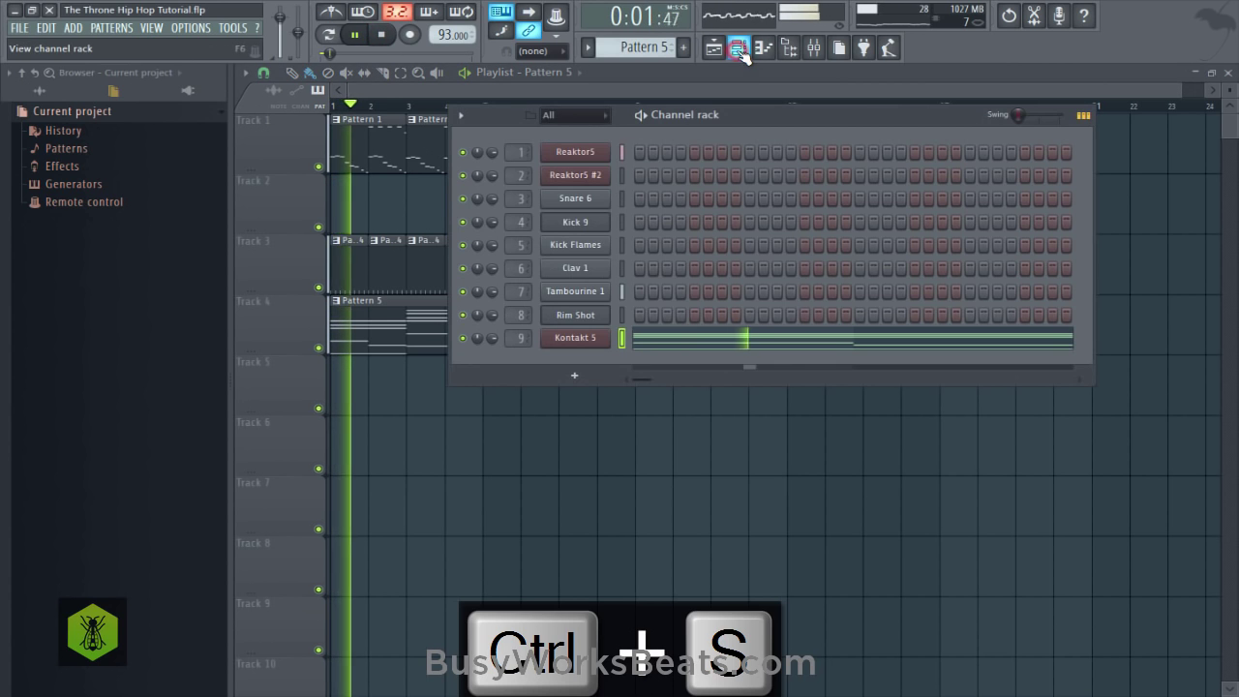
{"action": "left_click", "coordinate": [664, 332]}
{"action": "scroll", "coordinate": [539, 116], "scroll_direction": "down", "scroll_amount": 6}
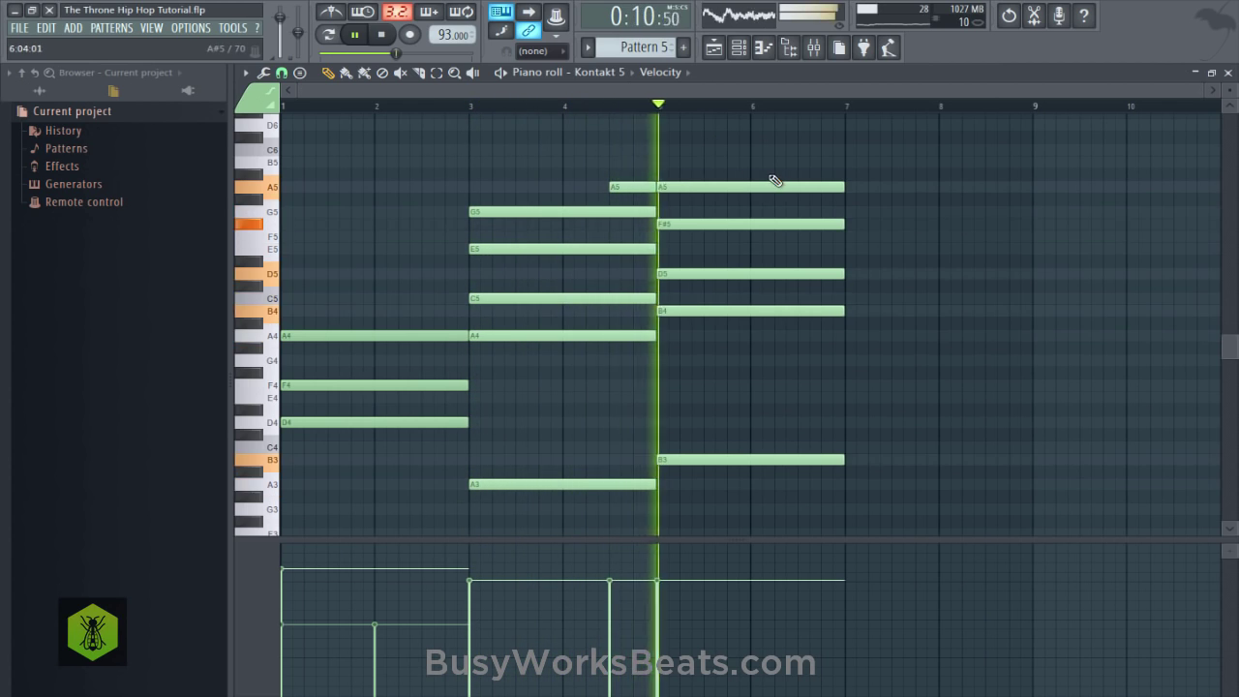
{"action": "key", "text": "space"}
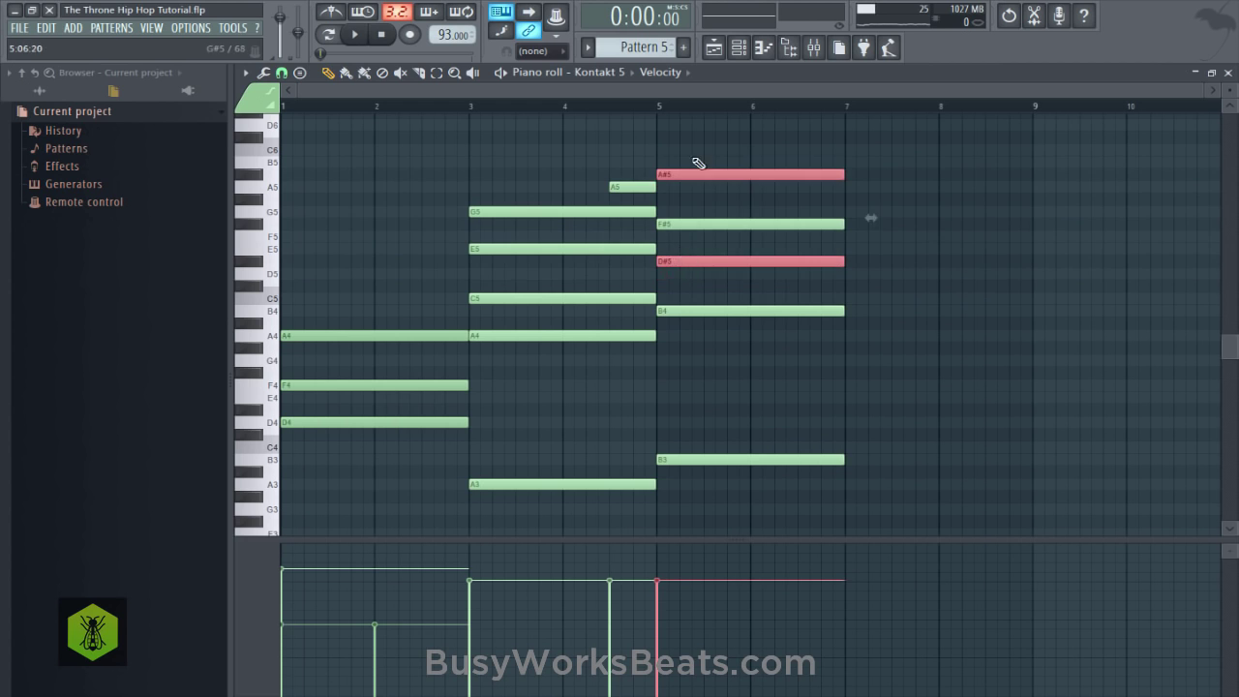
{"action": "left_click_drag", "start_coordinate": [694, 157], "coordinate": [679, 414]}
{"action": "scroll", "coordinate": [699, 377], "scroll_direction": "up", "scroll_amount": 3}
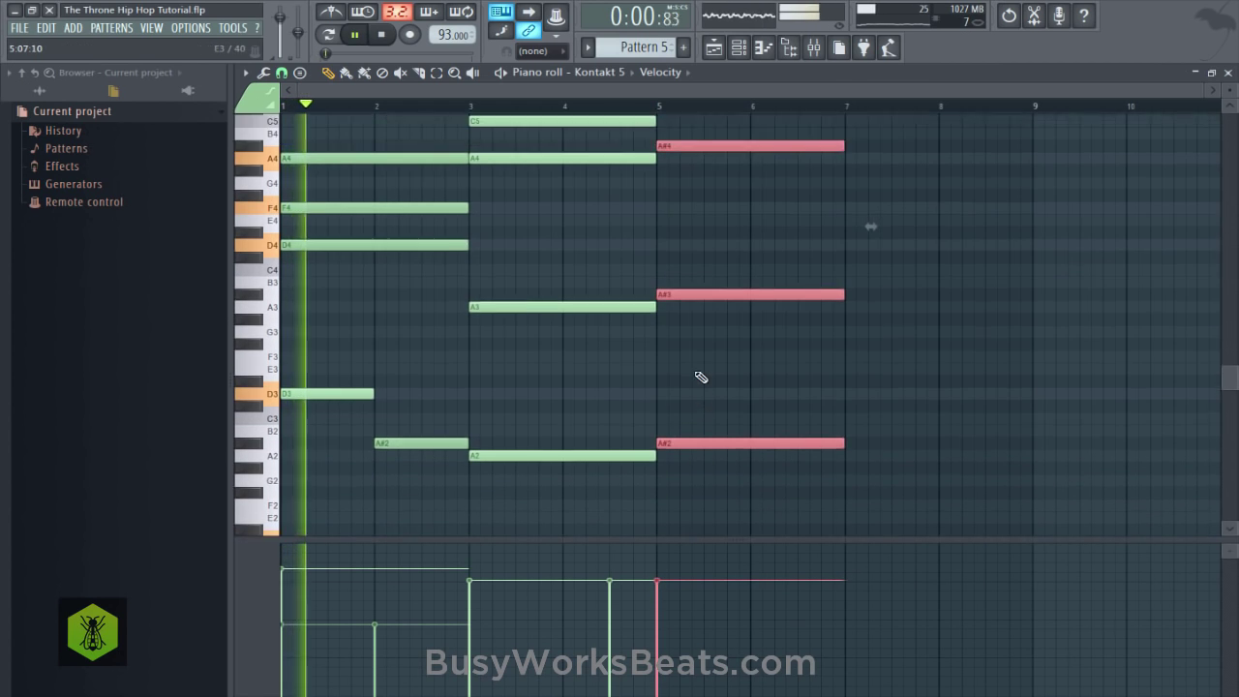
Delete the low D2 note in bars 1 and 2 of the Kontakt 5 part and save the project.
{"action": "scroll", "coordinate": [695, 368], "scroll_direction": "down", "scroll_amount": 4}
{"action": "key", "text": "space"}
{"action": "left_click", "coordinate": [276, 475]}
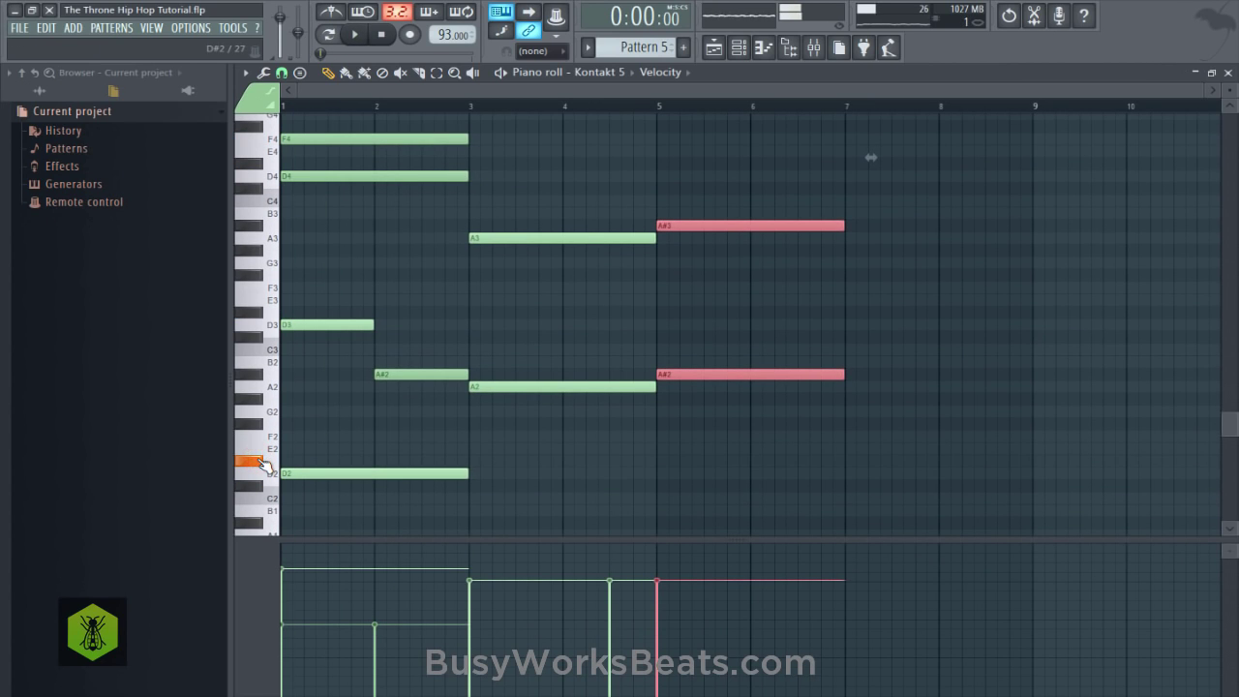
{"action": "right_click", "coordinate": [329, 473]}
{"action": "key", "text": "space"}
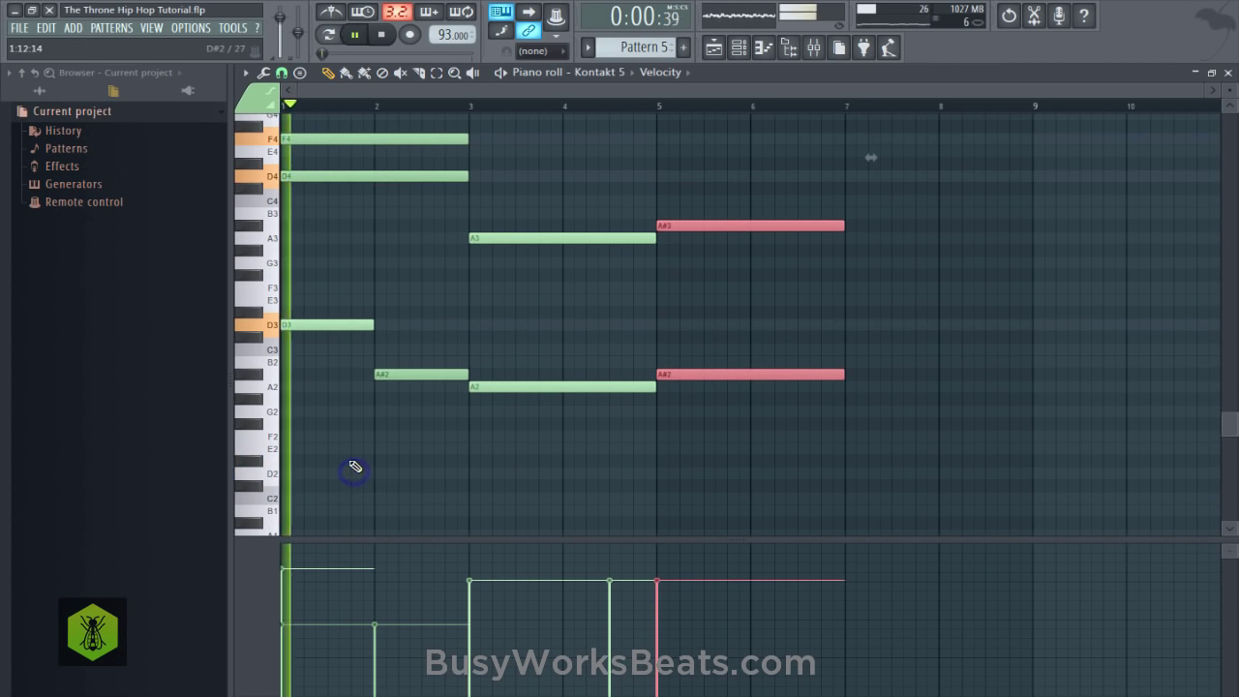
{"action": "key", "text": "ctrl+s"}
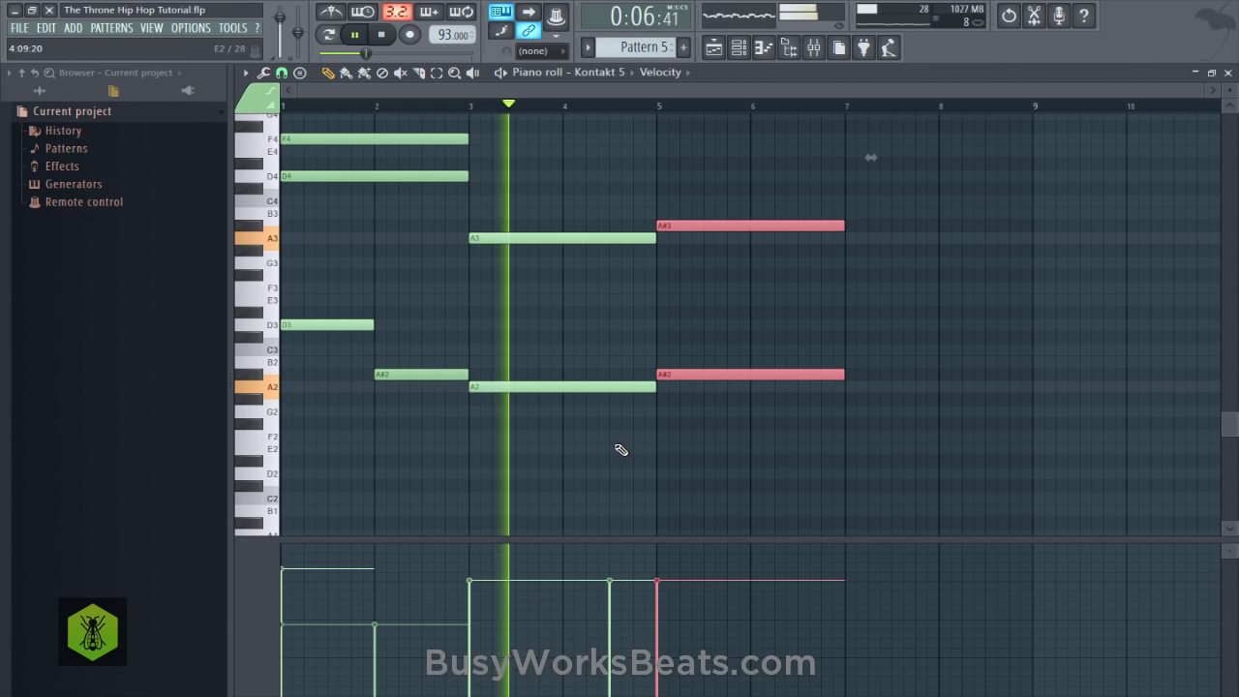
Draw a two-bar chord at bar 7 with the notes G2, G3, G4, B4 and D5, and save the project.
{"action": "scroll", "coordinate": [620, 450], "scroll_direction": "up", "scroll_amount": 2}
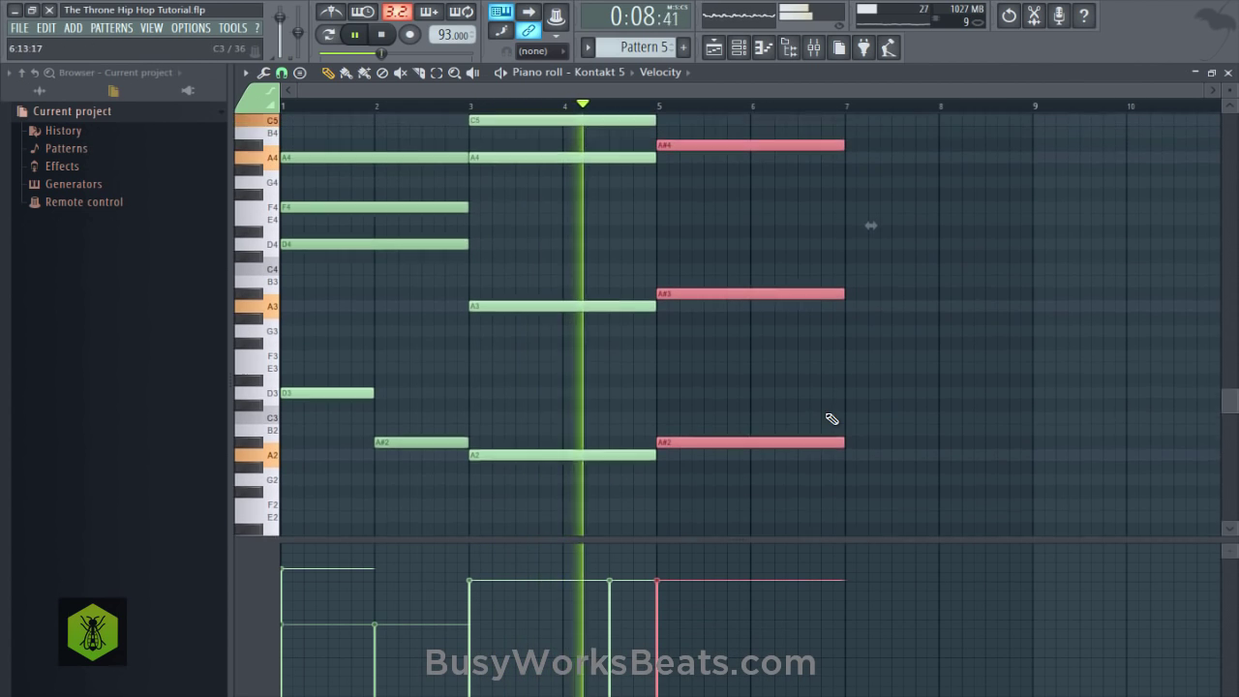
{"action": "scroll", "coordinate": [832, 418], "scroll_direction": "up", "scroll_amount": 6}
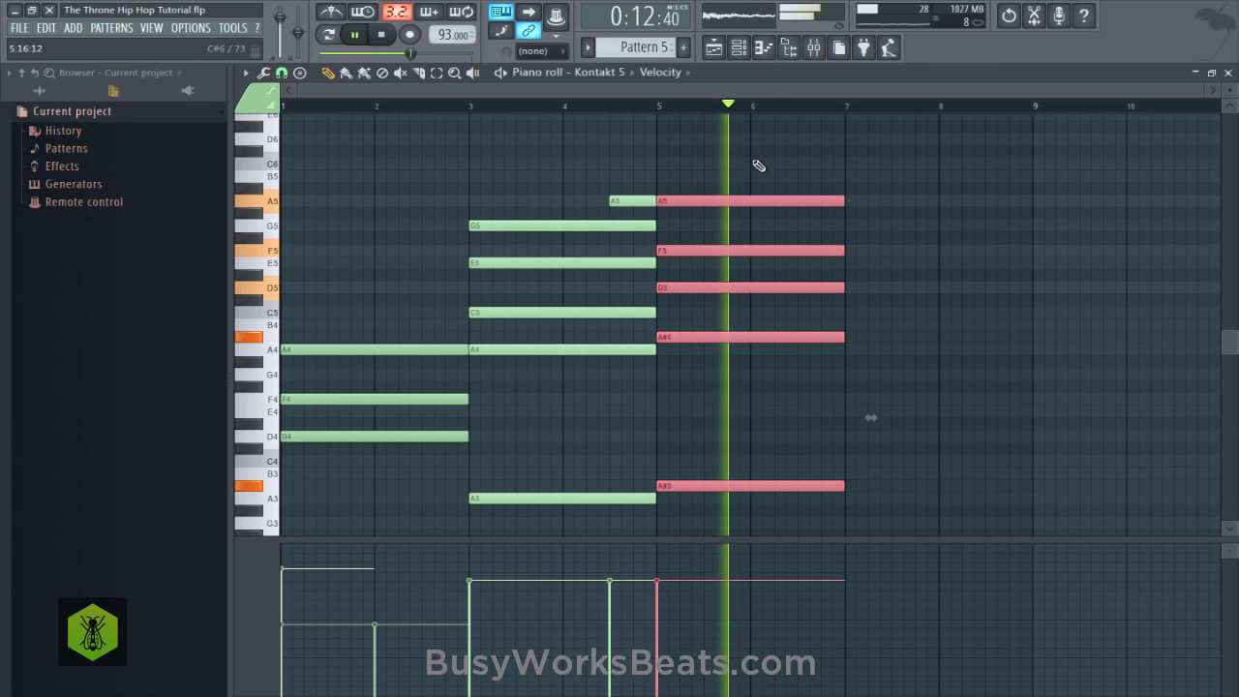
{"action": "left_click", "coordinate": [853, 227]}
{"action": "key", "text": "space"}
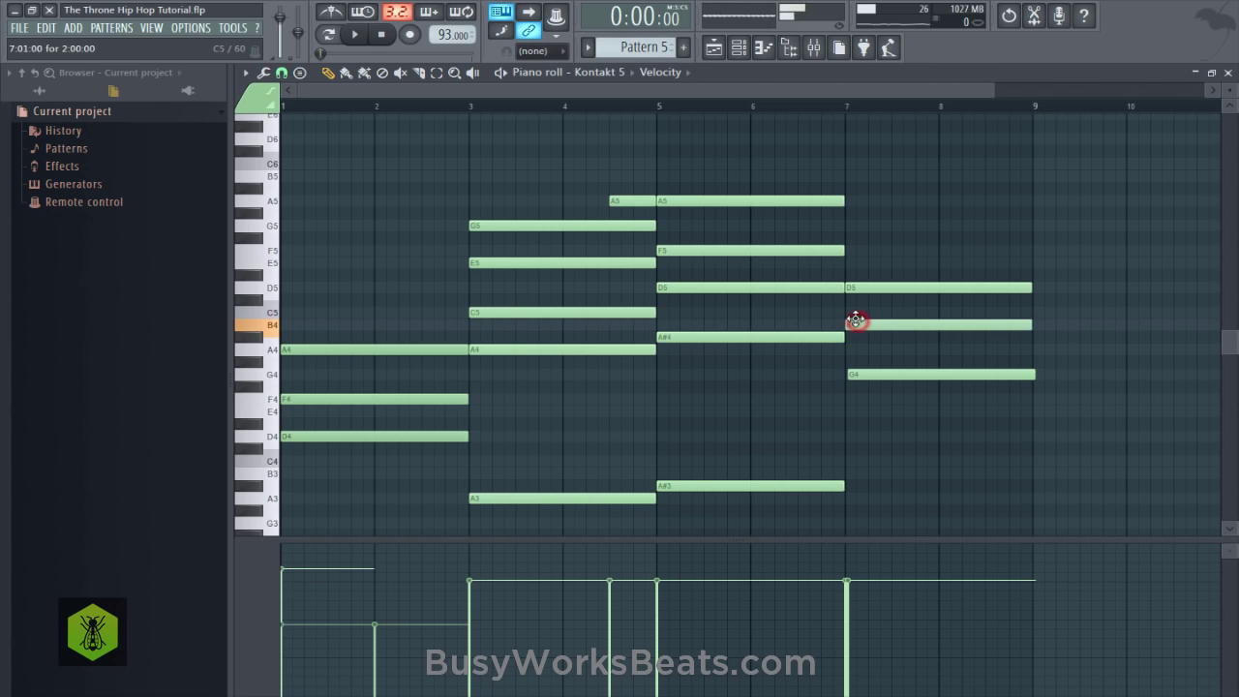
{"action": "scroll", "coordinate": [866, 366], "scroll_direction": "down", "scroll_amount": 1}
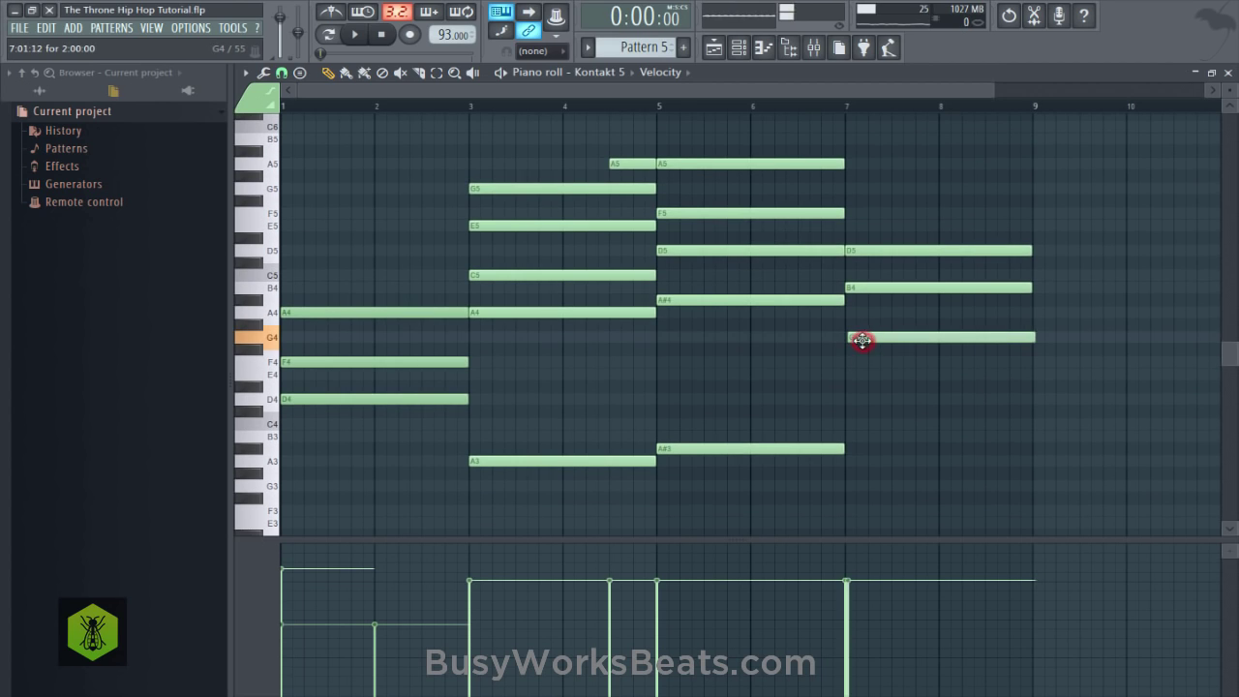
{"action": "scroll", "coordinate": [861, 415], "scroll_direction": "down", "scroll_amount": 1}
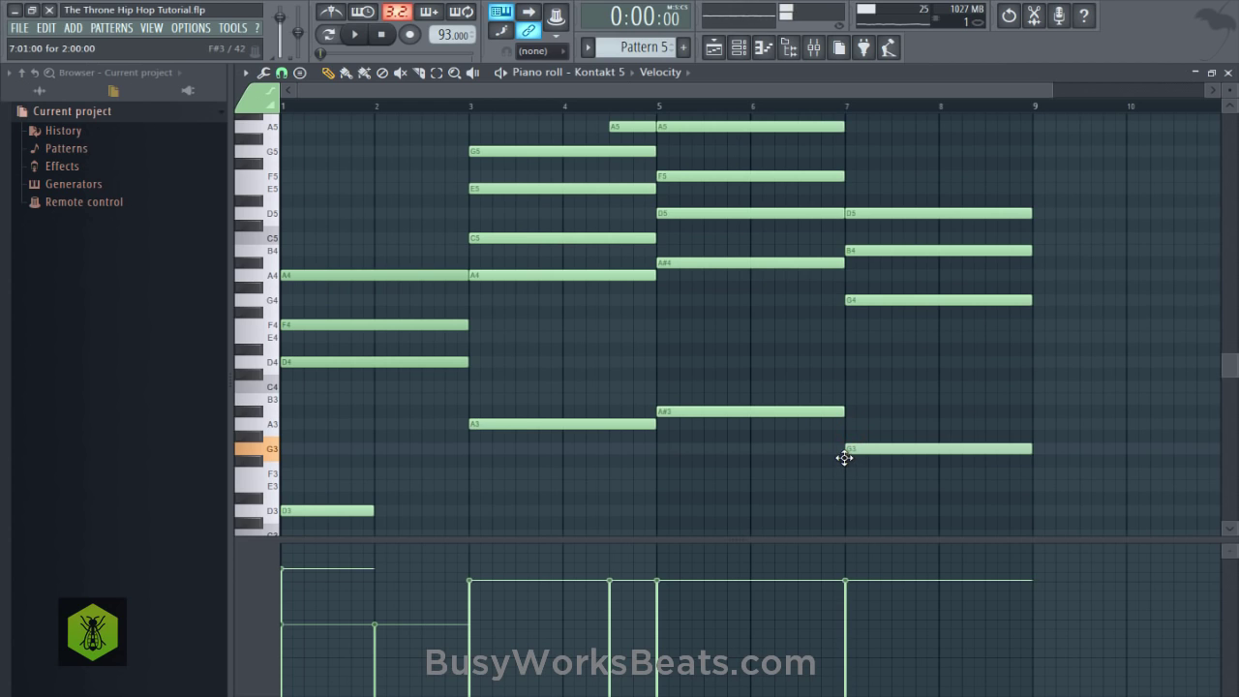
{"action": "scroll", "coordinate": [844, 457], "scroll_direction": "down", "scroll_amount": 3}
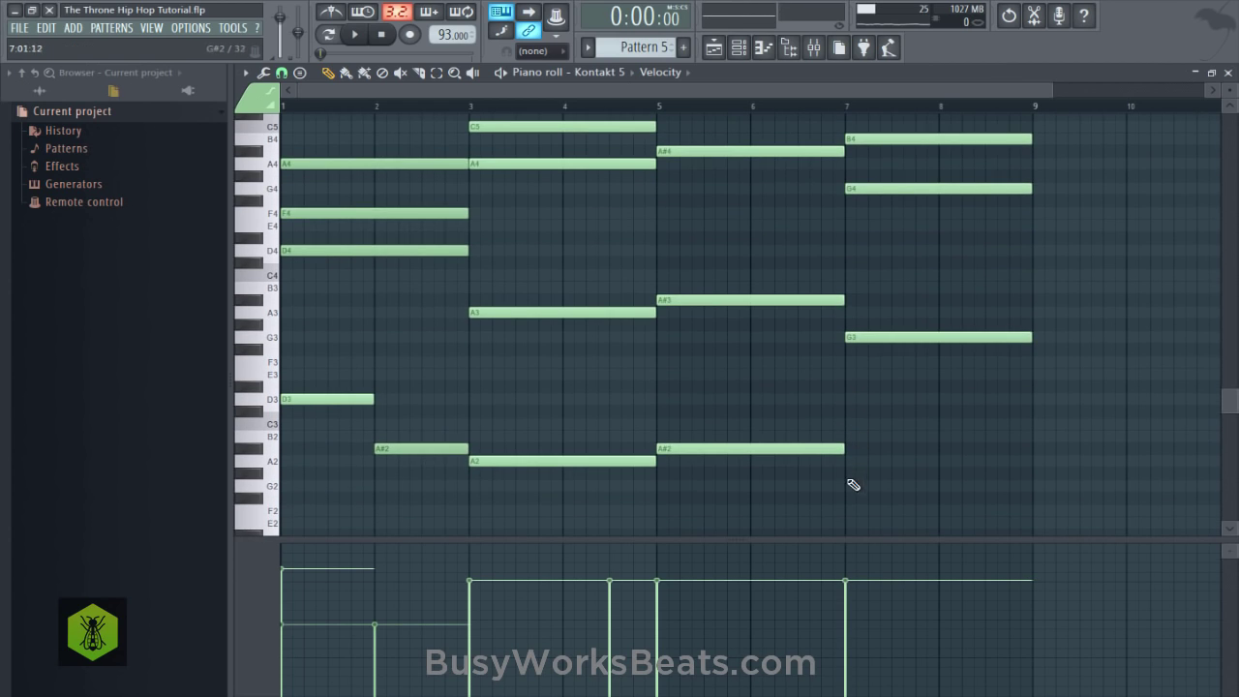
{"action": "key", "text": "ctrl+s"}
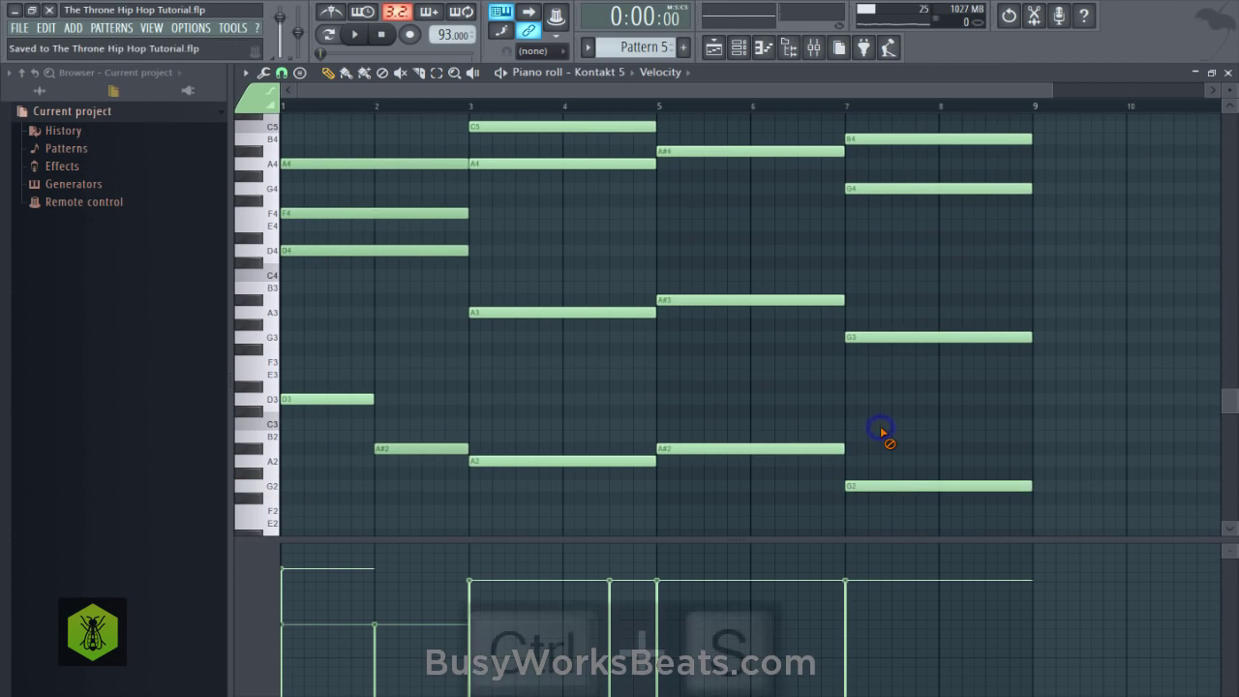
Play back Pattern 5 in the piano roll and listen to the full eight-bar Kontakt 5 progression.
{"action": "key", "text": "space"}
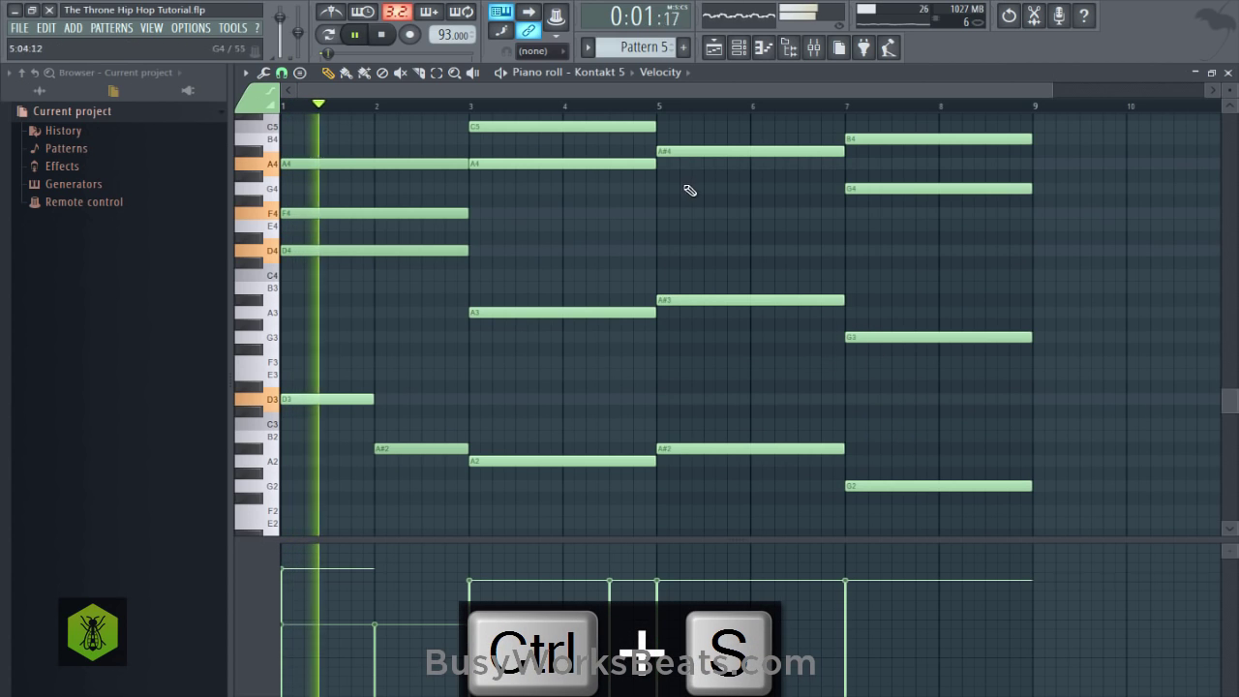
{"action": "scroll", "coordinate": [688, 190], "scroll_direction": "up", "scroll_amount": 2}
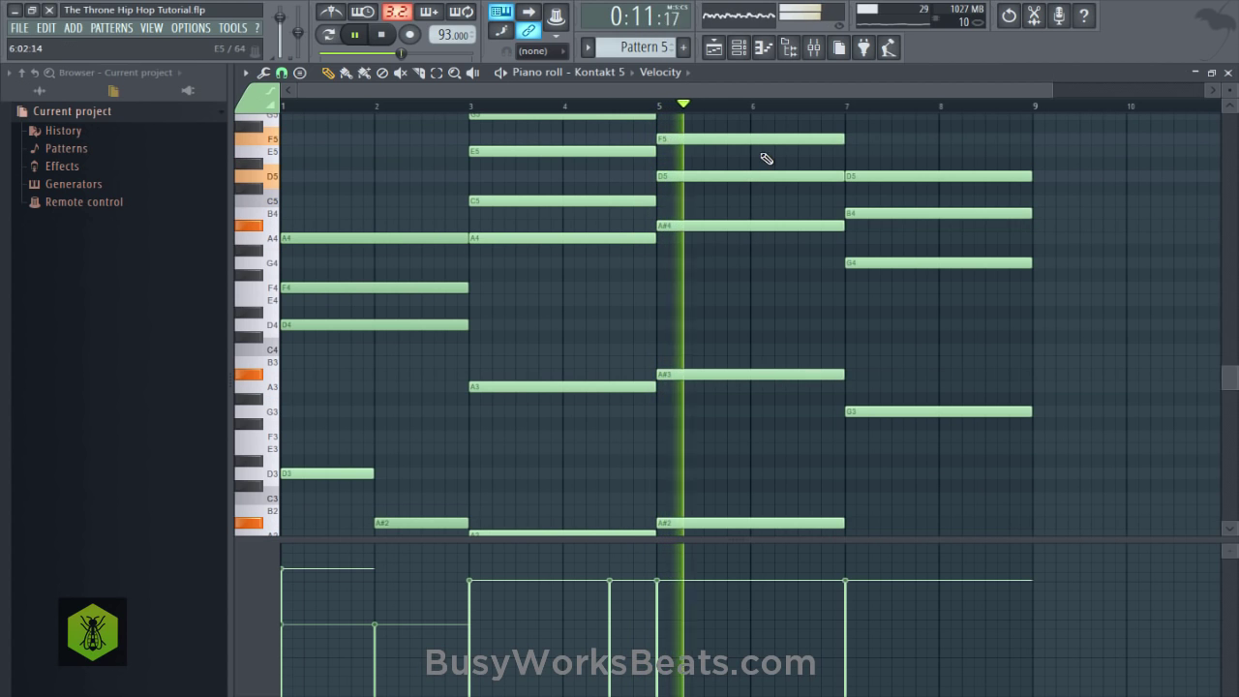
{"action": "scroll", "coordinate": [739, 110], "scroll_direction": "down", "scroll_amount": 2}
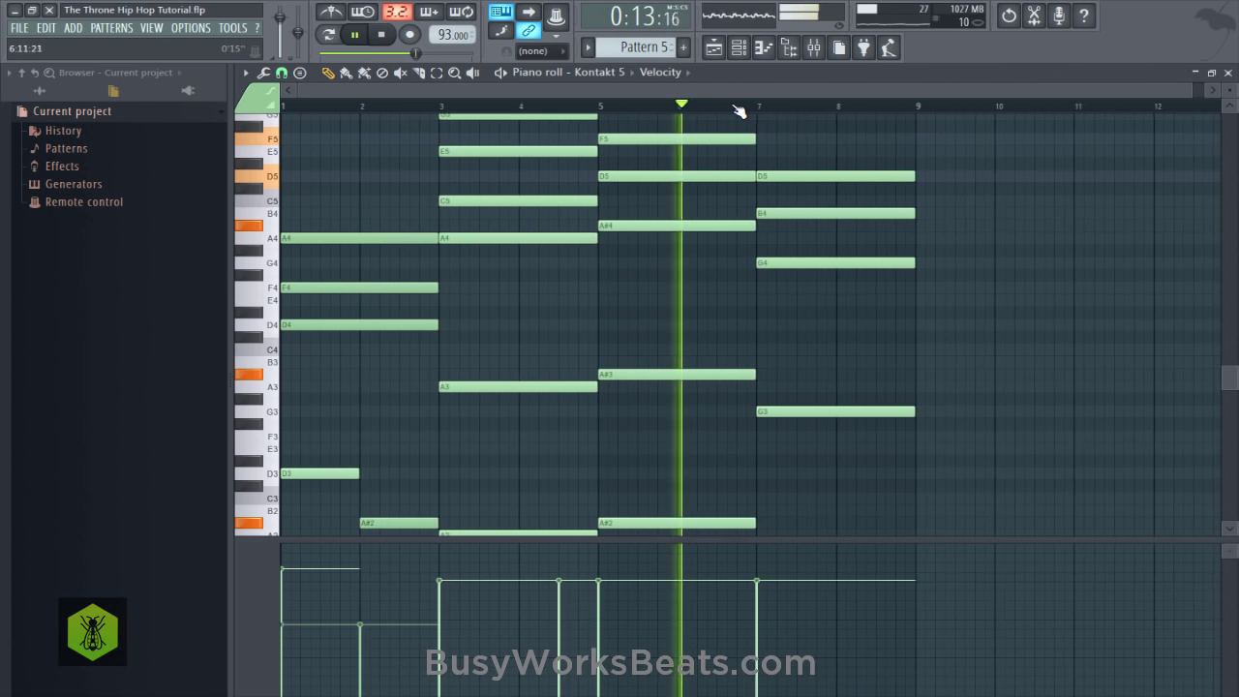
{"action": "scroll", "coordinate": [861, 170], "scroll_direction": "up", "scroll_amount": 2}
{"action": "scroll", "coordinate": [864, 199], "scroll_direction": "down", "scroll_amount": 3}
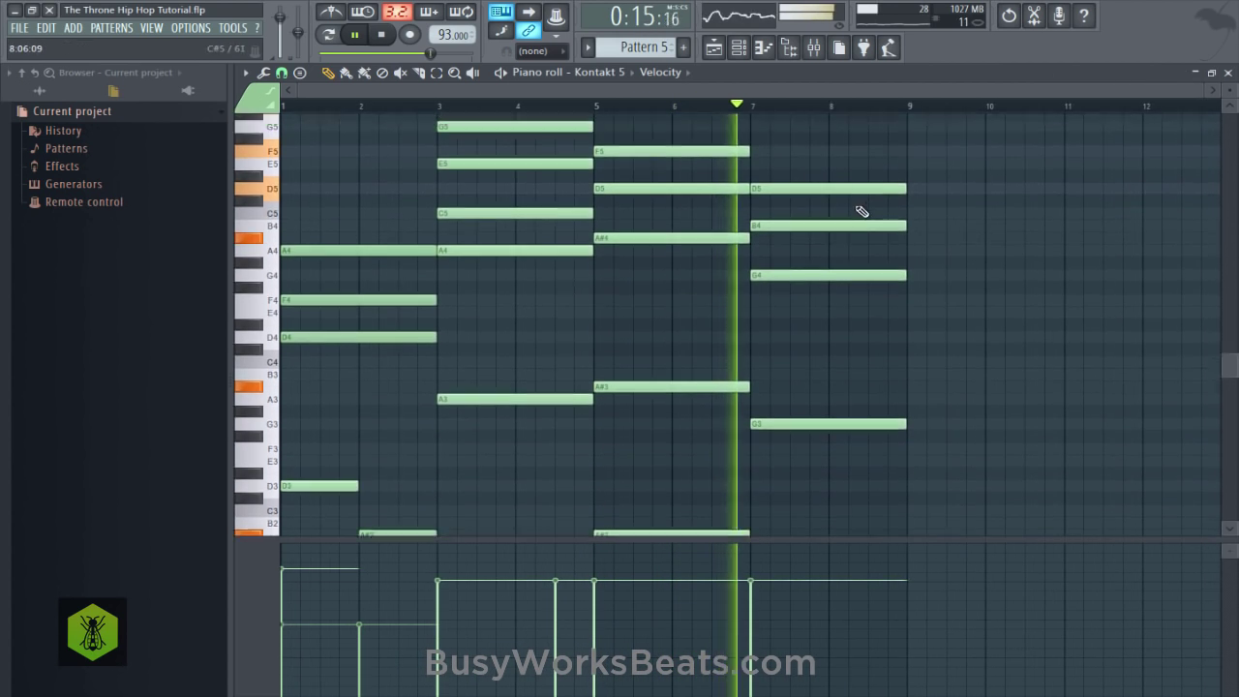
{"action": "scroll", "coordinate": [863, 210], "scroll_direction": "up", "scroll_amount": 2}
{"action": "key", "text": "space"}
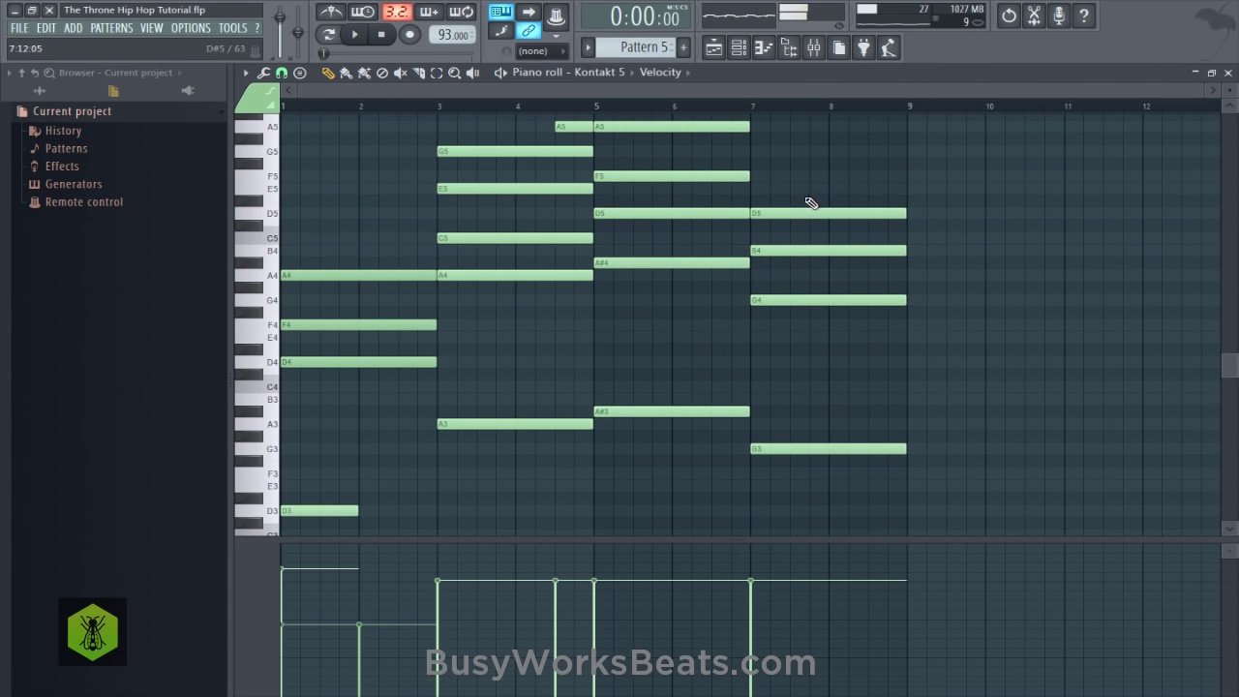
Lower the B4 of the bar 7 chord to A#4, add a two-bar F5 above it, and save the project.
{"action": "left_click", "coordinate": [738, 106]}
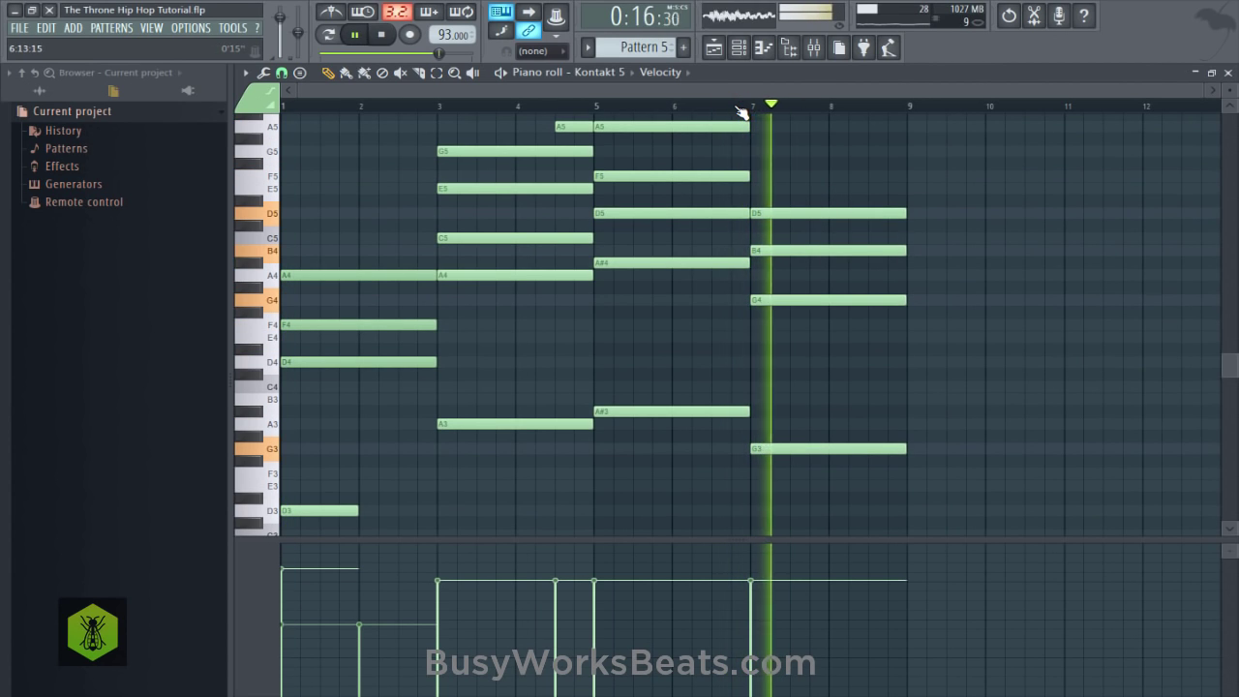
{"action": "key", "text": "space"}
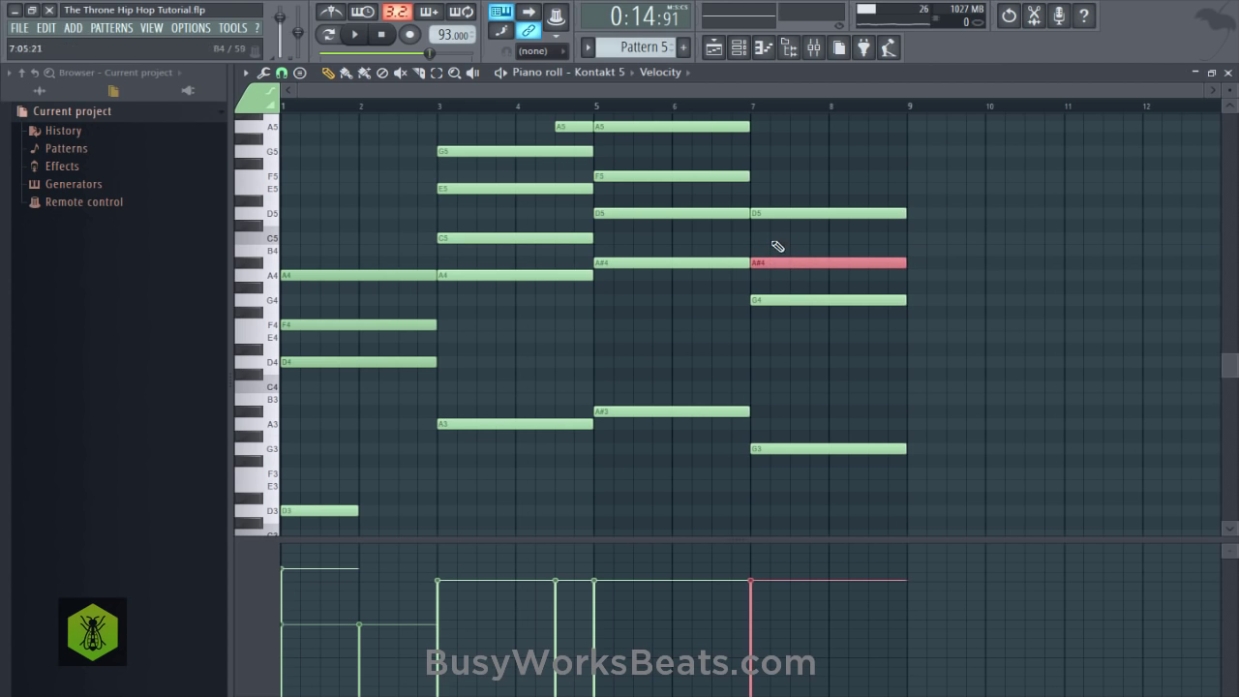
{"action": "left_click", "coordinate": [763, 181]}
{"action": "key", "text": "space"}
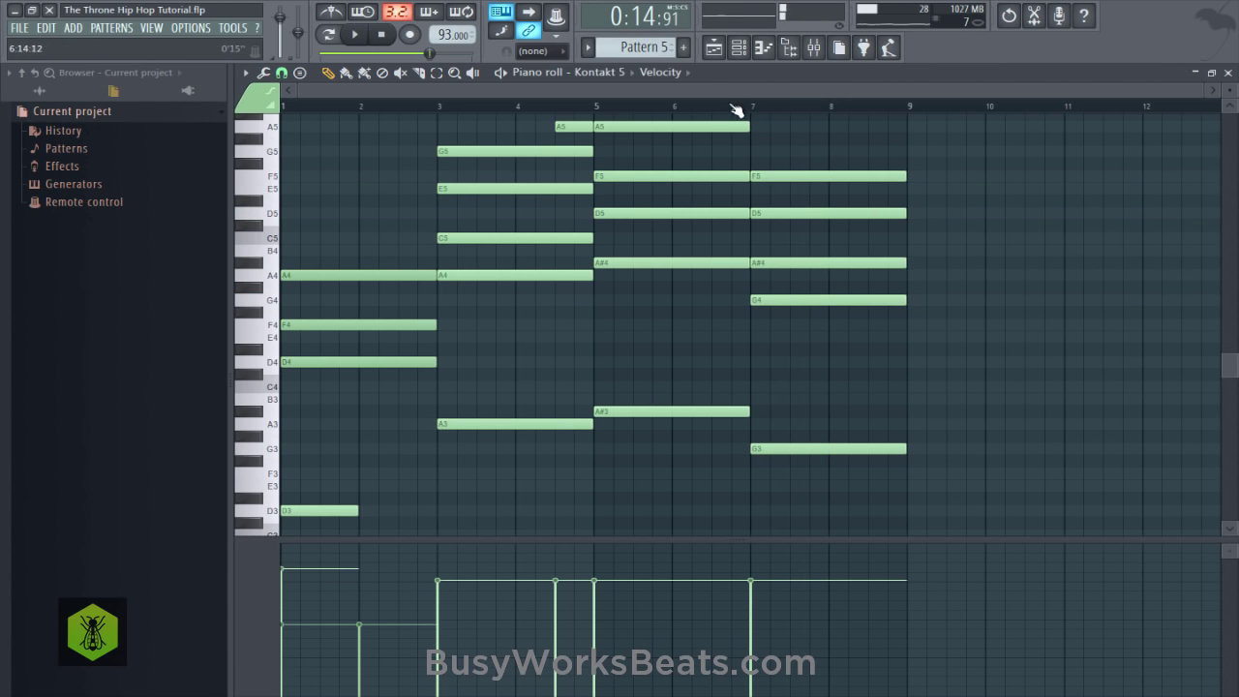
{"action": "left_click", "coordinate": [588, 103]}
{"action": "key", "text": "space"}
{"action": "key", "text": "ctrl+s"}
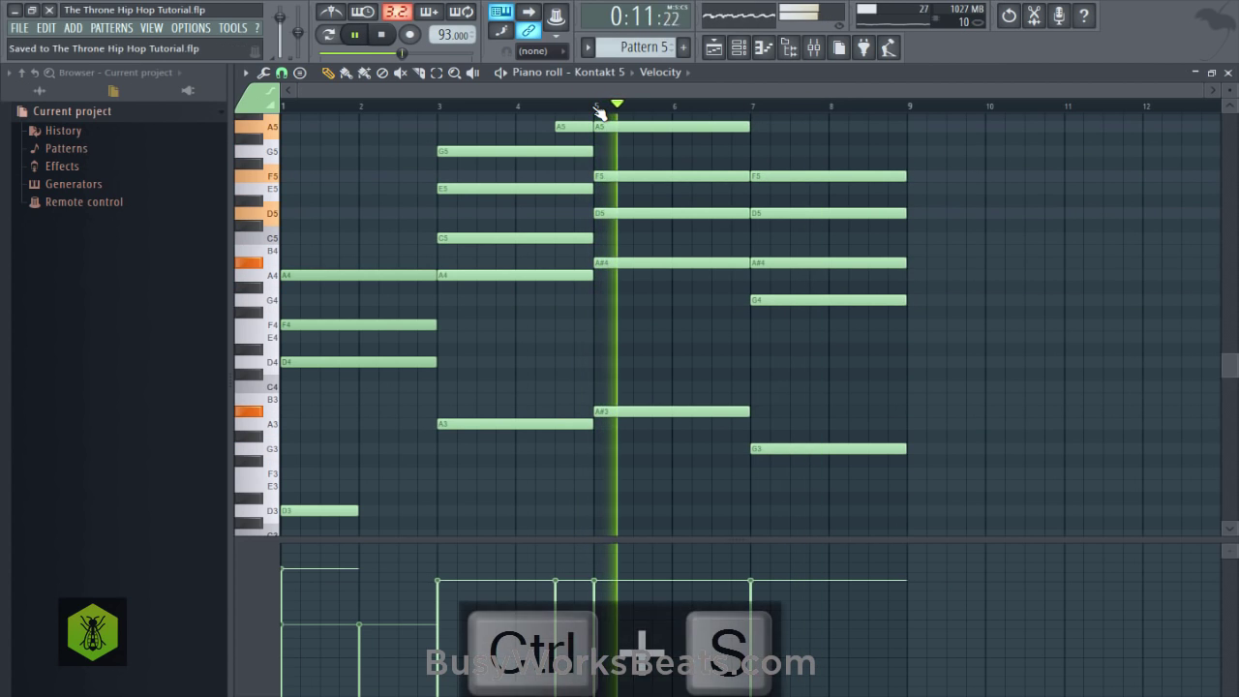
Shorten all notes of the bar 7 chord to one bar so they end at bar 8.
{"action": "left_click", "coordinate": [813, 47]}
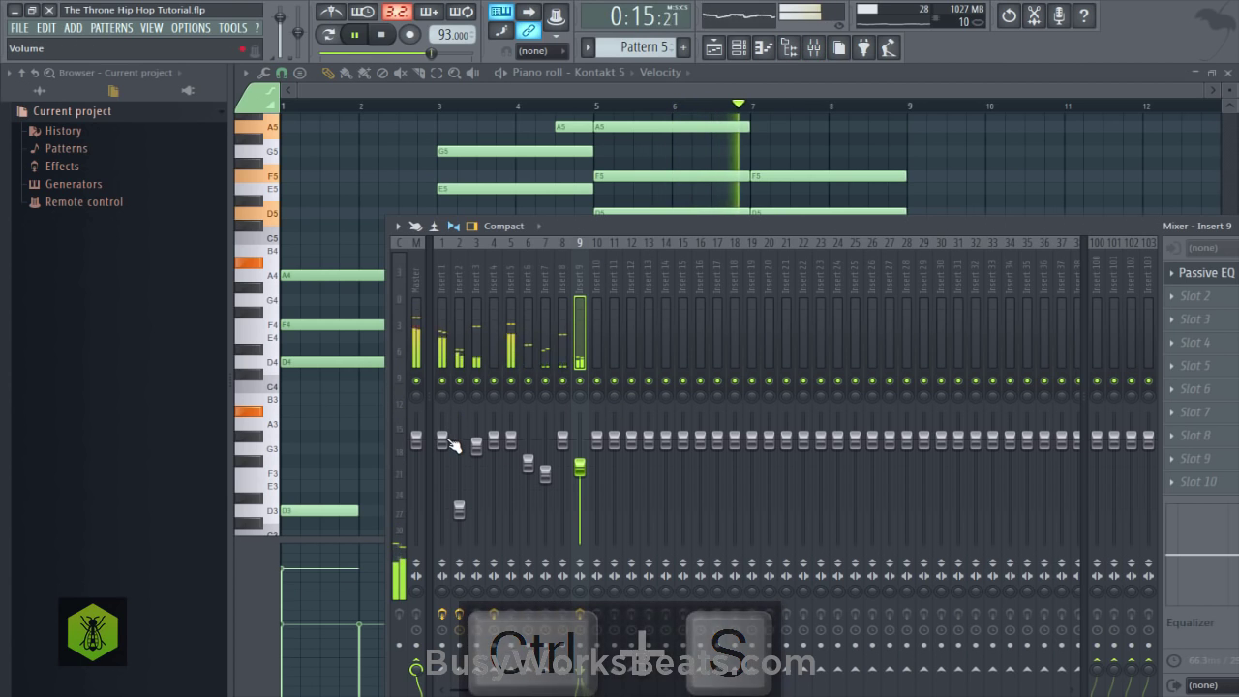
{"action": "key", "text": "F9"}
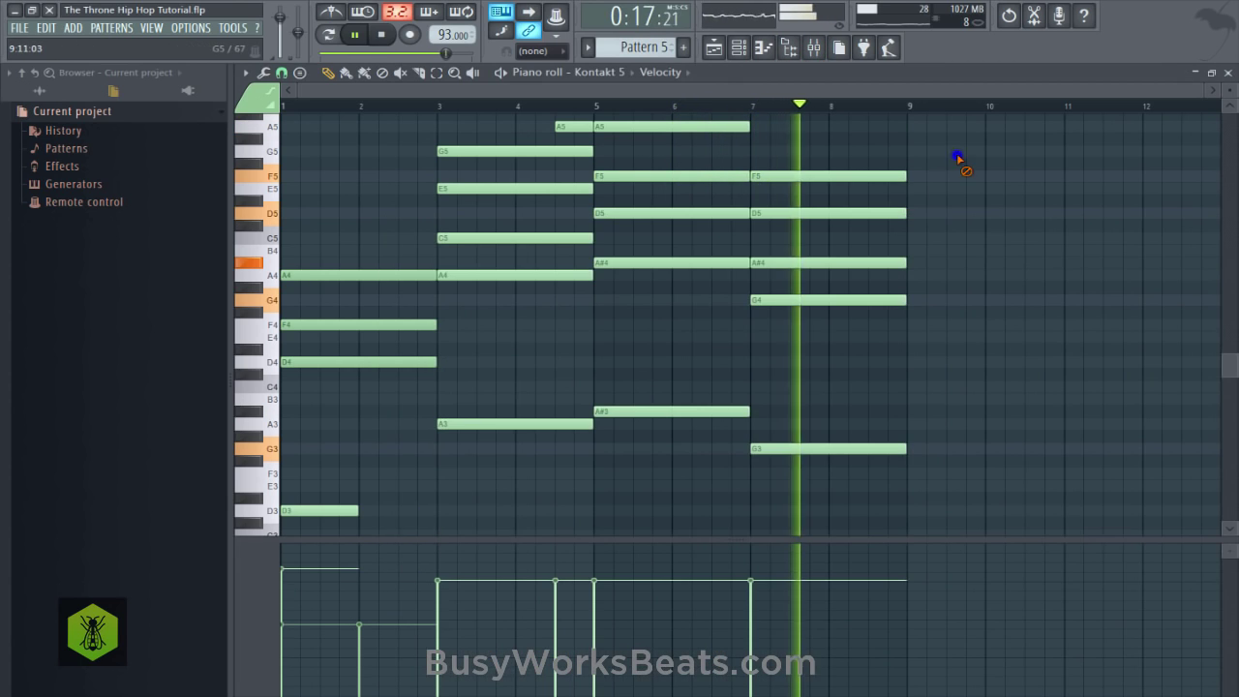
{"action": "key", "text": "space"}
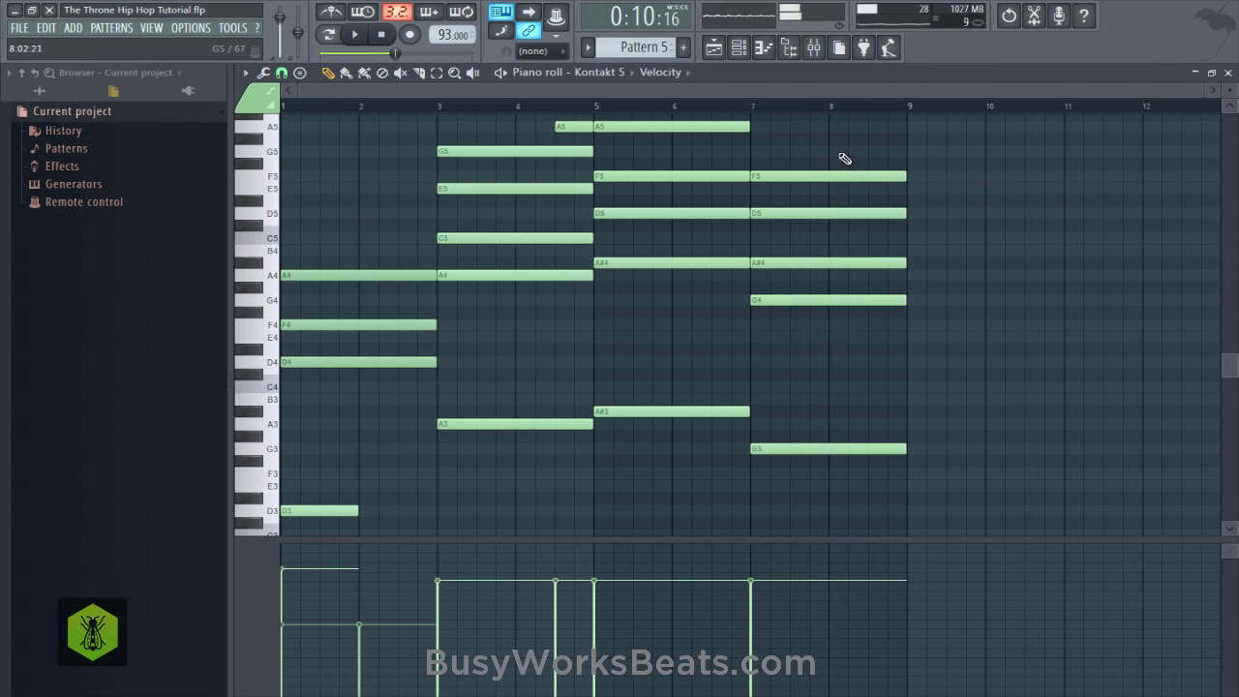
{"action": "scroll", "coordinate": [842, 494], "scroll_direction": "down", "scroll_amount": 5}
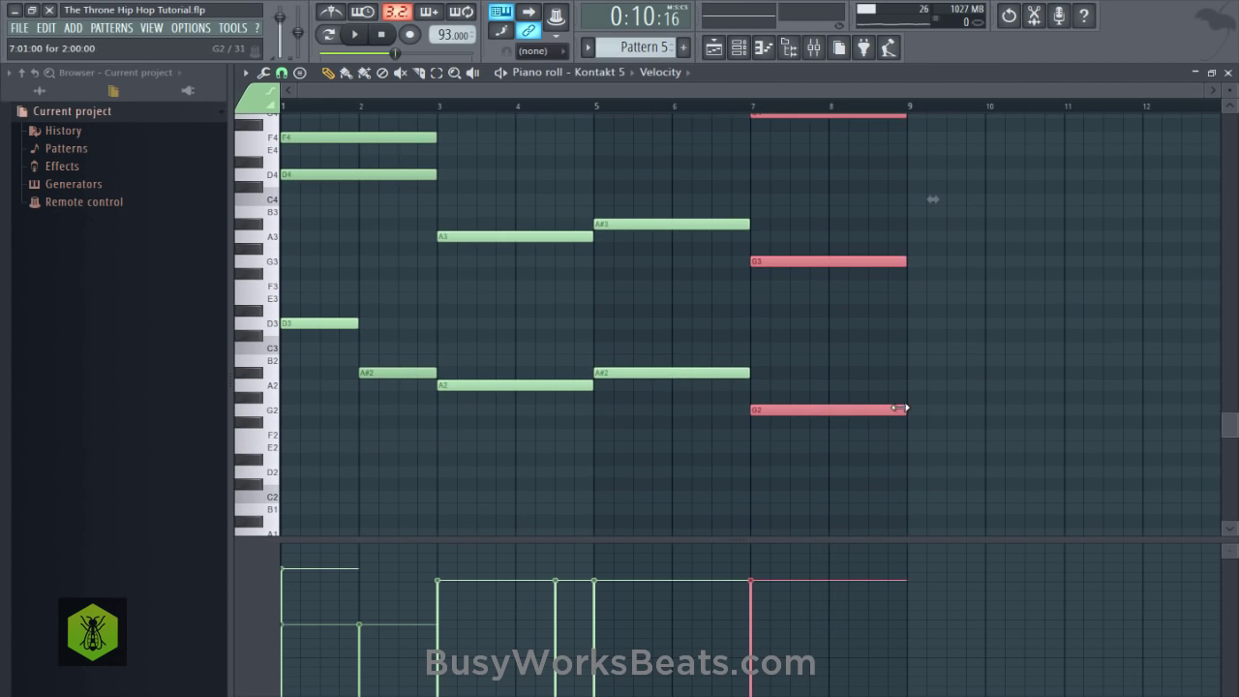
{"action": "scroll", "coordinate": [822, 410], "scroll_direction": "up", "scroll_amount": 5}
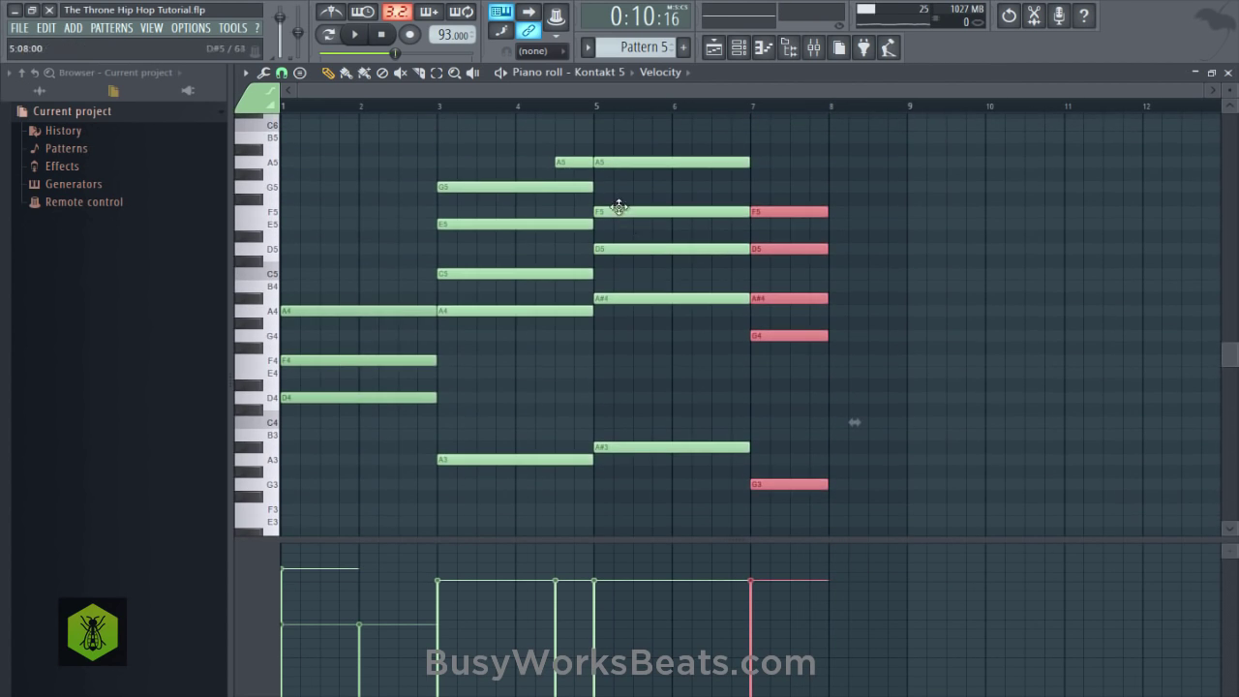
Copy the bar 3 chord (A2, A3, A4, C5, E5, G5) to bar 8, shorten it to one bar, and save the project.
{"action": "left_click_drag", "start_coordinate": [539, 184], "coordinate": [889, 446]}
{"action": "left_click_drag", "start_coordinate": [861, 400], "coordinate": [865, 400]}
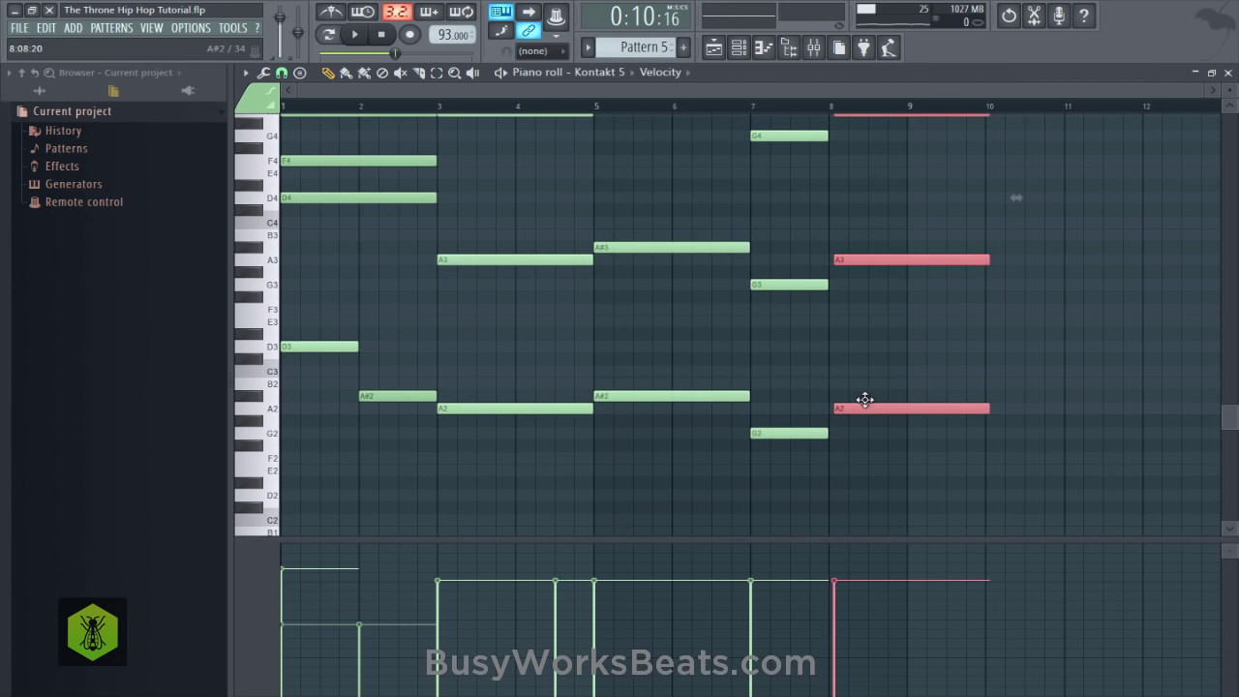
{"action": "left_click_drag", "start_coordinate": [985, 407], "coordinate": [906, 407]}
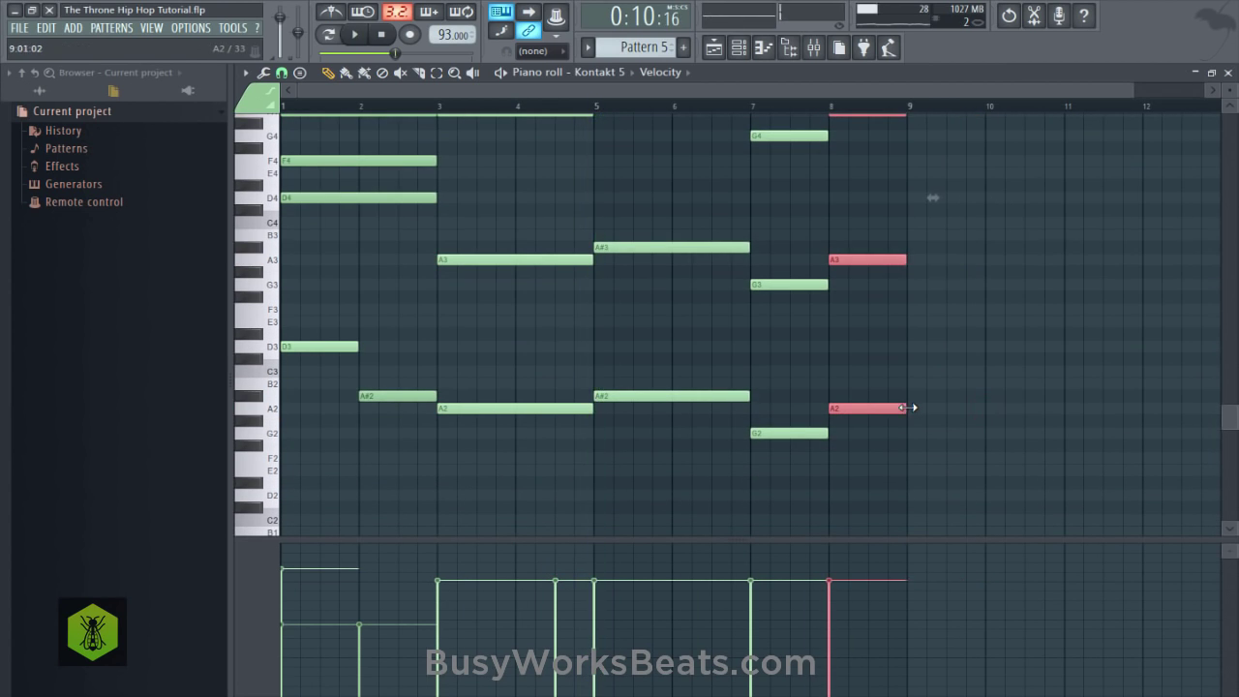
{"action": "scroll", "coordinate": [957, 422], "scroll_direction": "up", "scroll_amount": 3}
{"action": "right_click", "coordinate": [943, 422]}
{"action": "scroll", "coordinate": [938, 417], "scroll_direction": "up", "scroll_amount": 3}
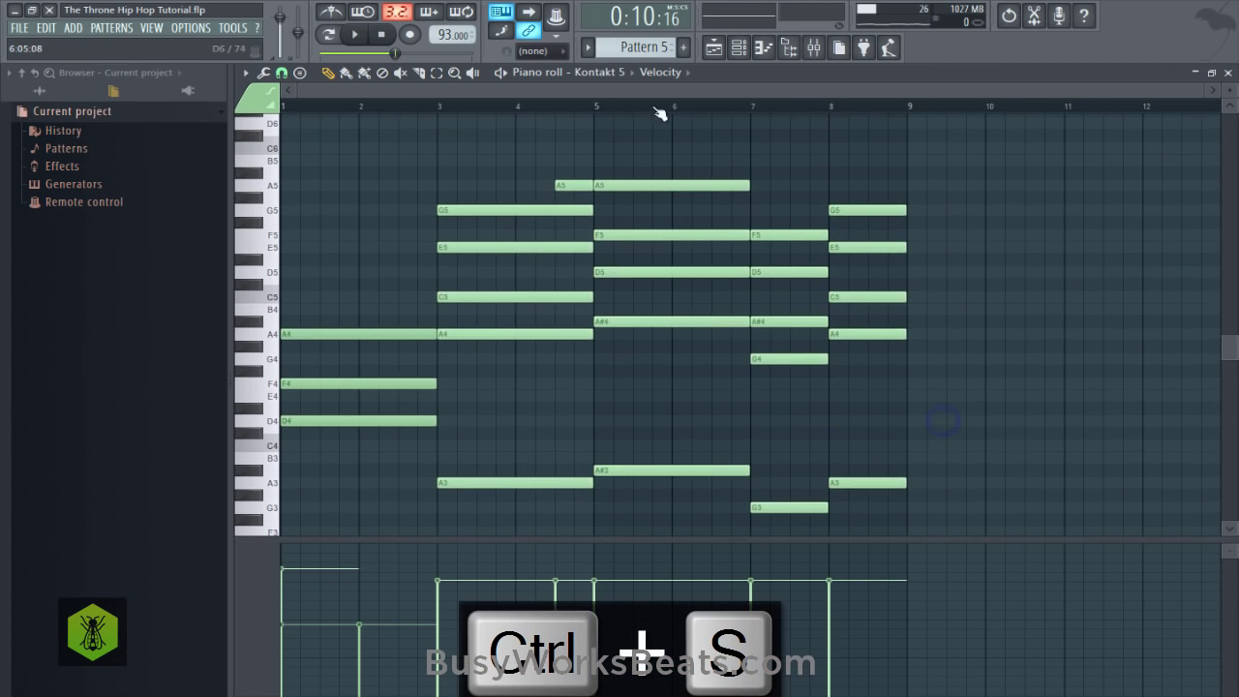
{"action": "left_click", "coordinate": [1227, 73]}
{"action": "left_click_drag", "start_coordinate": [668, 219], "coordinate": [657, 152]}
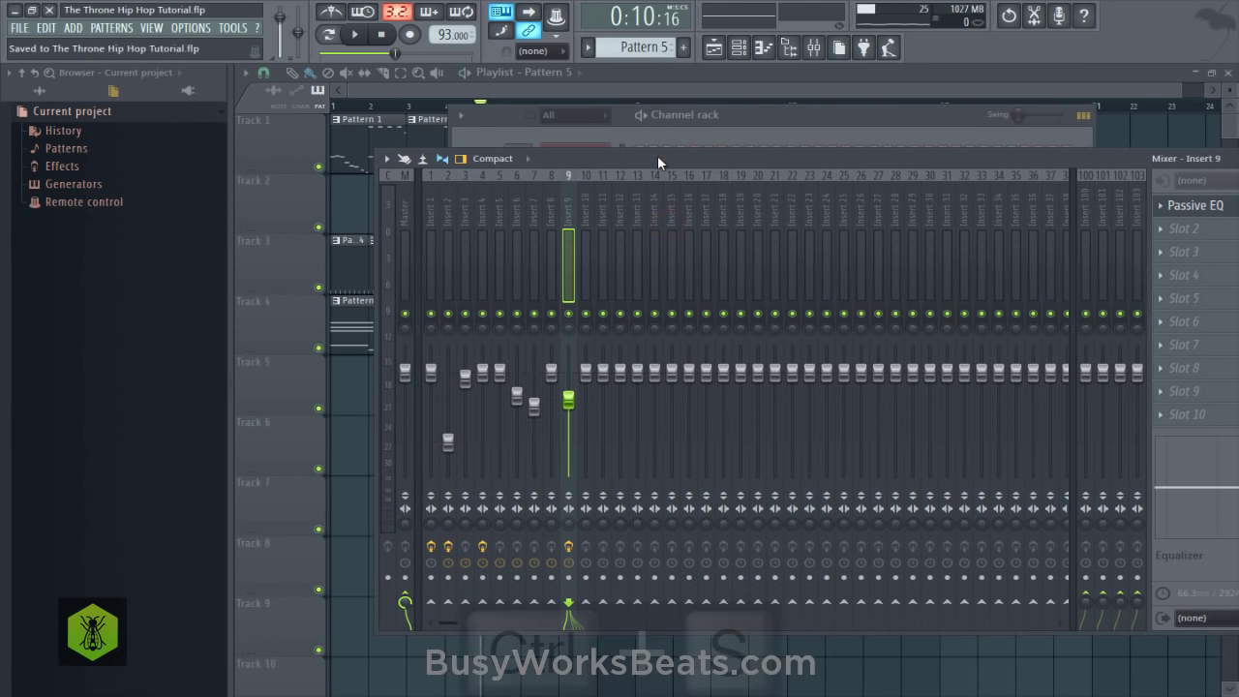
{"action": "key", "text": "ctrl+s"}
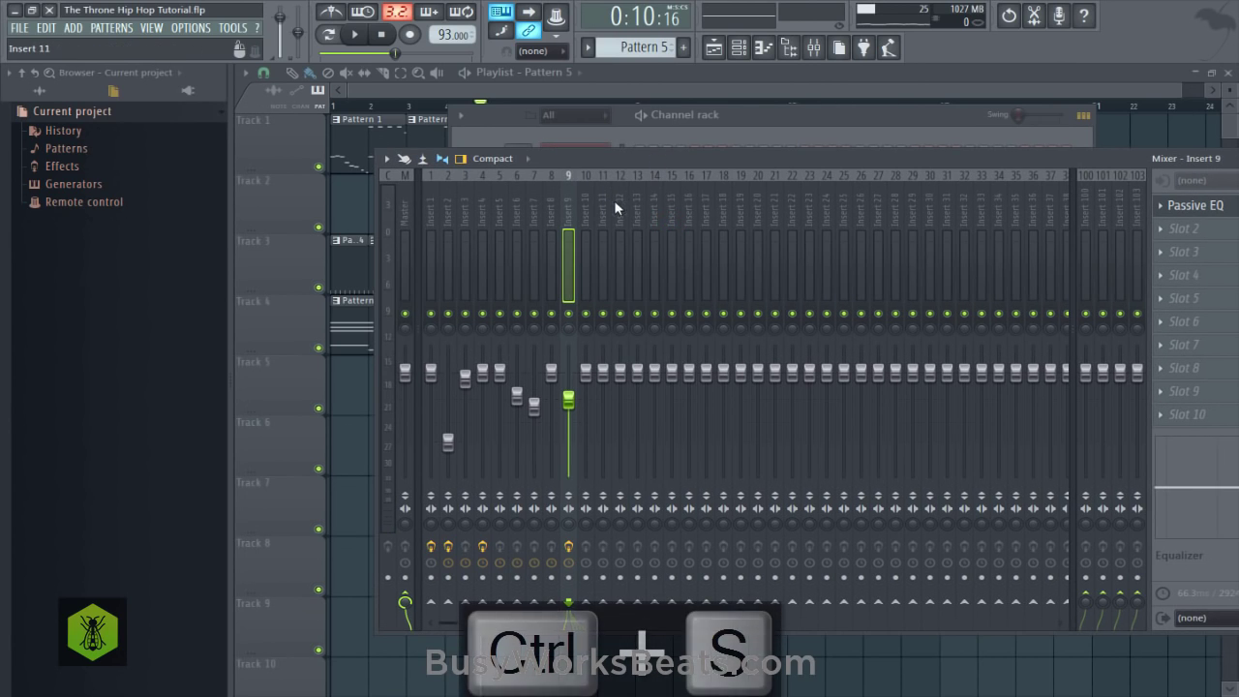
Load Passive EQ into slot 3 of mixer Insert 1, in Mid/Side mode with the Side low-pass at 6K.
{"action": "left_click", "coordinate": [1200, 206]}
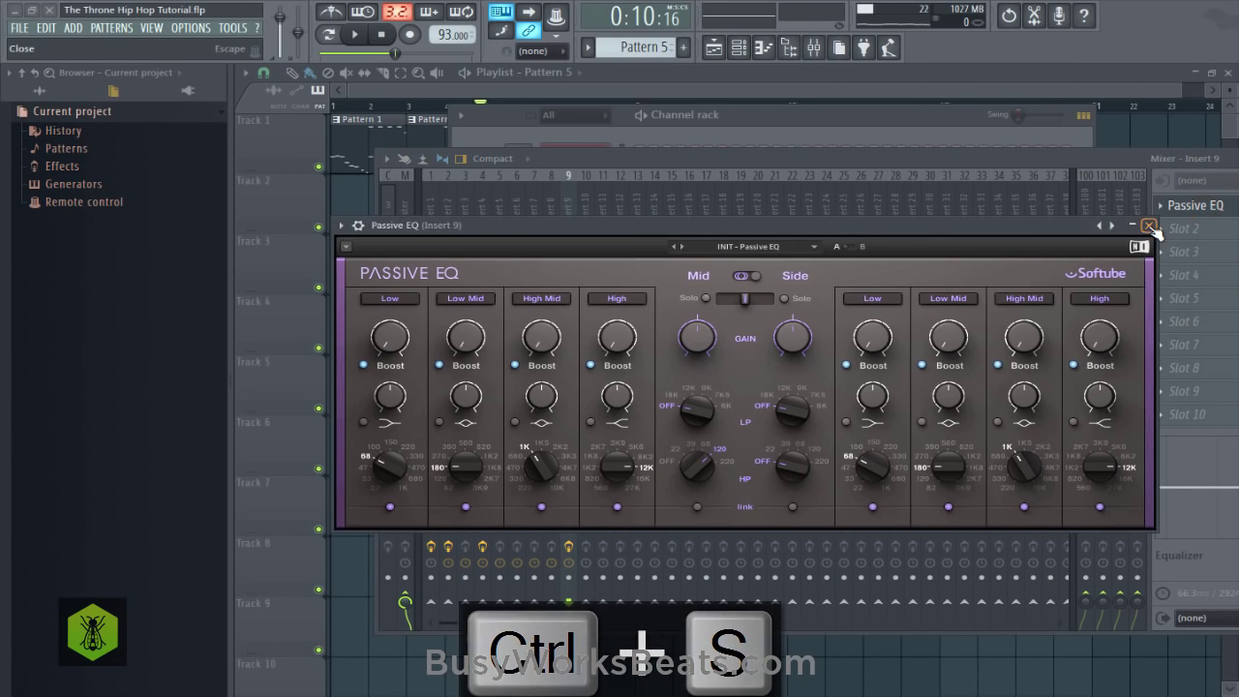
{"action": "left_click", "coordinate": [1148, 226]}
{"action": "left_click", "coordinate": [429, 214]}
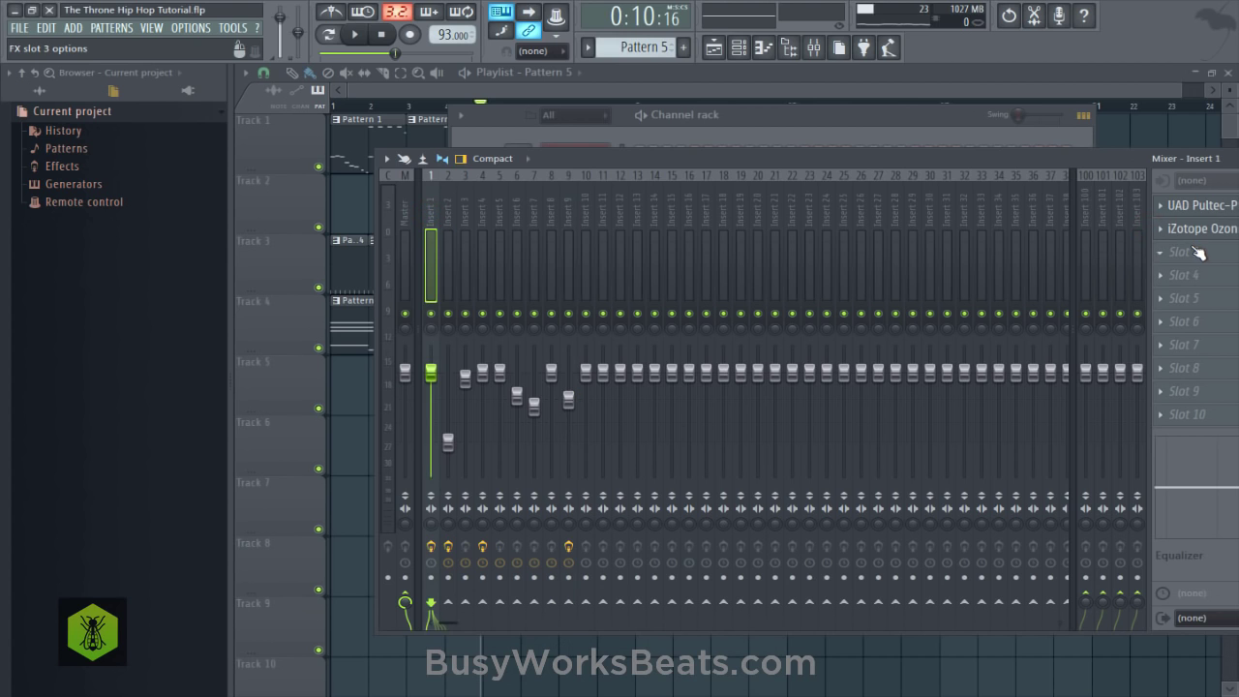
{"action": "left_click", "coordinate": [1199, 252]}
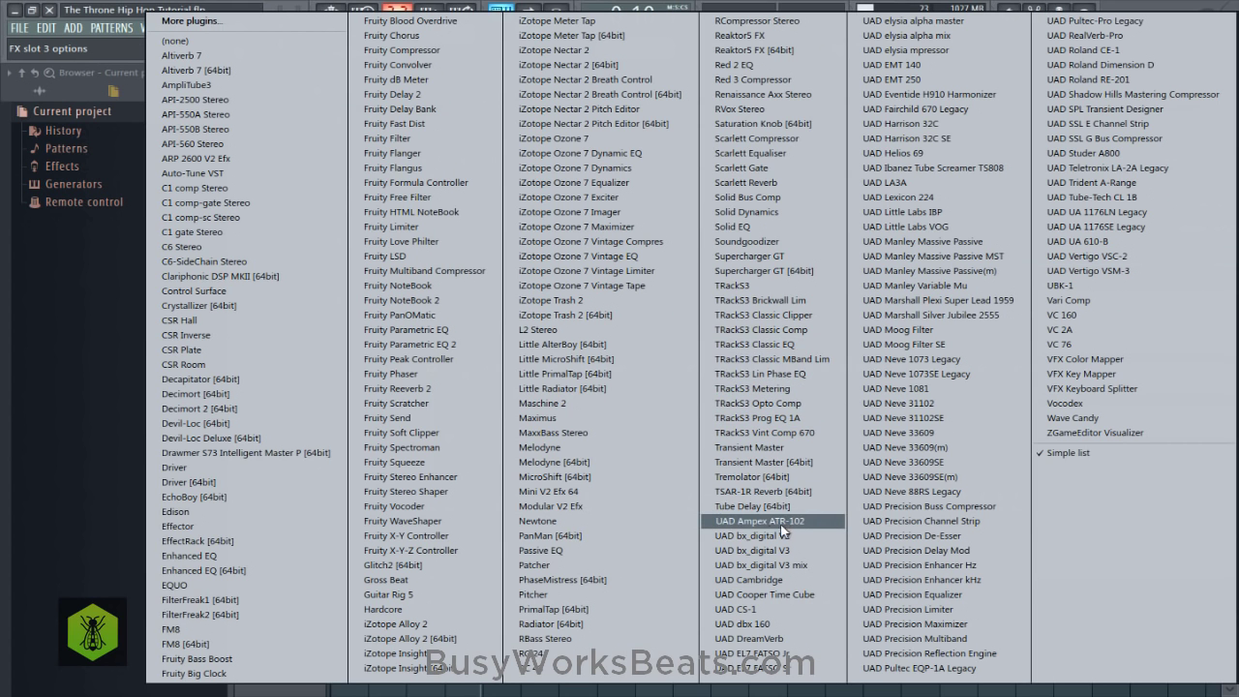
{"action": "left_click", "coordinate": [540, 550]}
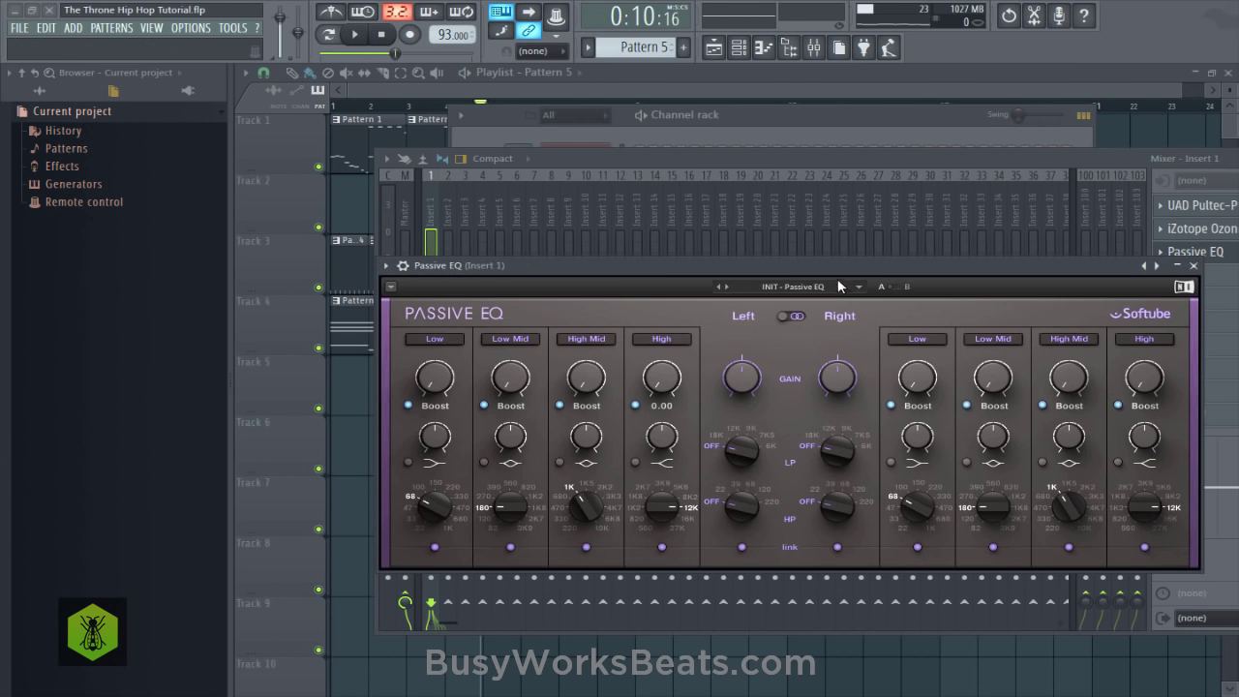
{"action": "left_click", "coordinate": [741, 308]}
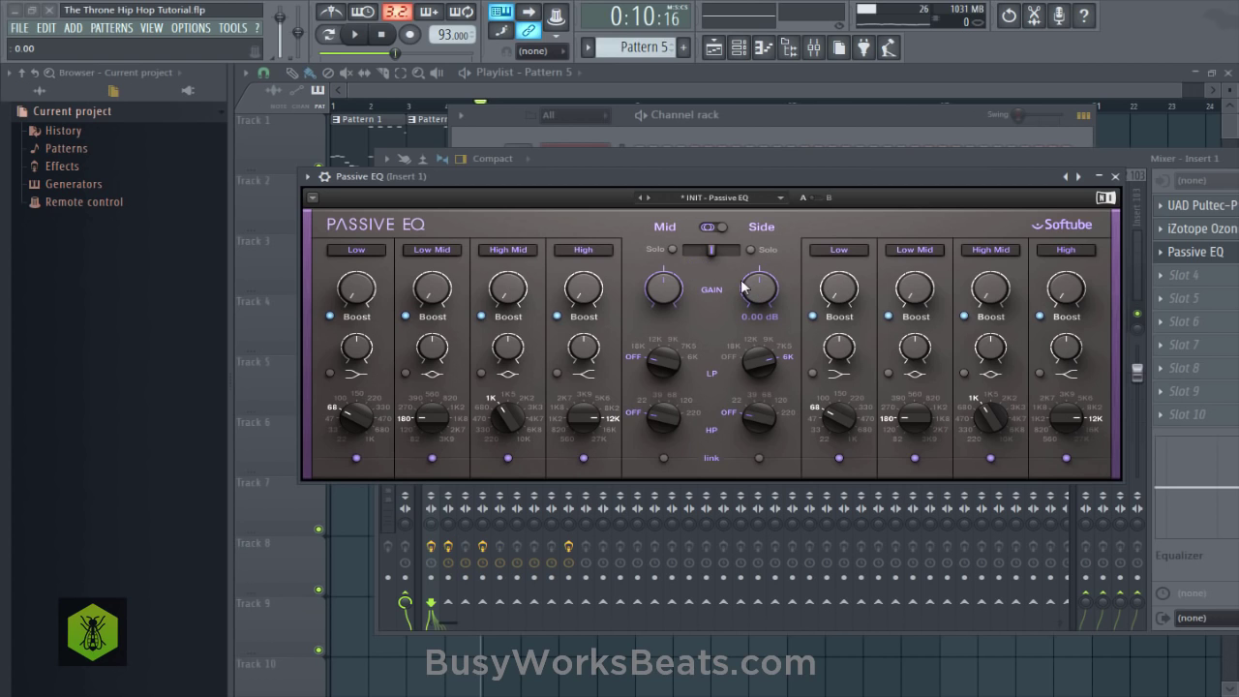
Audition the beat with Insert 1's Passive EQ, trying a Side gain of -1 dB.
{"action": "left_click", "coordinate": [702, 116]}
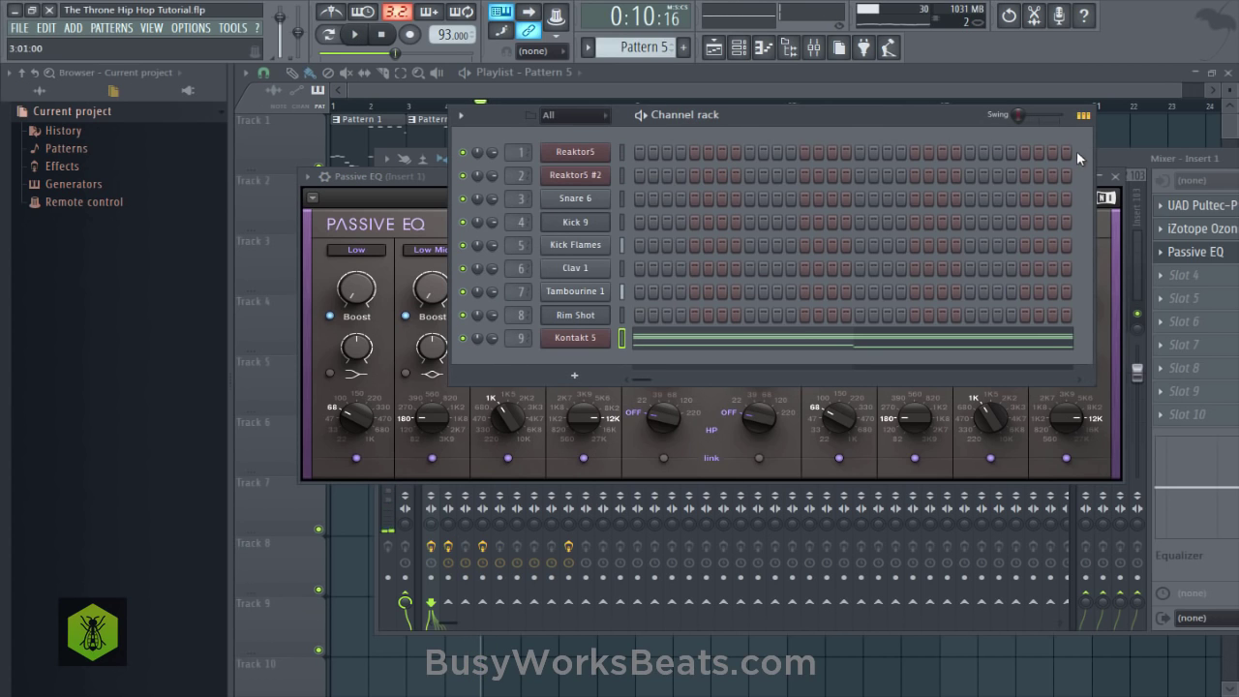
{"action": "key", "text": "space"}
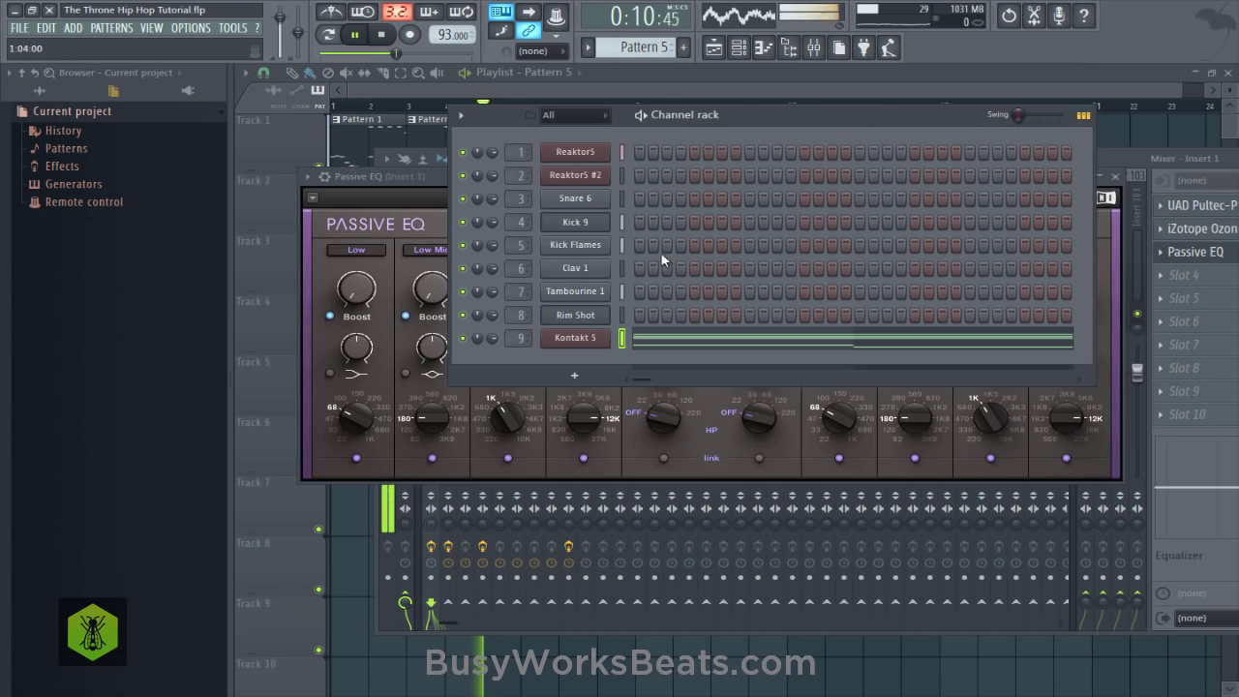
{"action": "left_click", "coordinate": [1196, 253]}
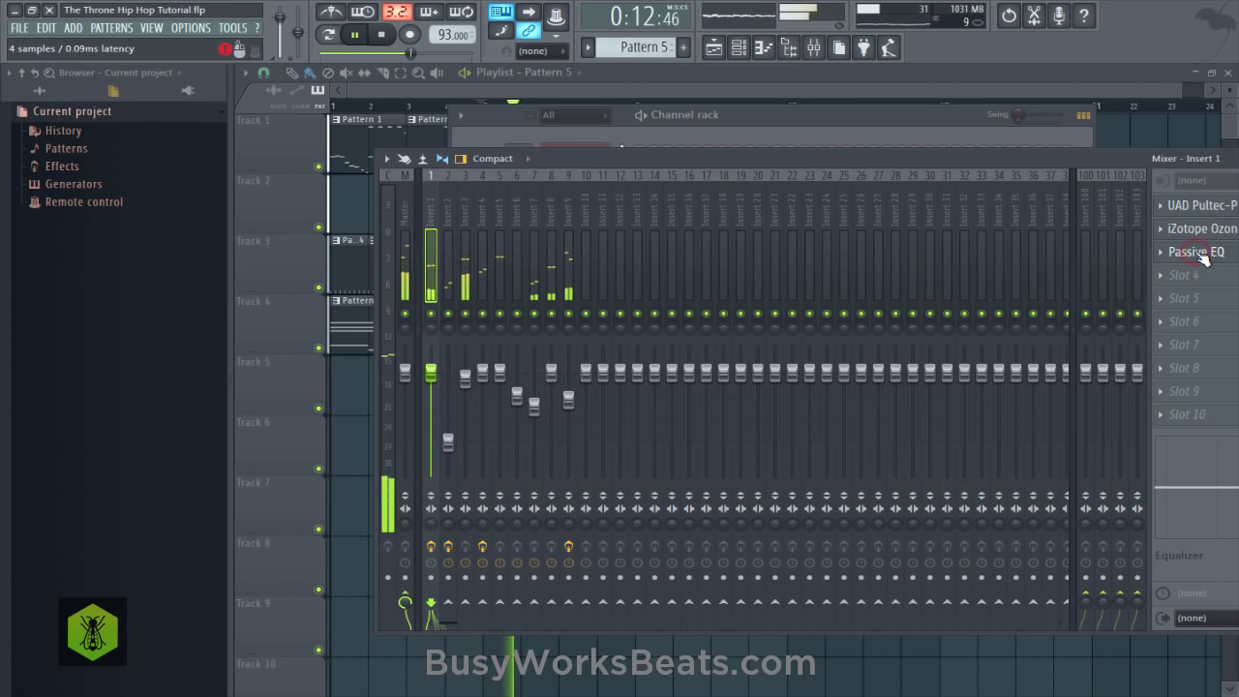
{"action": "left_click", "coordinate": [1198, 254]}
{"action": "key", "text": "space"}
{"action": "left_click_drag", "start_coordinate": [744, 290], "coordinate": [744, 295]}
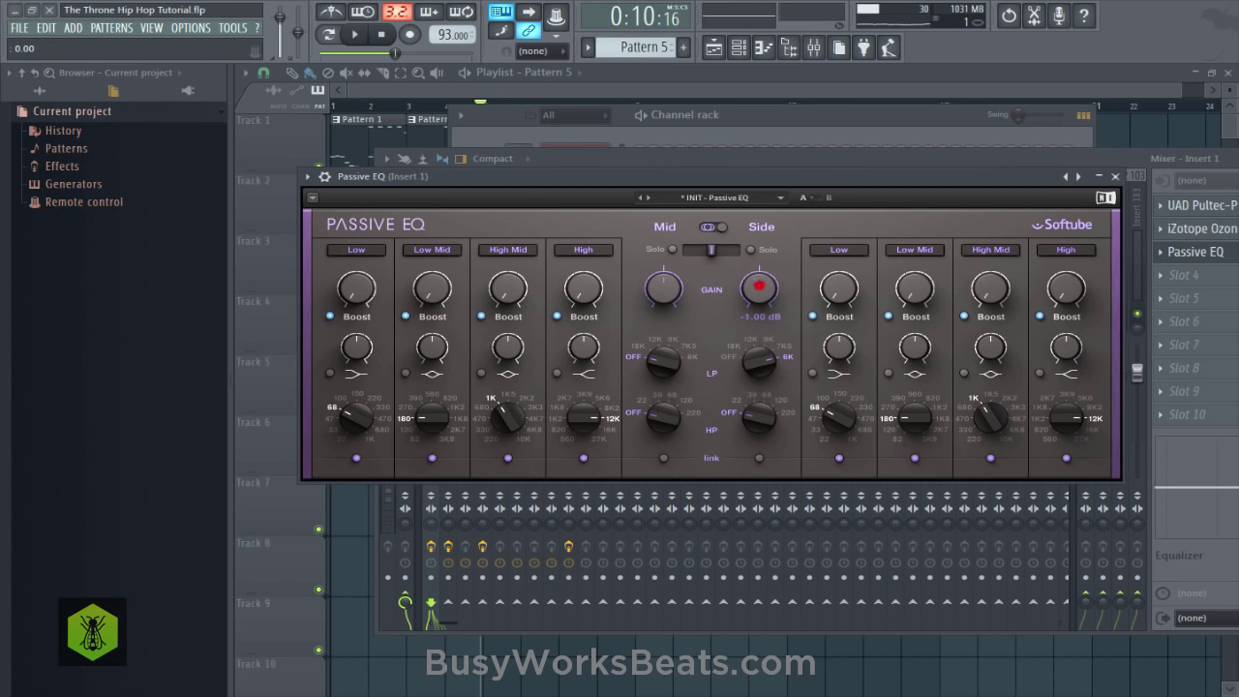
{"action": "left_click", "coordinate": [760, 135]}
{"action": "key", "text": "space"}
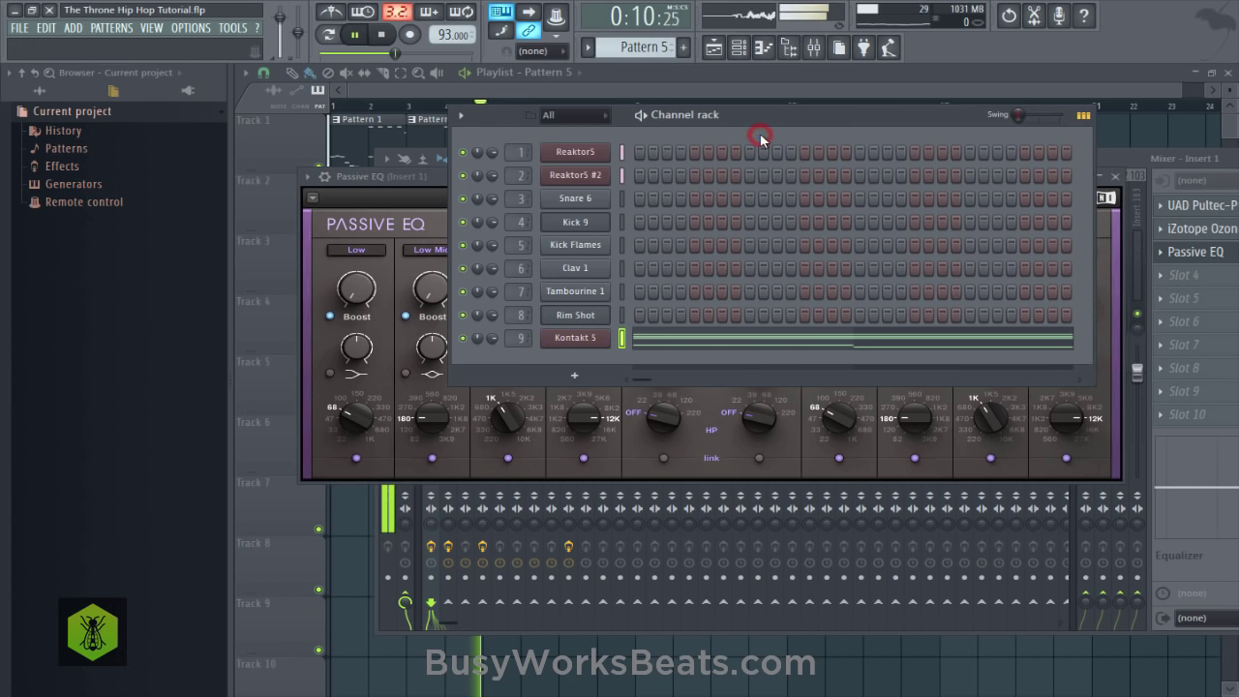
Try a strongly reduced Side gain in Insert 1's Passive EQ while the beat plays.
{"action": "left_click", "coordinate": [1197, 253]}
{"action": "left_click", "coordinate": [1196, 252]}
{"action": "left_click_drag", "start_coordinate": [760, 289], "coordinate": [767, 395]}
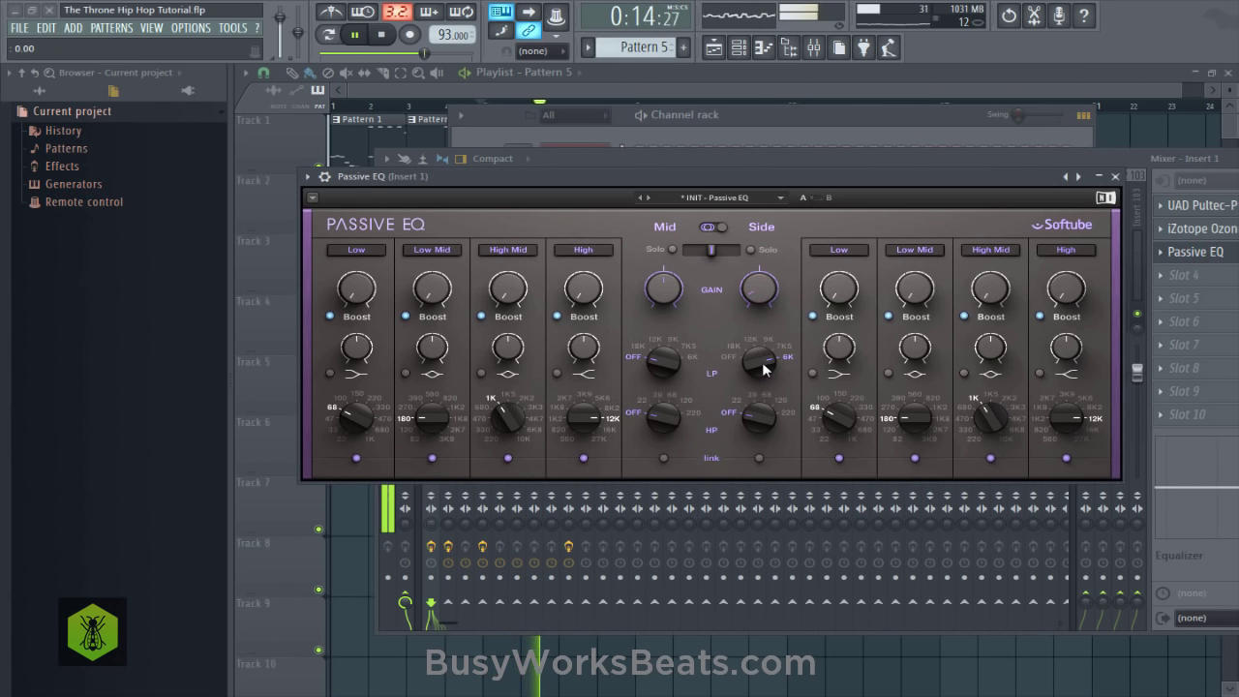
{"action": "left_click", "coordinate": [781, 123]}
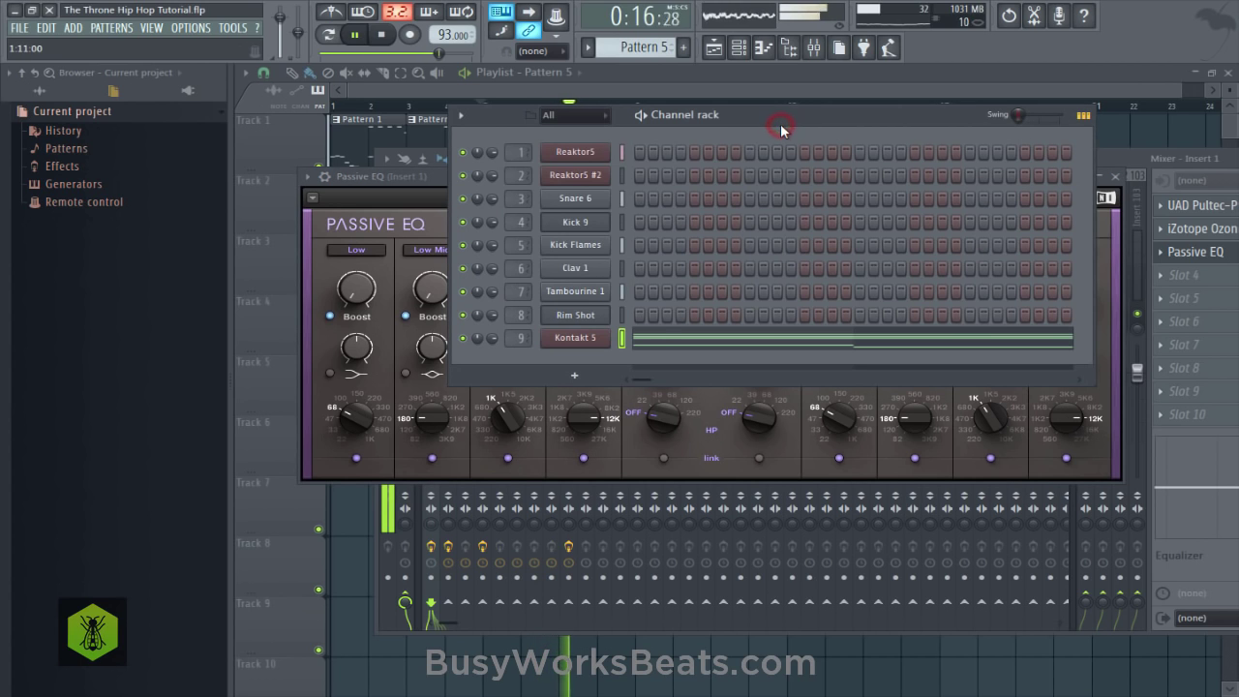
{"action": "left_click", "coordinate": [1101, 157]}
{"action": "key", "text": "space"}
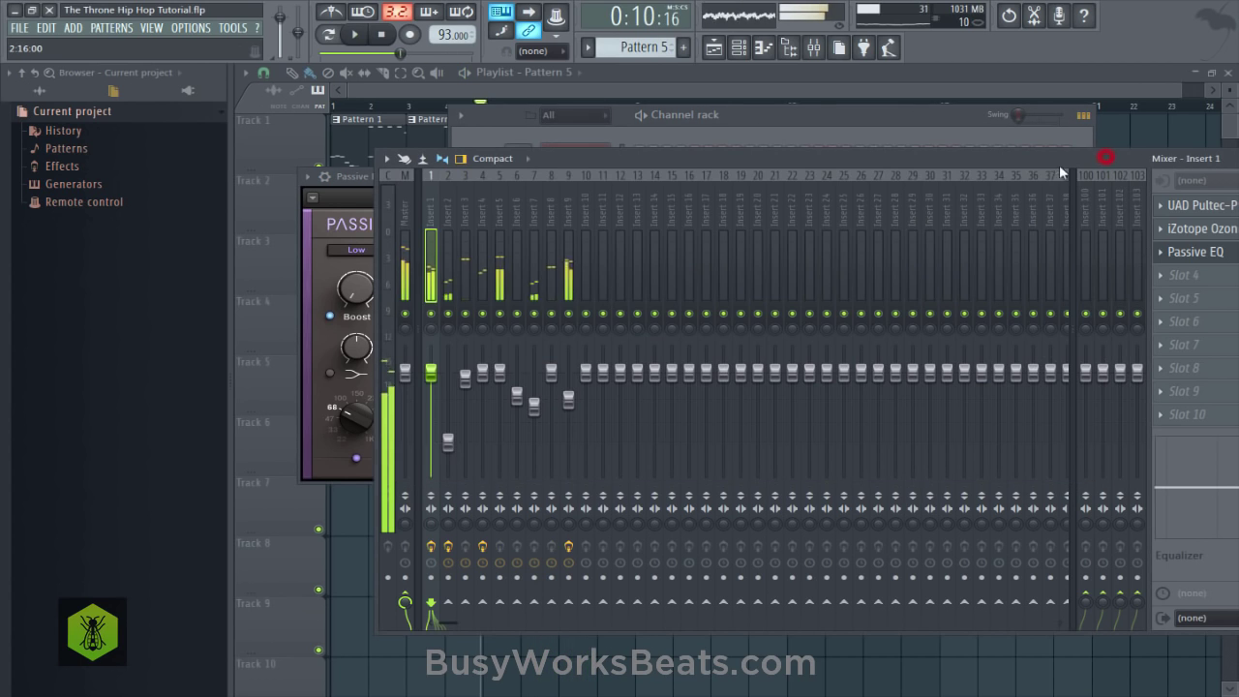
Set the Side gain of Insert 1's Passive EQ to -6 dB and listen to the beat with the mixer shown.
{"action": "left_click", "coordinate": [1196, 253]}
{"action": "left_click", "coordinate": [1196, 254]}
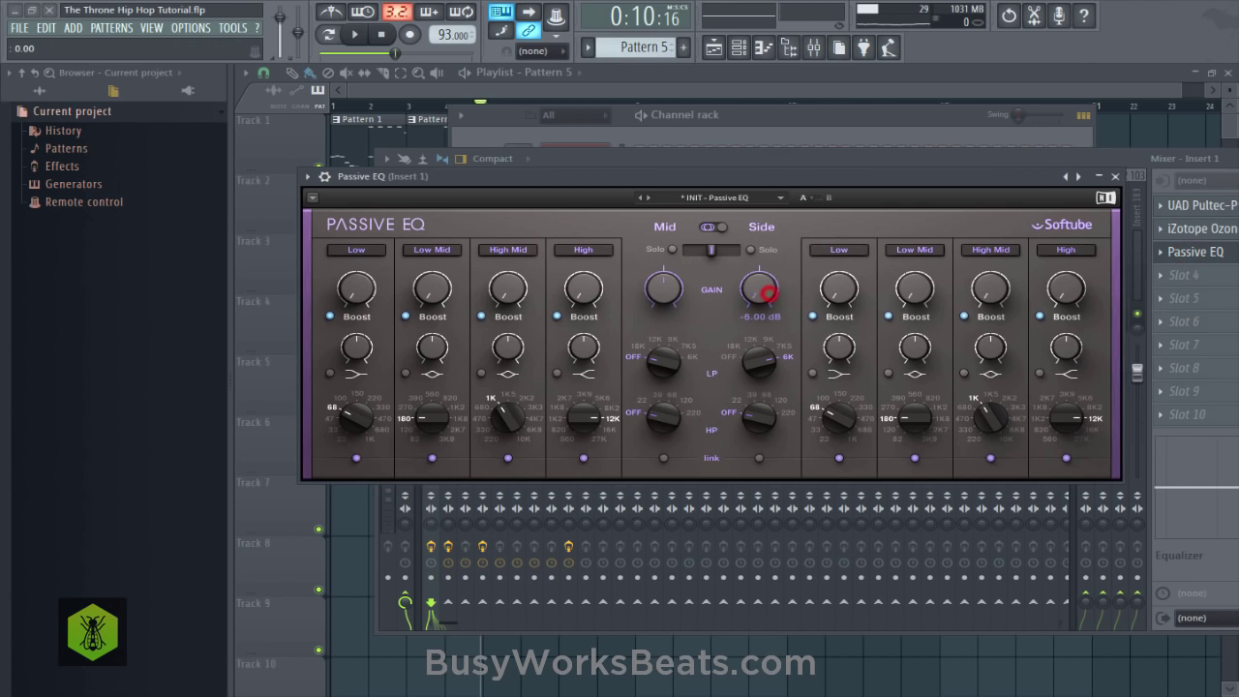
{"action": "left_click", "coordinate": [848, 126]}
{"action": "key", "text": "space"}
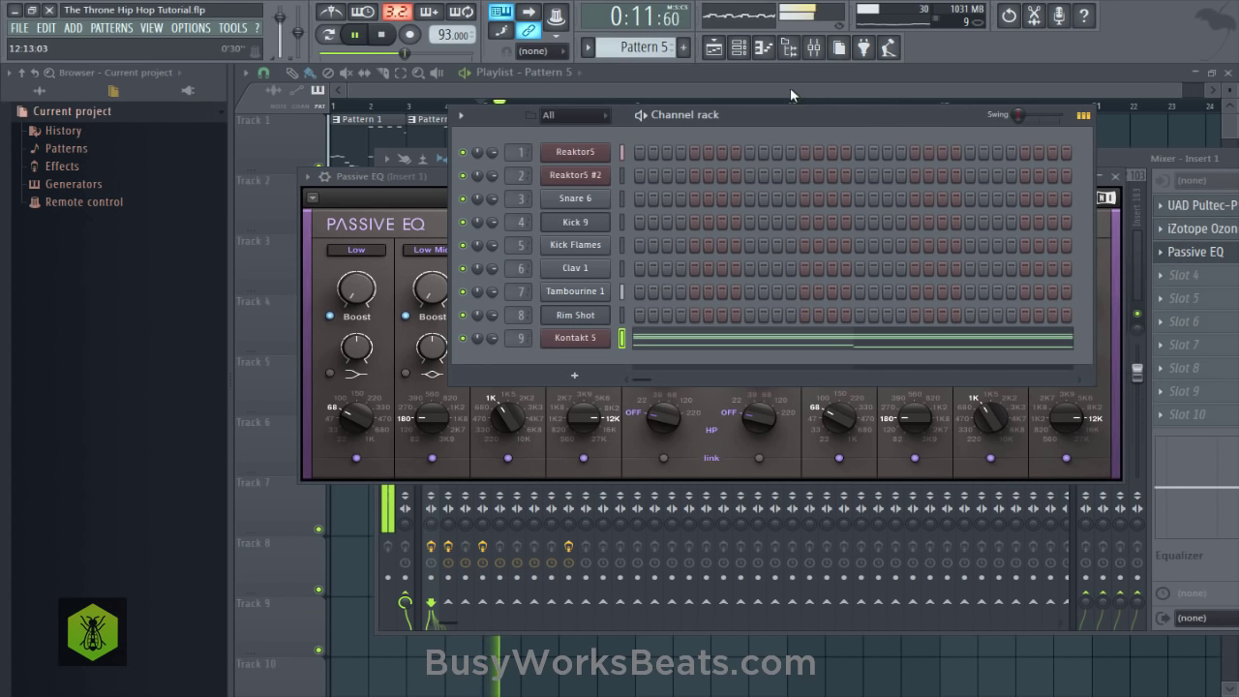
{"action": "left_click", "coordinate": [814, 47]}
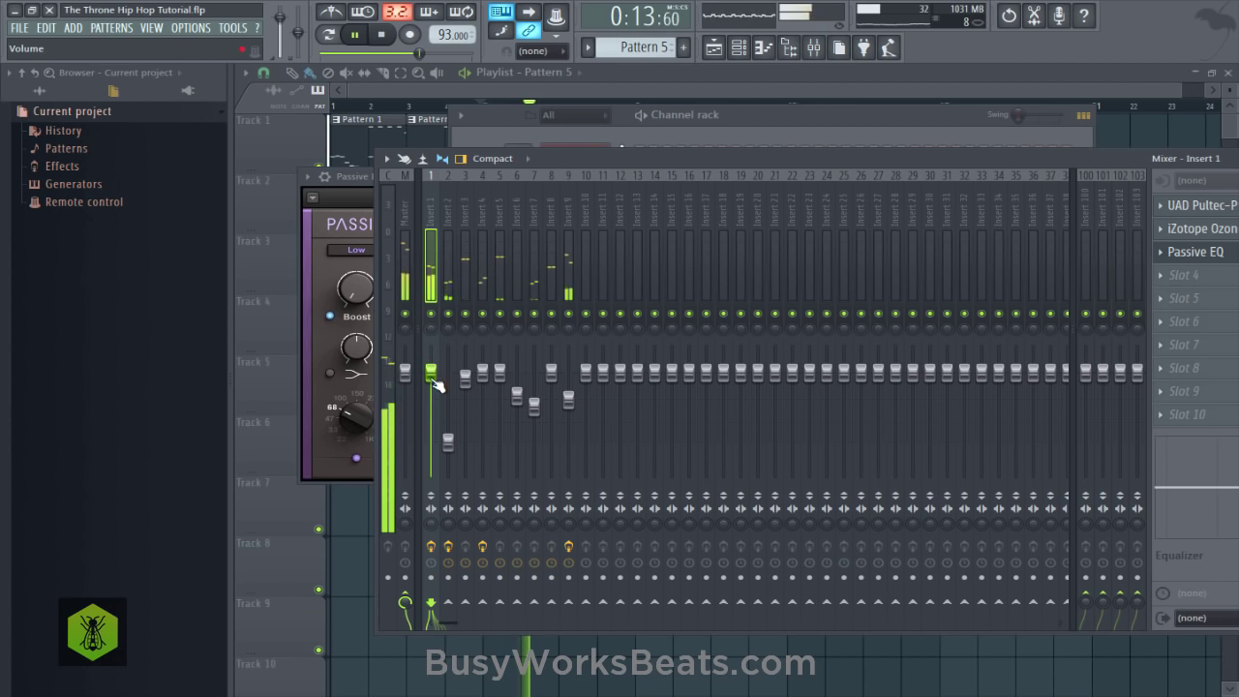
Check the Passive EQ settings on Kontakt 5's mixer Insert 9 while the beat plays.
{"action": "left_click", "coordinate": [718, 115]}
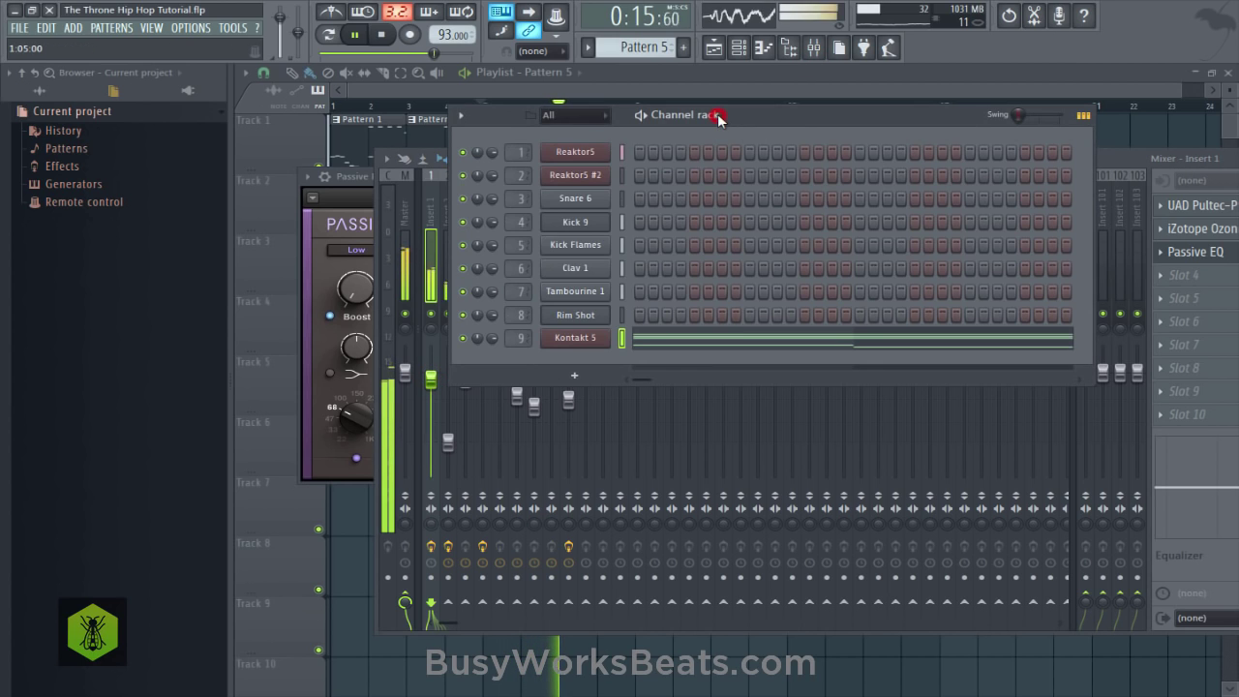
{"action": "left_click", "coordinate": [585, 339]}
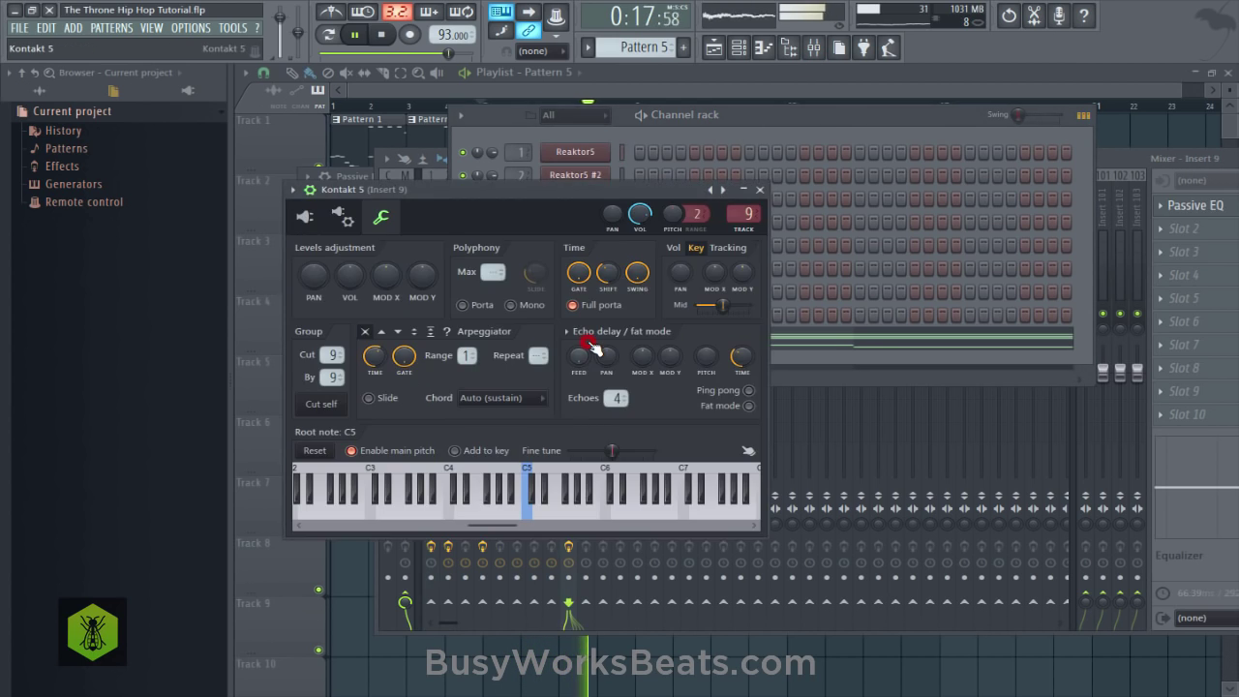
{"action": "left_click", "coordinate": [1189, 205]}
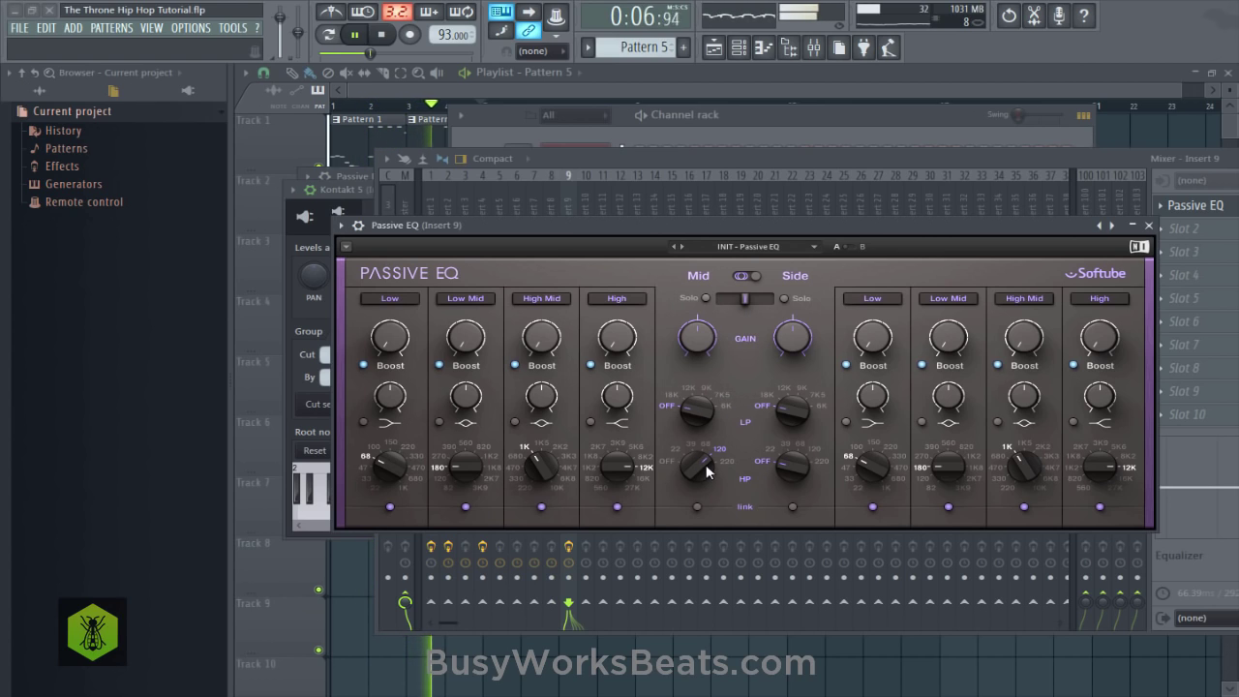
{"action": "left_click", "coordinate": [1149, 224]}
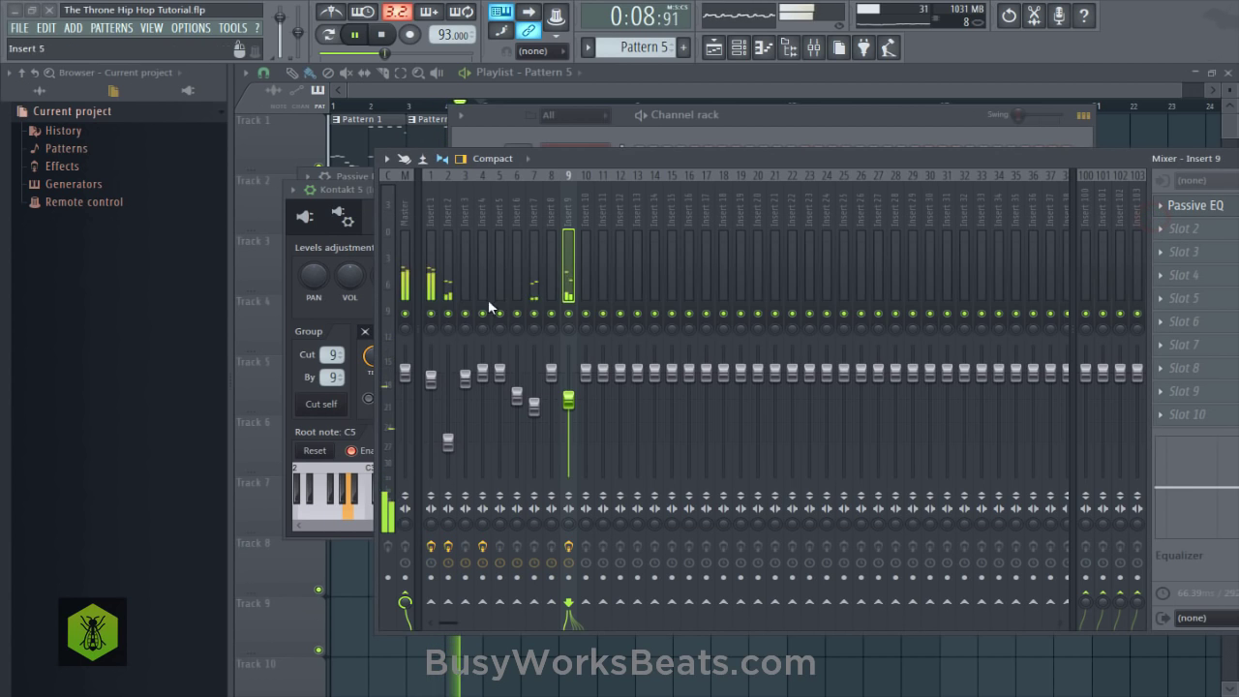
Examine the oscillator, filter and tuning controls of the Monark synth in the Reaktor5 channel while the beat plays.
{"action": "key", "text": "space"}
{"action": "left_click", "coordinate": [699, 127]}
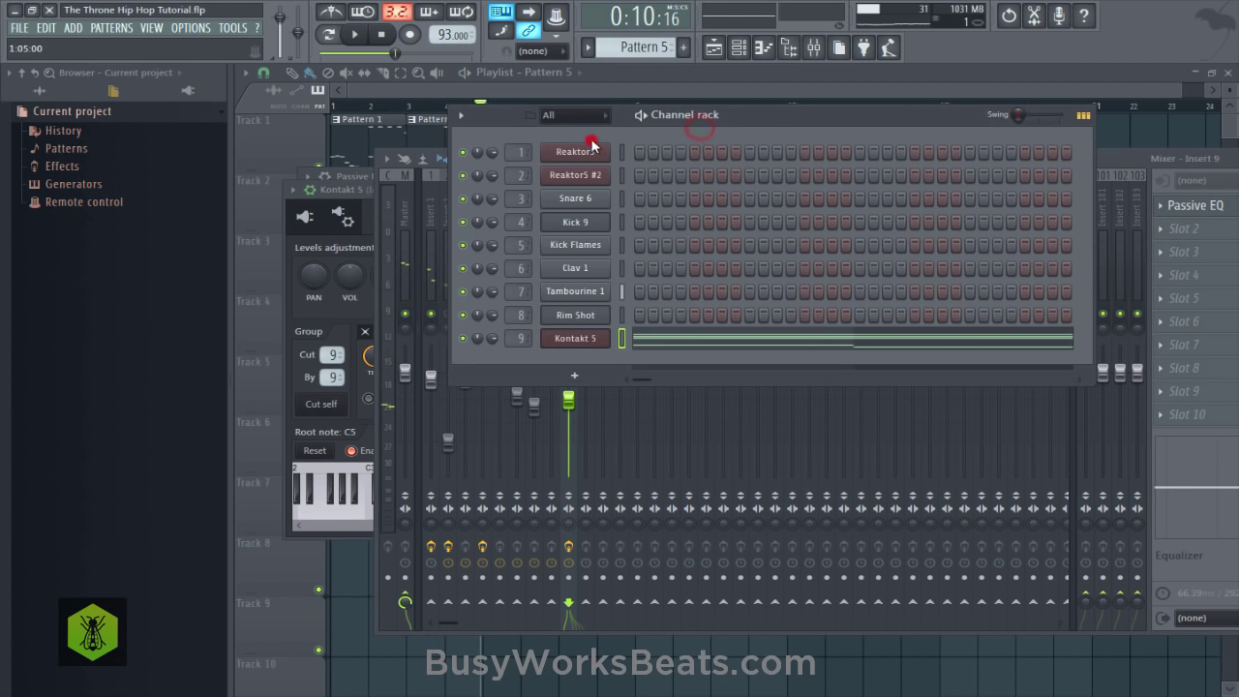
{"action": "left_click", "coordinate": [592, 147]}
{"action": "left_click", "coordinate": [367, 133]}
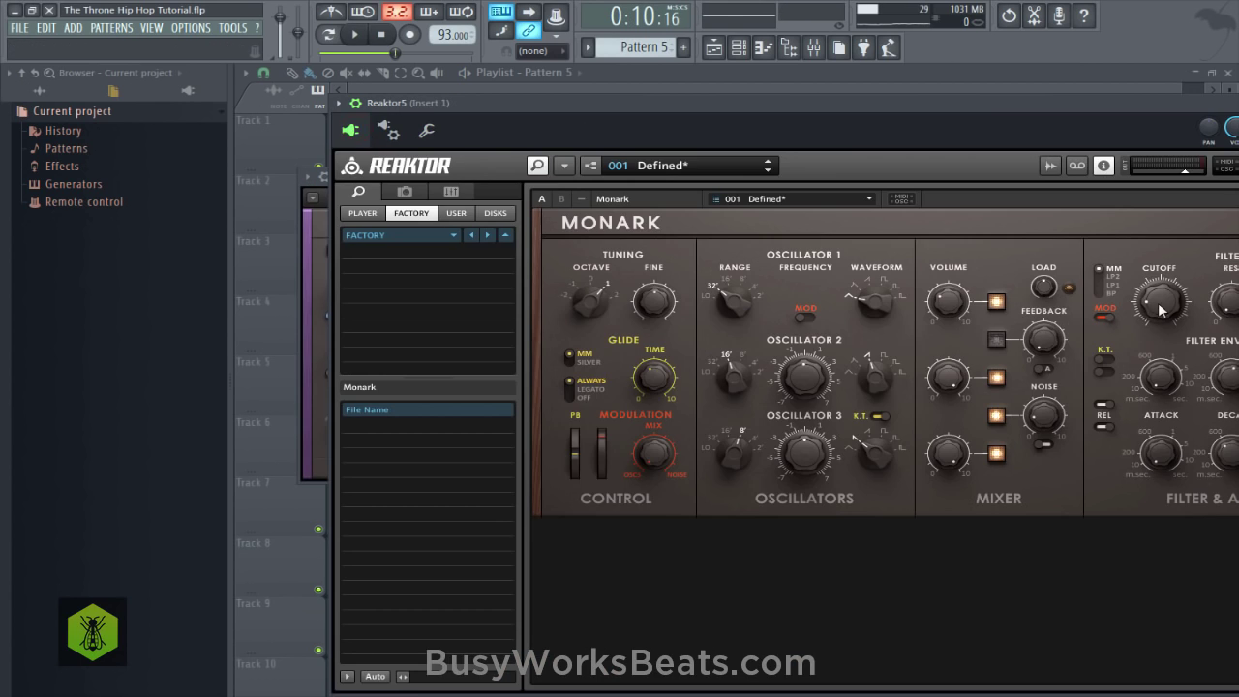
{"action": "key", "text": "space"}
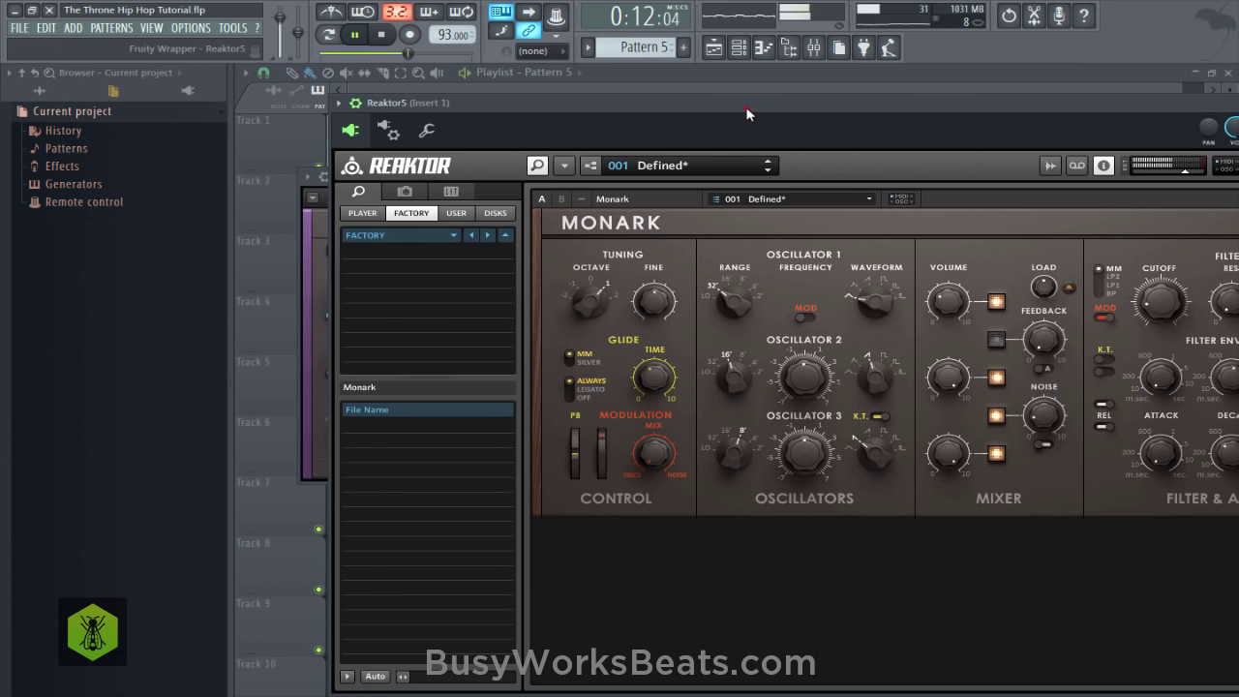
{"action": "left_click_drag", "start_coordinate": [746, 109], "coordinate": [672, 123]}
{"action": "left_click", "coordinate": [1103, 332]}
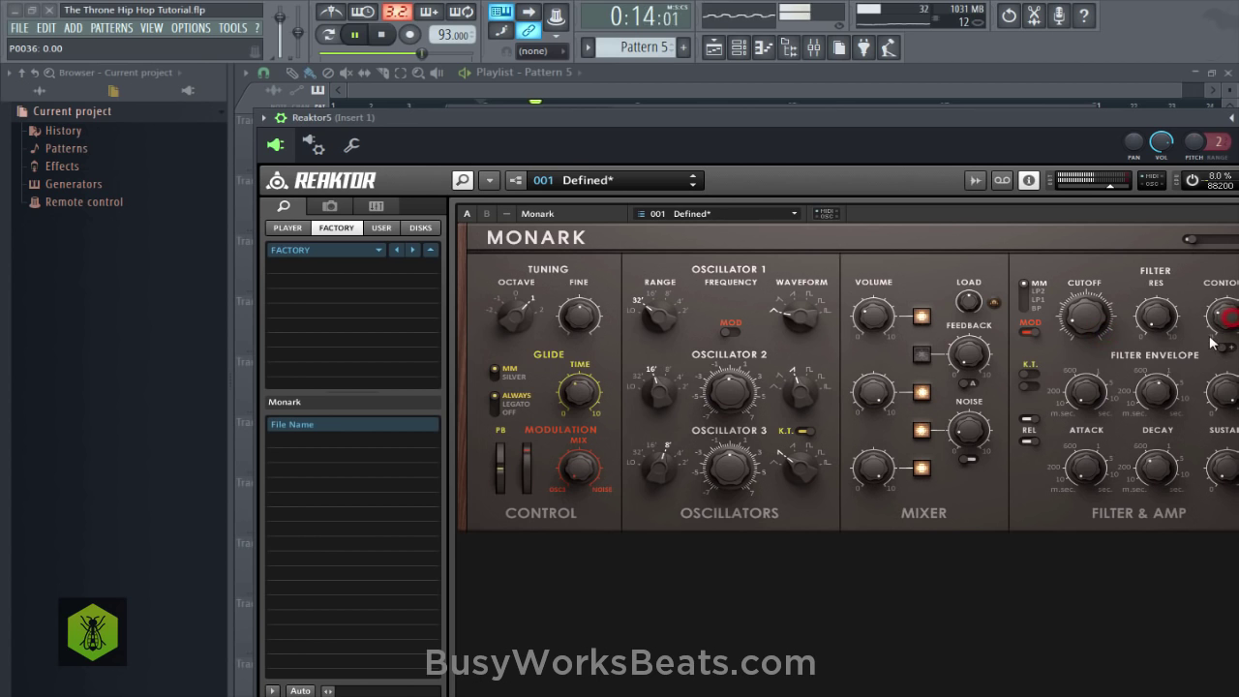
{"action": "left_click_drag", "start_coordinate": [1071, 122], "coordinate": [945, 143]}
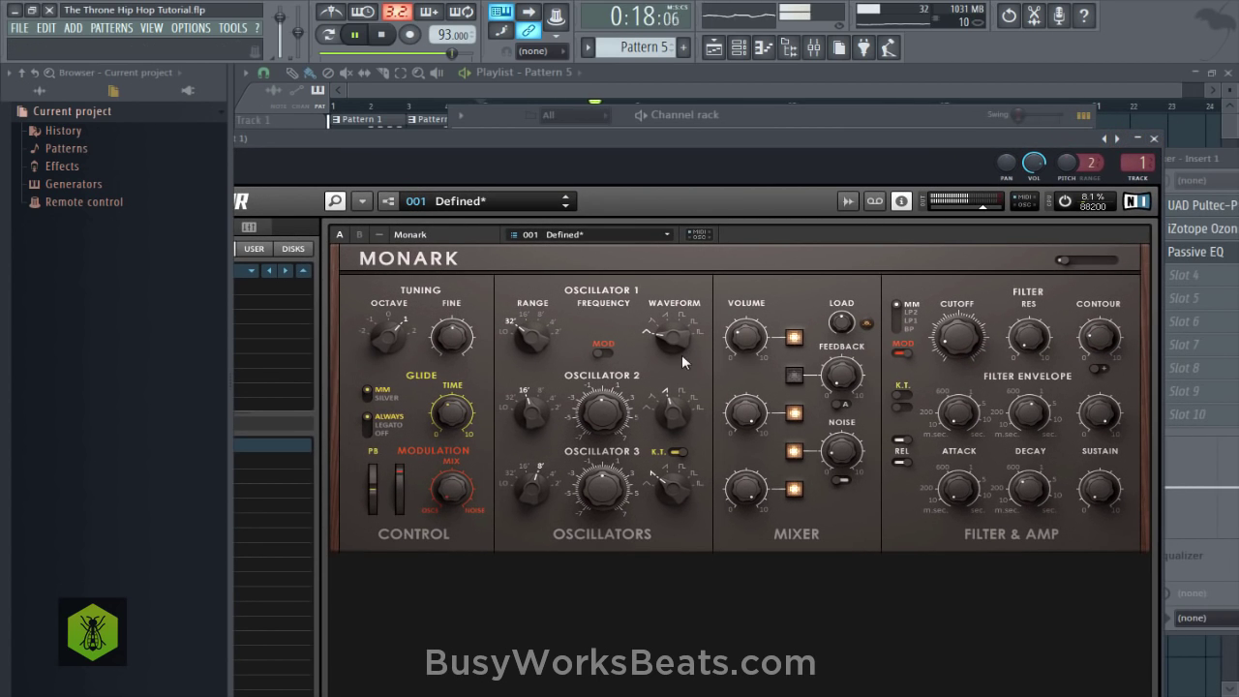
{"action": "left_click", "coordinate": [392, 339]}
Listen to mixer Insert 1 soloed, and bring the other tracks back in.
{"action": "left_click", "coordinate": [717, 116]}
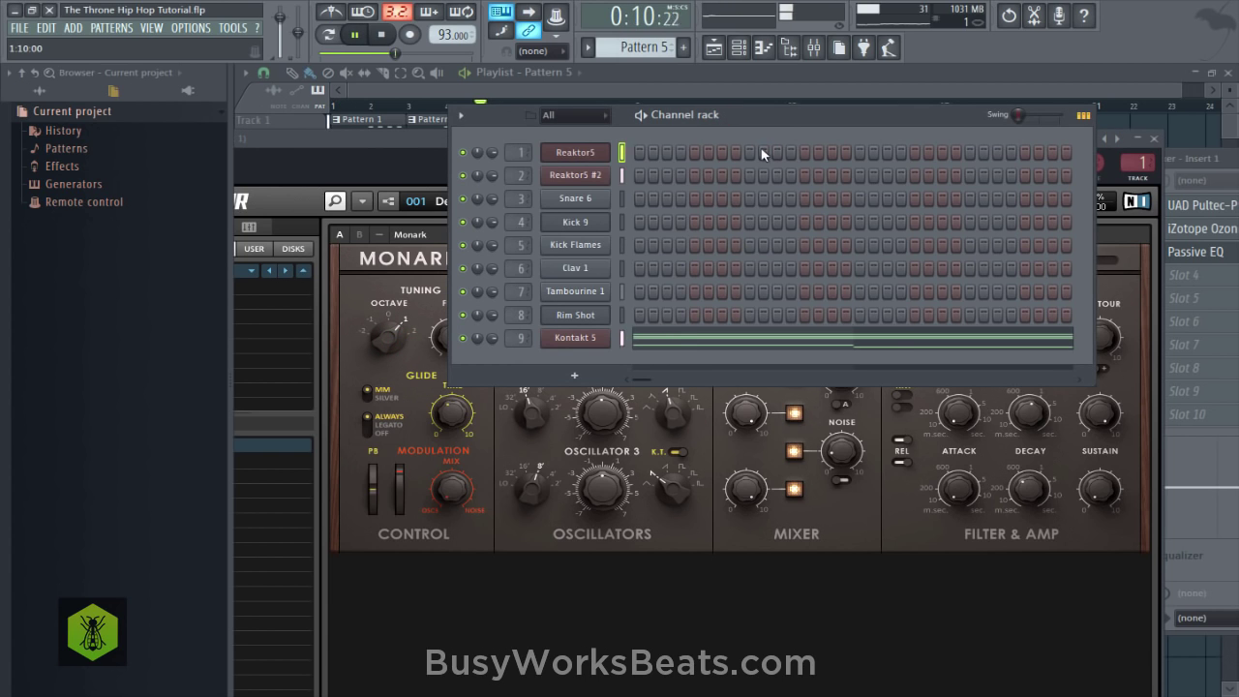
{"action": "left_click", "coordinate": [1191, 160]}
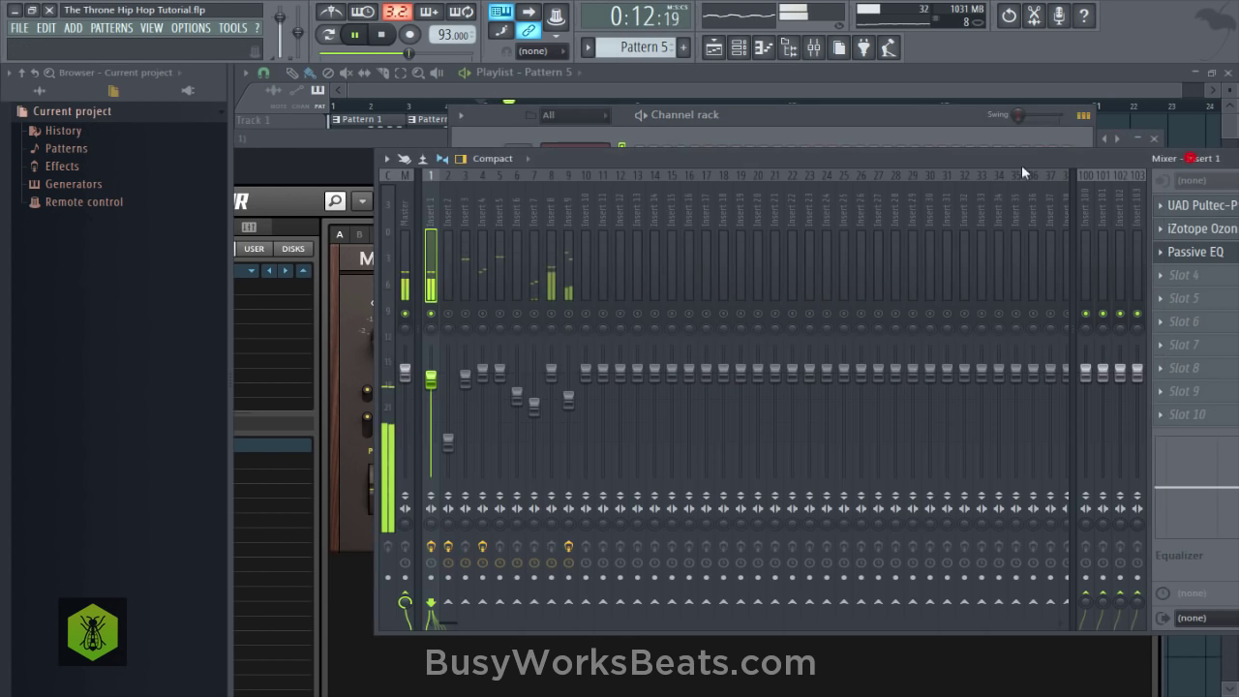
{"action": "right_click", "coordinate": [433, 315]}
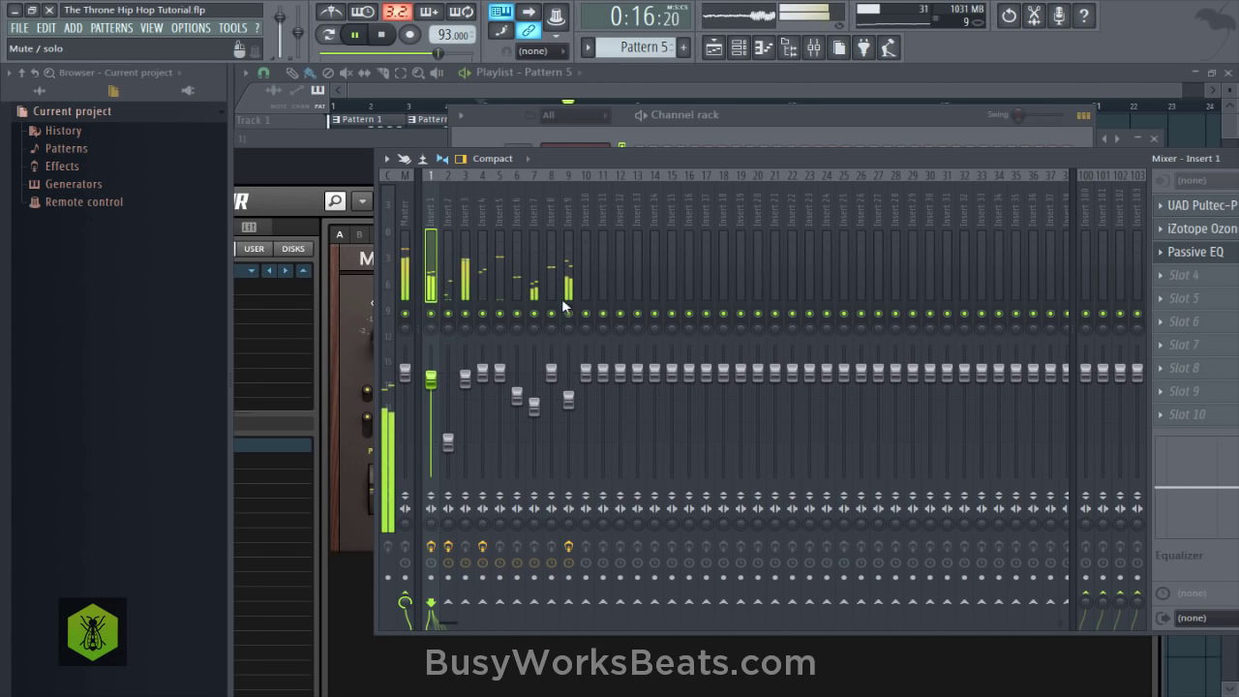
Audition the beat with Insert 9's Passive EQ open alongside the channel rack, and close the EQ.
{"action": "left_click", "coordinate": [569, 215]}
{"action": "left_click", "coordinate": [727, 125]}
{"action": "key", "text": "space"}
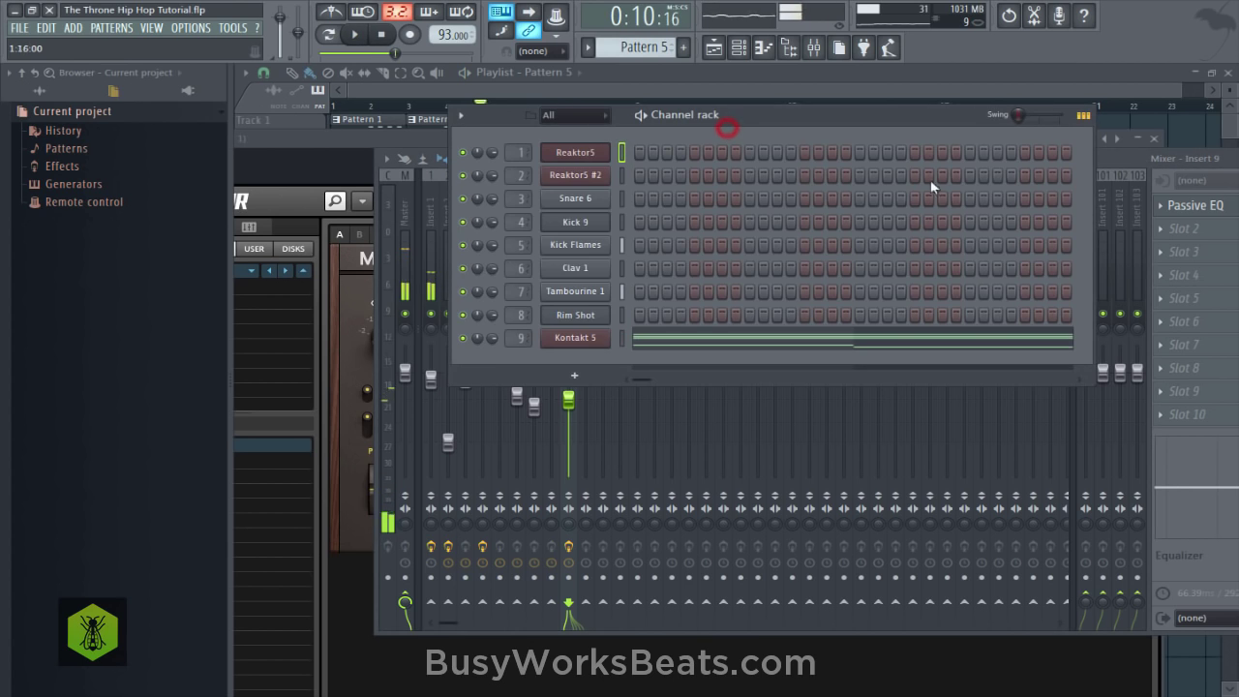
{"action": "left_click", "coordinate": [1192, 206]}
{"action": "left_click", "coordinate": [766, 129]}
{"action": "key", "text": "space"}
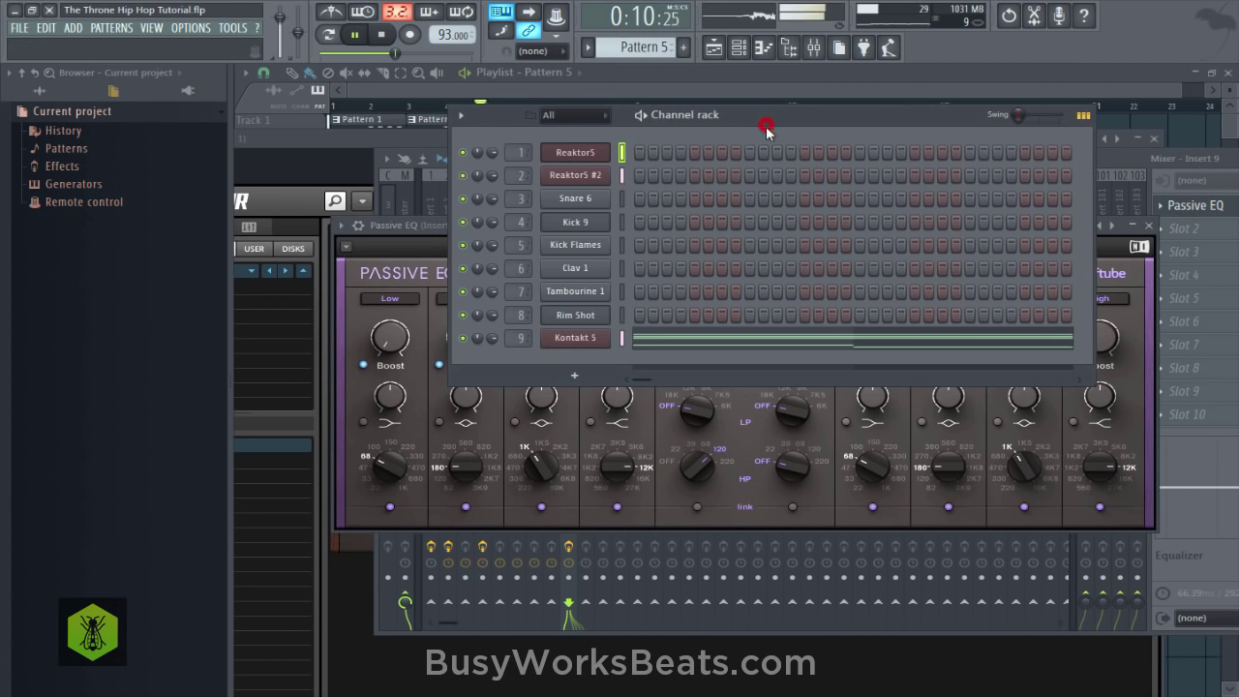
{"action": "left_click", "coordinate": [1156, 268]}
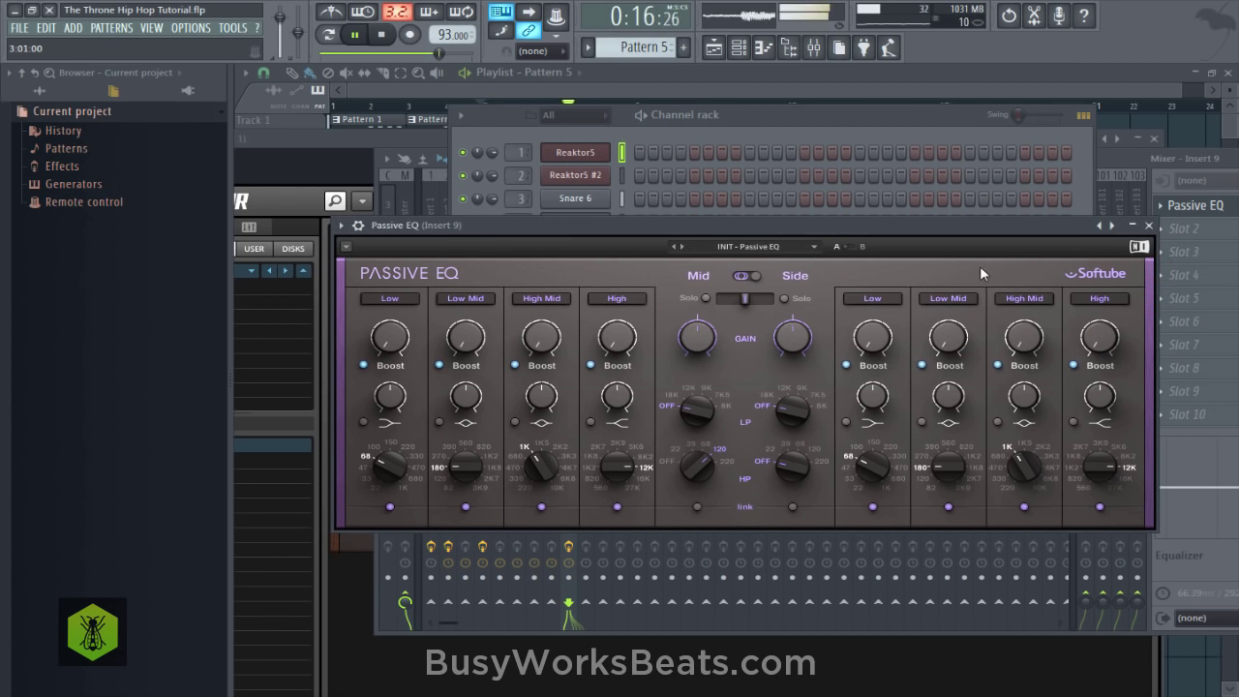
{"action": "left_click", "coordinate": [1152, 226]}
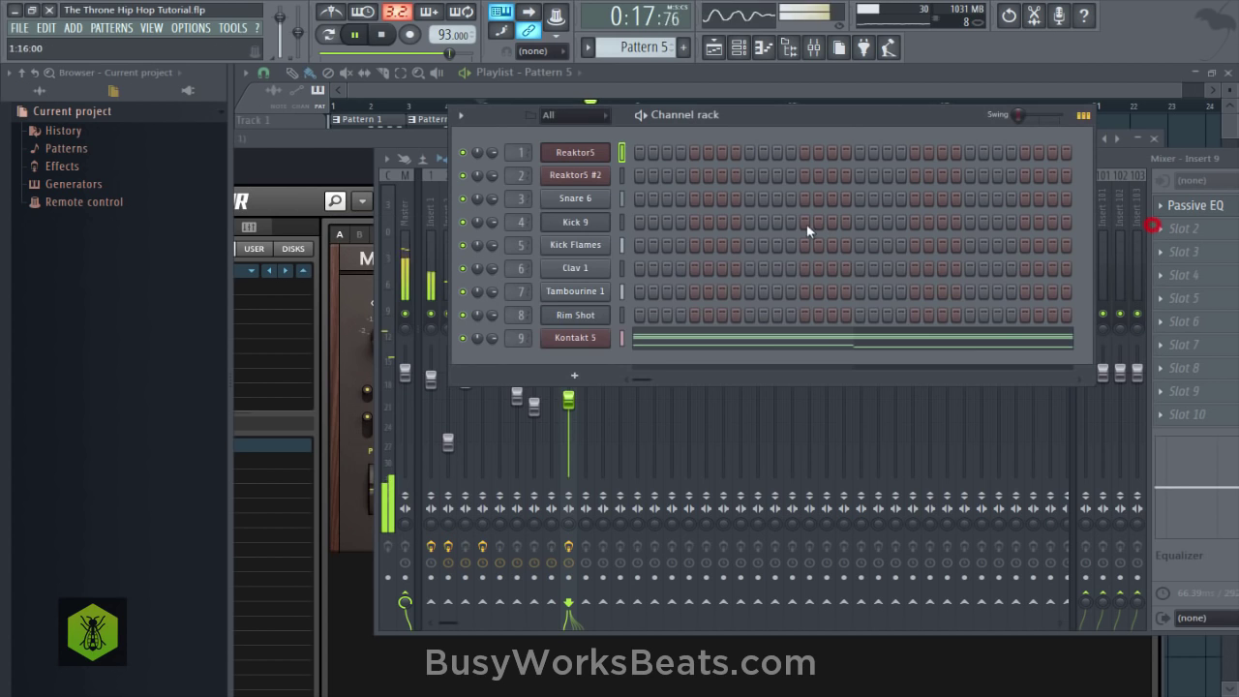
Examine the Room, Keys, Pedal, Resonance and Noise settings of the Alicias Keys piano in Kontakt 5.
{"action": "left_click", "coordinate": [589, 331]}
{"action": "left_click", "coordinate": [304, 216]}
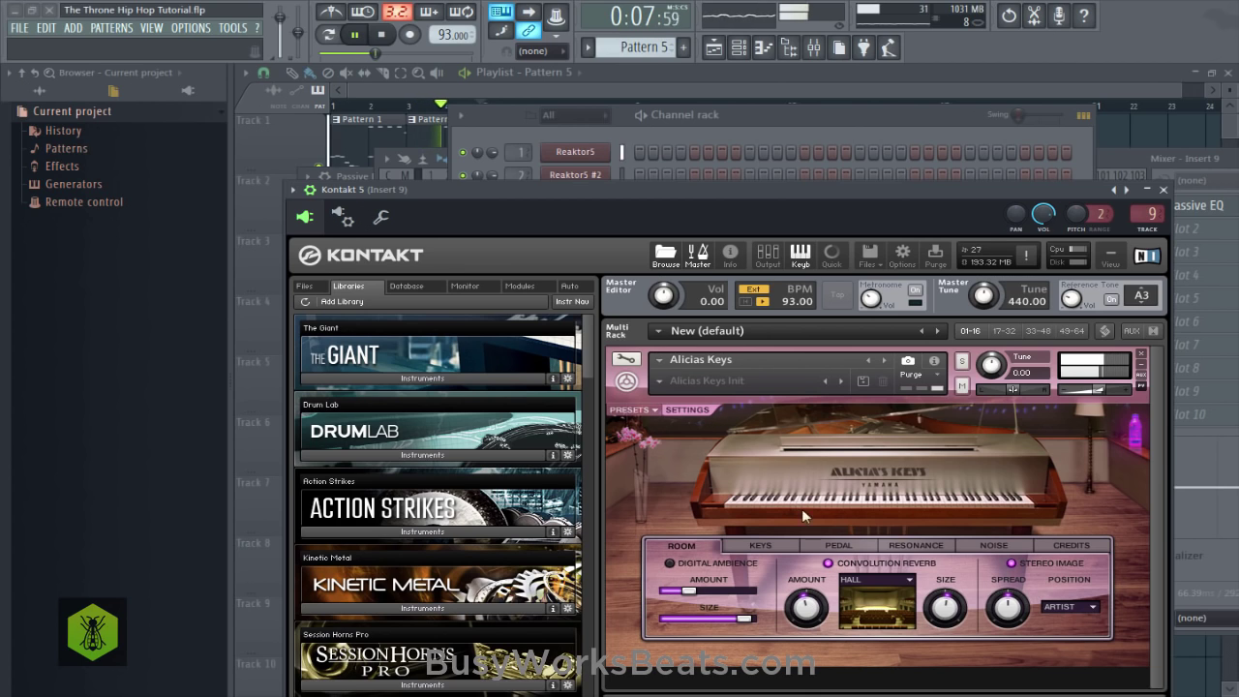
{"action": "left_click", "coordinate": [784, 547]}
{"action": "left_click", "coordinate": [823, 547]}
{"action": "left_click", "coordinate": [897, 547]}
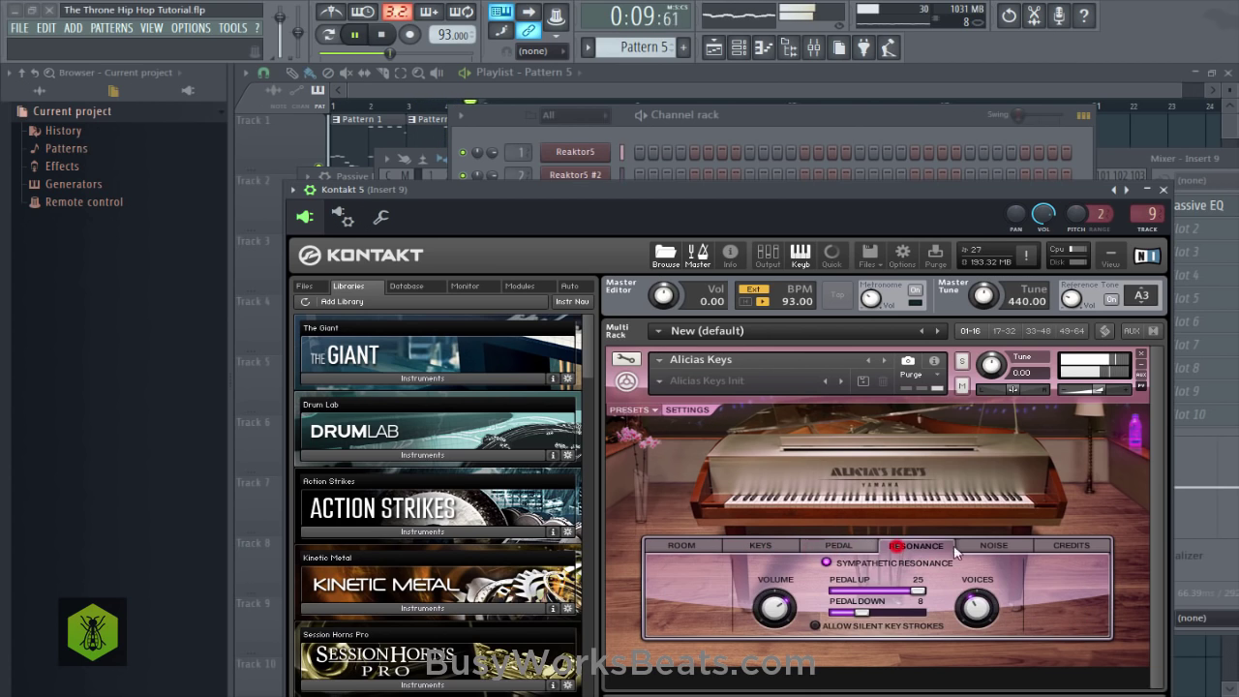
{"action": "left_click", "coordinate": [989, 544]}
{"action": "left_click", "coordinate": [705, 545]}
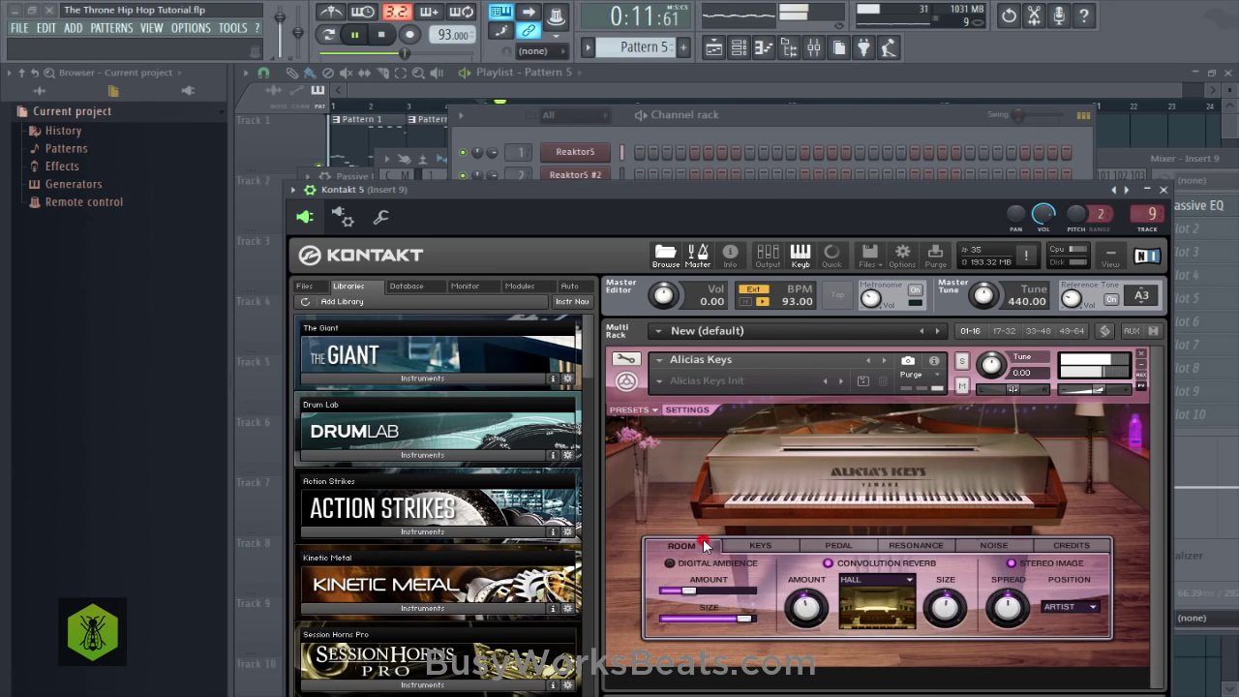
{"action": "left_click", "coordinate": [766, 546]}
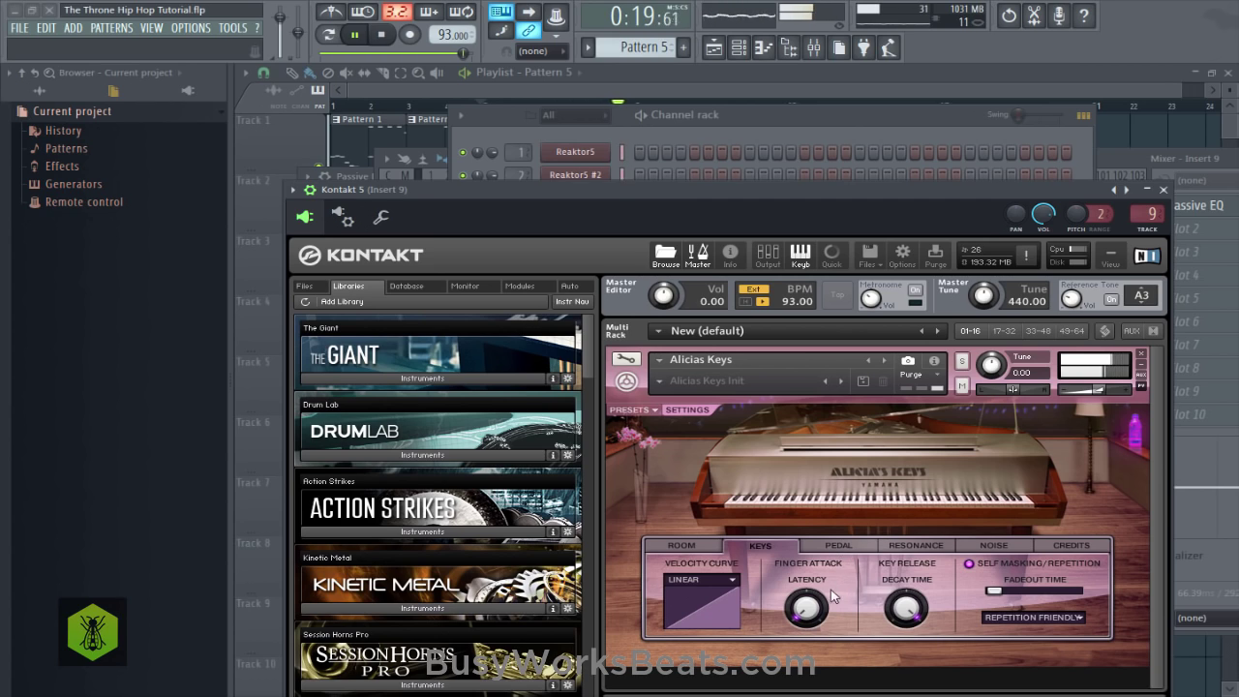
{"action": "left_click", "coordinate": [838, 546]}
{"action": "left_click", "coordinate": [908, 547]}
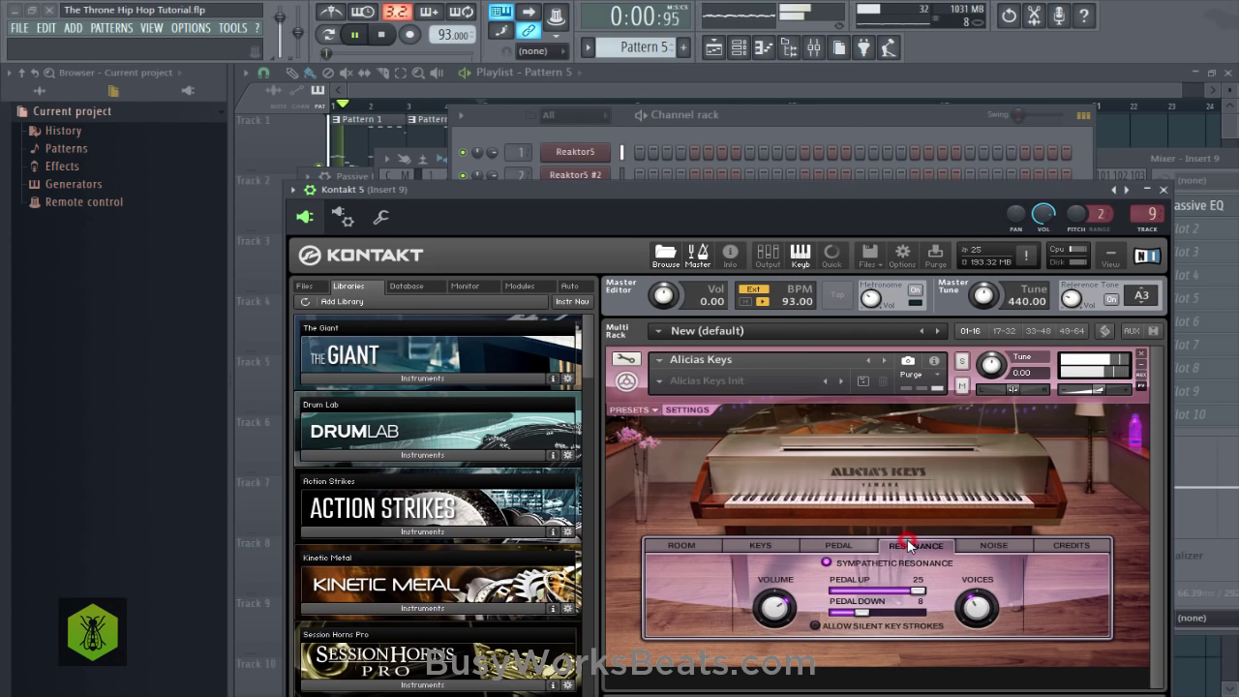
{"action": "left_click", "coordinate": [968, 546]}
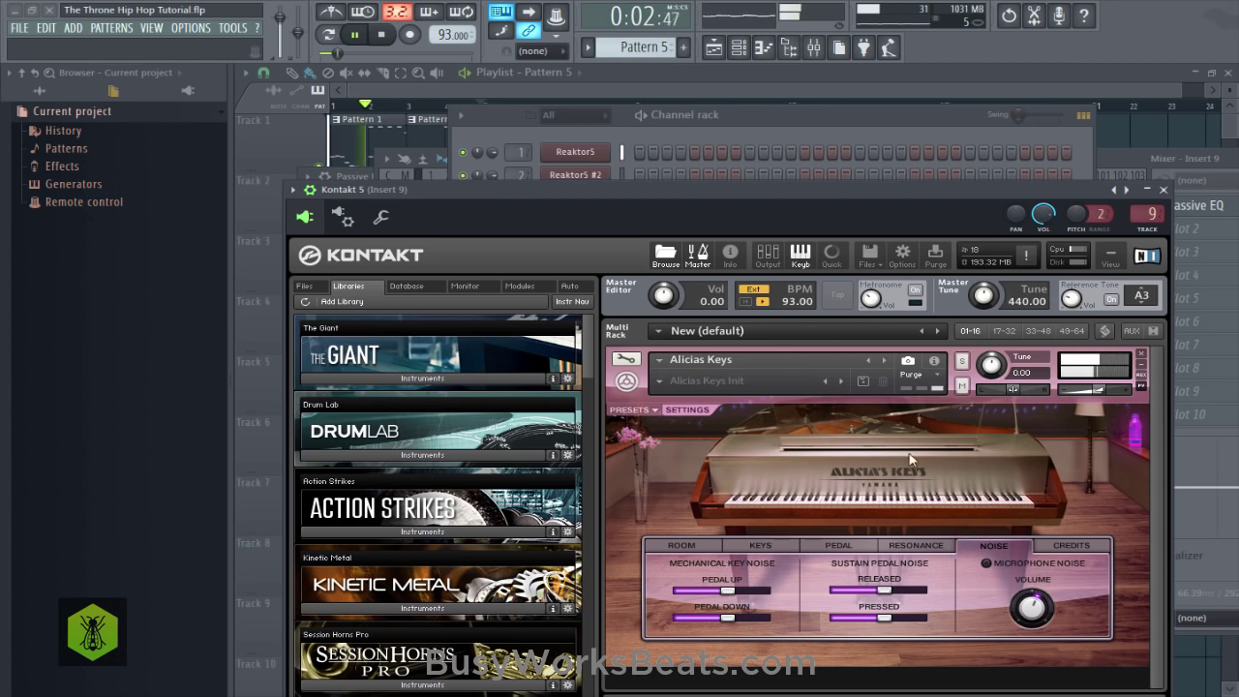
Add a two-bar E5 note to the first chord in Pattern 5's Kontakt 5 piano roll, and select it.
{"action": "left_click", "coordinate": [727, 108]}
{"action": "key", "text": "space"}
{"action": "left_click", "coordinate": [659, 329]}
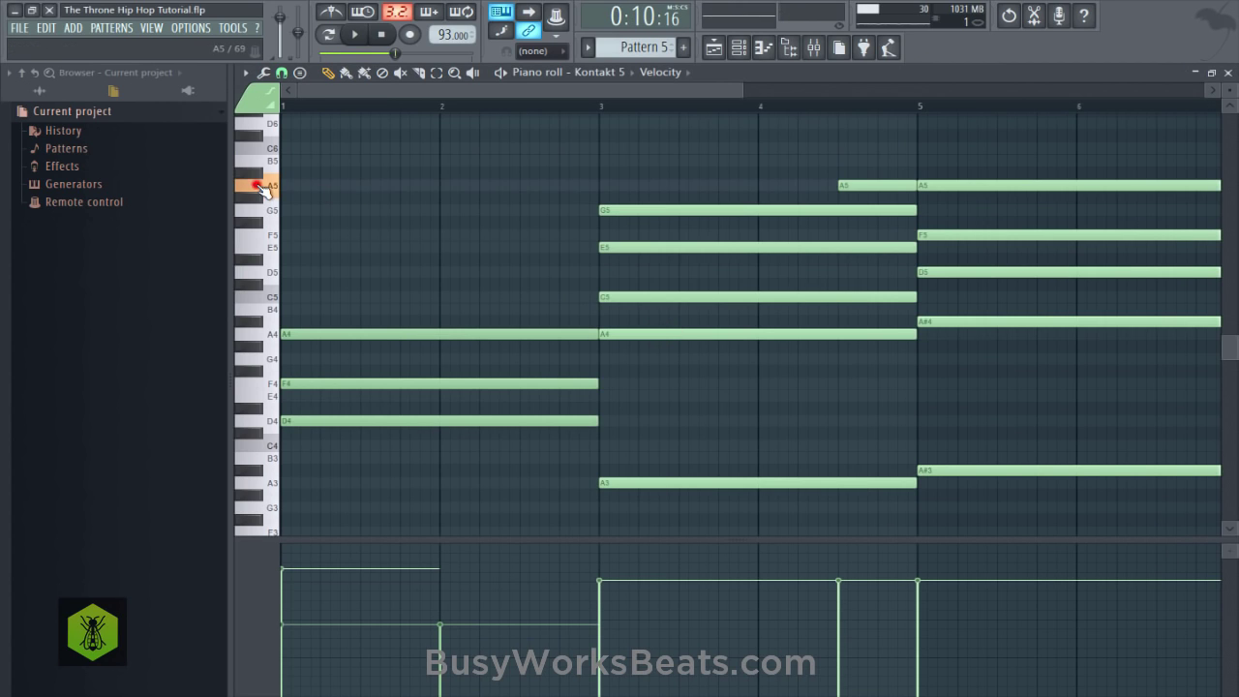
{"action": "left_click", "coordinate": [302, 248]}
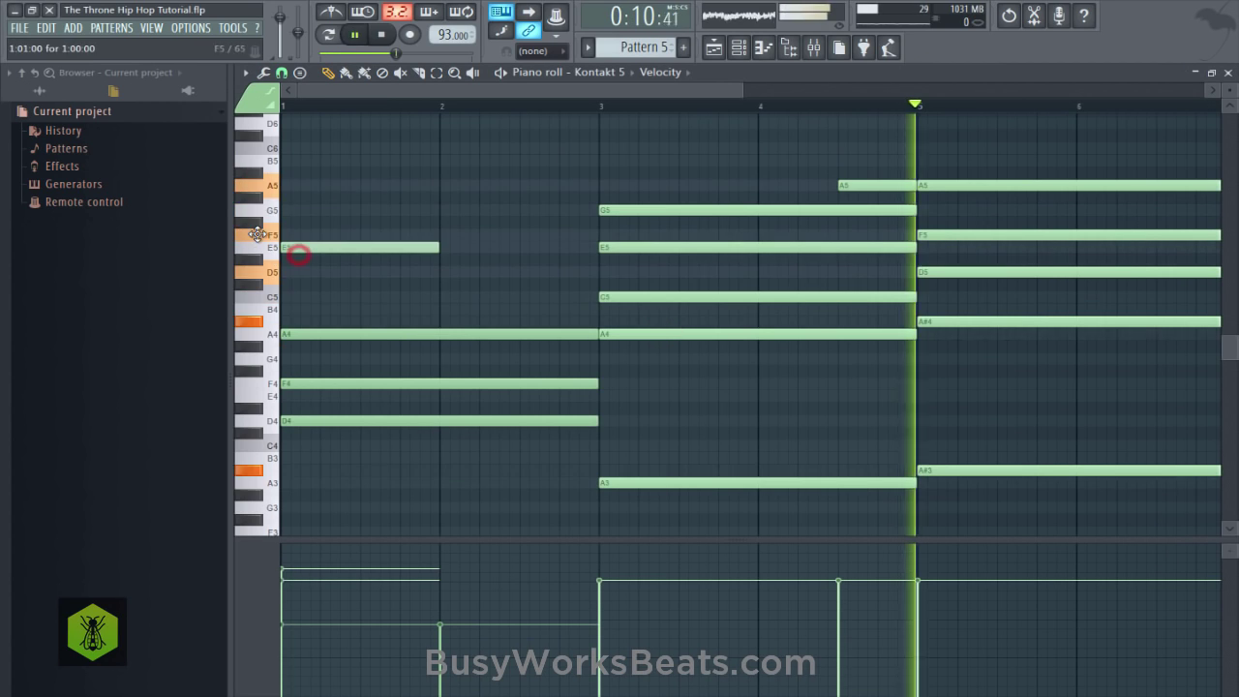
{"action": "left_click_drag", "start_coordinate": [512, 254], "coordinate": [592, 256]}
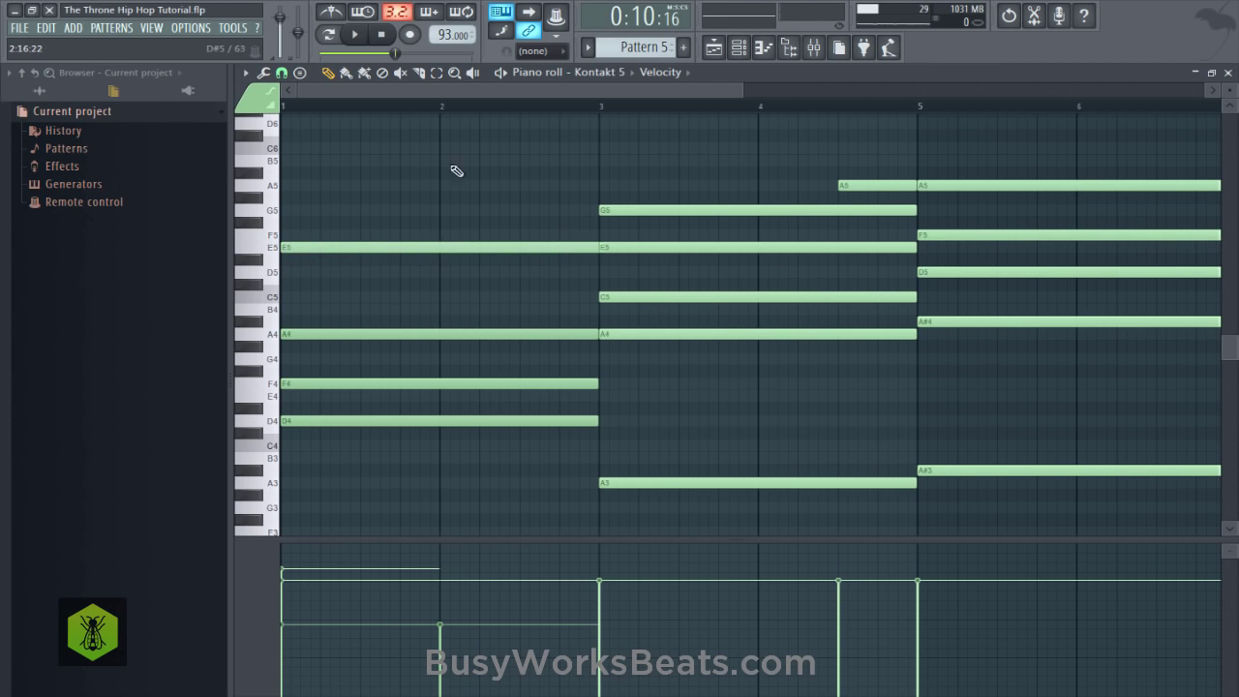
{"action": "left_click", "coordinate": [558, 250]}
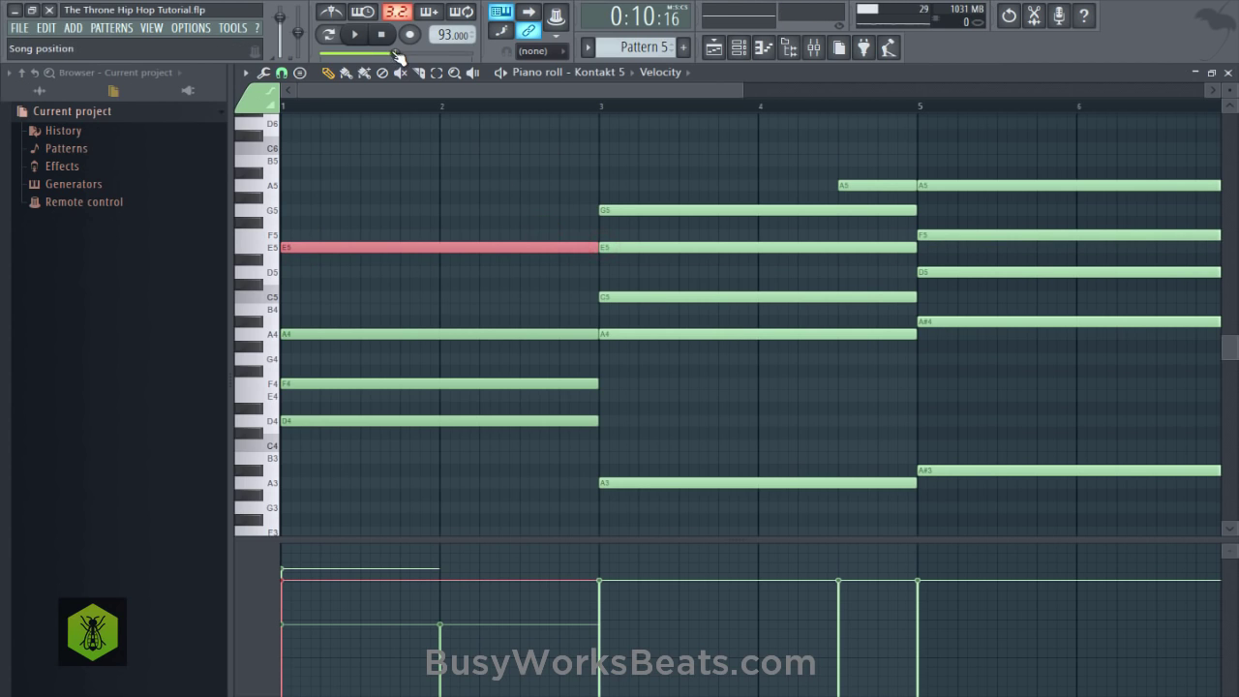
Play back the Pattern 5 piano chords and listen to the progression from bar 1 in the piano roll.
{"action": "key", "text": "space"}
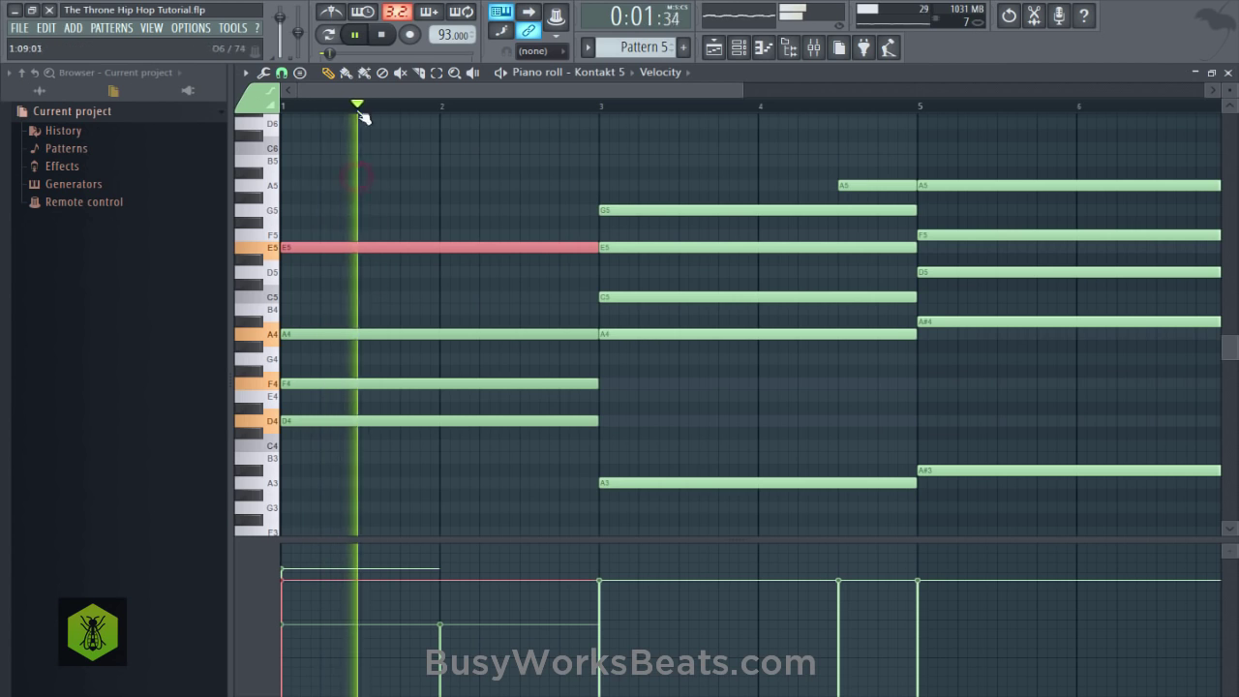
{"action": "scroll", "coordinate": [360, 111], "scroll_direction": "down", "scroll_amount": 2}
{"action": "scroll", "coordinate": [443, 222], "scroll_direction": "up", "scroll_amount": 3}
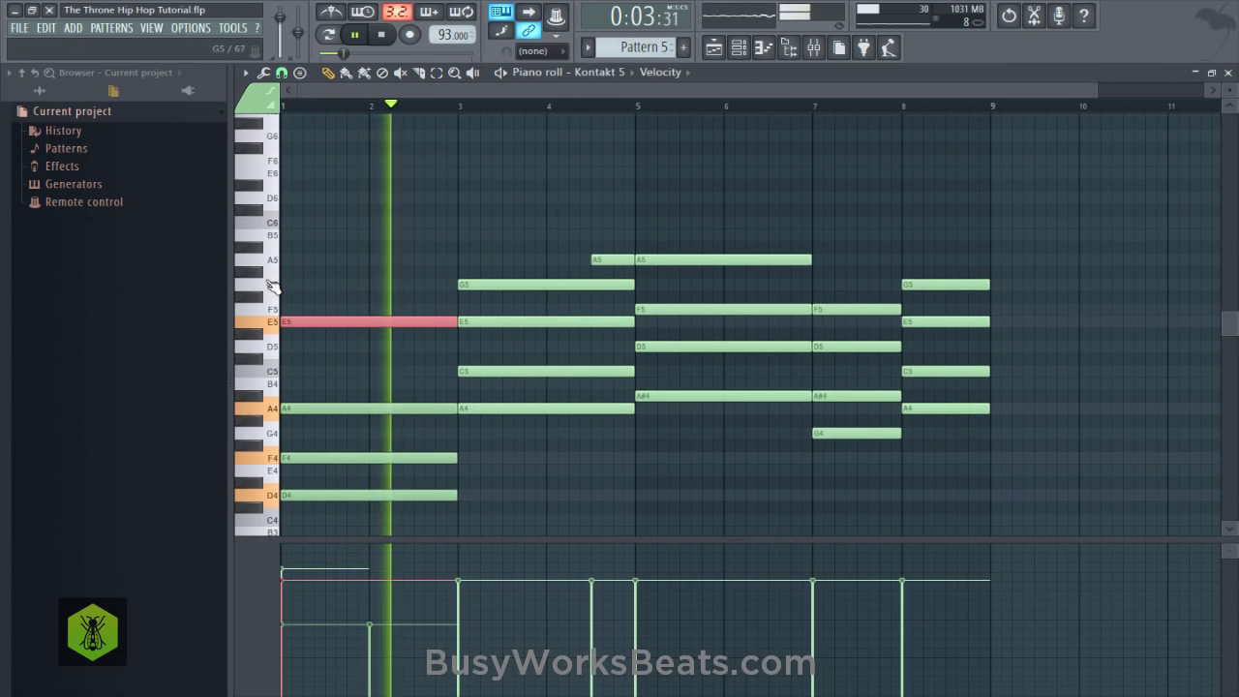
{"action": "left_click", "coordinate": [268, 282]}
{"action": "left_click", "coordinate": [255, 298]}
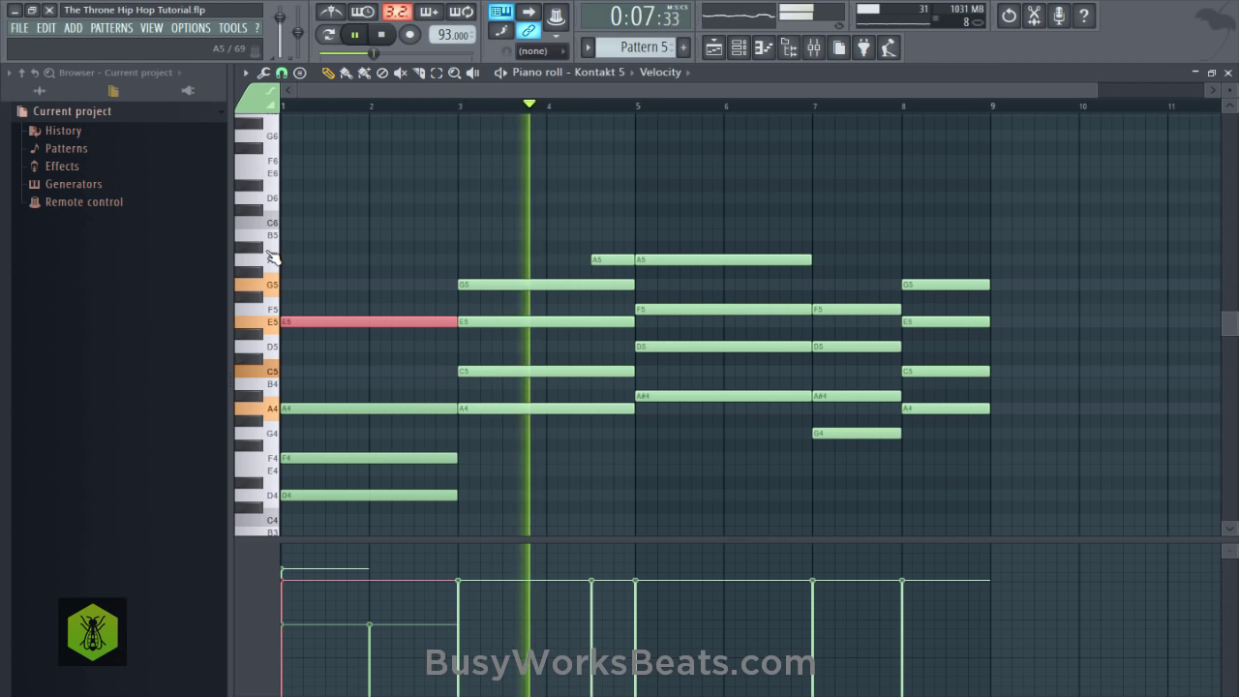
{"action": "scroll", "coordinate": [591, 188], "scroll_direction": "down", "scroll_amount": 3}
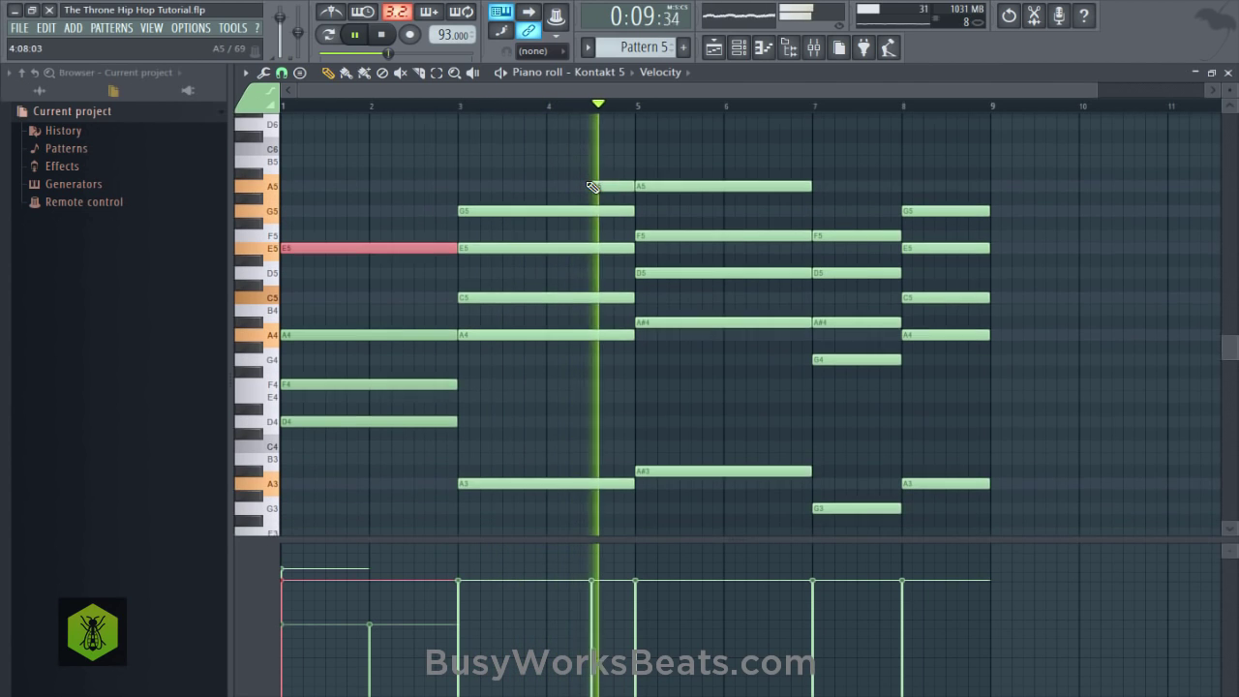
Return to the playlist, bring up Pattern 3's drum steps in the channel rack and stop playback.
{"action": "left_click", "coordinate": [1229, 75]}
{"action": "key", "text": "F5"}
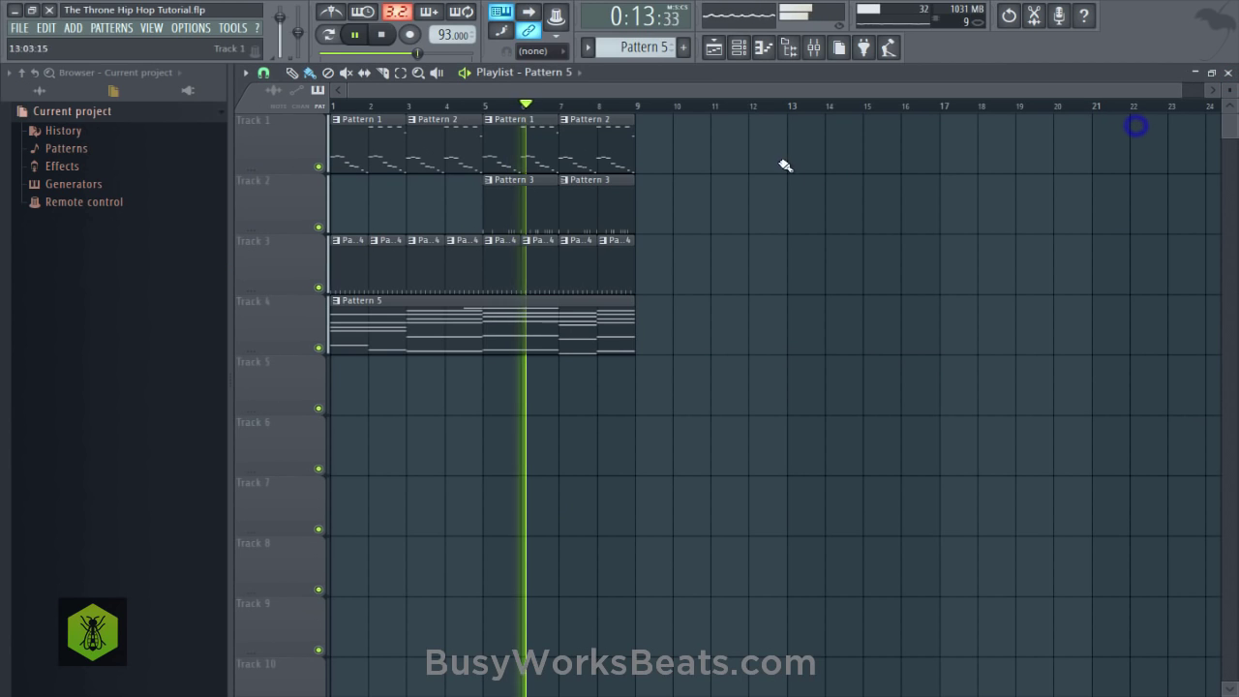
{"action": "left_click", "coordinate": [744, 48]}
{"action": "left_click_drag", "start_coordinate": [659, 47], "coordinate": [631, 51]}
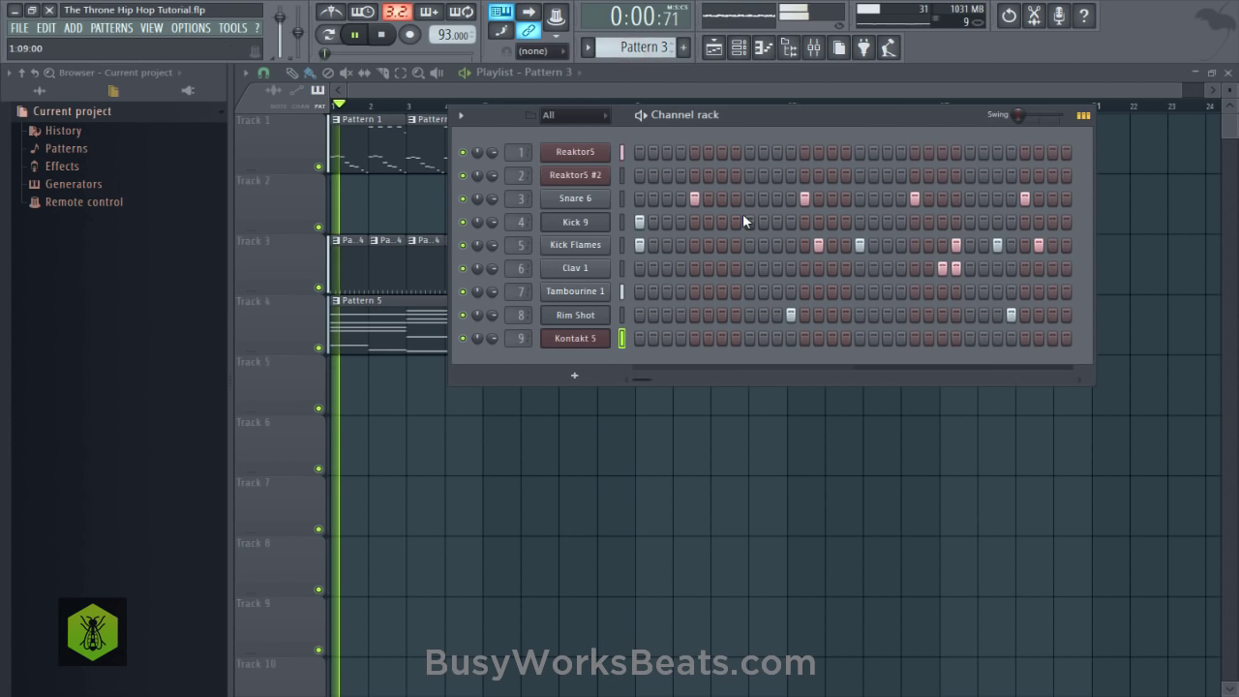
{"action": "key", "text": "space"}
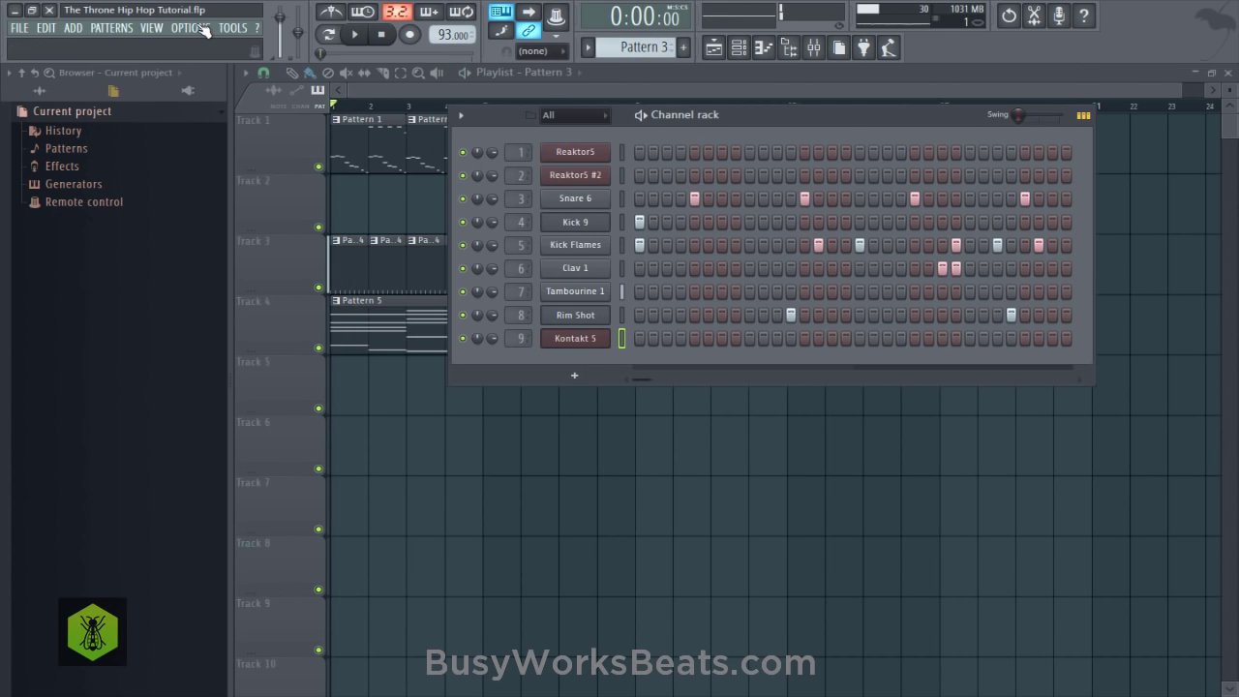
Set the audio device's buffer length to 2928smp (67ms) and close the settings.
{"action": "left_click", "coordinate": [190, 27]}
{"action": "left_click", "coordinate": [217, 71]}
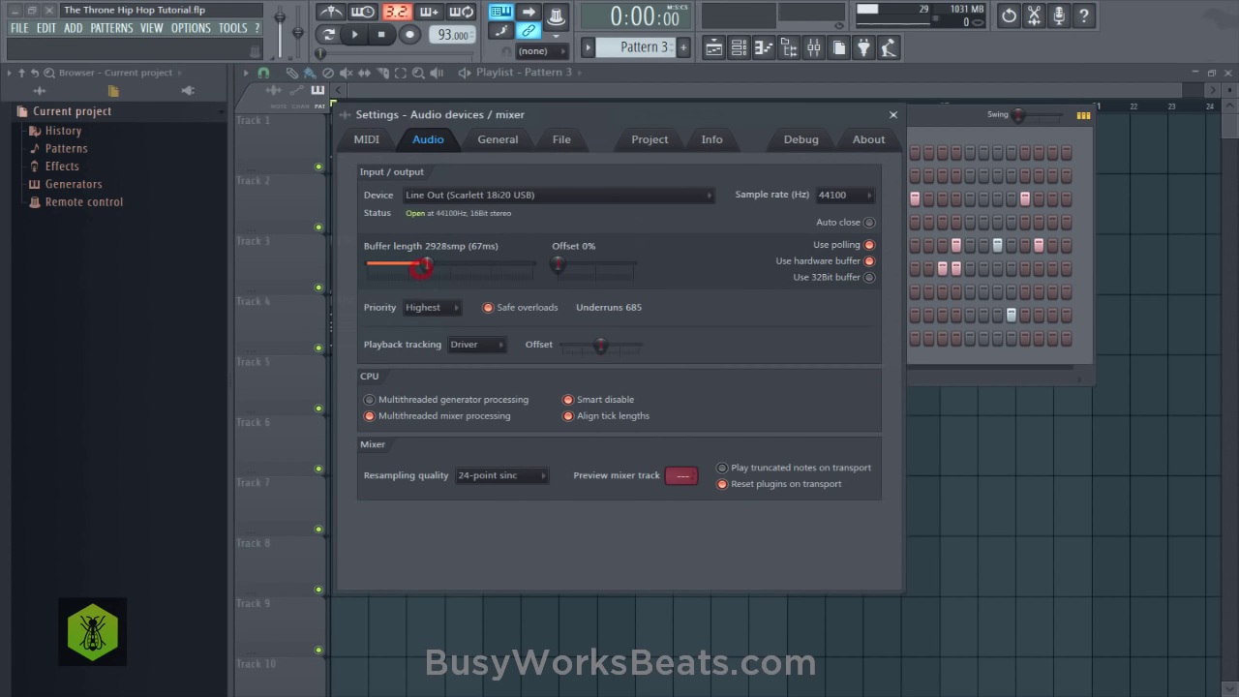
{"action": "left_click", "coordinate": [892, 114]}
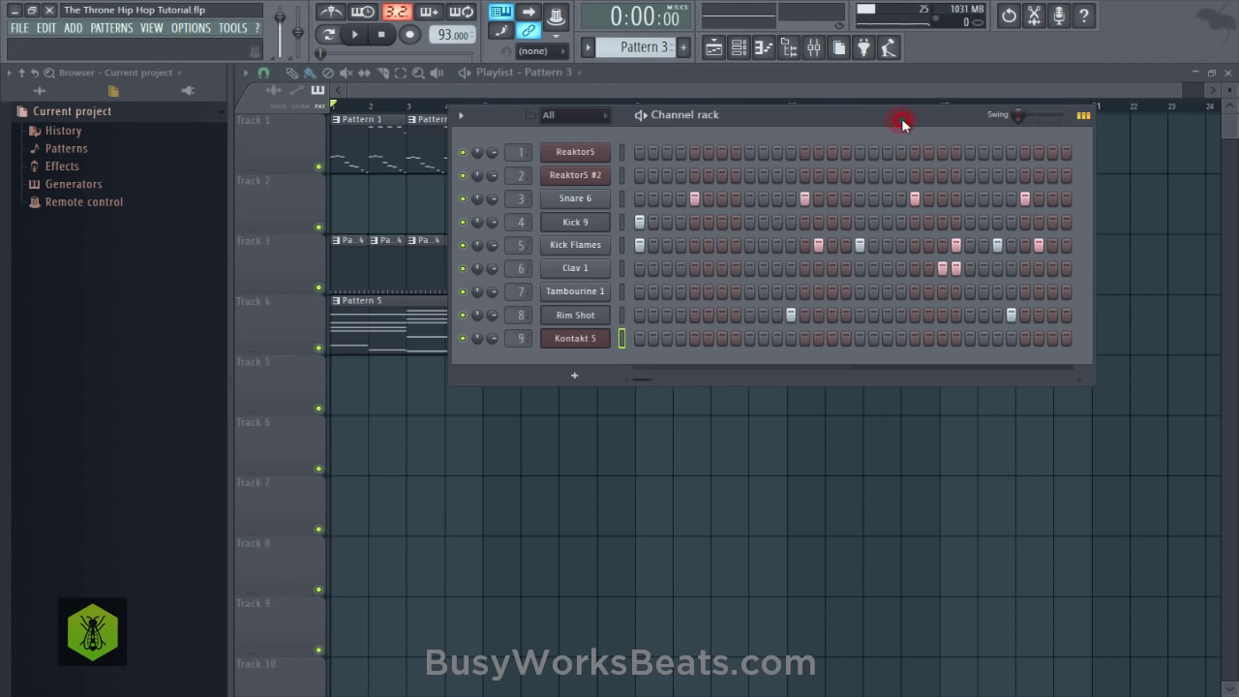
Save the project and play the song from the beginning to hear the current arrangement.
{"action": "key", "text": "ctrl+s"}
{"action": "key", "text": "space"}
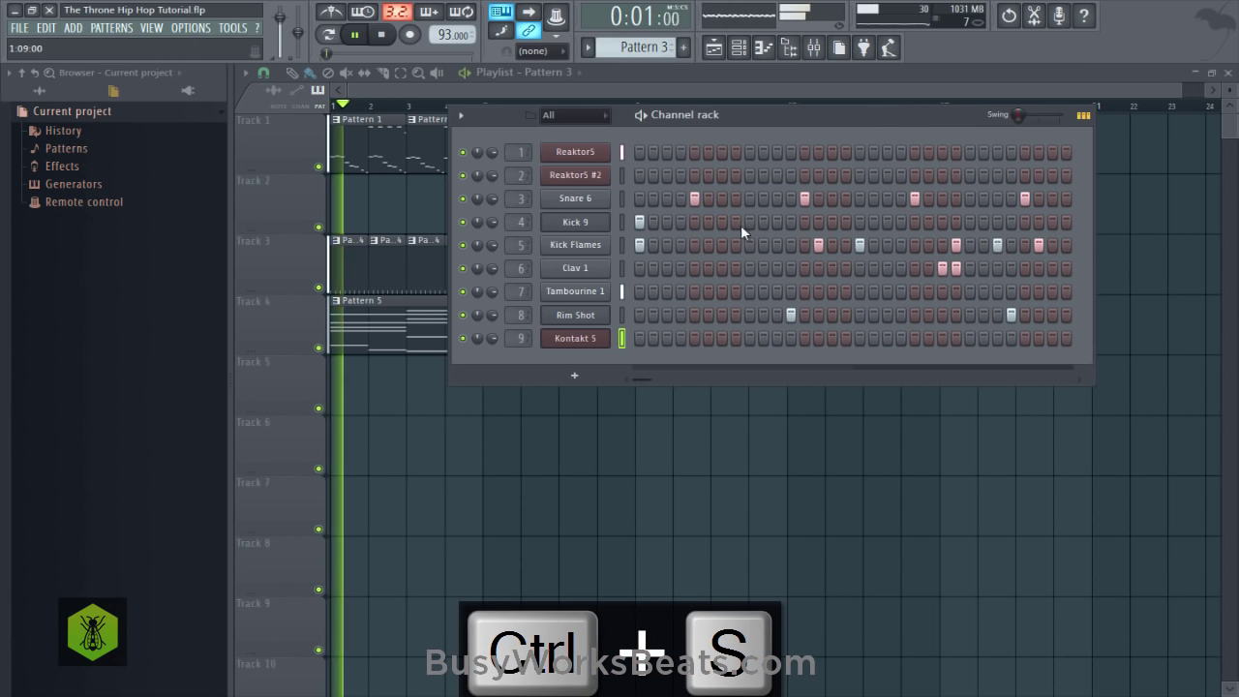
{"action": "key", "text": "space"}
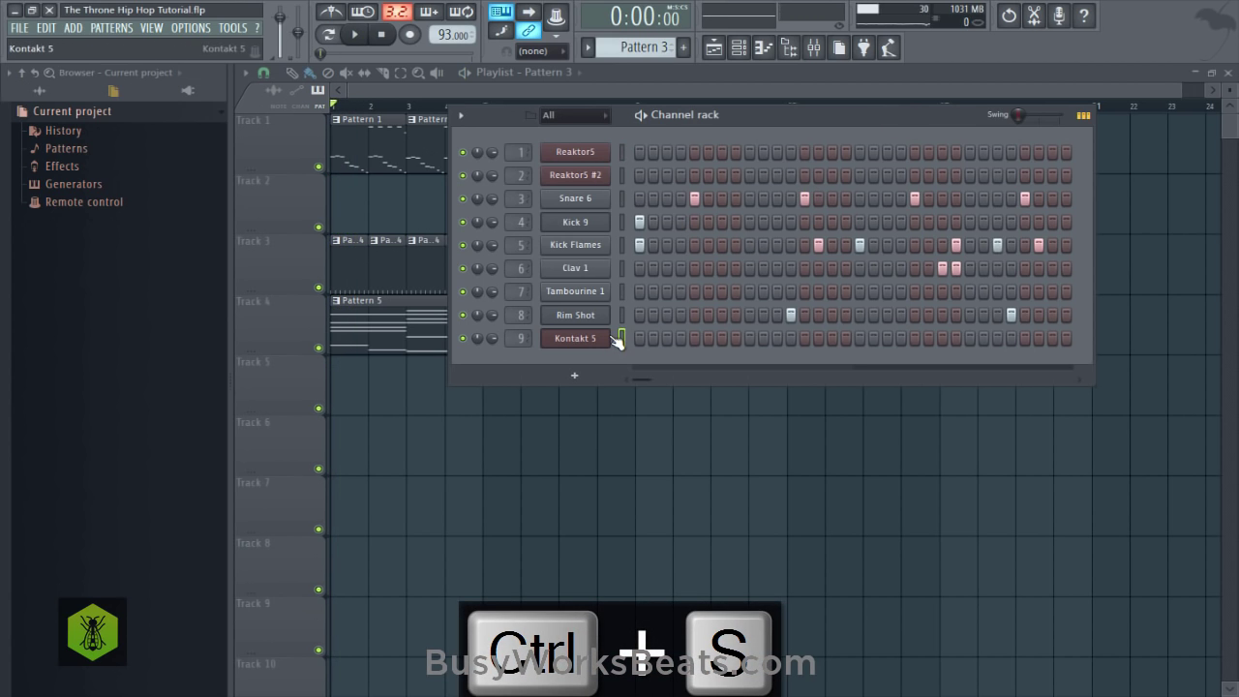
{"action": "key", "text": "space"}
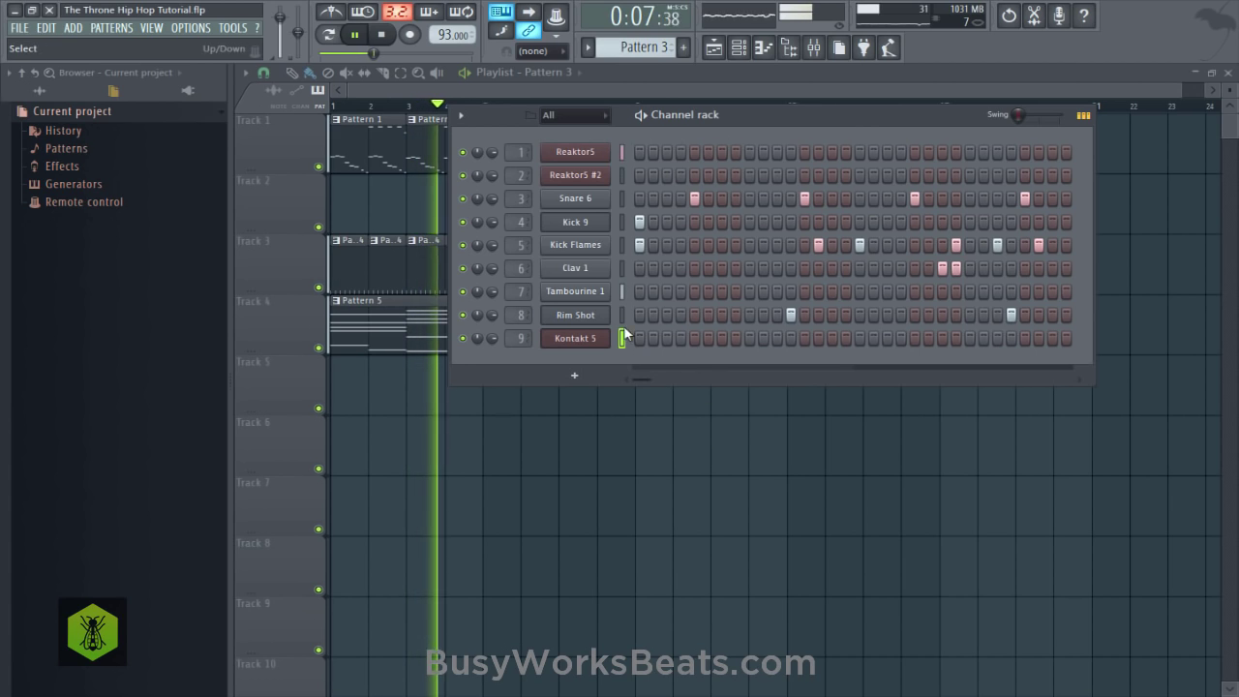
Clear the Tambourine 1 steps in Pattern 4 and place new hits on steps 3, 5, 7 and 8.
{"action": "left_click_drag", "start_coordinate": [667, 48], "coordinate": [667, 41]}
{"action": "mouse_move", "coordinate": [842, 295]}
{"action": "left_mouse_down"}
{"action": "mouse_move", "coordinate": [648, 285]}
{"action": "mouse_move", "coordinate": [679, 291]}
{"action": "left_mouse_up"}
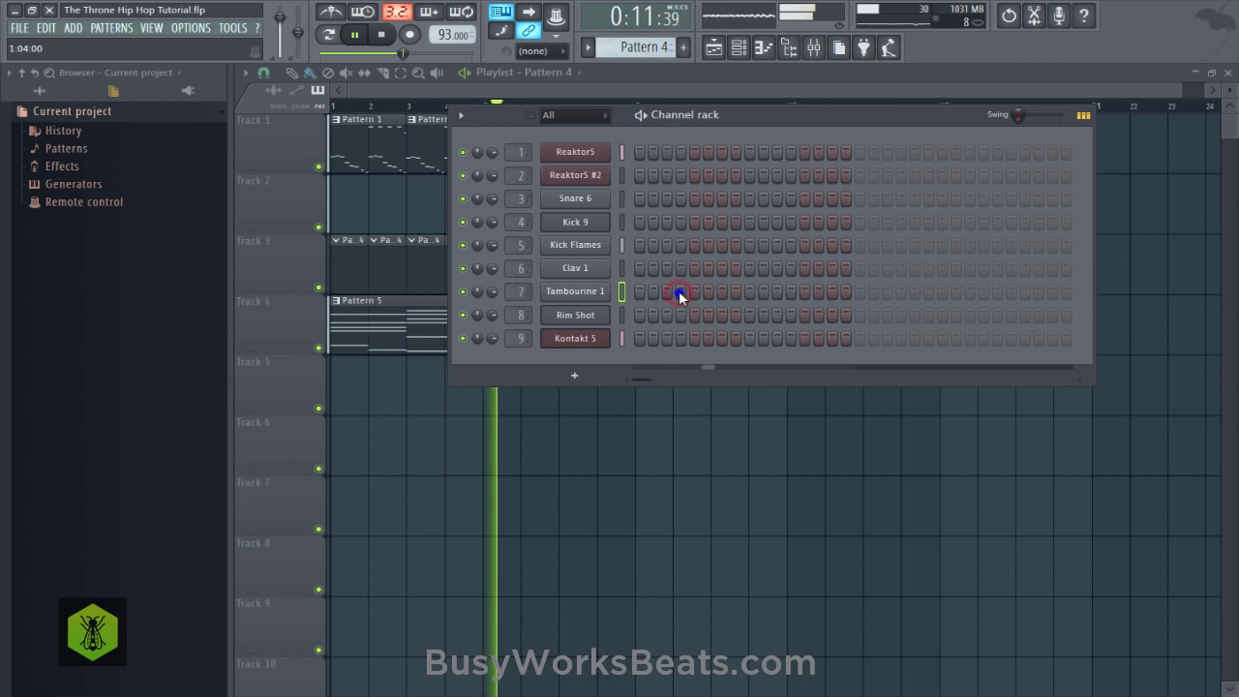
{"action": "left_click", "coordinate": [667, 291]}
{"action": "left_click", "coordinate": [694, 292]}
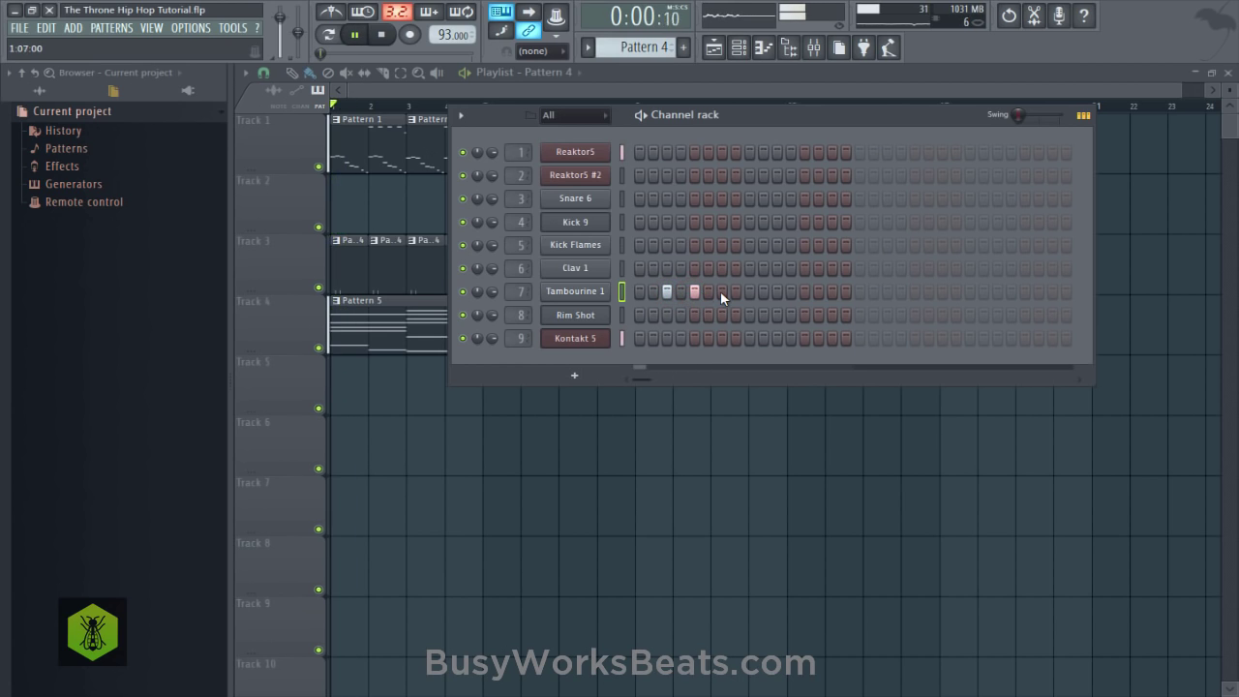
{"action": "left_click", "coordinate": [721, 292]}
{"action": "left_click", "coordinate": [736, 291]}
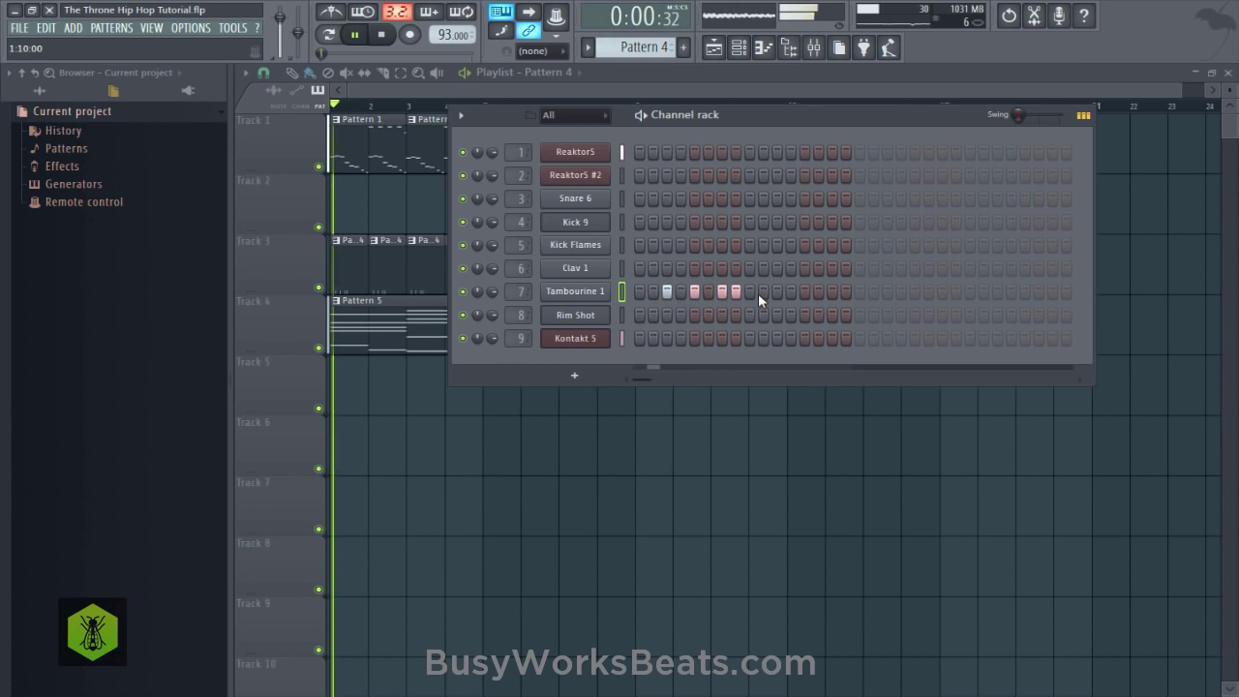
Try a Tambourine 1 hit on step 10 of Pattern 4 during playback, and replace it with one on step 11.
{"action": "left_click", "coordinate": [763, 293]}
{"action": "left_click", "coordinate": [774, 293]}
{"action": "key", "text": "space"}
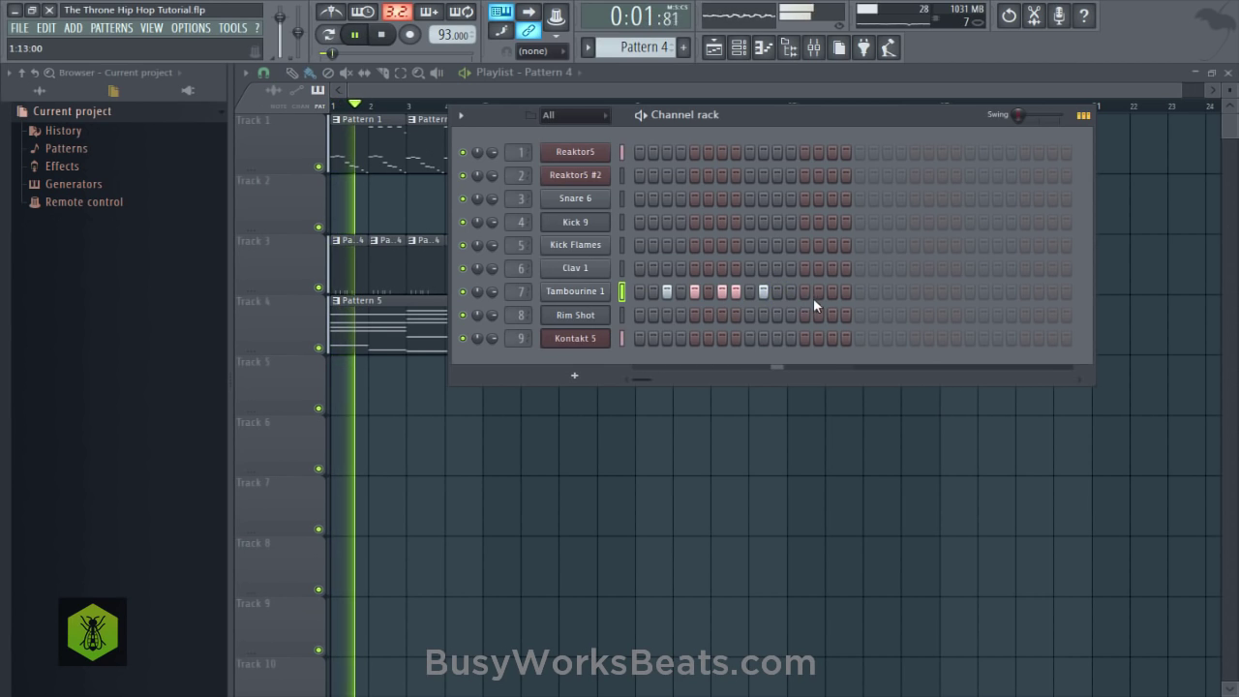
{"action": "key", "text": "space"}
{"action": "key", "text": "space"}
{"action": "right_click", "coordinate": [762, 293]}
{"action": "left_click", "coordinate": [773, 293]}
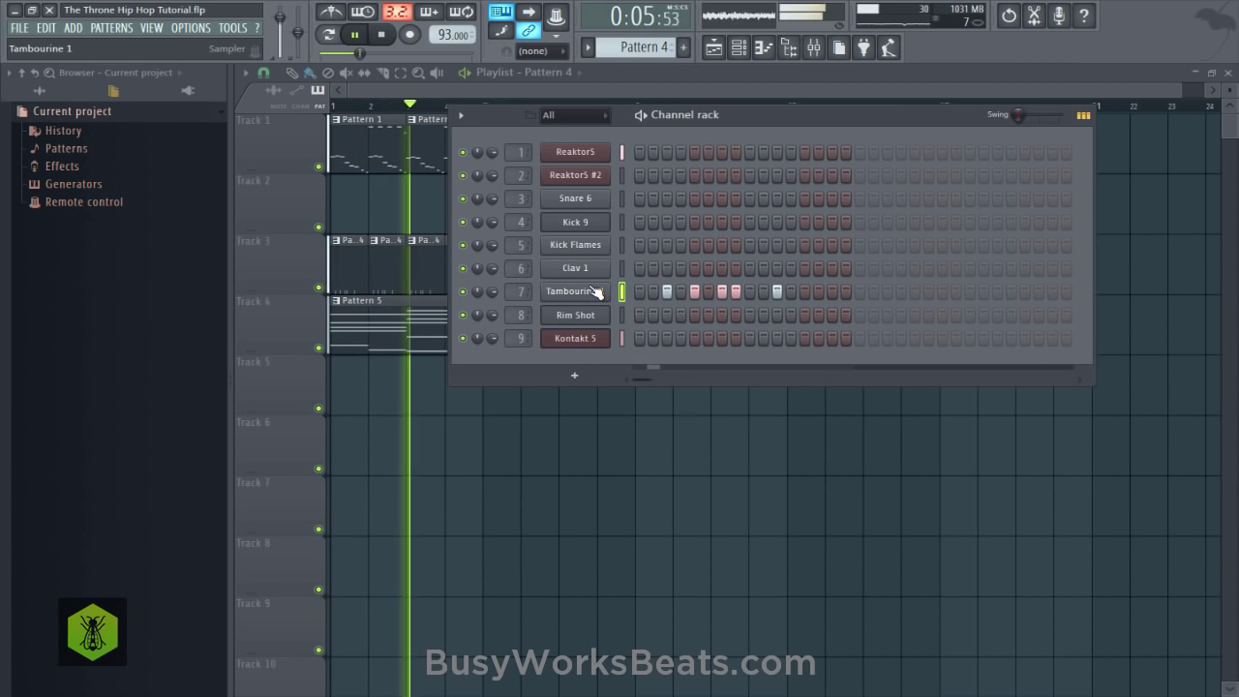
Save the project and remove the Kick Flames hits on steps 14, 24, 27 and 30 in Pattern 3.
{"action": "key", "text": "F6"}
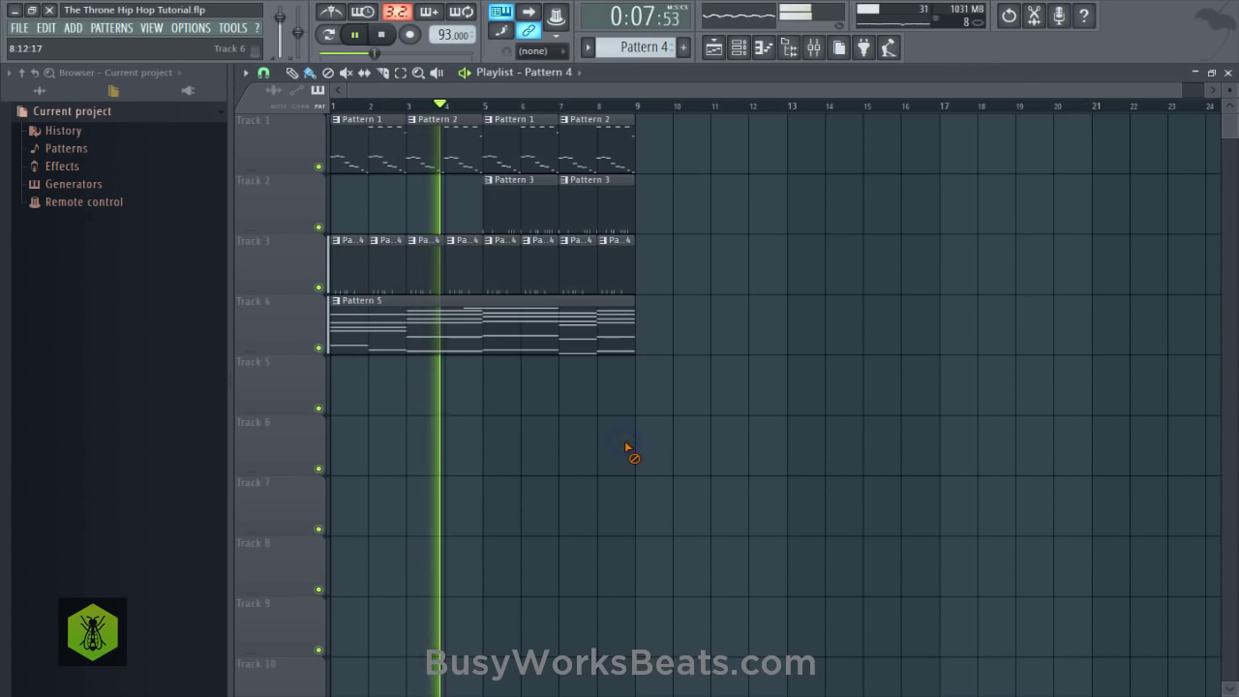
{"action": "key", "text": "ctrl+s"}
{"action": "left_click", "coordinate": [737, 48]}
{"action": "scroll", "coordinate": [641, 46], "scroll_direction": "up", "scroll_amount": 1}
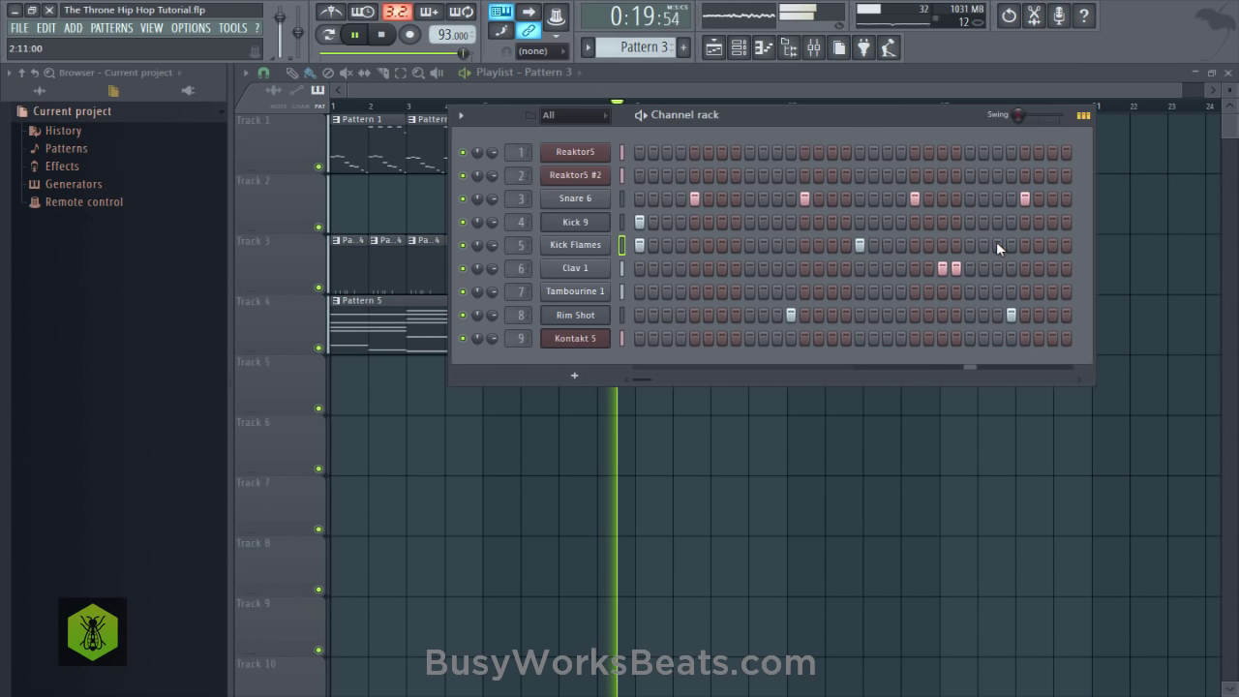
Return to the playlist, select bars 5 to 8 as the loop range, and stop playback after listening.
{"action": "left_click", "coordinate": [681, 463]}
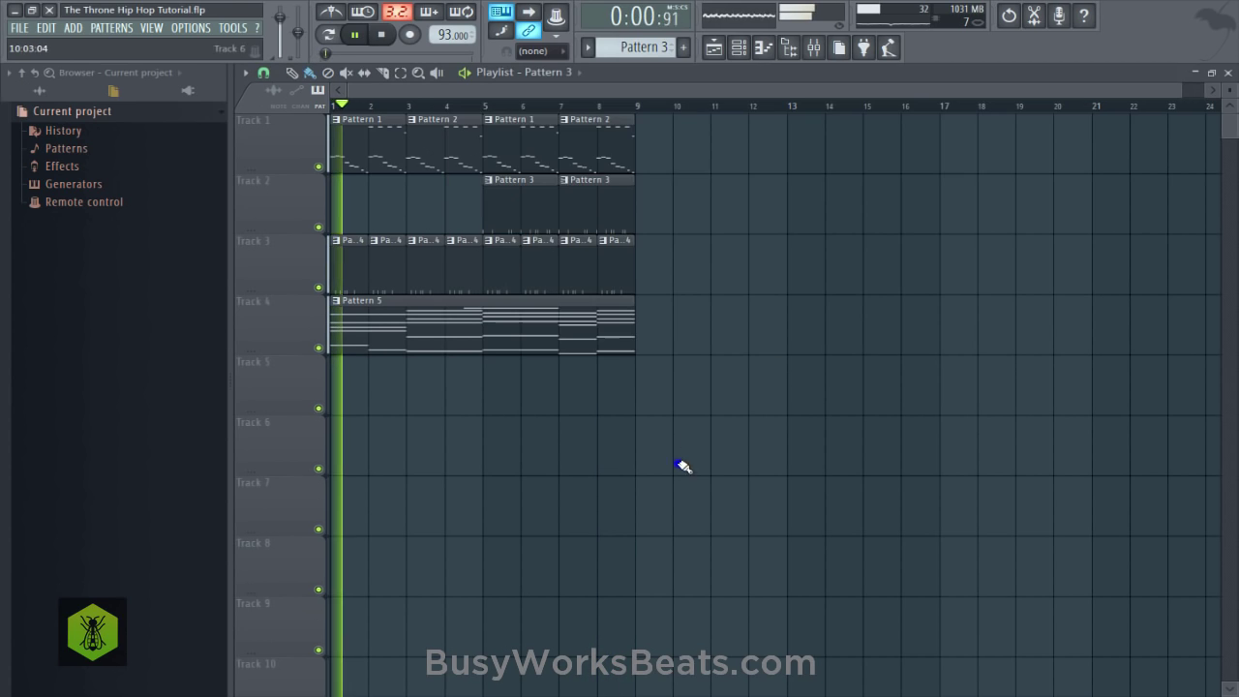
{"action": "left_click_drag", "start_coordinate": [503, 114], "coordinate": [633, 125]}
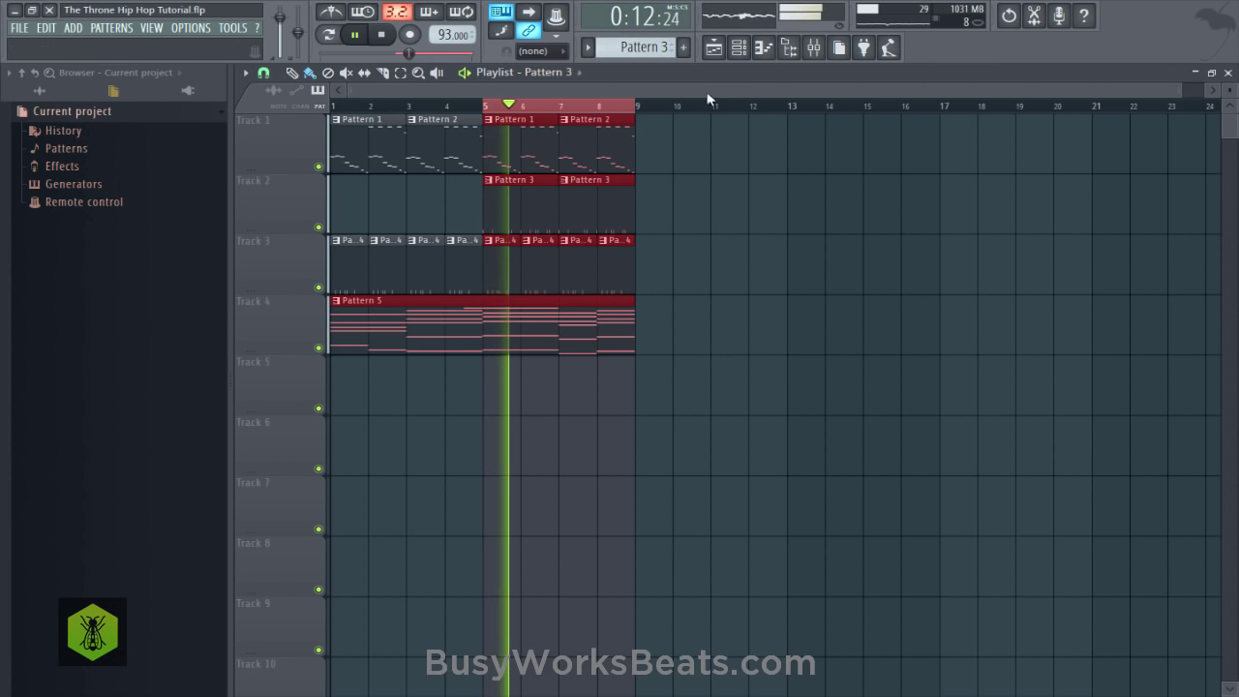
{"action": "key", "text": "space"}
In Pattern 1's Reaktor5 piano roll, shorten bar 1's A#3 to one step at step 4 and delete the A3 after it.
{"action": "left_click", "coordinate": [738, 47]}
{"action": "scroll", "coordinate": [662, 46], "scroll_direction": "down", "scroll_amount": 3}
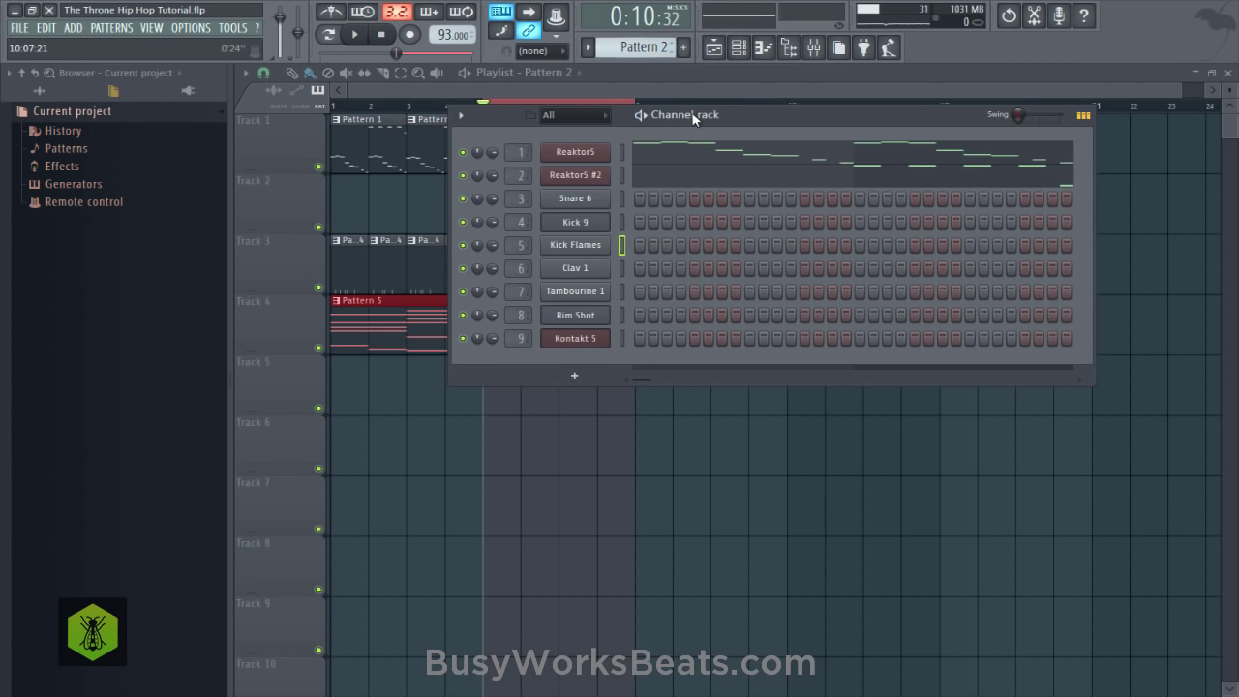
{"action": "left_click", "coordinate": [679, 142]}
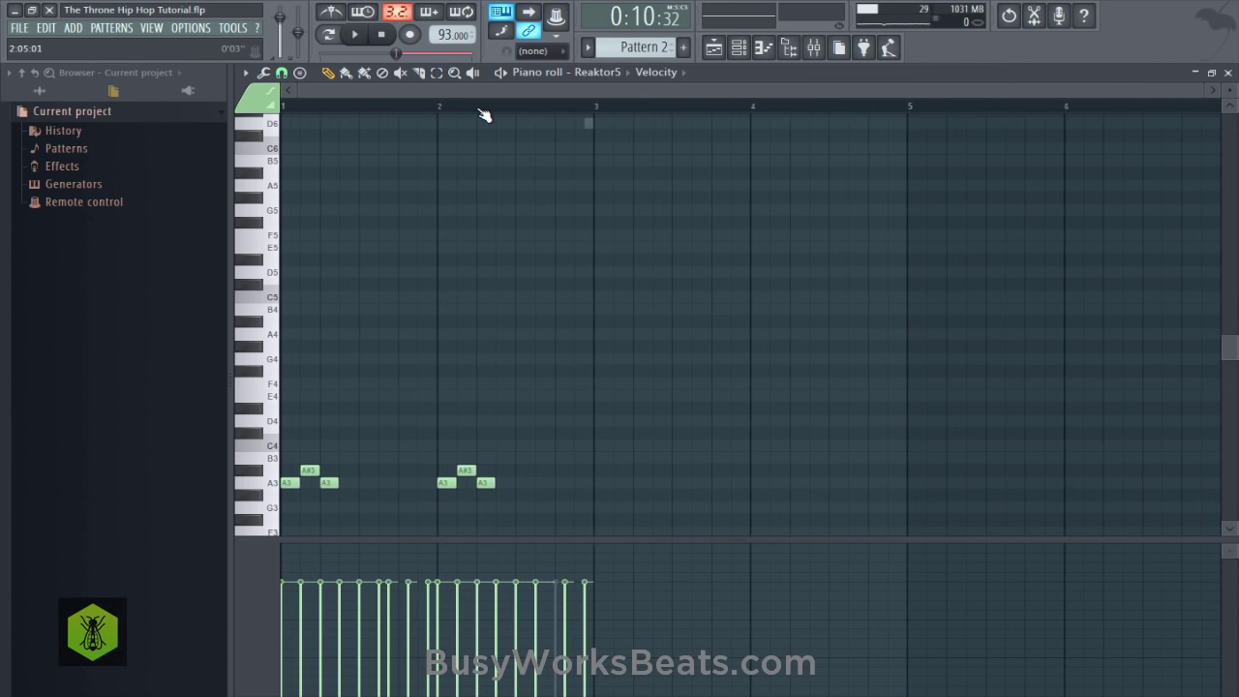
{"action": "scroll", "coordinate": [465, 238], "scroll_direction": "down", "scroll_amount": 5}
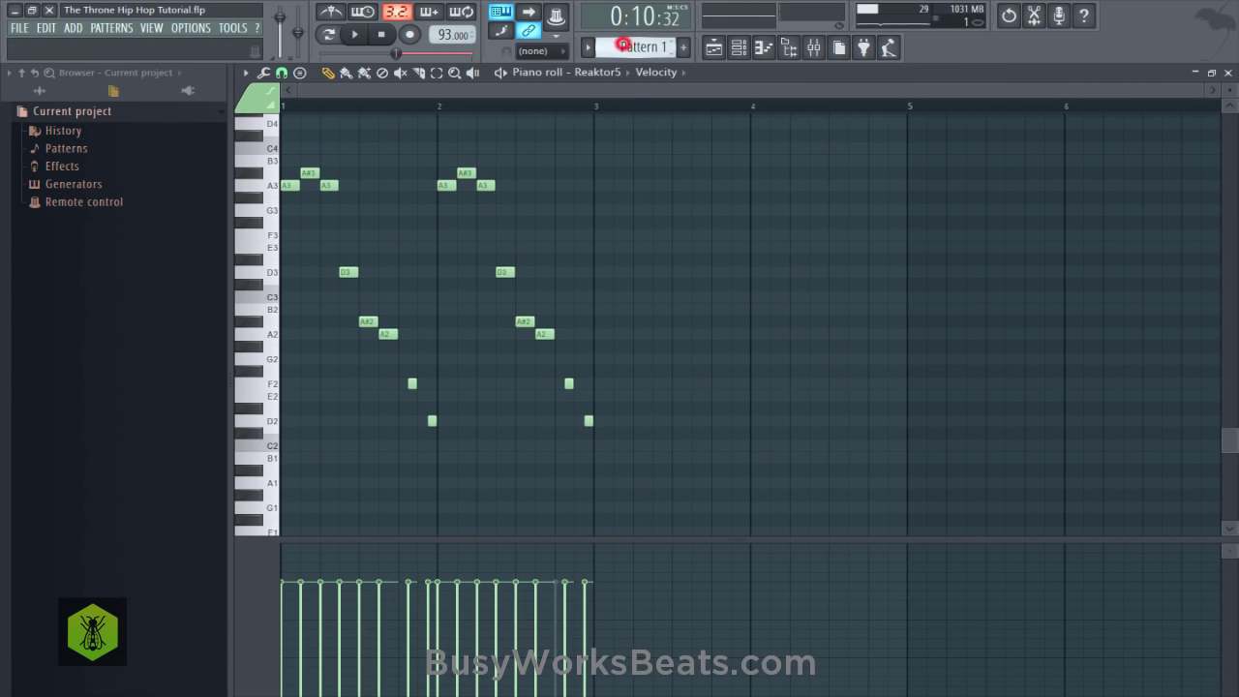
{"action": "key", "text": "space"}
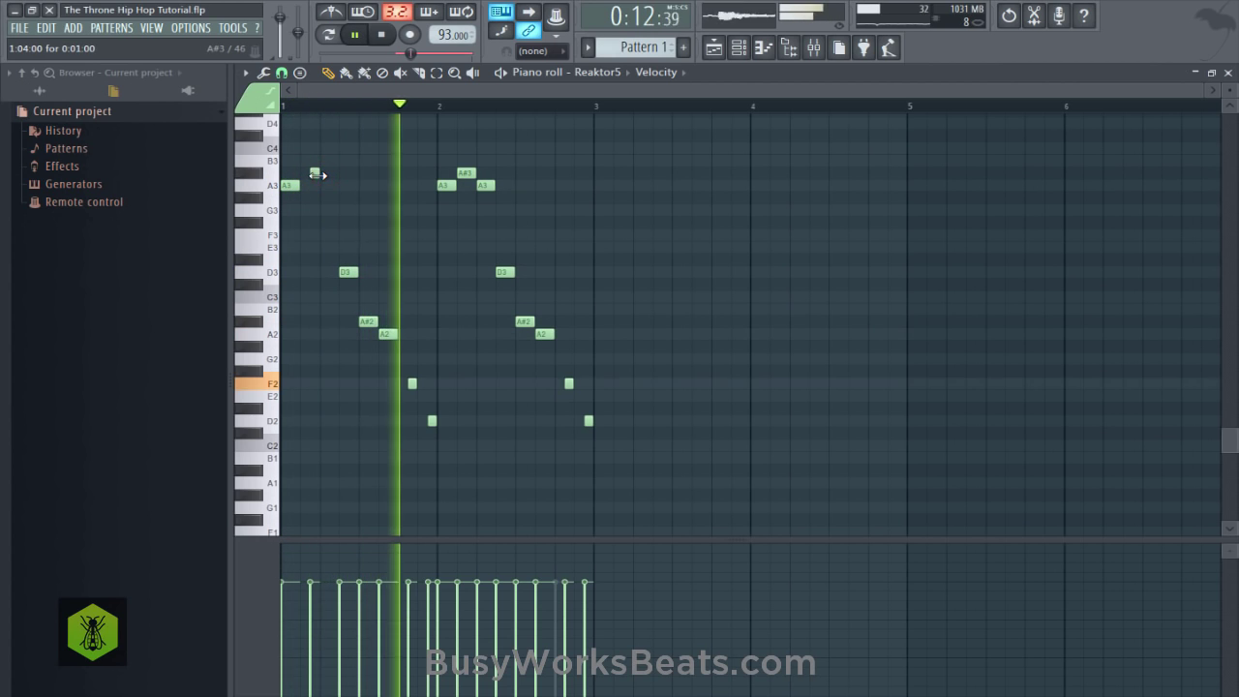
Shorten bar 2's A#3 to one step at step 4, delete the A3 after it, and listen to the result.
{"action": "key", "text": "space"}
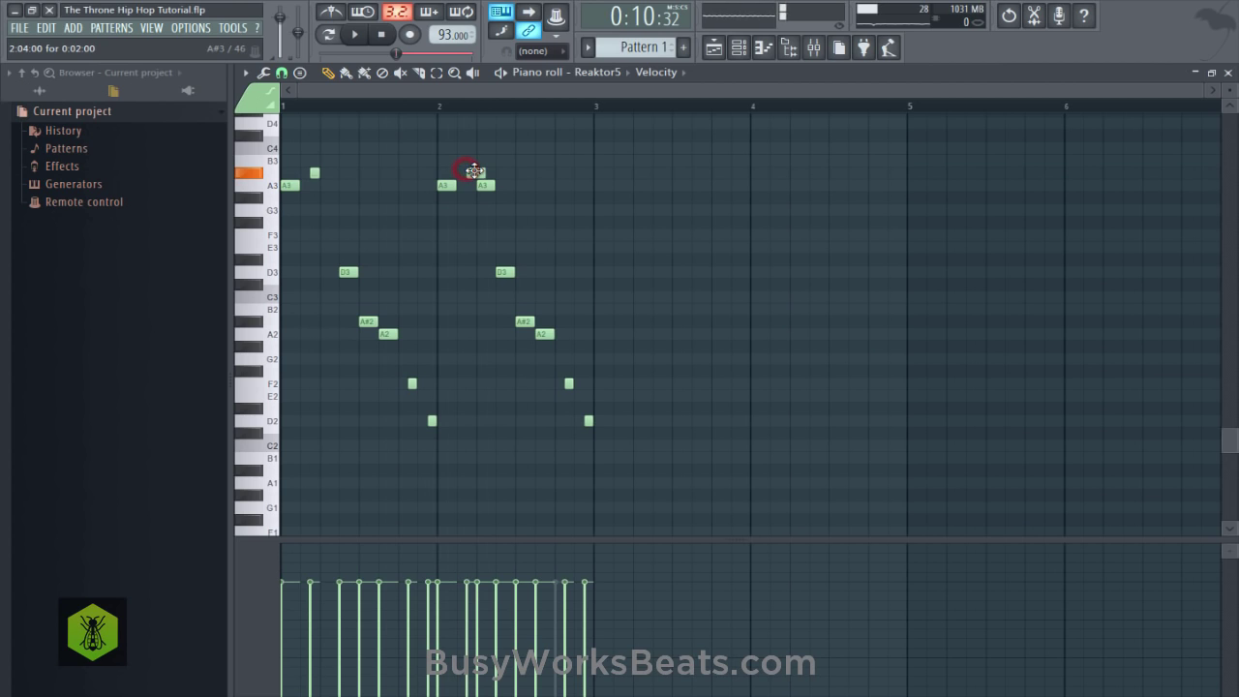
{"action": "right_click", "coordinate": [488, 172]}
{"action": "left_click_drag", "start_coordinate": [484, 173], "coordinate": [473, 173]}
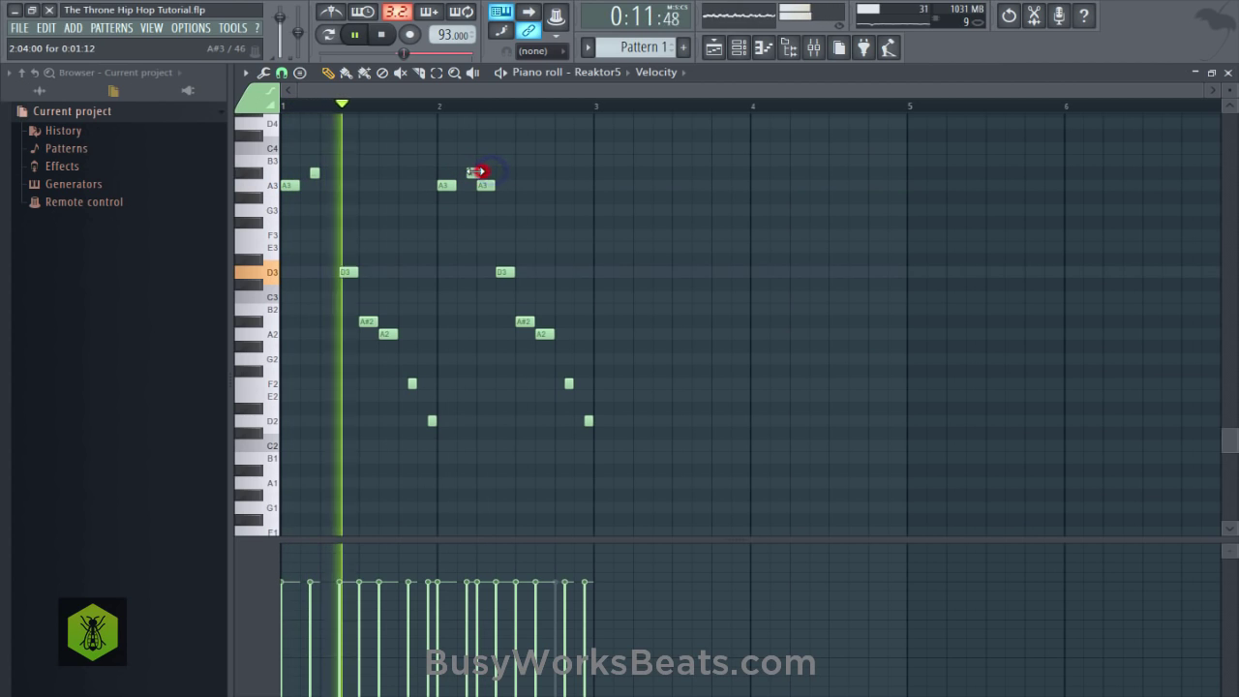
{"action": "right_click", "coordinate": [488, 184]}
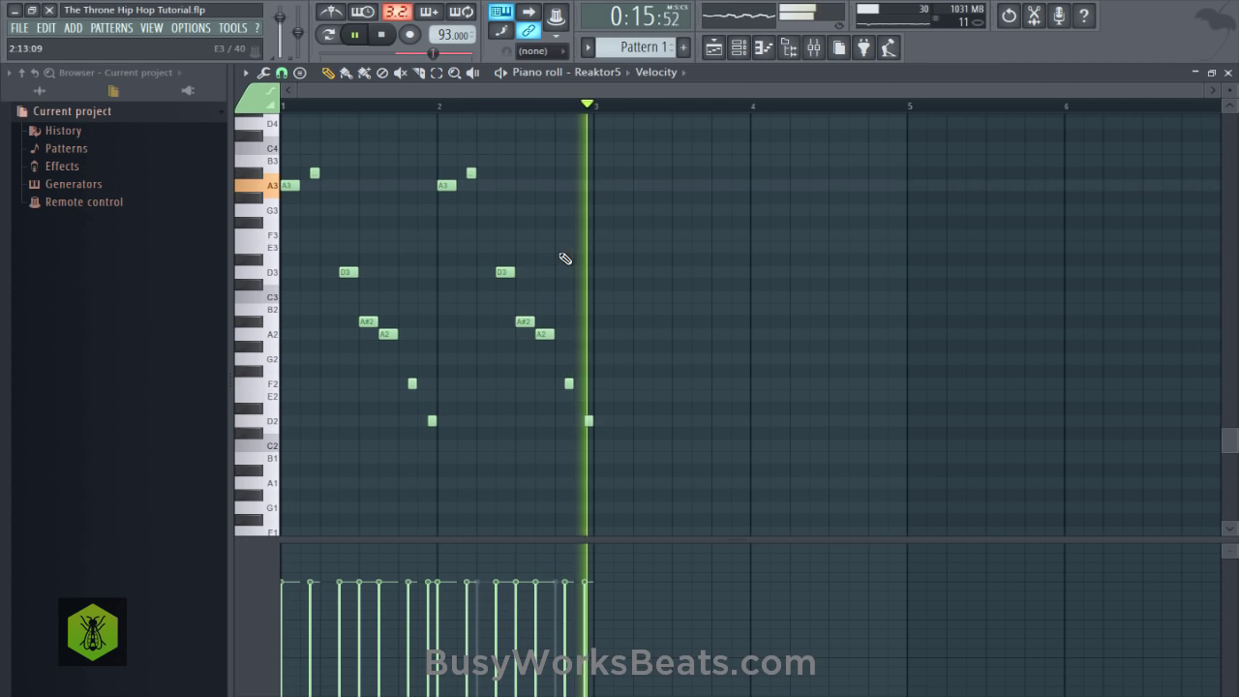
{"action": "key", "text": "space"}
In Pattern 2's Reaktor5 piano roll, shorten both A#3 notes to one step, delete the A3 notes following them, and save.
{"action": "left_click", "coordinate": [714, 47]}
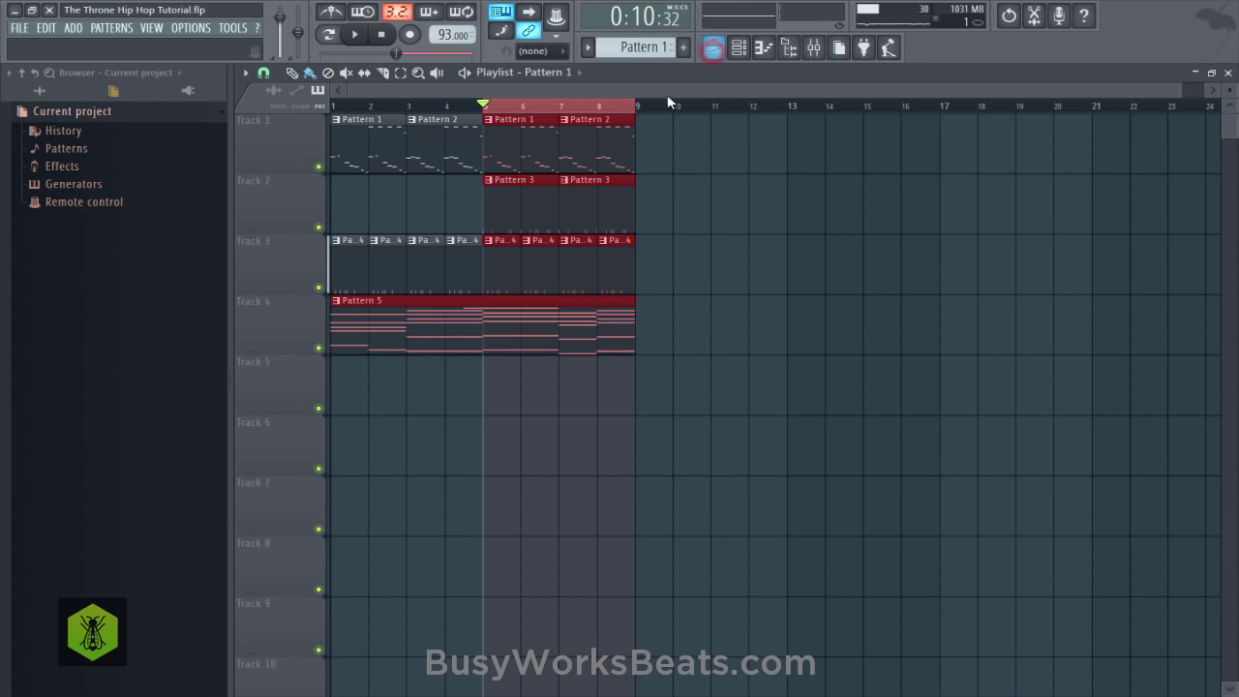
{"action": "left_click", "coordinate": [737, 49]}
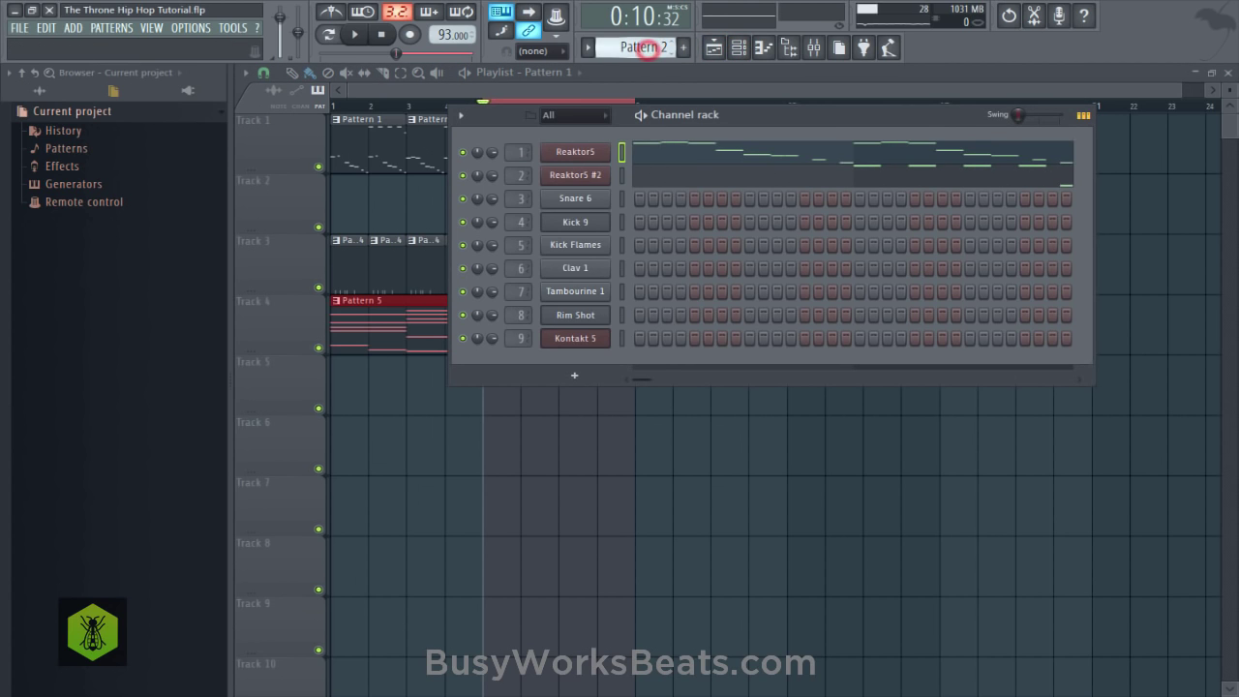
{"action": "left_click", "coordinate": [635, 154]}
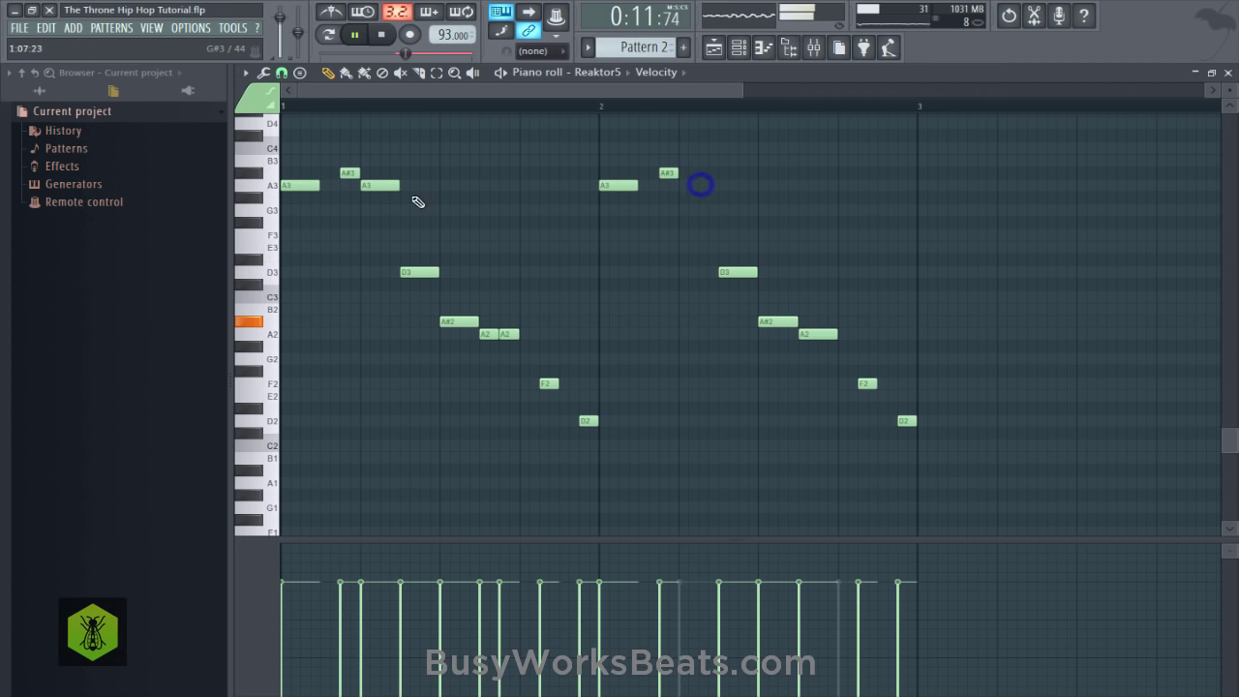
{"action": "key", "text": "ctrl+s"}
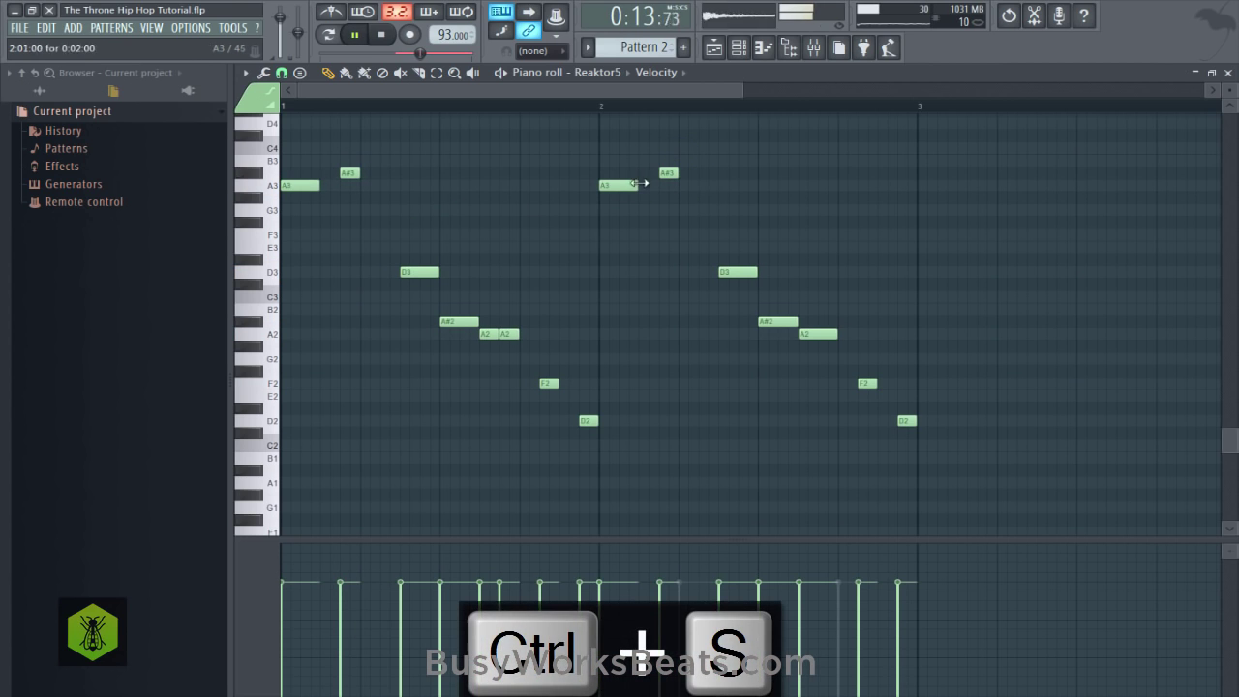
{"action": "left_click", "coordinate": [1227, 73]}
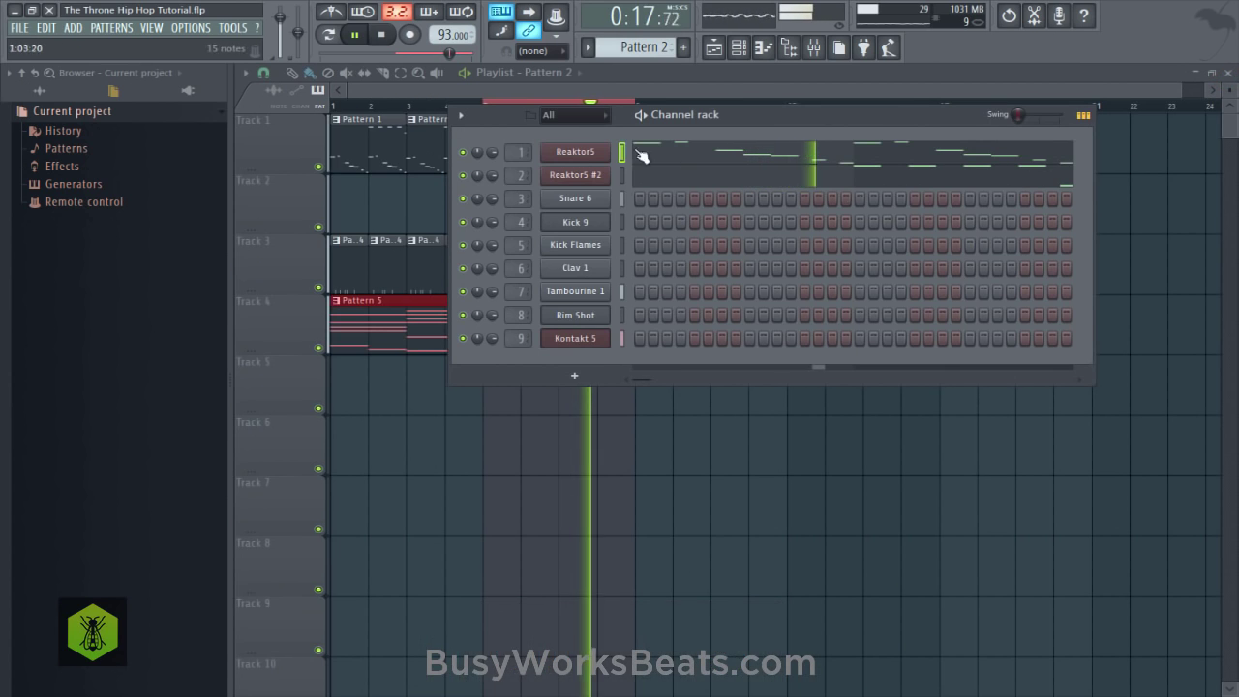
Review the Monark synth settings on the first Reaktor5 channel during playback, save the project, and close the plugin.
{"action": "left_click", "coordinate": [573, 152]}
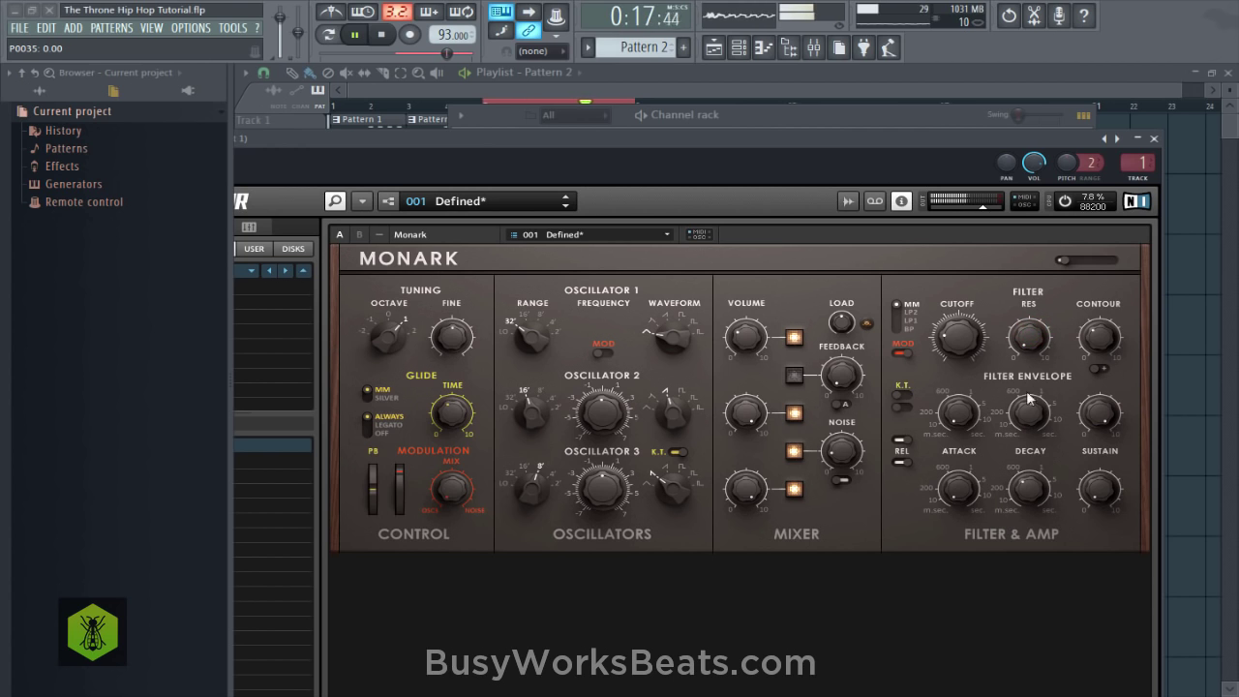
{"action": "key", "text": "F12"}
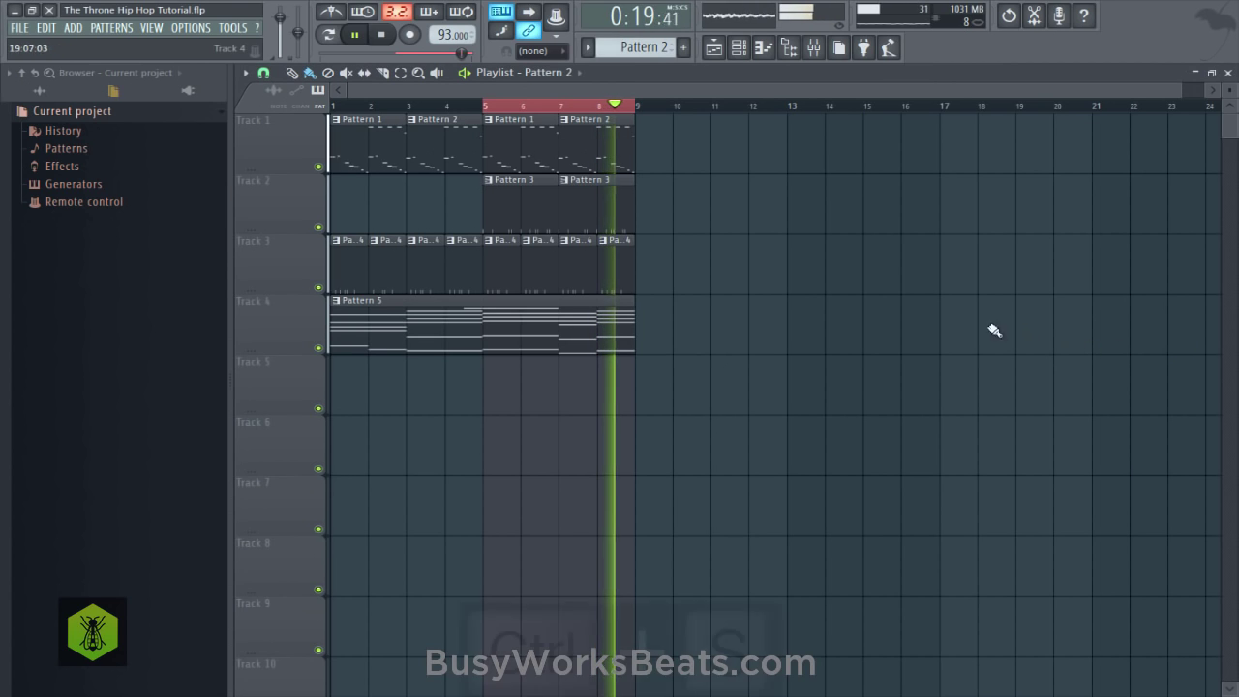
{"action": "key", "text": "ctrl+s"}
{"action": "left_click", "coordinate": [740, 49]}
{"action": "left_click", "coordinate": [563, 147]}
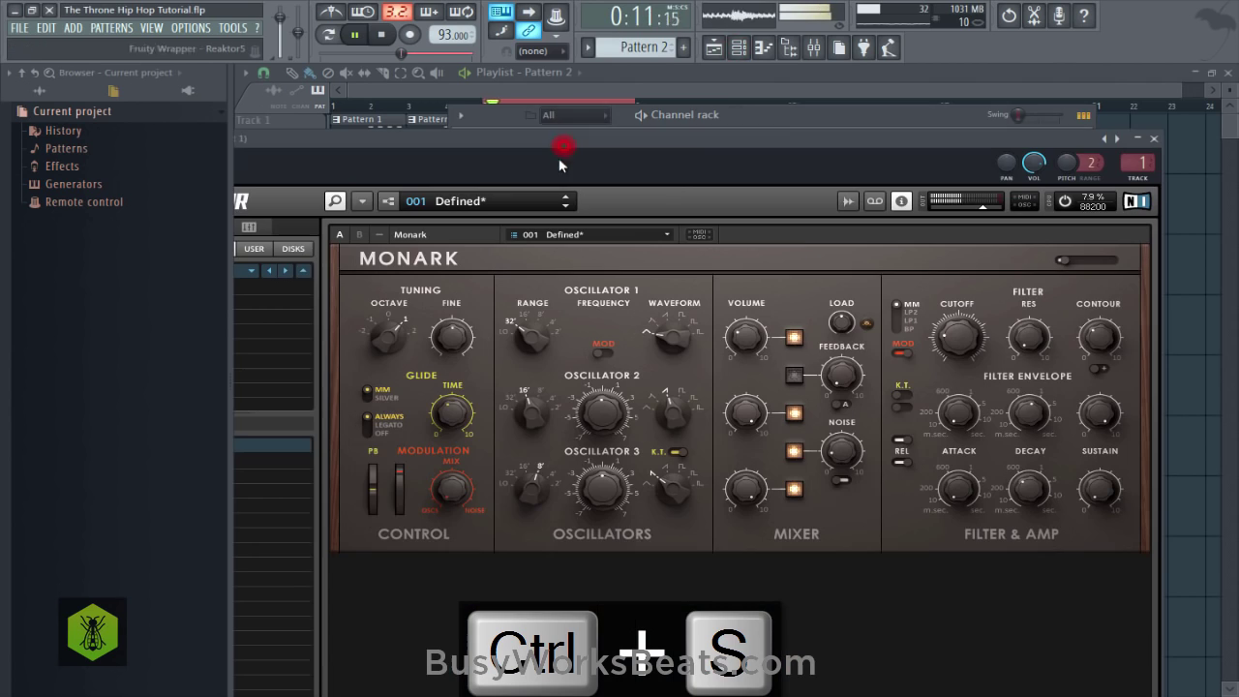
{"action": "left_click", "coordinate": [1154, 138]}
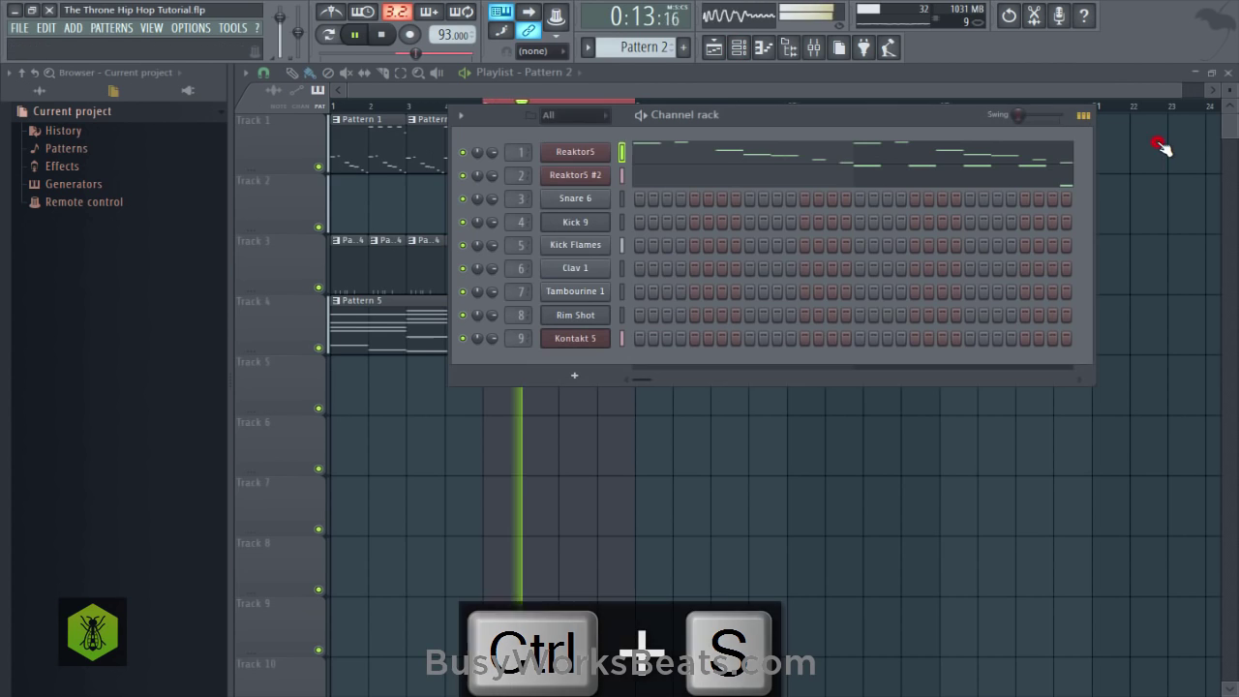
Add Kick Flames hits on steps 7, 8, 20, 23 and 24 of Pattern 3.
{"action": "left_click_drag", "start_coordinate": [642, 49], "coordinate": [643, 47]}
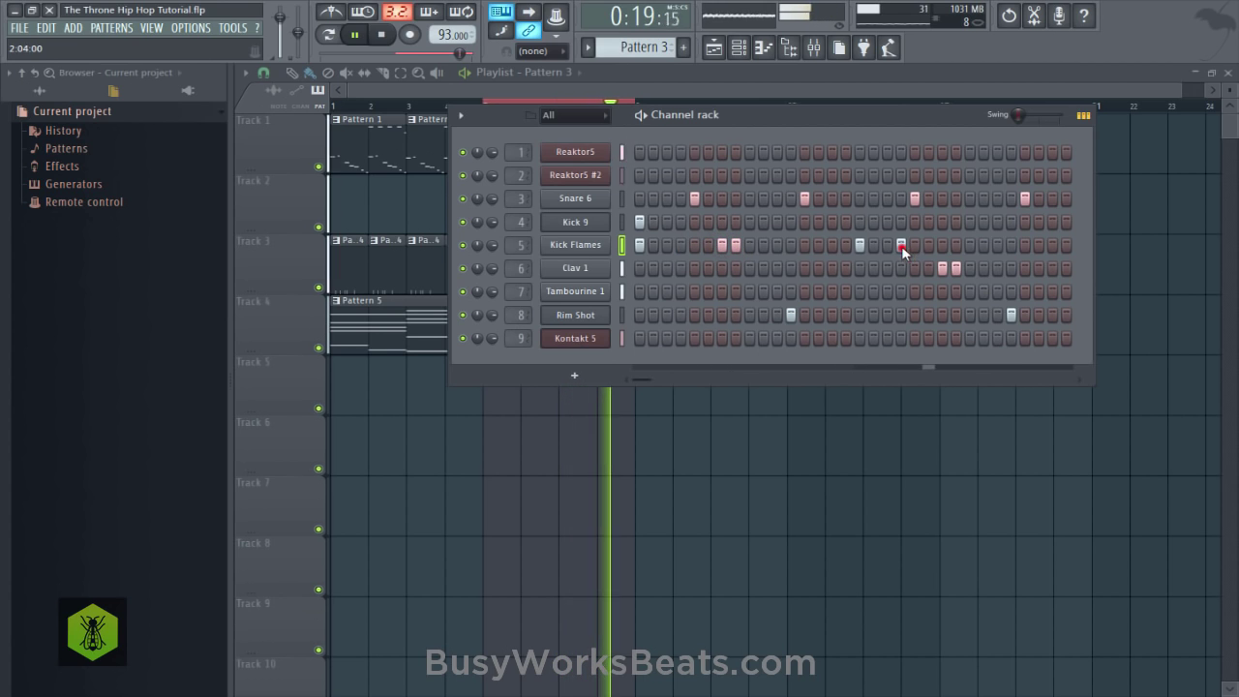
{"action": "left_click", "coordinate": [943, 246]}
{"action": "left_click", "coordinate": [957, 245]}
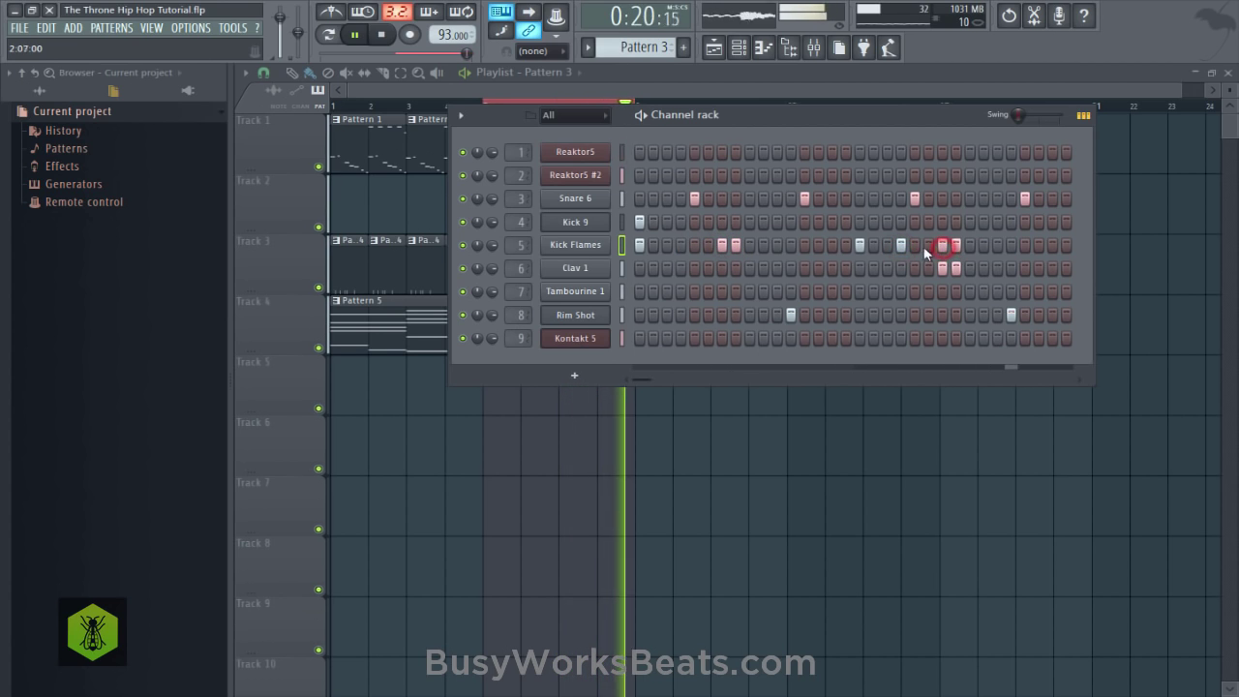
{"action": "left_click", "coordinate": [681, 245]}
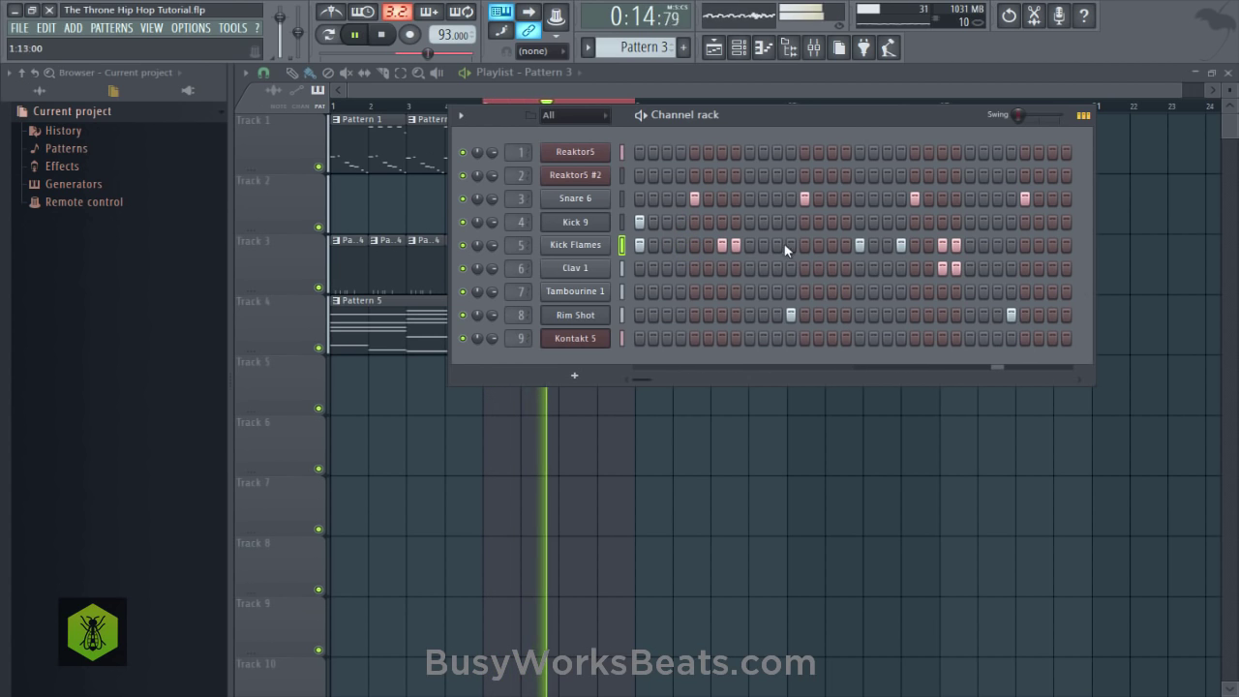
Lower the velocity of the Kick Flames hits on steps 7 and 23 in the piano roll, and save the project.
{"action": "right_click", "coordinate": [608, 248]}
{"action": "left_click", "coordinate": [629, 248]}
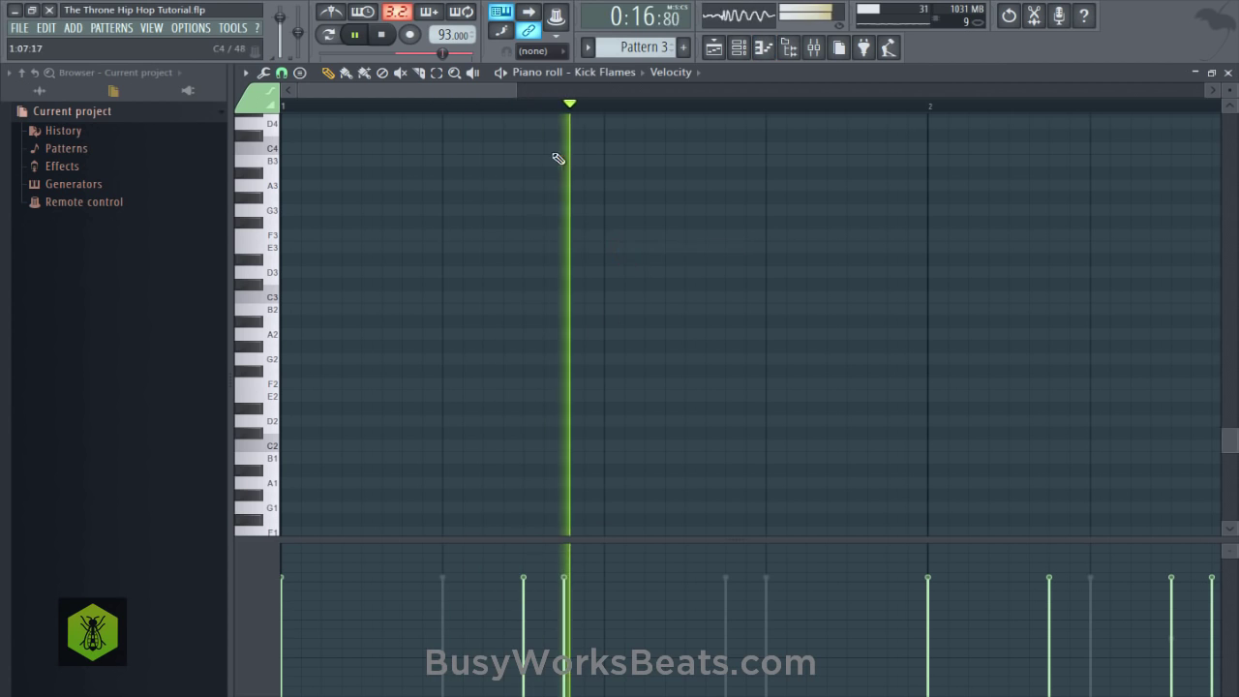
{"action": "scroll", "coordinate": [534, 106], "scroll_direction": "down", "scroll_amount": 5}
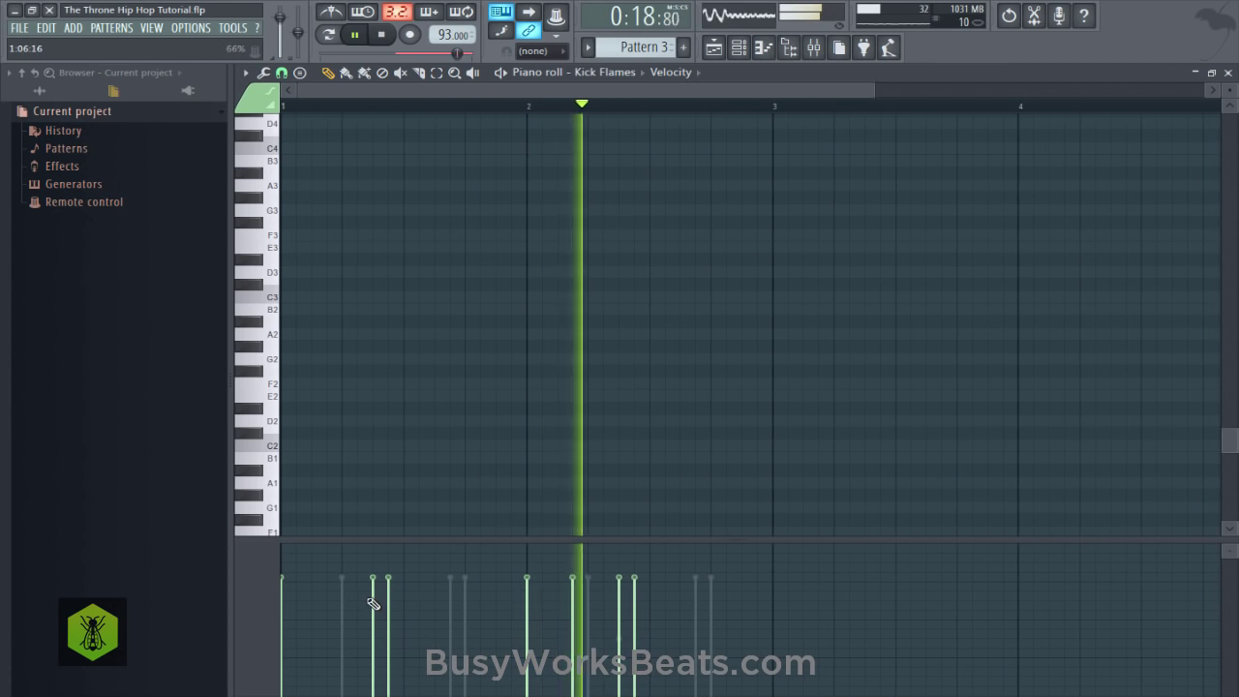
{"action": "left_click_drag", "start_coordinate": [367, 606], "coordinate": [368, 615]}
{"action": "left_click", "coordinate": [616, 613]}
{"action": "key", "text": "ctrl+s"}
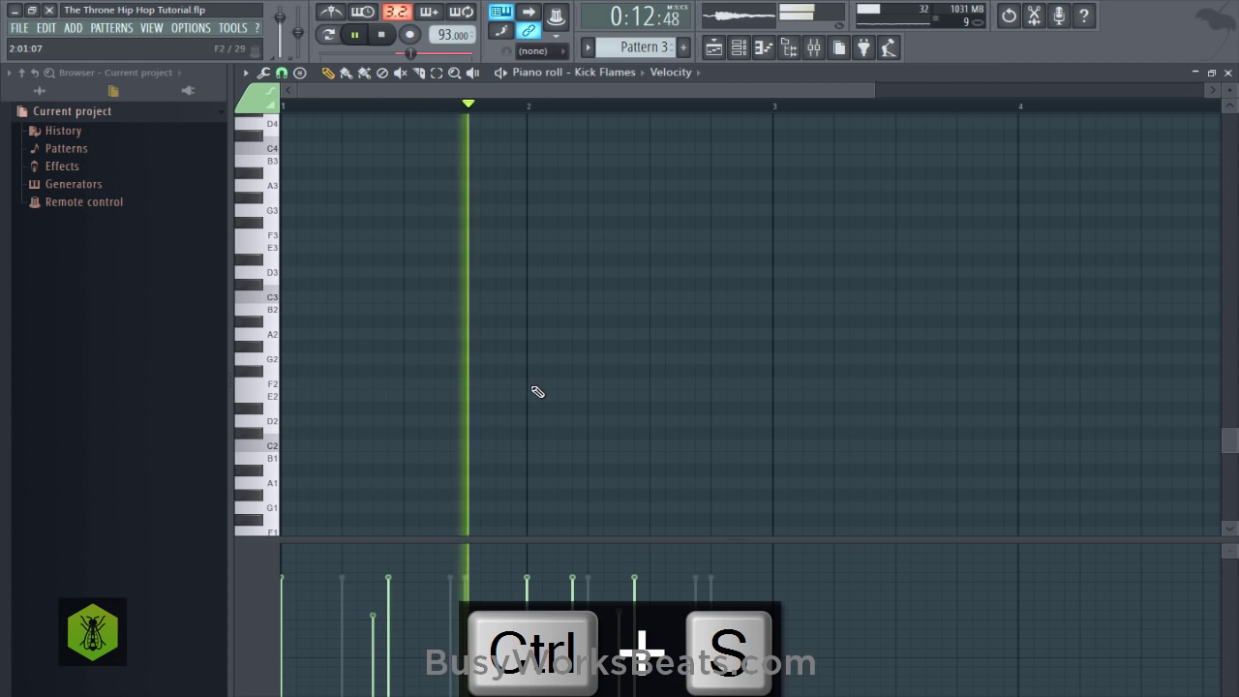
{"action": "left_click", "coordinate": [1227, 73]}
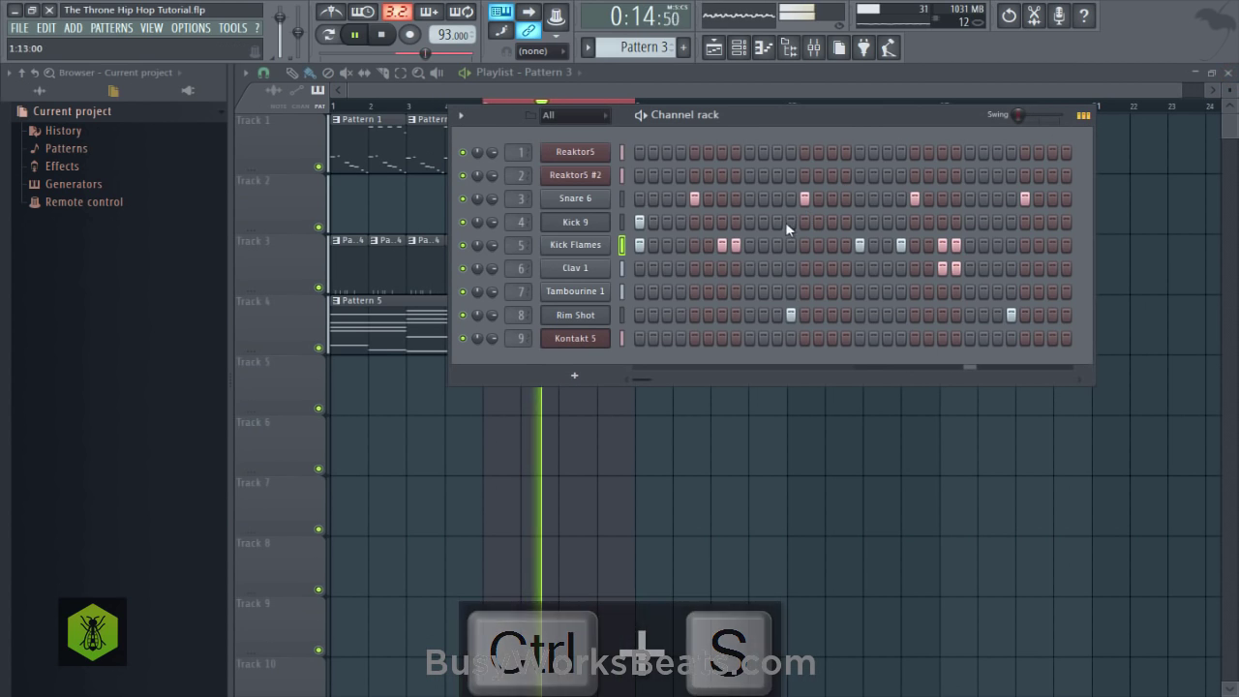
Add Kick 9 hits on steps 8 and 24 of Pattern 3, close the channel rack, and save the project.
{"action": "left_click", "coordinate": [735, 223]}
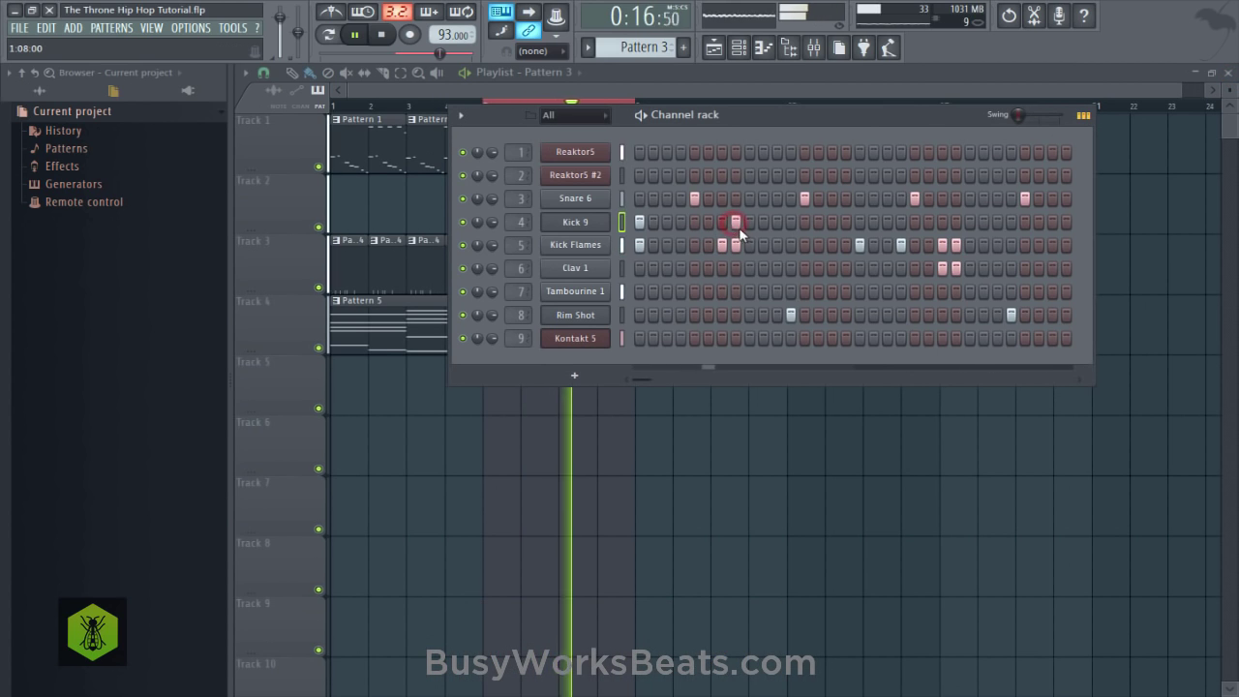
{"action": "left_click", "coordinate": [952, 222]}
{"action": "key", "text": "F6"}
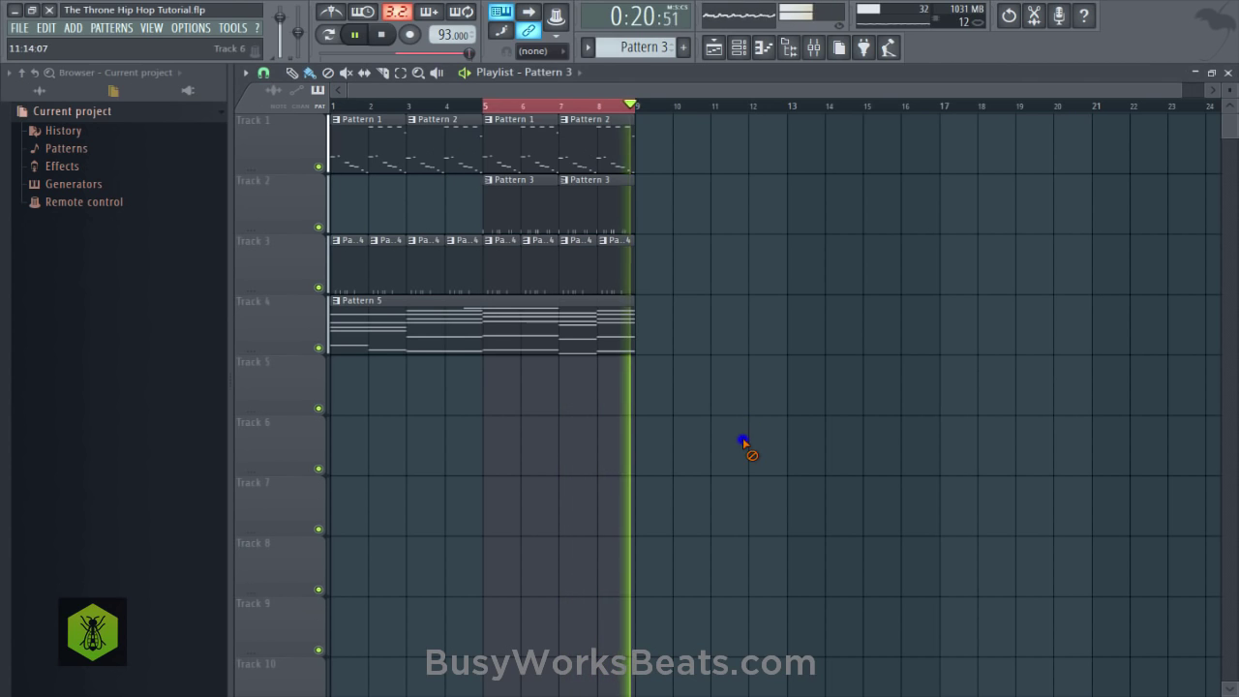
{"action": "key", "text": "ctrl+s"}
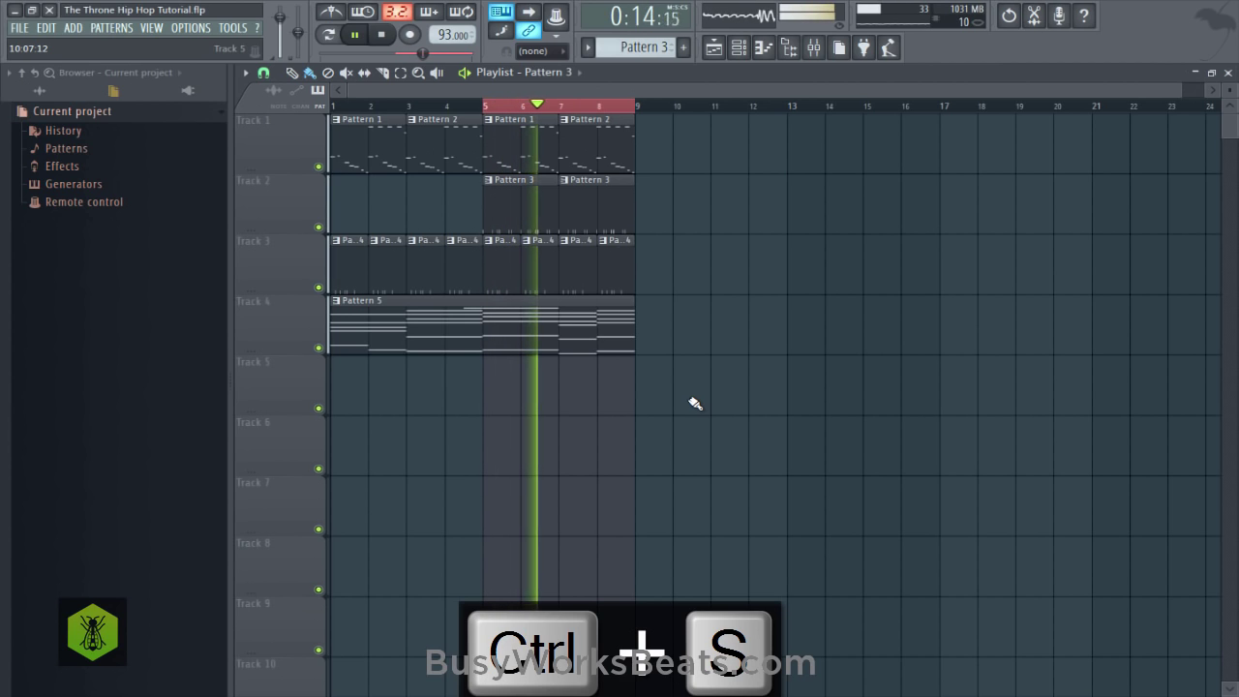
Clear the playlist's bars 5 to 8 loop selection, restart playback from bar 1, and save the project.
{"action": "key", "text": "space"}
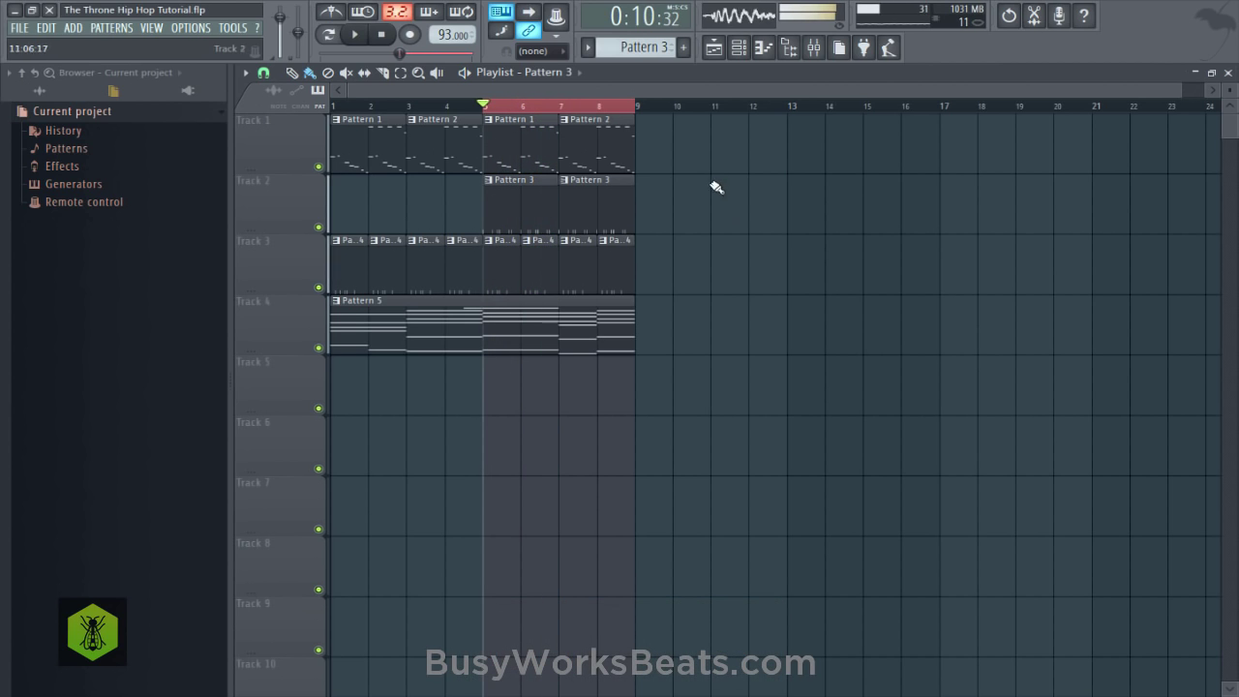
{"action": "left_click", "coordinate": [604, 112], "text": "ctrl"}
{"action": "key", "text": "ctrl+s"}
{"action": "left_click", "coordinate": [379, 35]}
{"action": "key", "text": "space"}
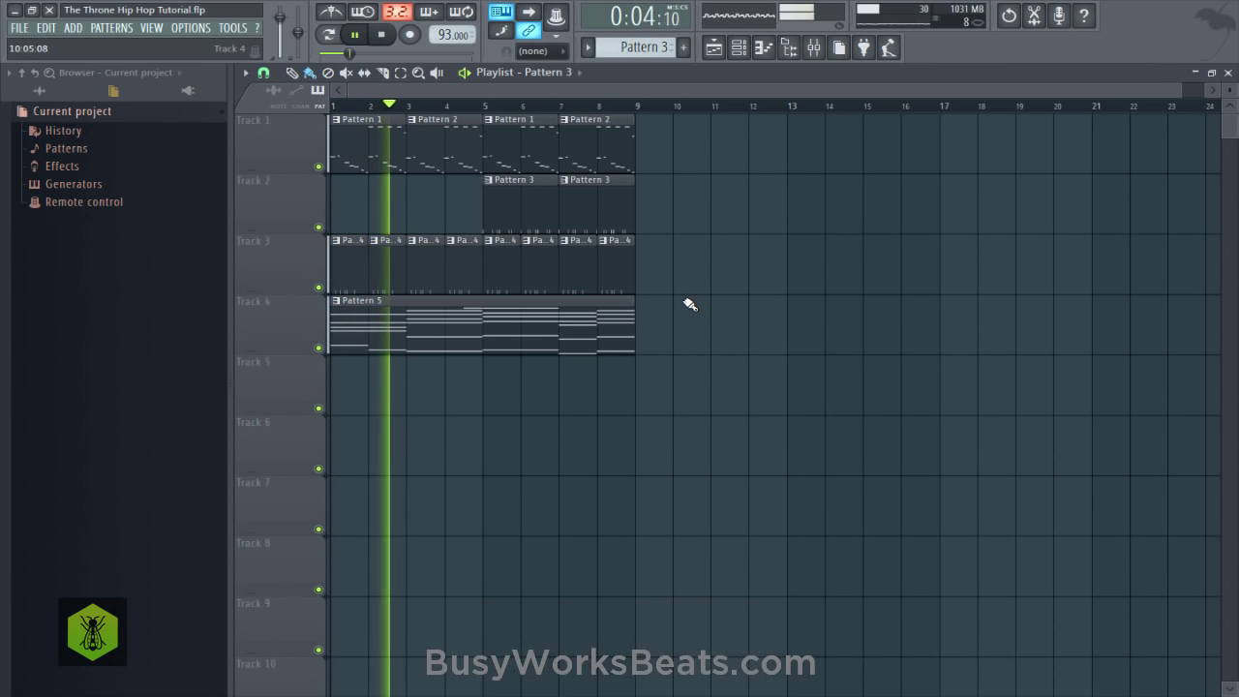
{"action": "key", "text": "ctrl+s"}
Check Inserts 2 and 9 in the mixer, lower the volume of Insert 7 slightly, and save the project.
{"action": "left_click", "coordinate": [816, 48]}
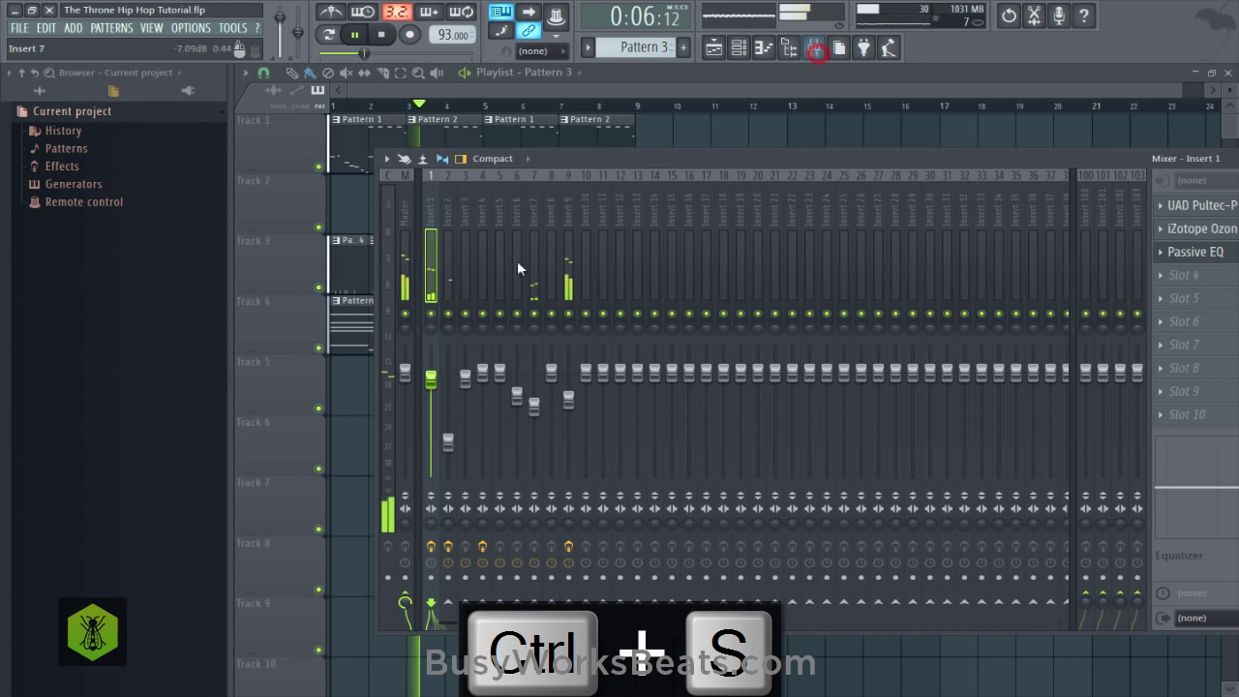
{"action": "left_click", "coordinate": [450, 223]}
{"action": "left_click", "coordinate": [569, 221]}
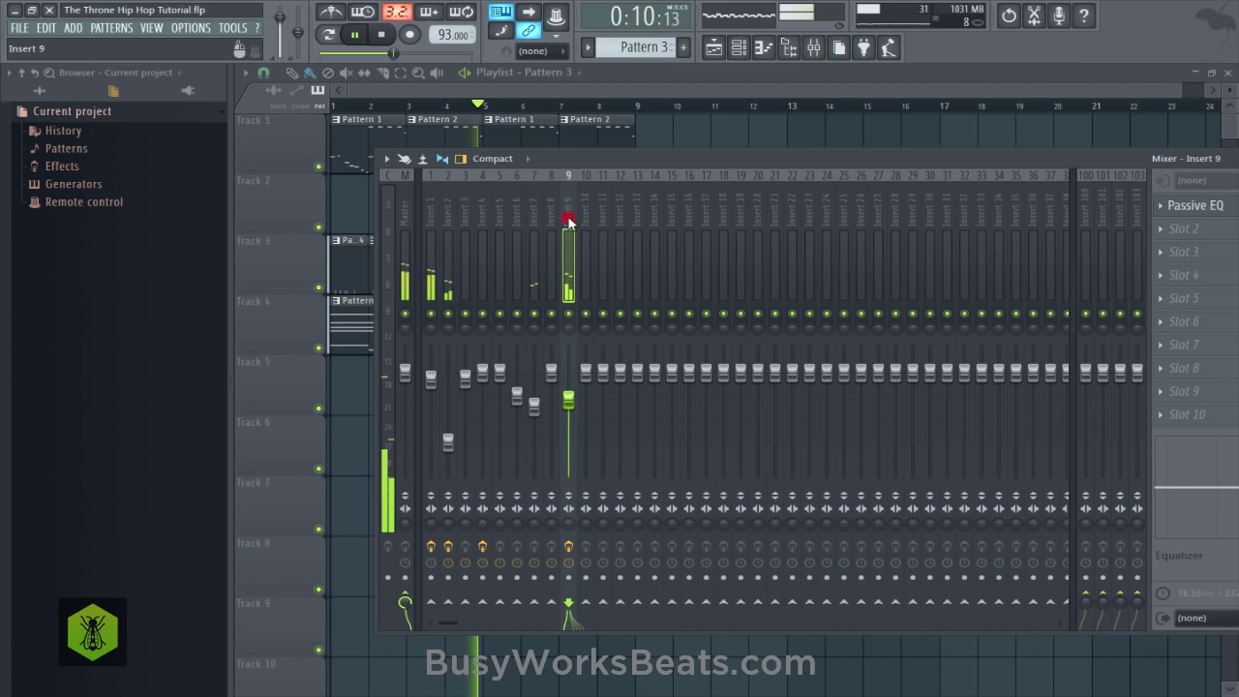
{"action": "left_click", "coordinate": [540, 223]}
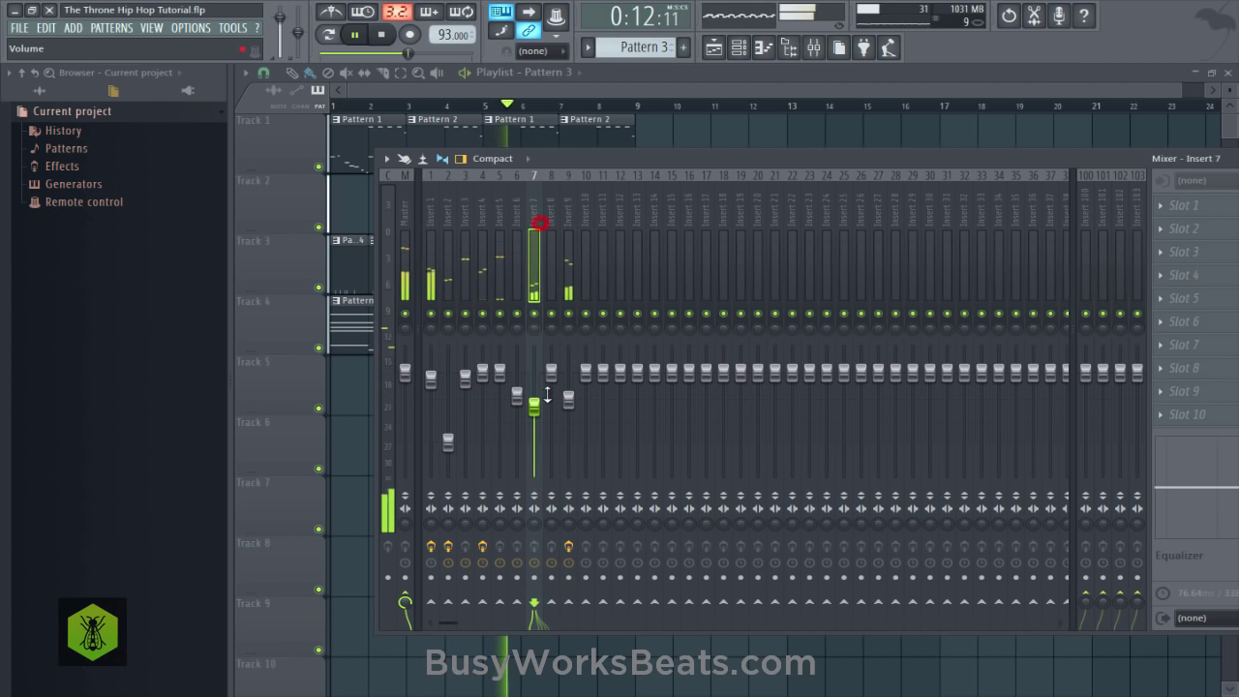
{"action": "right_click", "coordinate": [701, 126]}
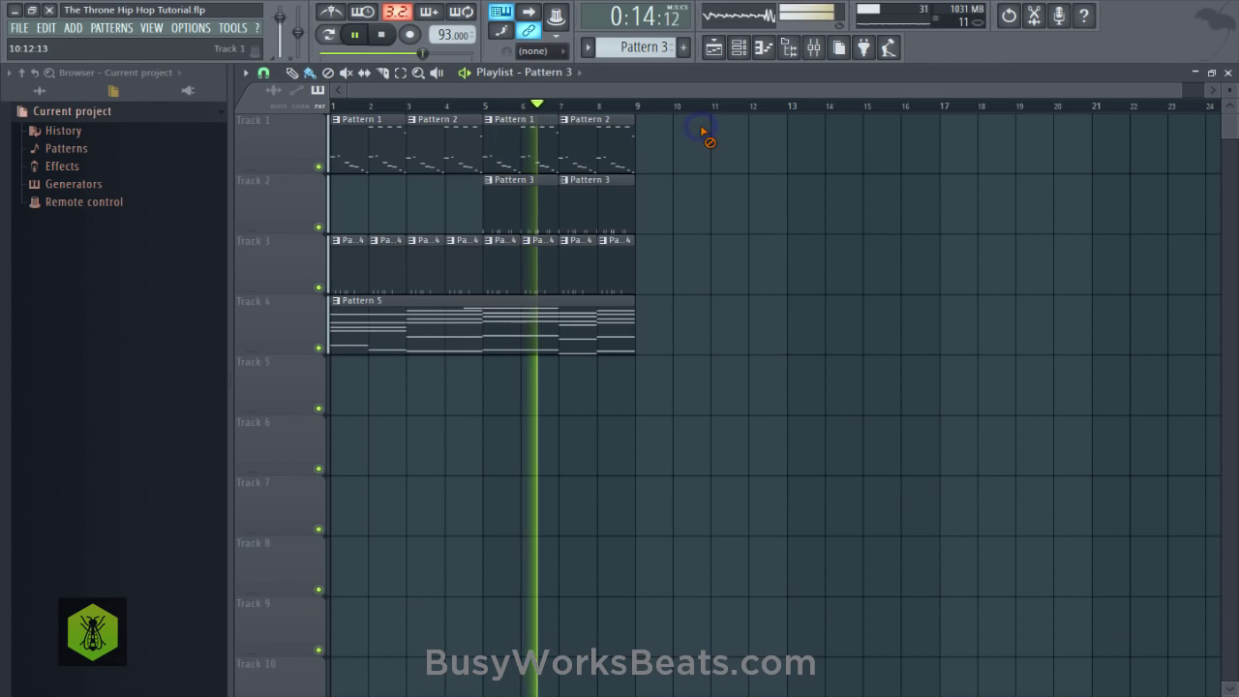
{"action": "key", "text": "ctrl+s"}
Duplicate the Pattern 3, Pattern 4 and Pattern 5 clips to fill bars 9 to 16 of the playlist, and save.
{"action": "left_click_drag", "start_coordinate": [754, 371], "coordinate": [513, 285]}
{"action": "left_click_drag", "start_coordinate": [372, 329], "coordinate": [669, 338]}
{"action": "left_click_drag", "start_coordinate": [658, 291], "coordinate": [824, 219]}
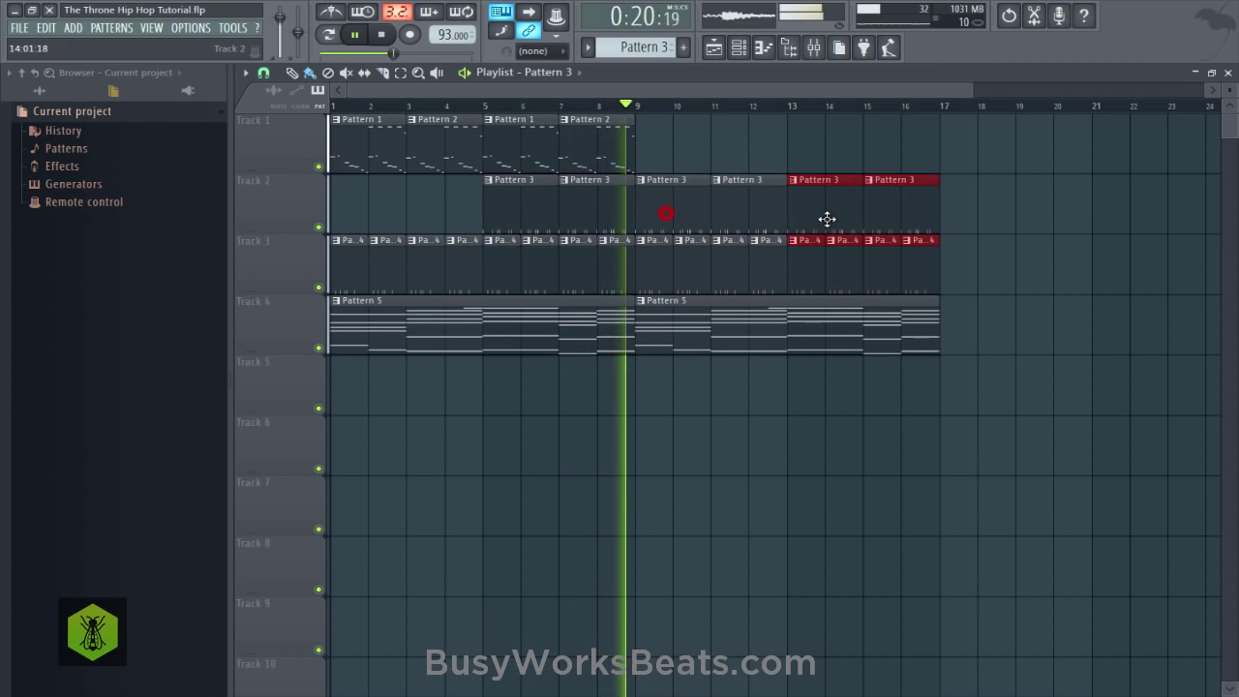
{"action": "right_click", "coordinate": [824, 152]}
{"action": "key", "text": "ctrl+s"}
{"action": "right_click", "coordinate": [701, 146]}
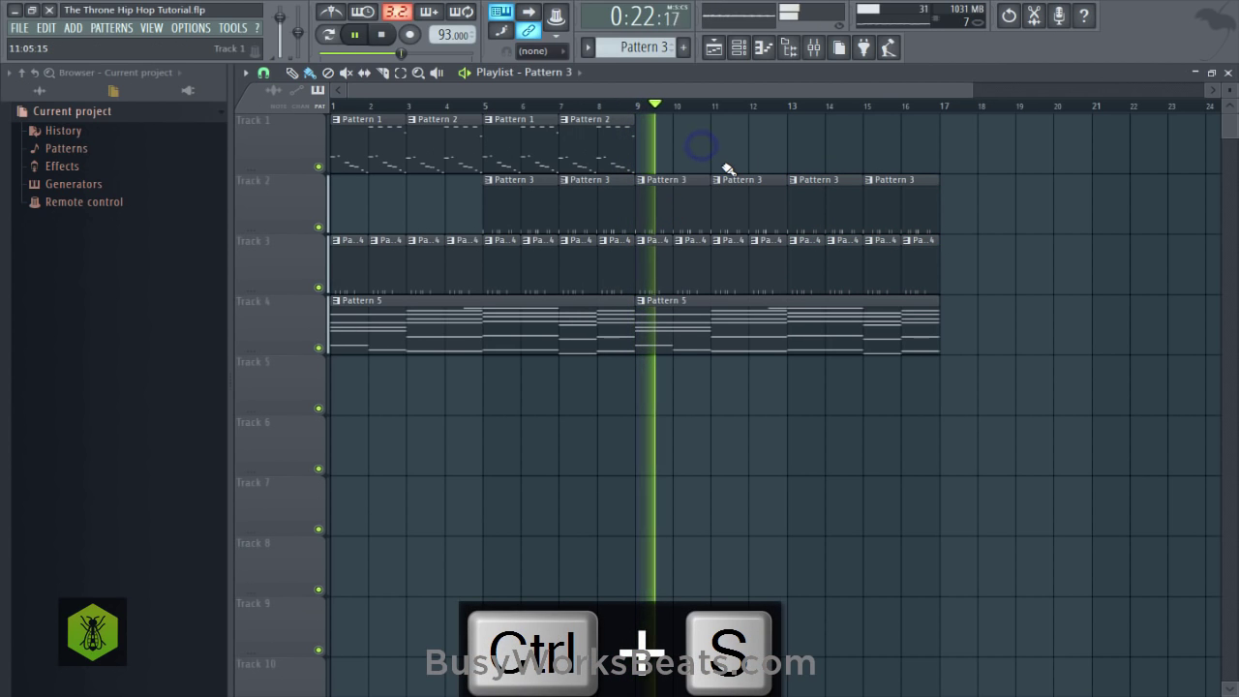
{"action": "key", "text": "space"}
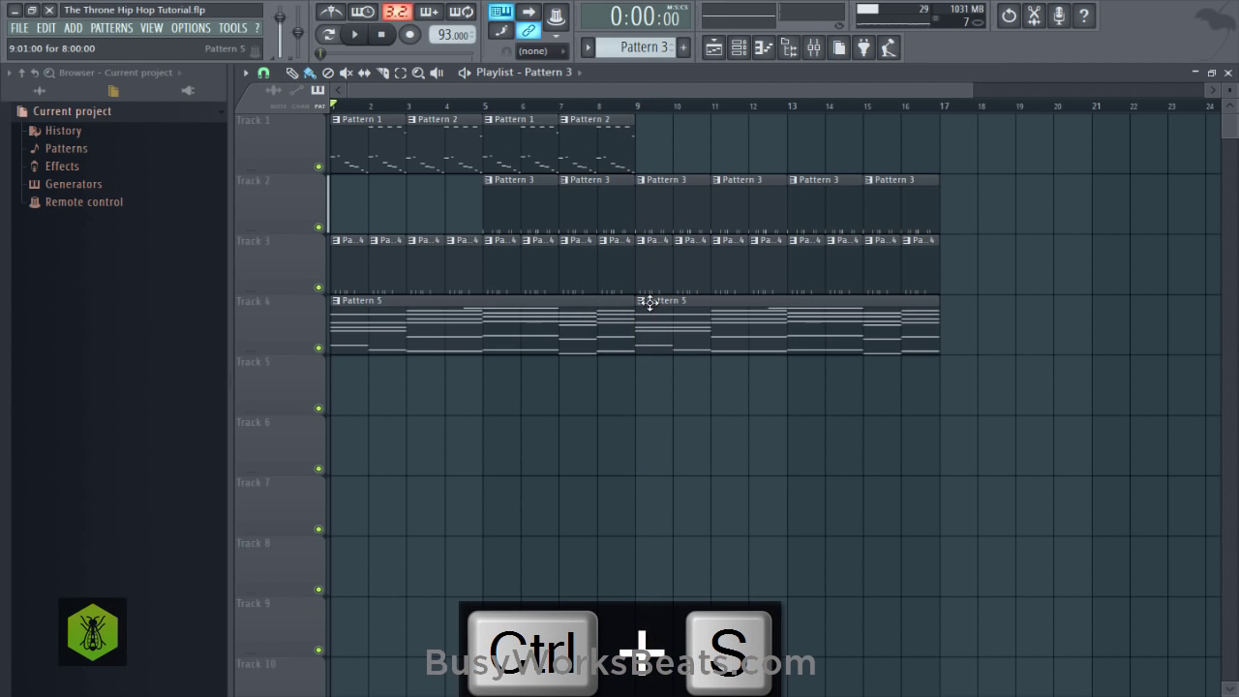
Create an automation clip for the mix level of Passive EQ on mixer Insert 9.
{"action": "left_click", "coordinate": [815, 48]}
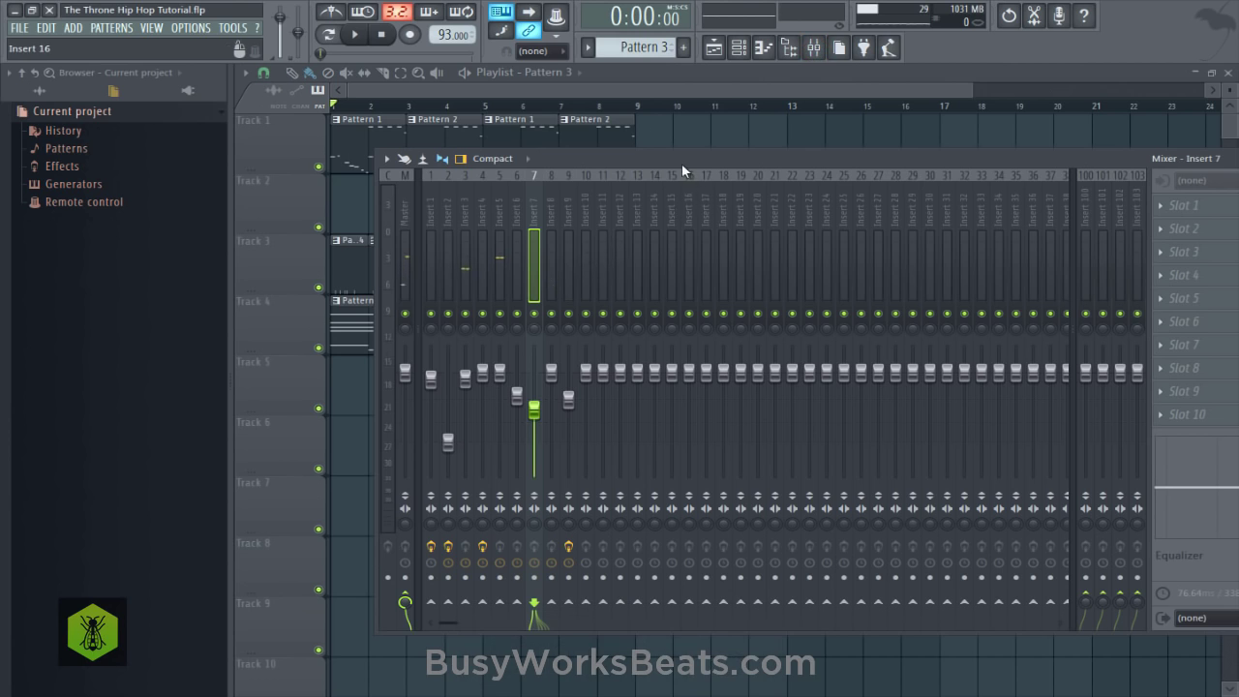
{"action": "left_click_drag", "start_coordinate": [681, 163], "coordinate": [610, 155]}
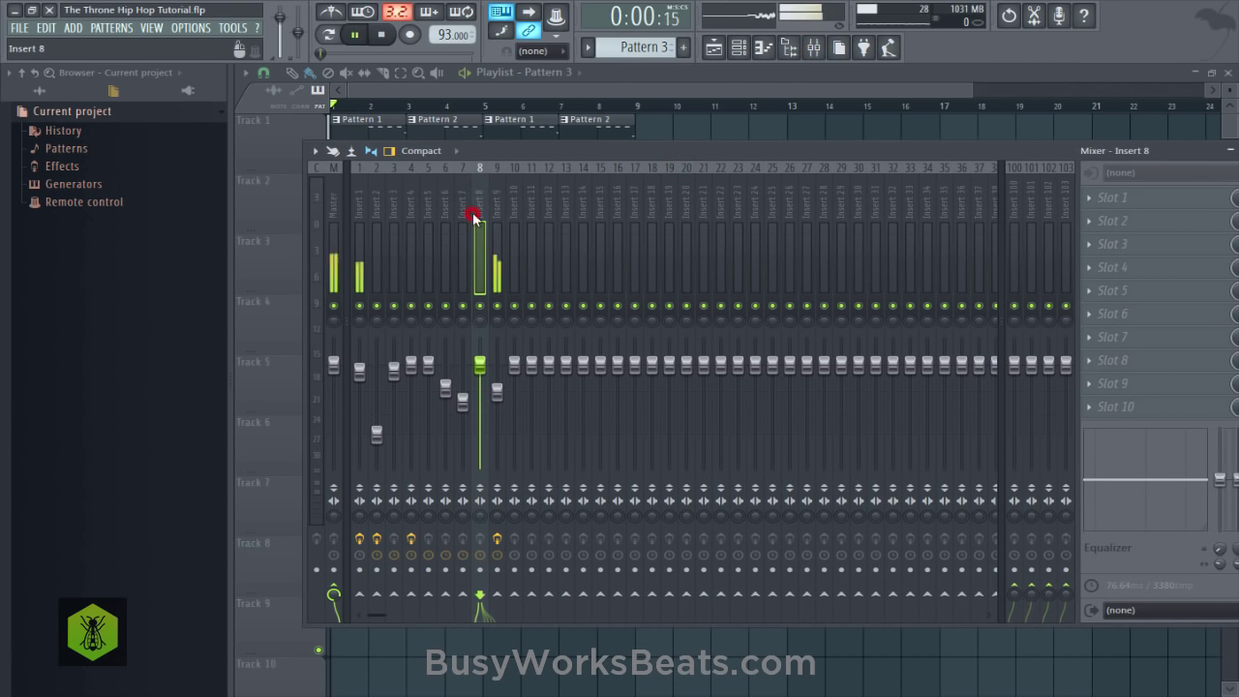
{"action": "key", "text": "space"}
{"action": "left_click", "coordinate": [508, 213]}
{"action": "left_click", "coordinate": [498, 211]}
{"action": "left_click_drag", "start_coordinate": [1114, 151], "coordinate": [980, 162]}
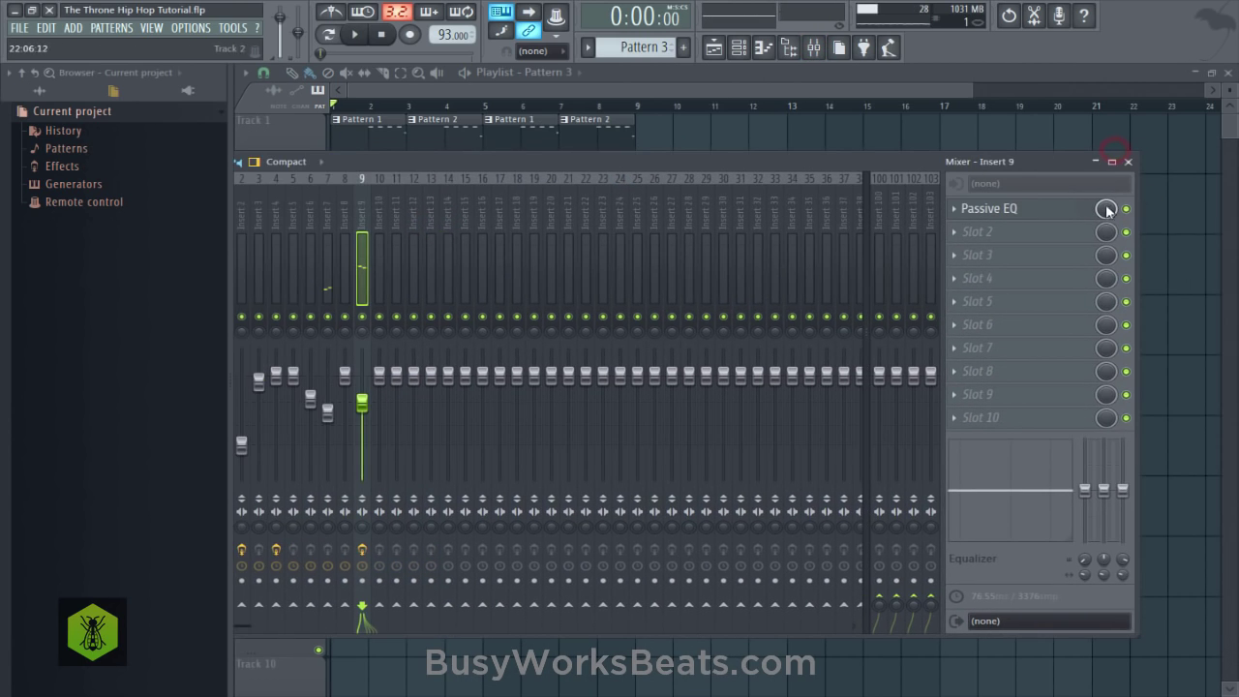
{"action": "right_click", "coordinate": [1105, 210]}
{"action": "left_click", "coordinate": [1126, 309]}
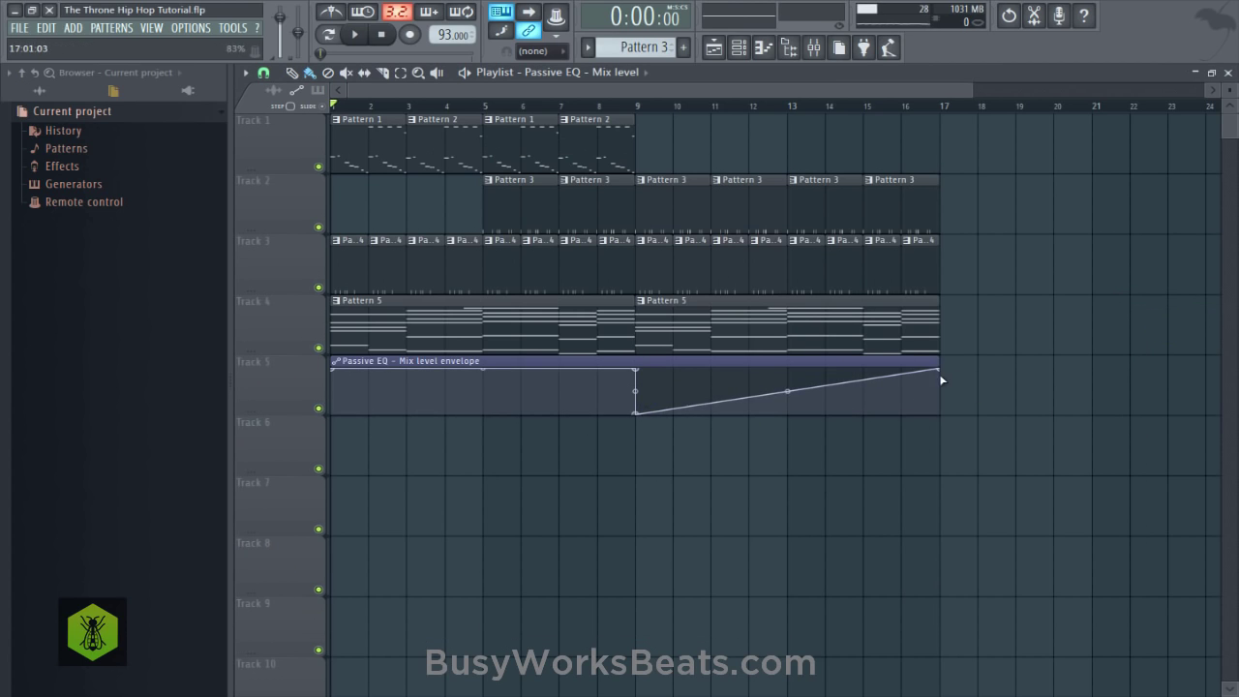
Flatten the Passive EQ mix level envelope to zero across bars 9 to 16, and audition from bar 9.
{"action": "left_click_drag", "start_coordinate": [939, 372], "coordinate": [947, 414]}
{"action": "left_click", "coordinate": [635, 109]}
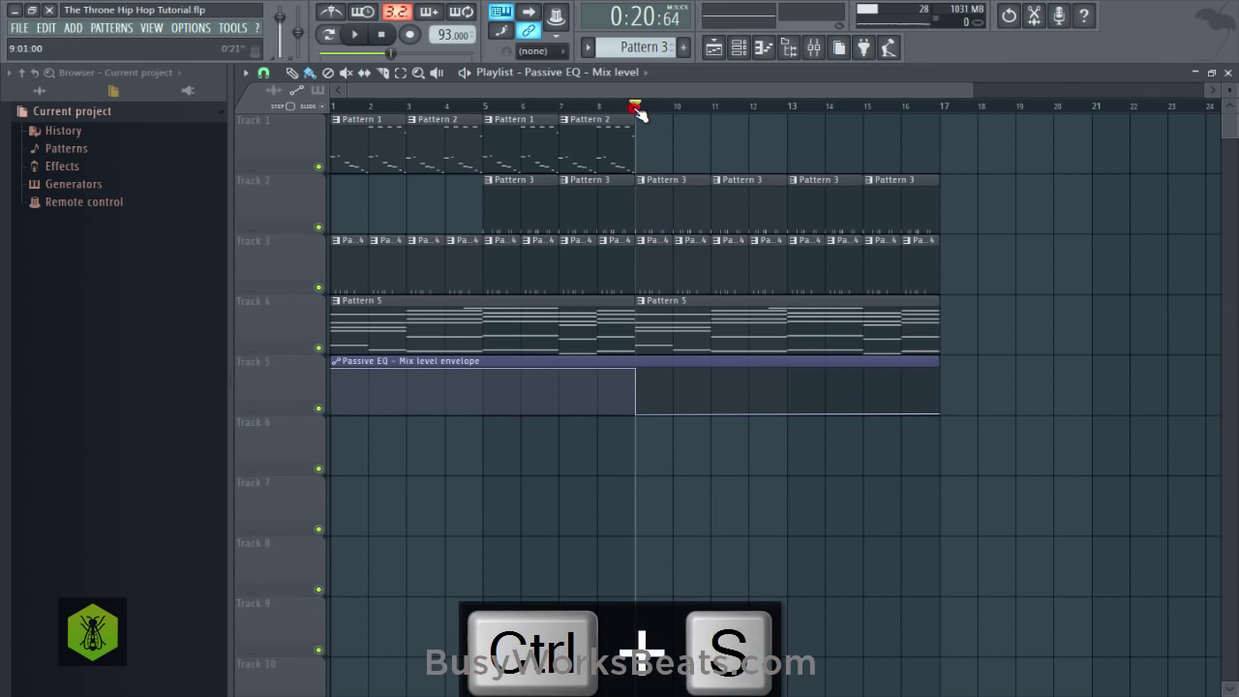
{"action": "key", "text": "space"}
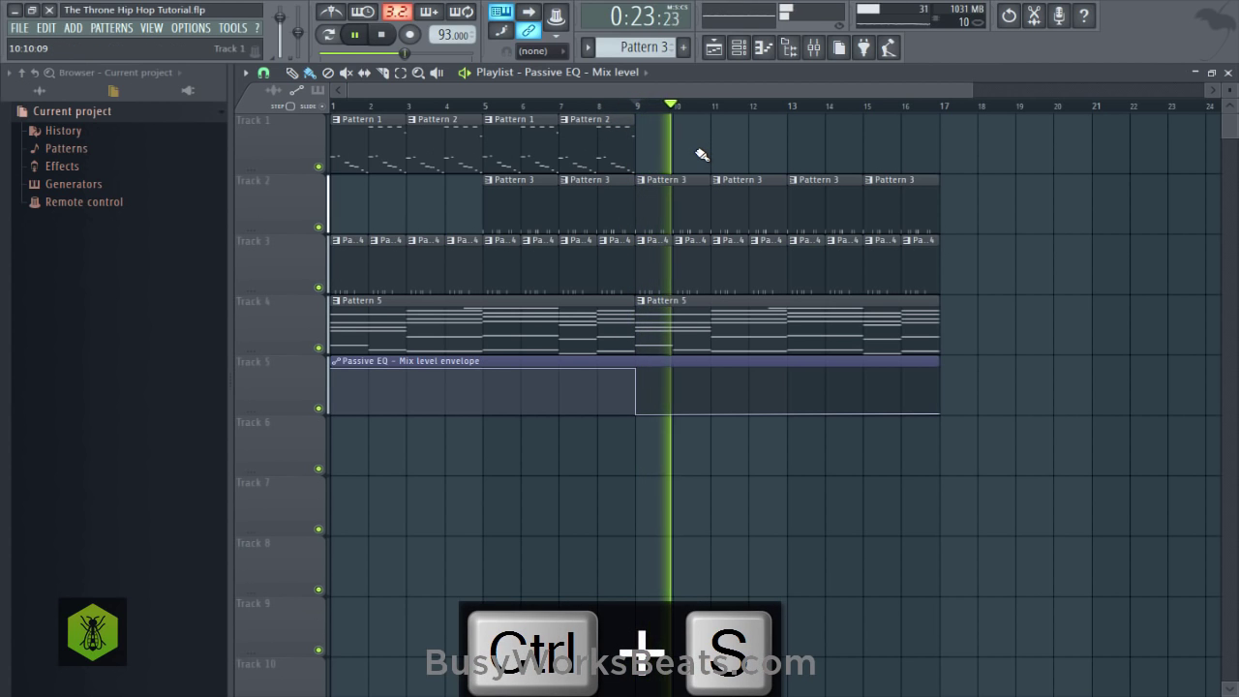
{"action": "key", "text": "space"}
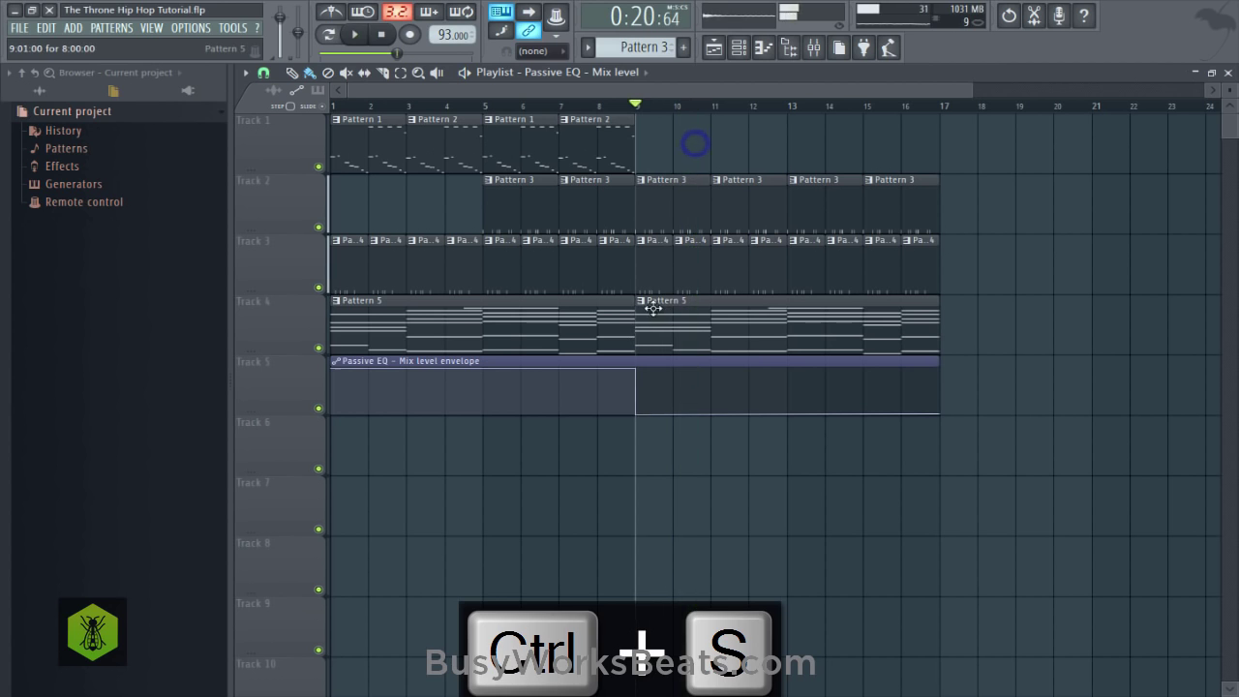
Make the second Pattern 5 clip at bar 9 unique and open it in the piano roll.
{"action": "right_click", "coordinate": [643, 302]}
{"action": "left_click", "coordinate": [675, 386]}
{"action": "right_click", "coordinate": [646, 305]}
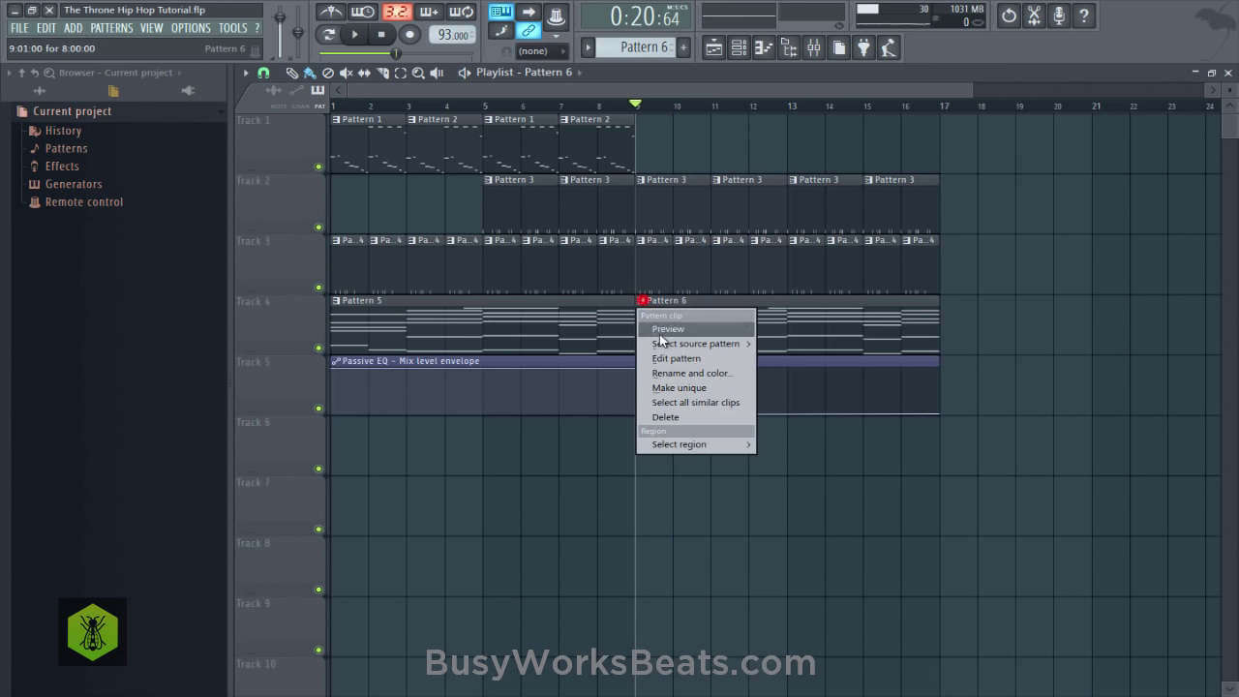
{"action": "left_click", "coordinate": [675, 359]}
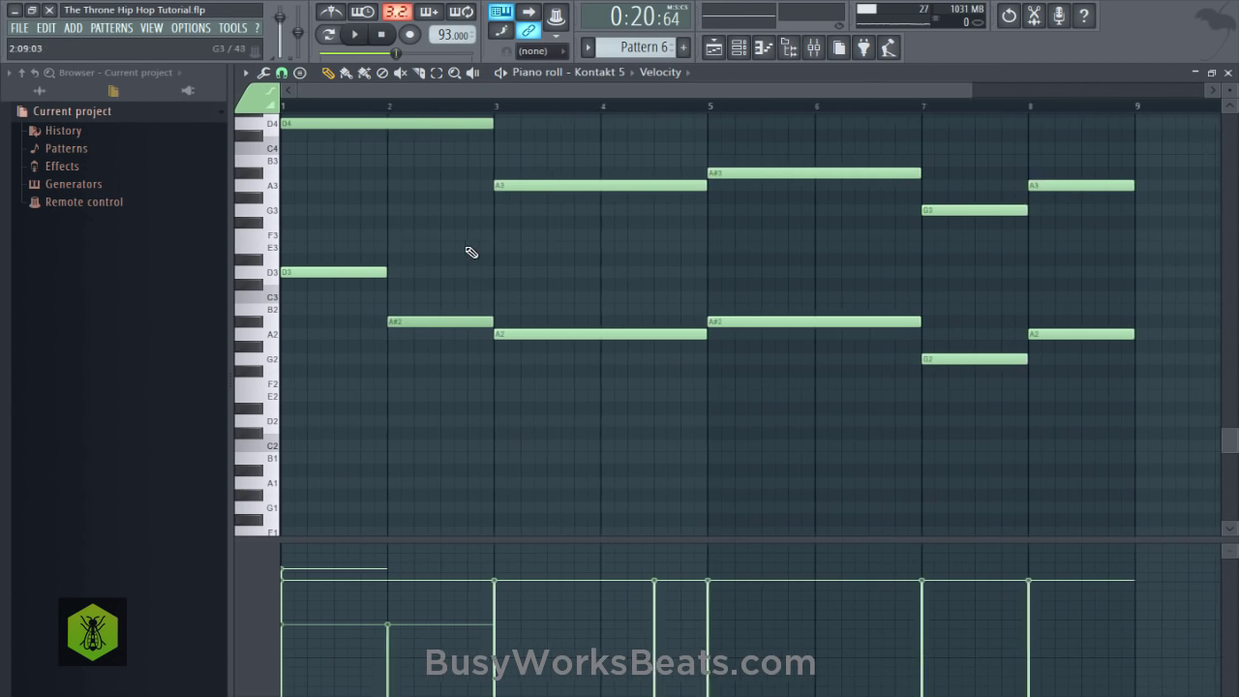
Add a low D2 note spanning bars 1 and 2 of Pattern 6, close the piano roll, and save.
{"action": "scroll", "coordinate": [968, 407], "scroll_direction": "up", "scroll_amount": 10}
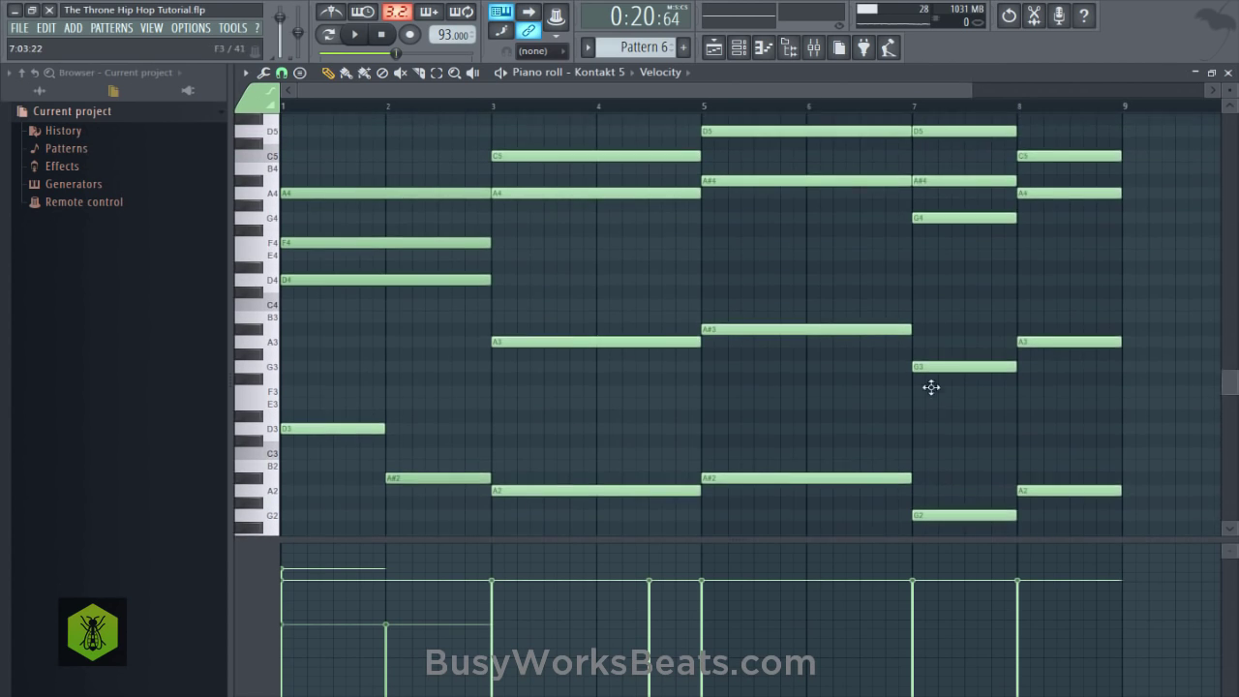
{"action": "scroll", "coordinate": [936, 391], "scroll_direction": "down", "scroll_amount": 6}
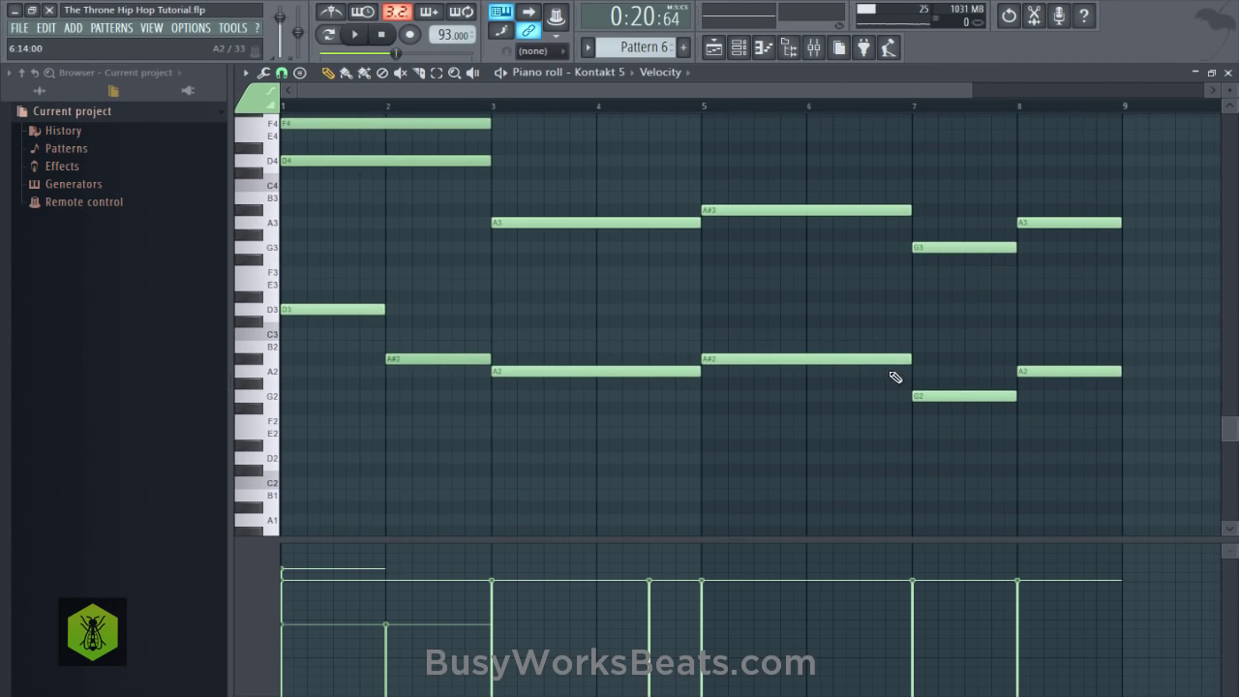
{"action": "key", "text": "space"}
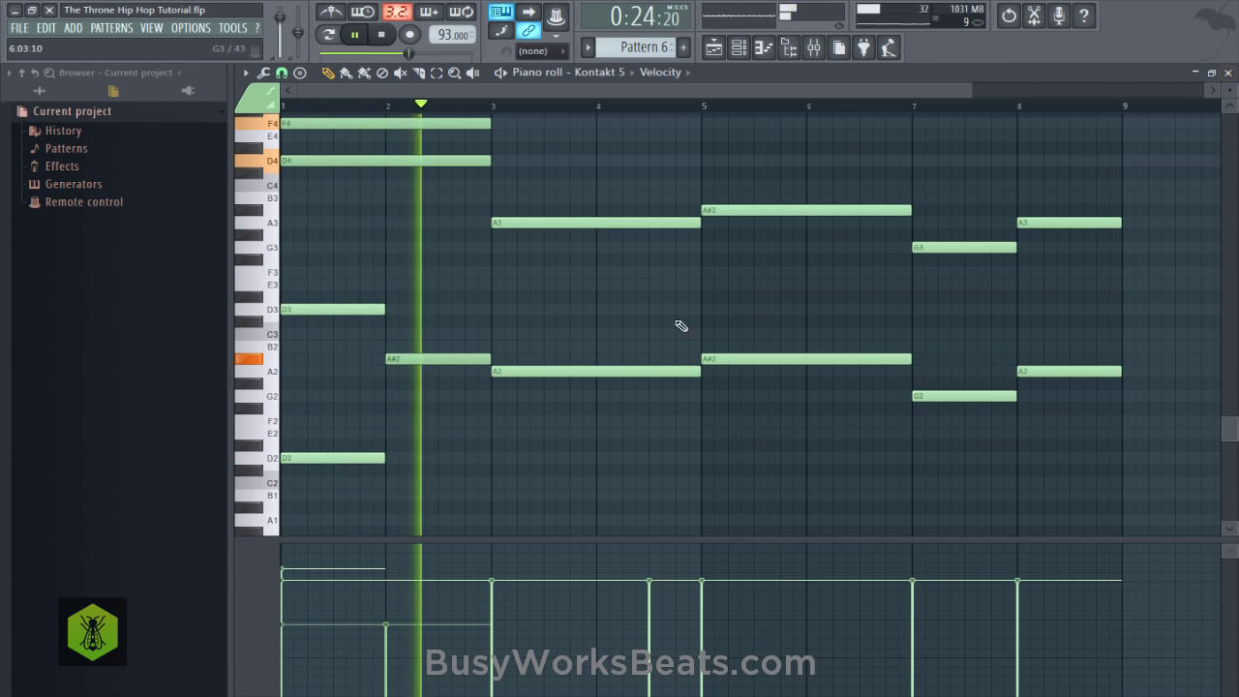
{"action": "left_click_drag", "start_coordinate": [388, 458], "coordinate": [493, 462]}
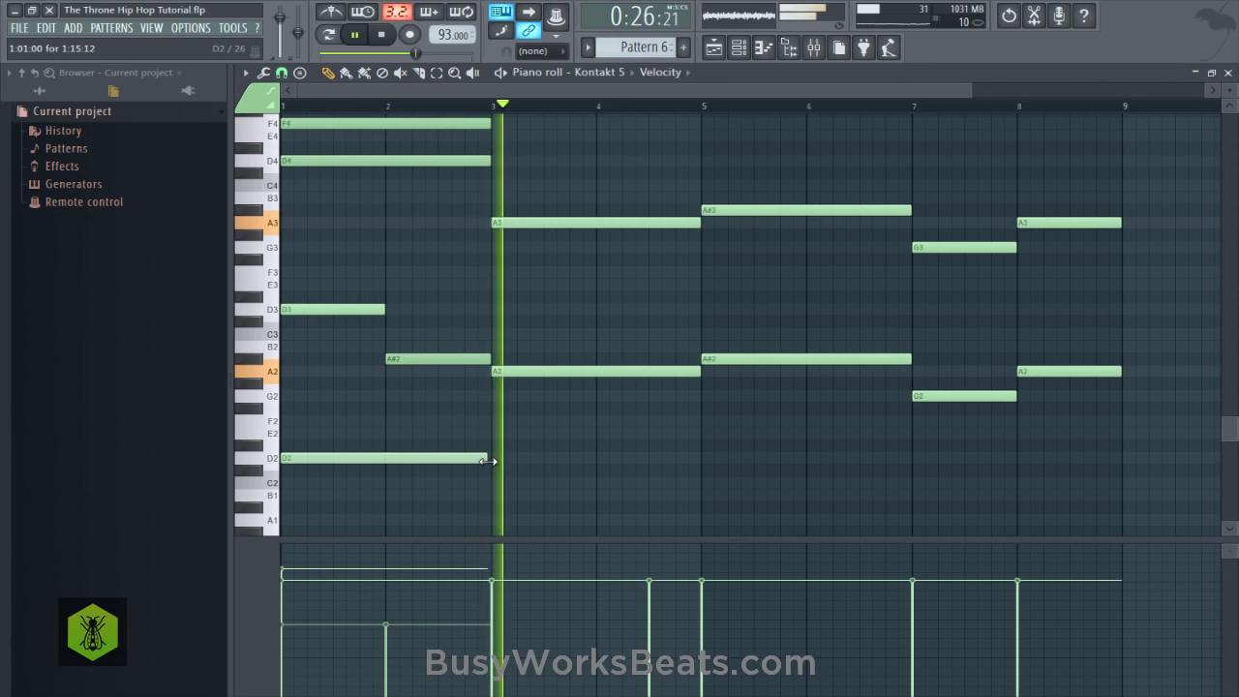
{"action": "left_click", "coordinate": [1228, 72]}
{"action": "left_click", "coordinate": [1169, 295]}
{"action": "key", "text": "ctrl+s"}
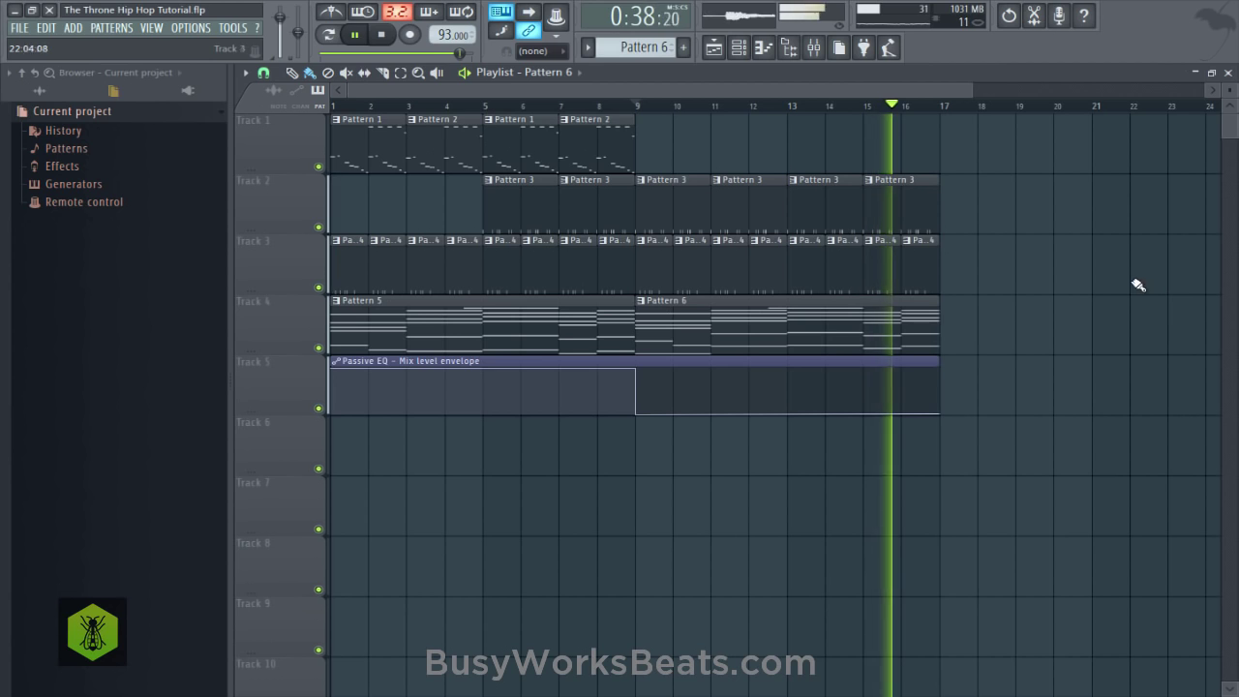
Slice the Passive EQ envelope clip at bar 9, duplicate all clips from bars 9 to 16 to bar 17, and save.
{"action": "left_click", "coordinate": [382, 72]}
{"action": "left_click_drag", "start_coordinate": [645, 321], "coordinate": [636, 399]}
{"action": "left_click", "coordinate": [308, 73]}
{"action": "left_click_drag", "start_coordinate": [1034, 475], "coordinate": [944, 205]}
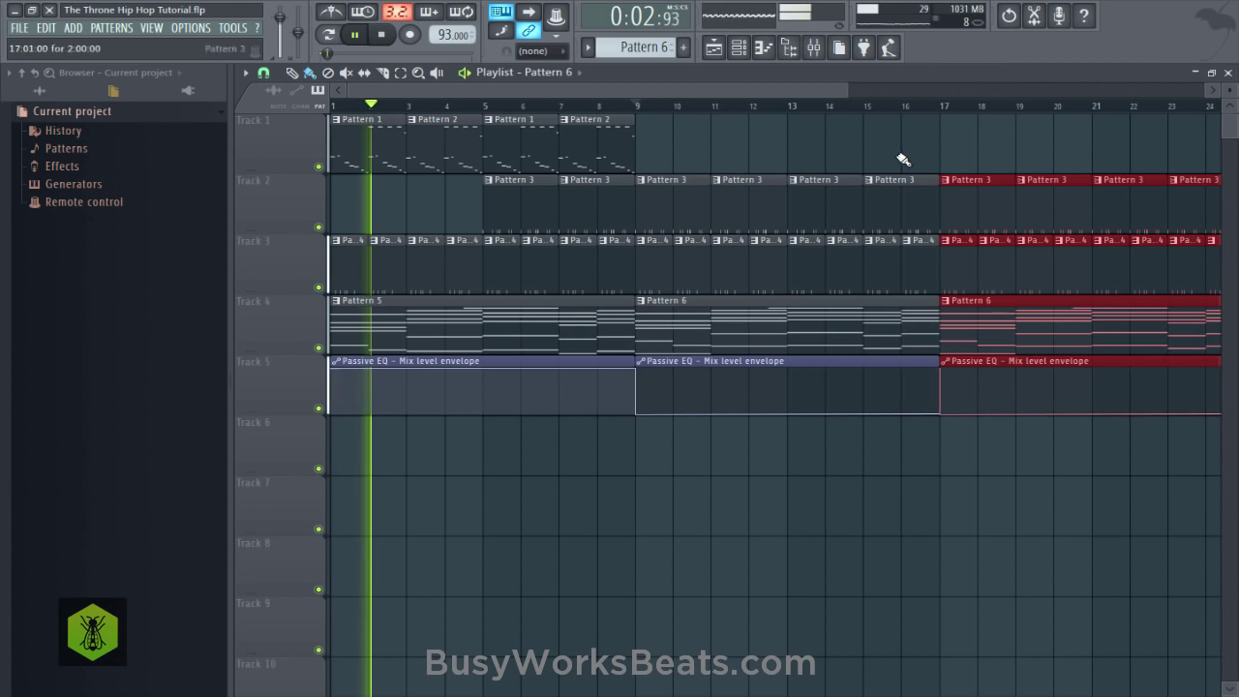
{"action": "left_click", "coordinate": [896, 158]}
{"action": "key", "text": "ctrl+s"}
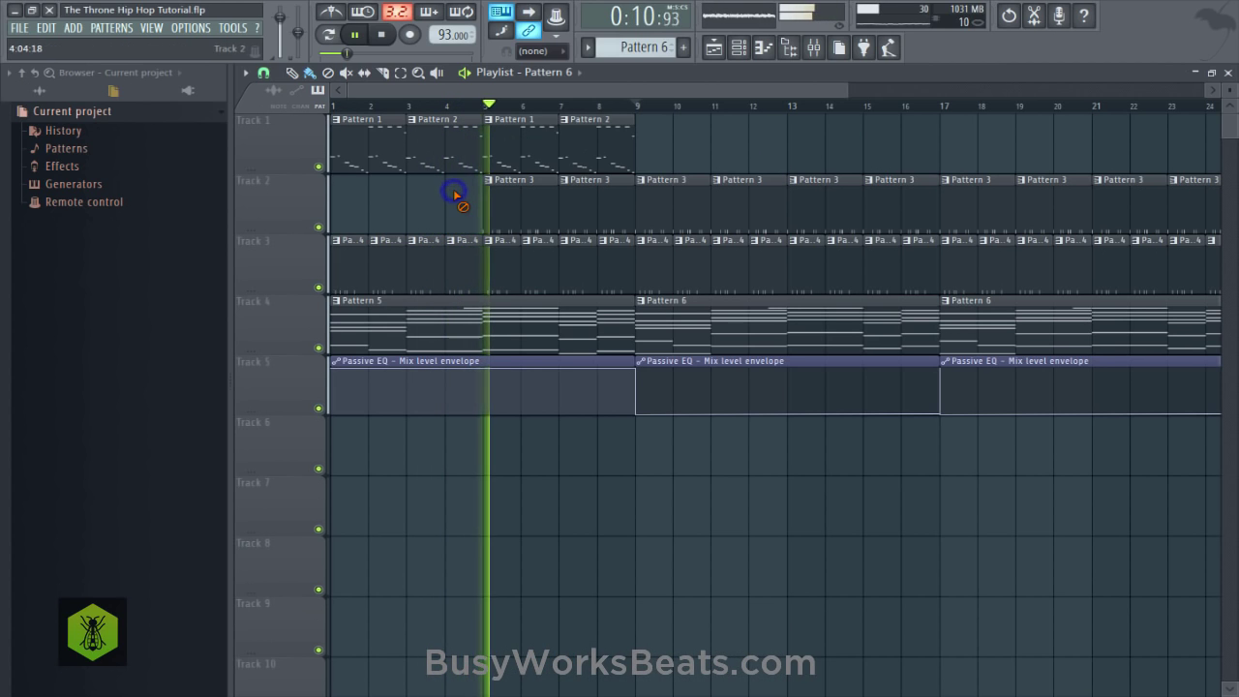
Bring the Fire Drum Kit sample folders into view in the browser and save the project.
{"action": "key", "text": "ctrl+s"}
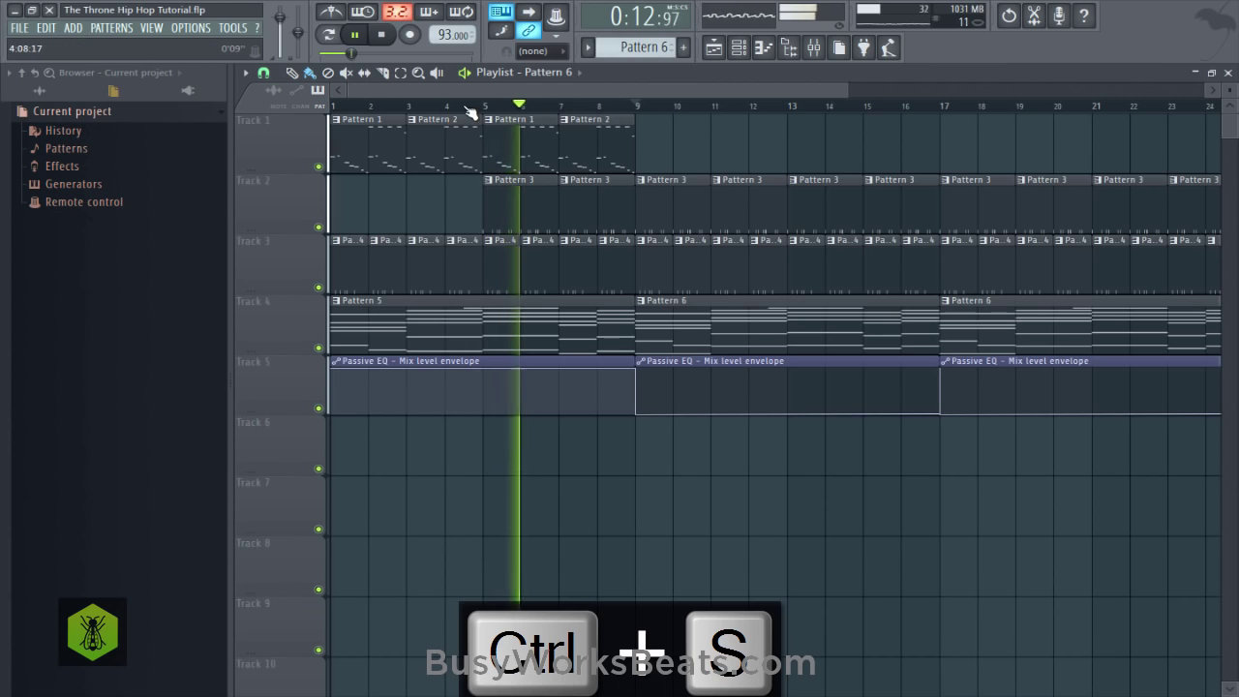
{"action": "scroll", "coordinate": [474, 116], "scroll_direction": "down", "scroll_amount": 3}
{"action": "left_click", "coordinate": [40, 93]}
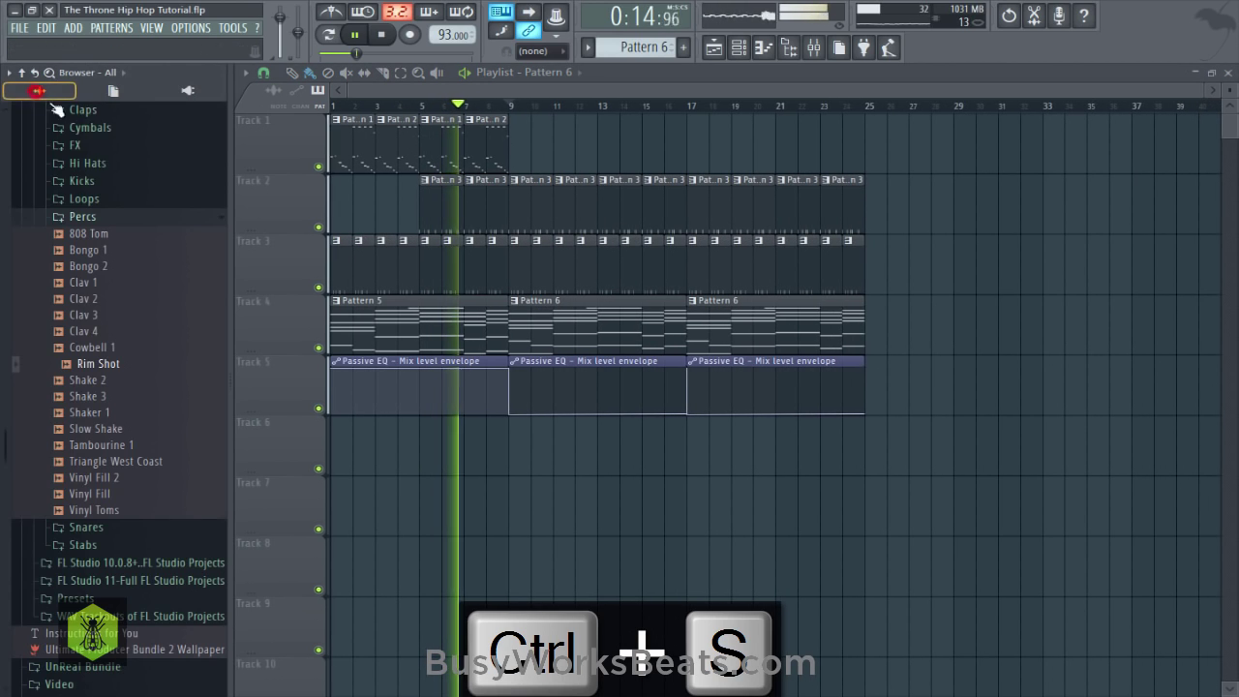
{"action": "scroll", "coordinate": [87, 199], "scroll_direction": "up", "scroll_amount": 5}
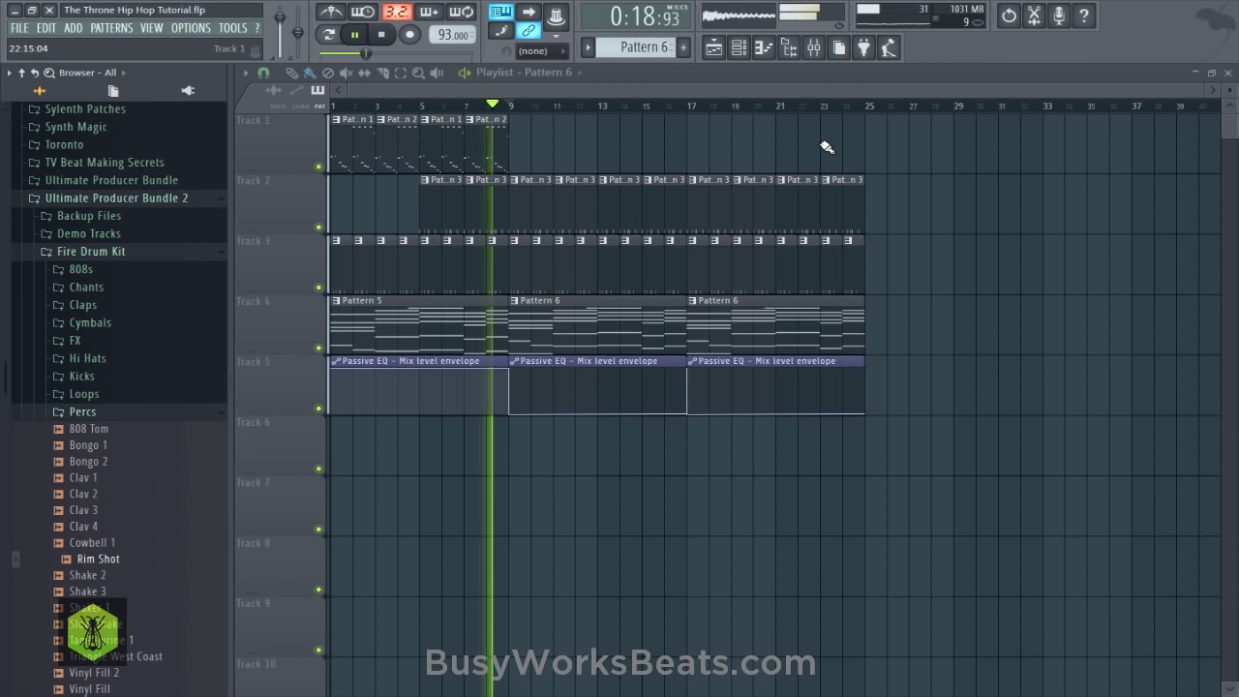
{"action": "key", "text": "ctrl+s"}
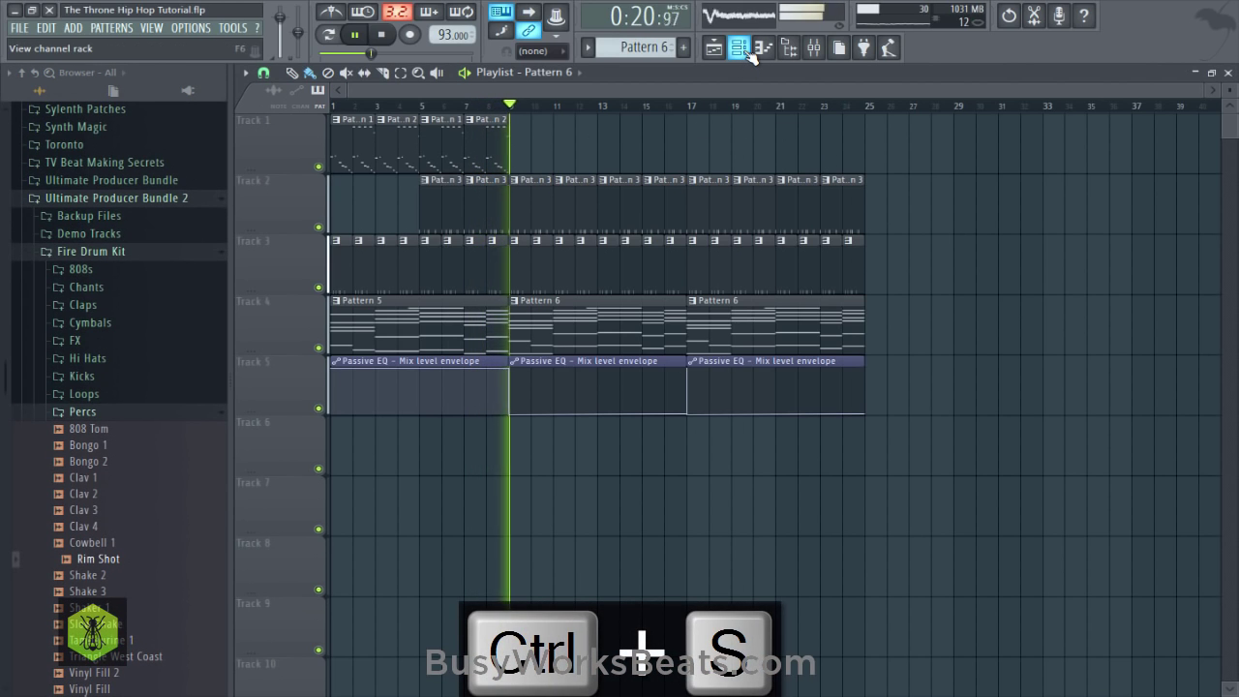
Switch to the empty Pattern 7, close the channel rack, and save the project.
{"action": "left_click", "coordinate": [740, 51]}
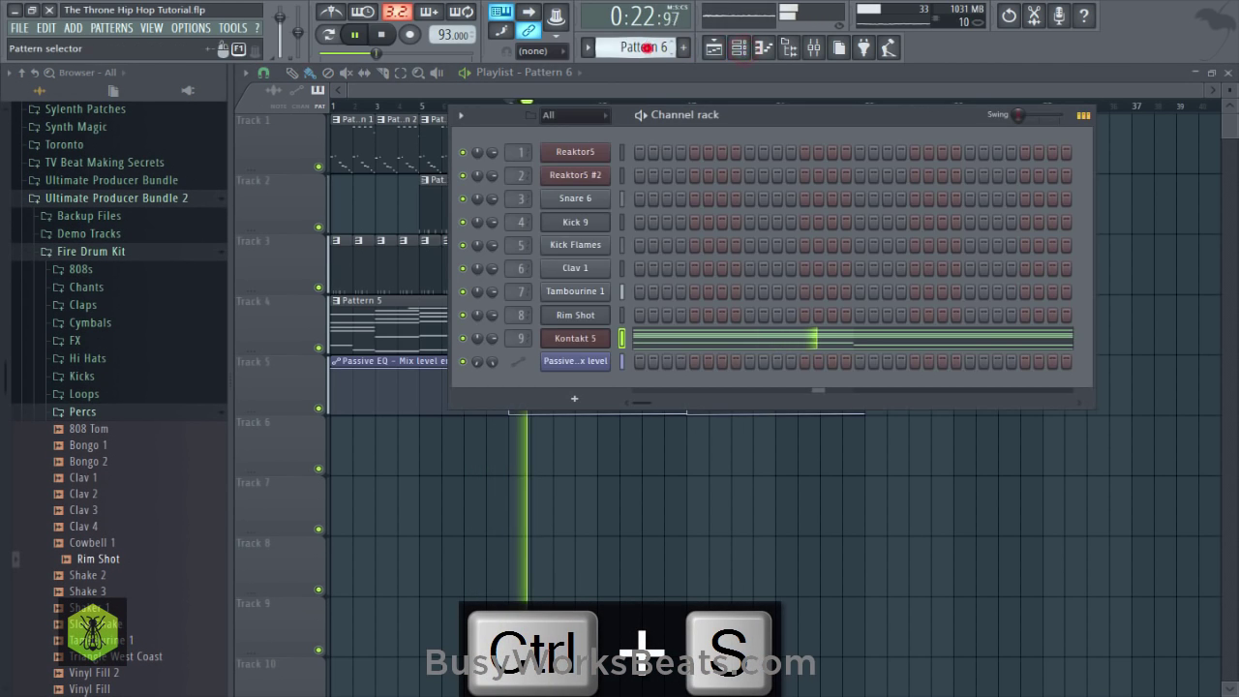
{"action": "scroll", "coordinate": [646, 48], "scroll_direction": "up", "scroll_amount": 1}
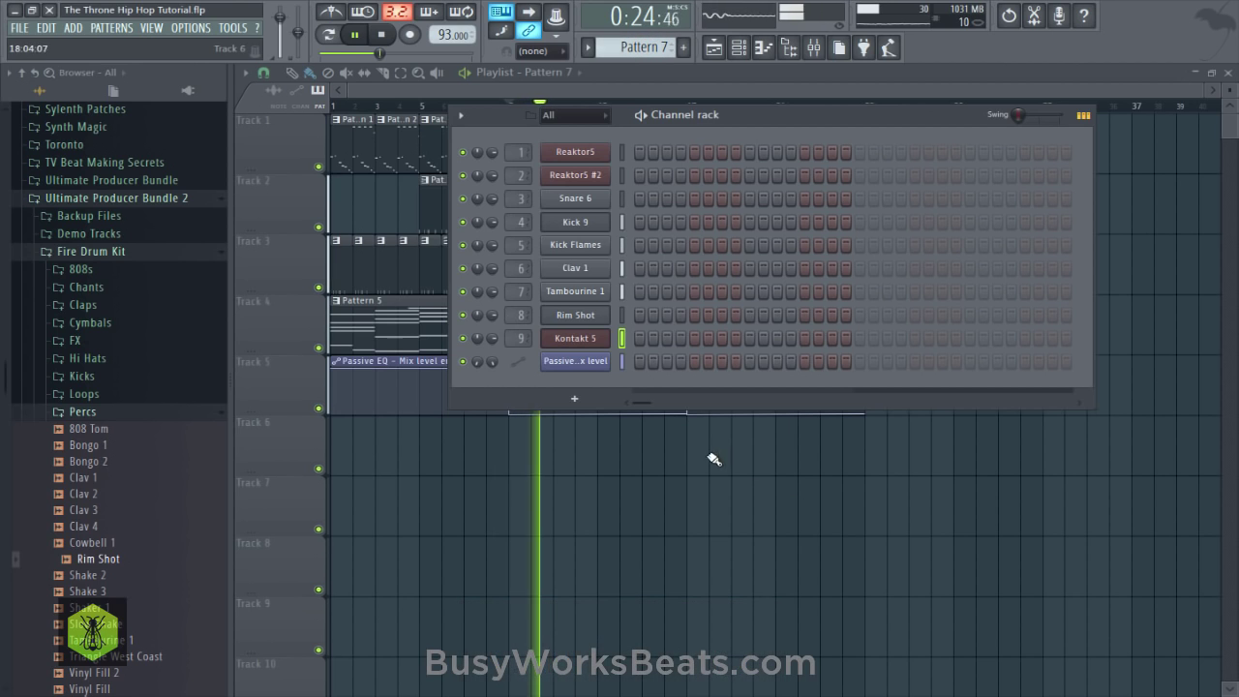
{"action": "left_click", "coordinate": [653, 463]}
{"action": "key", "text": "ctrl+s"}
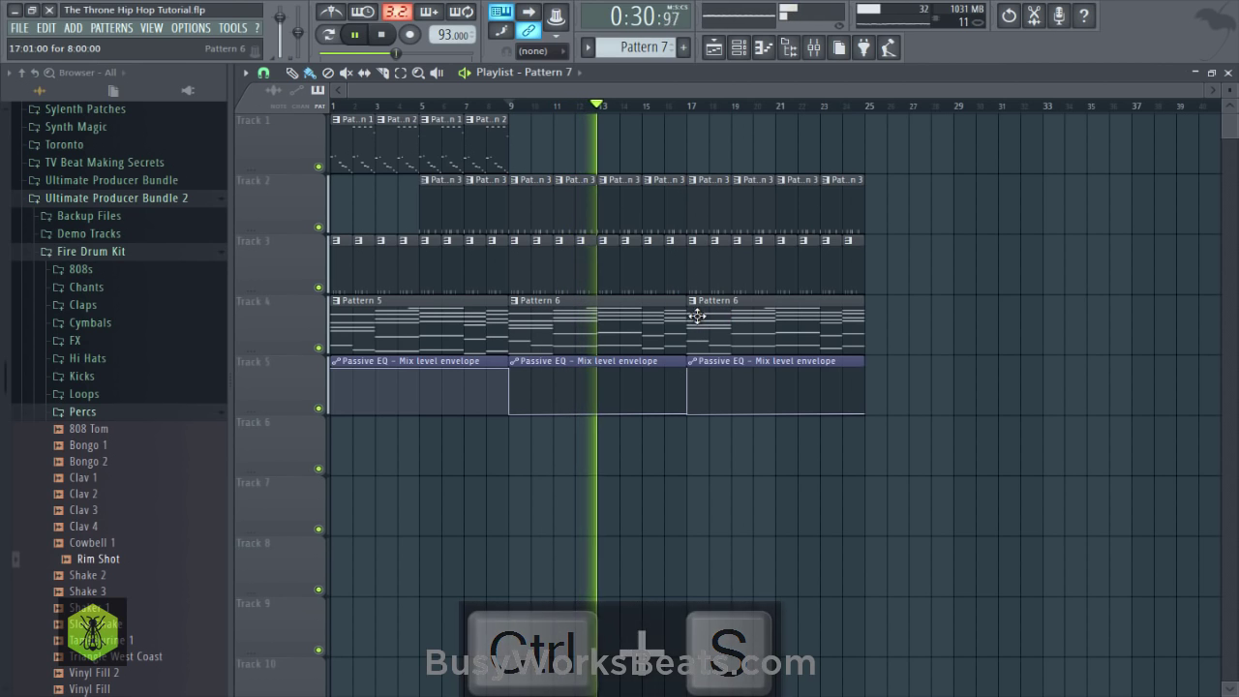
Stop playback, clone the Reaktor5 channel, route the copy to mixer insert 10, and save the project.
{"action": "left_click", "coordinate": [738, 48]}
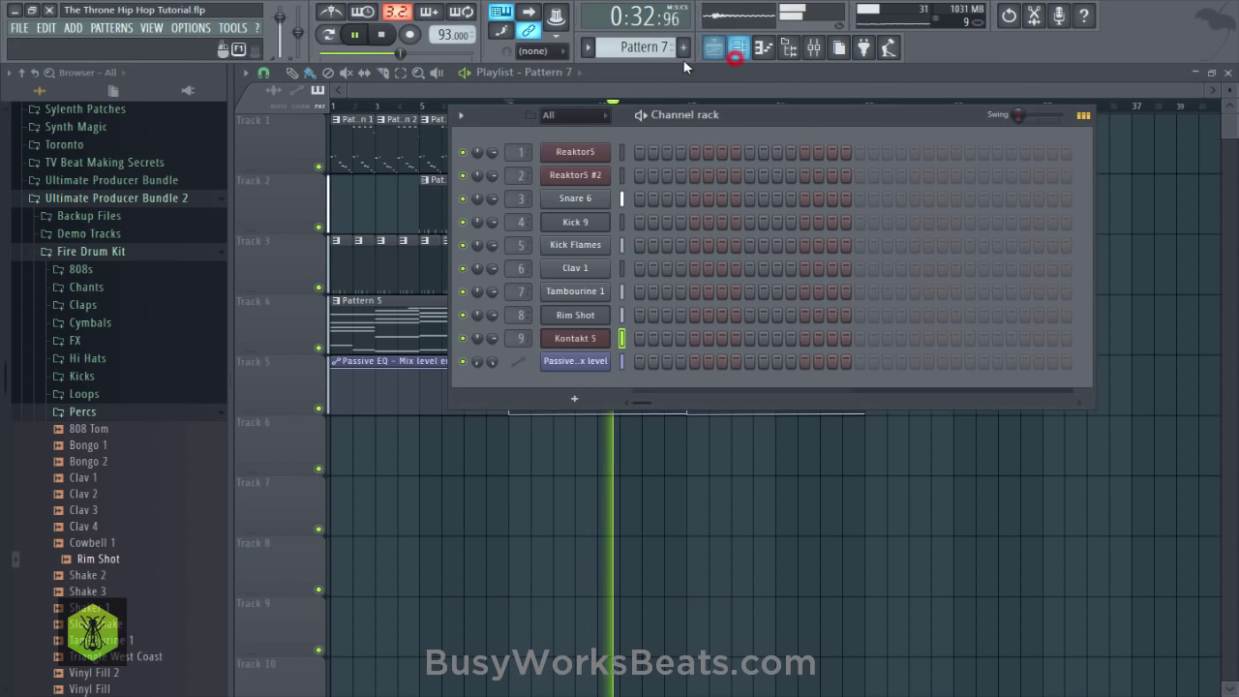
{"action": "key", "text": "space"}
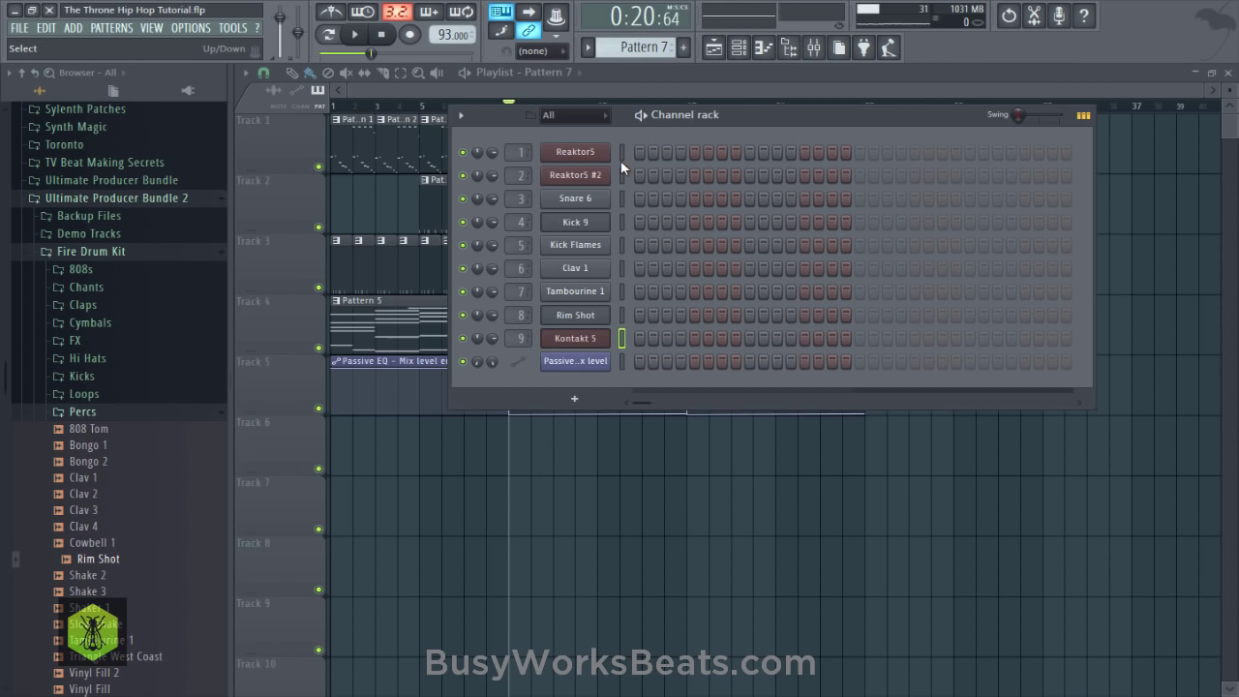
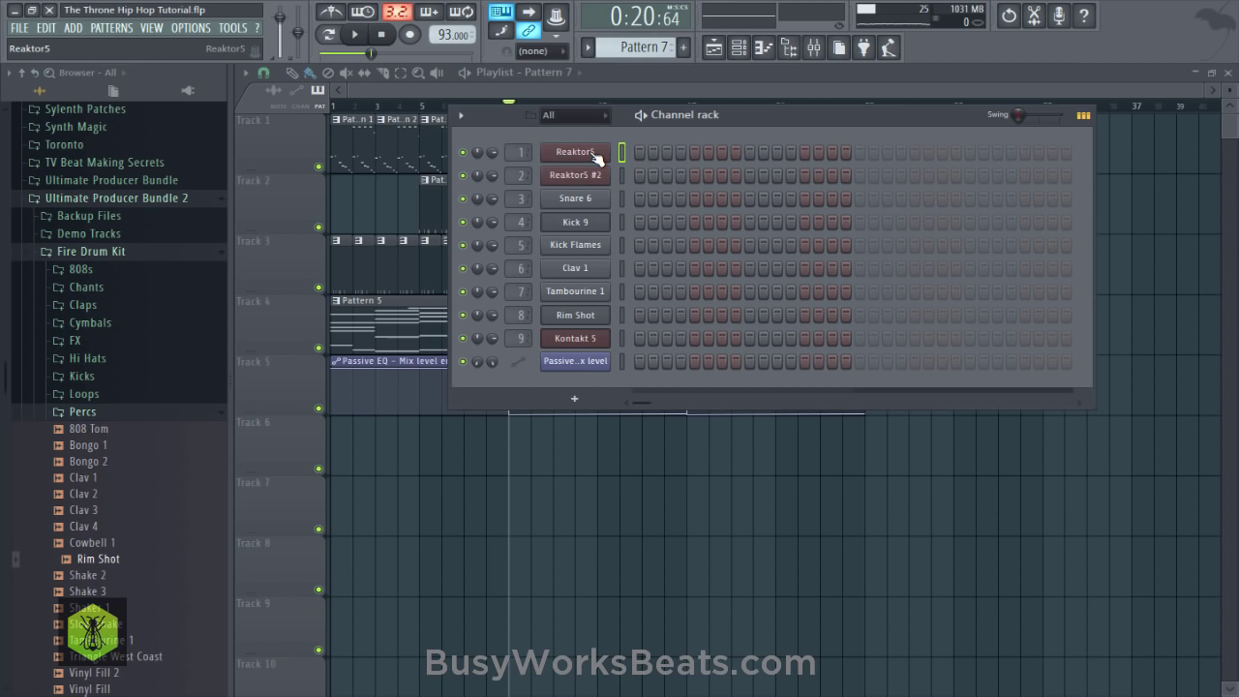
{"action": "right_click", "coordinate": [591, 153]}
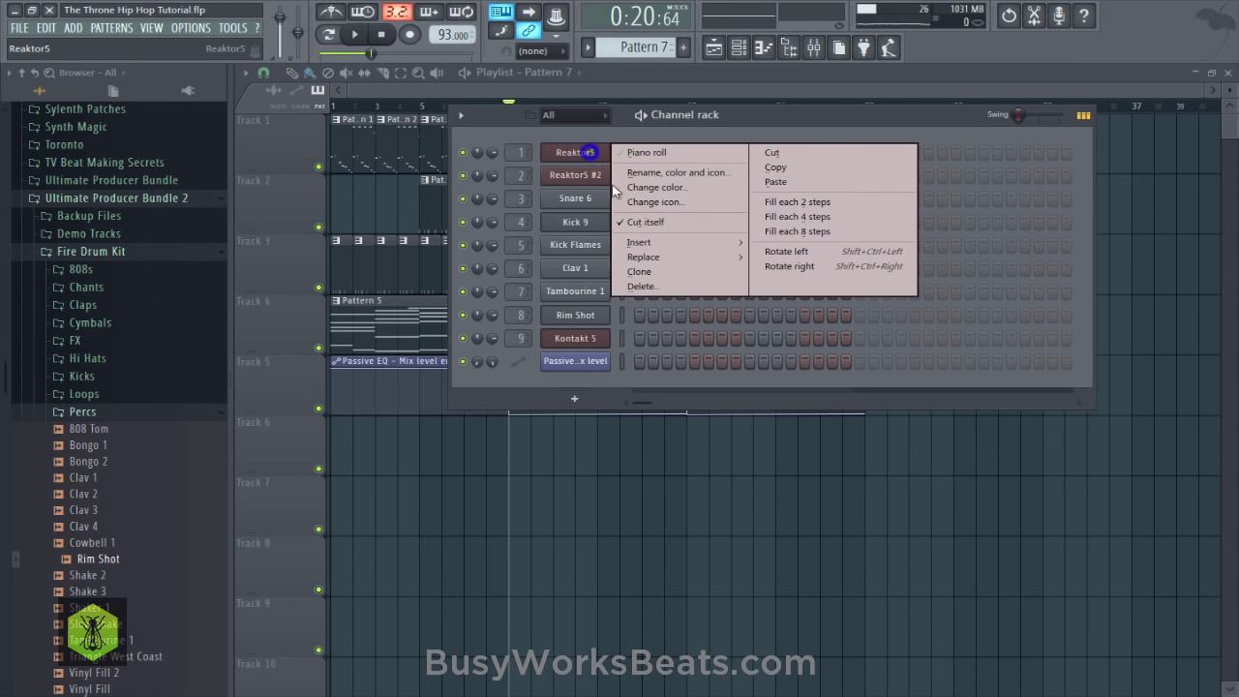
{"action": "left_click", "coordinate": [656, 272]}
{"action": "left_click_drag", "start_coordinate": [618, 183], "coordinate": [627, 377]}
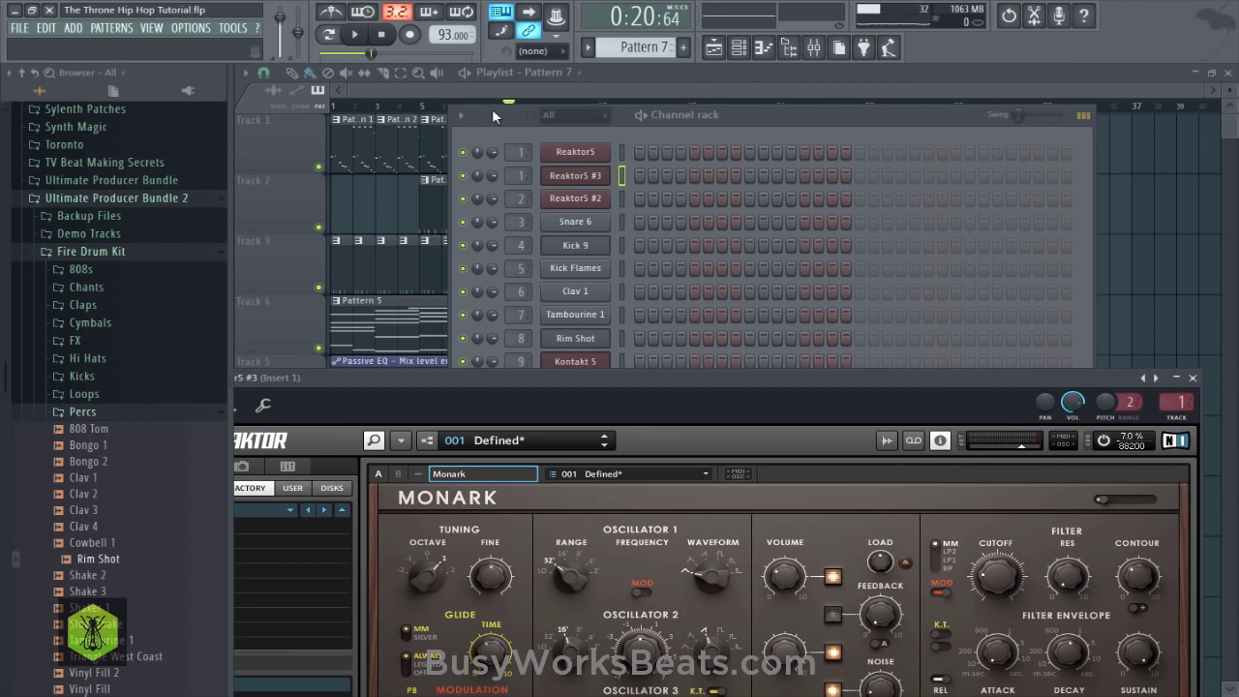
{"action": "scroll", "coordinate": [523, 176], "scroll_direction": "up", "scroll_amount": 3}
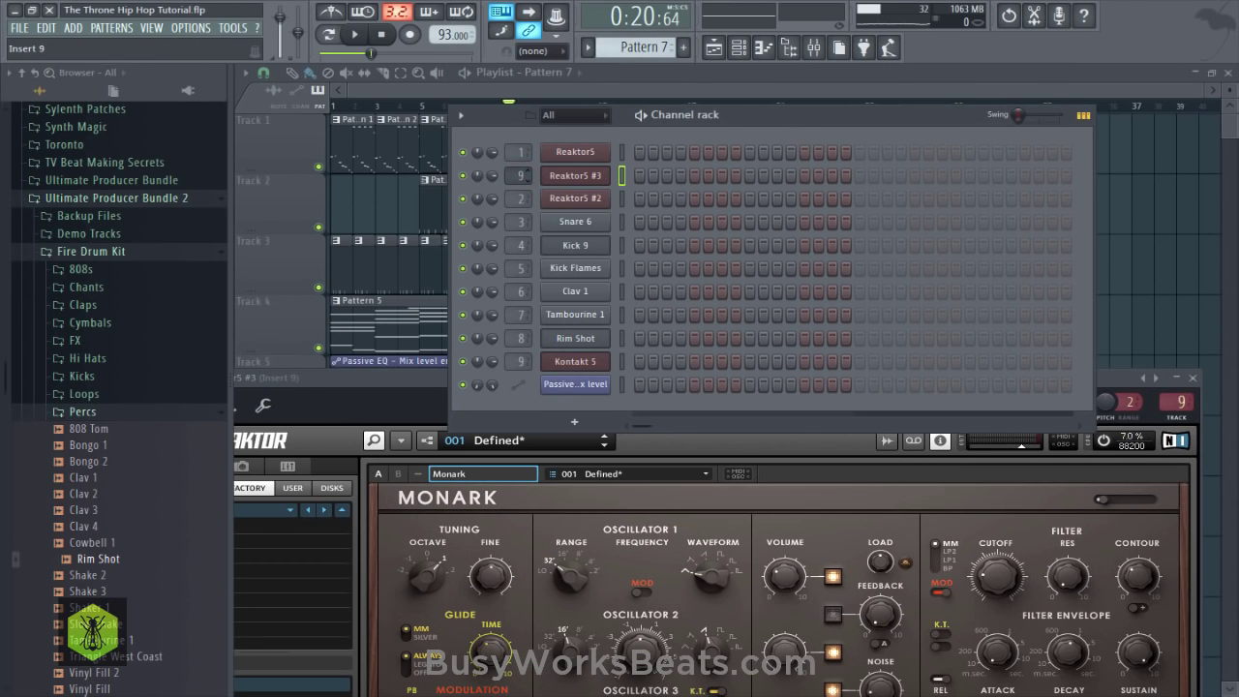
{"action": "left_click", "coordinate": [403, 382]}
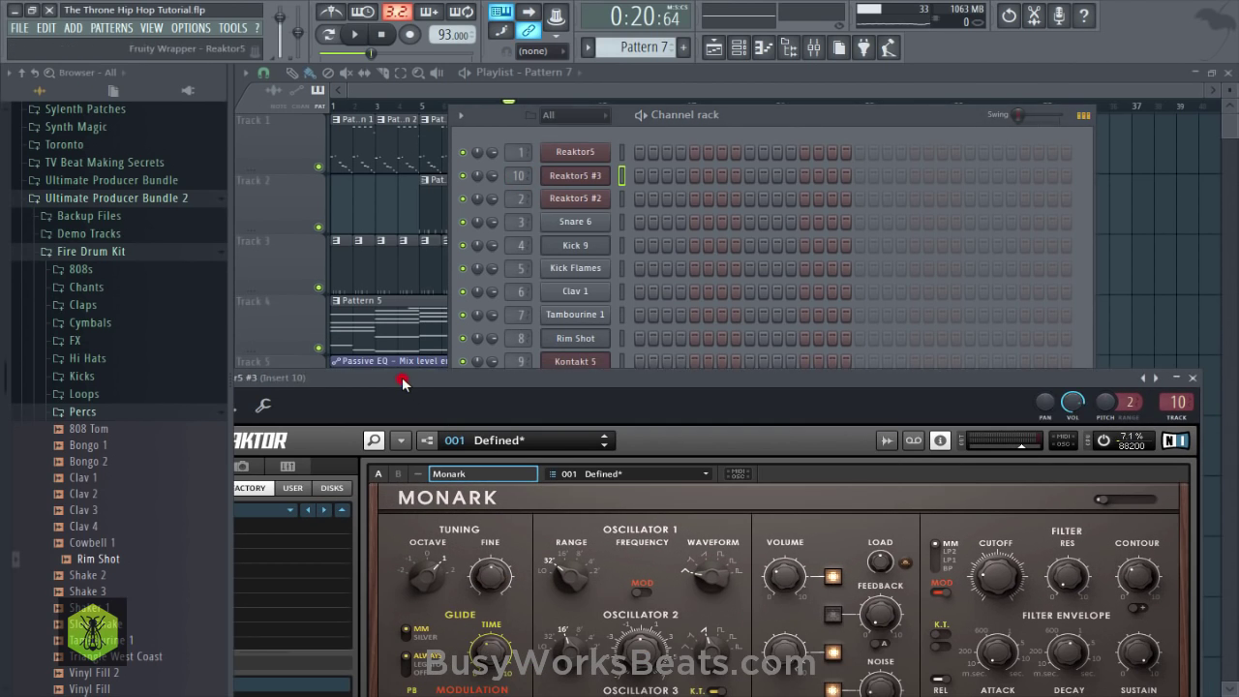
{"action": "key", "text": "ctrl+s"}
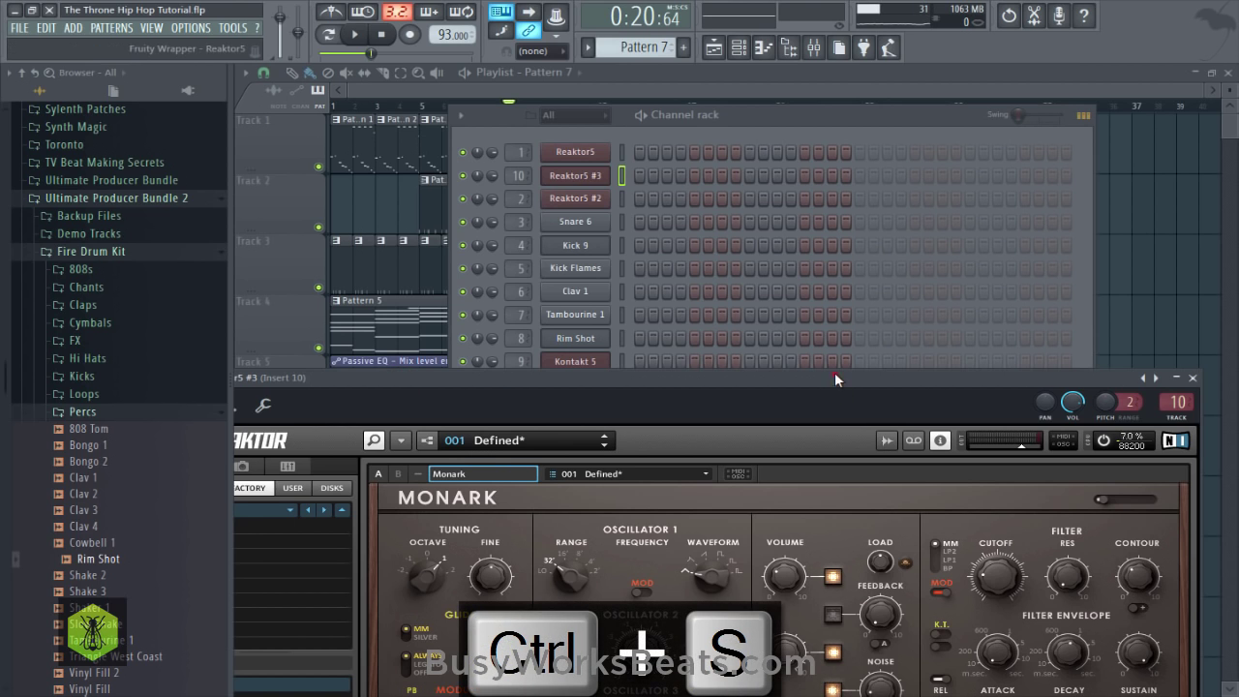
Set Monark's master level to 17 and switch its glide mode to Legato on the cloned channel.
{"action": "left_click_drag", "start_coordinate": [835, 371], "coordinate": [834, 165]}
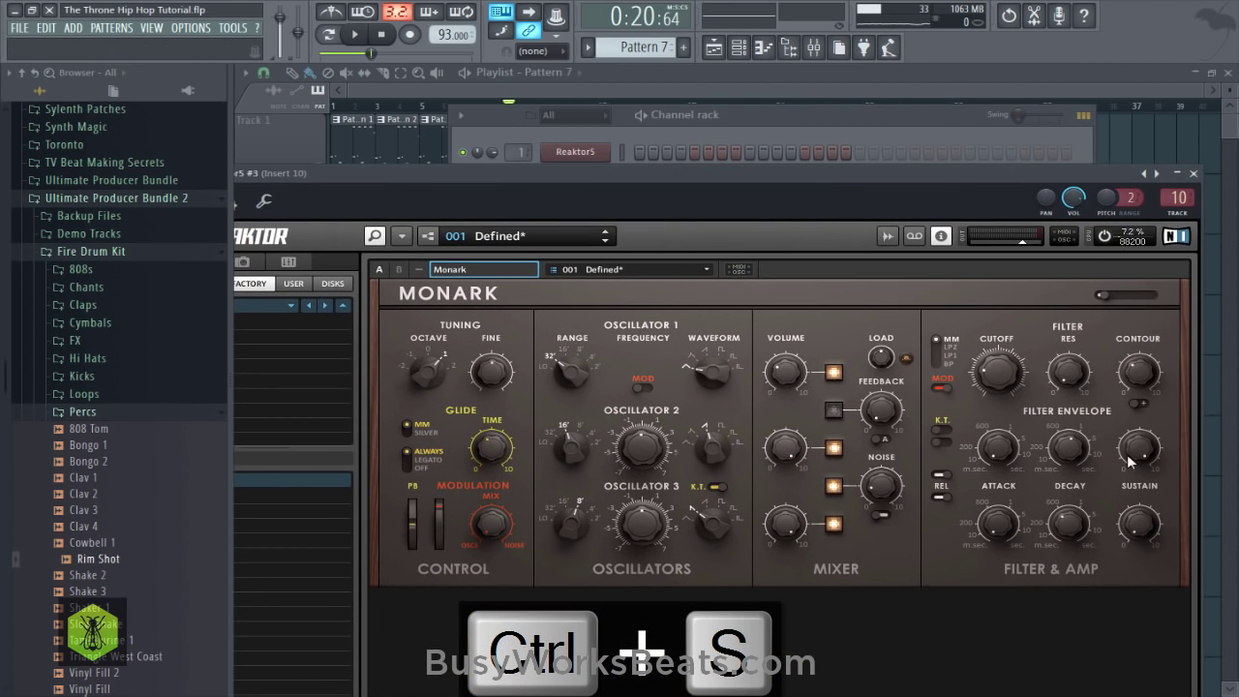
{"action": "left_click_drag", "start_coordinate": [1137, 457], "coordinate": [1135, 433]}
{"action": "left_click_drag", "start_coordinate": [1137, 524], "coordinate": [1139, 243]}
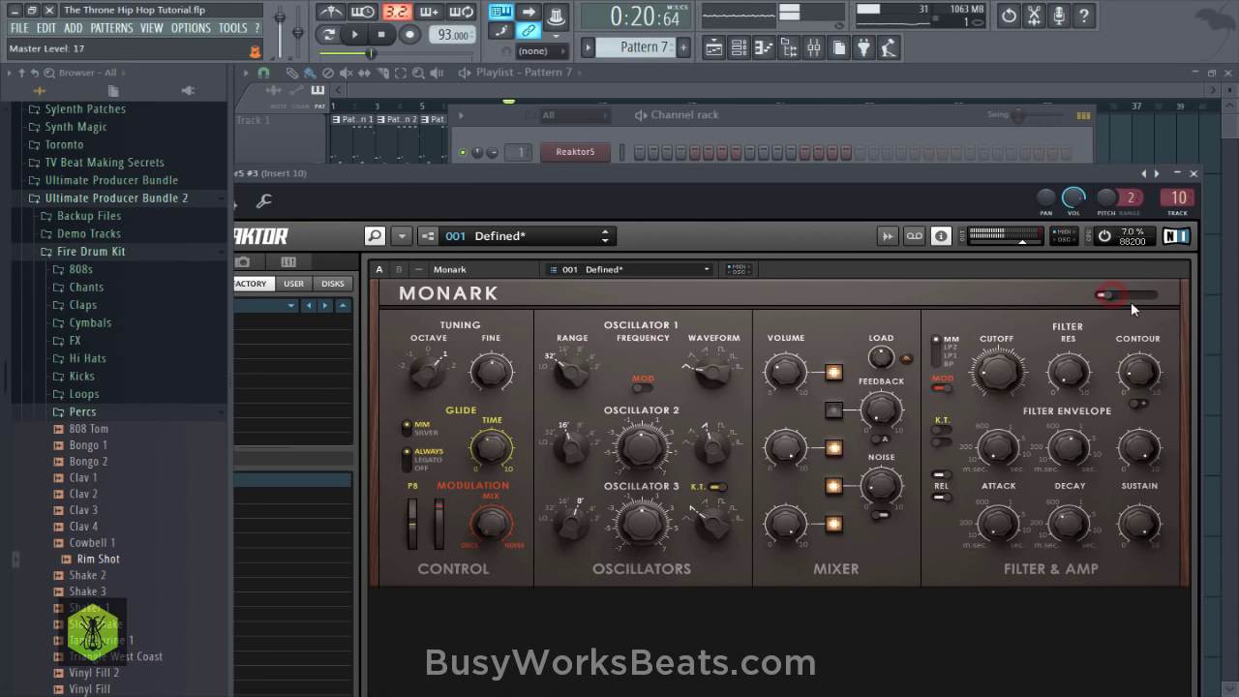
{"action": "left_click", "coordinate": [814, 53]}
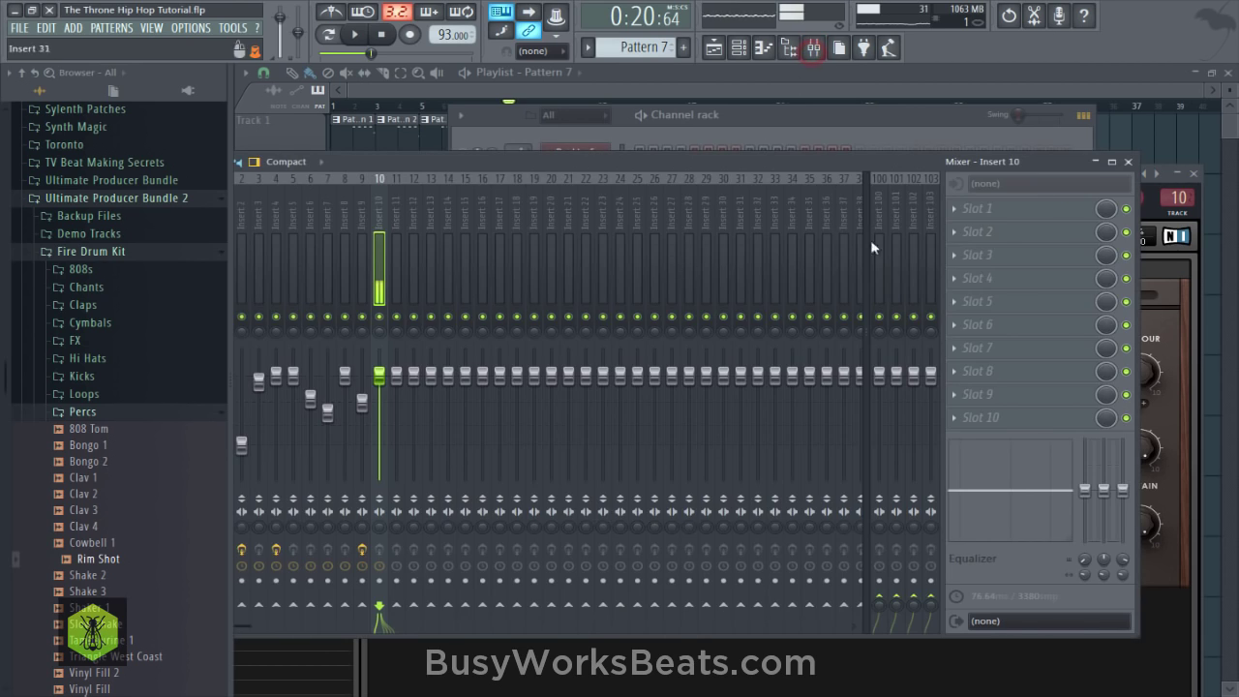
{"action": "left_click", "coordinate": [1184, 319]}
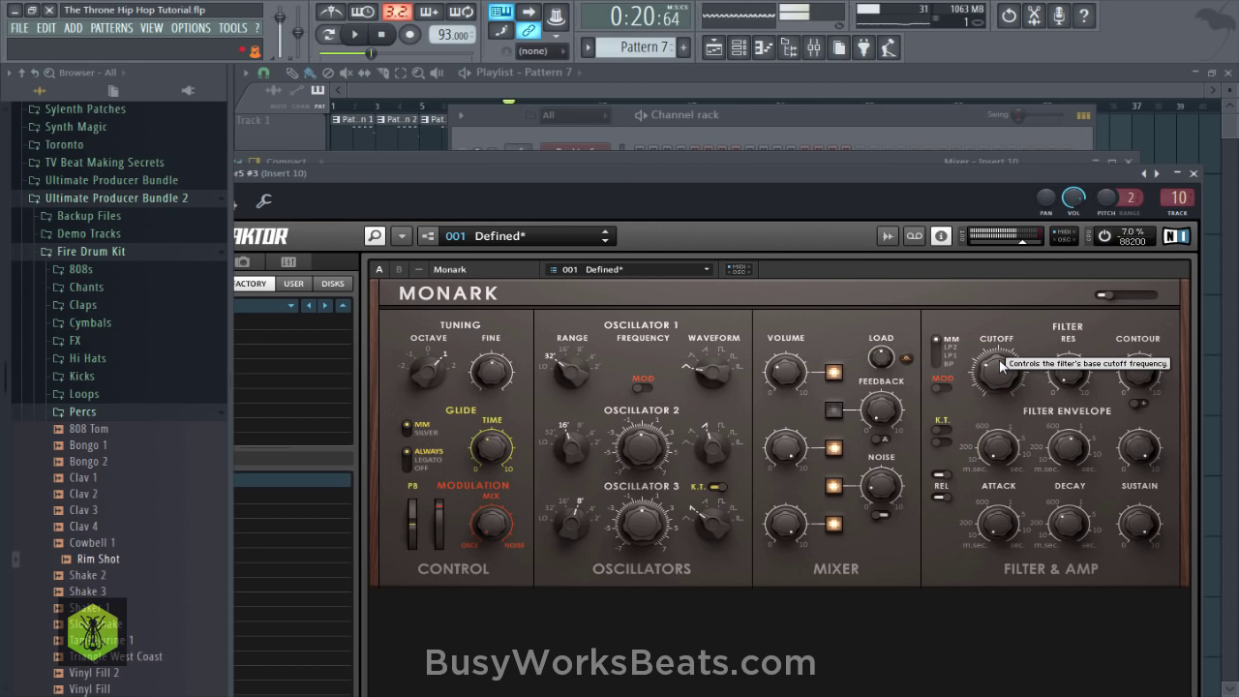
{"action": "left_click", "coordinate": [408, 459]}
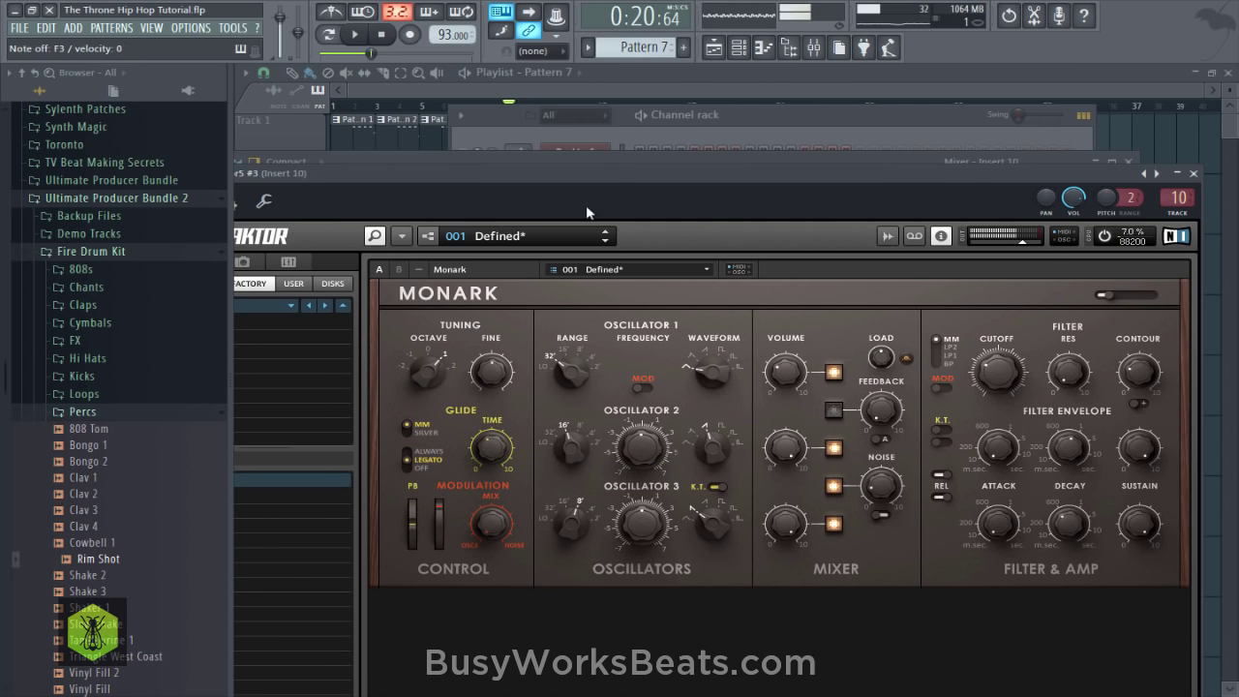
Insert an empty playlist track at Track 2, place Pattern 7 on it spanning bars 9 to 16, and save.
{"action": "left_click", "coordinate": [751, 112]}
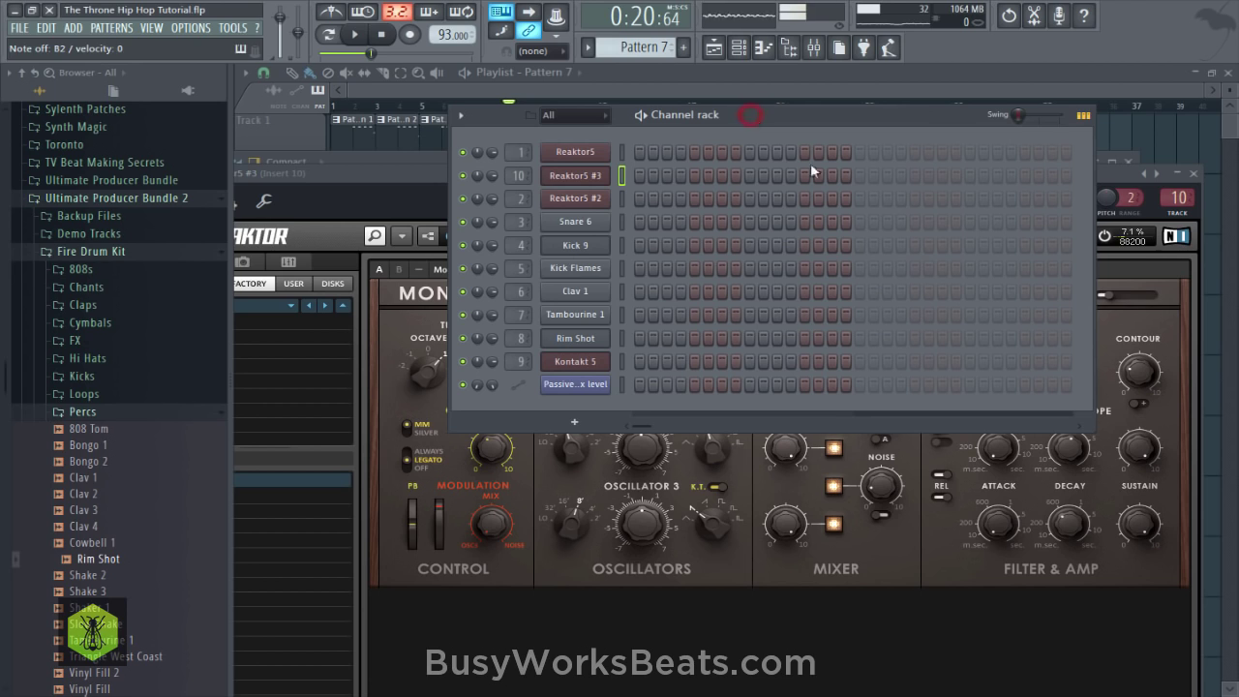
{"action": "left_click", "coordinate": [1217, 319]}
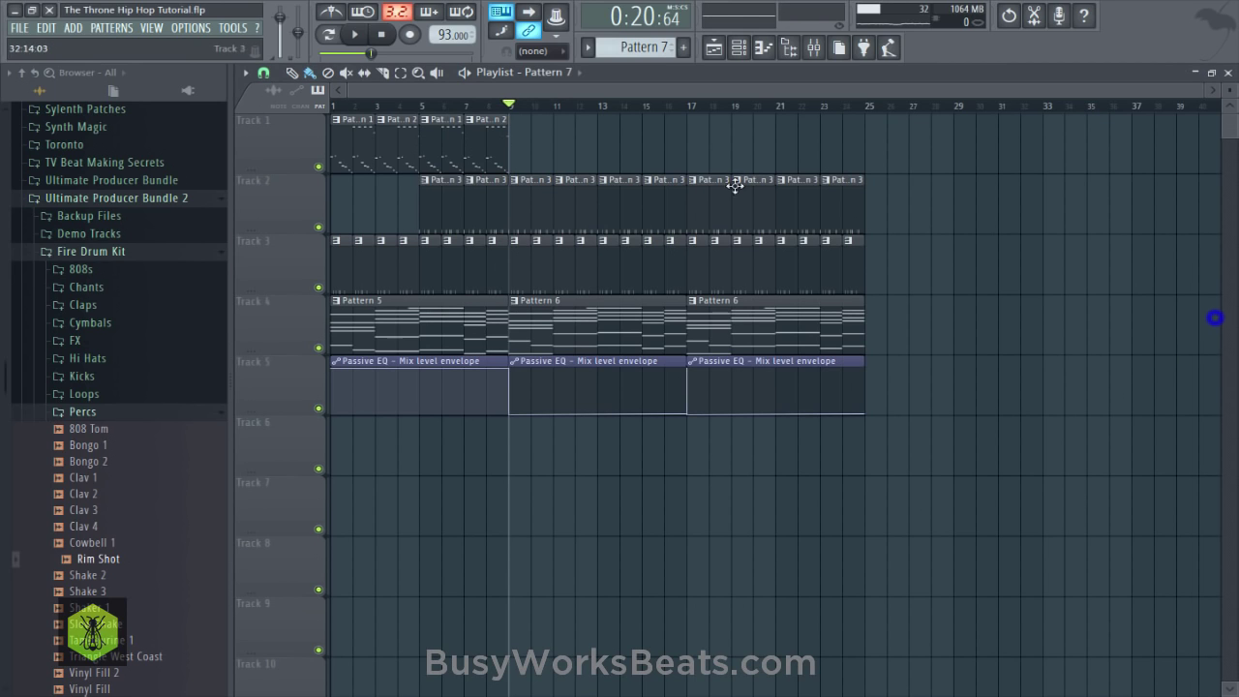
{"action": "right_click", "coordinate": [307, 196]}
{"action": "left_click", "coordinate": [351, 412]}
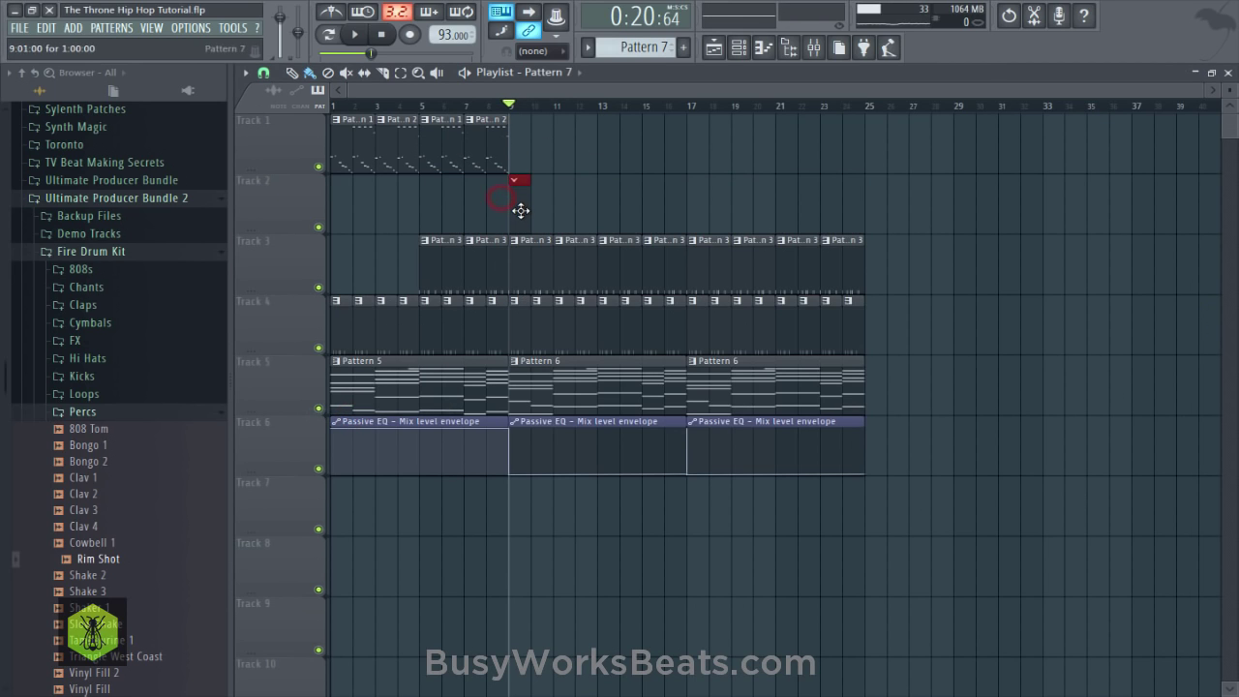
{"action": "left_click_drag", "start_coordinate": [530, 210], "coordinate": [677, 217]}
{"action": "key", "text": "ctrl+s"}
Make a playlist time selection from bar 9 to bar 17 for looped playback.
{"action": "key", "text": "space"}
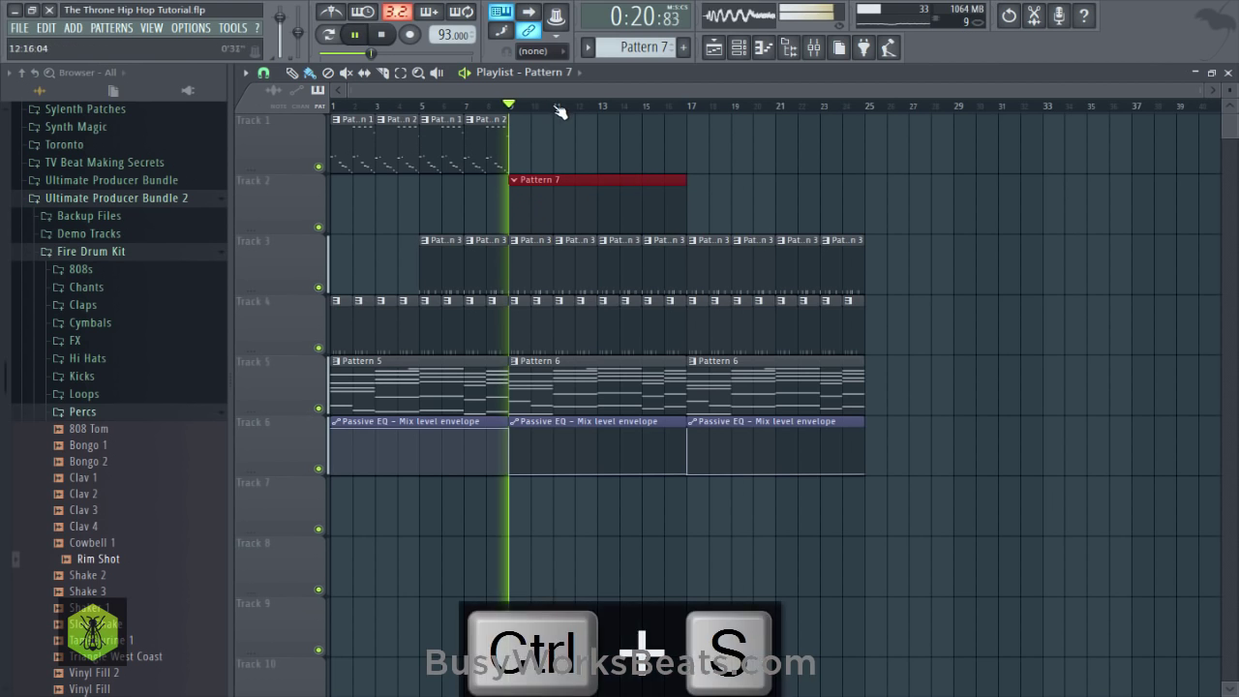
{"action": "key", "text": "ctrl+space"}
{"action": "left_click_drag", "start_coordinate": [512, 108], "coordinate": [698, 111]}
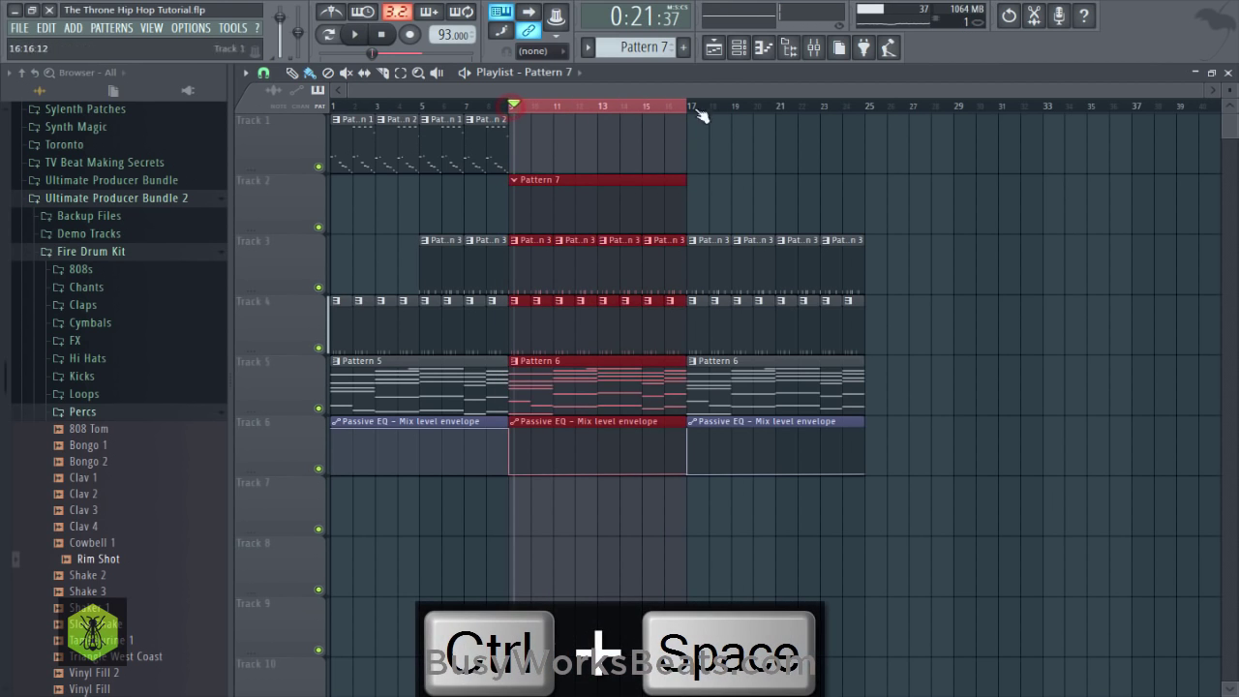
Open the piano roll of Reaktor5 #3 in Pattern 7, hide the browser, and save the project.
{"action": "left_click", "coordinate": [740, 58]}
{"action": "right_click", "coordinate": [584, 176]}
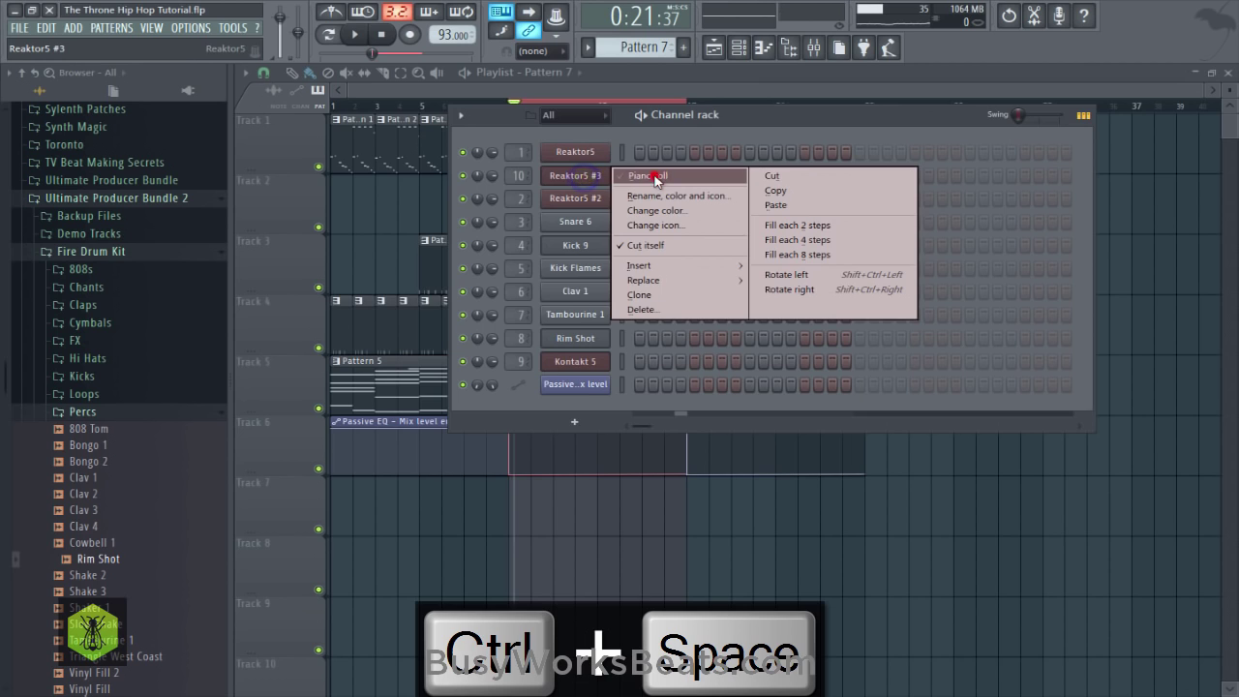
{"action": "left_click", "coordinate": [656, 177]}
{"action": "key", "text": "ctrl+s"}
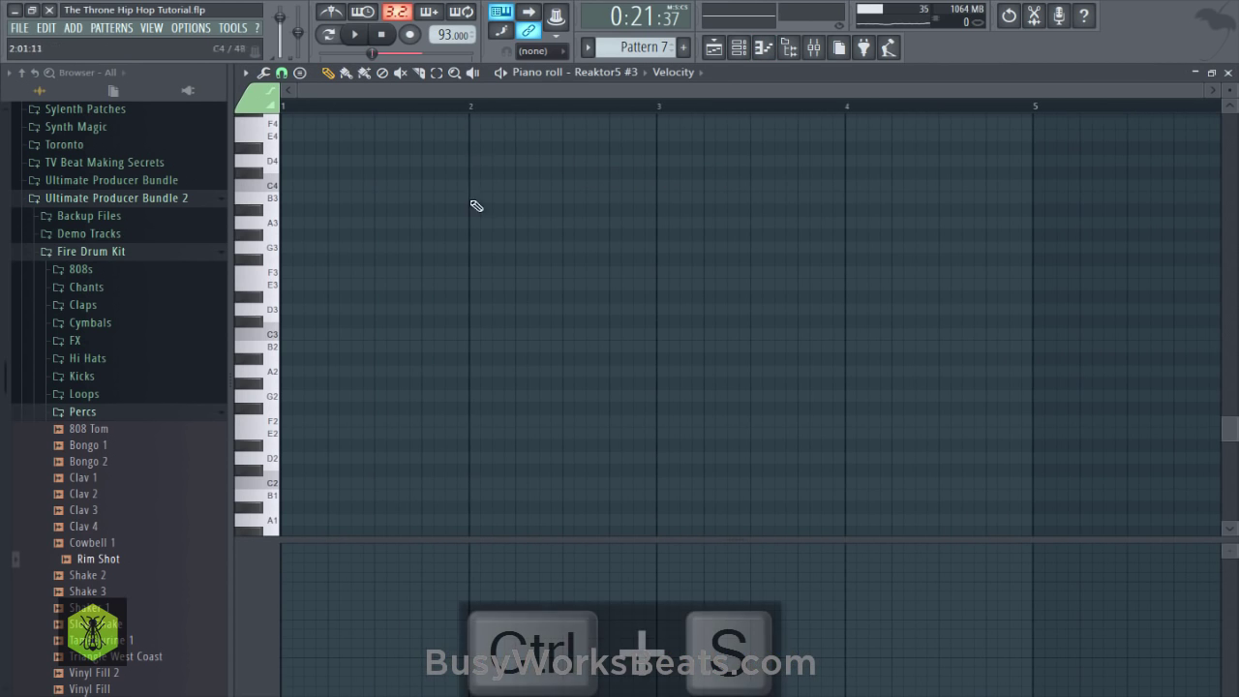
{"action": "scroll", "coordinate": [476, 206], "scroll_direction": "up", "scroll_amount": 1}
{"action": "left_click", "coordinate": [789, 48]}
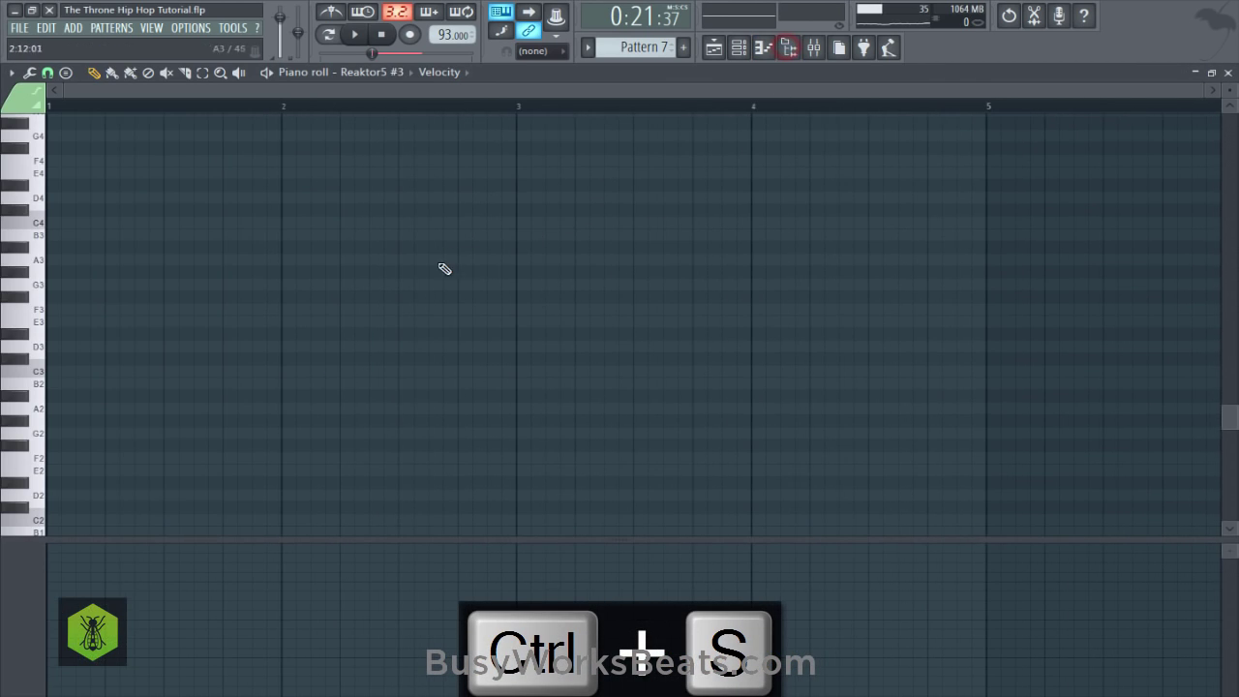
{"action": "scroll", "coordinate": [203, 299], "scroll_direction": "up", "scroll_amount": 2}
{"action": "scroll", "coordinate": [44, 284], "scroll_direction": "up", "scroll_amount": 2}
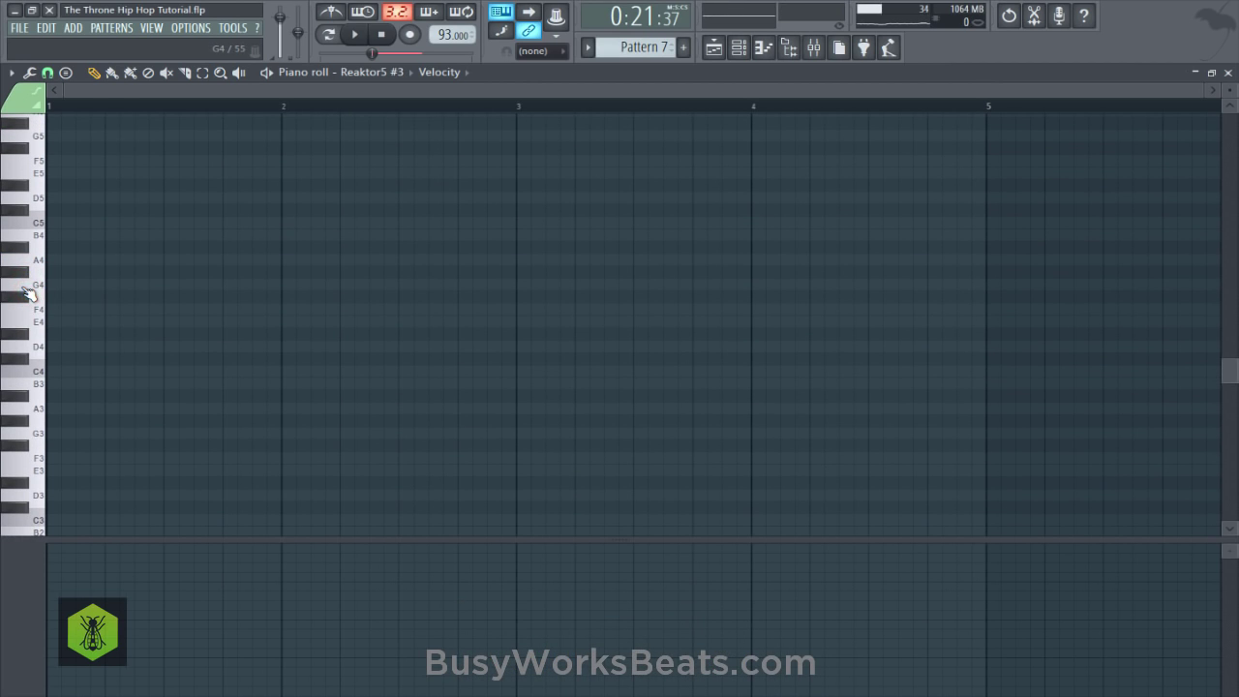
{"action": "key", "text": "ctrl+s"}
Audition keys and start the melody at bar 1 with alternating one-step notes D4, F4, D4, F4.
{"action": "left_click", "coordinate": [37, 320]}
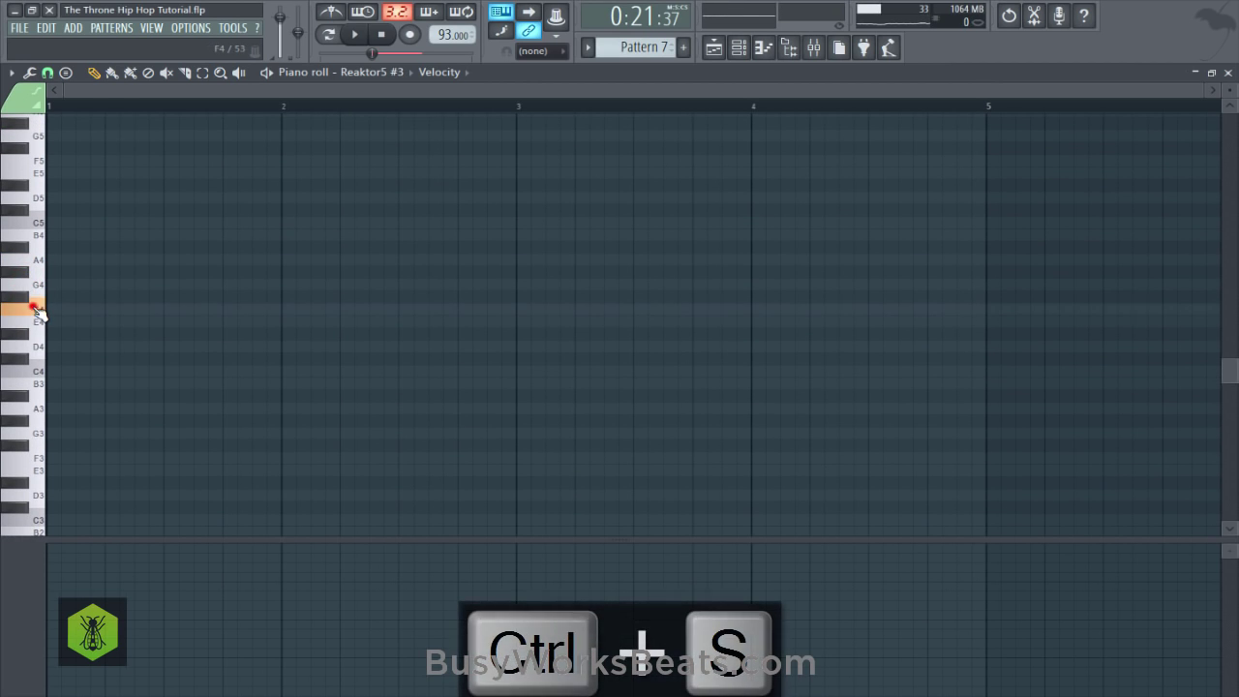
{"action": "left_click", "coordinate": [44, 385]}
{"action": "key", "text": "space"}
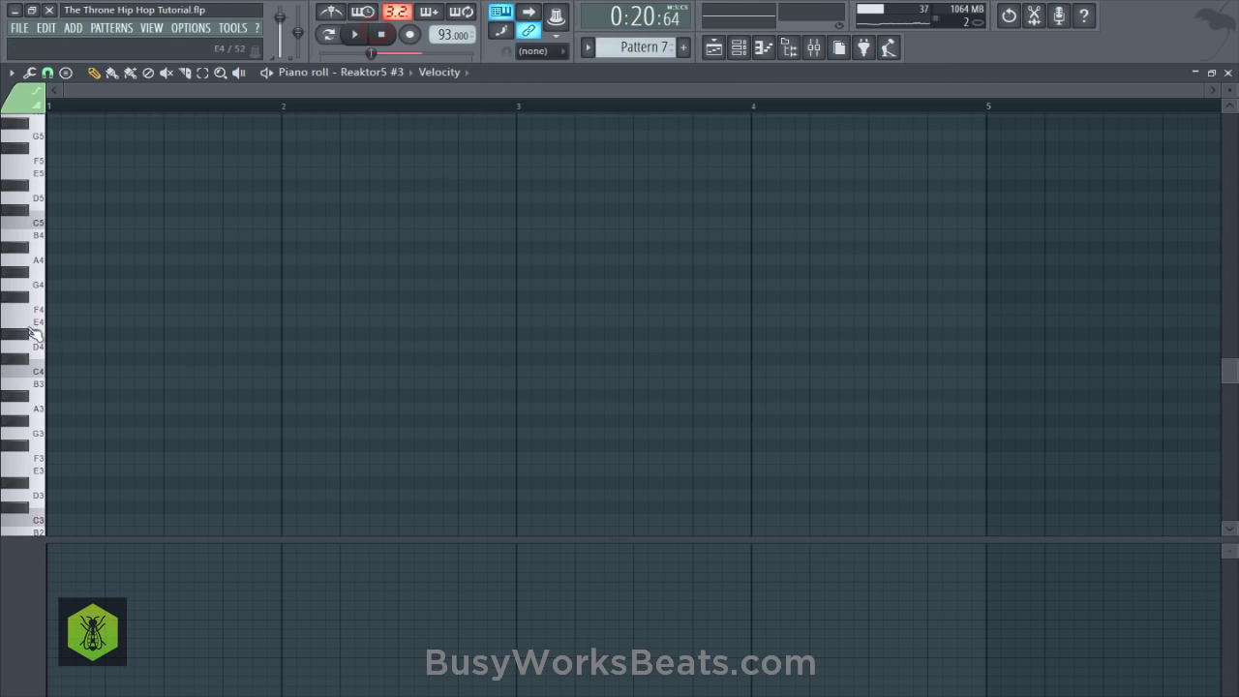
{"action": "left_click", "coordinate": [69, 348]}
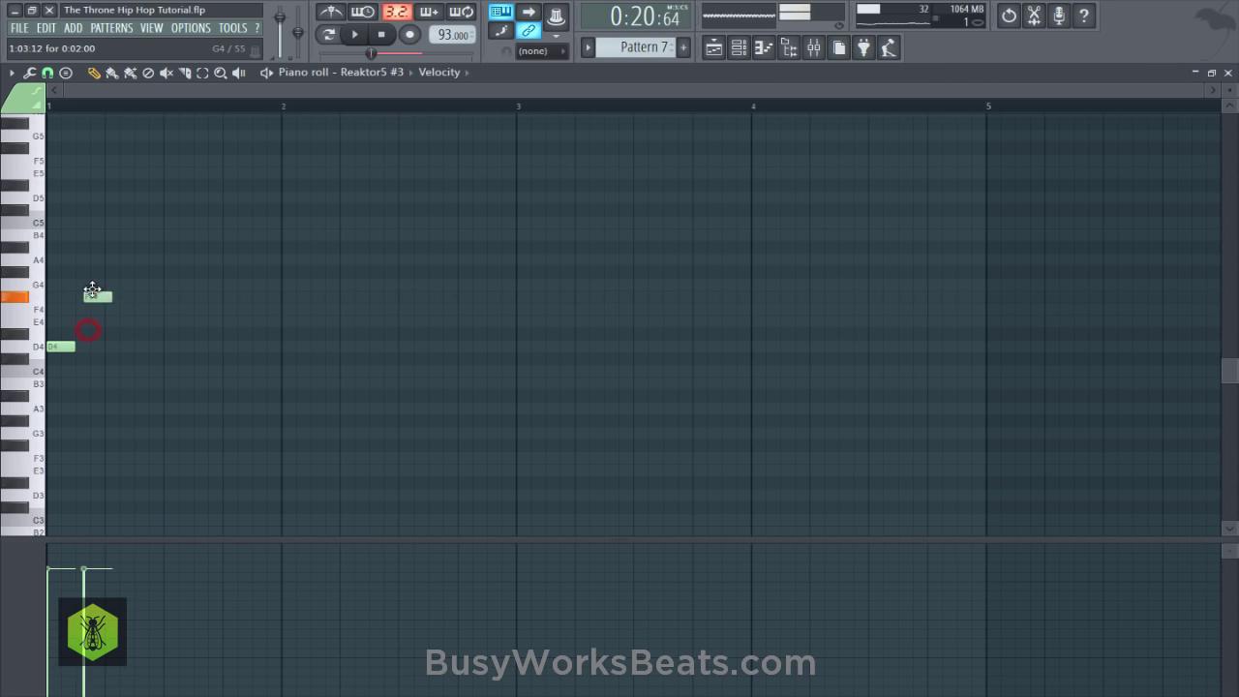
{"action": "left_click_drag", "start_coordinate": [91, 310], "coordinate": [85, 311]}
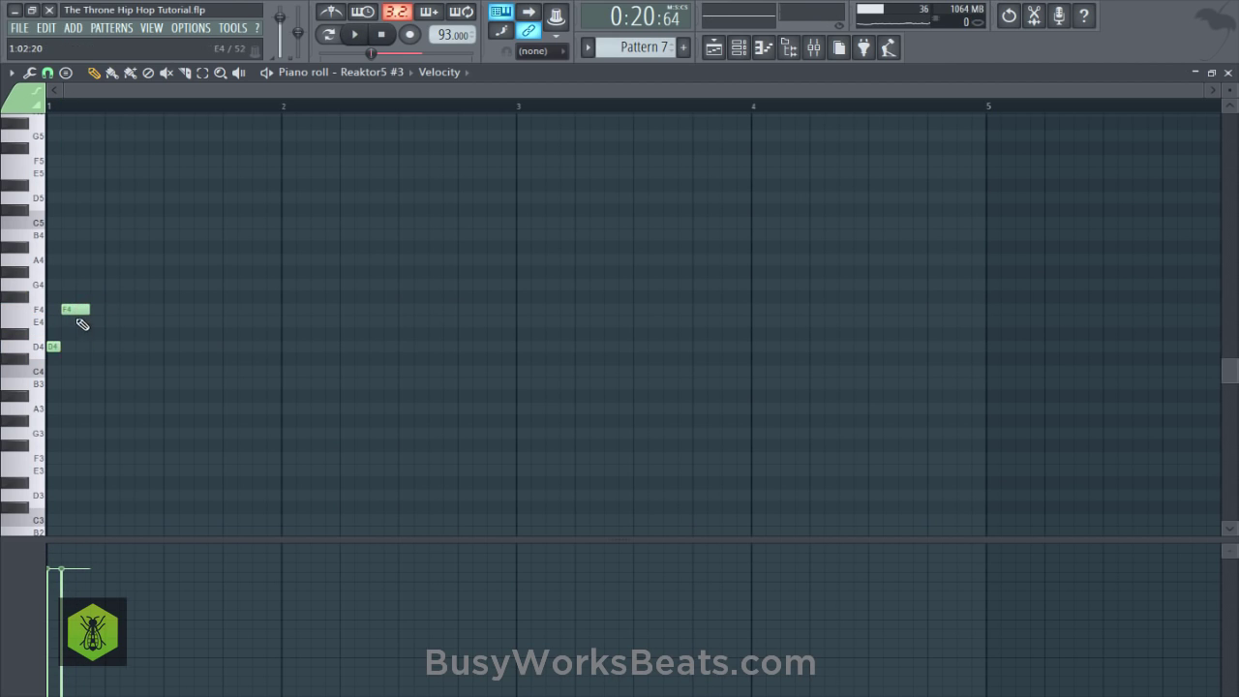
{"action": "key", "text": "space"}
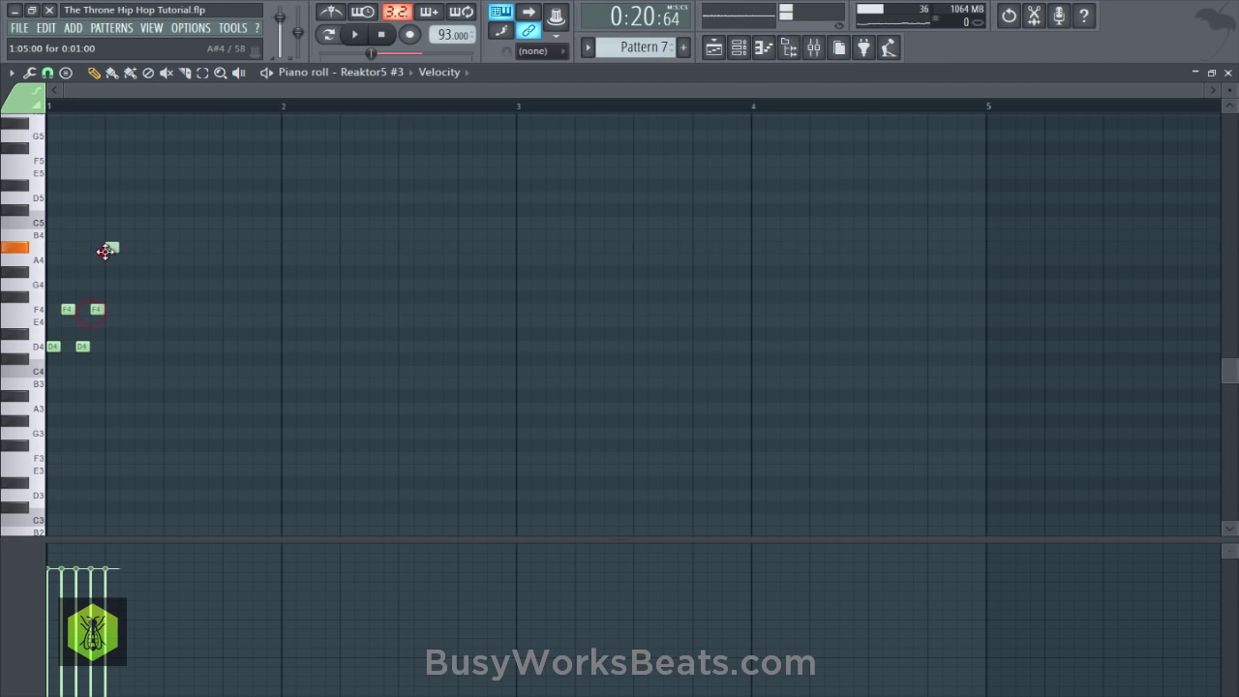
Continue the melody with one-step A4 and F4 notes followed by two-step D4 and A#3 notes, and play it back.
{"action": "left_click_drag", "start_coordinate": [127, 314], "coordinate": [159, 351]}
{"action": "key", "text": "space"}
{"action": "key", "text": "space"}
{"action": "left_click", "coordinate": [136, 347]}
{"action": "key", "text": "space"}
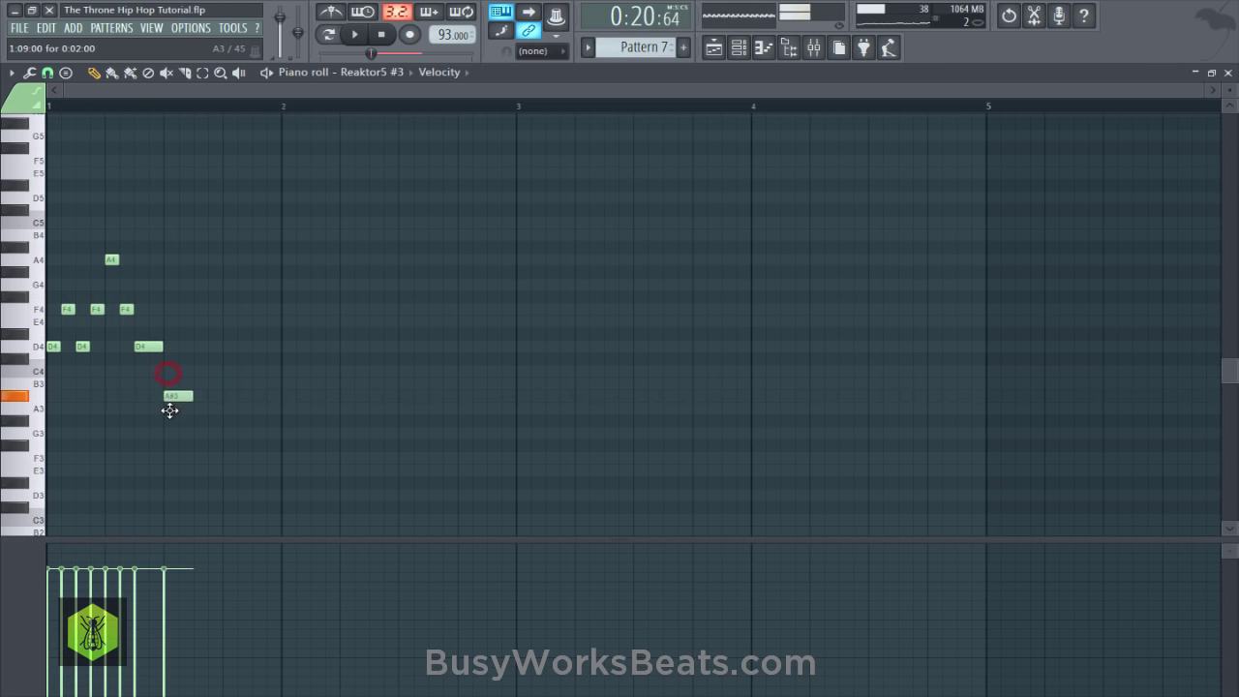
{"action": "key", "text": "space"}
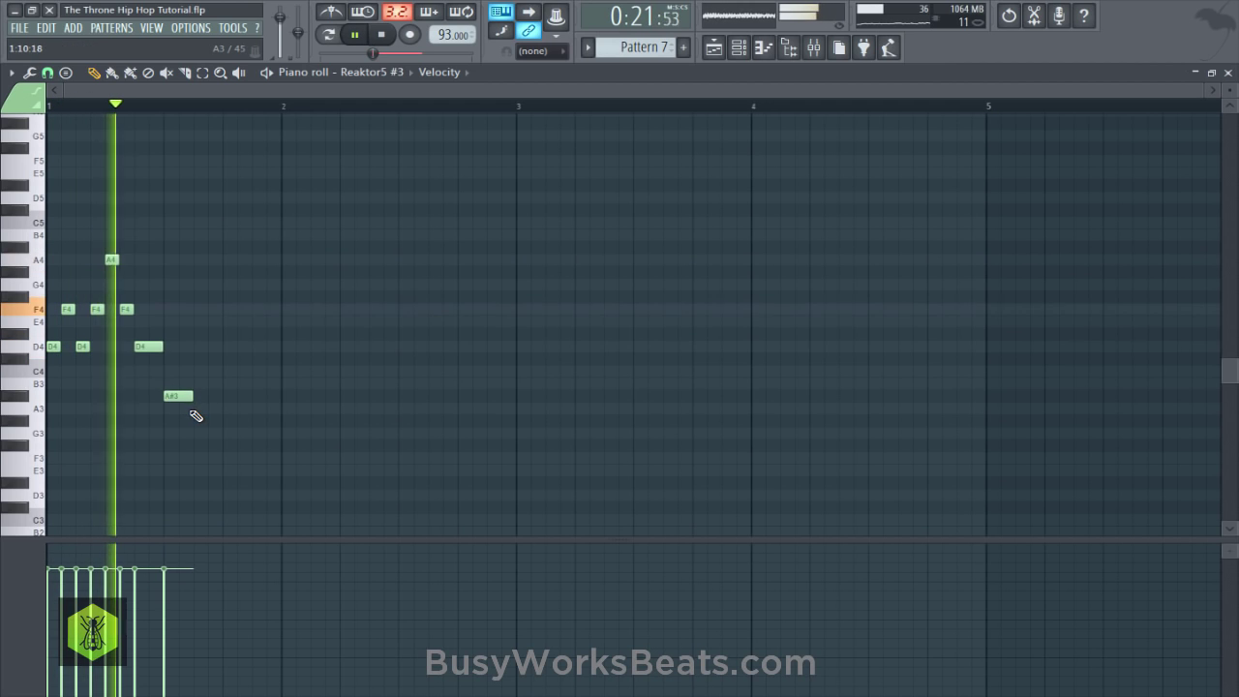
Add an A3 note at step 11 of bar 1, stretch it just past the start of bar 2, and play it back.
{"action": "left_click", "coordinate": [194, 410]}
{"action": "key", "text": "space"}
{"action": "left_click_drag", "start_coordinate": [207, 410], "coordinate": [288, 409]}
{"action": "key", "text": "space"}
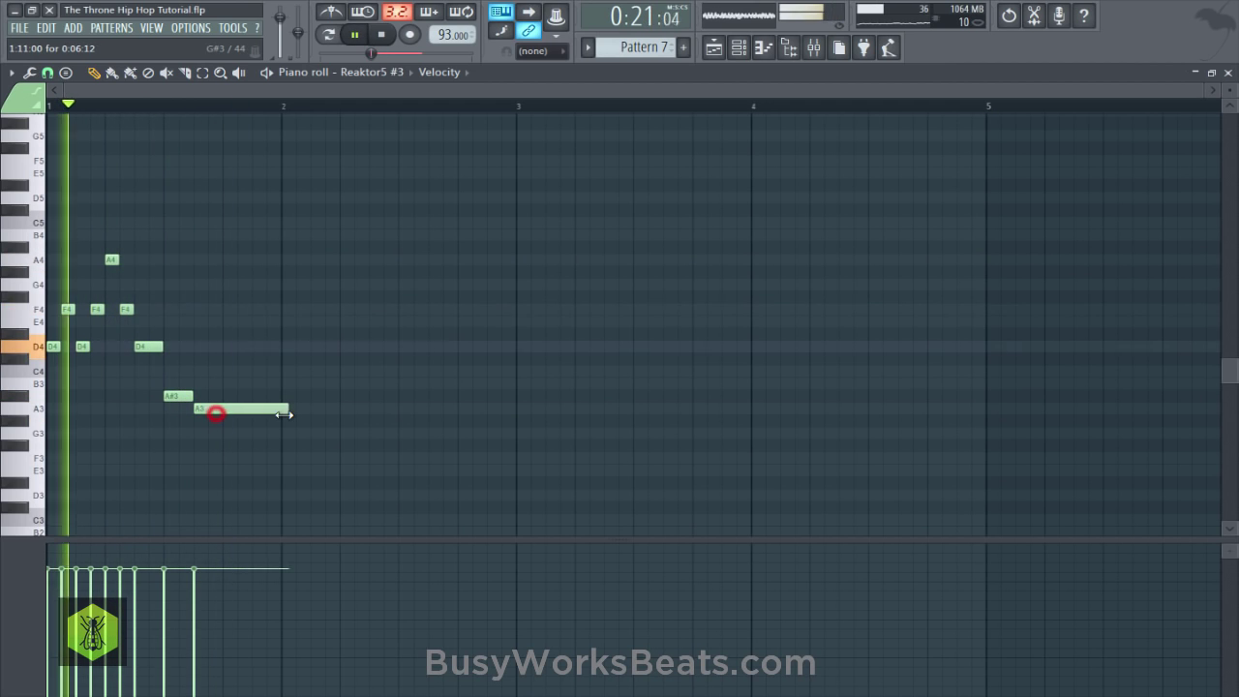
Trim the last D4 to one step and move A#3 to step 8, lengthened to three steps, saving the project.
{"action": "key", "text": "space"}
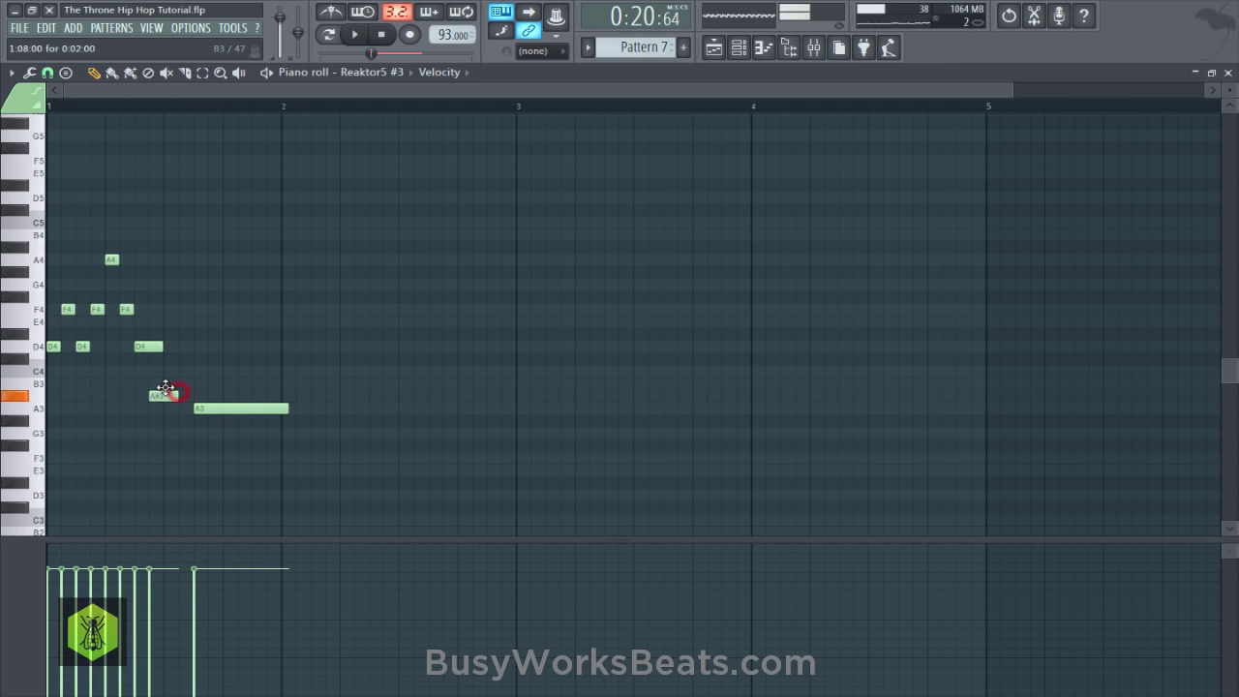
{"action": "key", "text": "ctrl+s"}
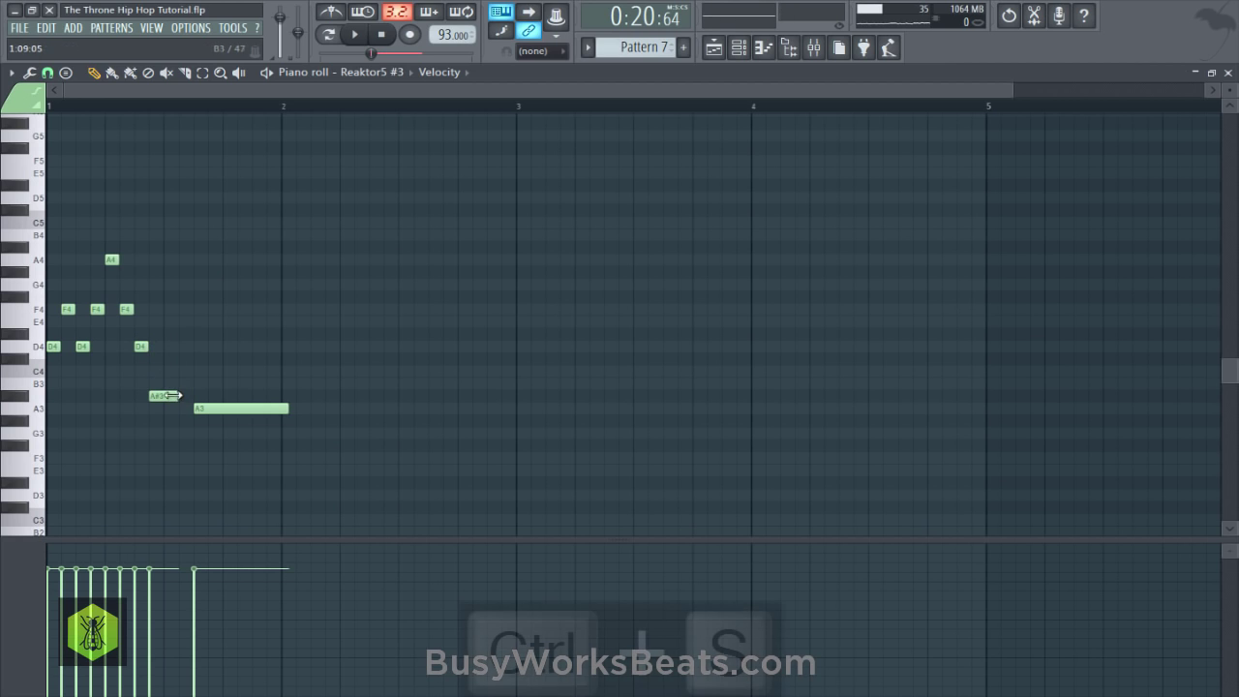
{"action": "left_click_drag", "start_coordinate": [178, 396], "coordinate": [193, 396]}
Play back the melody and shorten the final A3 note to two steps.
{"action": "key", "text": "space"}
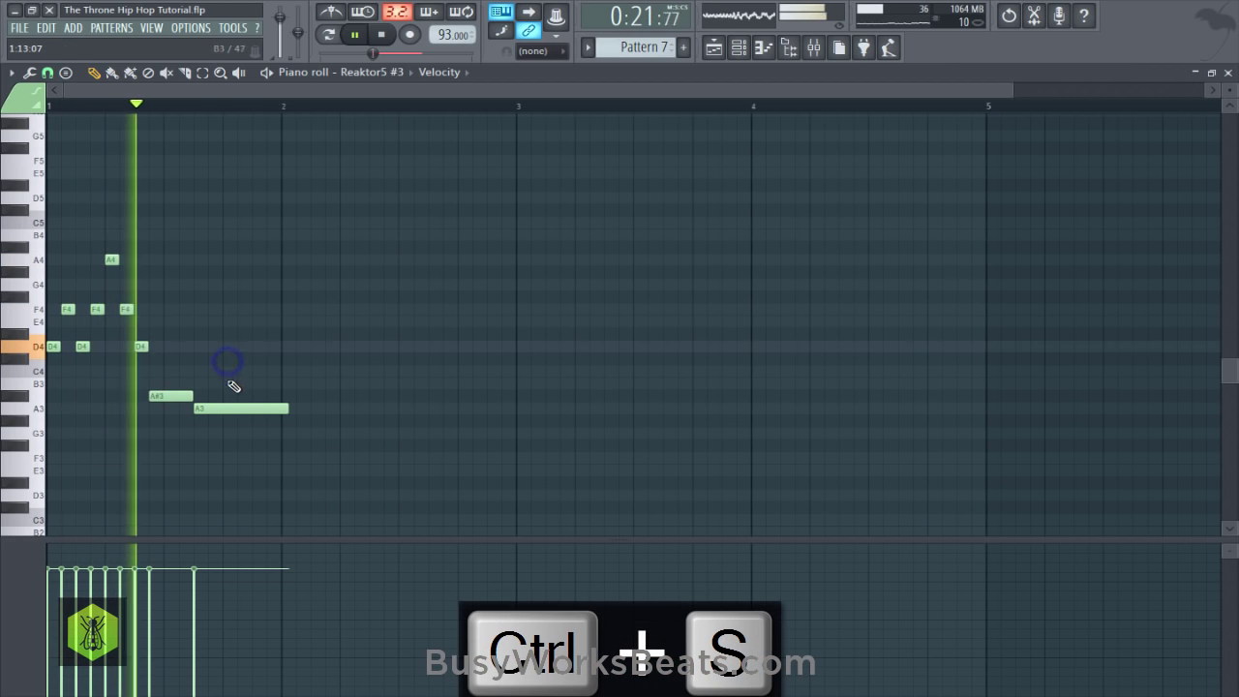
{"action": "key", "text": "space"}
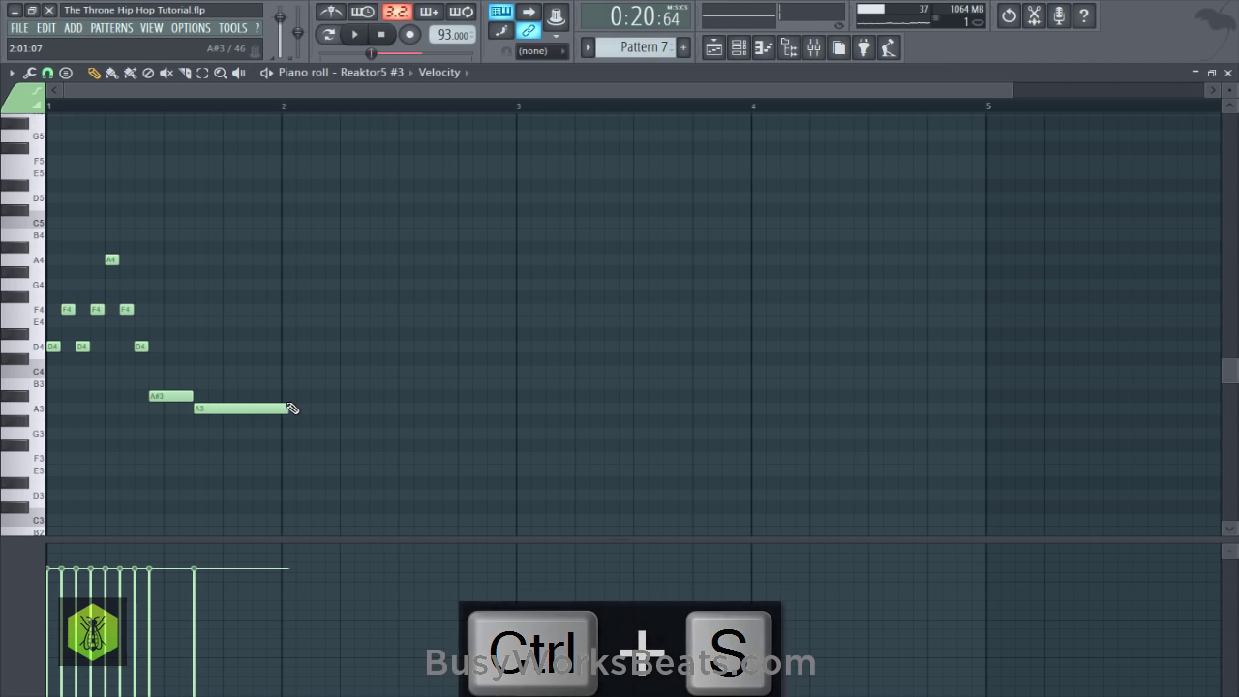
{"action": "key", "text": "space"}
{"action": "left_click_drag", "start_coordinate": [290, 409], "coordinate": [220, 406]}
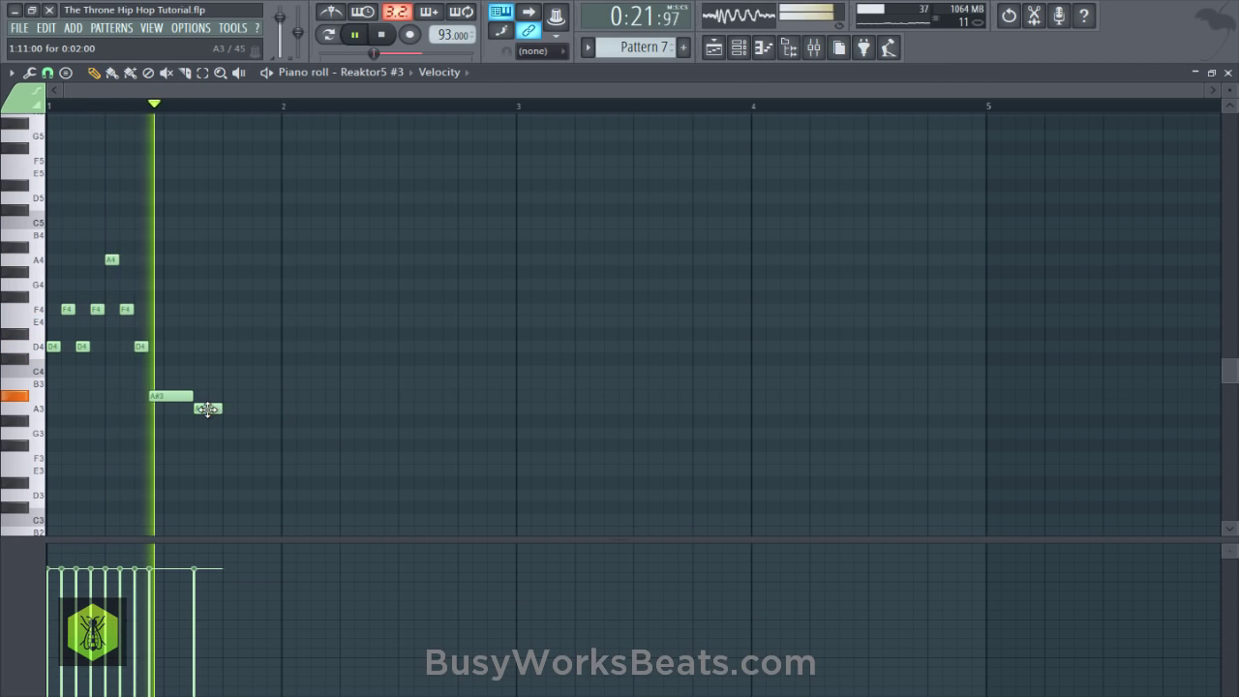
Add a two-step F3 note at step 14 and a one-step D3 at step 16 of bar 1, playing back and saving.
{"action": "left_click", "coordinate": [255, 423]}
{"action": "key", "text": "space"}
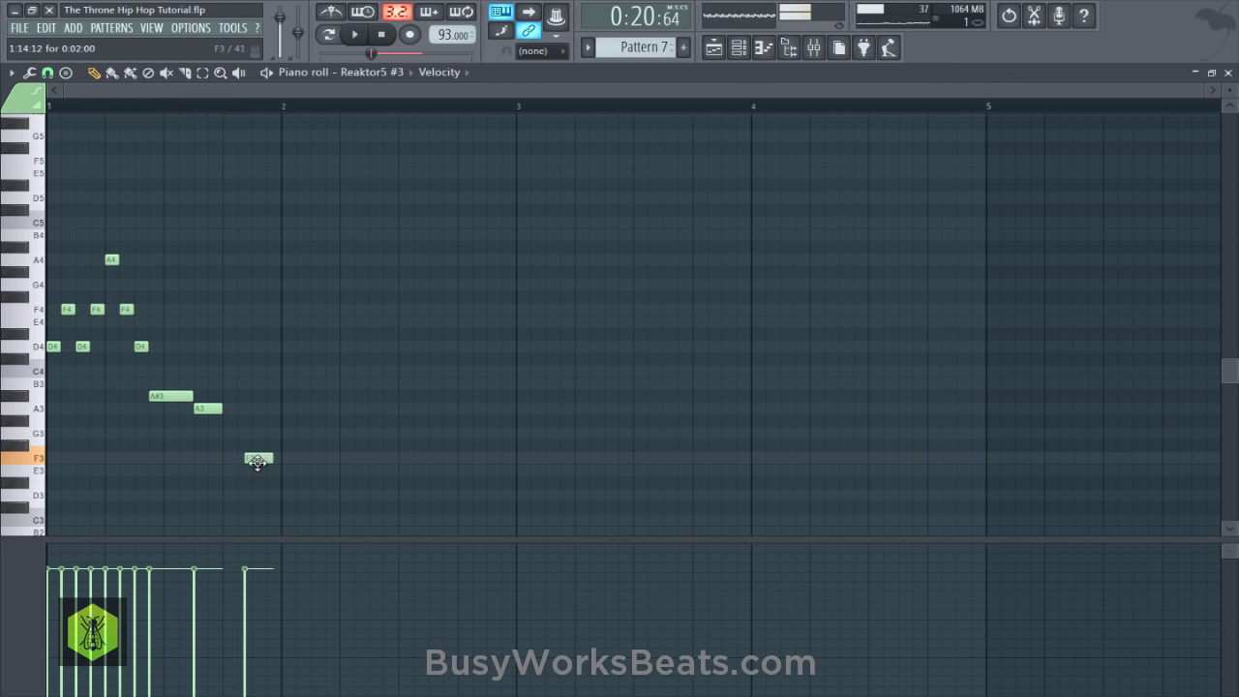
{"action": "left_click_drag", "start_coordinate": [258, 458], "coordinate": [251, 457]}
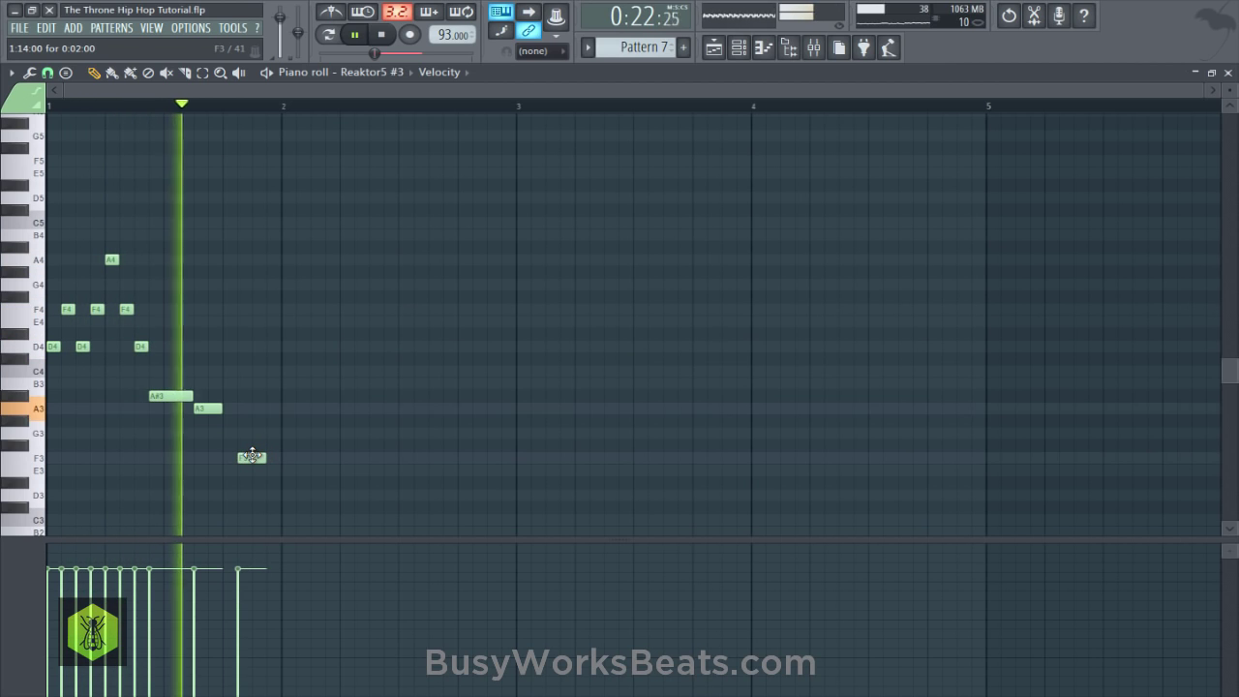
{"action": "key", "text": "space"}
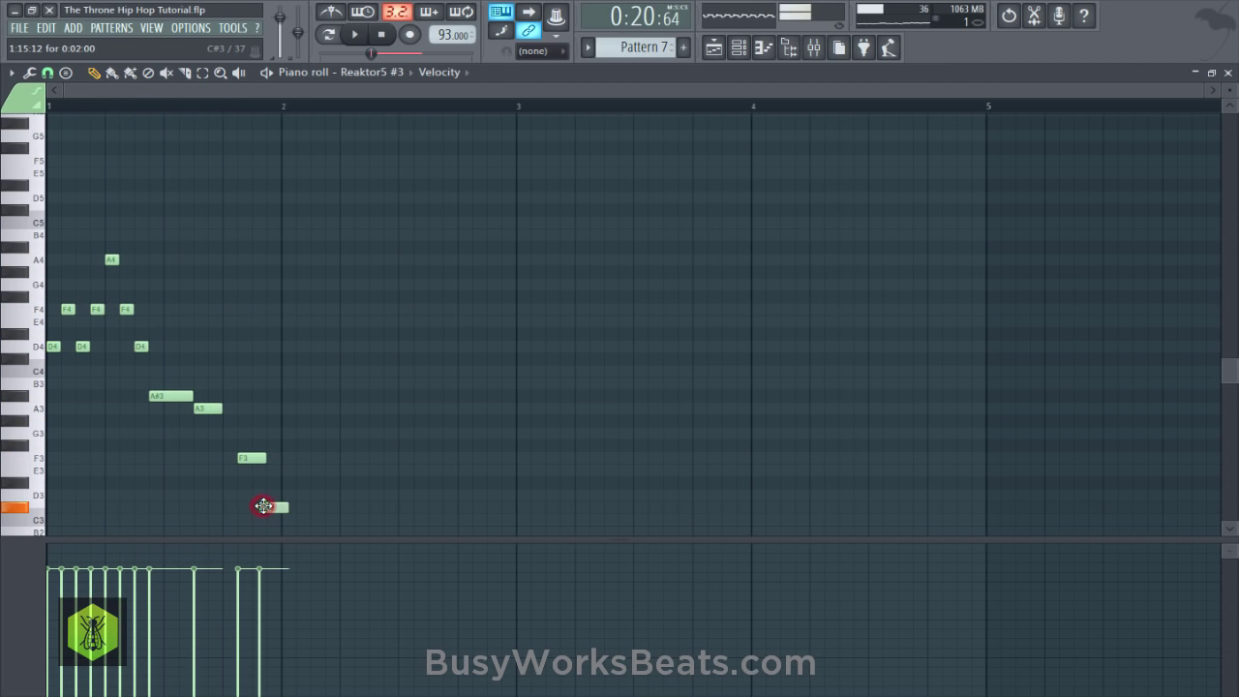
{"action": "left_click_drag", "start_coordinate": [264, 506], "coordinate": [279, 496]}
{"action": "key", "text": "space"}
{"action": "key", "text": "space"}
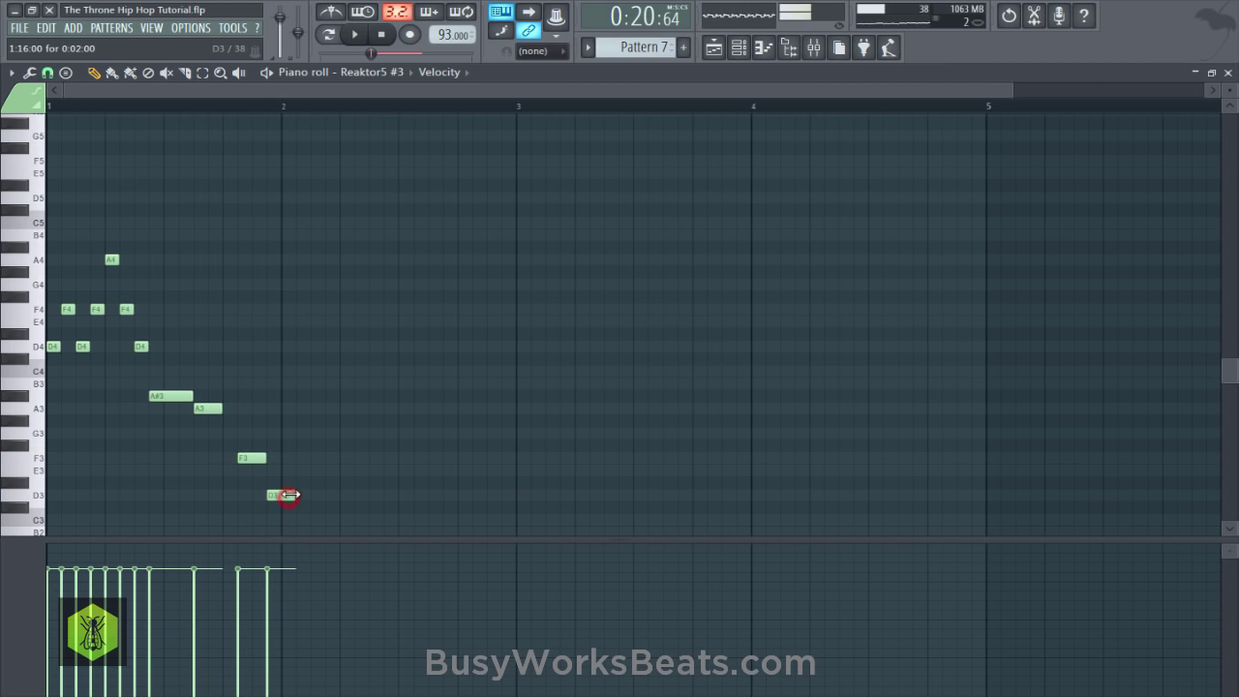
{"action": "key", "text": "ctrl+s"}
Add an A#2 note at the start of bar 2, stretch it to eight steps, and play the melody back.
{"action": "scroll", "coordinate": [285, 484], "scroll_direction": "down", "scroll_amount": 3}
{"action": "left_click", "coordinate": [286, 482]}
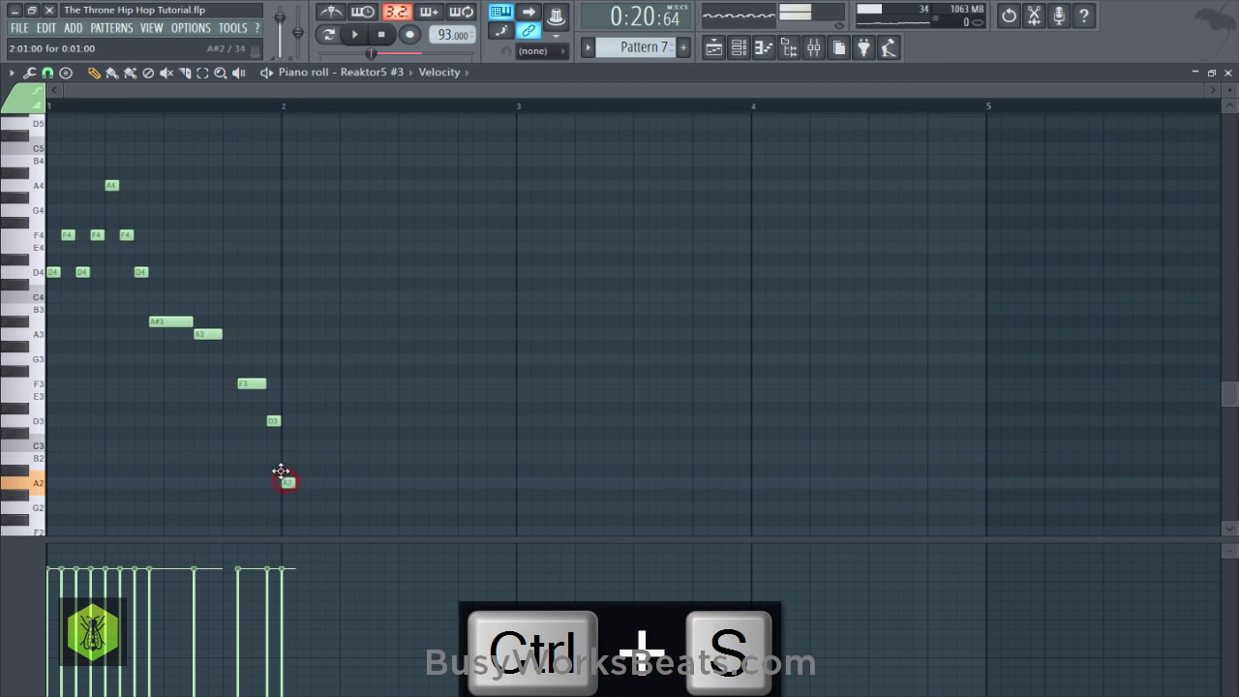
{"action": "key", "text": "space"}
{"action": "left_click_drag", "start_coordinate": [290, 470], "coordinate": [398, 468]}
Try an eight-step E3 note in the second half of bar 2 and an eight-step F3 at bar 3, with playback.
{"action": "key", "text": "space"}
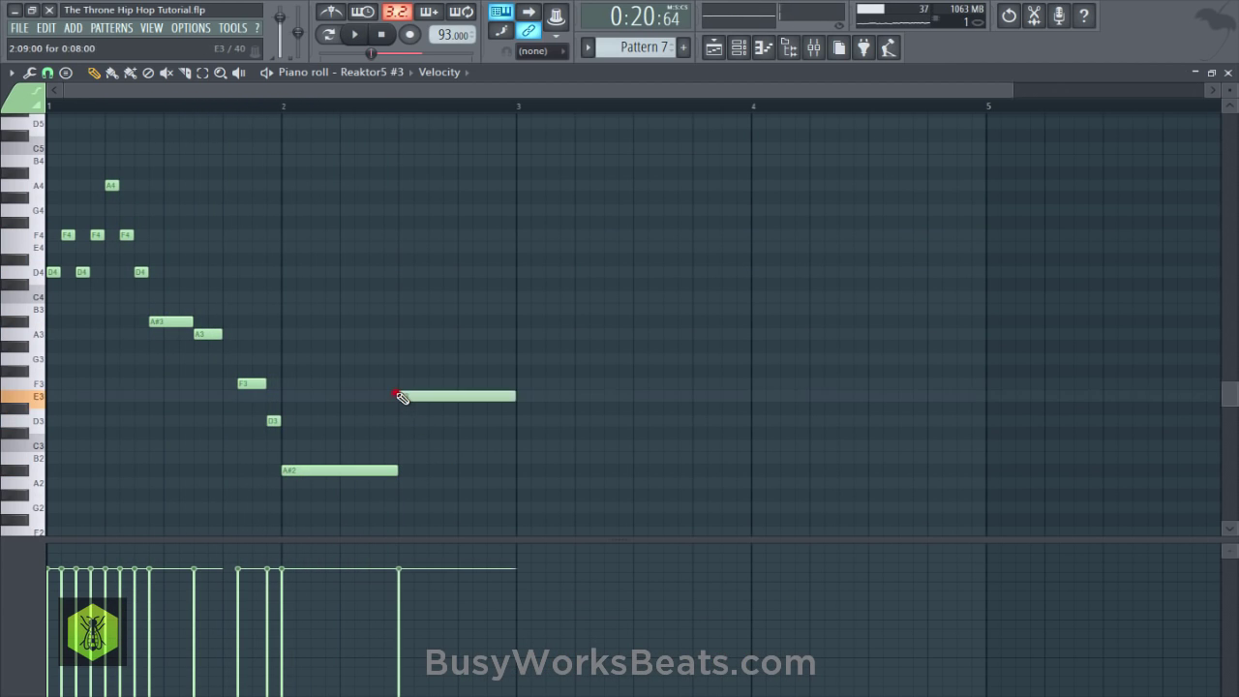
{"action": "key", "text": "space"}
{"action": "key", "text": "ctrl+s"}
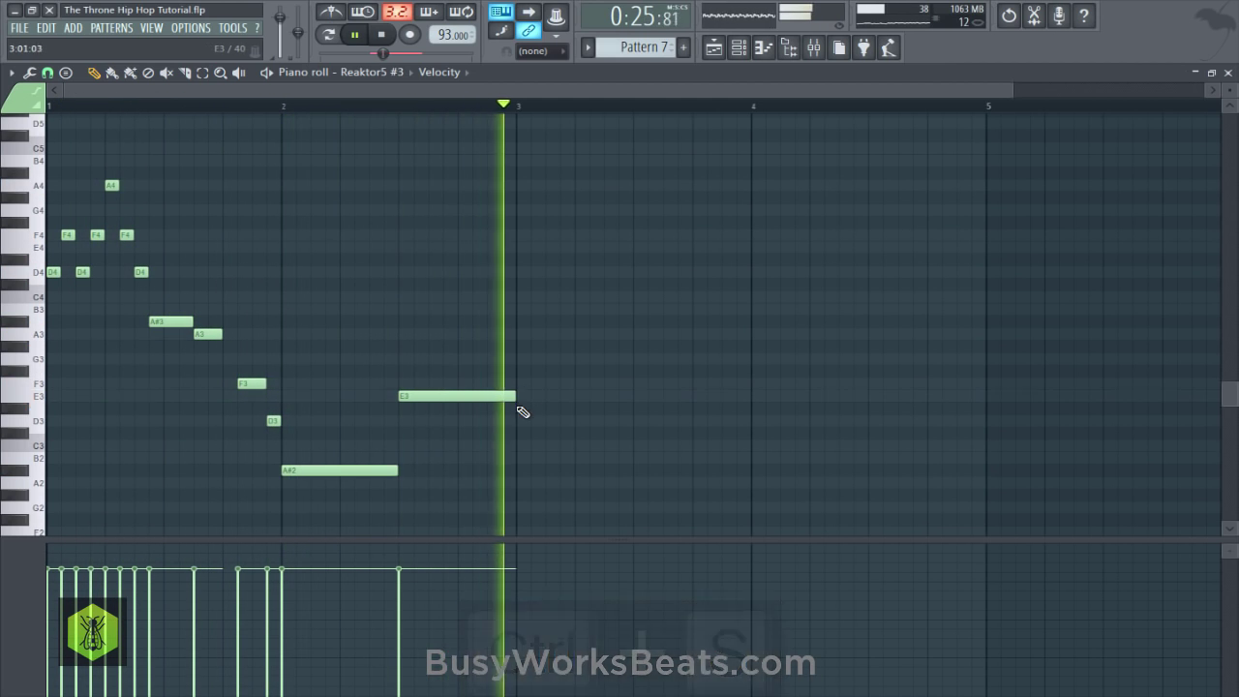
{"action": "key", "text": "space"}
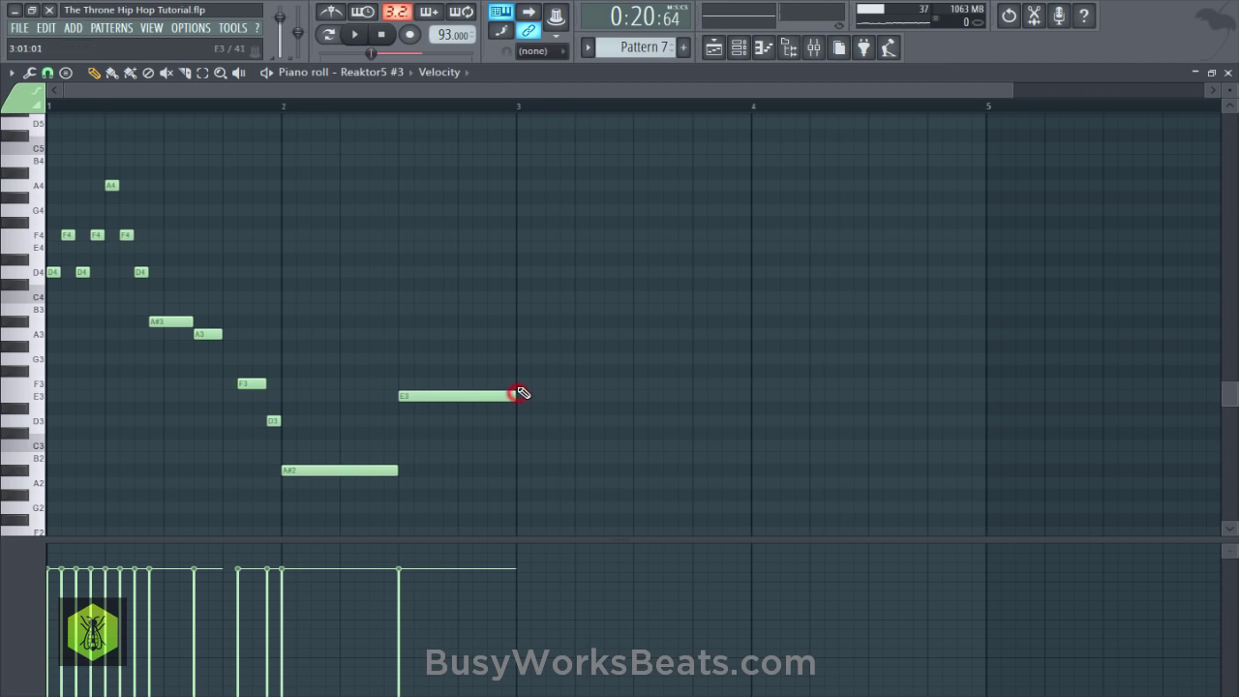
{"action": "left_click", "coordinate": [523, 384]}
{"action": "key", "text": "space"}
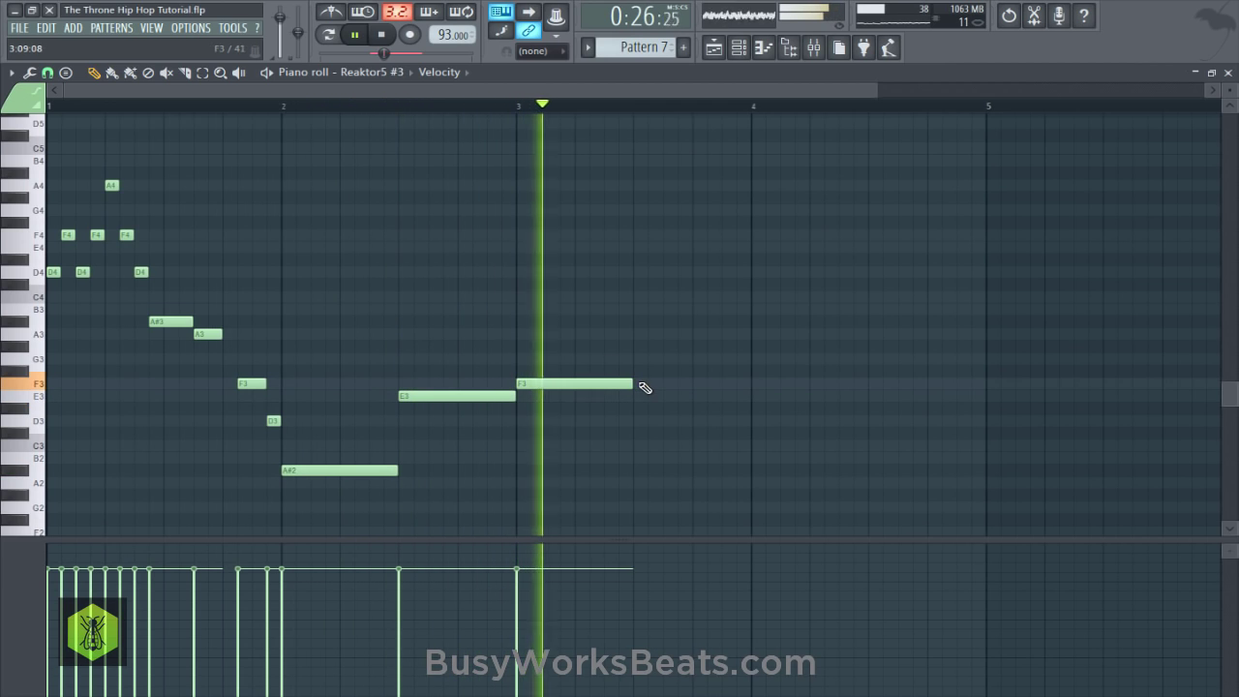
{"action": "key", "text": "space"}
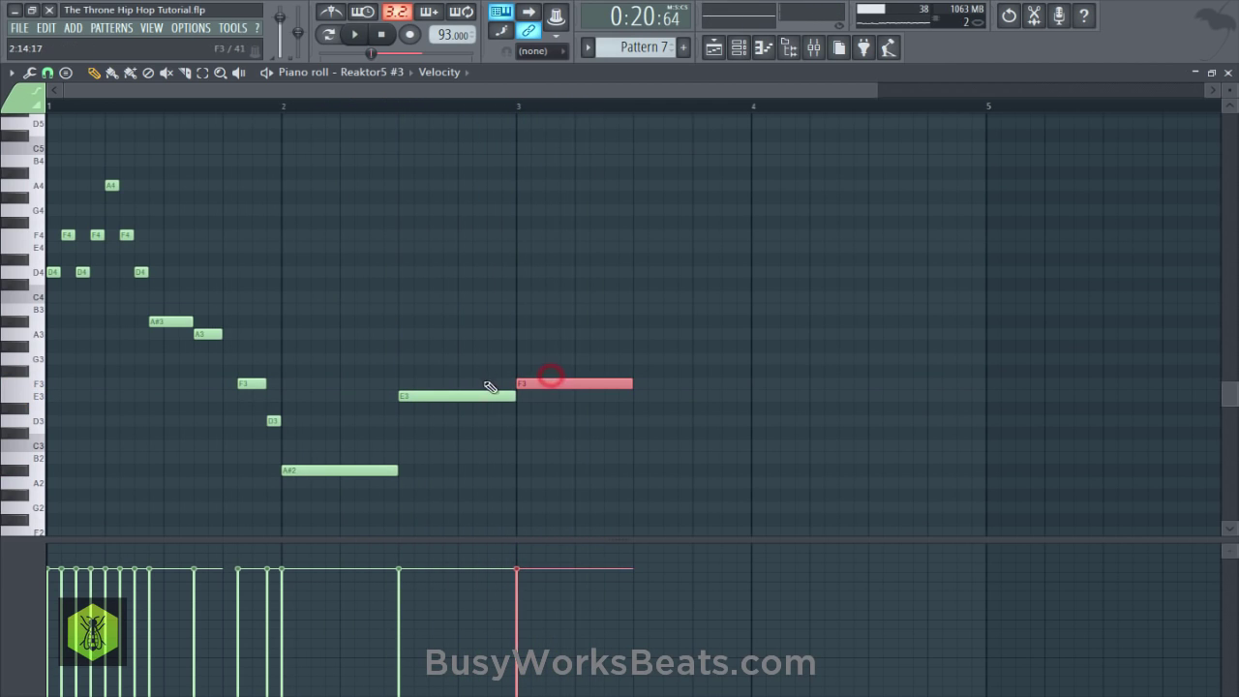
{"action": "key", "text": "space"}
Replace the long E3 in bar 2 with C3 and the F3 at bar 3 with D3, then play back from bar 3.
{"action": "right_click", "coordinate": [459, 394]}
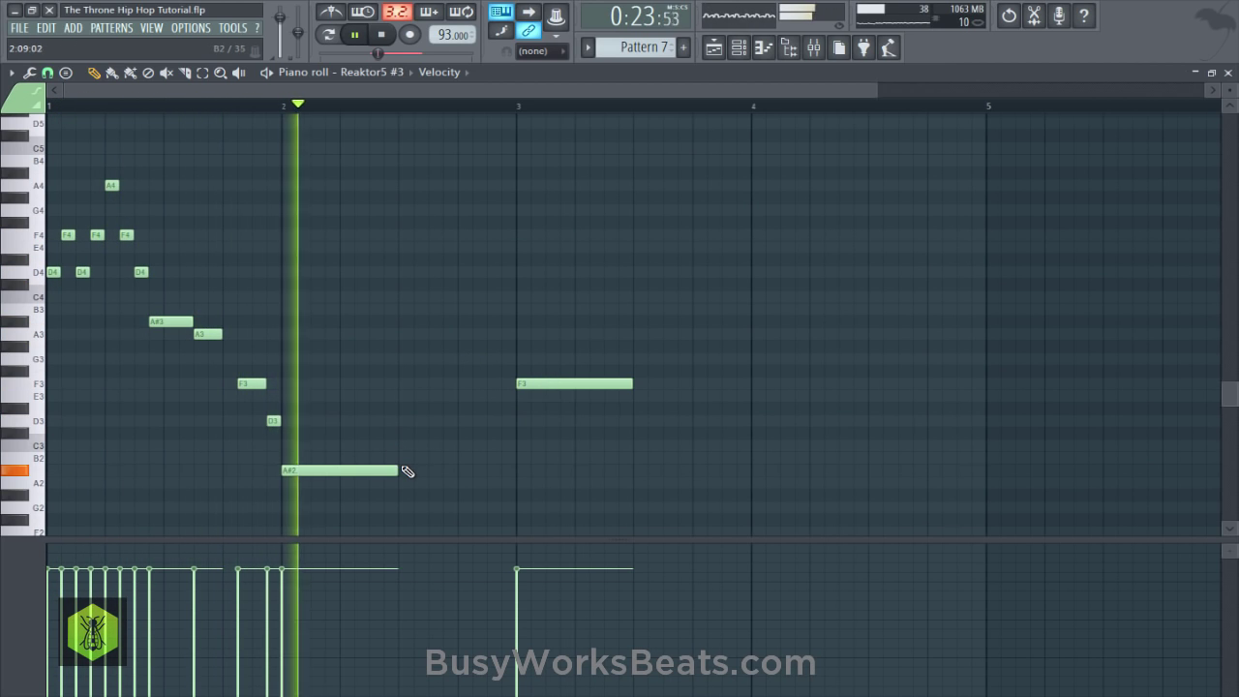
{"action": "left_click", "coordinate": [398, 446]}
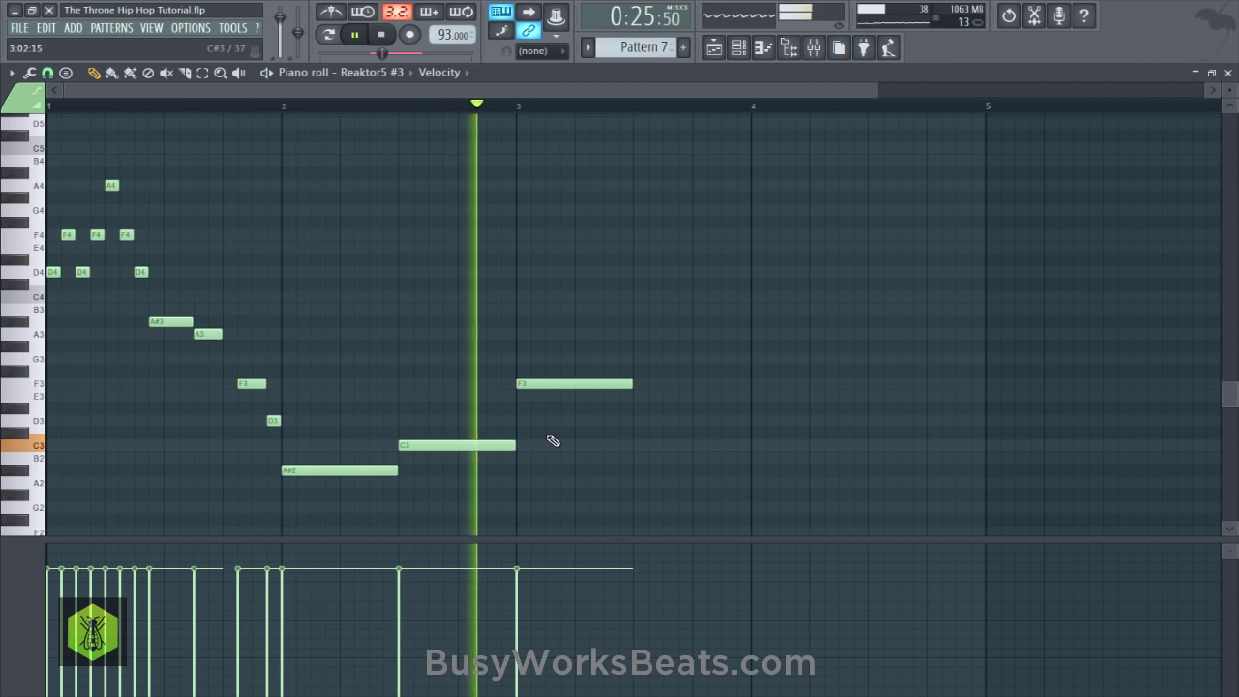
{"action": "left_click_drag", "start_coordinate": [527, 432], "coordinate": [516, 416]}
{"action": "key", "text": "space"}
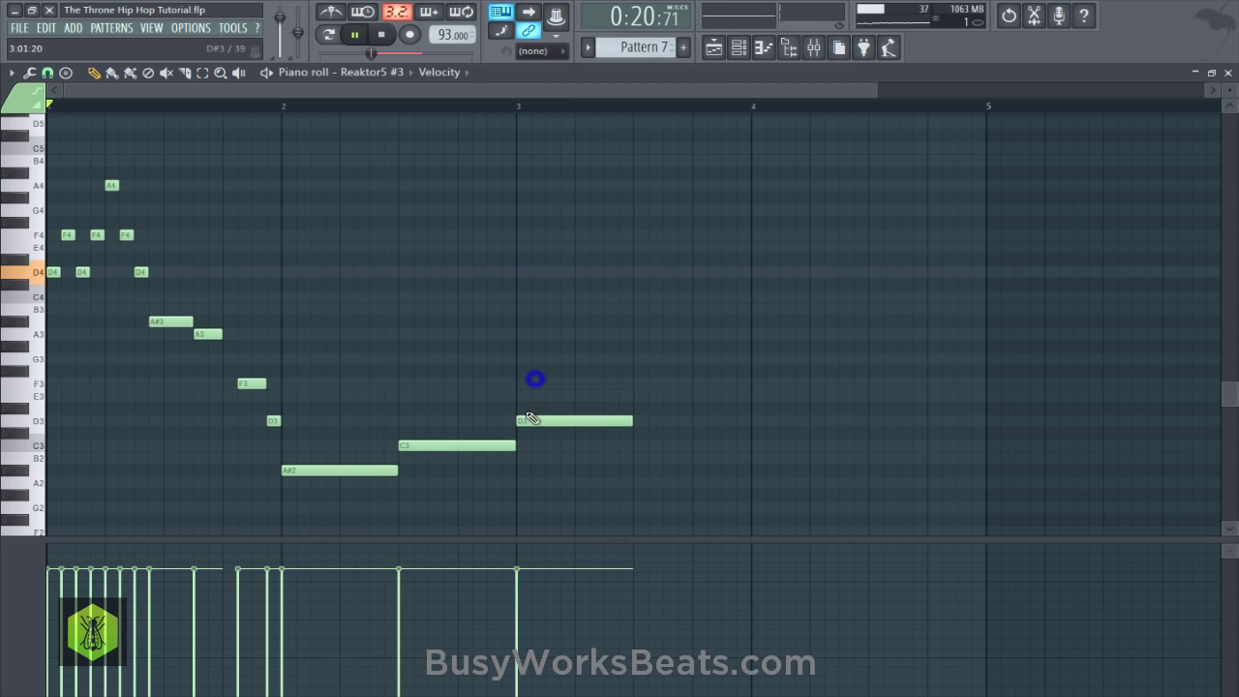
{"action": "left_click", "coordinate": [523, 108]}
{"action": "key", "text": "space"}
{"action": "left_click", "coordinate": [514, 107]}
{"action": "key", "text": "space"}
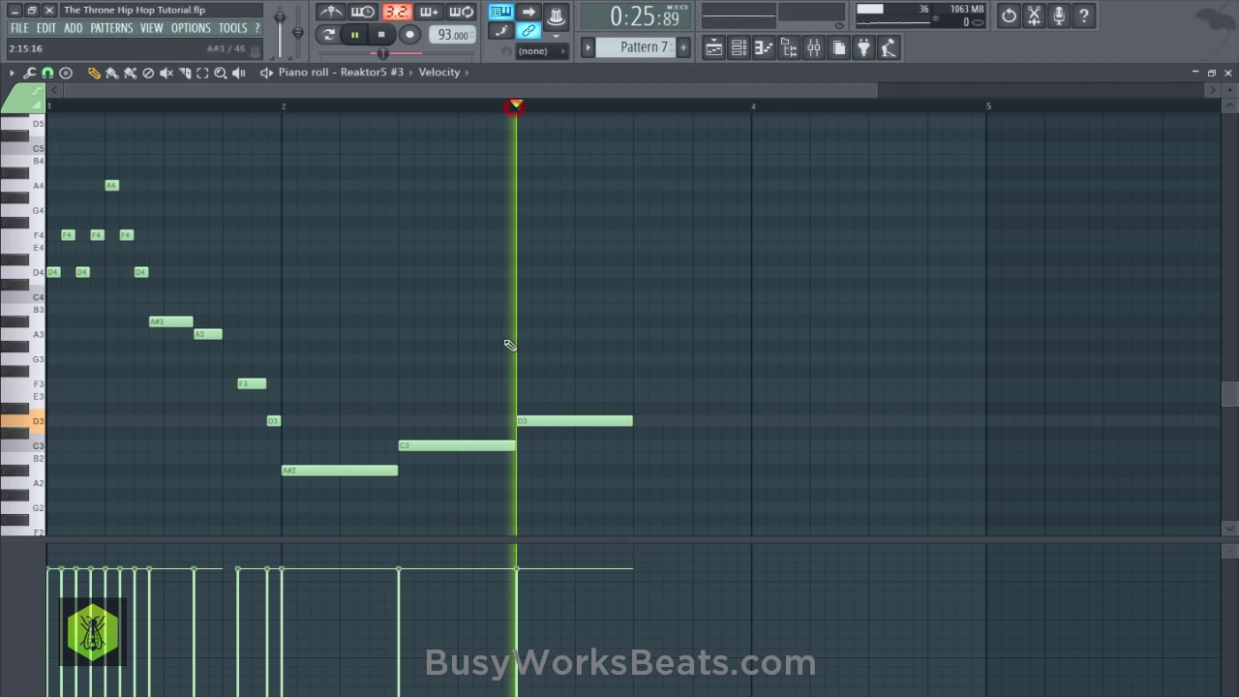
Put an eight-step C#3 at the start of bar 3, move D3 to the bar's second half, and save the project.
{"action": "left_click", "coordinate": [635, 434]}
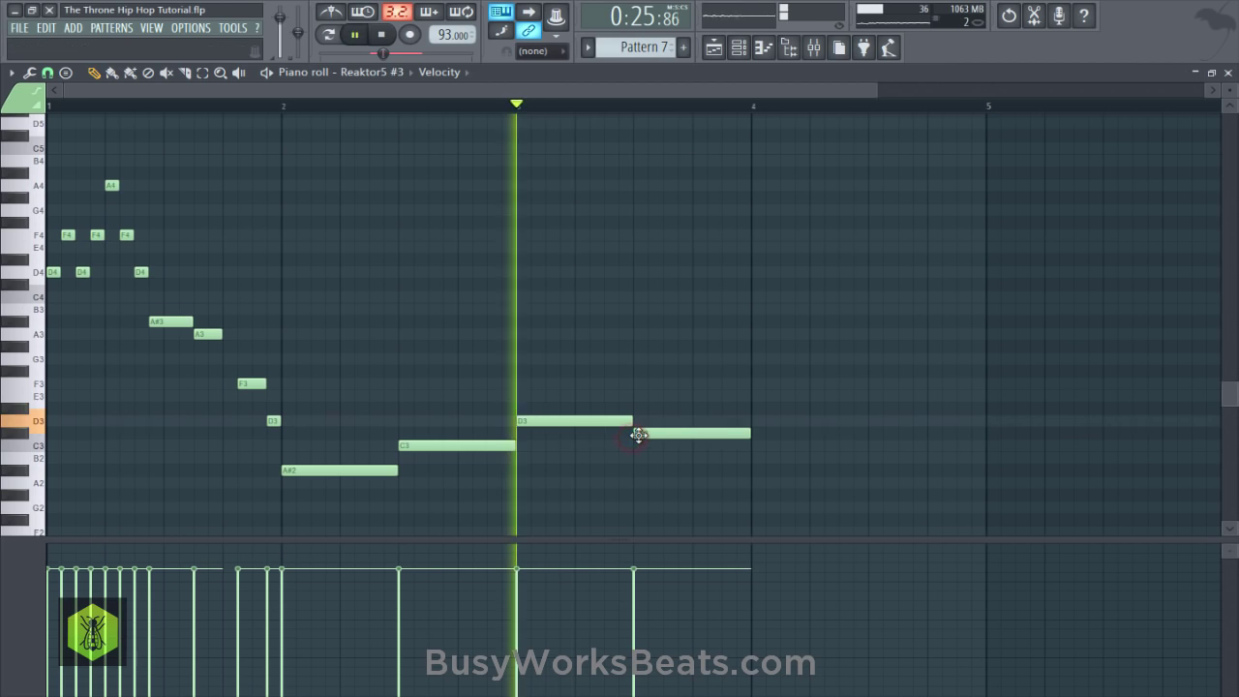
{"action": "right_click", "coordinate": [638, 436]}
{"action": "key", "text": "space"}
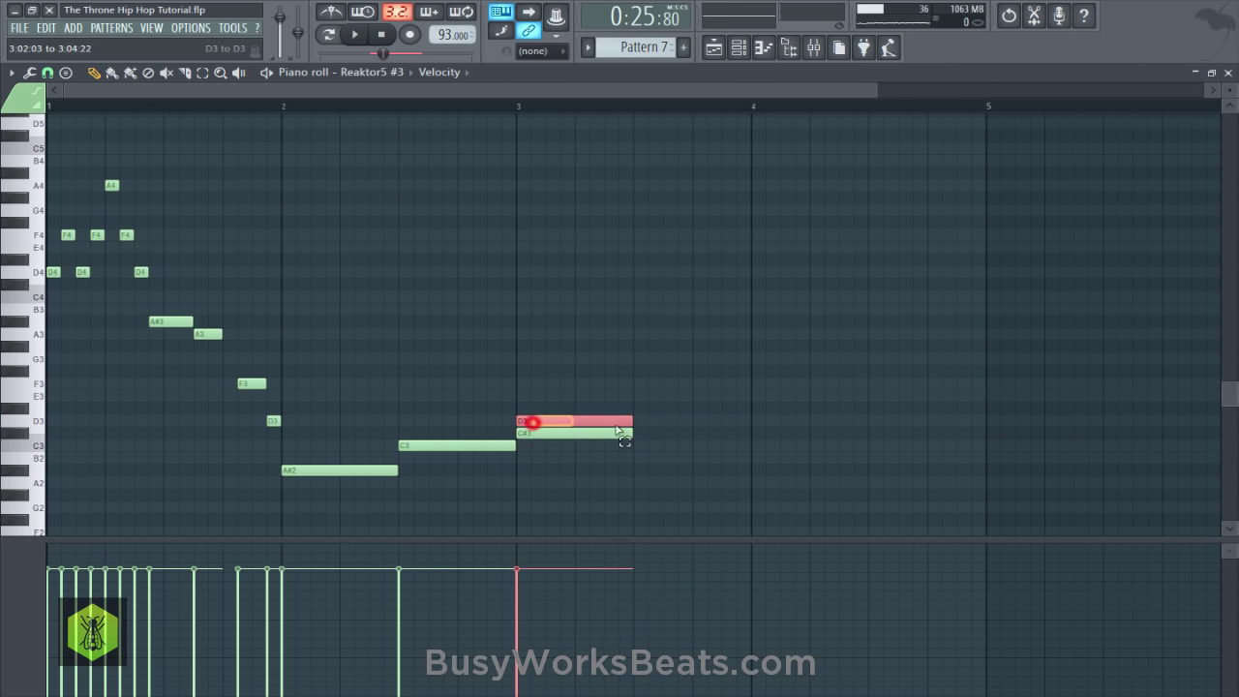
{"action": "key", "text": "space"}
{"action": "left_click_drag", "start_coordinate": [615, 426], "coordinate": [731, 426]}
{"action": "key", "text": "ctrl+s"}
Play back the melody, shorten C#3 in bar 3 to six steps and start the following D3 at step 7.
{"action": "left_click", "coordinate": [263, 106]}
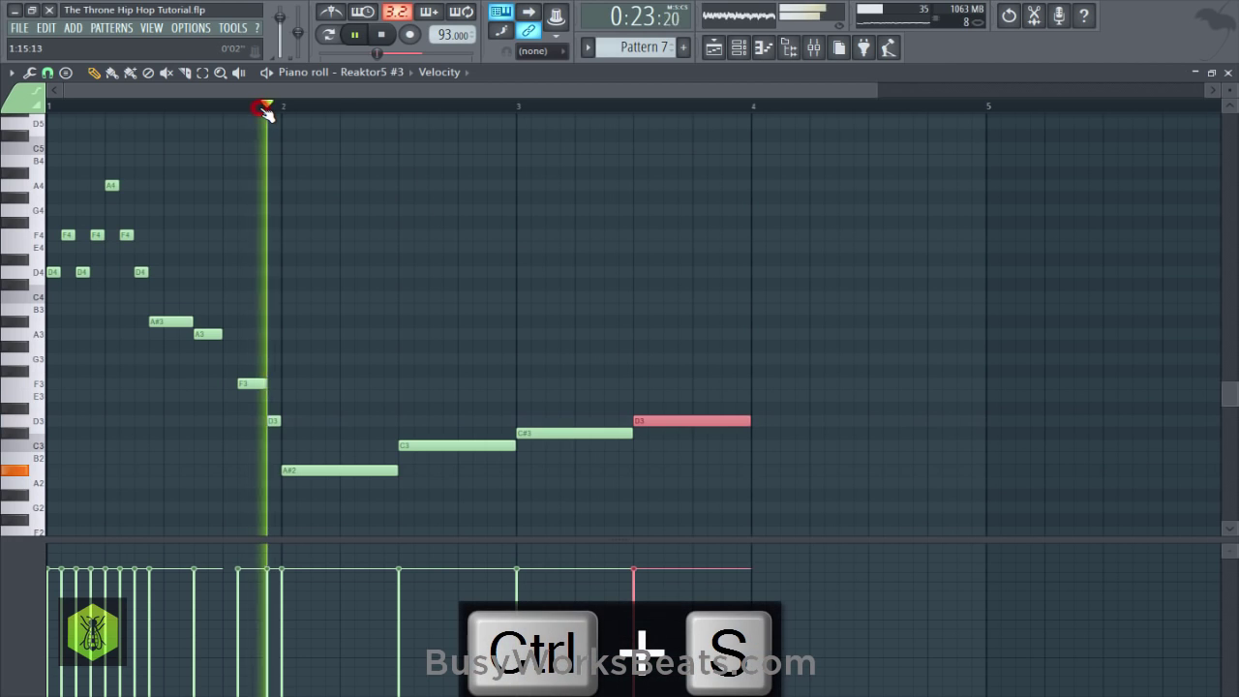
{"action": "right_click", "coordinate": [436, 280]}
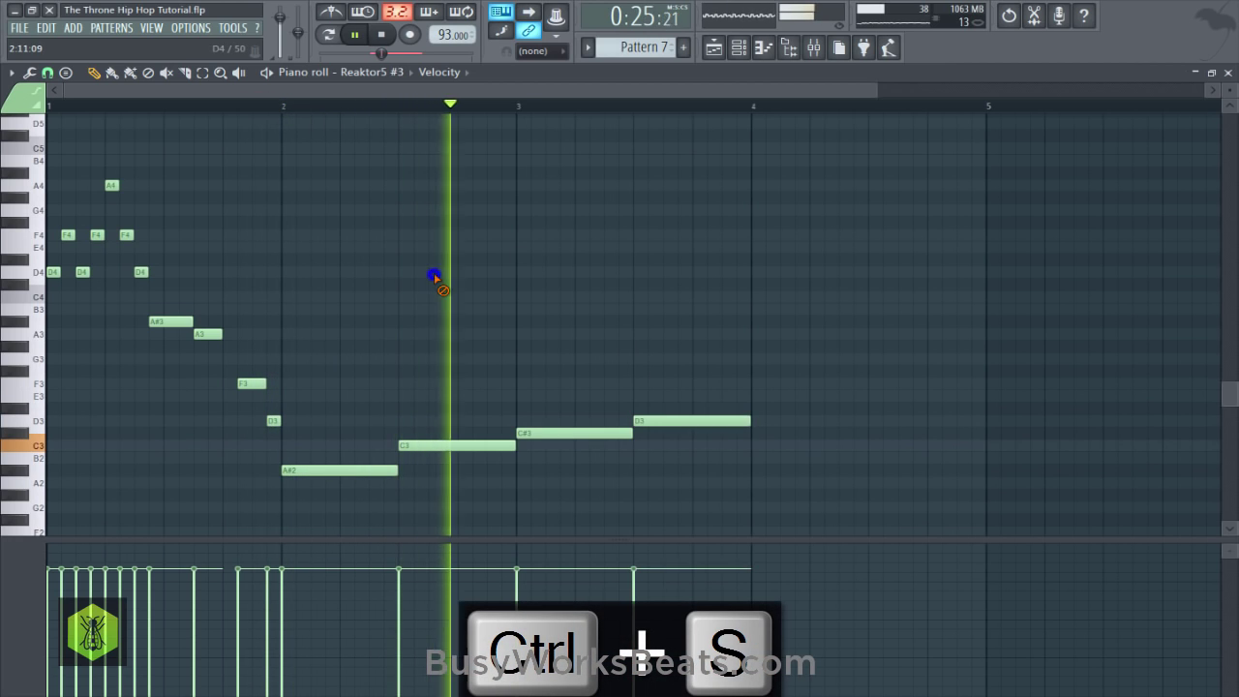
{"action": "key", "text": "space"}
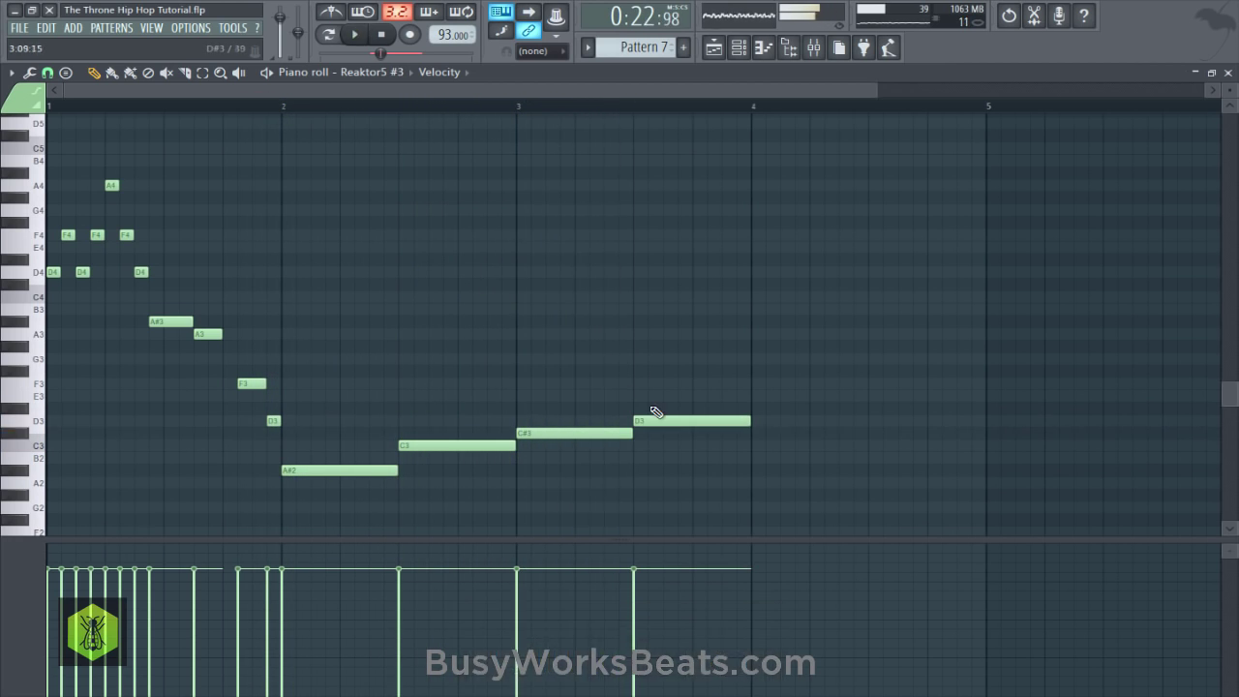
{"action": "key", "text": "space"}
{"action": "left_click_drag", "start_coordinate": [656, 424], "coordinate": [603, 435]}
{"action": "left_click", "coordinate": [629, 421]}
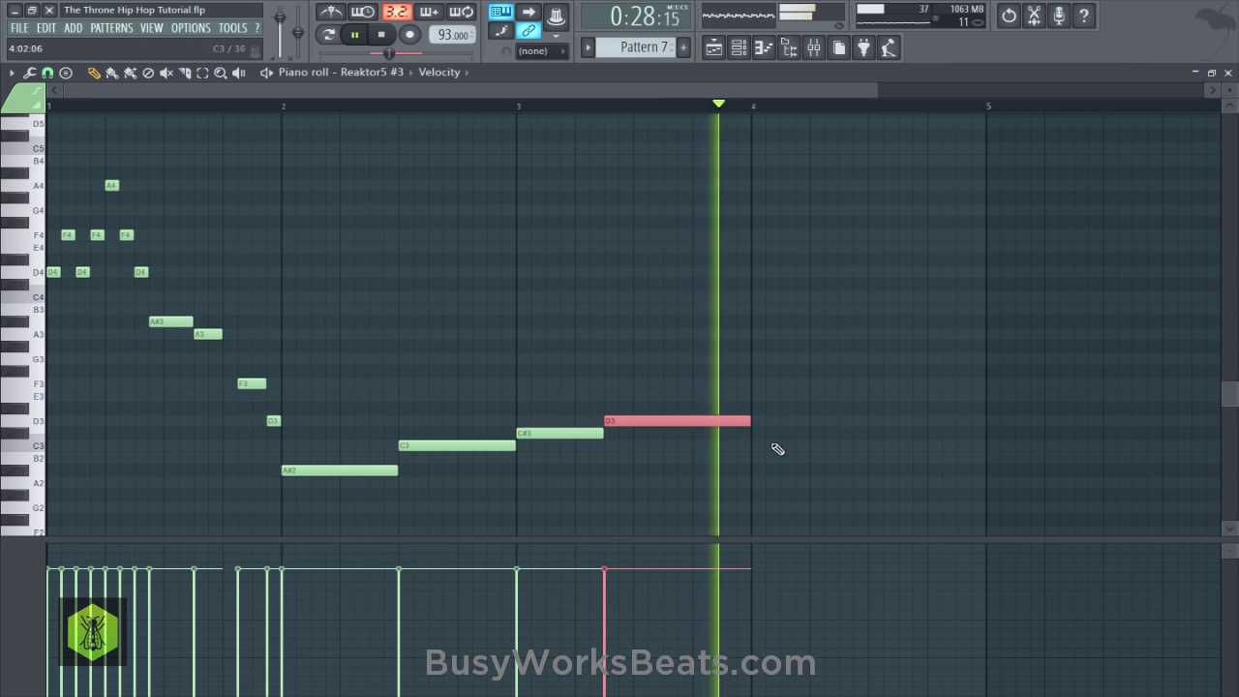
{"action": "key", "text": "space"}
Fill bar 4 with an eight-step A2 followed by an eight-step A#2, saving the project and playing the melody through.
{"action": "left_click", "coordinate": [753, 481]}
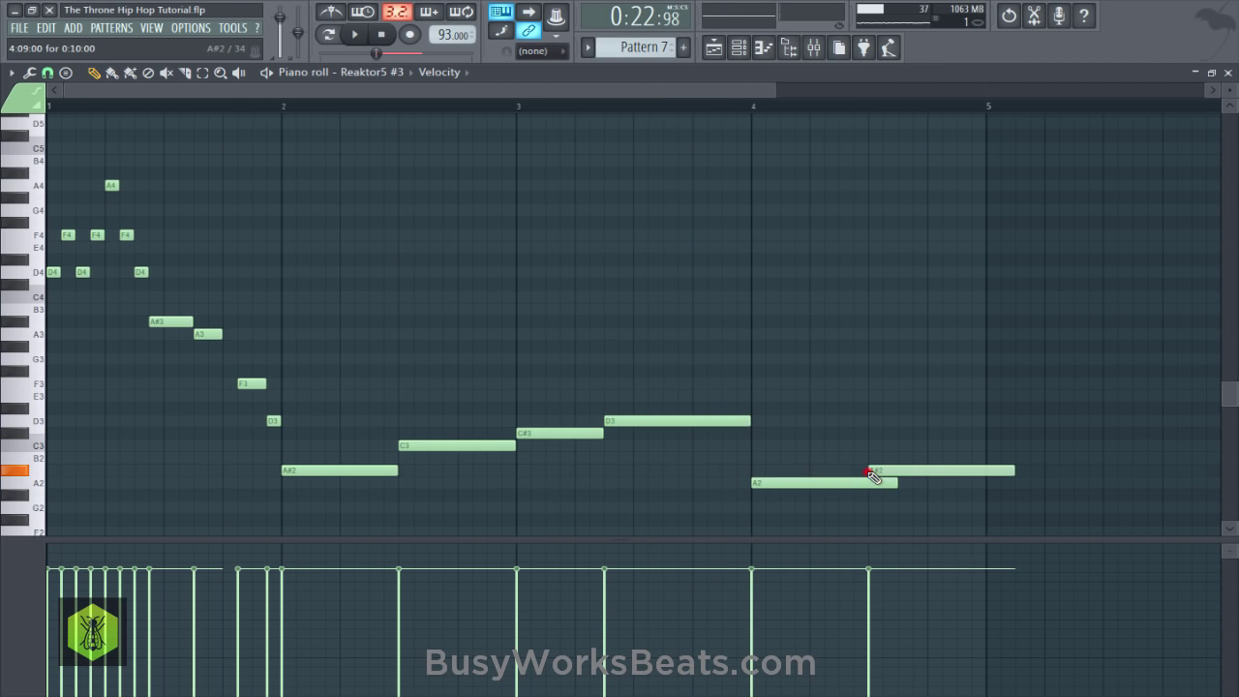
{"action": "key", "text": "space"}
{"action": "left_click_drag", "start_coordinate": [895, 482], "coordinate": [869, 482]}
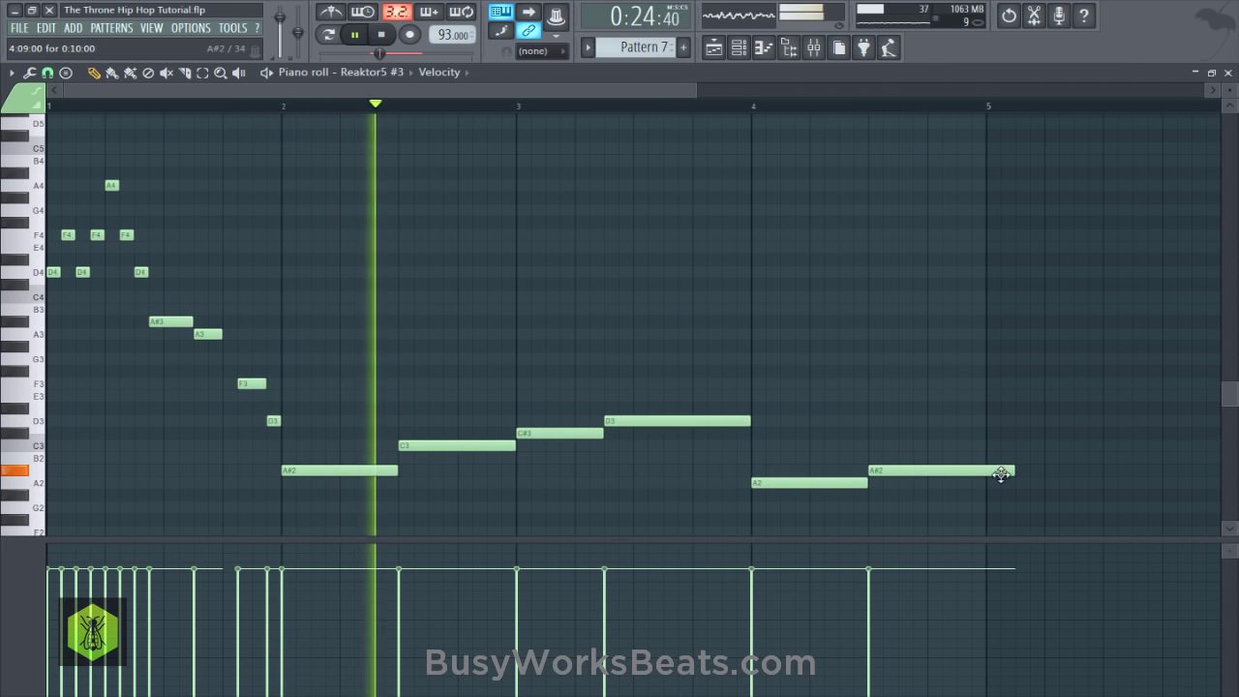
{"action": "left_click_drag", "start_coordinate": [1012, 475], "coordinate": [986, 476]}
{"action": "key", "text": "ctrl+s"}
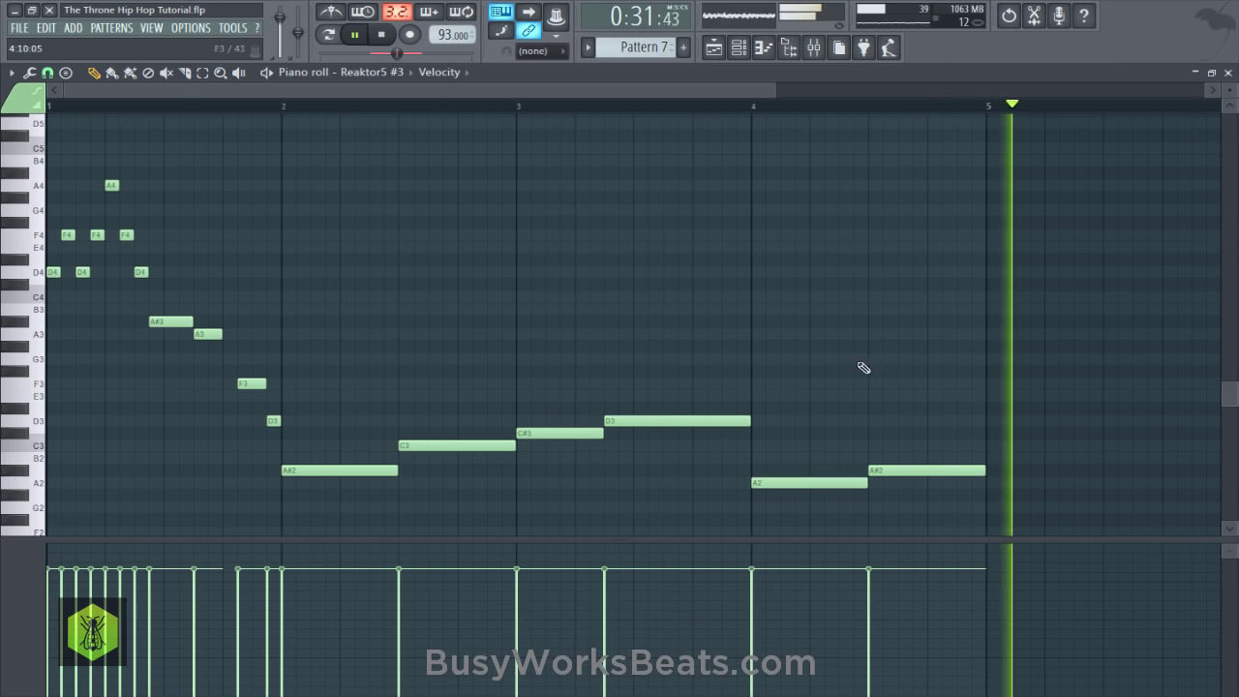
{"action": "key", "text": "space"}
In the Playlist, shorten the Pattern 7 clip to bars 9 to 12, repeat it at bar 13, and save the project.
{"action": "left_click", "coordinate": [714, 48]}
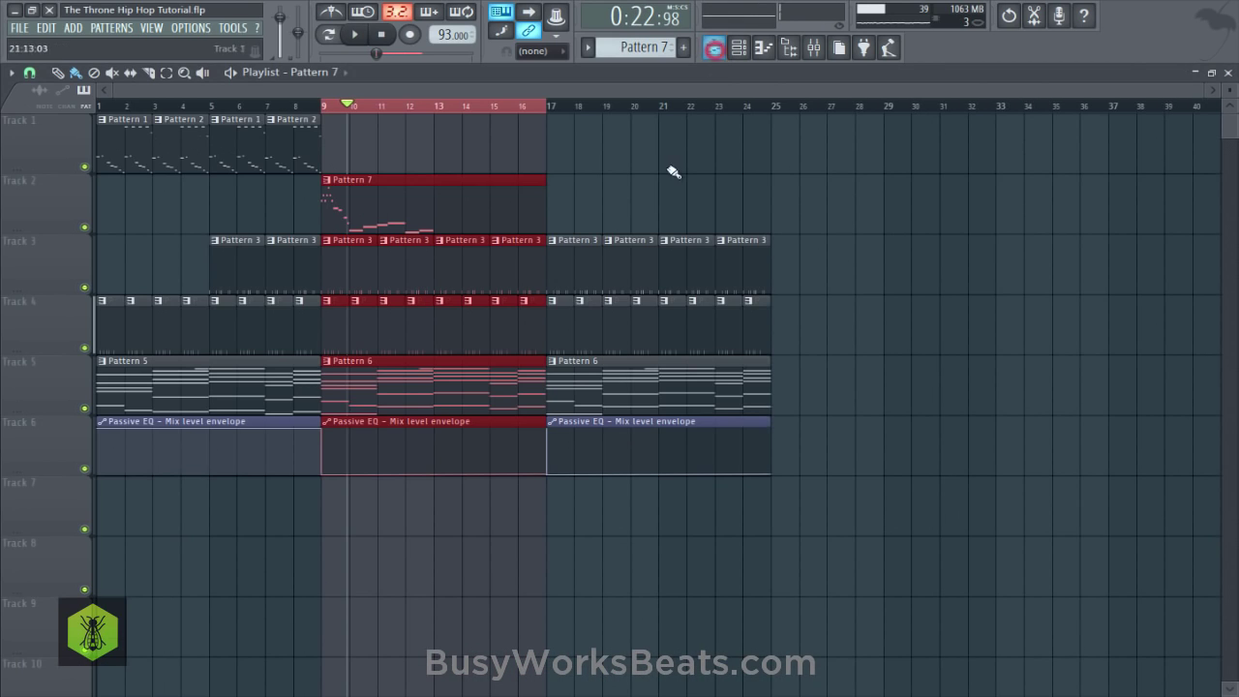
{"action": "left_click", "coordinate": [561, 212]}
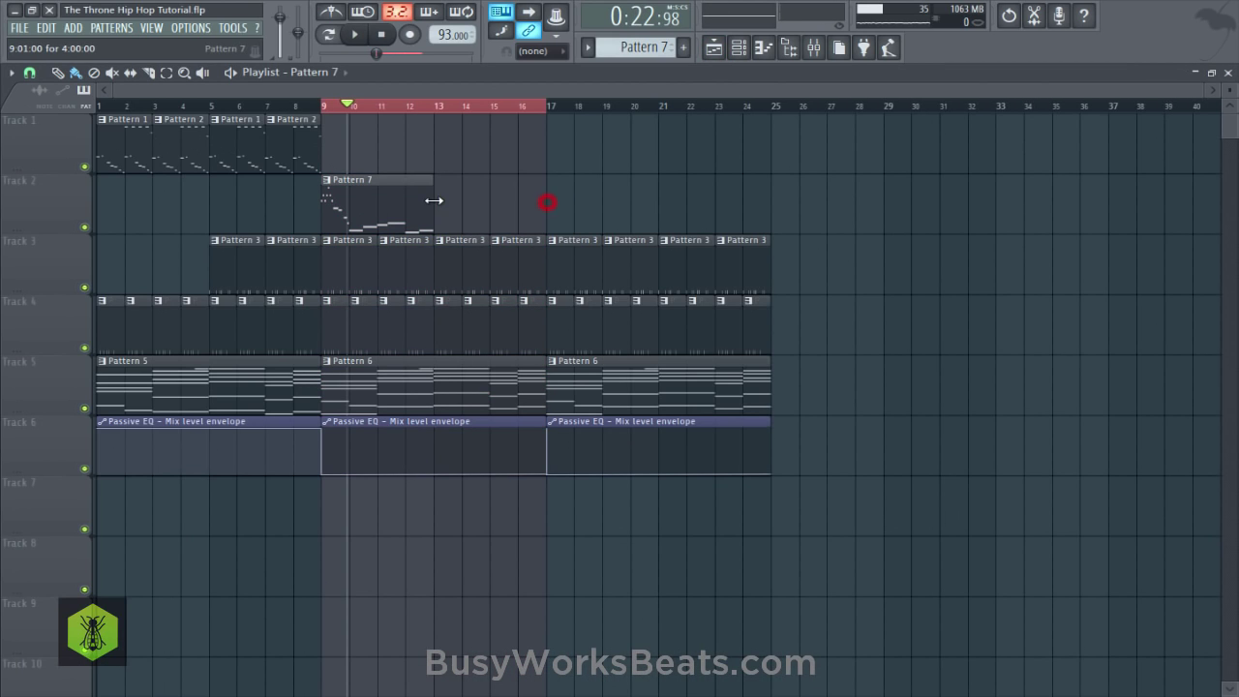
{"action": "left_click", "coordinate": [469, 209]}
{"action": "key", "text": "ctrl+s"}
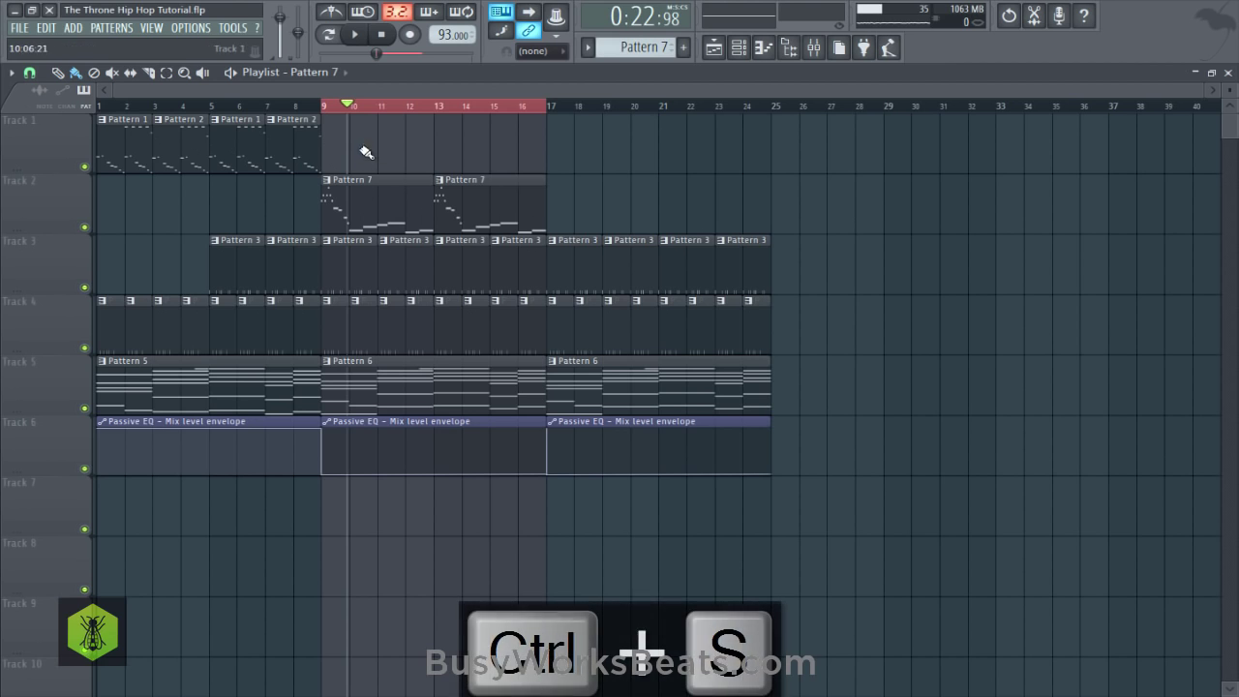
Select bars 9 to 12 on the Playlist timeline and make the Pattern 3 clip at bar 11 unique.
{"action": "left_click_drag", "start_coordinate": [329, 117], "coordinate": [433, 116]}
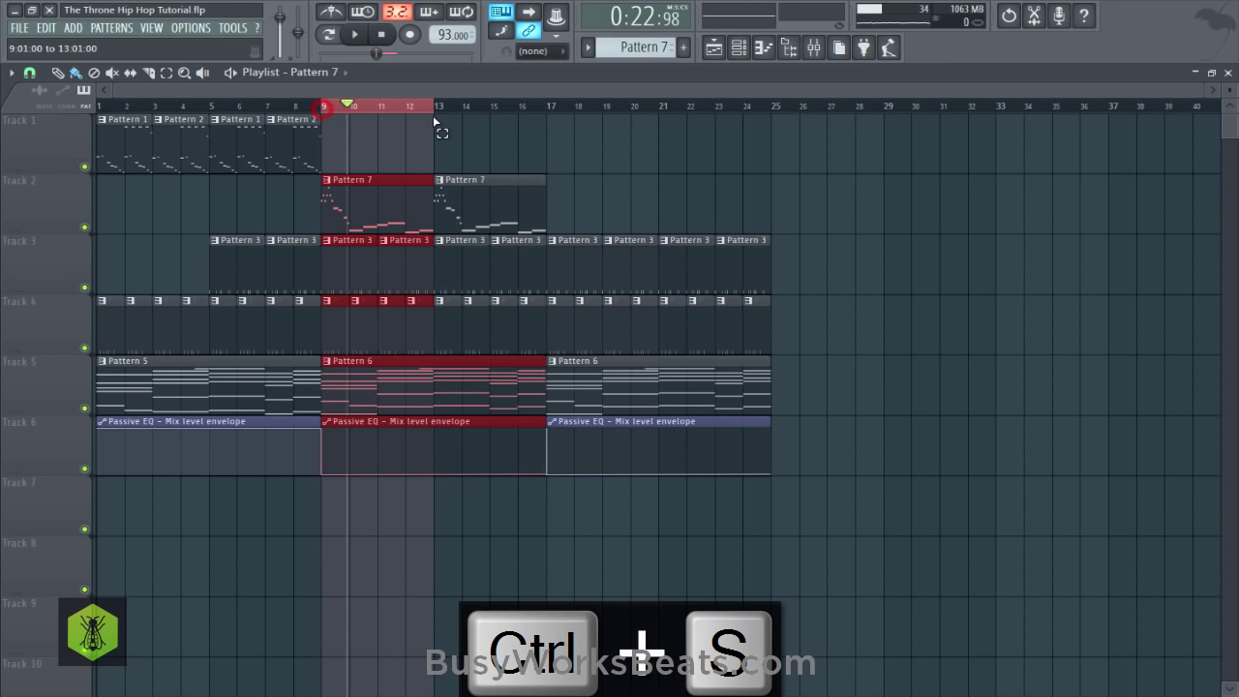
{"action": "right_click", "coordinate": [389, 248]}
{"action": "left_click", "coordinate": [416, 330]}
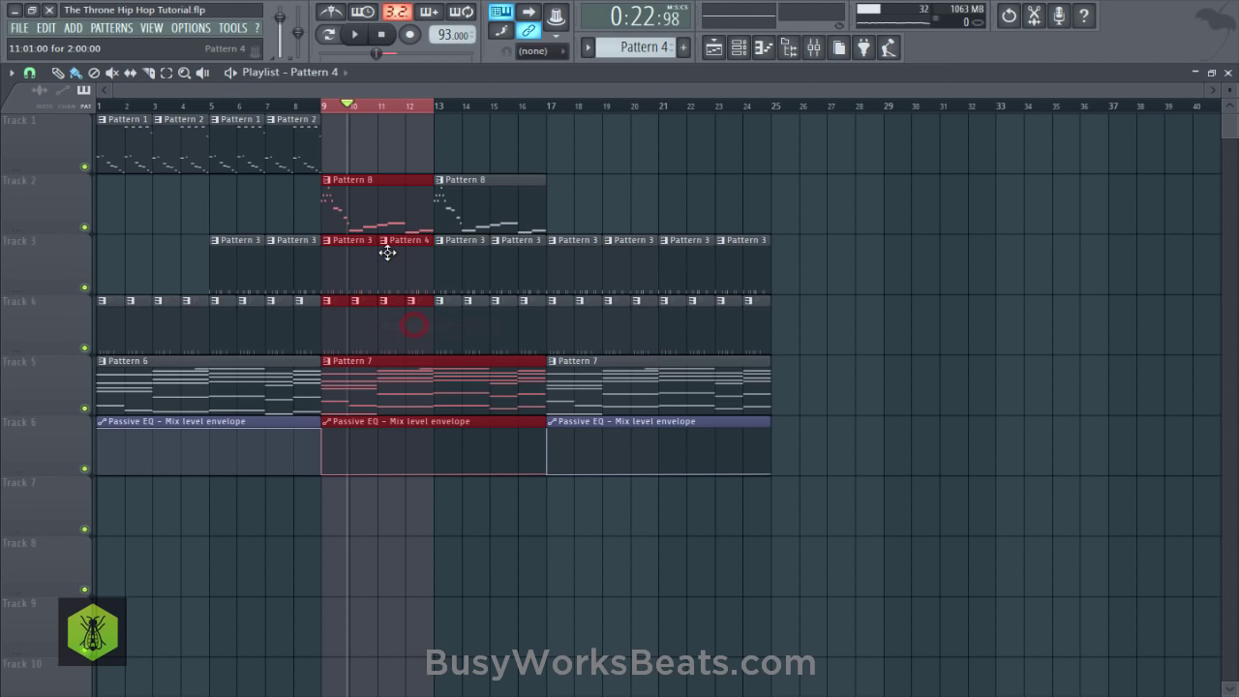
In the unique drum pattern at bar 11, remove the Kick Flames hit at step 8 and move the Kick 9 hit to step 7.
{"action": "right_click", "coordinate": [389, 250]}
{"action": "left_click", "coordinate": [411, 300]}
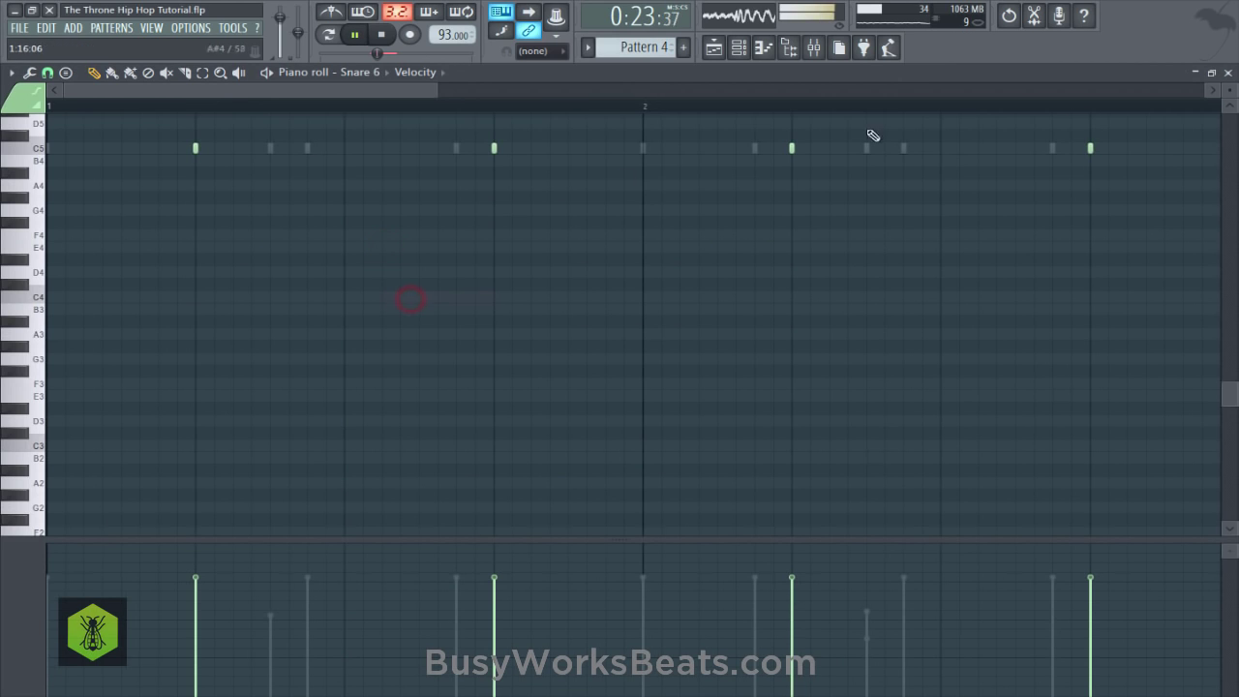
{"action": "left_click", "coordinate": [1228, 74]}
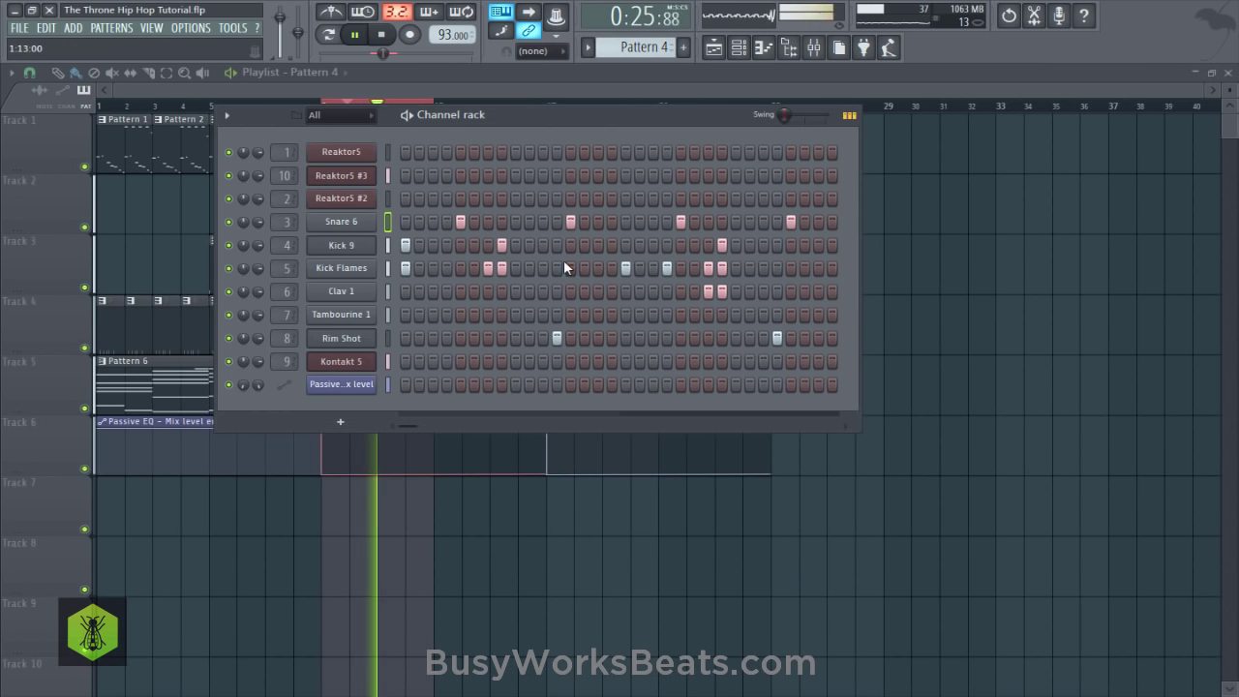
{"action": "left_click", "coordinate": [499, 269]}
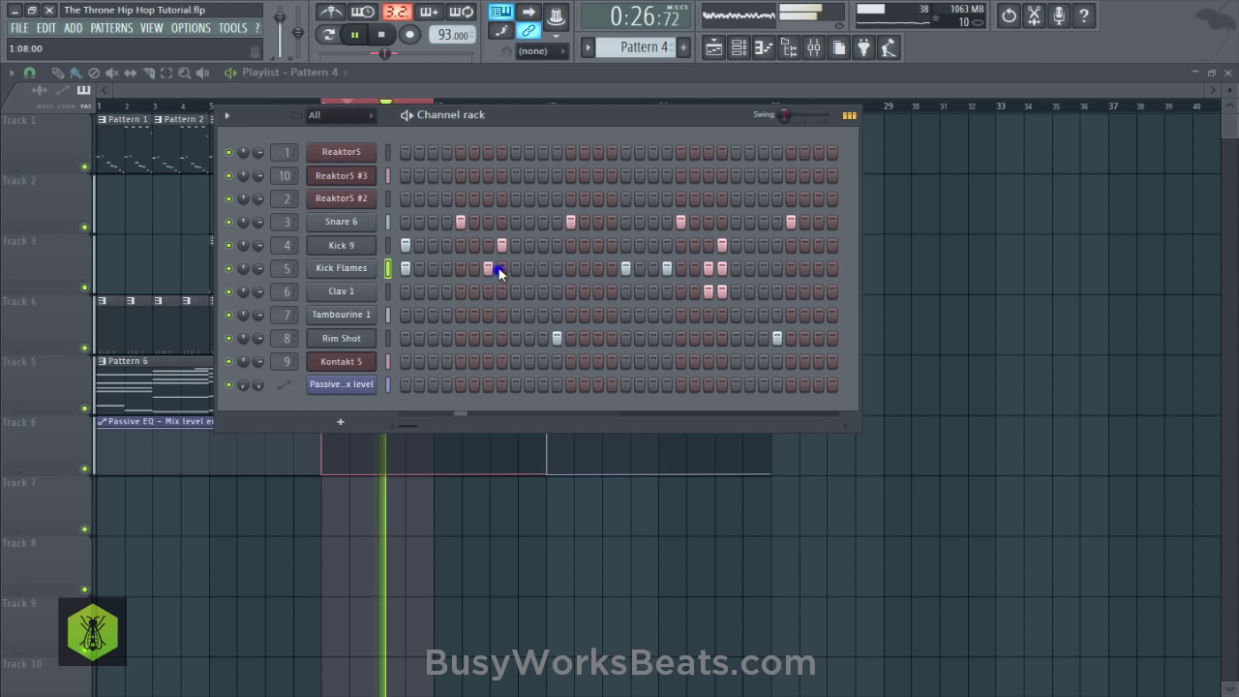
{"action": "left_click", "coordinate": [489, 247]}
{"action": "right_click", "coordinate": [500, 249]}
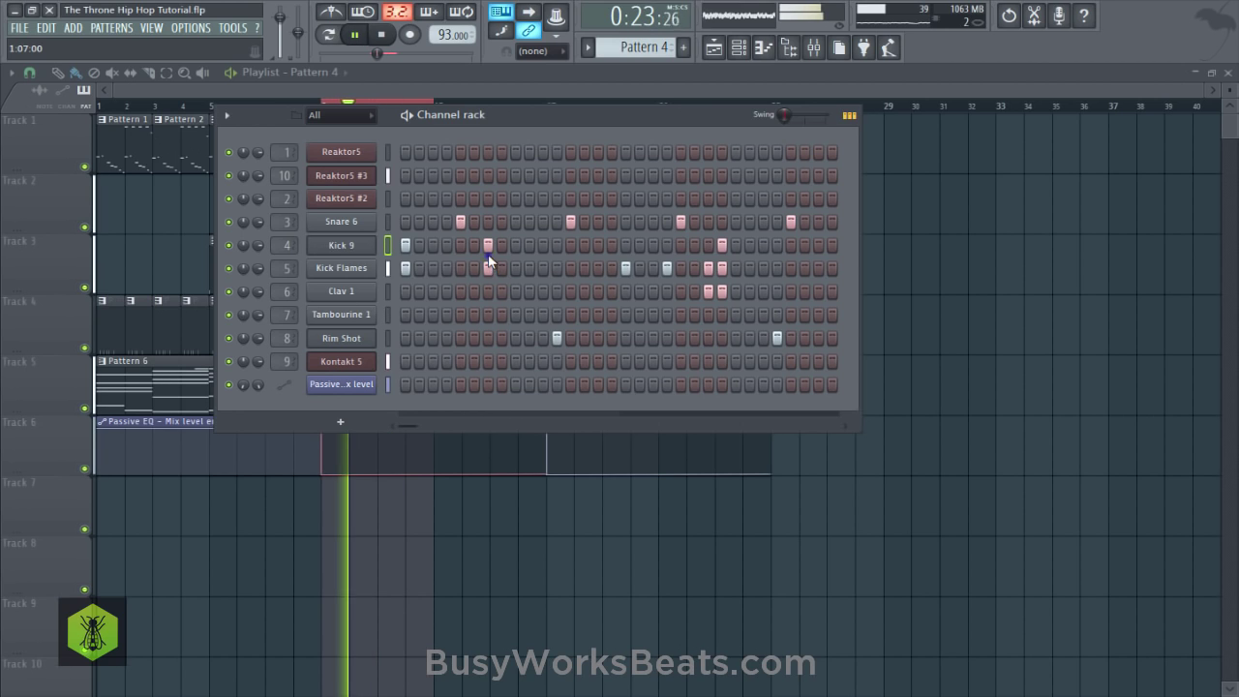
In Pattern 4, move the Kick 9 and Kick Flames hits on step 7 one step later to step 8.
{"action": "left_click", "coordinate": [497, 262]}
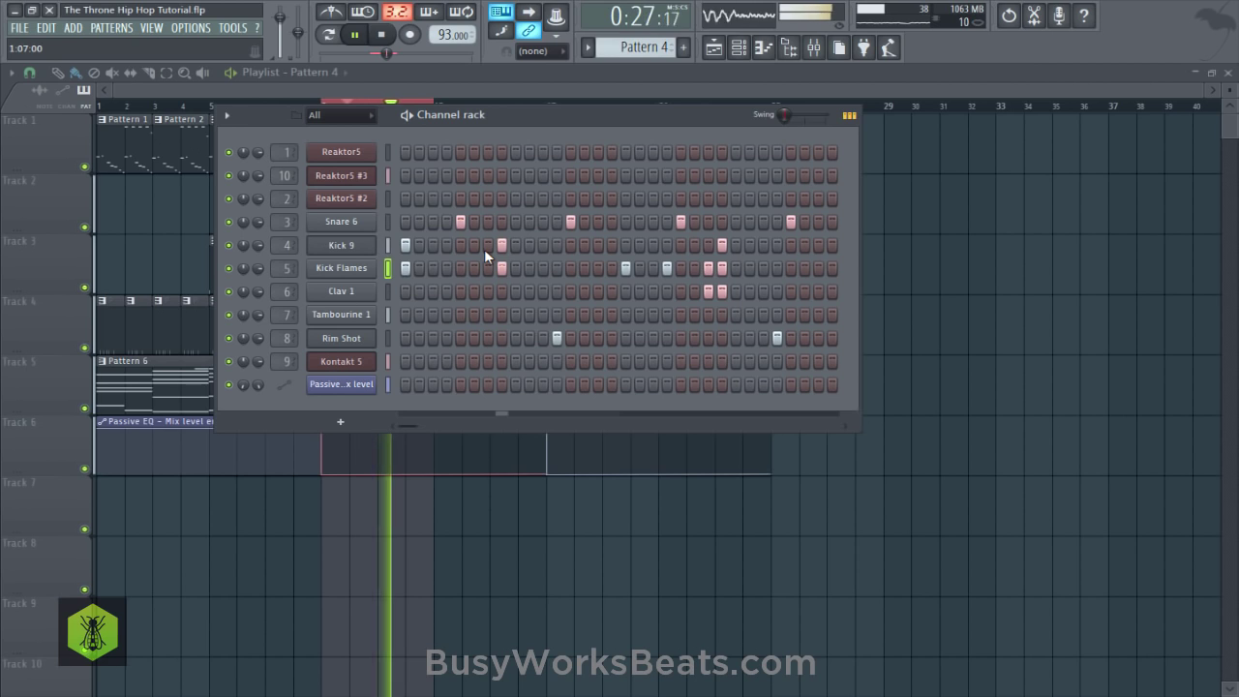
{"action": "key", "text": "space"}
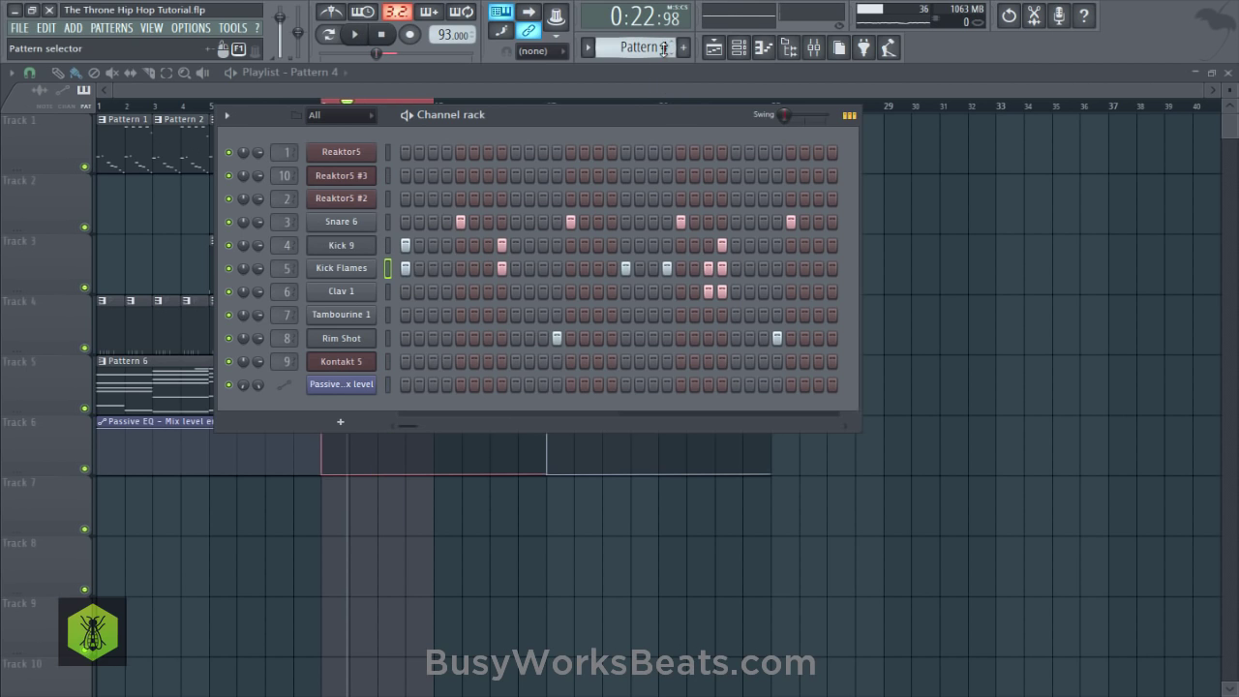
{"action": "right_click", "coordinate": [900, 216]}
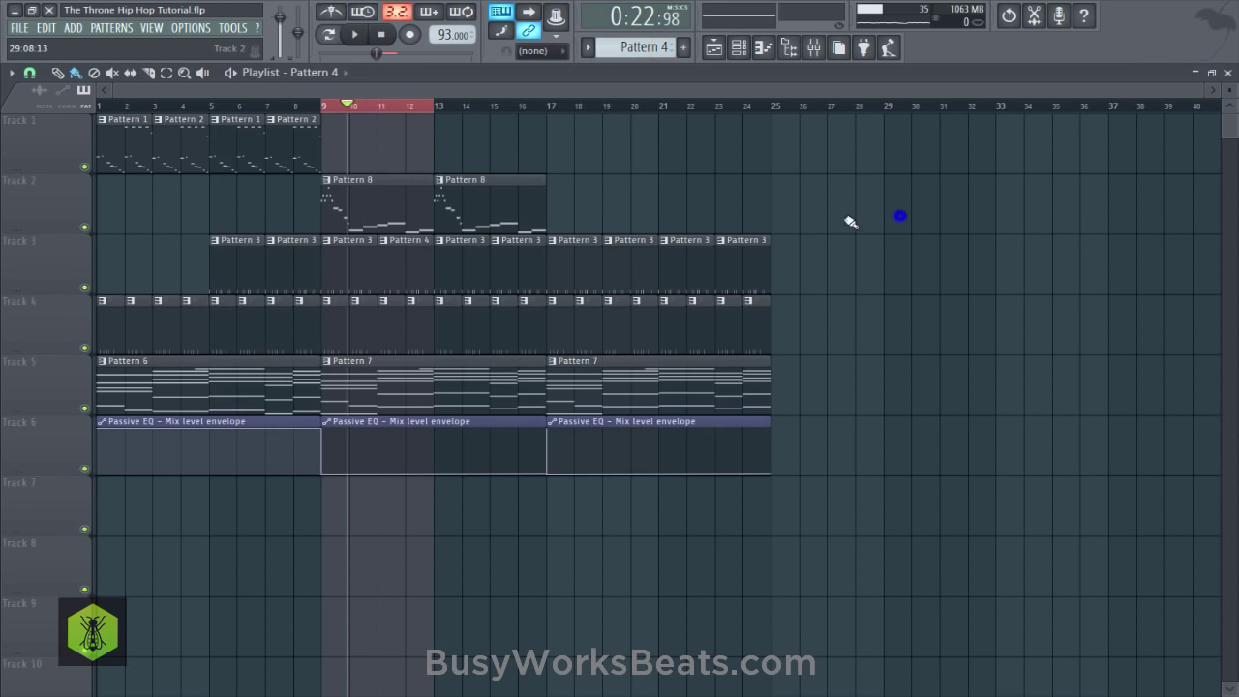
In Pattern 8's Reaktor5 #3 notes, shift the bar 3 D3 one step later, extend C#3 to meet it, and save.
{"action": "left_click", "coordinate": [332, 186]}
{"action": "left_click", "coordinate": [361, 238]}
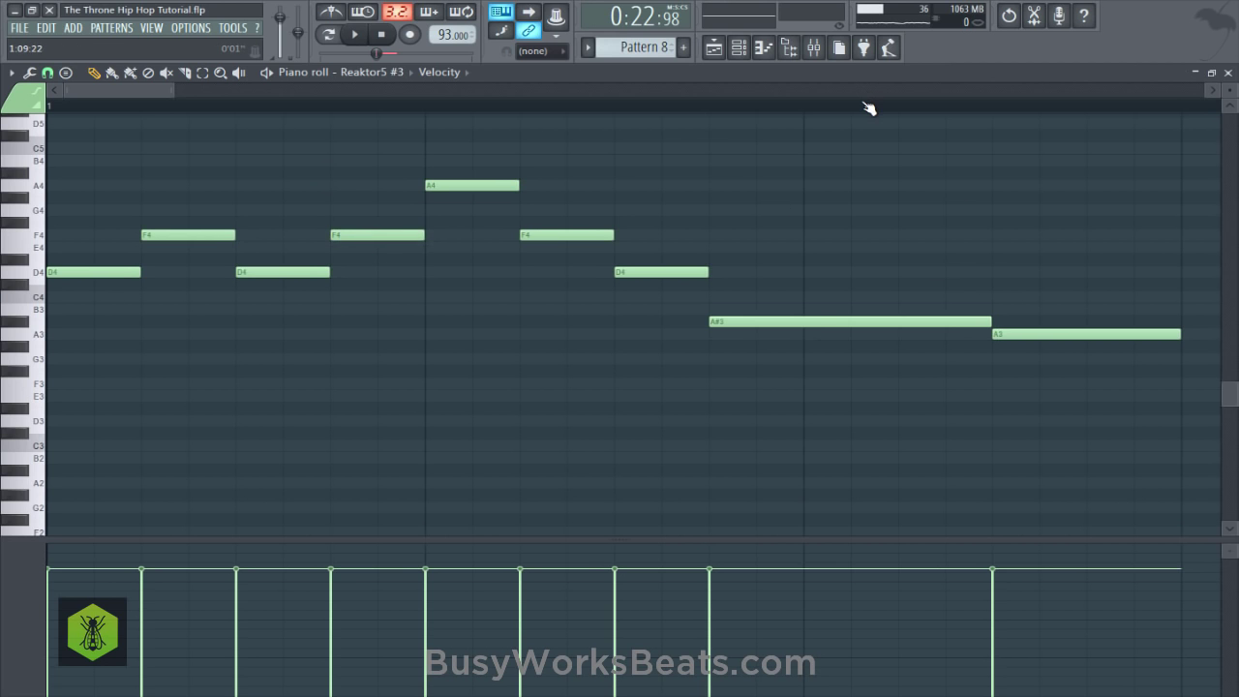
{"action": "scroll", "coordinate": [870, 109], "scroll_direction": "down", "scroll_amount": 5}
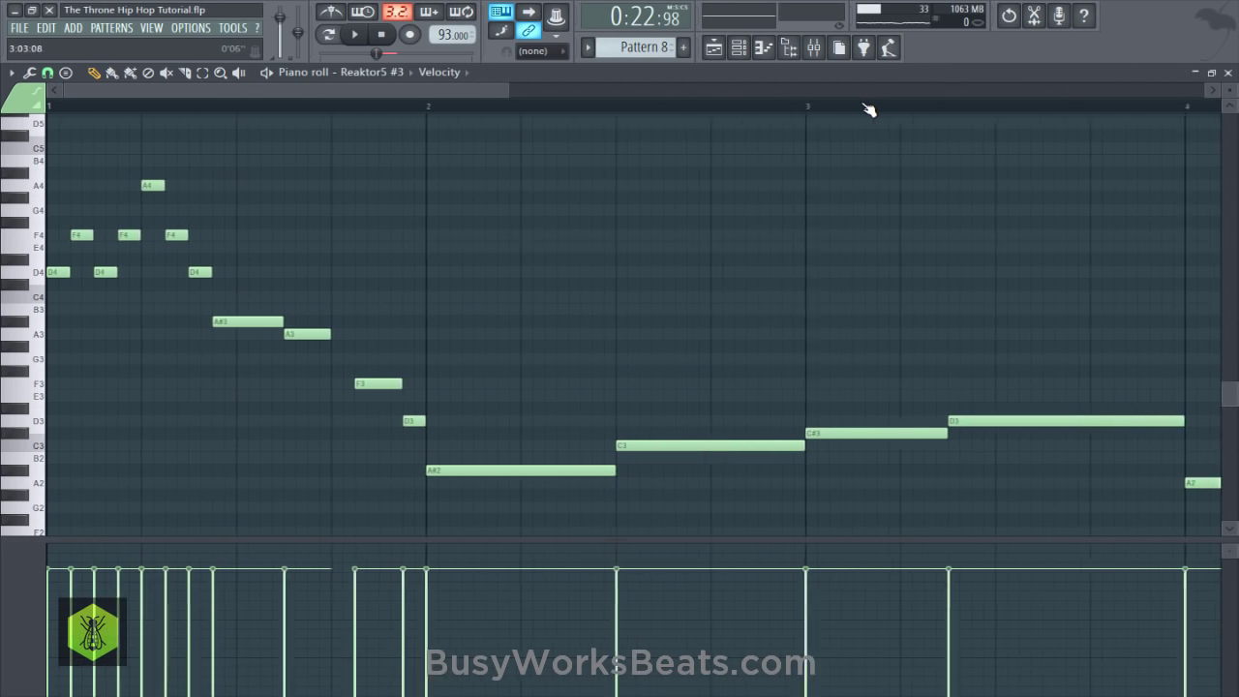
{"action": "key", "text": "space"}
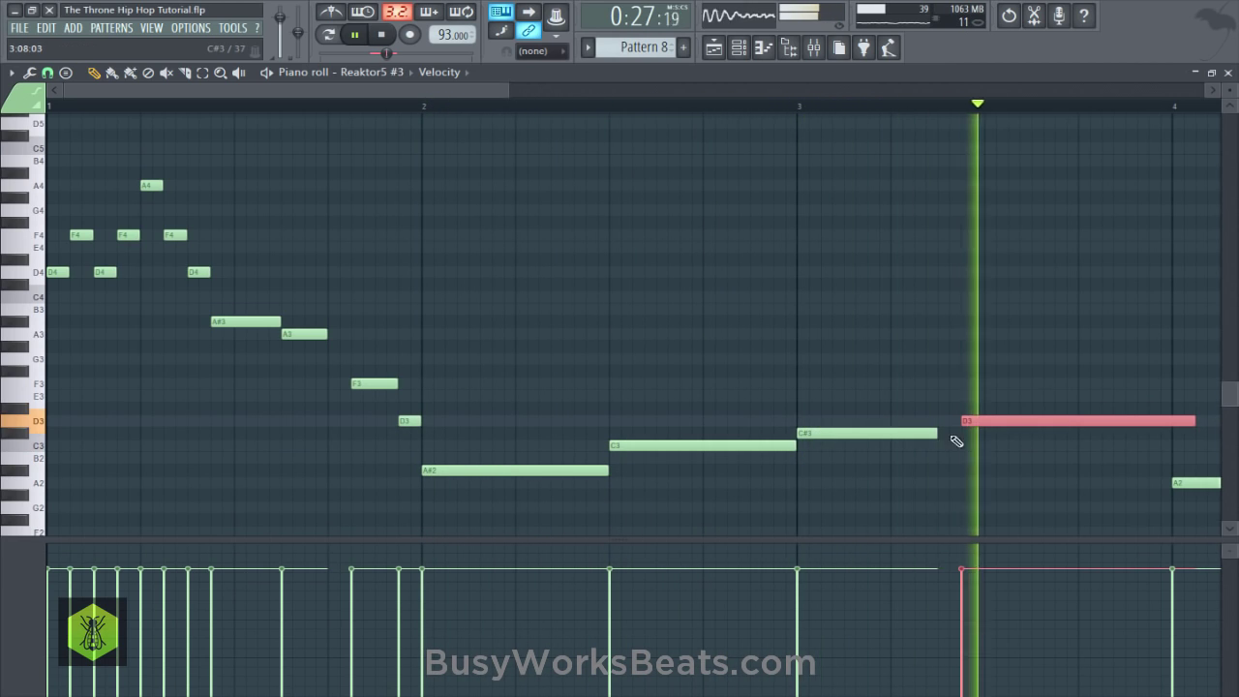
{"action": "left_click_drag", "start_coordinate": [937, 433], "coordinate": [961, 433]}
{"action": "key", "text": "space"}
{"action": "key", "text": "ctrl+s"}
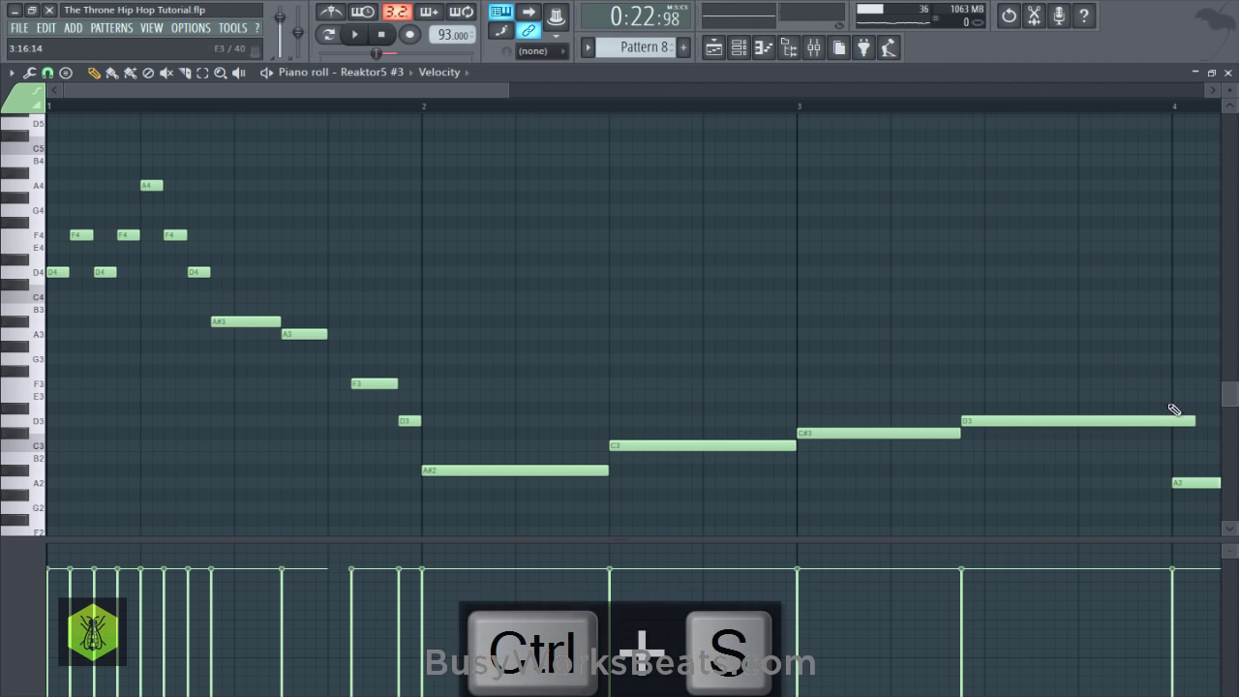
Shorten the D3 note to end at bar 4, play the melody, return to the playlist and save.
{"action": "left_click_drag", "start_coordinate": [1195, 421], "coordinate": [1169, 419]}
{"action": "key", "text": "space"}
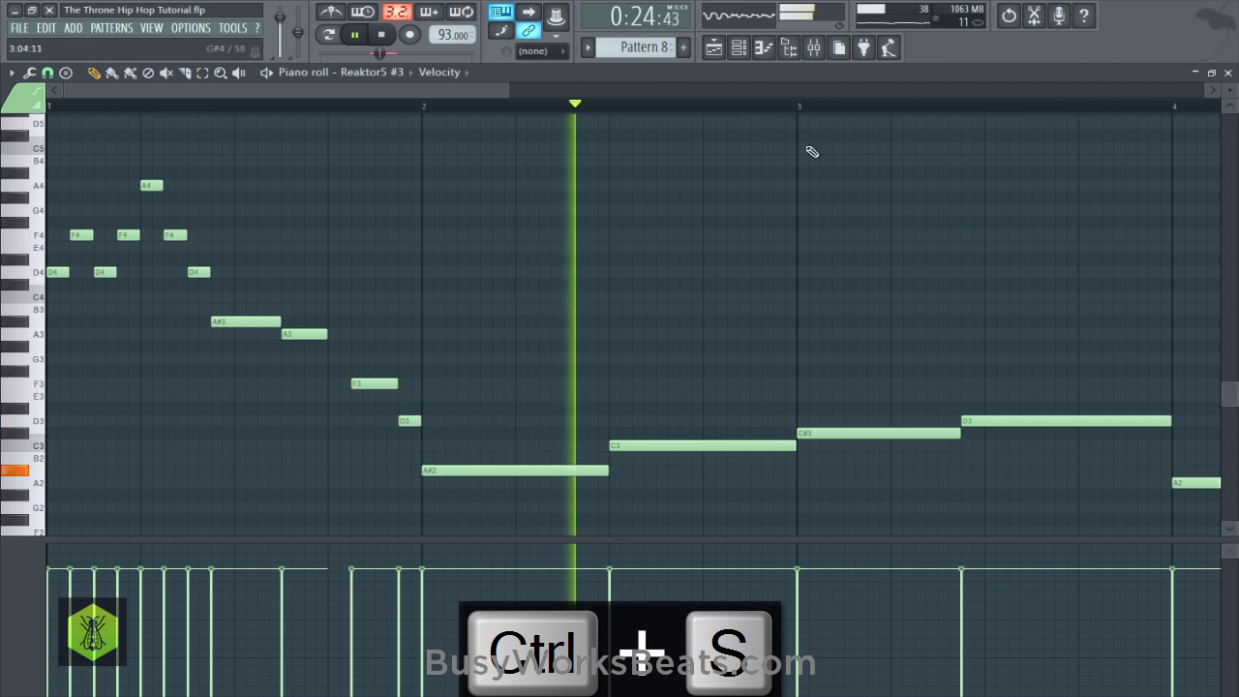
{"action": "scroll", "coordinate": [752, 110], "scroll_direction": "down", "scroll_amount": 4}
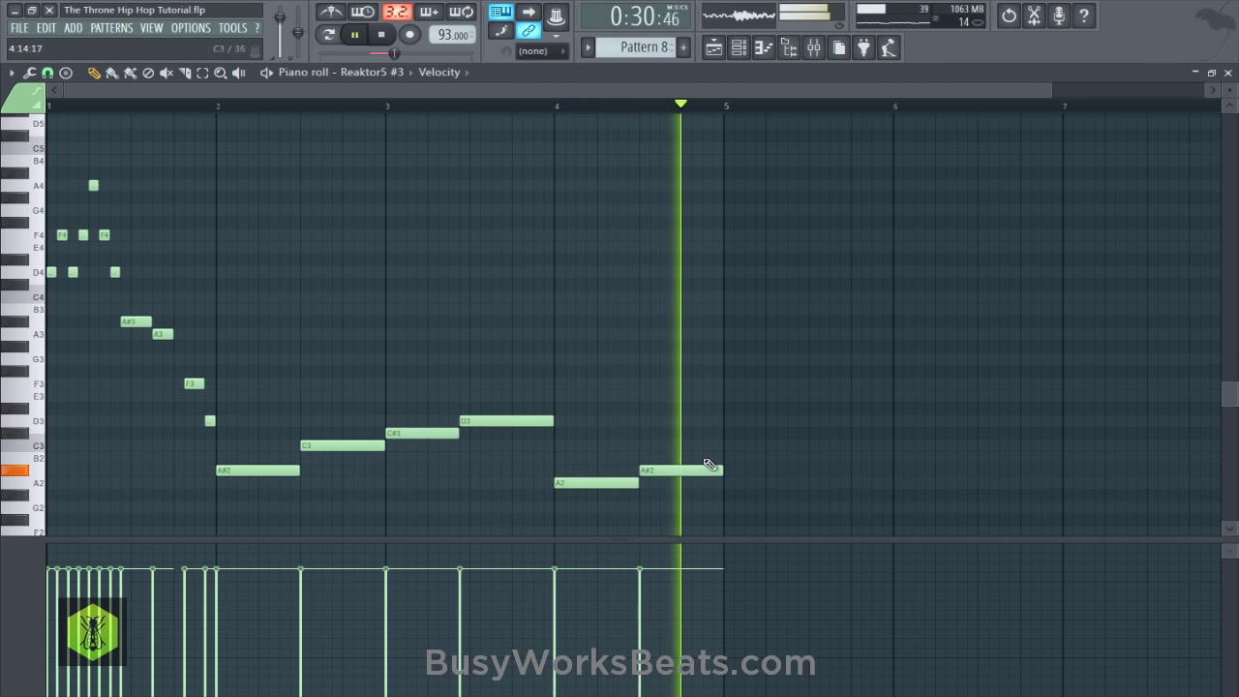
{"action": "left_click", "coordinate": [1228, 75]}
{"action": "right_click", "coordinate": [1088, 215]}
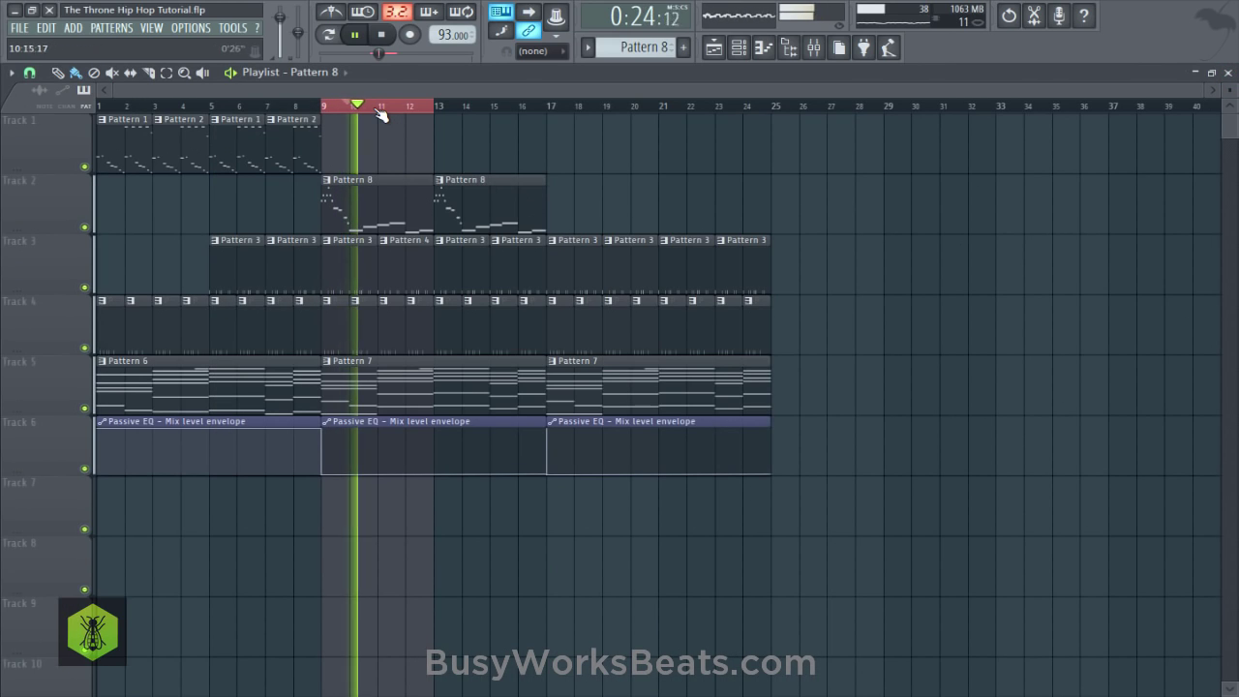
{"action": "key", "text": "ctrl+s"}
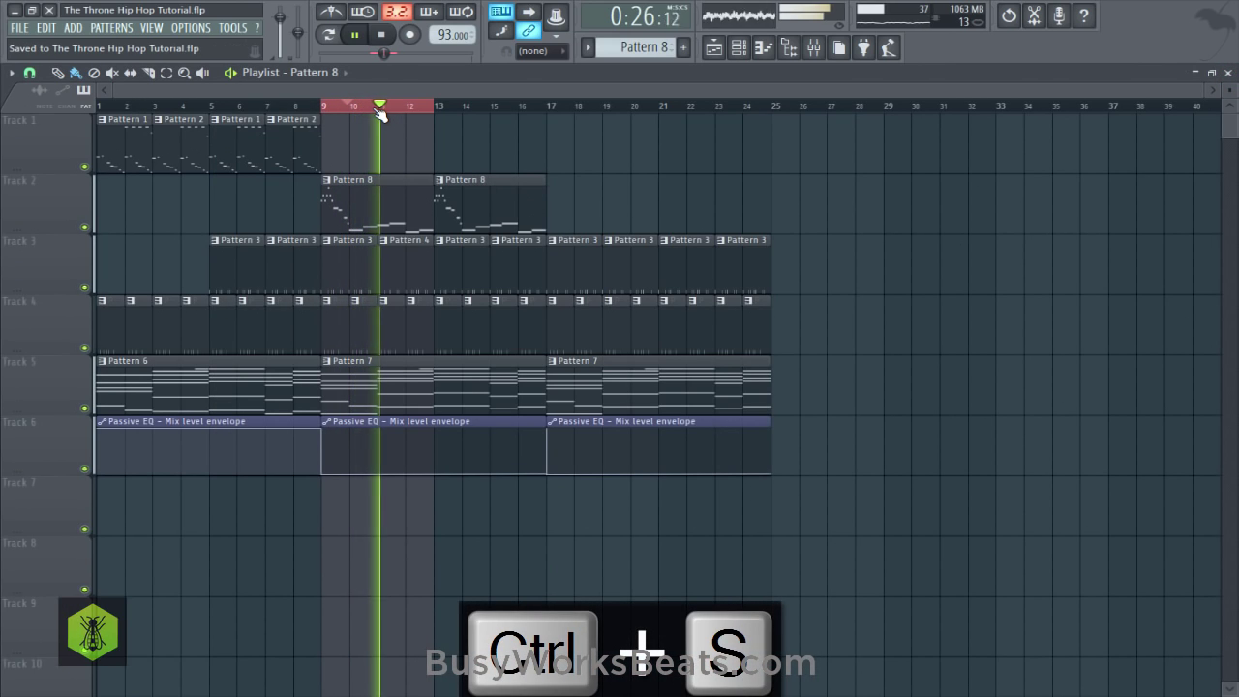
Clear the playlist time selection, add Pattern 8 clips at bars 17 and 21 on Track 2, and save.
{"action": "right_click", "coordinate": [376, 111]}
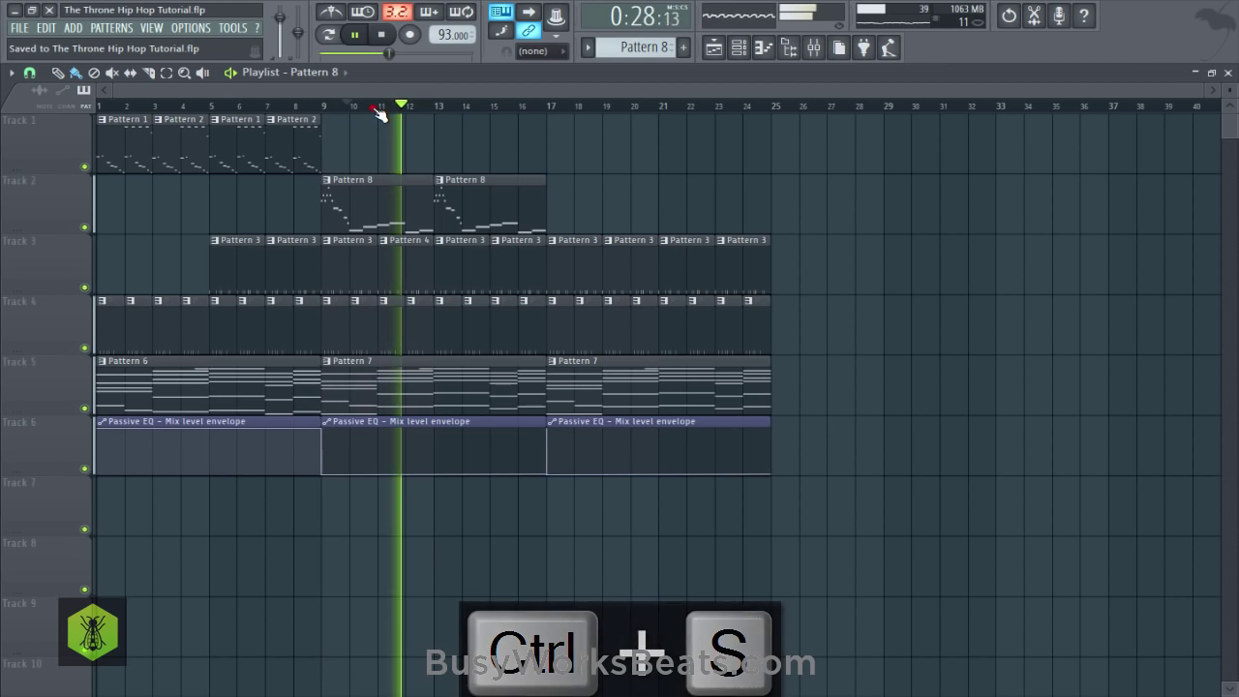
{"action": "key", "text": "ctrl+s"}
{"action": "mouse_move", "coordinate": [509, 207]}
{"action": "left_mouse_down"}
{"action": "mouse_move", "coordinate": [419, 201]}
{"action": "mouse_move", "coordinate": [611, 197]}
{"action": "mouse_move", "coordinate": [586, 193]}
{"action": "left_mouse_up"}
{"action": "right_click", "coordinate": [562, 137]}
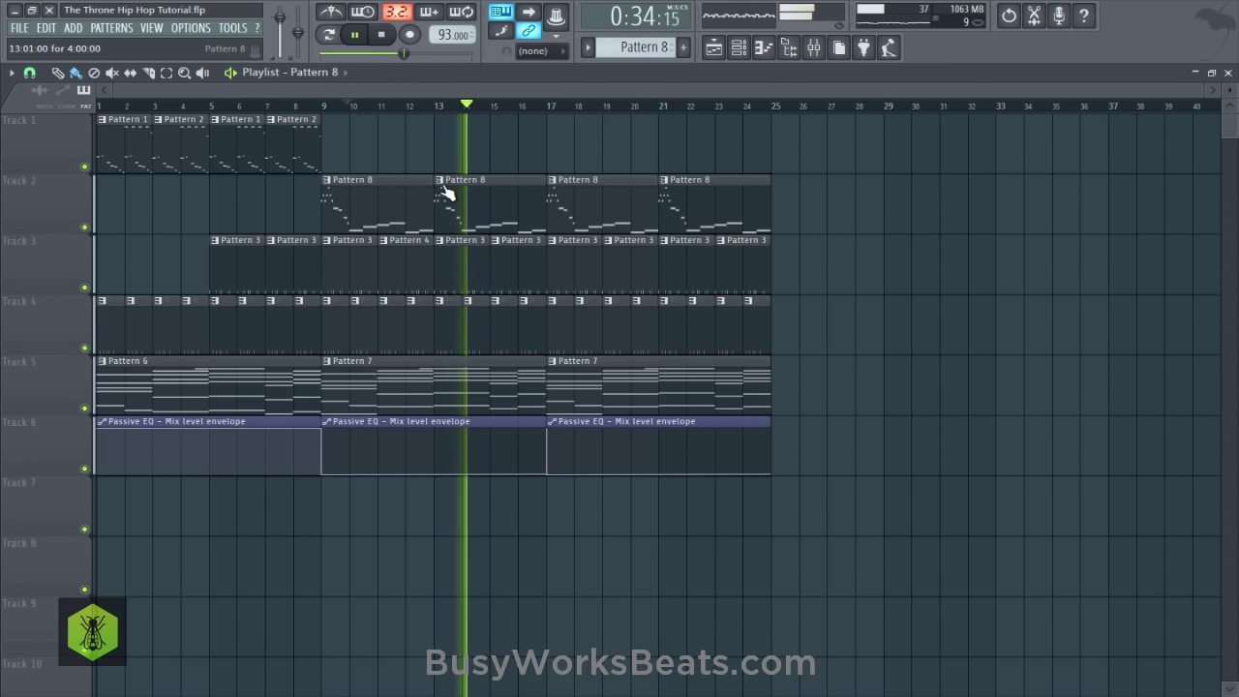
{"action": "key", "text": "ctrl+s"}
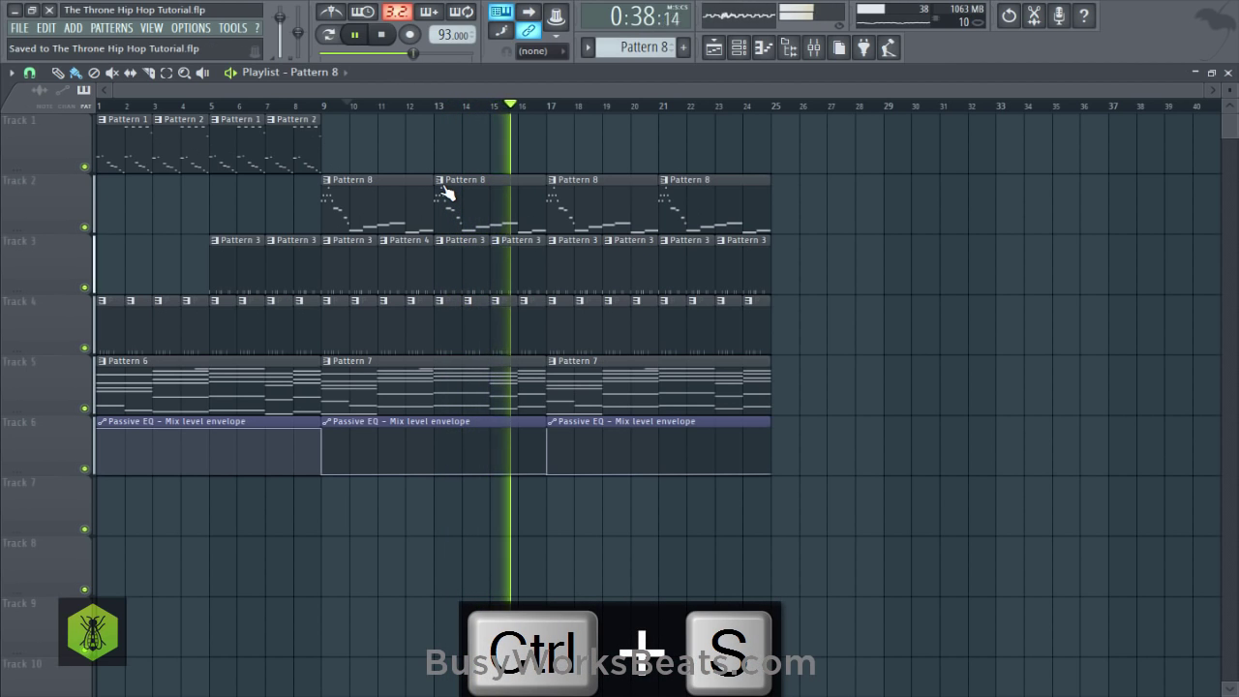
Make the Pattern 8 clip at bar 13 unique, replace the clip at bar 21 with that new pattern, and save.
{"action": "key", "text": "space"}
{"action": "right_click", "coordinate": [447, 194]}
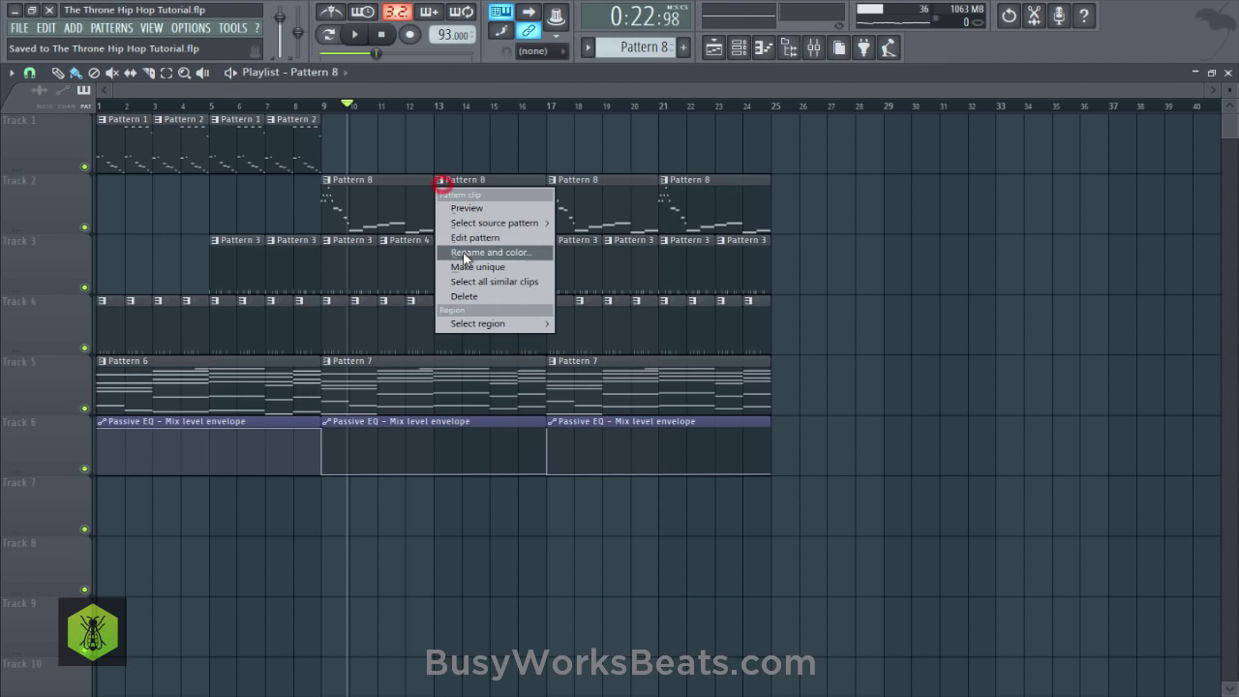
{"action": "left_click", "coordinate": [472, 266]}
{"action": "left_click", "coordinate": [678, 192]}
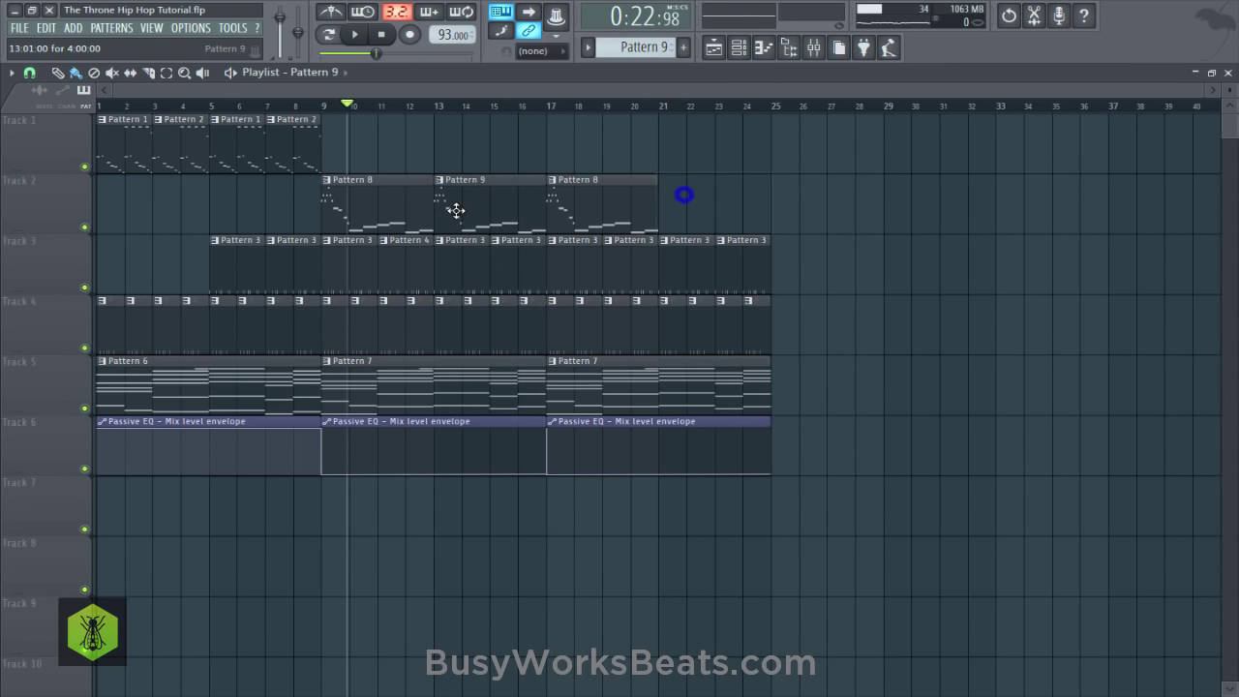
{"action": "key", "text": "ctrl+s"}
Select bars 13 to 16 as the playback loop and open Pattern 9's Reaktor5 #3 notes in the piano roll.
{"action": "left_click_drag", "start_coordinate": [324, 106], "coordinate": [542, 133]}
{"action": "left_click_drag", "start_coordinate": [437, 113], "coordinate": [544, 129]}
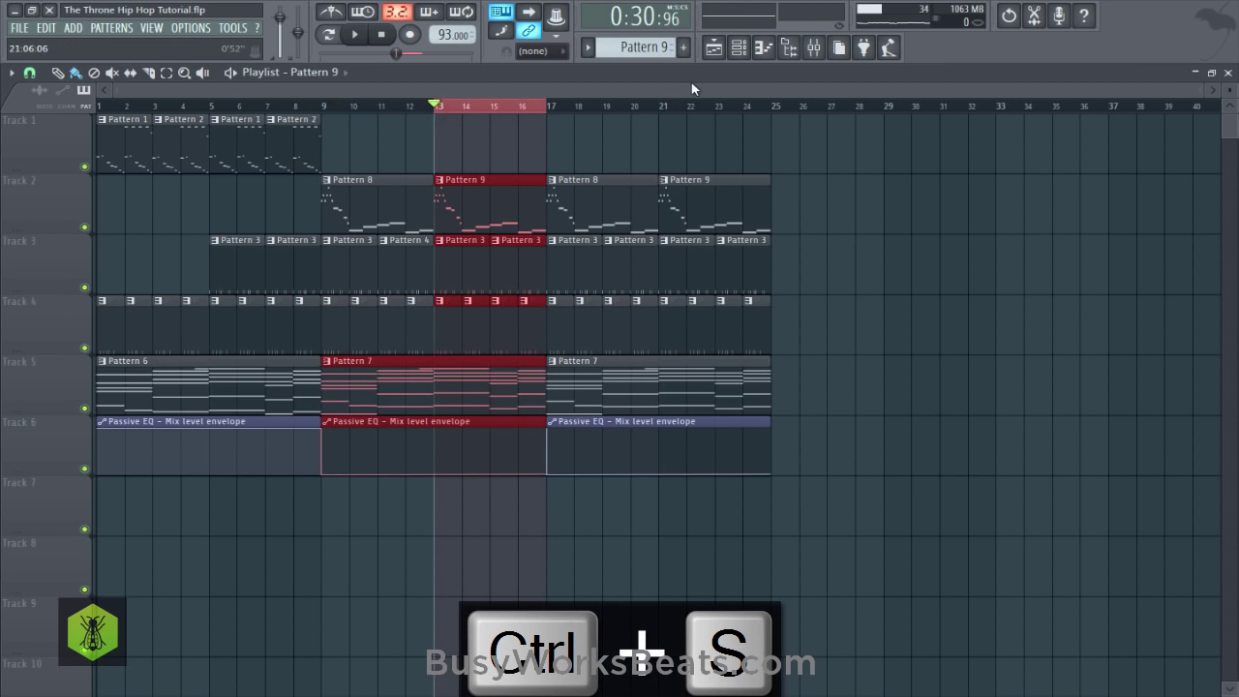
{"action": "left_click", "coordinate": [739, 51]}
{"action": "left_click", "coordinate": [466, 162]}
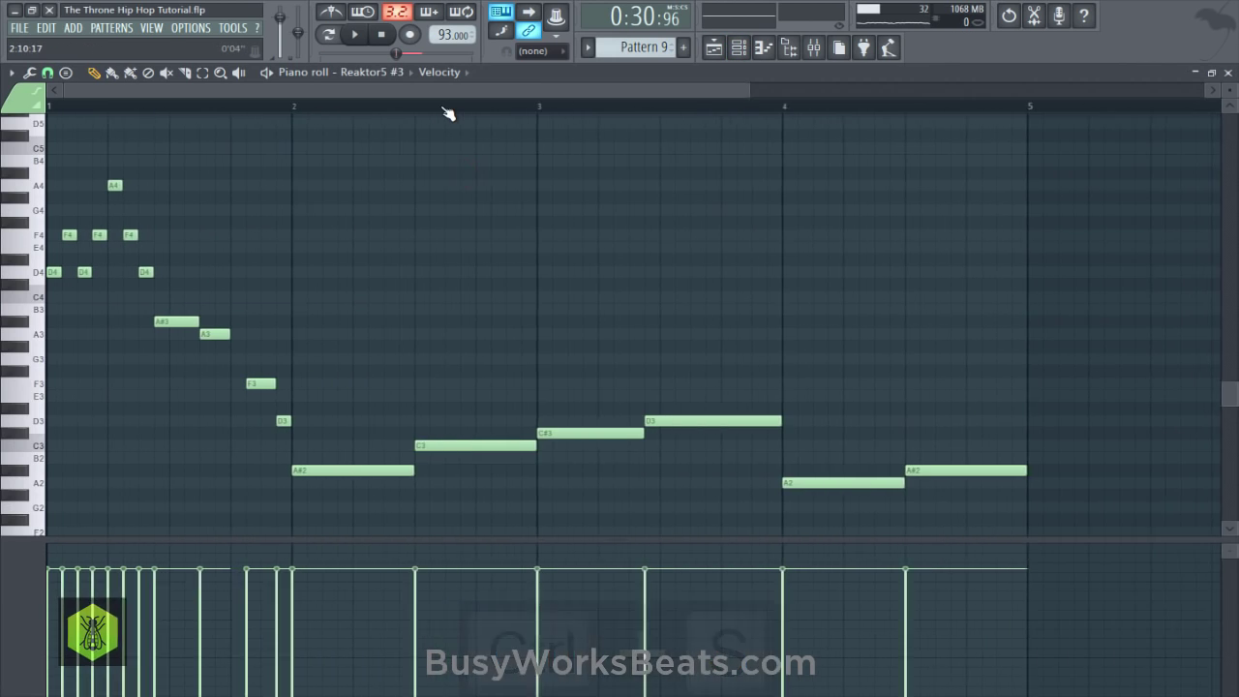
Transpose all Reaktor5 #3 notes in Pattern 9 up one octave and listen to the result.
{"action": "key", "text": "ctrl+Up"}
{"action": "key", "text": "space"}
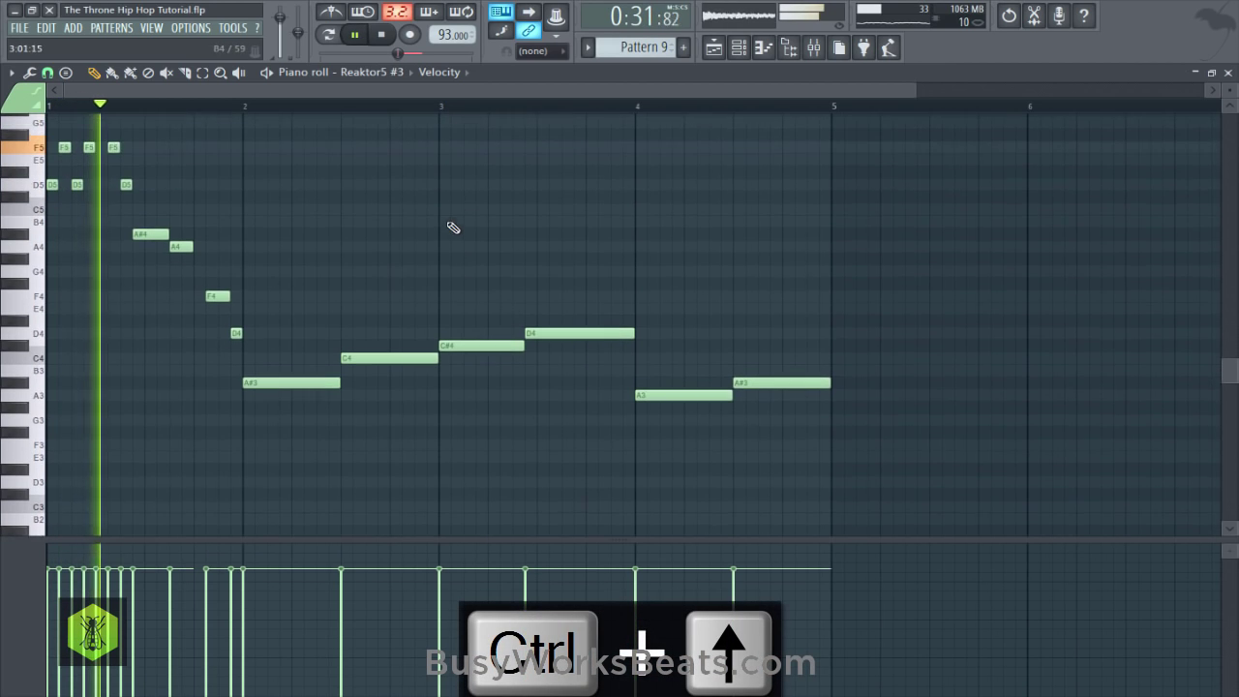
{"action": "right_click", "coordinate": [375, 249]}
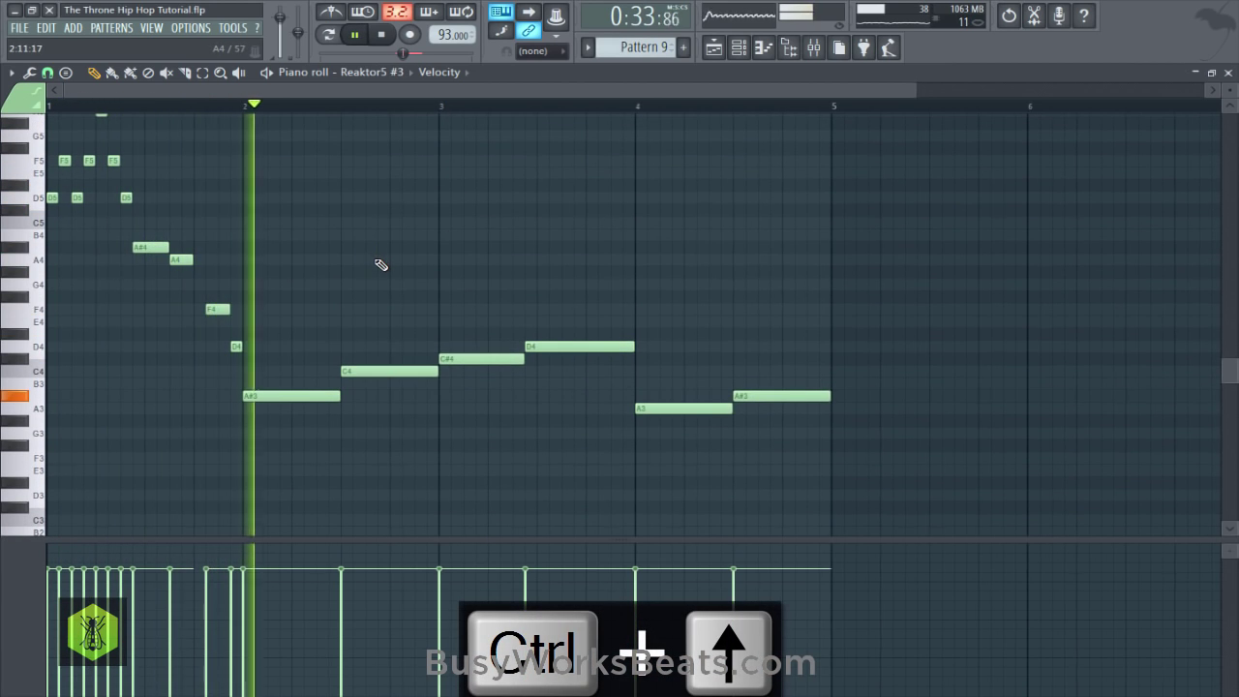
{"action": "right_click", "coordinate": [375, 260]}
{"action": "right_click", "coordinate": [473, 274]}
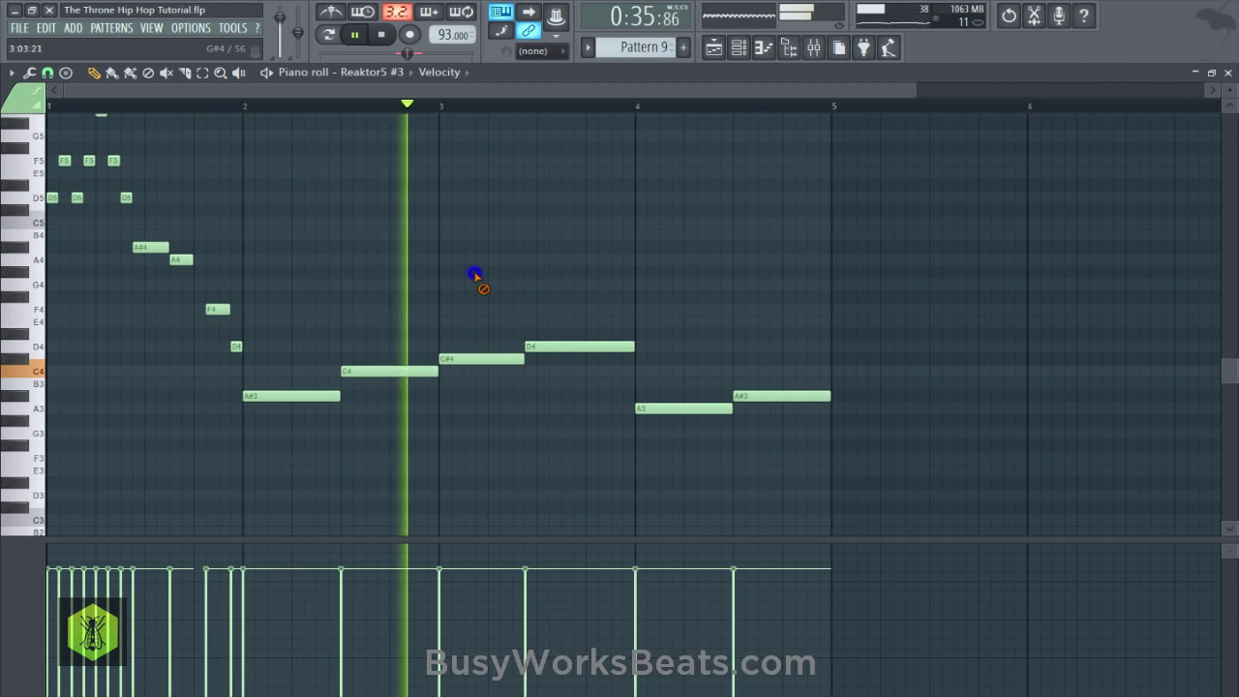
{"action": "key", "text": "space"}
Raise the two notes in bar 3 to F4 and F#4, save, and play the melody.
{"action": "left_click", "coordinate": [498, 359]}
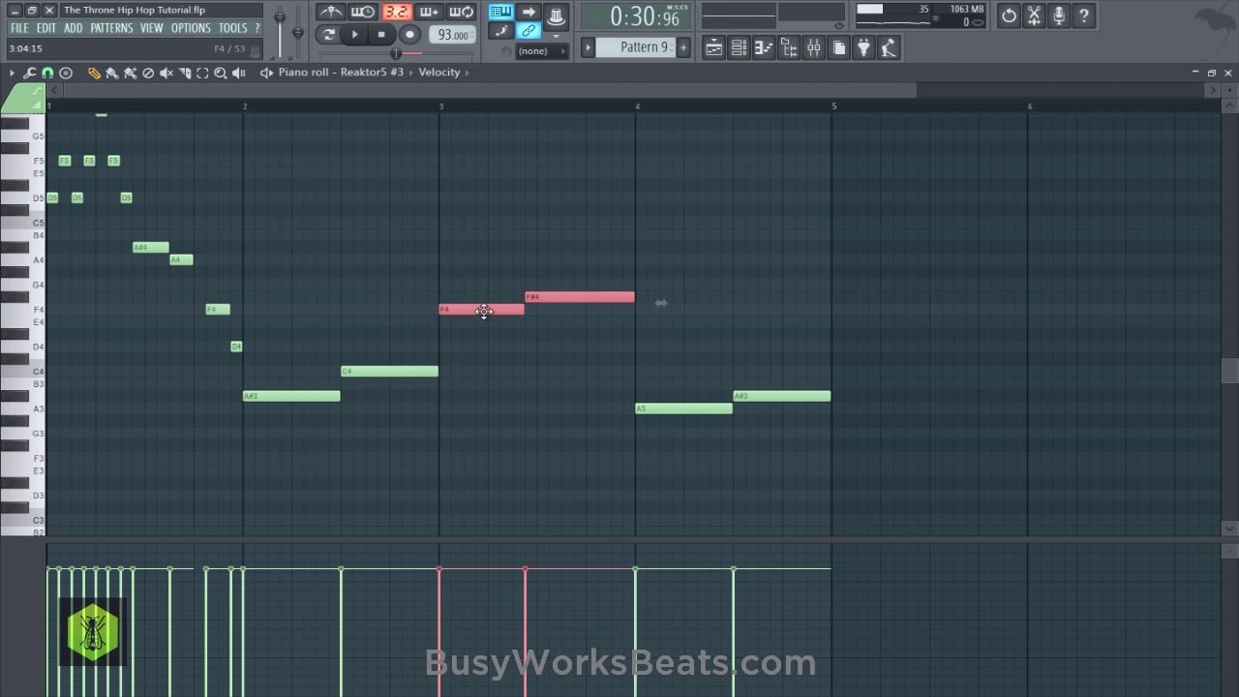
{"action": "right_click", "coordinate": [478, 276]}
{"action": "key", "text": "ctrl+s"}
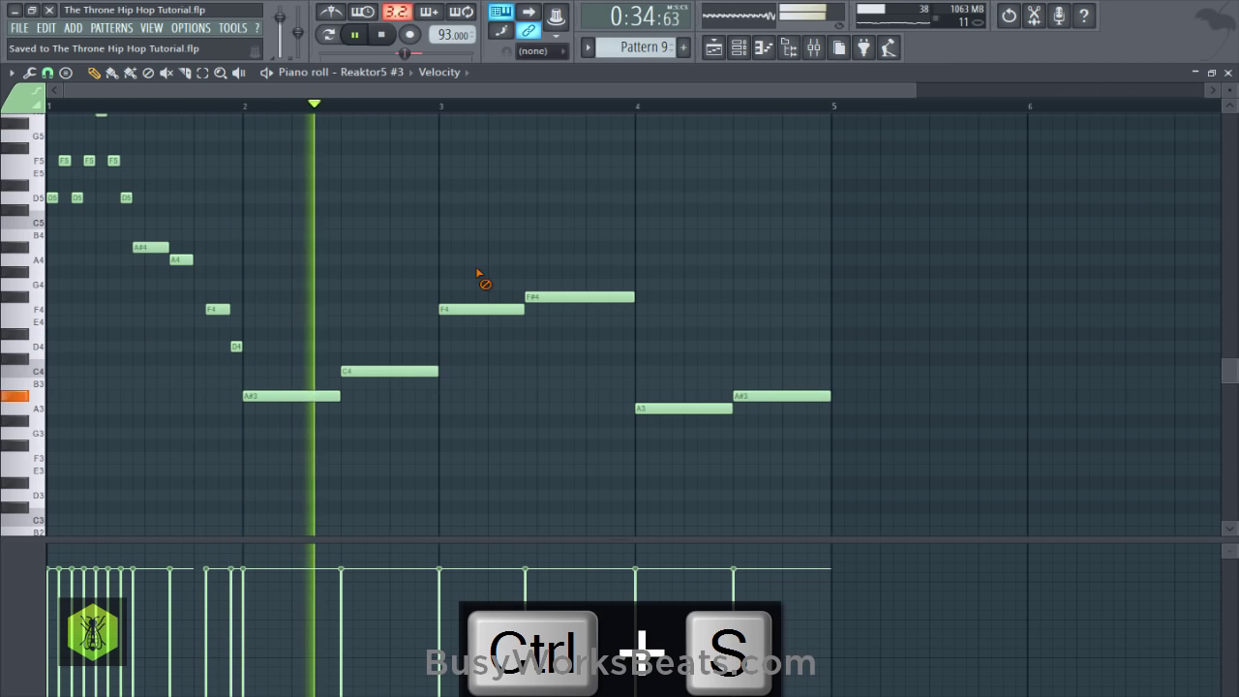
{"action": "key", "text": "space"}
Raise the second note of bar 3 to G4, replace bar 4's notes with A4 and A#4, and save.
{"action": "left_click", "coordinate": [550, 284]}
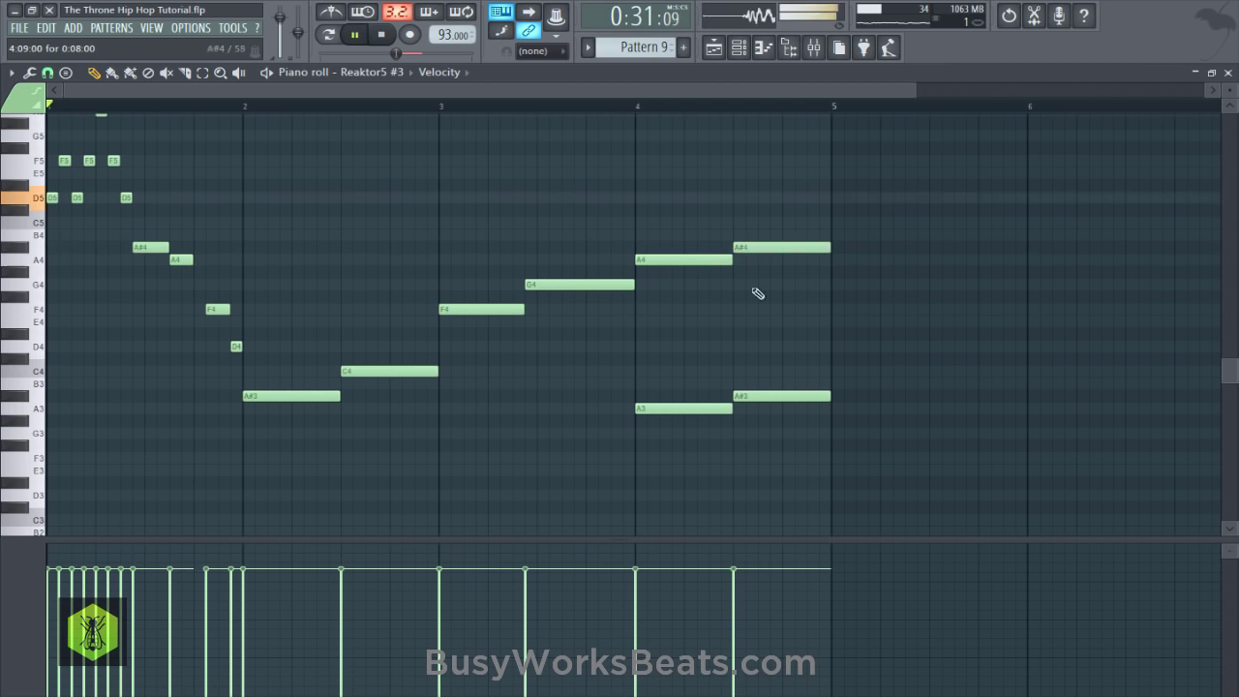
{"action": "right_click", "coordinate": [738, 396]}
{"action": "right_click", "coordinate": [724, 410]}
{"action": "key", "text": "ctrl+s"}
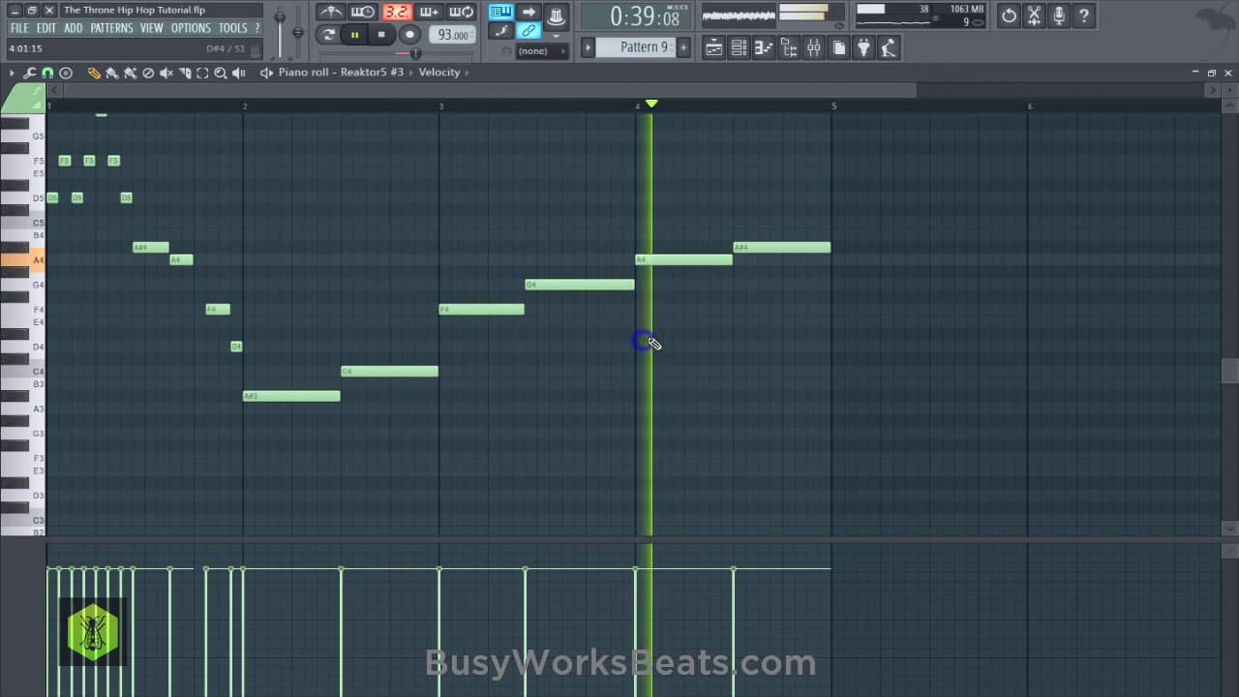
Move the final A#4 note one step earlier, shorten the A4 before it to meet it, and save.
{"action": "key", "text": "space"}
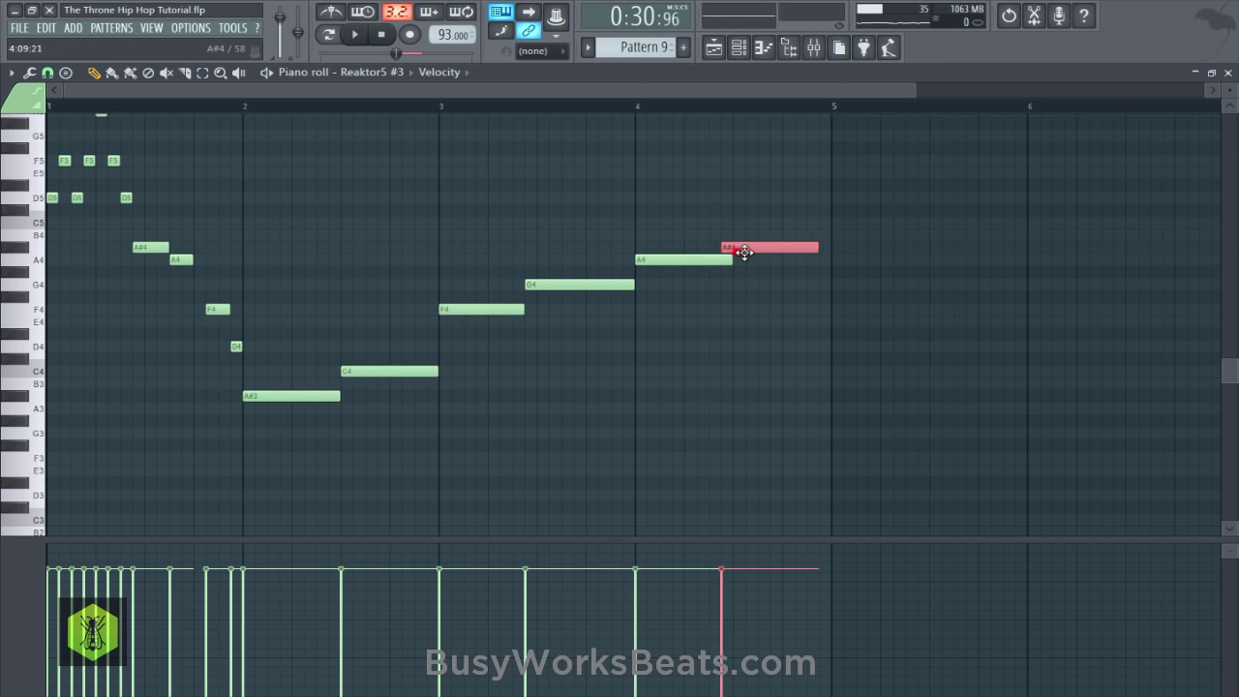
{"action": "left_click_drag", "start_coordinate": [740, 251], "coordinate": [733, 257]}
{"action": "key", "text": "space"}
{"action": "key", "text": "ctrl+s"}
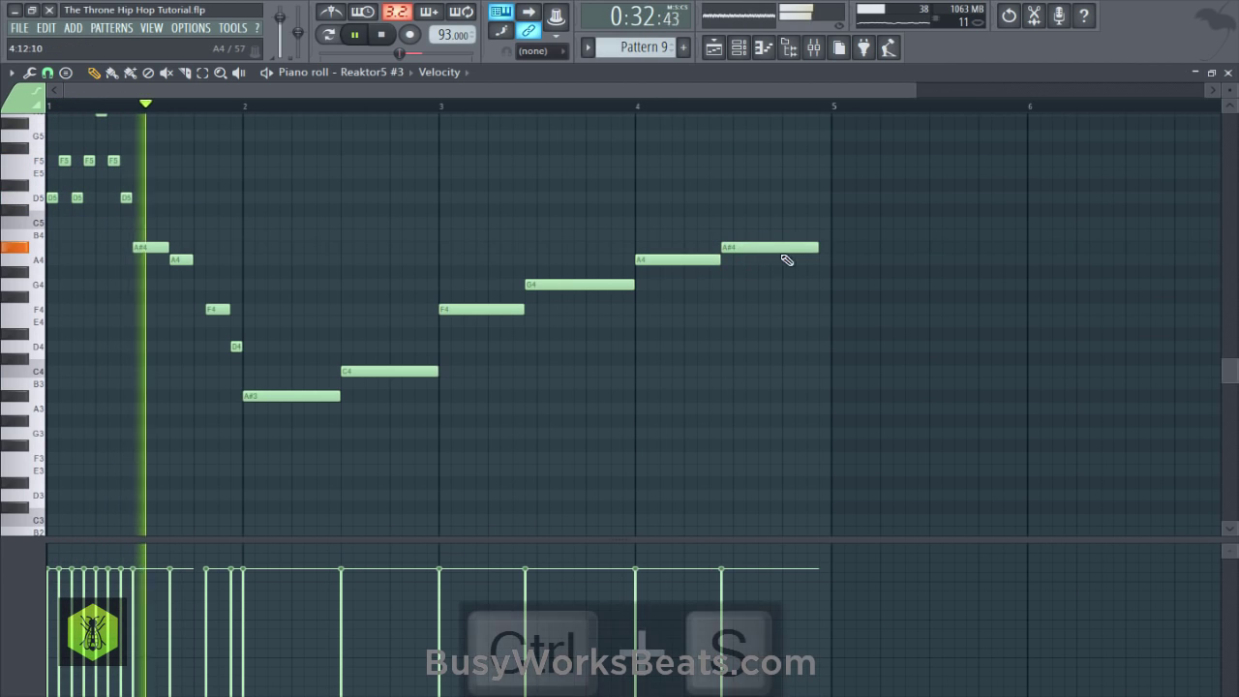
Extend the final A#4 note to end at bar 5 and play the melody.
{"action": "key", "text": "space"}
{"action": "left_click", "coordinate": [816, 247]}
{"action": "left_click_drag", "start_coordinate": [813, 243], "coordinate": [535, 323]}
{"action": "left_click", "coordinate": [735, 390]}
{"action": "key", "text": "space"}
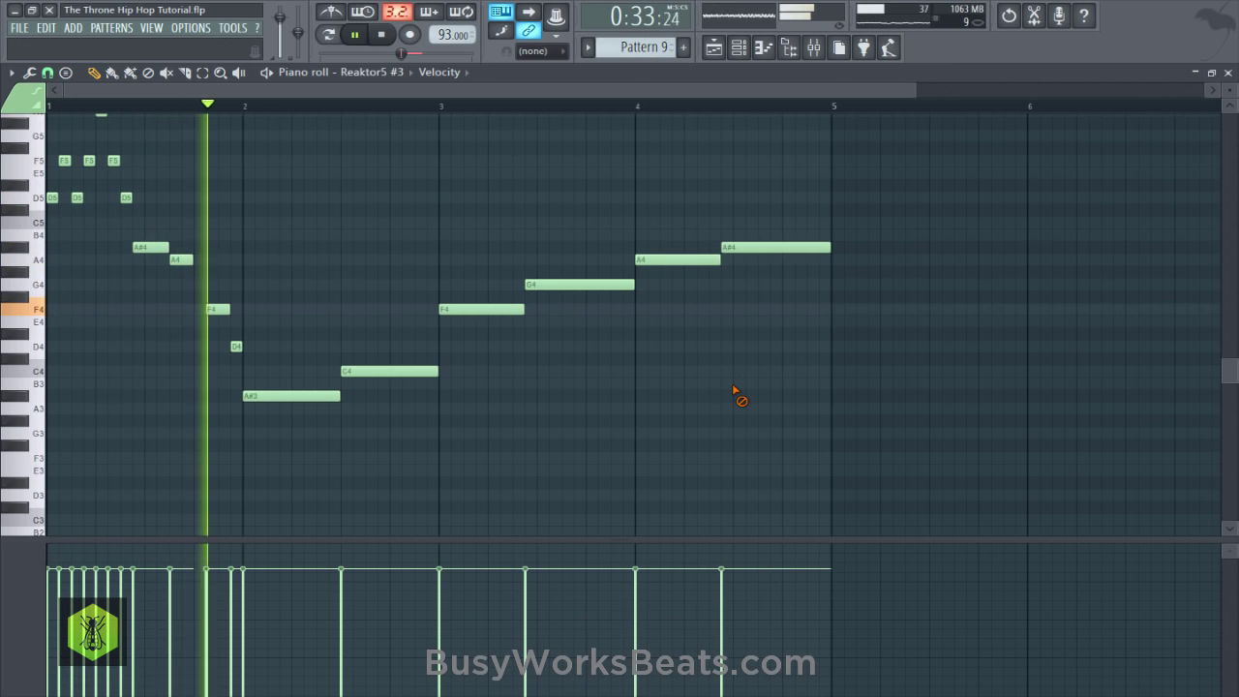
Transpose Pattern 9's melody down one octave, clear the playlist time selection, and save the project.
{"action": "key", "text": "ctrl+Down"}
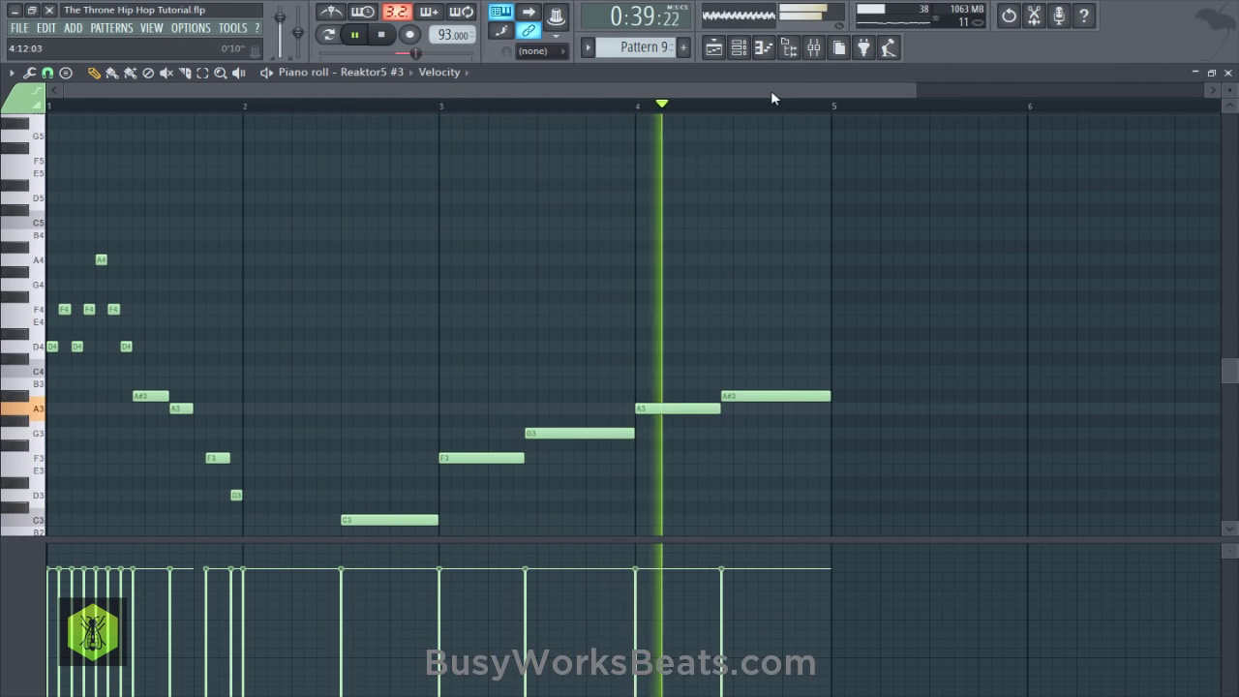
{"action": "left_click", "coordinate": [714, 47]}
{"action": "left_click", "coordinate": [520, 110]}
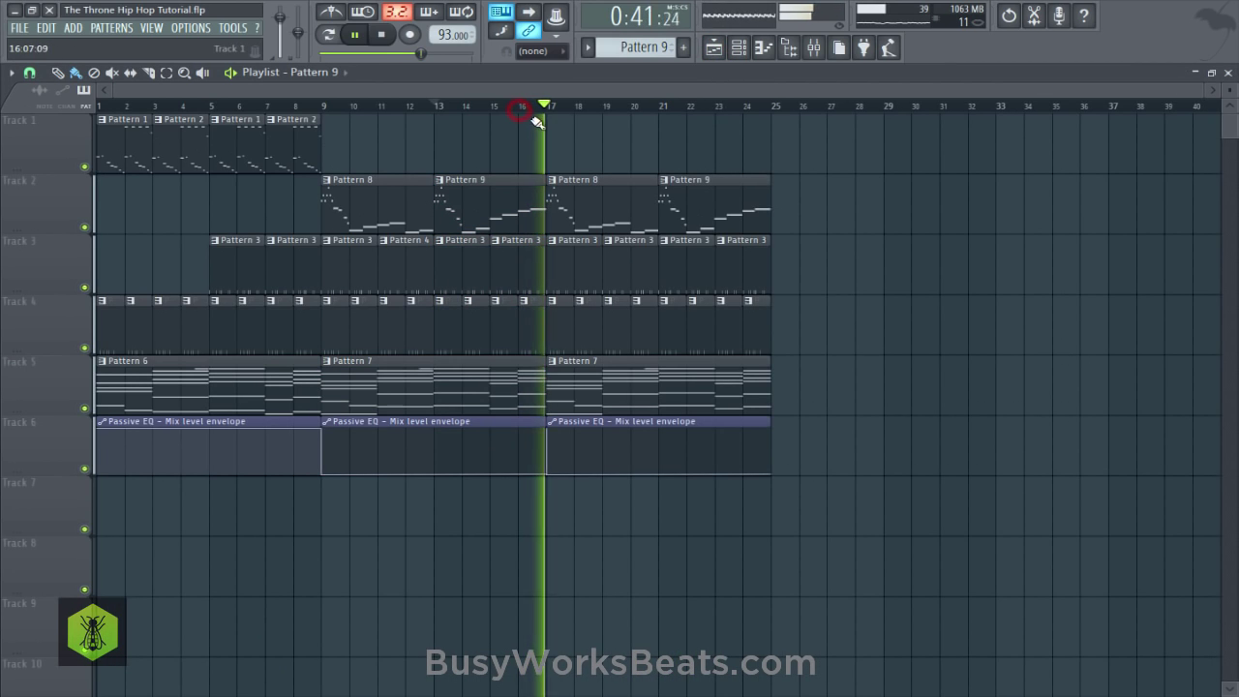
{"action": "key", "text": "ctrl+s"}
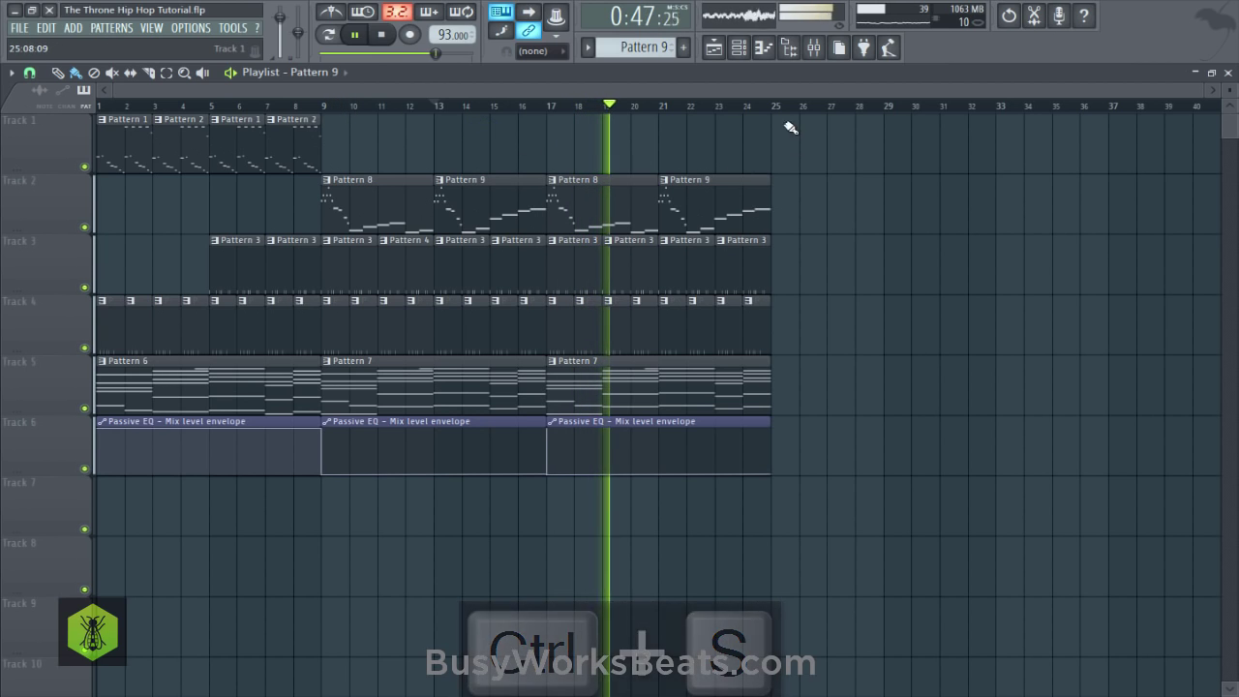
Listen to the arrangement from bar 19 to bar 21 and save the project.
{"action": "left_click", "coordinate": [814, 48]}
{"action": "left_click_drag", "start_coordinate": [255, 171], "coordinate": [504, 168]}
{"action": "right_click", "coordinate": [571, 126]}
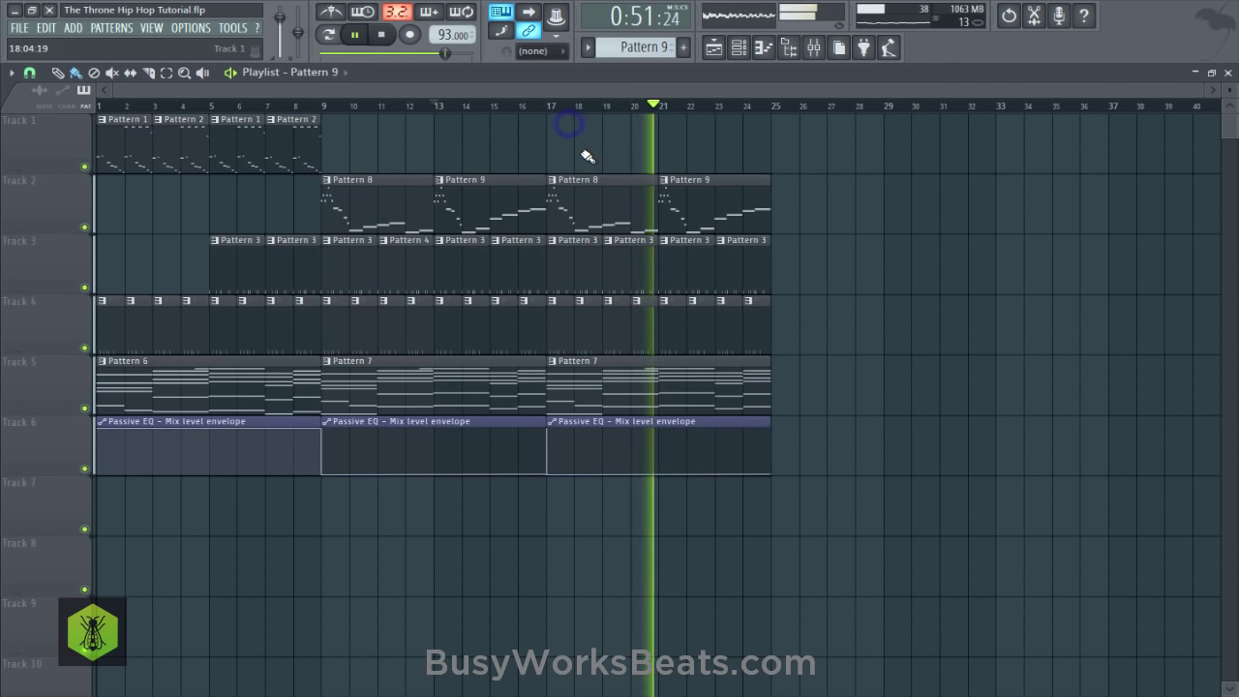
{"action": "right_click", "coordinate": [564, 139]}
{"action": "key", "text": "ctrl+s"}
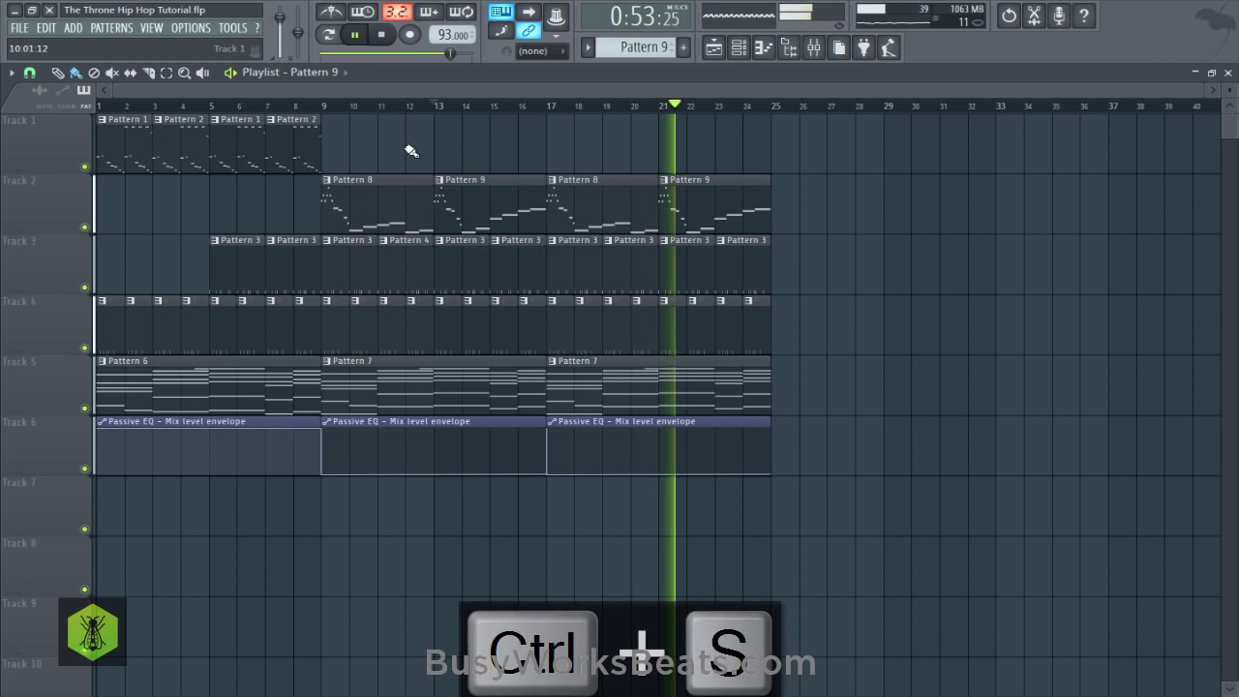
Stop playback and cut the Reaktor5 #2 notes from Pattern 1 in the channel rack.
{"action": "left_click", "coordinate": [714, 48]}
{"action": "key", "text": "space"}
{"action": "left_click_drag", "start_coordinate": [650, 49], "coordinate": [649, 81]}
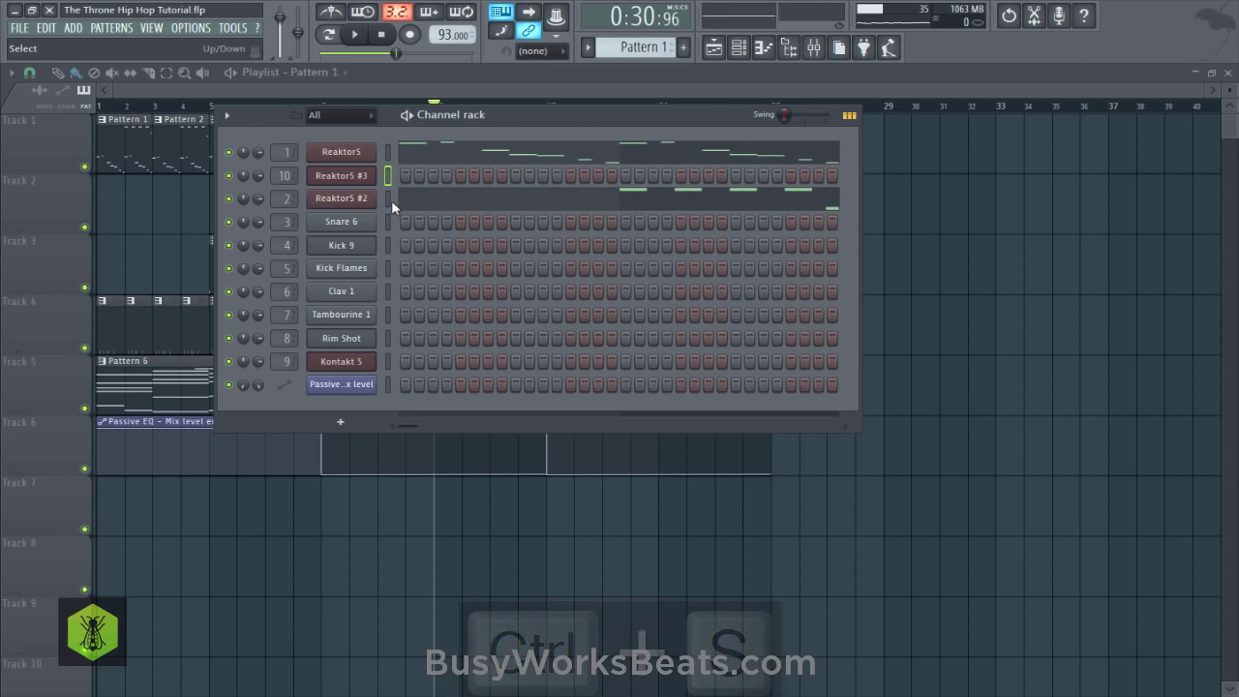
{"action": "left_click", "coordinate": [388, 198]}
{"action": "key", "text": "ctrl+x"}
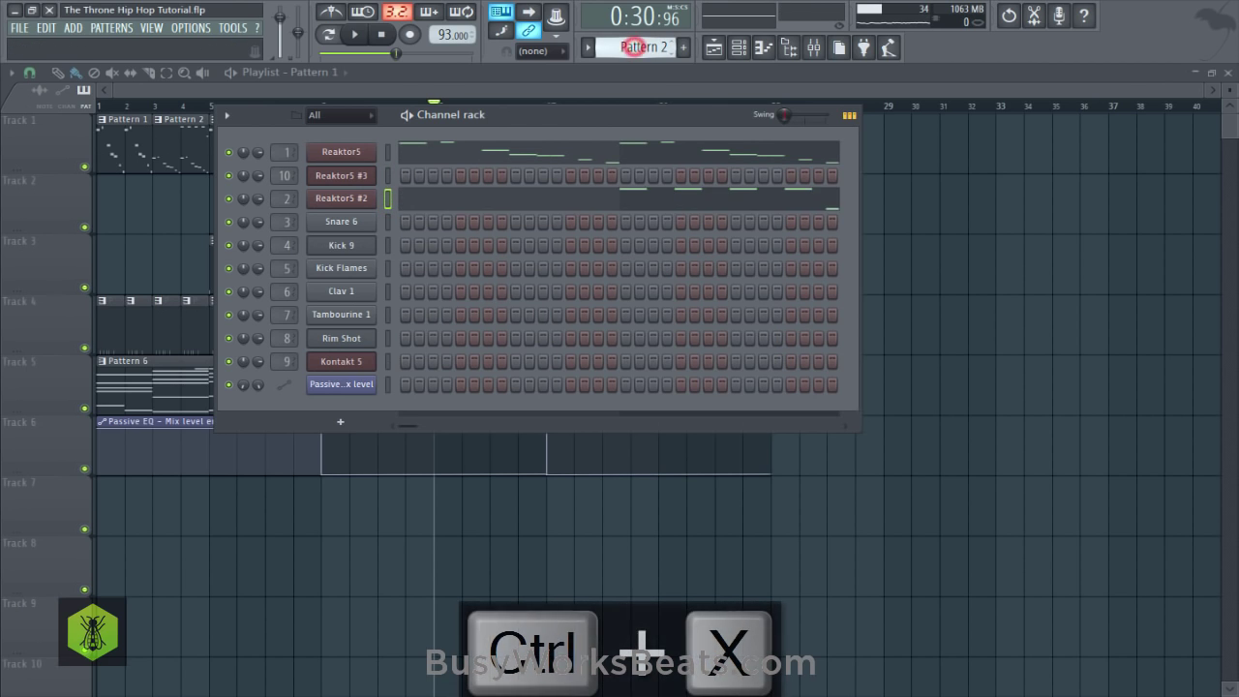
Clone Pattern 1, paste the cut Reaktor5 #2 notes into the copy, and cut the copy's Reaktor5 notes.
{"action": "left_click", "coordinate": [590, 47]}
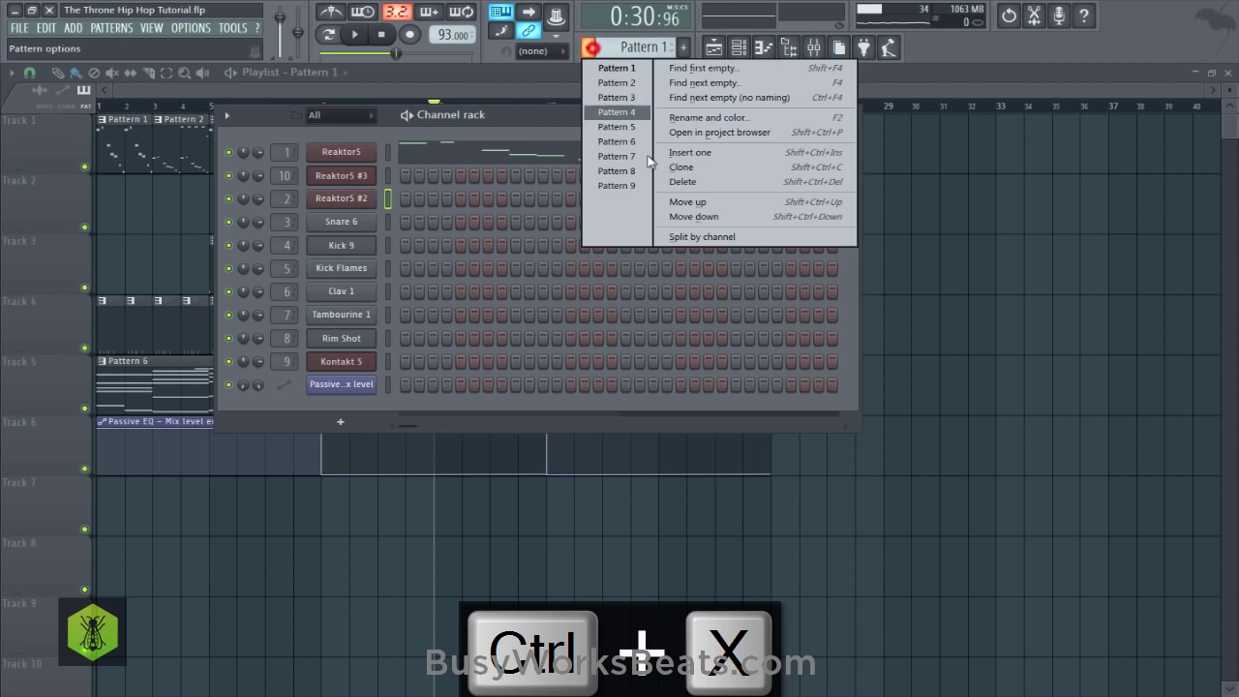
{"action": "left_click", "coordinate": [673, 167]}
{"action": "key", "text": "ctrl+v"}
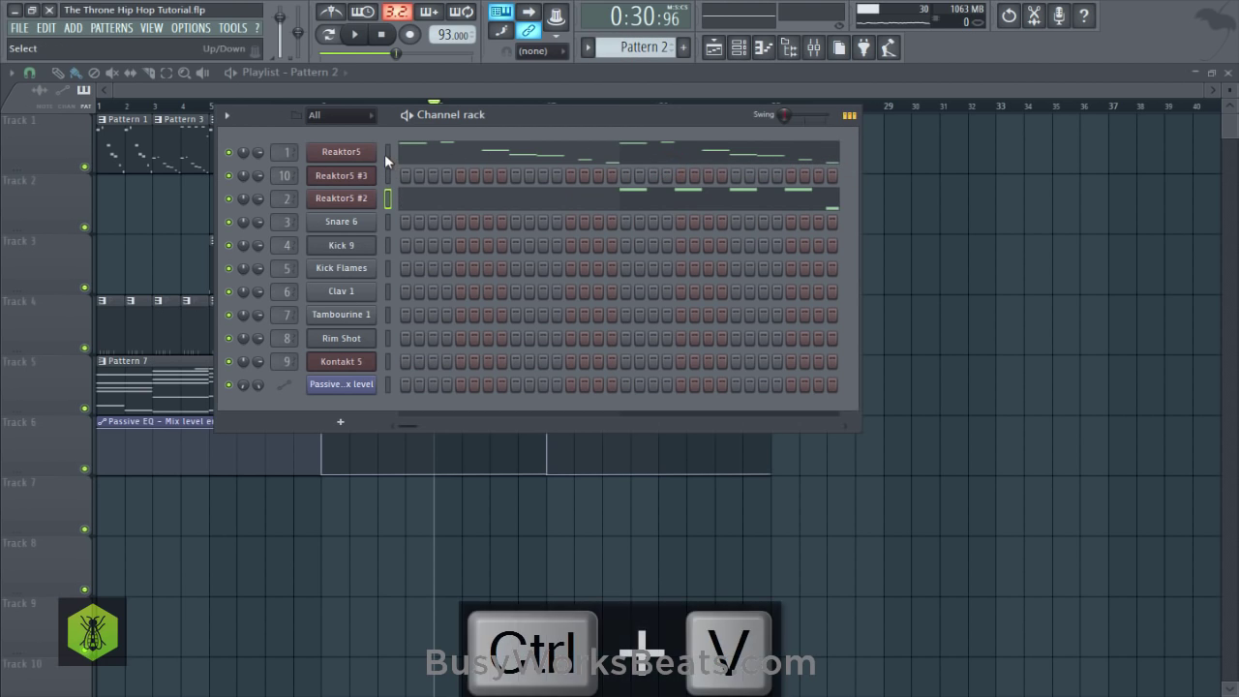
{"action": "left_click", "coordinate": [388, 152]}
{"action": "key", "text": "ctrl+x"}
Cut the Reaktor5 #2 notes from Pattern 3 in the channel rack.
{"action": "left_click_drag", "start_coordinate": [654, 51], "coordinate": [654, 45]}
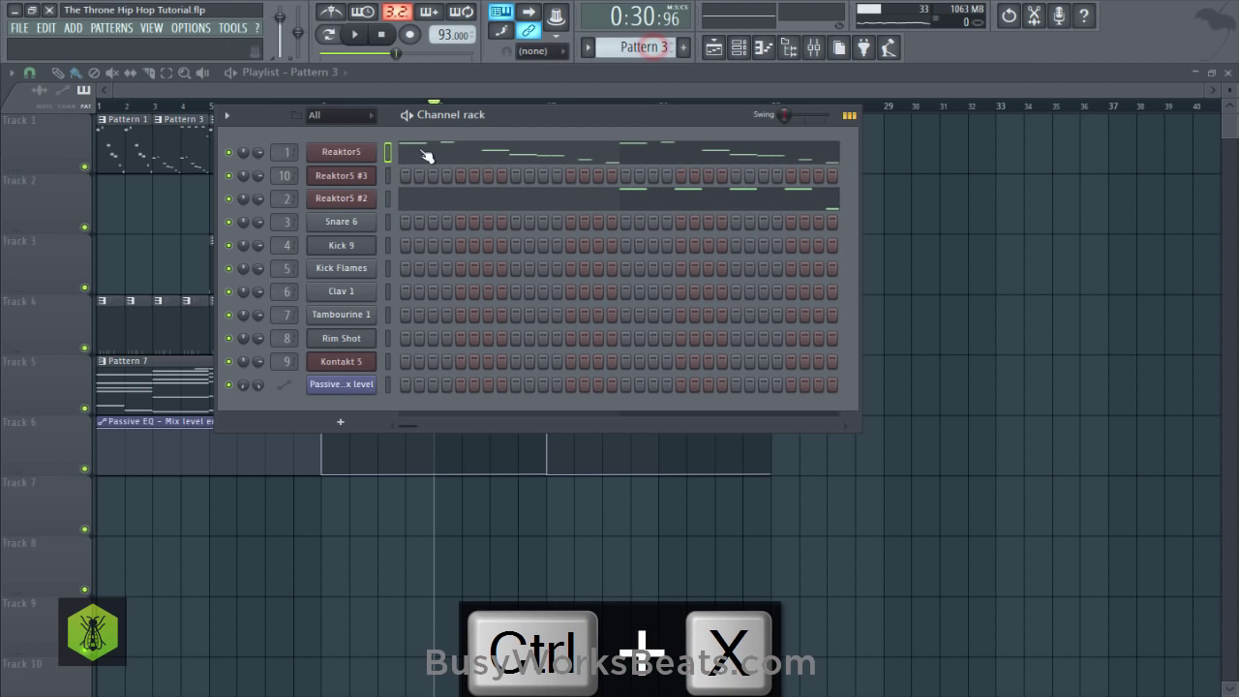
{"action": "left_click", "coordinate": [387, 200]}
{"action": "key", "text": "ctrl+x"}
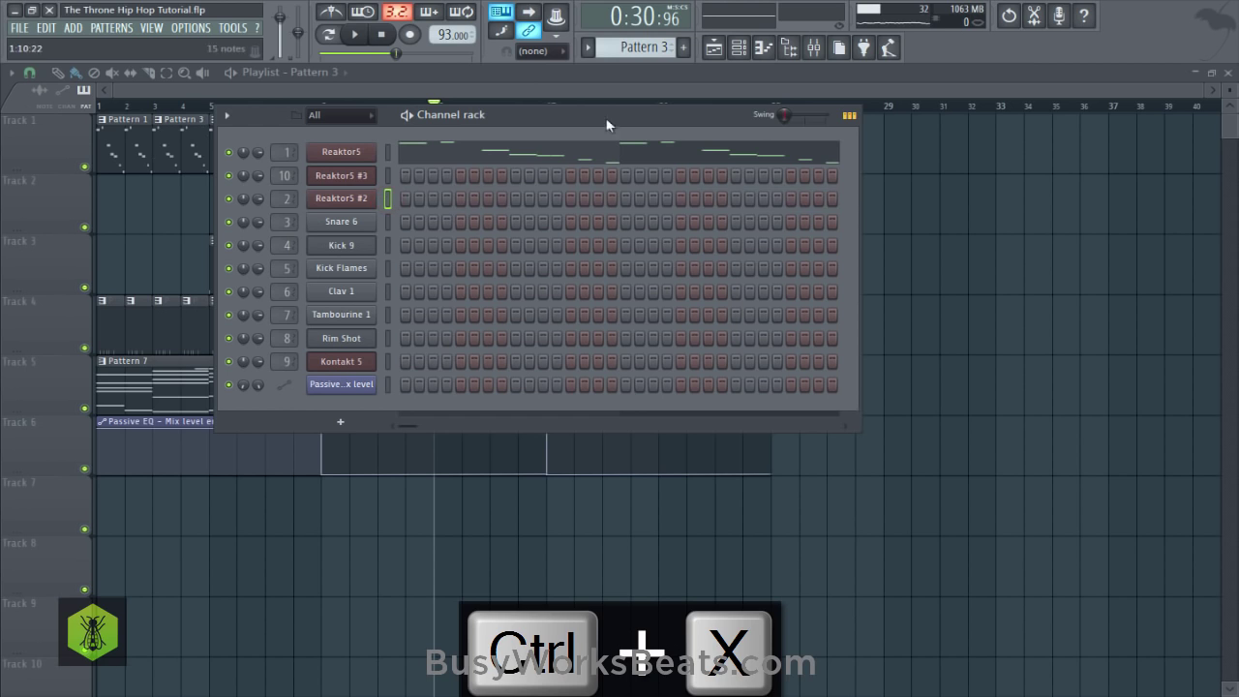
Clone Pattern 3, paste the Reaktor5 #2 notes into the copy, and cut the copy's Reaktor5 notes.
{"action": "left_click", "coordinate": [604, 53]}
{"action": "left_click", "coordinate": [603, 165]}
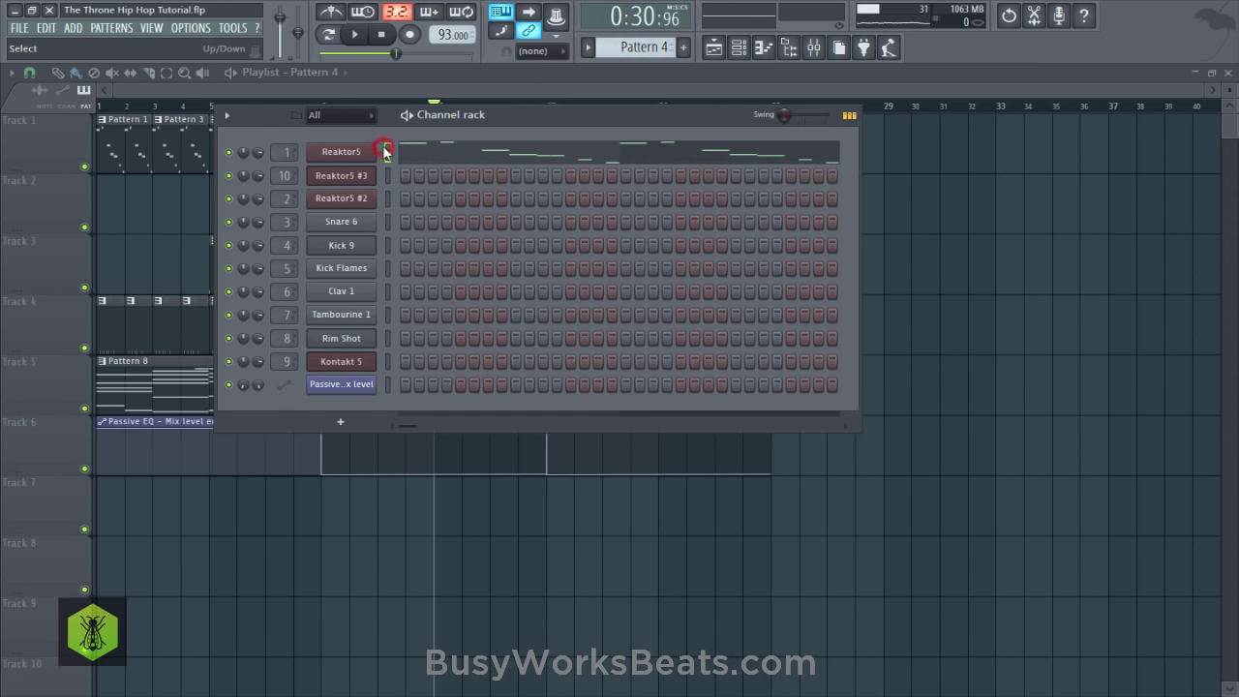
{"action": "left_click", "coordinate": [388, 199]}
{"action": "key", "text": "ctrl+v"}
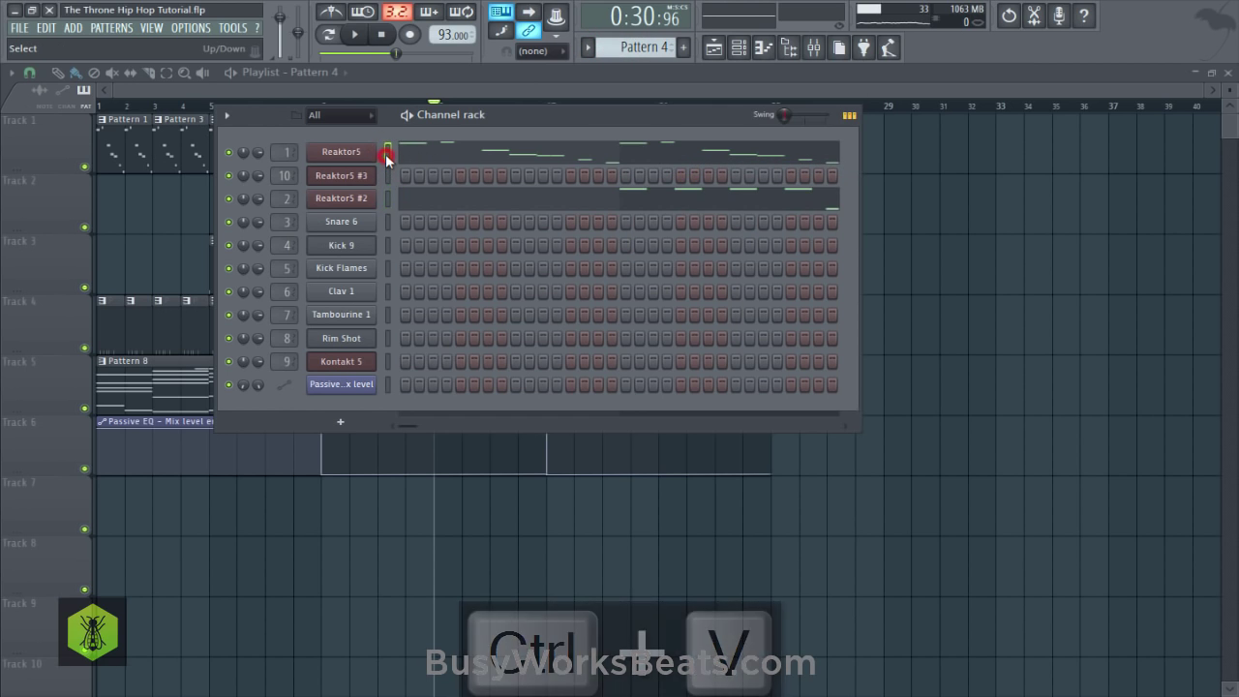
{"action": "key", "text": "ctrl+x"}
Place Pattern 2 at bar 17 and Pattern 4 at bar 19 on Track 1, and duplicate the pair at bar 21.
{"action": "right_click", "coordinate": [911, 232]}
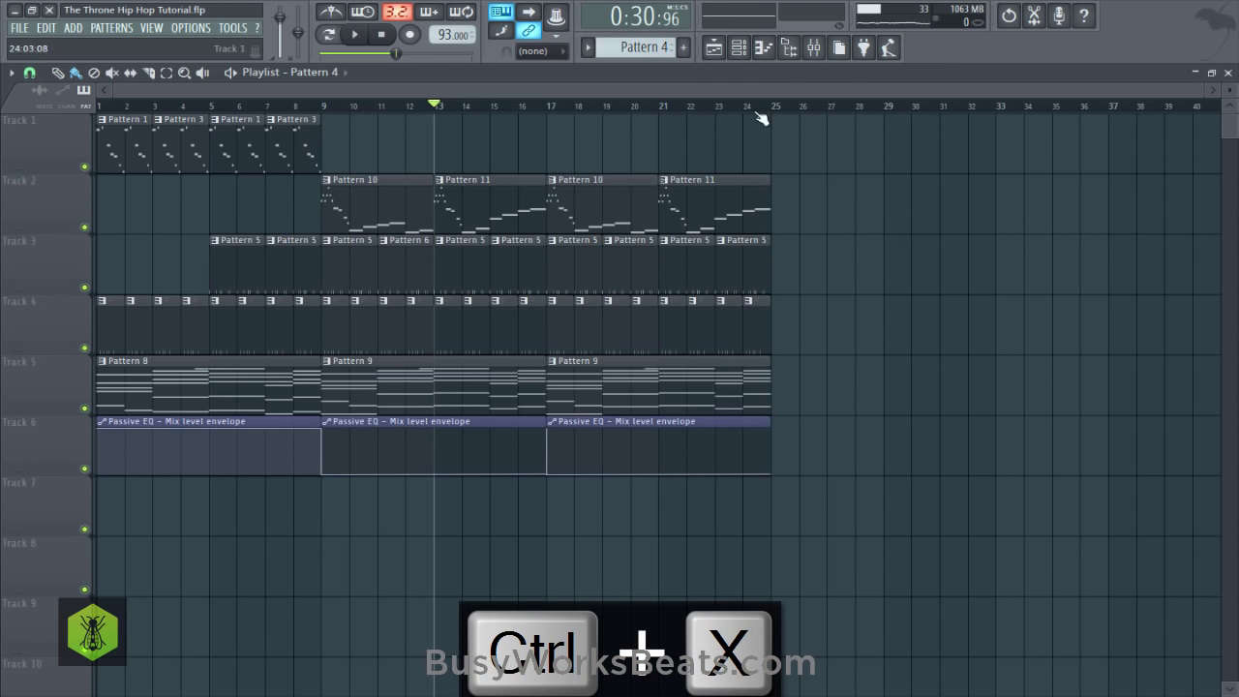
{"action": "left_click", "coordinate": [739, 49]}
{"action": "right_click", "coordinate": [1053, 224]}
{"action": "left_click", "coordinate": [552, 149]}
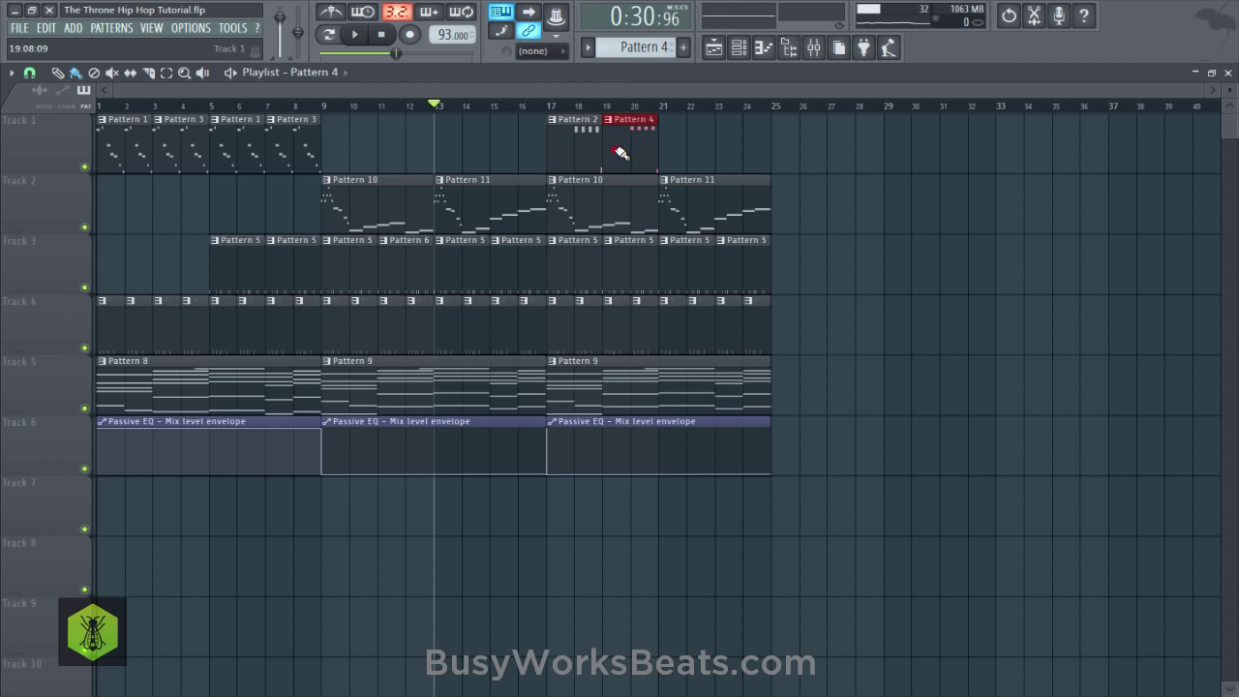
{"action": "left_click_drag", "start_coordinate": [689, 138], "coordinate": [745, 138]}
Save the project and listen to the arrangement from bar 13 to bar 17.
{"action": "key", "text": "space"}
{"action": "key", "text": "ctrl+s"}
{"action": "scroll", "coordinate": [833, 165], "scroll_direction": "up", "scroll_amount": 3}
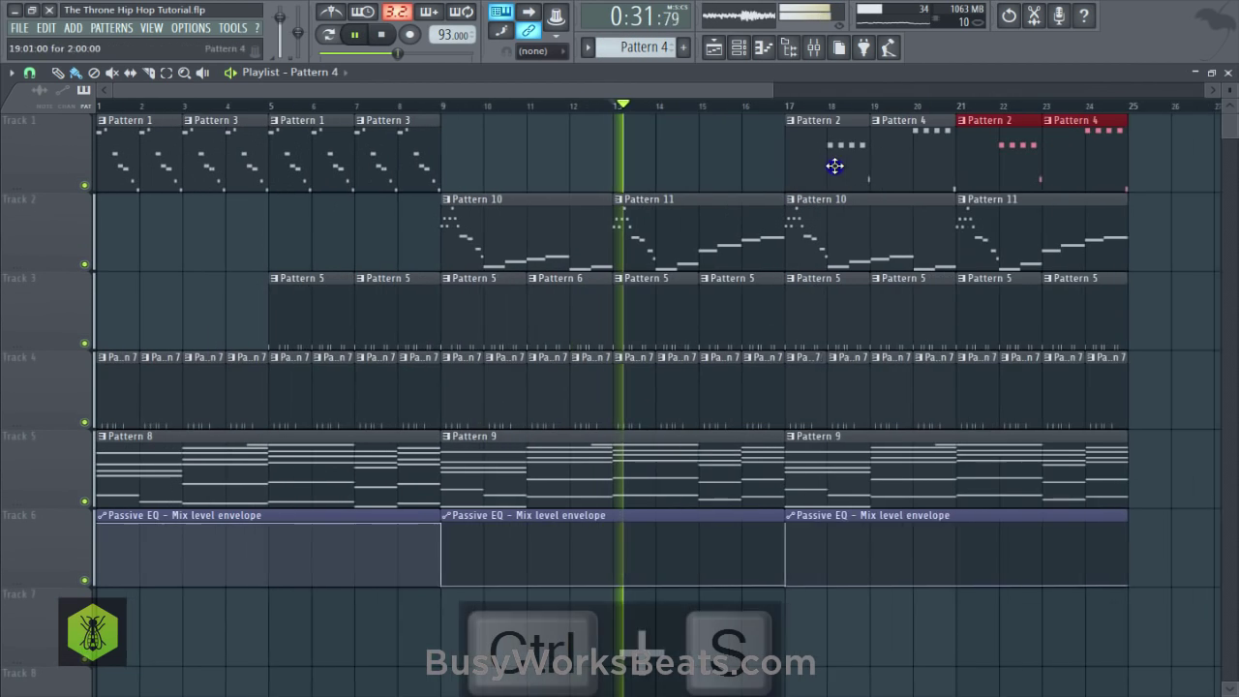
{"action": "scroll", "coordinate": [43, 266], "scroll_direction": "down", "scroll_amount": 5}
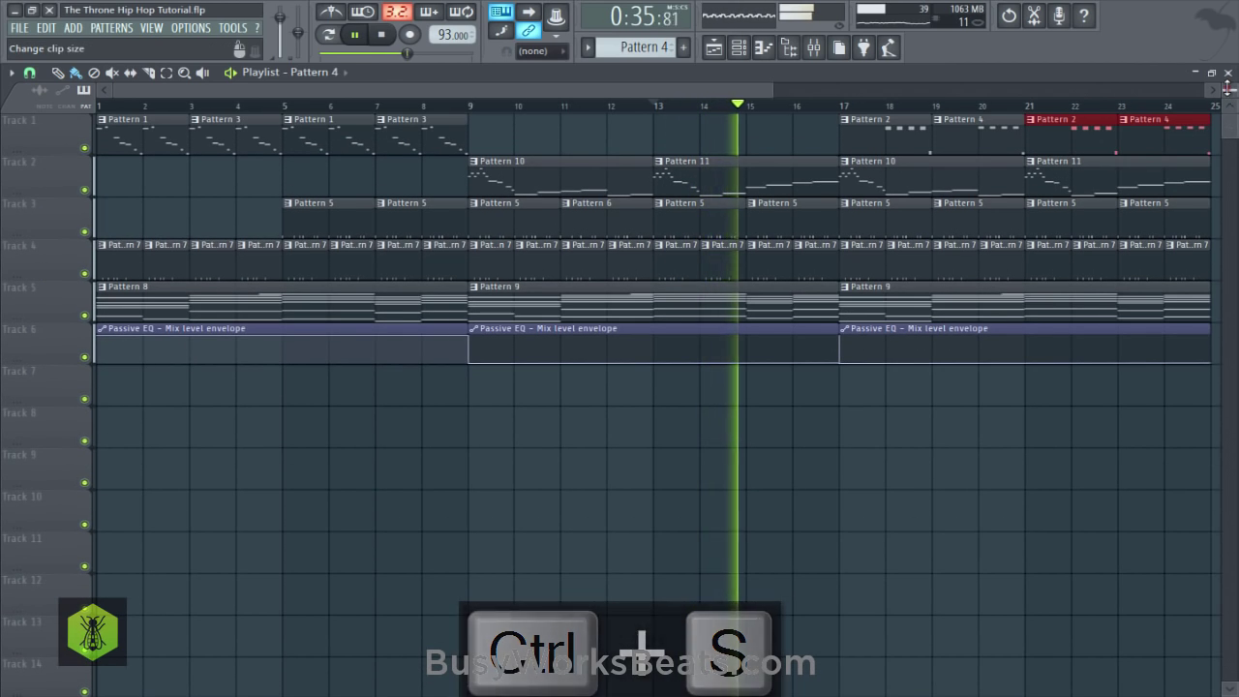
{"action": "left_click_drag", "start_coordinate": [1229, 91], "coordinate": [1226, 106]}
{"action": "left_click_drag", "start_coordinate": [774, 90], "coordinate": [949, 90]}
{"action": "key", "text": "ctrl+s"}
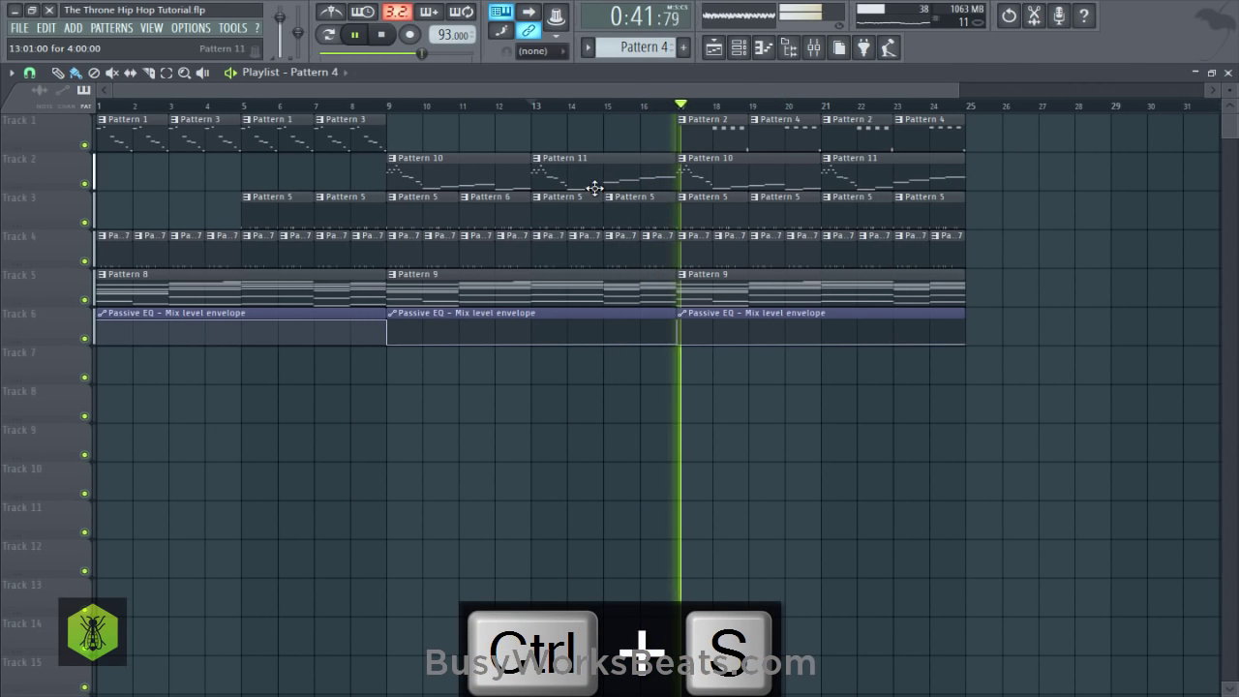
{"action": "key", "text": "space"}
Edit the Reaktor5 #3 melody of Pattern 11, adding short descending D6, A5 and D5 notes at the end of bar 4.
{"action": "right_click", "coordinate": [543, 165]}
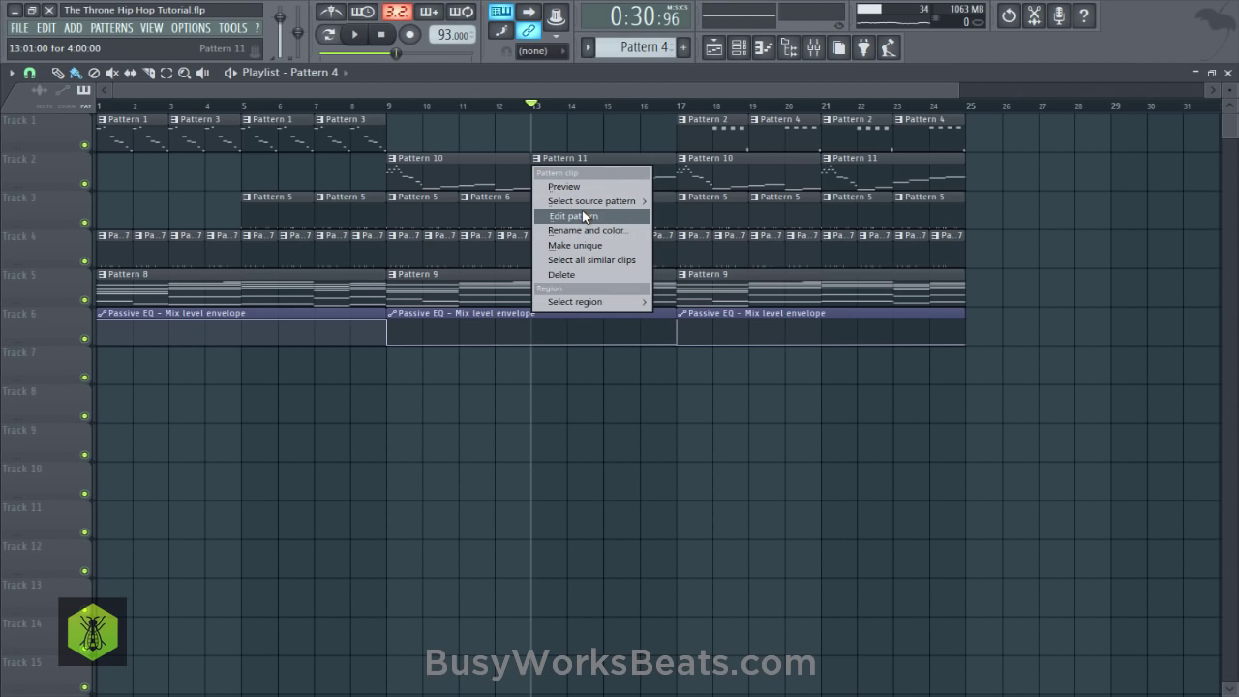
{"action": "left_click", "coordinate": [570, 216]}
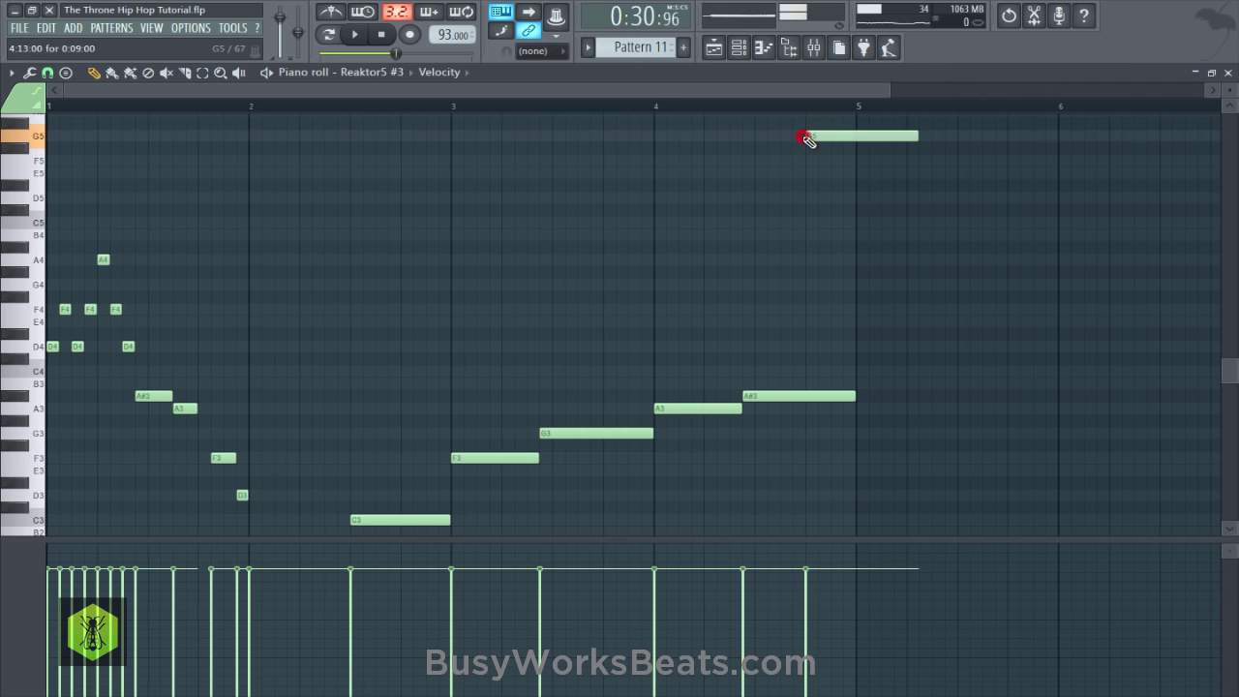
{"action": "left_click", "coordinate": [655, 105]}
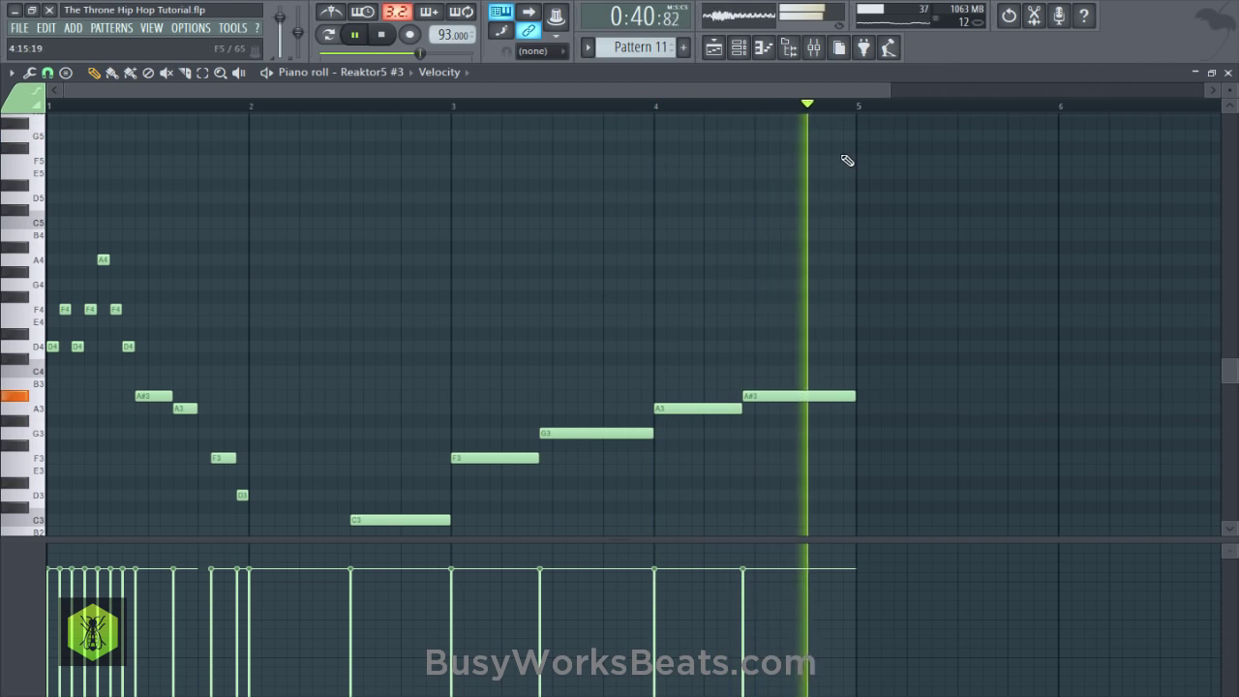
{"action": "key", "text": "space"}
{"action": "scroll", "coordinate": [834, 153], "scroll_direction": "up", "scroll_amount": 1}
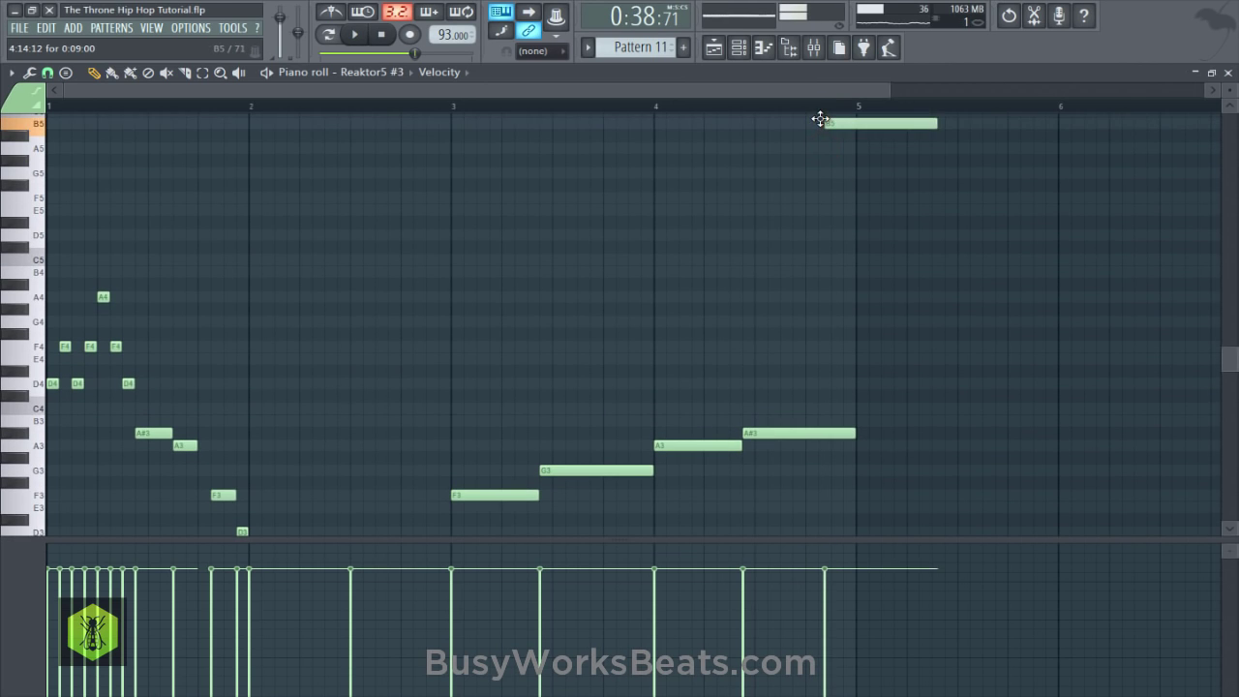
{"action": "left_click_drag", "start_coordinate": [820, 118], "coordinate": [815, 135]}
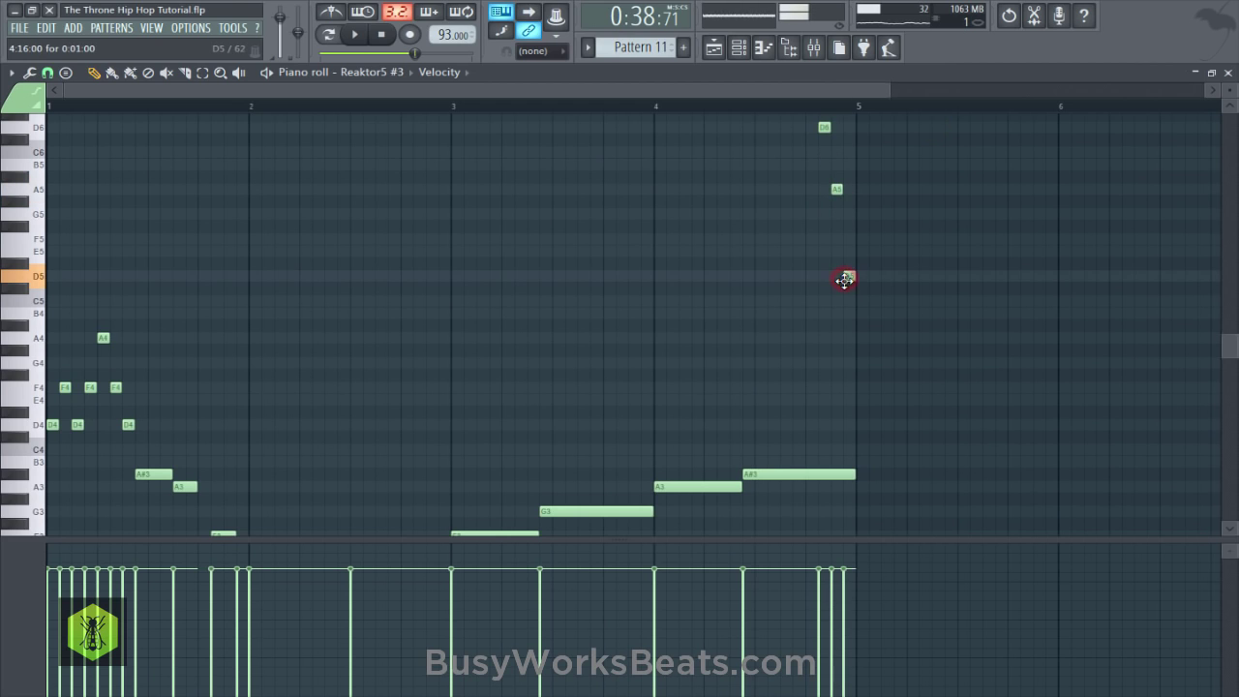
Shorten the last A#3 note to end where the D6 note starts, save the project, and return to the playlist.
{"action": "key", "text": "space"}
{"action": "left_click_drag", "start_coordinate": [852, 474], "coordinate": [822, 465]}
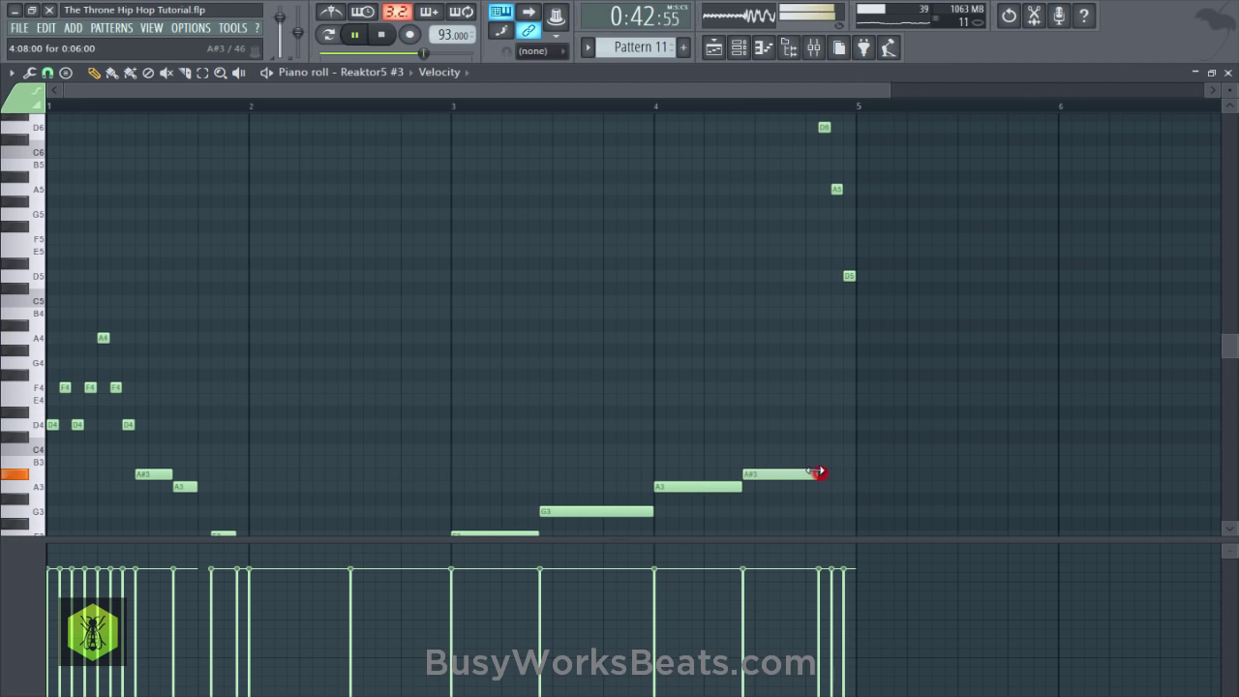
{"action": "key", "text": "ctrl+s"}
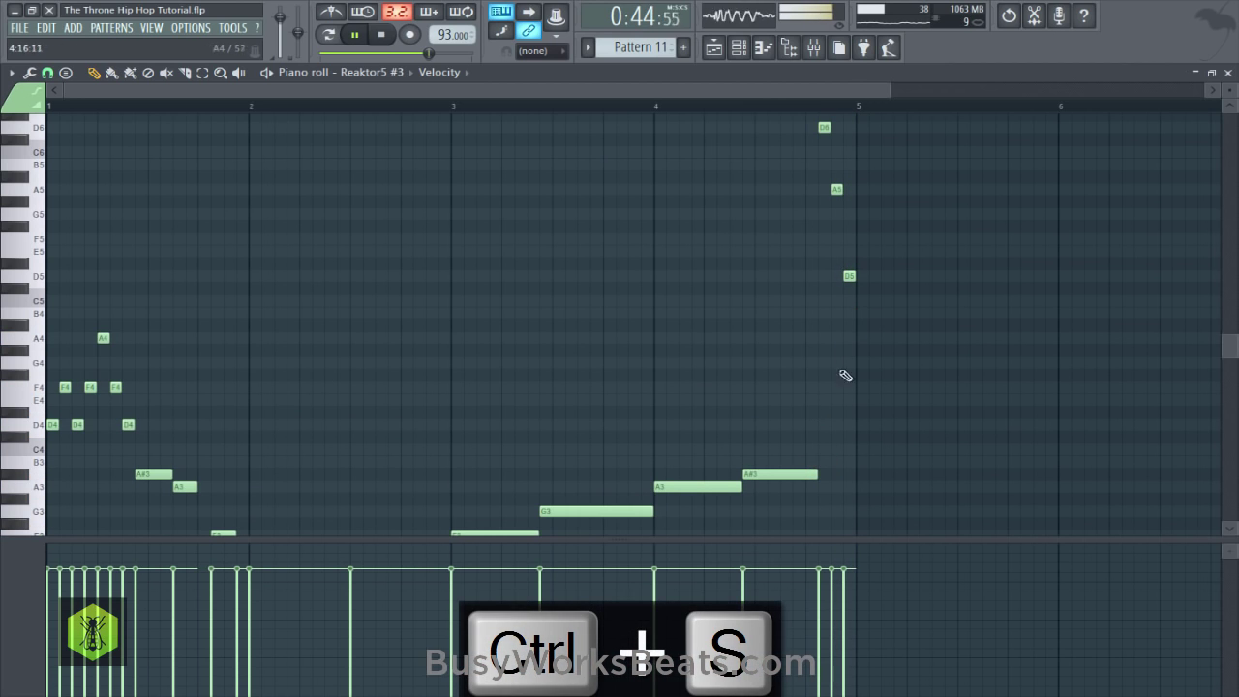
{"action": "left_click", "coordinate": [1231, 83]}
{"action": "left_click", "coordinate": [1175, 222]}
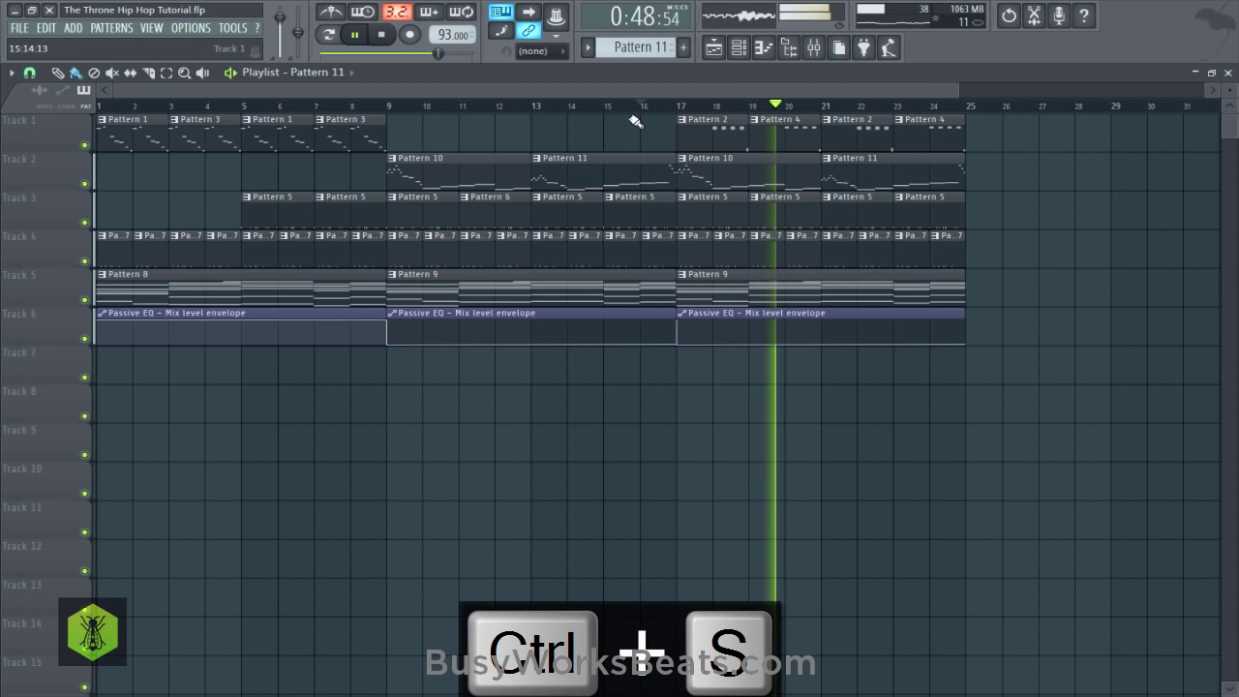
Load Fruity Compressor into the first effect slot of mixer Insert 3.
{"action": "scroll", "coordinate": [617, 95], "scroll_direction": "down", "scroll_amount": 3}
{"action": "scroll", "coordinate": [615, 106], "scroll_direction": "down", "scroll_amount": 2}
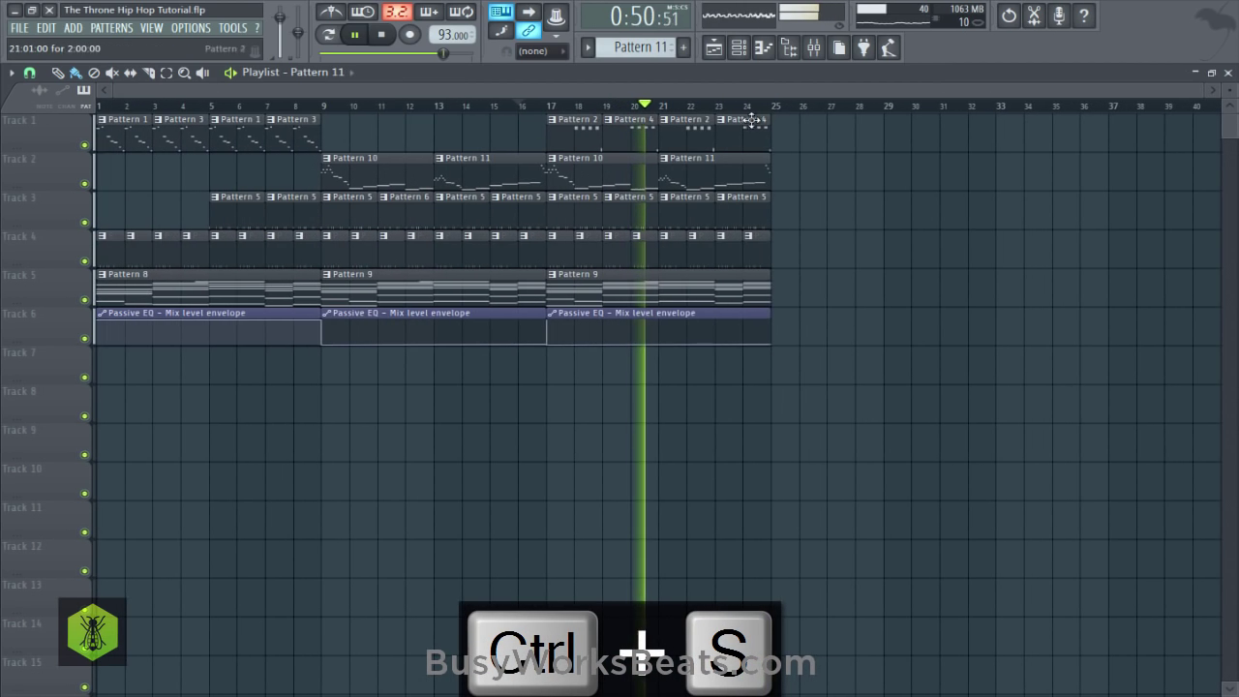
{"action": "left_click", "coordinate": [813, 54]}
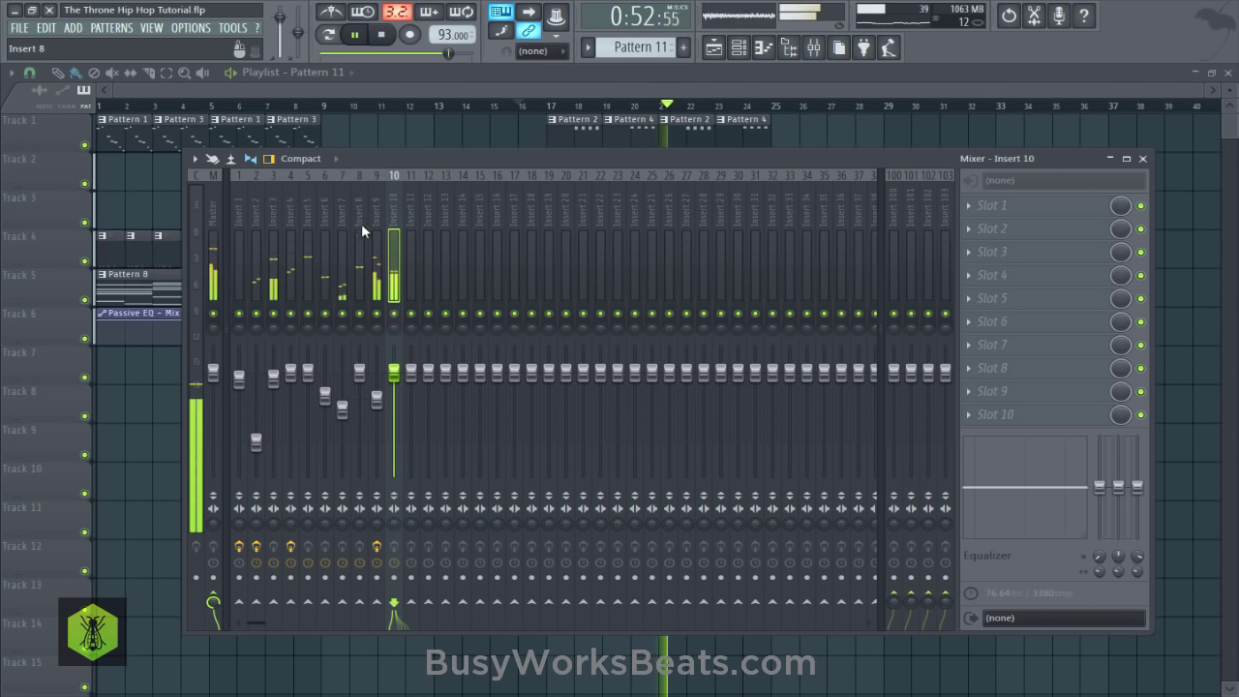
{"action": "left_click", "coordinate": [274, 201]}
{"action": "left_click", "coordinate": [1003, 232]}
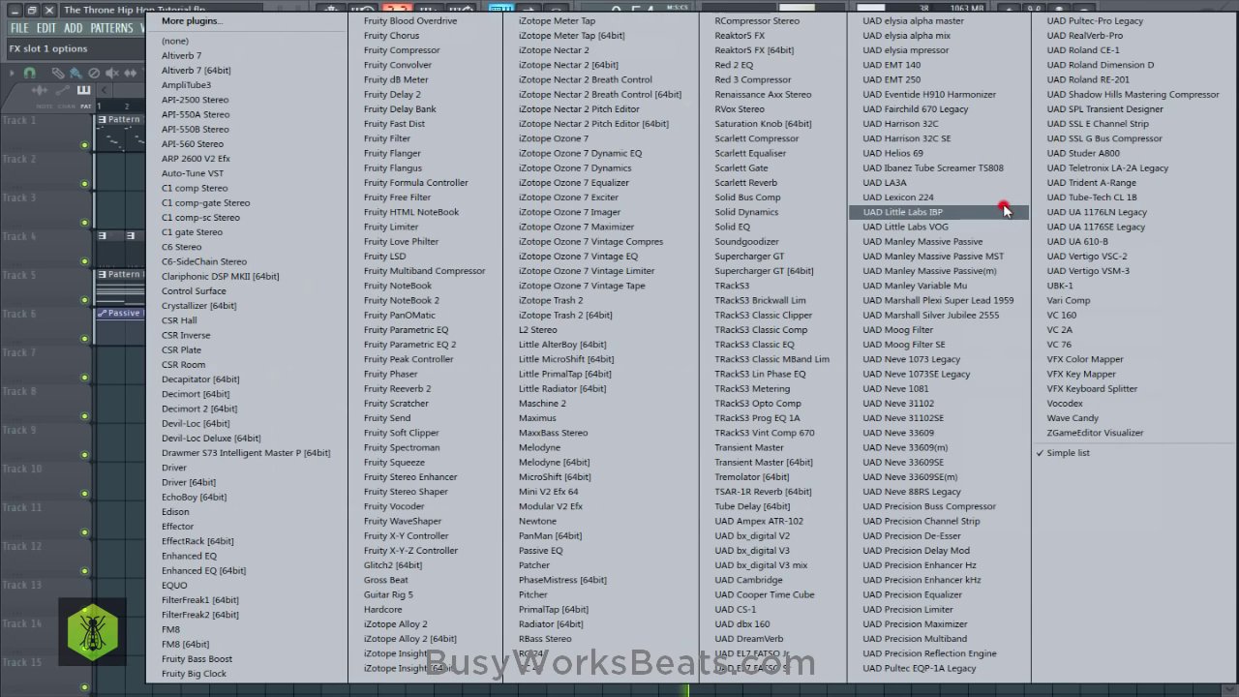
{"action": "left_click", "coordinate": [407, 49]}
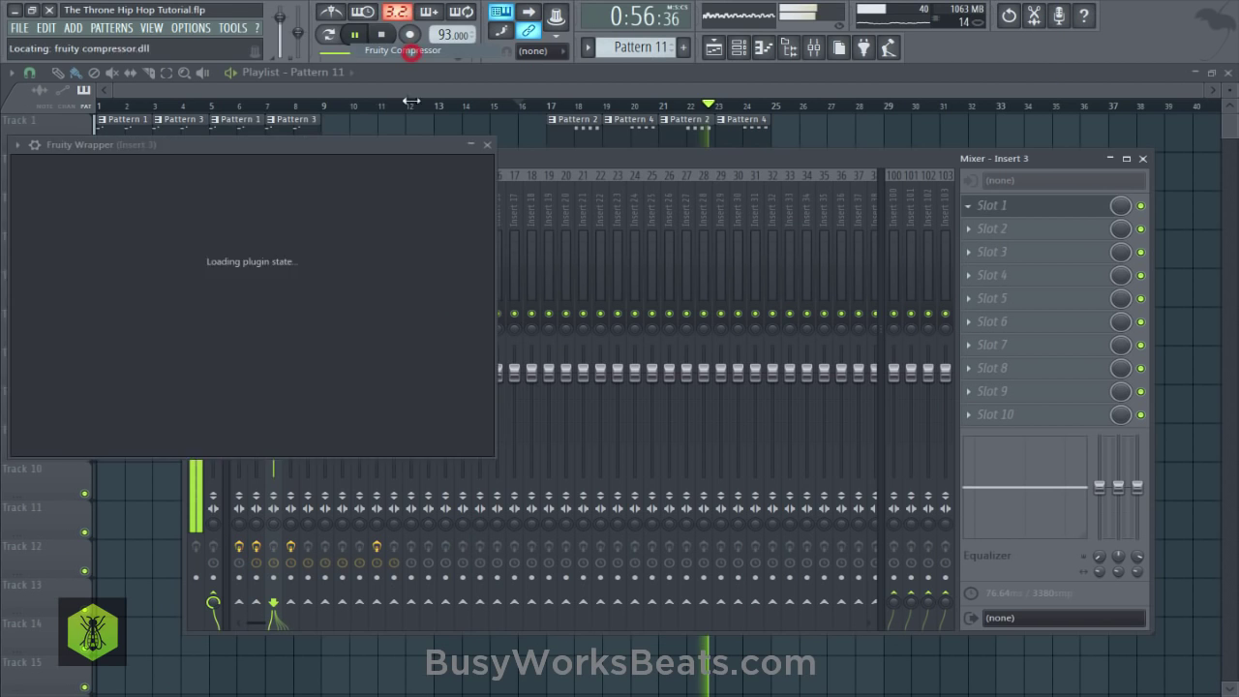
Set the compressor's ratio to 4.6:1, threshold to -23.1 dB, gain to 5.0 dB, attack to 6.7 ms and release to 294 ms.
{"action": "left_click", "coordinate": [232, 145]}
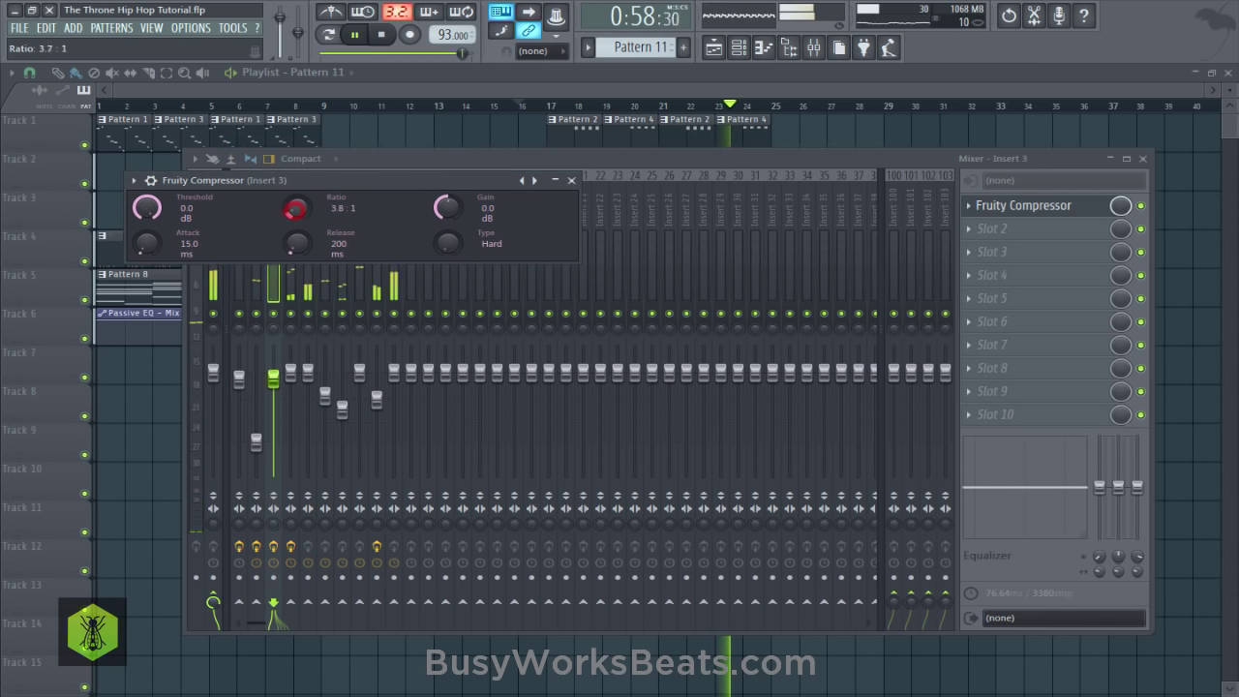
{"action": "left_click", "coordinate": [144, 209]}
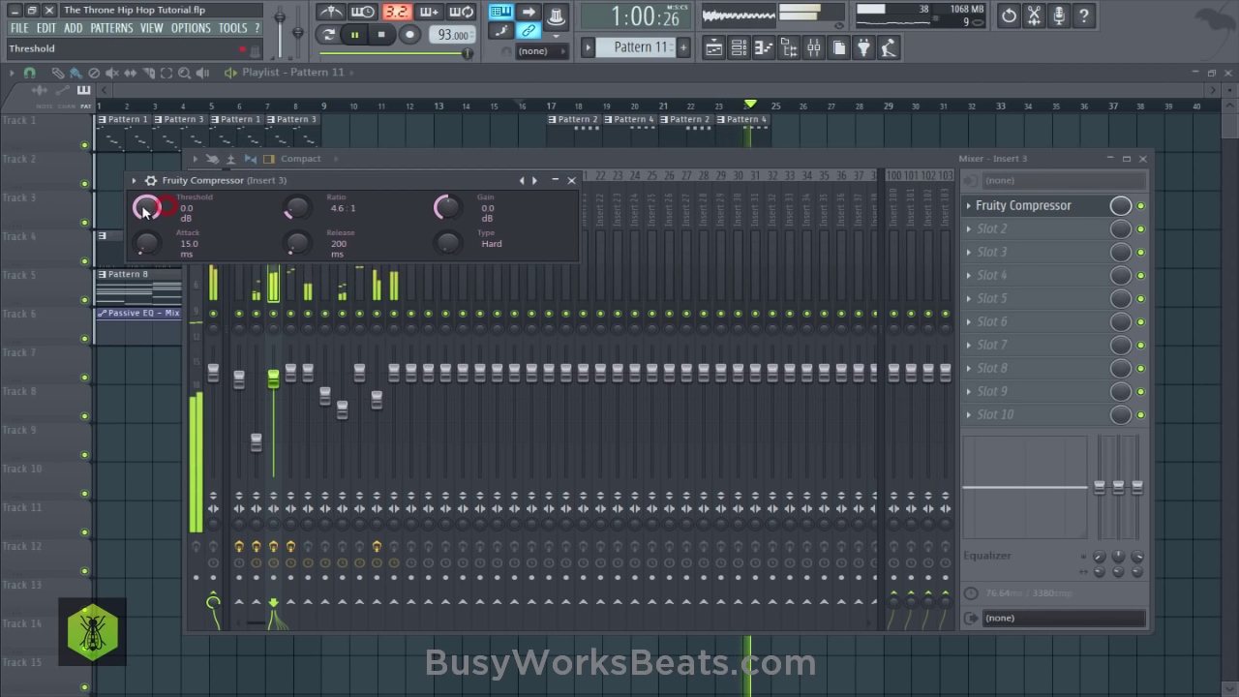
{"action": "left_click_drag", "start_coordinate": [144, 209], "coordinate": [144, 197]}
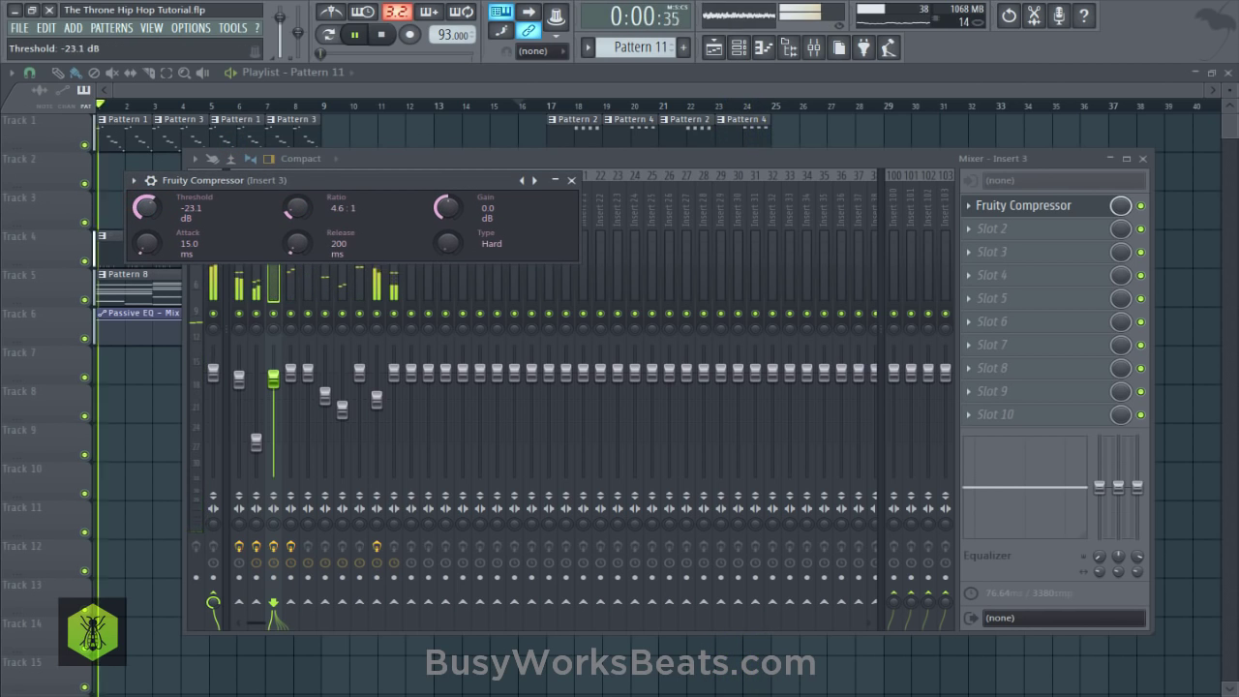
{"action": "left_click_drag", "start_coordinate": [450, 209], "coordinate": [450, 193]}
{"action": "left_click_drag", "start_coordinate": [147, 243], "coordinate": [147, 254]}
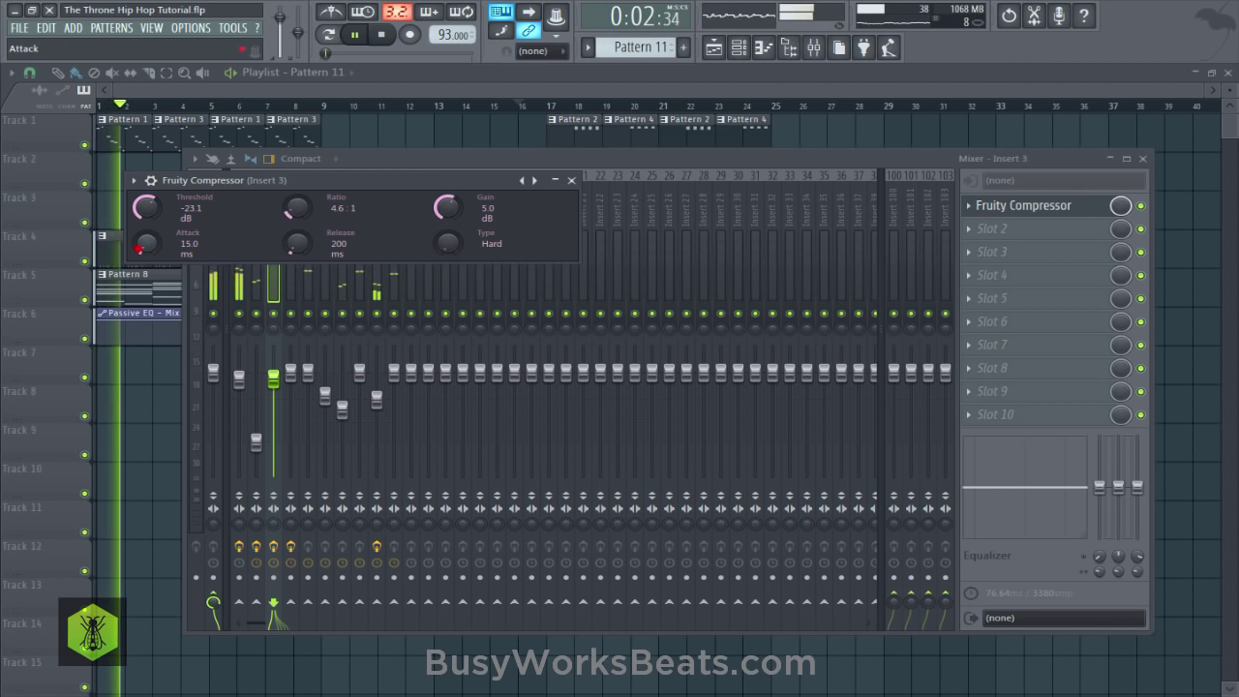
{"action": "left_click_drag", "start_coordinate": [299, 248], "coordinate": [300, 244]}
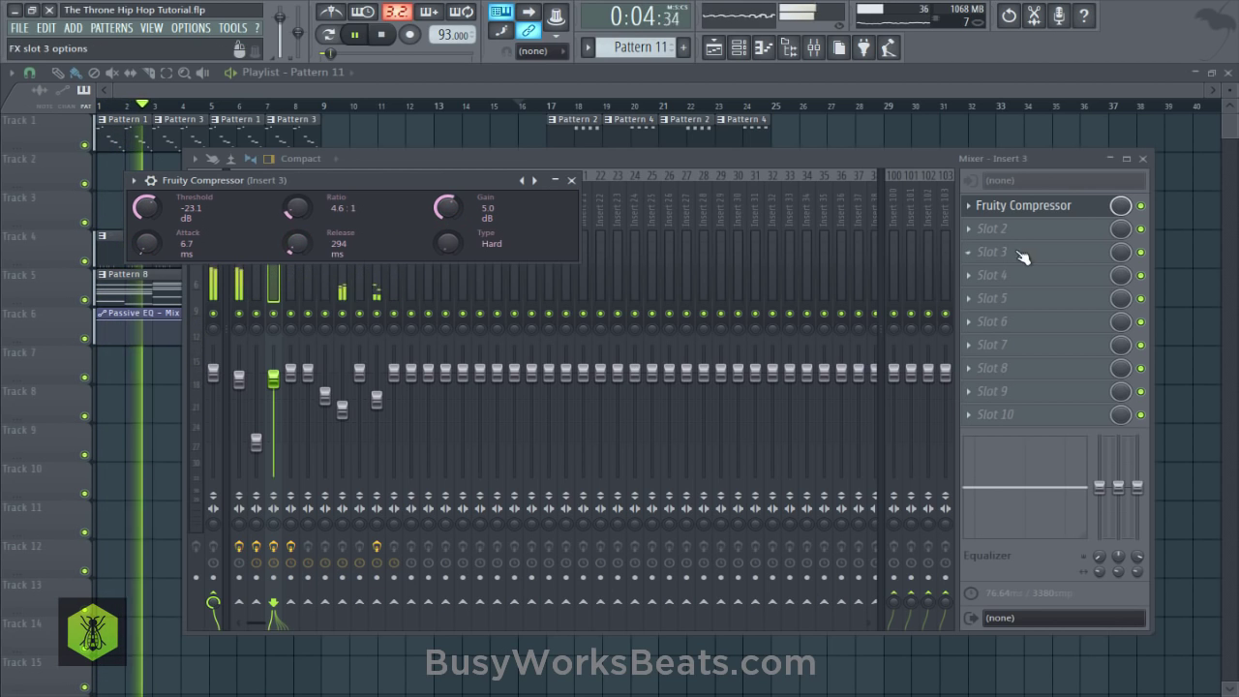
Listen to the arrangement with the compressor applied, lower the volume of Insert 3 slightly, and save the project.
{"action": "key", "text": "F9"}
{"action": "key", "text": "ctrl+s"}
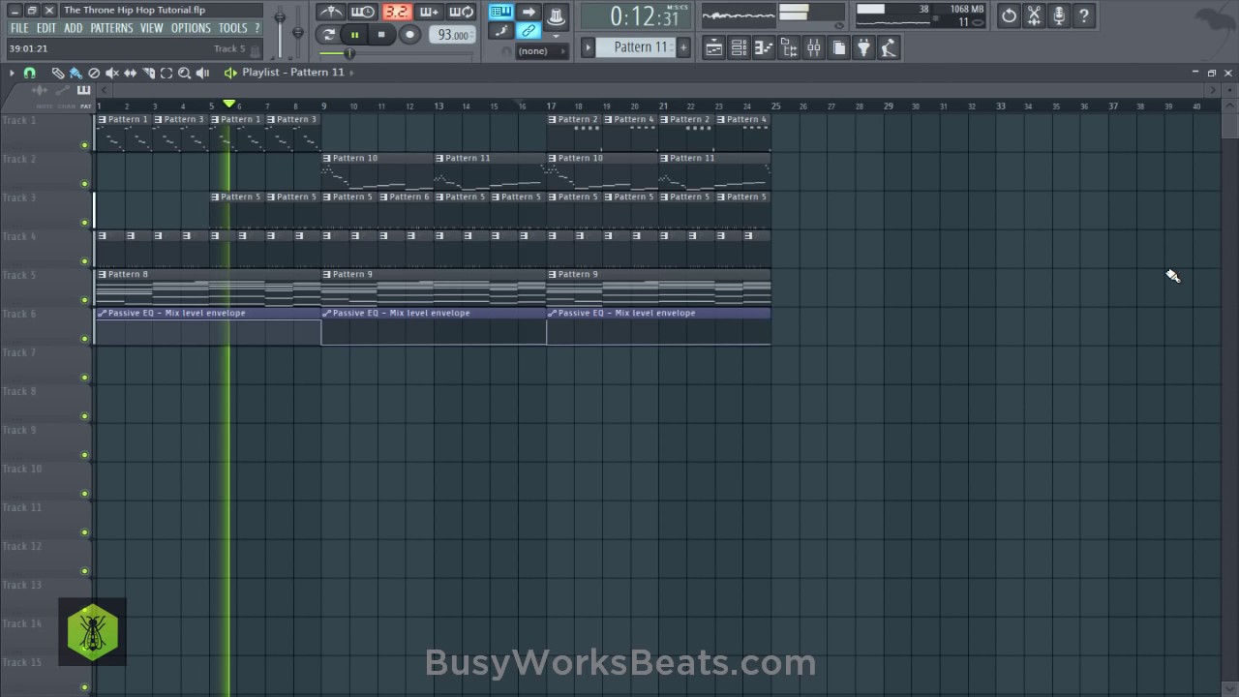
{"action": "left_click", "coordinate": [813, 56]}
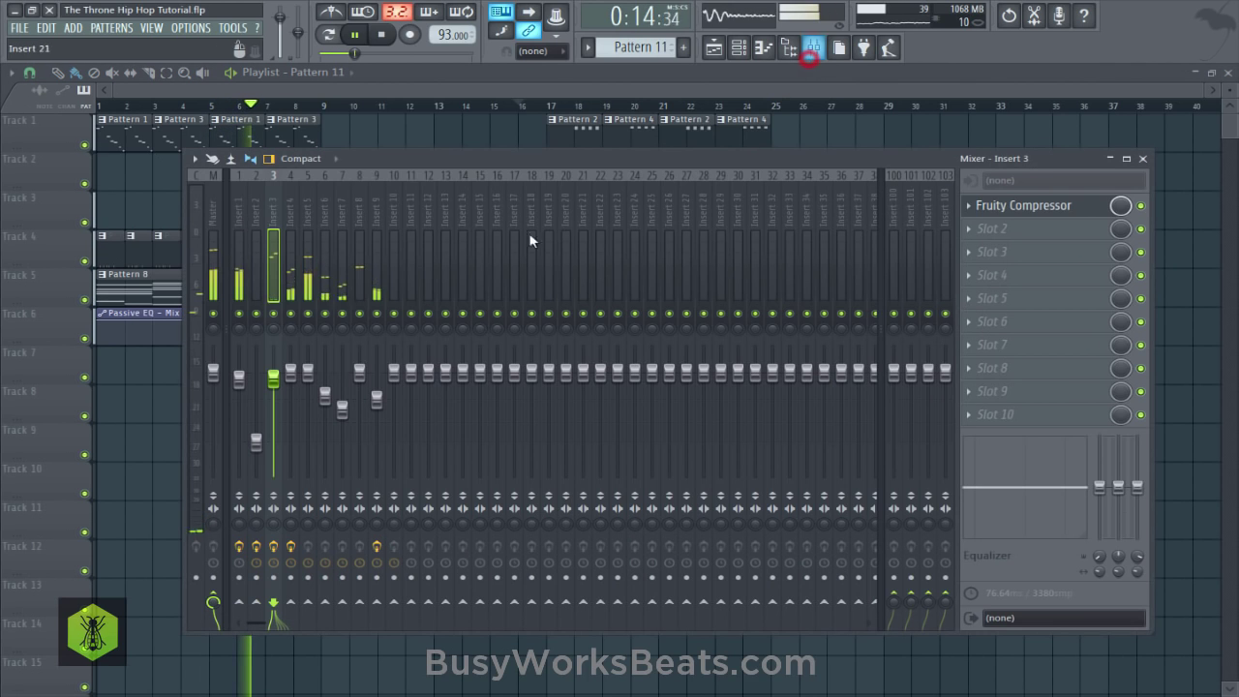
{"action": "key", "text": "ctrl+s"}
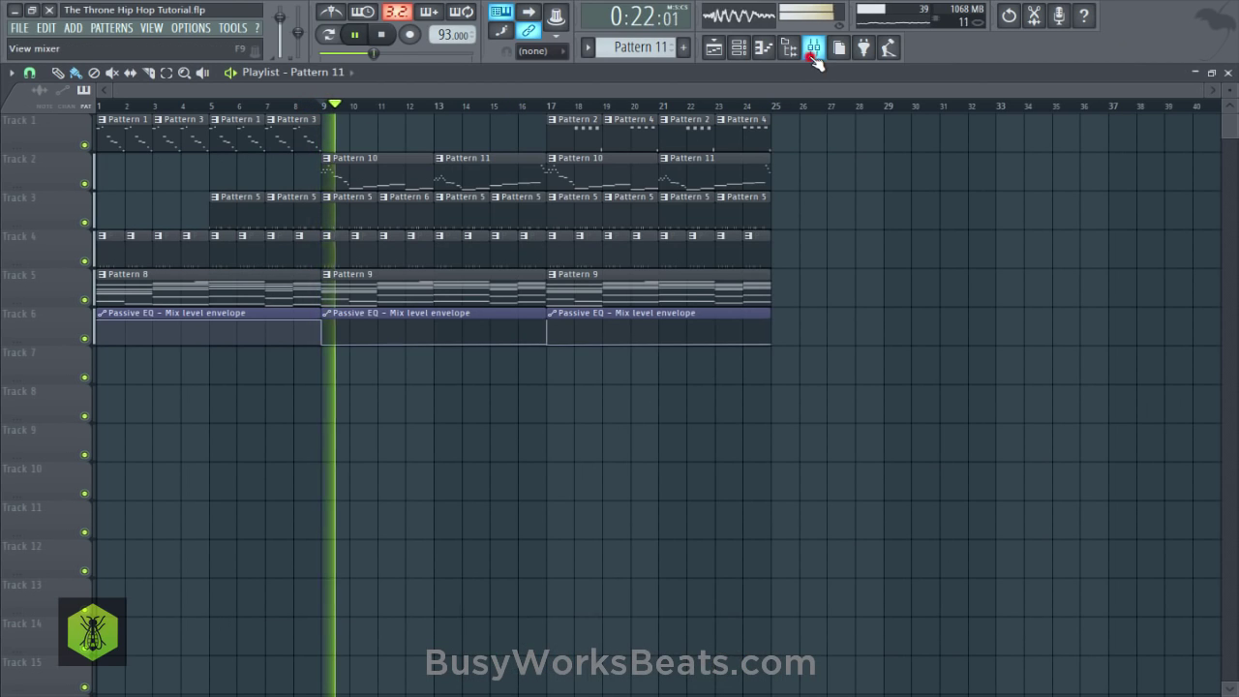
Remove the quick fade-out from the Snare 6 sample, close its settings and resume playback.
{"action": "left_click", "coordinate": [813, 56]}
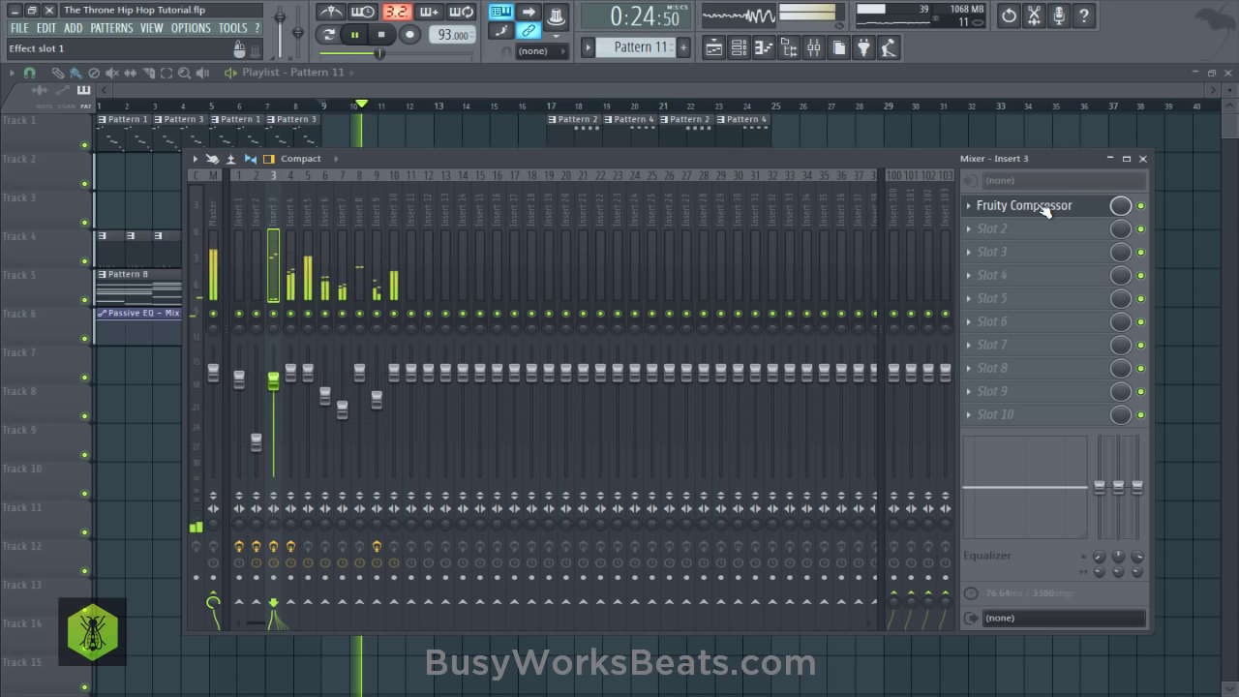
{"action": "left_click", "coordinate": [738, 50]}
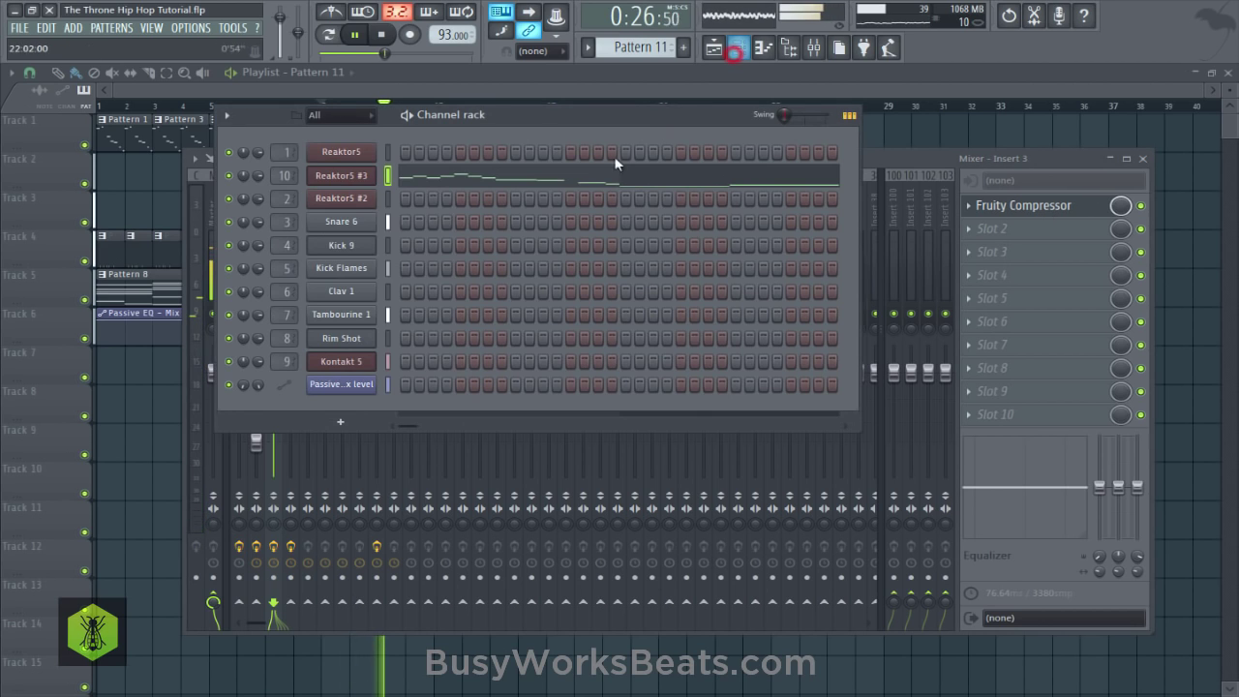
{"action": "left_click", "coordinate": [357, 228]}
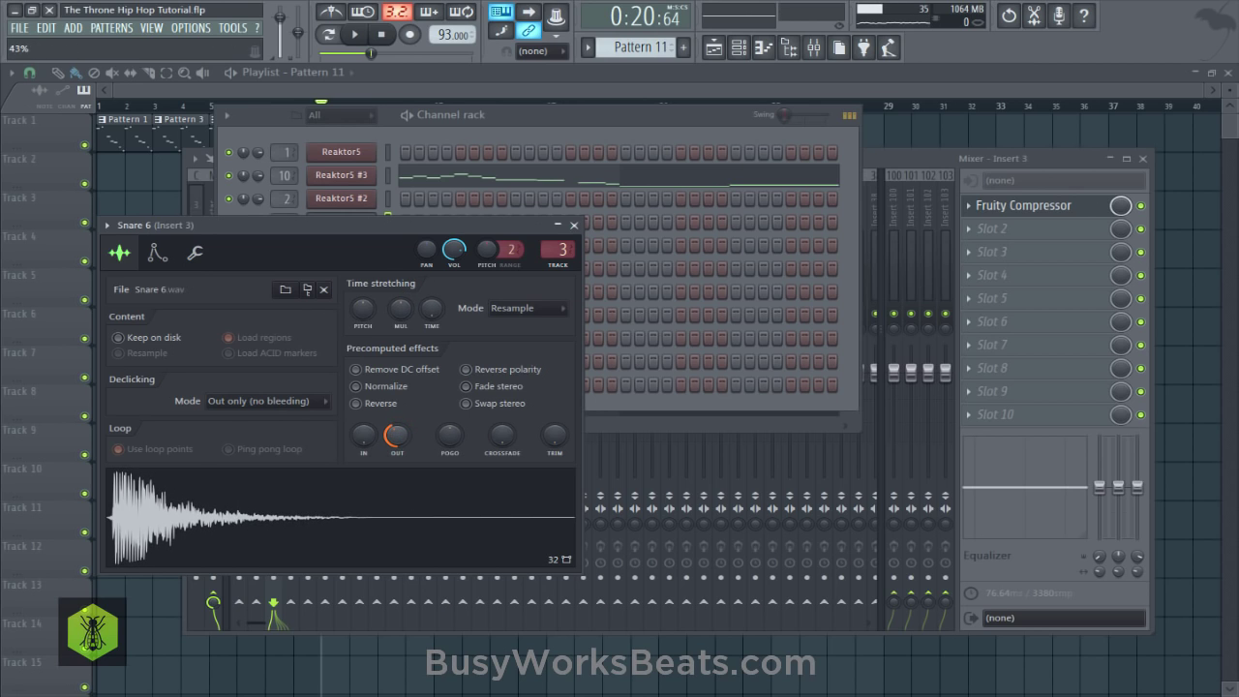
{"action": "left_click_drag", "start_coordinate": [395, 433], "coordinate": [396, 437]}
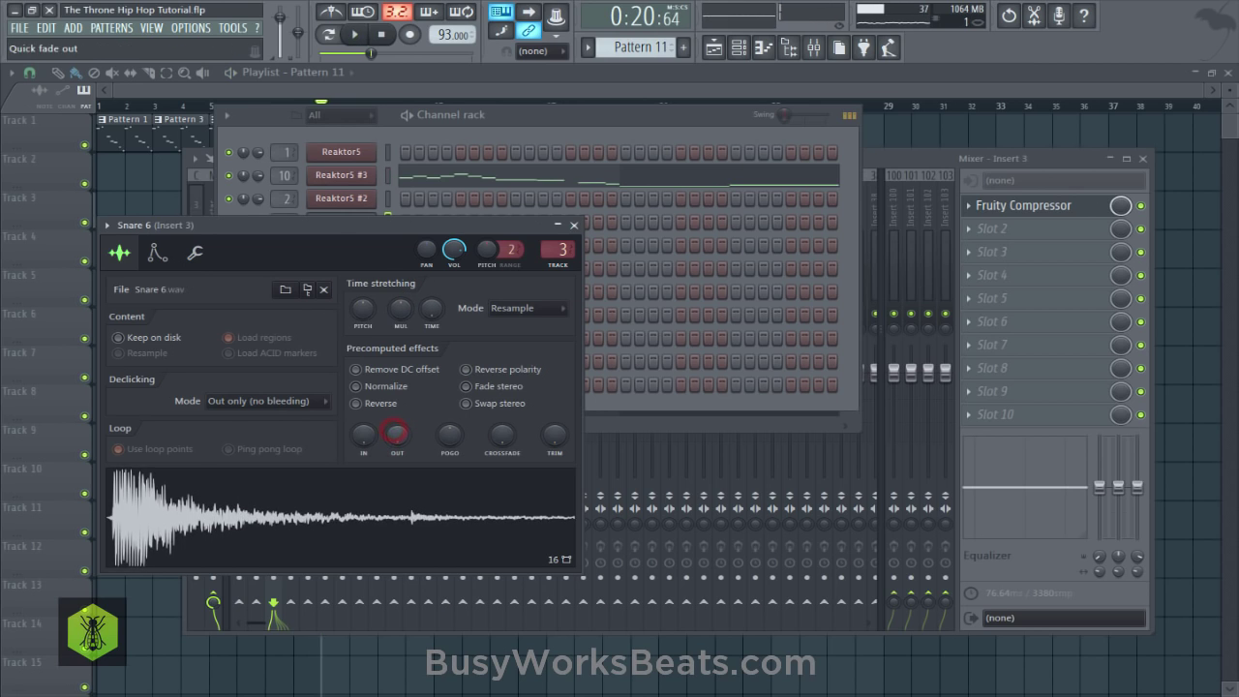
{"action": "left_click", "coordinate": [574, 225]}
{"action": "key", "text": "space"}
{"action": "left_click", "coordinate": [1192, 258]}
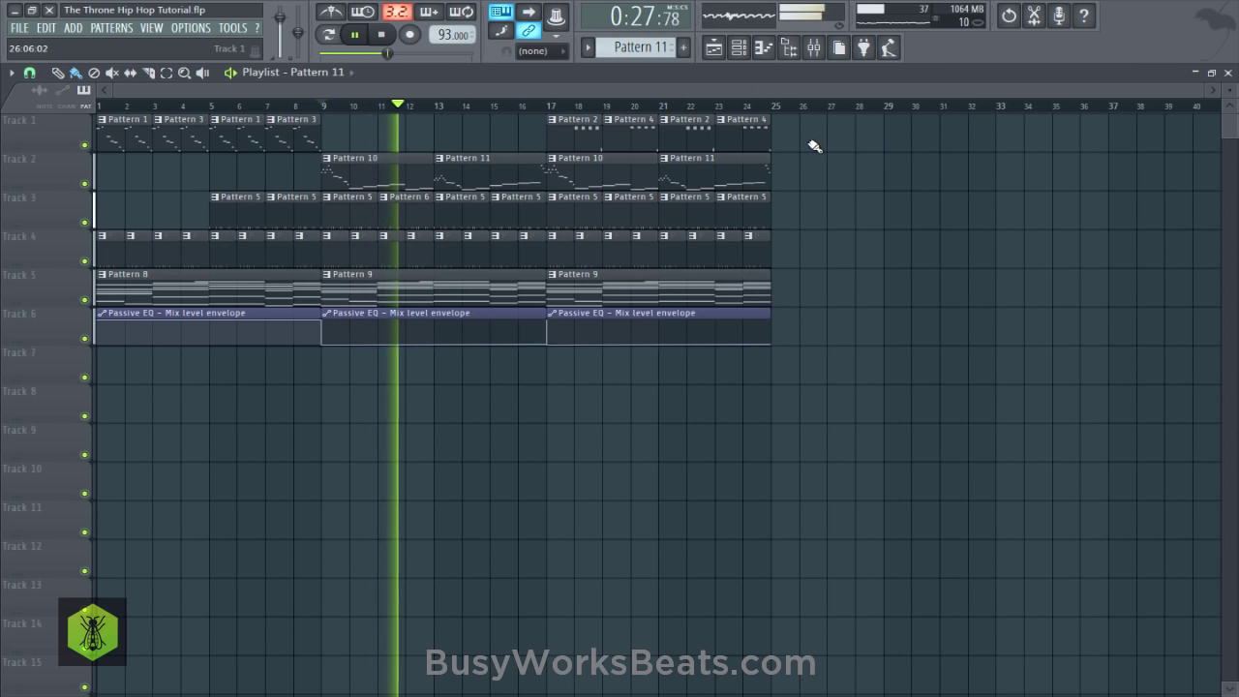
Switch to the empty Pattern 12, return to the playlist and save the project.
{"action": "left_click", "coordinate": [738, 55]}
{"action": "left_click_drag", "start_coordinate": [655, 50], "coordinate": [654, 45]}
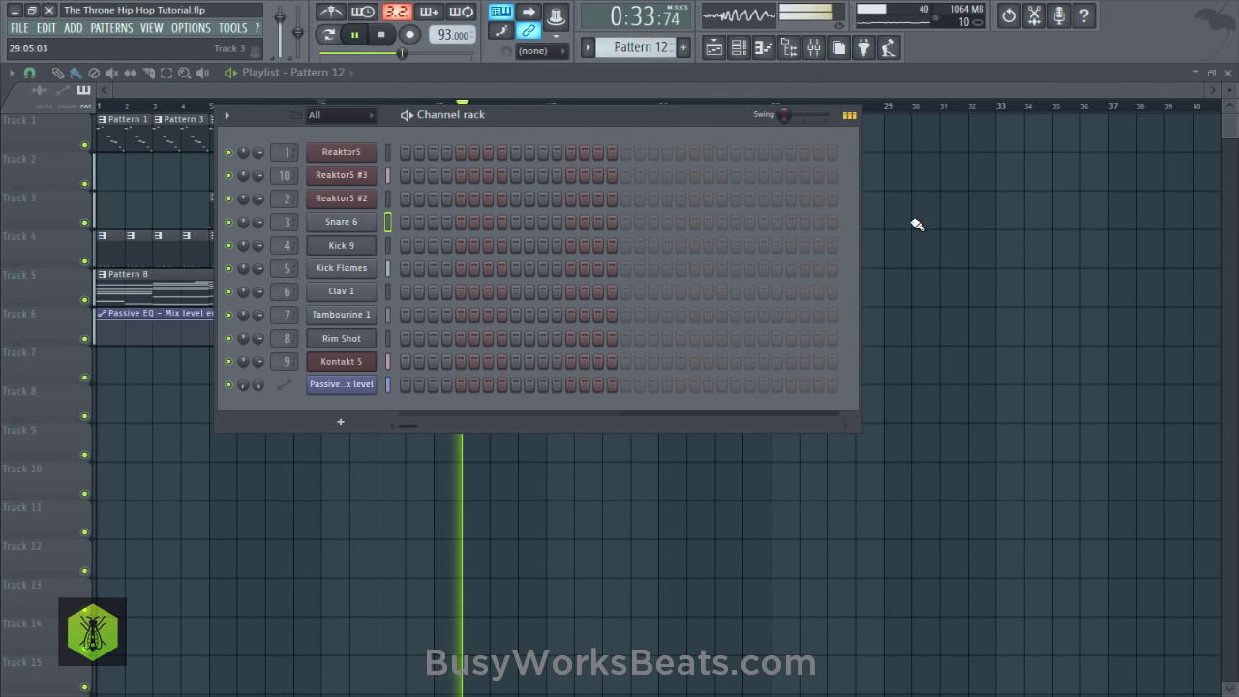
{"action": "right_click", "coordinate": [915, 225]}
{"action": "key", "text": "ctrl+s"}
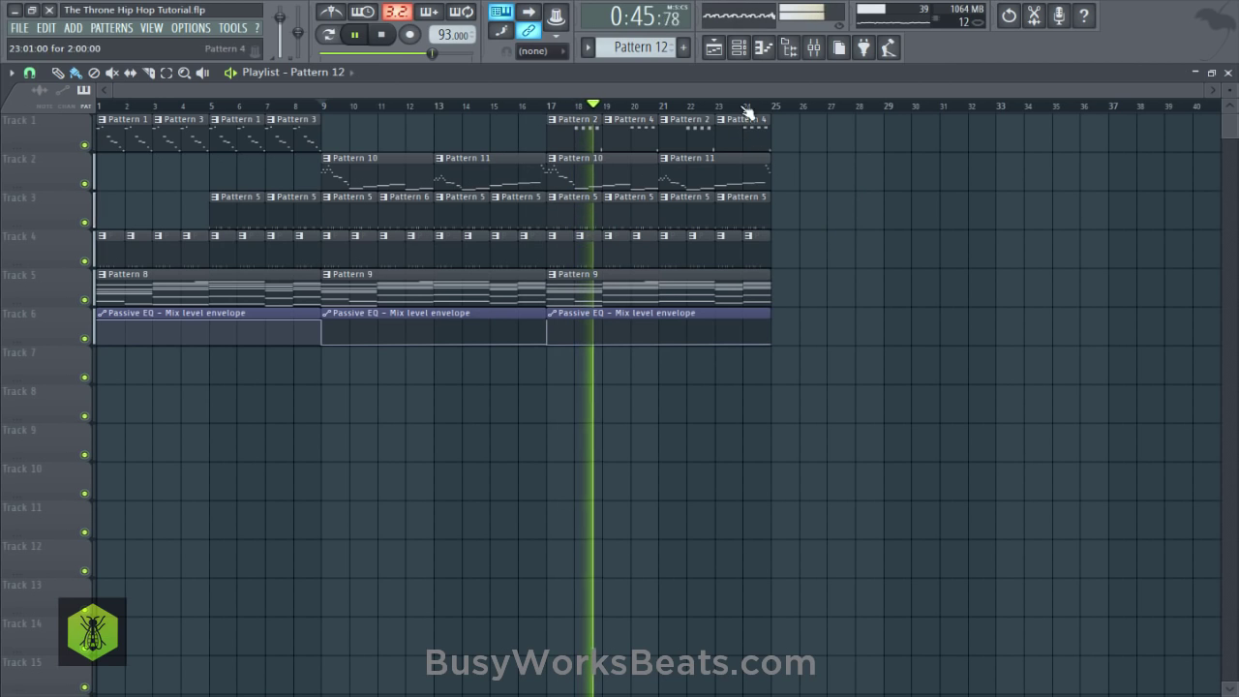
Stop playback and create an automation clip for the Contour parameter of Reaktor5 #3.
{"action": "left_click", "coordinate": [738, 47]}
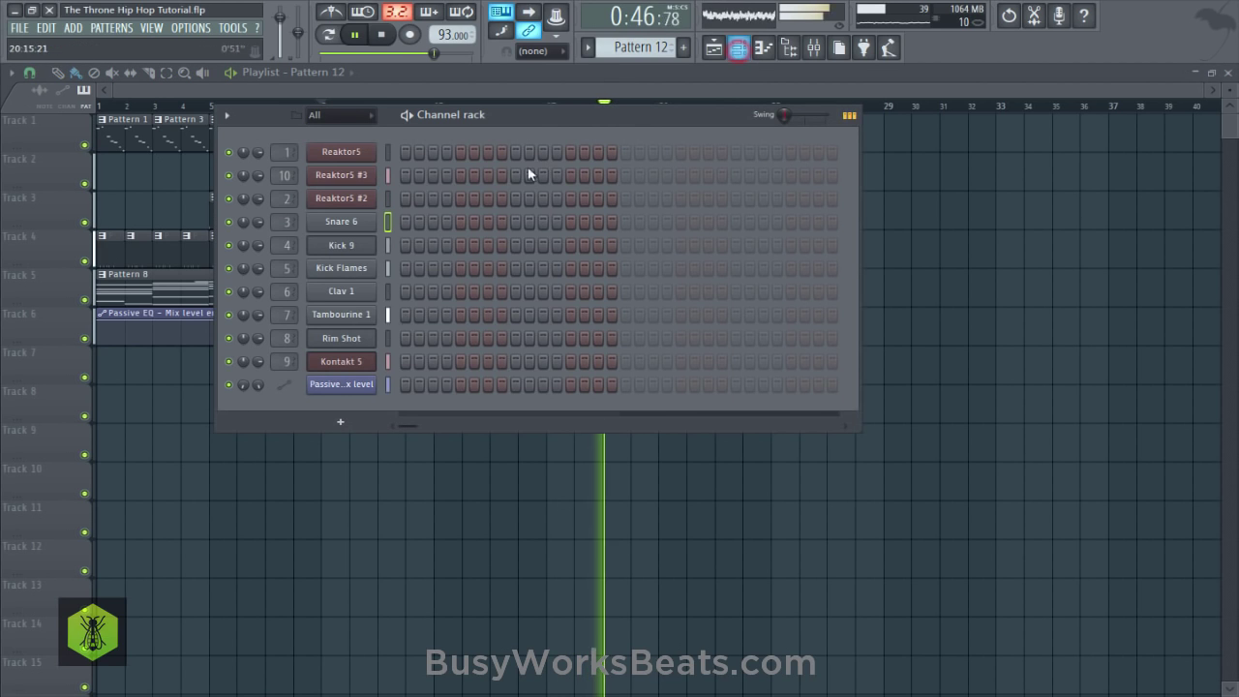
{"action": "key", "text": "space"}
{"action": "left_click", "coordinate": [341, 178]}
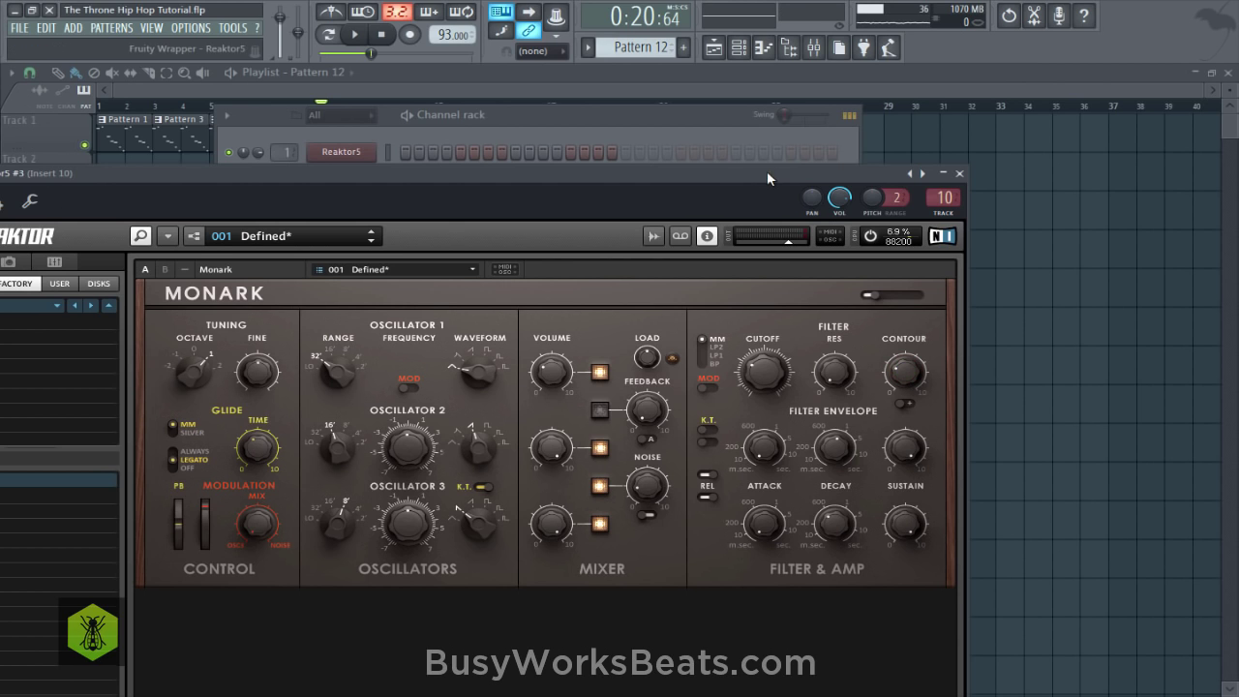
{"action": "left_click_drag", "start_coordinate": [769, 173], "coordinate": [945, 173]}
{"action": "left_click", "coordinate": [117, 174]}
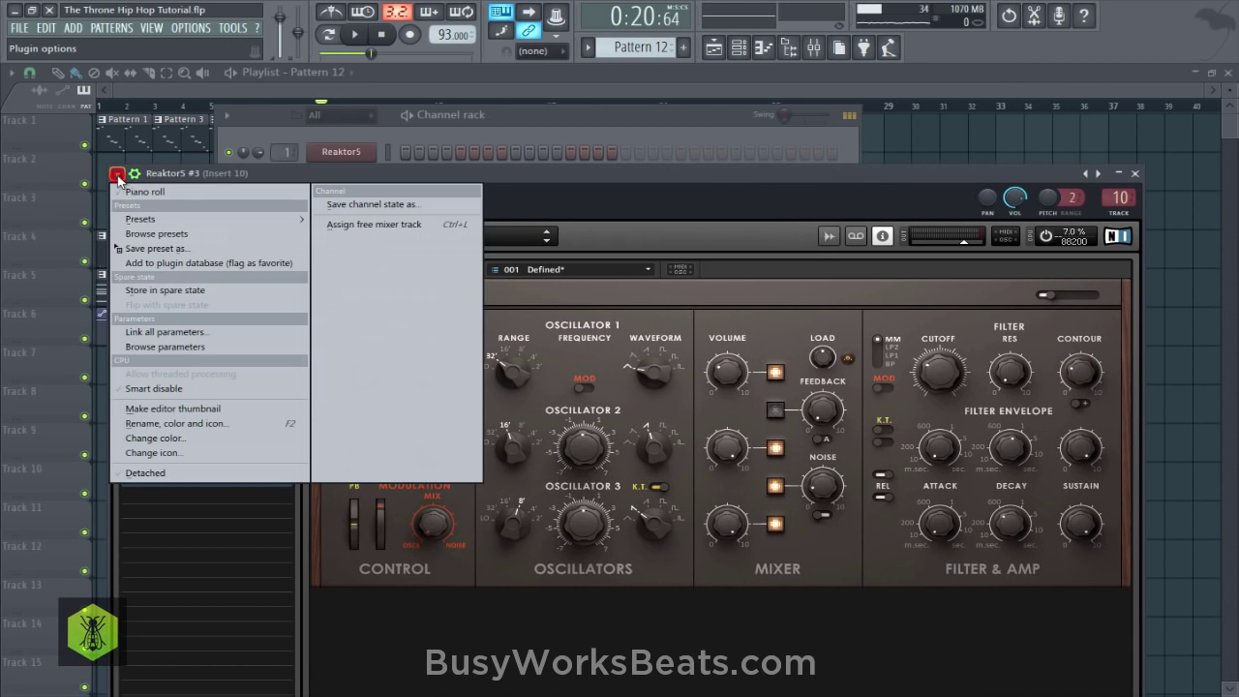
{"action": "left_click", "coordinate": [176, 347]}
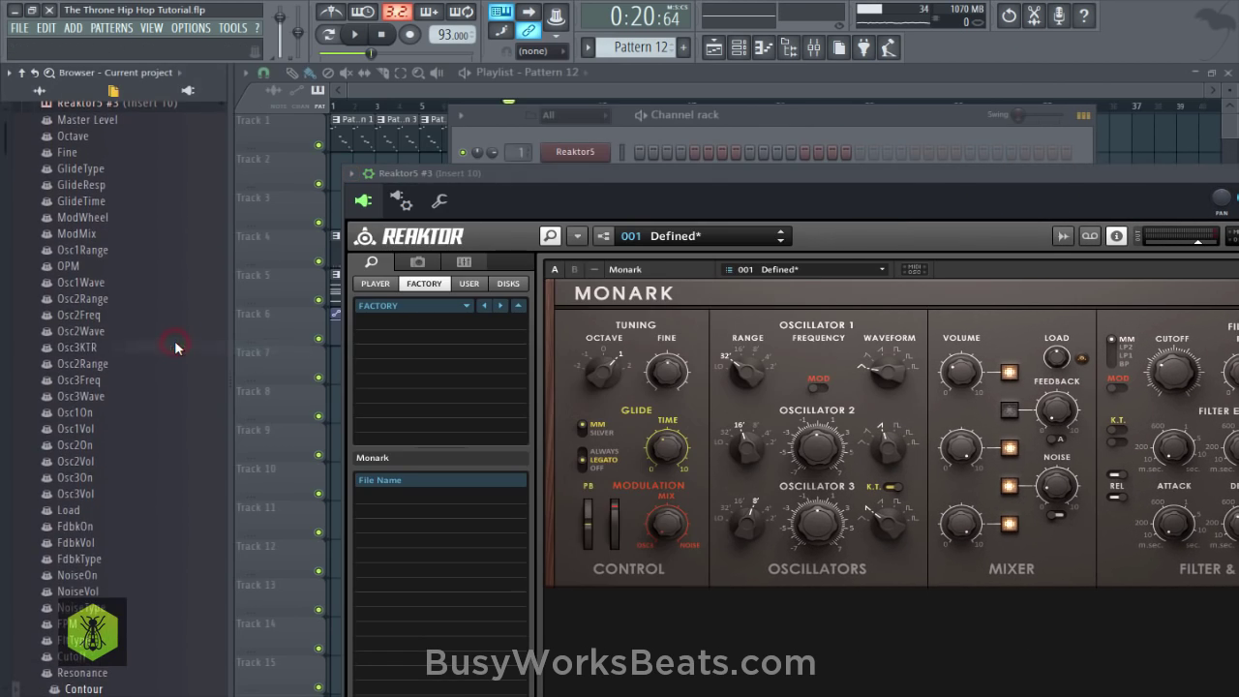
{"action": "right_click", "coordinate": [83, 687]}
{"action": "left_click", "coordinate": [139, 561]}
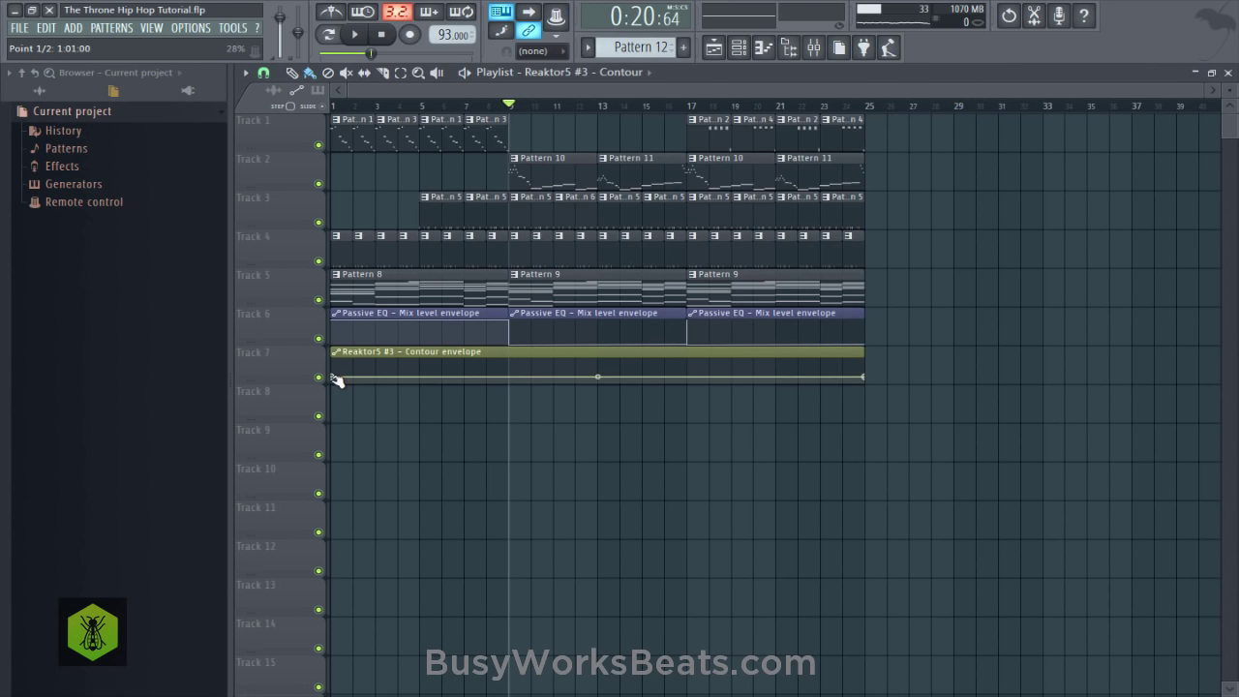
Shape the Contour envelope with points at bars 17 and 21, rising to bar 21 and falling by bar 25, and save the project.
{"action": "left_click", "coordinate": [334, 378]}
{"action": "left_click", "coordinate": [688, 377]}
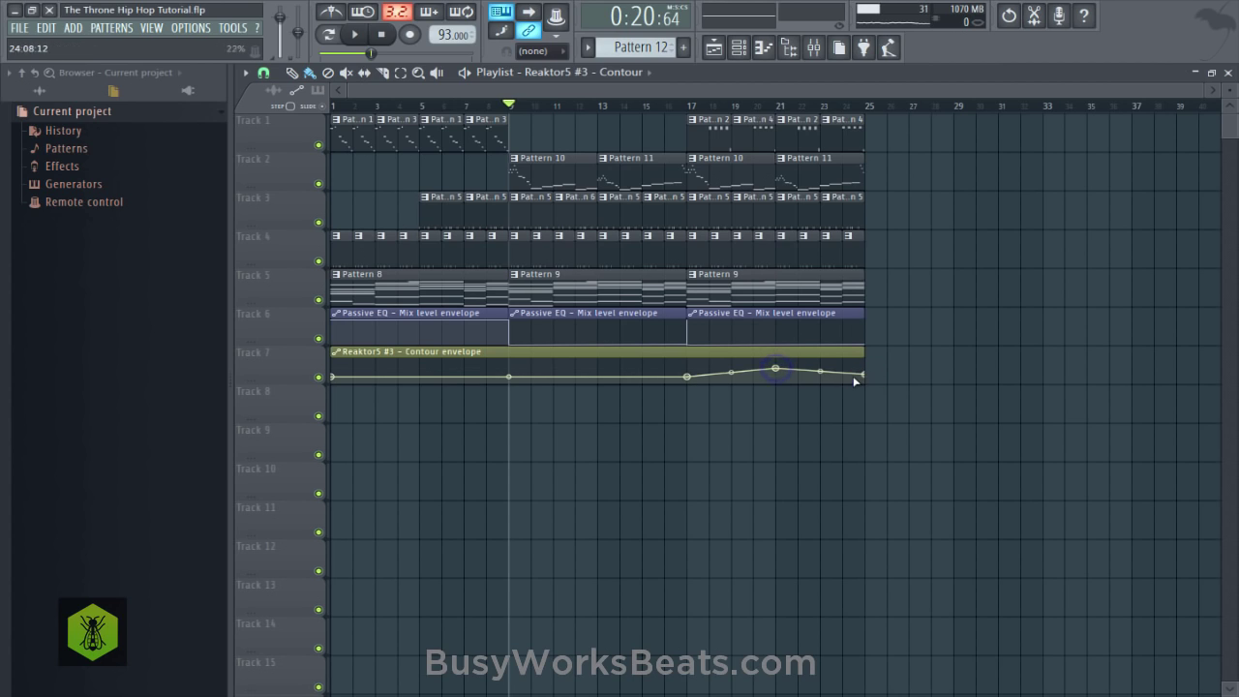
{"action": "right_click", "coordinate": [864, 376]}
{"action": "left_click", "coordinate": [910, 636]}
{"action": "key", "text": "space"}
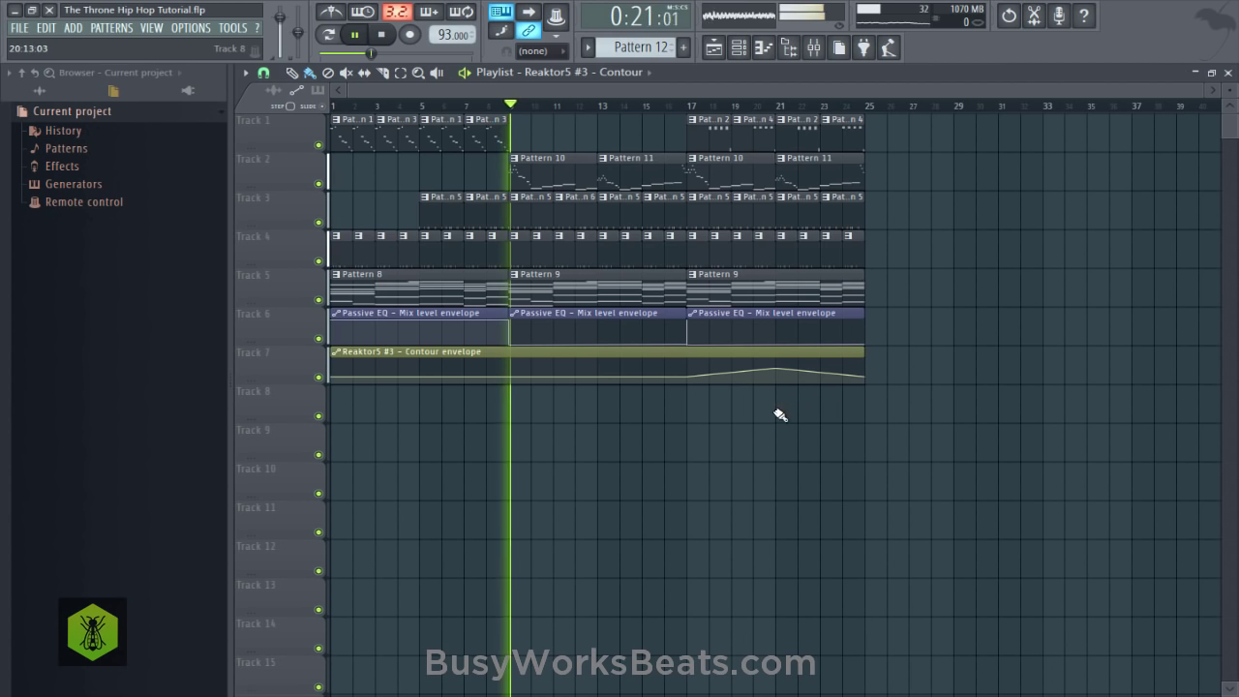
{"action": "right_click", "coordinate": [774, 413]}
{"action": "key", "text": "ctrl+s"}
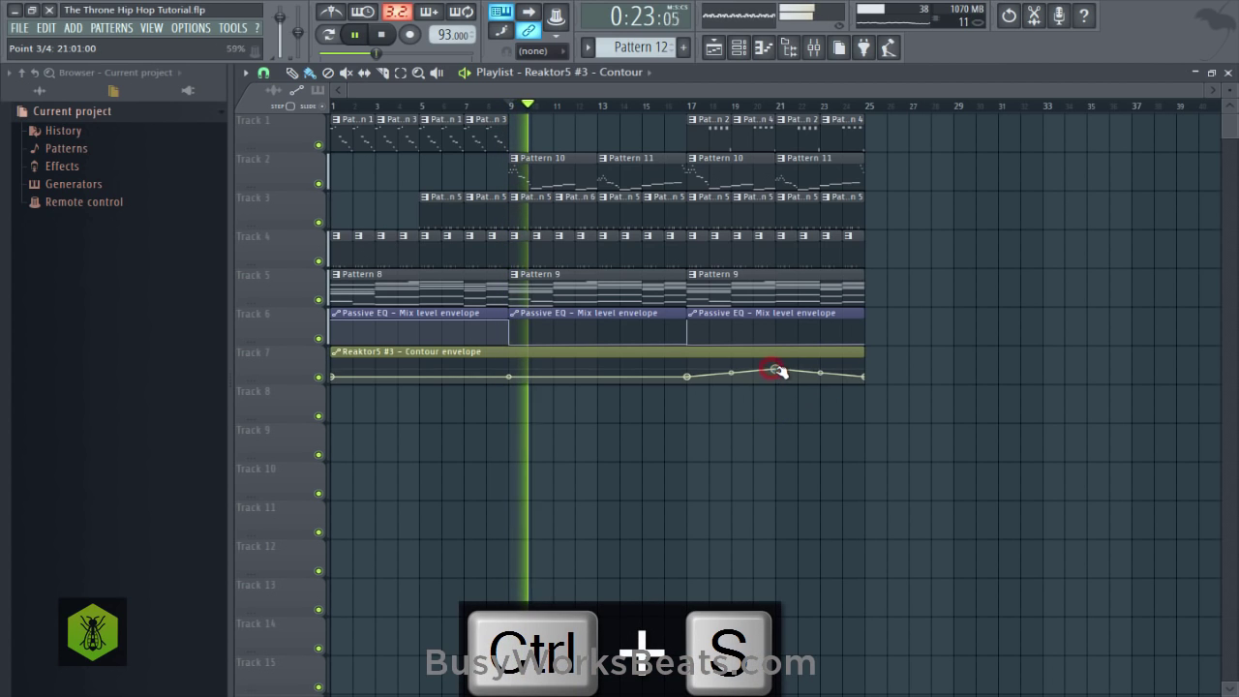
Lower the Contour envelope's point at bar 21 to 53% and hide the browser.
{"action": "left_click_drag", "start_coordinate": [777, 372], "coordinate": [778, 369]}
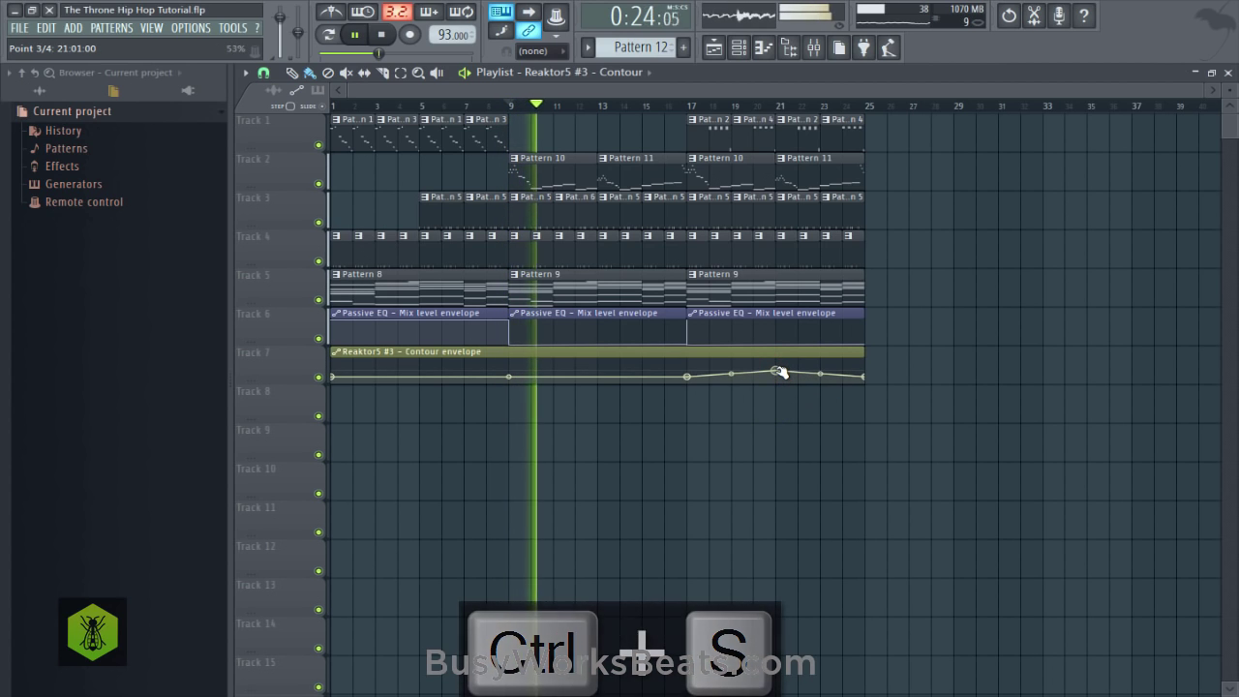
{"action": "right_click", "coordinate": [760, 489]}
{"action": "left_click", "coordinate": [789, 47]}
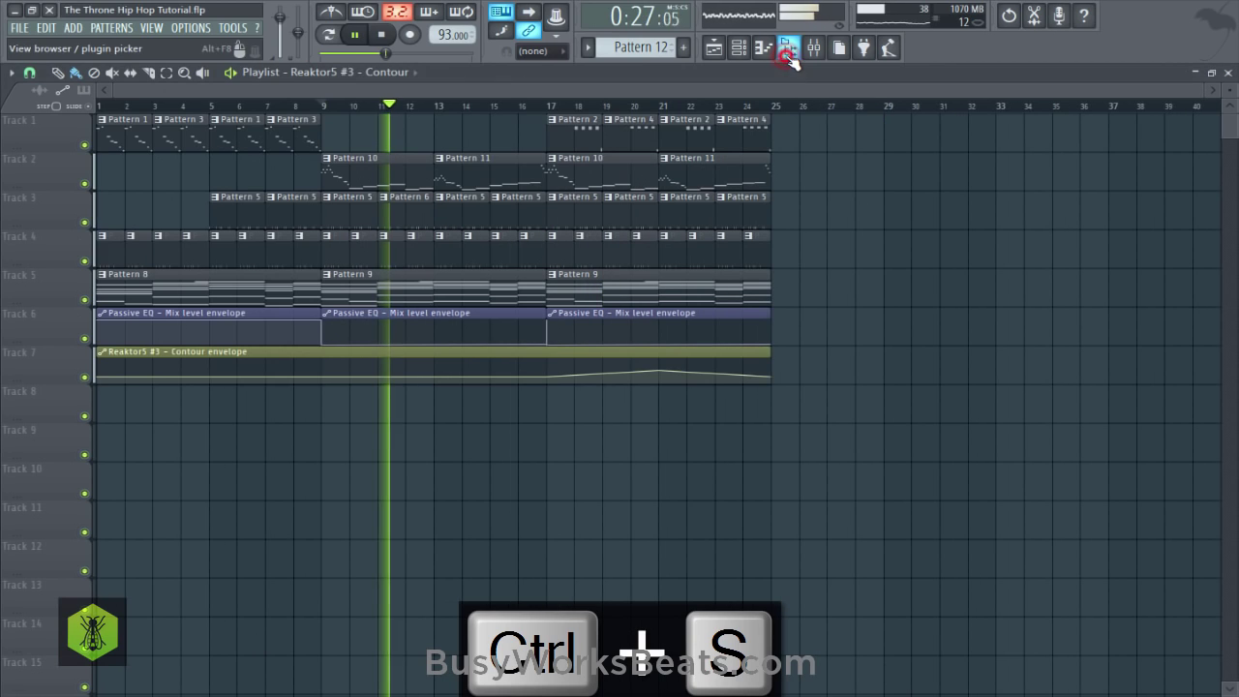
{"action": "right_click", "coordinate": [922, 224]}
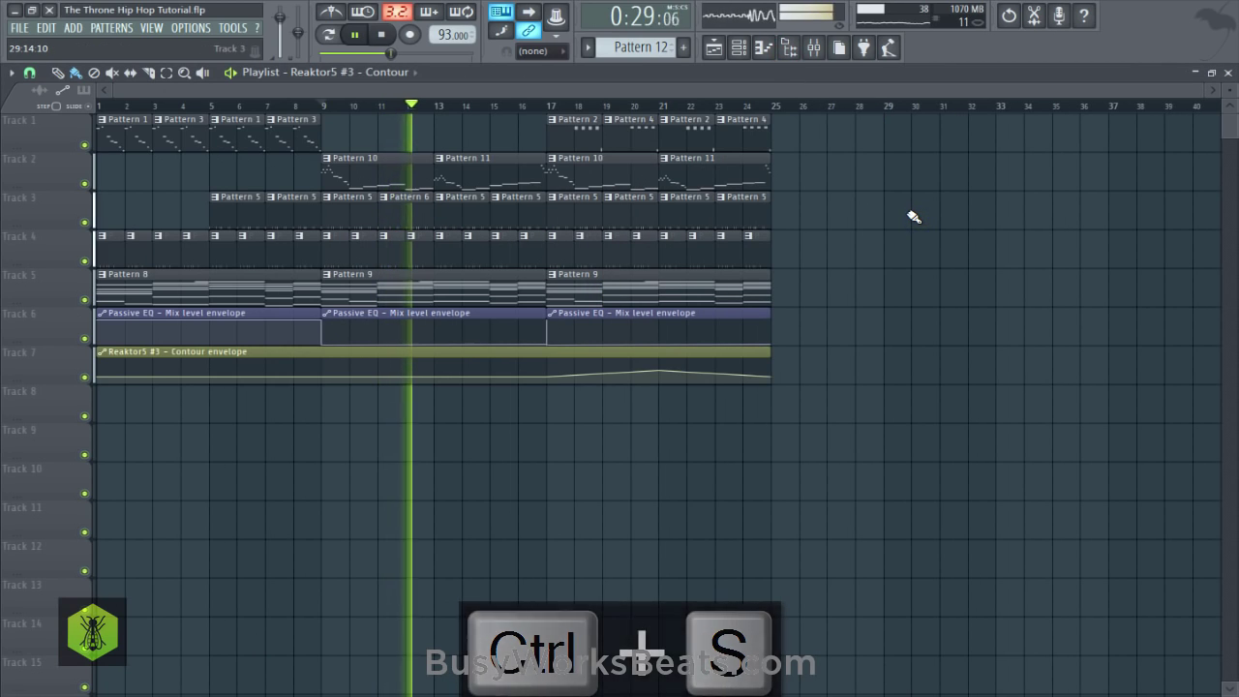
Audition the cymbal samples of the Fire Drum Kit in Ultimate Producer Bundle 2 during playback.
{"action": "left_click", "coordinate": [789, 49]}
{"action": "left_click", "coordinate": [39, 90]}
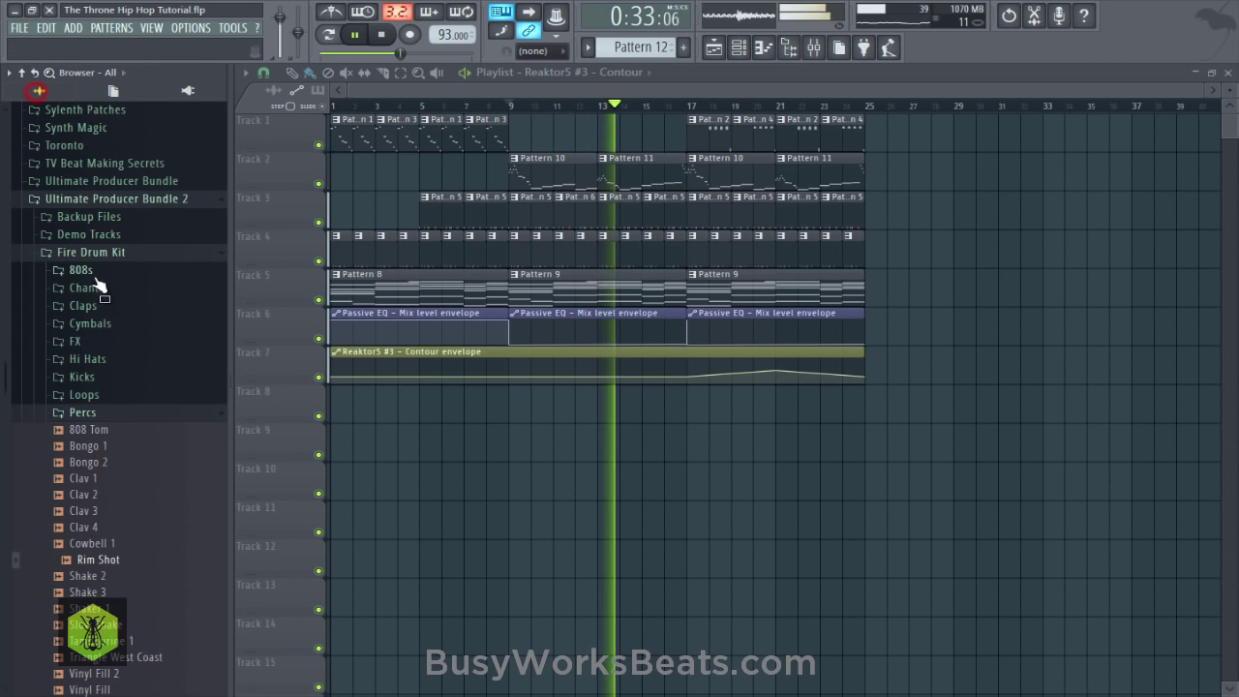
{"action": "left_click", "coordinate": [124, 326]}
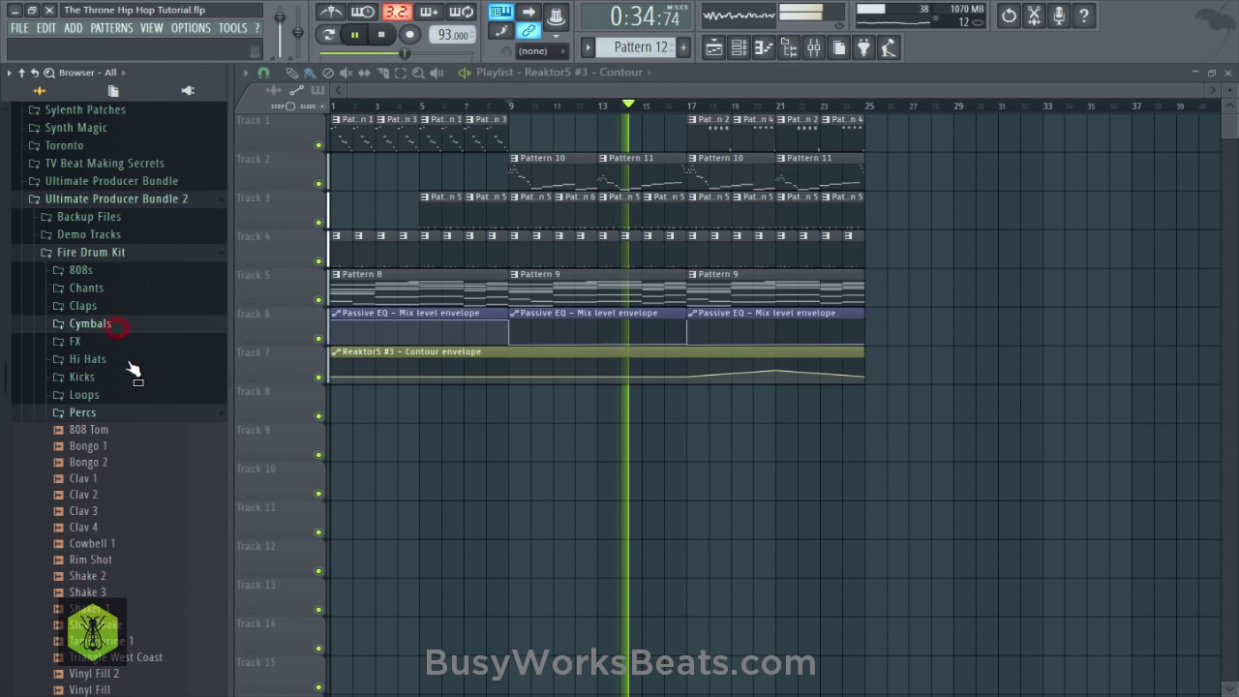
{"action": "left_click", "coordinate": [126, 341]}
{"action": "left_click", "coordinate": [130, 357]}
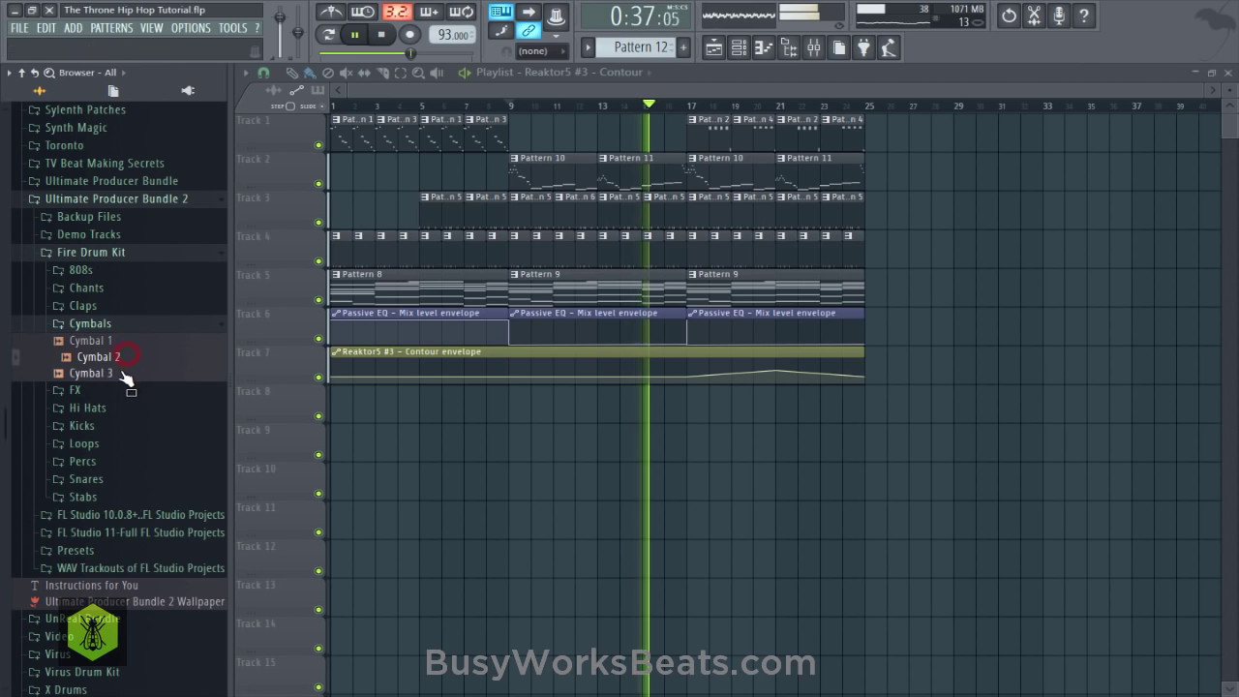
{"action": "left_click", "coordinate": [106, 342]}
{"action": "right_click", "coordinate": [106, 343]}
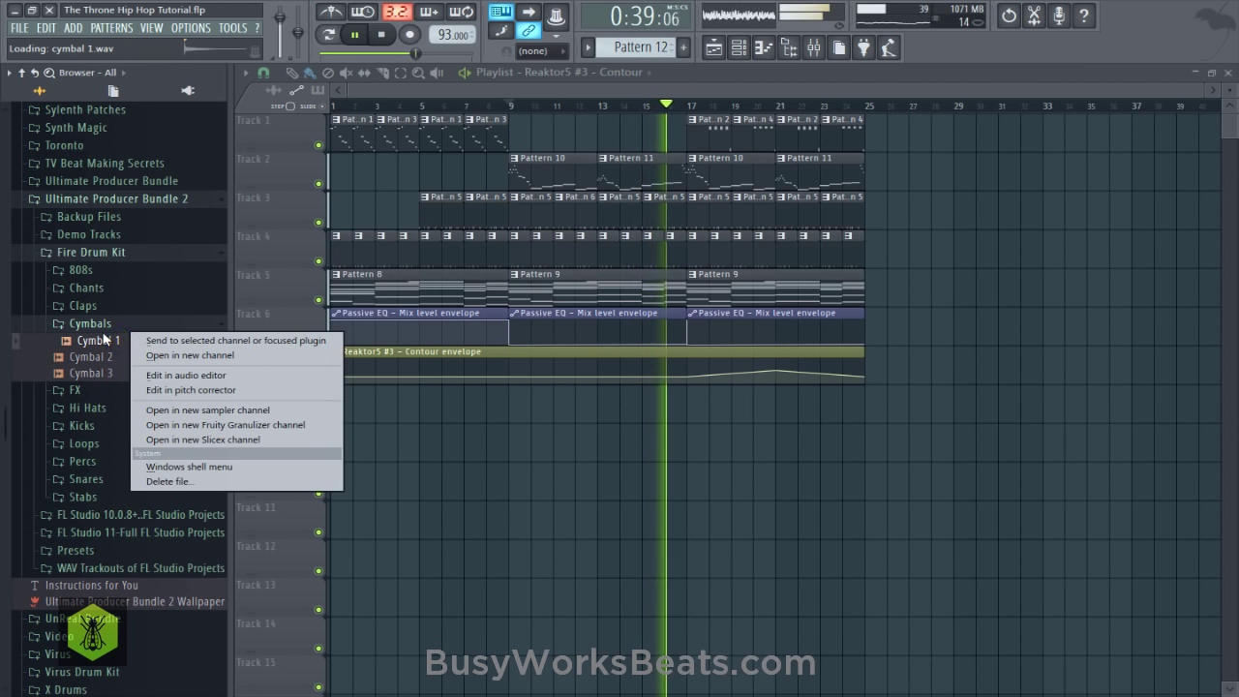
{"action": "left_click", "coordinate": [102, 332]}
{"action": "key", "text": "space"}
Load the Cymbal YT sample from the X Drums kit into a new channel.
{"action": "left_click", "coordinate": [96, 197]}
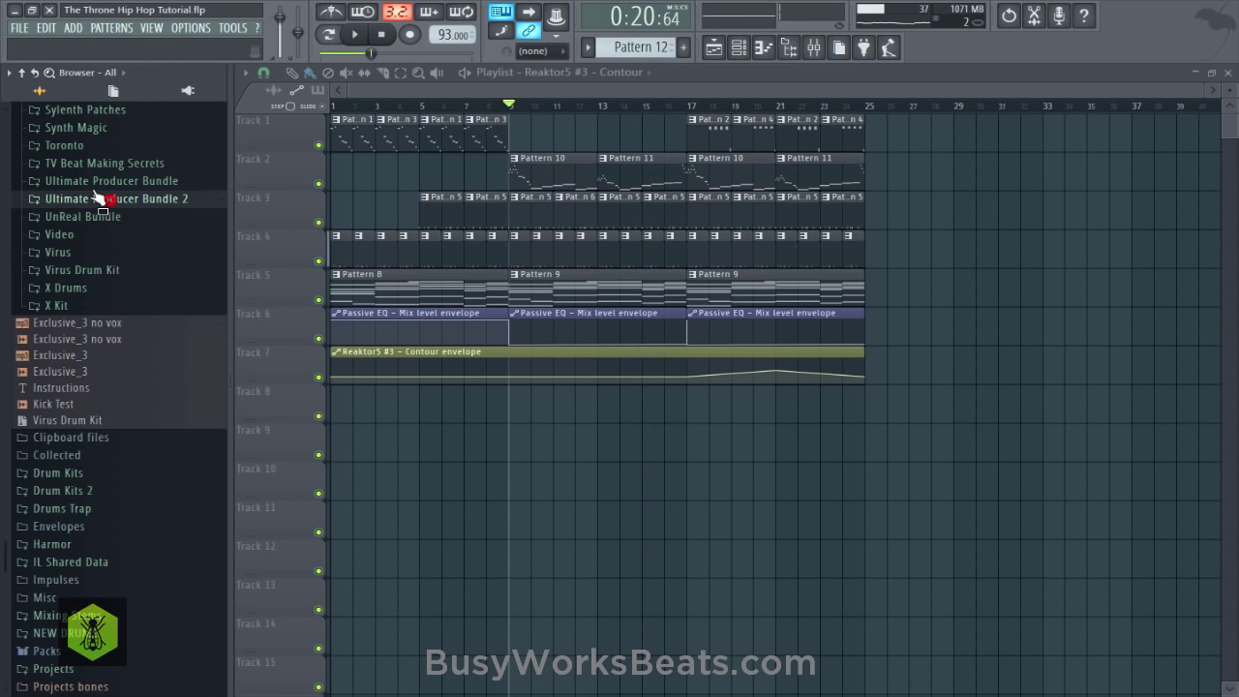
{"action": "left_click", "coordinate": [107, 288]}
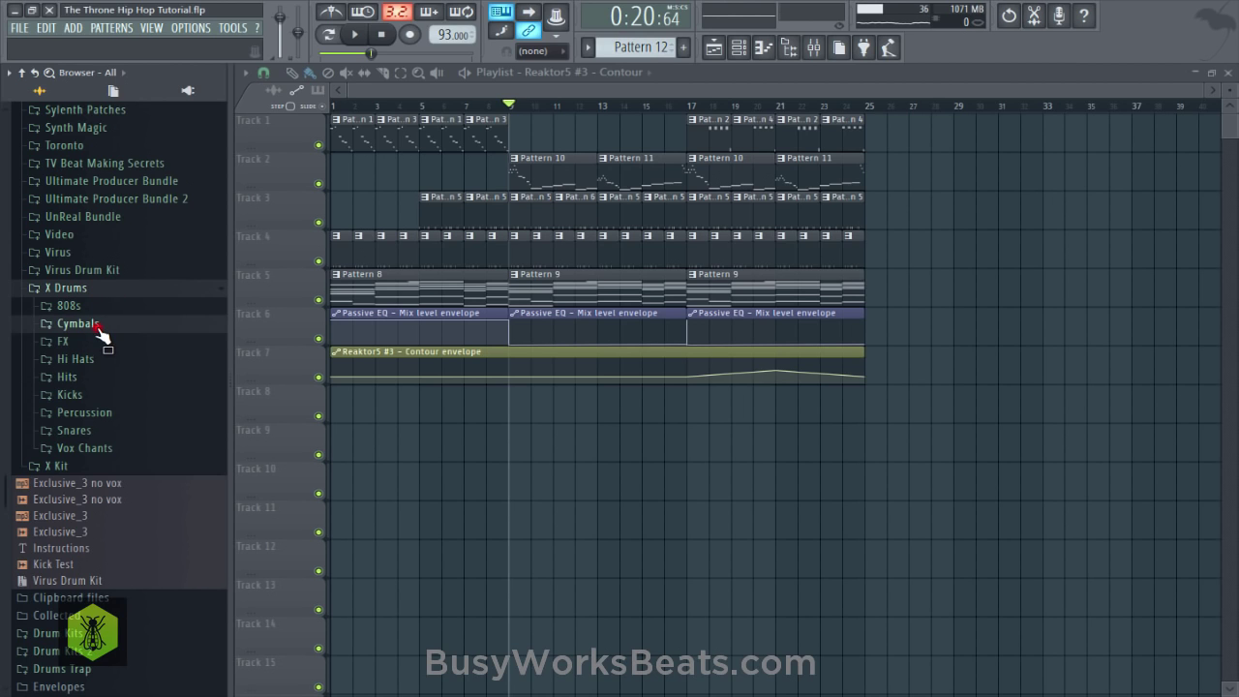
{"action": "left_click", "coordinate": [100, 328]}
{"action": "key", "text": "space"}
{"action": "left_click", "coordinate": [114, 390]}
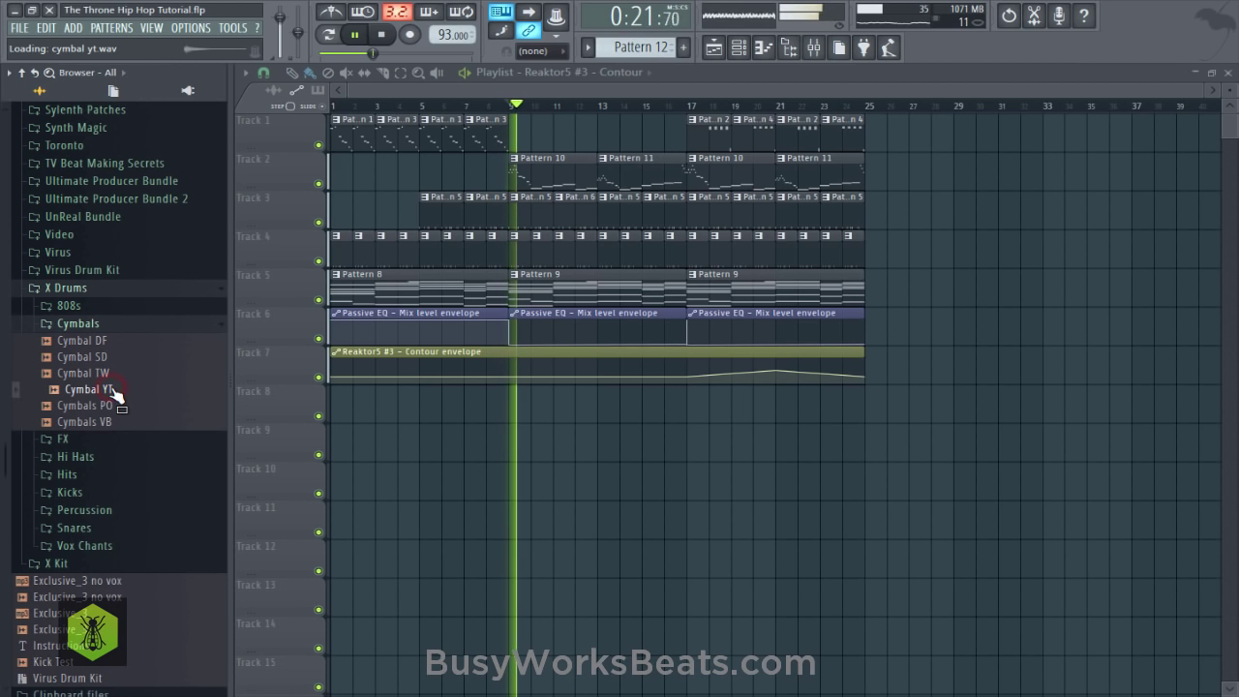
{"action": "right_click", "coordinate": [113, 389]}
{"action": "left_click", "coordinate": [131, 404]}
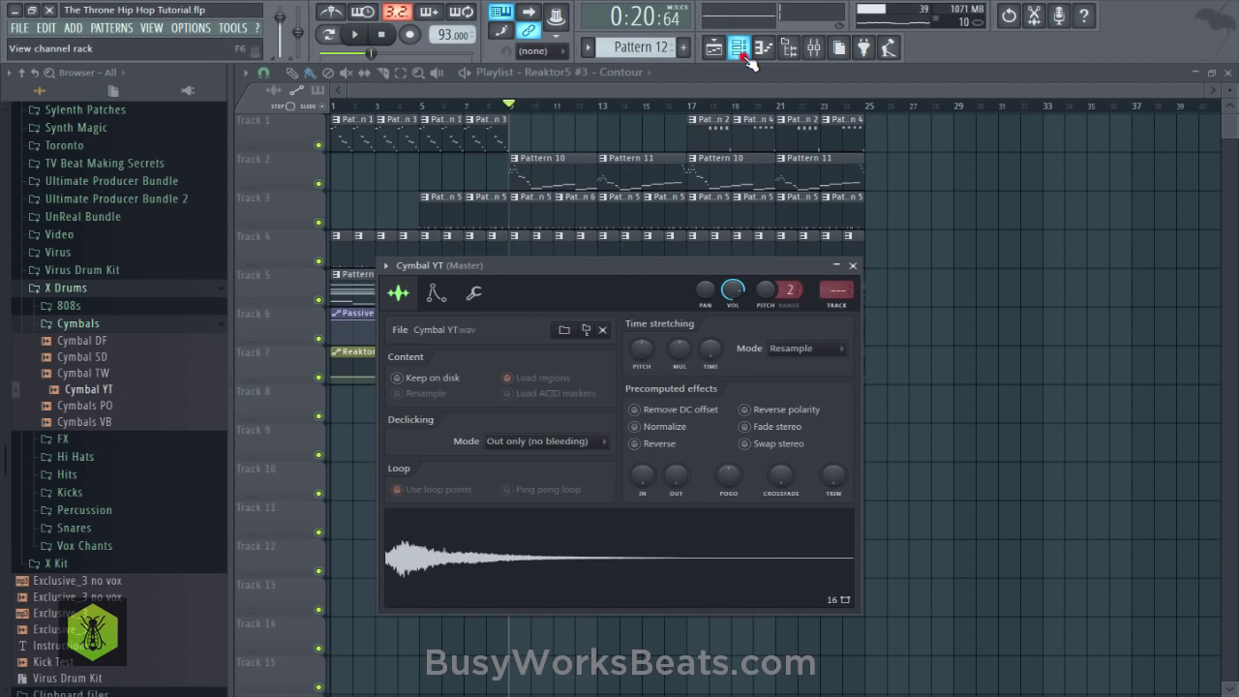
Route the Cymbal YT channel to mixer track 11 and add a hit on the first step of Pattern 12.
{"action": "left_click", "coordinate": [739, 50]}
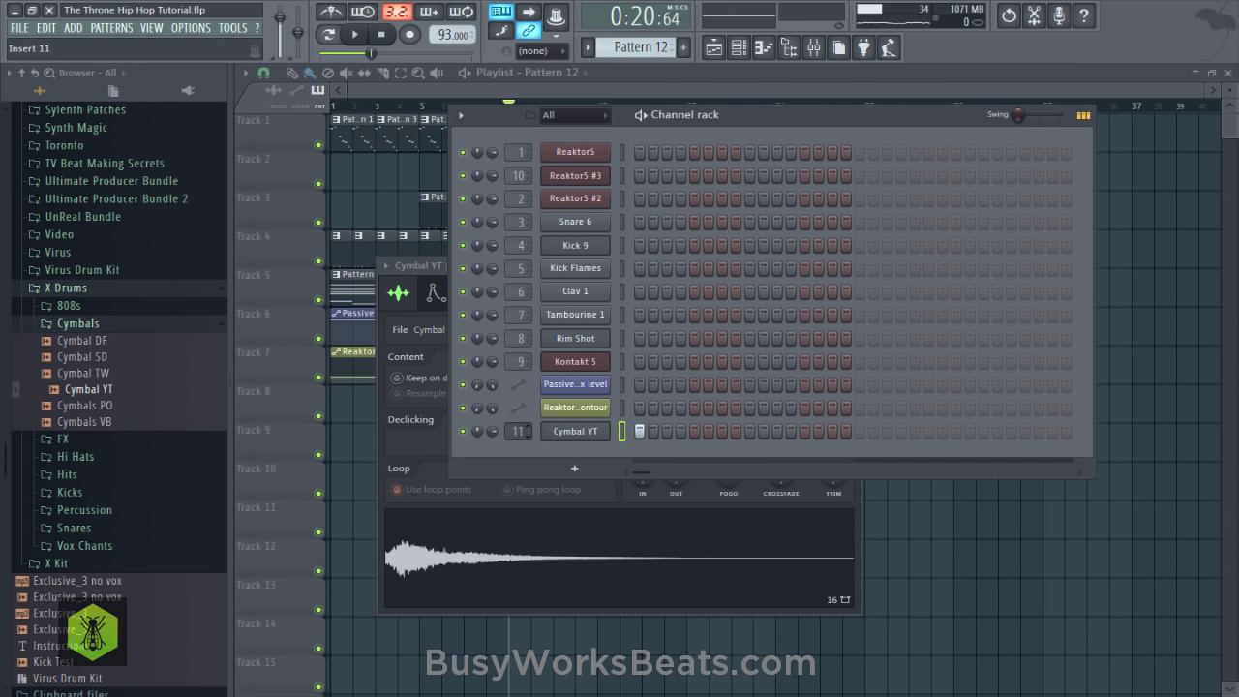
{"action": "left_click", "coordinate": [1053, 584]}
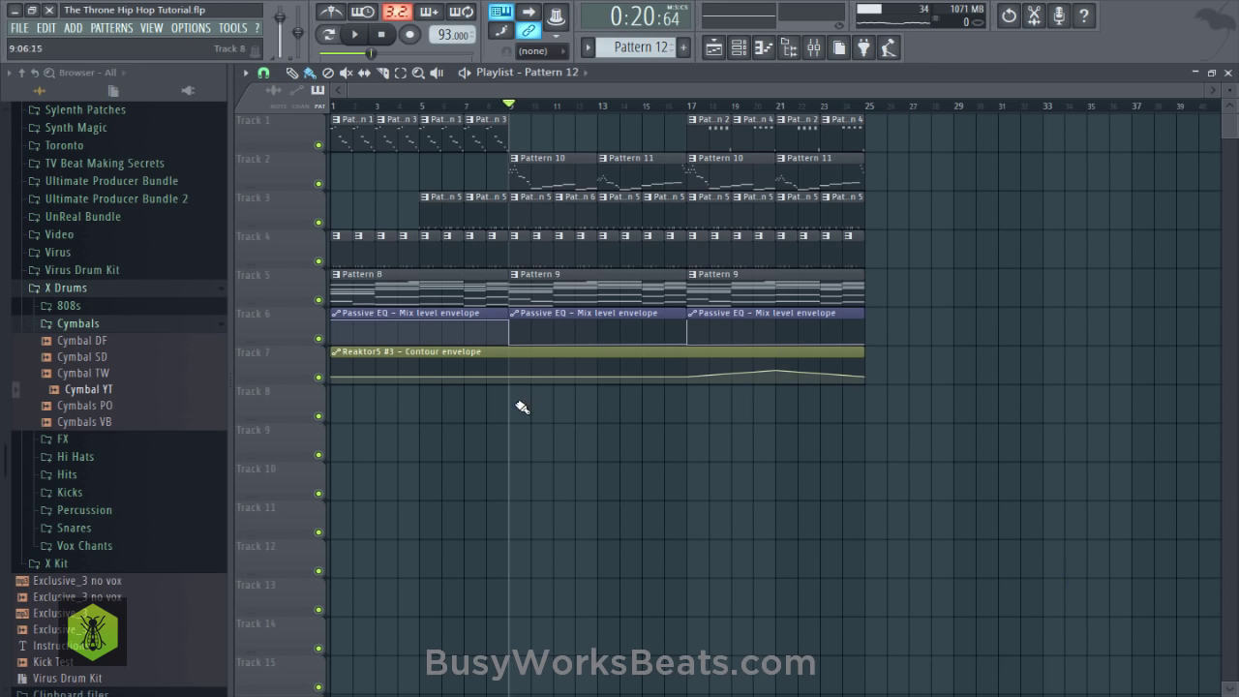
Place Pattern 12 on Track 8 at bars 9, 13, 17 and 21.
{"action": "left_click", "coordinate": [693, 412]}
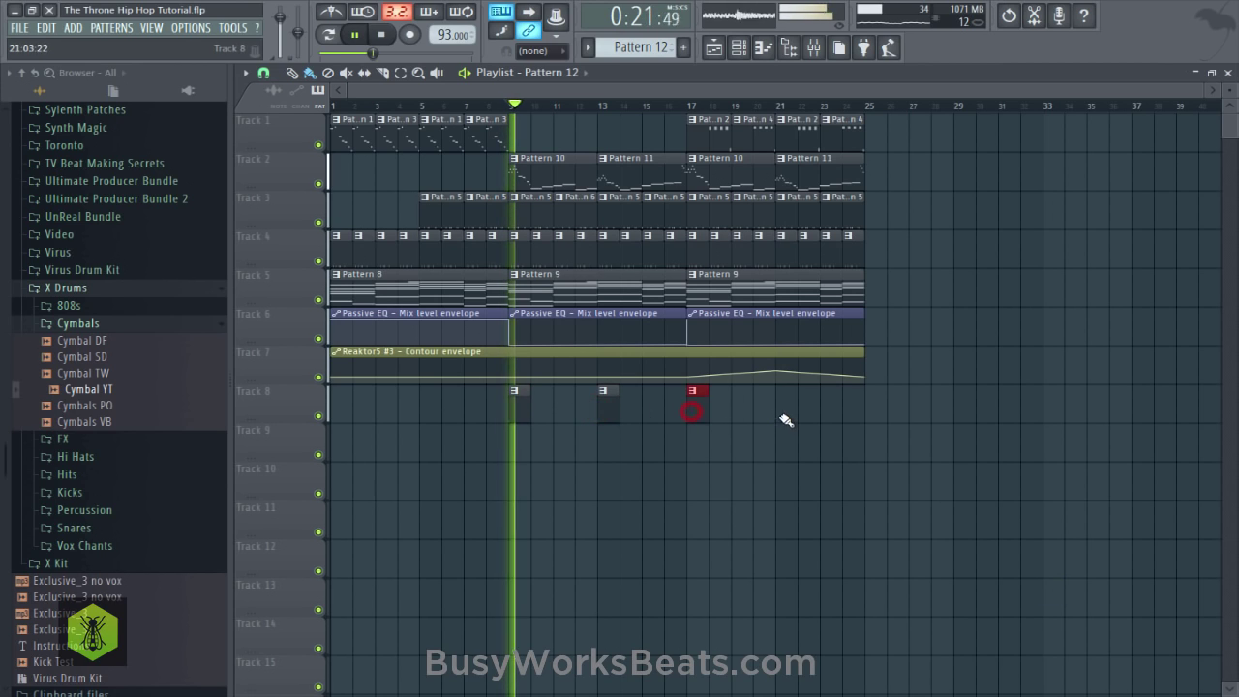
{"action": "left_click", "coordinate": [782, 411]}
{"action": "left_click", "coordinate": [426, 405]}
{"action": "left_click", "coordinate": [339, 407]}
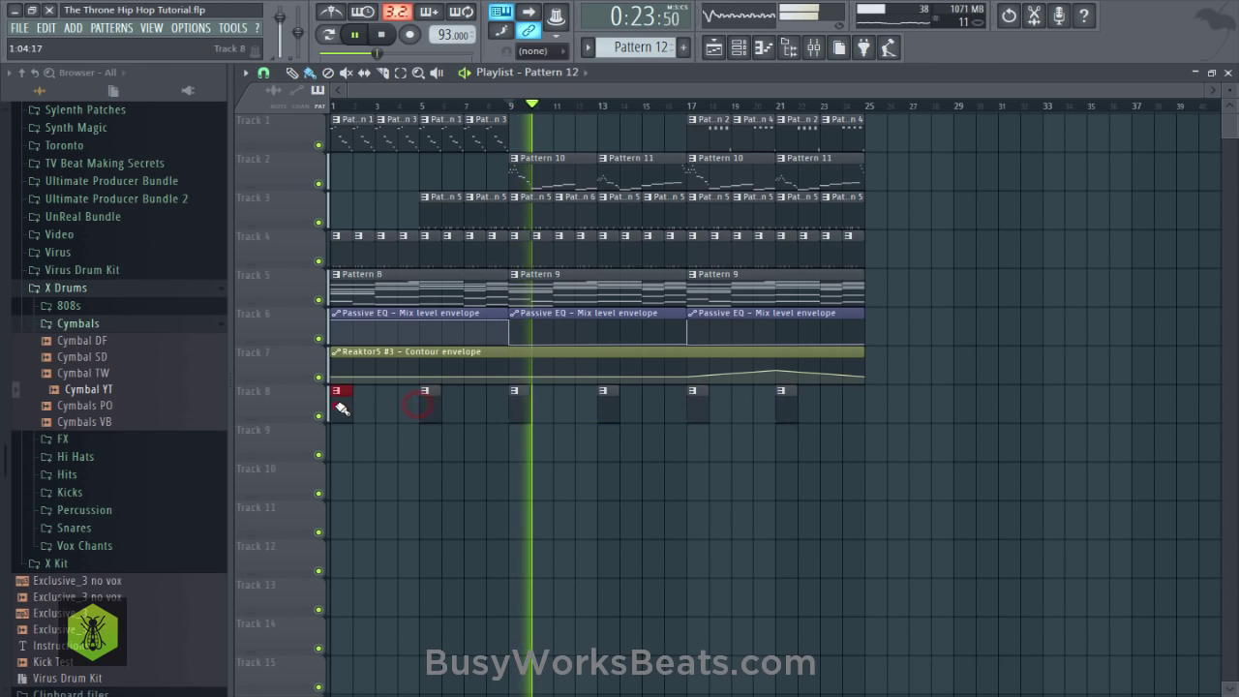
{"action": "right_click", "coordinate": [347, 414]}
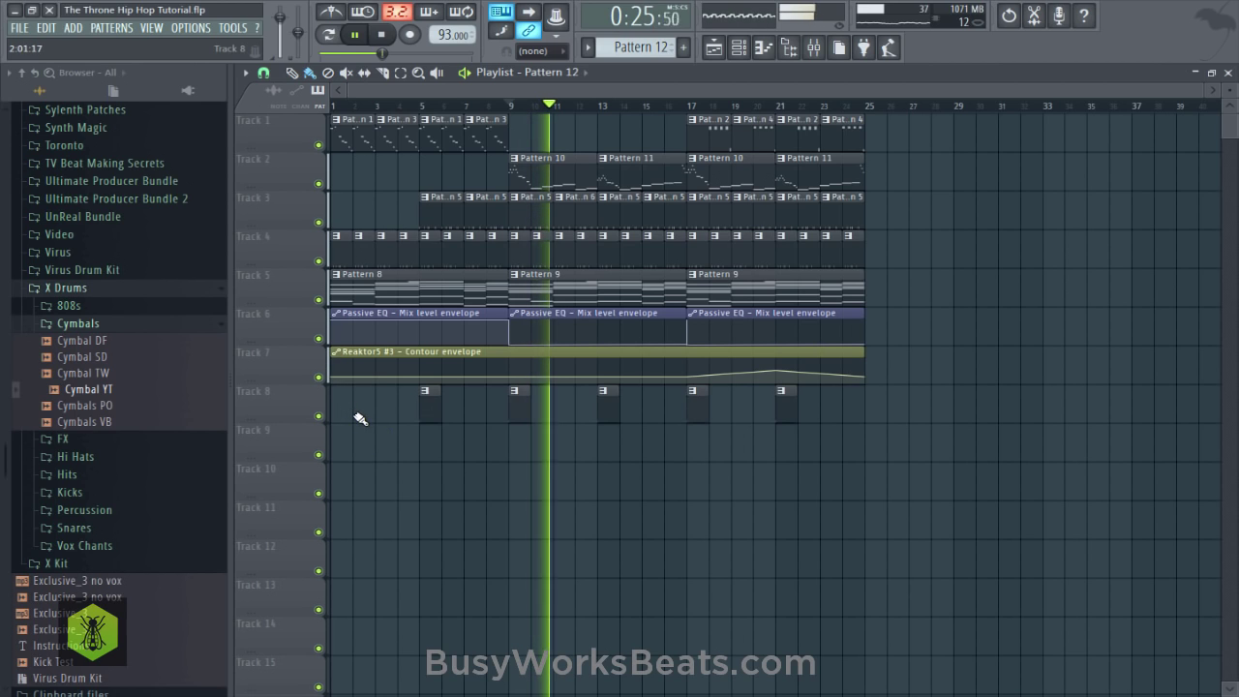
{"action": "right_click", "coordinate": [422, 416]}
Save the project and preview the Closed Hi Hat X sample from the X Drums kit.
{"action": "key", "text": "ctrl+s"}
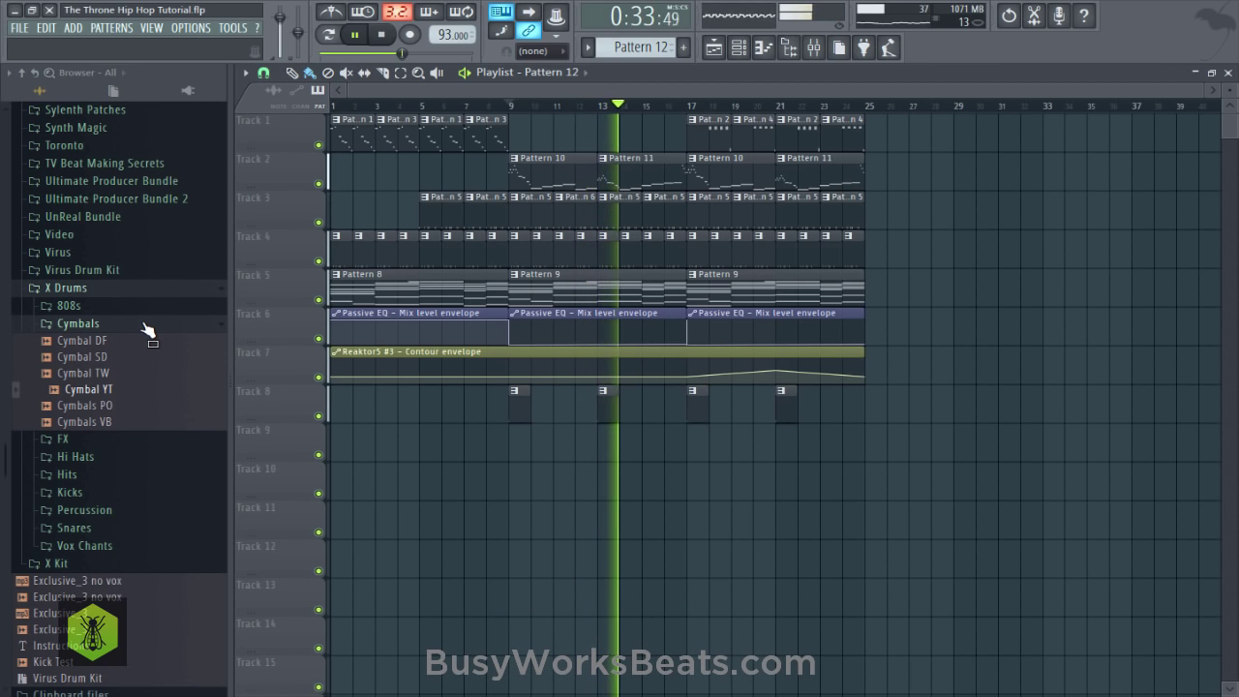
{"action": "left_click", "coordinate": [97, 458]}
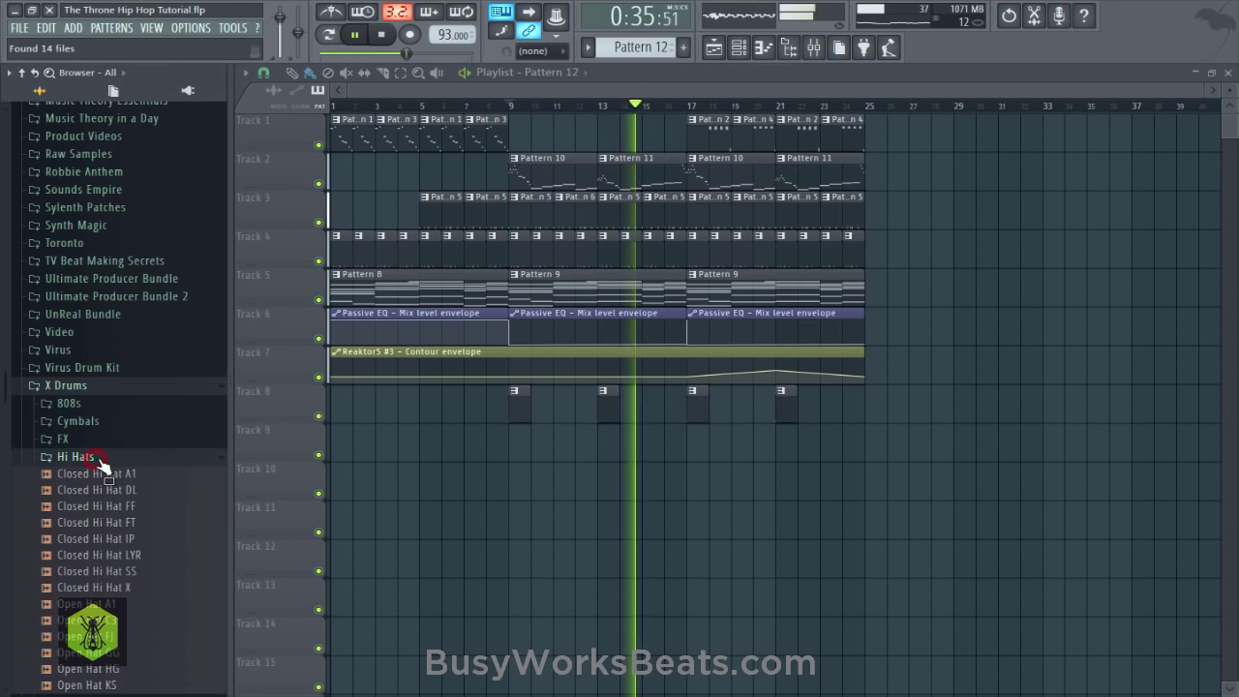
{"action": "left_click", "coordinate": [130, 587]}
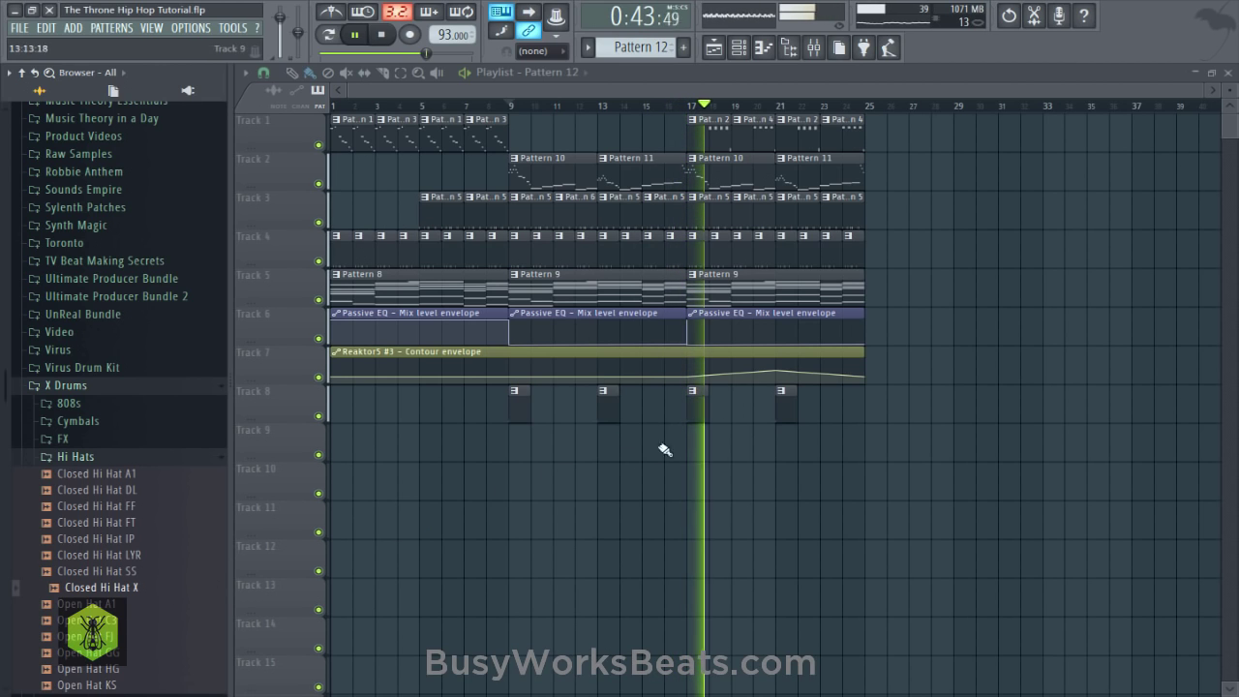
Lower the Reaktor5 #3 Contour envelope's point at bar 21 to 44%.
{"action": "left_click_drag", "start_coordinate": [776, 370], "coordinate": [777, 372]}
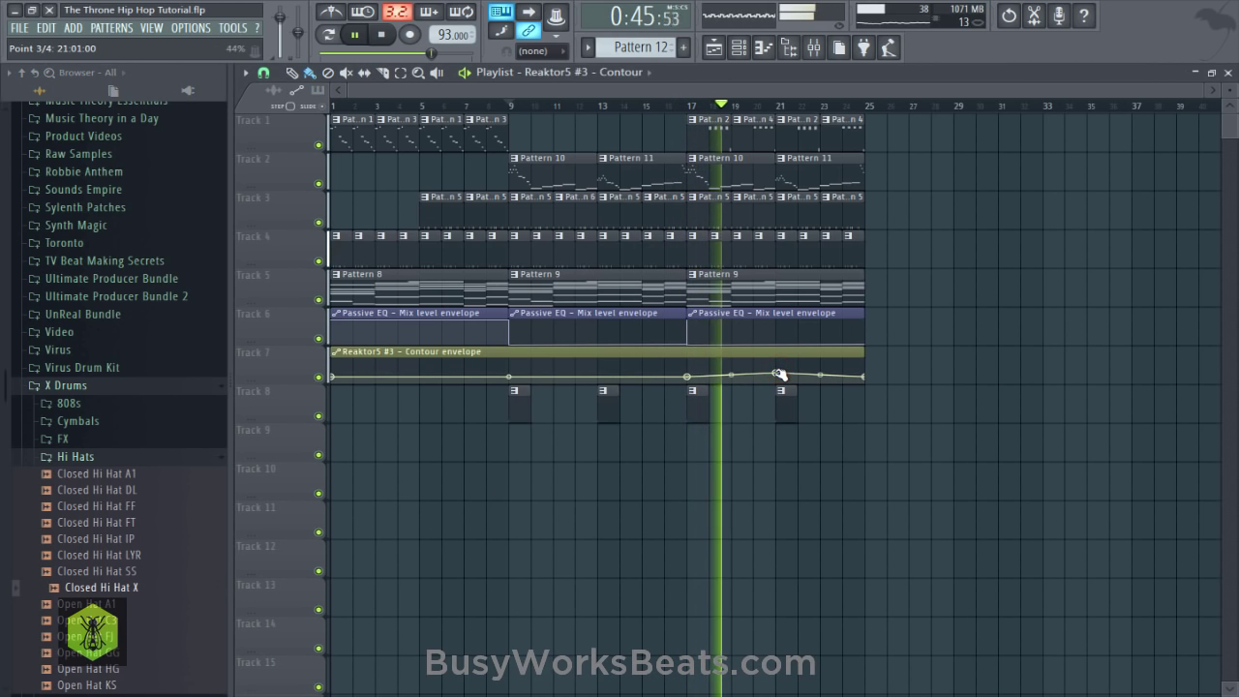
Fine-tune the Reaktor5 #3 Contour envelope's point at bar 21 and save the project.
{"action": "left_click", "coordinate": [778, 375]}
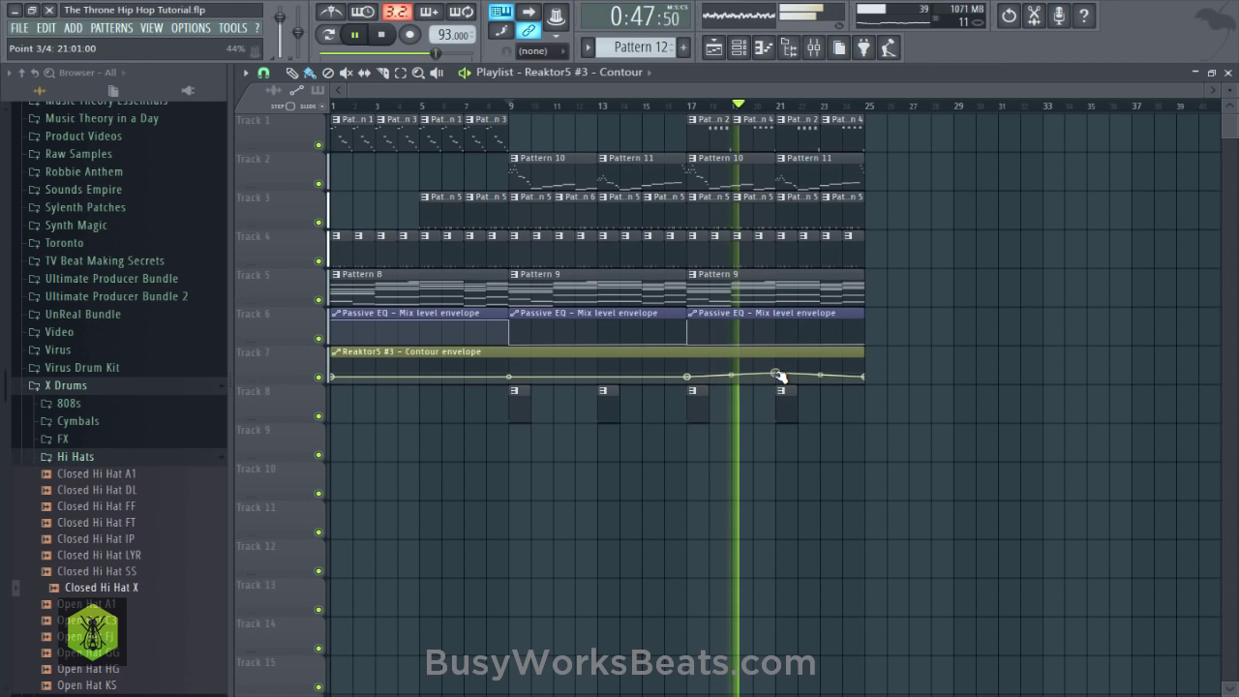
{"action": "left_click_drag", "start_coordinate": [778, 375], "coordinate": [780, 377]}
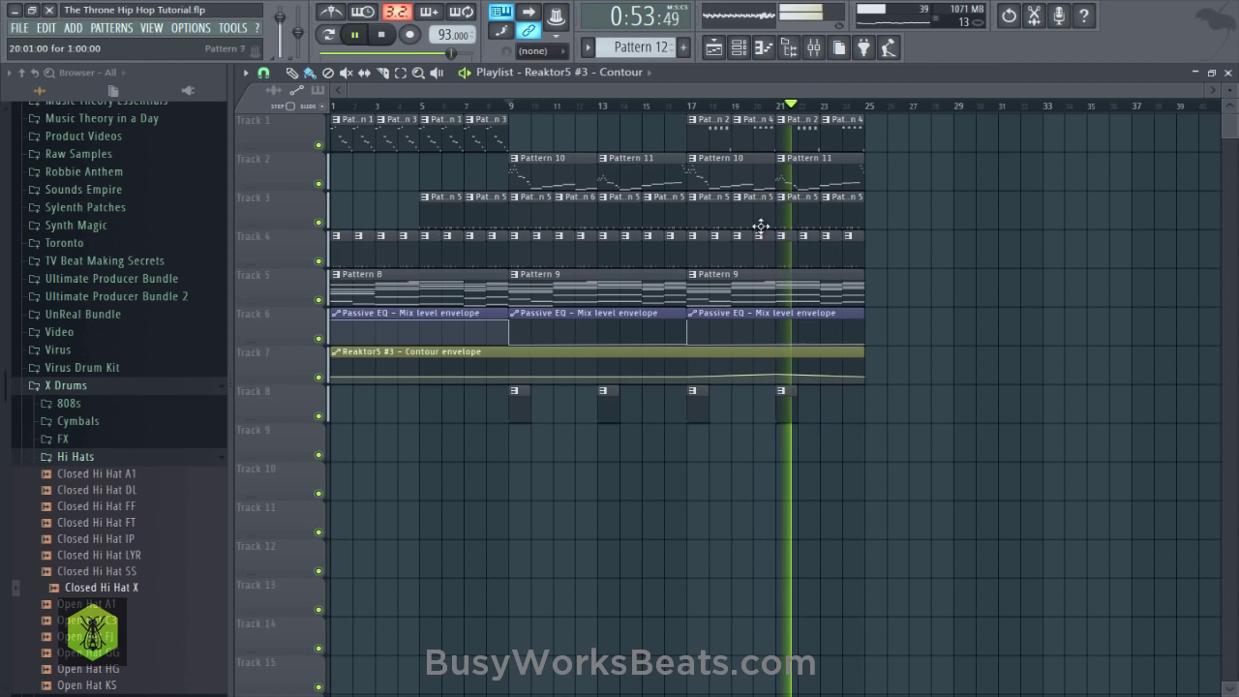
{"action": "key", "text": "ctrl+s"}
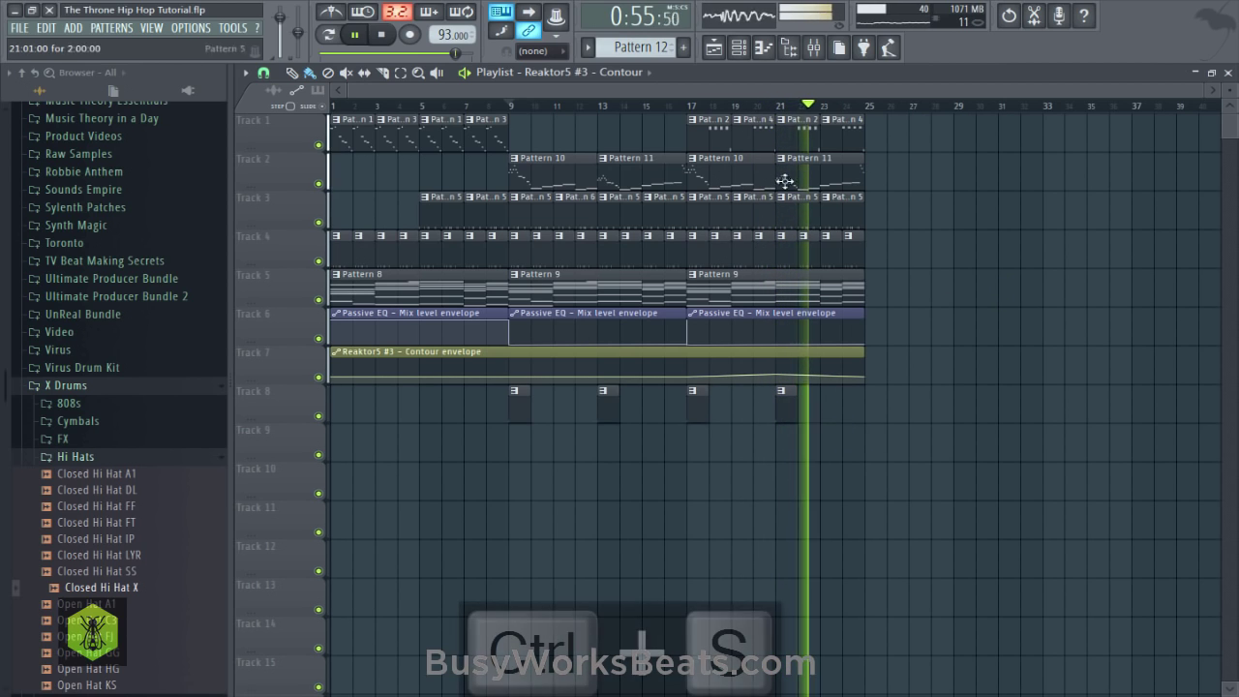
Hide the browser, stop the playback and save the project.
{"action": "left_click", "coordinate": [788, 48]}
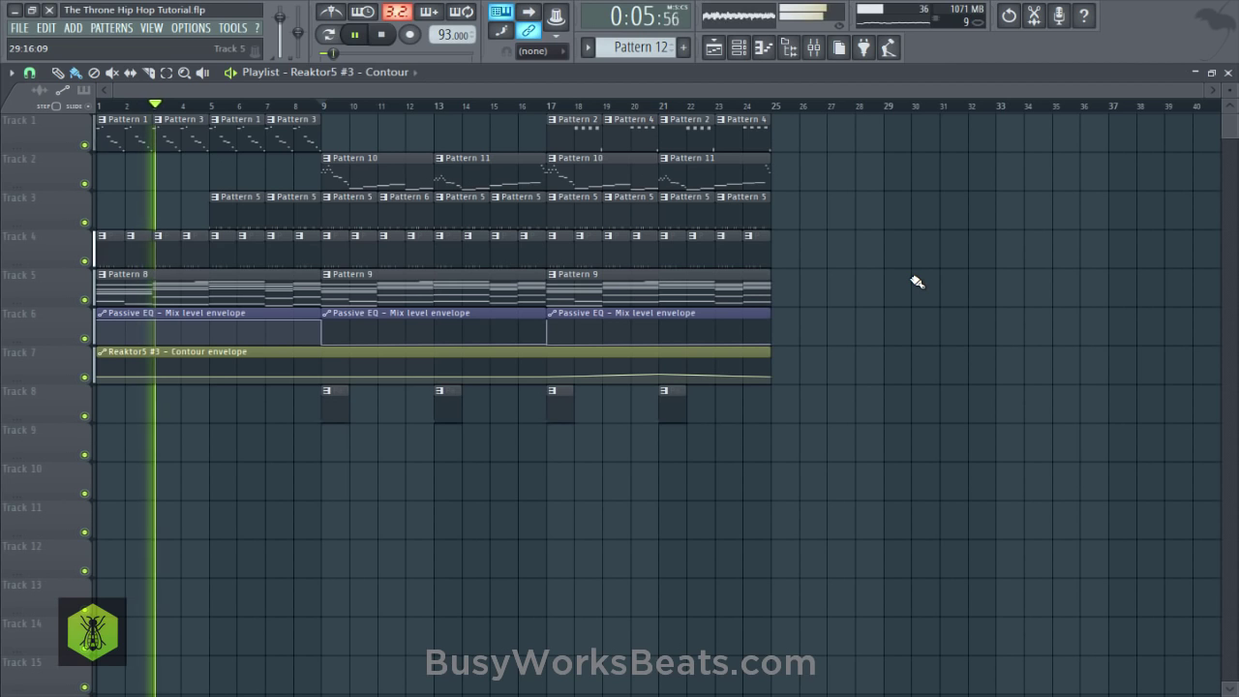
{"action": "key", "text": "space"}
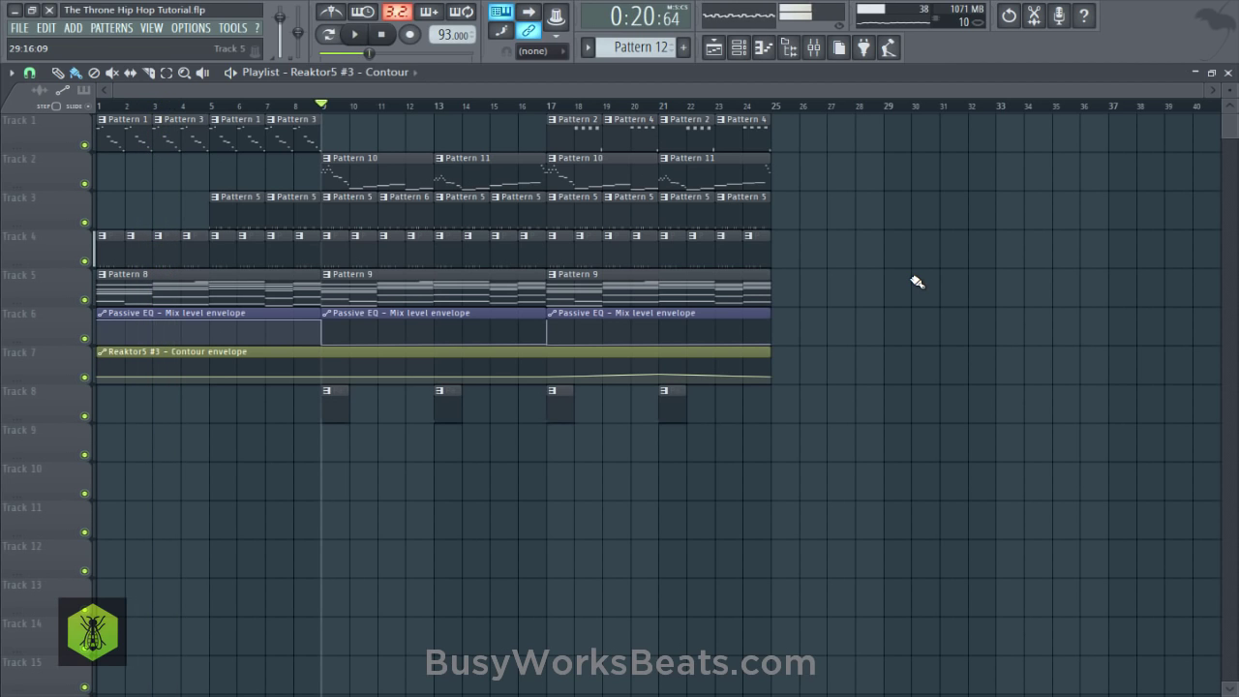
{"action": "key", "text": "ctrl+s"}
Go back to Pattern 9 and copy the Kontakt 5 channel's notes.
{"action": "left_click", "coordinate": [738, 49]}
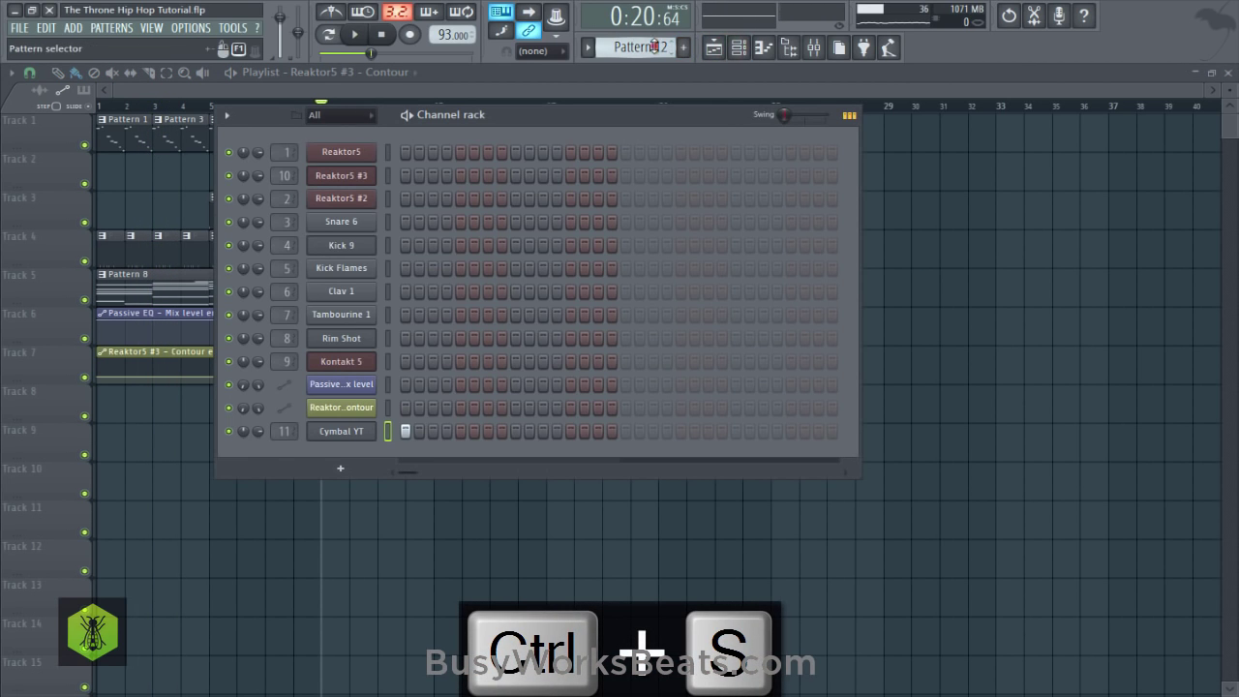
{"action": "left_click", "coordinate": [856, 316]}
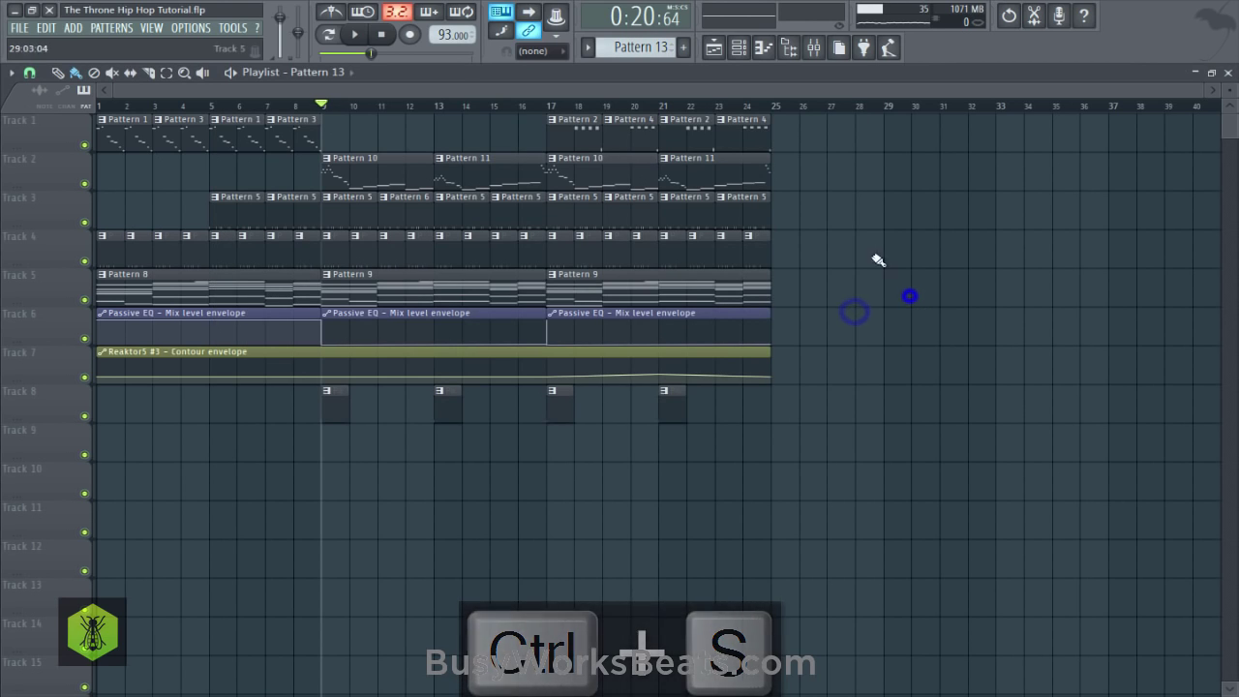
{"action": "left_click", "coordinate": [739, 50]}
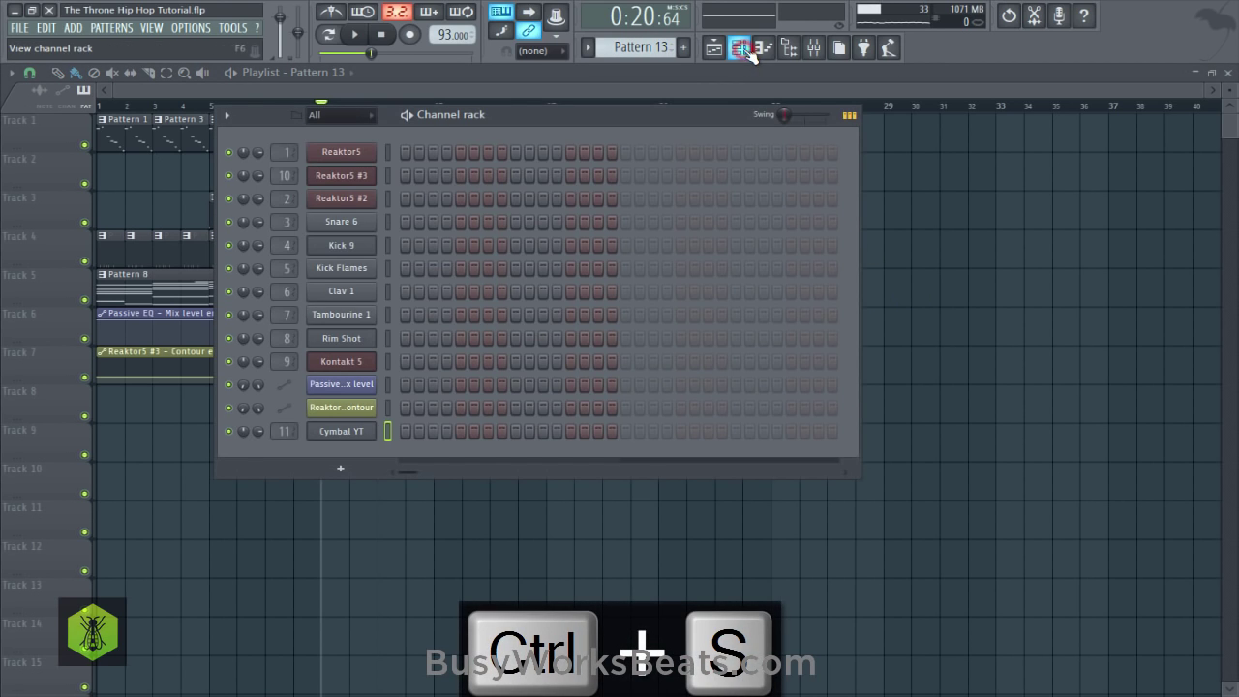
{"action": "scroll", "coordinate": [634, 47], "scroll_direction": "down", "scroll_amount": 4}
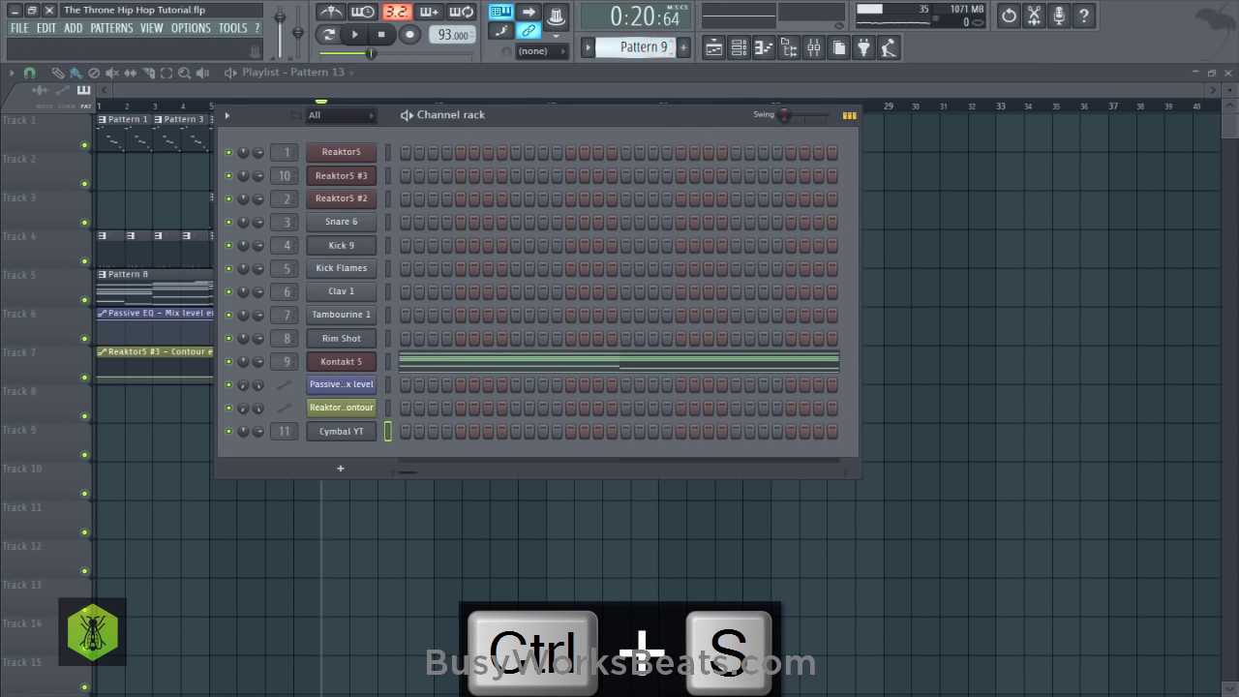
{"action": "left_click", "coordinate": [918, 290]}
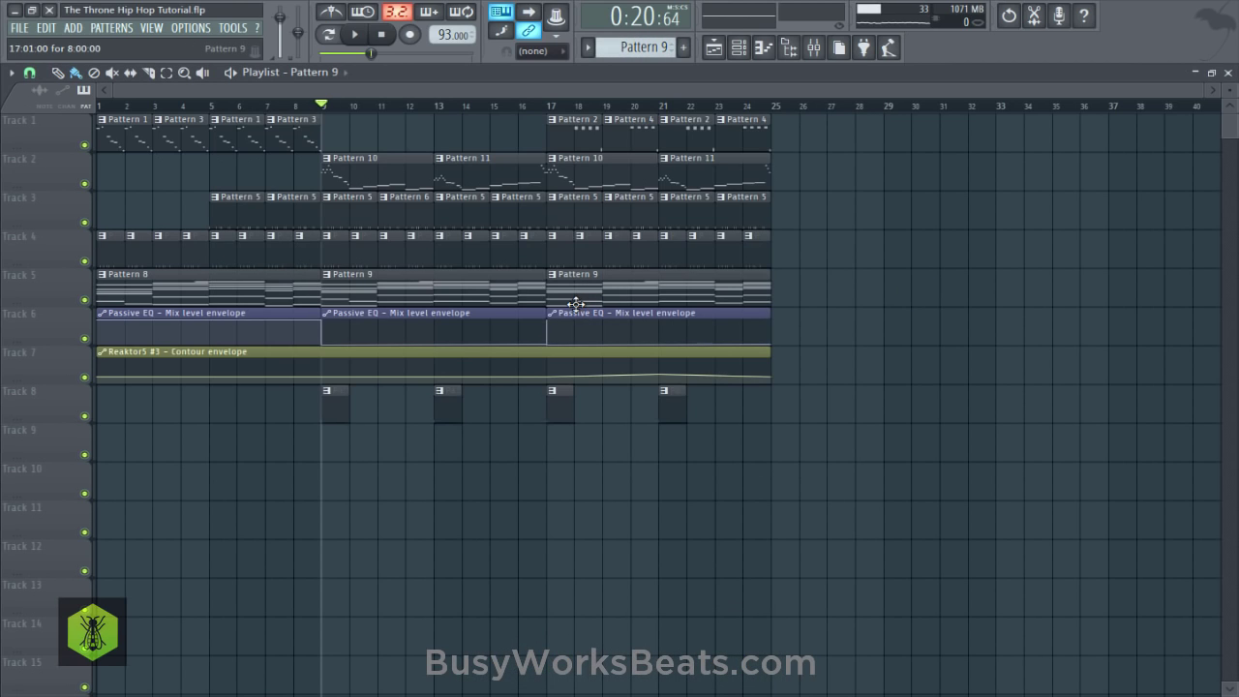
{"action": "left_click", "coordinate": [740, 49]}
{"action": "key", "text": "ctrl+c"}
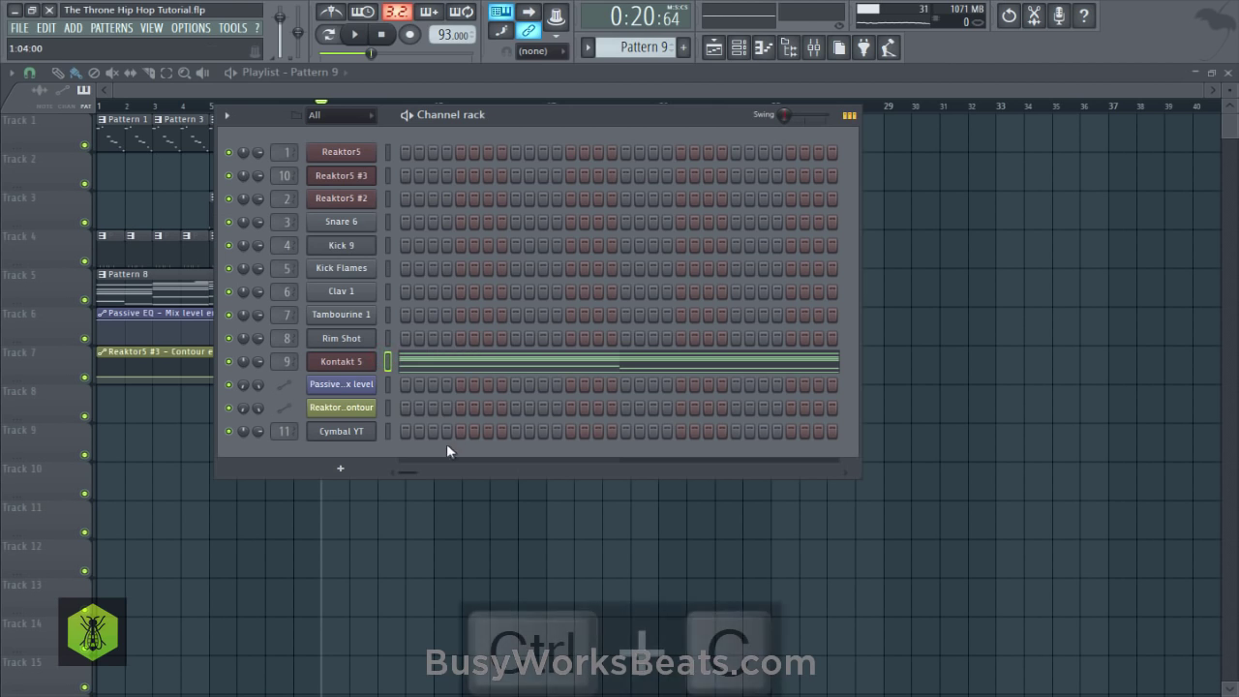
Add an Omnisphere channel on mixer track 12 and load the Boys Choir Ahs ^ patch from the Human Voices category.
{"action": "left_click", "coordinate": [351, 470]}
{"action": "left_click", "coordinate": [528, 241]}
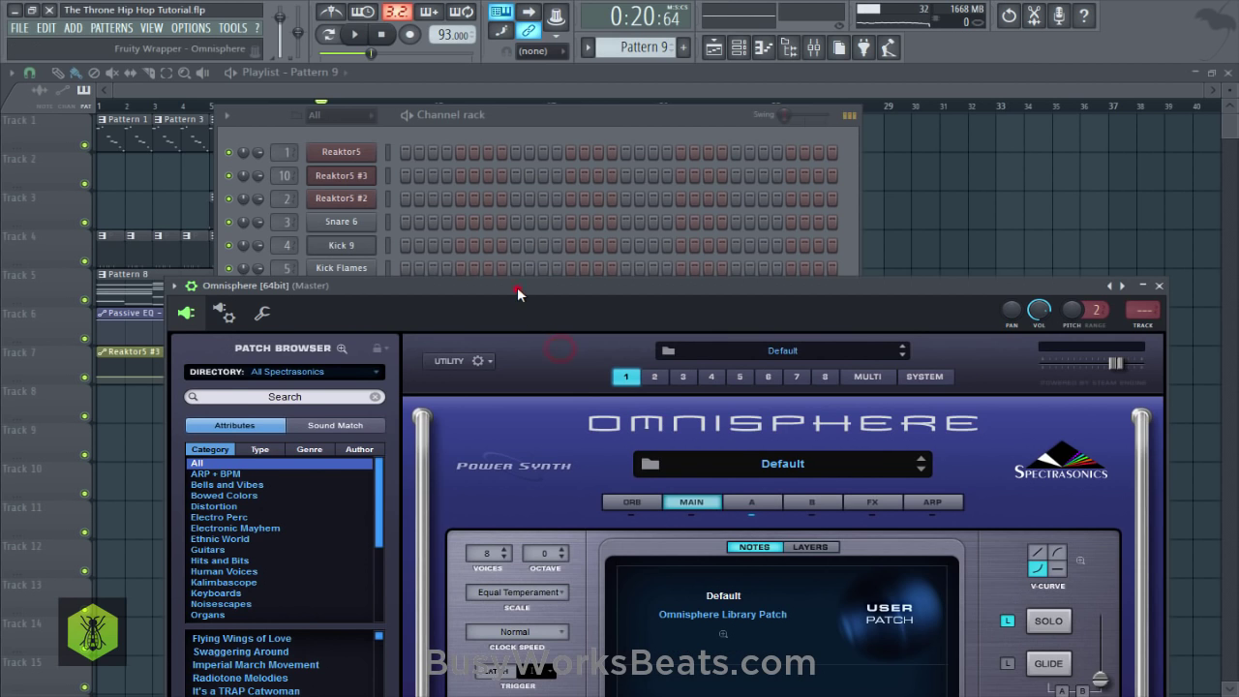
{"action": "left_click_drag", "start_coordinate": [517, 287], "coordinate": [585, 122]}
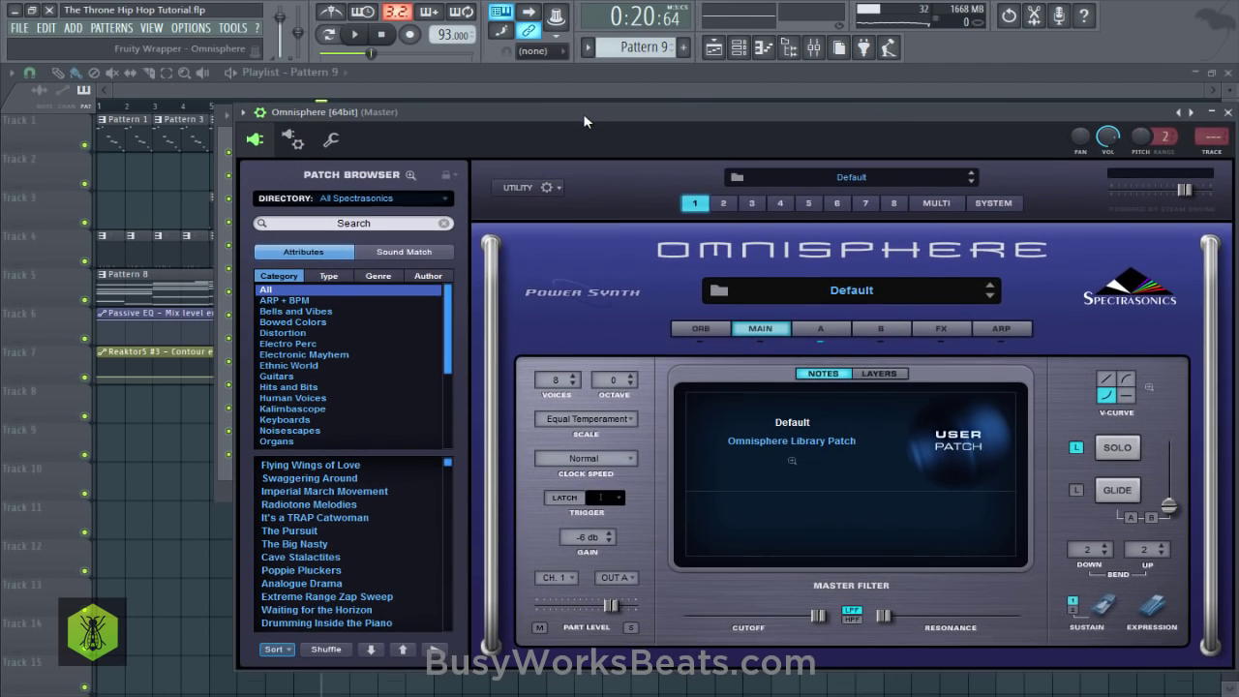
{"action": "left_click", "coordinate": [308, 399]}
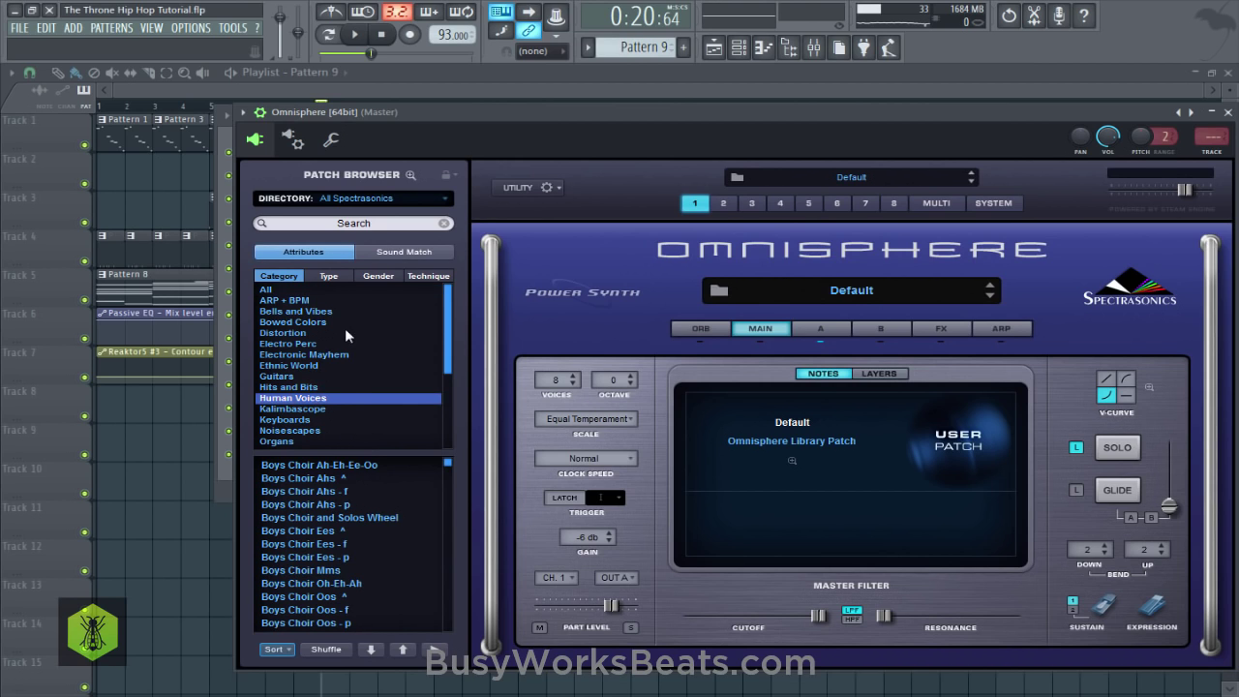
{"action": "left_click", "coordinate": [329, 478]}
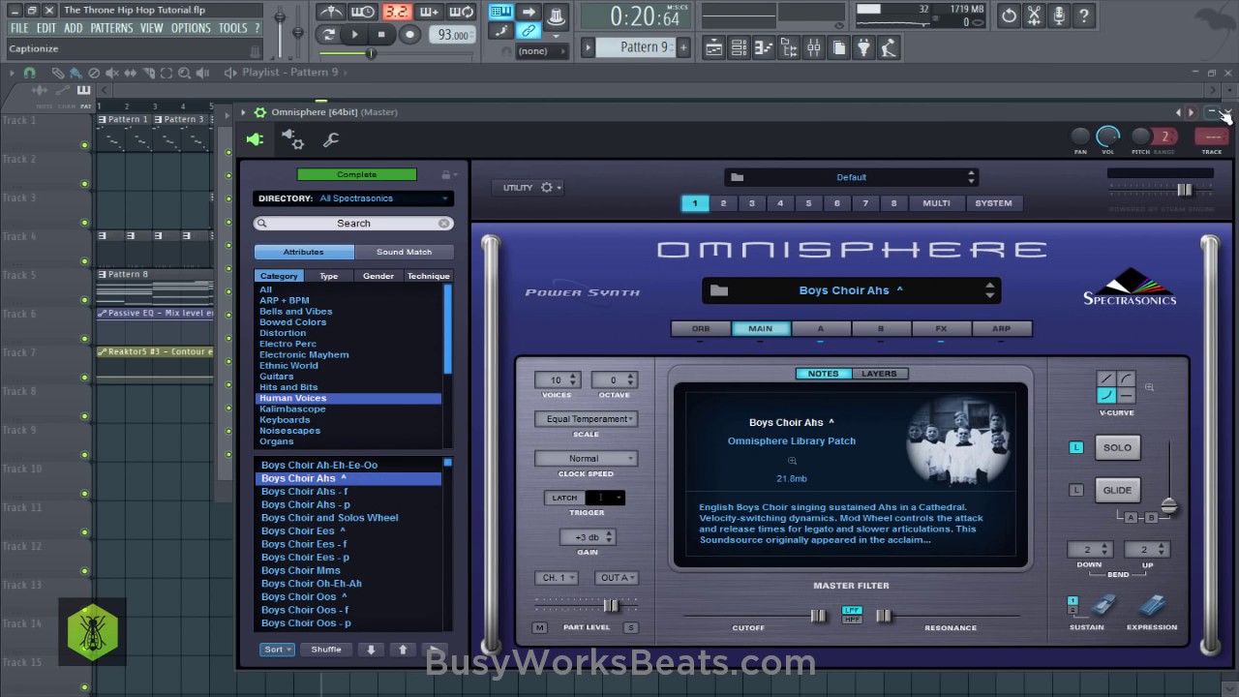
{"action": "left_click", "coordinate": [1226, 113]}
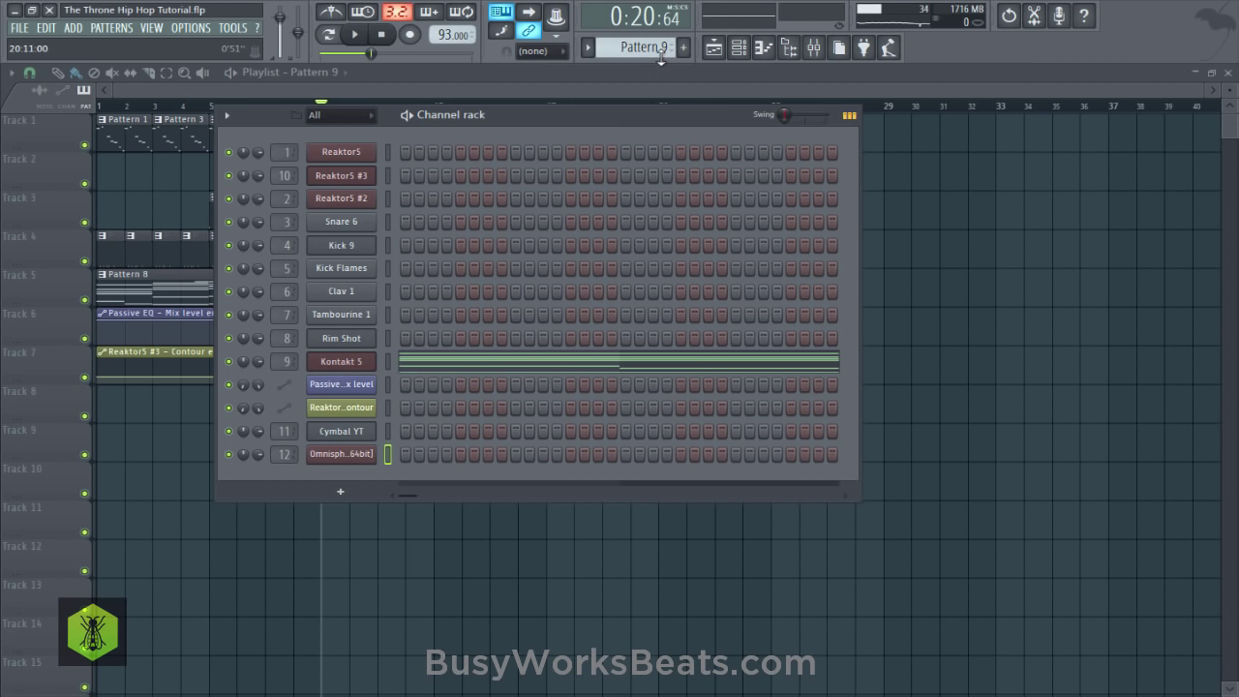
Paste the copied chords into the Omnisphere channel of Pattern 13 and transpose them up one octave.
{"action": "scroll", "coordinate": [661, 56], "scroll_direction": "down", "scroll_amount": 3}
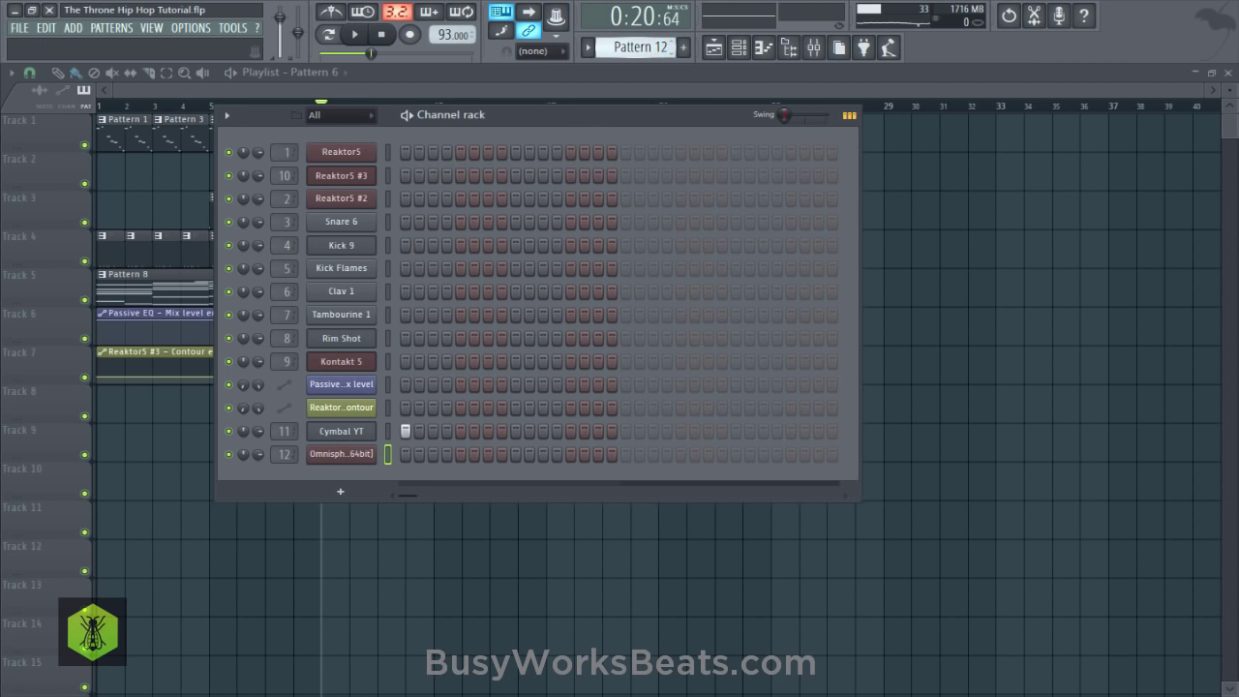
{"action": "key", "text": "ctrl+v"}
{"action": "left_click", "coordinate": [431, 454]}
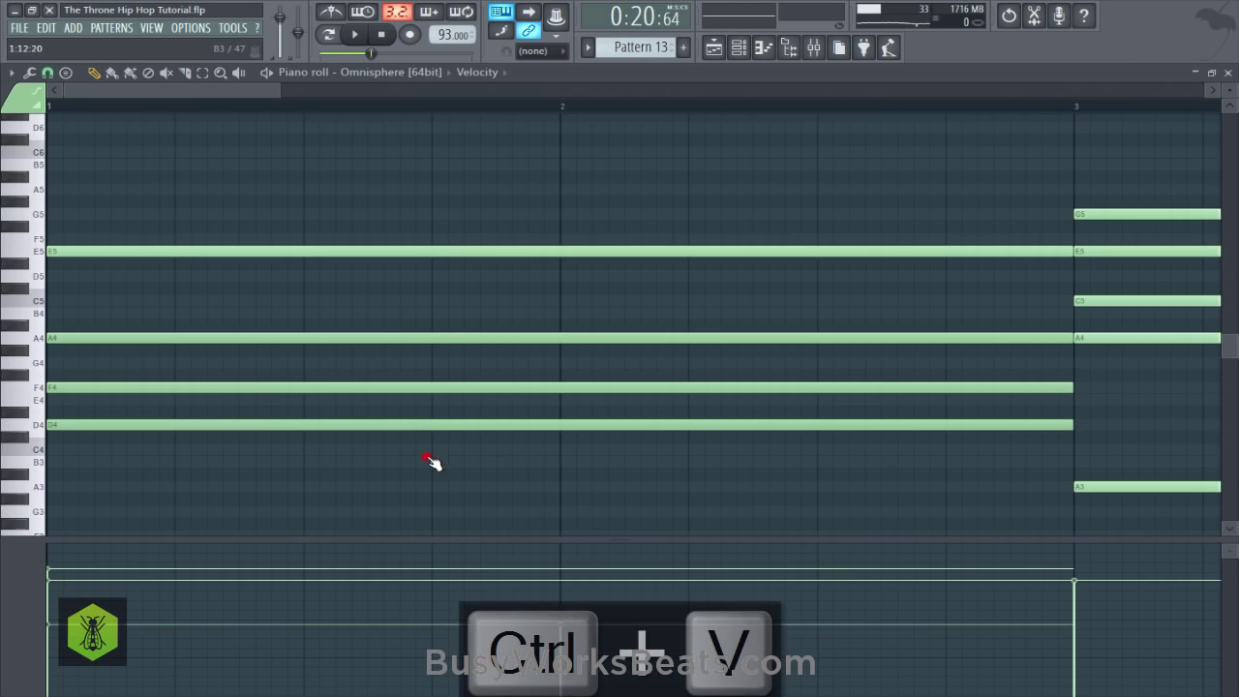
{"action": "key", "text": "ctrl+Up"}
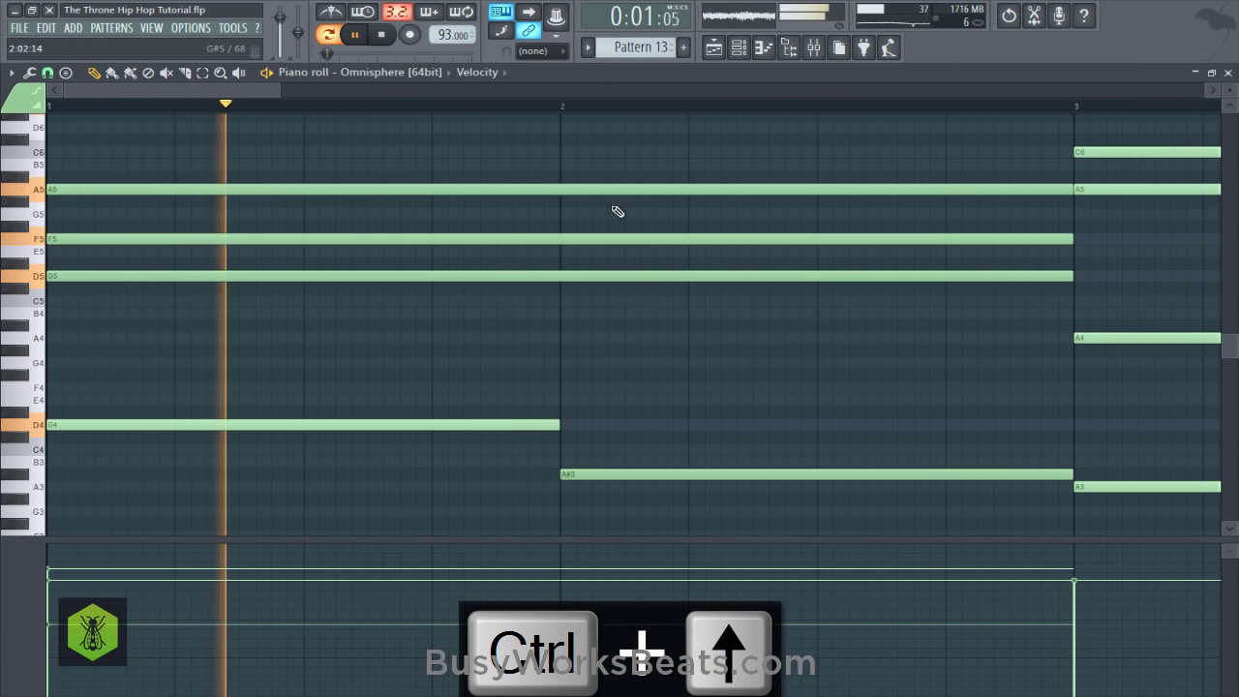
Lower the Omnisphere's volume in the mixer and check it against the chords.
{"action": "scroll", "coordinate": [549, 111], "scroll_direction": "down", "scroll_amount": 1}
{"action": "scroll", "coordinate": [549, 111], "scroll_direction": "down", "scroll_amount": 2}
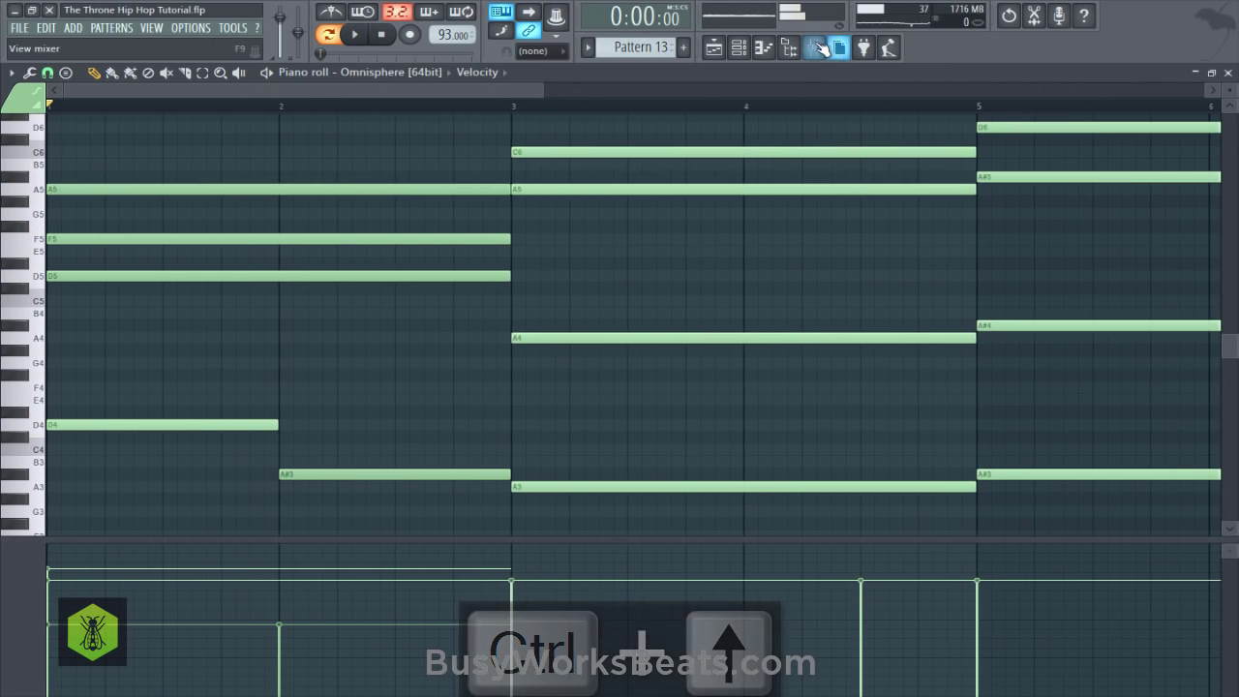
{"action": "left_click", "coordinate": [815, 47]}
{"action": "left_click_drag", "start_coordinate": [429, 373], "coordinate": [429, 412]}
{"action": "left_click", "coordinate": [1143, 158]}
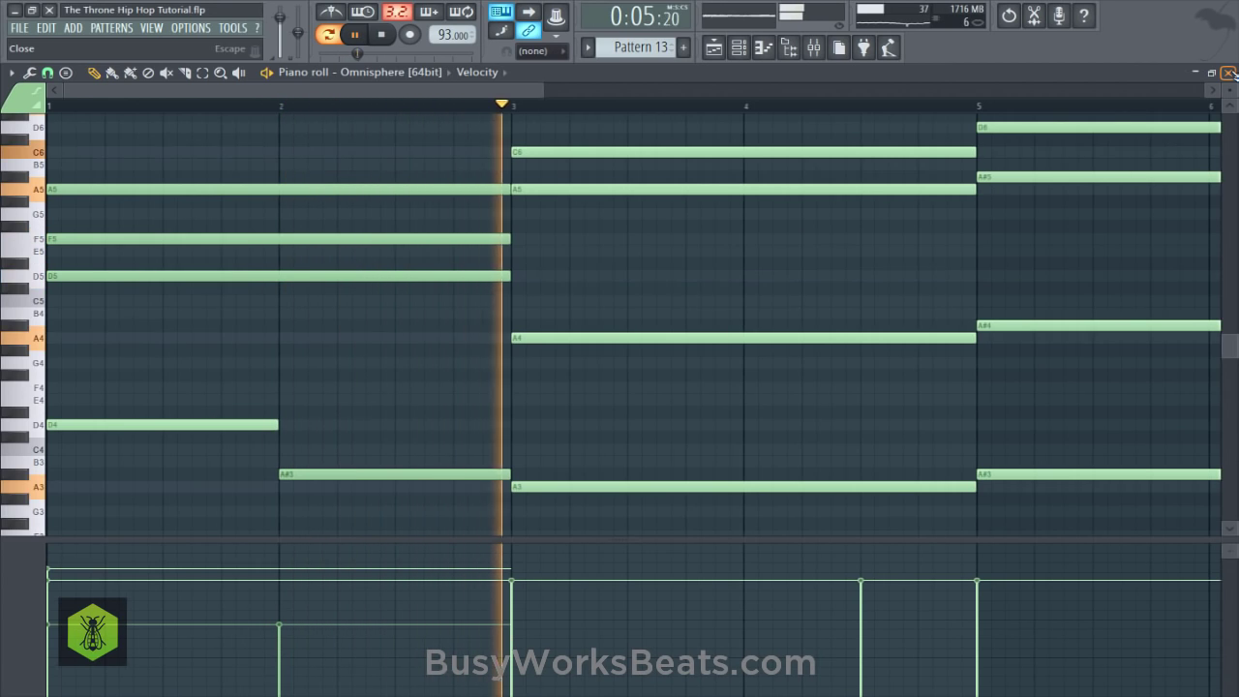
Place Pattern 13 on Track 9 at bars 1 and 17 and save the project.
{"action": "left_click", "coordinate": [1227, 72]}
{"action": "left_click", "coordinate": [1063, 261]}
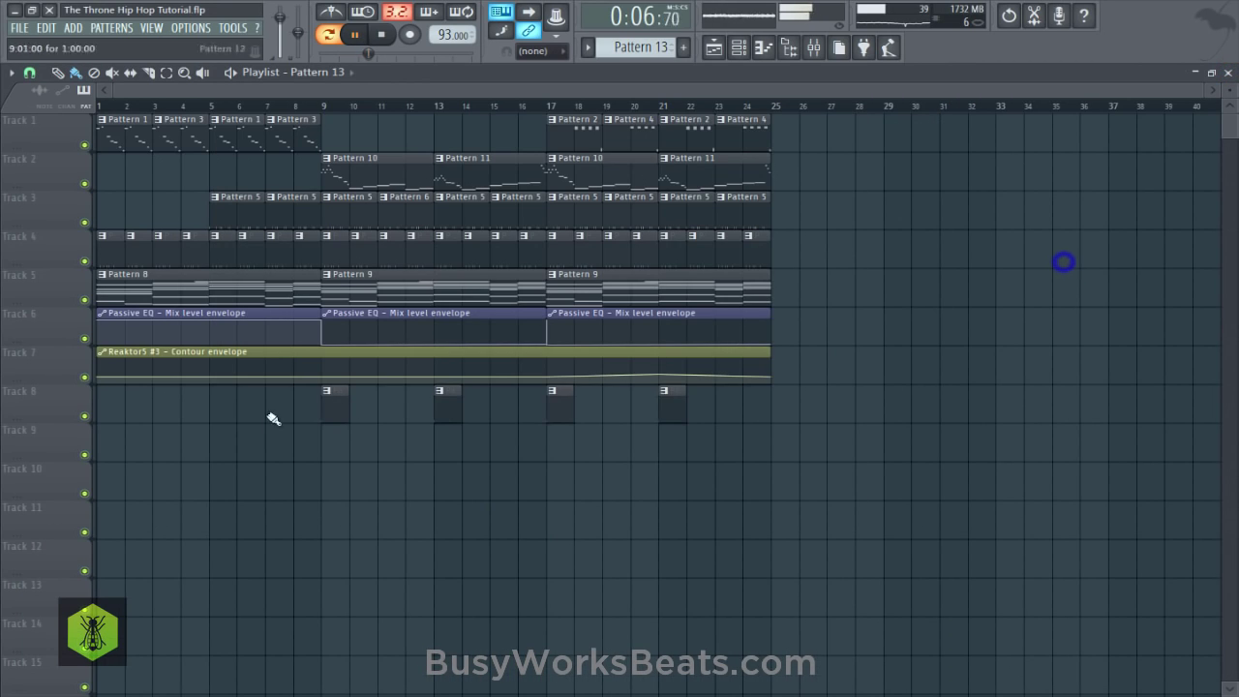
{"action": "left_click", "coordinate": [105, 455]}
{"action": "key", "text": "ctrl+s"}
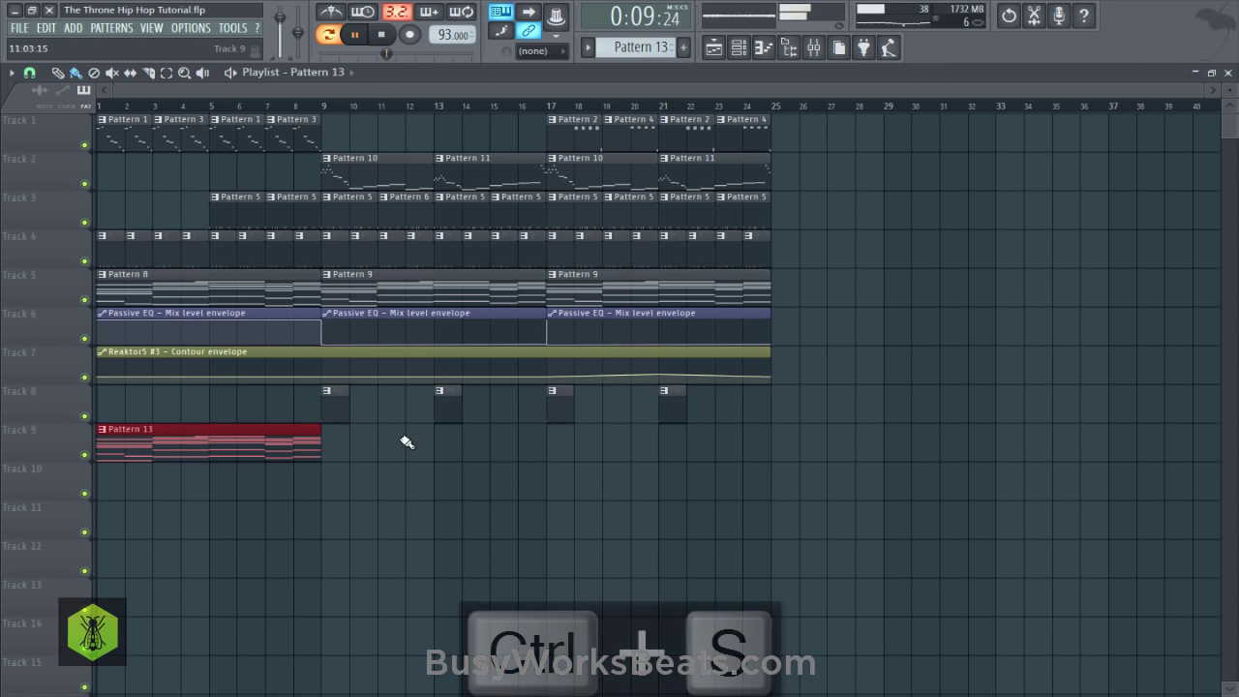
{"action": "left_click", "coordinate": [549, 447]}
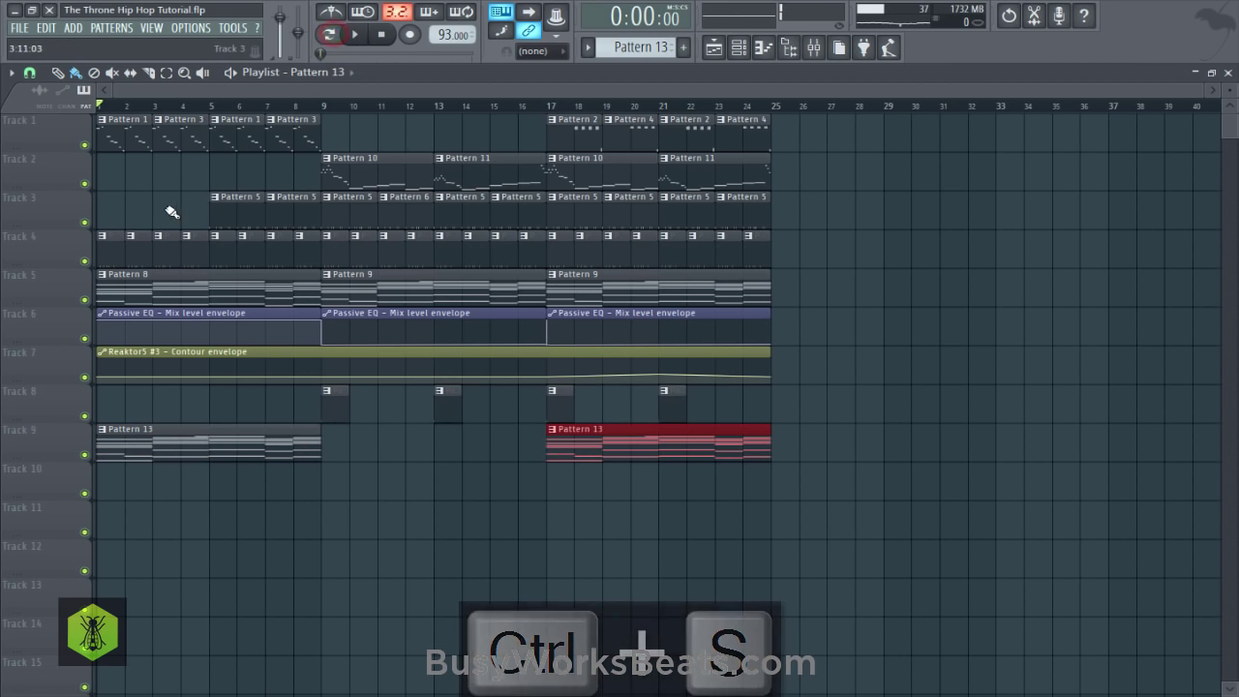
Delete the Track 1 and Track 4 clips in bars 1 to 4 and Pattern 8 on Track 5, saving the project.
{"action": "right_click", "coordinate": [136, 238]}
{"action": "right_click", "coordinate": [163, 253]}
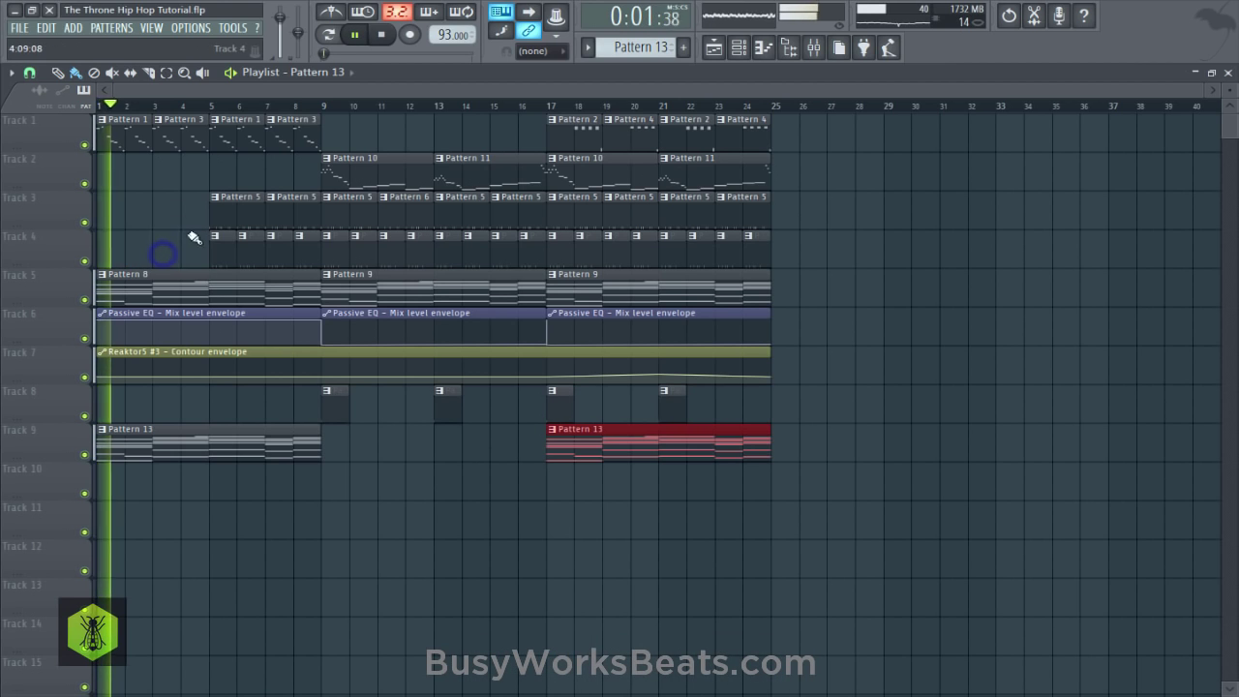
{"action": "right_click", "coordinate": [170, 148]}
{"action": "key", "text": "ctrl+s"}
{"action": "key", "text": "space"}
{"action": "right_click", "coordinate": [149, 272]}
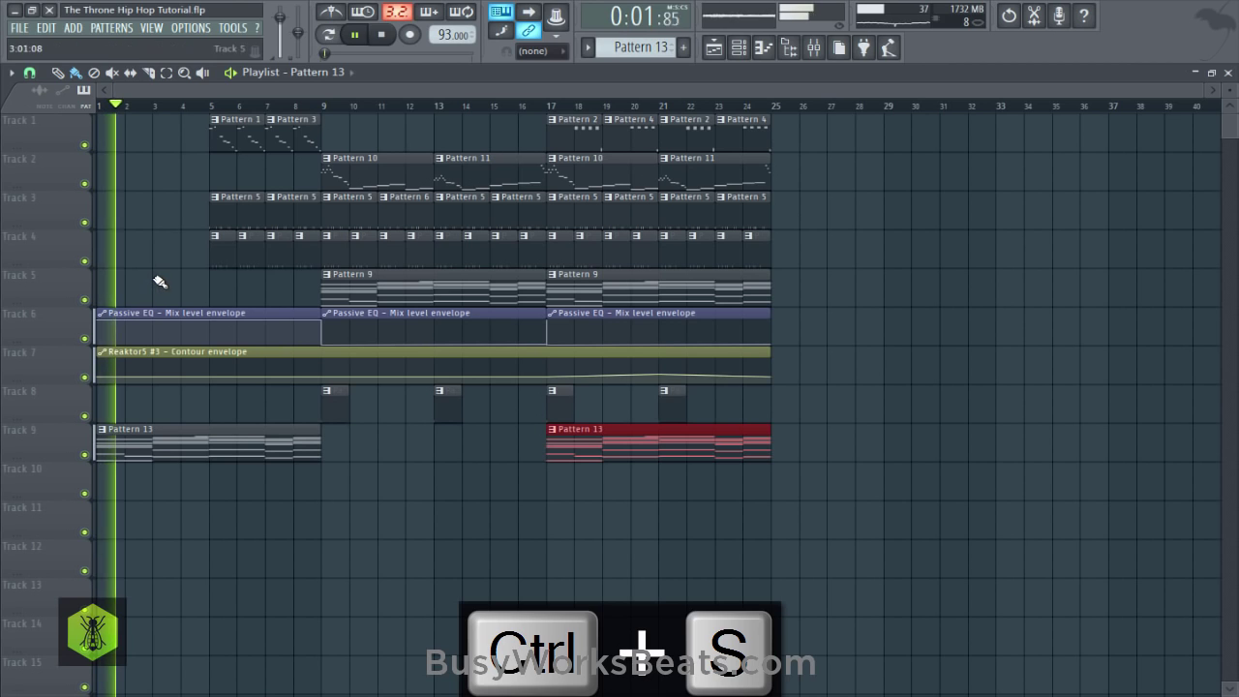
Delete the Track 3 and Track 4 clips in bars 5 to 8, save the project and stop playback.
{"action": "right_click", "coordinate": [281, 538]}
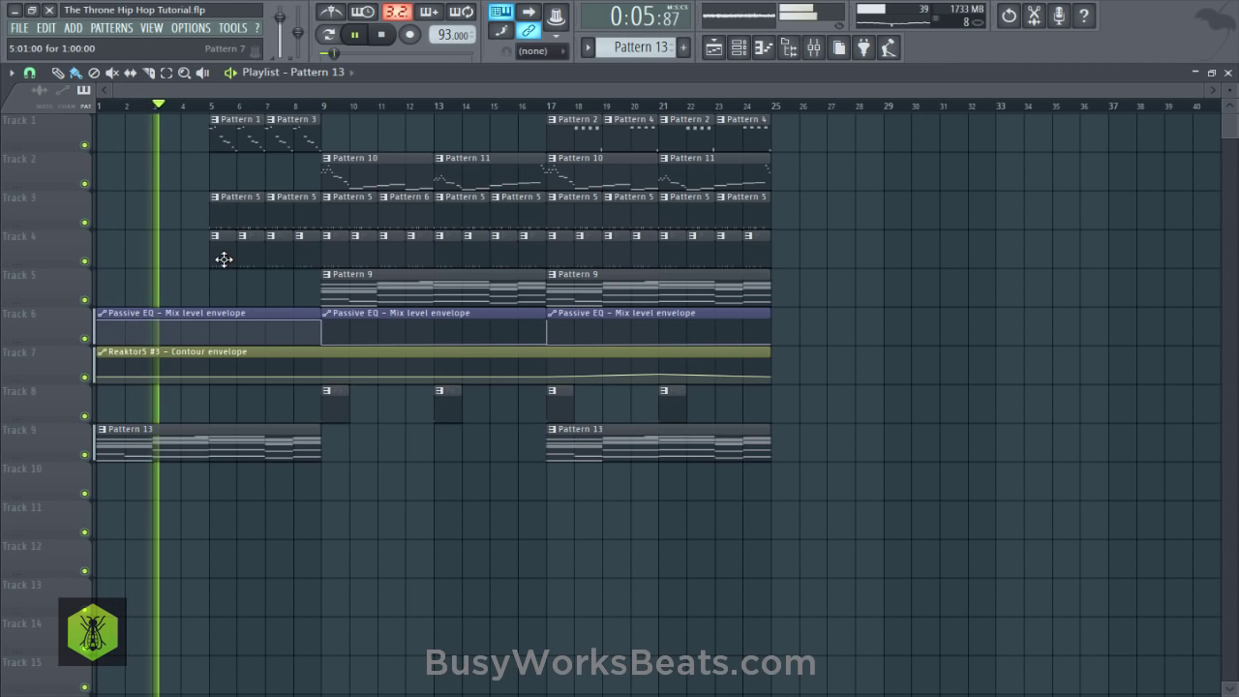
{"action": "right_click", "coordinate": [242, 212]}
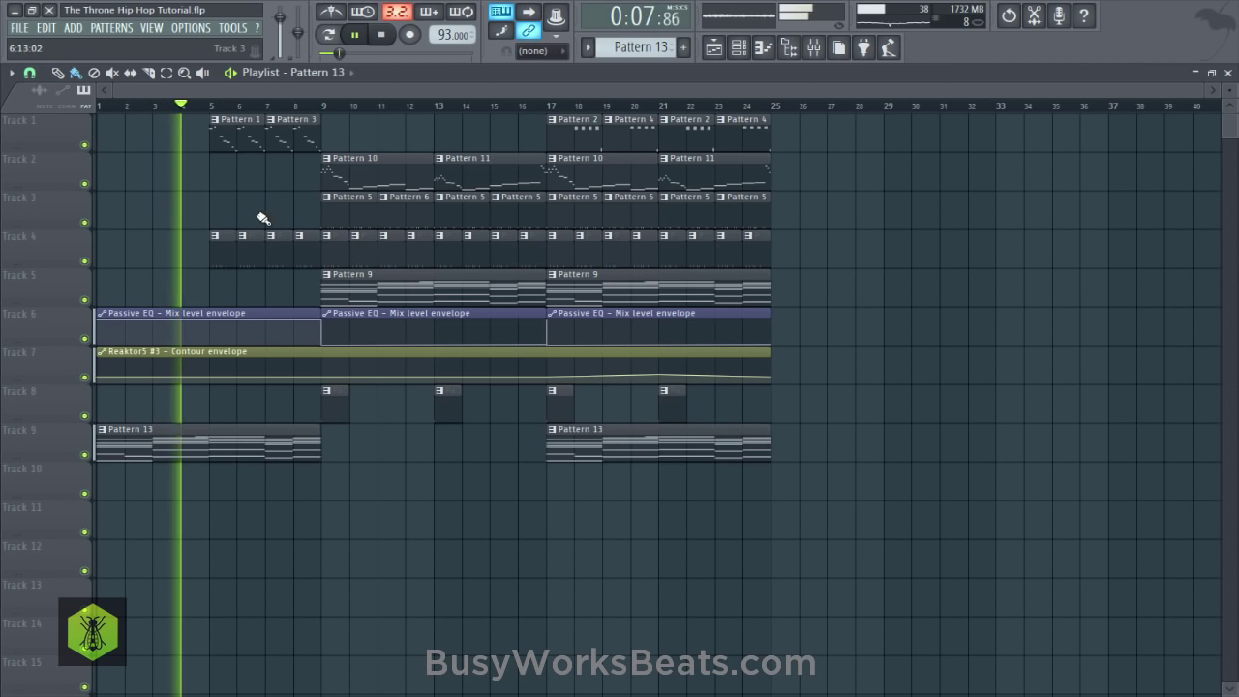
{"action": "right_click", "coordinate": [222, 250]}
{"action": "right_click", "coordinate": [296, 254]}
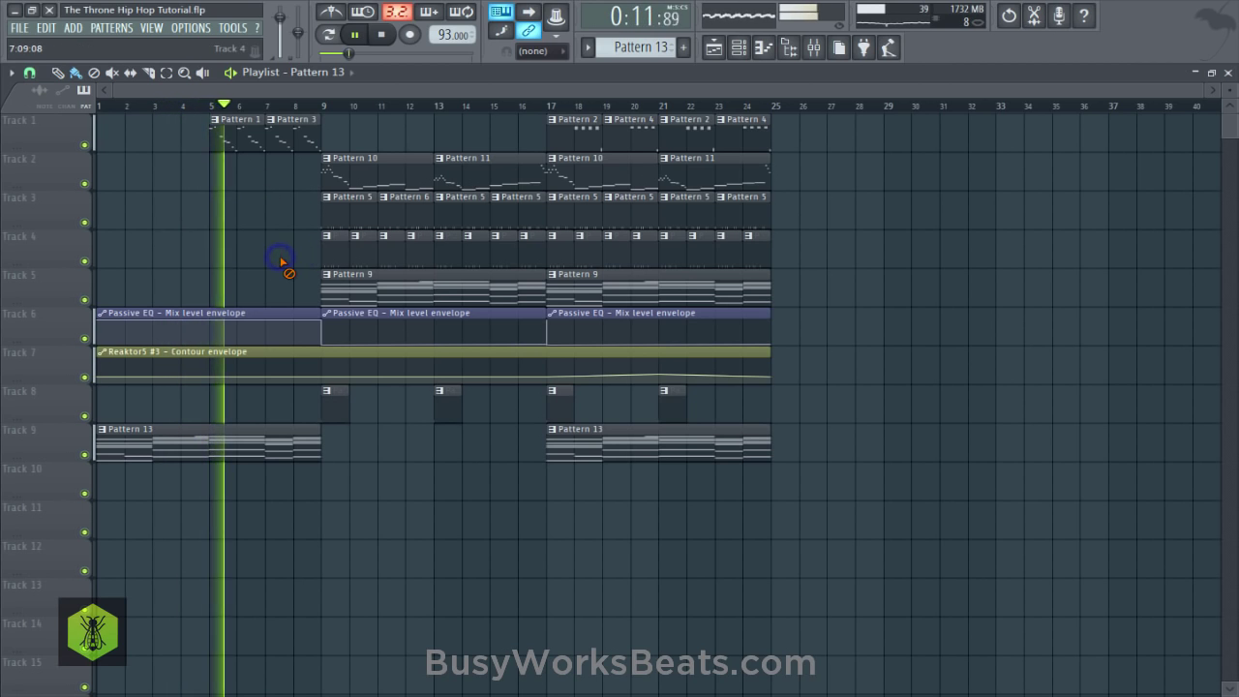
{"action": "key", "text": "ctrl+s"}
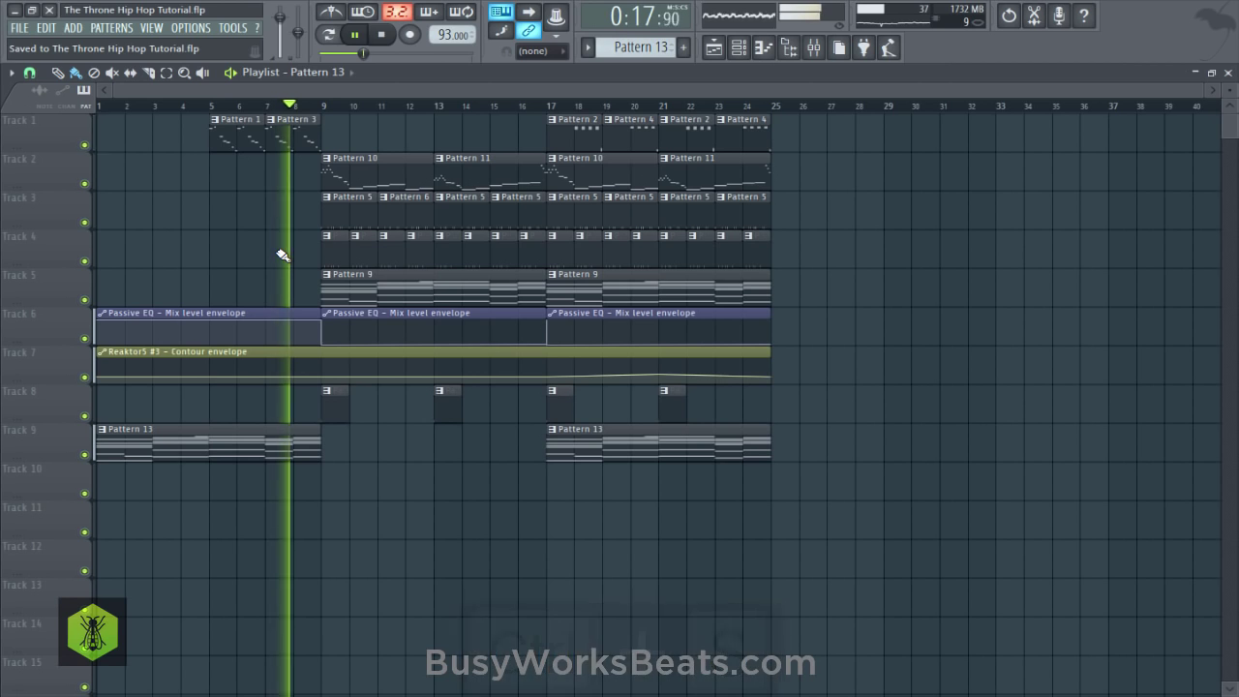
{"action": "key", "text": "space"}
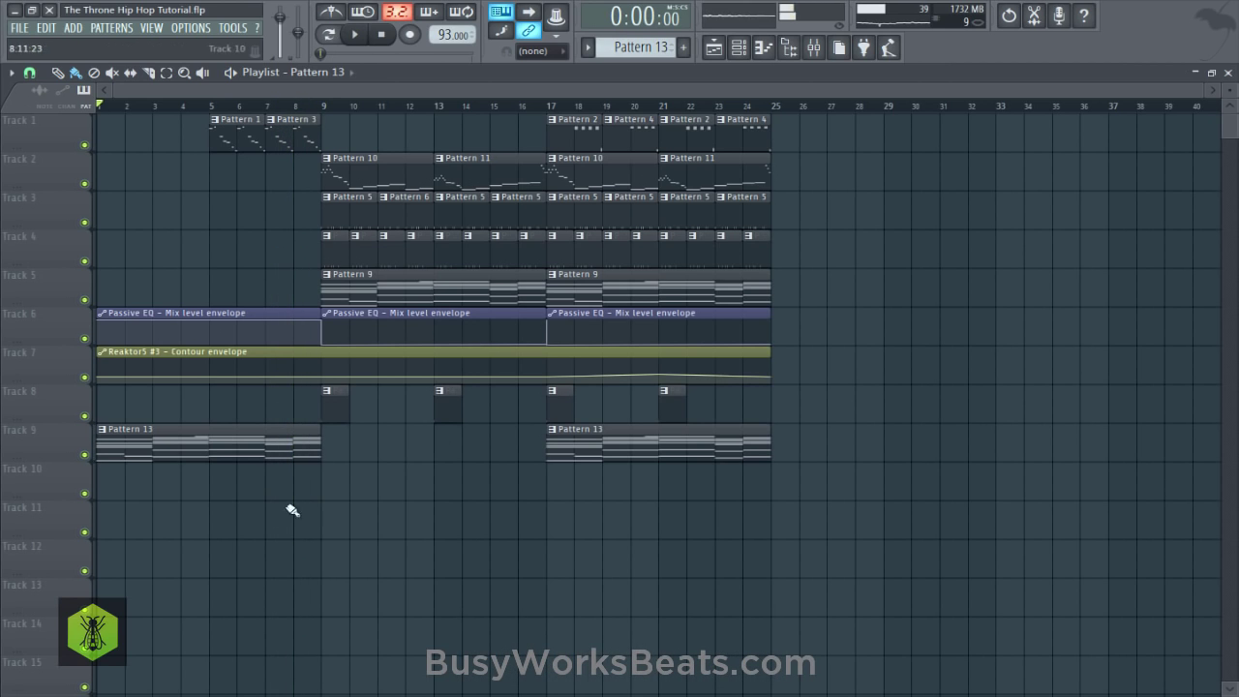
Open Pattern 13's Omnisphere notes in the piano roll and listen to the chords from bar 5 onward.
{"action": "left_click", "coordinate": [100, 436]}
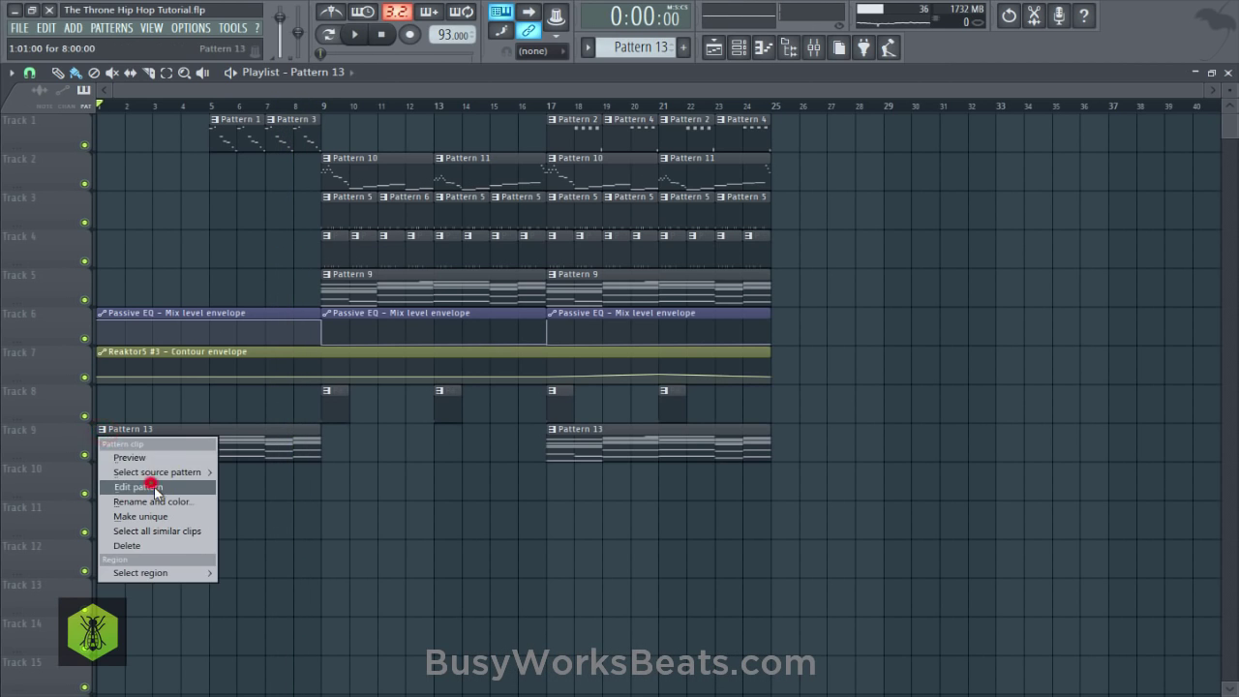
{"action": "left_click", "coordinate": [155, 488]}
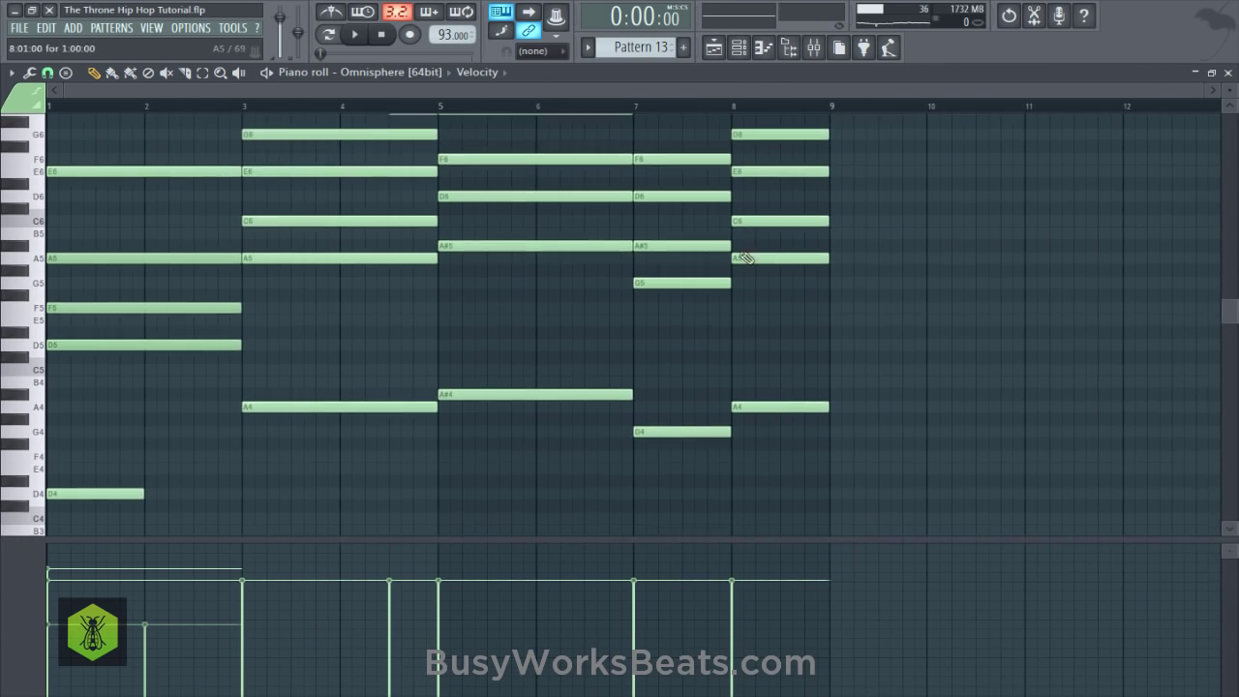
{"action": "left_click", "coordinate": [620, 106]}
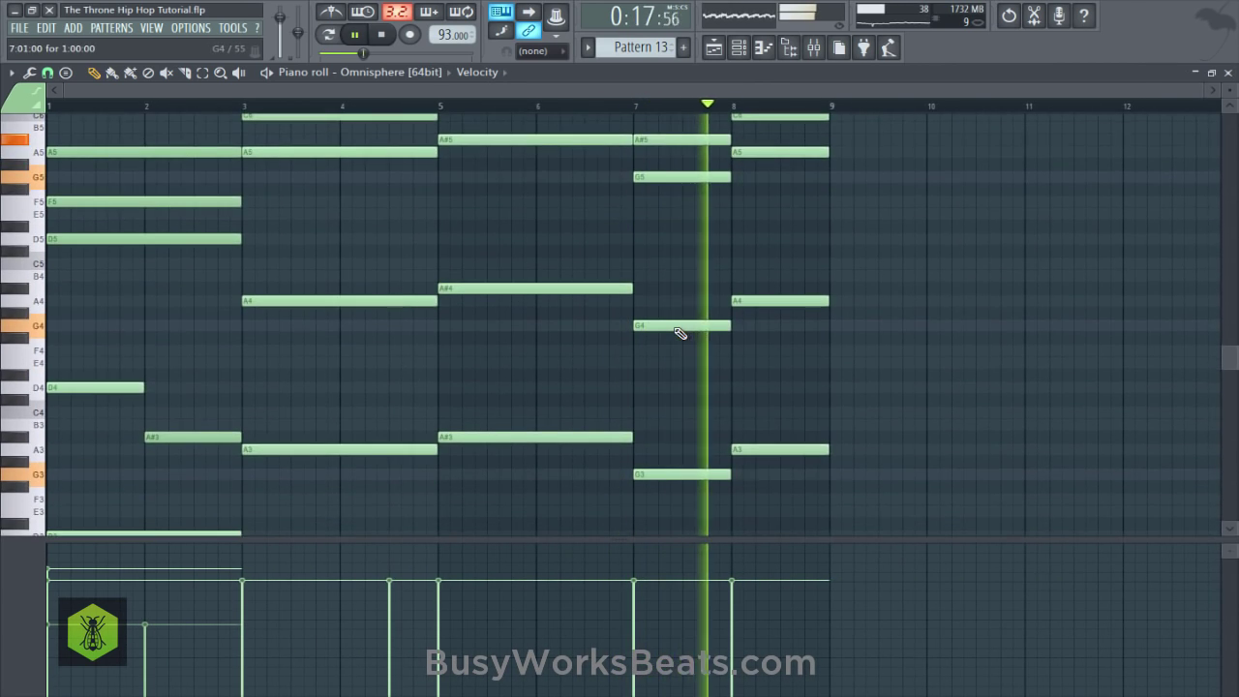
{"action": "left_click", "coordinate": [437, 106]}
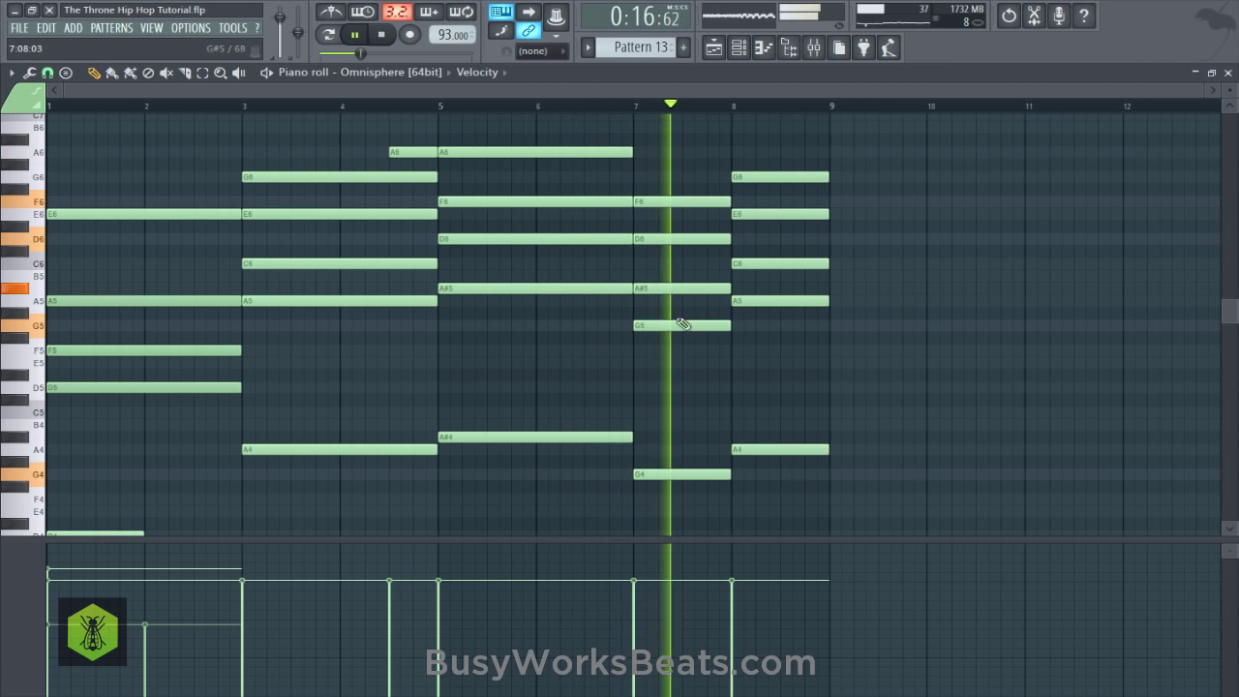
Stop playback, examine Pattern 13's lower Omnisphere notes and close the piano roll.
{"action": "scroll", "coordinate": [658, 358], "scroll_direction": "down", "scroll_amount": 1}
{"action": "key", "text": "space"}
{"action": "scroll", "coordinate": [655, 355], "scroll_direction": "down", "scroll_amount": 5}
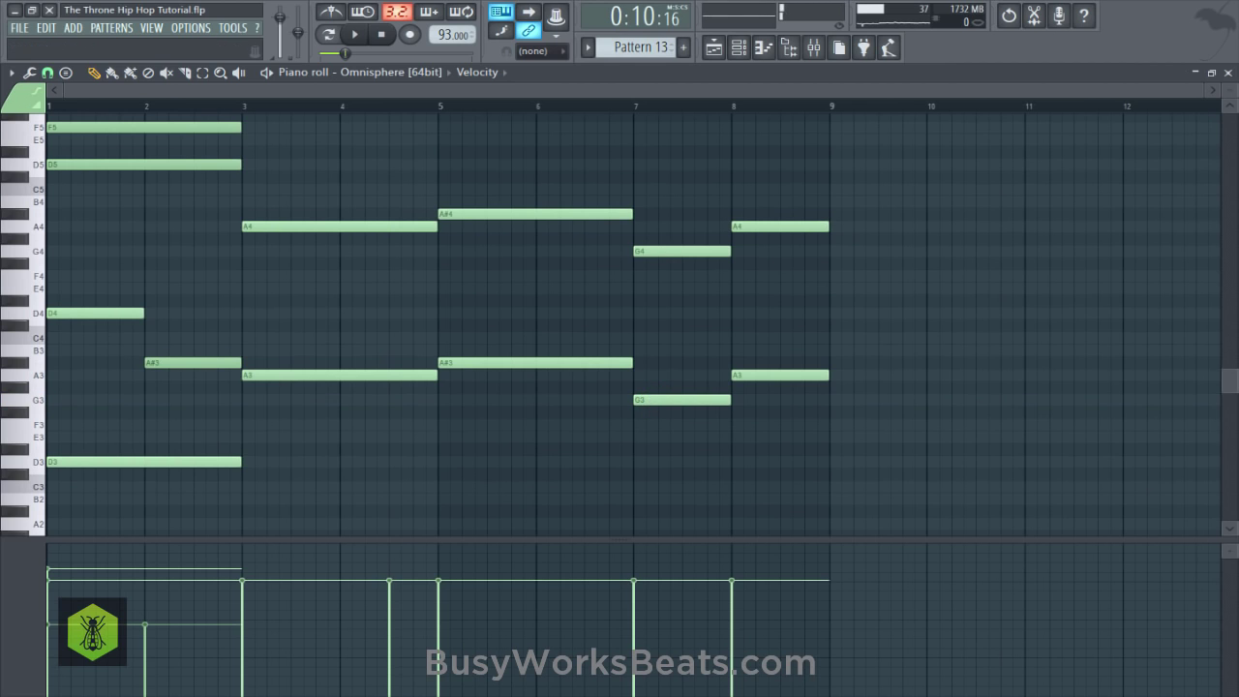
{"action": "left_click", "coordinate": [1229, 73]}
Play the arrangement from bar 5 to hear the transition into bar 9, saving the project and stopping playback.
{"action": "key", "text": "space"}
{"action": "key", "text": "ctrl+s"}
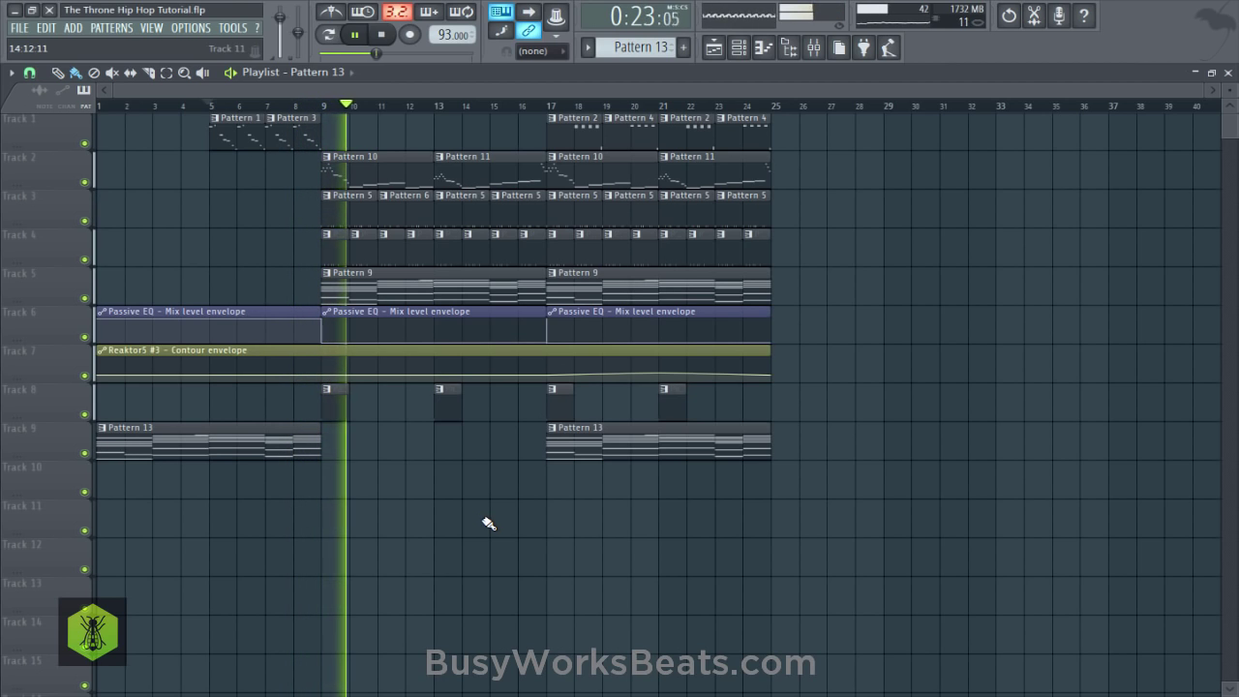
{"action": "key", "text": "space"}
{"action": "key", "text": "ctrl+s"}
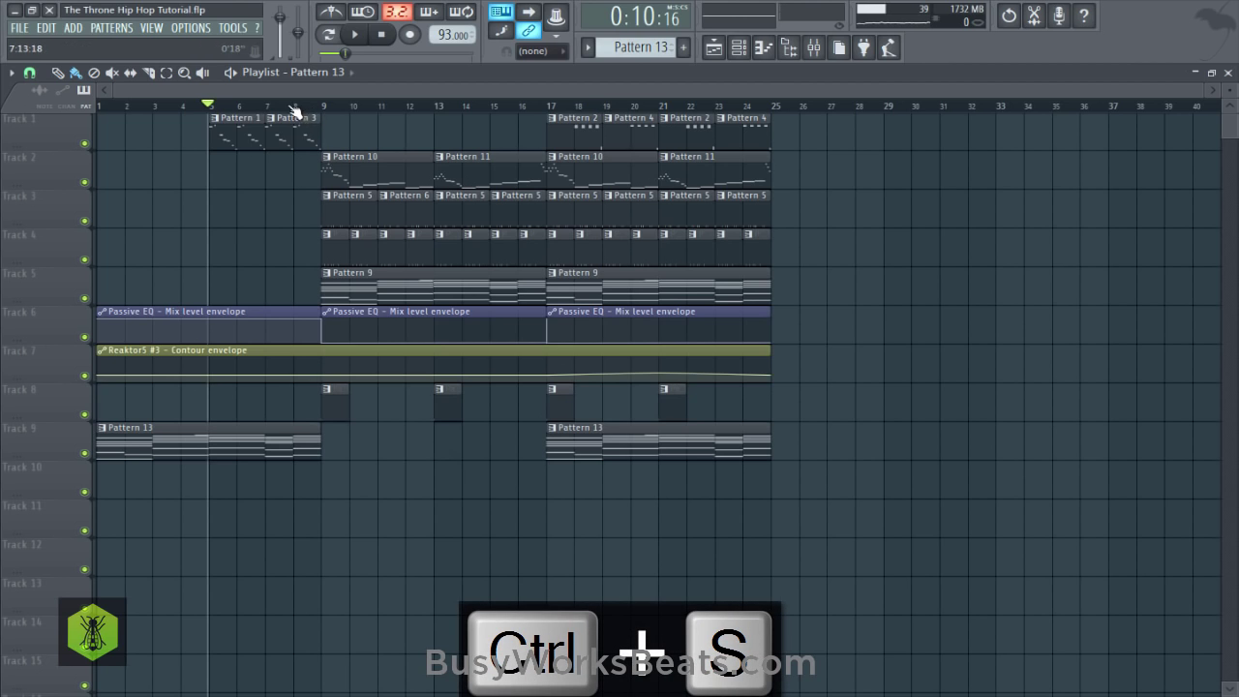
Select bars 7 to 12 as the playlist loop range and audition the transition into bar 9.
{"action": "left_click_drag", "start_coordinate": [294, 110], "coordinate": [405, 113]}
{"action": "left_click_drag", "start_coordinate": [306, 110], "coordinate": [356, 108]}
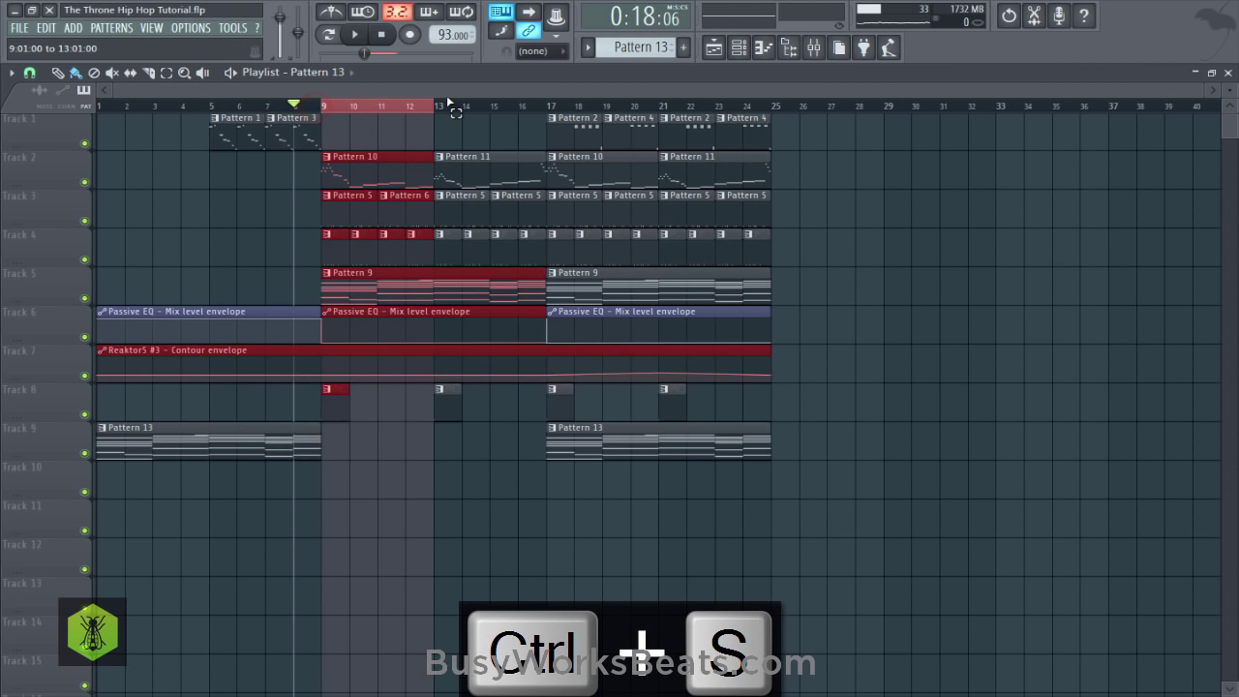
{"action": "left_click_drag", "start_coordinate": [266, 108], "coordinate": [438, 107]}
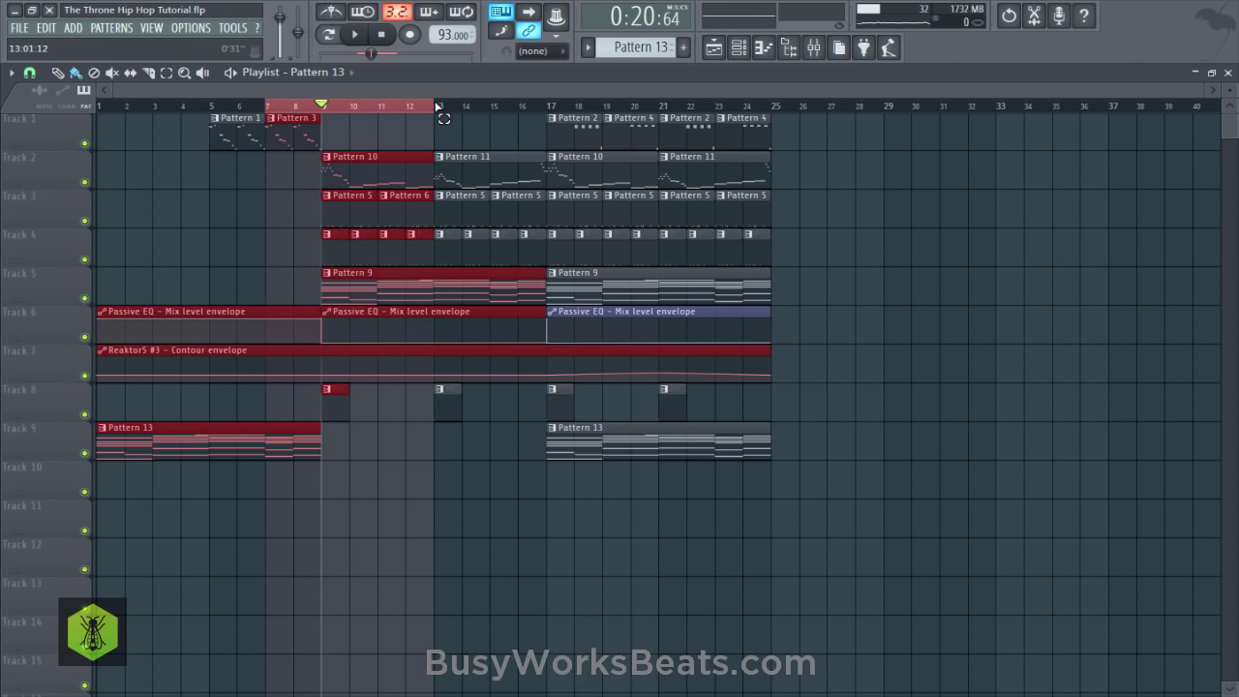
{"action": "key", "text": "ctrl+s"}
{"action": "left_click", "coordinate": [417, 530]}
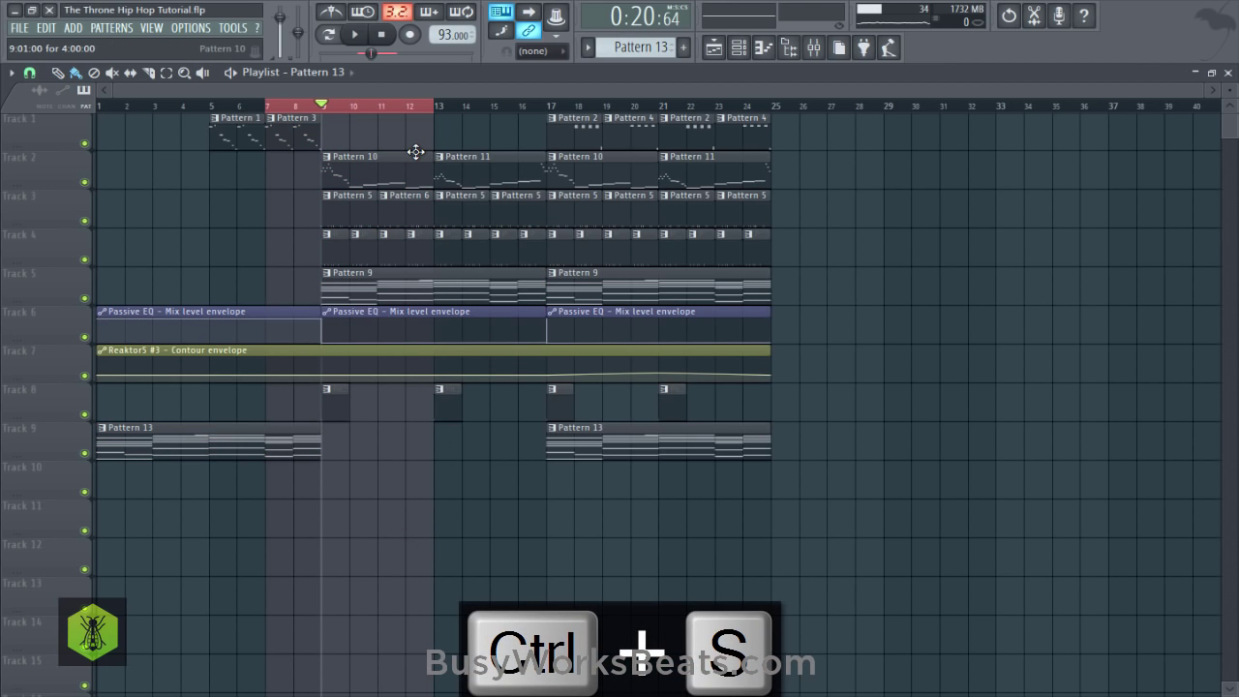
{"action": "key", "text": "space"}
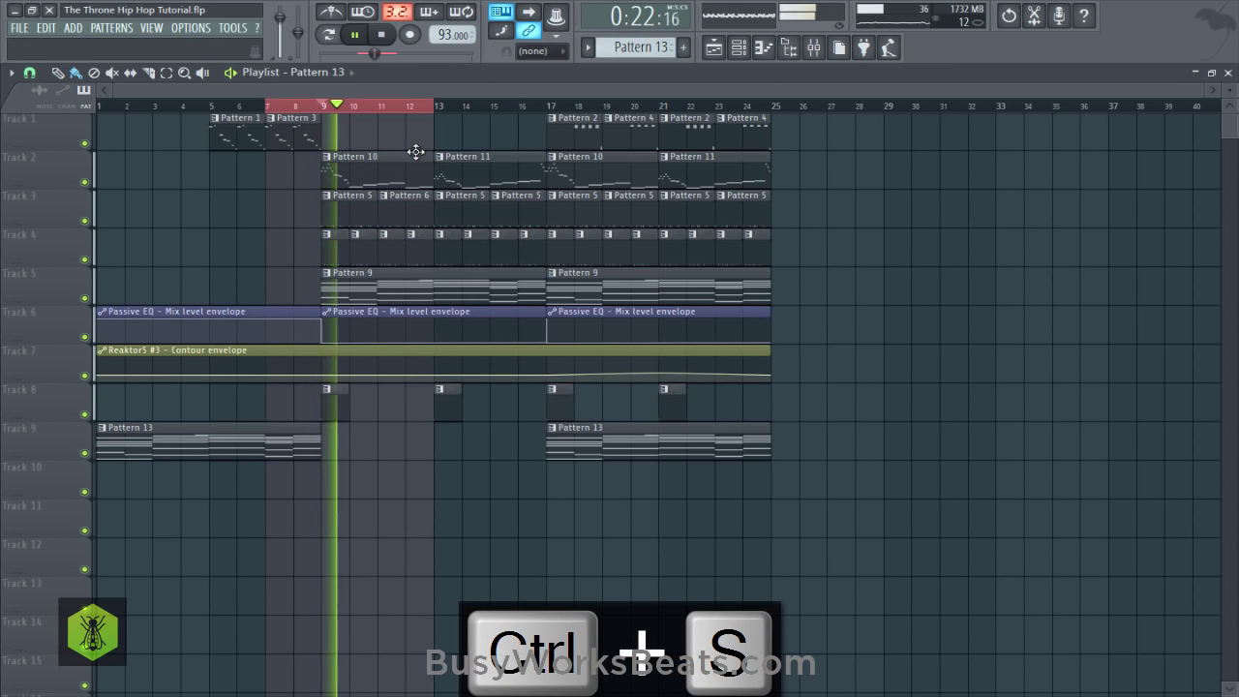
{"action": "left_click", "coordinate": [379, 35]}
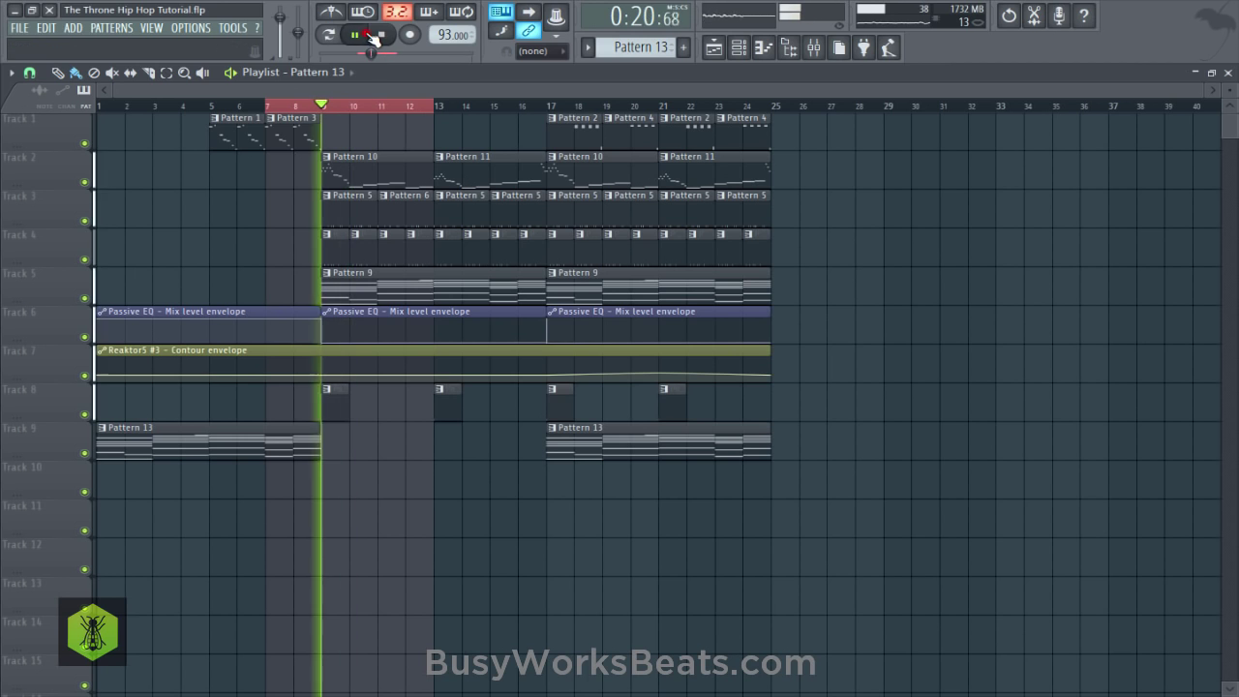
{"action": "key", "text": "space"}
Clear the playlist's loop range and save the project while the arrangement plays.
{"action": "scroll", "coordinate": [336, 101], "scroll_direction": "up", "scroll_amount": 8}
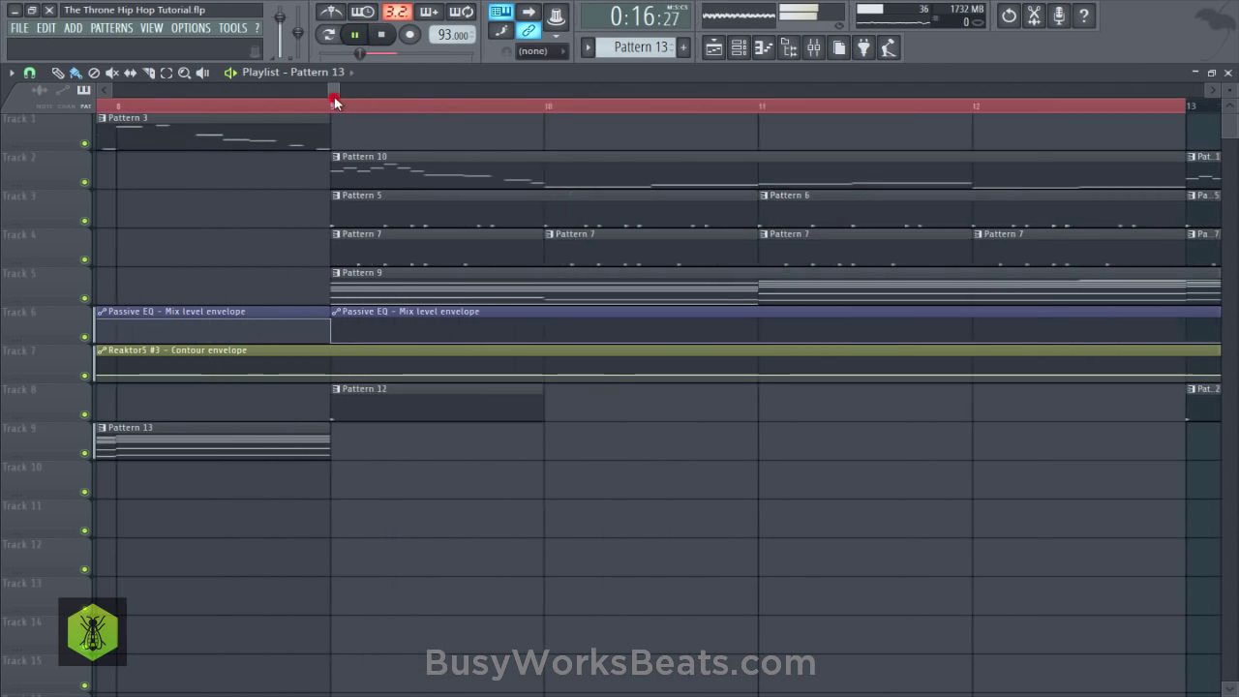
{"action": "left_click", "coordinate": [336, 101], "text": "ctrl"}
{"action": "scroll", "coordinate": [339, 103], "scroll_direction": "down", "scroll_amount": 8}
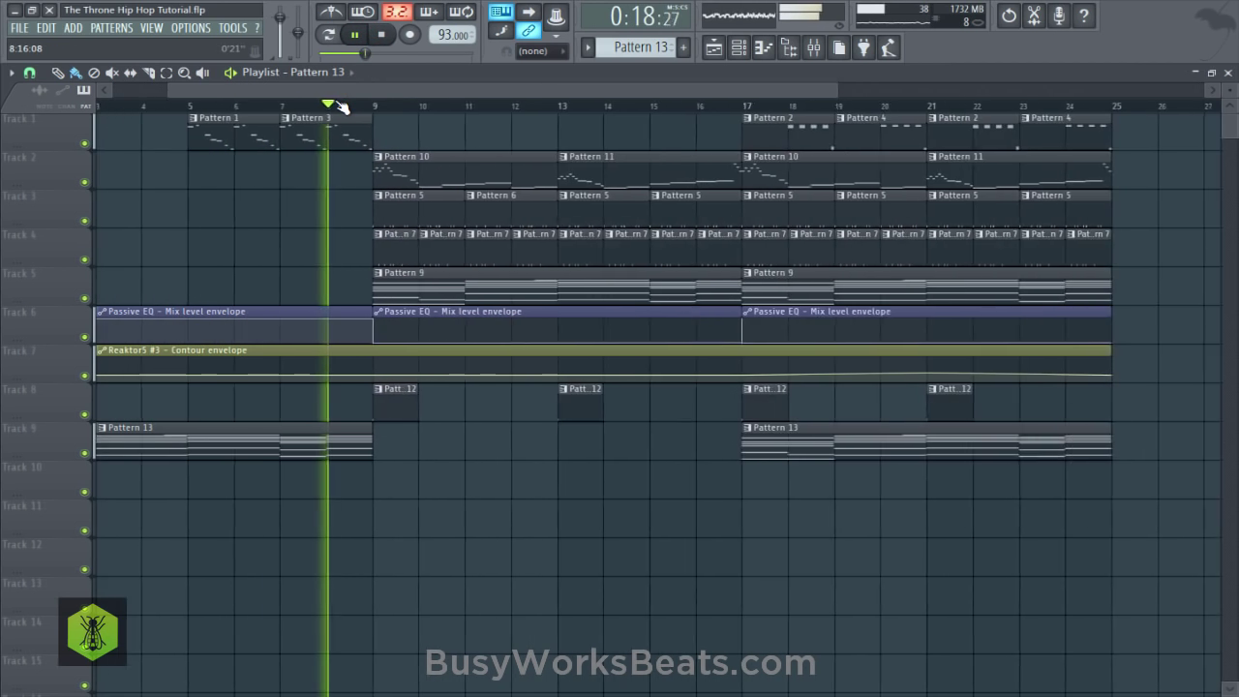
{"action": "key", "text": "ctrl+s"}
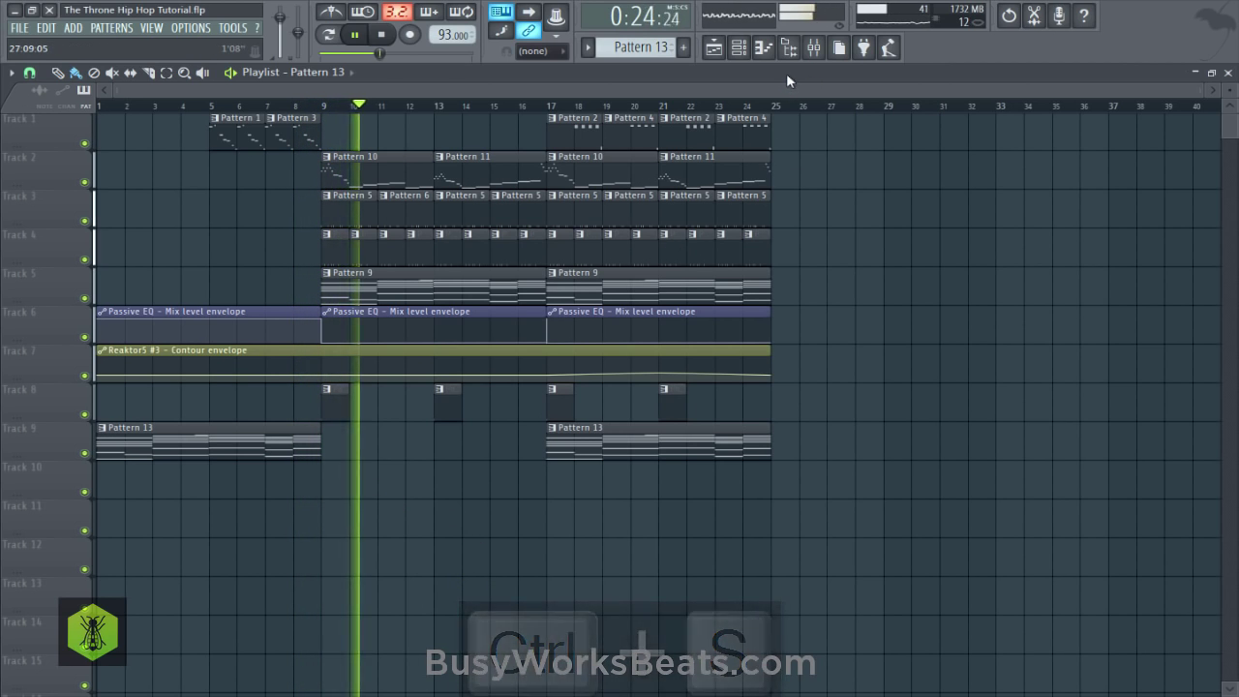
Shorten the Snare 6 sample's tail by setting its fade-out to 56%.
{"action": "left_click", "coordinate": [739, 46]}
{"action": "left_click", "coordinate": [345, 229]}
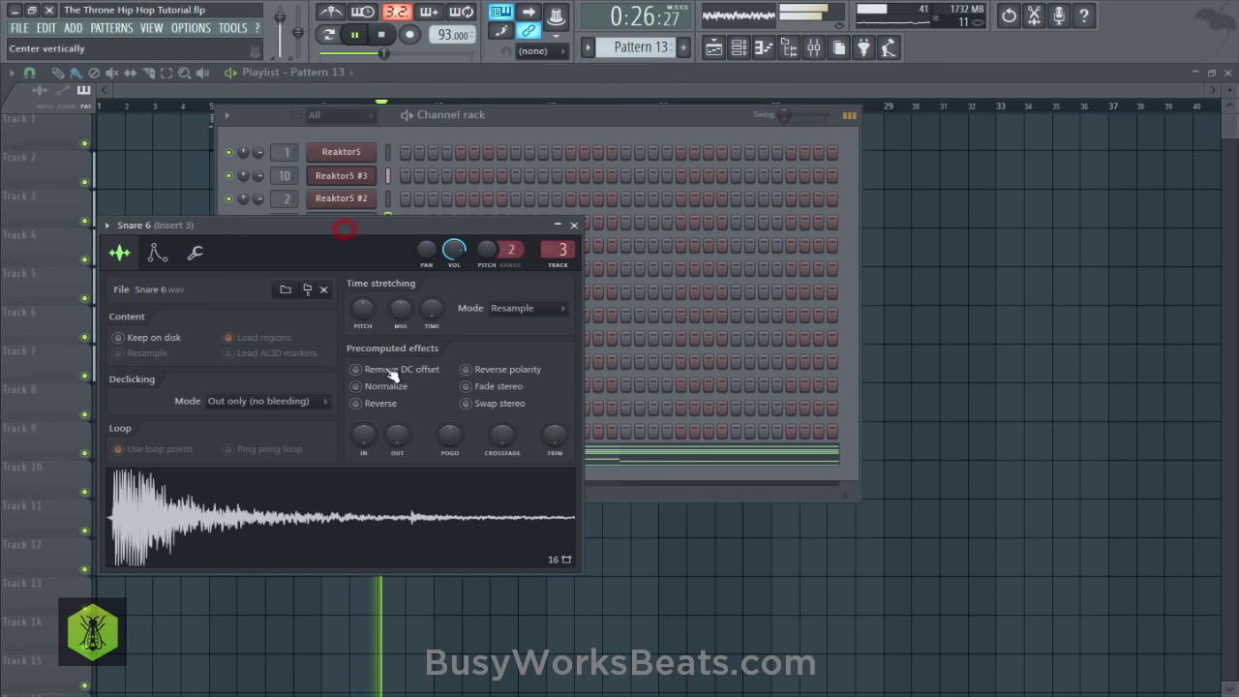
{"action": "left_click_drag", "start_coordinate": [408, 434], "coordinate": [408, 430]}
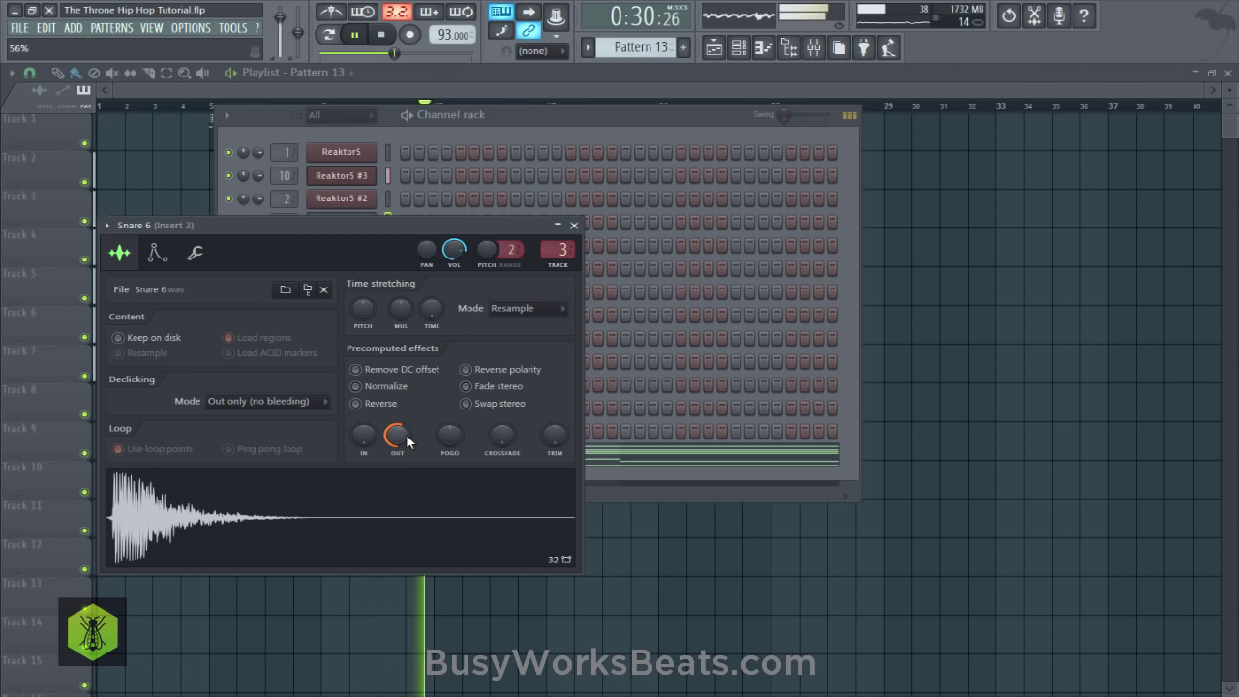
{"action": "left_click", "coordinate": [575, 226]}
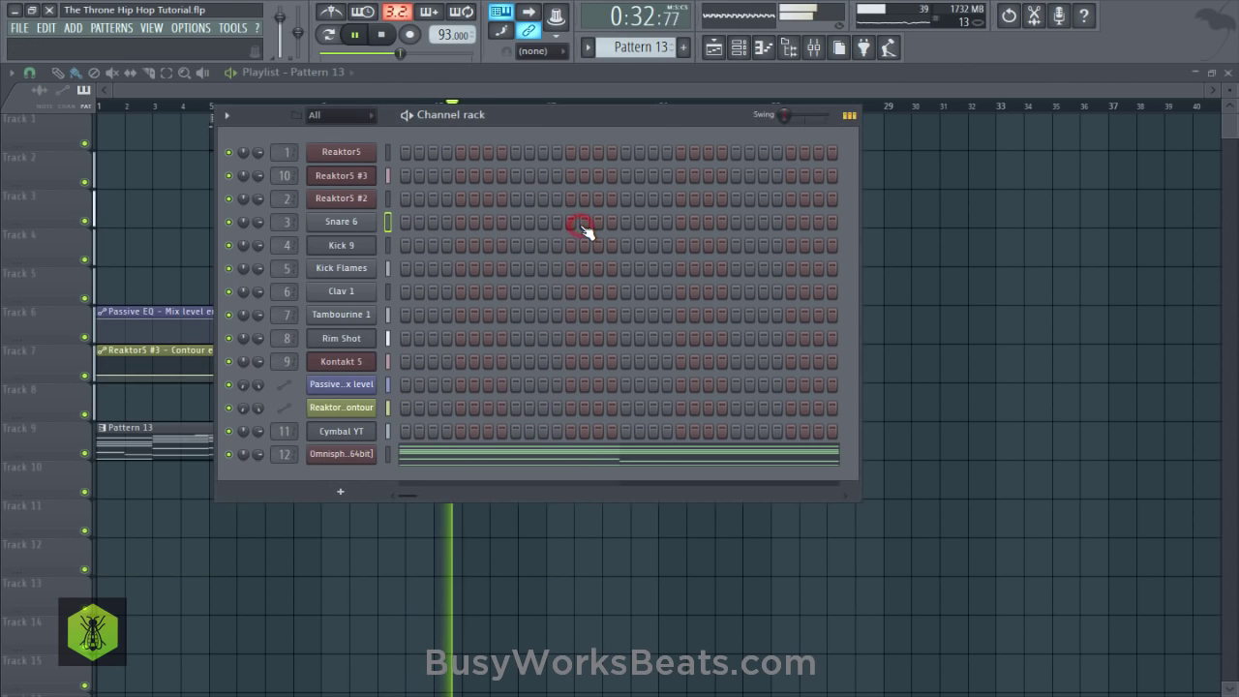
Save the project and load Altiverb 7 into the first effect slot of mixer Insert 100.
{"action": "left_click", "coordinate": [817, 48]}
{"action": "key", "text": "ctrl+s"}
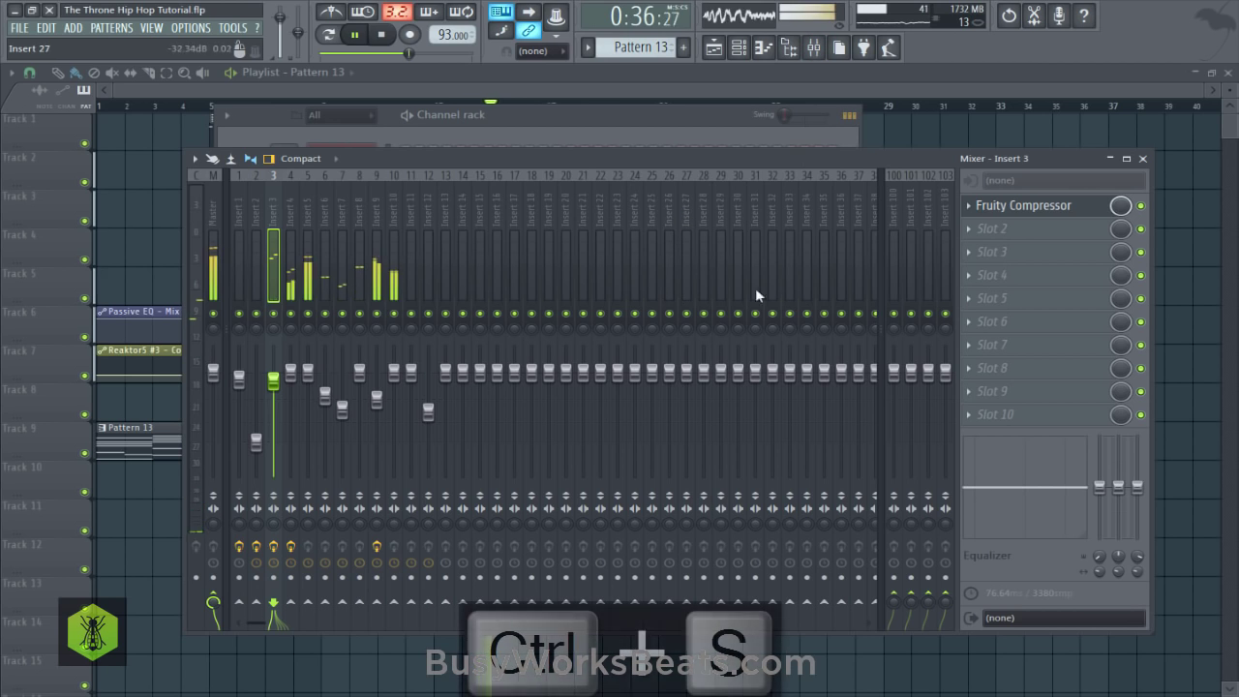
{"action": "left_click", "coordinate": [891, 219]}
{"action": "left_click", "coordinate": [997, 213]}
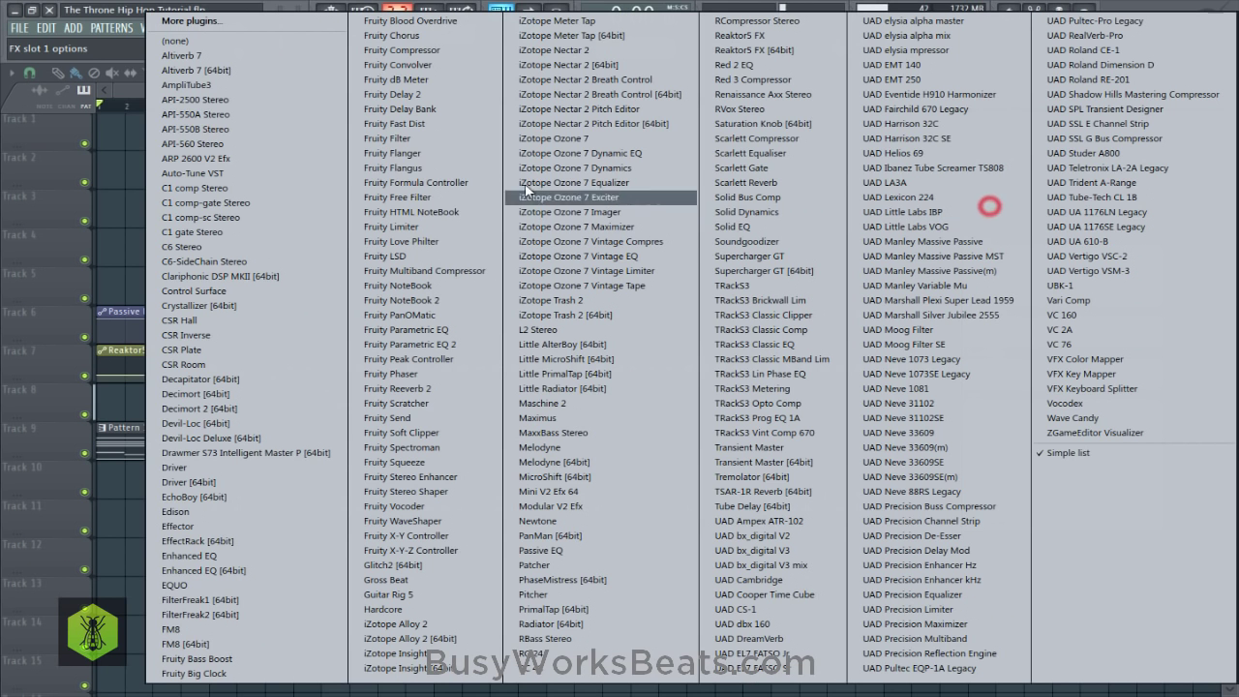
{"action": "left_click", "coordinate": [261, 76]}
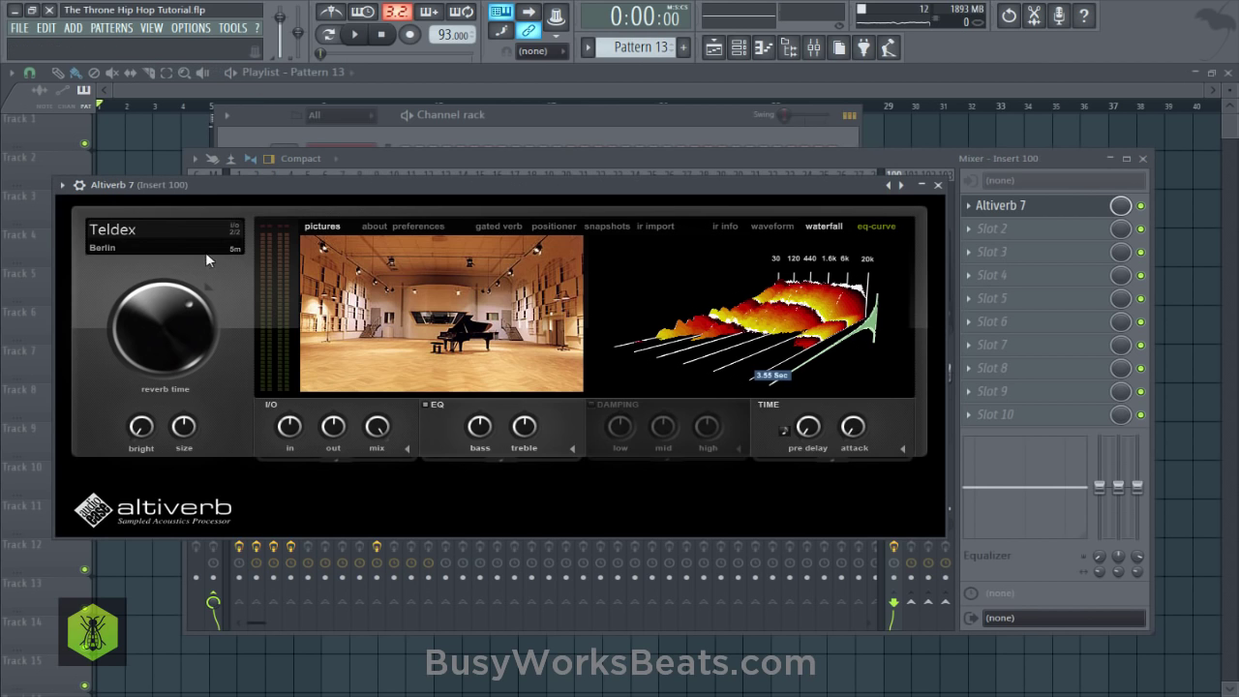
Set Altiverb to the stereo 16.6m Royal Opera Stockholm impulse response from opera & theatre, and save the project.
{"action": "left_click", "coordinate": [184, 233]}
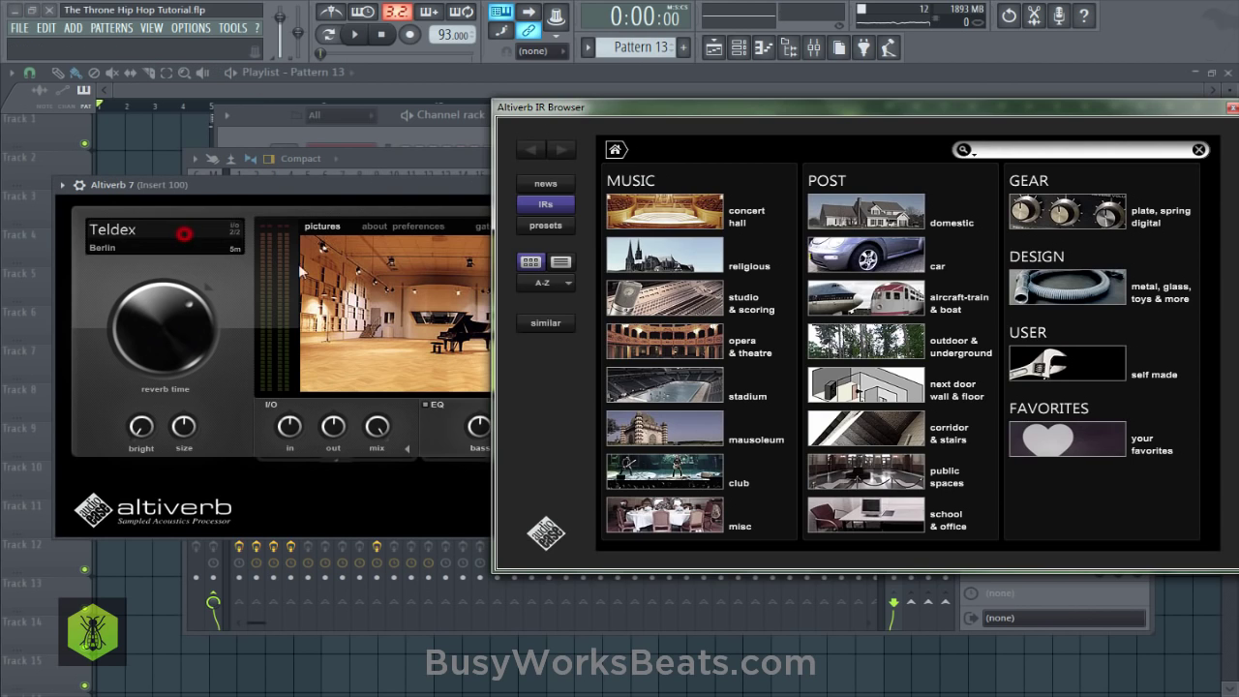
{"action": "left_click", "coordinate": [706, 353]}
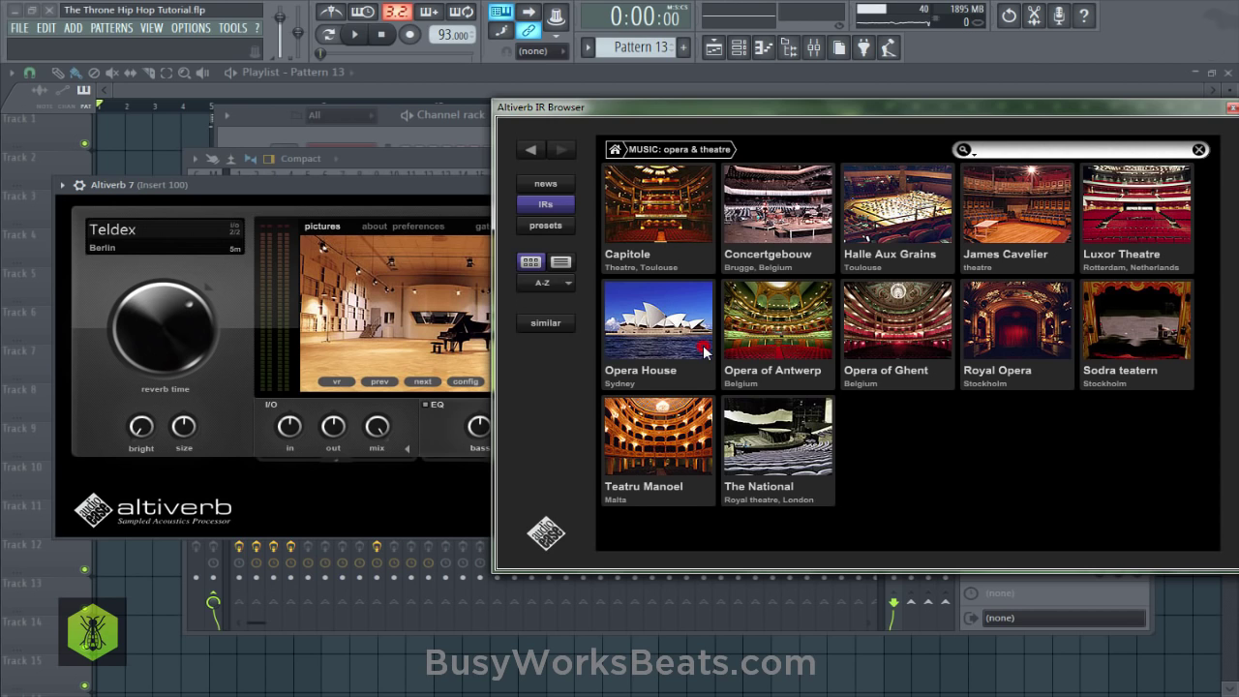
{"action": "left_click", "coordinate": [990, 328]}
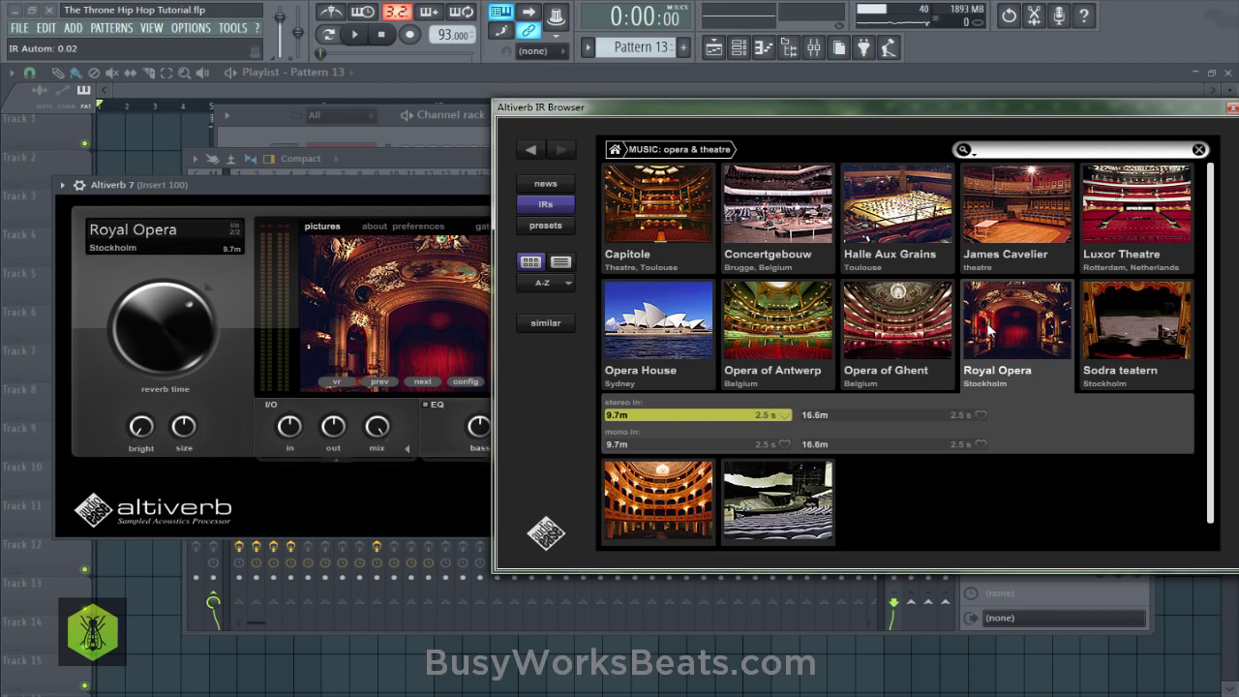
{"action": "left_click", "coordinate": [884, 414]}
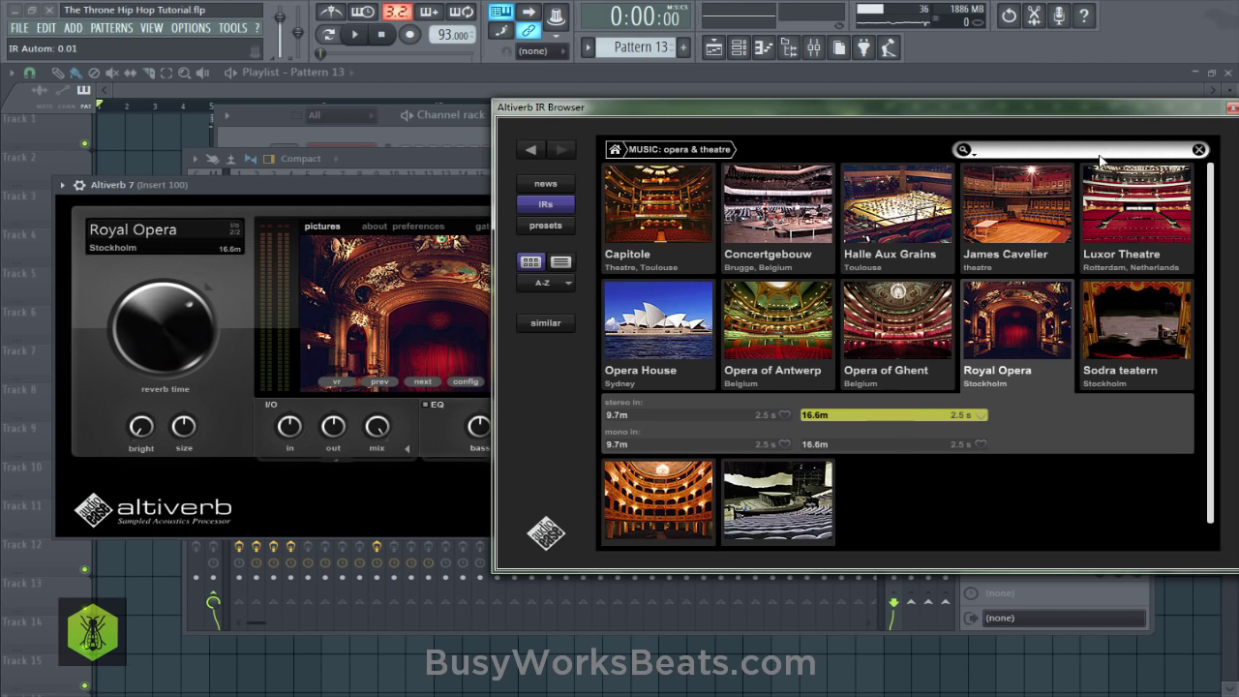
{"action": "left_click", "coordinate": [1231, 109]}
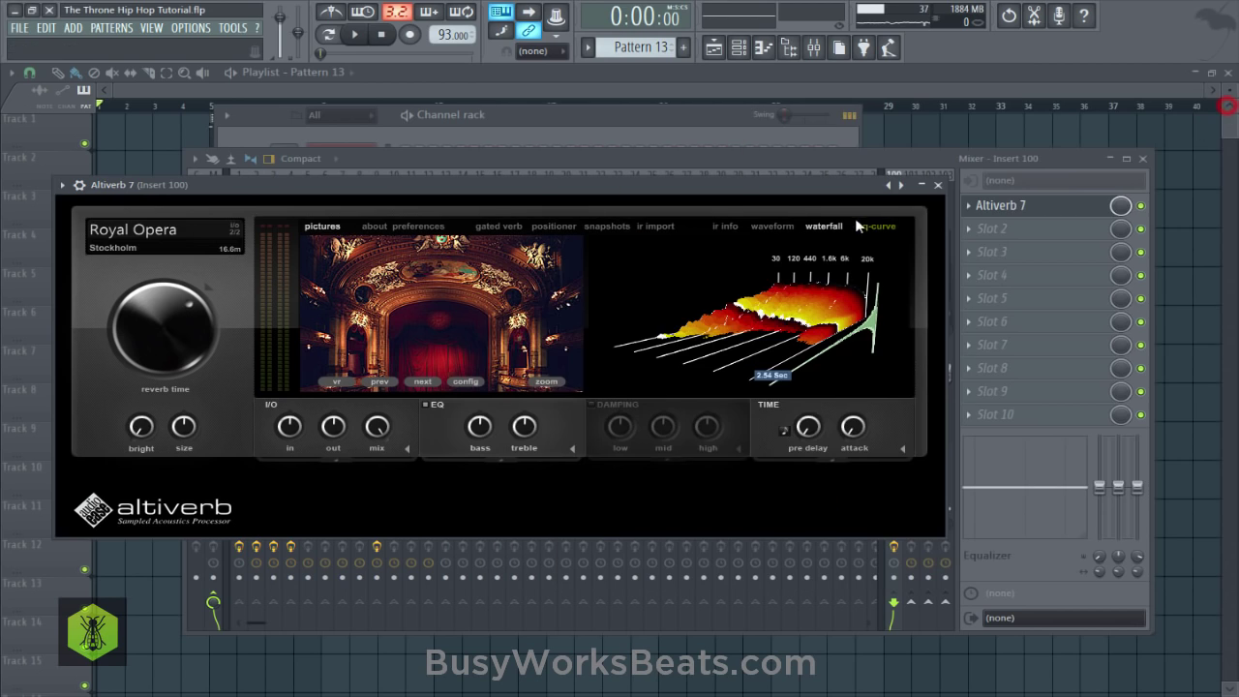
{"action": "left_click", "coordinate": [938, 184]}
{"action": "key", "text": "ctrl+s"}
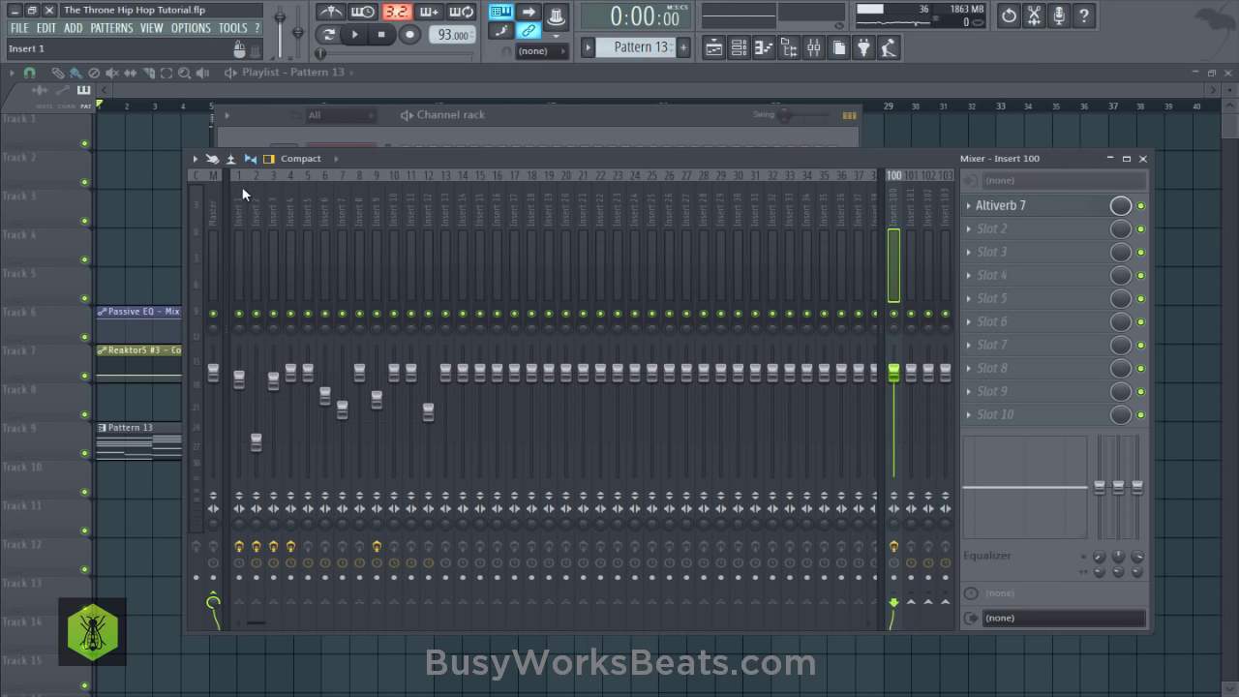
Loop bars 9 to 16 in the playlist and play them with the mixer open.
{"action": "left_click", "coordinate": [241, 215]}
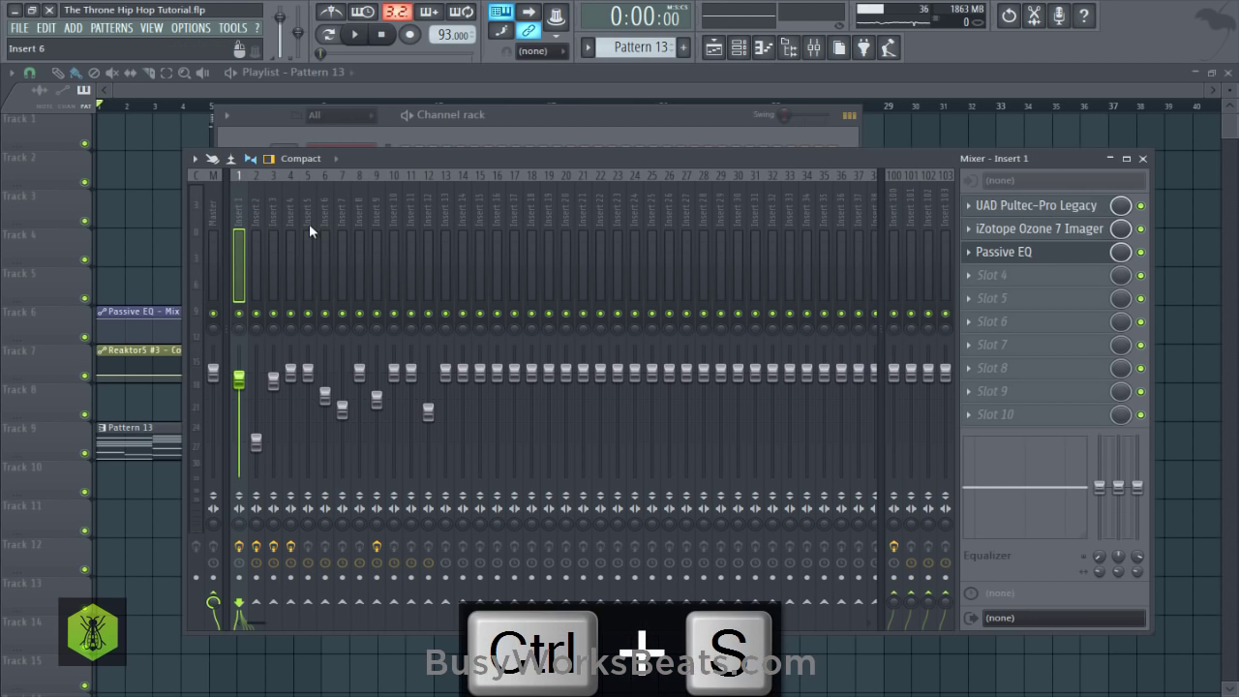
{"action": "key", "text": "space"}
{"action": "left_click", "coordinate": [293, 216]}
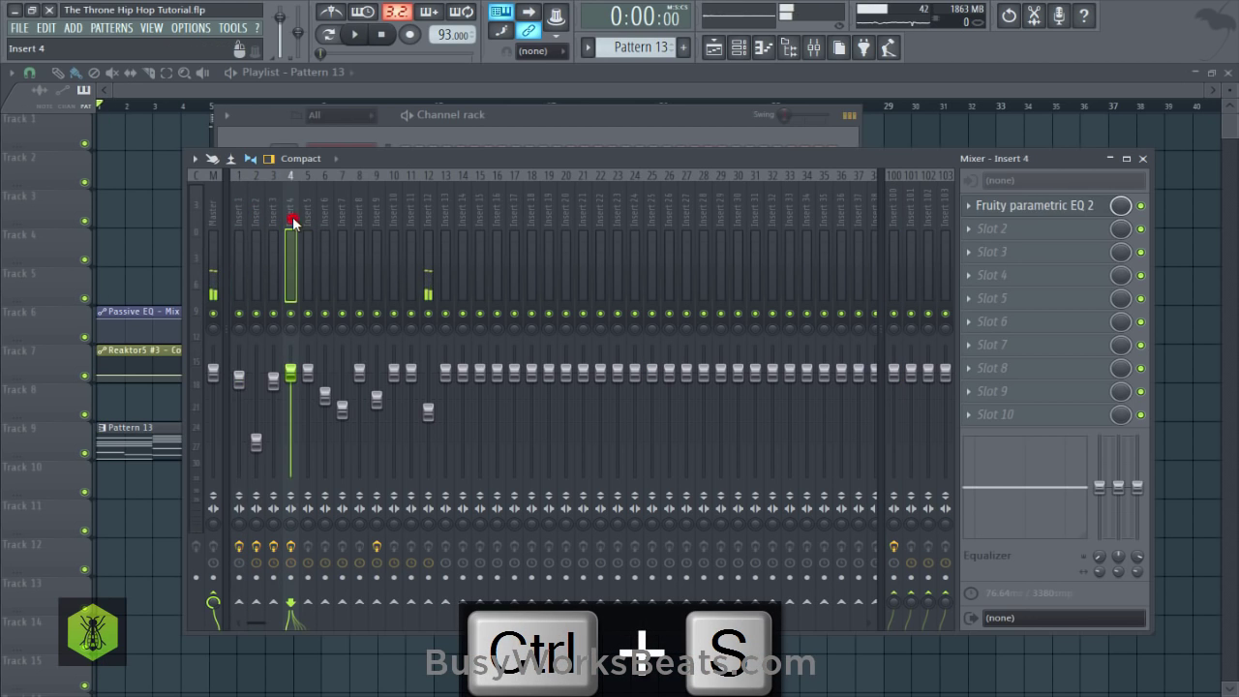
{"action": "left_click", "coordinate": [486, 116]}
{"action": "left_click", "coordinate": [329, 96]}
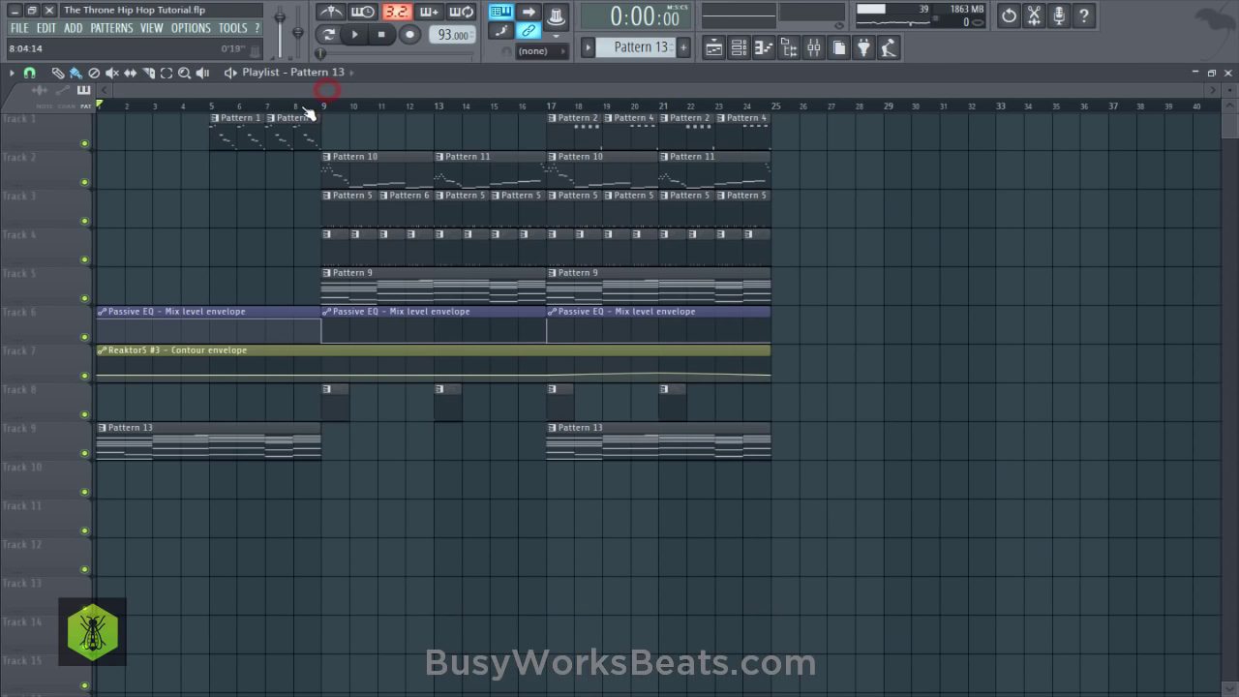
{"action": "left_click_drag", "start_coordinate": [322, 109], "coordinate": [547, 126]}
{"action": "key", "text": "space"}
{"action": "left_click", "coordinate": [813, 47]}
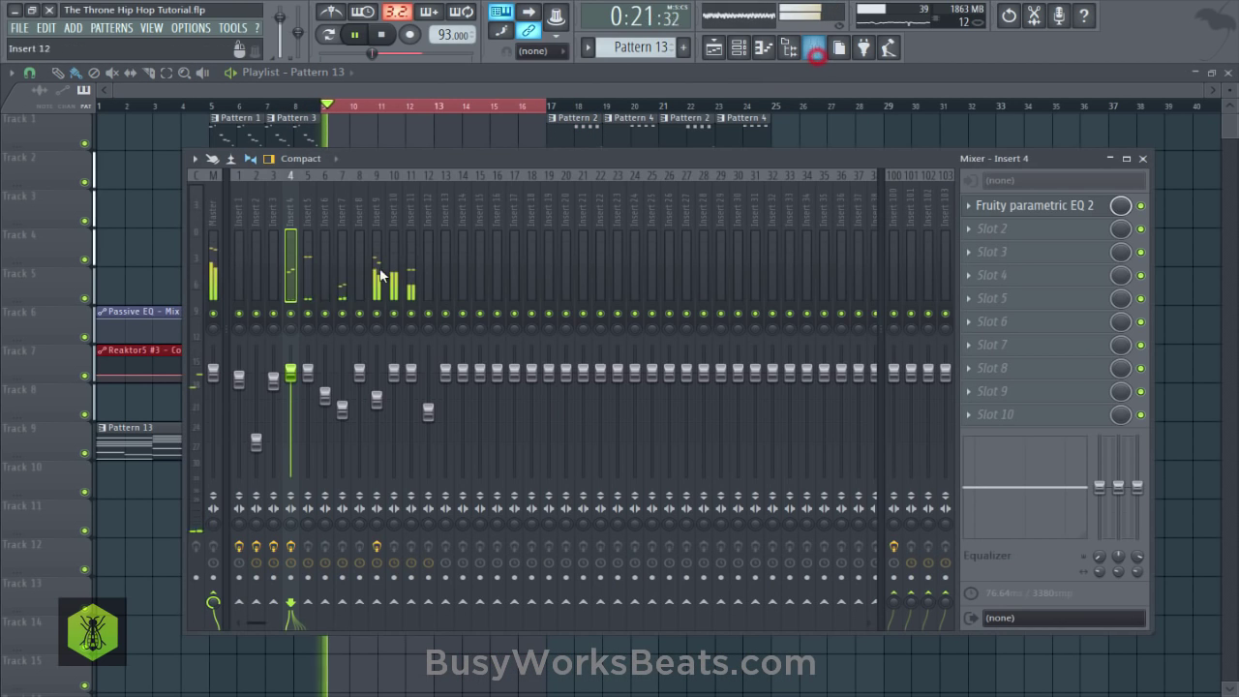
Solo mixer Inserts 3, 7 and 6 in turn and send each one to the Altiverb reverb on Insert 100.
{"action": "left_click", "coordinate": [277, 226]}
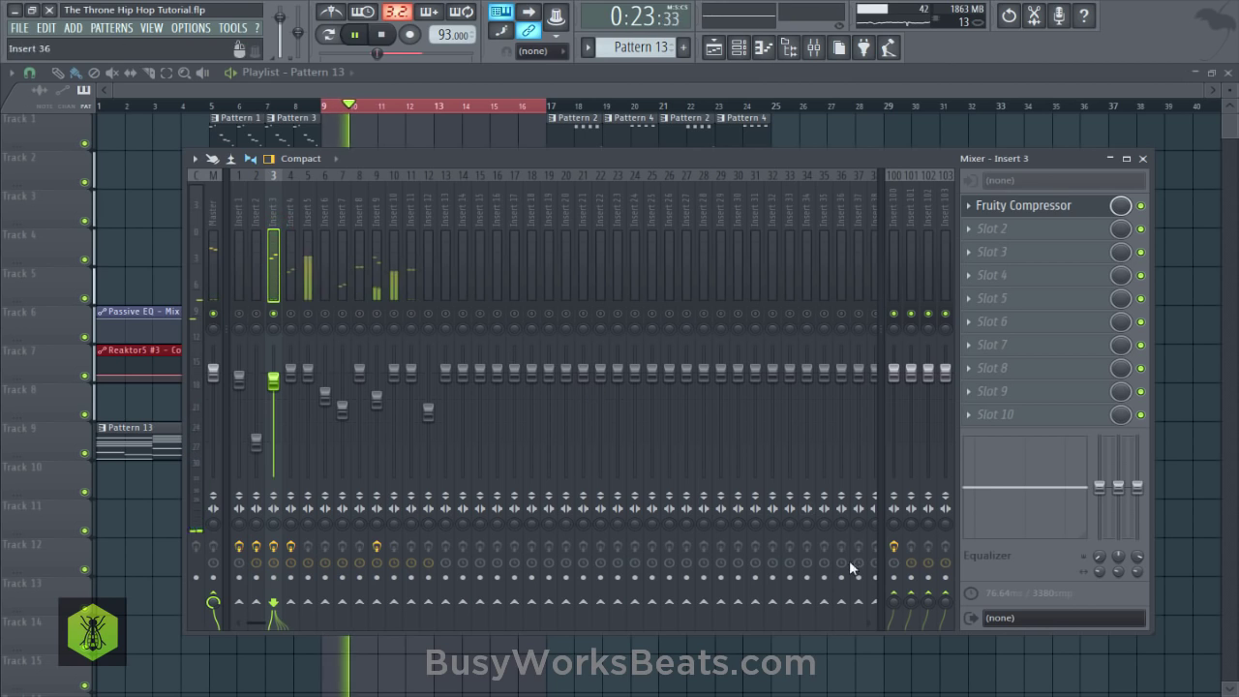
{"action": "left_click_drag", "start_coordinate": [892, 602], "coordinate": [892, 591]}
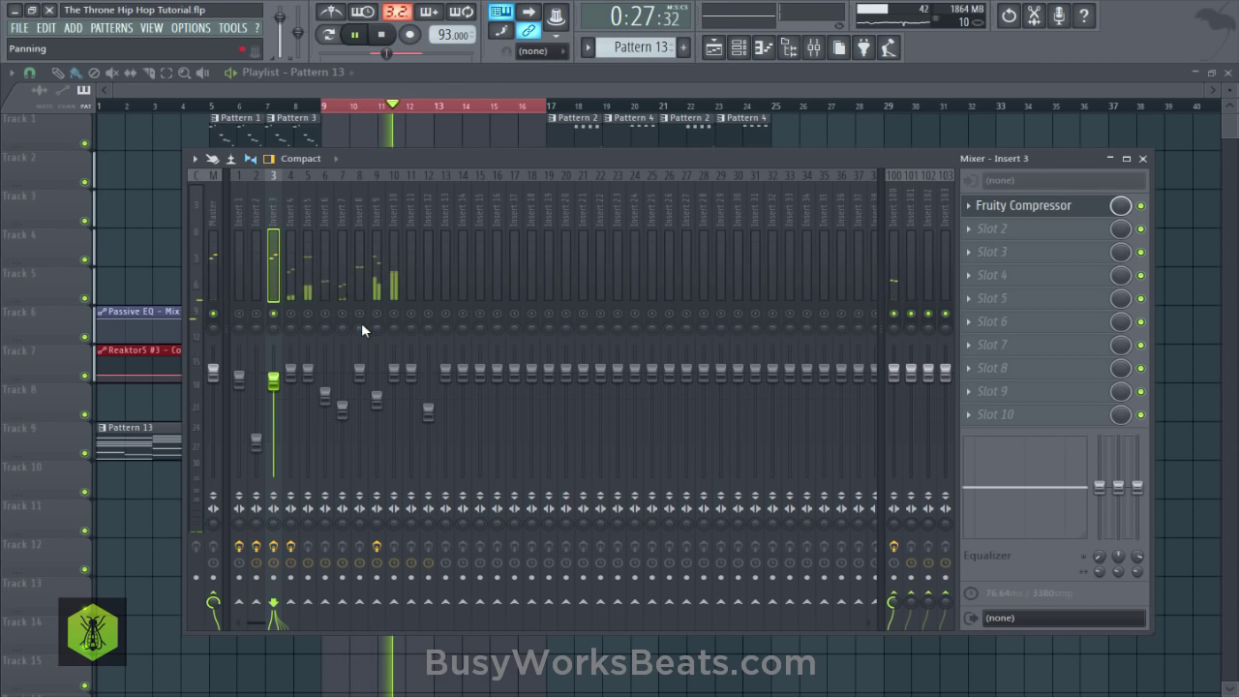
{"action": "left_click", "coordinate": [338, 219]}
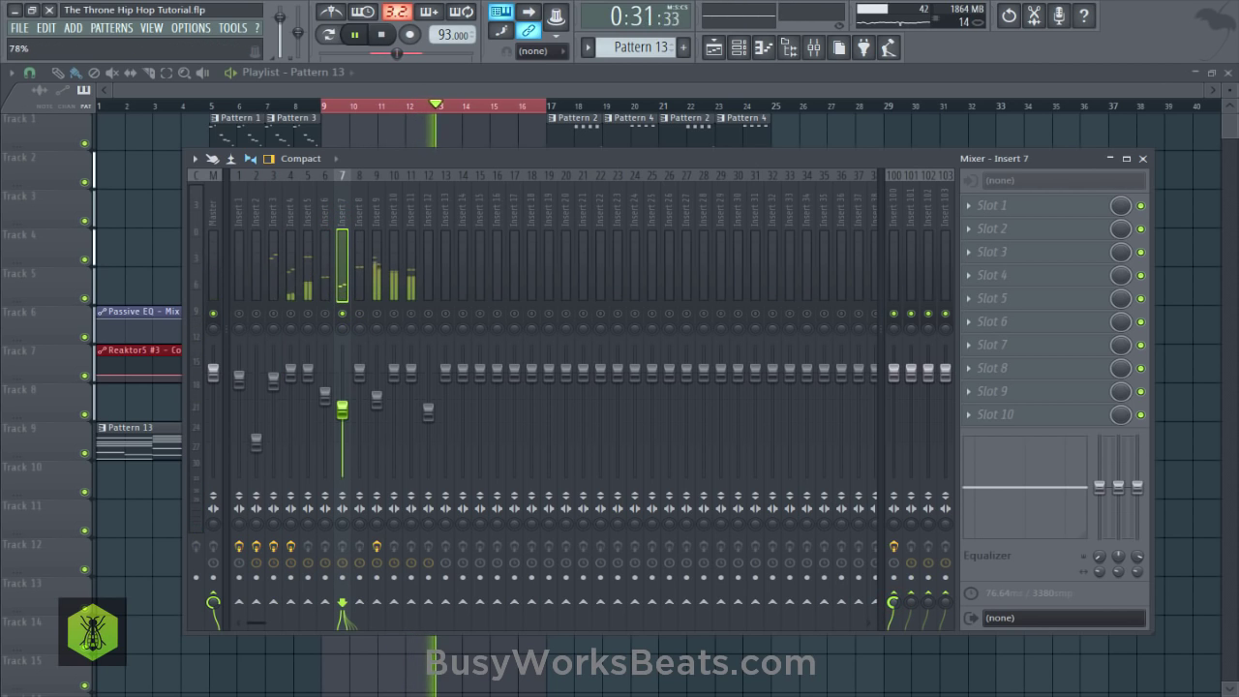
{"action": "left_click", "coordinate": [327, 217]}
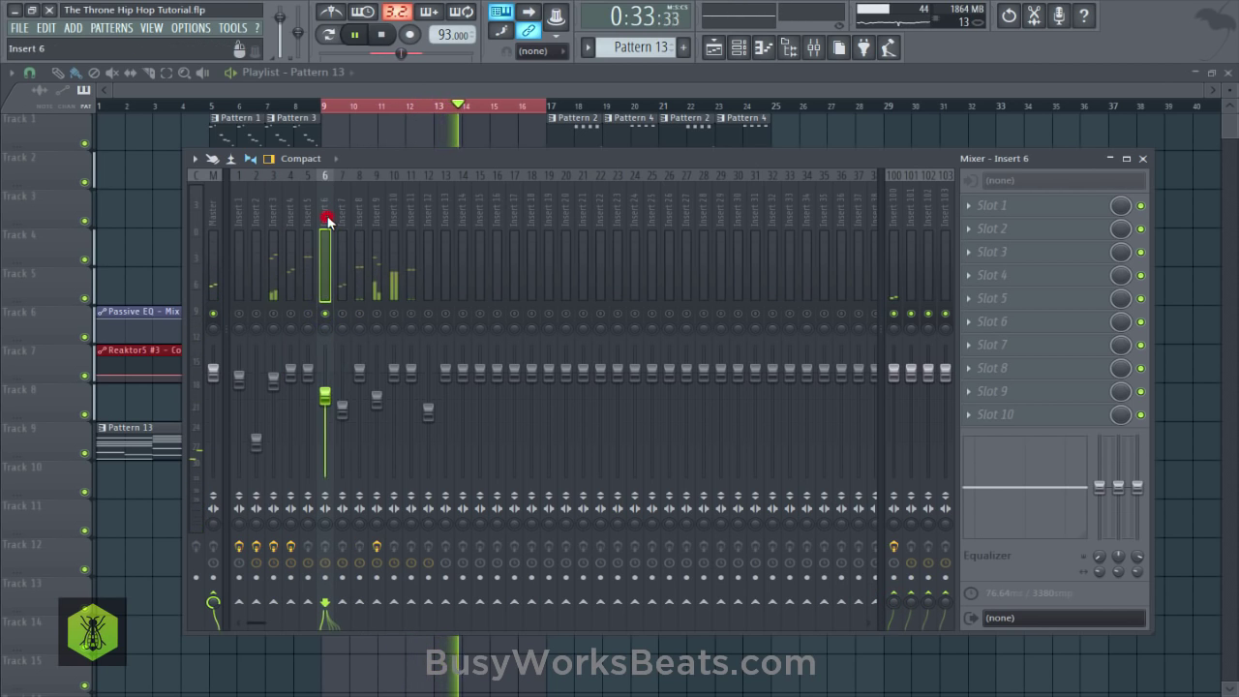
{"action": "left_click", "coordinate": [309, 225]}
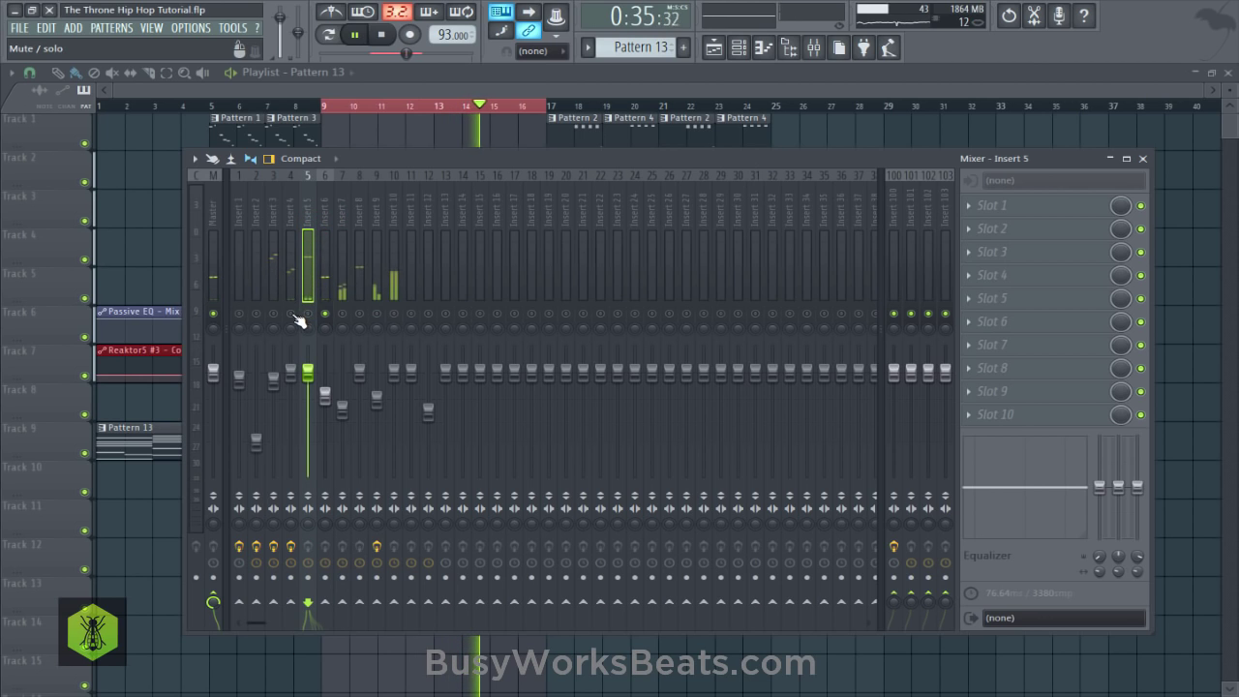
{"action": "left_click", "coordinate": [328, 235]}
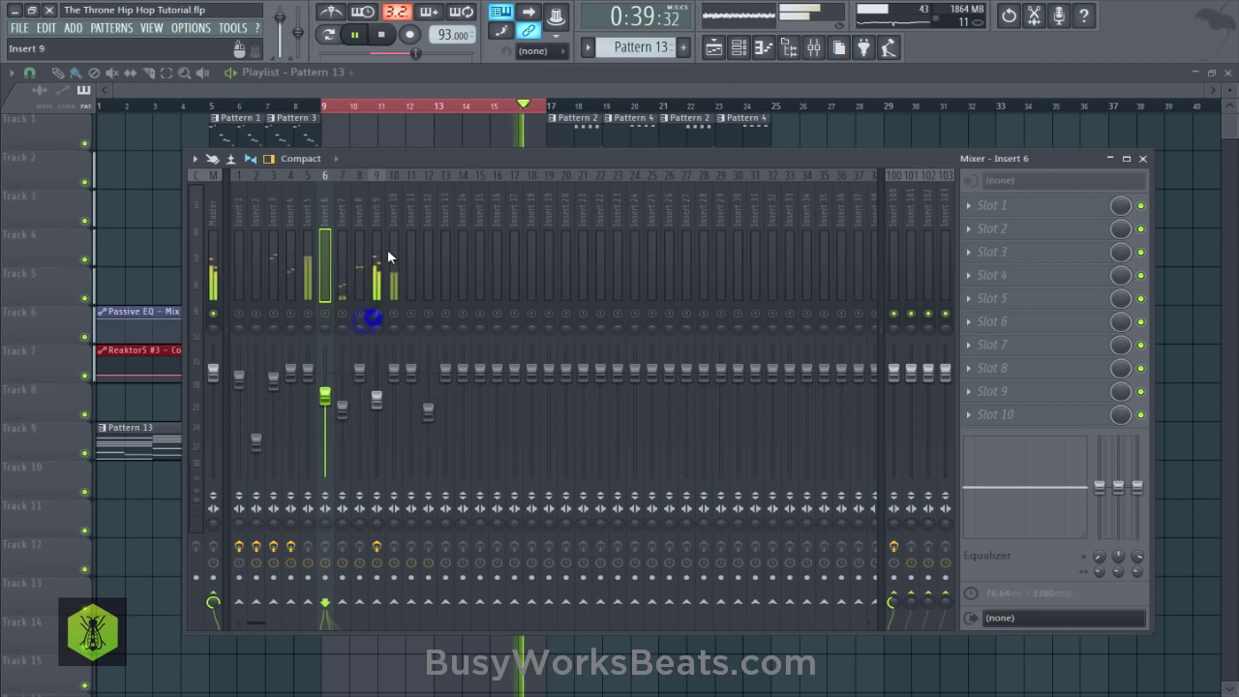
Stop playback and check the room settings of the Kontakt 5 piano routed to mixer Insert 9.
{"action": "left_click", "coordinate": [383, 217]}
{"action": "key", "text": "space"}
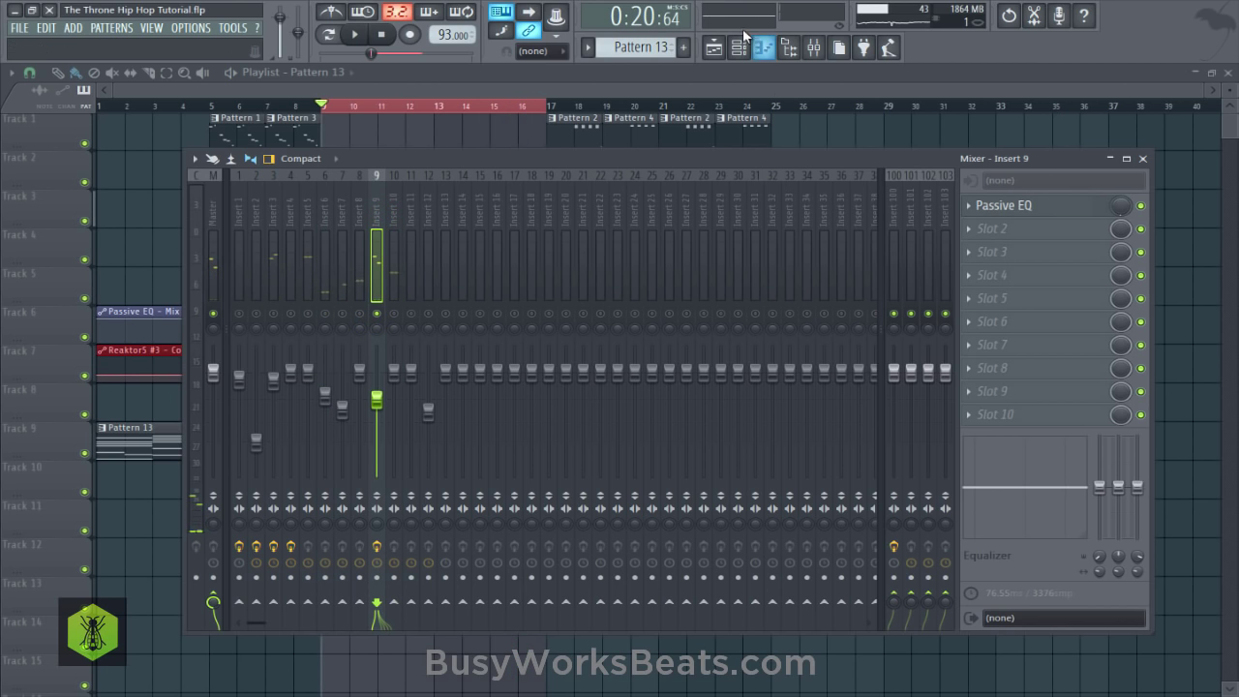
{"action": "left_click", "coordinate": [738, 45]}
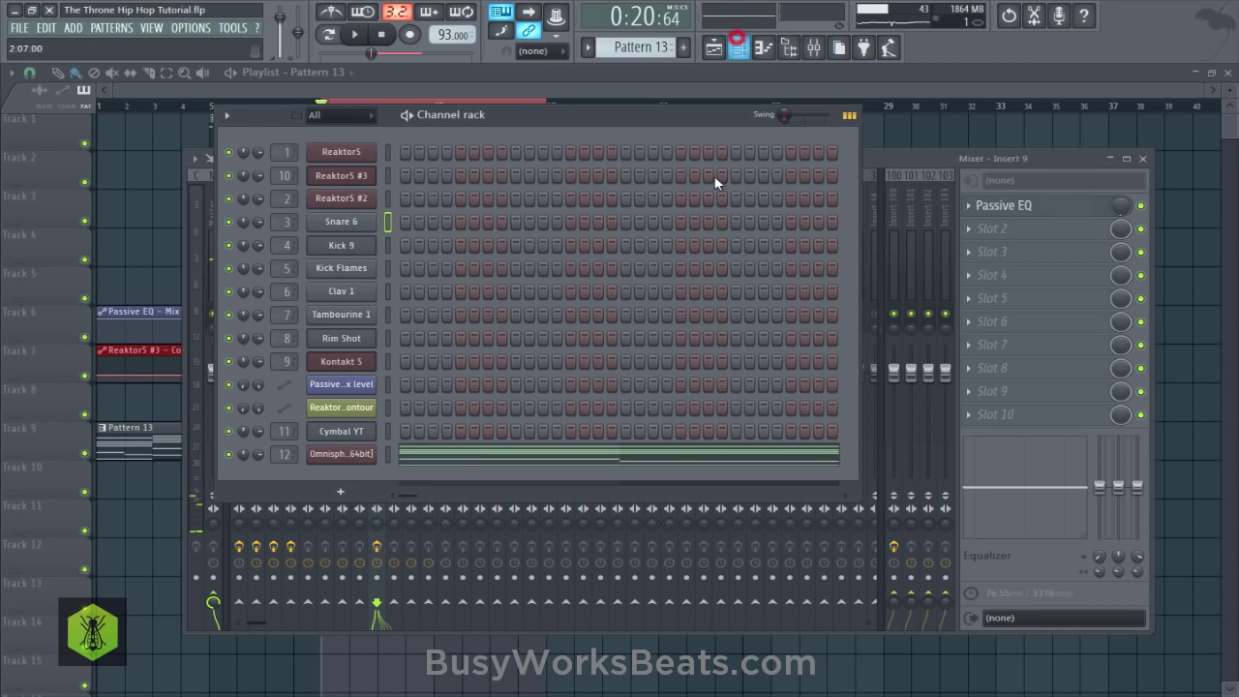
{"action": "left_click", "coordinate": [350, 360]}
{"action": "left_click", "coordinate": [478, 548]}
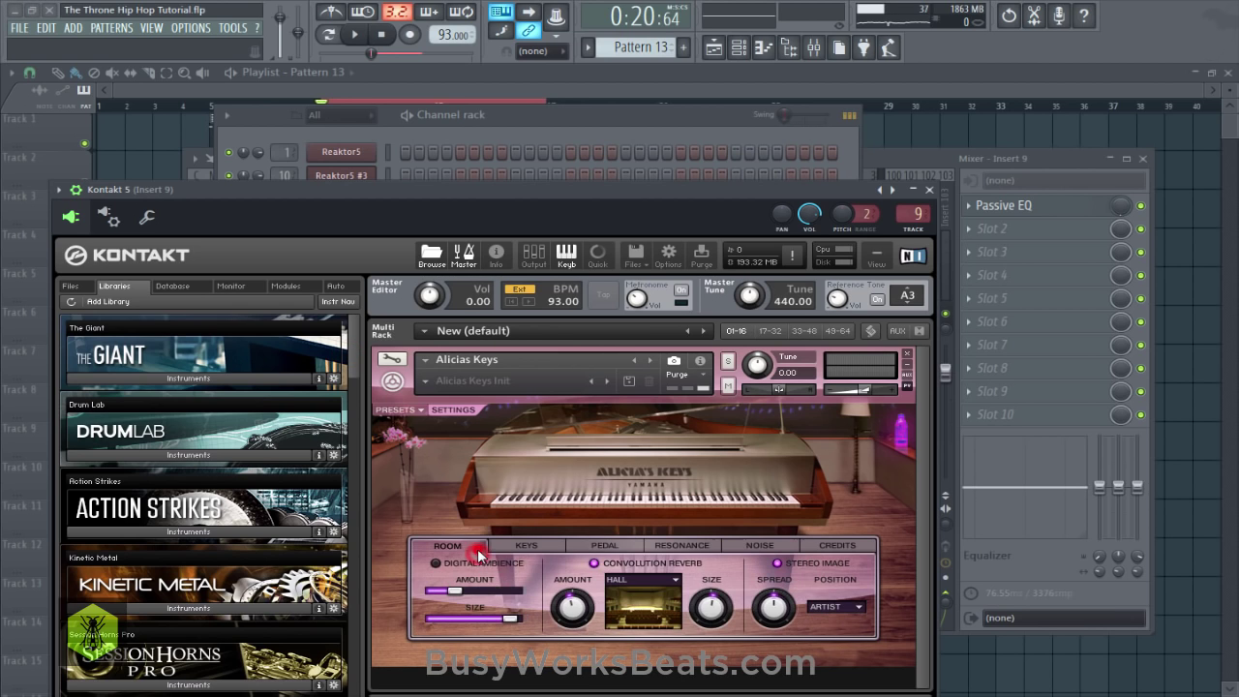
During playback, send Insert 9 to the reverb on Insert 100 at about 83%, and unsolo it.
{"action": "left_click", "coordinate": [878, 152]}
{"action": "key", "text": "space"}
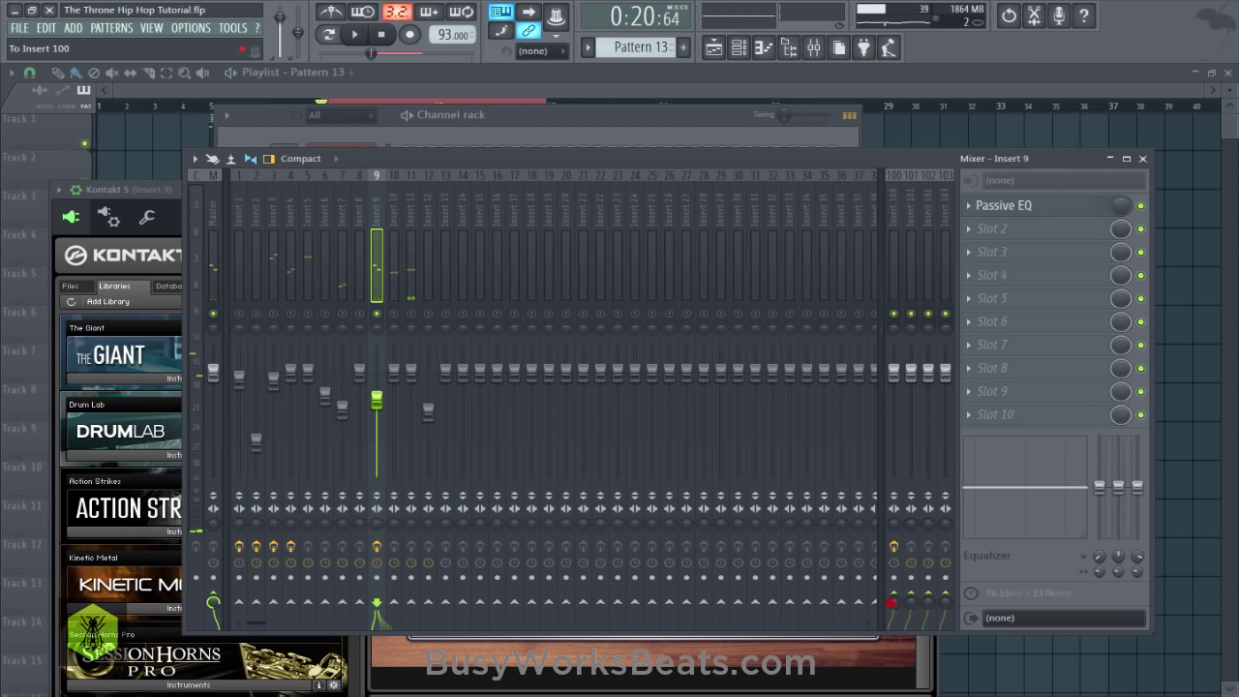
{"action": "left_click", "coordinate": [890, 602]}
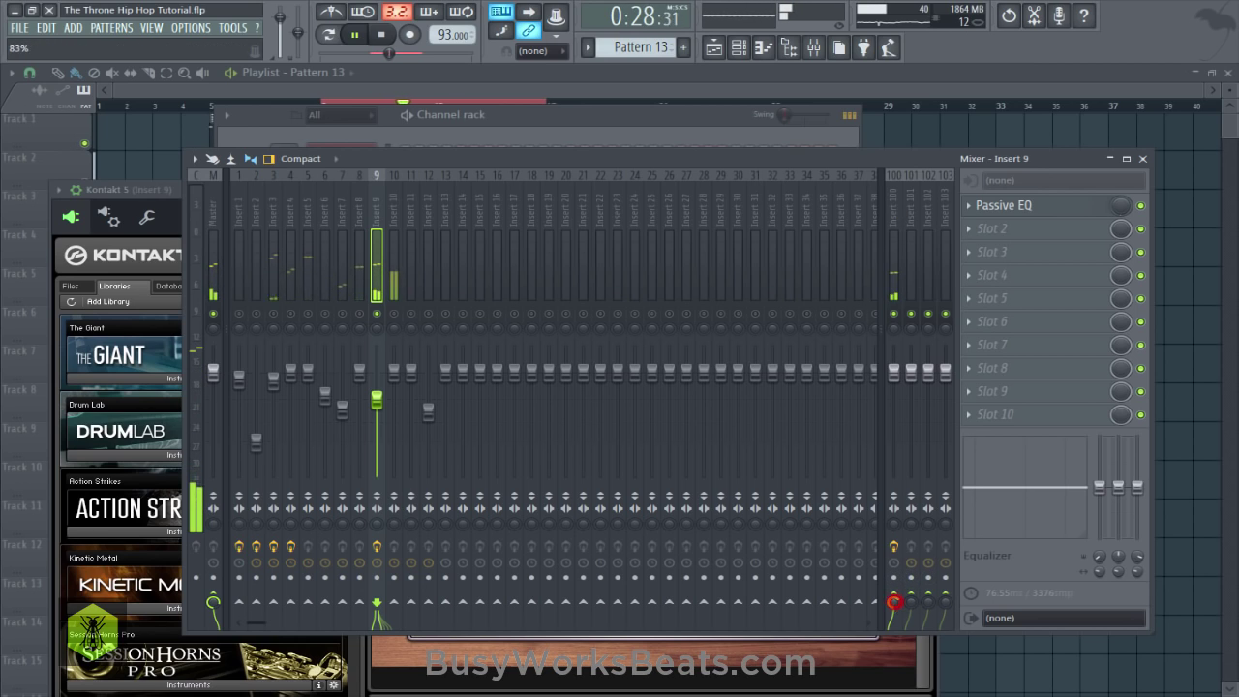
{"action": "right_click", "coordinate": [378, 315]}
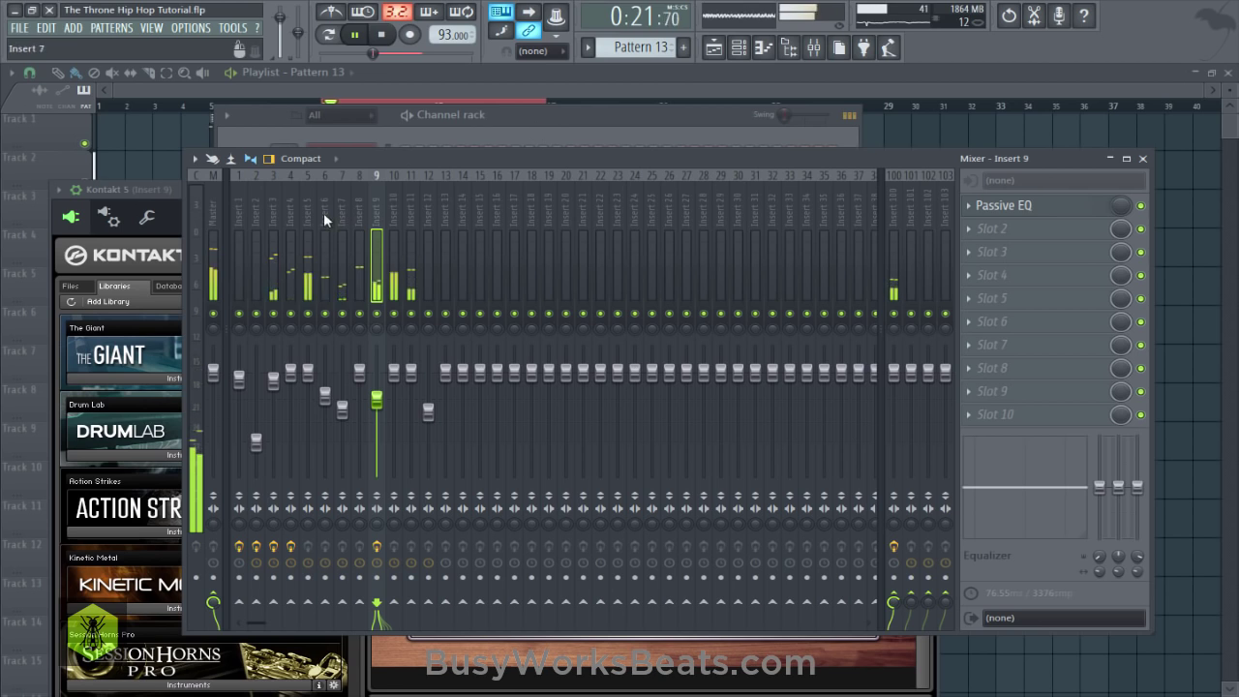
Send Insert 4 at about 58% and Insert 11 to the reverb on Insert 100, soloing Insert 11 while adjusting its send.
{"action": "left_click", "coordinate": [292, 214]}
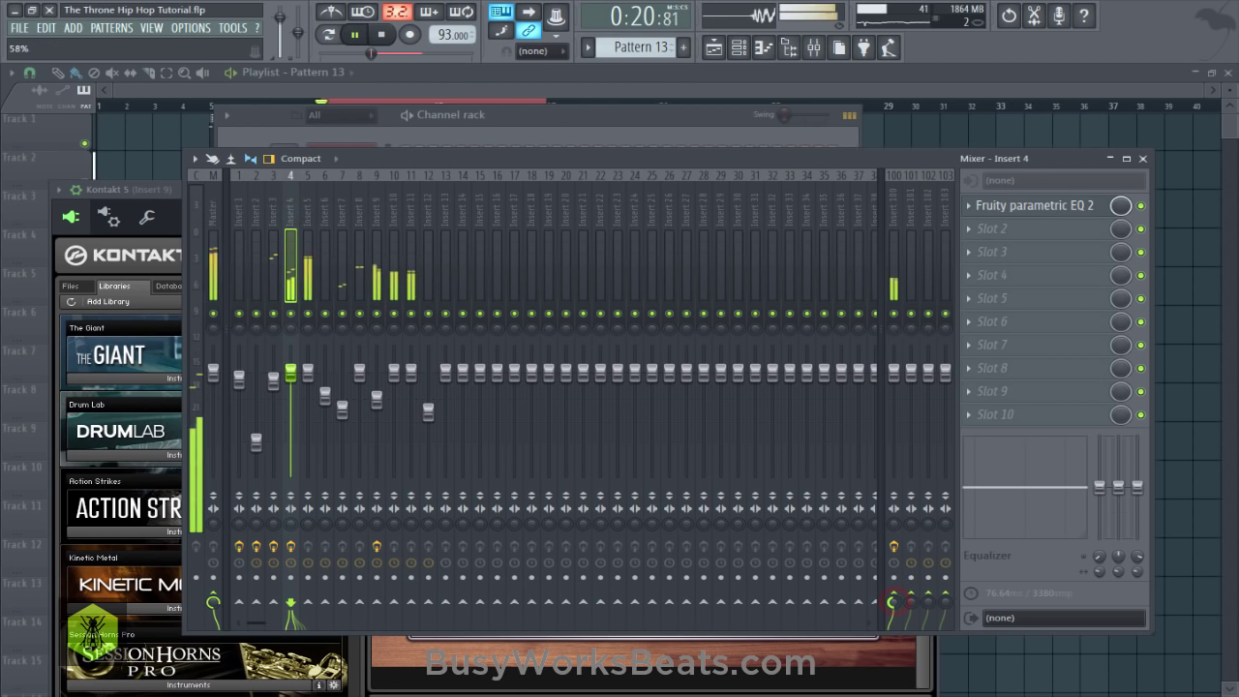
{"action": "right_click", "coordinate": [411, 313]}
{"action": "key", "text": "space"}
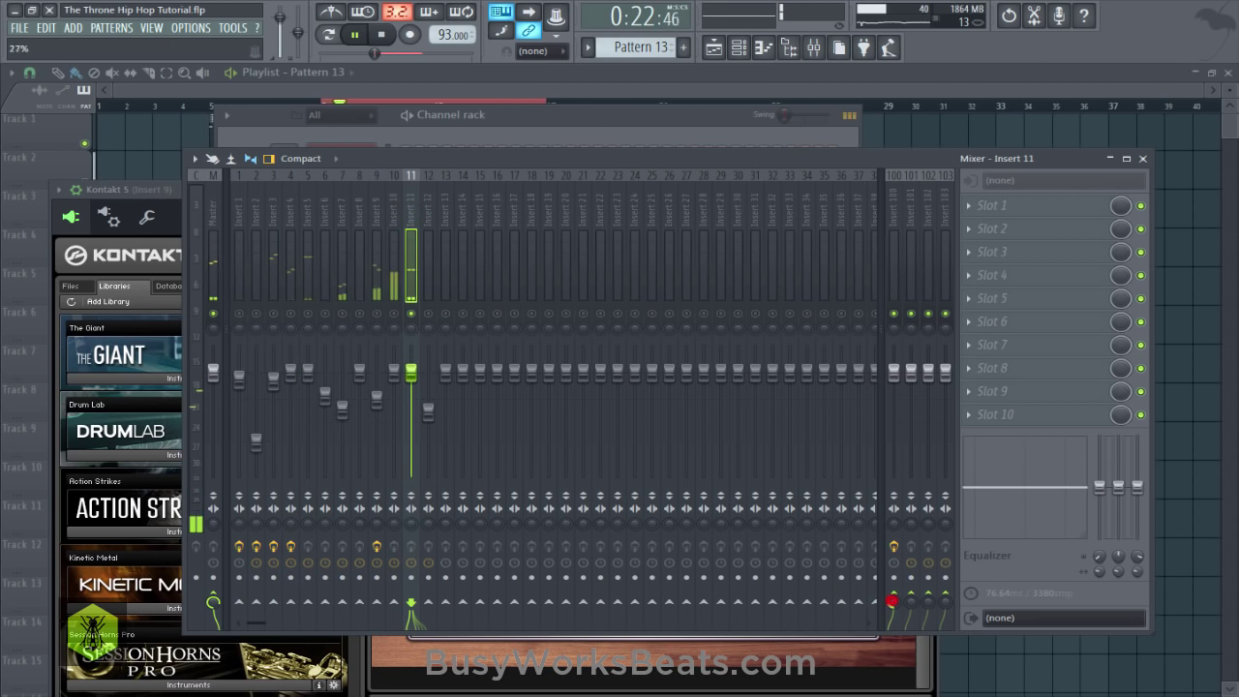
{"action": "right_click", "coordinate": [412, 313]}
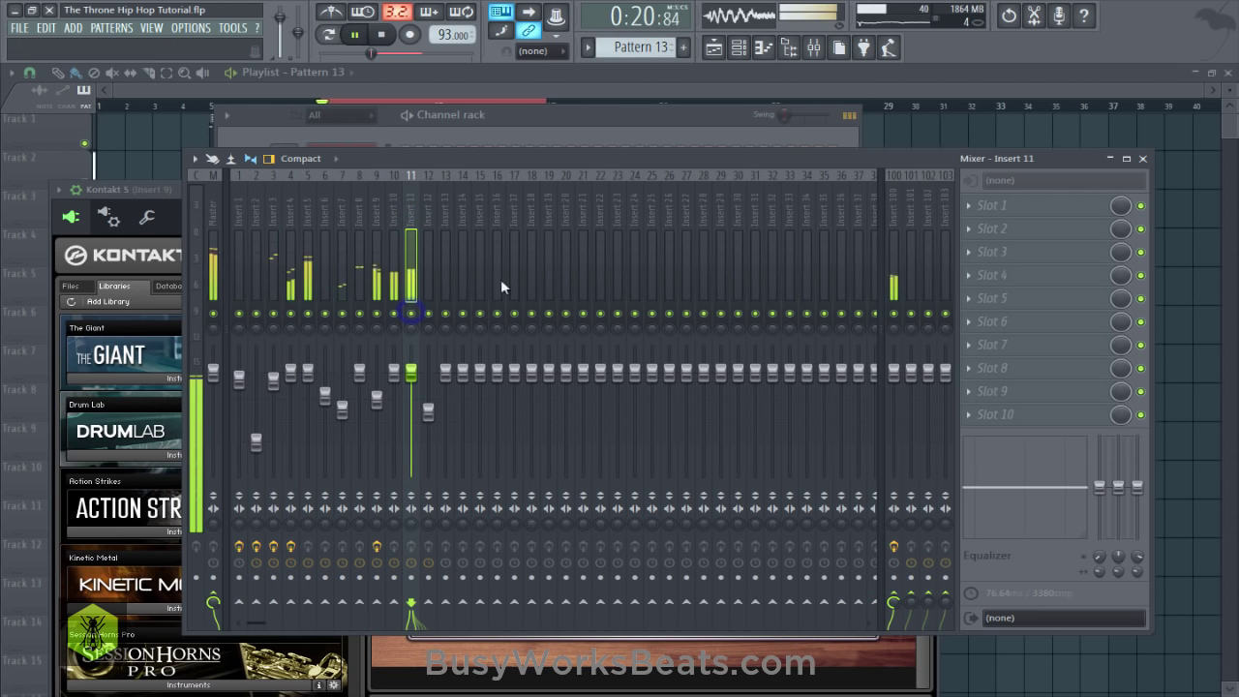
Close all open windows, clear the loop selection over bars 9 to 16 in the playlist, and save the project.
{"action": "key", "text": "F12"}
{"action": "left_click", "coordinate": [452, 106]}
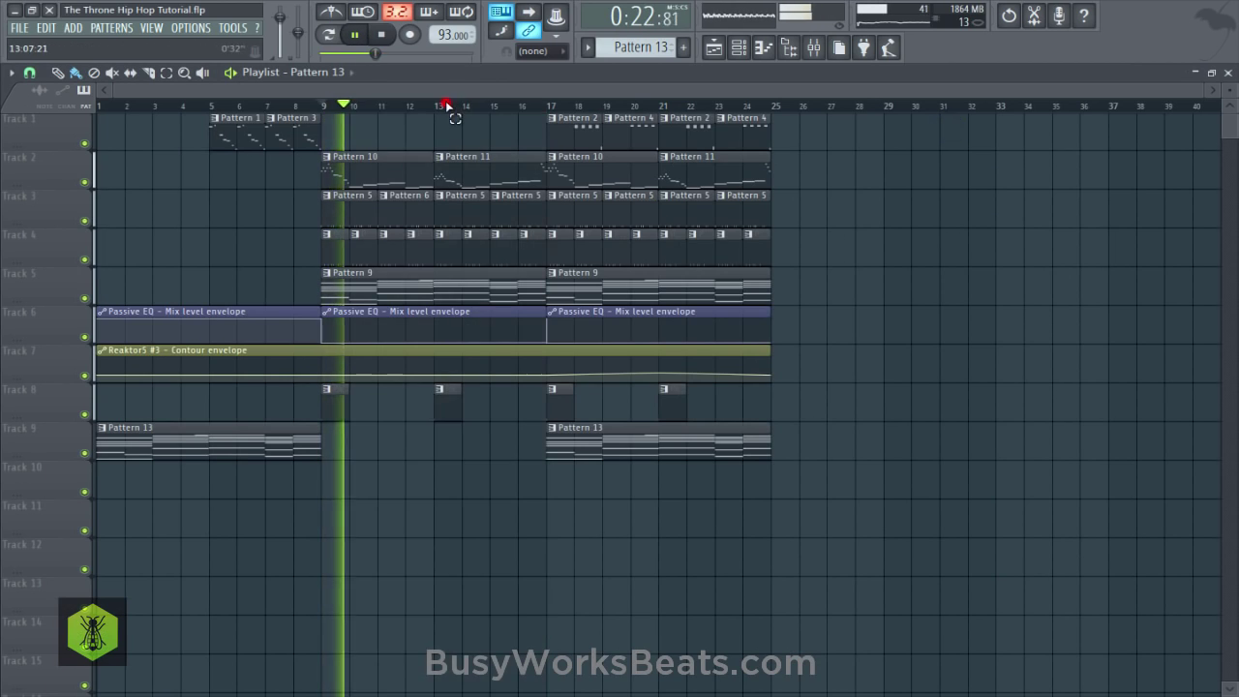
{"action": "key", "text": "ctrl+s"}
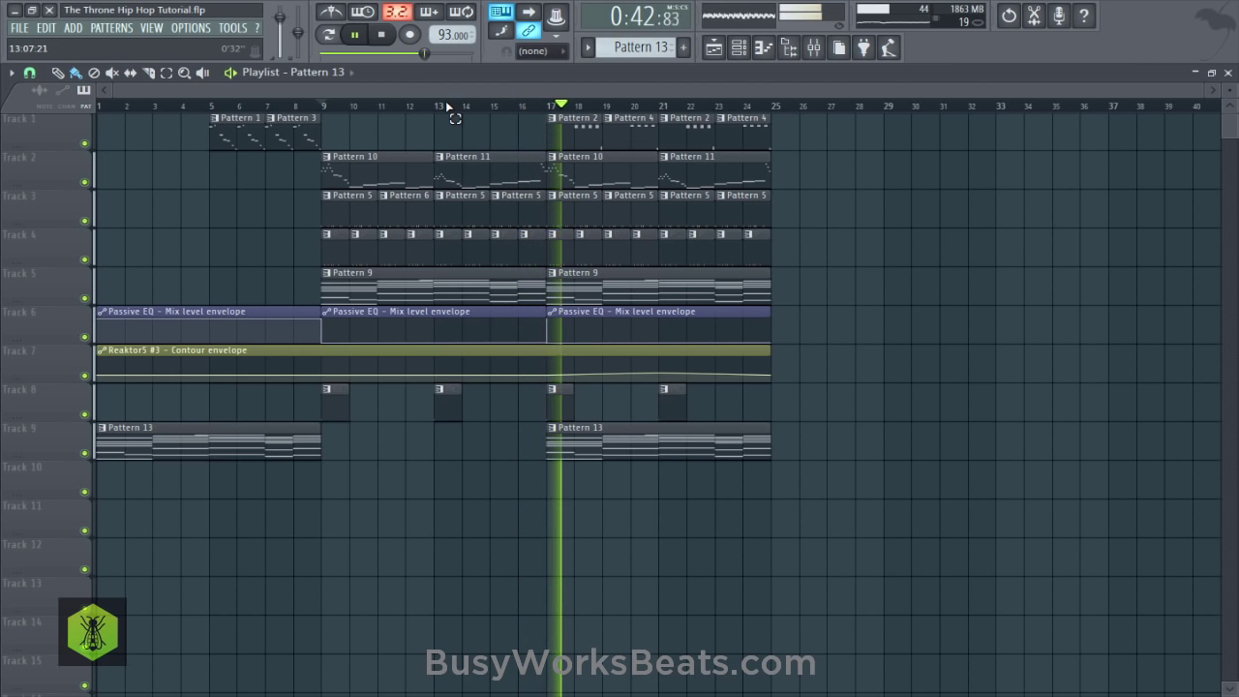
Review the audio device and buffer settings, save the project and stop playback.
{"action": "left_click", "coordinate": [190, 27]}
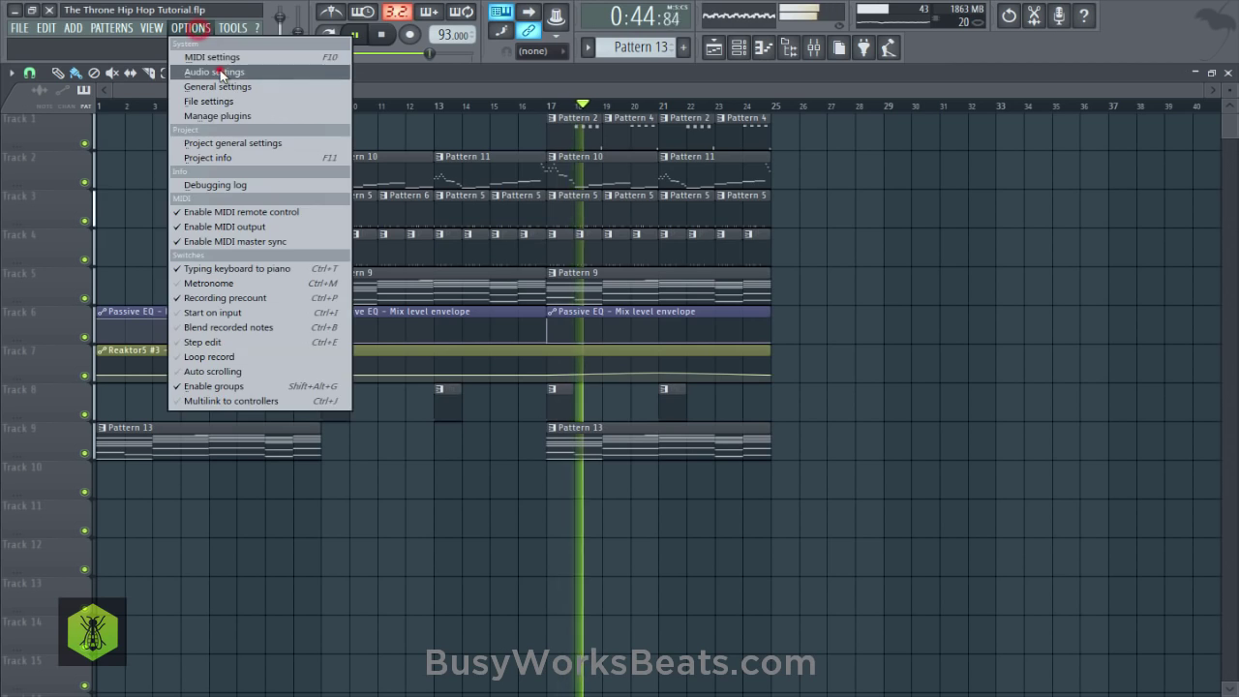
{"action": "left_click", "coordinate": [221, 72]}
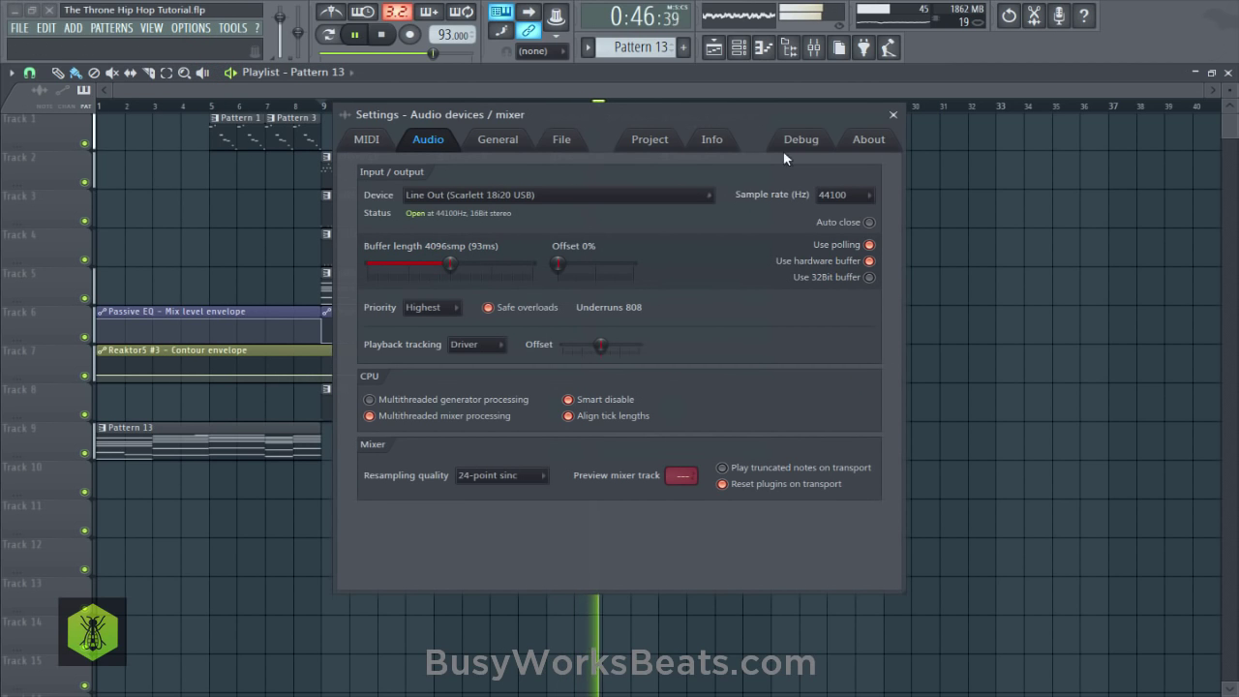
{"action": "left_click", "coordinate": [895, 114]}
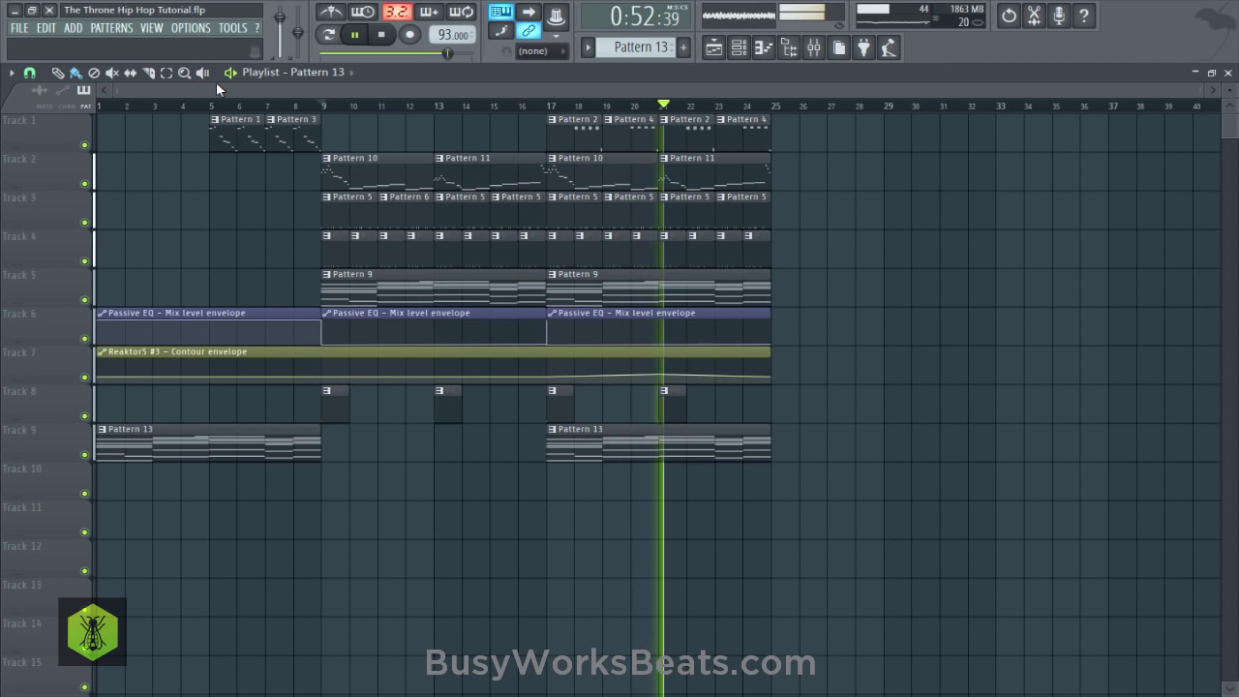
{"action": "key", "text": "ctrl+s"}
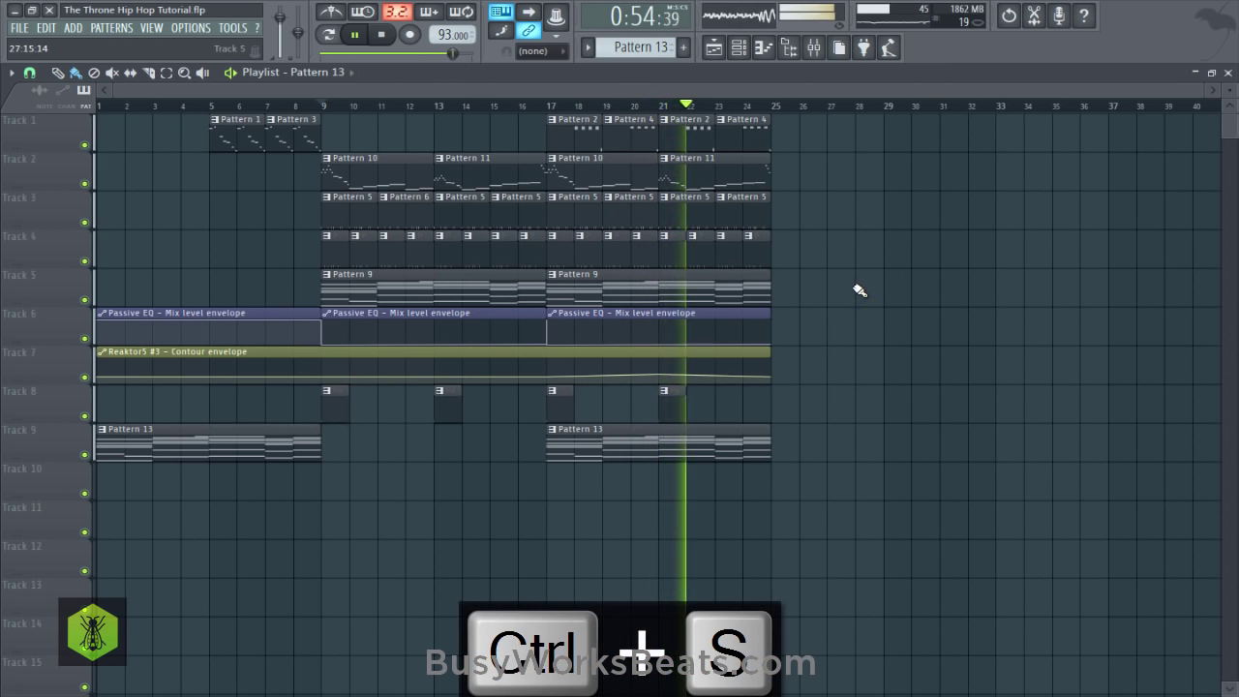
{"action": "key", "text": "space"}
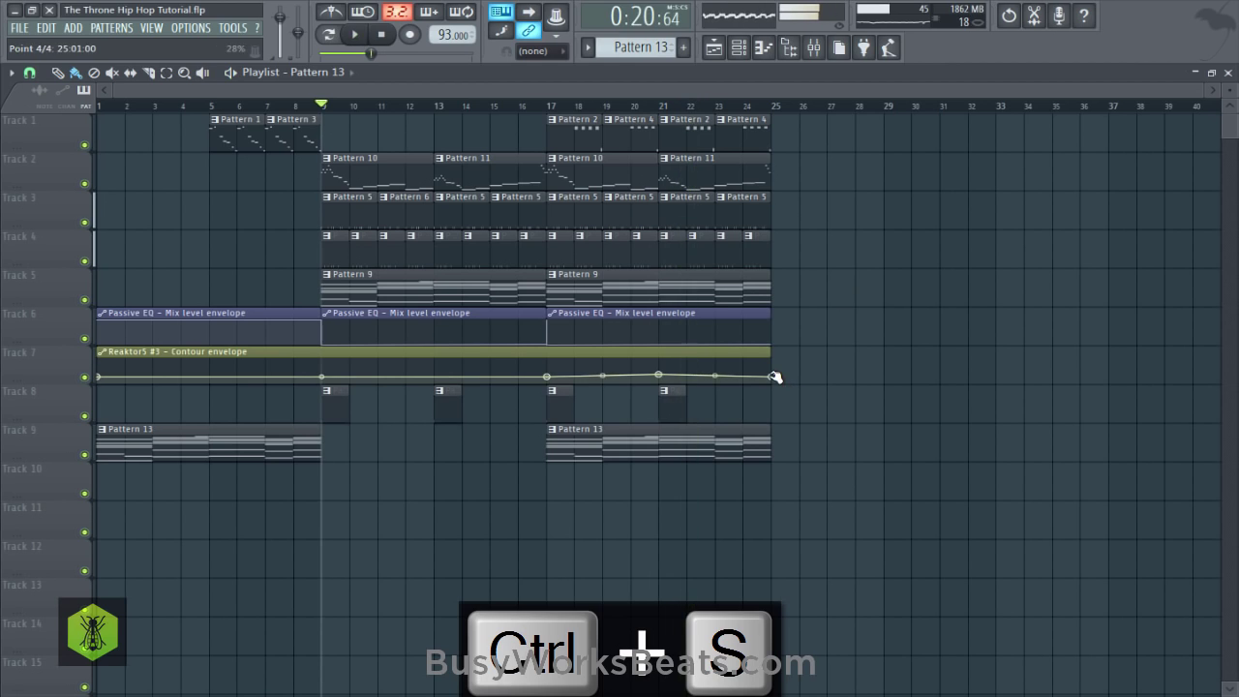
Copy the bar 21 point's value to the bar 25 end point of the Reaktor5 #3 Contour envelope, and save the project.
{"action": "right_click", "coordinate": [662, 374]}
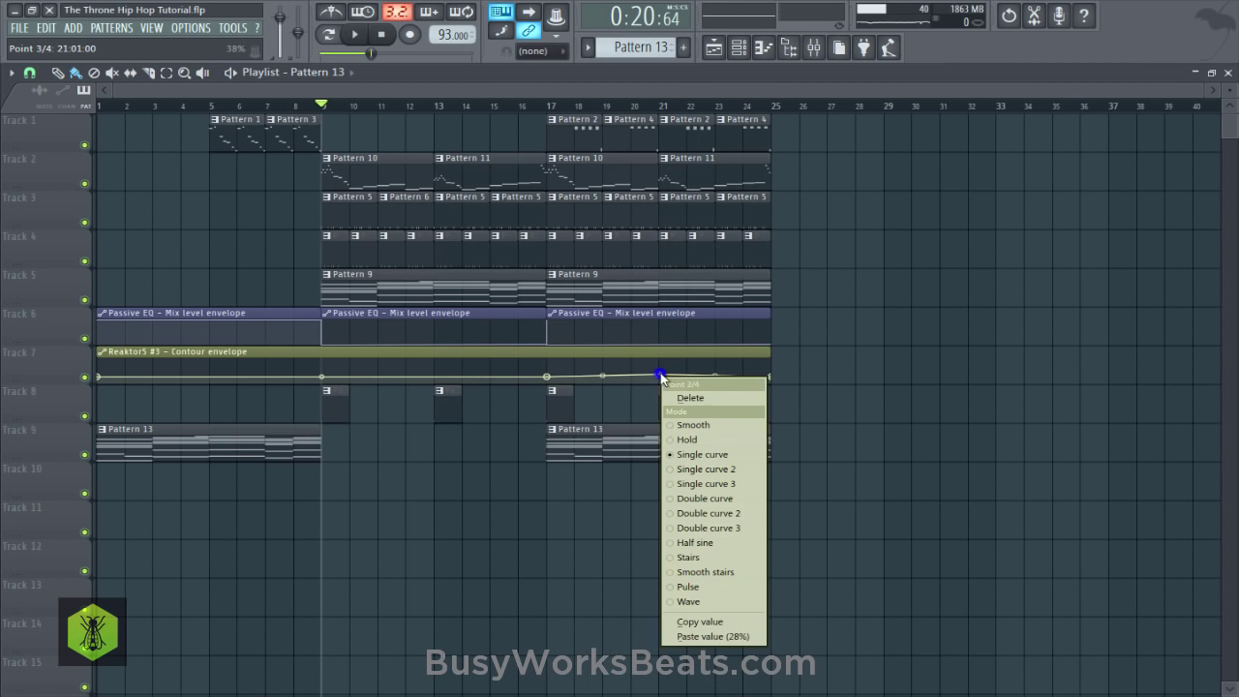
{"action": "left_click", "coordinate": [713, 621]}
{"action": "right_click", "coordinate": [773, 376]}
{"action": "left_click", "coordinate": [827, 639]}
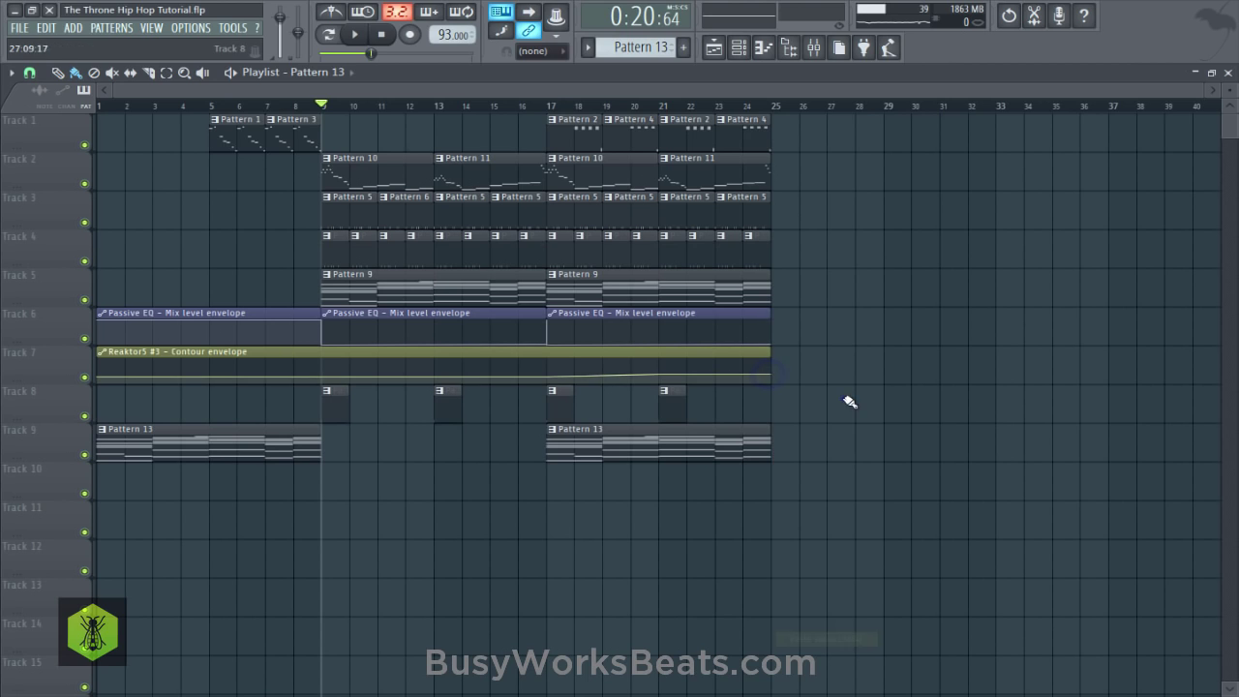
{"action": "key", "text": "ctrl+s"}
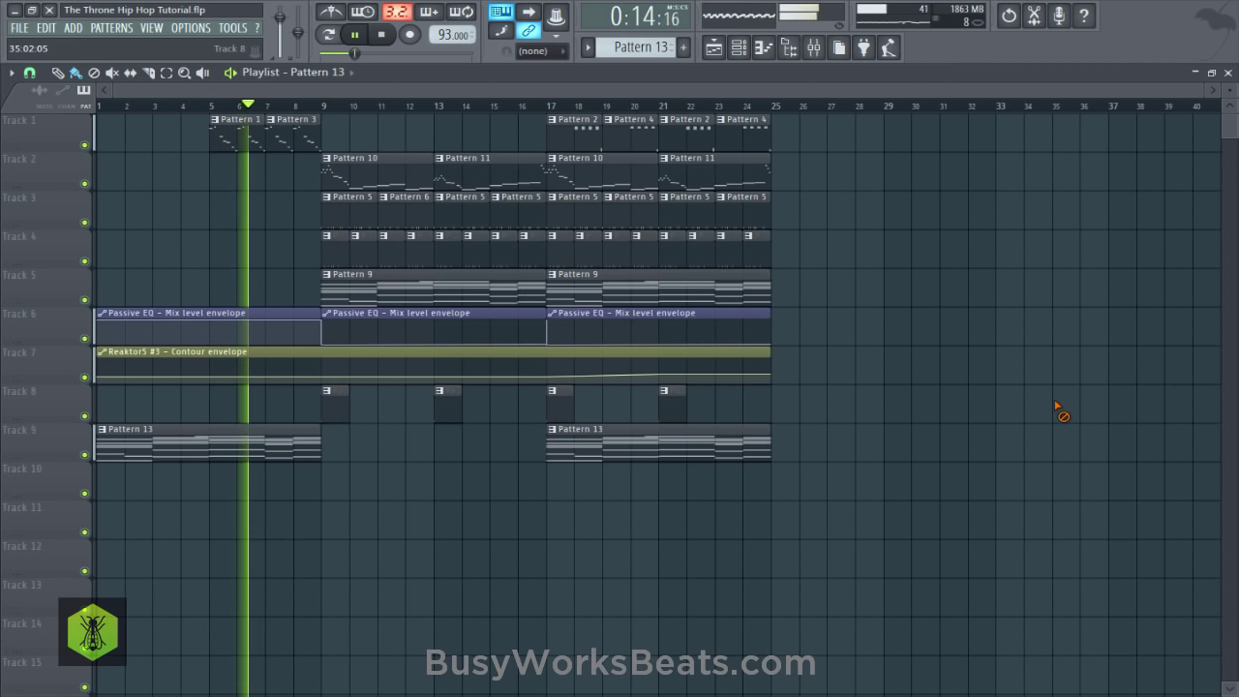
{"action": "key", "text": "space"}
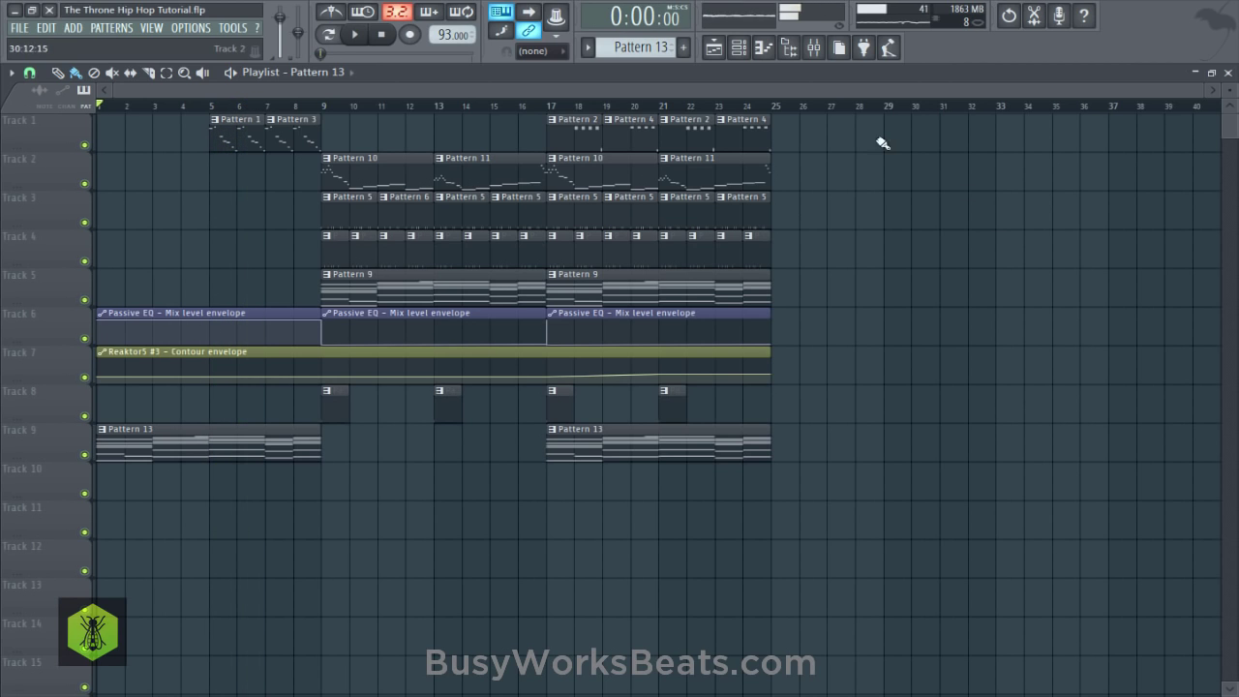
In Insert 1's Ozone 7 Imager, set Band 2 to 35.4, Band 3 to 31.6, Band 4 to 20.3 and Stereoize to 7.1, and save.
{"action": "left_click", "coordinate": [818, 58]}
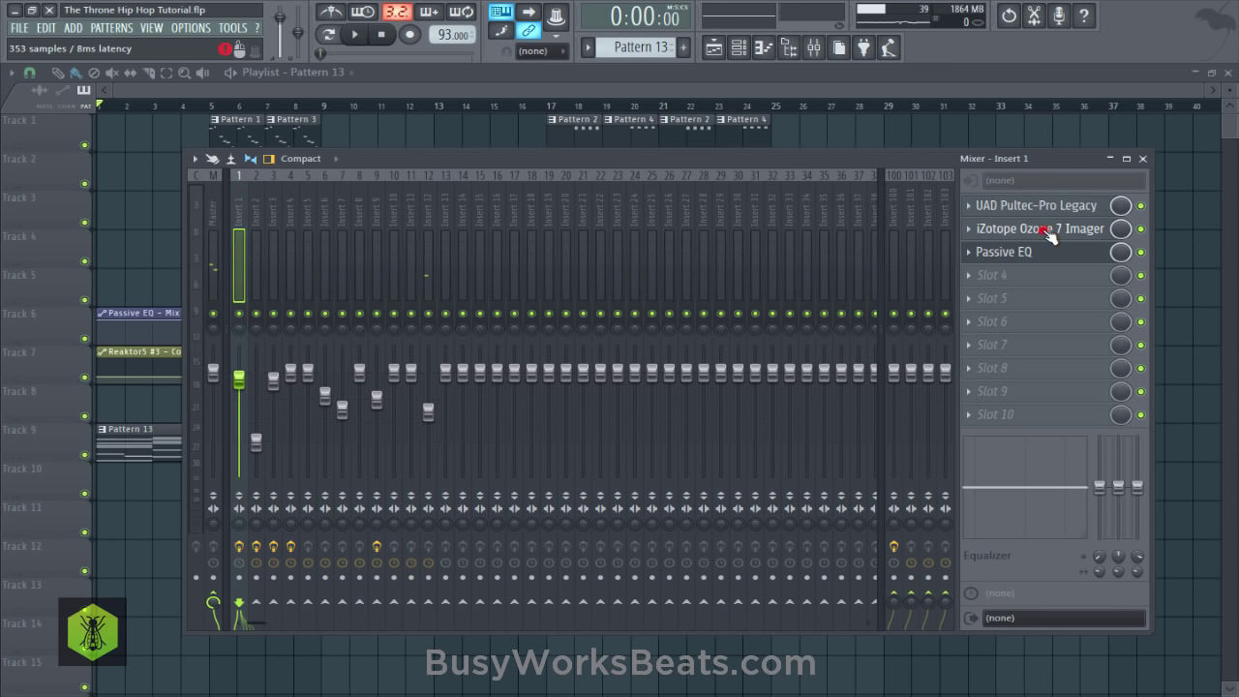
{"action": "left_click", "coordinate": [1050, 235]}
{"action": "key", "text": "space"}
{"action": "left_click_drag", "start_coordinate": [381, 401], "coordinate": [382, 435]}
{"action": "left_click_drag", "start_coordinate": [459, 419], "coordinate": [459, 442]}
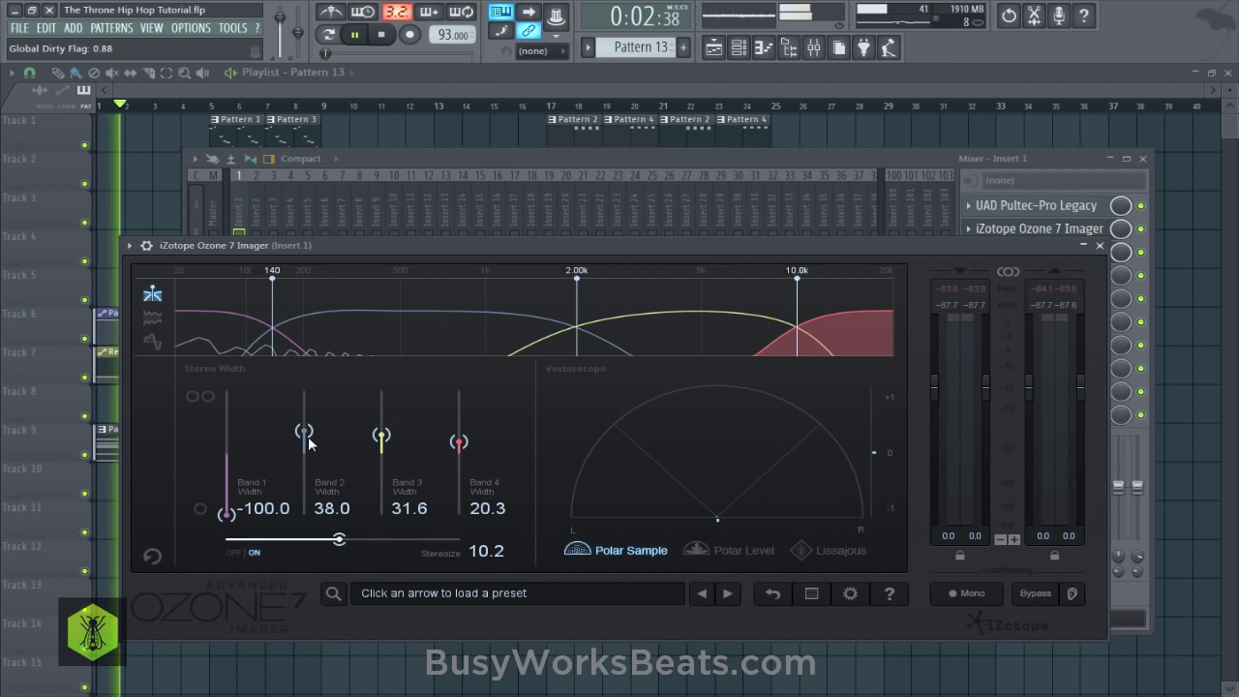
{"action": "left_click_drag", "start_coordinate": [307, 443], "coordinate": [308, 446]}
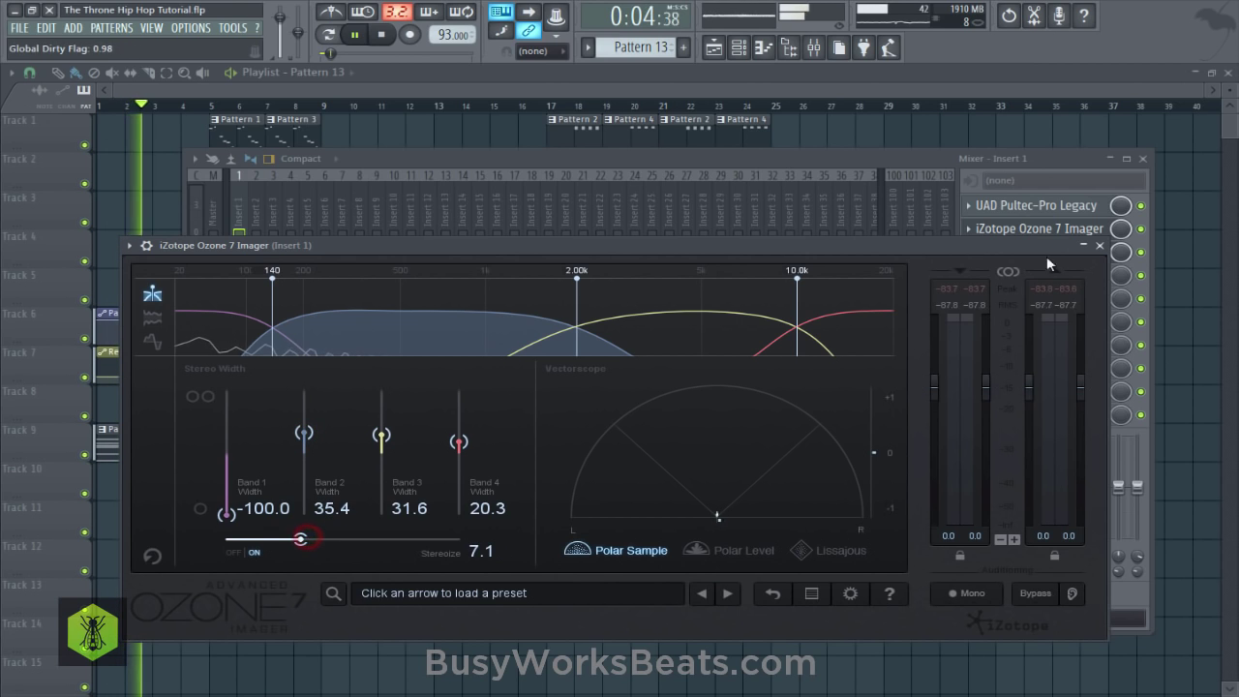
{"action": "left_click", "coordinate": [1099, 244]}
{"action": "key", "text": "F9"}
{"action": "key", "text": "ctrl+s"}
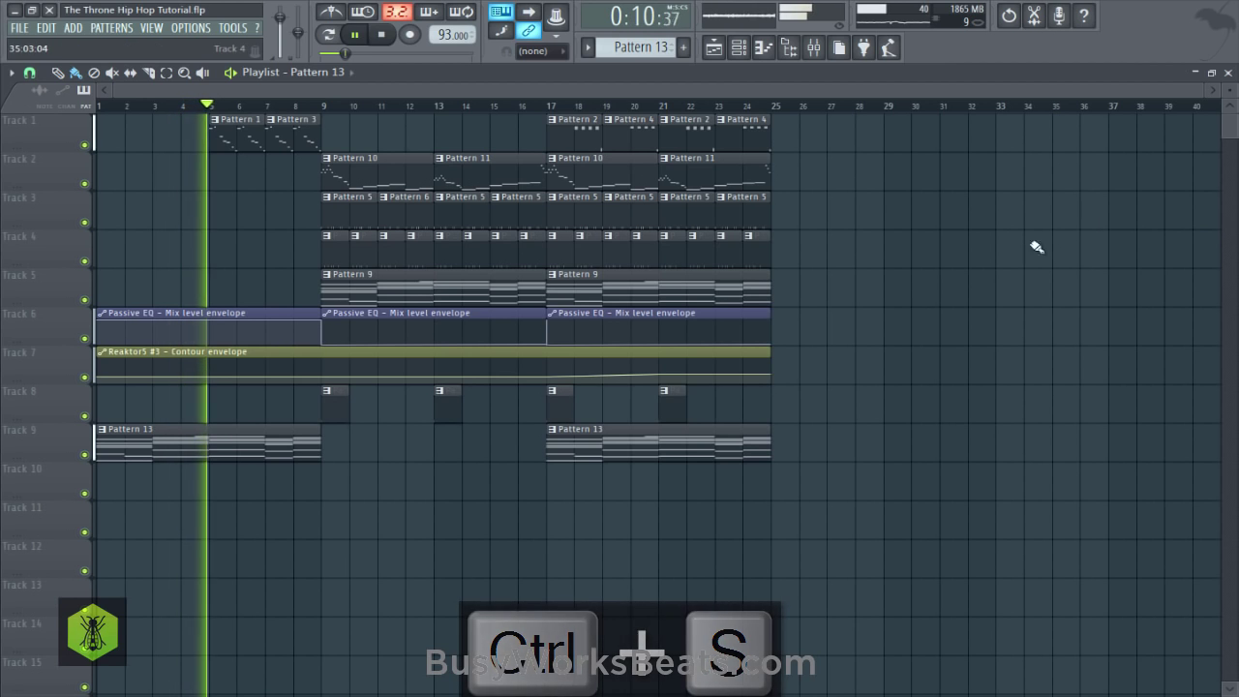
Inspect the UAD Pultec-Pro Legacy equalizer settings on Insert 1 during playback, and close the mixer.
{"action": "left_click", "coordinate": [812, 49]}
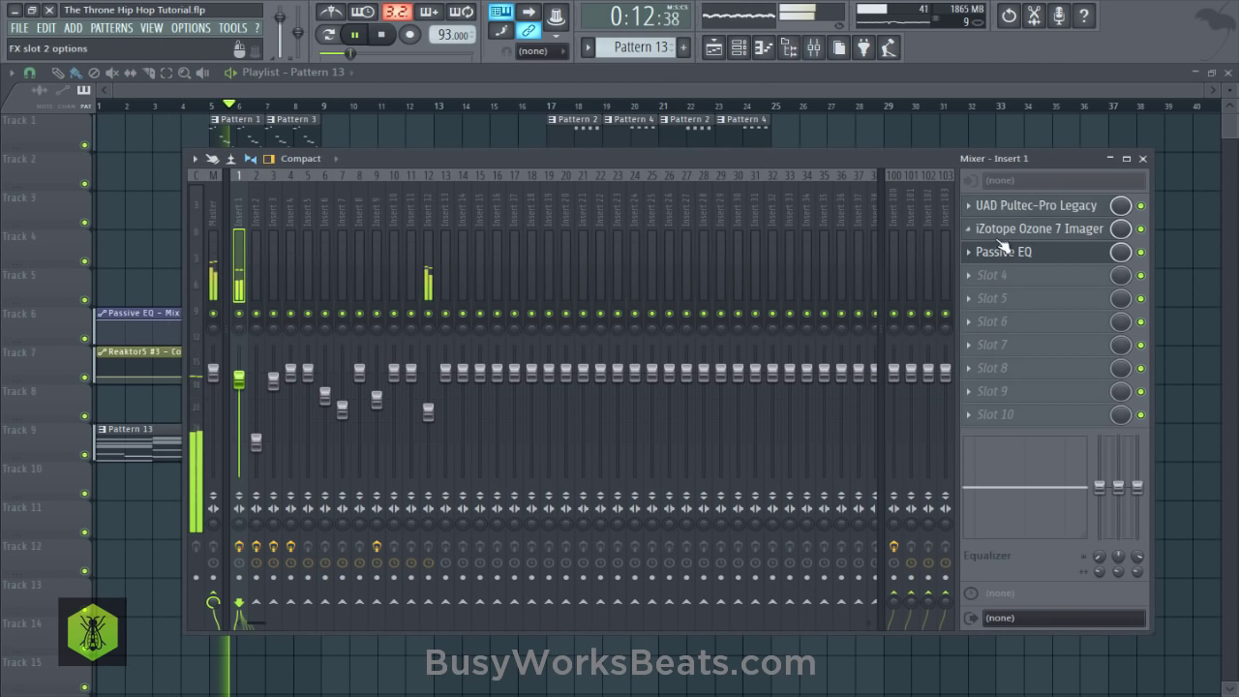
{"action": "left_click", "coordinate": [1042, 209]}
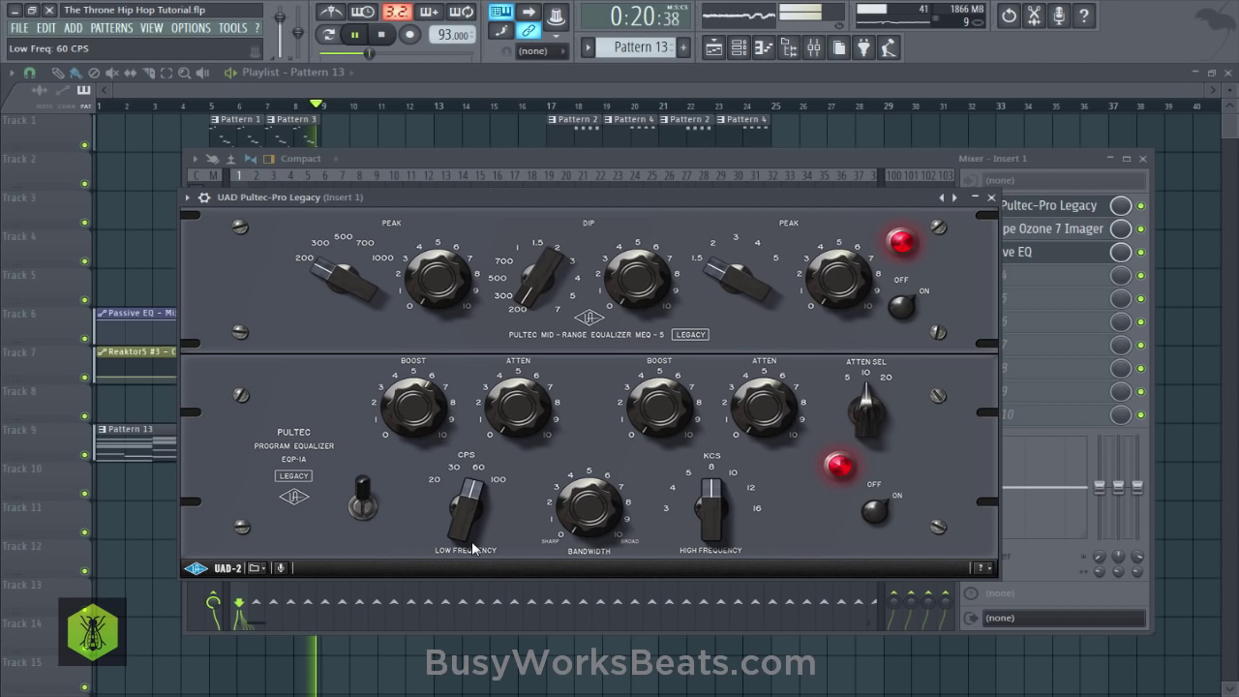
{"action": "left_click", "coordinate": [991, 197]}
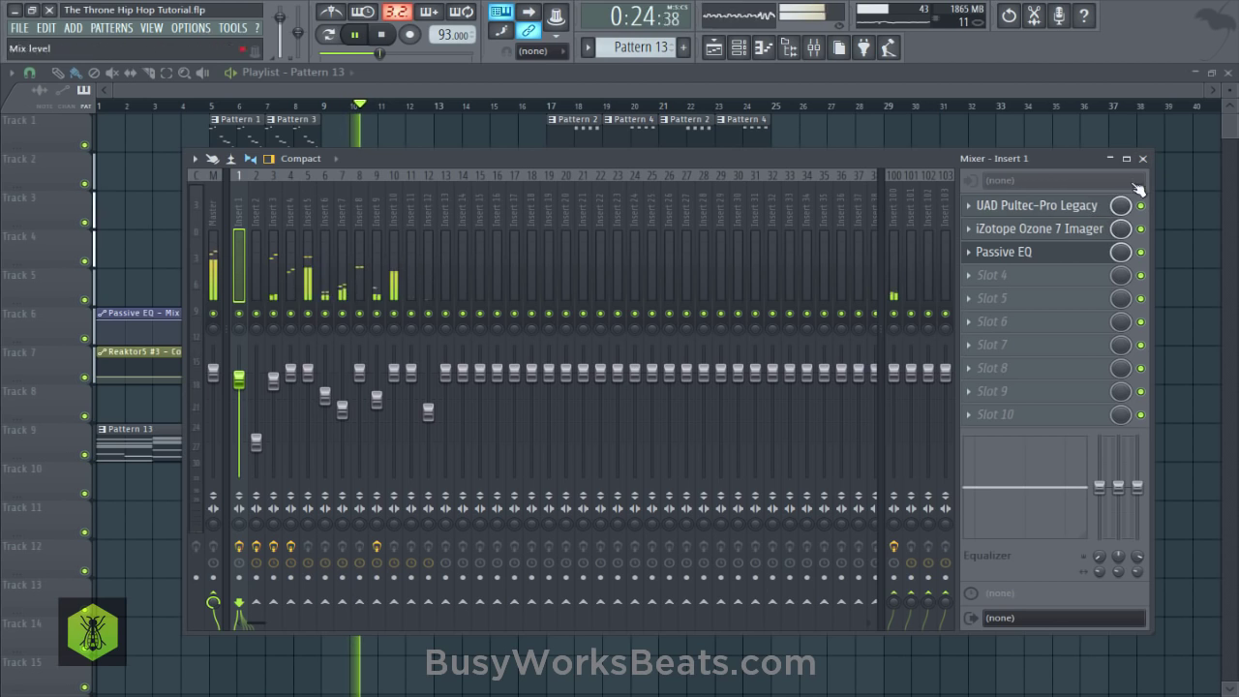
{"action": "left_click", "coordinate": [1144, 159]}
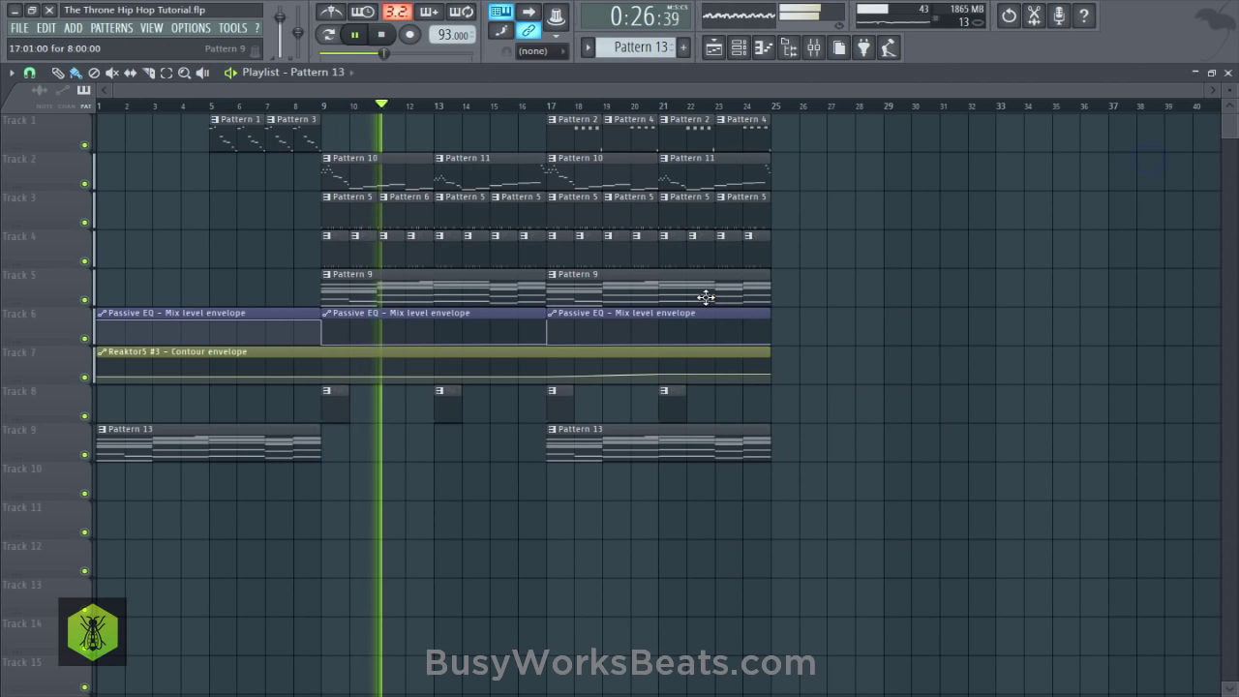
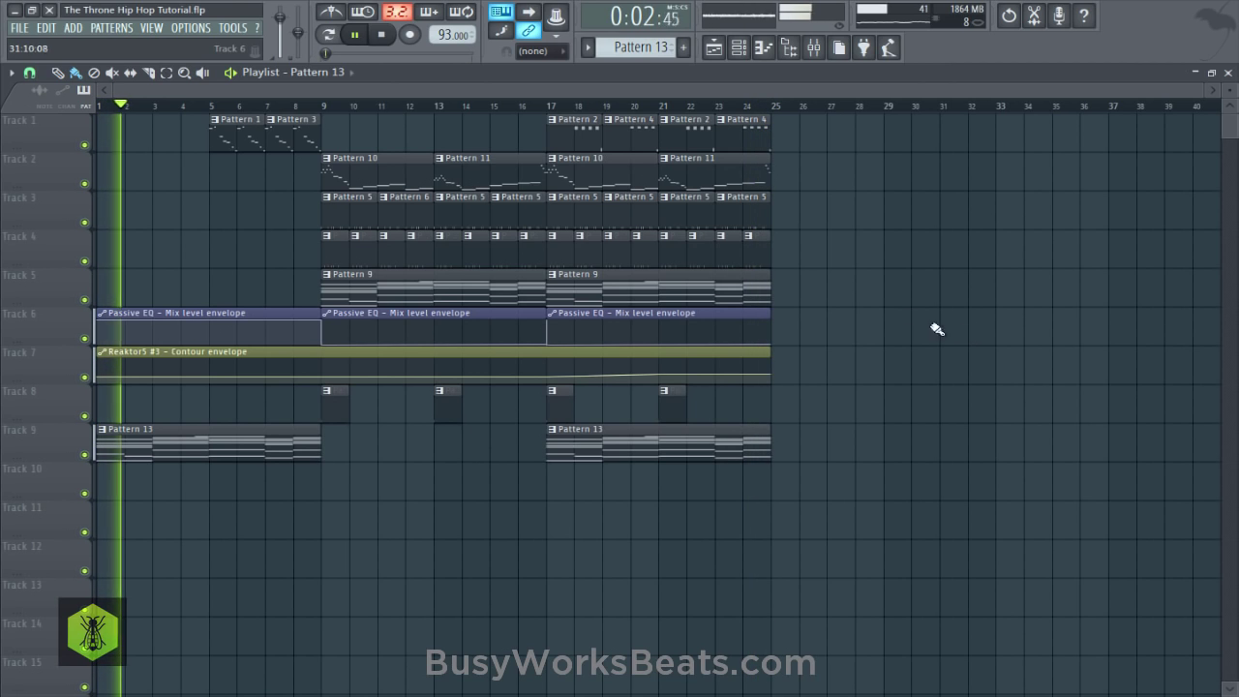
Duplicate the bar 17–24 clips on Tracks 2–5 to bars 25–32, removing the copies in bars 25–28 on Track 3 and 25–26 on Track 4.
{"action": "key", "text": "ctrl+s"}
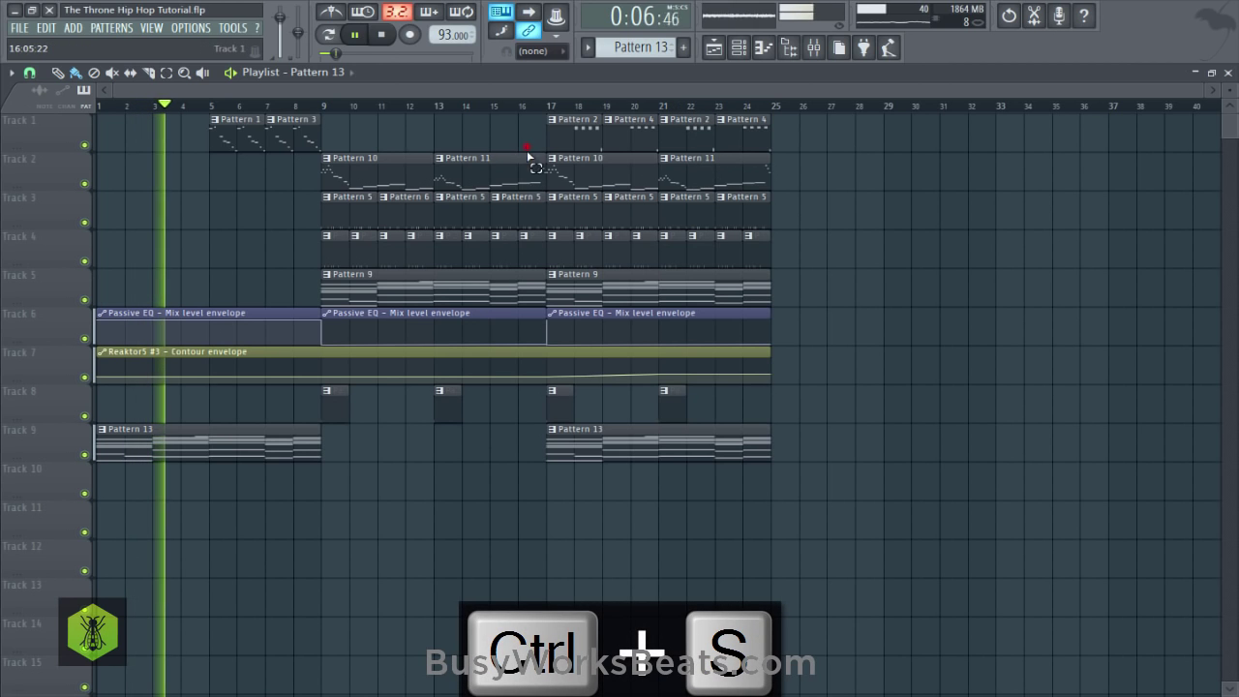
{"action": "left_click_drag", "start_coordinate": [528, 152], "coordinate": [788, 269]}
{"action": "right_click", "coordinate": [843, 207]}
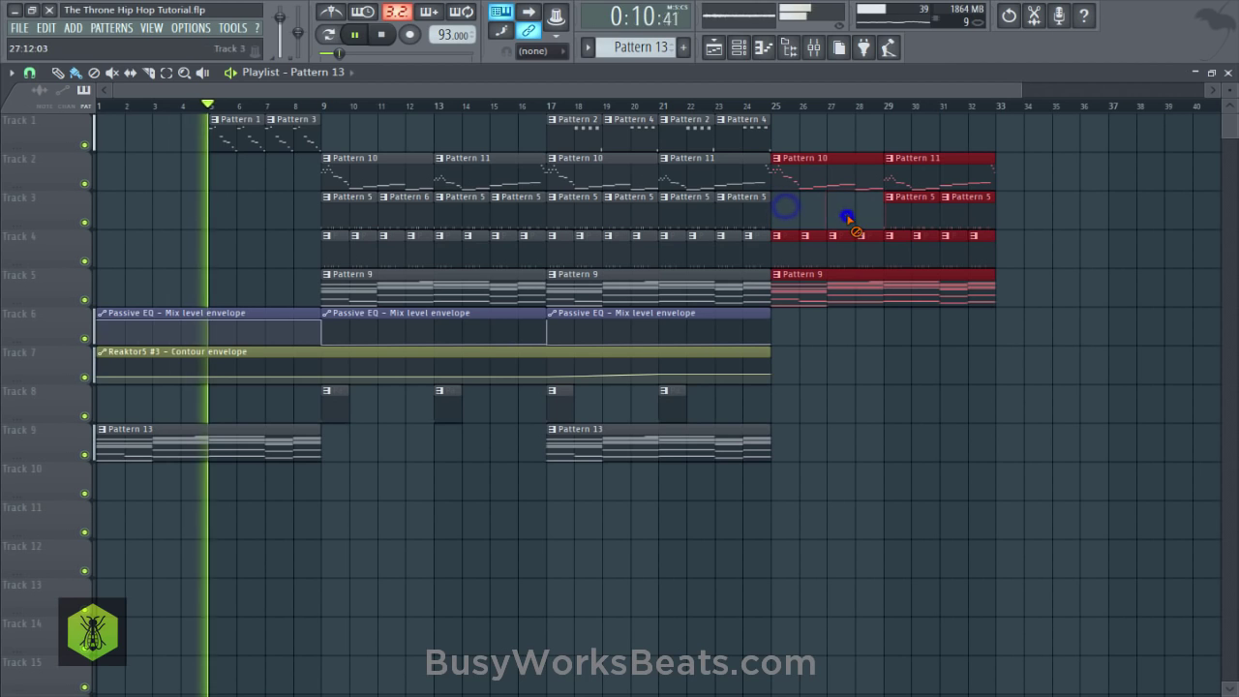
{"action": "key", "text": "ctrl+s"}
{"action": "left_click", "coordinate": [715, 109]}
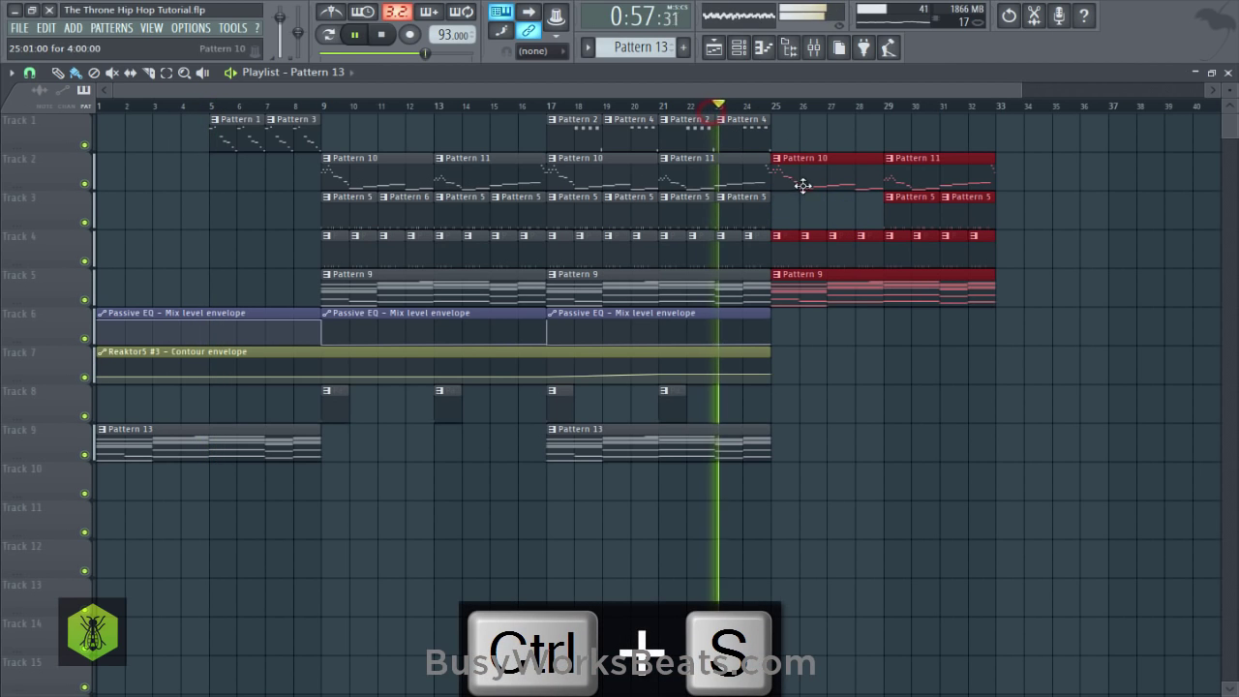
{"action": "right_click", "coordinate": [791, 248]}
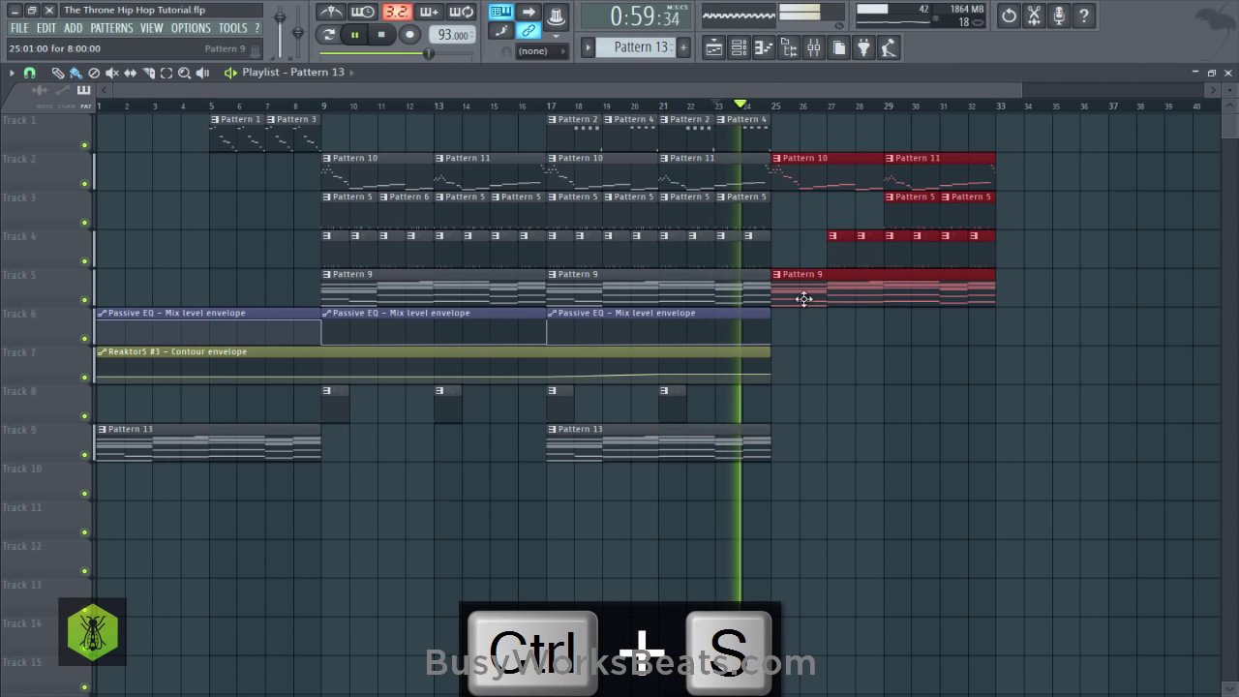
Copy the bar 17 point's value in the Reaktor5 #3 Contour envelope, extend the clip to bar 33, and add a second, lower point at bar 25.
{"action": "left_click", "coordinate": [766, 352]}
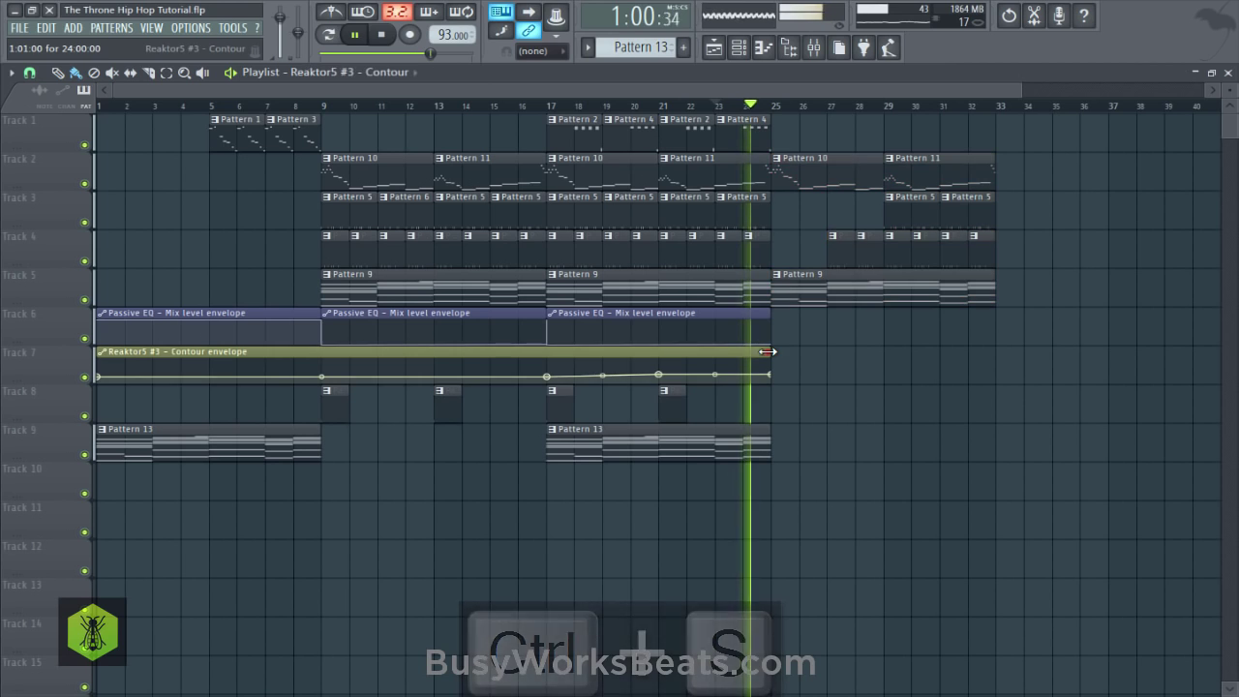
{"action": "right_click", "coordinate": [548, 375]}
{"action": "key", "text": "c"}
{"action": "right_click", "coordinate": [768, 364]}
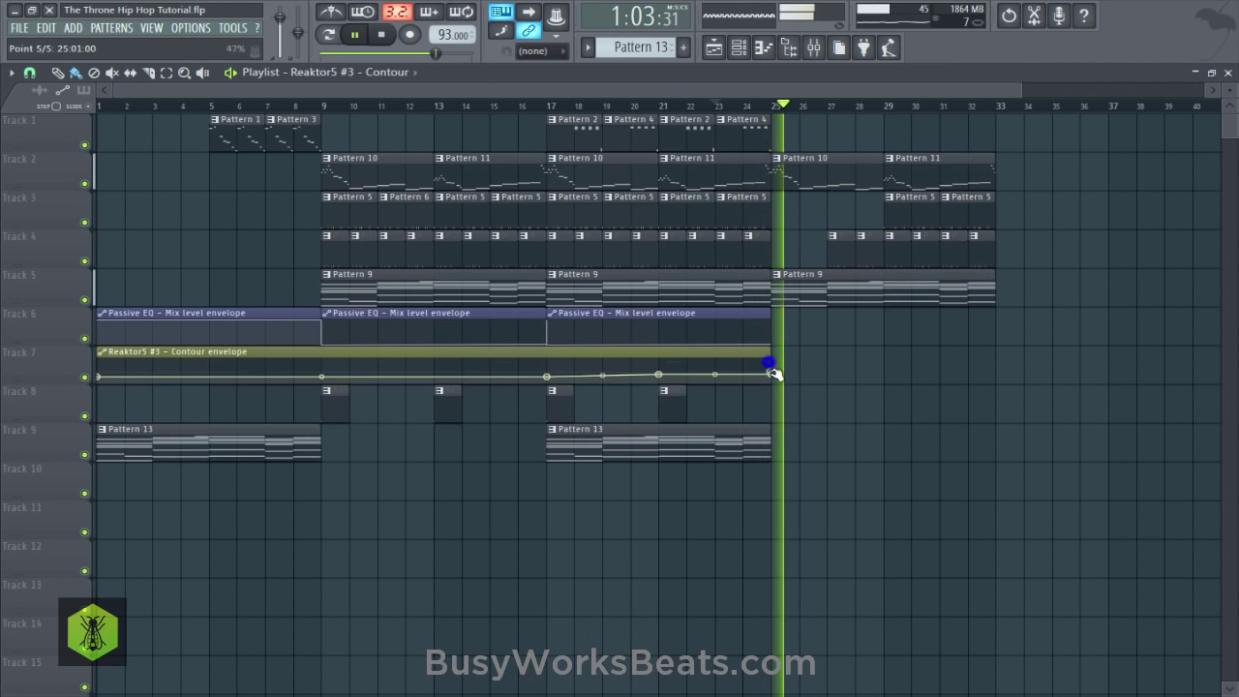
{"action": "right_click", "coordinate": [770, 377]}
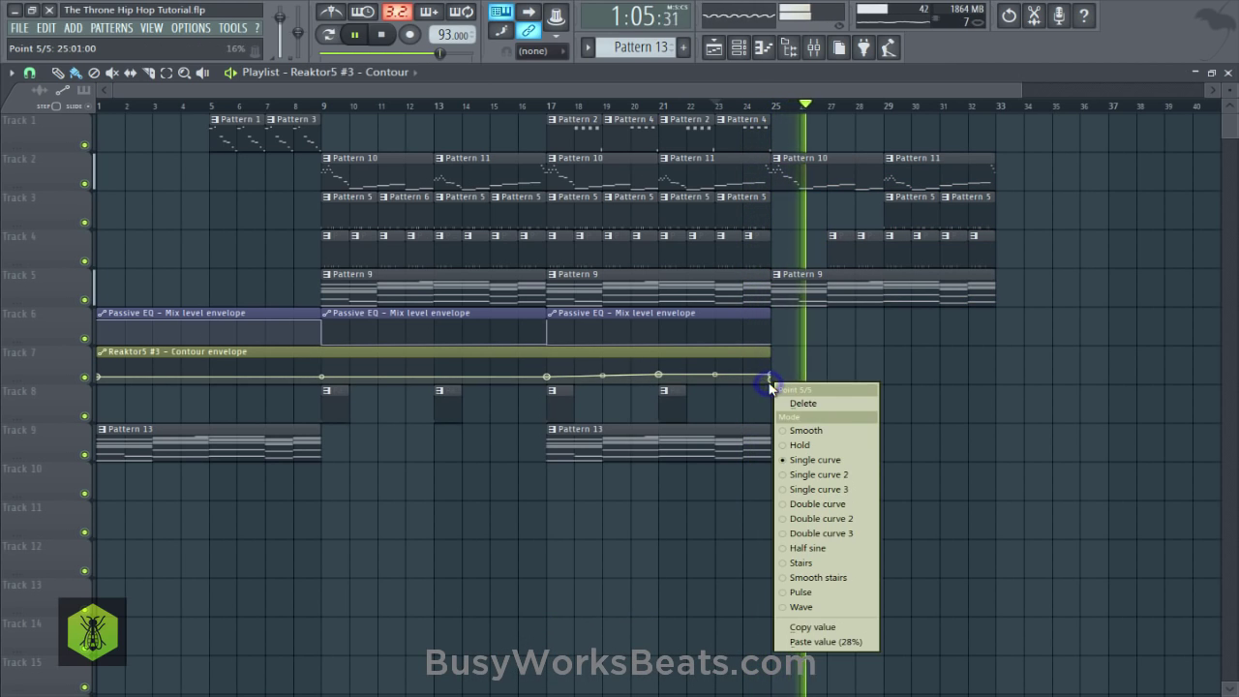
{"action": "left_click", "coordinate": [791, 377]}
{"action": "left_click_drag", "start_coordinate": [769, 350], "coordinate": [997, 368]}
{"action": "left_click_drag", "start_coordinate": [773, 376], "coordinate": [774, 381]}
{"action": "key", "text": "space"}
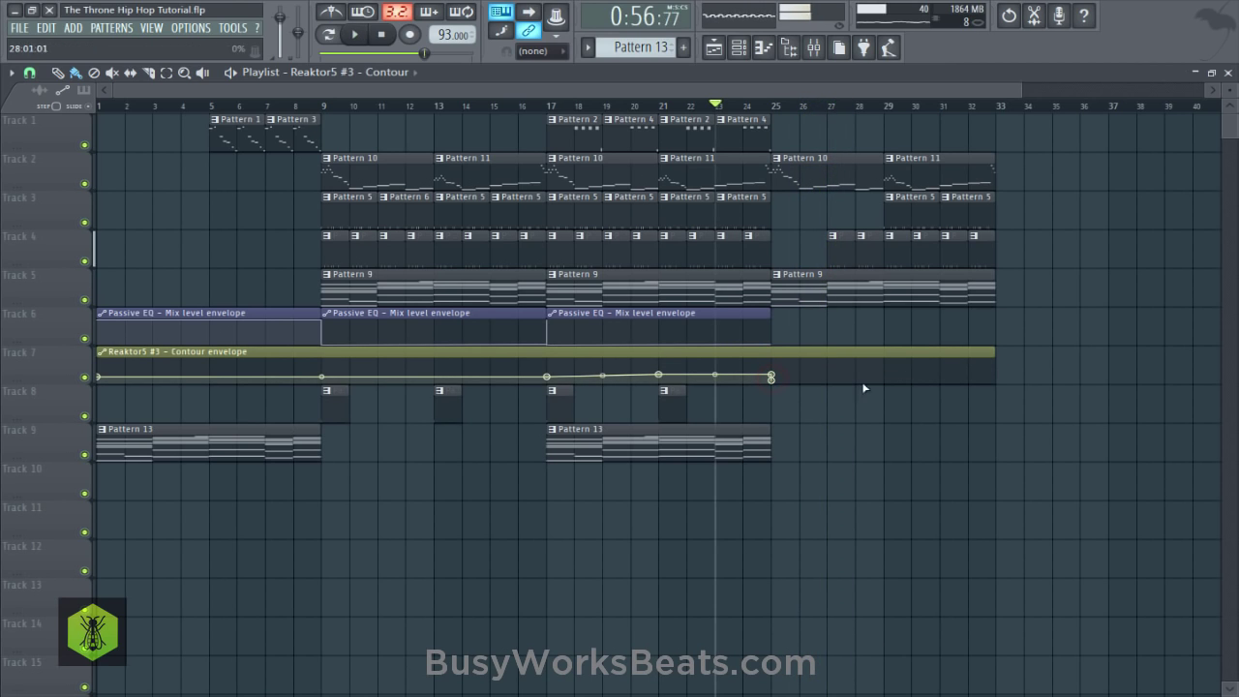
Add a bar 33 end point to the Contour envelope, paste the copied 28% value into it, and save the project.
{"action": "key", "text": "space"}
{"action": "right_click", "coordinate": [993, 376]}
{"action": "right_click", "coordinate": [993, 376]}
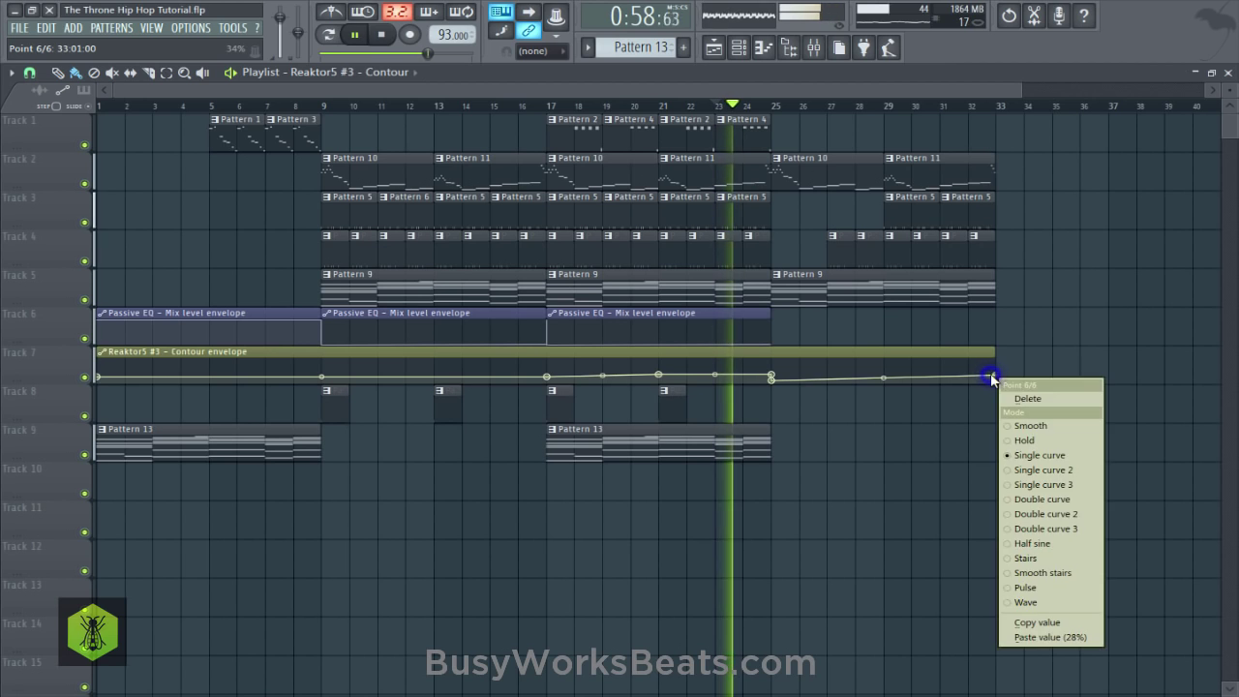
{"action": "left_click", "coordinate": [1059, 384]}
{"action": "key", "text": "ctrl+s"}
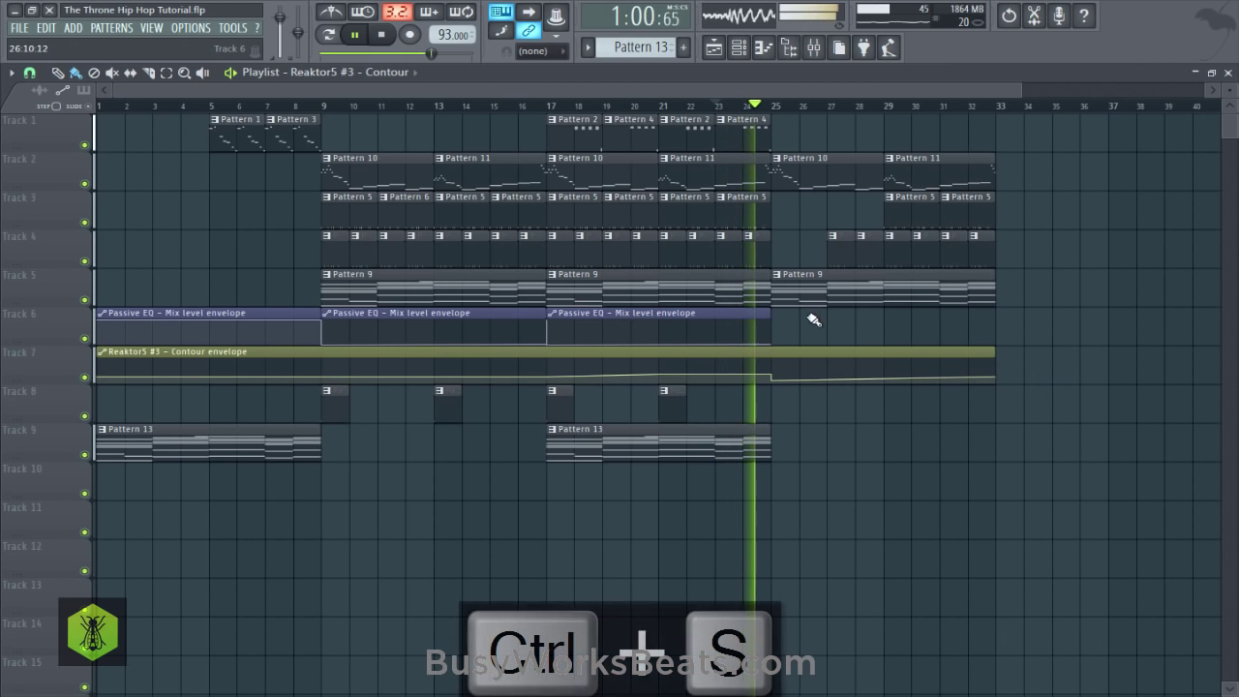
Duplicate the bar 17–24 Pattern 13 clip on Track 9 to bars 25–32 and restart playback.
{"action": "left_click", "coordinate": [731, 433], "text": "ctrl"}
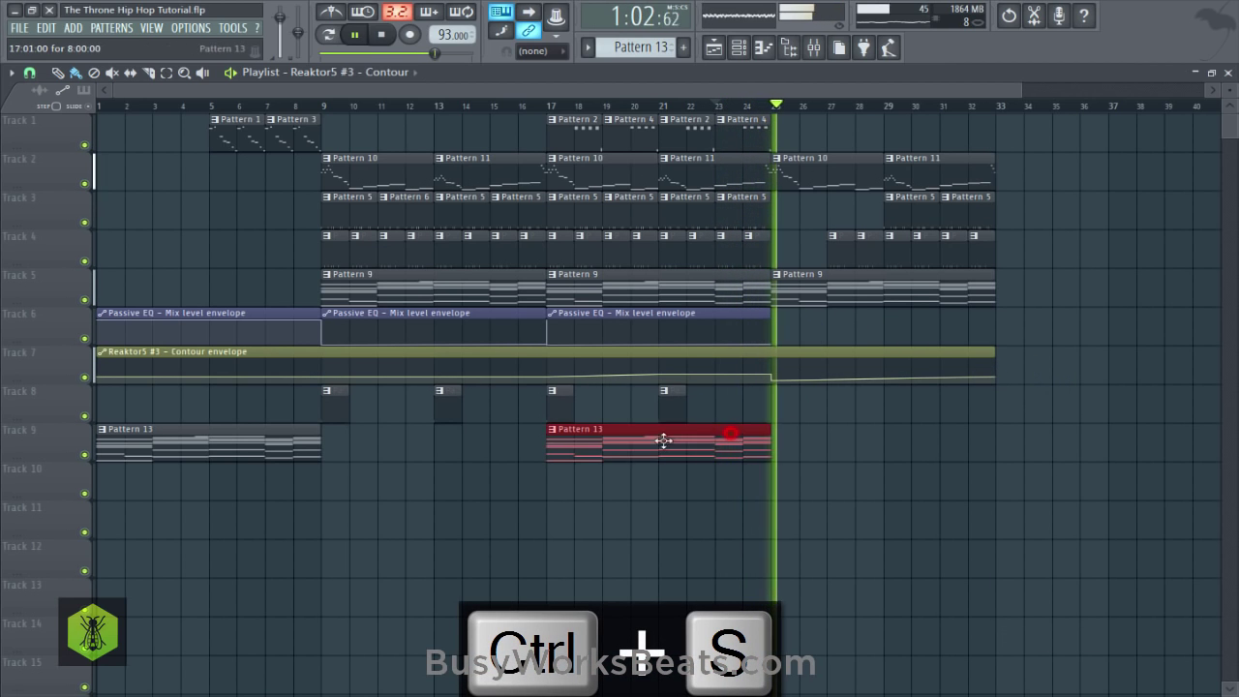
{"action": "left_click_drag", "start_coordinate": [655, 442], "coordinate": [860, 434]}
{"action": "key", "text": "space"}
{"action": "key", "text": "space"}
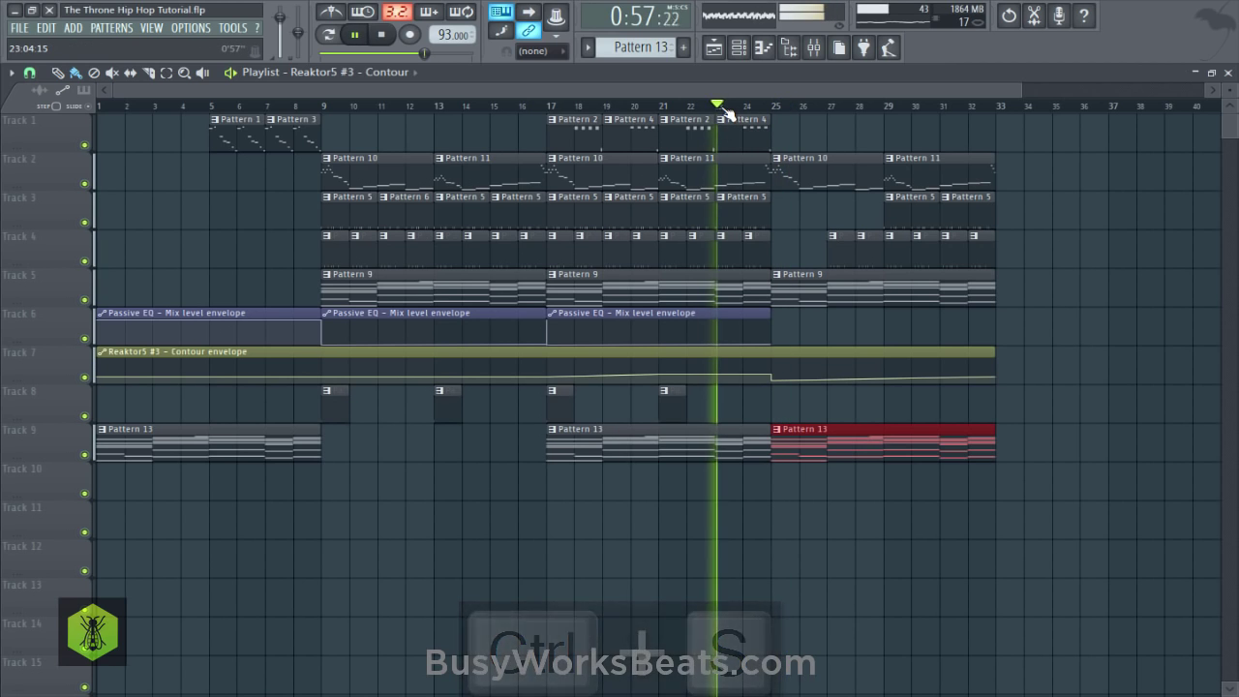
Fill bars 33–40 with copies of the Pattern 1 and Pattern 3 pair on Track 1, Pattern 9 on Track 5 and Pattern 13 on Track 9.
{"action": "left_click_drag", "start_coordinate": [349, 129], "coordinate": [1133, 141]}
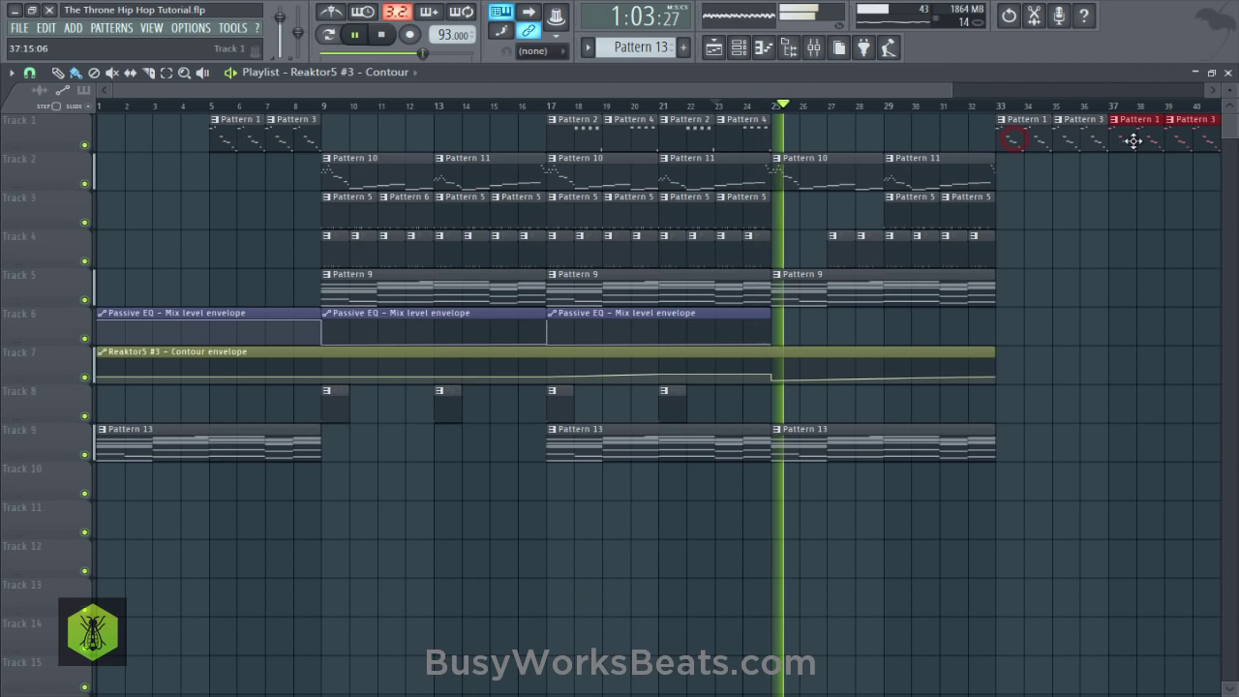
{"action": "left_click_drag", "start_coordinate": [884, 91], "coordinate": [993, 141]}
{"action": "left_click_drag", "start_coordinate": [890, 283], "coordinate": [823, 302]}
{"action": "left_click_drag", "start_coordinate": [777, 410], "coordinate": [929, 416]}
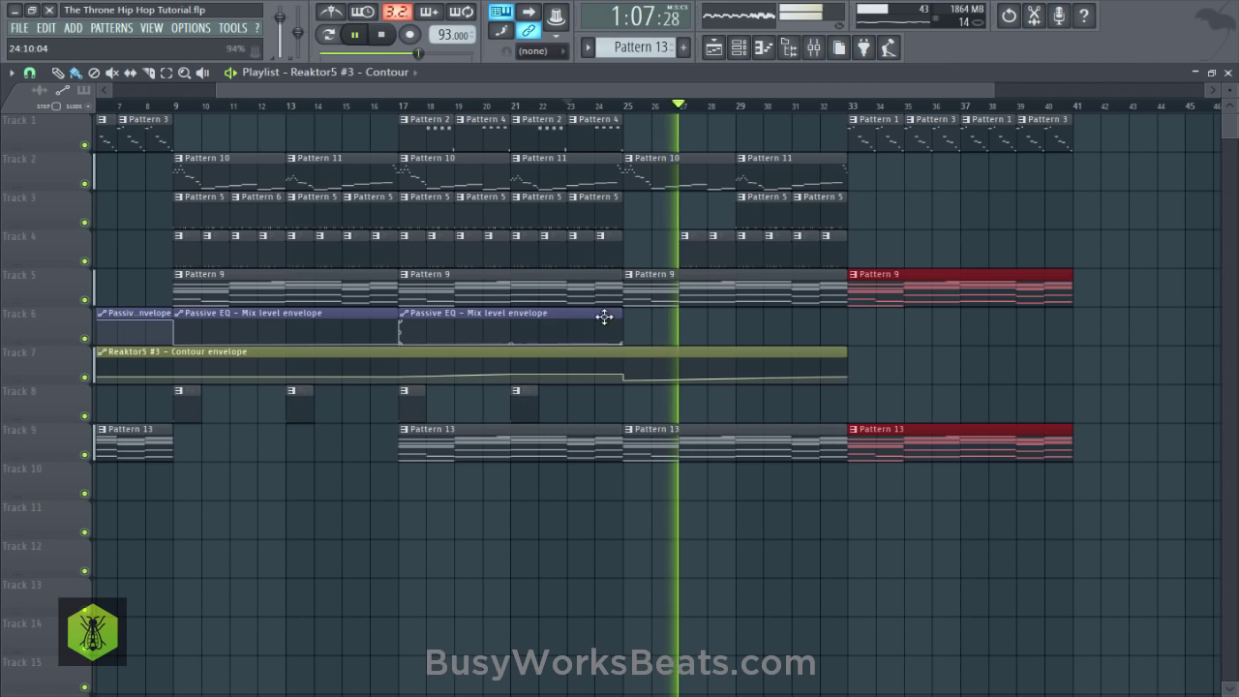
Copy the opening Passive EQ - Mix level envelope clip on Track 6 to bars 33–40 and 25–32, saving the project.
{"action": "left_click", "coordinate": [622, 342]}
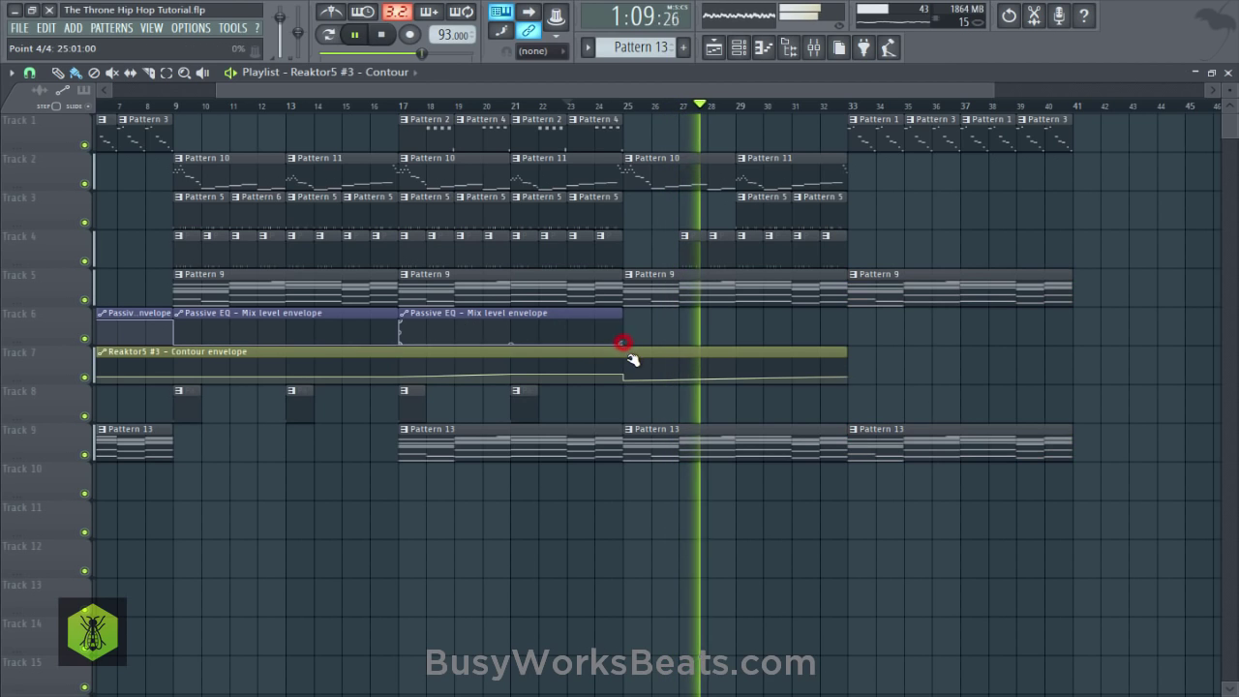
{"action": "left_click_drag", "start_coordinate": [121, 314], "coordinate": [1027, 310]}
{"action": "key", "text": "ctrl+s"}
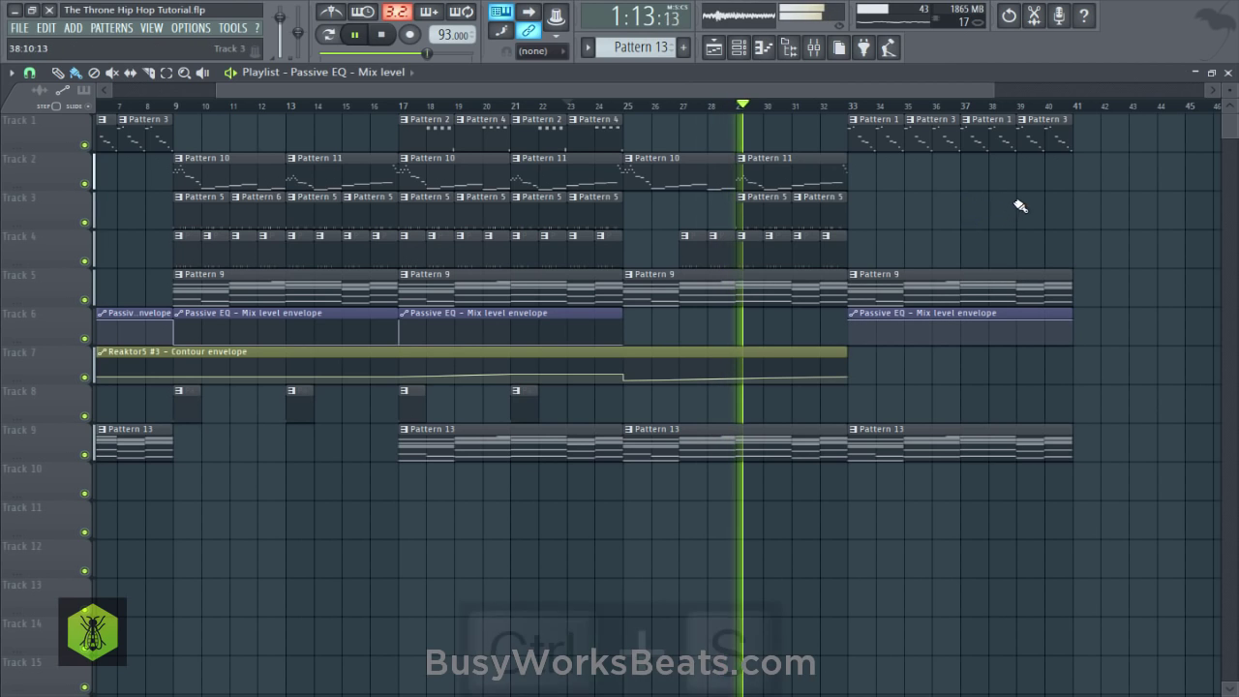
{"action": "left_click_drag", "start_coordinate": [902, 309], "coordinate": [671, 319]}
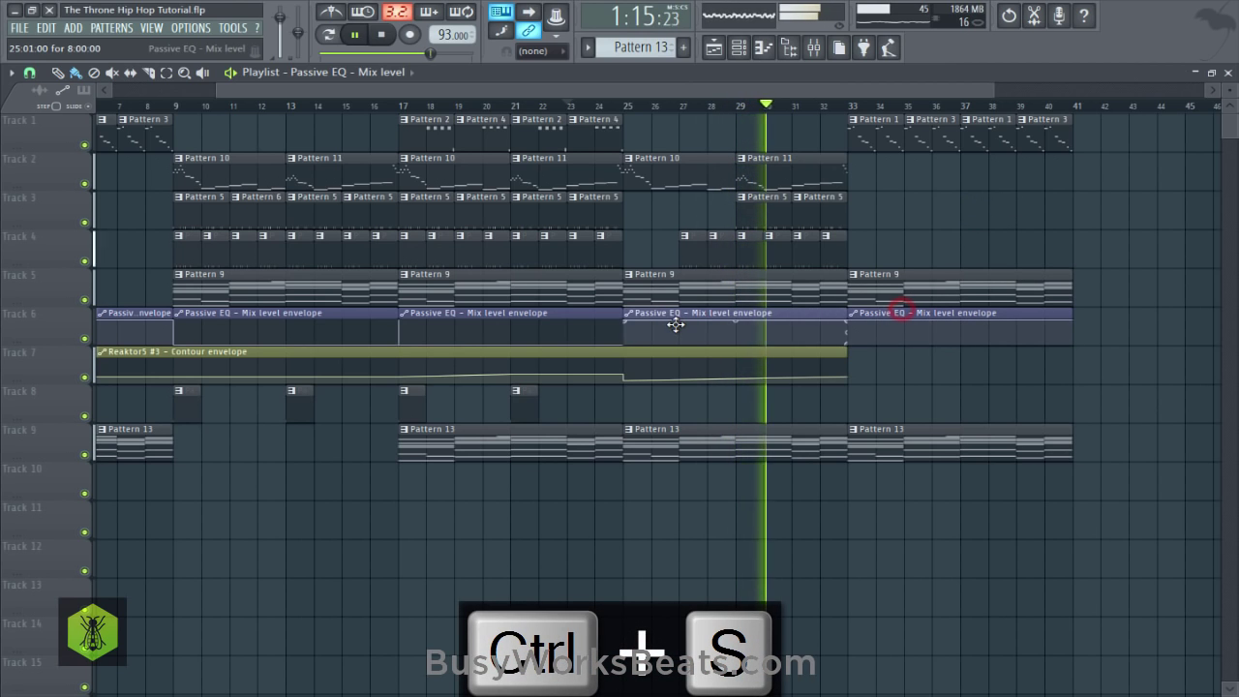
Replace the Passive EQ envelope clips at bars 9 and 17 with copies of the flat high-level clip, save, and resume playback.
{"action": "key", "text": "space"}
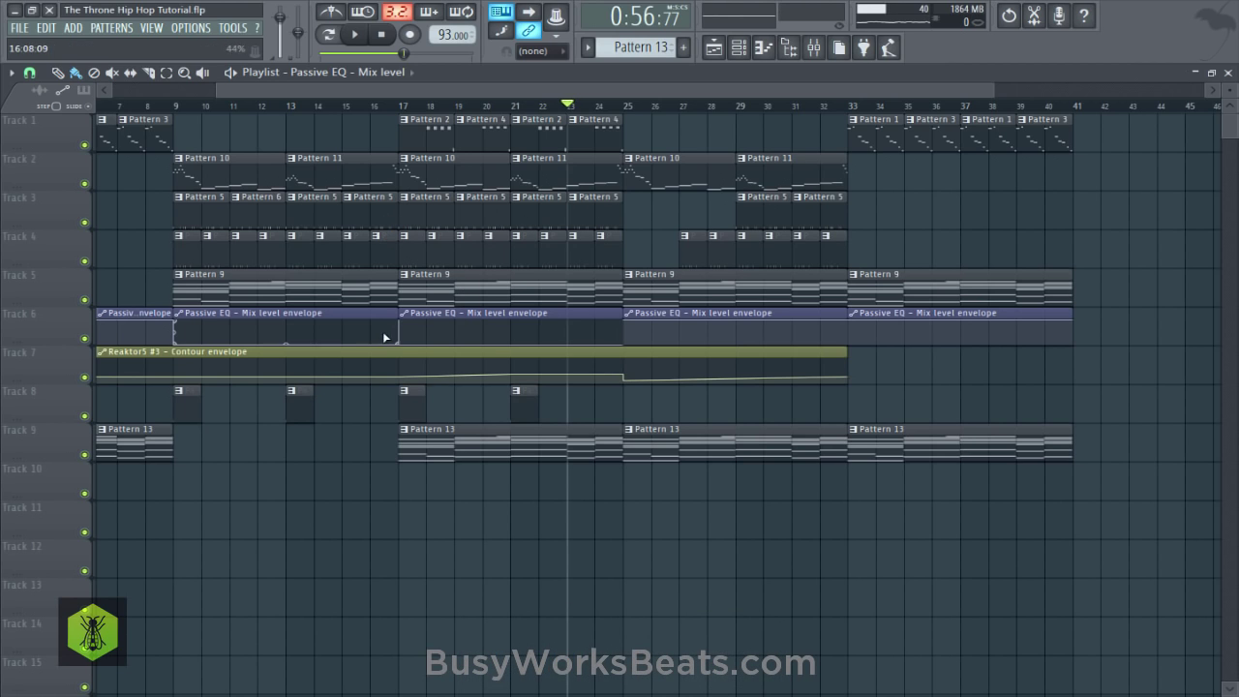
{"action": "right_click", "coordinate": [268, 312]}
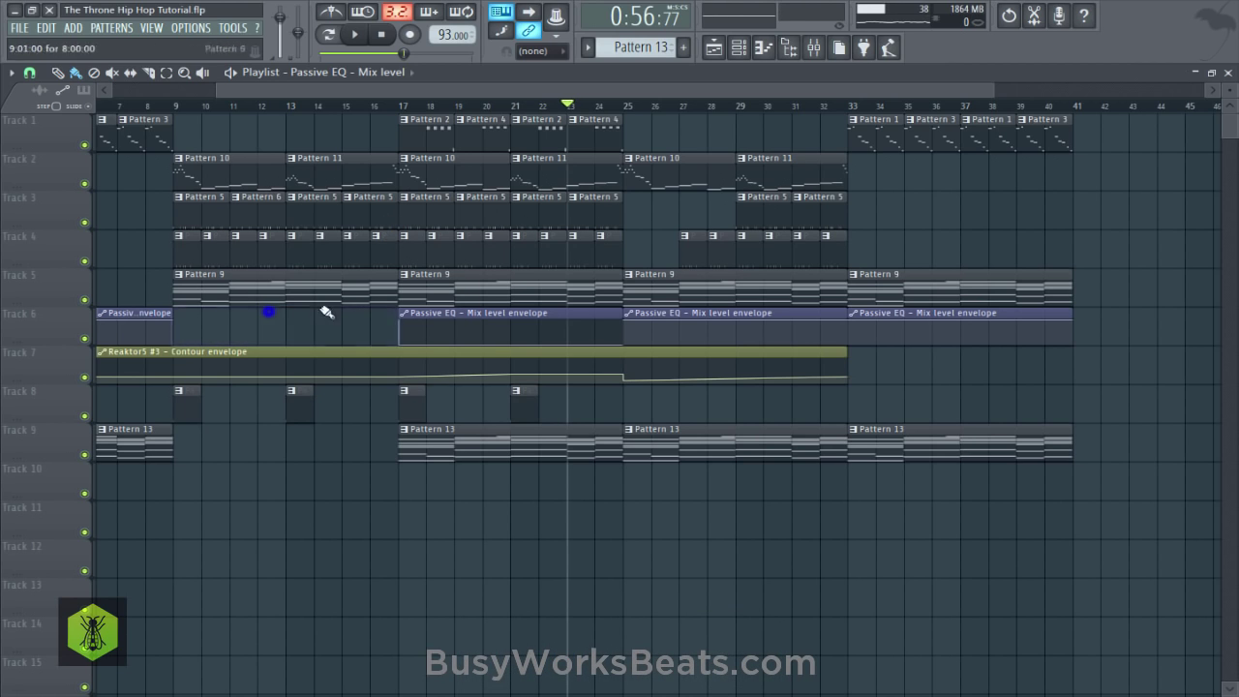
{"action": "right_click", "coordinate": [421, 311]}
{"action": "left_click_drag", "start_coordinate": [670, 318], "coordinate": [431, 296]}
{"action": "key", "text": "ctrl+s"}
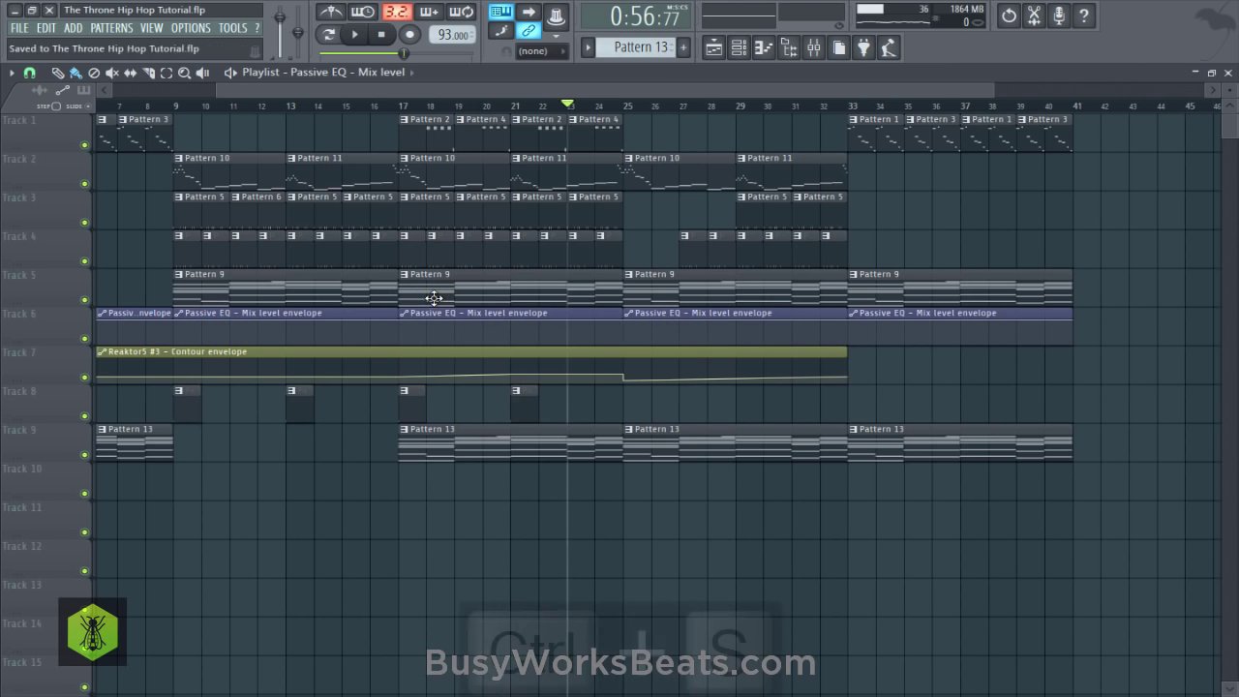
{"action": "key", "text": "space"}
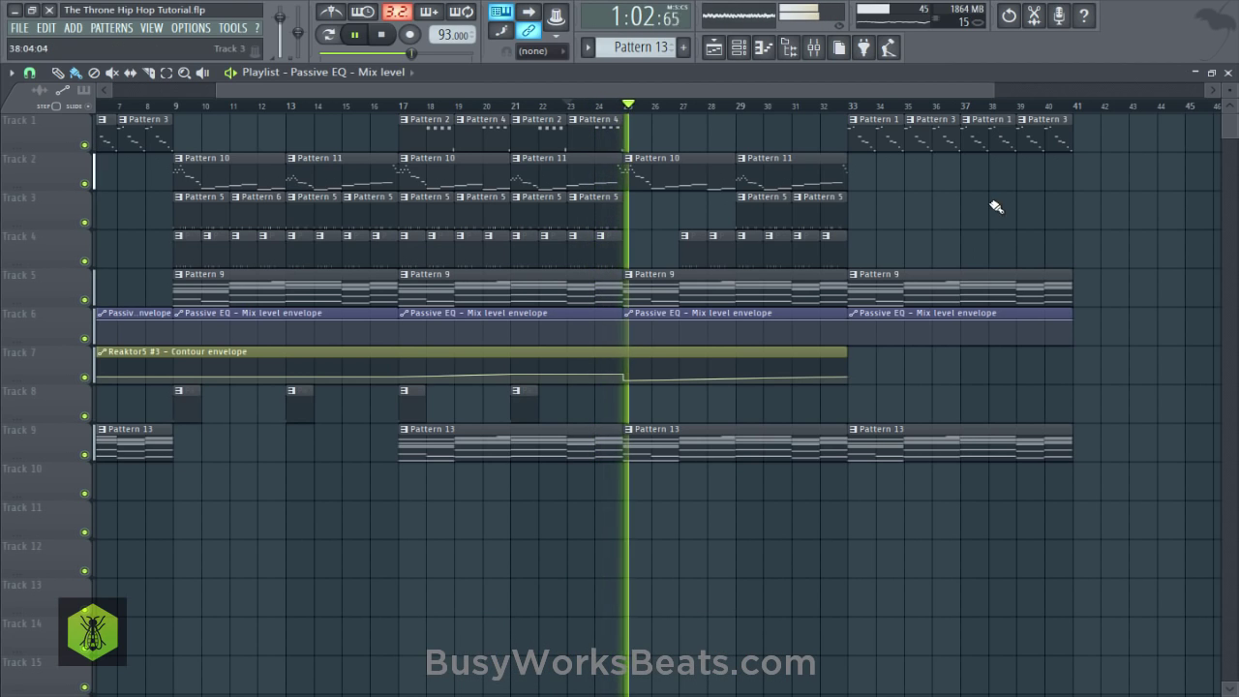
Delete the Track 3 Pattern 5 clips in bars 29–32, copy the four from bars 17–24 to bars 33–40, and save.
{"action": "right_click", "coordinate": [898, 369]}
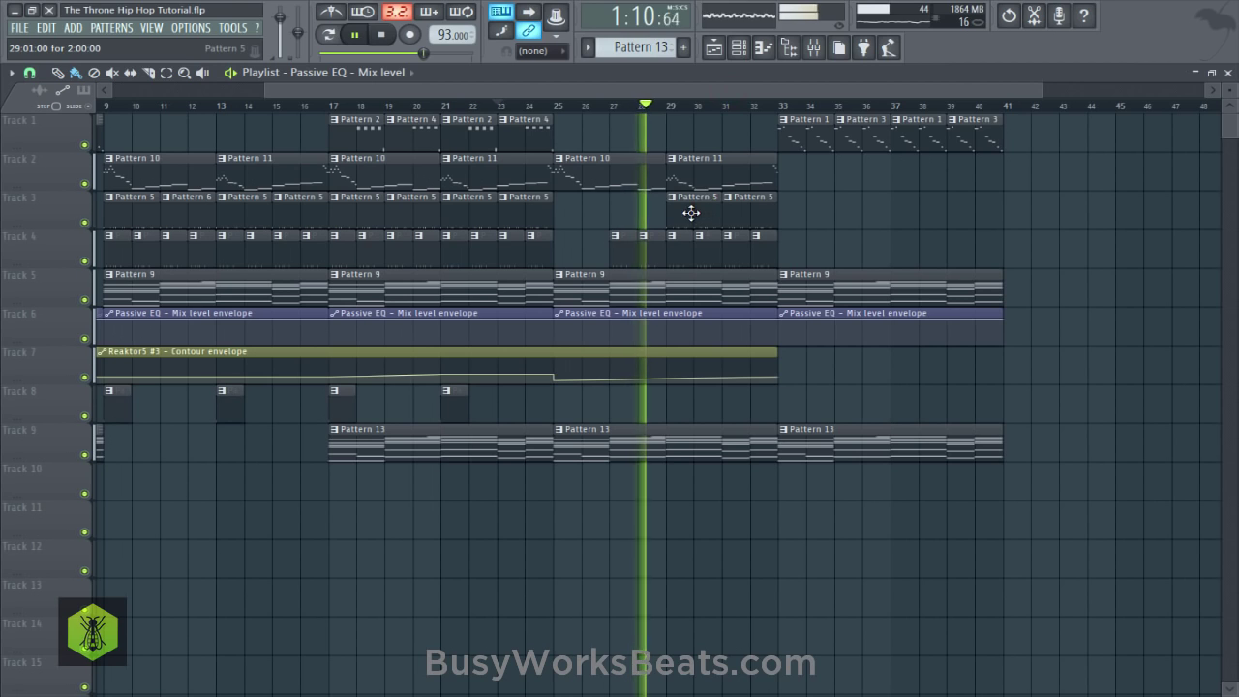
{"action": "right_click", "coordinate": [691, 214]}
{"action": "right_click", "coordinate": [738, 207]}
{"action": "left_click_drag", "start_coordinate": [561, 216], "coordinate": [368, 209]}
{"action": "left_click_drag", "start_coordinate": [367, 208], "coordinate": [816, 223]}
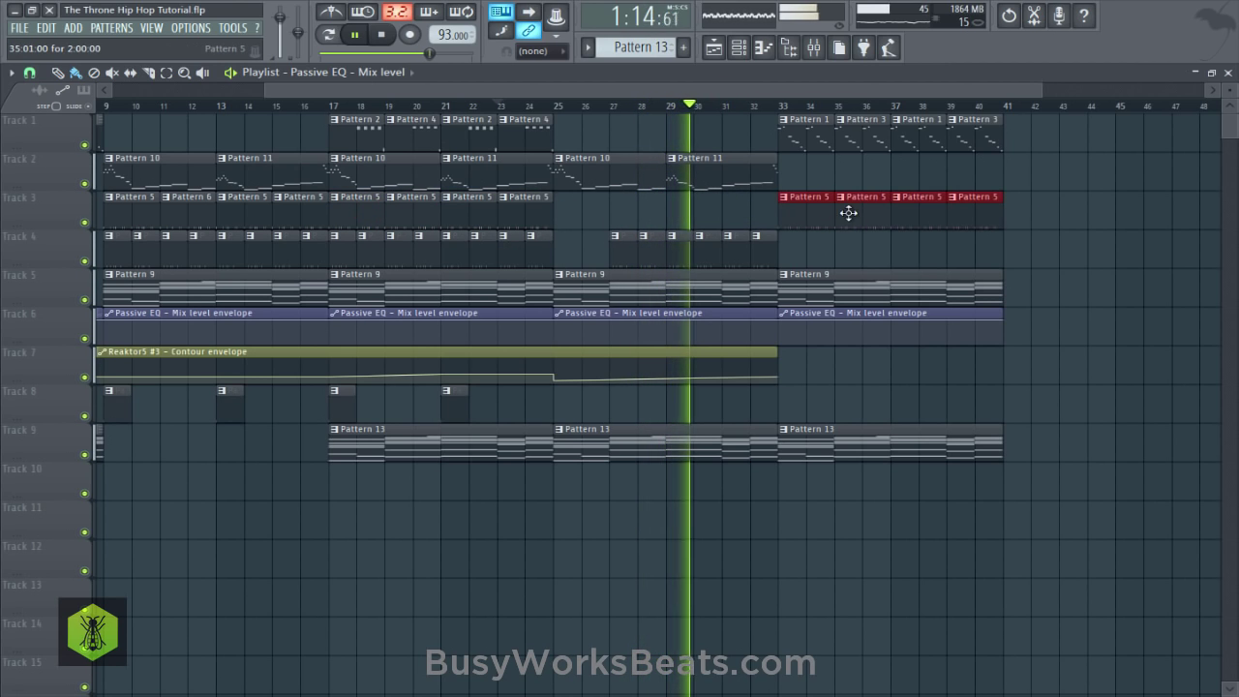
{"action": "key", "text": "ctrl+s"}
Extend the Reaktor5 #3 Contour envelope clip on Track 7 to bar 41 and save the project.
{"action": "left_click_drag", "start_coordinate": [820, 91], "coordinate": [971, 120]}
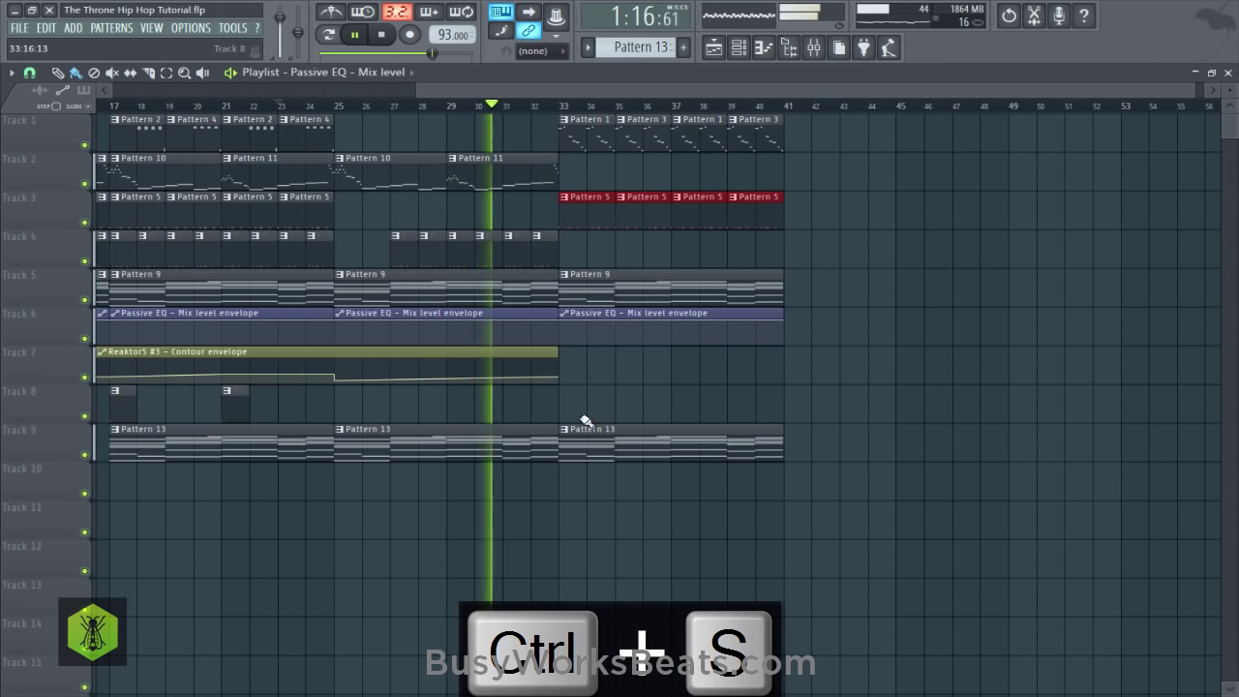
{"action": "left_click", "coordinate": [566, 358]}
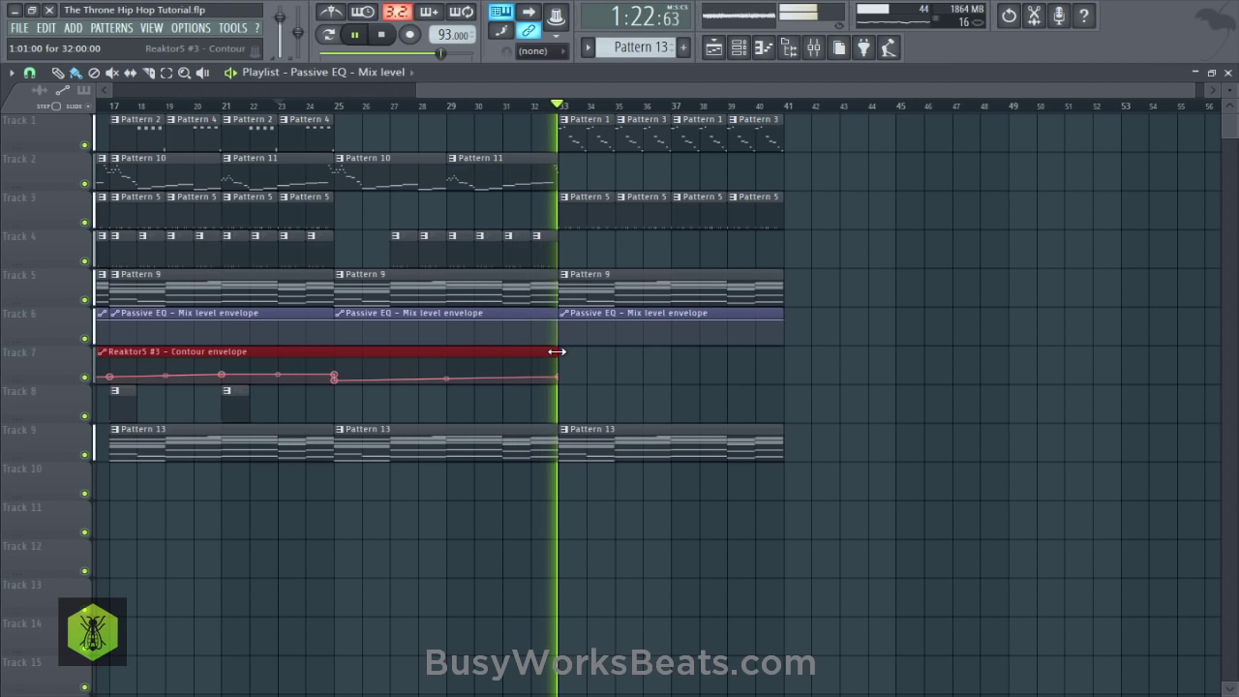
{"action": "left_click_drag", "start_coordinate": [558, 354], "coordinate": [789, 366]}
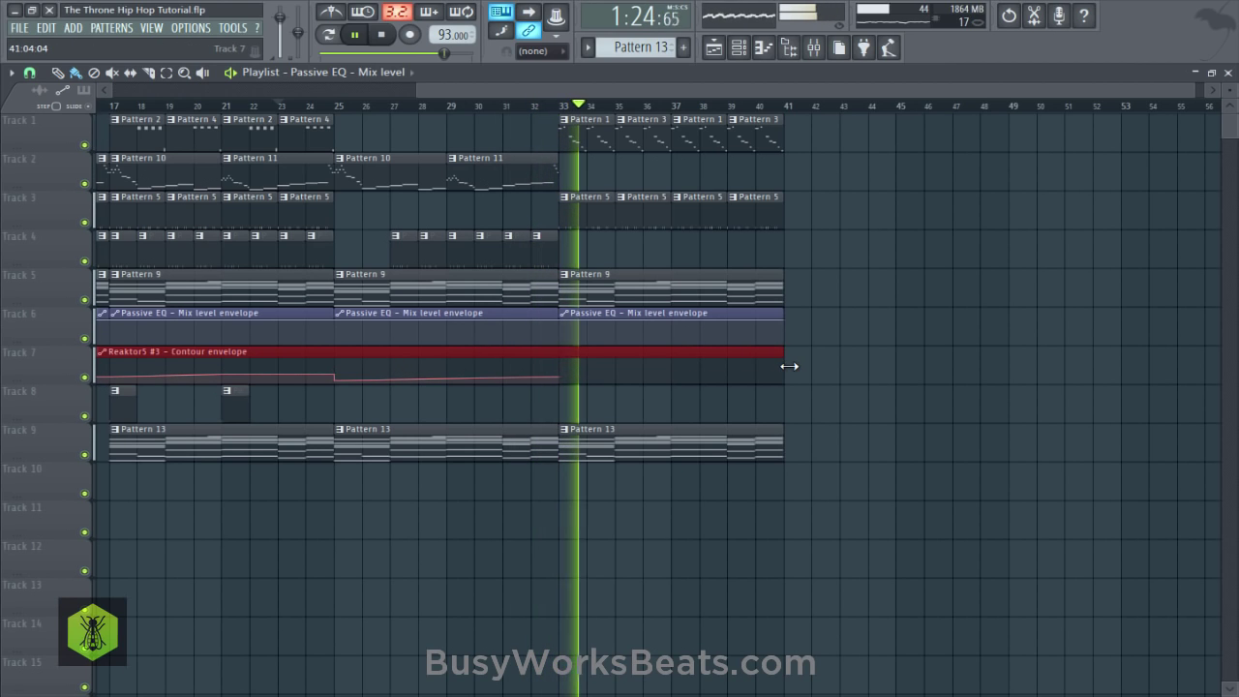
{"action": "key", "text": "ctrl+s"}
{"action": "left_click", "coordinate": [825, 377]}
Try copies of four Track 4 clips in bars 37–40, then remove them.
{"action": "left_click_drag", "start_coordinate": [580, 232], "coordinate": [395, 269]}
{"action": "left_click_drag", "start_coordinate": [451, 233], "coordinate": [761, 252]}
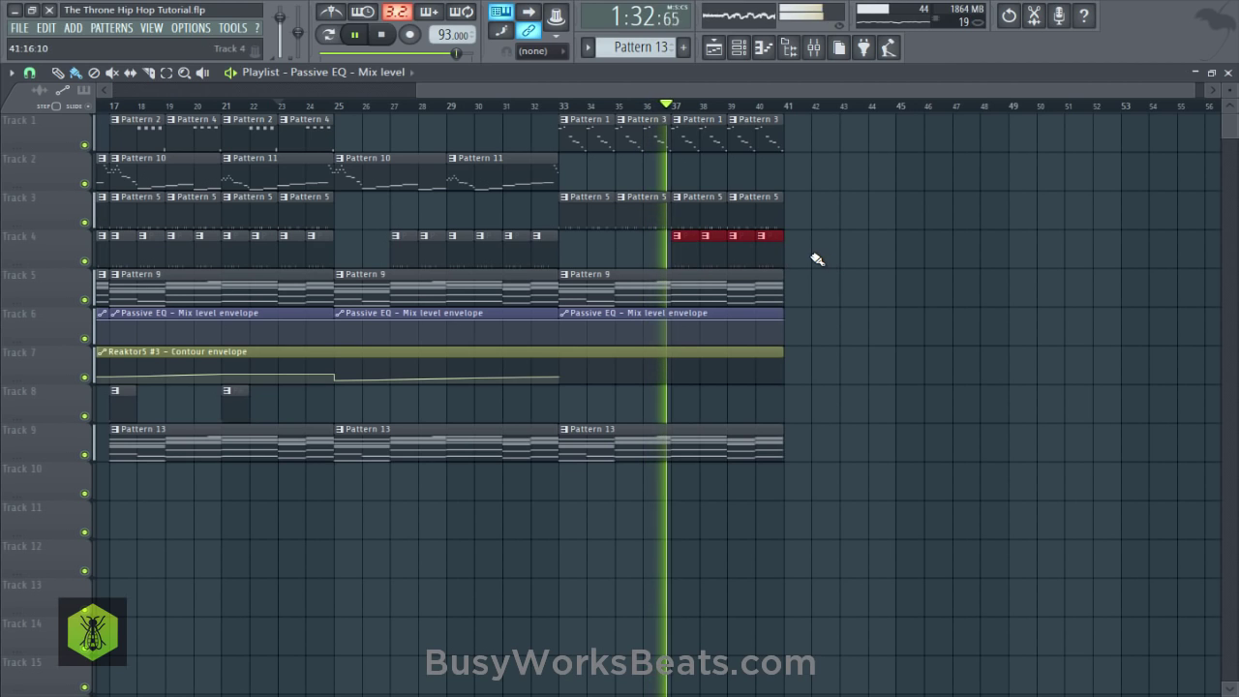
{"action": "mouse_move", "coordinate": [910, 531]}
{"action": "left_mouse_down"}
{"action": "mouse_move", "coordinate": [647, 210]}
{"action": "mouse_move", "coordinate": [799, 317]}
{"action": "left_mouse_up"}
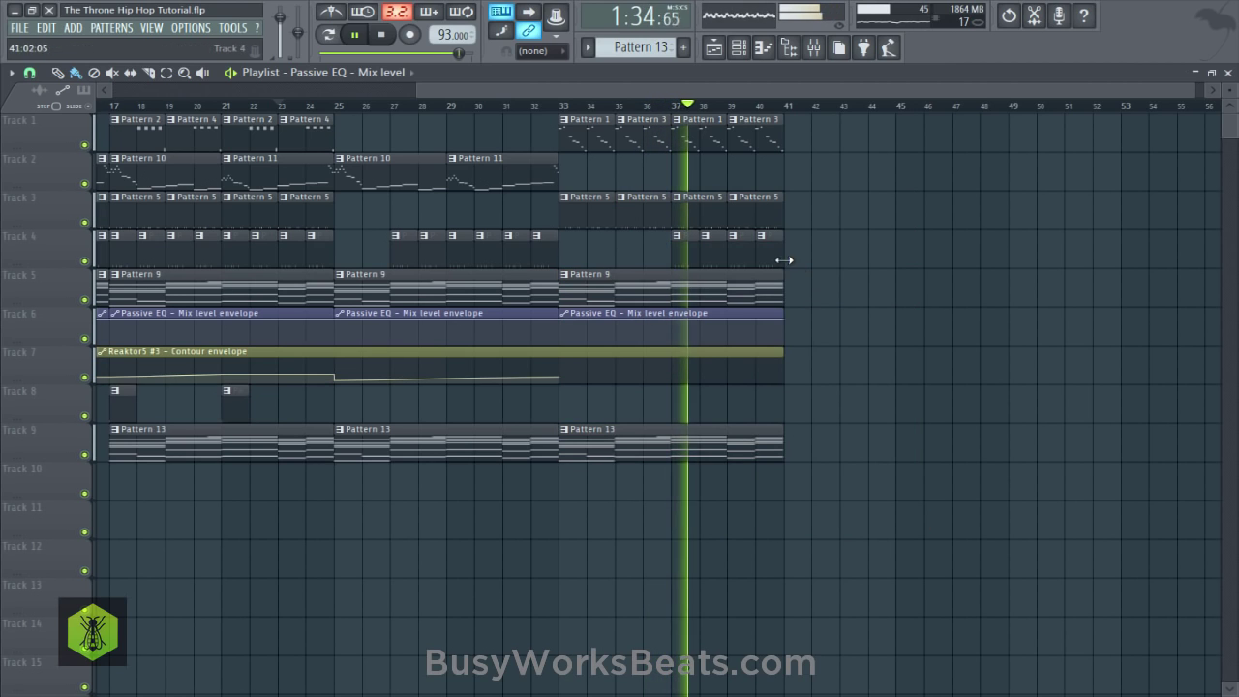
{"action": "right_click", "coordinate": [766, 254]}
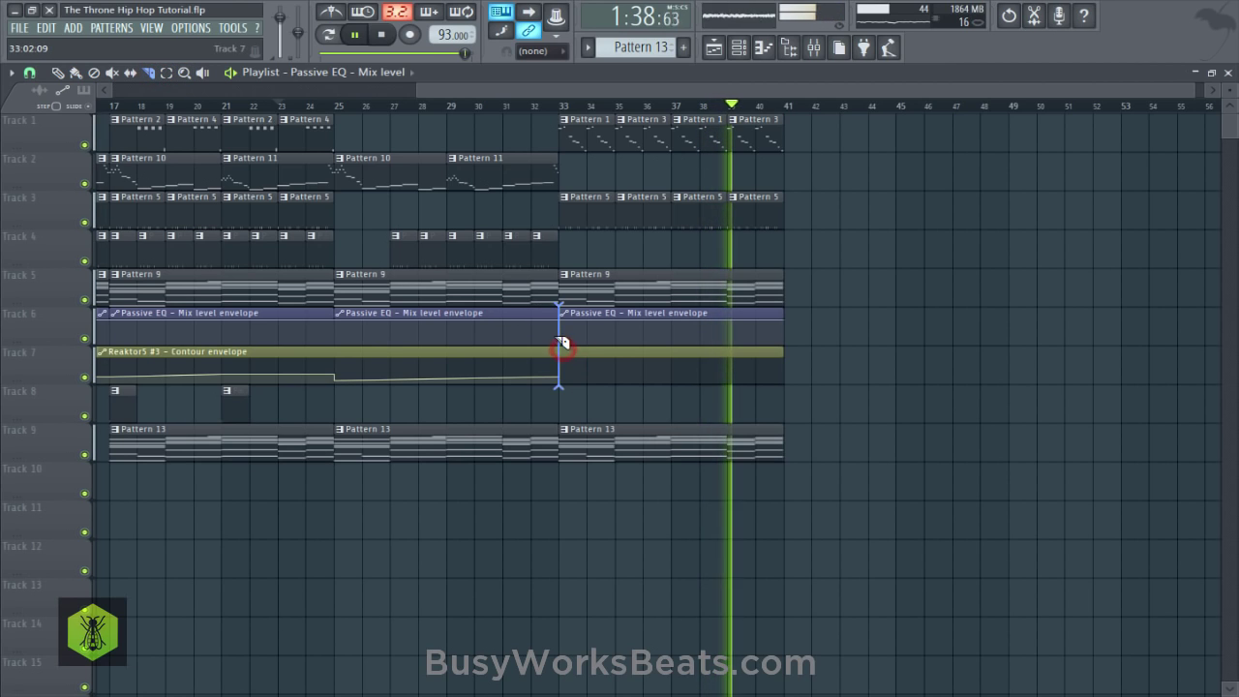
Split the Reaktor5 #3 Contour envelope clip at bar 33 and stop playback.
{"action": "left_click", "coordinate": [574, 362]}
{"action": "left_click", "coordinate": [92, 72]}
{"action": "key", "text": "space"}
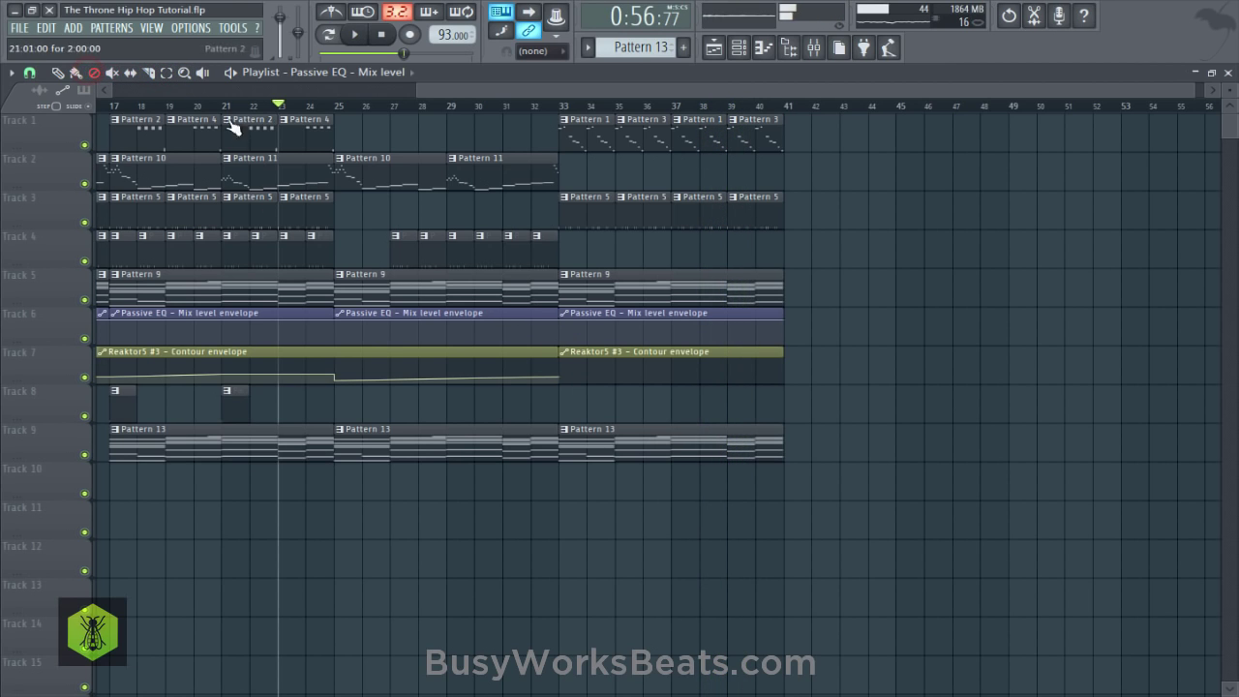
Duplicate all the bar 33–40 clips to bars 41–48 and save the project.
{"action": "left_click_drag", "start_coordinate": [877, 454], "coordinate": [564, 113]}
{"action": "key", "text": "ctrl+b"}
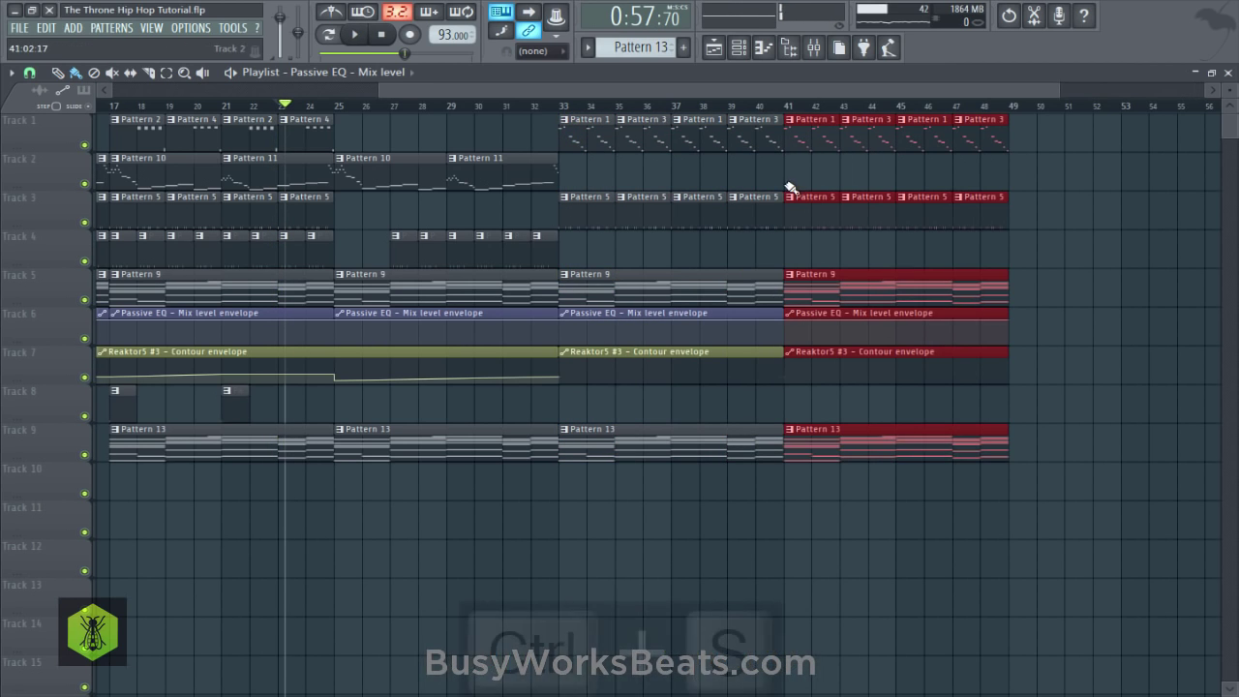
{"action": "key", "text": "ctrl+s"}
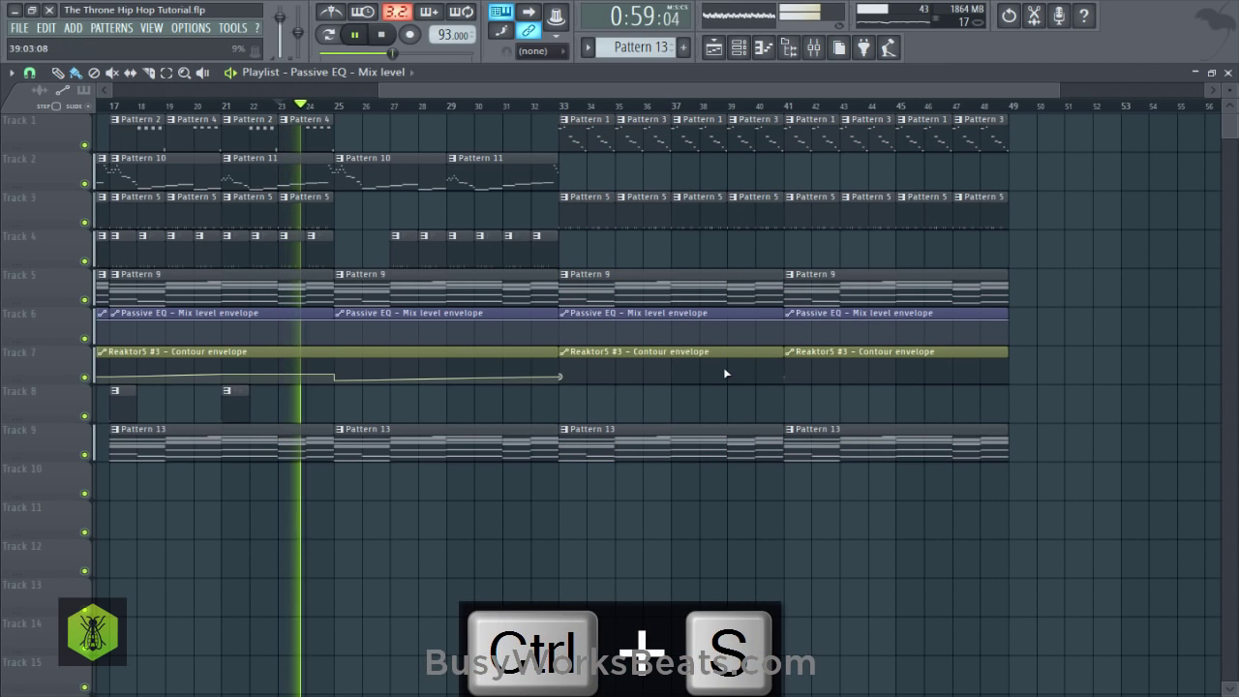
Delete the separate Contour envelope clips at bars 33 and 41, and extend the original Contour envelope clip to bar 49.
{"action": "left_click", "coordinate": [636, 350]}
{"action": "left_click", "coordinate": [828, 356]}
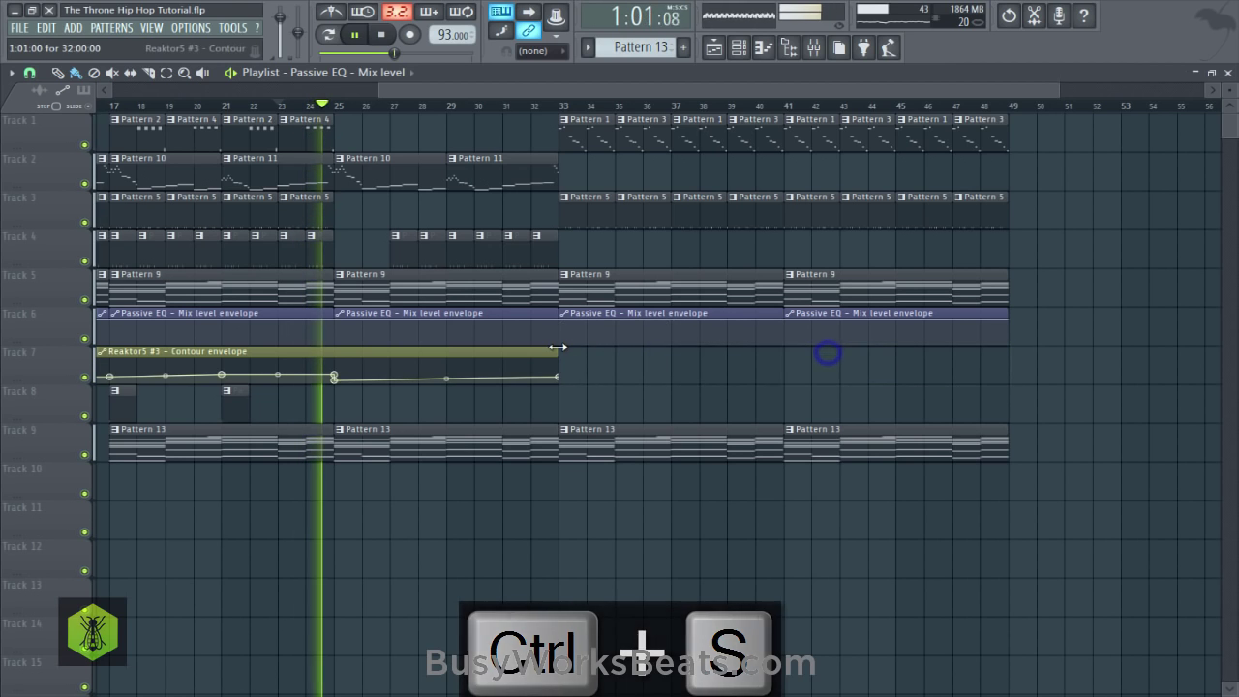
{"action": "left_click_drag", "start_coordinate": [557, 349], "coordinate": [1002, 374]}
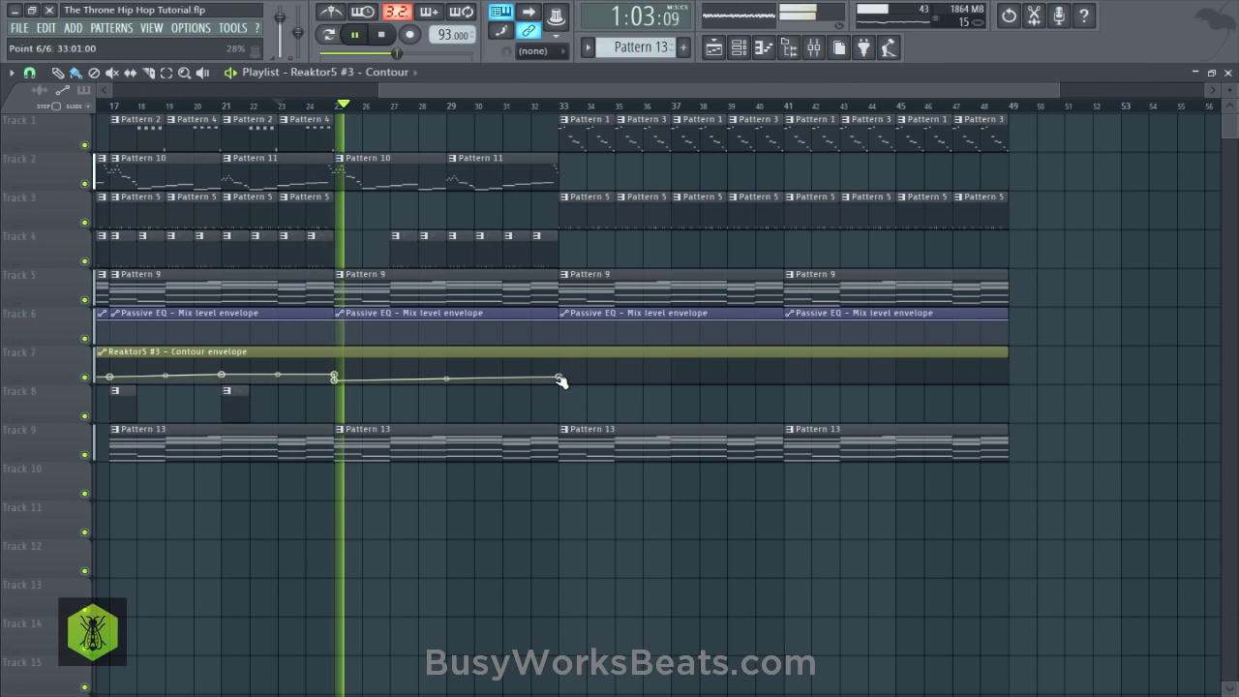
Add a Contour envelope point at bar 41 and give it the upper bar 25 point's value, 38%.
{"action": "right_click", "coordinate": [338, 371]}
{"action": "key", "text": "c"}
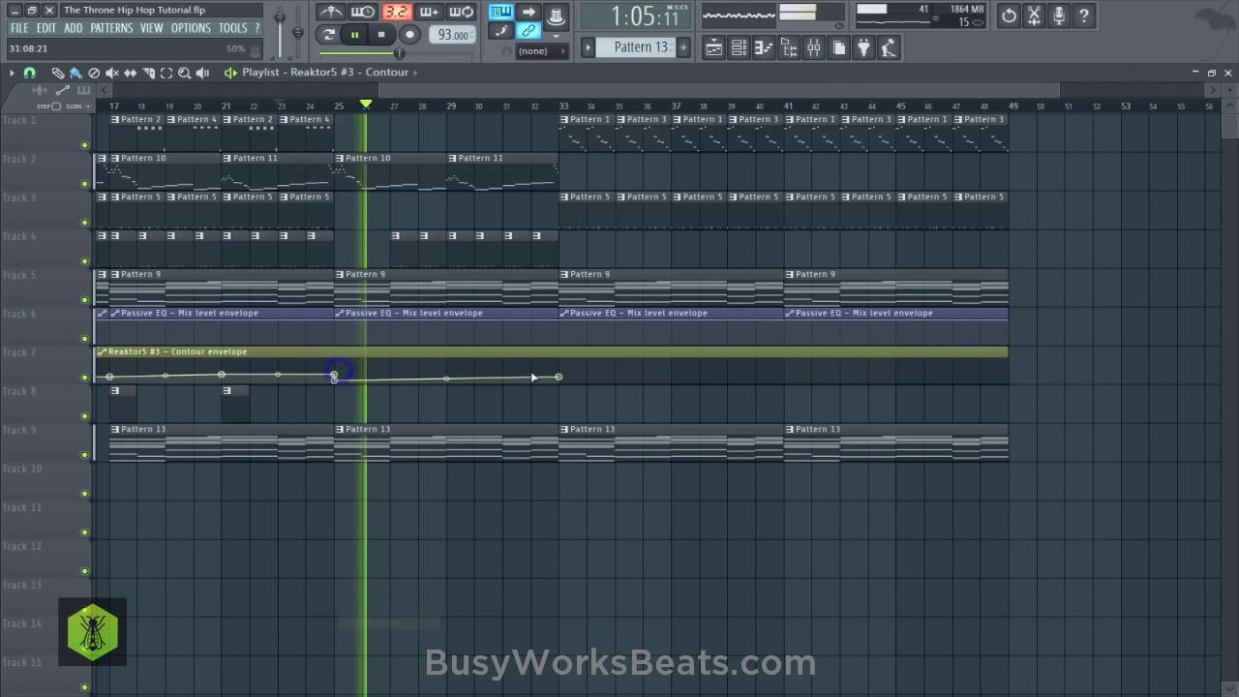
{"action": "left_click", "coordinate": [785, 378]}
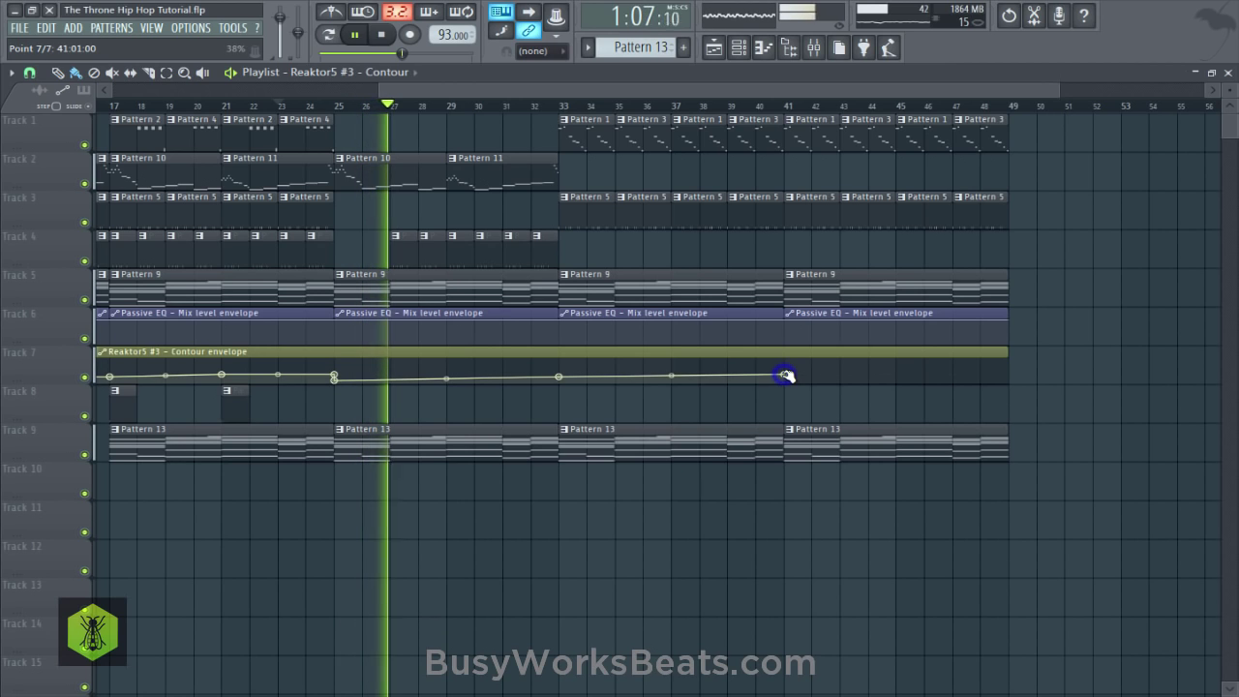
{"action": "right_click", "coordinate": [783, 378]}
{"action": "key", "text": "v"}
Add a bar 49 end point to the Contour envelope, match it to the bar 33 point's value, and save the project.
{"action": "right_click", "coordinate": [559, 378]}
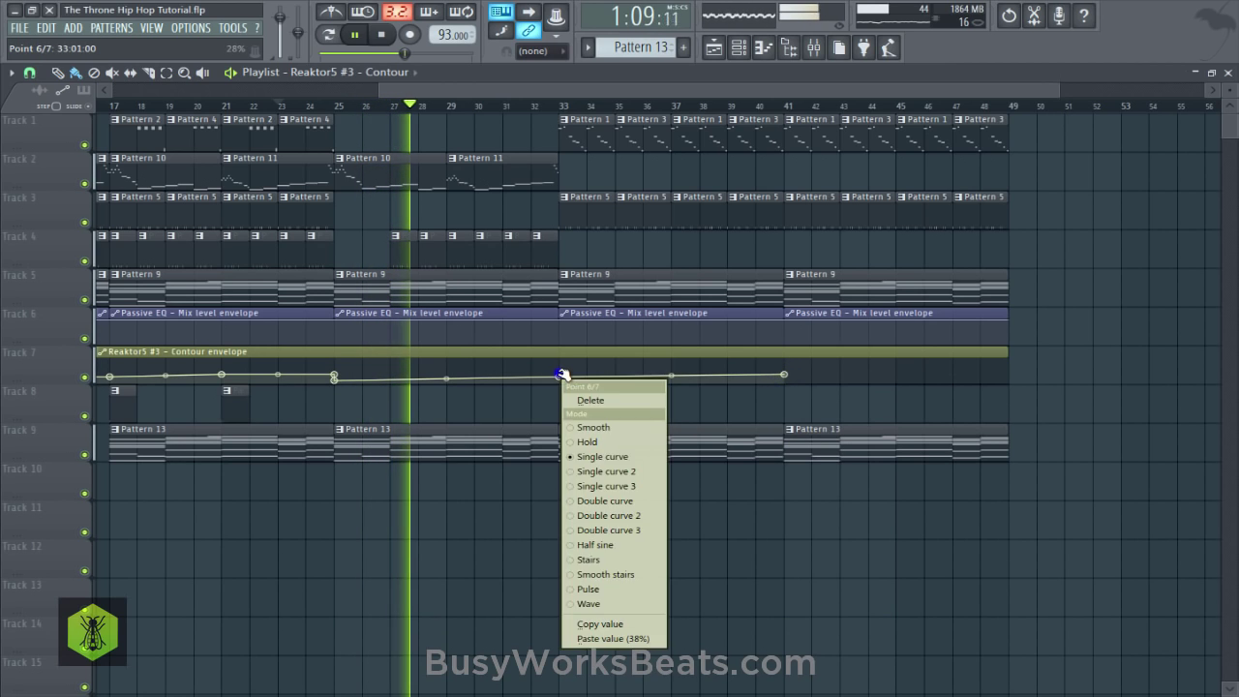
{"action": "key", "text": "v"}
{"action": "left_click", "coordinate": [999, 377]}
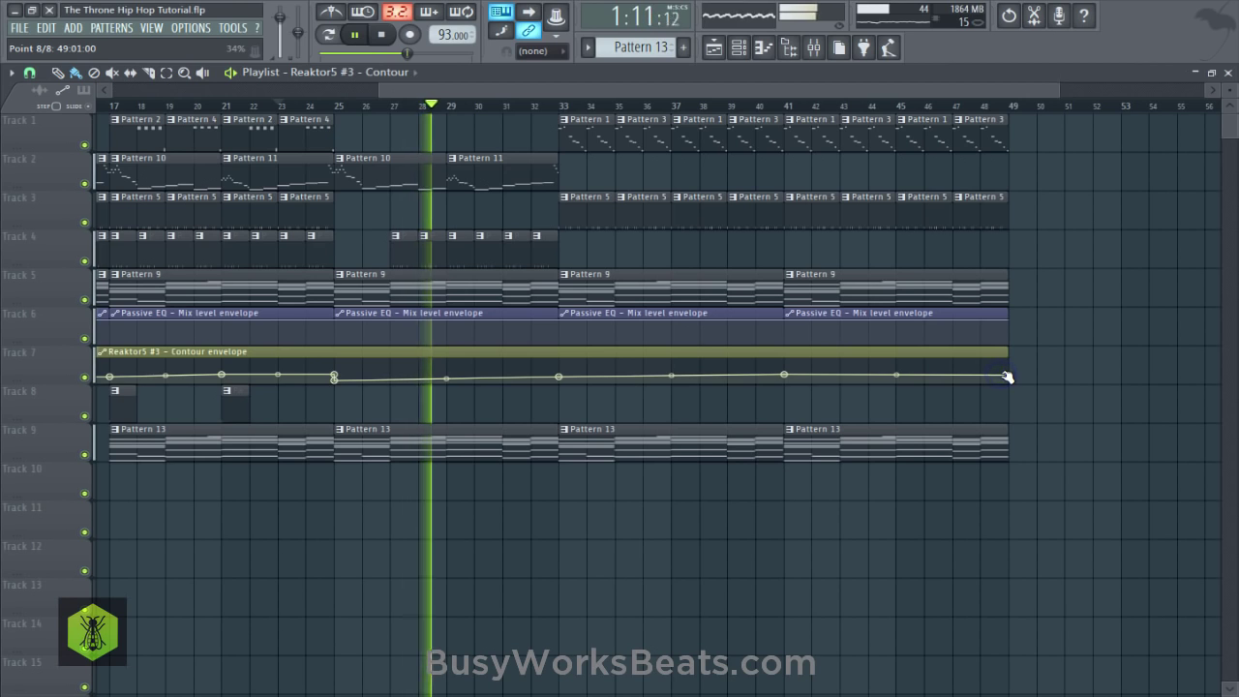
{"action": "key", "text": "ctrl+s"}
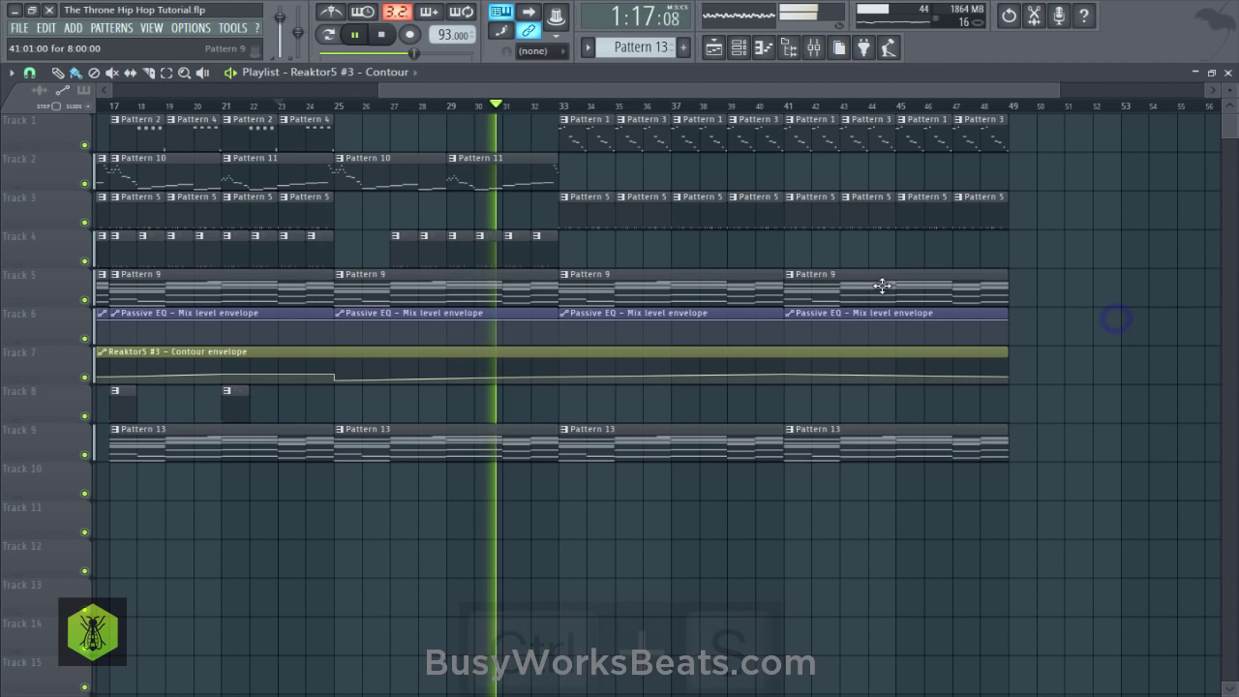
Listen through the duplicated section past bar 41 and save the project.
{"action": "right_click", "coordinate": [736, 253]}
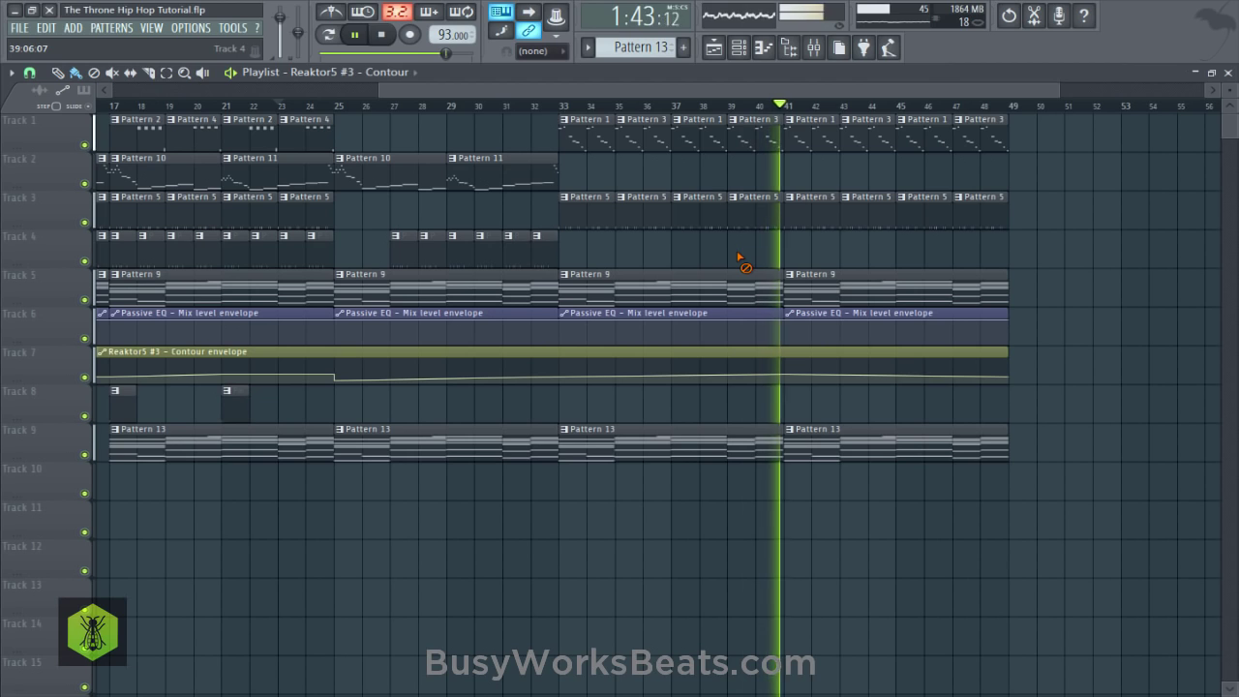
{"action": "left_click", "coordinate": [737, 254]}
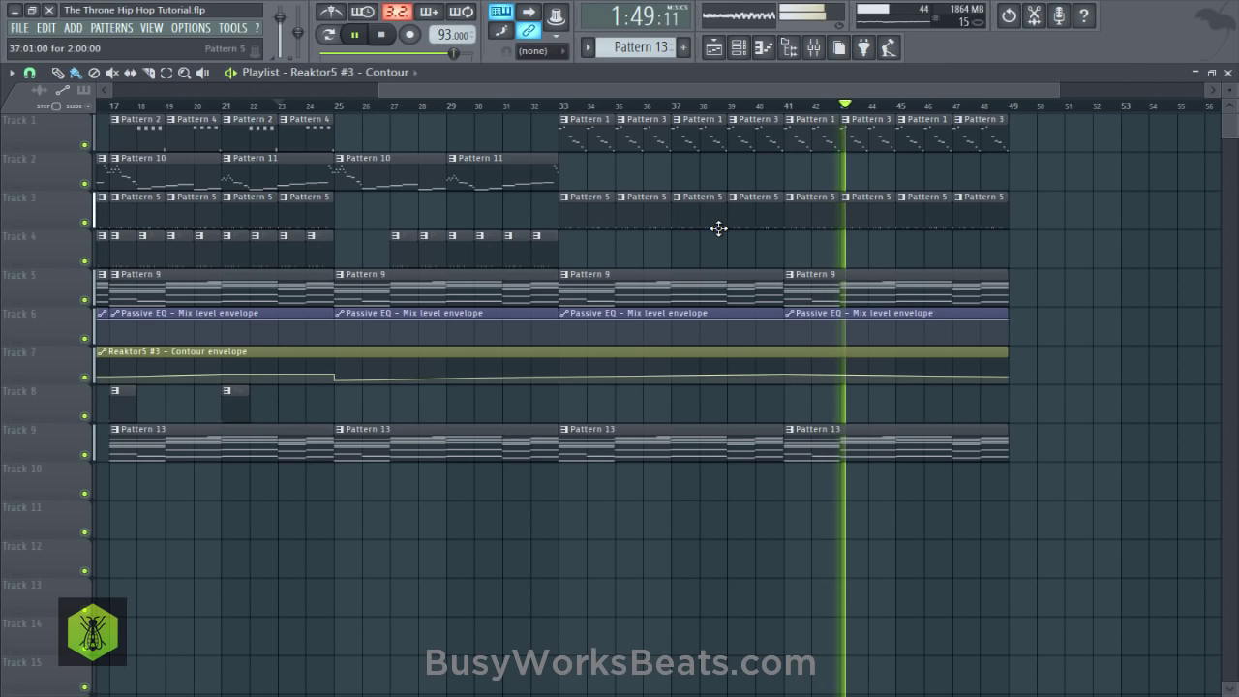
{"action": "key", "text": "ctrl+s"}
Create an automation clip for the Reaktor5 channel's Monark filter Contour parameter (P0036) and save the project.
{"action": "left_click", "coordinate": [739, 48]}
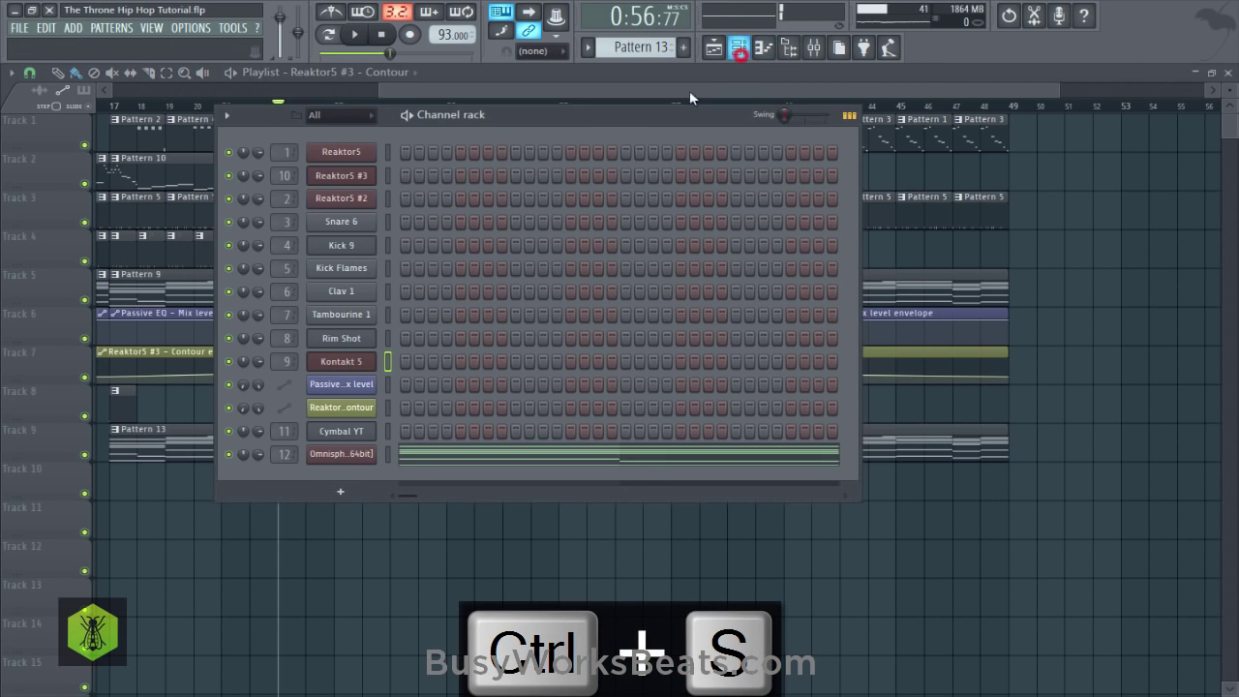
{"action": "left_click", "coordinate": [368, 155]}
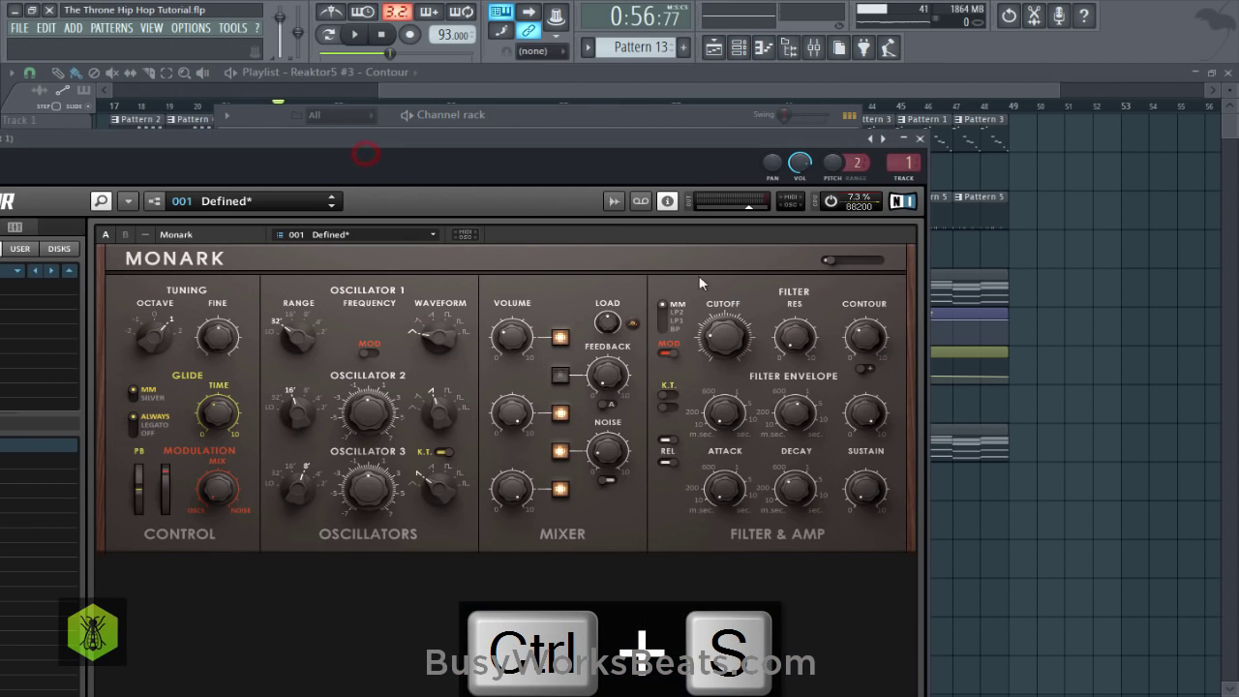
{"action": "left_click", "coordinate": [866, 339]}
{"action": "left_click_drag", "start_coordinate": [639, 150], "coordinate": [828, 139]}
{"action": "left_click", "coordinate": [94, 132]}
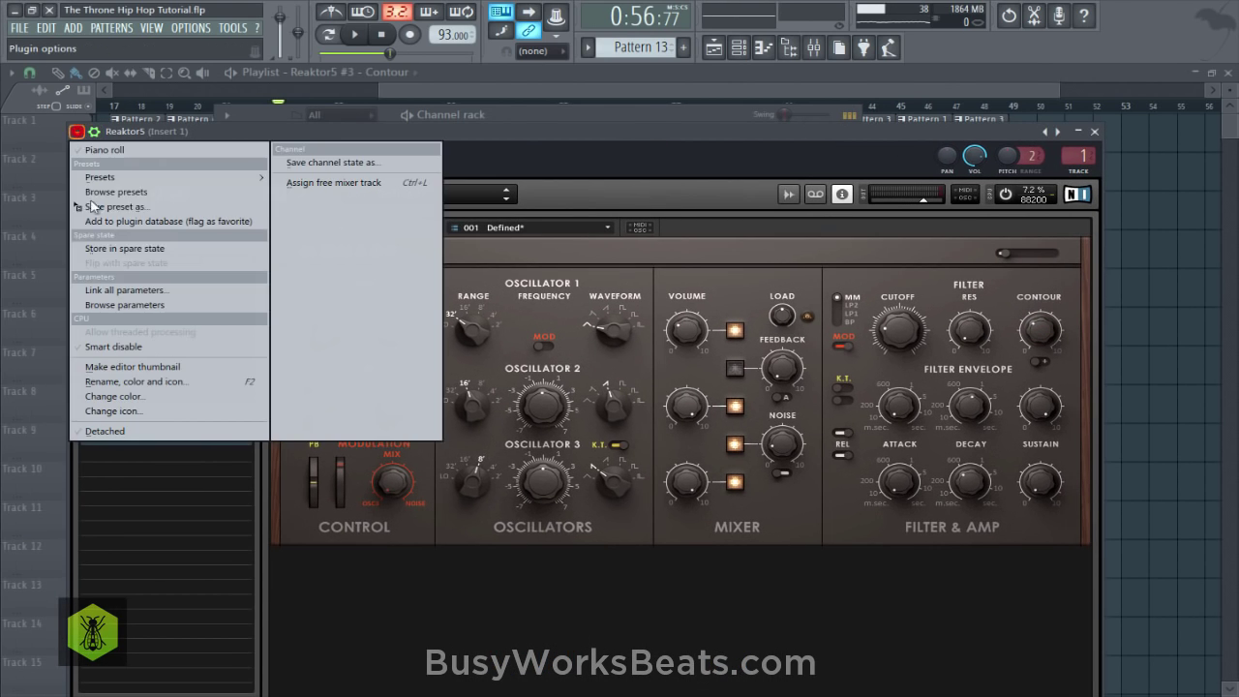
{"action": "left_click", "coordinate": [107, 303]}
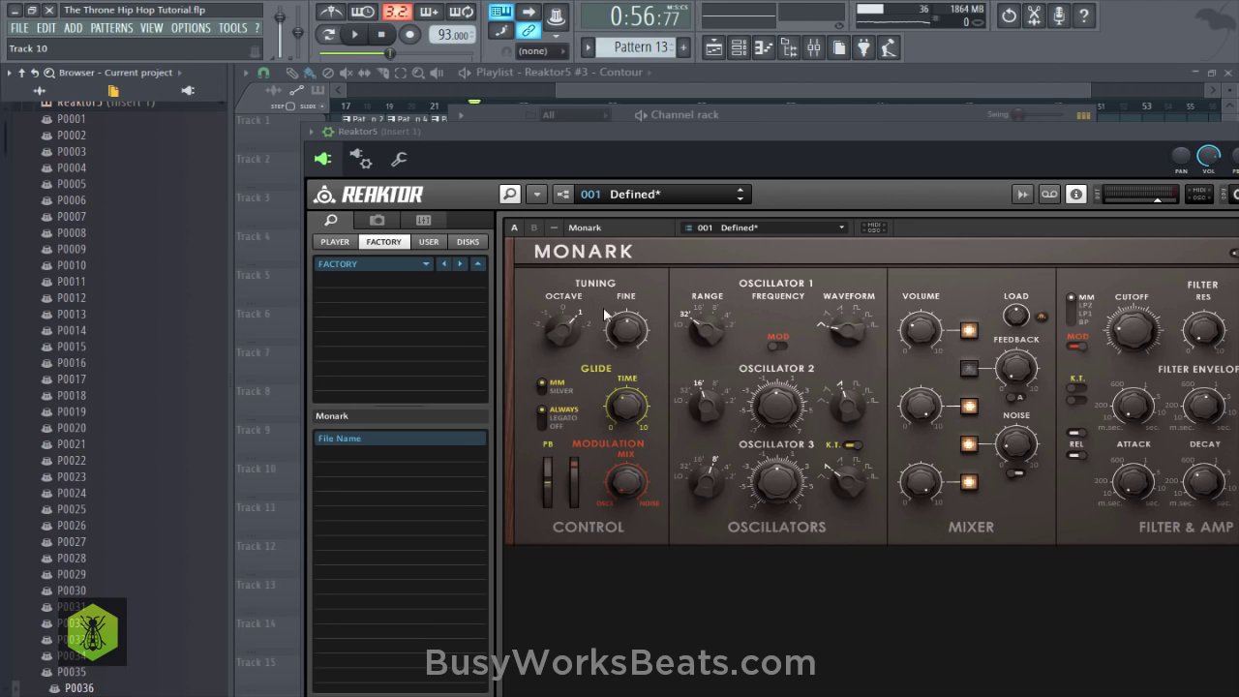
{"action": "right_click", "coordinate": [87, 690]}
{"action": "left_click", "coordinate": [157, 562]}
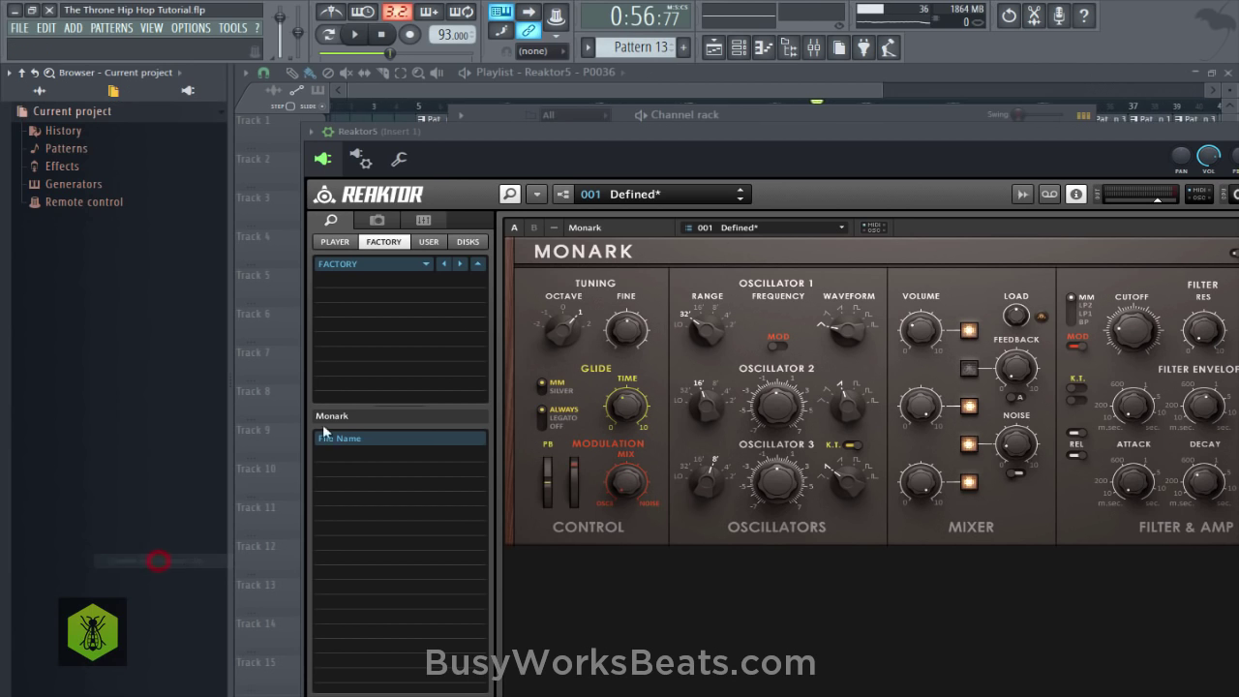
{"action": "left_click", "coordinate": [652, 77]}
{"action": "key", "text": "ctrl+s"}
Add P0036 envelope points at bars 33 and 39, matching bar 33 to the start value and raising bar 39 to about 59%.
{"action": "left_click", "coordinate": [627, 90]}
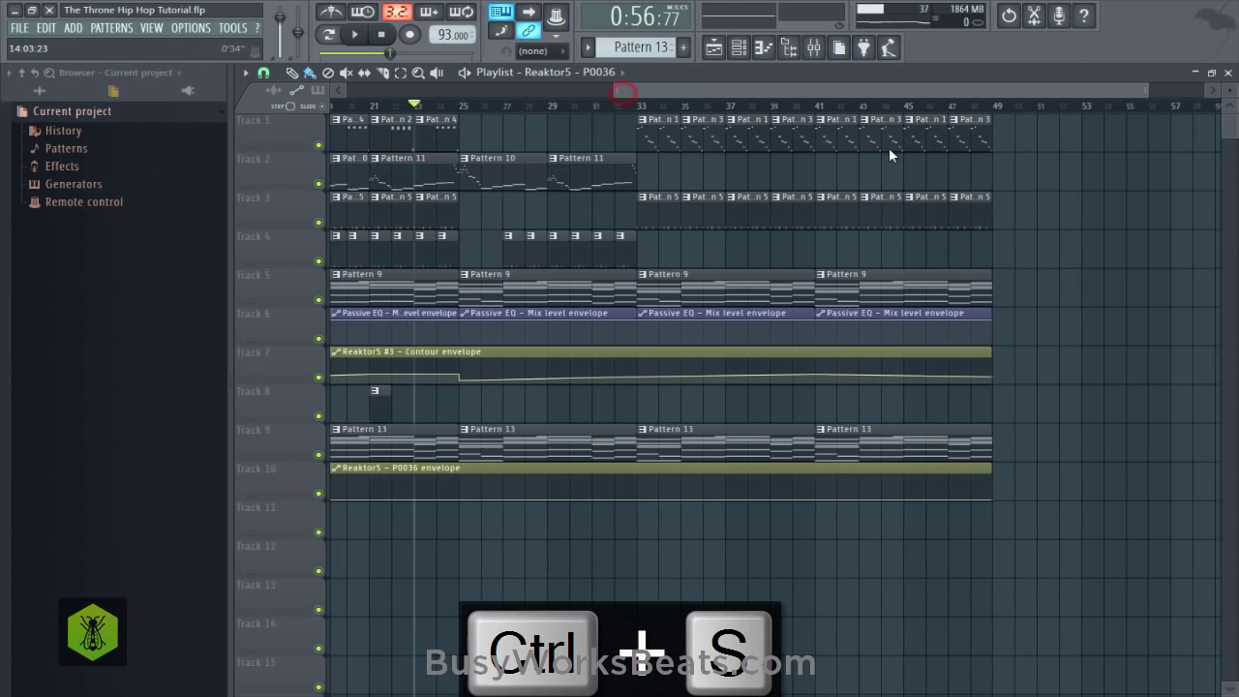
{"action": "left_click_drag", "start_coordinate": [889, 149], "coordinate": [442, 431]}
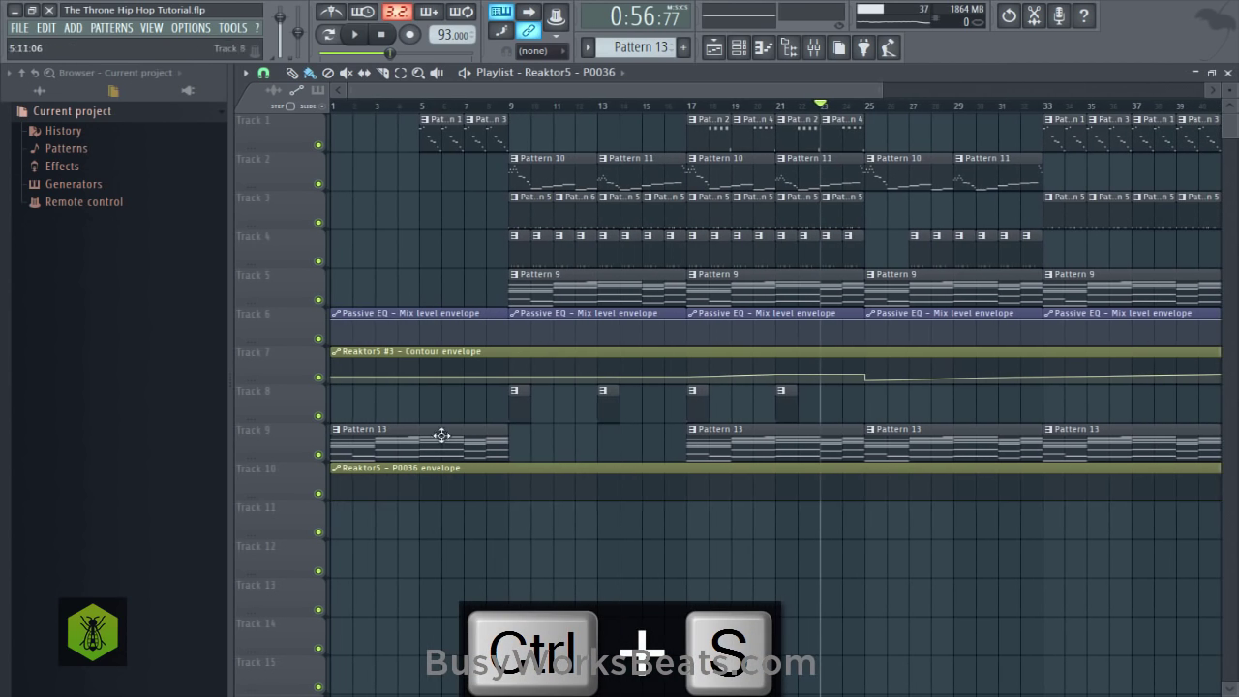
{"action": "right_click", "coordinate": [329, 498]}
{"action": "left_click_drag", "start_coordinate": [487, 86], "coordinate": [745, 231]}
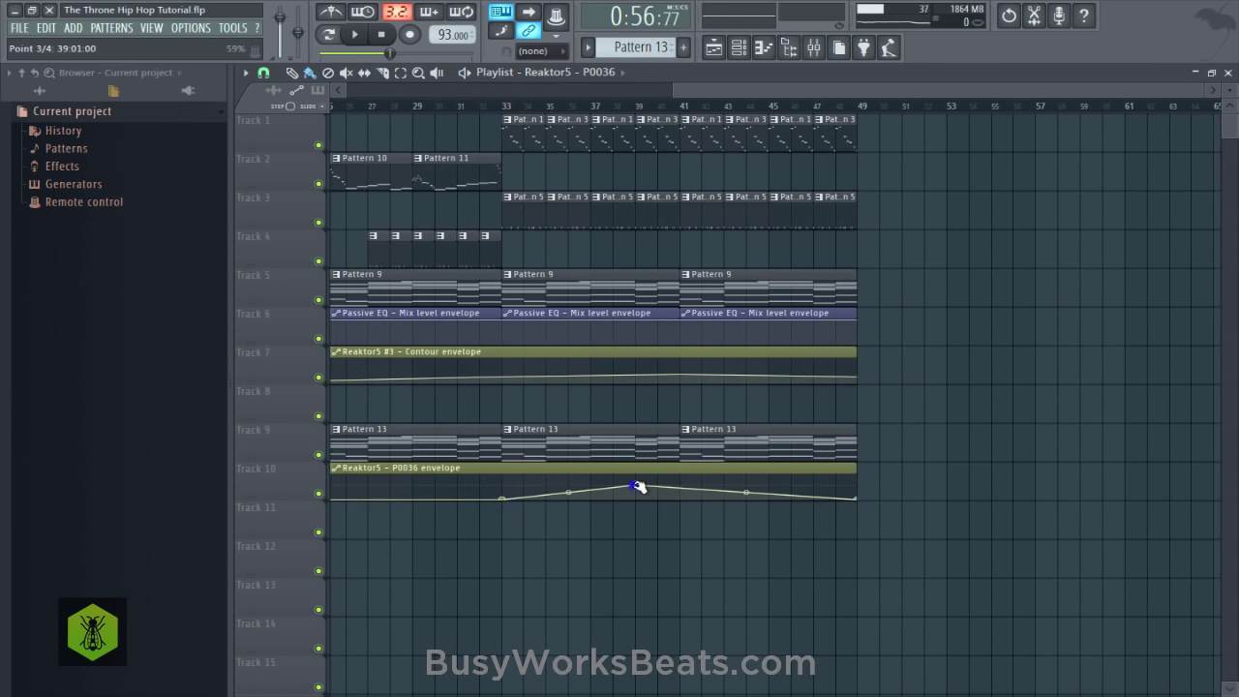
Play back the section from bar 33 to hear the P0036 envelope's rise.
{"action": "left_click", "coordinate": [501, 90]}
{"action": "key", "text": "space"}
{"action": "key", "text": "space"}
{"action": "left_click_drag", "start_coordinate": [838, 85], "coordinate": [969, 89]}
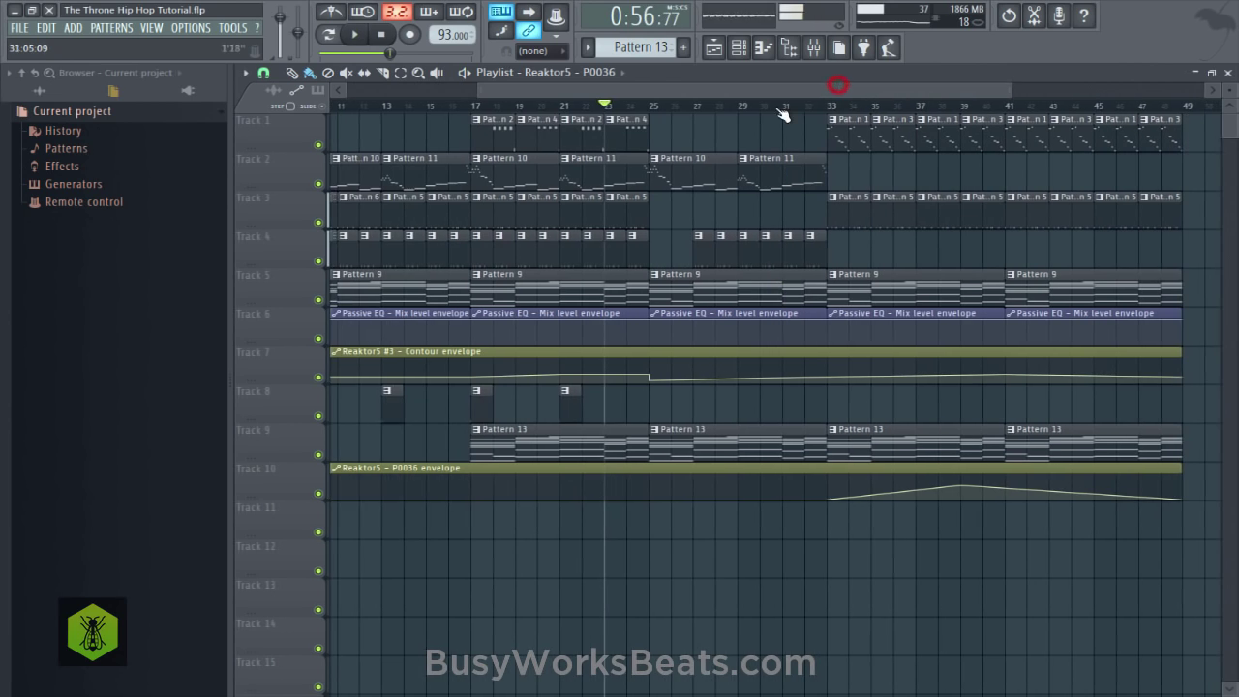
{"action": "key", "text": "space"}
{"action": "left_click_drag", "start_coordinate": [874, 91], "coordinate": [974, 93]}
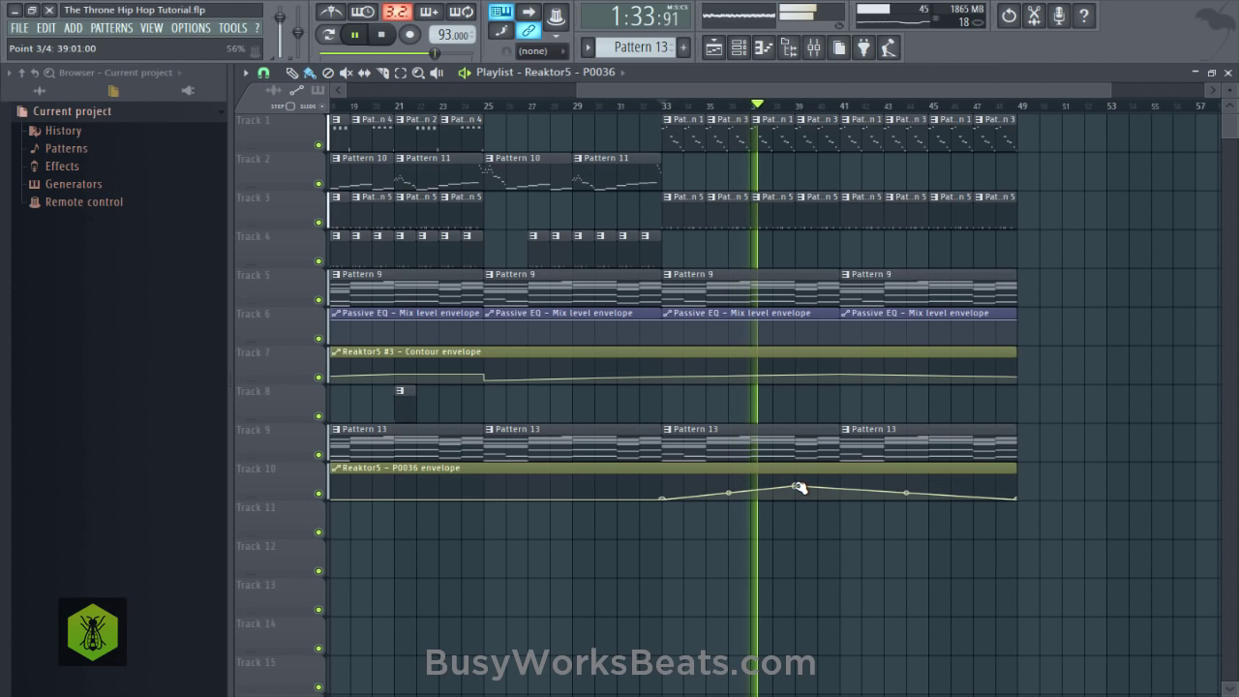
Lower the P0036 envelope's bar 39 point to 38% and paste the same value onto its bar 49 end point.
{"action": "key", "text": "space"}
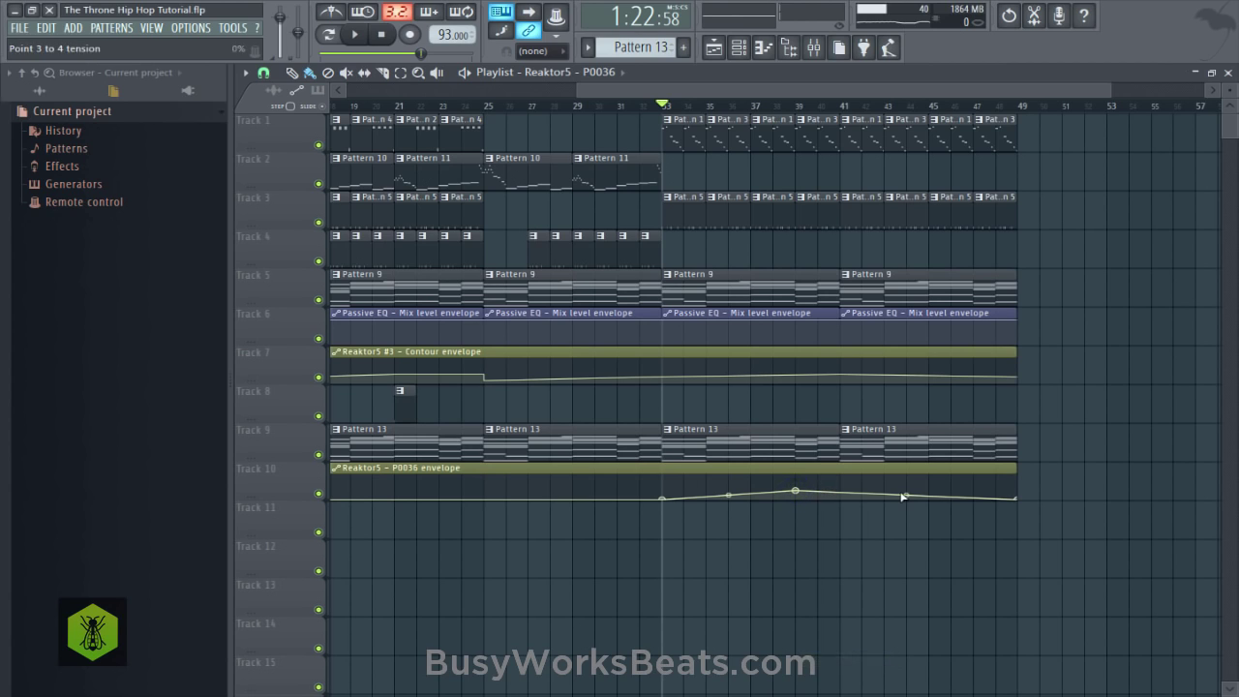
{"action": "right_click", "coordinate": [1017, 497]}
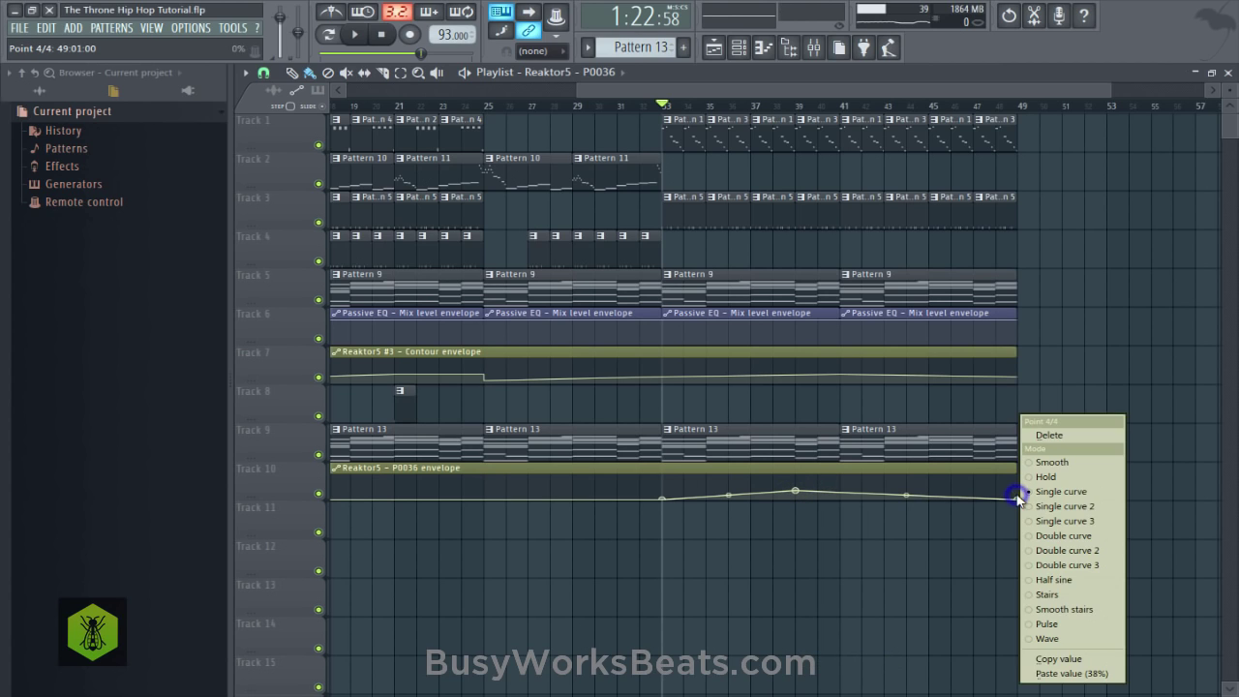
{"action": "left_click", "coordinate": [1056, 675]}
Raise the P0036 envelope's bar 33 point to 16% during playback and paste the same value onto its start point.
{"action": "key", "text": "space"}
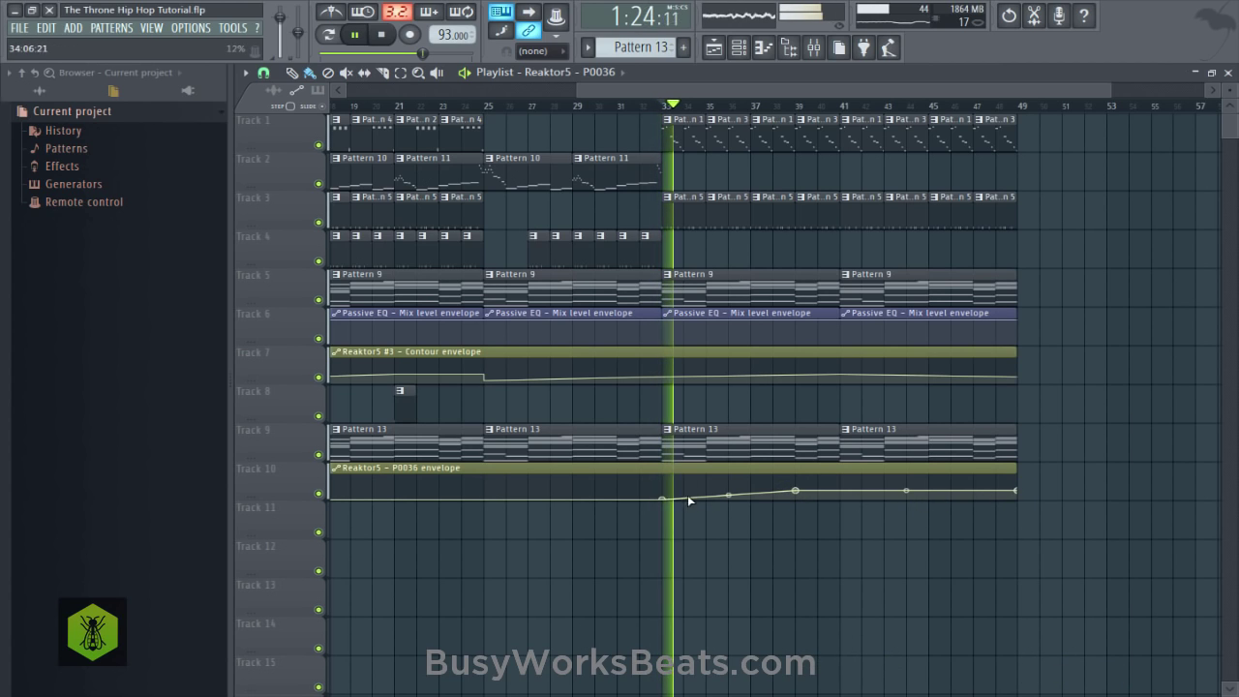
{"action": "key", "text": "space"}
{"action": "key", "text": "space"}
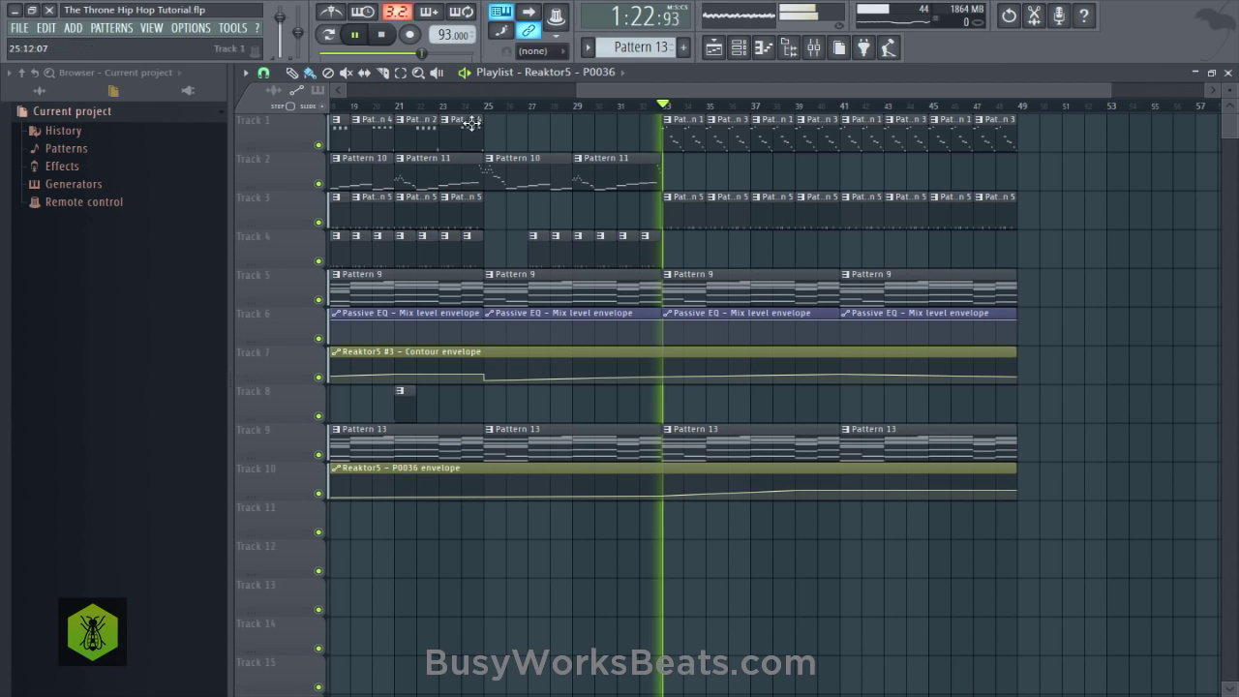
{"action": "right_click", "coordinate": [664, 497]}
{"action": "scroll", "coordinate": [371, 131], "scroll_direction": "left", "scroll_amount": 10}
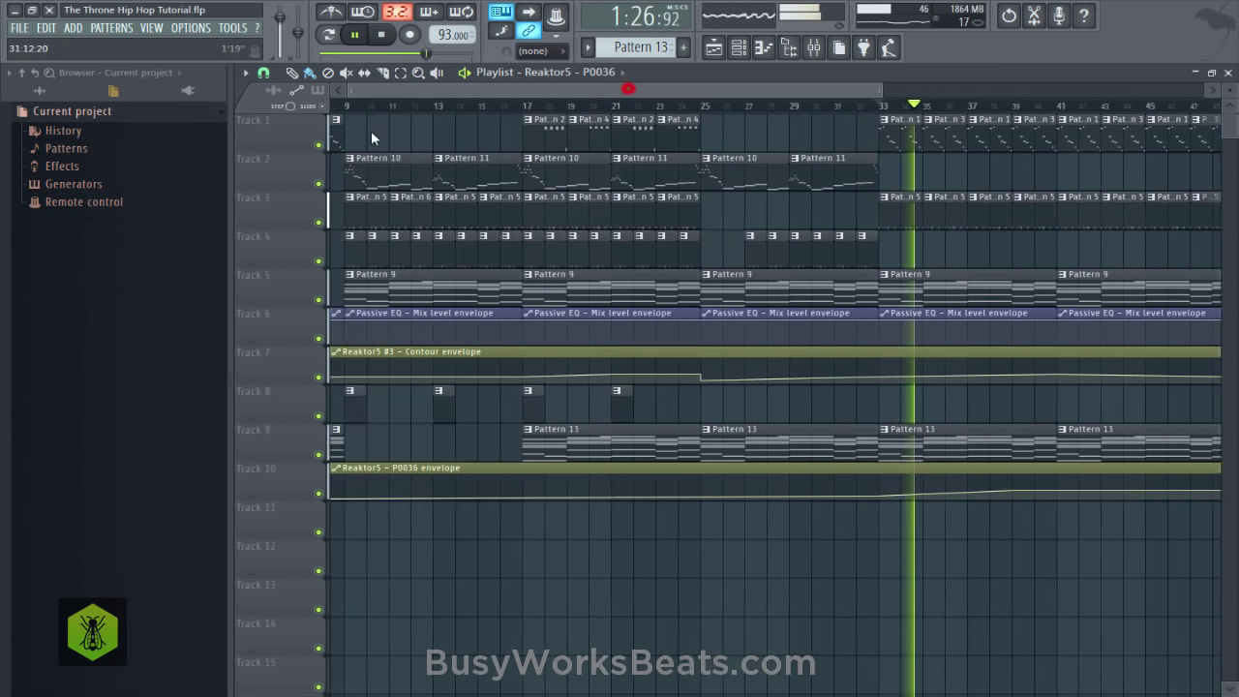
{"action": "right_click", "coordinate": [334, 496]}
{"action": "left_click", "coordinate": [384, 674]}
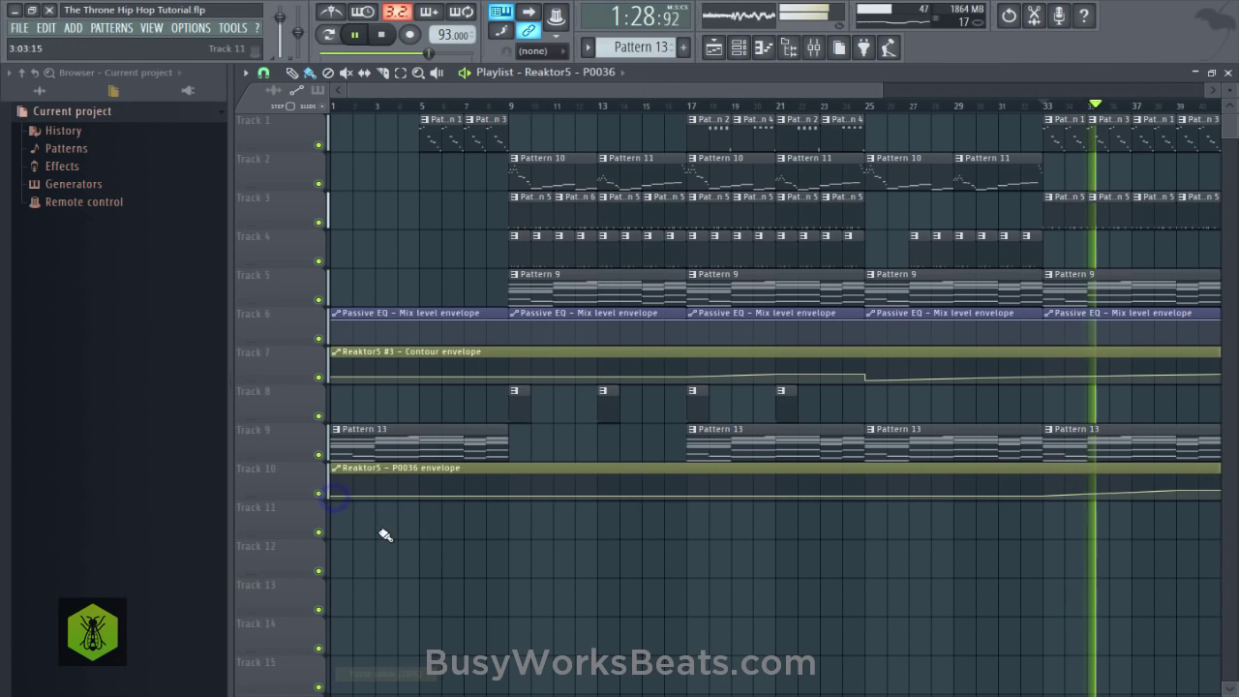
Set the P0036 envelope's start point to 34%, copy that value to the bar 33 point, and save the project.
{"action": "left_click_drag", "start_coordinate": [333, 496], "coordinate": [334, 494]}
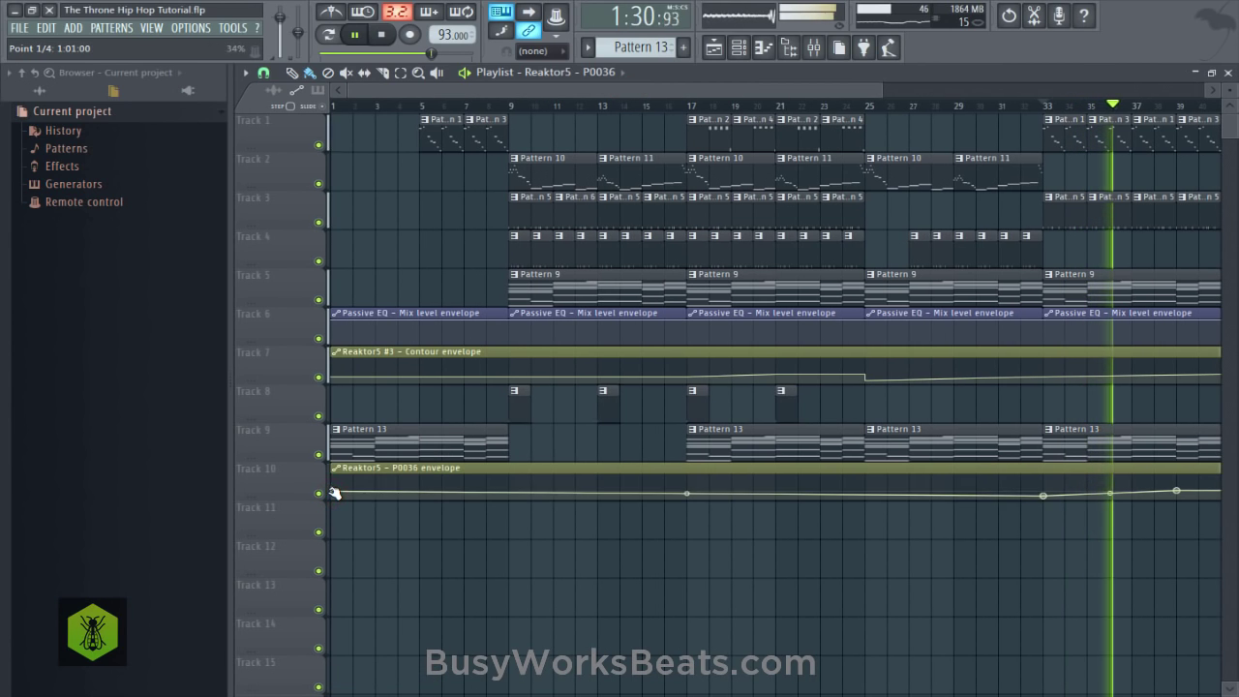
{"action": "right_click", "coordinate": [335, 493]}
{"action": "left_click", "coordinate": [385, 659]}
{"action": "right_click", "coordinate": [1044, 496]}
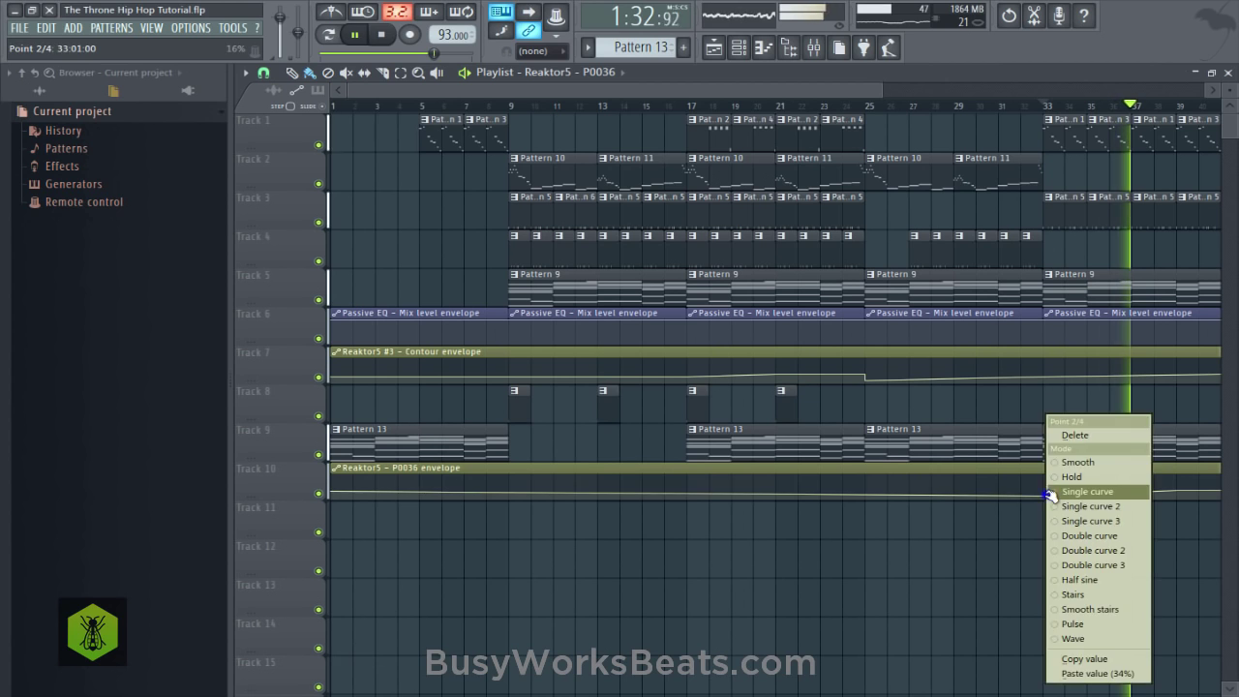
{"action": "left_click", "coordinate": [1049, 494]}
{"action": "key", "text": "ctrl+s"}
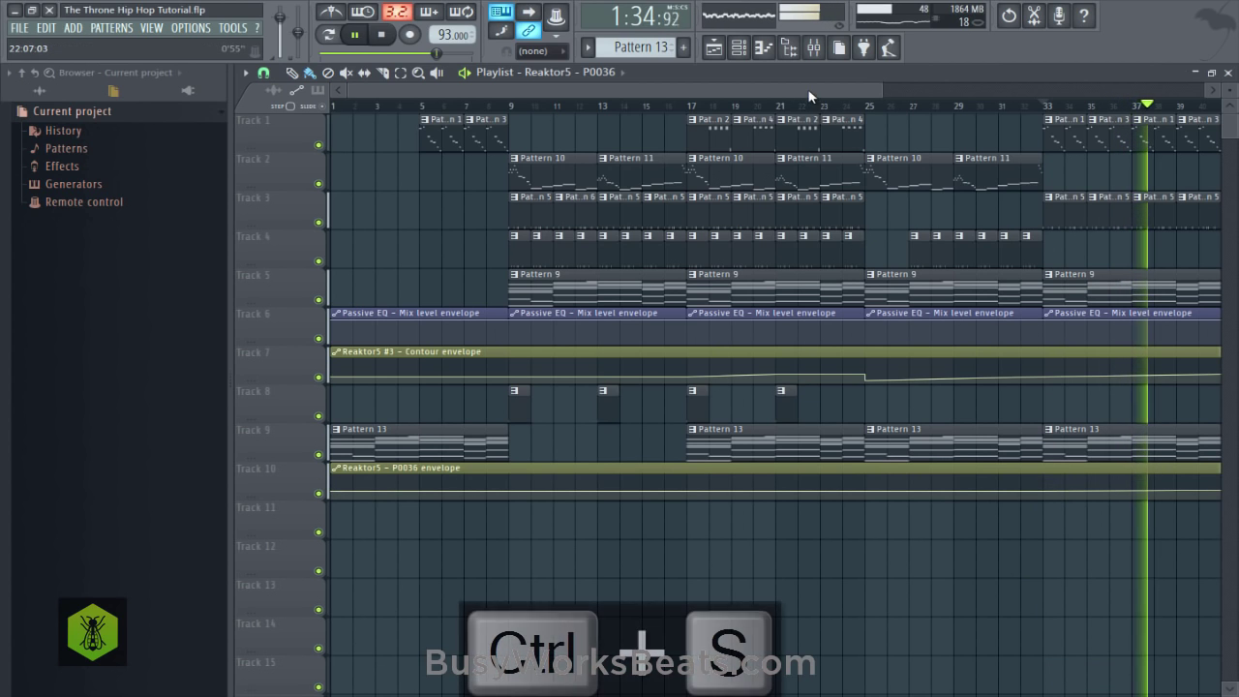
Enlarge Track 10 to inspect the P0036 envelope's points, shrink it back to a compact height, and save the project.
{"action": "scroll", "coordinate": [925, 112], "scroll_direction": "up", "scroll_amount": 2}
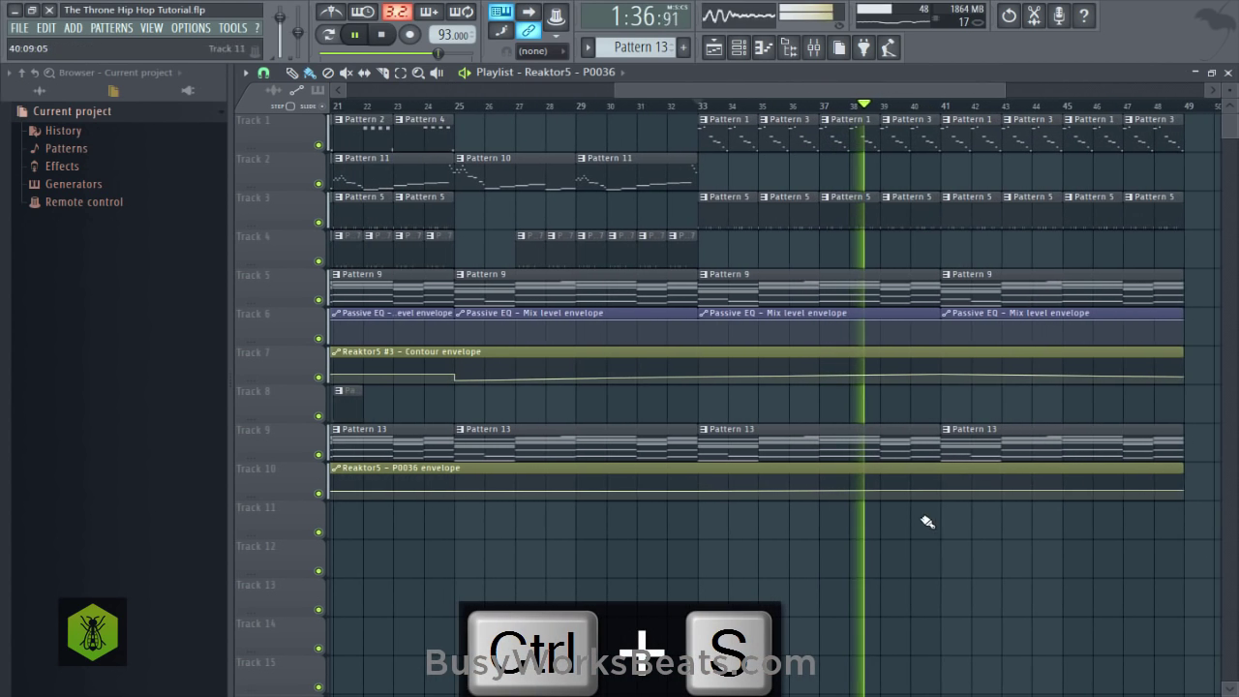
{"action": "left_click_drag", "start_coordinate": [262, 500], "coordinate": [265, 616]}
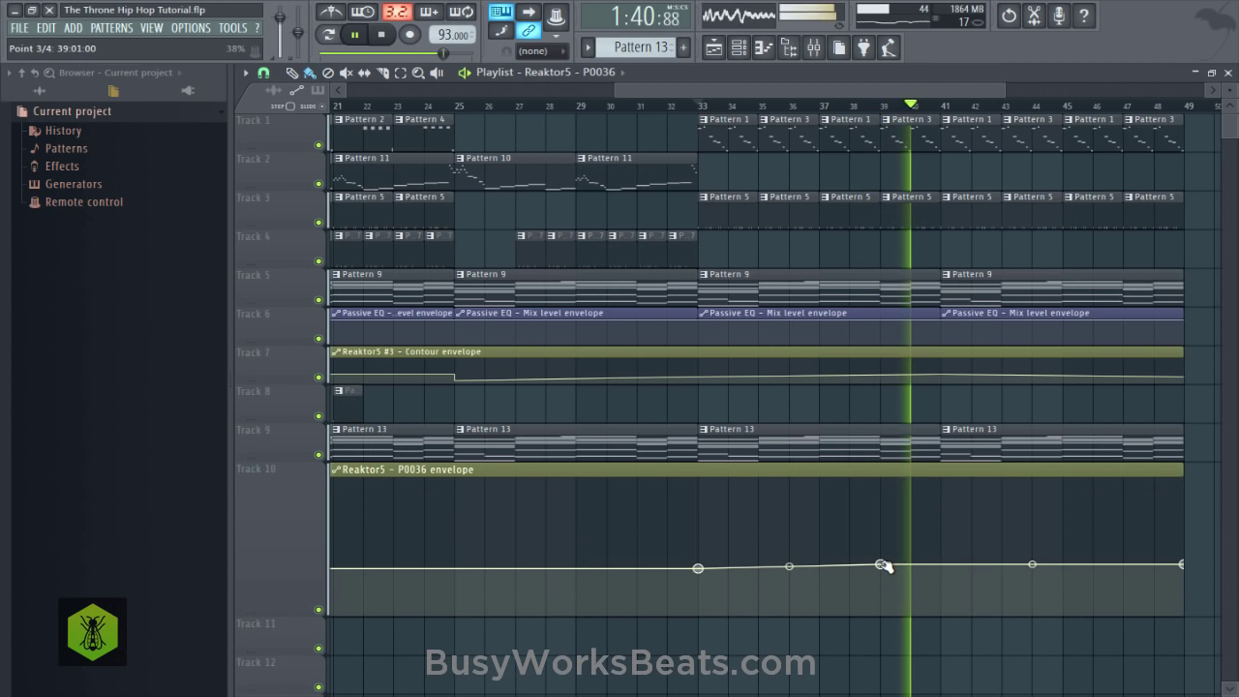
{"action": "key", "text": "ctrl+s"}
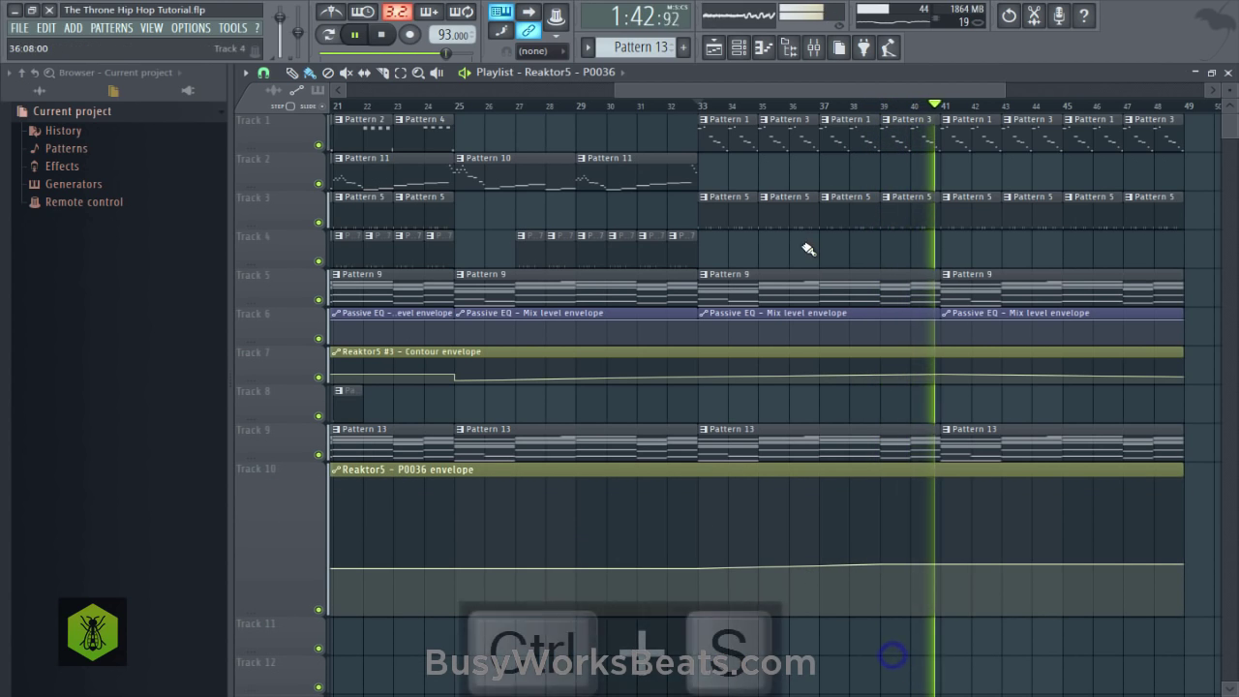
{"action": "scroll", "coordinate": [751, 114], "scroll_direction": "down", "scroll_amount": 4}
{"action": "scroll", "coordinate": [751, 116], "scroll_direction": "up", "scroll_amount": 4}
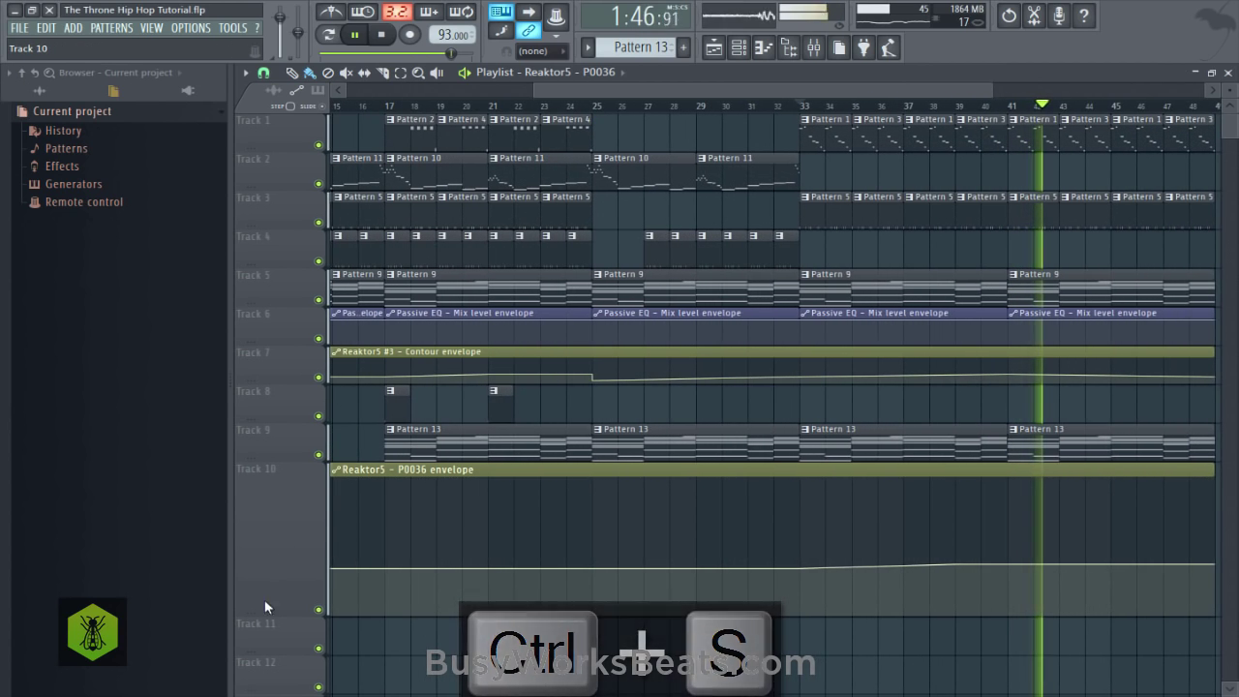
{"action": "left_click_drag", "start_coordinate": [265, 612], "coordinate": [267, 507]}
{"action": "key", "text": "ctrl+s"}
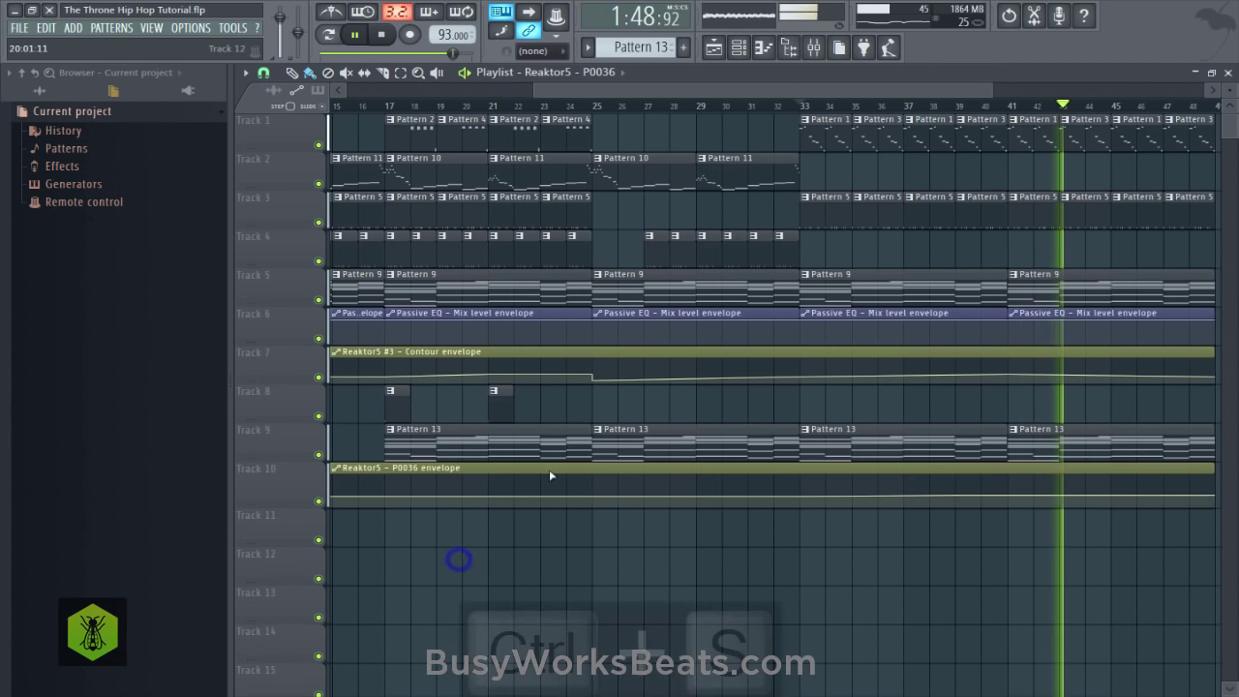
{"action": "scroll", "coordinate": [609, 119], "scroll_direction": "down", "scroll_amount": 4}
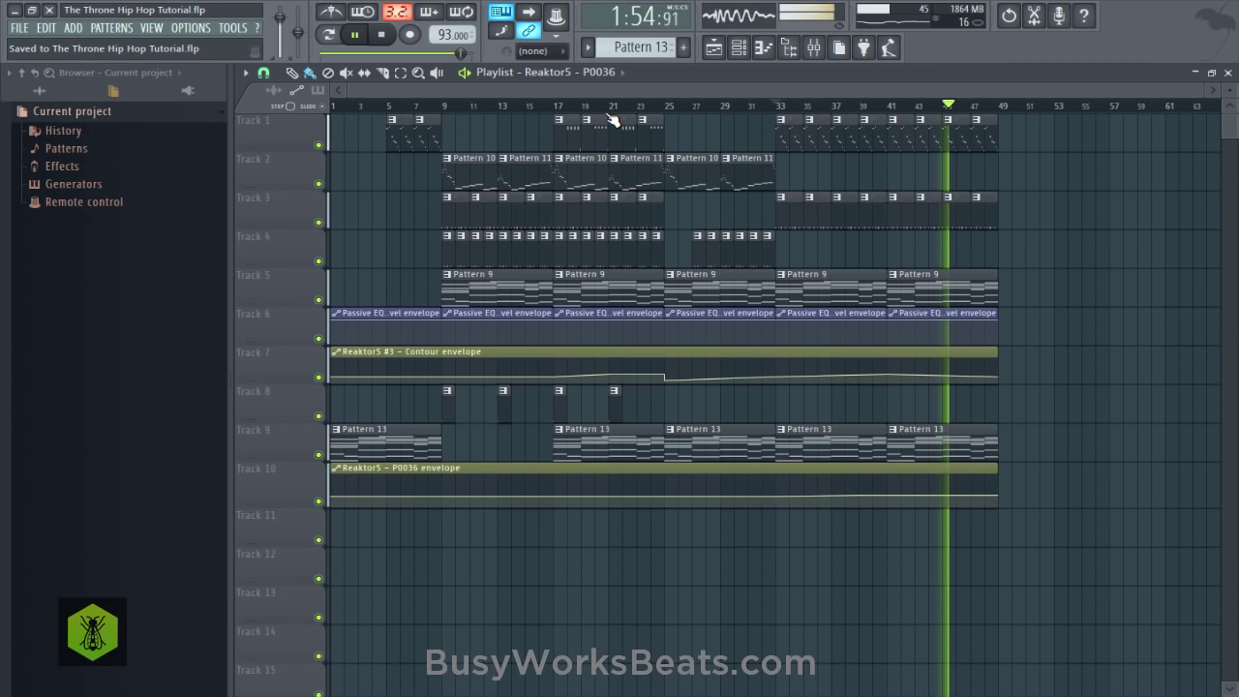
{"action": "key", "text": "ctrl+s"}
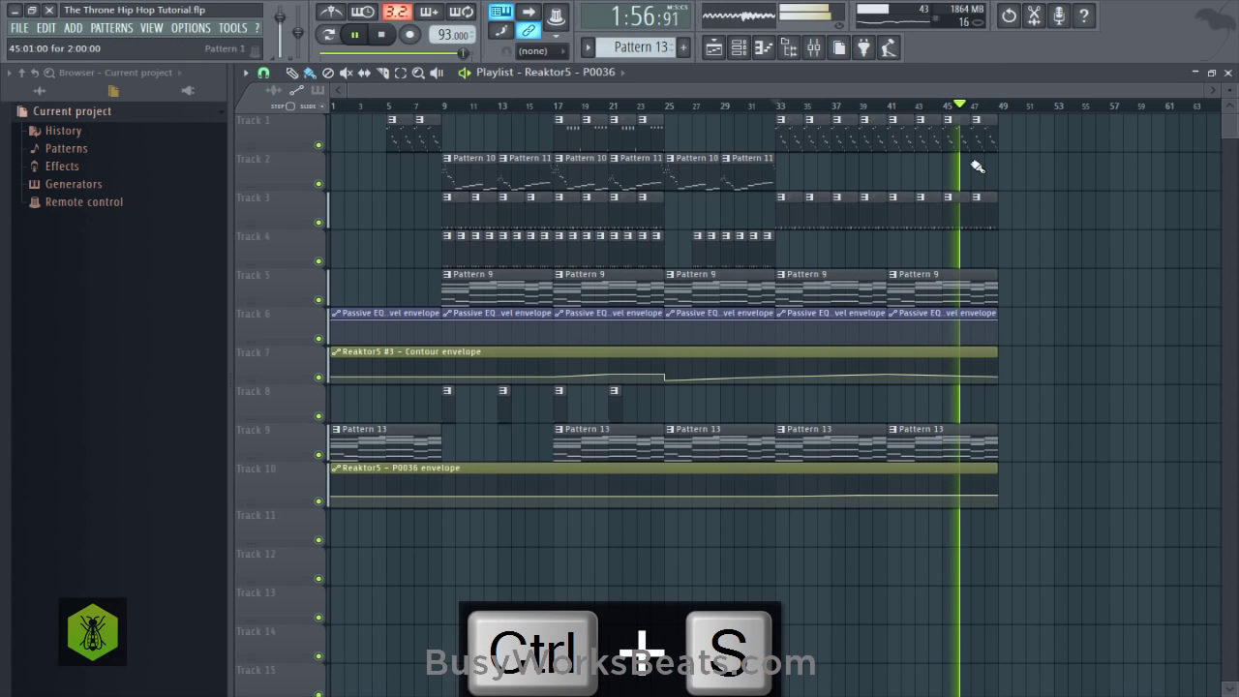
Send mixer Insert 3 to the shared reverb on Insert 100 at slightly below full level and save the project.
{"action": "left_click", "coordinate": [813, 50]}
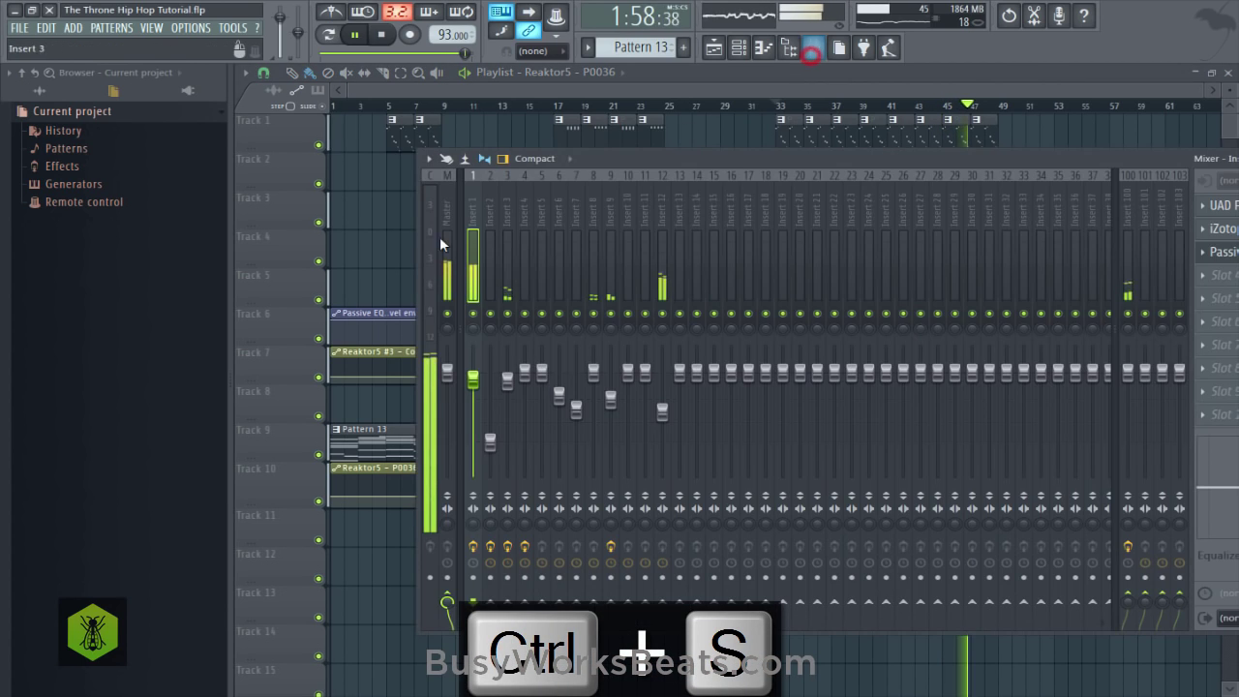
{"action": "left_click", "coordinate": [508, 216]}
{"action": "left_click", "coordinate": [1128, 599]}
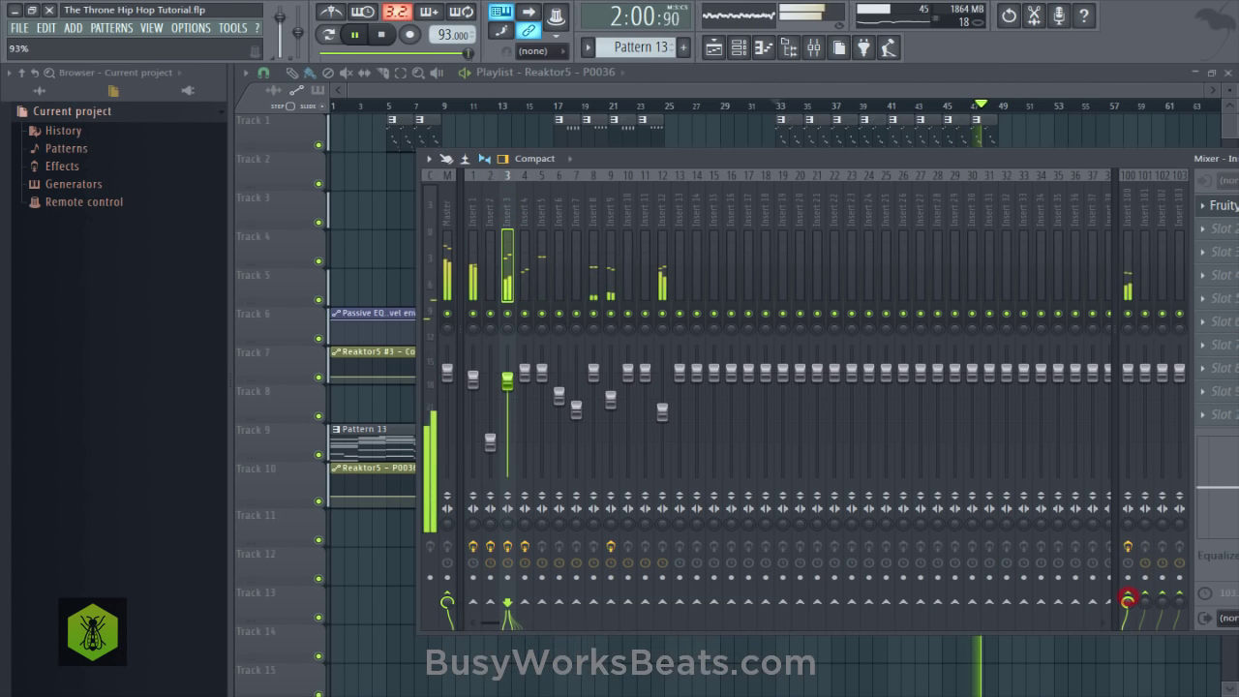
{"action": "key", "text": "F9"}
{"action": "key", "text": "ctrl+s"}
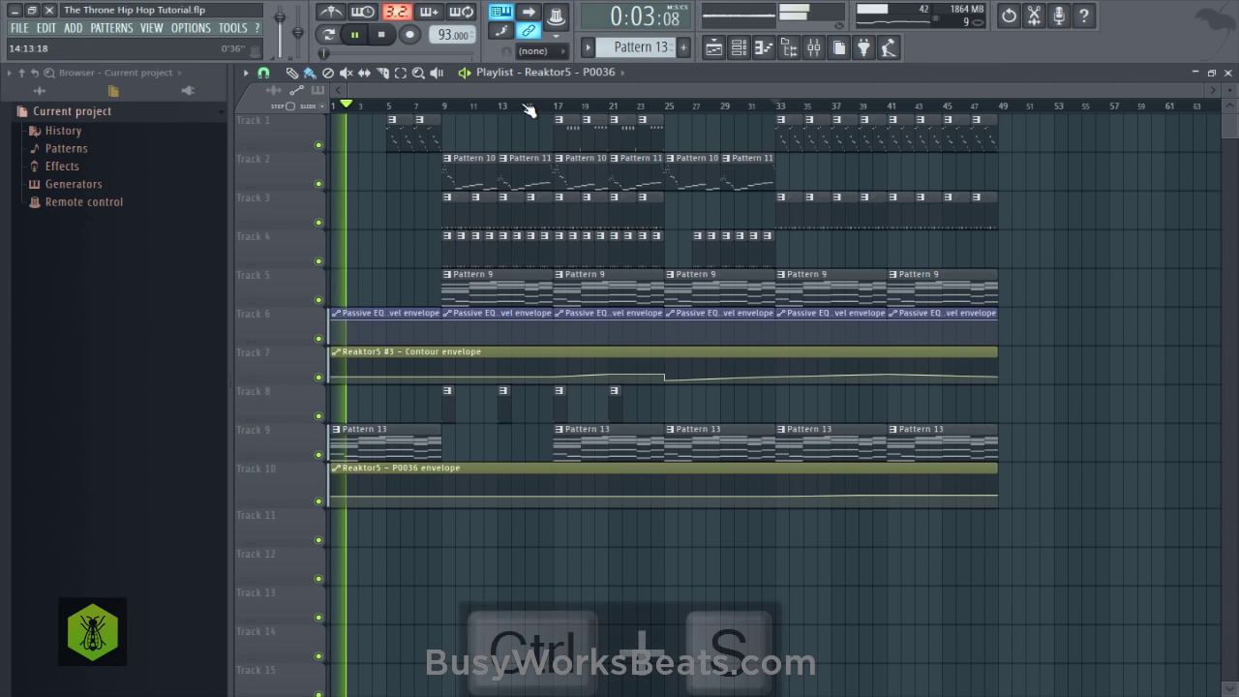
{"action": "key", "text": "ctrl+s"}
Save the project and lower the tempo to 90 BPM while playing back around bar 33.
{"action": "scroll", "coordinate": [527, 109], "scroll_direction": "up", "scroll_amount": 2}
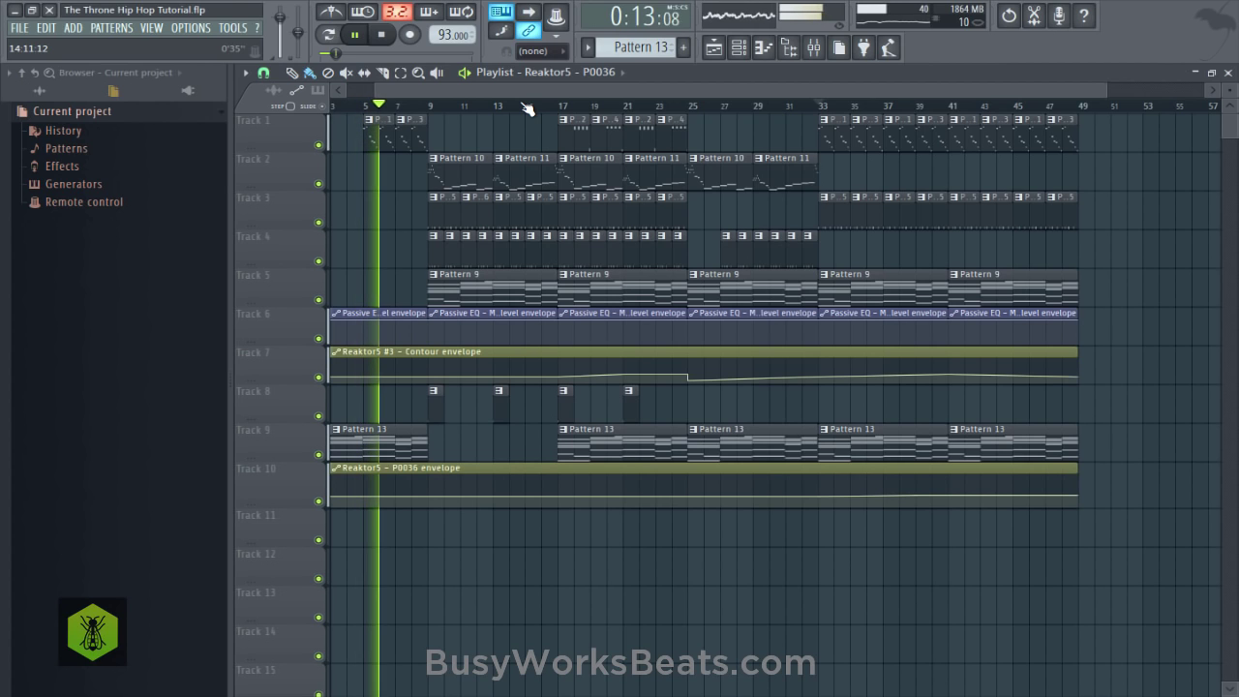
{"action": "left_click_drag", "start_coordinate": [514, 94], "coordinate": [315, 82]}
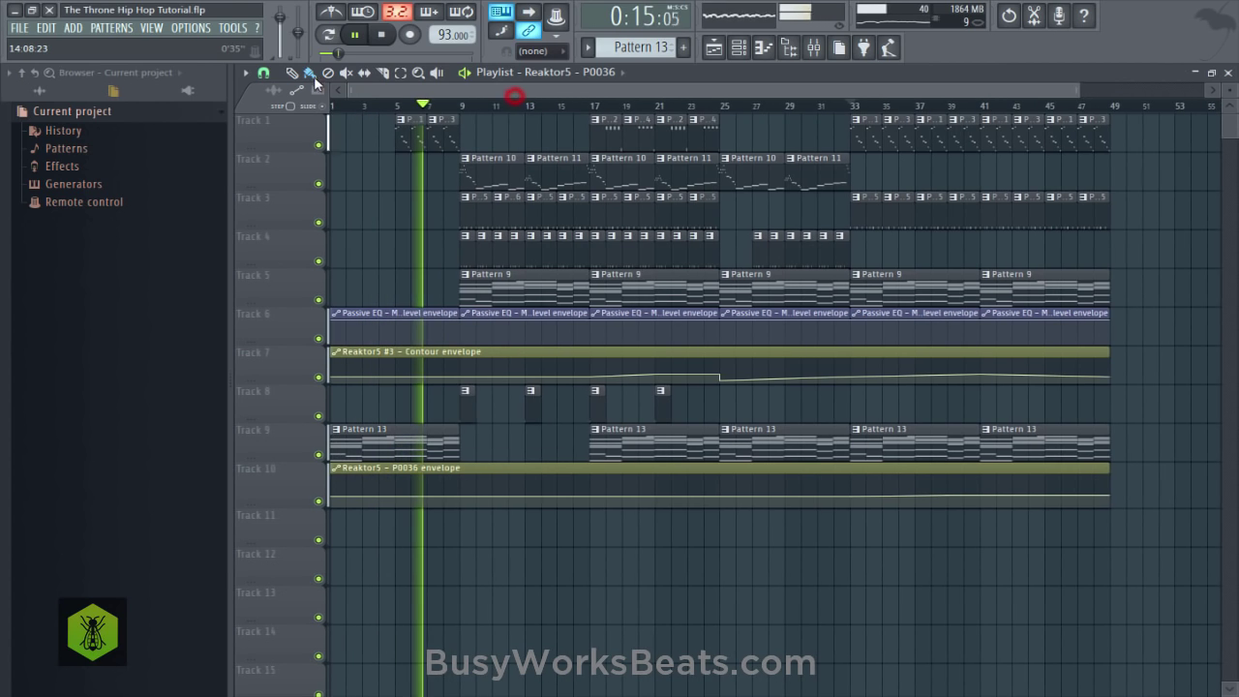
{"action": "key", "text": "ctrl+s"}
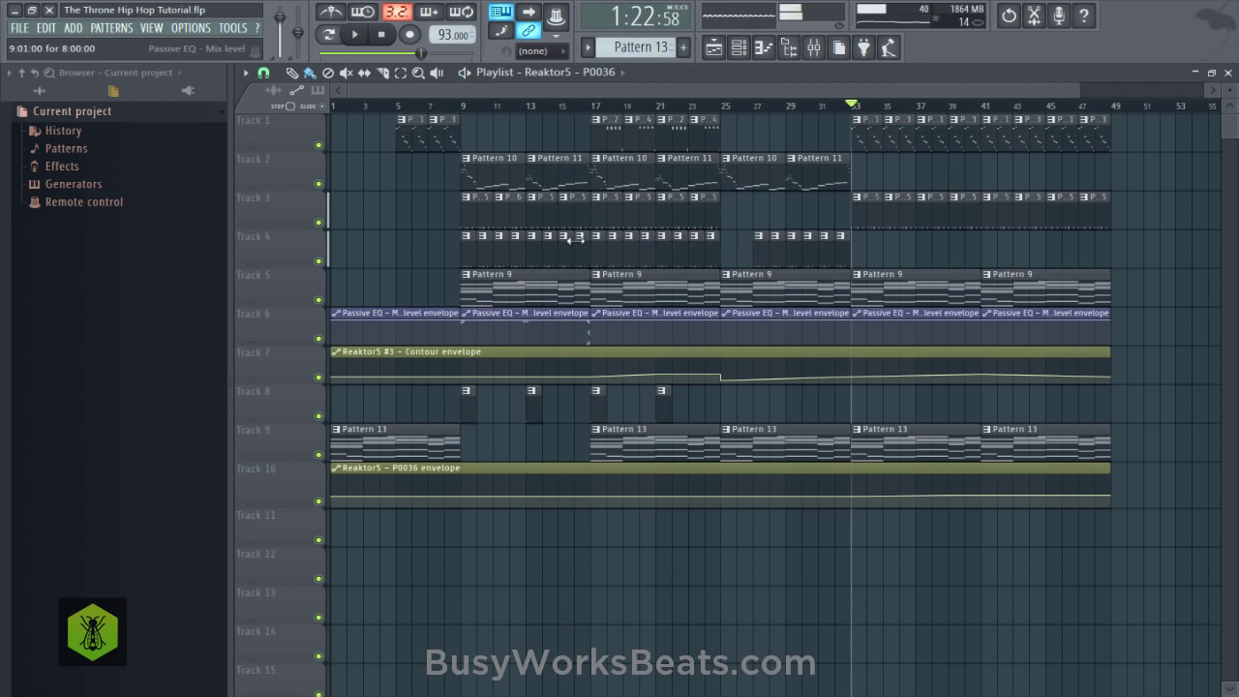
{"action": "key", "text": "space"}
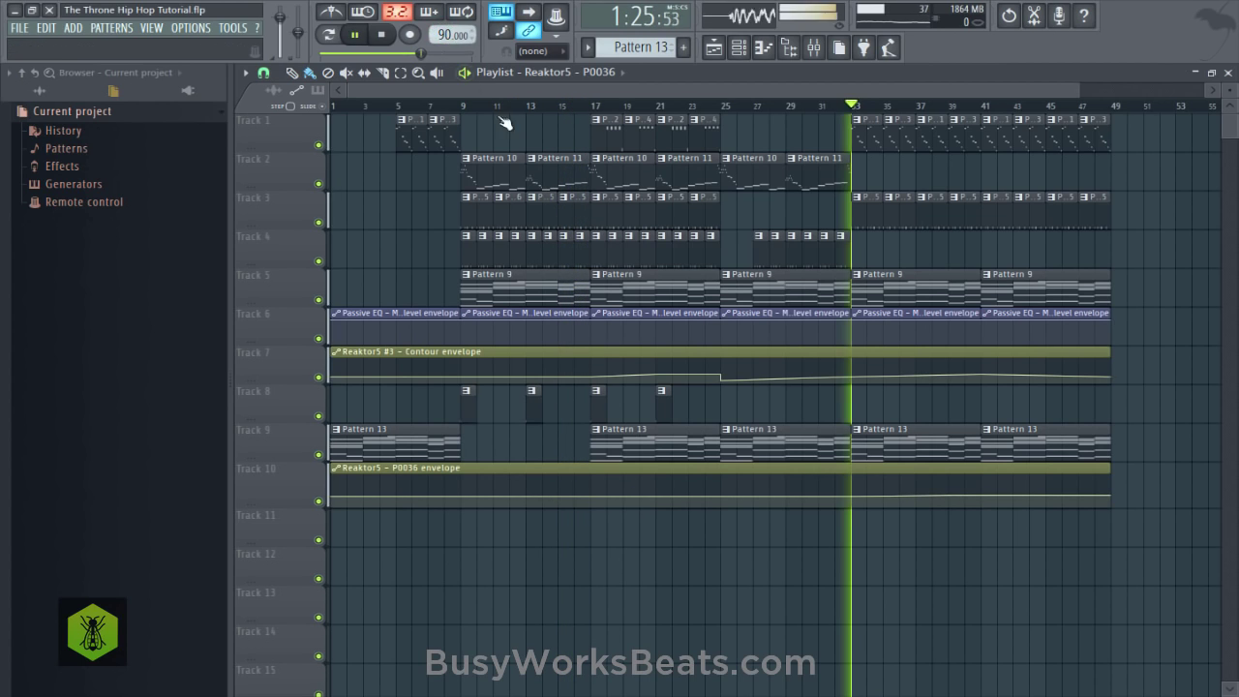
Remove Track 1's clips from bars 37–40 and 45–48, and place Pattern 11 on Track 2 at bars 37 and 45.
{"action": "left_click", "coordinate": [384, 36]}
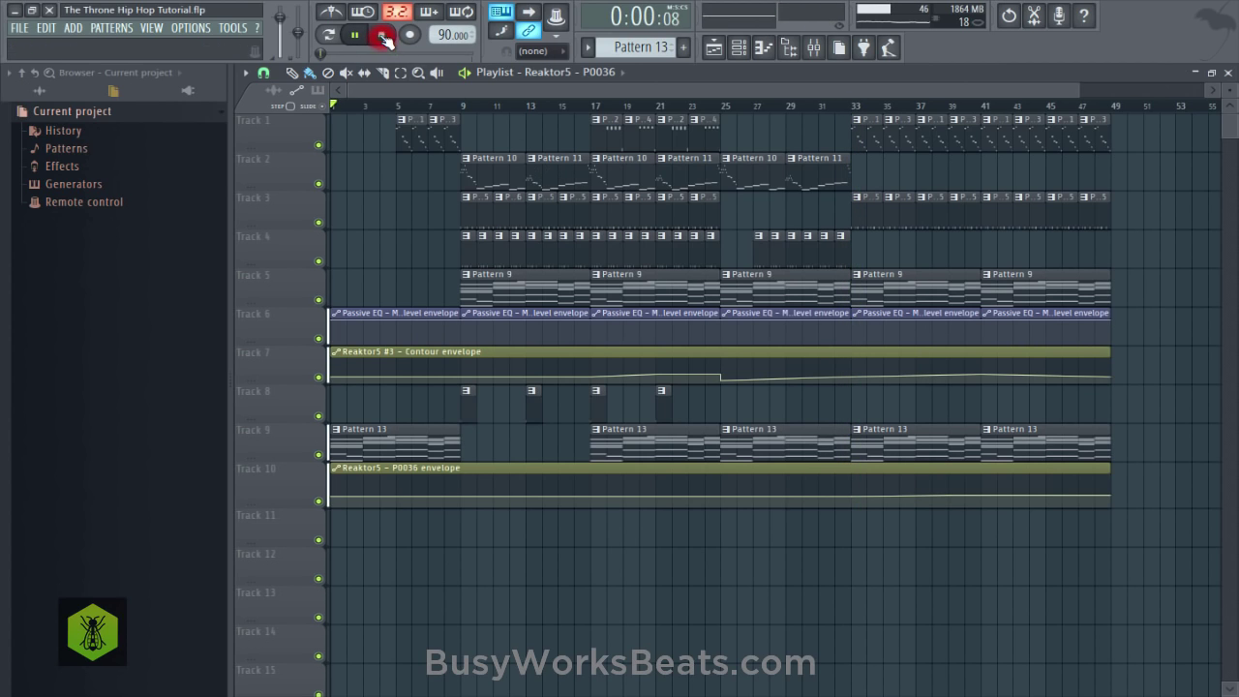
{"action": "left_click", "coordinate": [397, 104]}
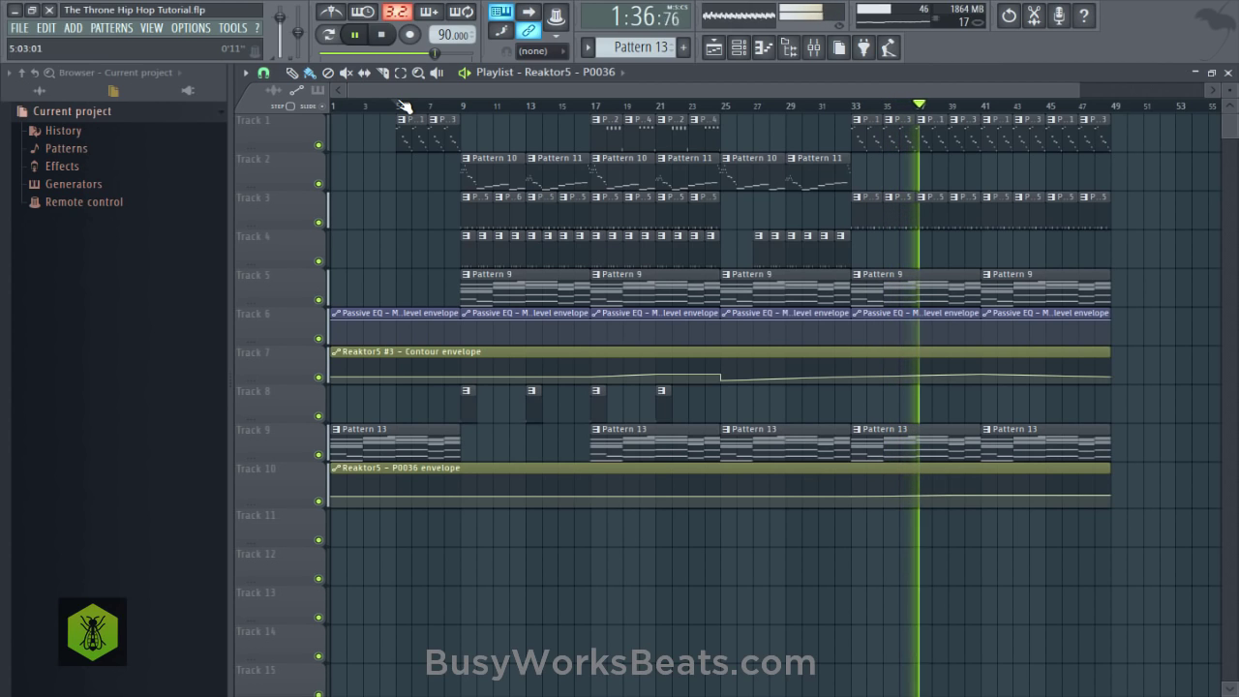
{"action": "key", "text": "space"}
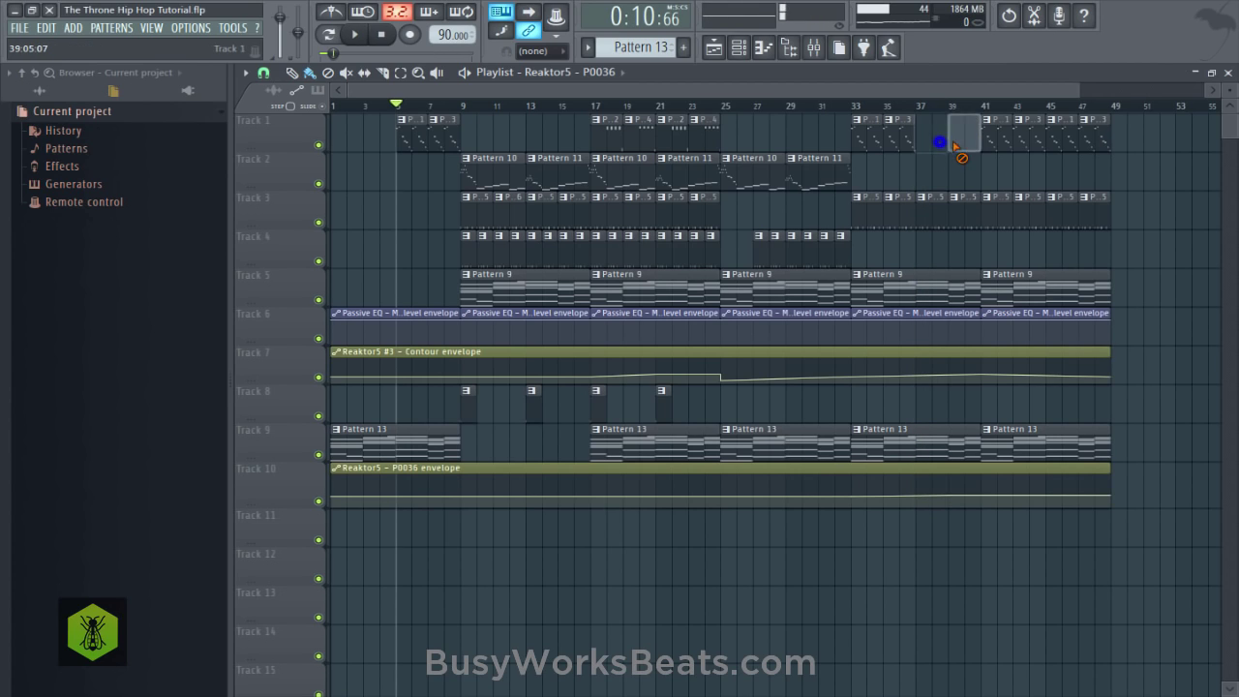
{"action": "left_click_drag", "start_coordinate": [862, 169], "coordinate": [946, 168]}
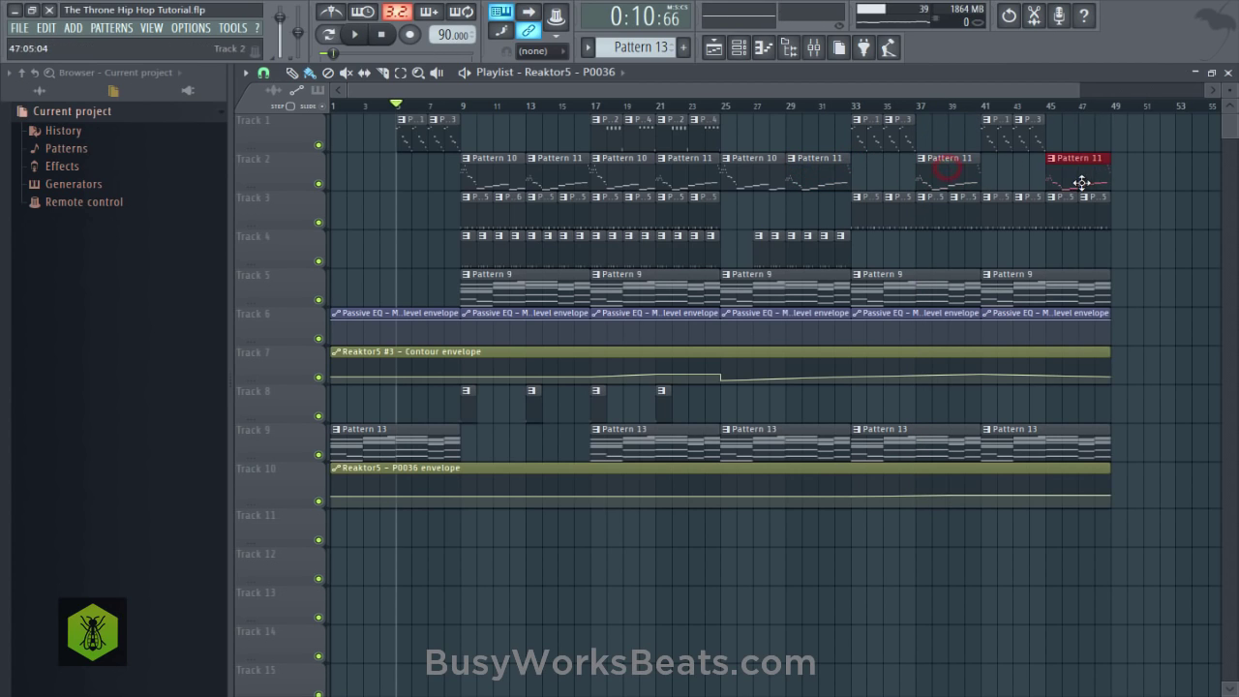
Replace Pattern 5 with Pattern 6 on Track 3 at bars 15, 19, 23, 39 and 47.
{"action": "left_click", "coordinate": [860, 106]}
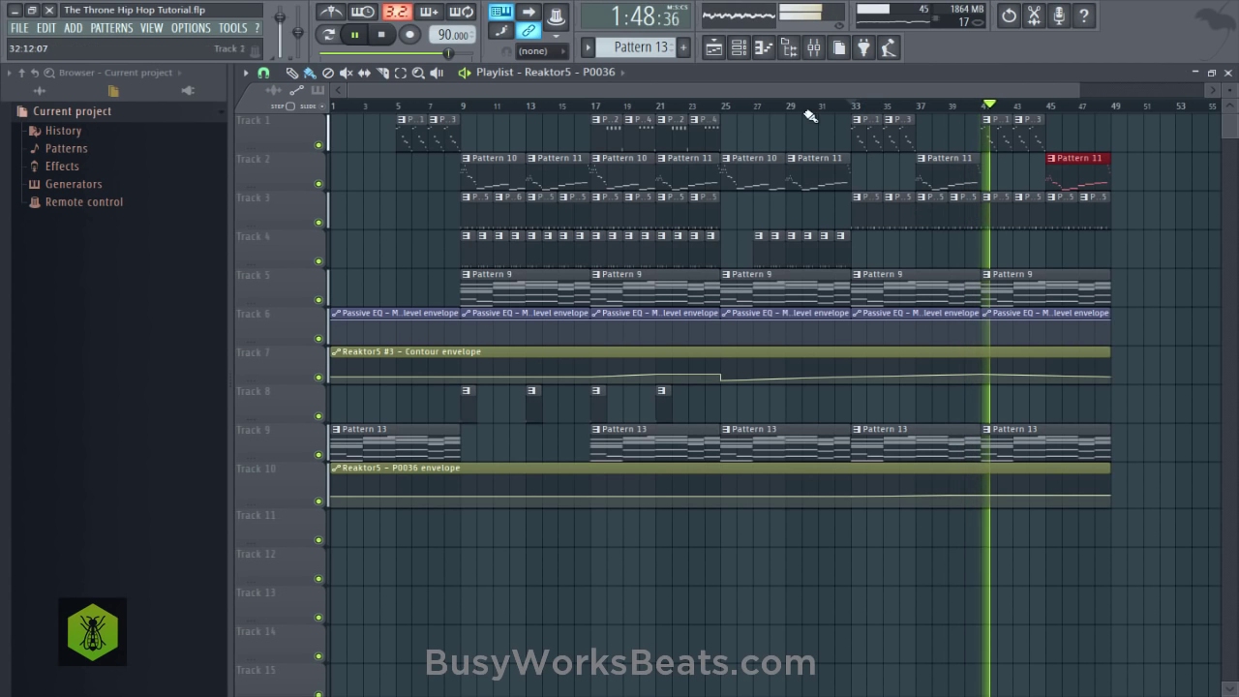
{"action": "scroll", "coordinate": [803, 115], "scroll_direction": "up", "scroll_amount": 2}
{"action": "scroll", "coordinate": [801, 114], "scroll_direction": "down", "scroll_amount": 2}
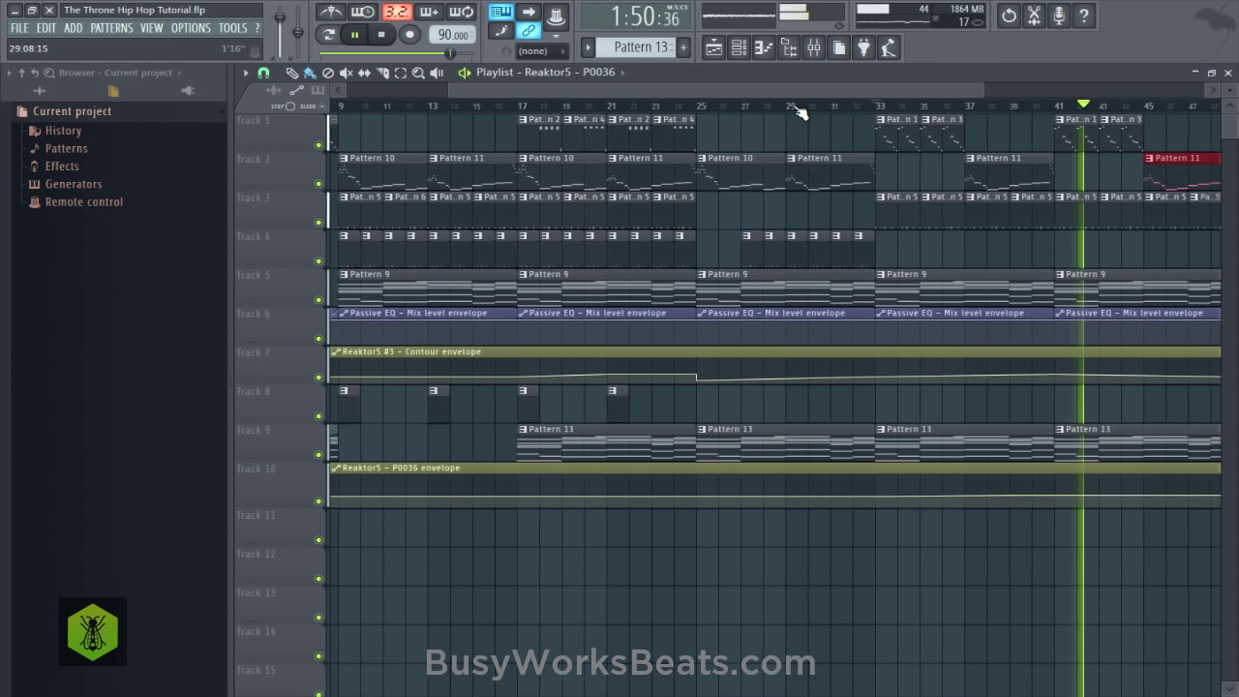
{"action": "left_click", "coordinate": [397, 199]}
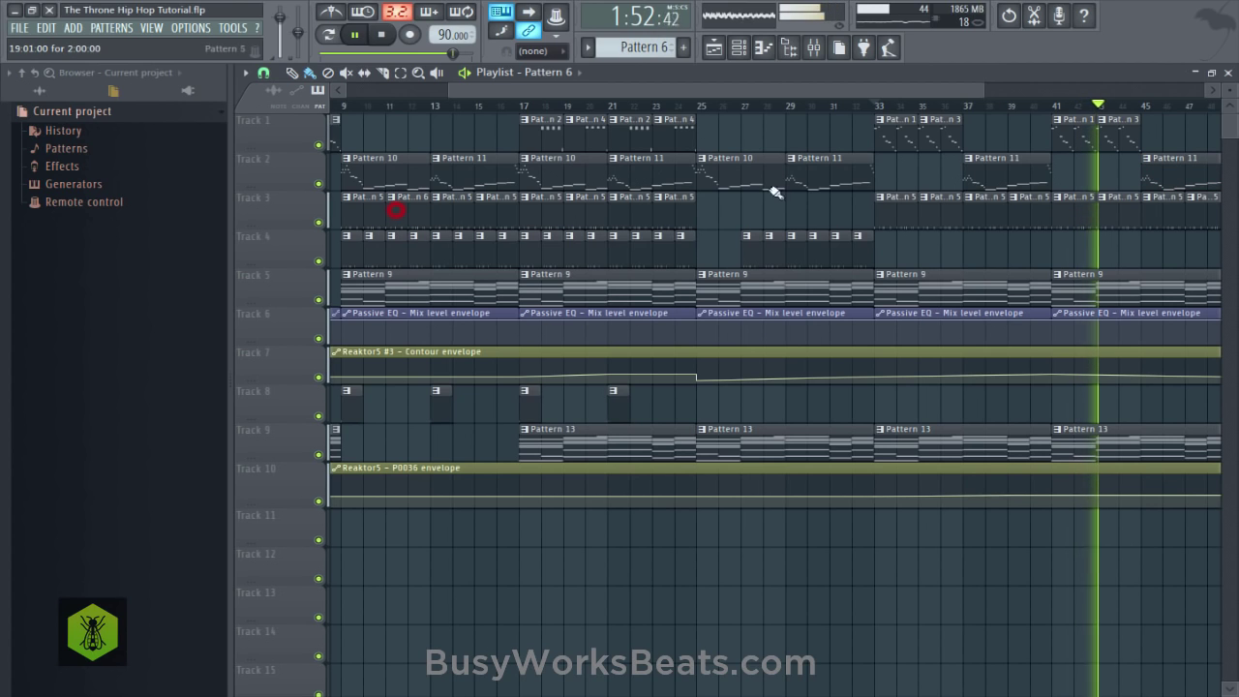
{"action": "left_click", "coordinate": [1017, 211]}
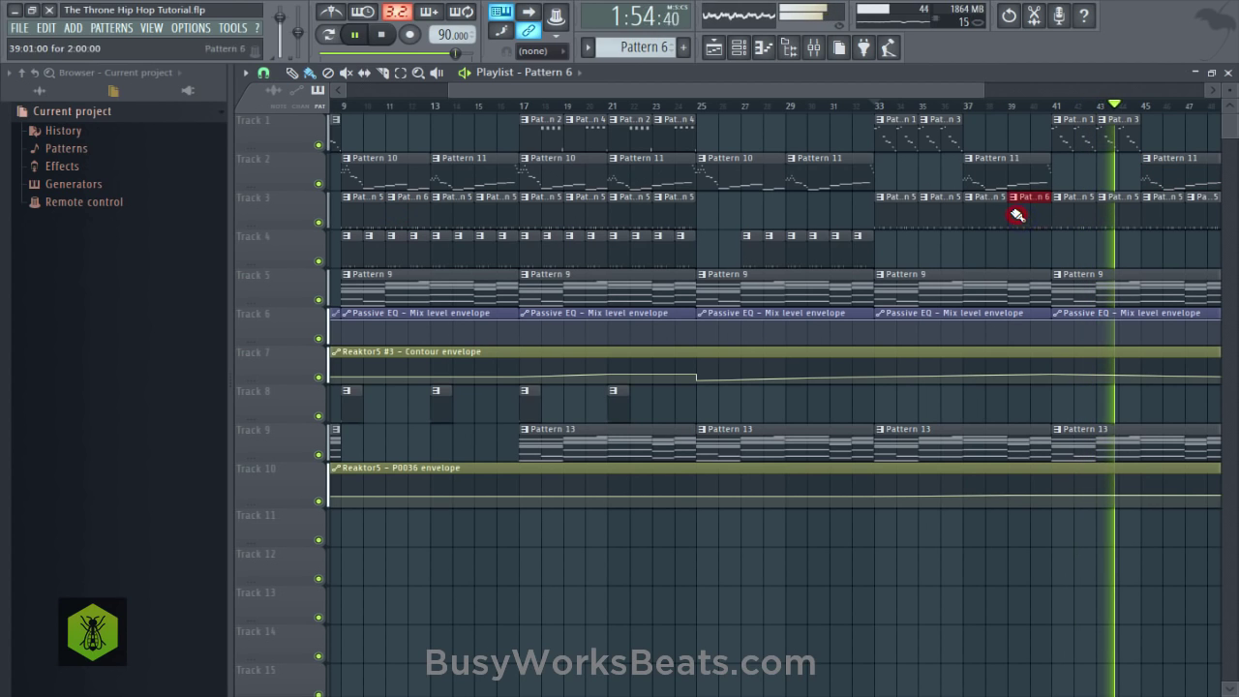
{"action": "left_click", "coordinate": [841, 95]}
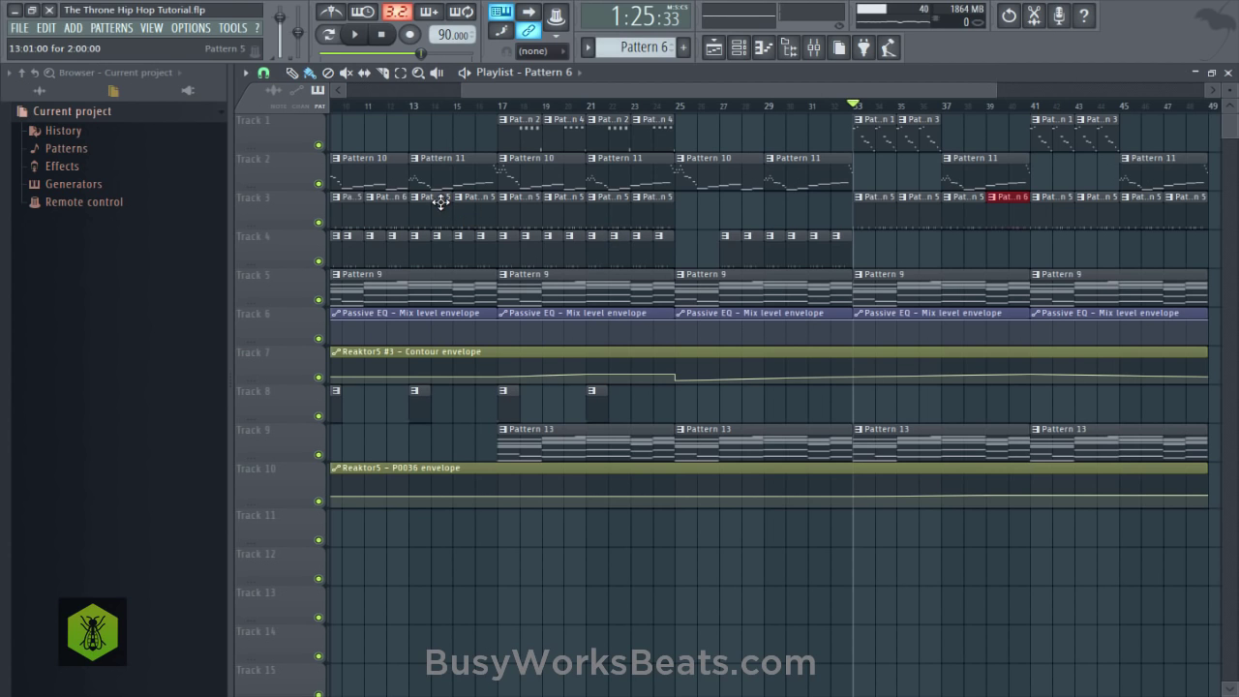
{"action": "left_click_drag", "start_coordinate": [483, 90], "coordinate": [464, 114]}
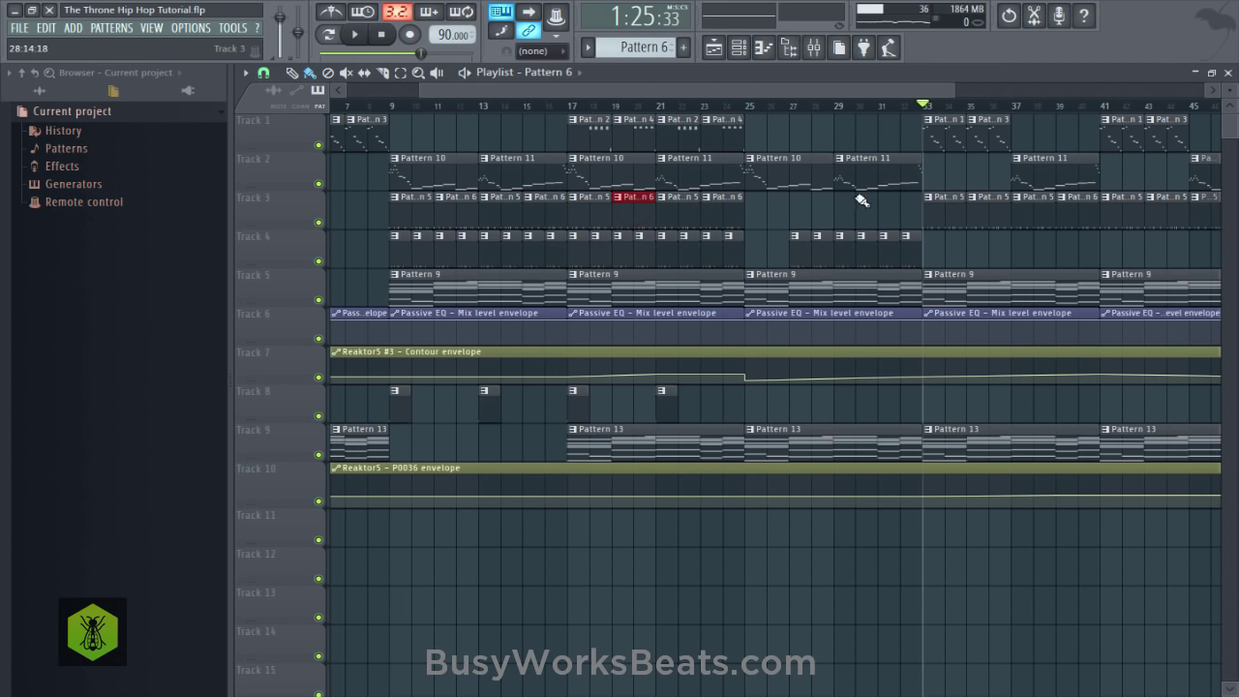
{"action": "left_click_drag", "start_coordinate": [840, 90], "coordinate": [928, 196]}
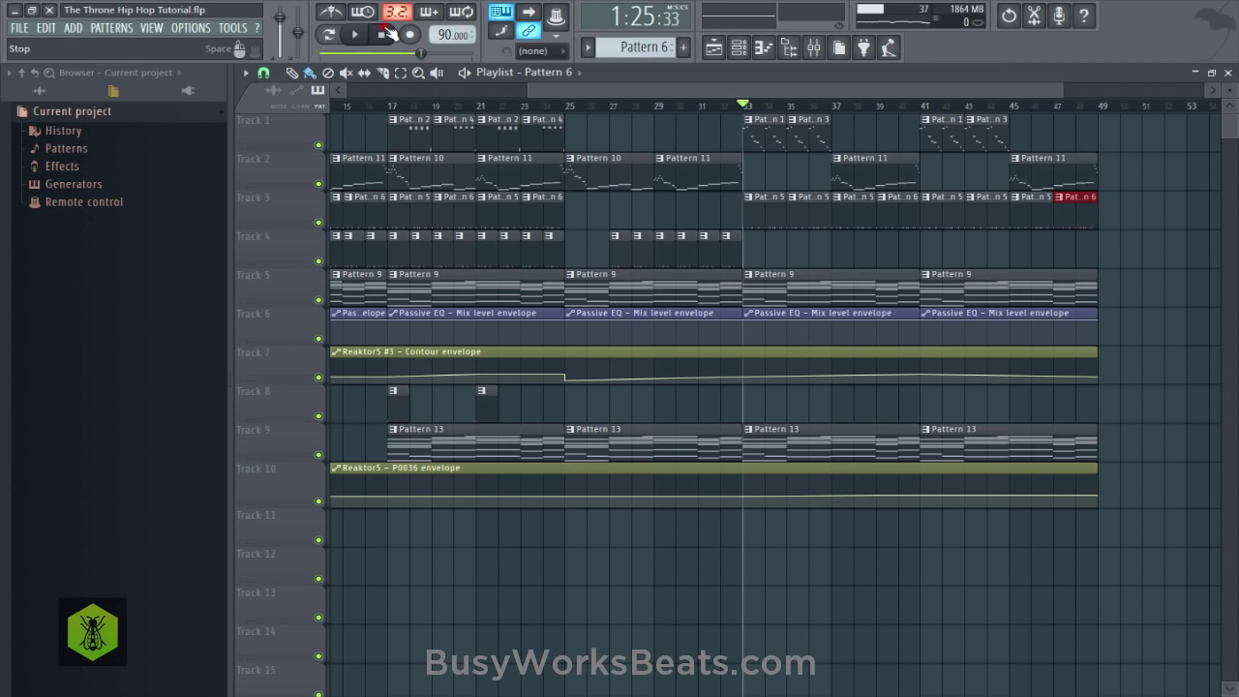
Select bars 15 and 16 in the timeline to audition them, clear the selection and stop playback.
{"action": "left_click_drag", "start_coordinate": [344, 118], "coordinate": [387, 118]}
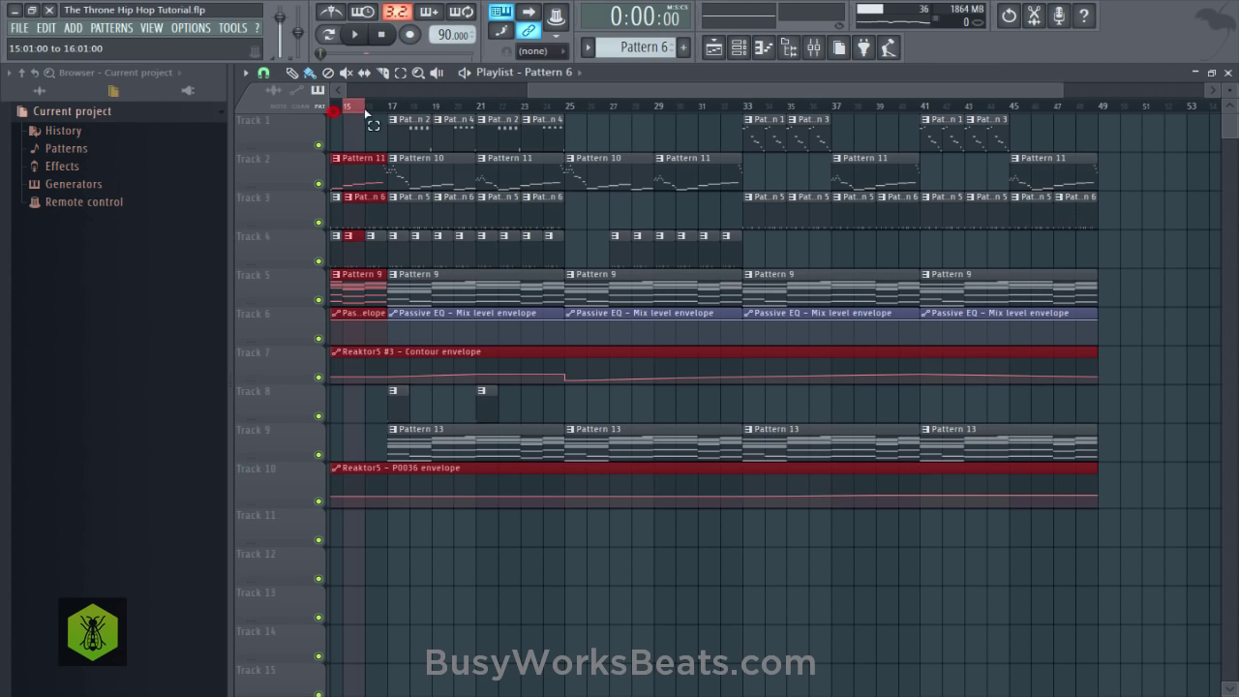
{"action": "key", "text": "ctrl+space"}
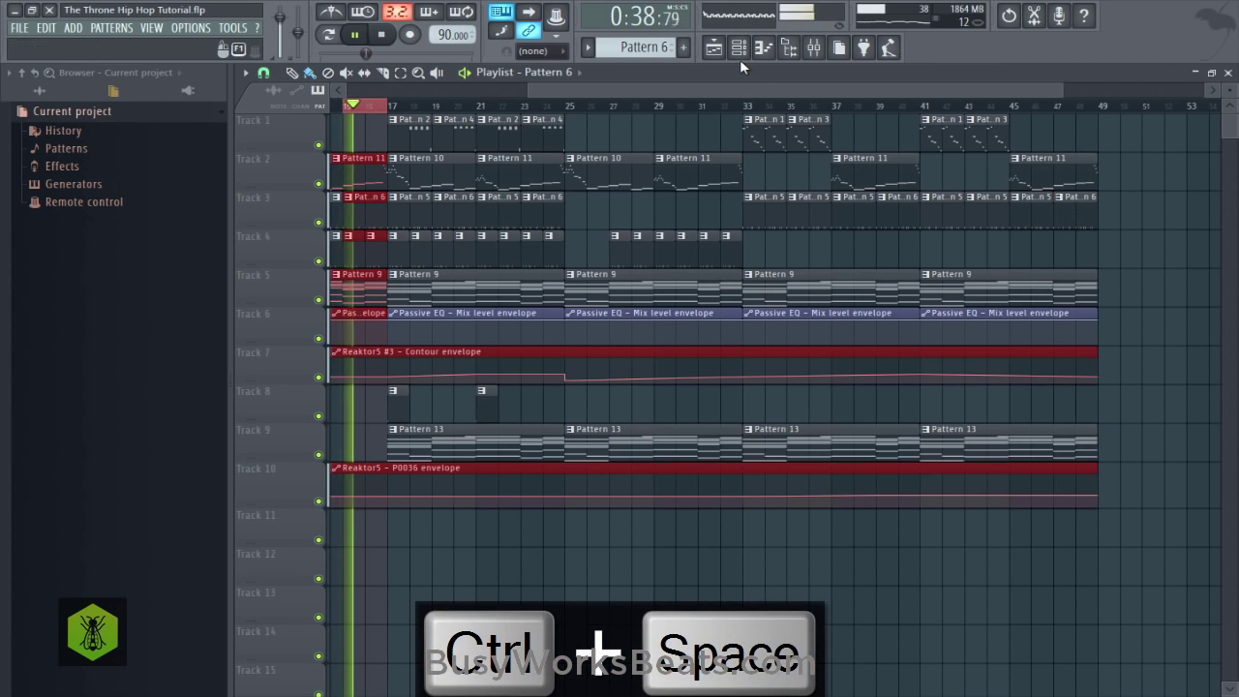
{"action": "left_click", "coordinate": [364, 108]}
{"action": "left_click", "coordinate": [387, 34]}
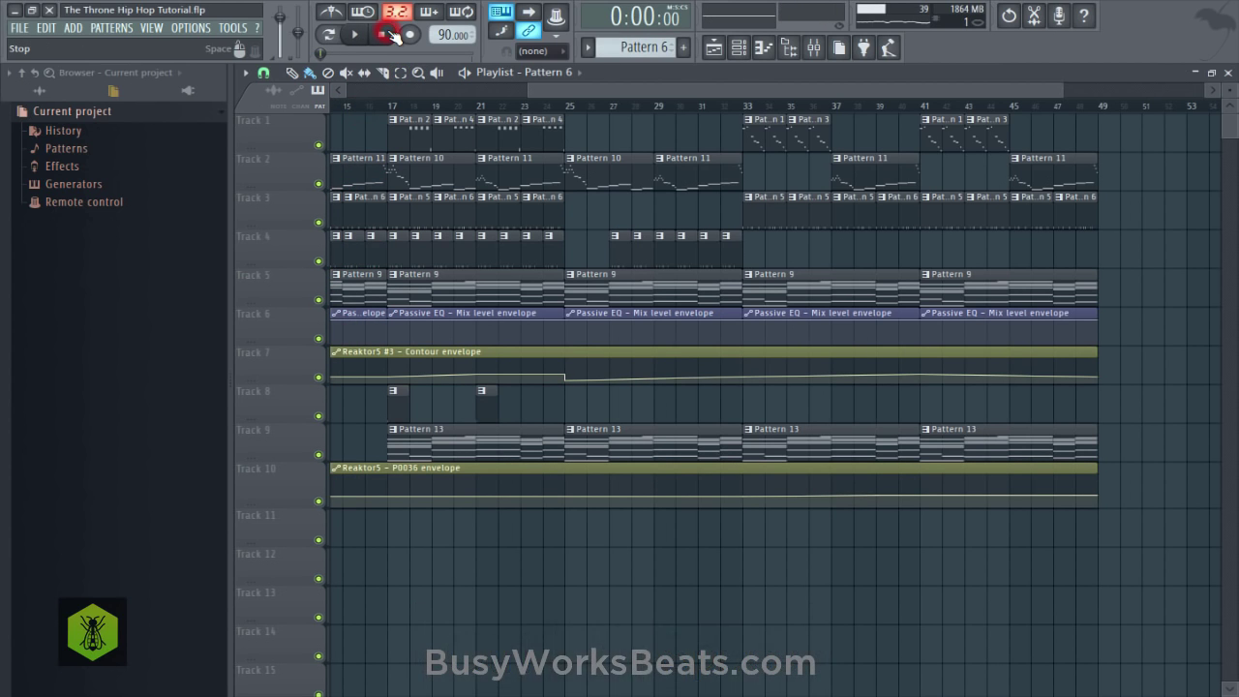
Save the project and play the whole arrangement from the start to review it.
{"action": "key", "text": "ctrl+s"}
{"action": "key", "text": "space"}
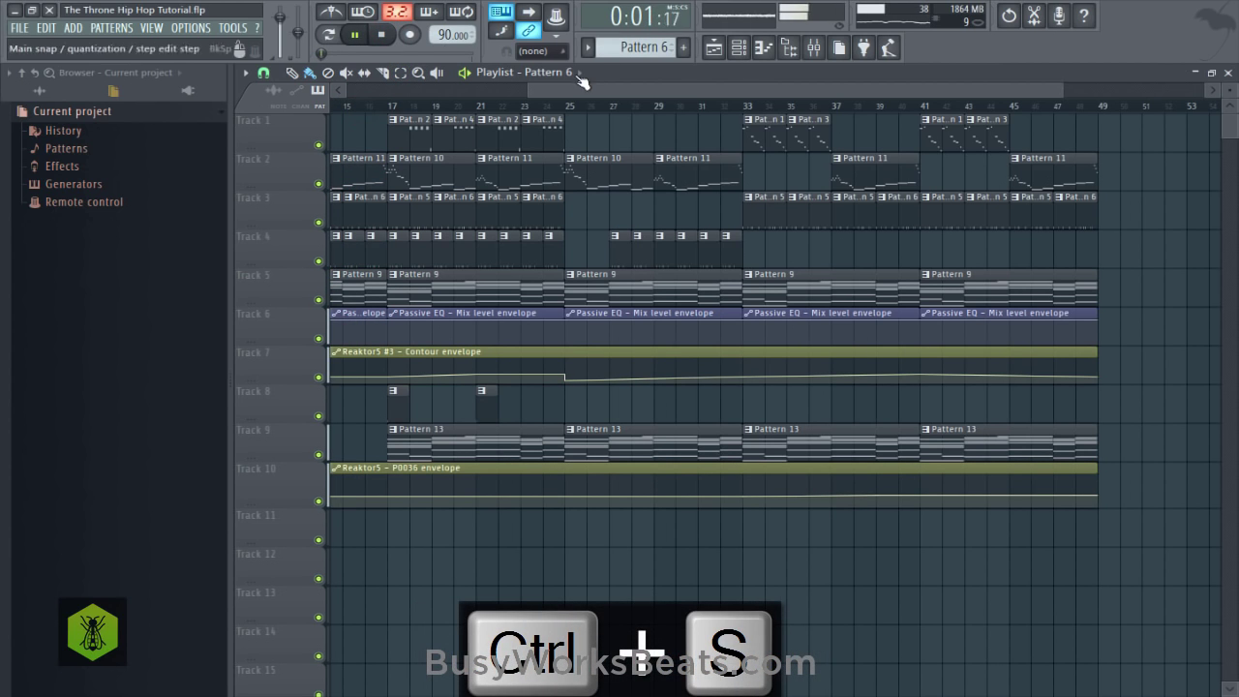
{"action": "left_click_drag", "start_coordinate": [585, 87], "coordinate": [372, 85]}
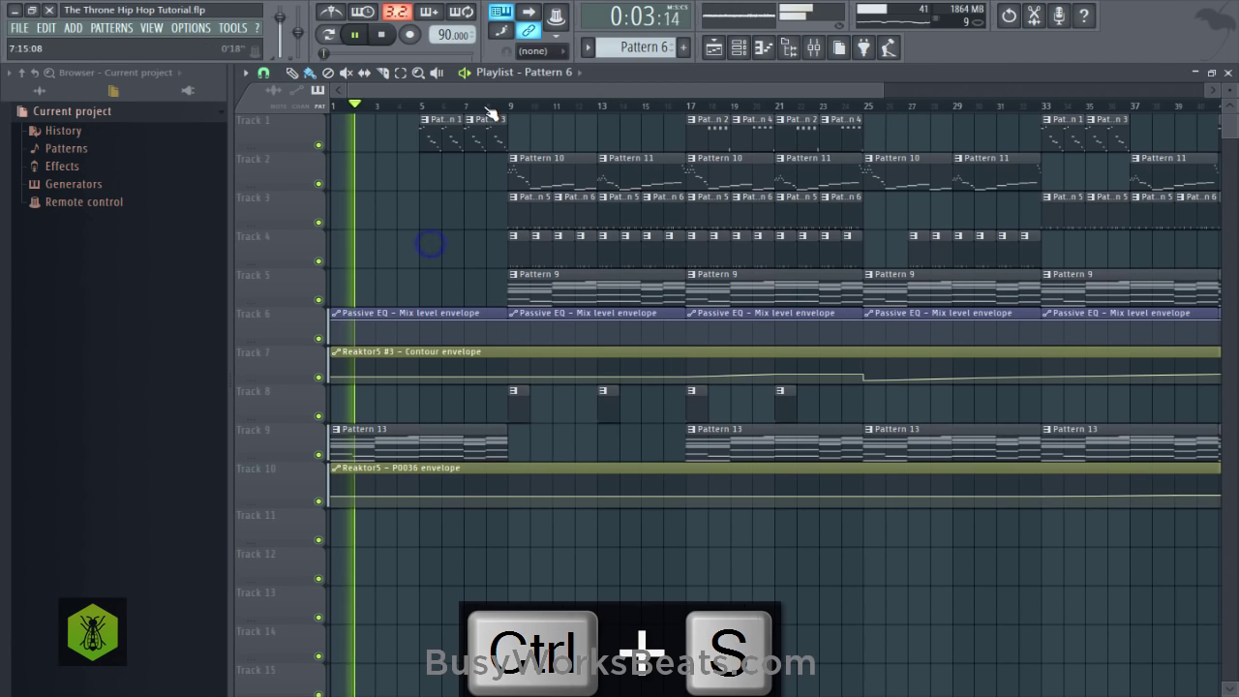
{"action": "scroll", "coordinate": [489, 113], "scroll_direction": "down", "scroll_amount": 3}
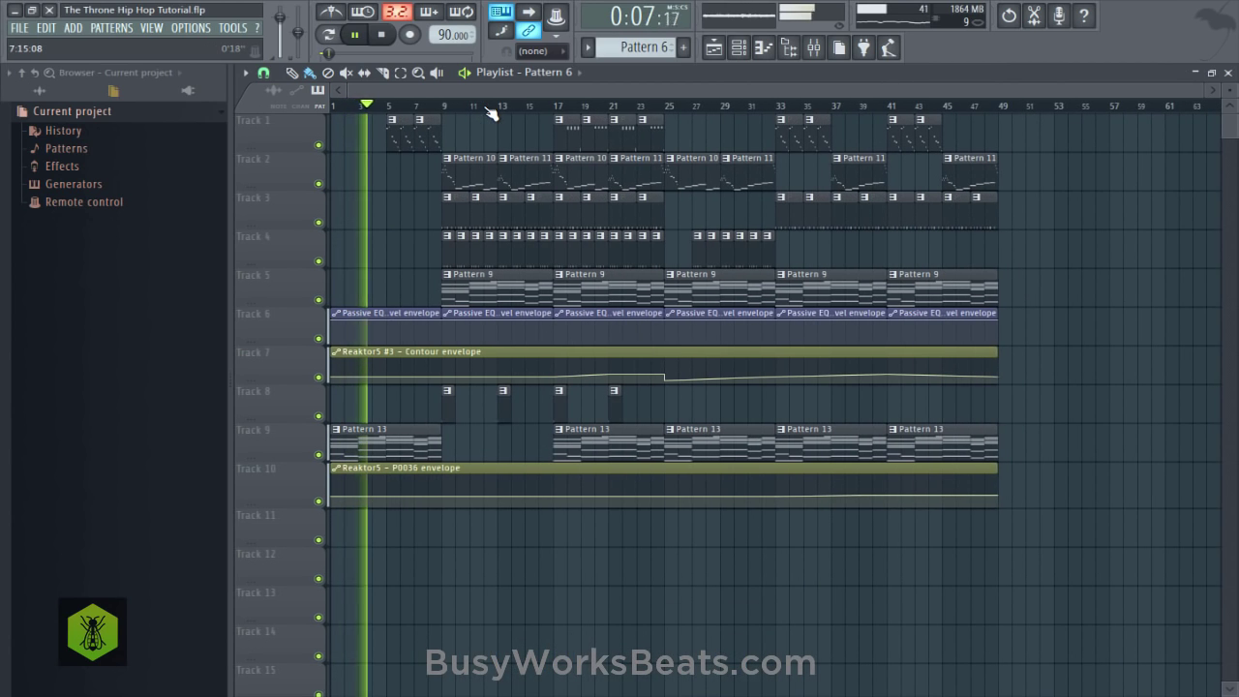
{"action": "scroll", "coordinate": [489, 113], "scroll_direction": "up", "scroll_amount": 2}
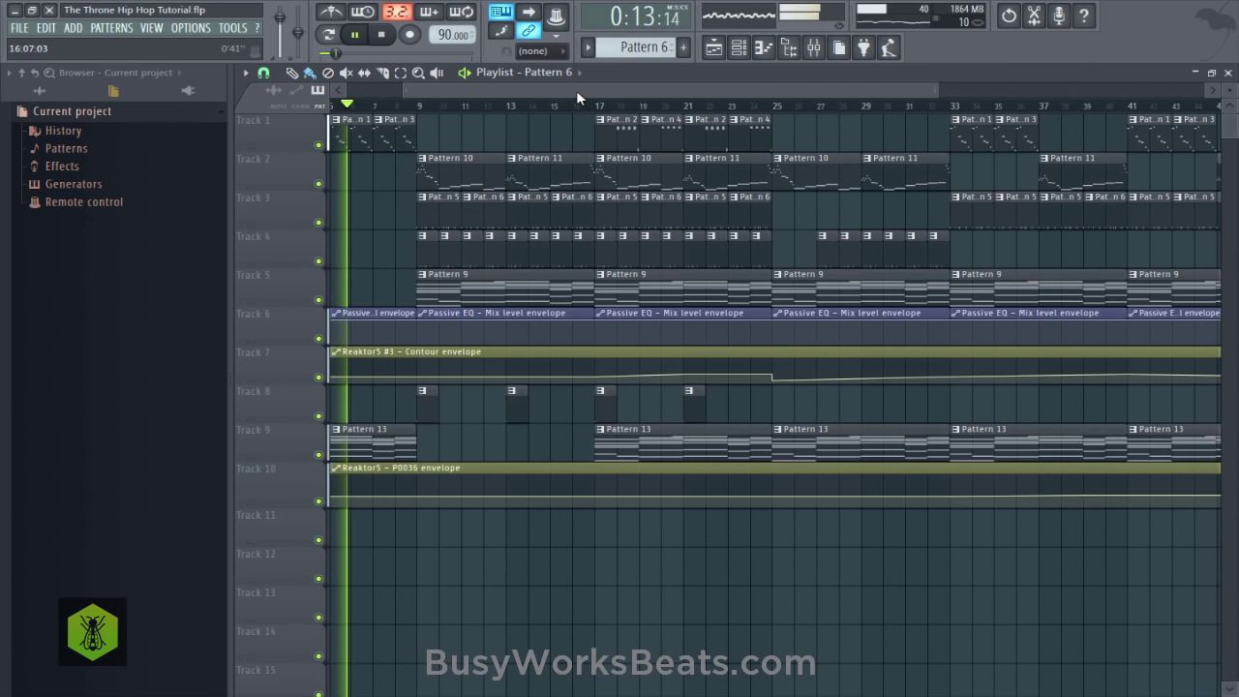
{"action": "left_click_drag", "start_coordinate": [579, 89], "coordinate": [611, 110]}
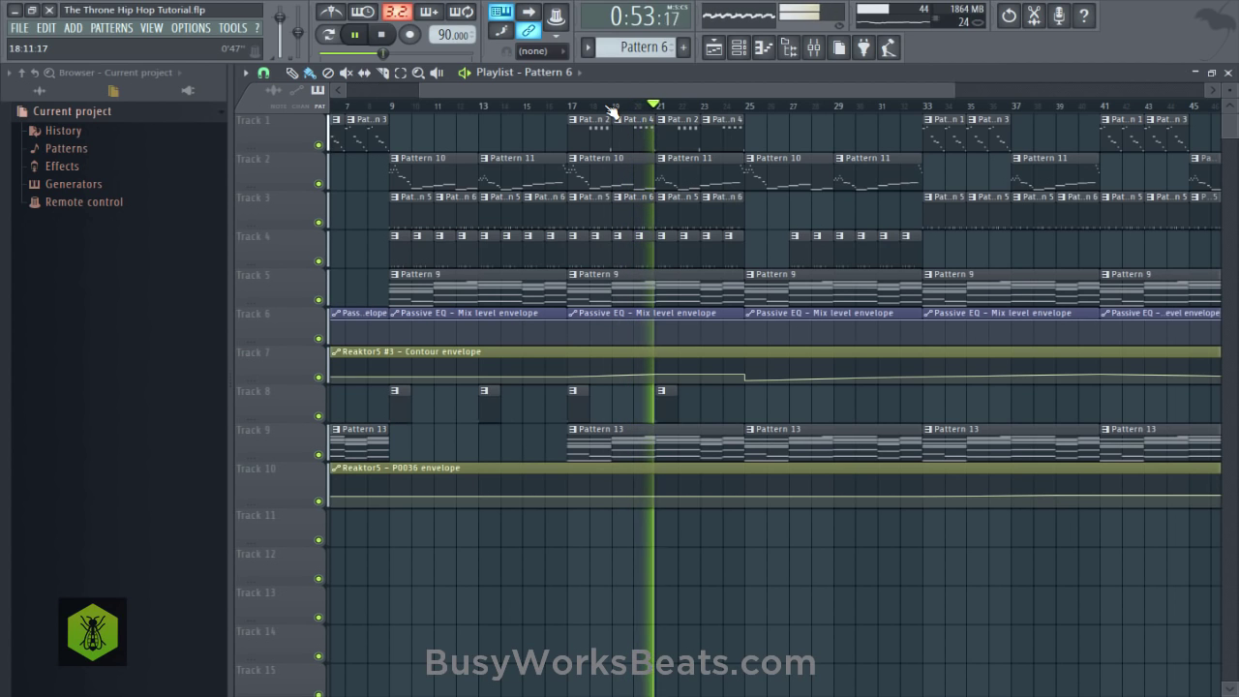
{"action": "scroll", "coordinate": [625, 111], "scroll_direction": "down", "scroll_amount": 2}
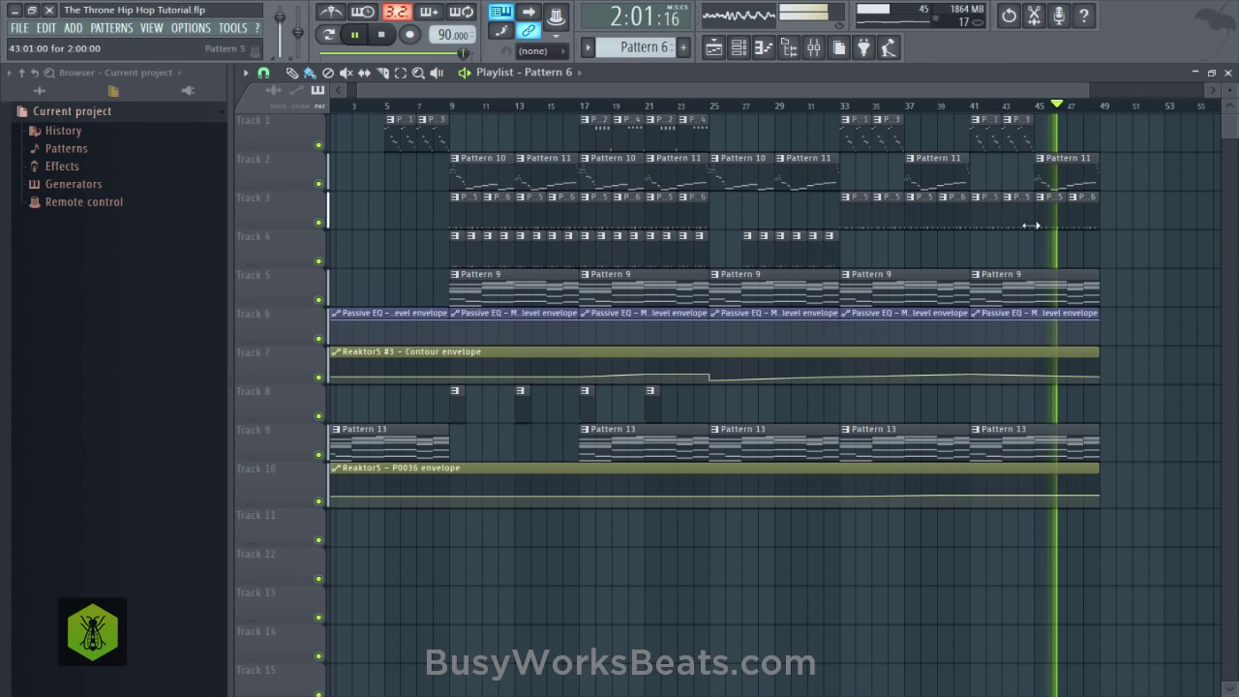
Copy the Pattern 1 and Pattern 3 clips at bar 41 on Track 1 to bar 49, and play from bar 45.
{"action": "left_click_drag", "start_coordinate": [1047, 139], "coordinate": [980, 125]}
{"action": "left_click", "coordinate": [976, 121]}
{"action": "left_click", "coordinate": [1068, 147]}
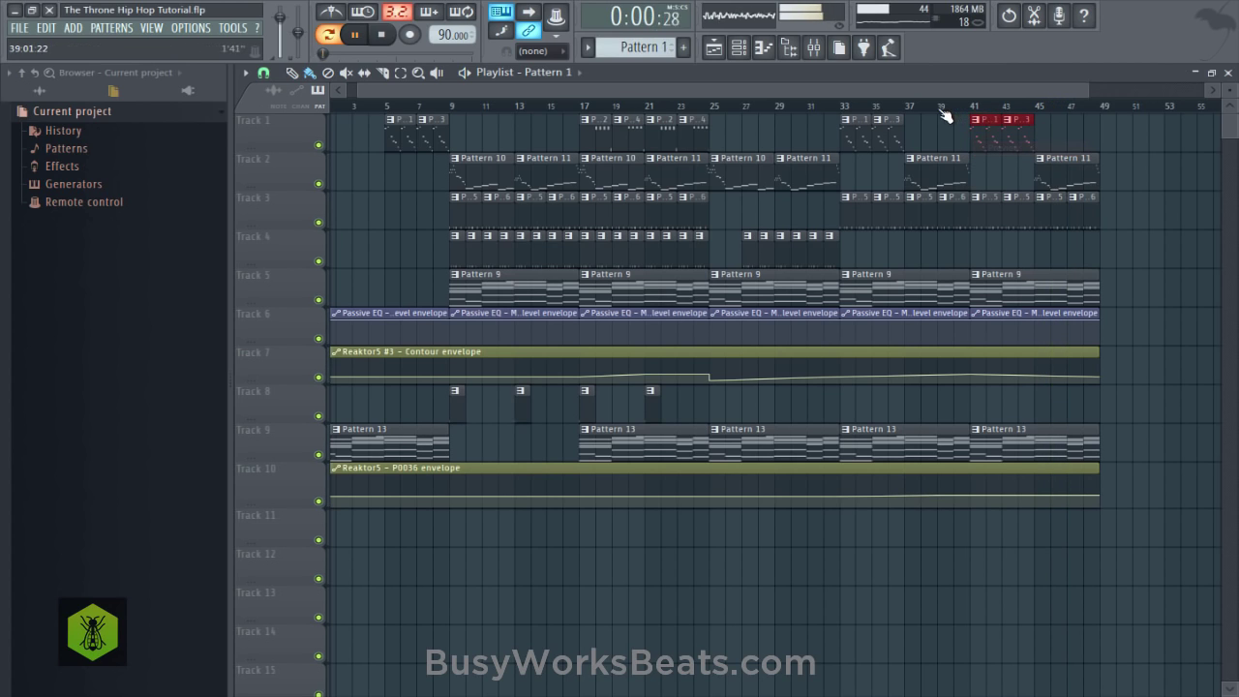
{"action": "left_click", "coordinate": [973, 106]}
{"action": "left_click", "coordinate": [1035, 106]}
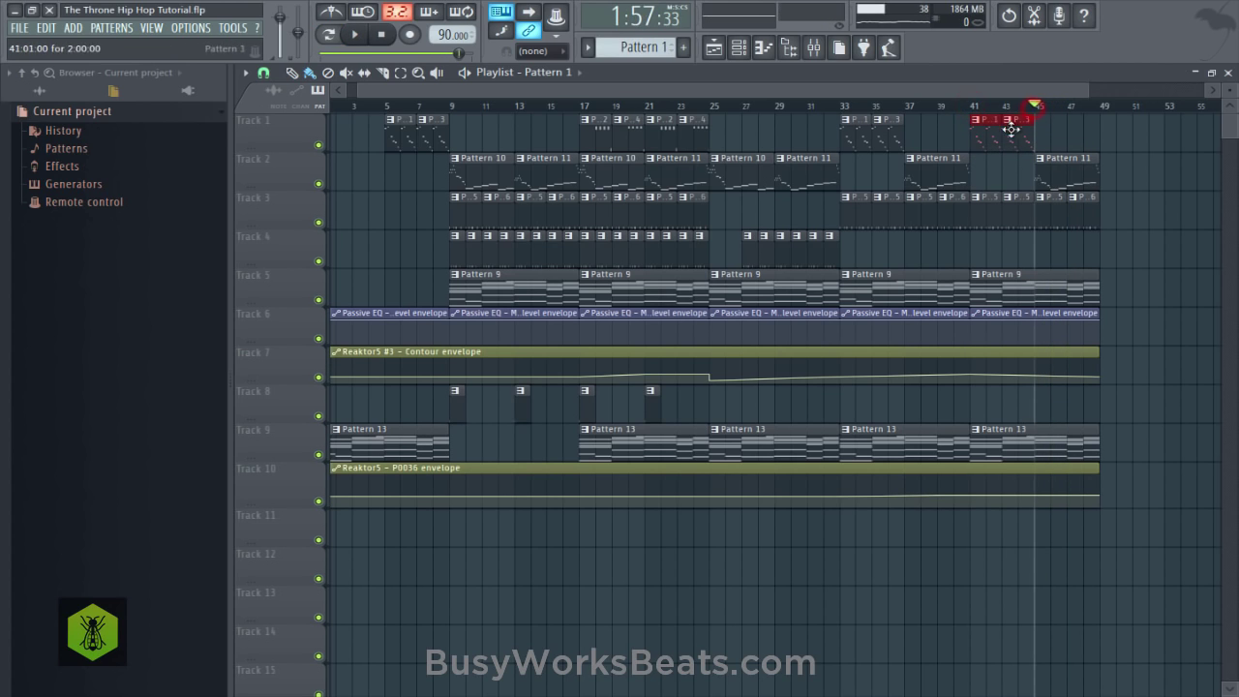
{"action": "left_click_drag", "start_coordinate": [993, 139], "coordinate": [1126, 152]}
{"action": "key", "text": "space"}
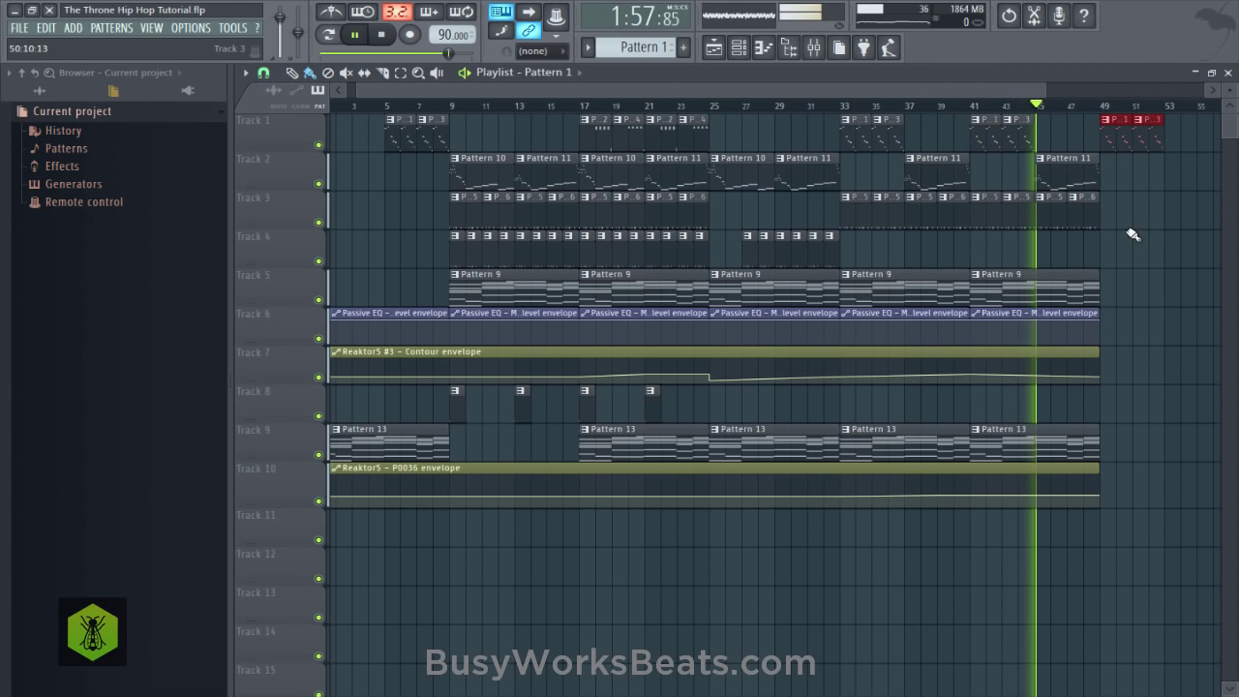
Extend the outro by copying Pattern 13 on Track 9 to bar 49 and Pattern 9 on Track 5 to bars 49 and 57.
{"action": "left_click_drag", "start_coordinate": [1118, 442], "coordinate": [1055, 441]}
{"action": "left_click_drag", "start_coordinate": [1046, 437], "coordinate": [1175, 438]}
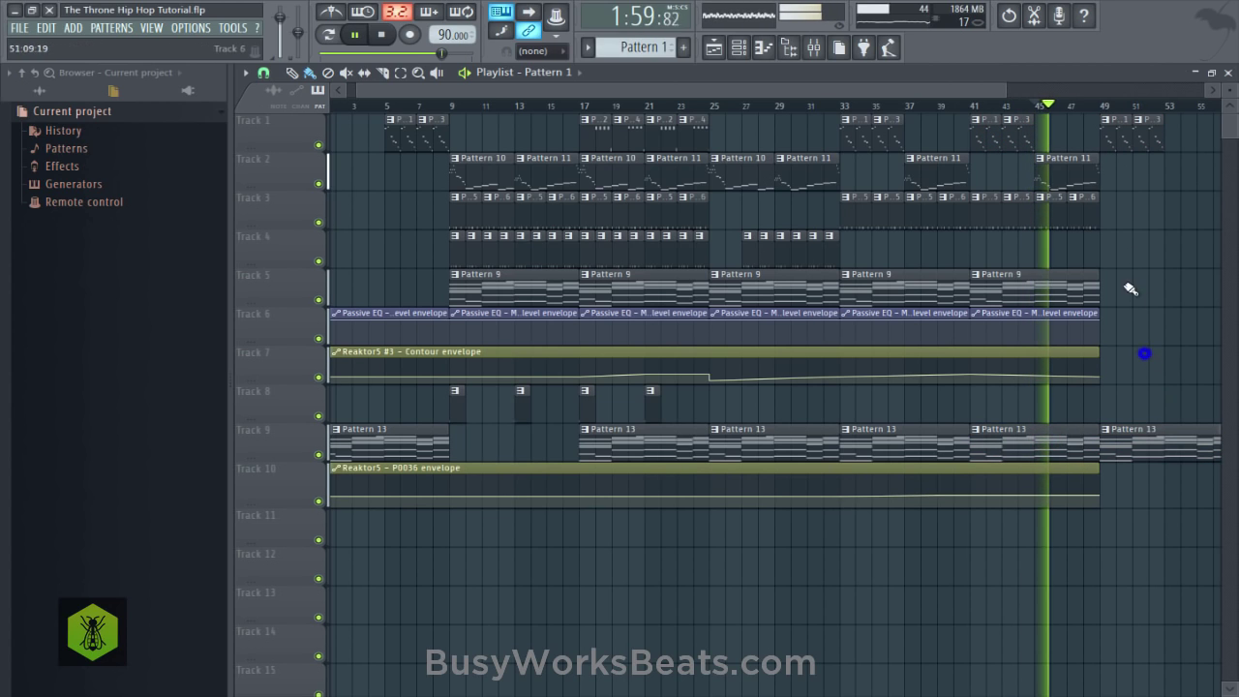
{"action": "left_click_drag", "start_coordinate": [1129, 284], "coordinate": [1177, 292]}
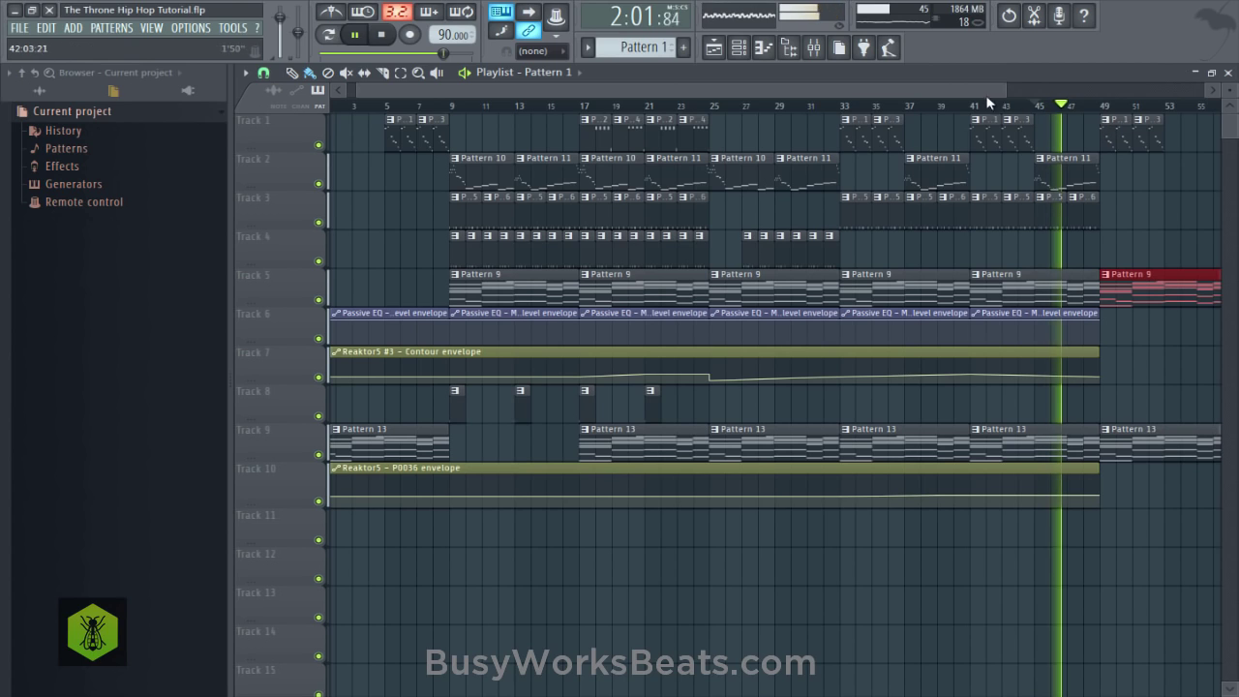
{"action": "left_click_drag", "start_coordinate": [977, 91], "coordinate": [1130, 129]}
{"action": "mouse_move", "coordinate": [1046, 218]}
{"action": "left_mouse_down"}
{"action": "mouse_move", "coordinate": [997, 336]}
{"action": "mouse_move", "coordinate": [982, 443]}
{"action": "mouse_move", "coordinate": [957, 352]}
{"action": "left_mouse_up"}
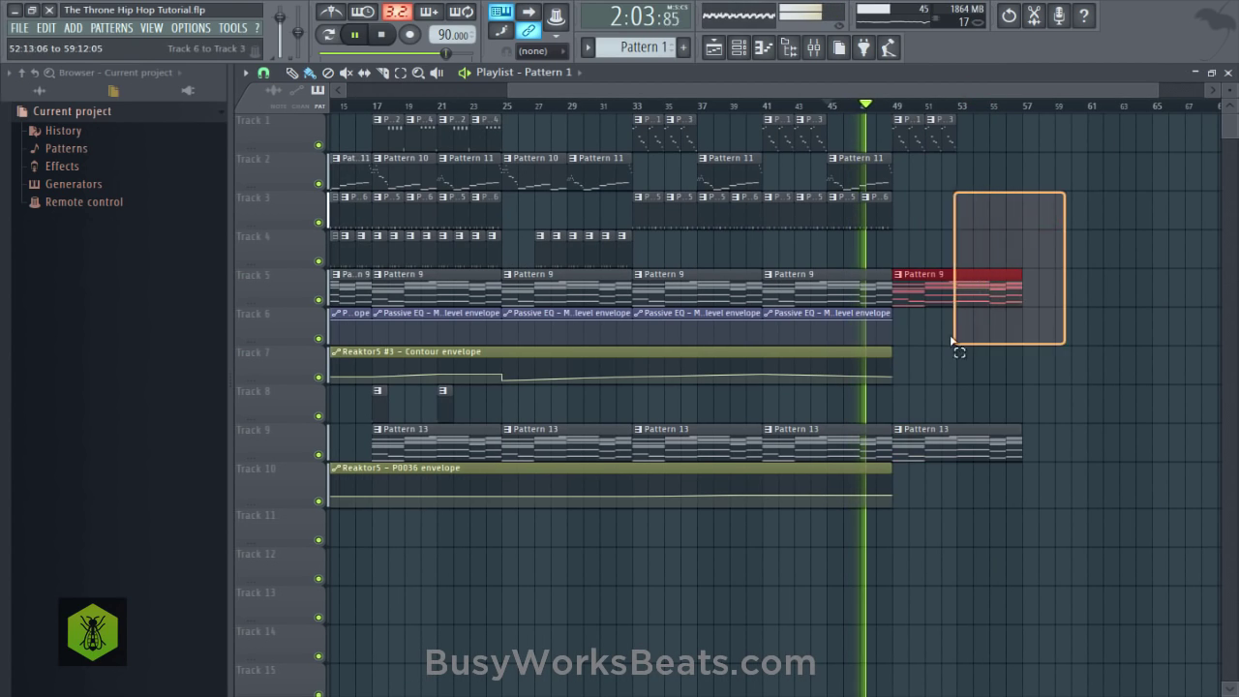
{"action": "mouse_move", "coordinate": [939, 293]}
{"action": "left_mouse_down"}
{"action": "mouse_move", "coordinate": [1083, 295]}
{"action": "mouse_move", "coordinate": [1067, 296]}
{"action": "left_mouse_up"}
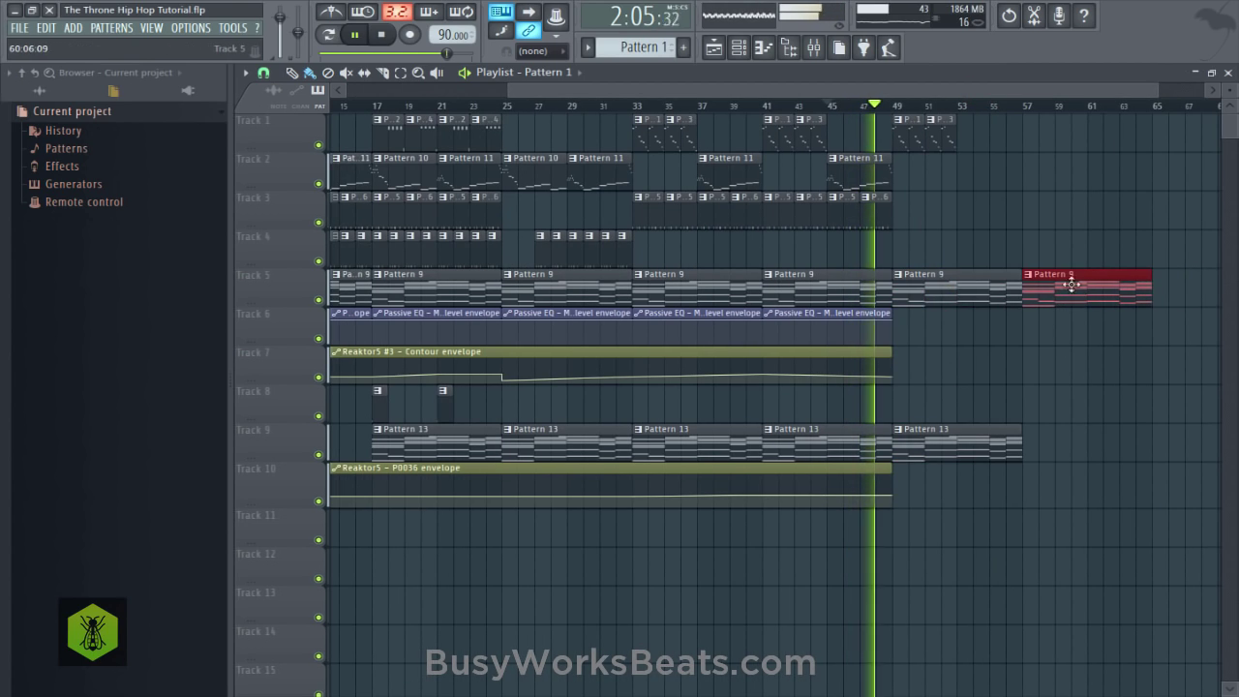
{"action": "left_click", "coordinate": [981, 169]}
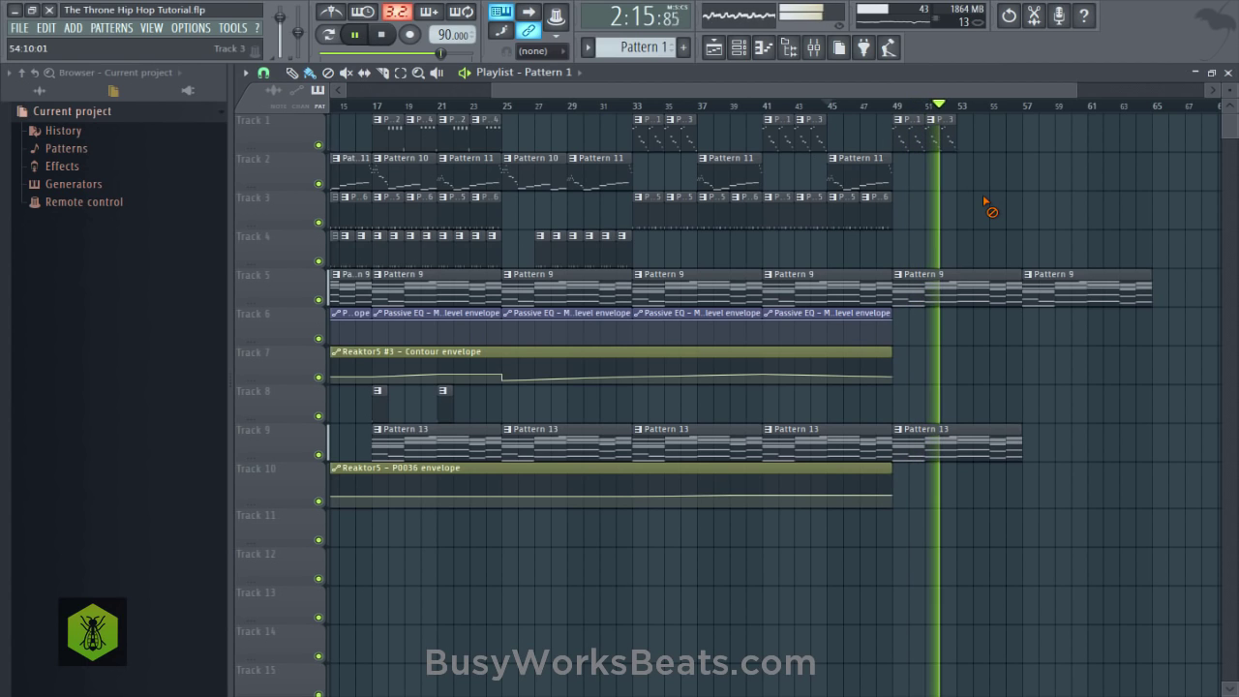
Shorten the final Pattern 9 clip at bar 57 to one bar and play back the ending.
{"action": "scroll", "coordinate": [1026, 208], "scroll_direction": "down", "scroll_amount": 2}
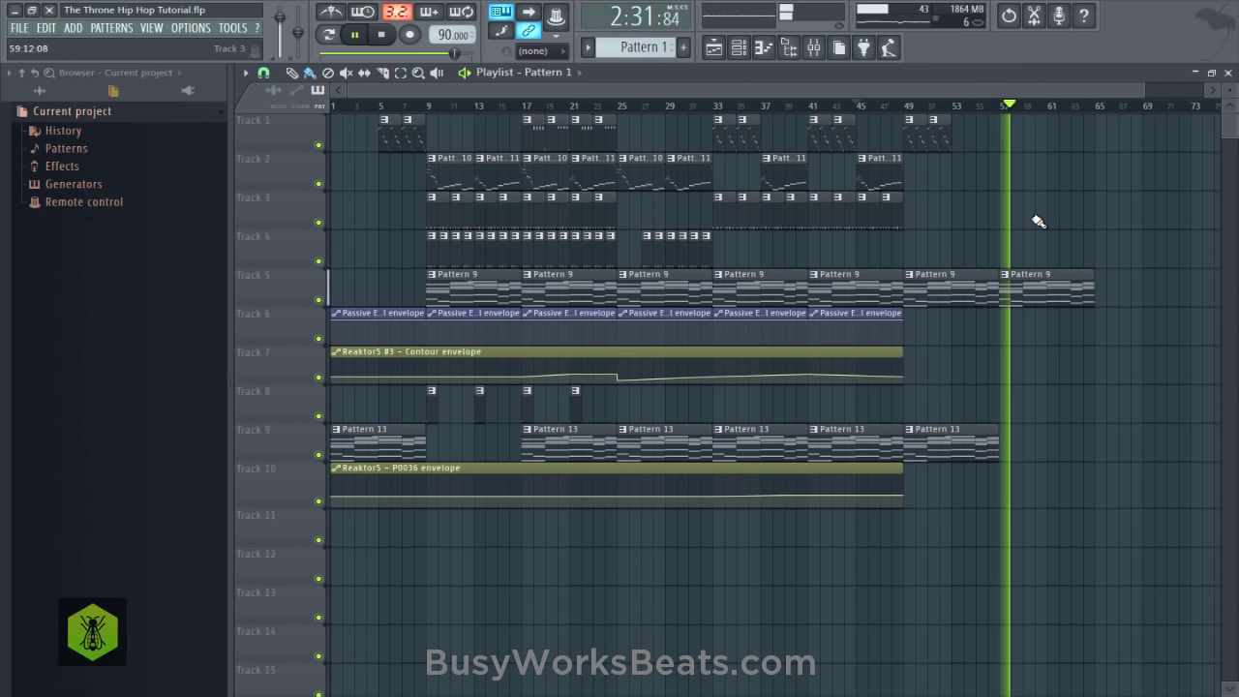
{"action": "key", "text": "space"}
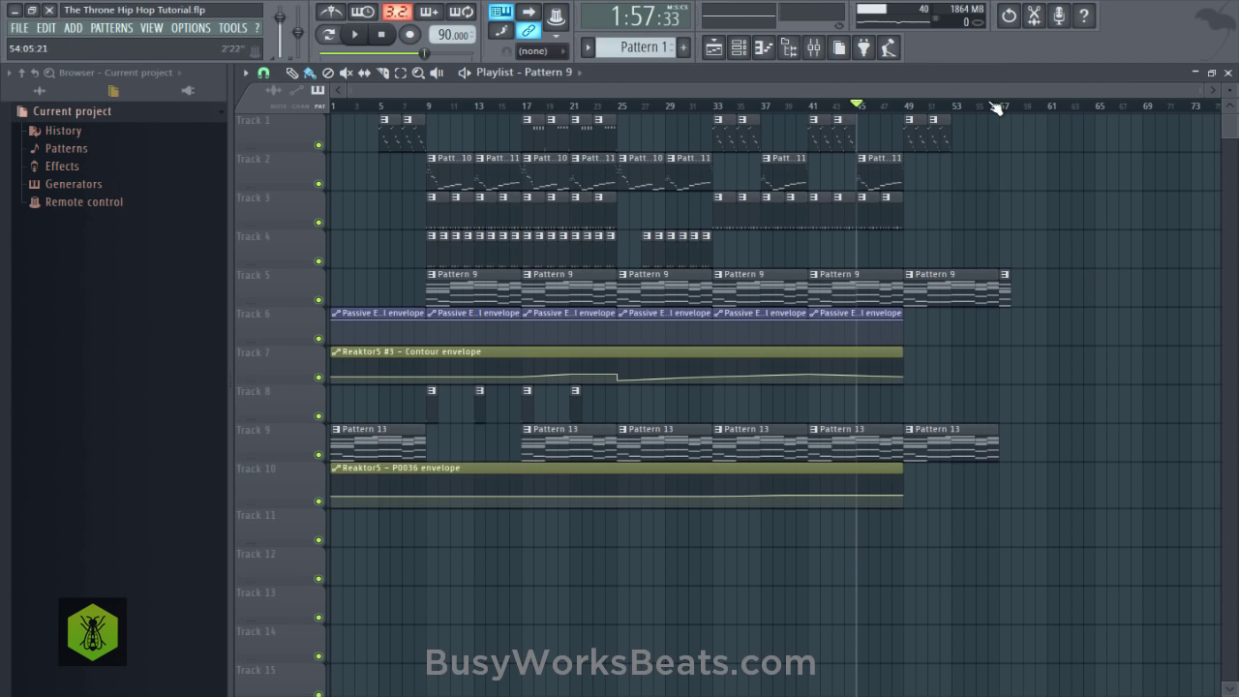
{"action": "left_click", "coordinate": [989, 104]}
{"action": "key", "text": "space"}
{"action": "scroll", "coordinate": [1065, 116], "scroll_direction": "up", "scroll_amount": 4}
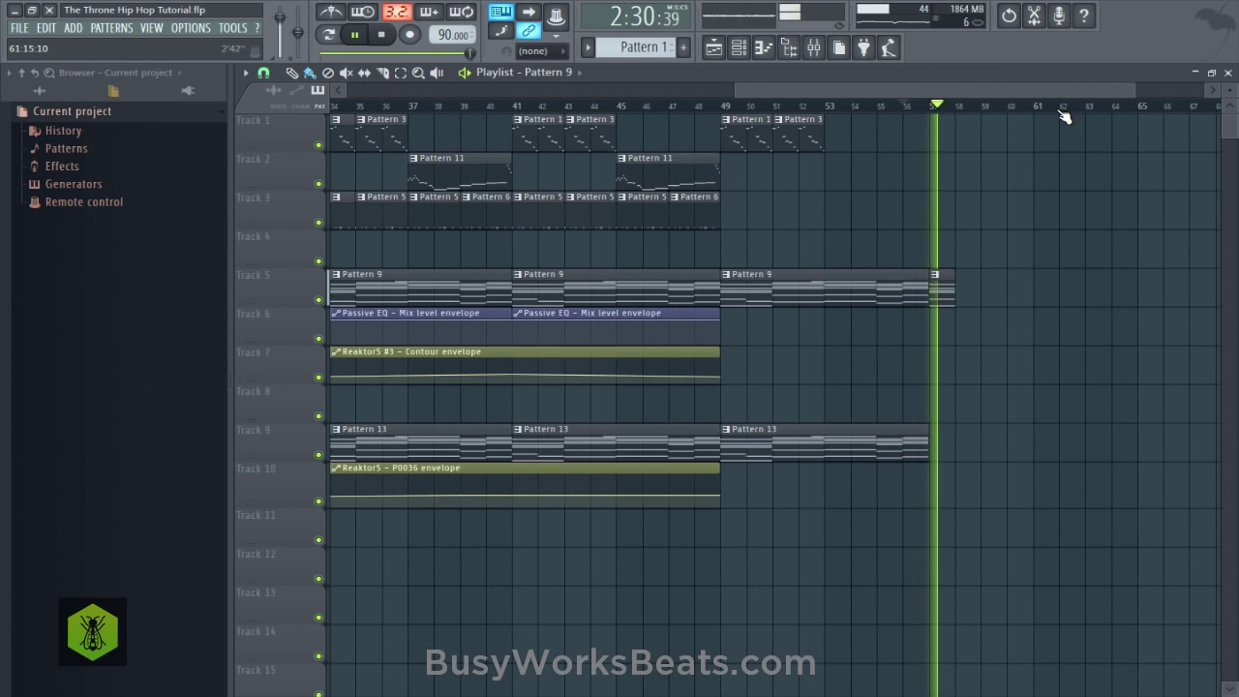
{"action": "key", "text": "space"}
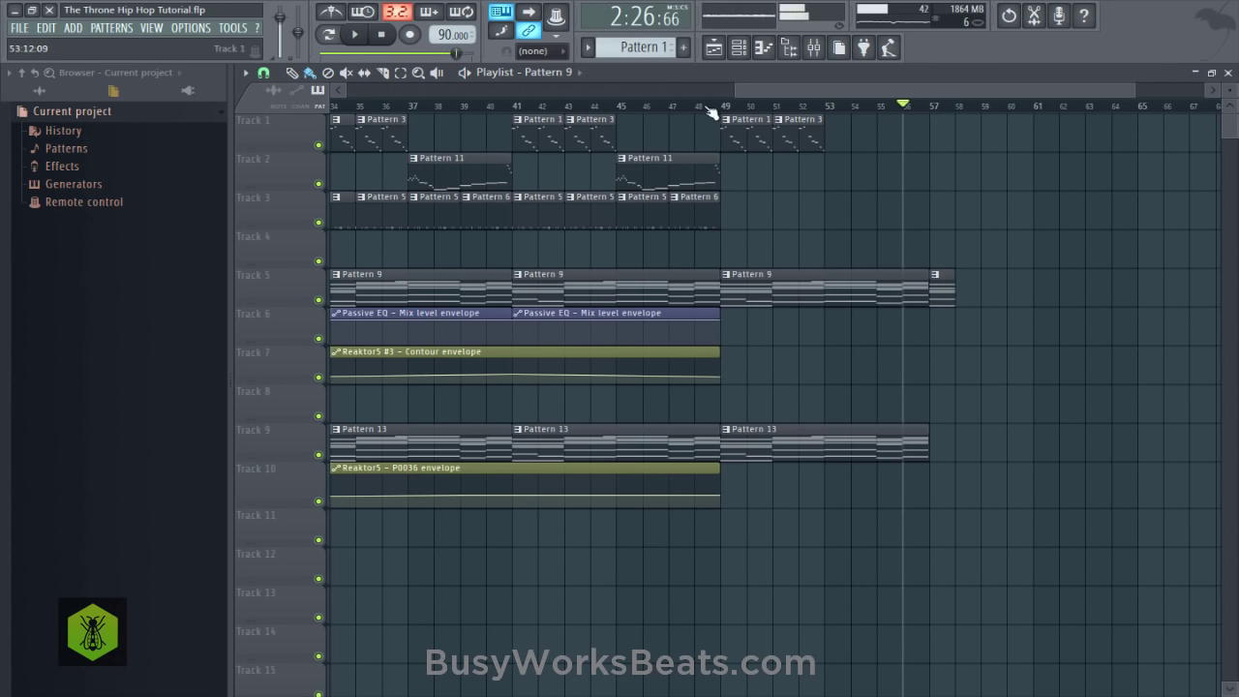
Return the song position to the start and save the project with its completed outro.
{"action": "key", "text": "ctrl+s"}
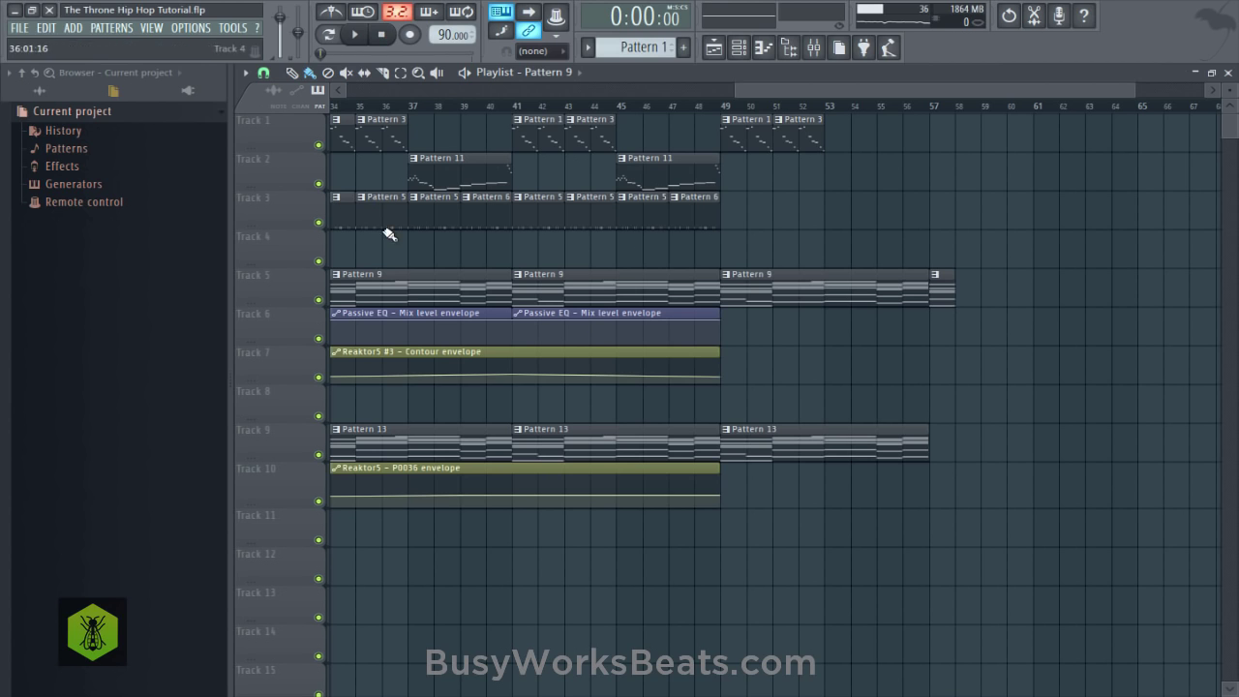
{"action": "scroll", "coordinate": [415, 105], "scroll_direction": "down", "scroll_amount": 4}
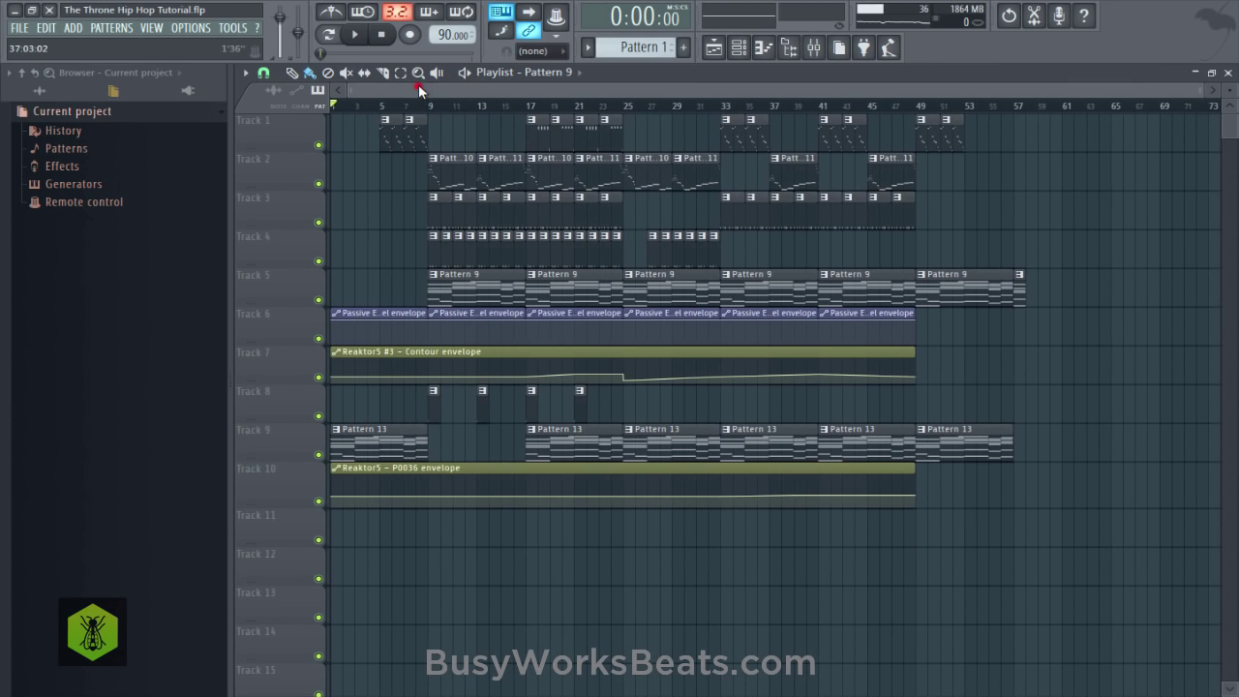
{"action": "key", "text": "ctrl+s"}
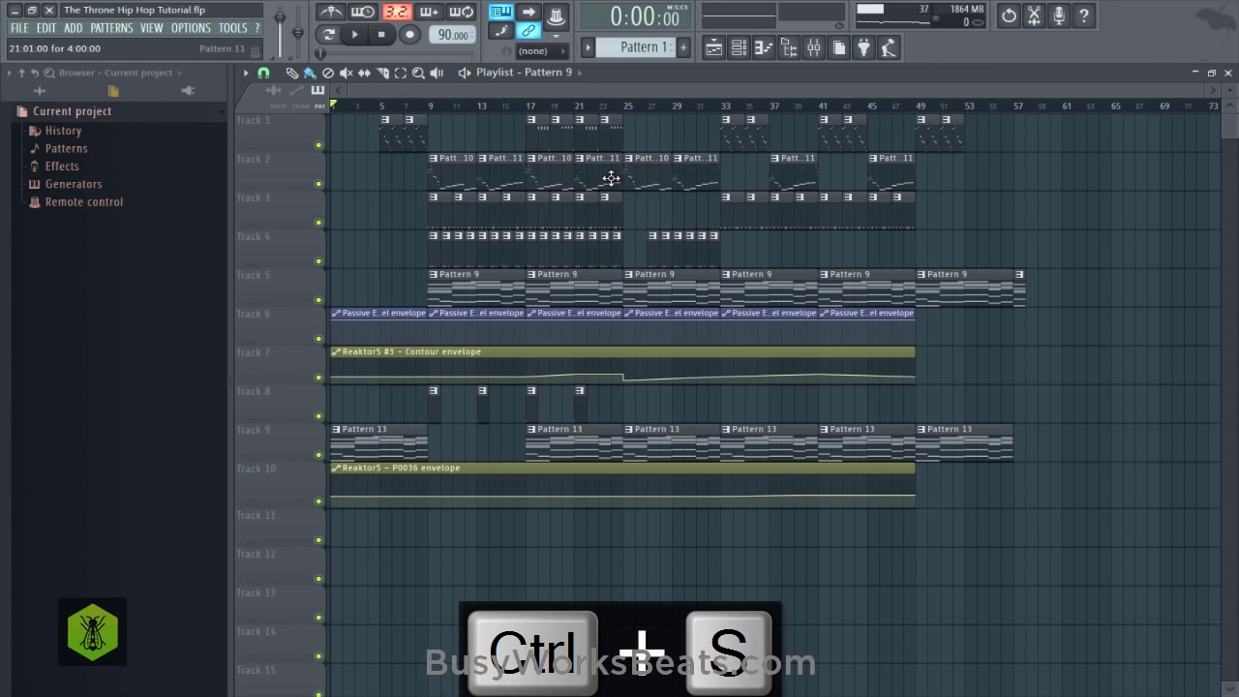